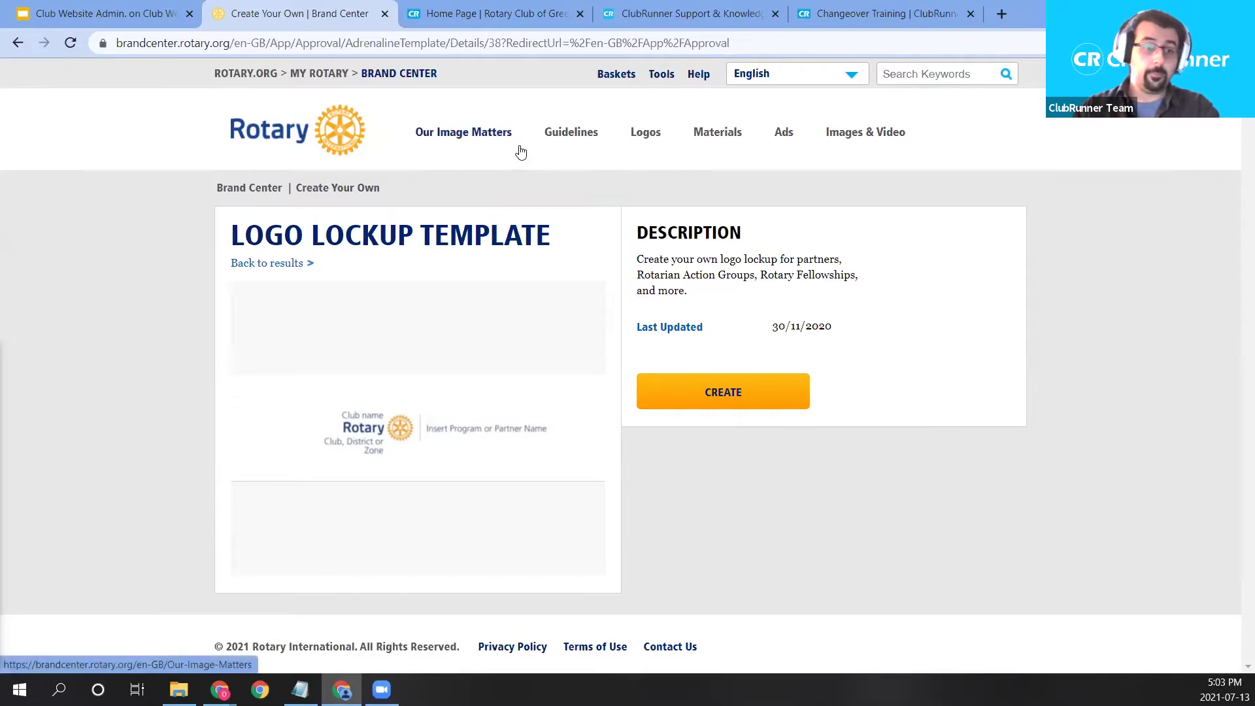
Switch to the 'Home Page | Rotary Club of Green Town' browser tab.
click(533, 13)
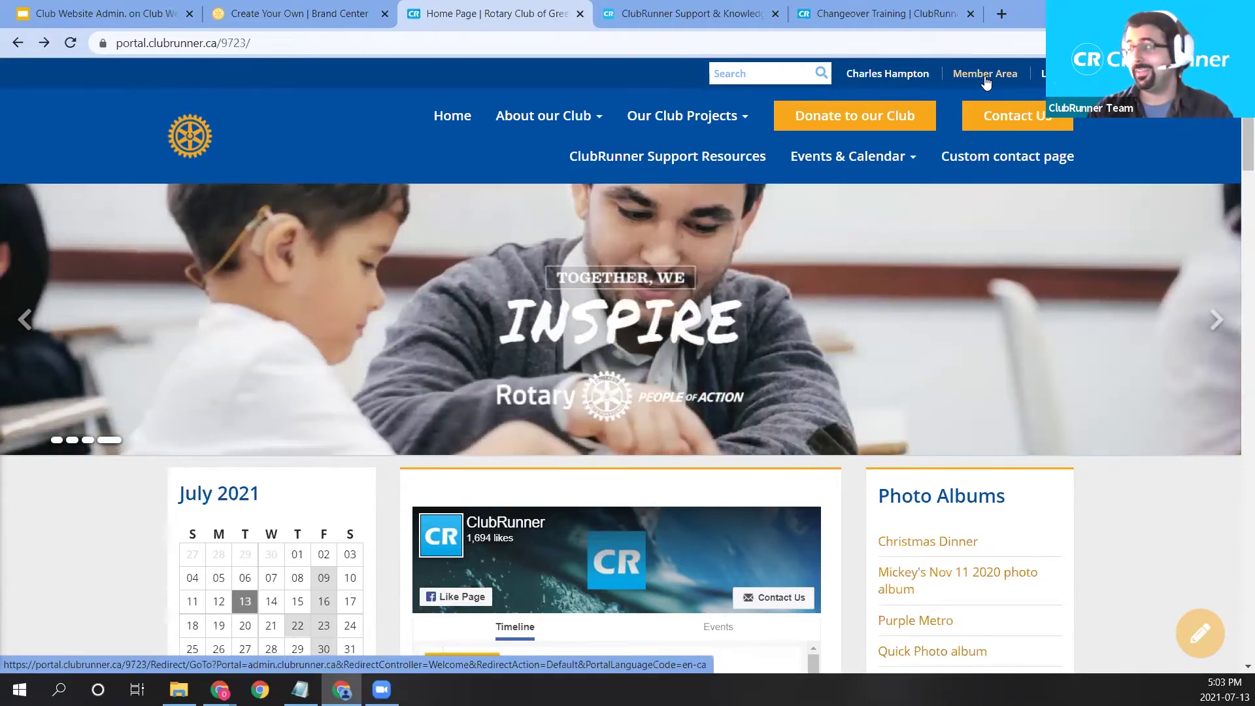
Open the Home Page Designer from the Member Area's New Website (Beta) menu.
click(985, 76)
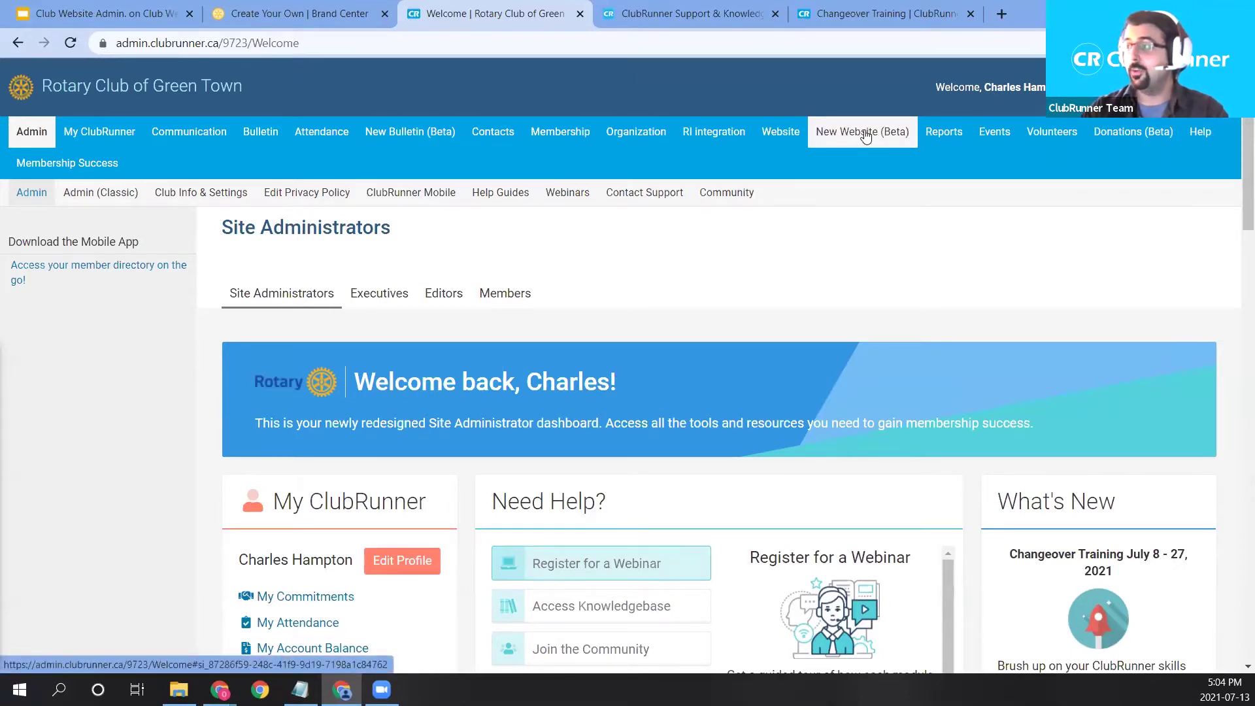
mouse_move(865, 135)
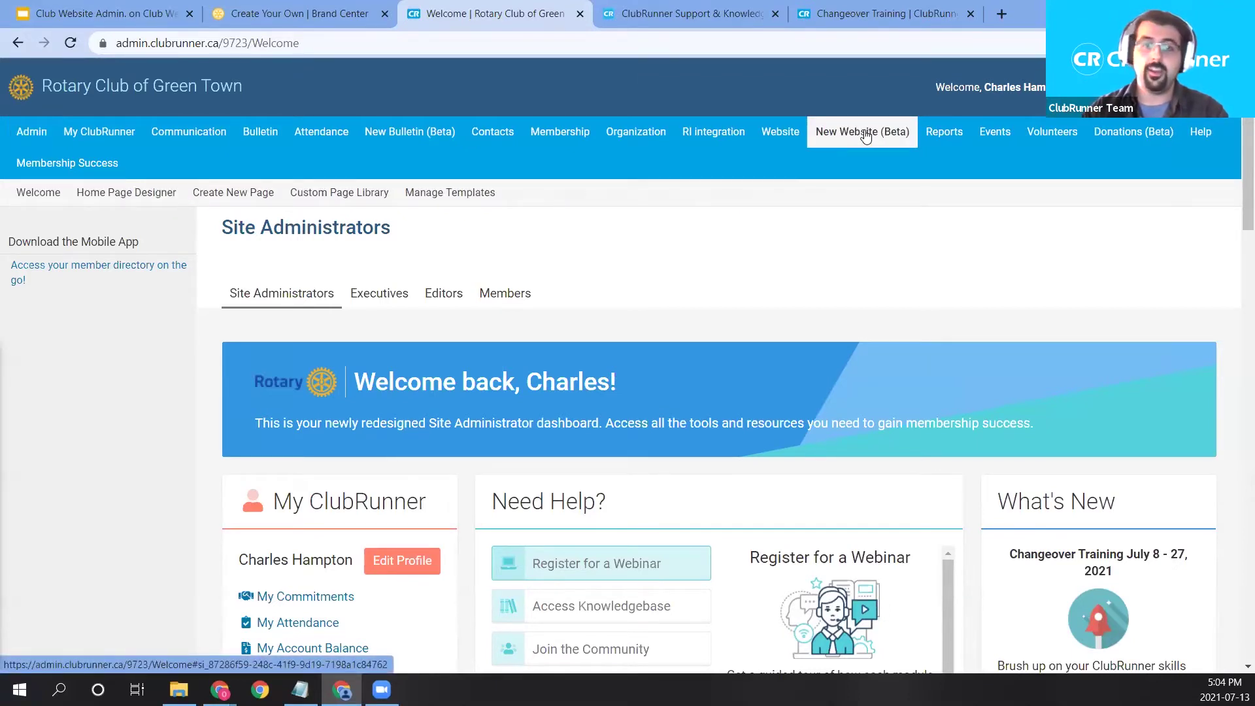
click(129, 201)
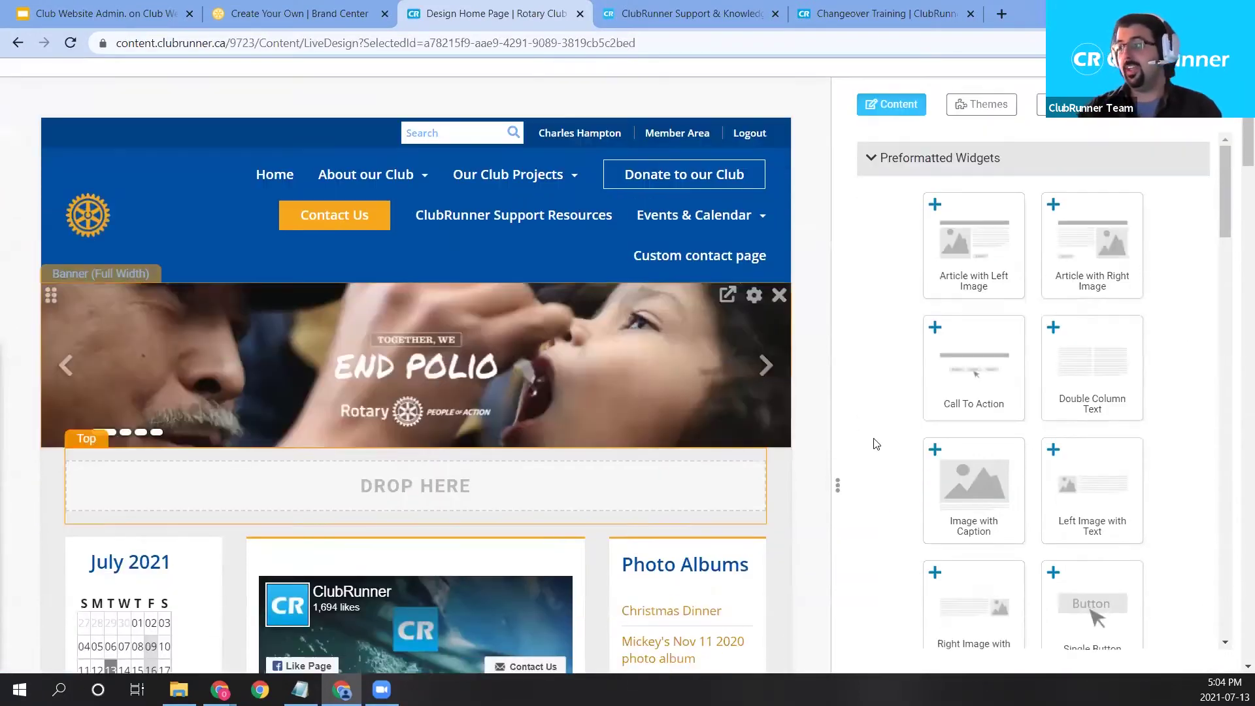
drag(840, 208, 819, 241)
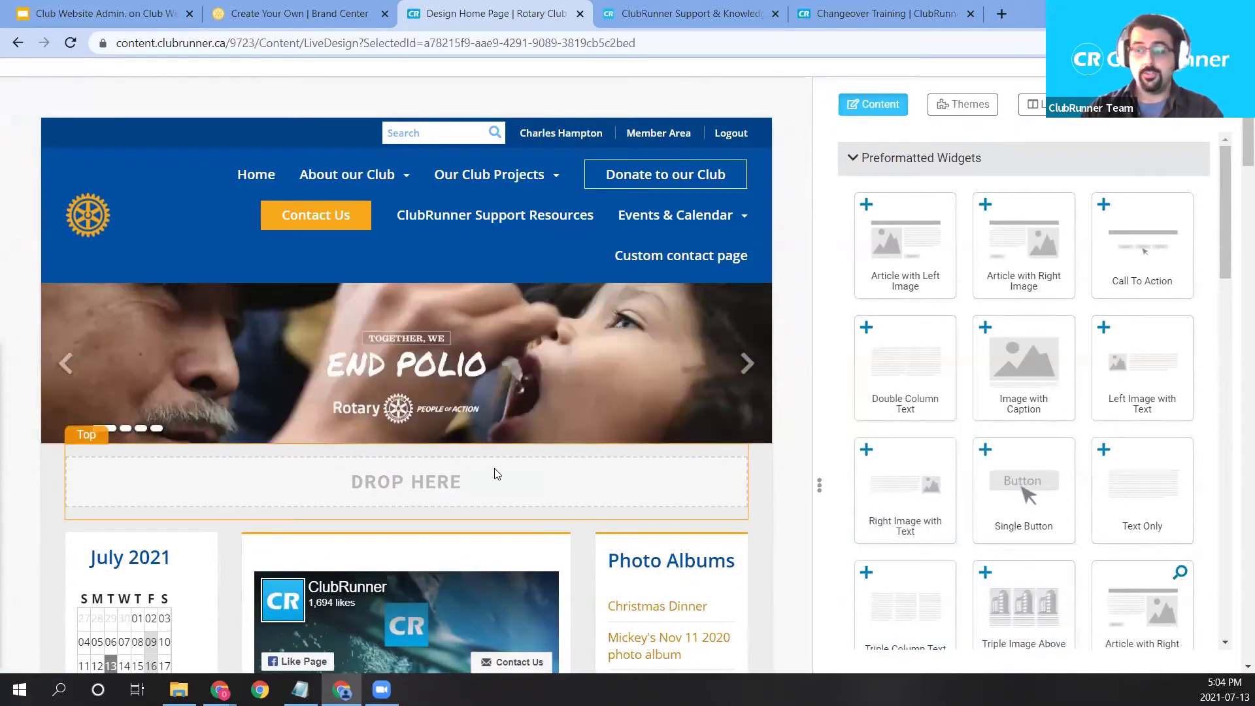
scroll(653, 415, down, 1)
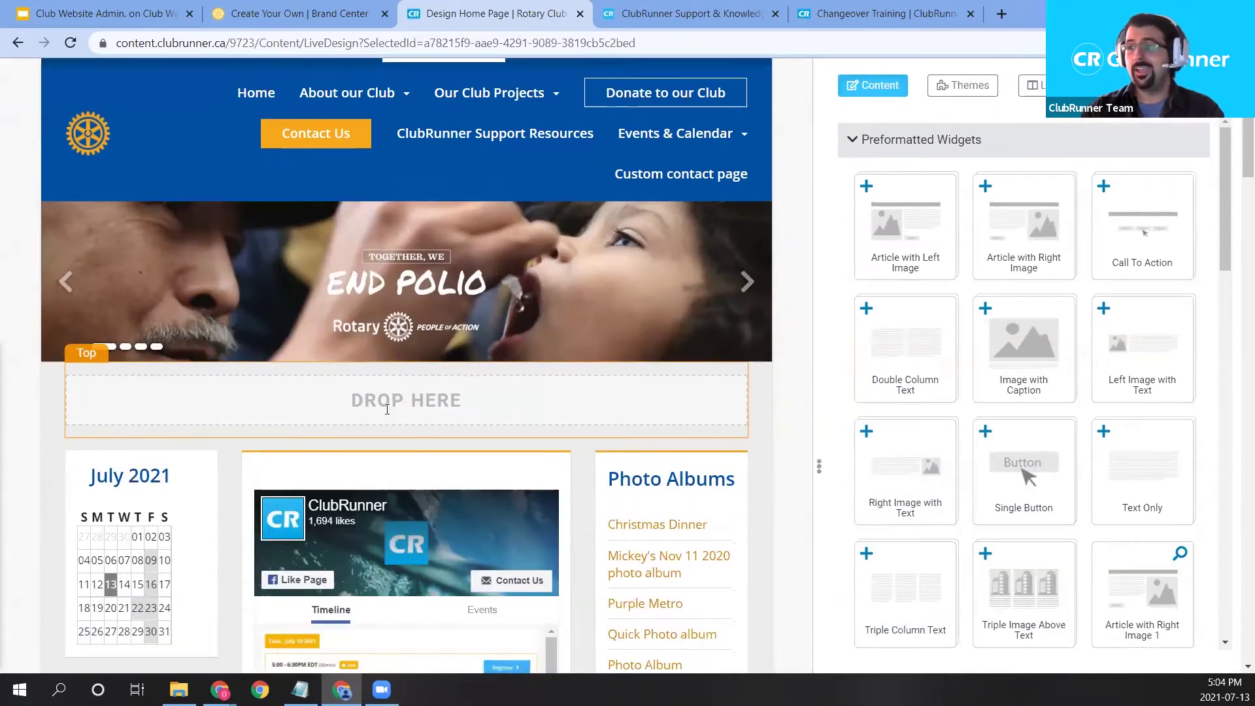
scroll(686, 451, down, 2)
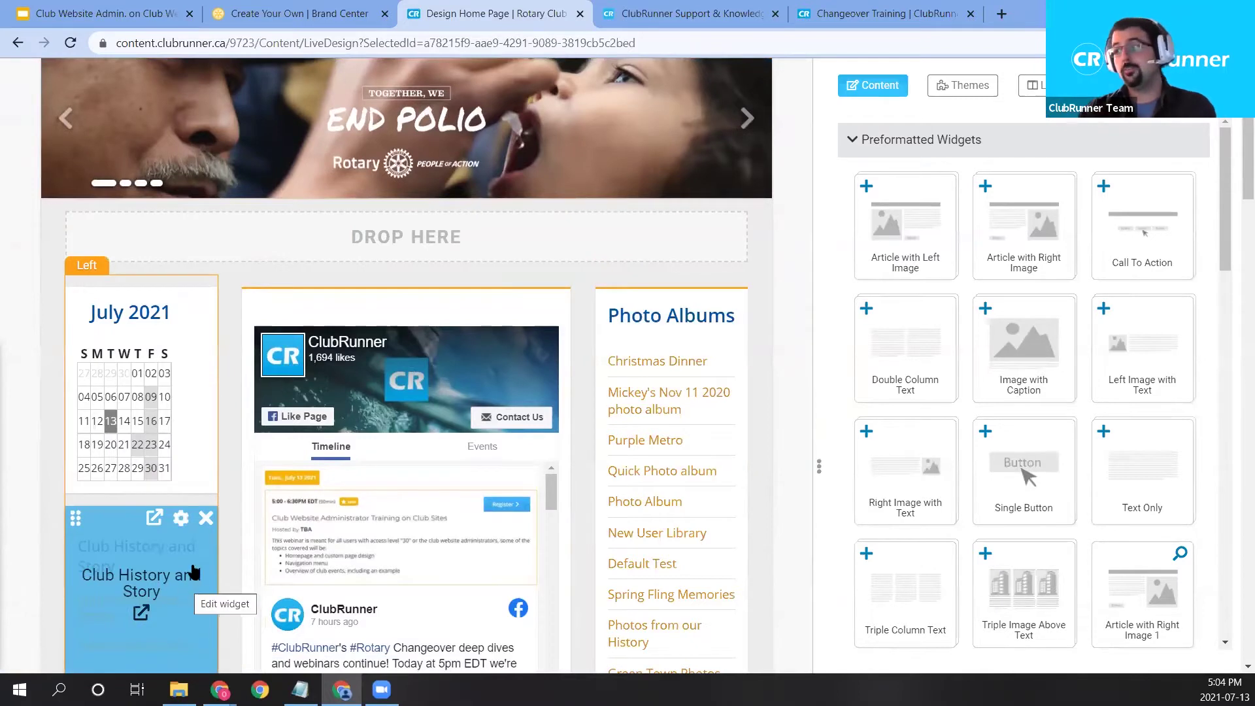
drag(905, 223, 863, 225)
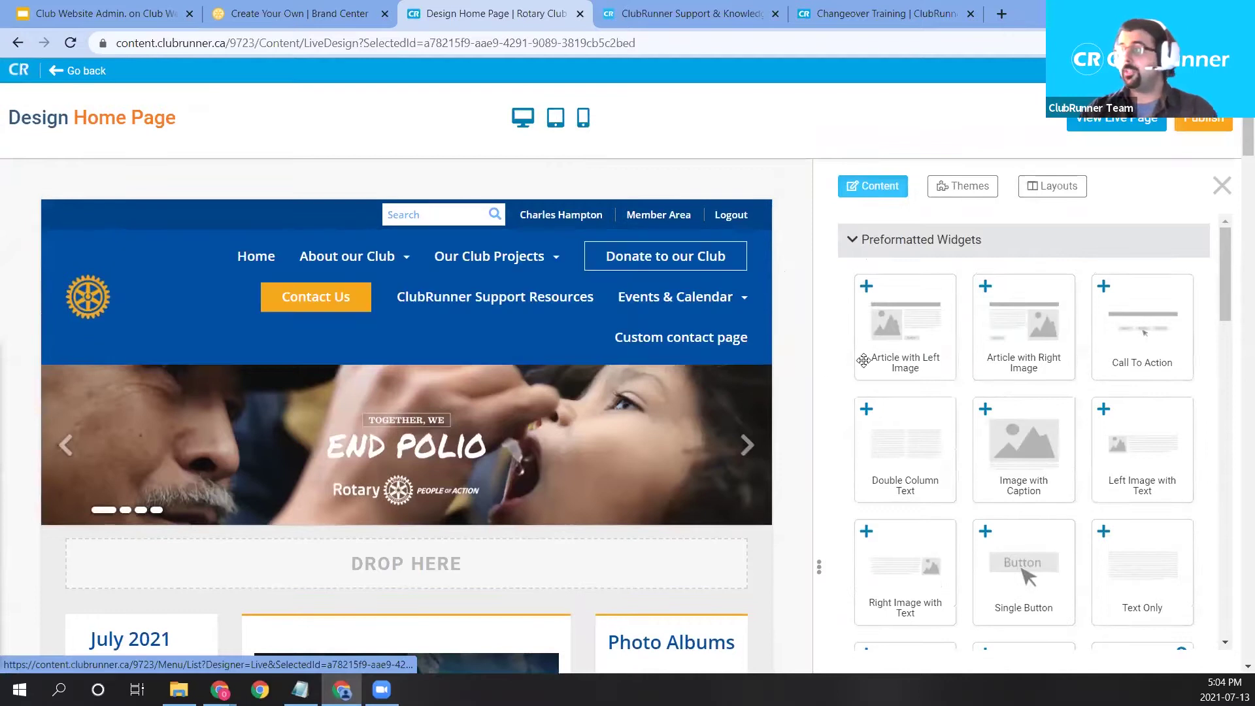
Show the Layouts list and review it, with Three Columns as the active layout.
click(1059, 196)
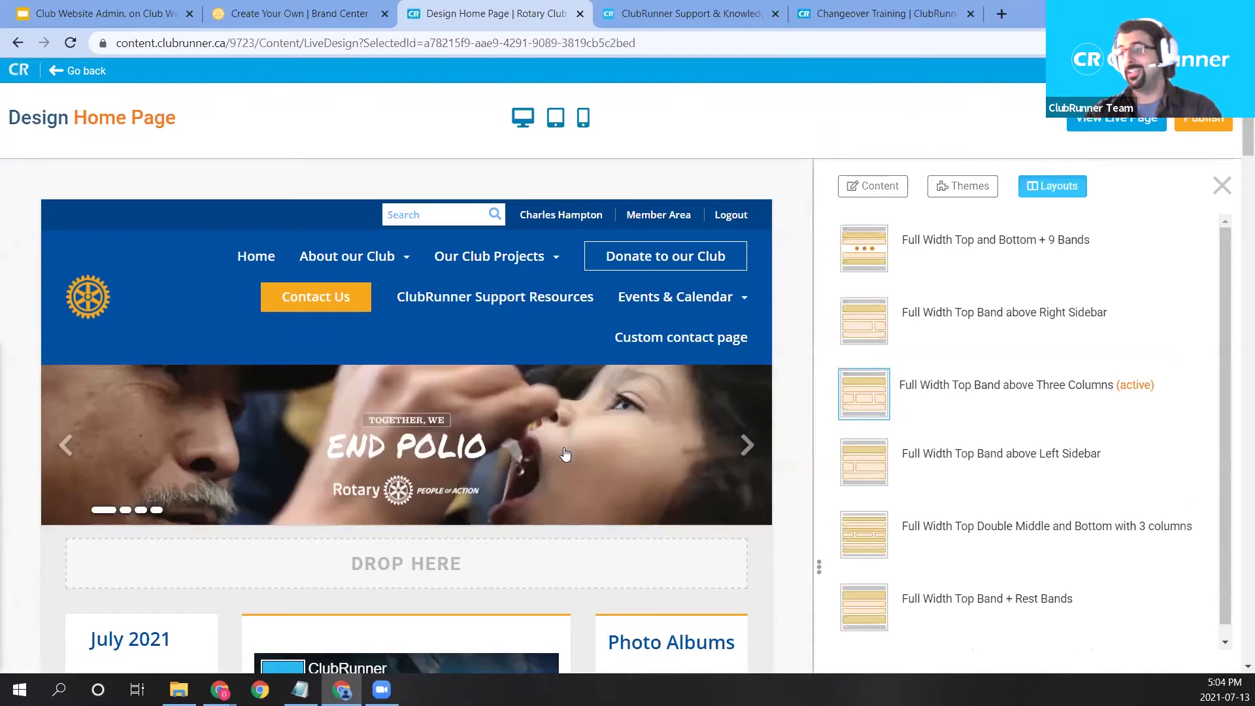
mouse_move(566, 454)
scroll(868, 409, down, 1)
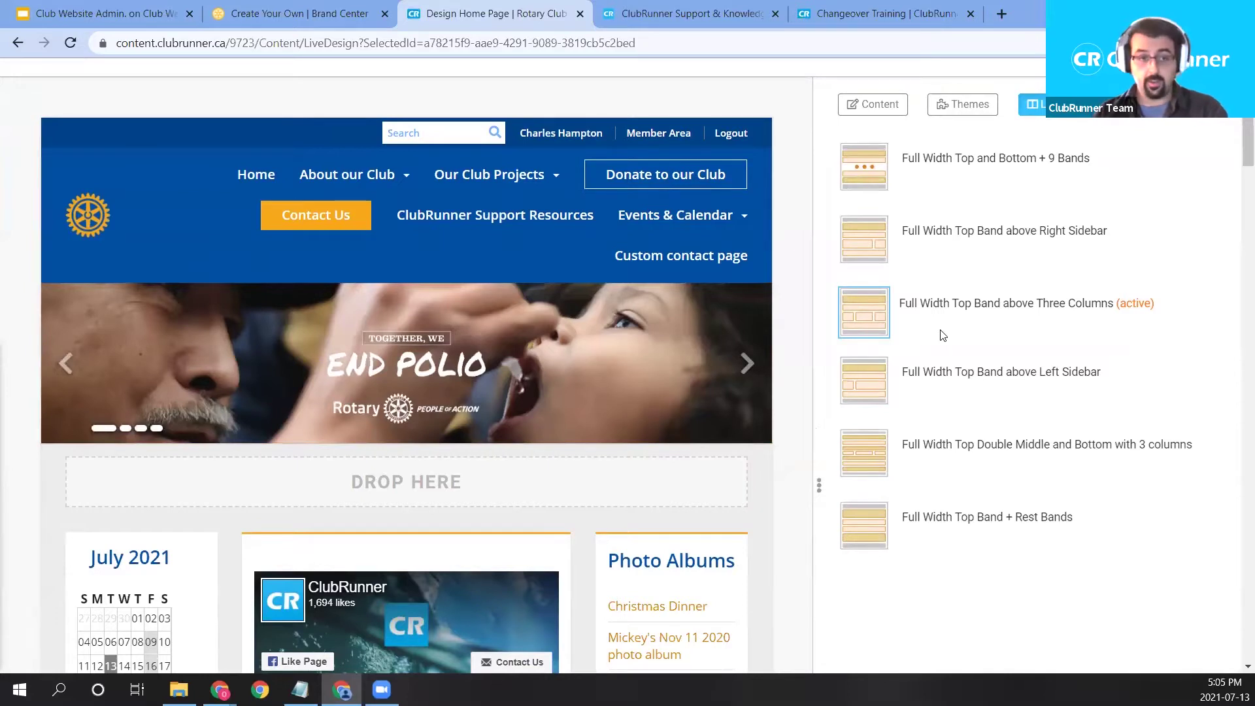
mouse_move(276, 399)
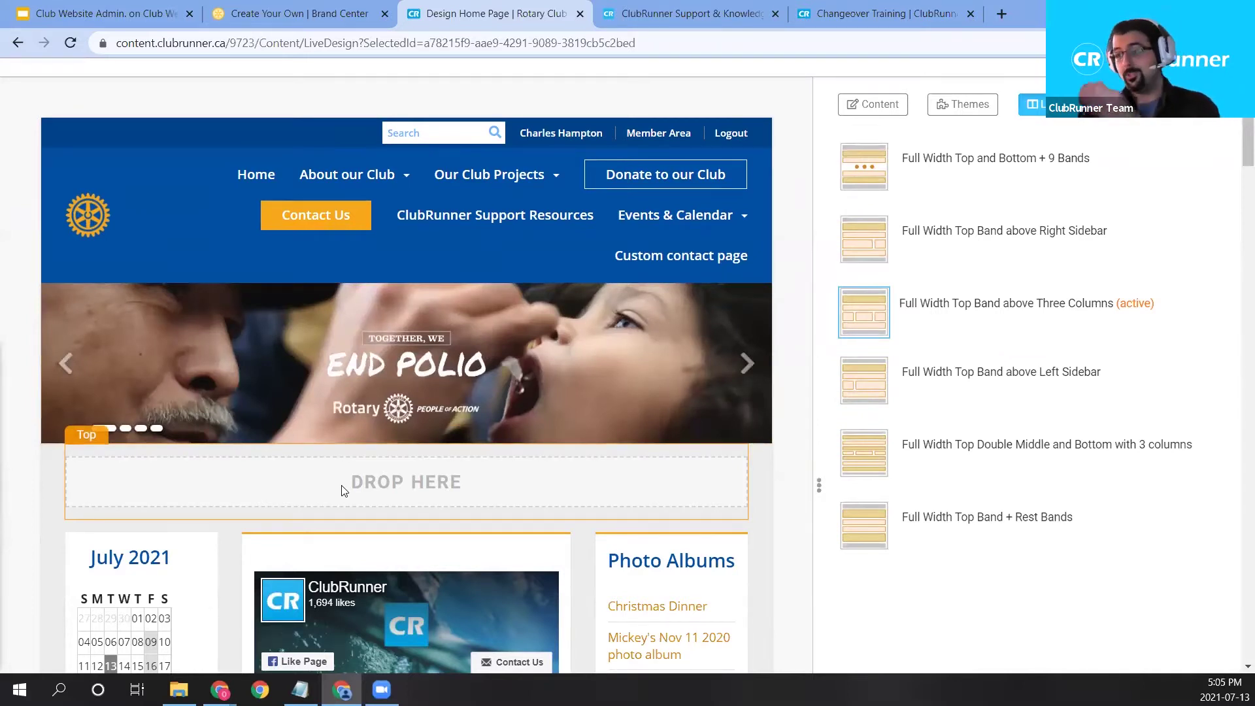
scroll(173, 484, down, 3)
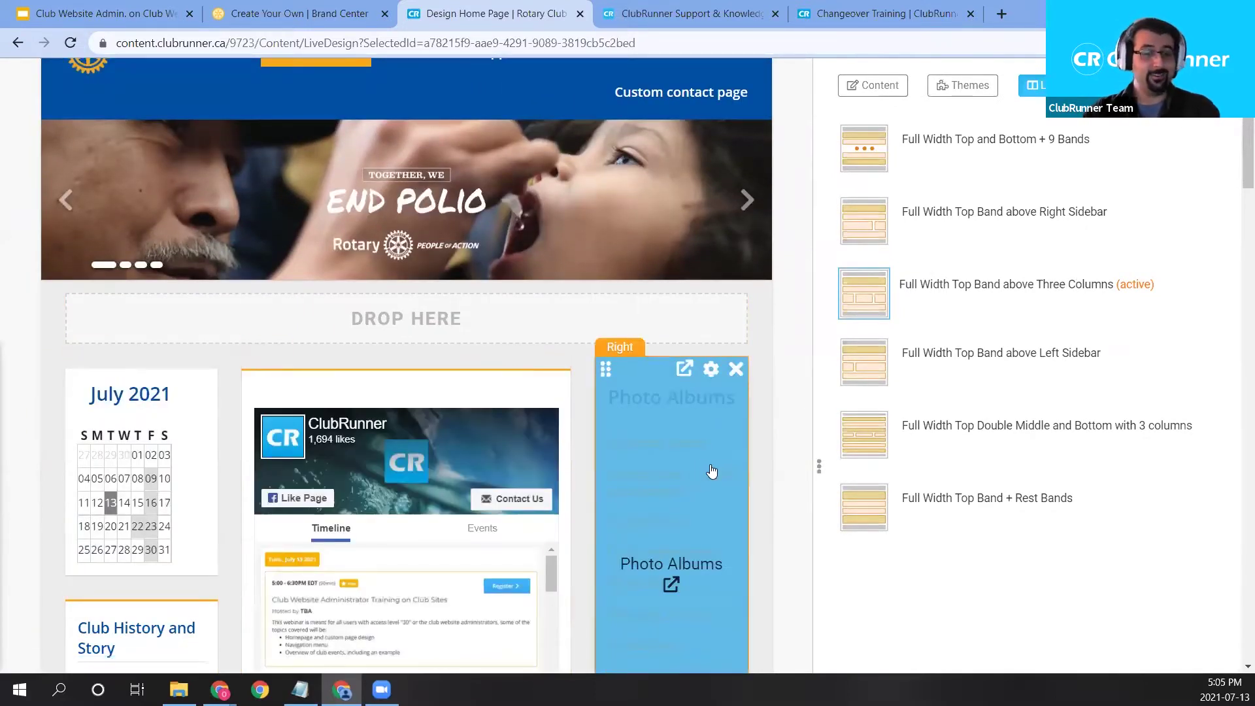
scroll(652, 498, up, 3)
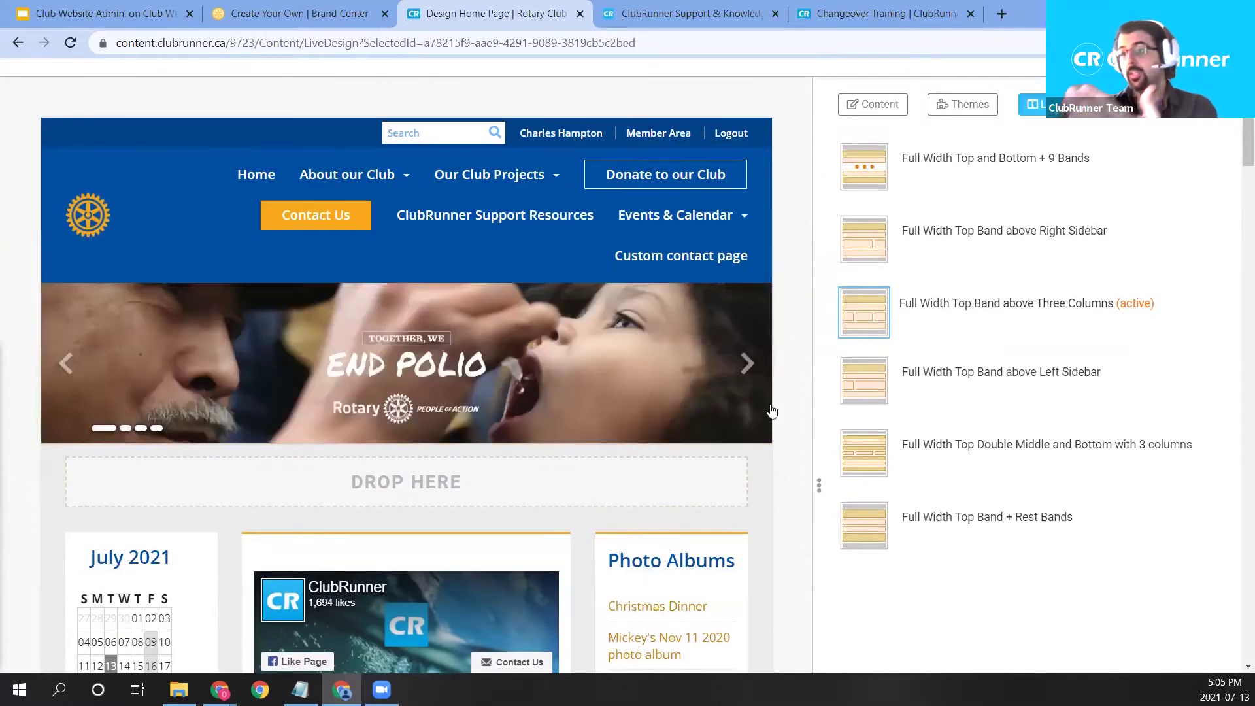
scroll(723, 454, down, 3)
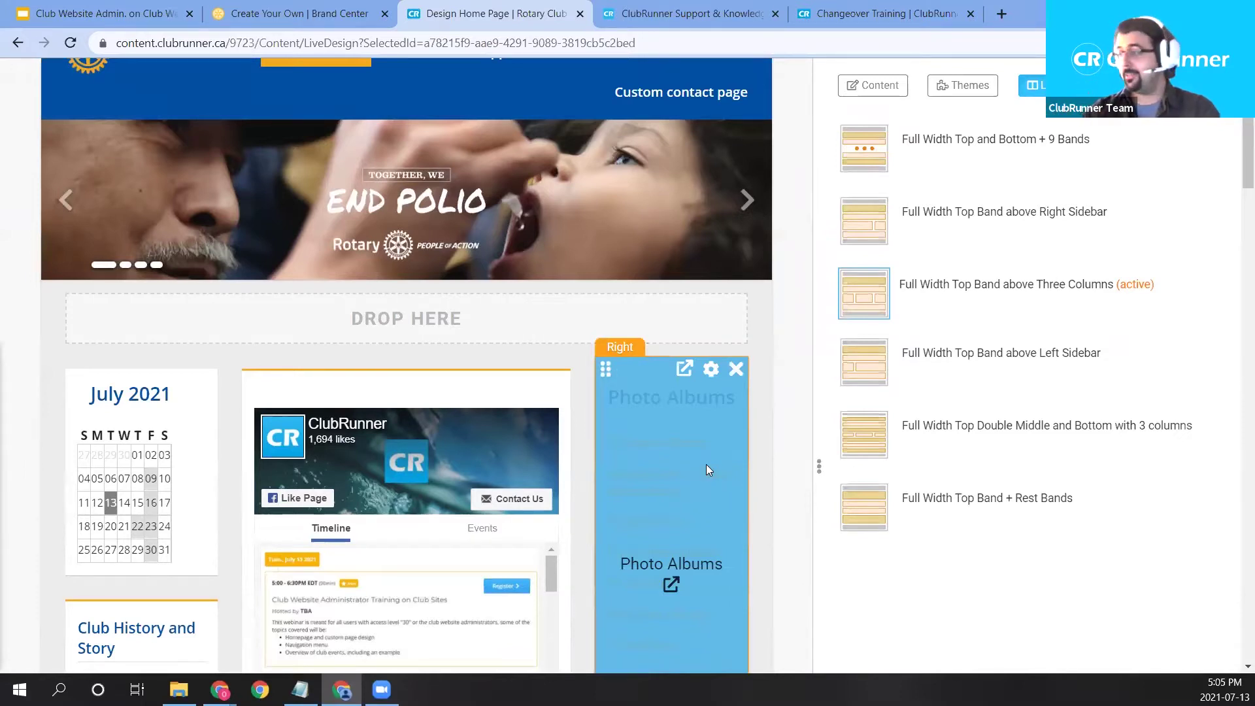
scroll(706, 470, up, 2)
scroll(719, 509, down, 1)
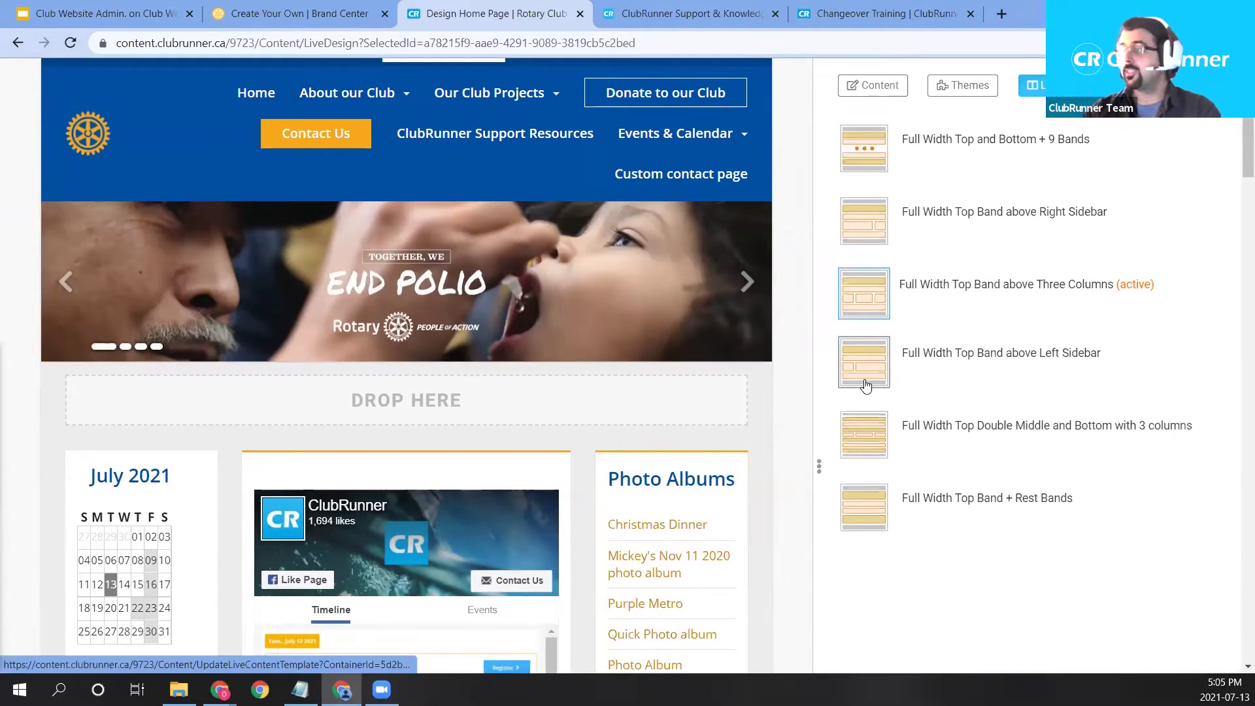
scroll(589, 444, down, 1)
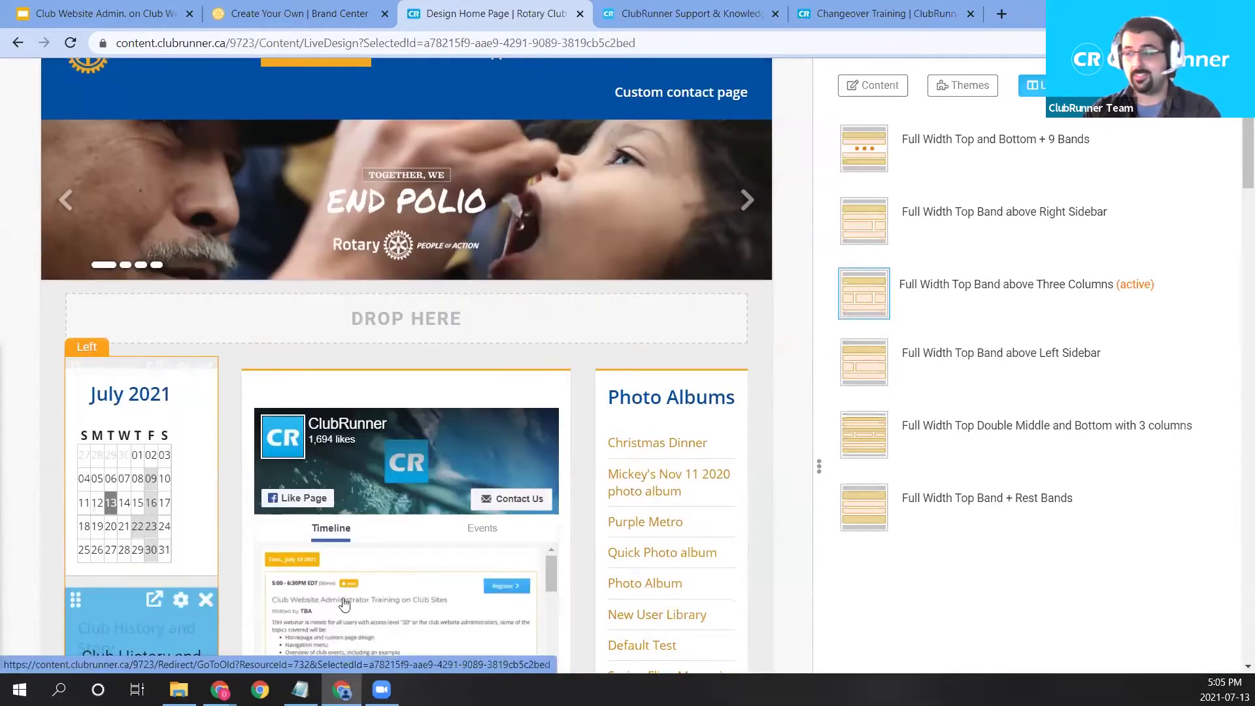
click(844, 372)
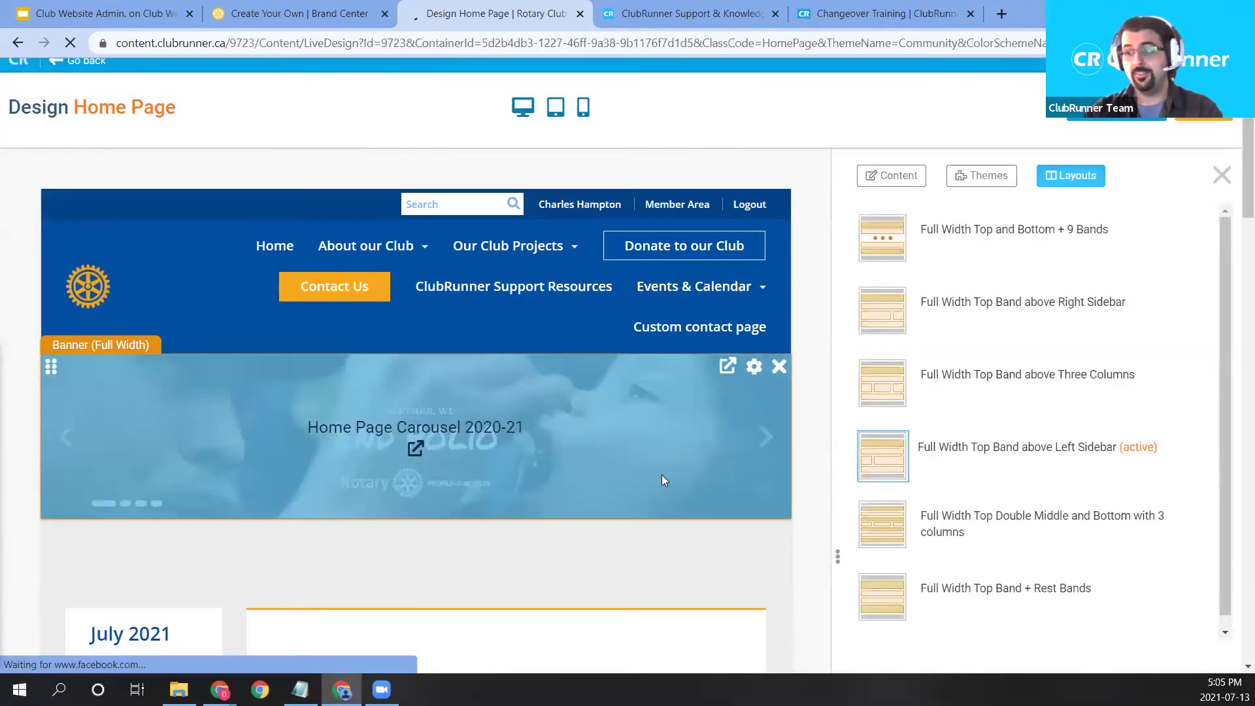
scroll(661, 475, down, 2)
scroll(682, 486, down, 2)
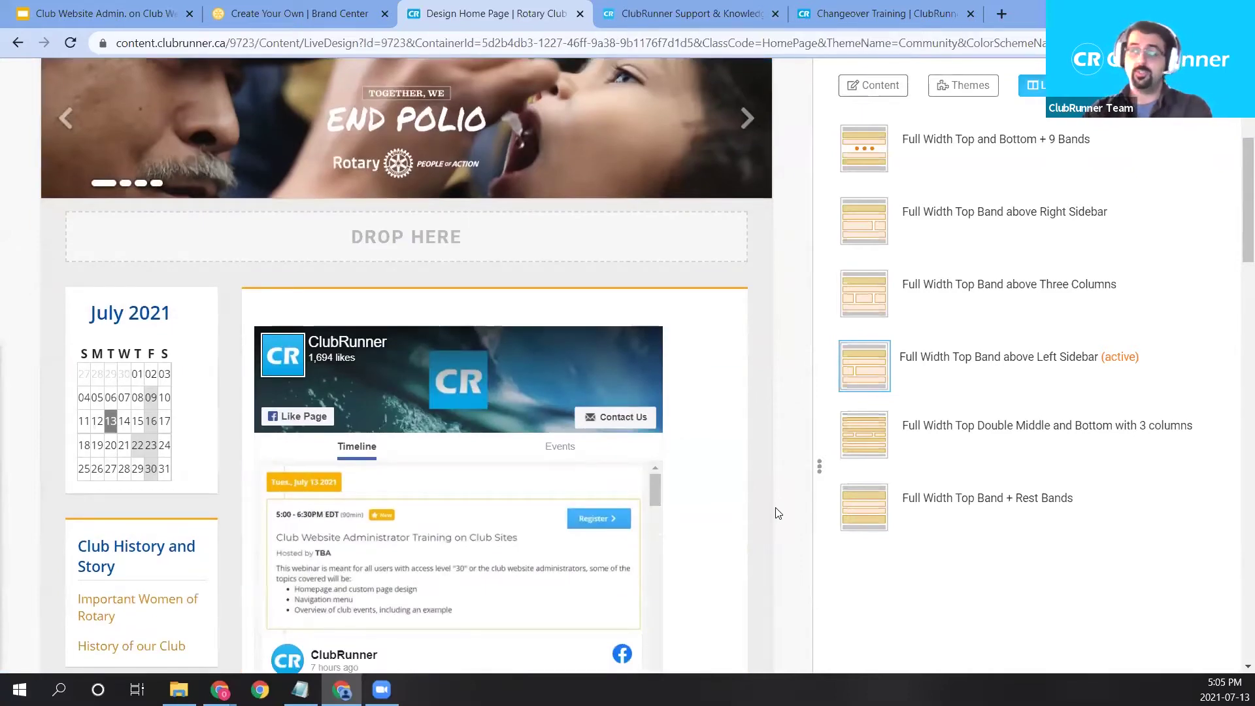
scroll(778, 513, down, 2)
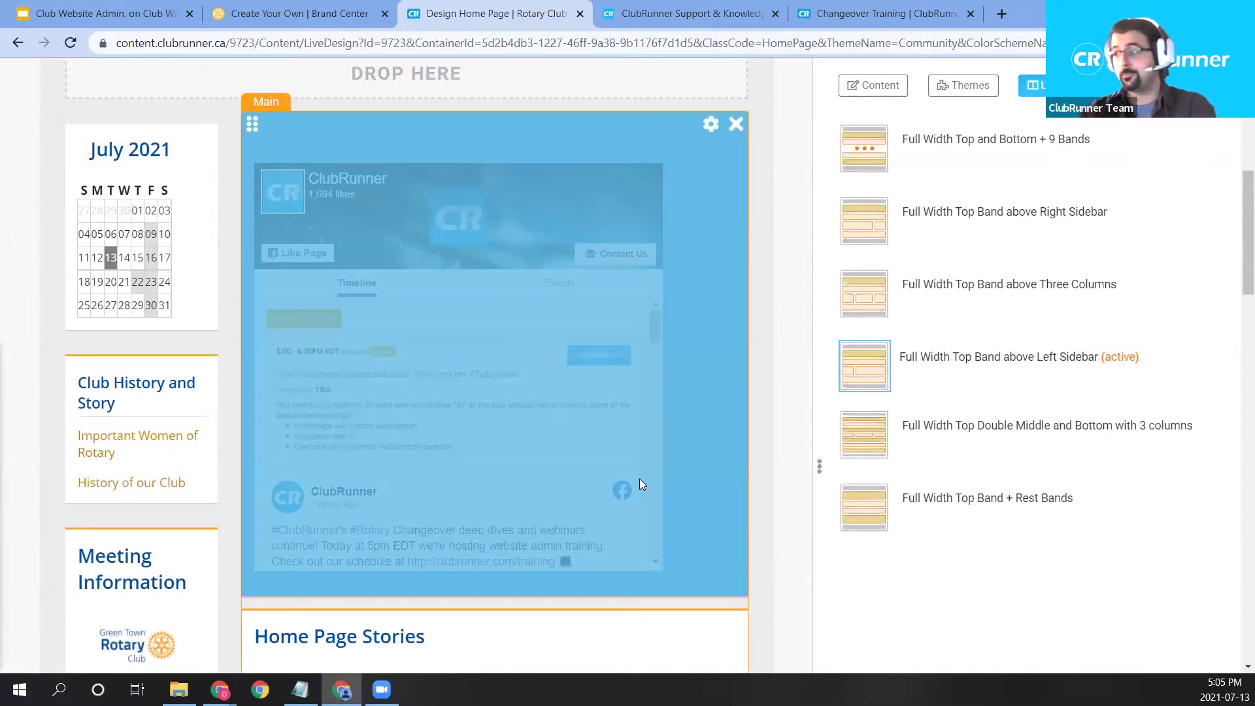
click(851, 293)
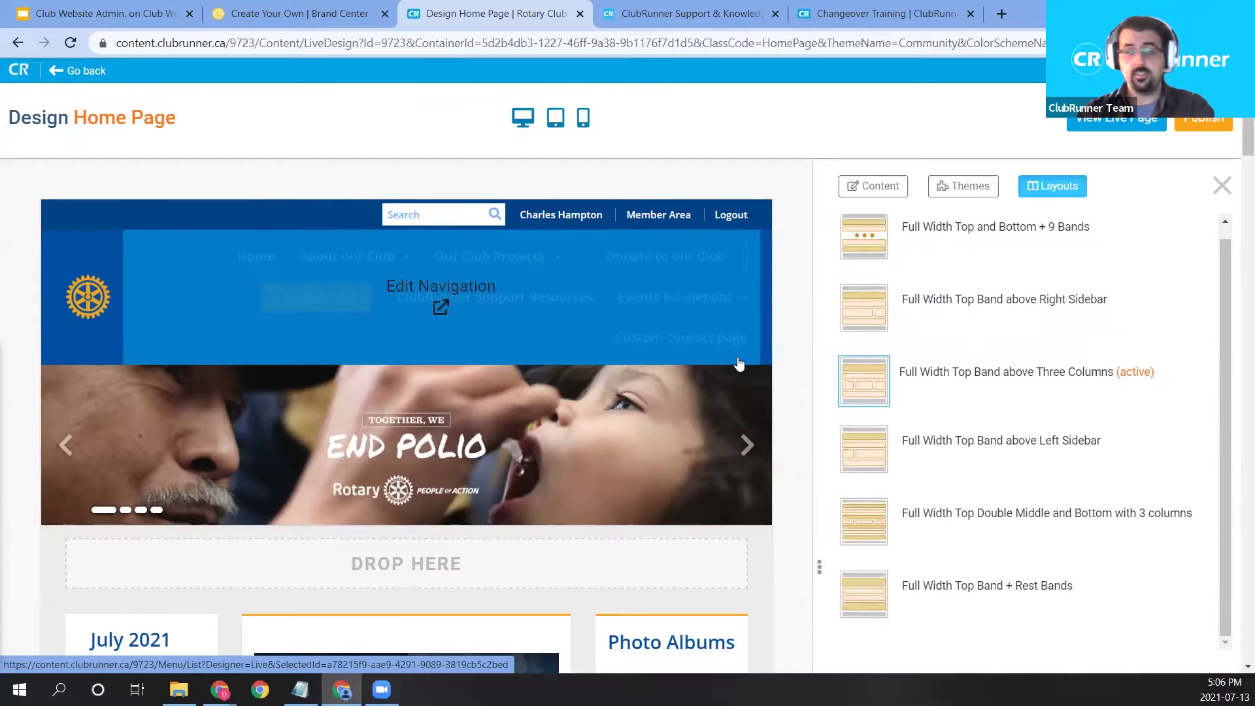
scroll(850, 196, down, 1)
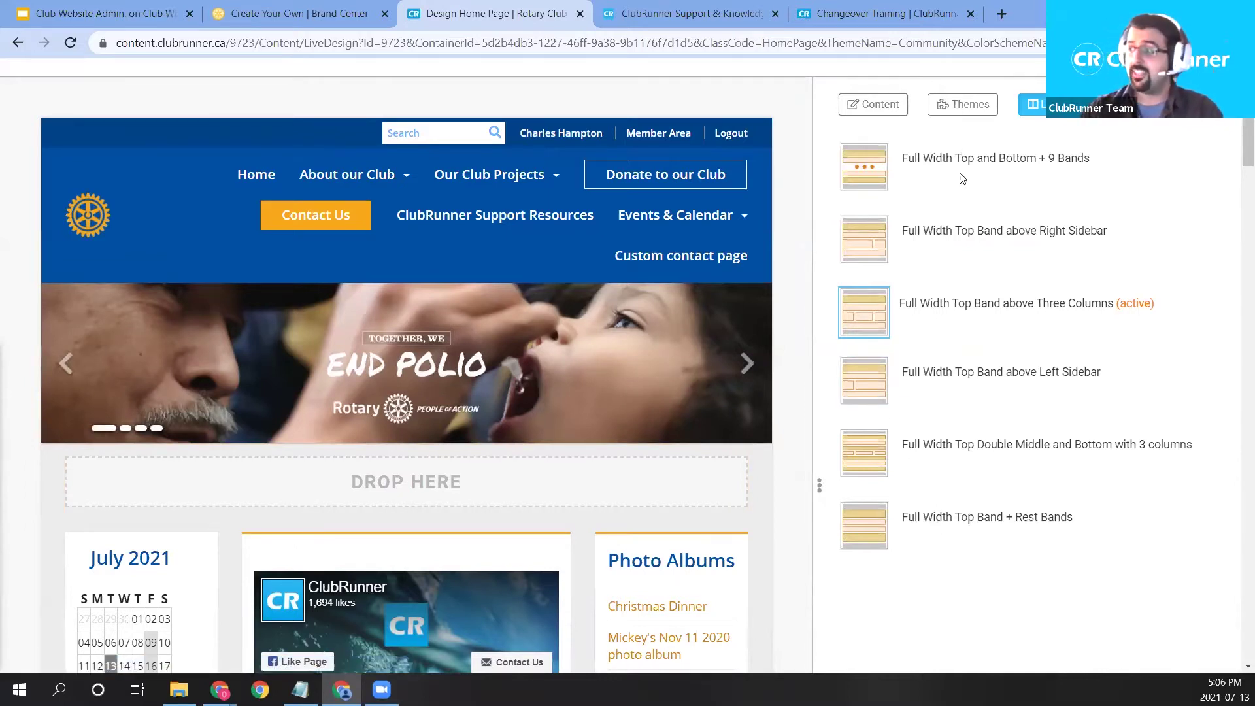
mouse_move(562, 553)
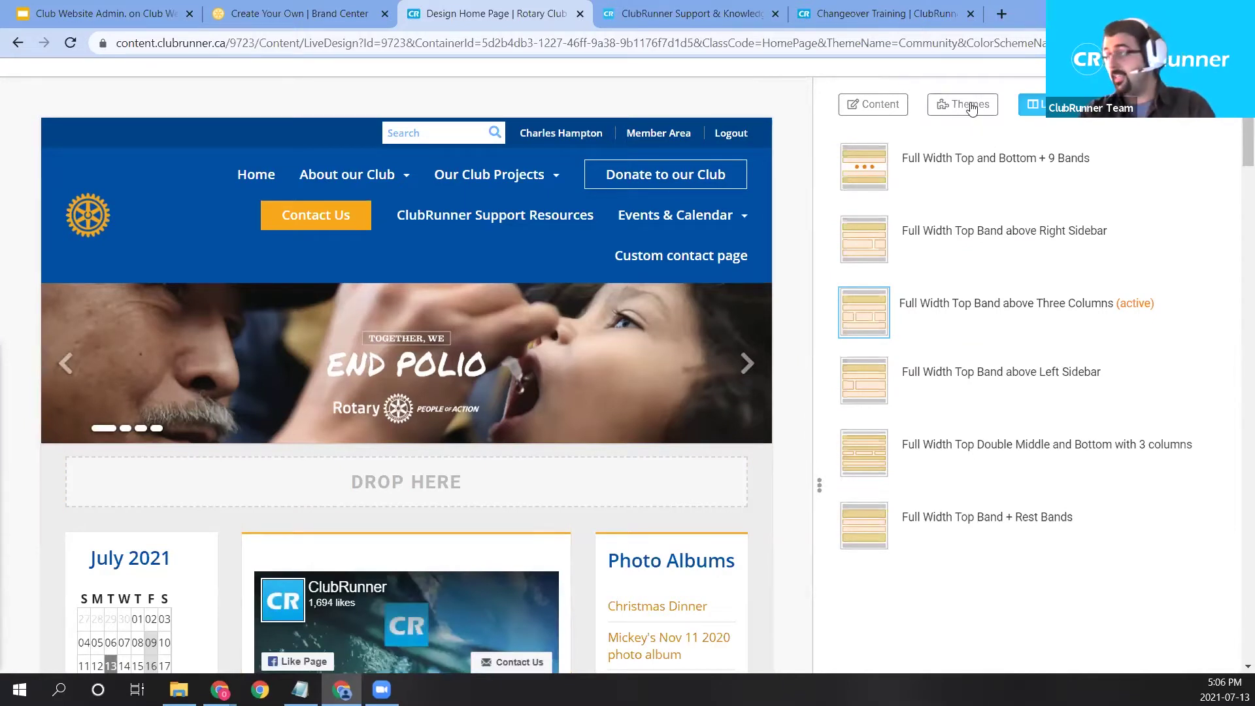
scroll(935, 163, up, 2)
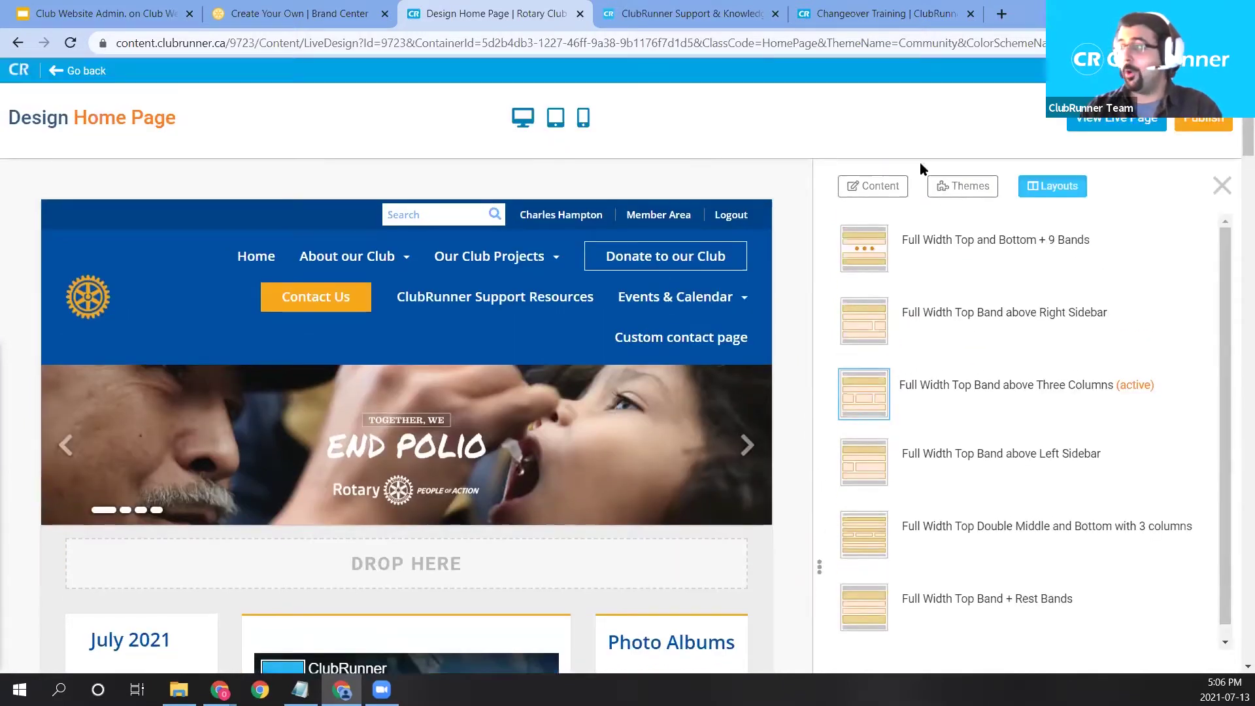
Browse the site themes, where Community (Next Gen - No Banner) in Azure & Gold is current.
click(955, 188)
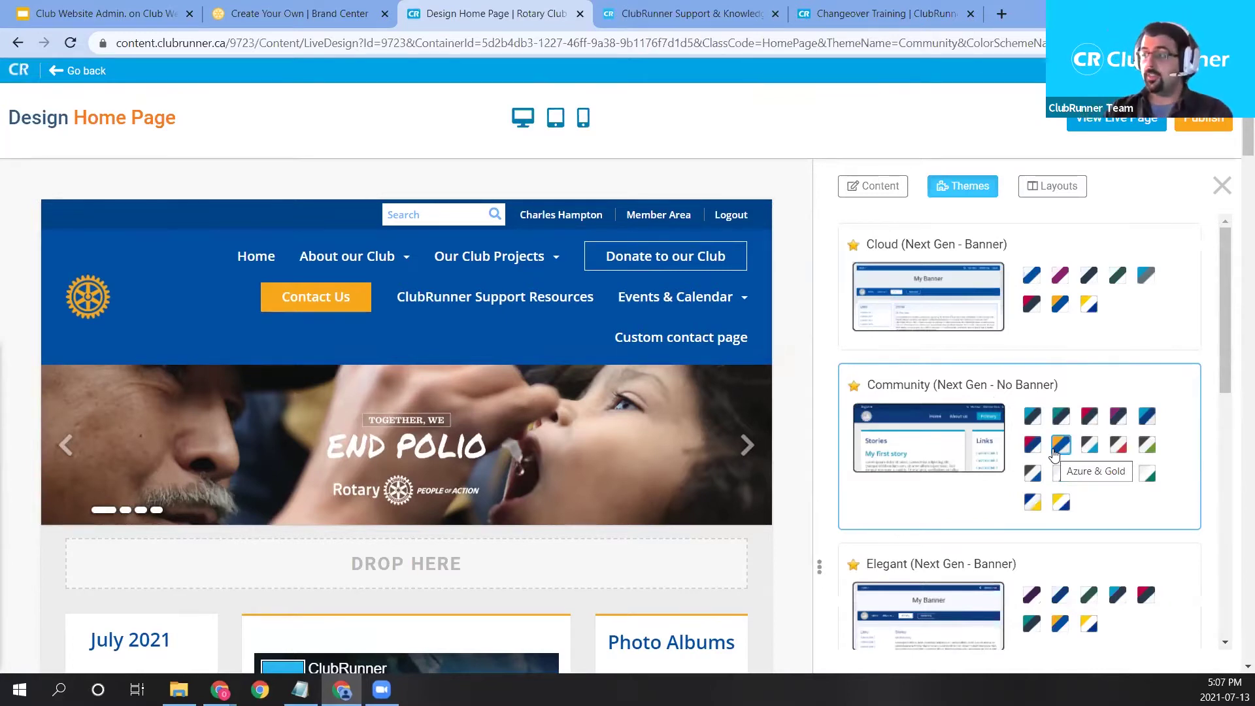
scroll(1054, 454, down, 1)
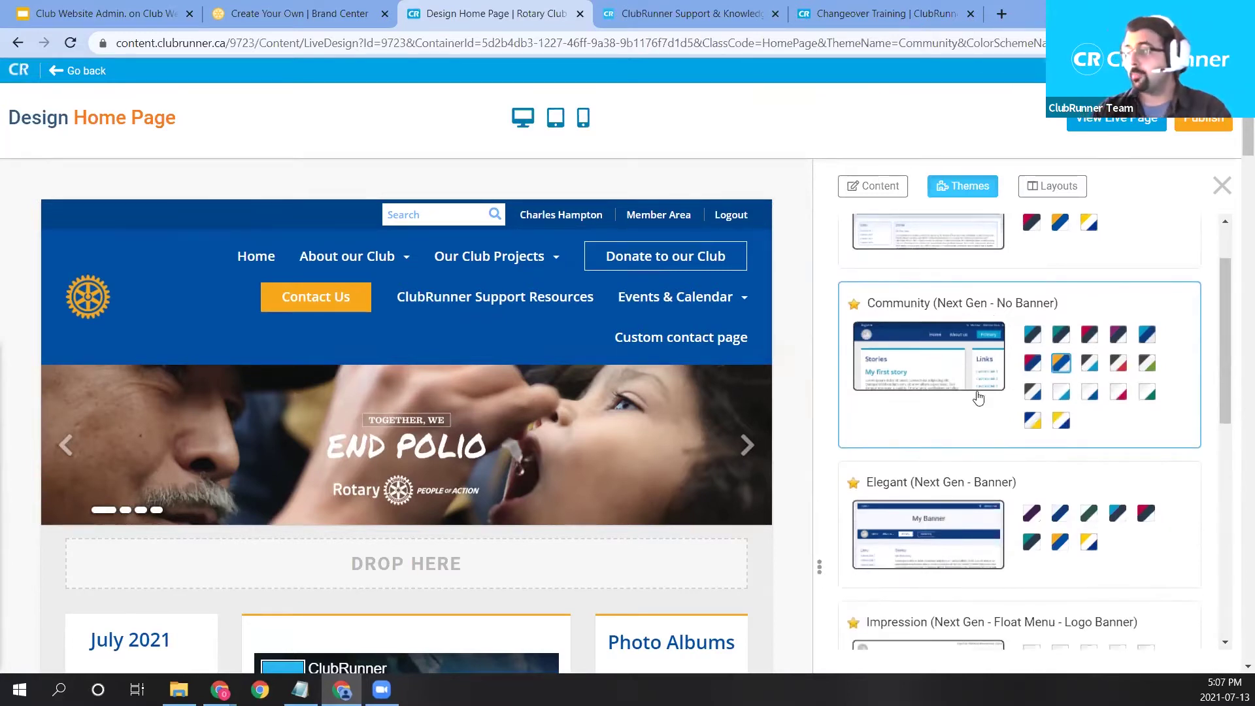
scroll(967, 435, up, 1)
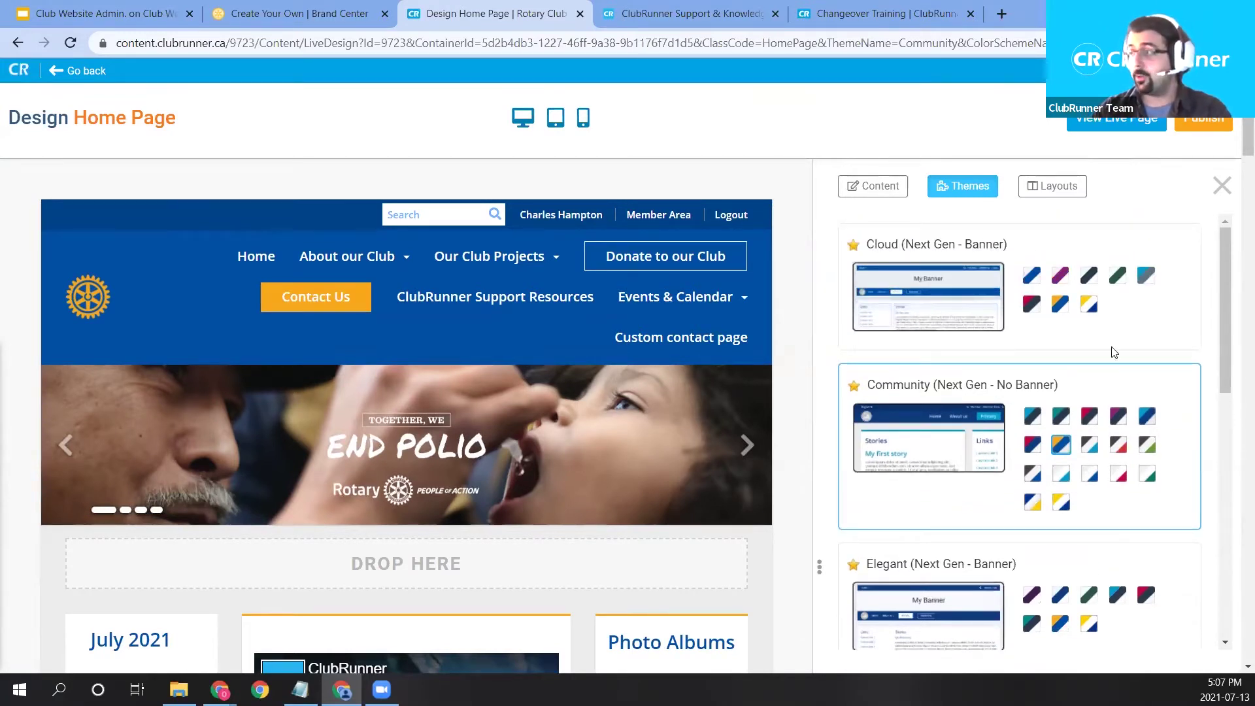
click(1061, 309)
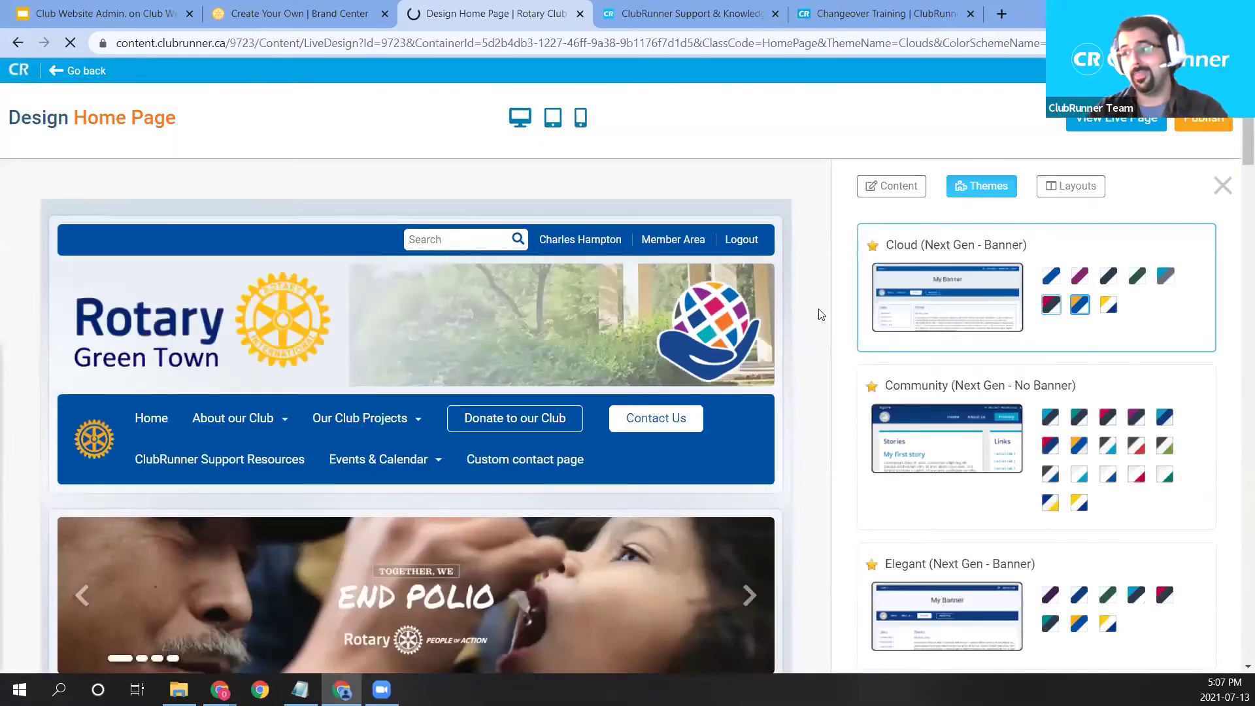
scroll(805, 528, down, 1)
scroll(806, 528, down, 1)
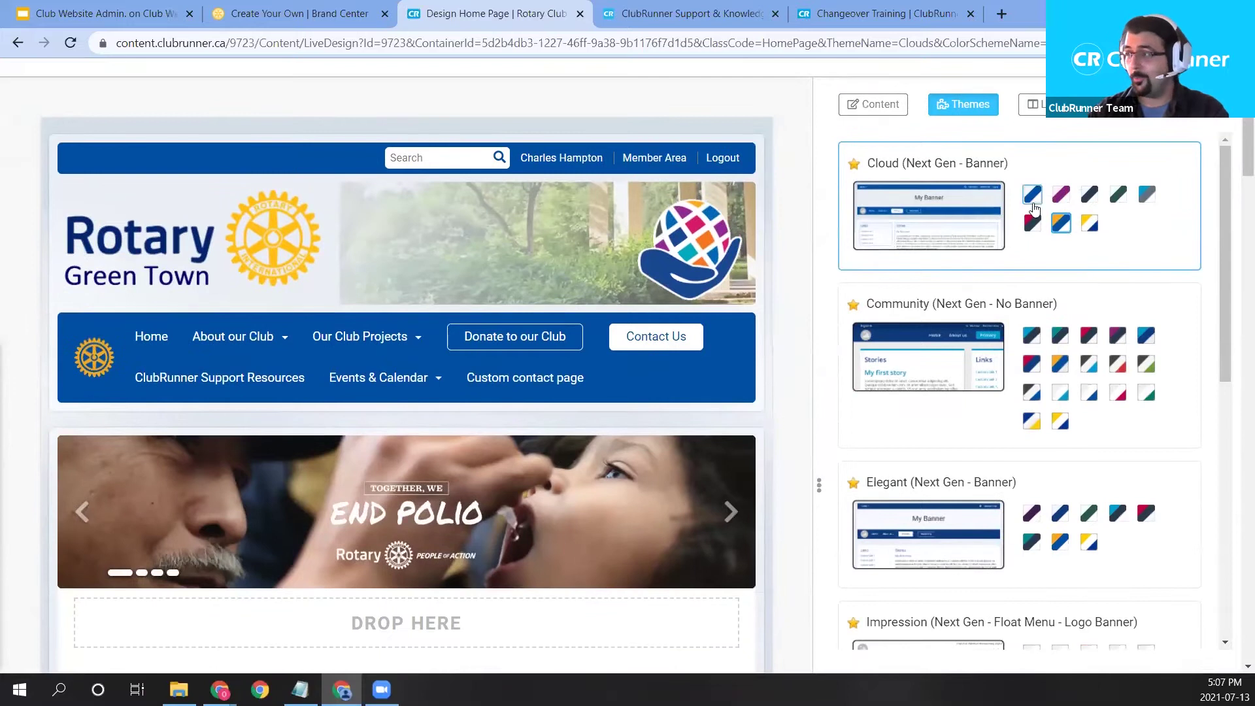
mouse_move(489, 283)
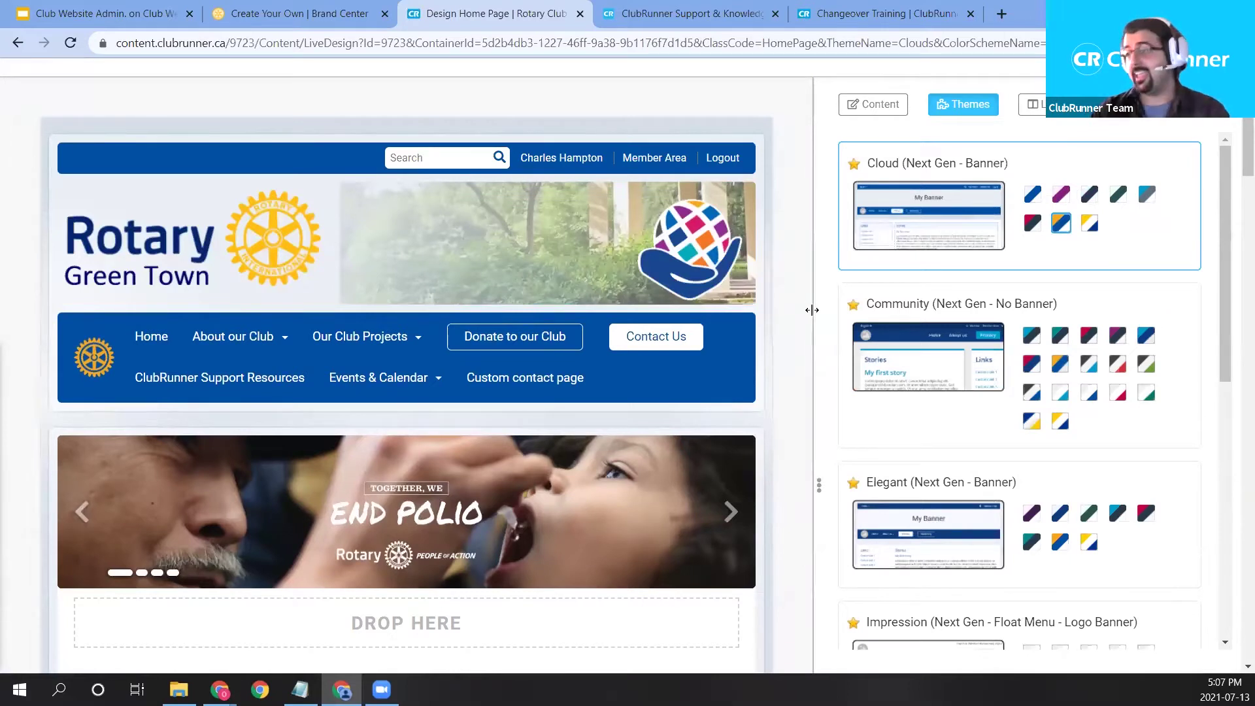
scroll(815, 316, down, 2)
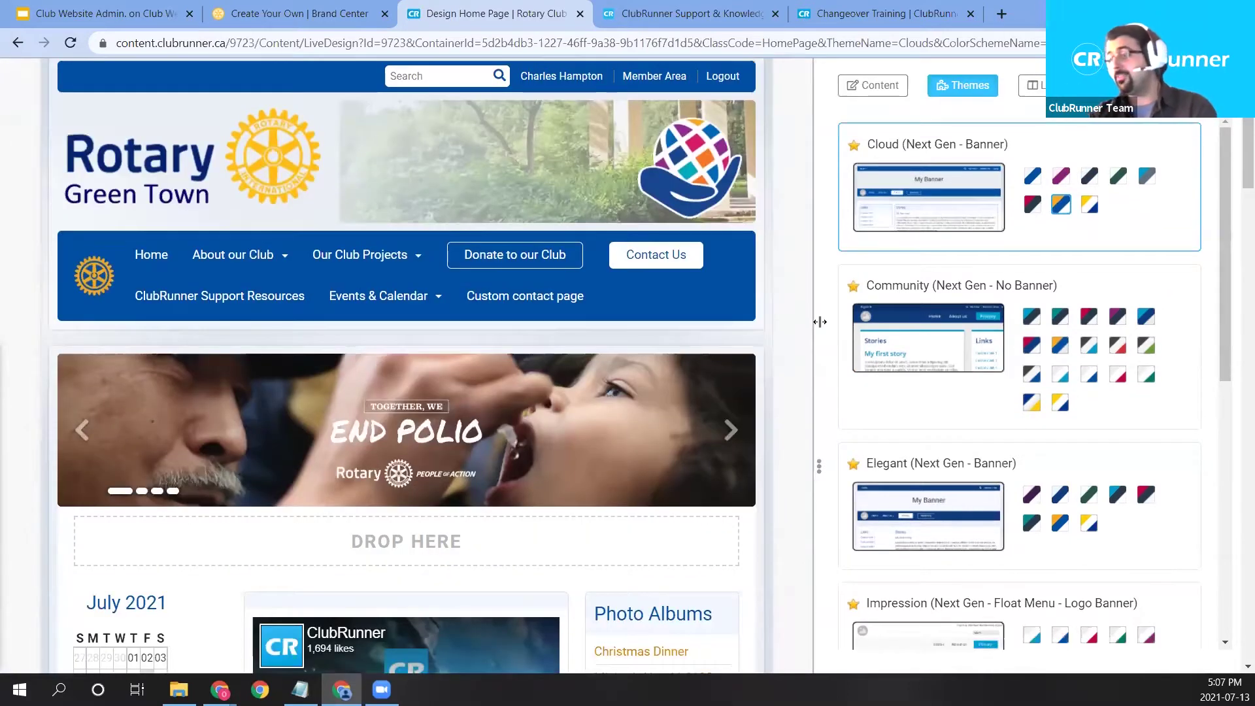
scroll(820, 322, down, 2)
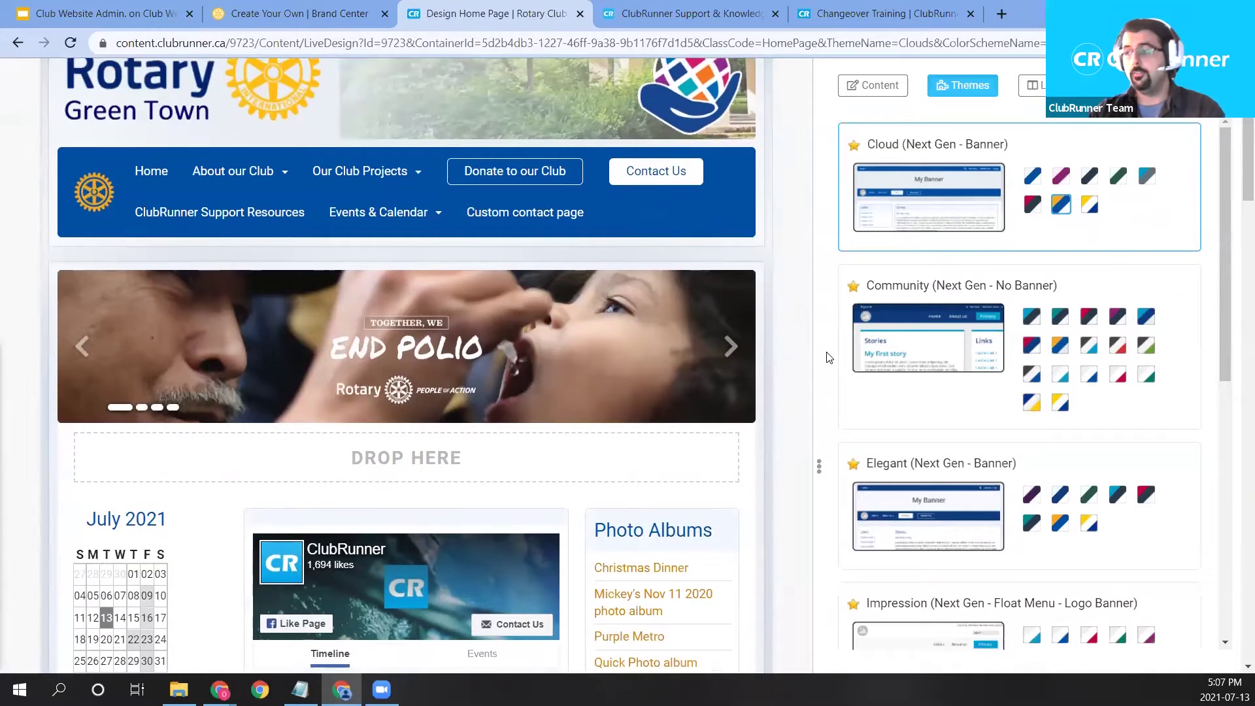
scroll(827, 357, down, 2)
scroll(718, 333, up, 5)
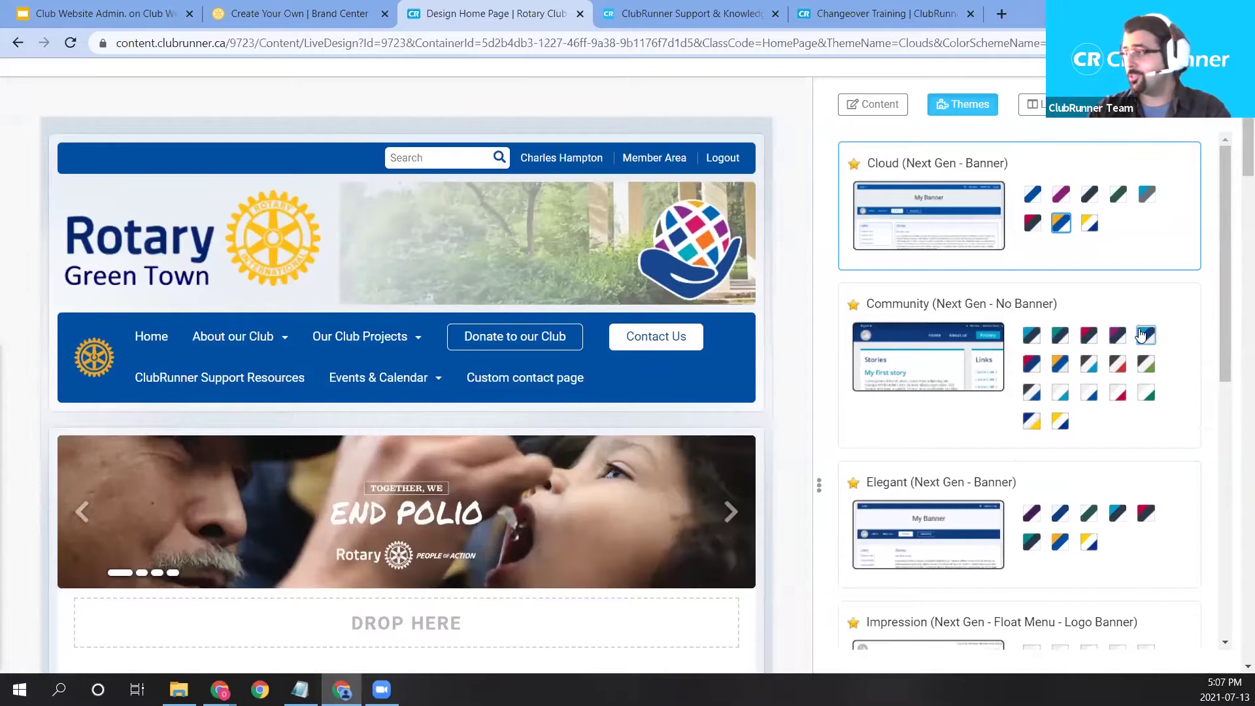
Apply the Community (Next Gen - No Banner) theme with the orange and blue colour scheme.
click(1104, 419)
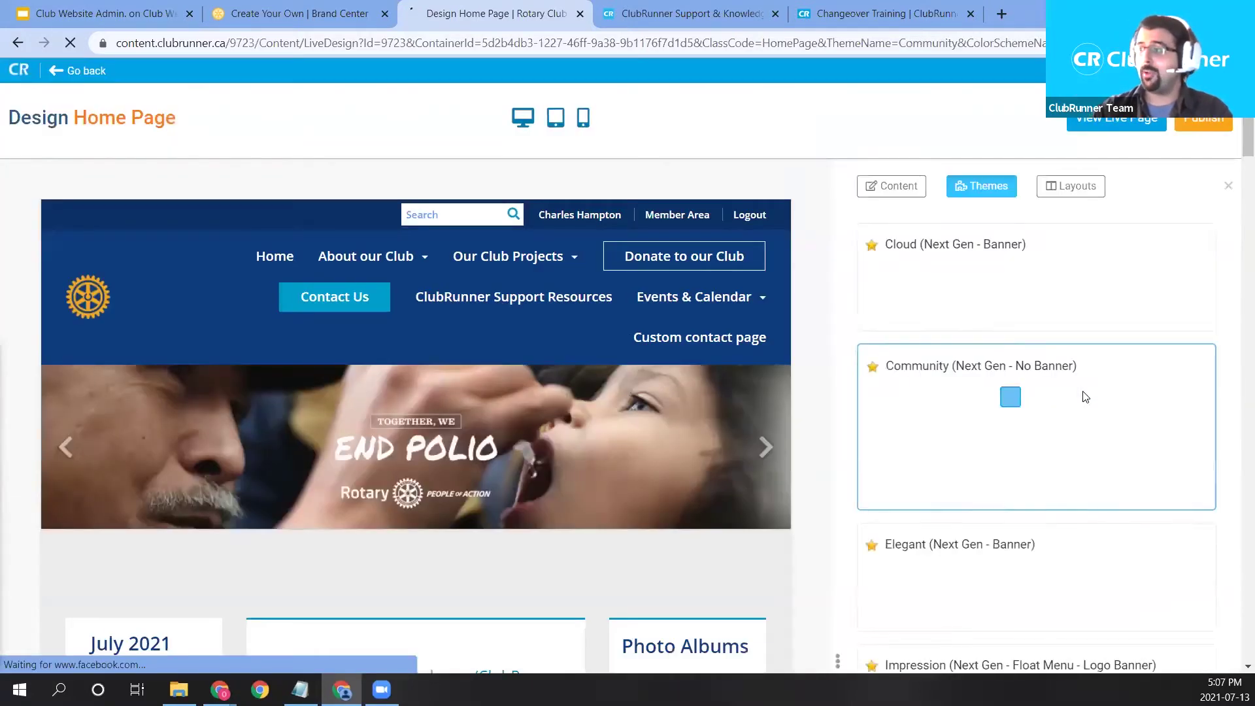
mouse_move(436, 328)
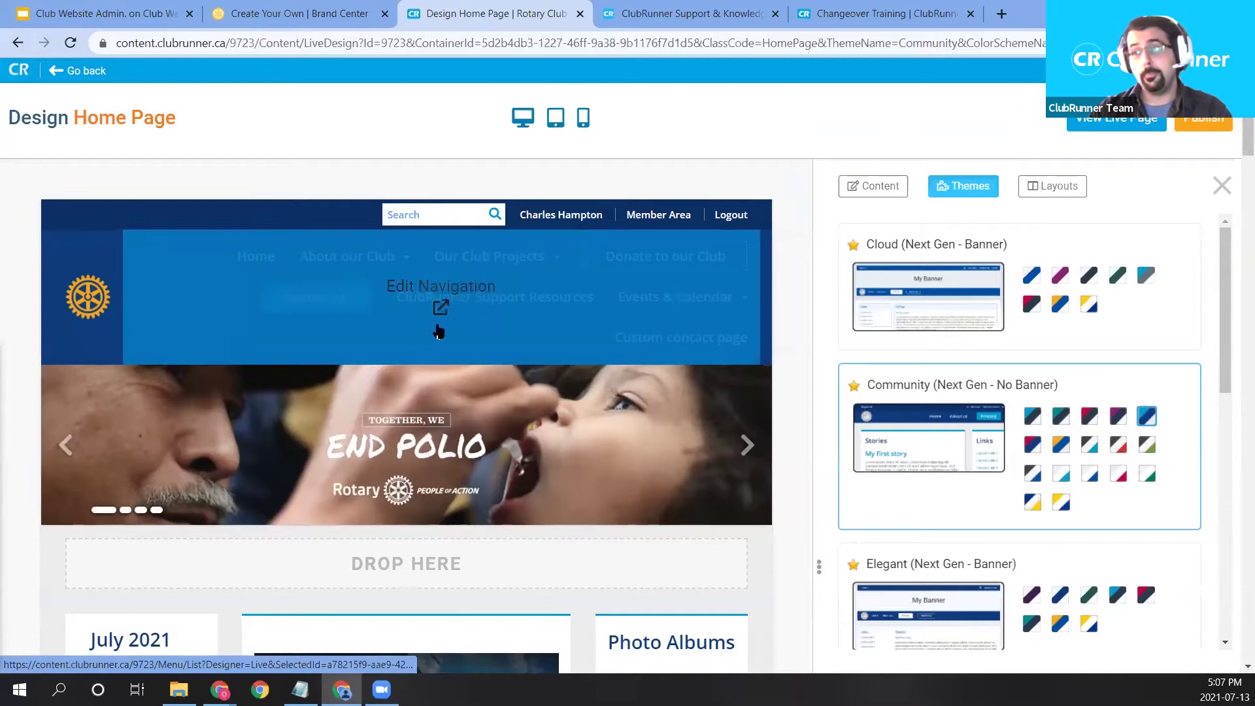
scroll(246, 353, down, 3)
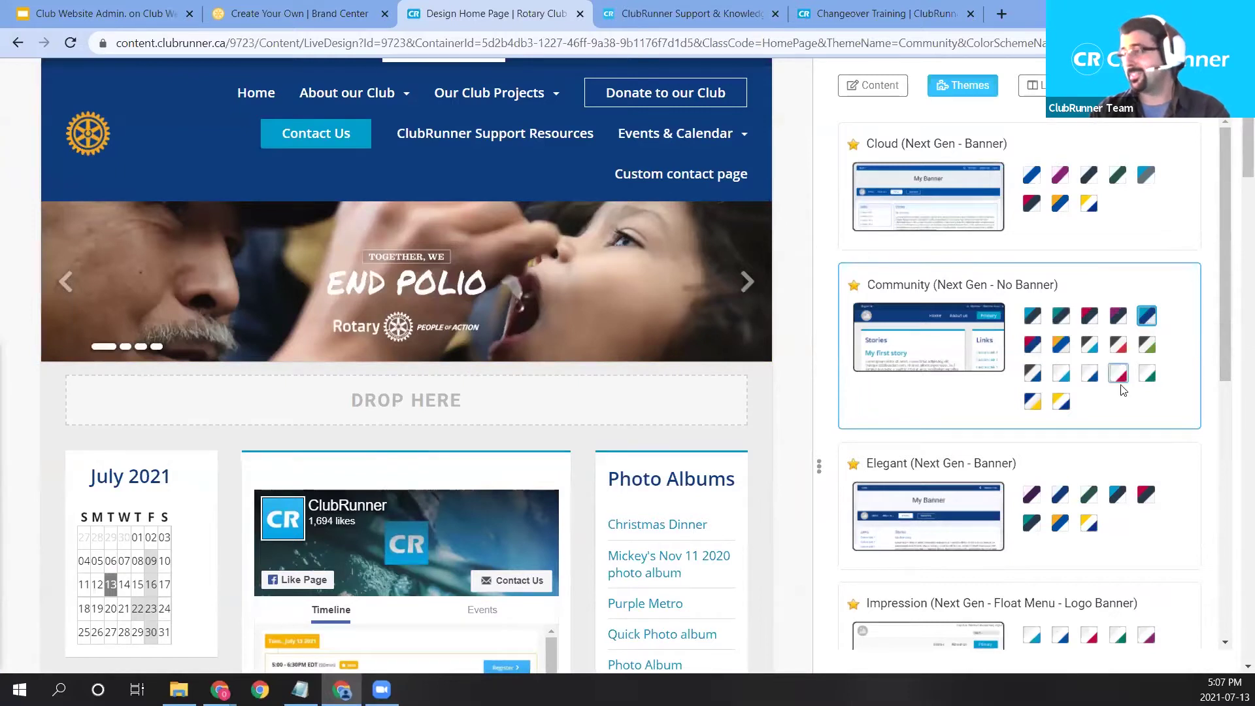
click(1060, 345)
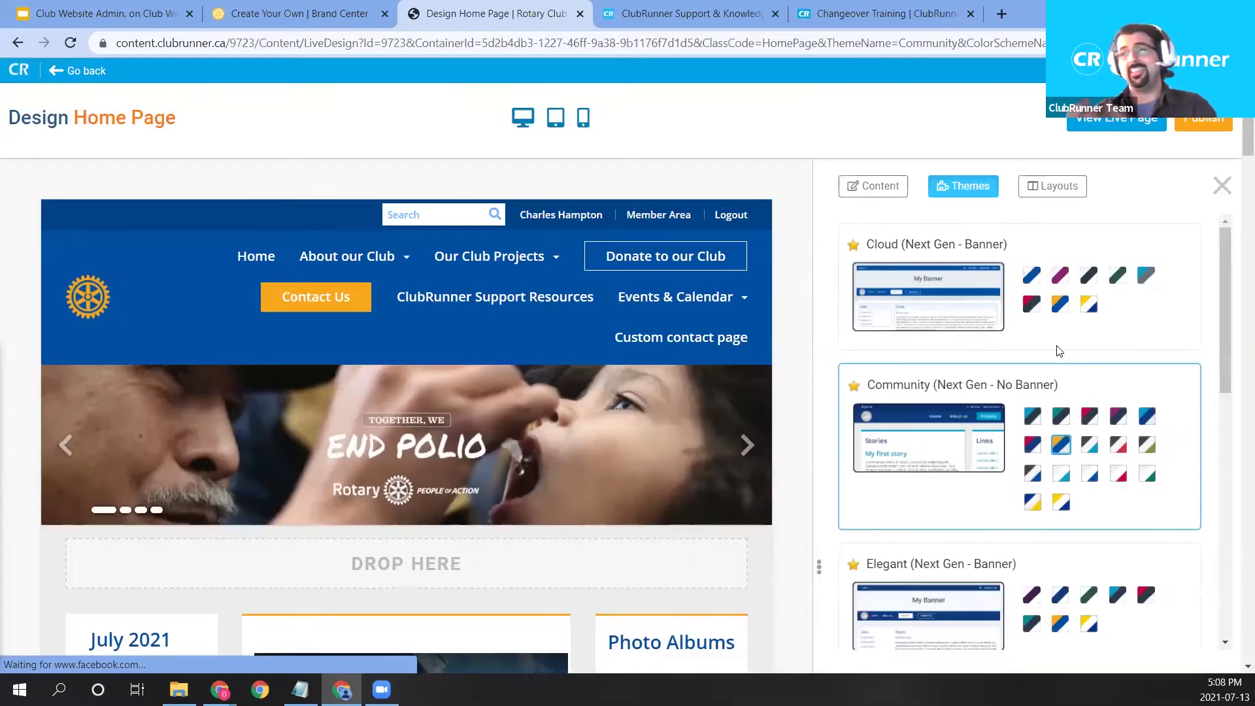
scroll(1034, 436, down, 1)
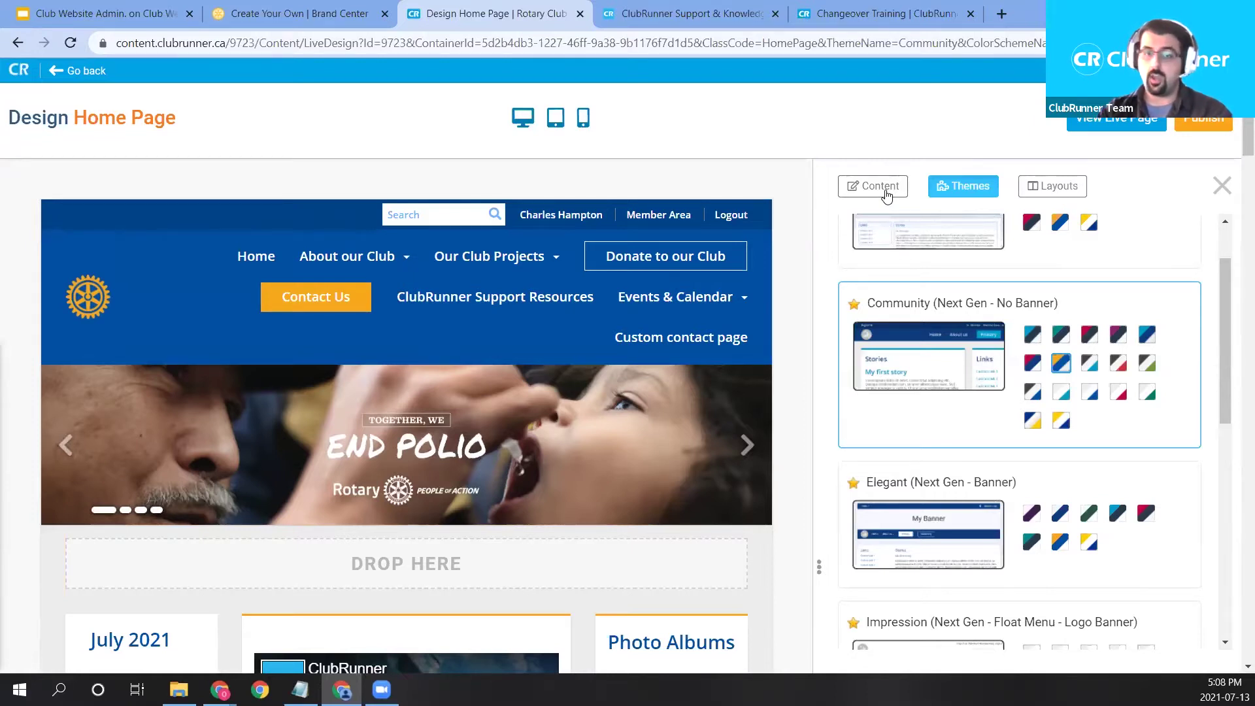
Switch the side panel to Content and collapse Preformatted Widgets.
click(884, 189)
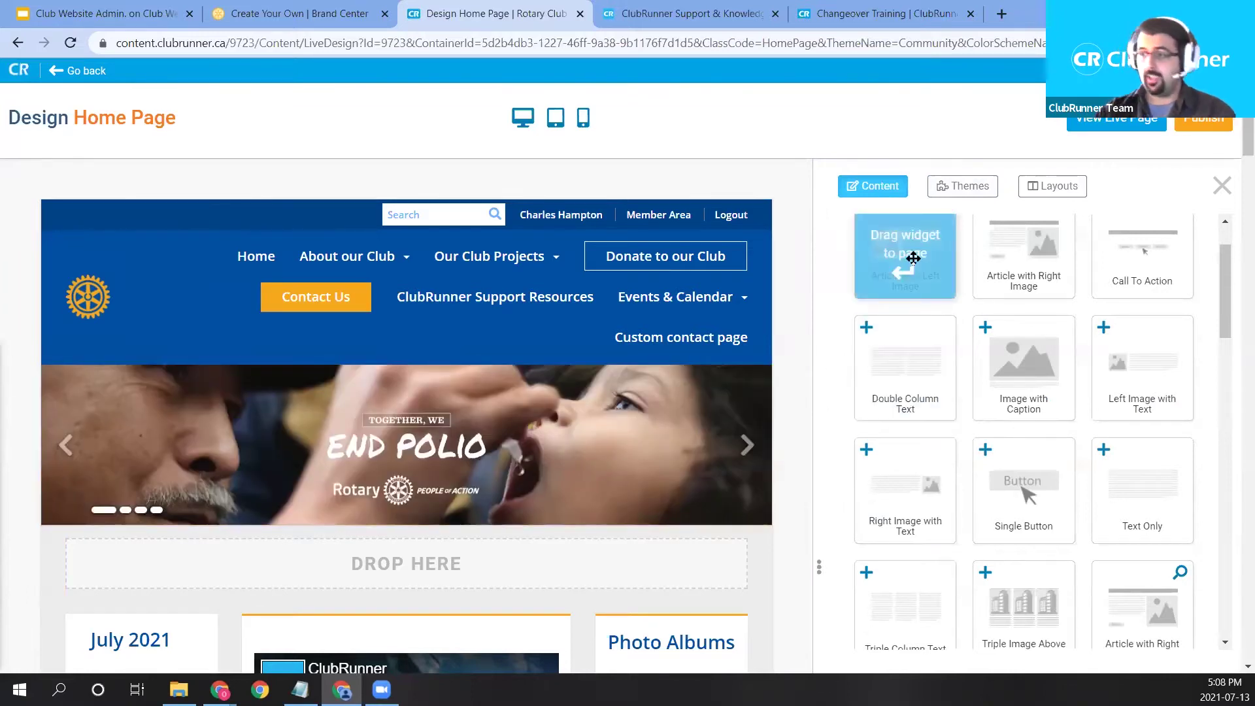
scroll(902, 255, up, 2)
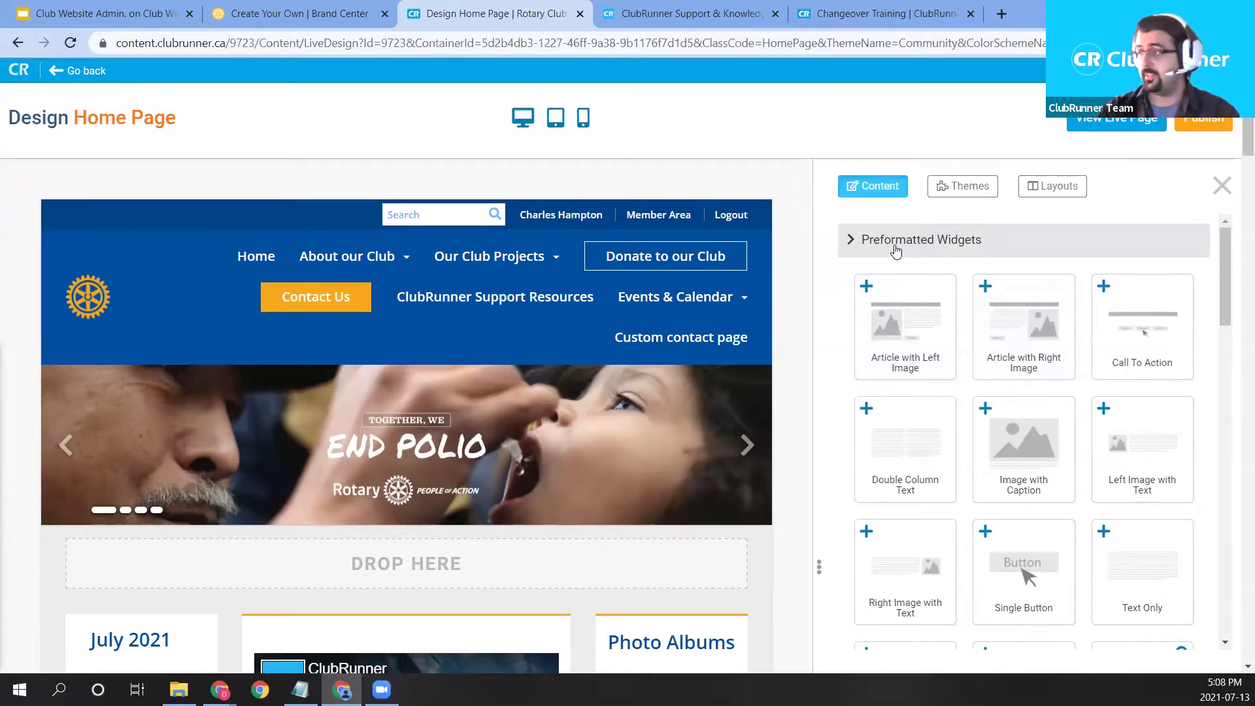
click(896, 251)
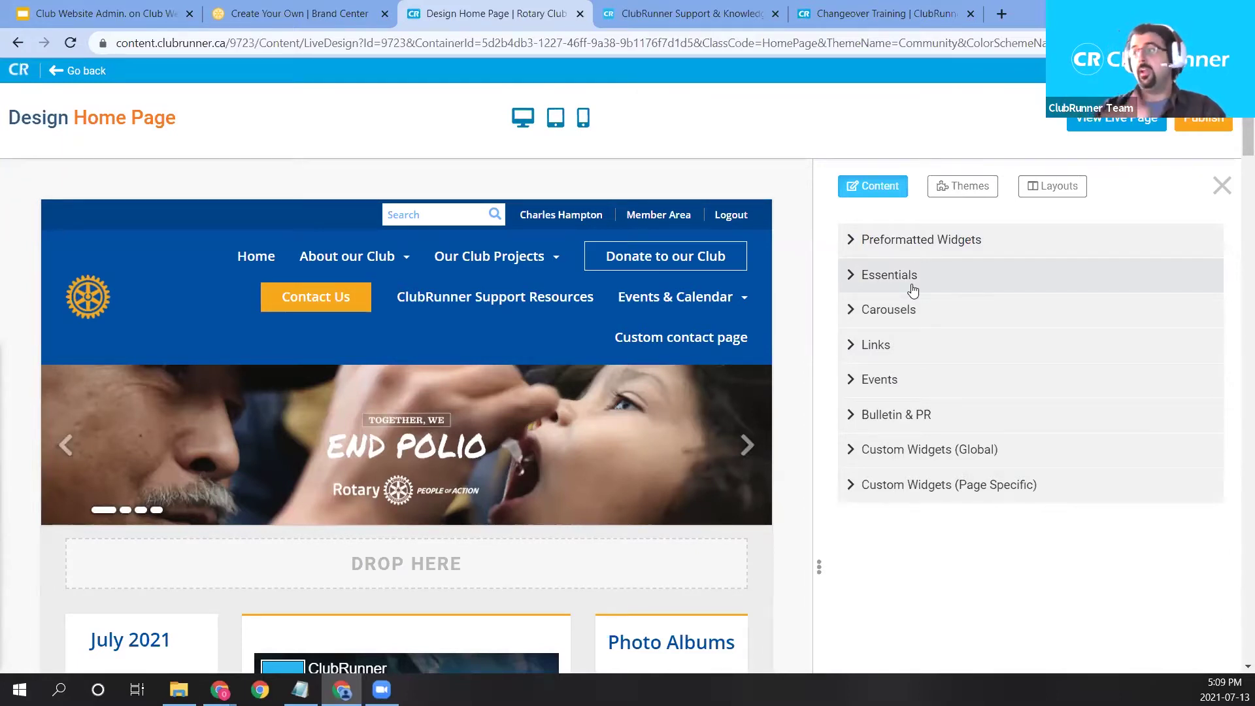
Preview the Home Page Carousel 2020-21 widget under Carousels, then collapse Carousels.
click(911, 308)
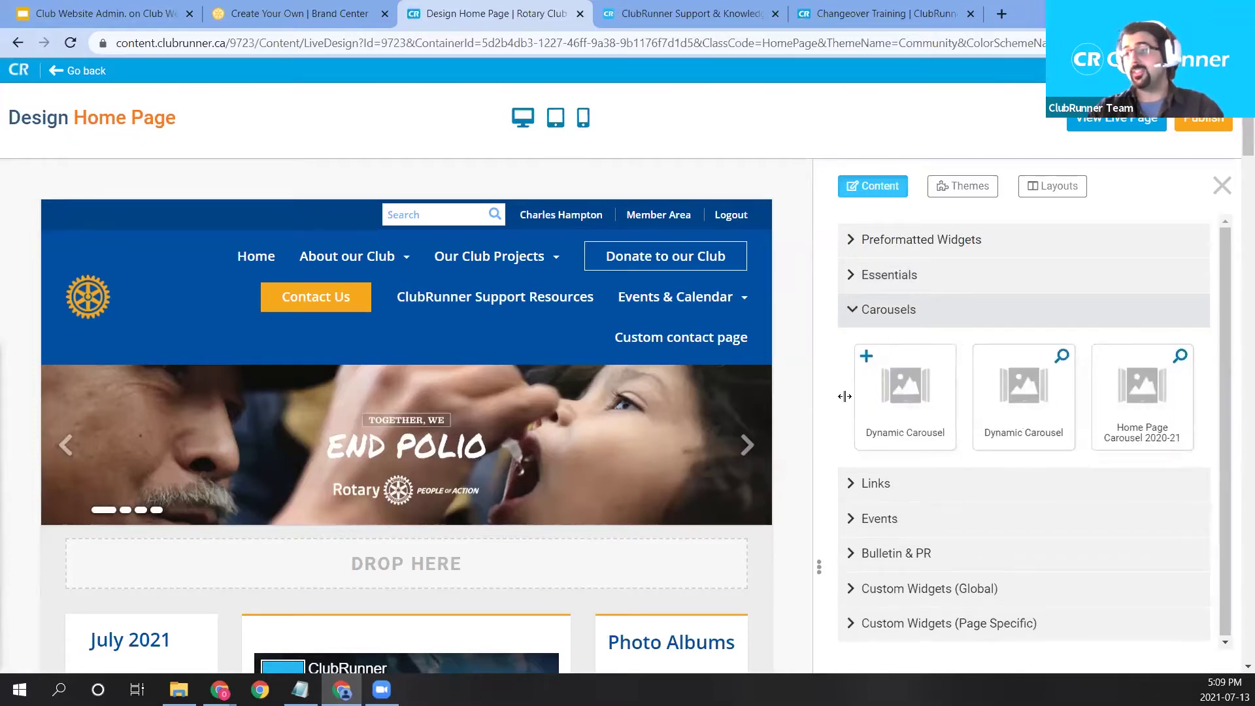
mouse_move(603, 441)
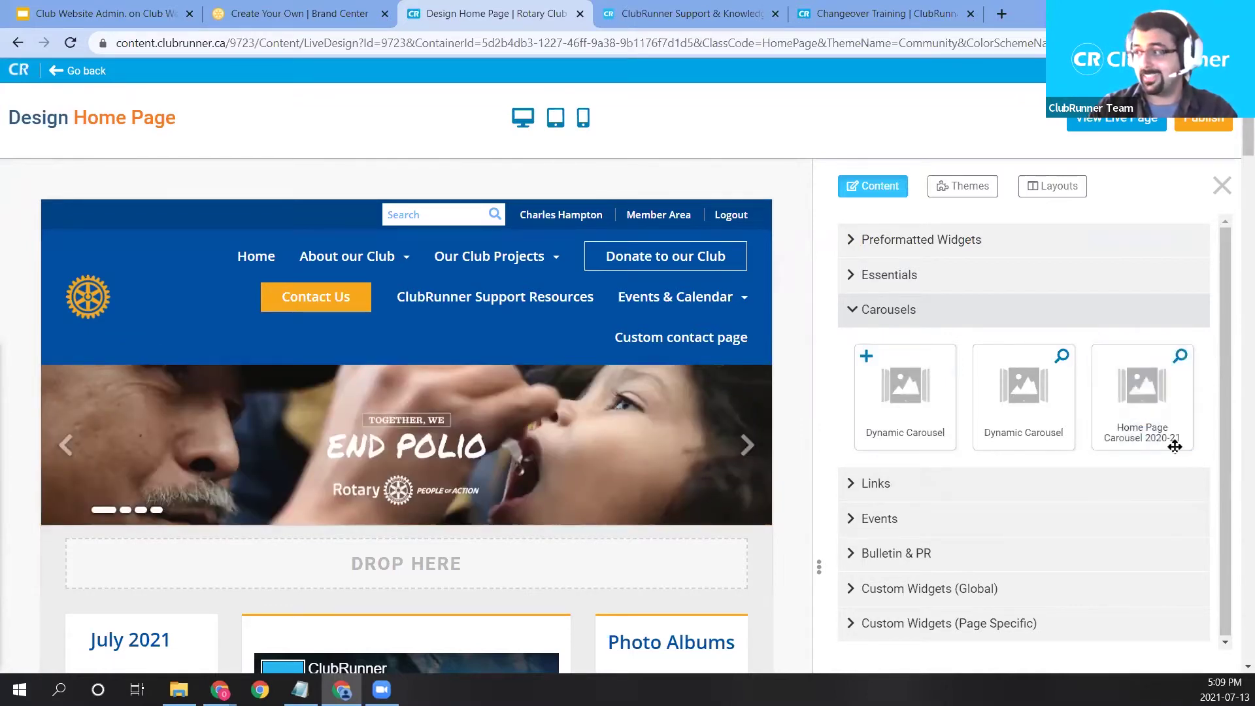
click(1180, 358)
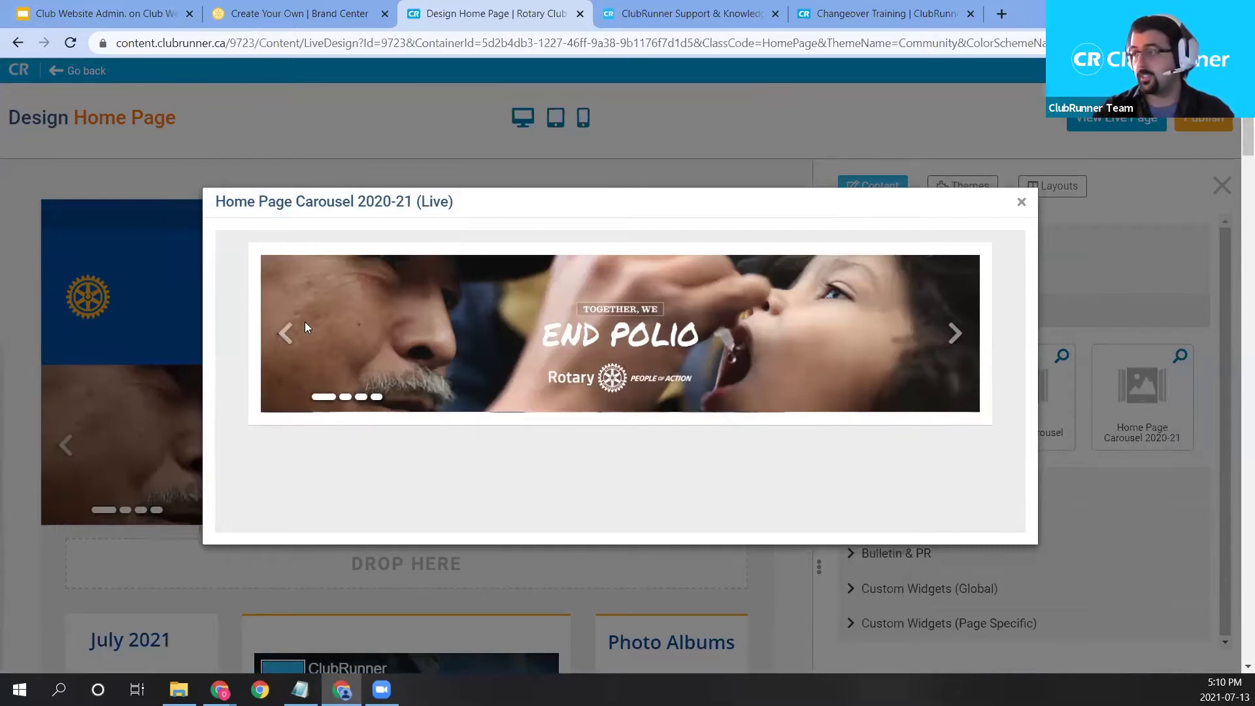
click(1021, 202)
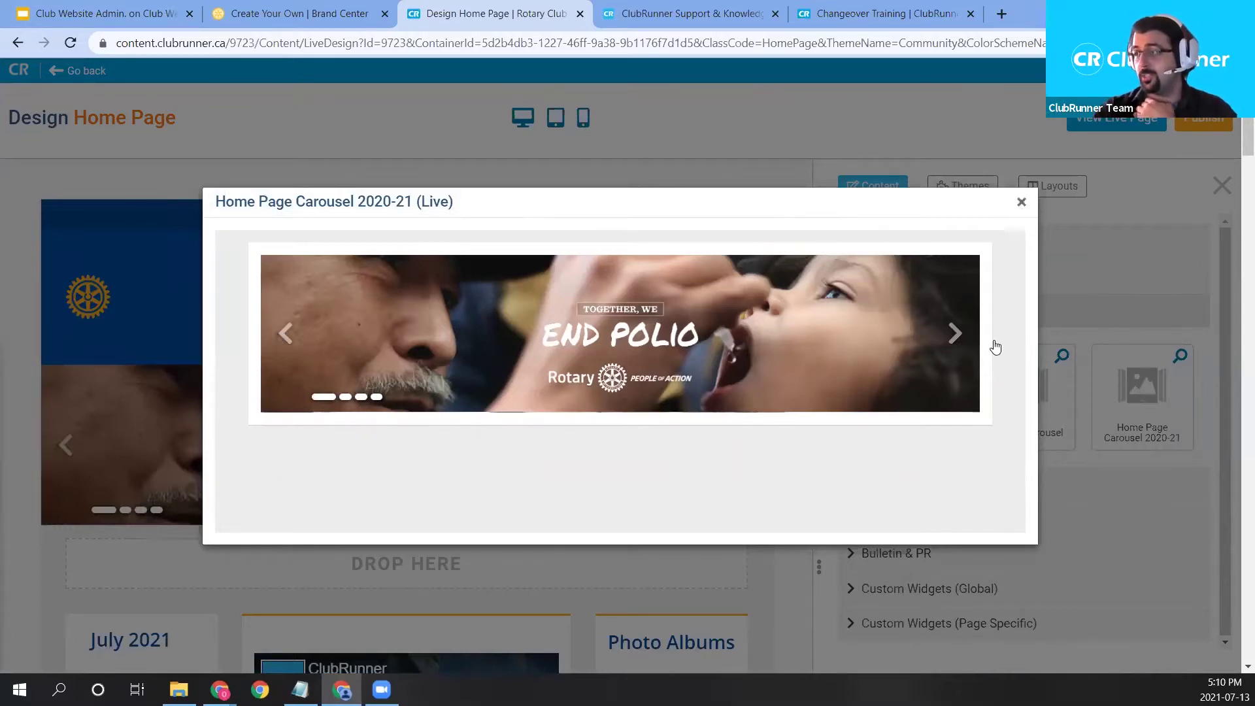
click(941, 314)
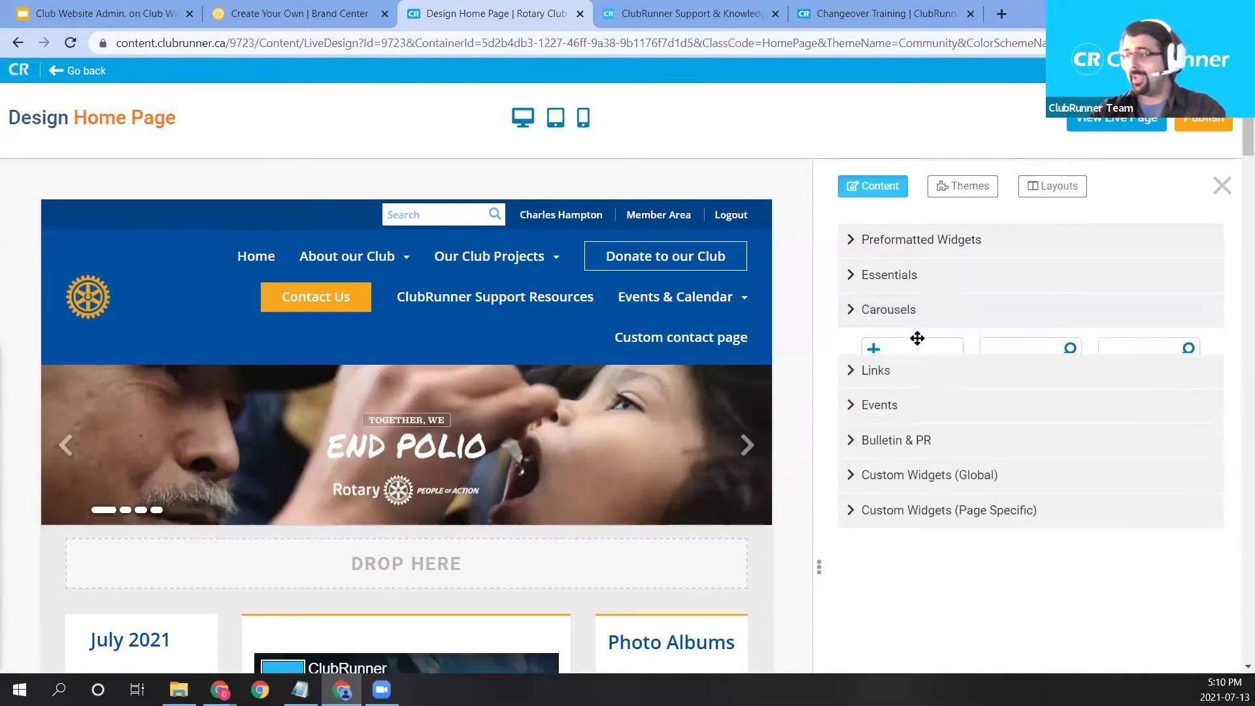
Add the Club History and Story widget from Links to the left column below the calendar.
click(917, 346)
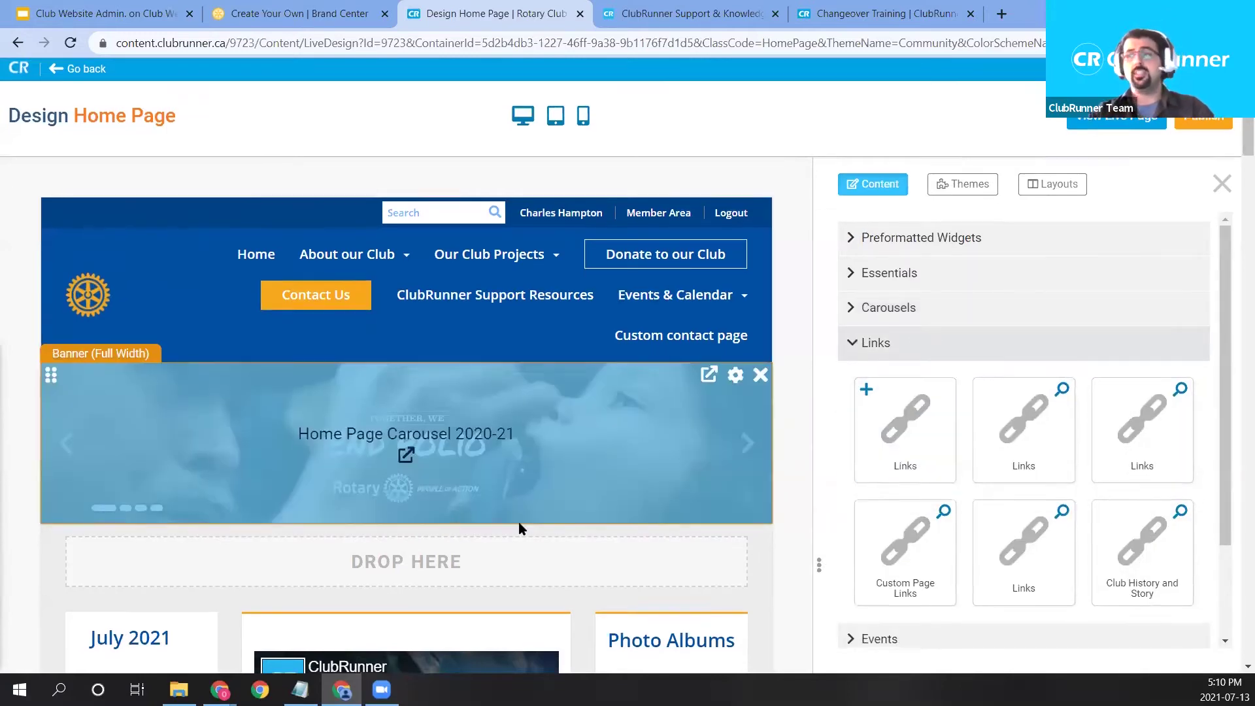
scroll(589, 516, down, 1)
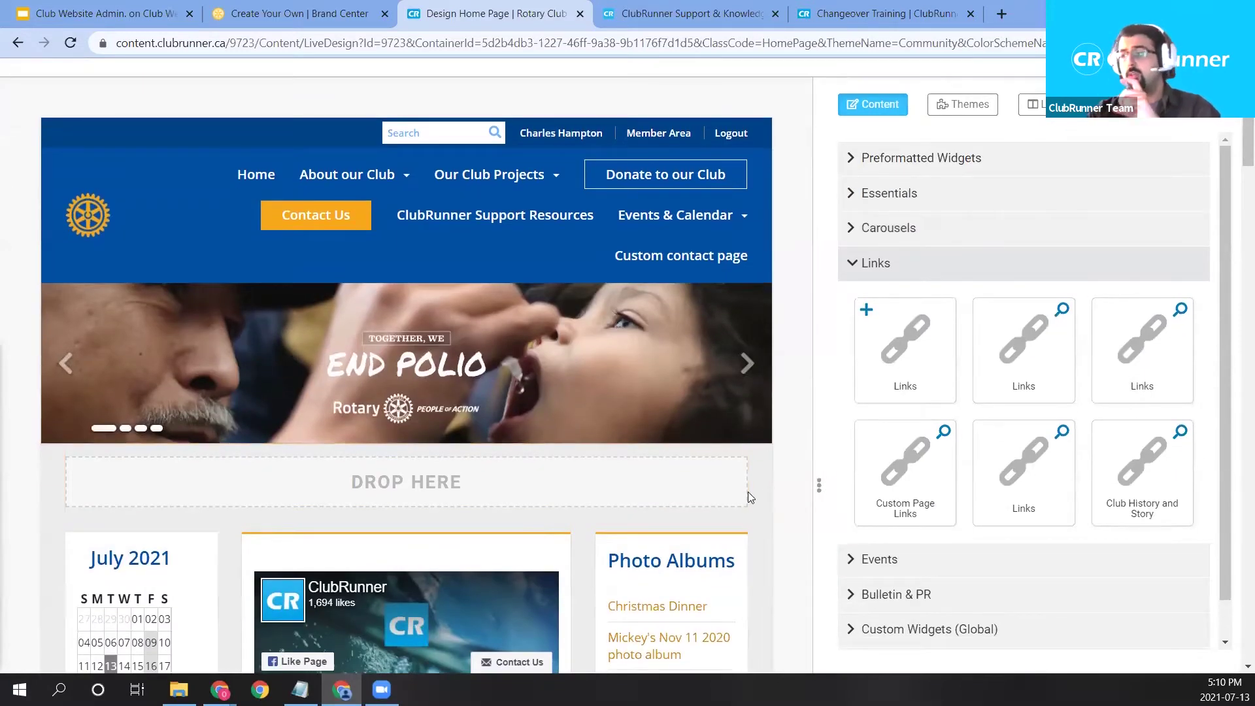
scroll(791, 456, down, 1)
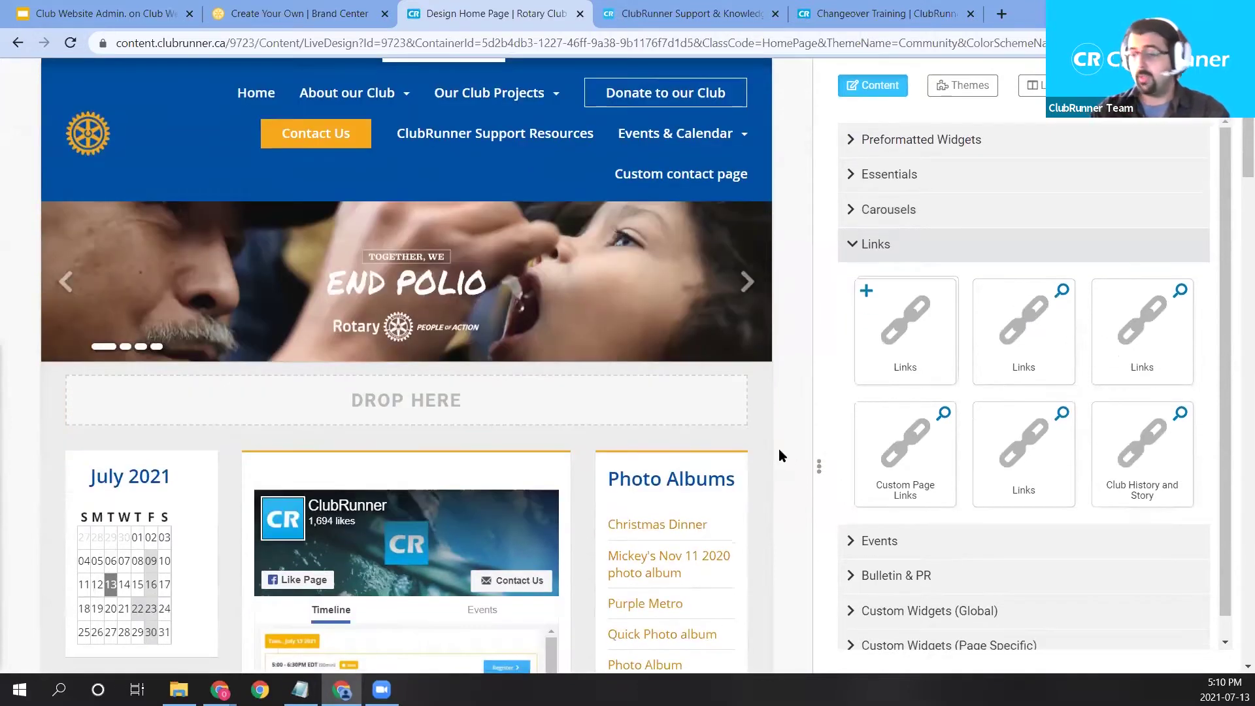
scroll(778, 456, down, 4)
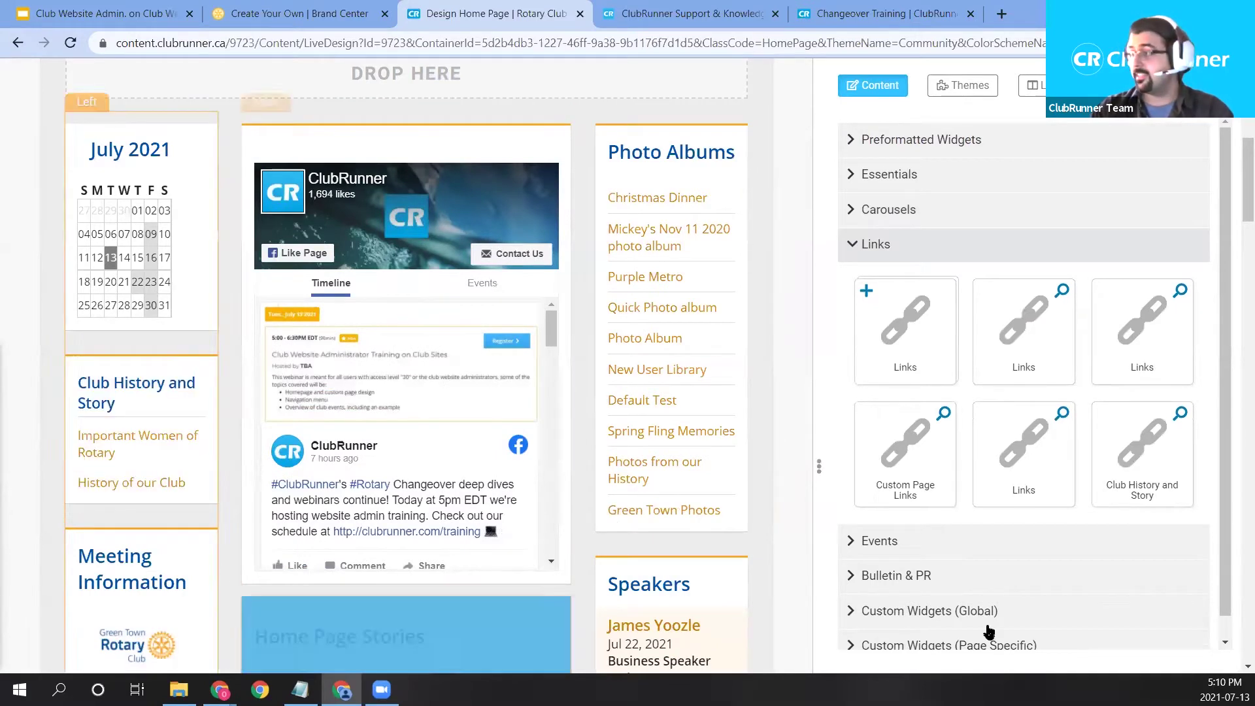
drag(1121, 499, 66, 450)
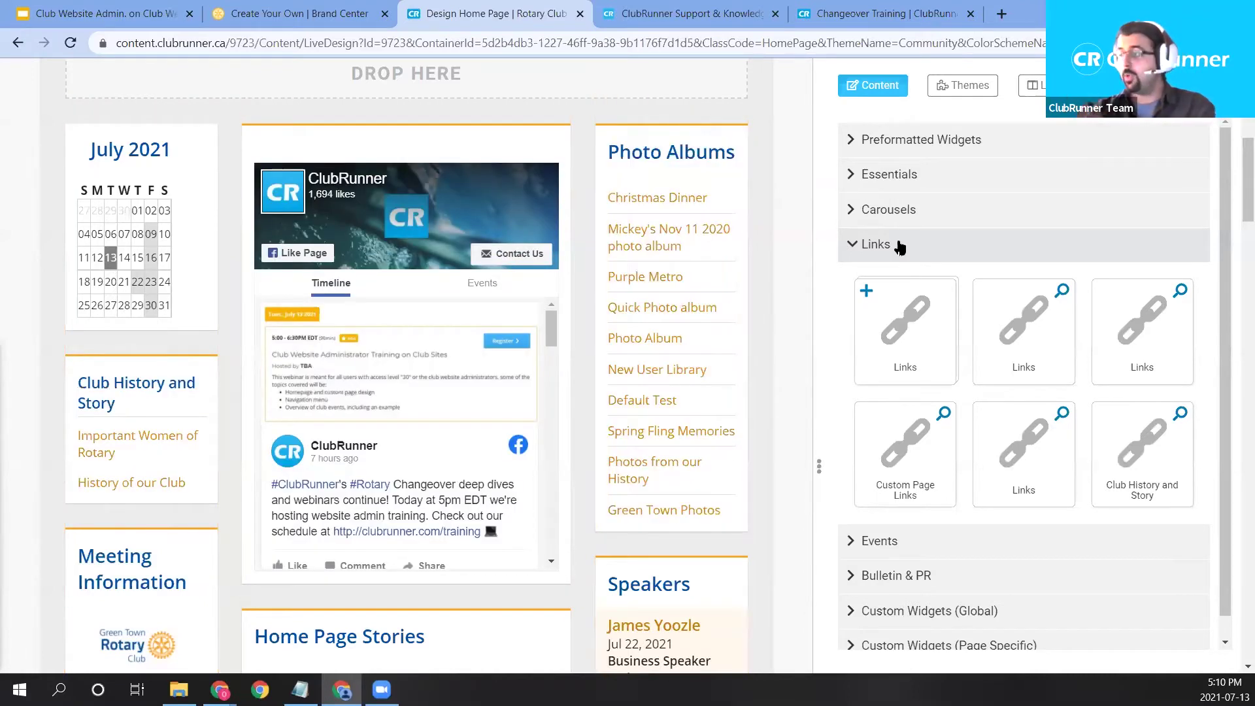
click(896, 245)
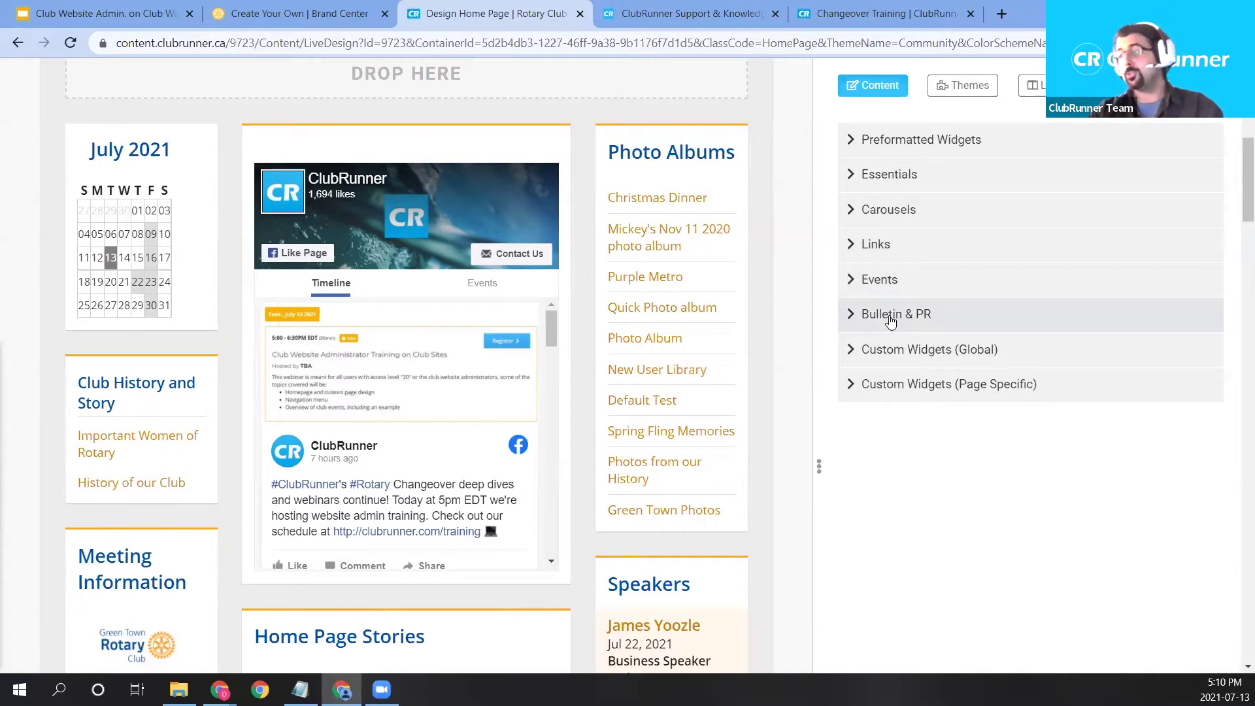
Browse the Bulletin & PR widgets, then expand the Custom Widgets (Global) group.
click(890, 319)
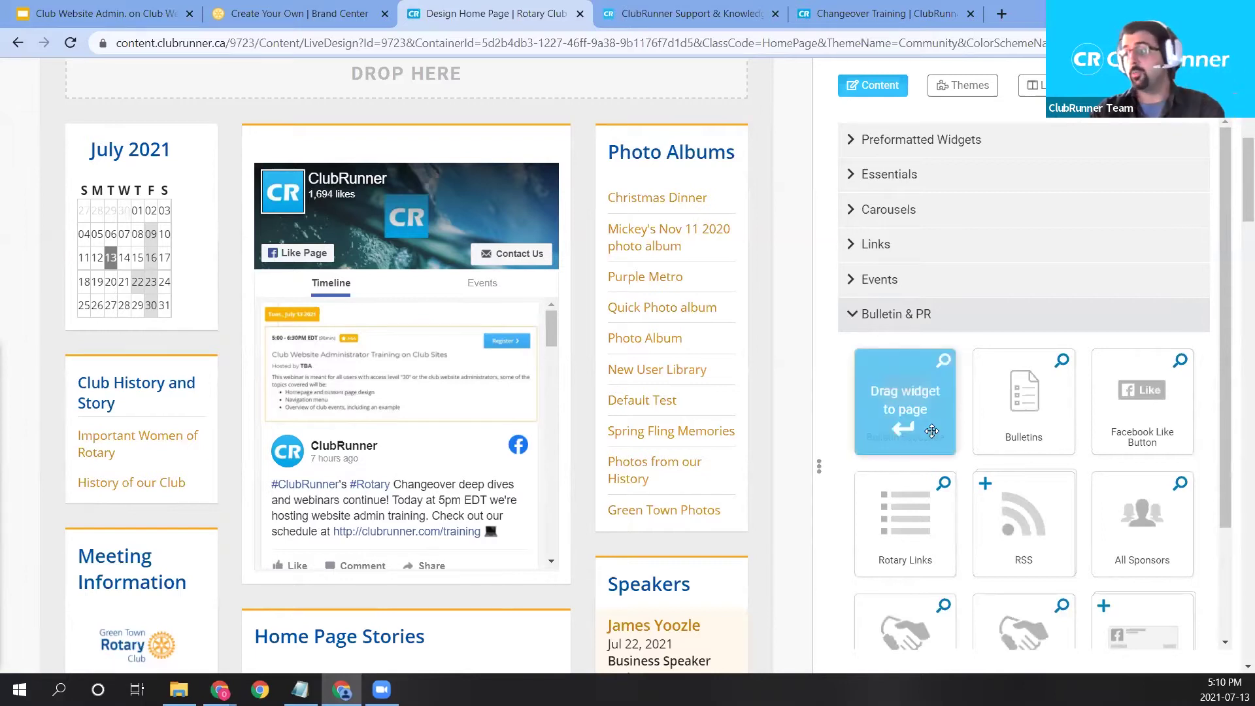
scroll(871, 564, down, 1)
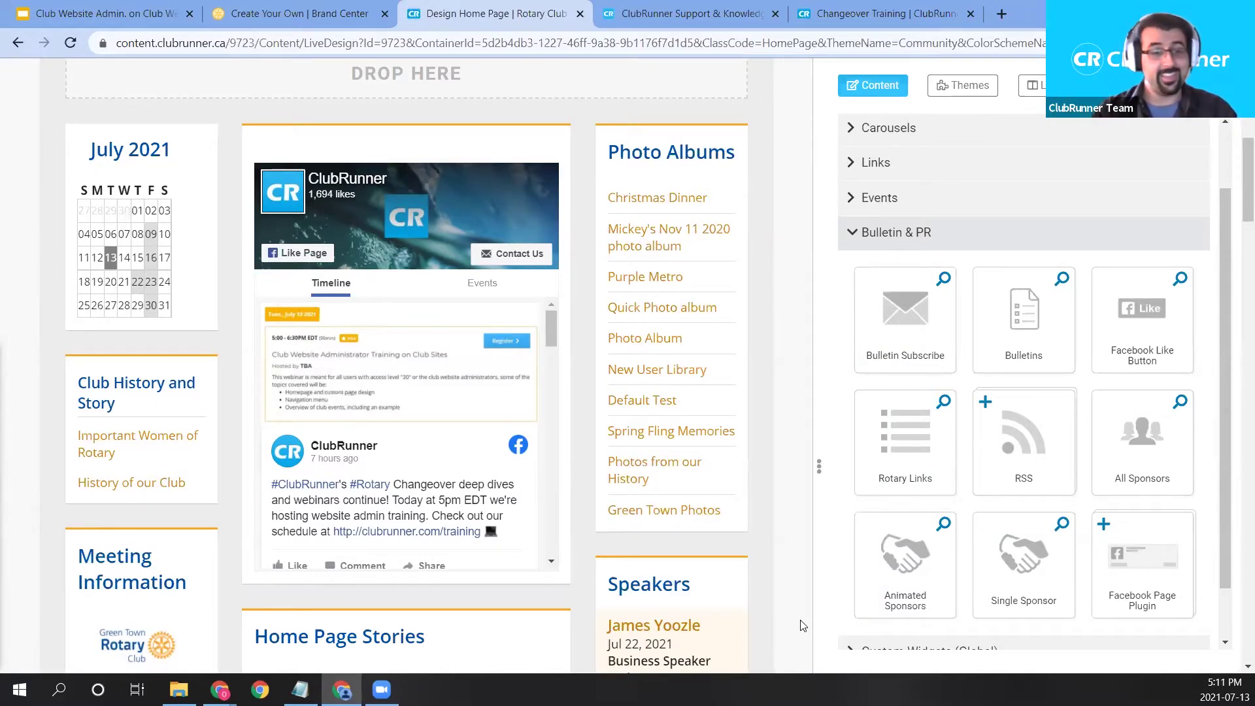
click(882, 242)
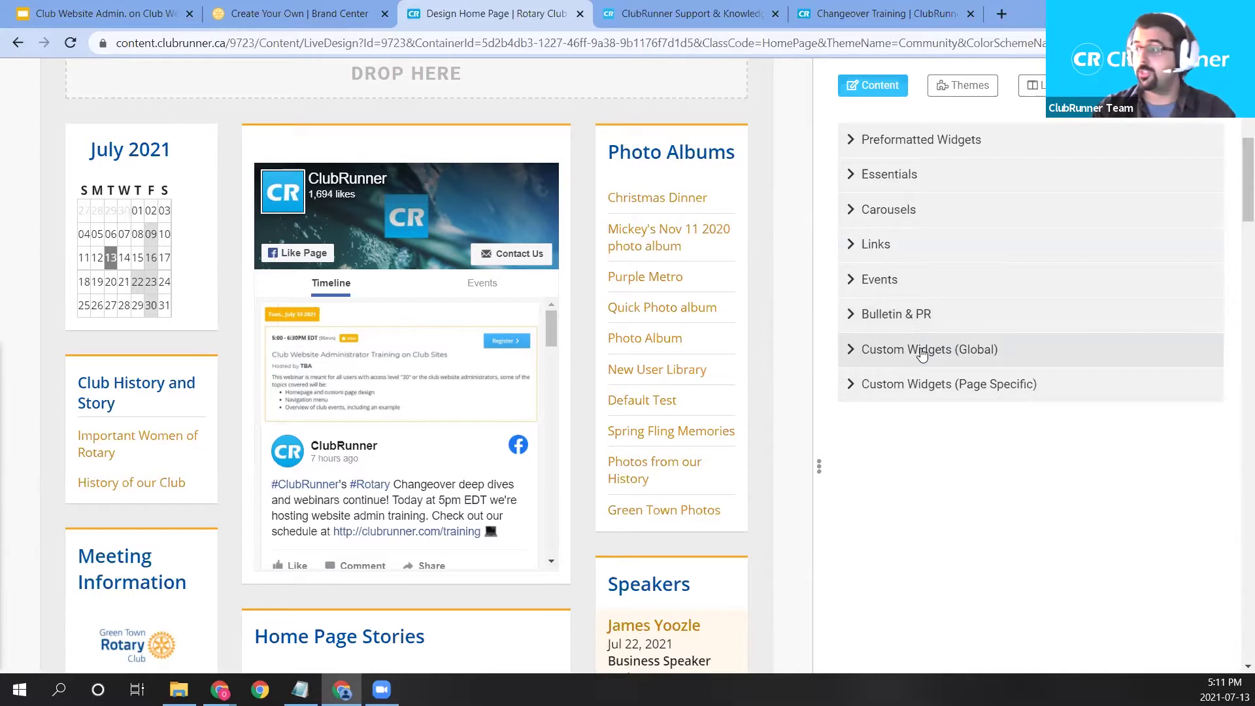
click(923, 353)
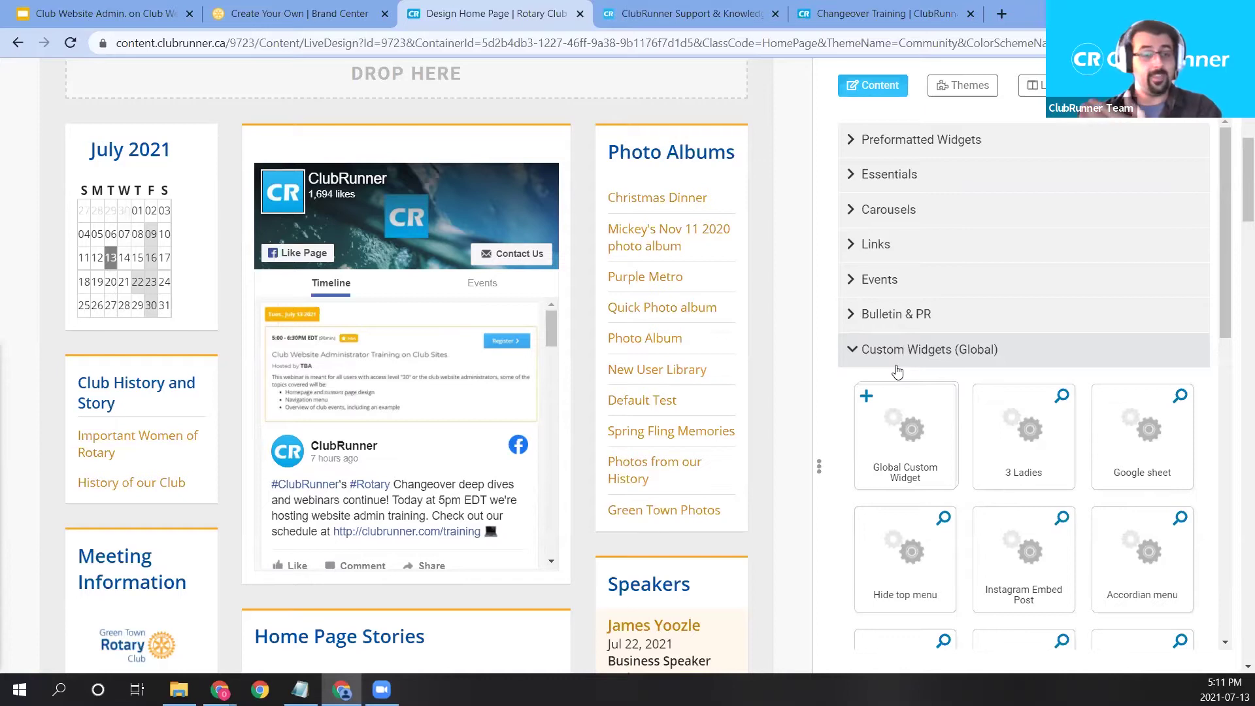
click(892, 361)
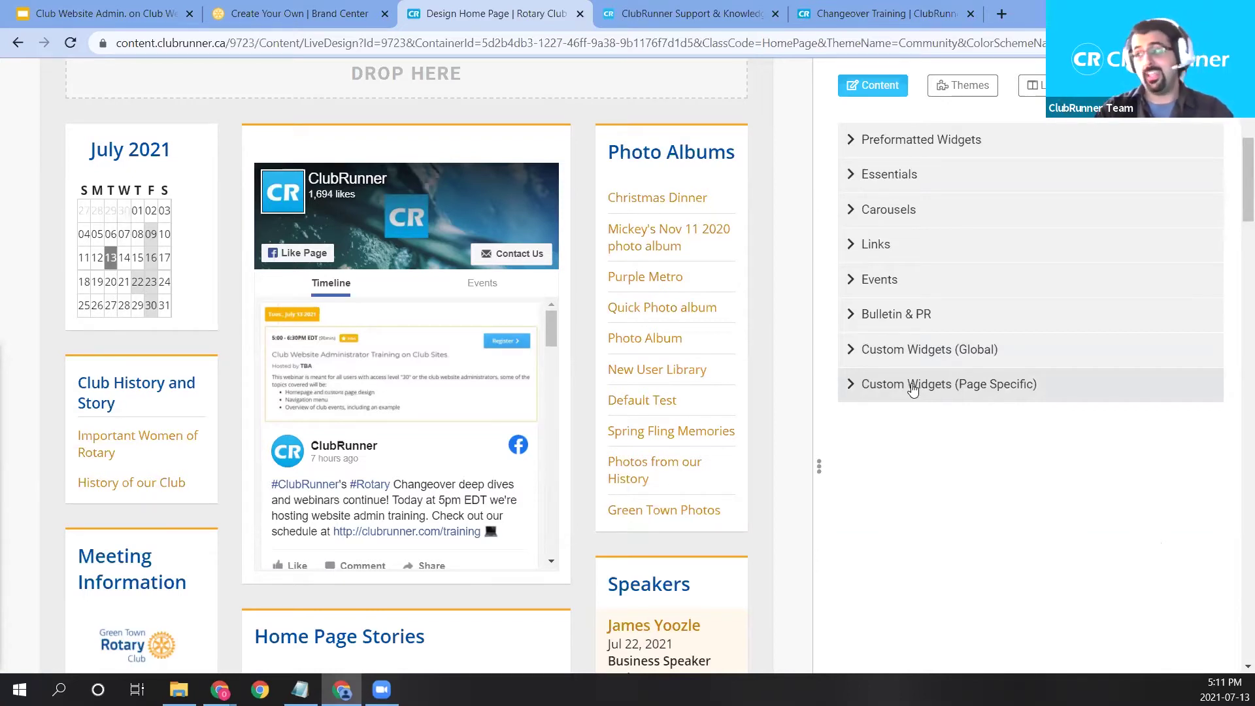
click(913, 386)
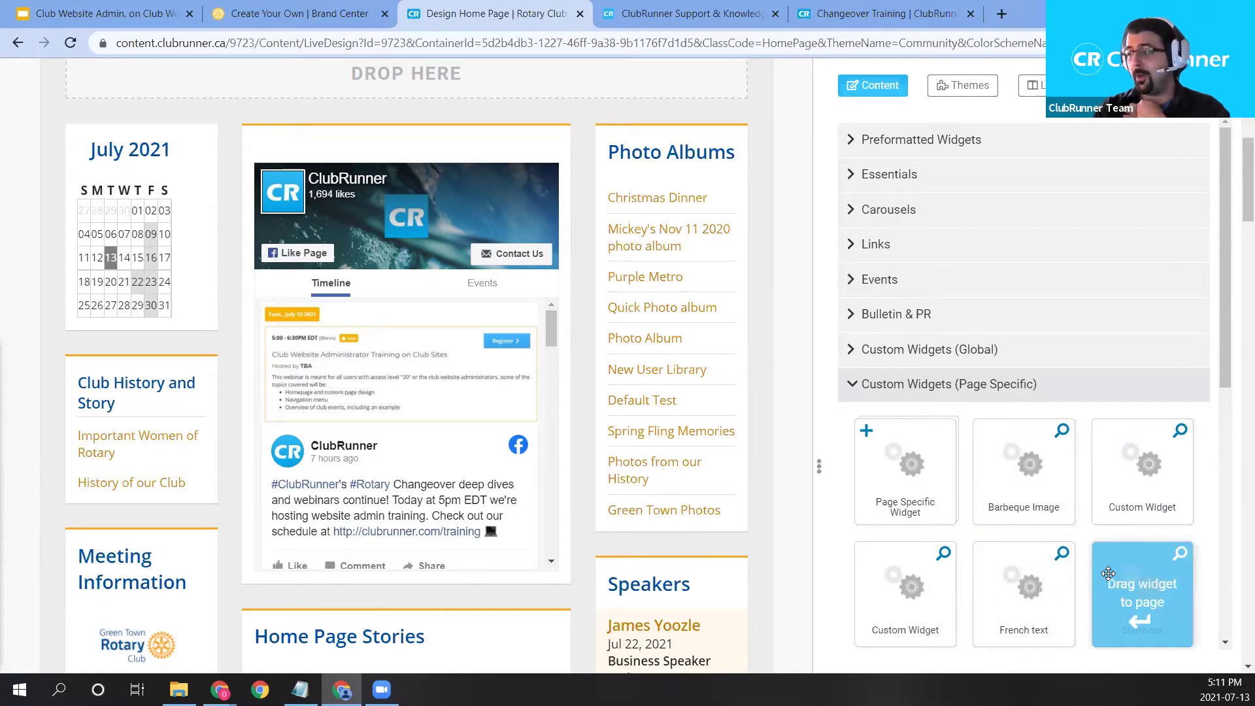
click(1061, 433)
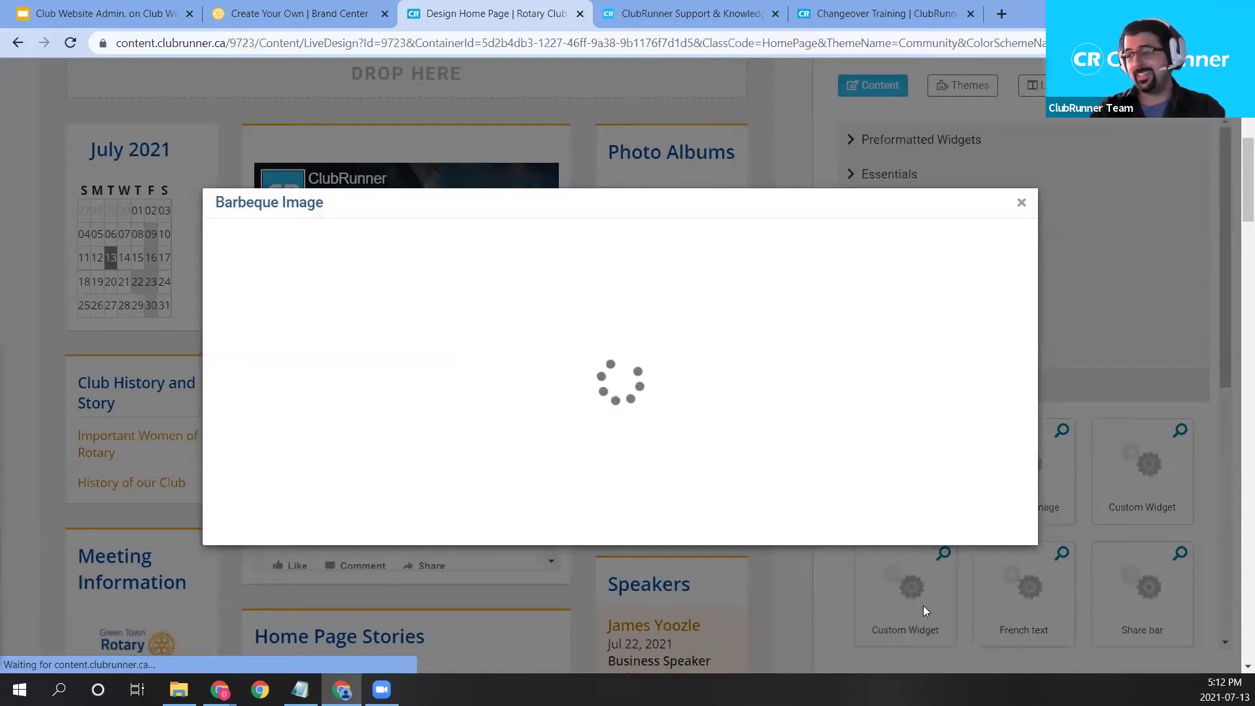
scroll(740, 404, down, 3)
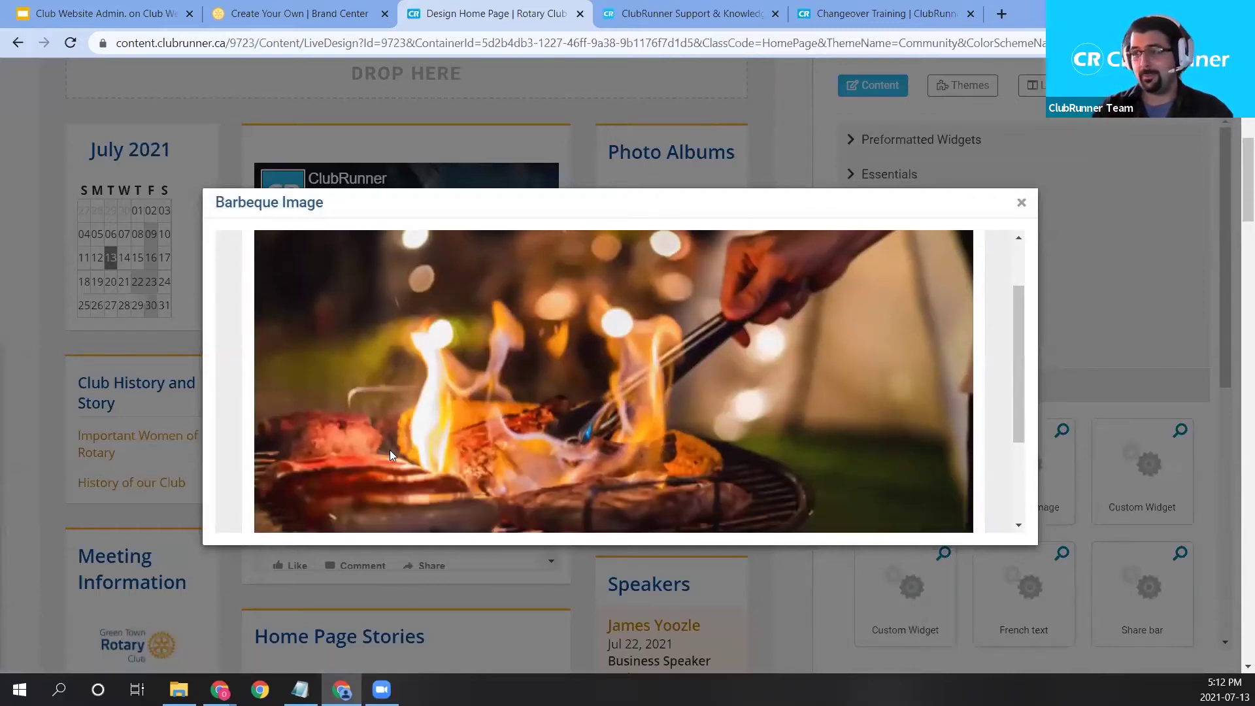
click(1022, 204)
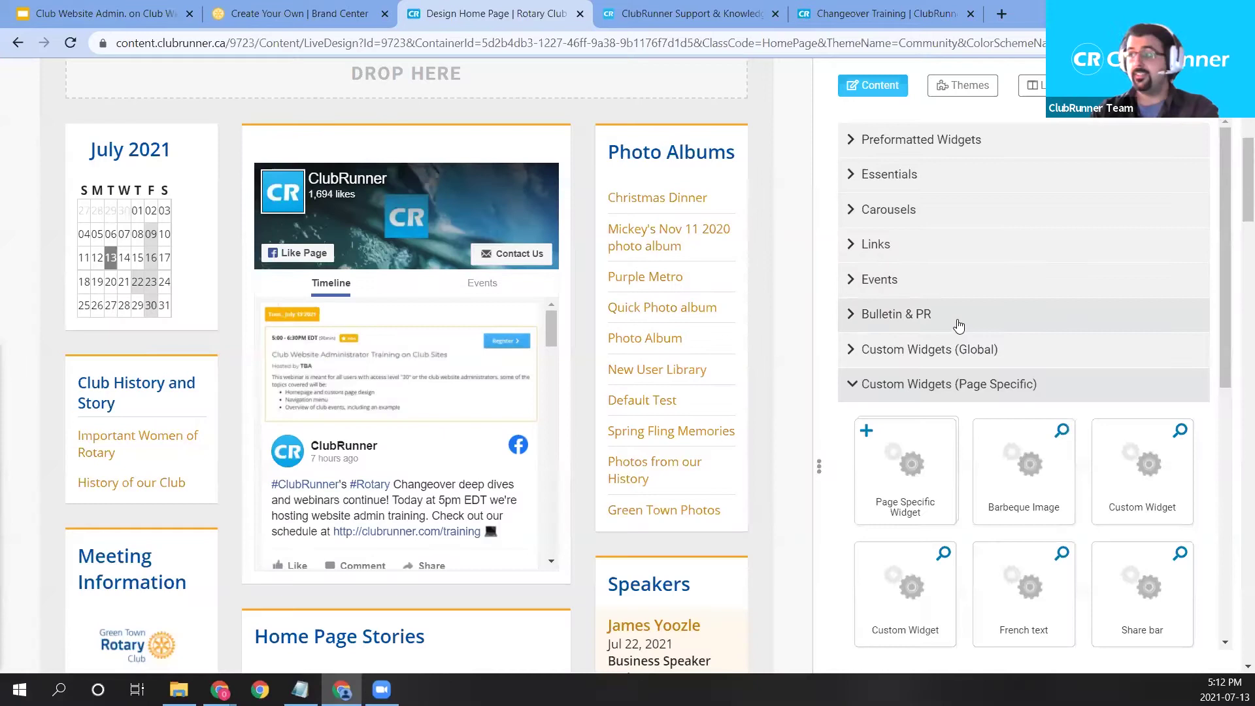
click(931, 384)
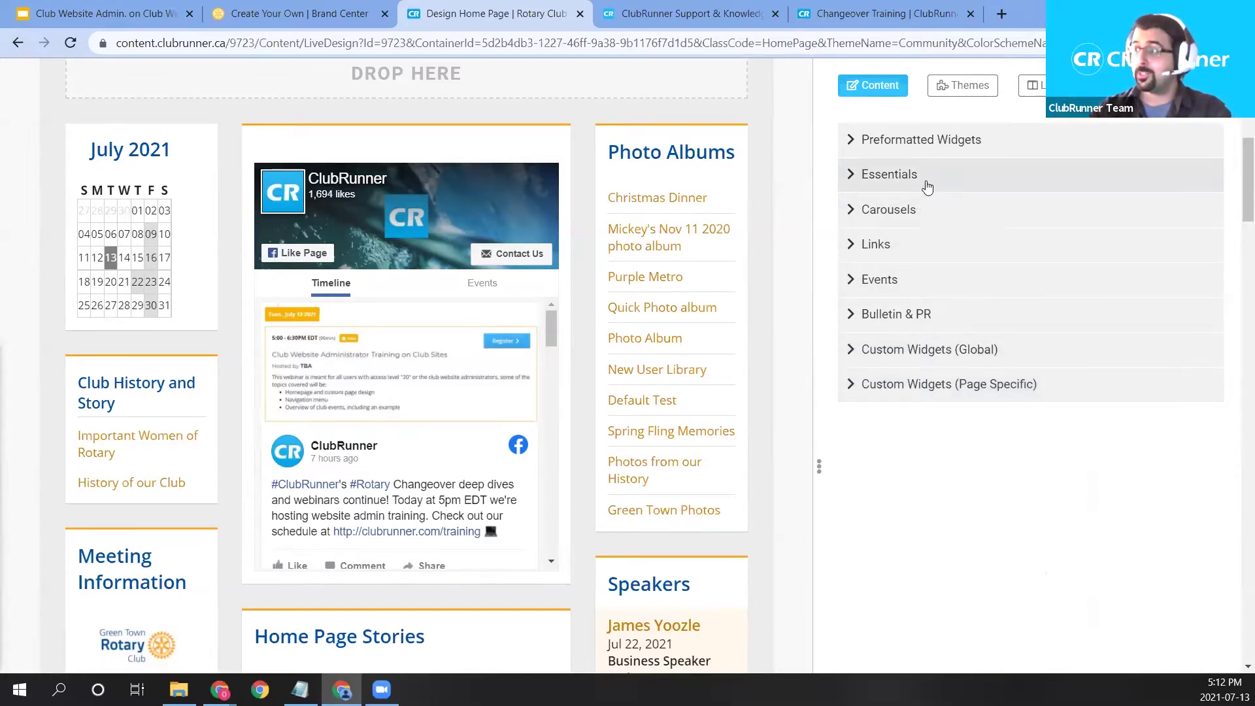
Place Meeting Information from Essentials in the left column and pick up Executives & Directors.
click(967, 182)
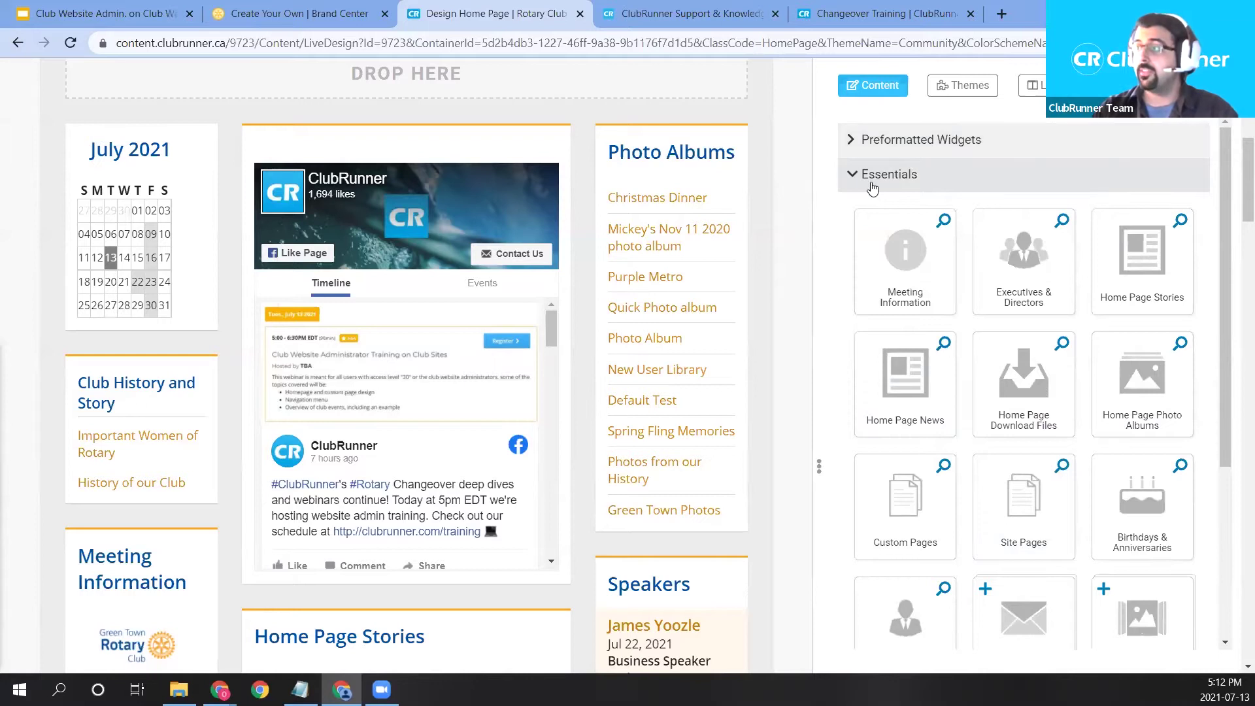
scroll(883, 255, up, 3)
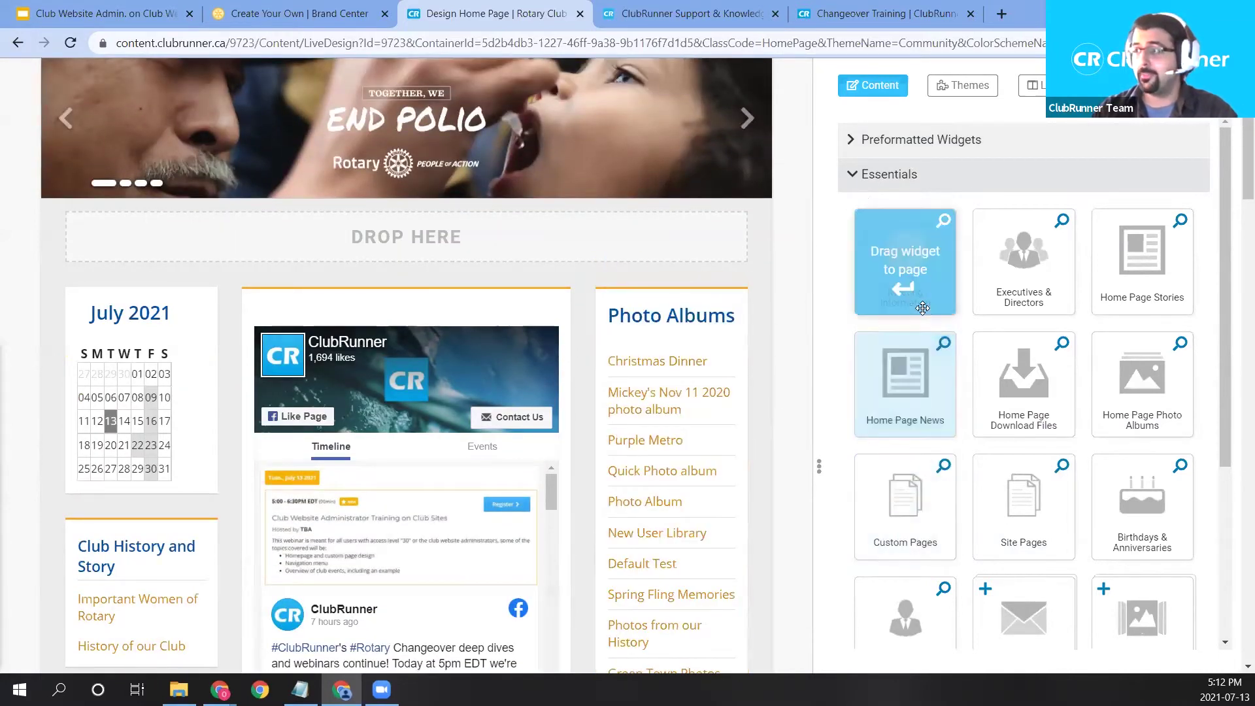
drag(905, 261, 128, 298)
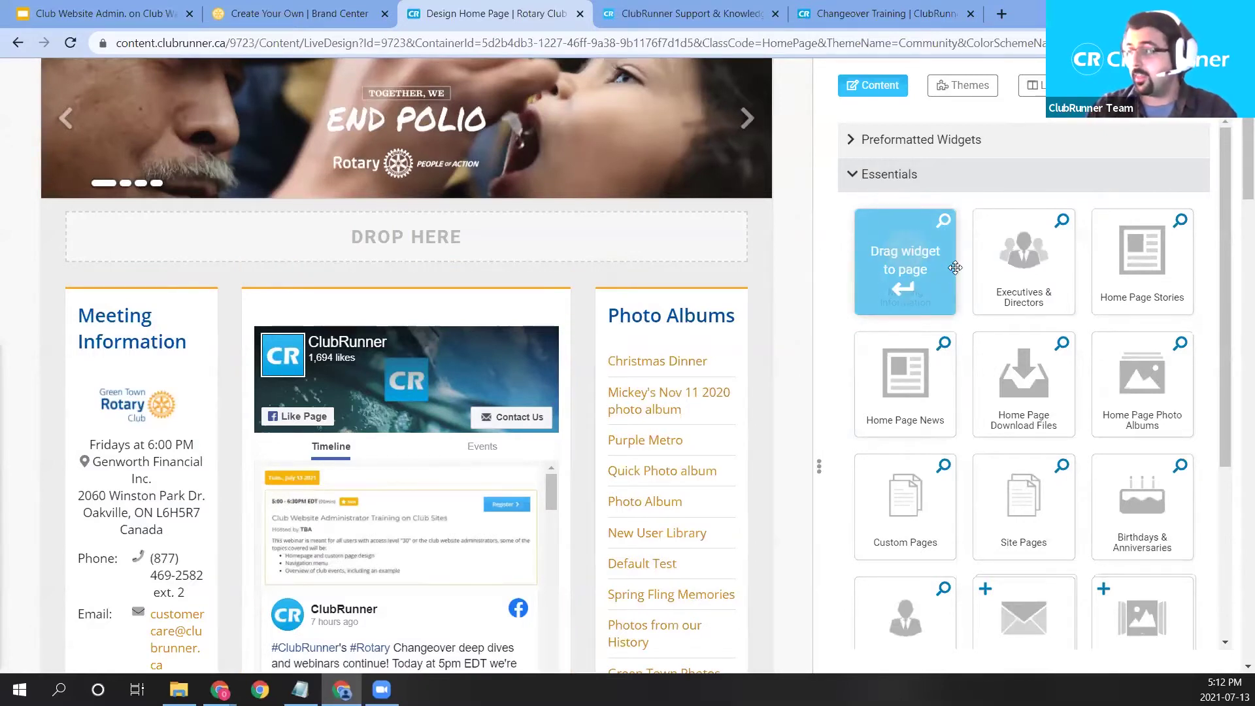
drag(1007, 257, 674, 409)
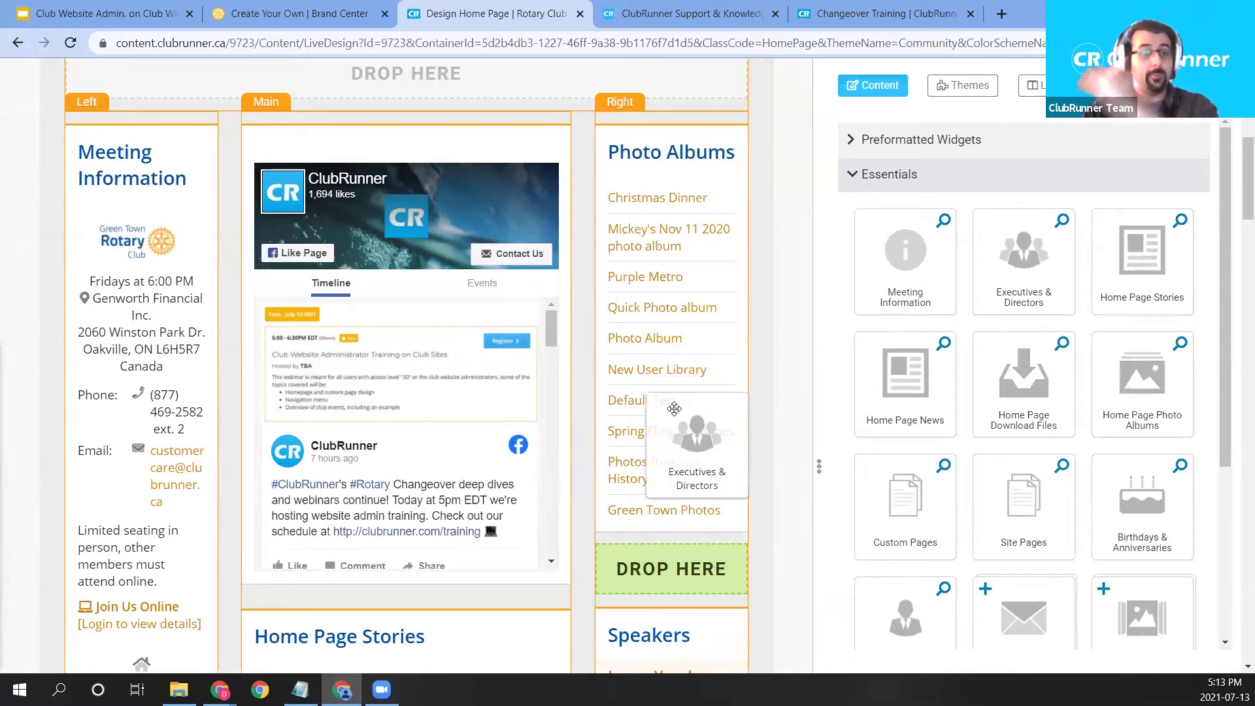
Drop Executives & Directors above Photo Albums, then open Meeting Information's Club Information page.
drag(674, 408, 675, 264)
drag(676, 339, 679, 339)
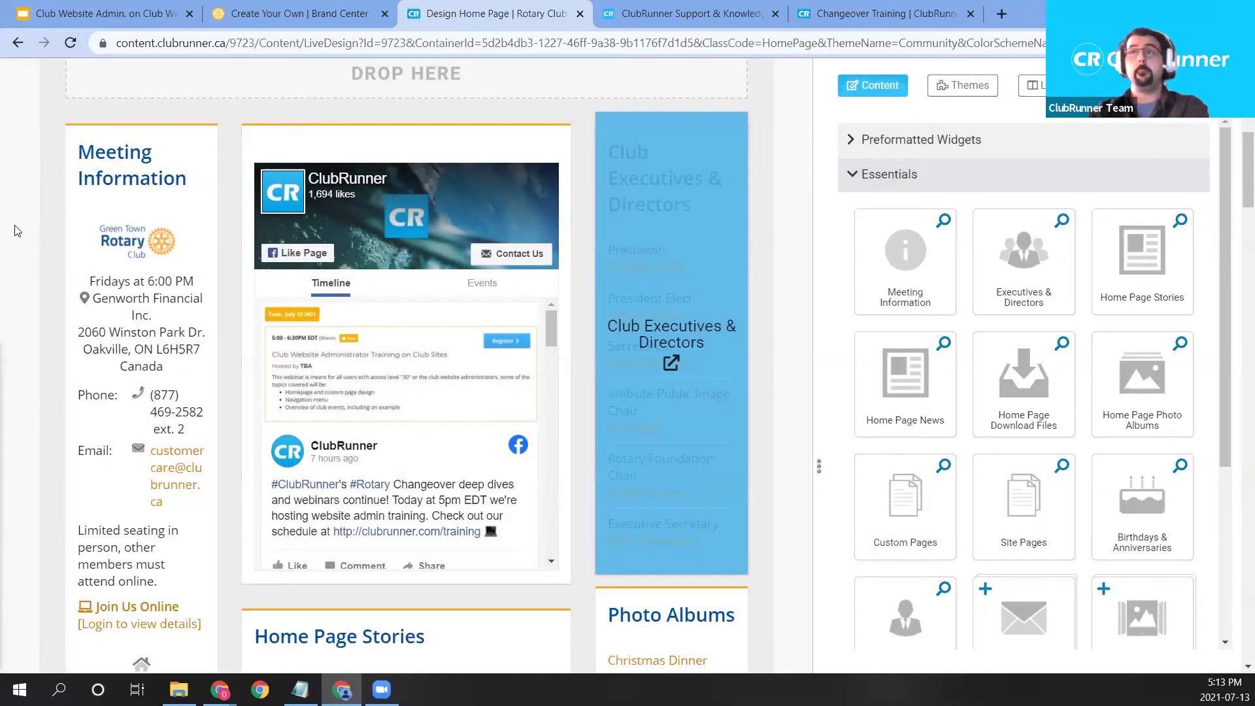
mouse_move(128, 337)
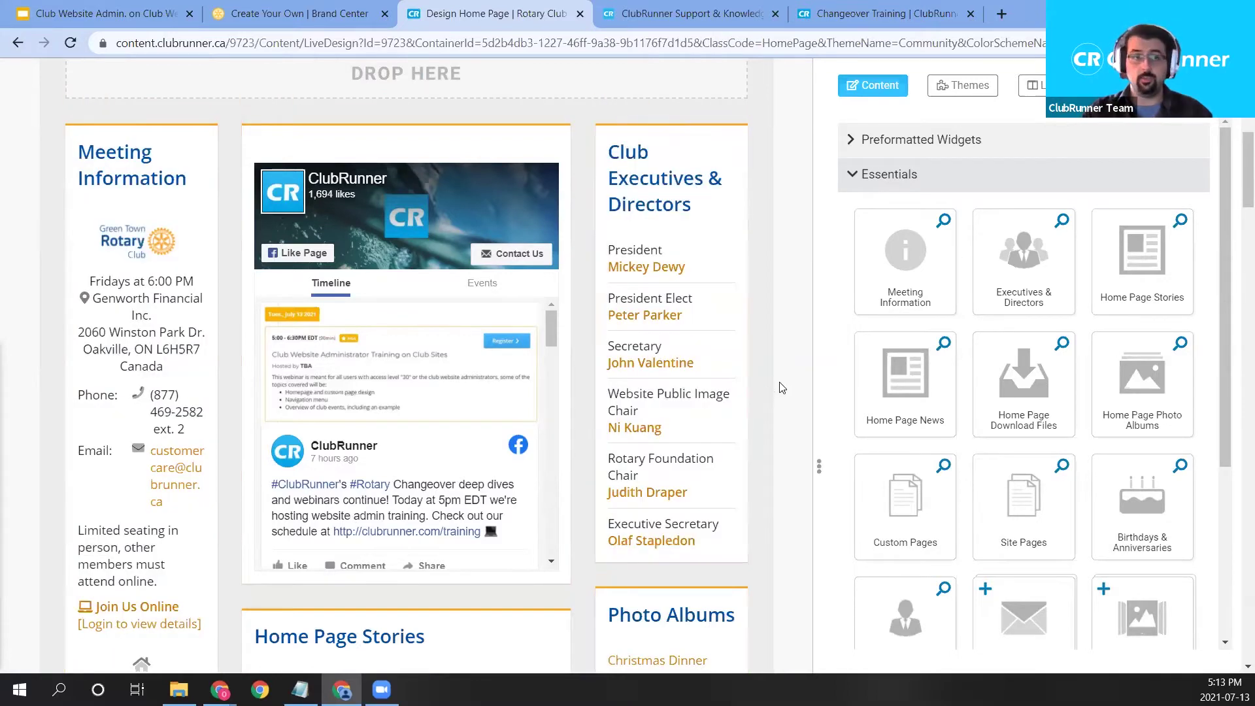
mouse_move(631, 508)
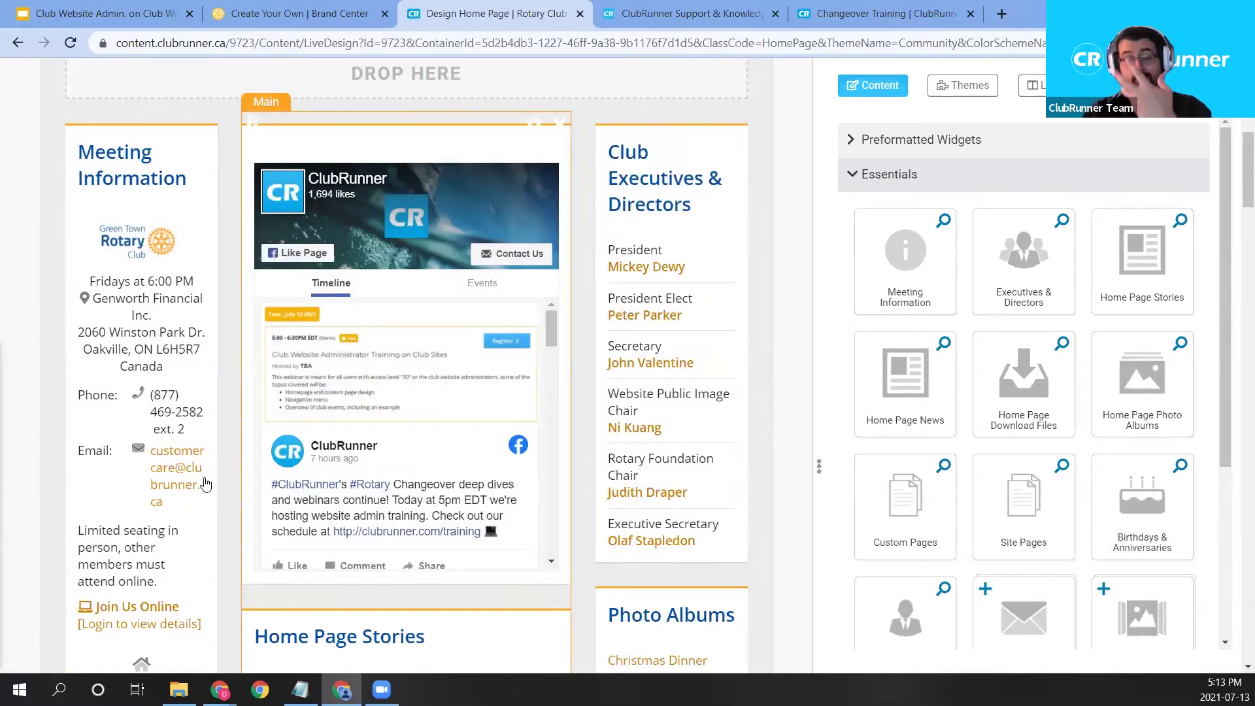
mouse_move(124, 470)
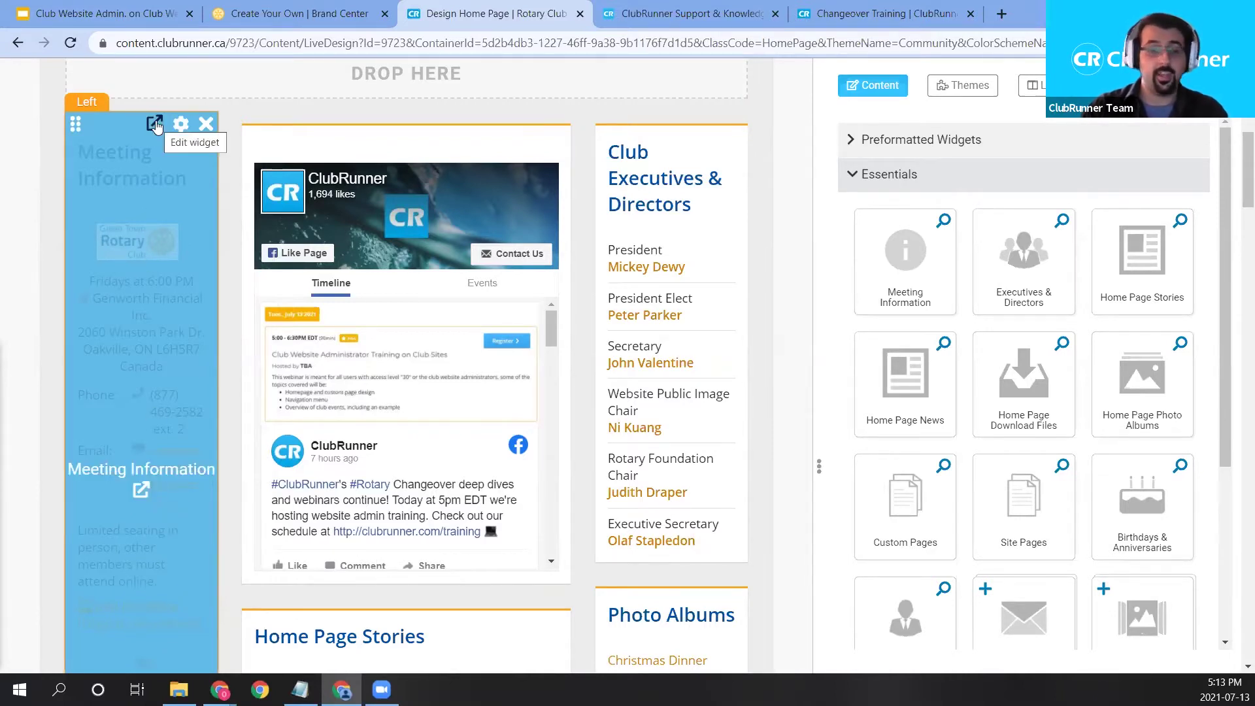
click(138, 226)
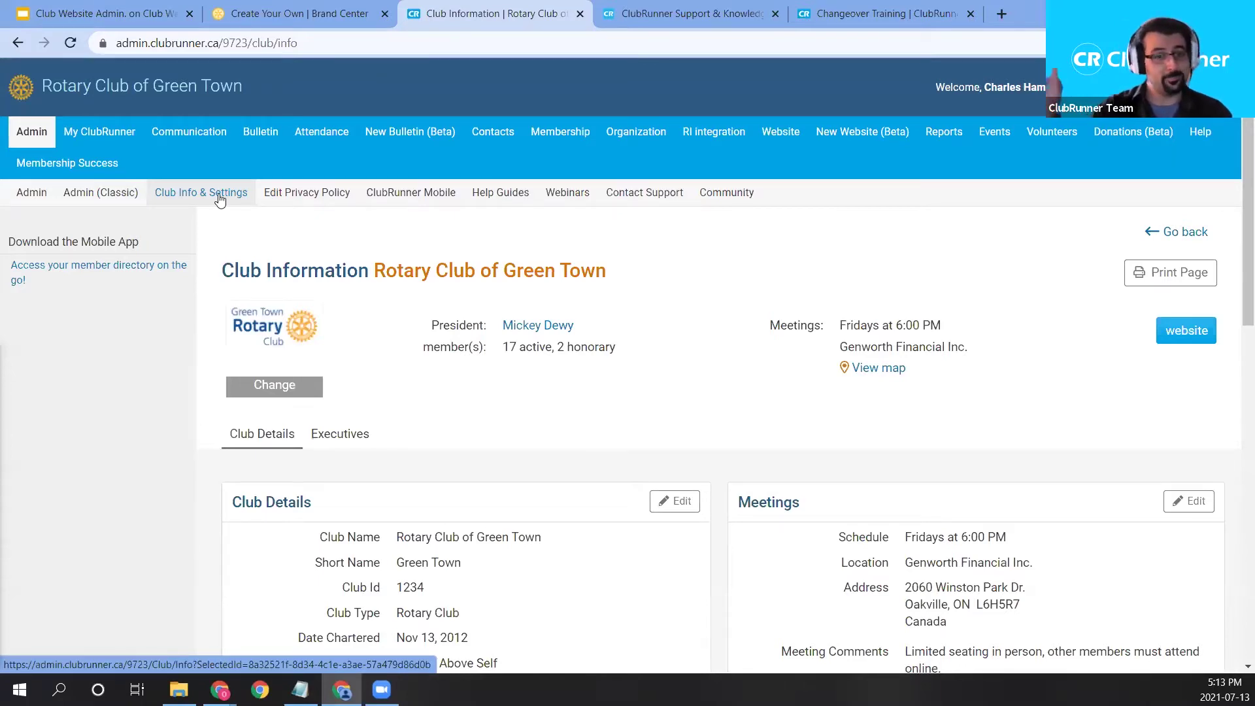
Clear the 'Service Above Self' club motto, leave the greeting blank, and save the club details.
scroll(428, 308, down, 1)
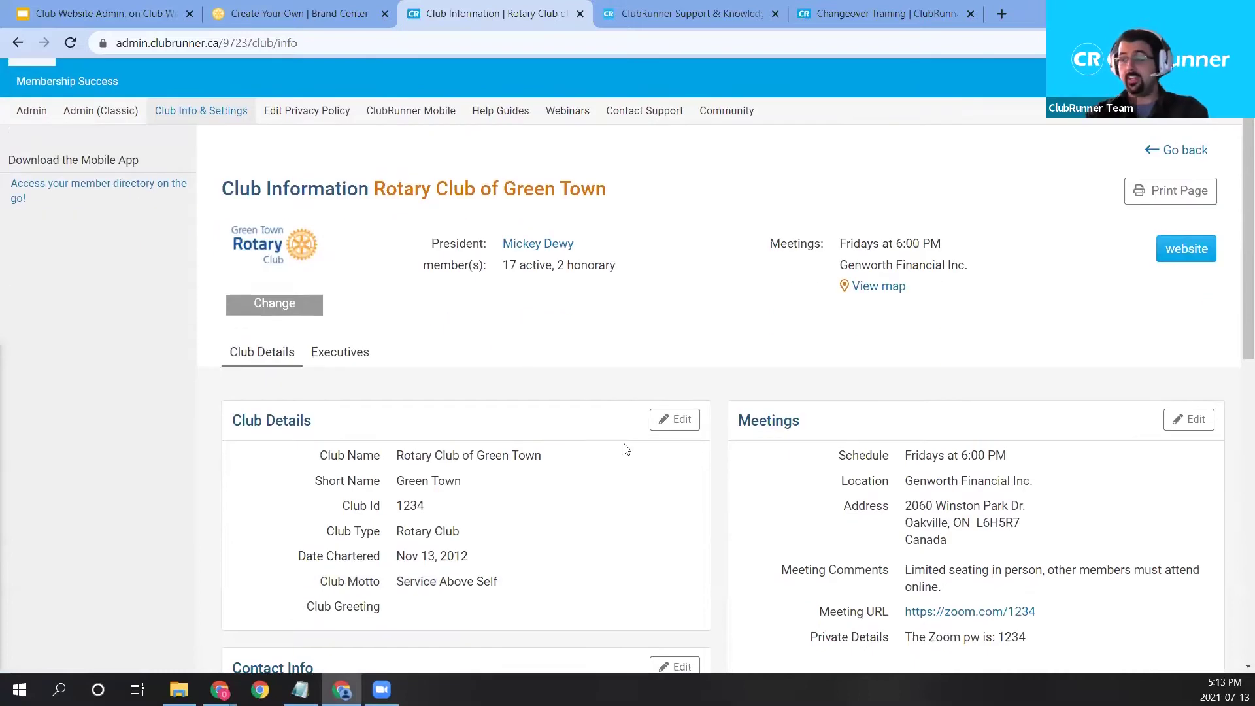
scroll(951, 407, down, 1)
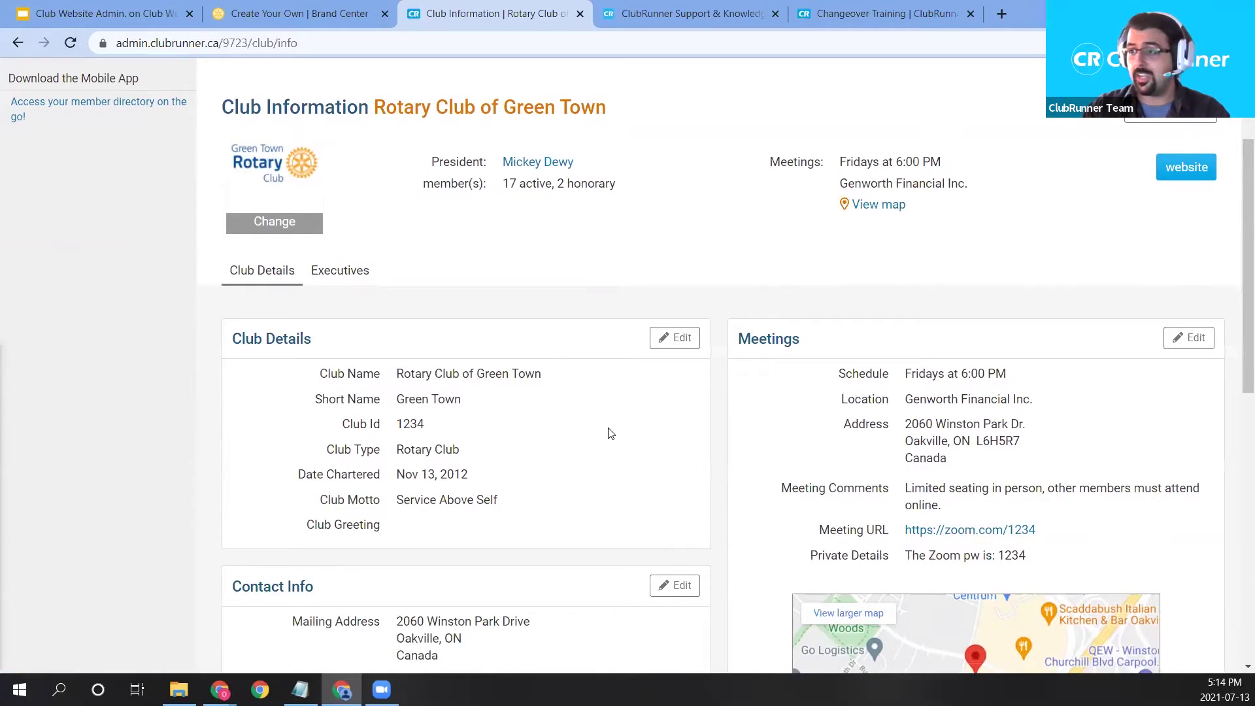
click(679, 349)
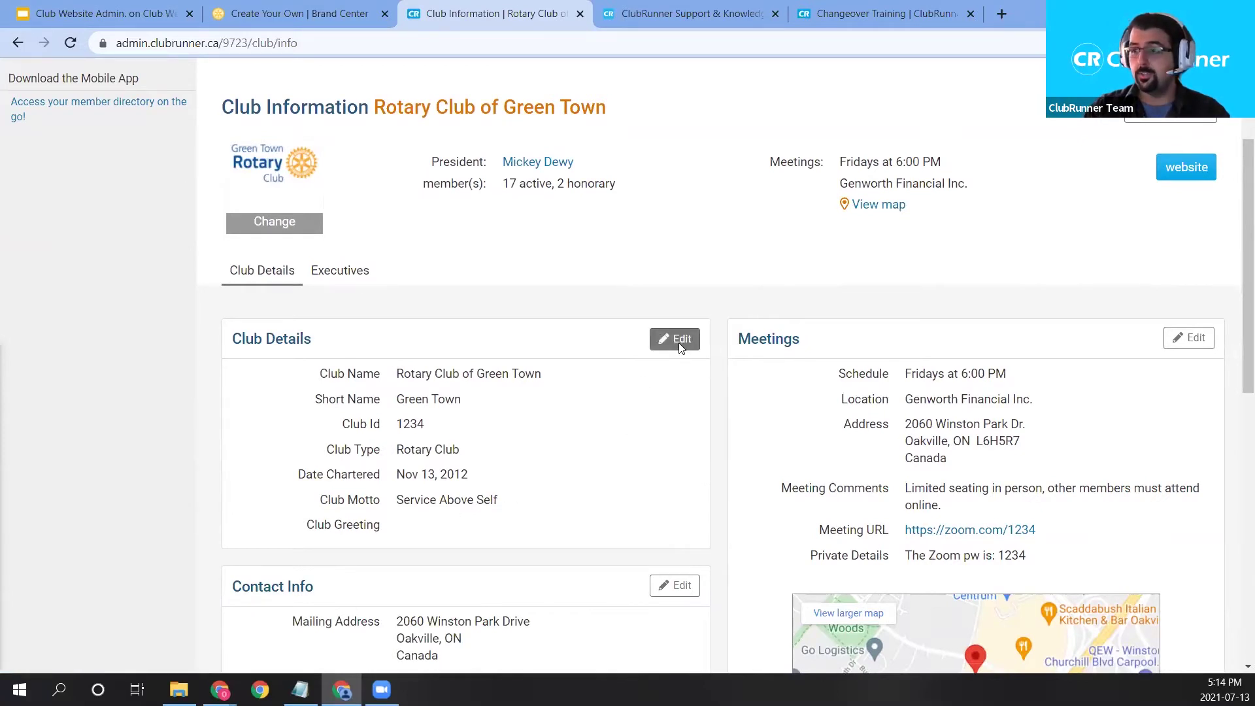
click(622, 426)
triple_click(623, 426)
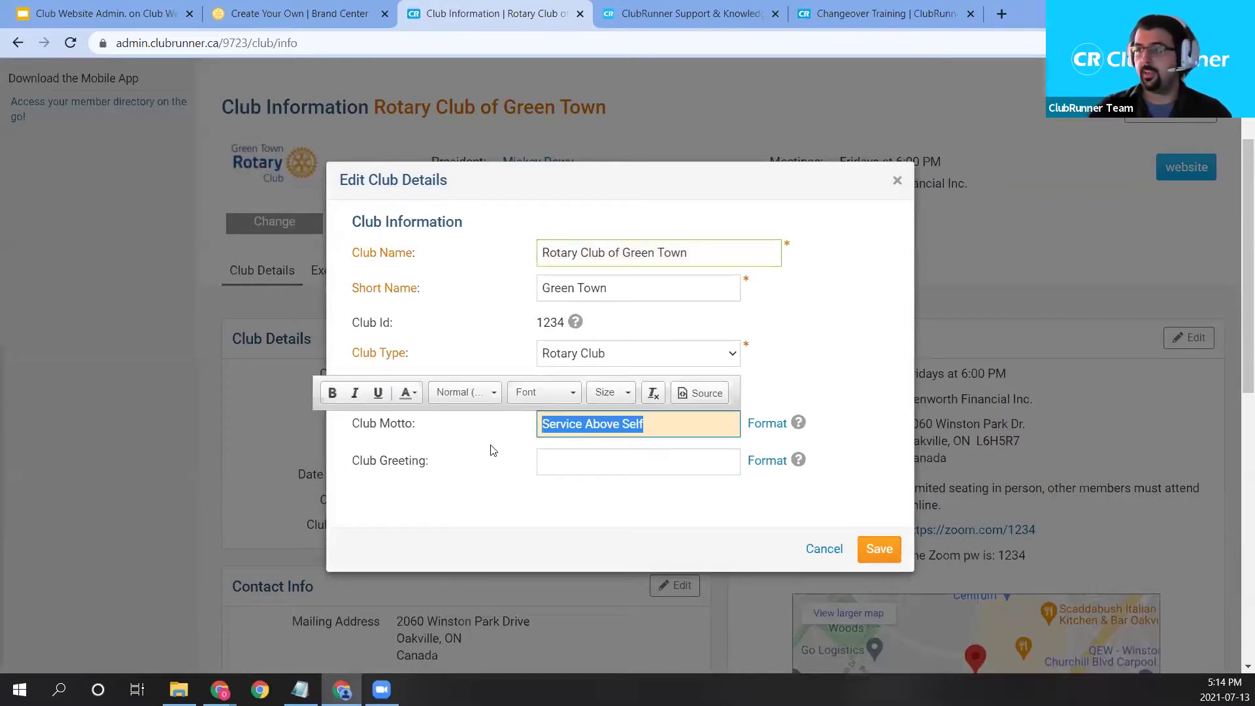
key(BackSpace)
click(620, 468)
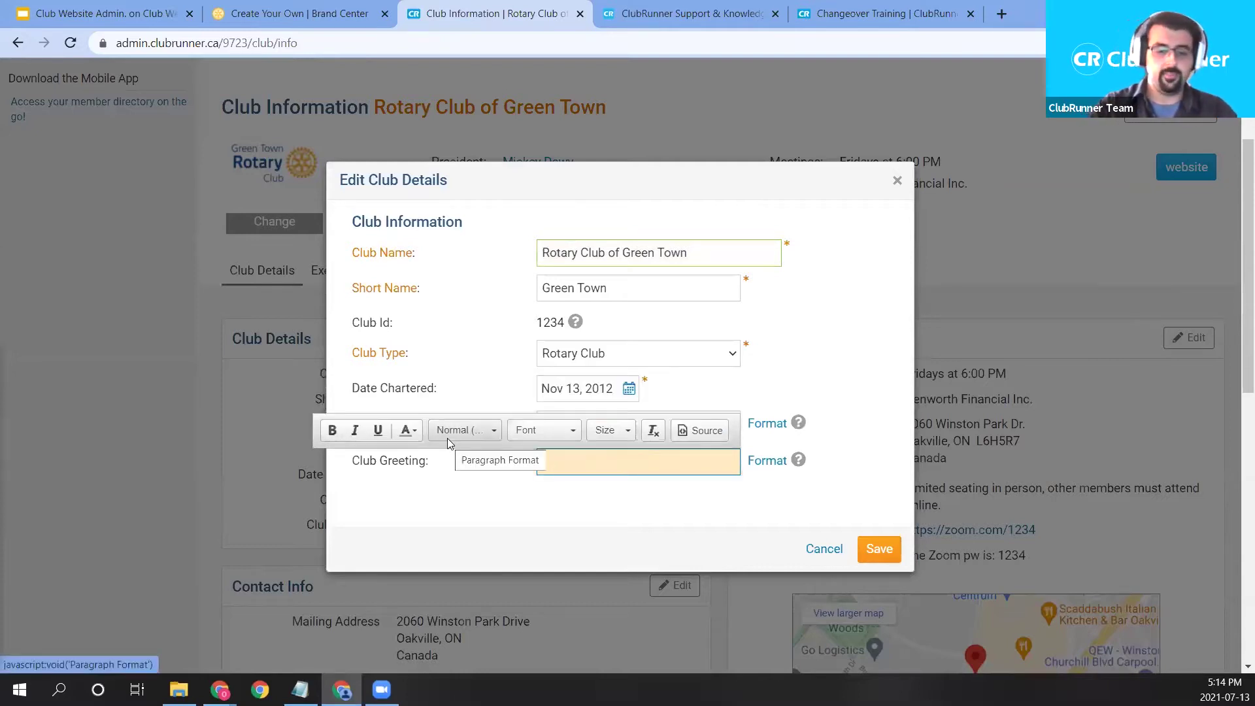
click(528, 507)
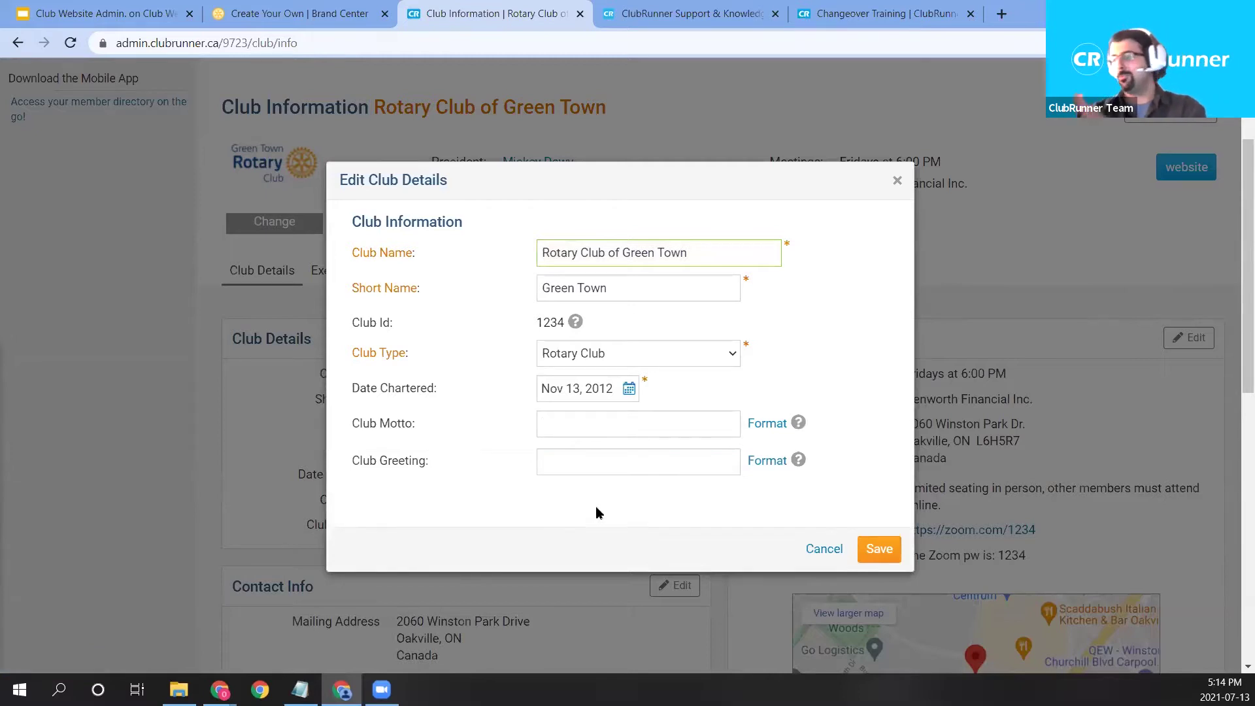
click(882, 547)
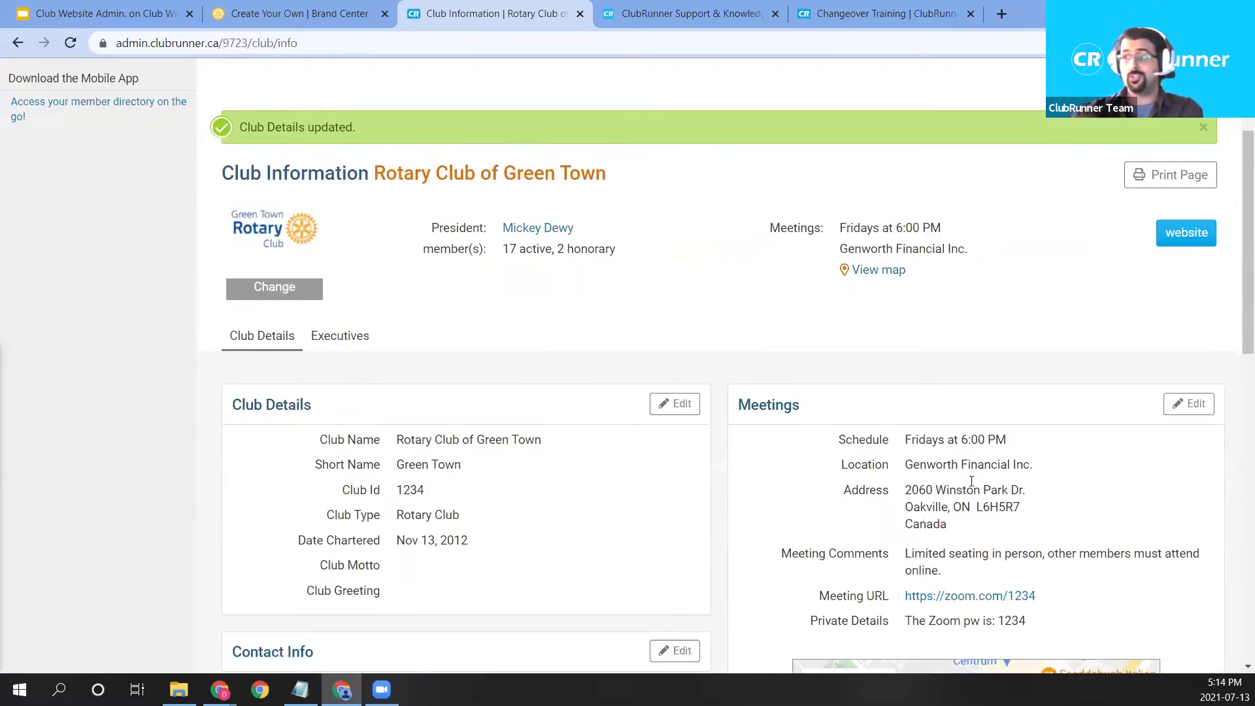
Change the club's meeting day to Wednesday and the meeting time to 7:00.
scroll(1015, 490, down, 1)
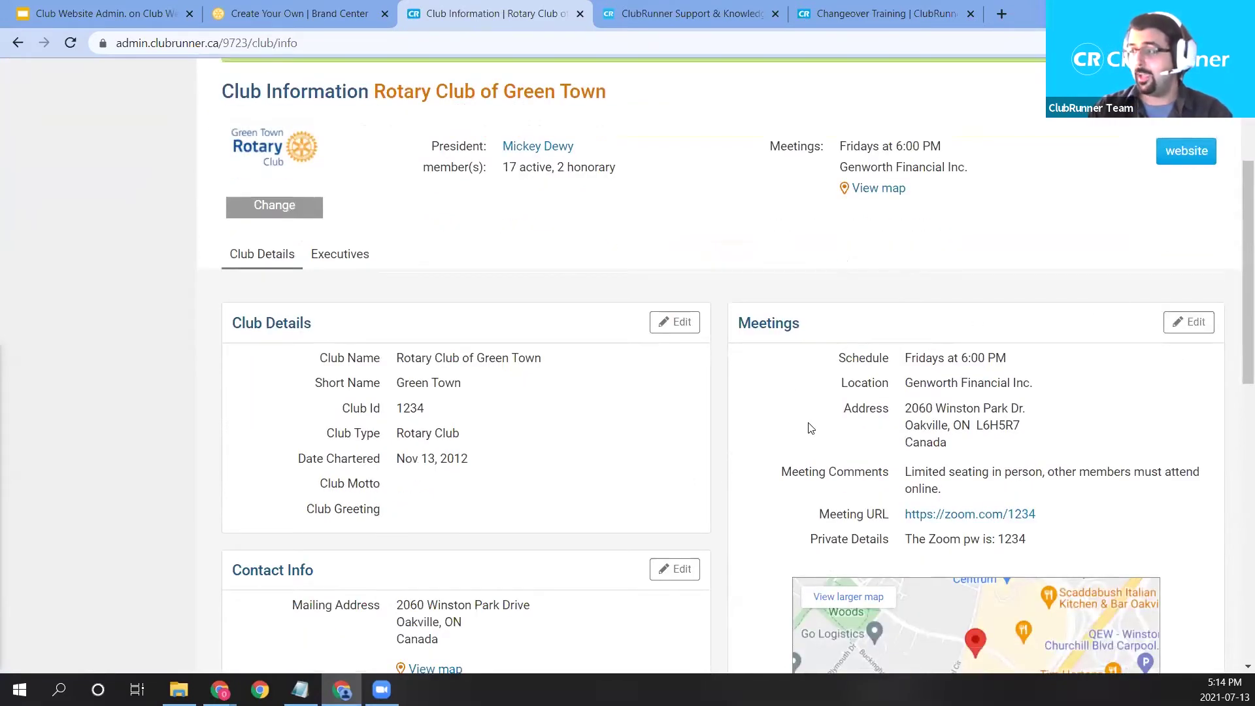
click(1170, 323)
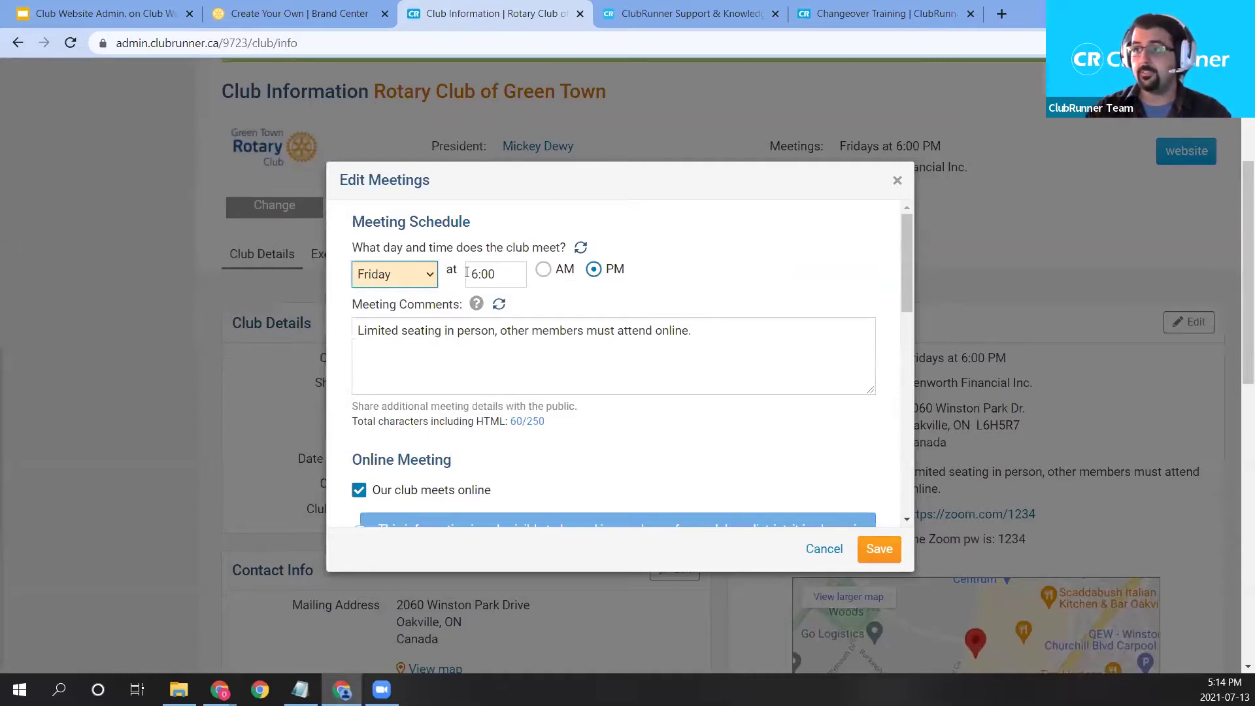
click(427, 276)
click(428, 334)
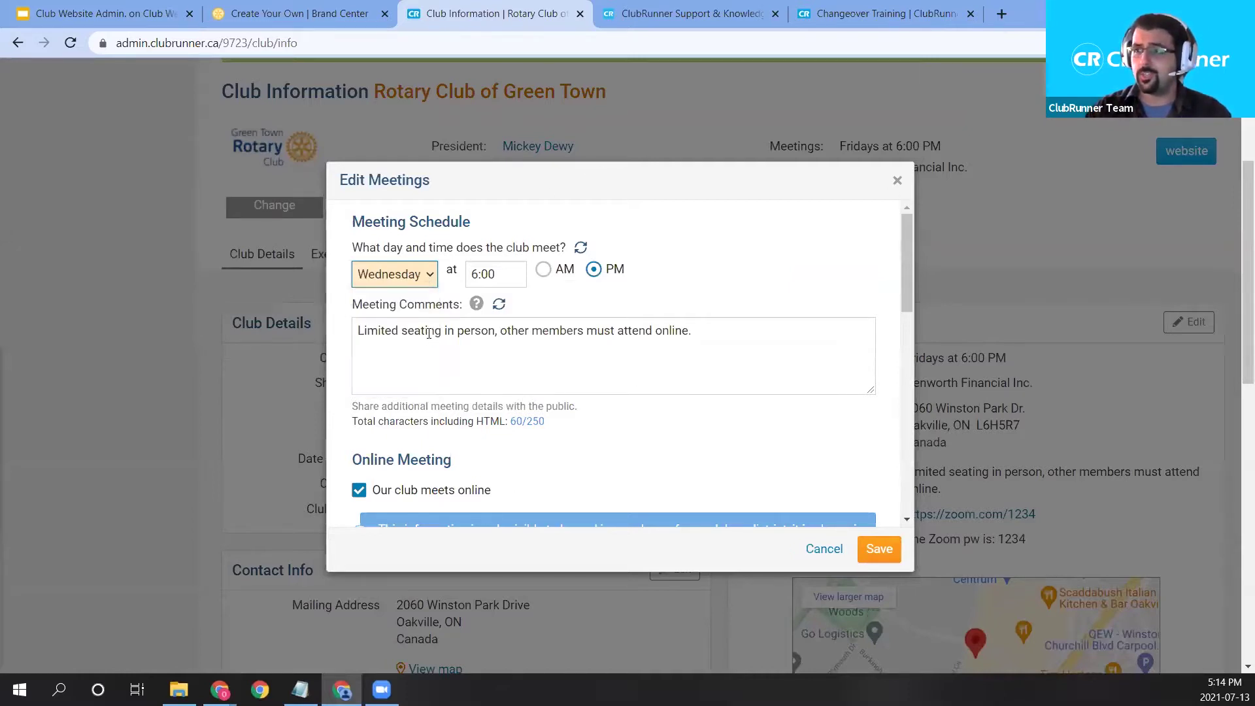
click(503, 275)
text(7:00)
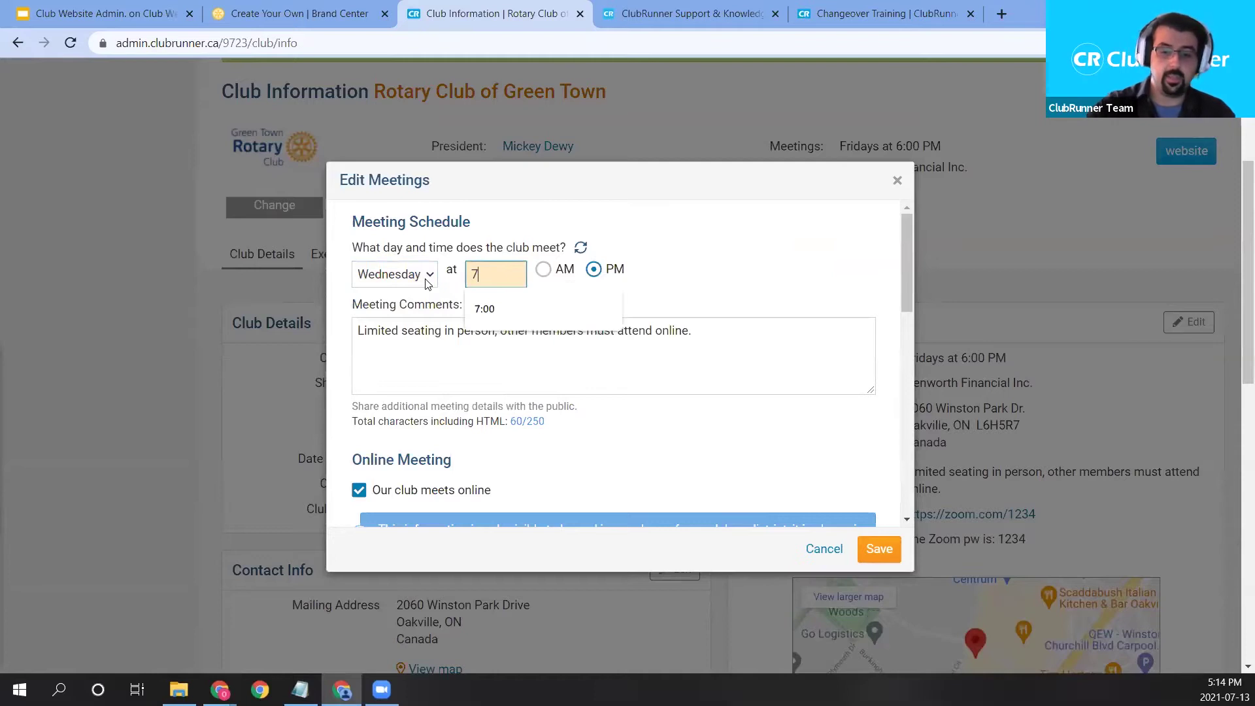
click(731, 259)
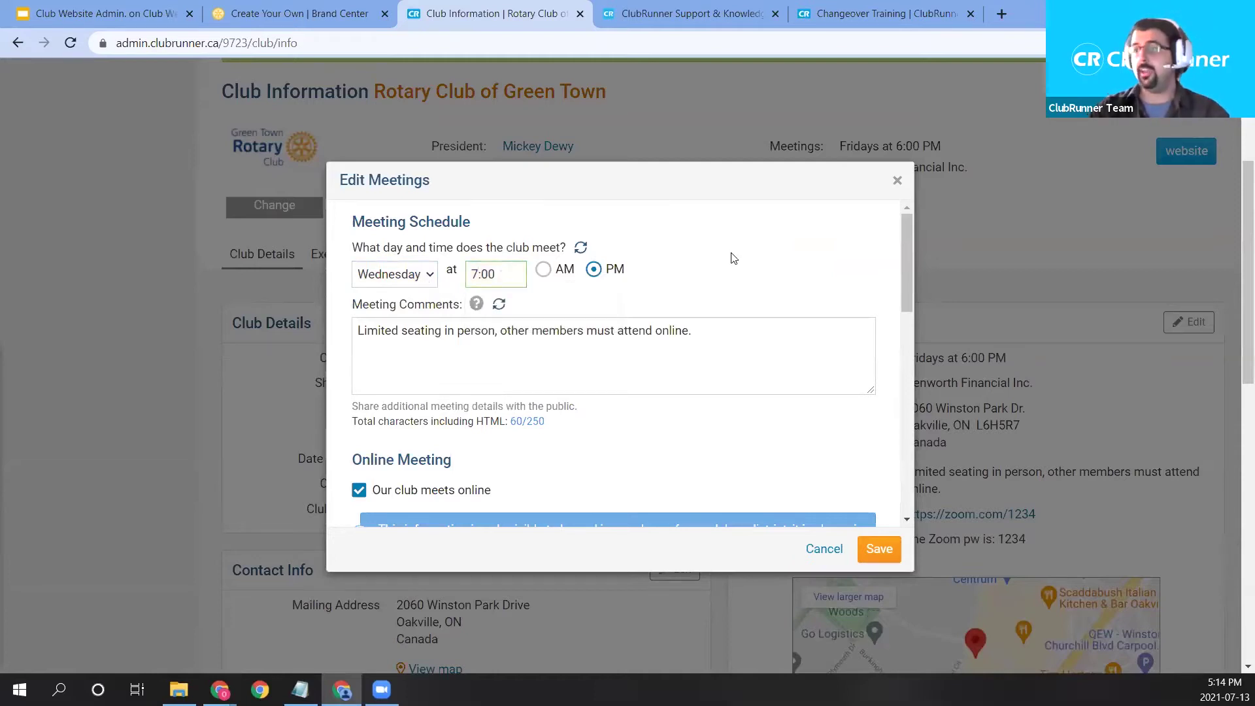
Replace the online meeting's Private Details text with a short Zoom password note.
scroll(725, 293, down, 1)
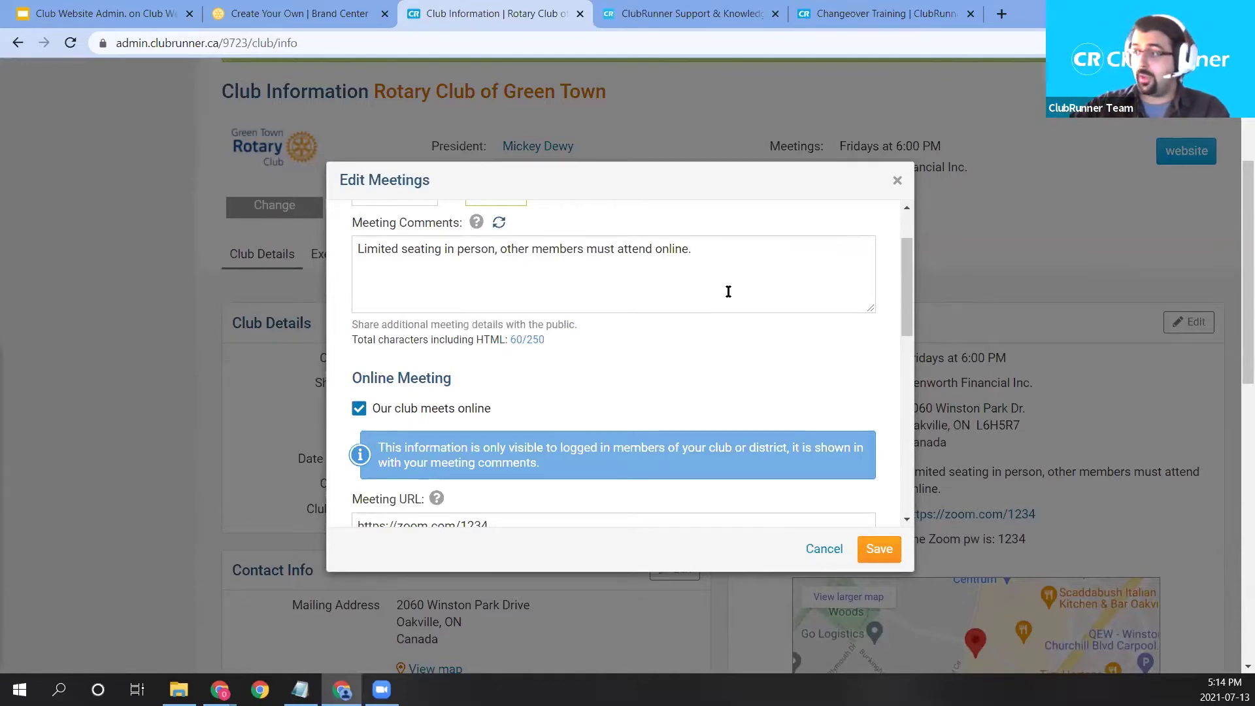
scroll(553, 418, down, 1)
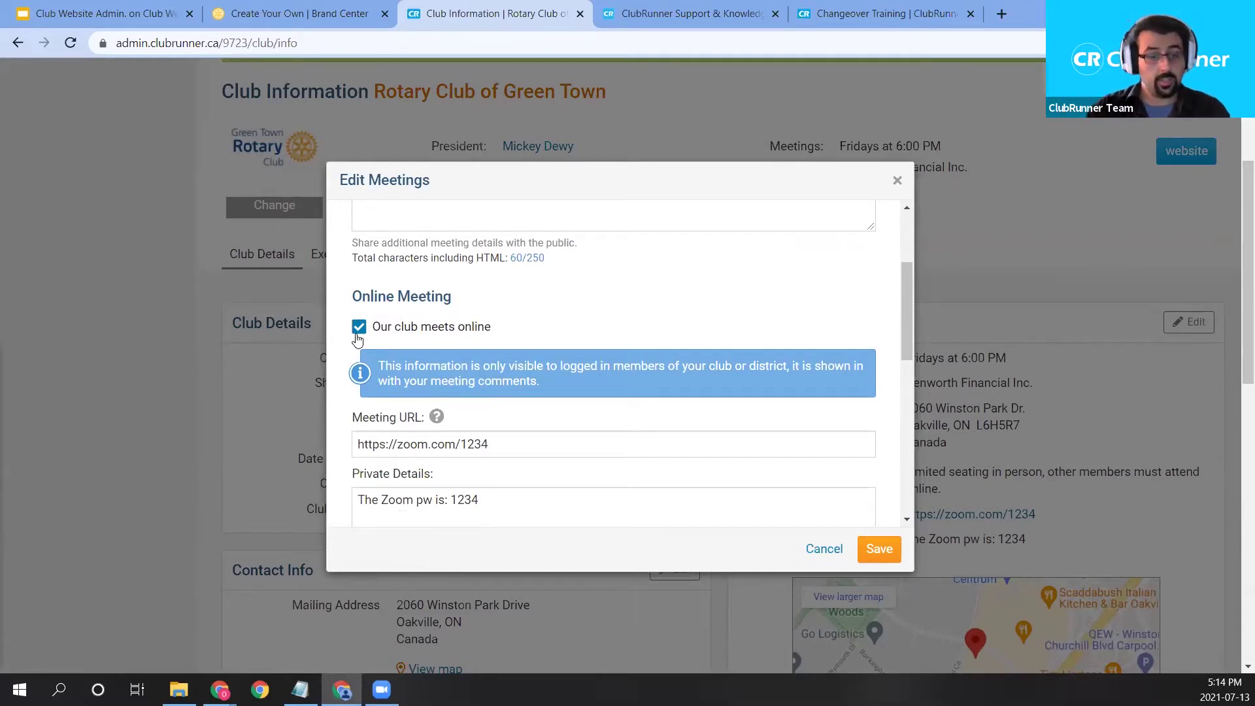
scroll(399, 376, down, 1)
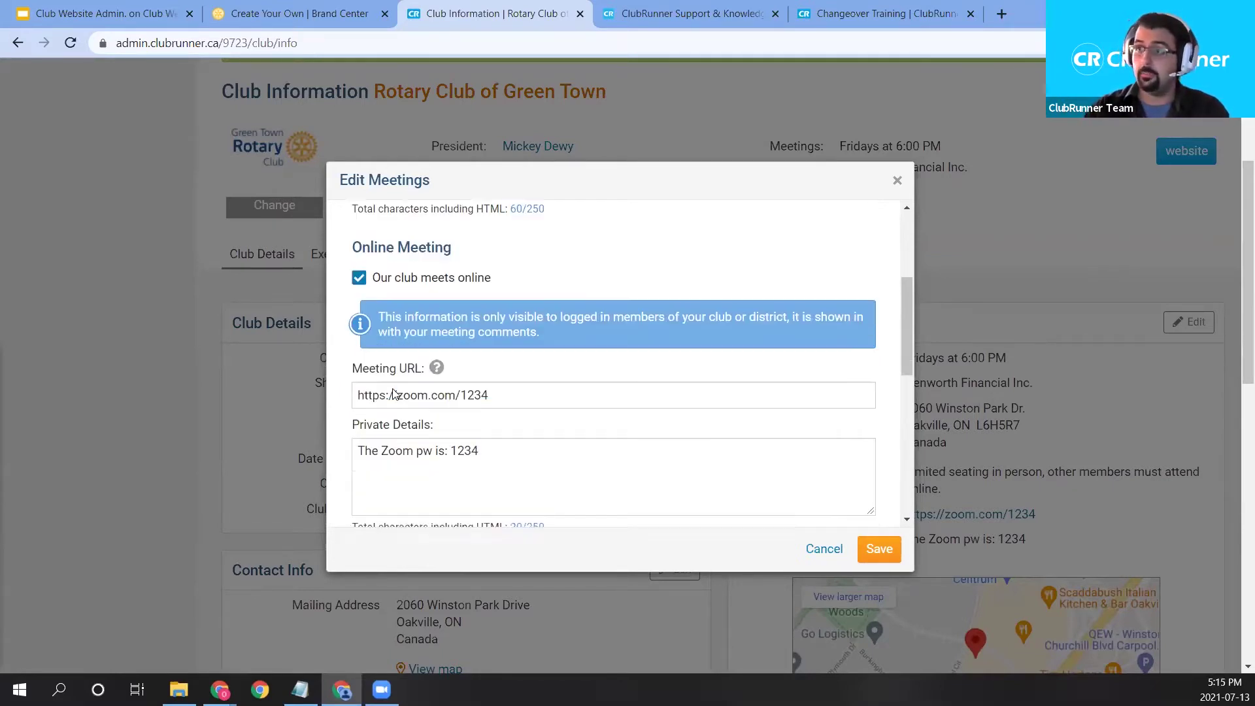
drag(495, 360, 338, 381)
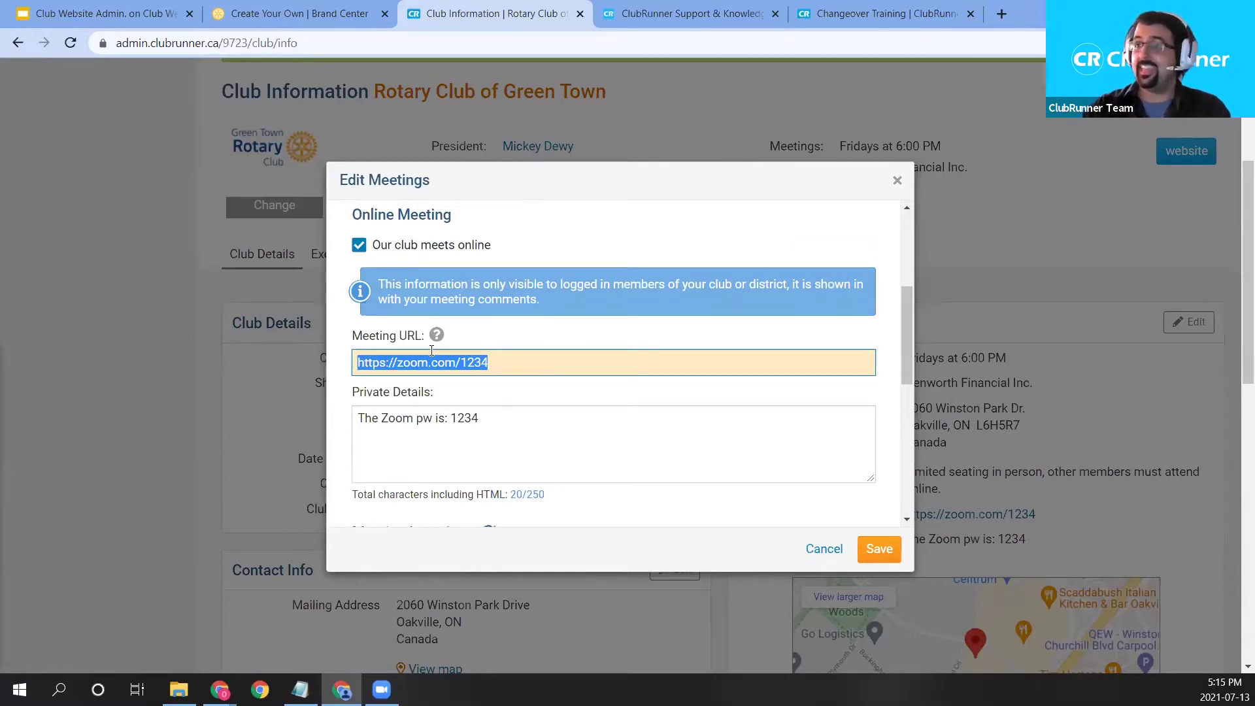
drag(482, 421, 357, 433)
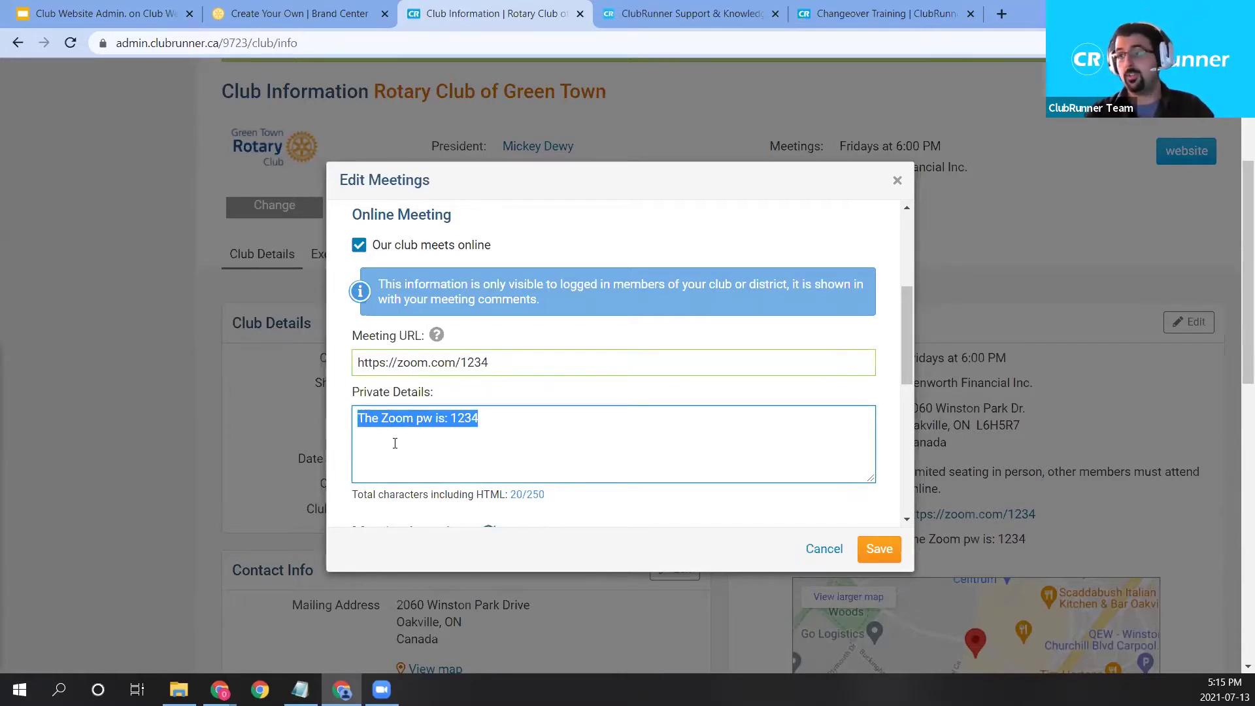
drag(547, 363, 357, 387)
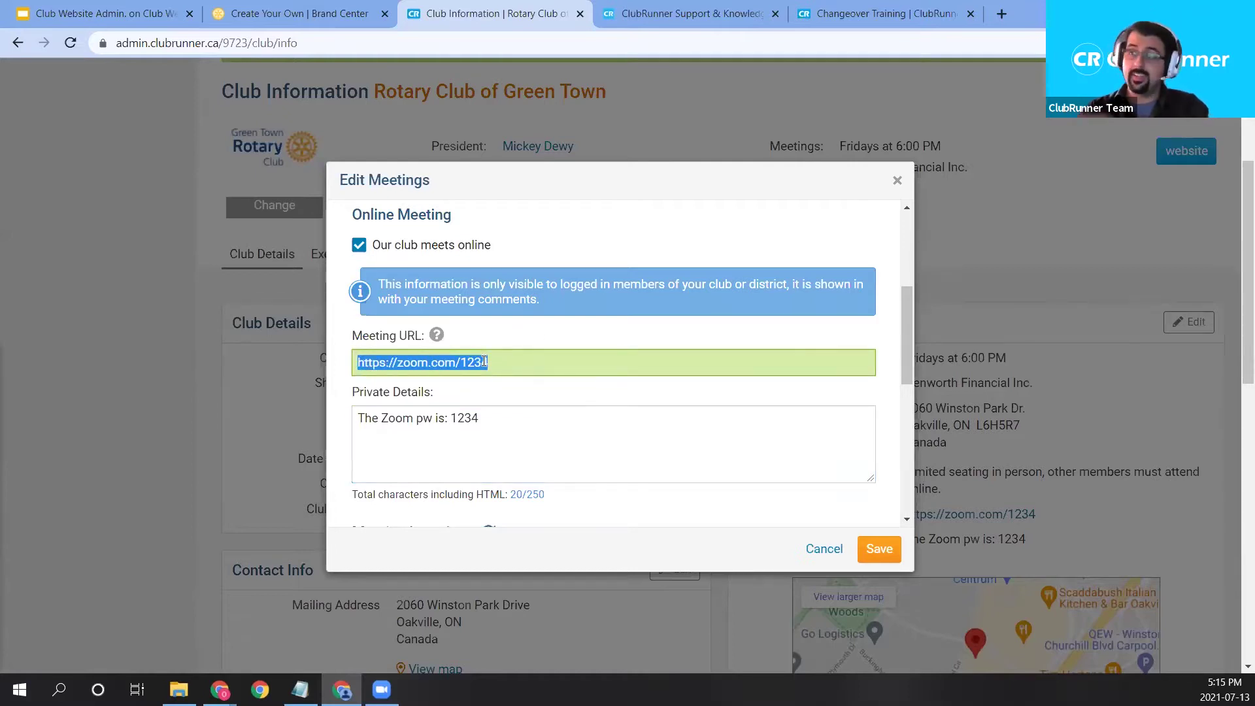
drag(500, 432, 351, 432)
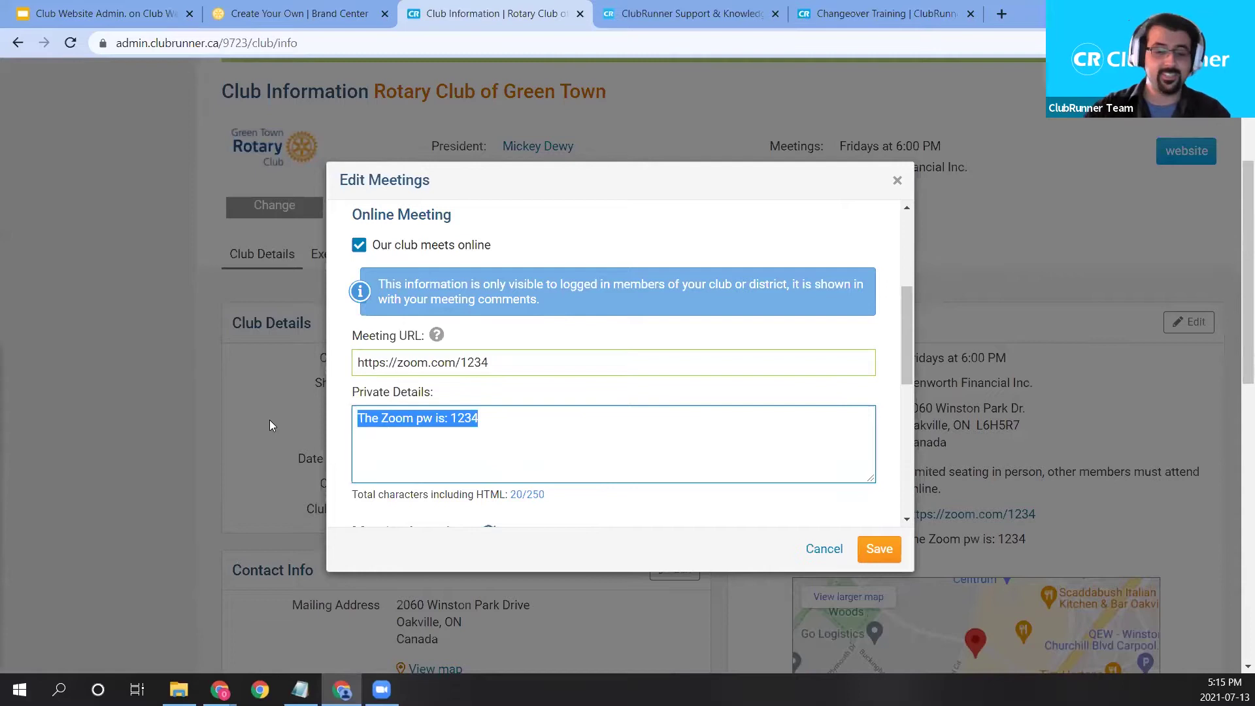
text(With any other text)
drag(467, 424, 85, 401)
text(Zoom password: 1234)
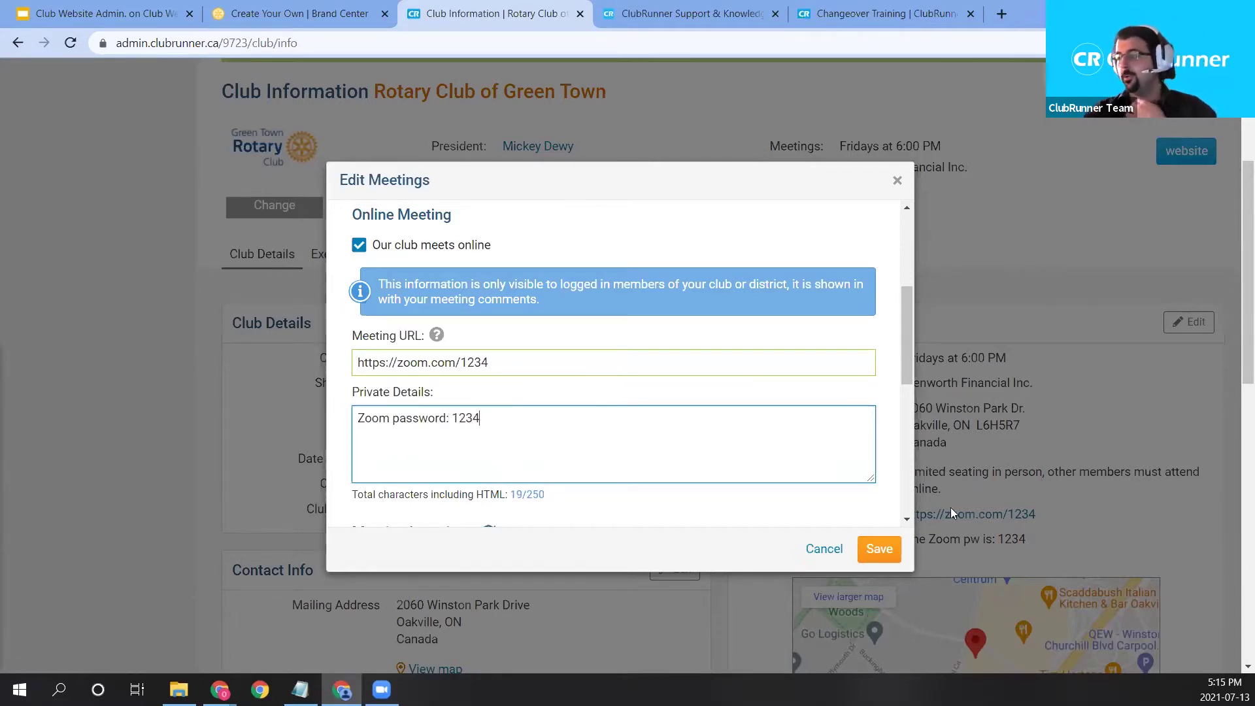
Save the meeting edits, keeping latitude 43.50827 and longitude -79.670425 as entered.
scroll(696, 409, down, 1)
scroll(696, 409, down, 1)
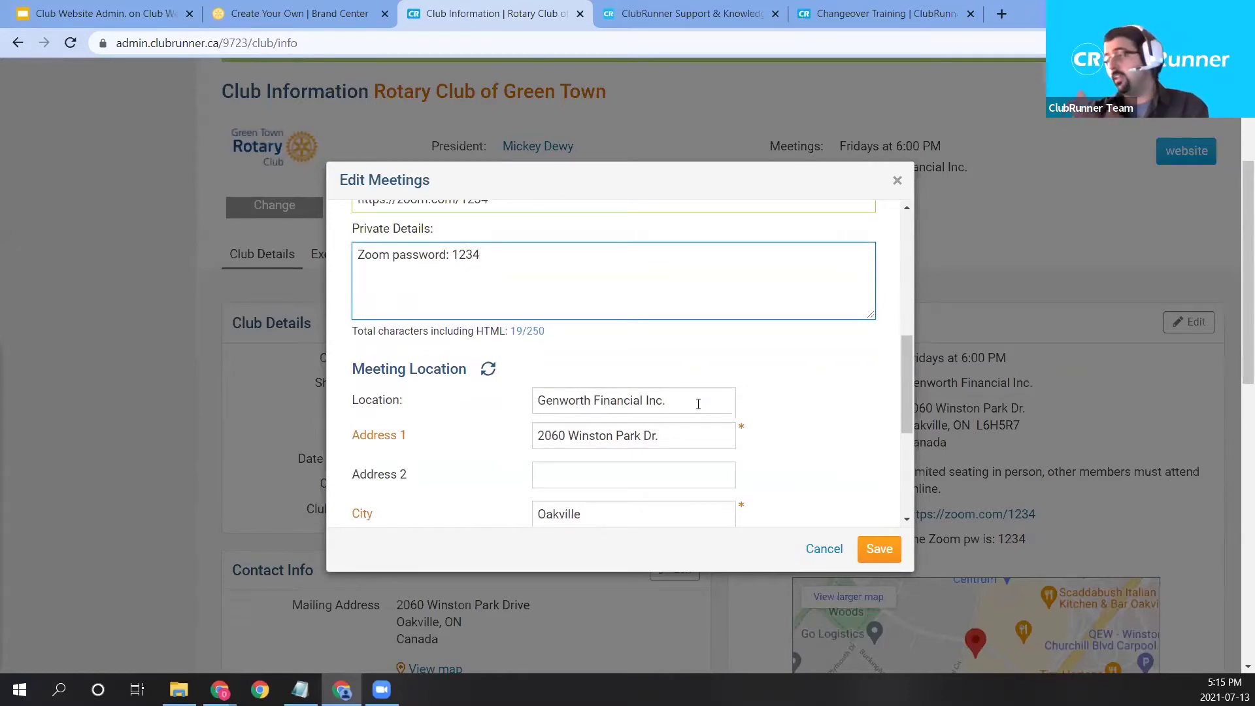
scroll(714, 416, down, 1)
scroll(718, 418, down, 1)
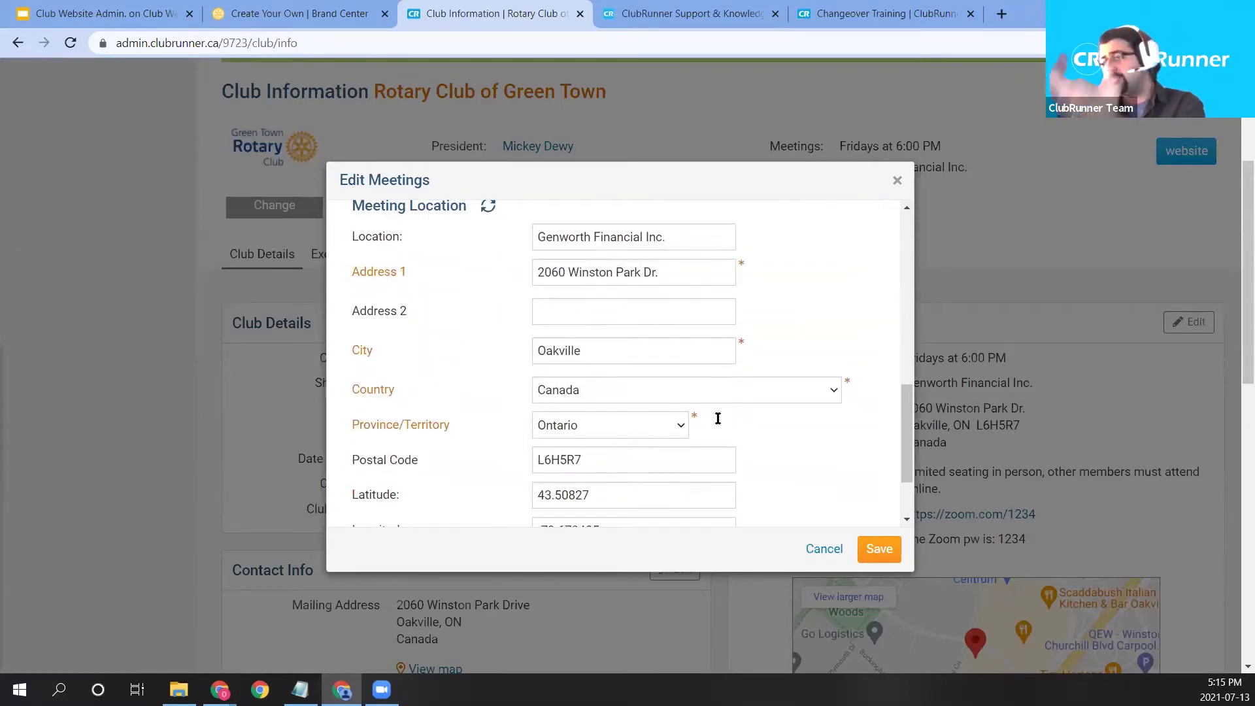
scroll(716, 417, down, 1)
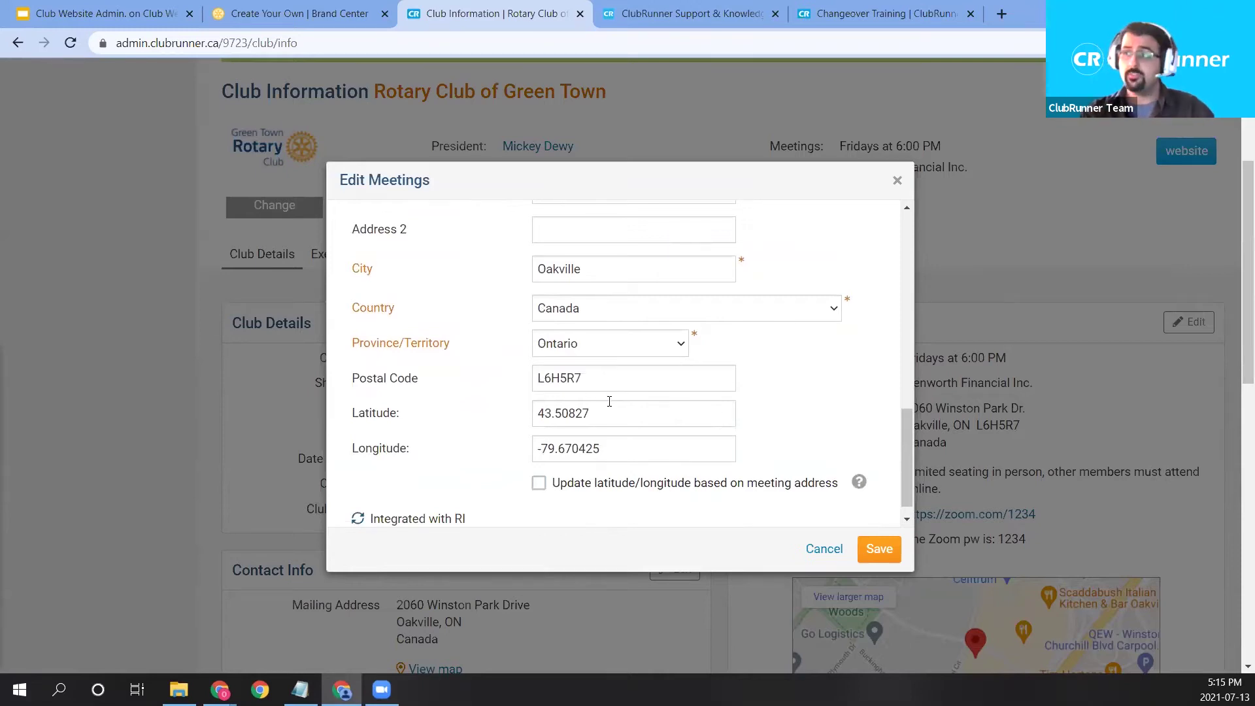
scroll(655, 308, up, 2)
scroll(608, 392, down, 2)
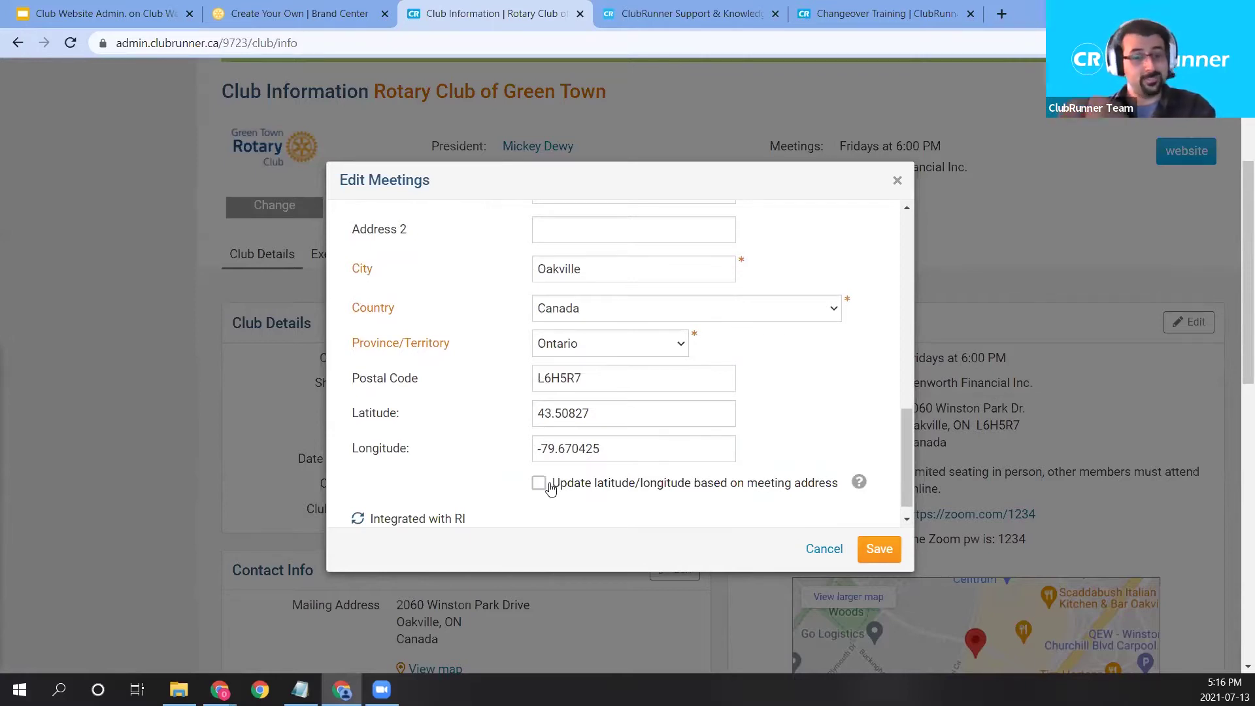
drag(608, 418, 487, 425)
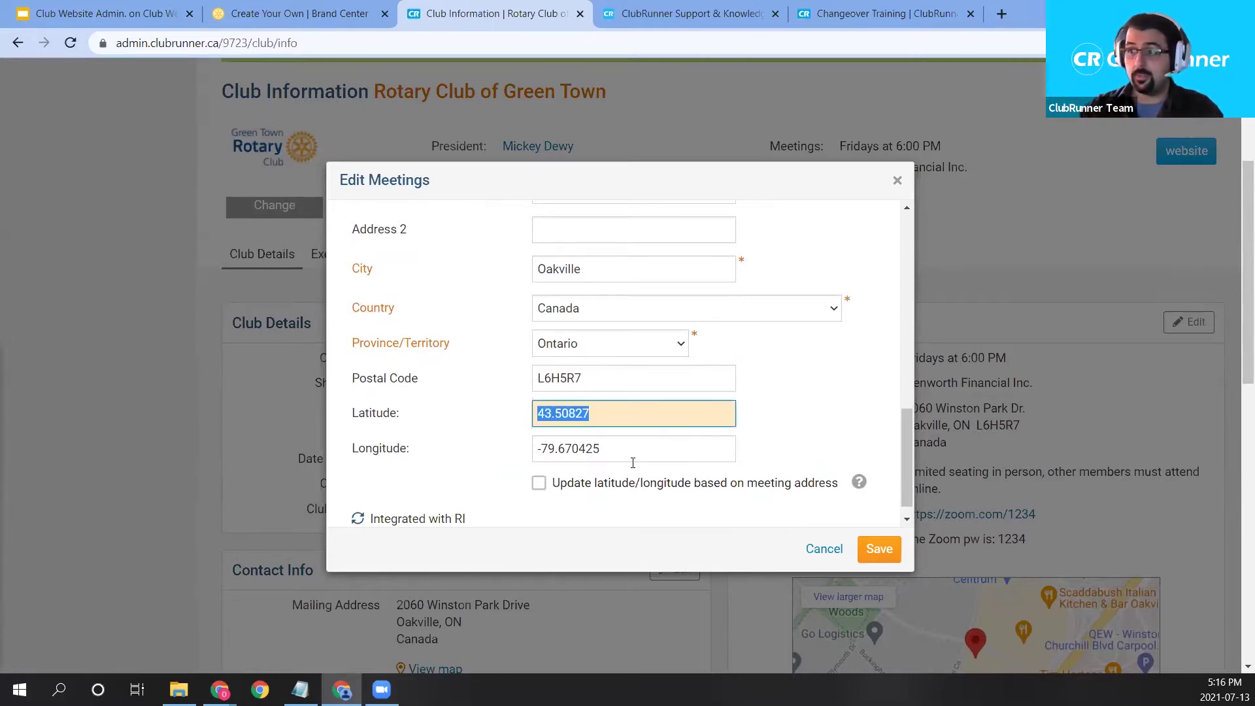
key(Tab)
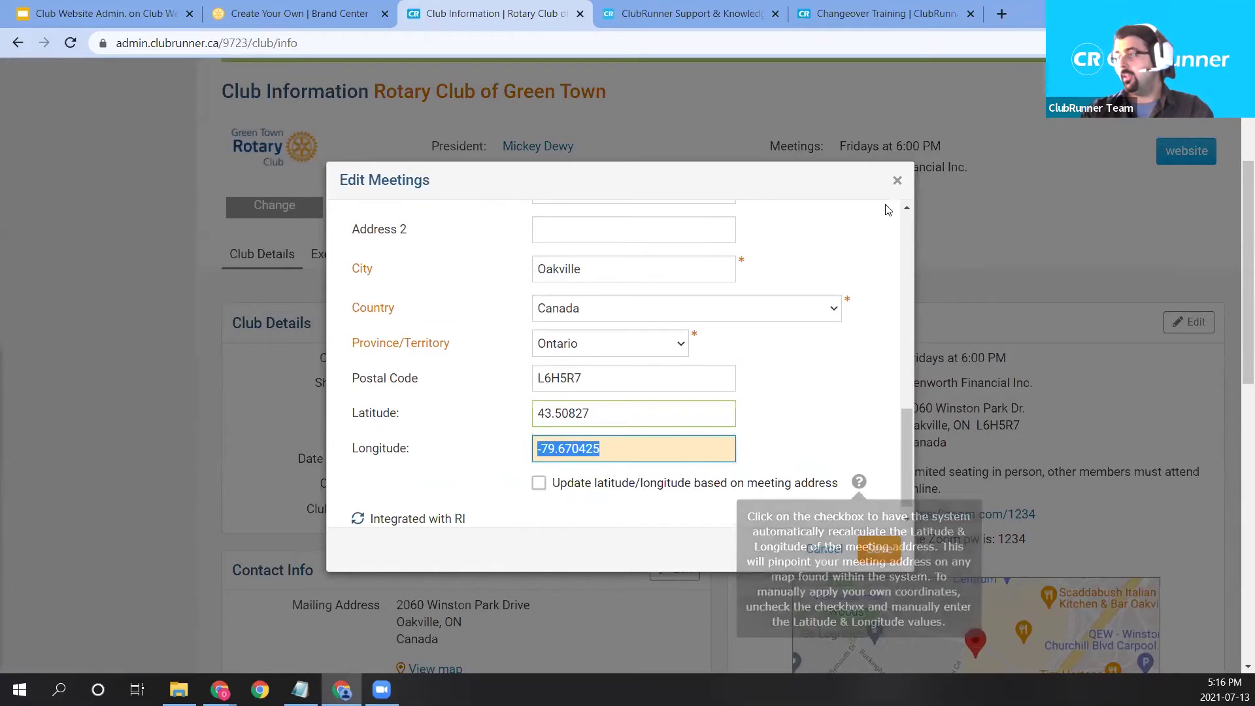
scroll(782, 414, up, 8)
click(876, 548)
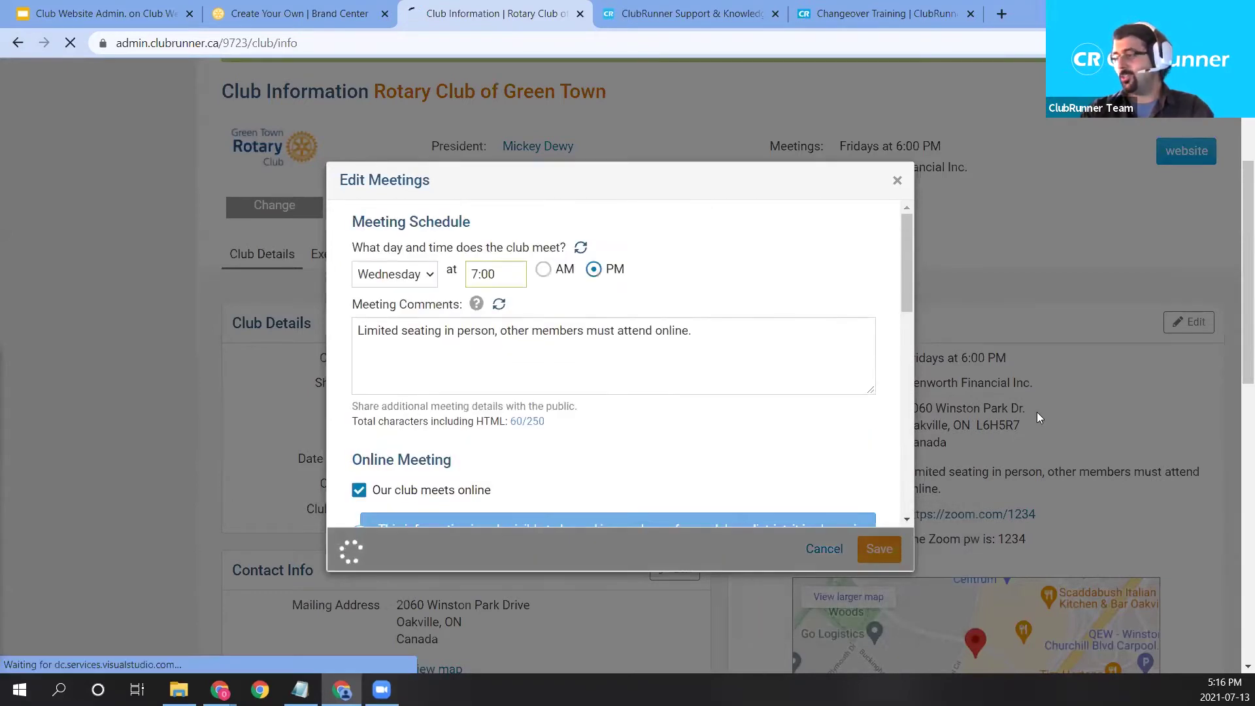
Check the Meetings box reads Wednesdays at 7:00 PM below the 'Meetings updated' banner.
scroll(1022, 408, down, 3)
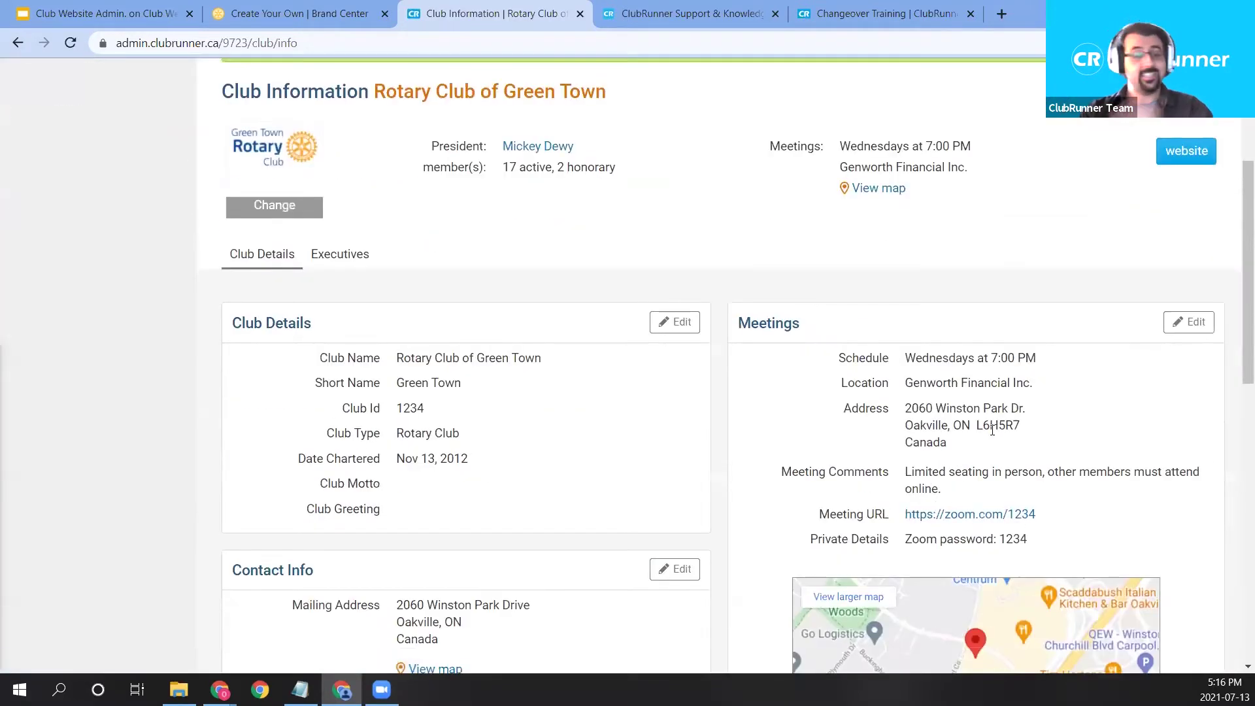
scroll(989, 453, down, 2)
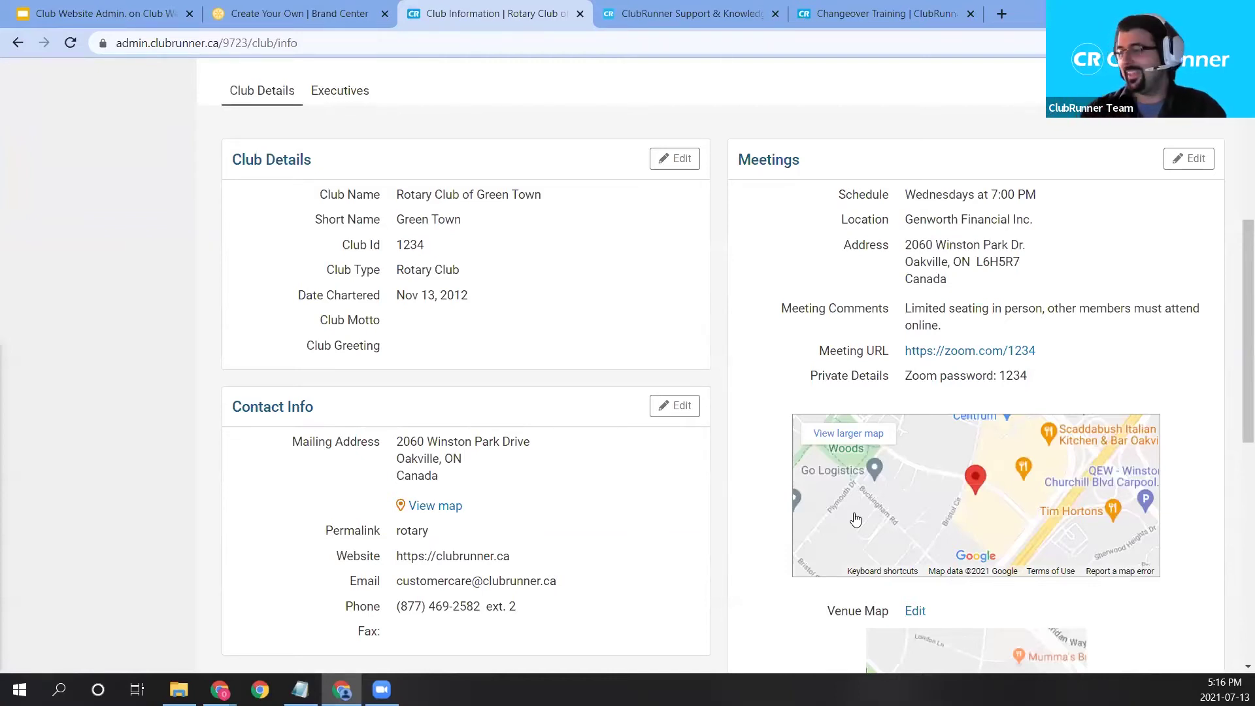
scroll(967, 534, up, 3)
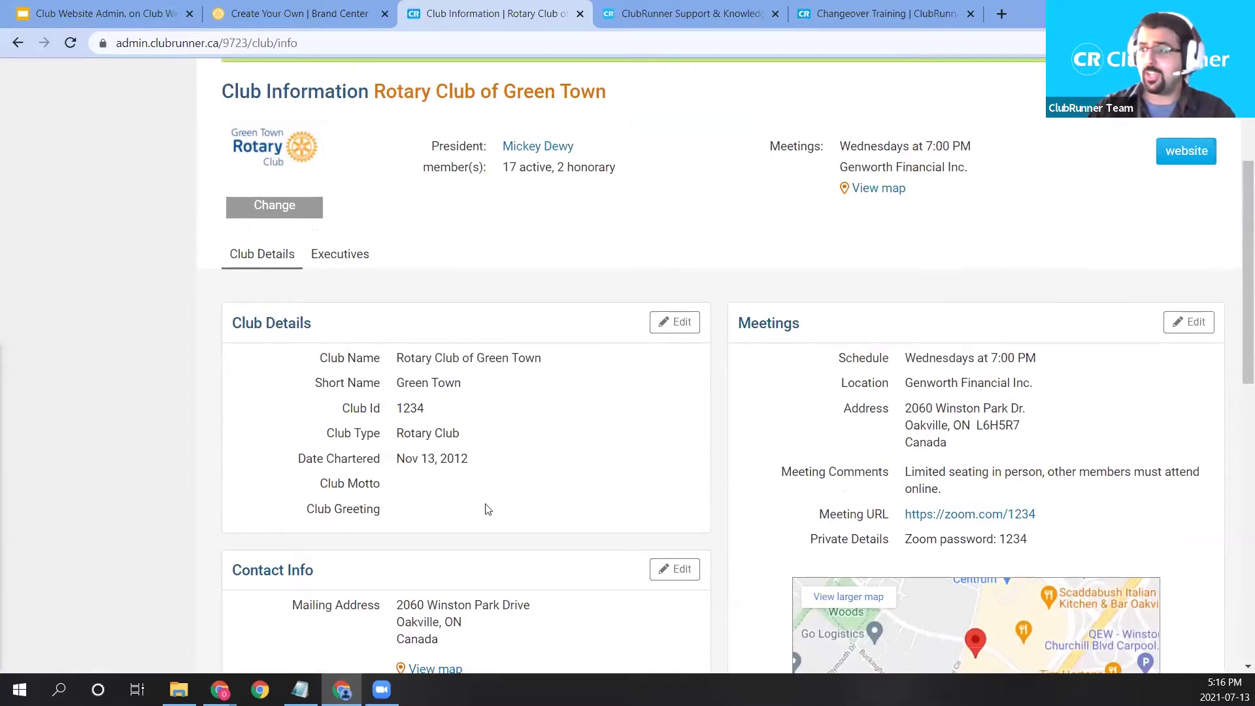
drag(906, 358, 1048, 357)
click(1031, 389)
scroll(1063, 470, up, 3)
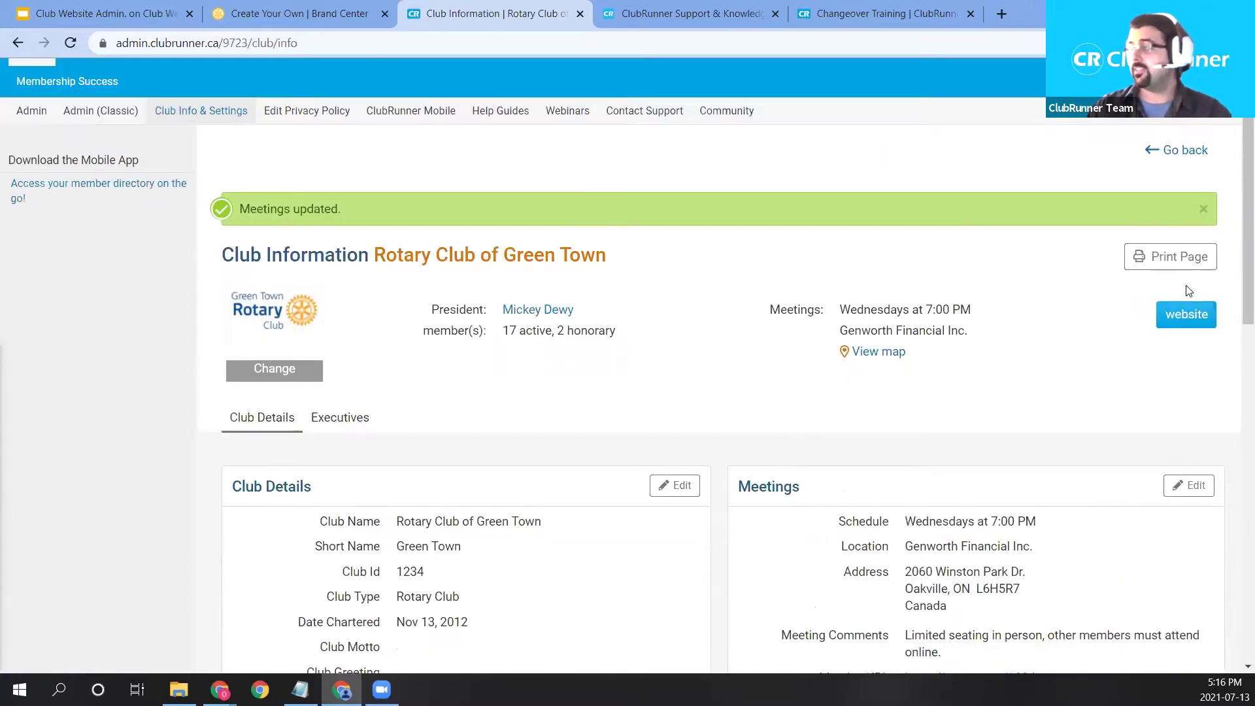
Back in the home page designer, confirm Meeting Information shows Wednesdays at 7:00 PM, then show content widgets.
click(1194, 158)
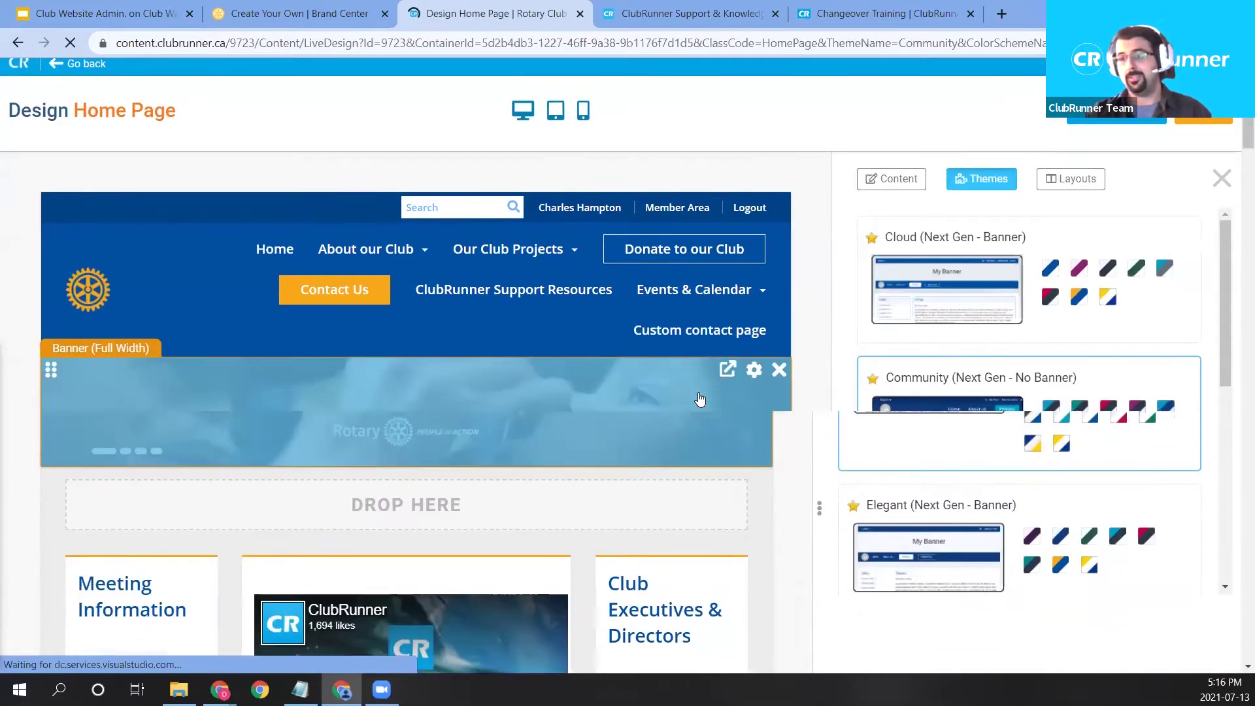
scroll(696, 396, down, 5)
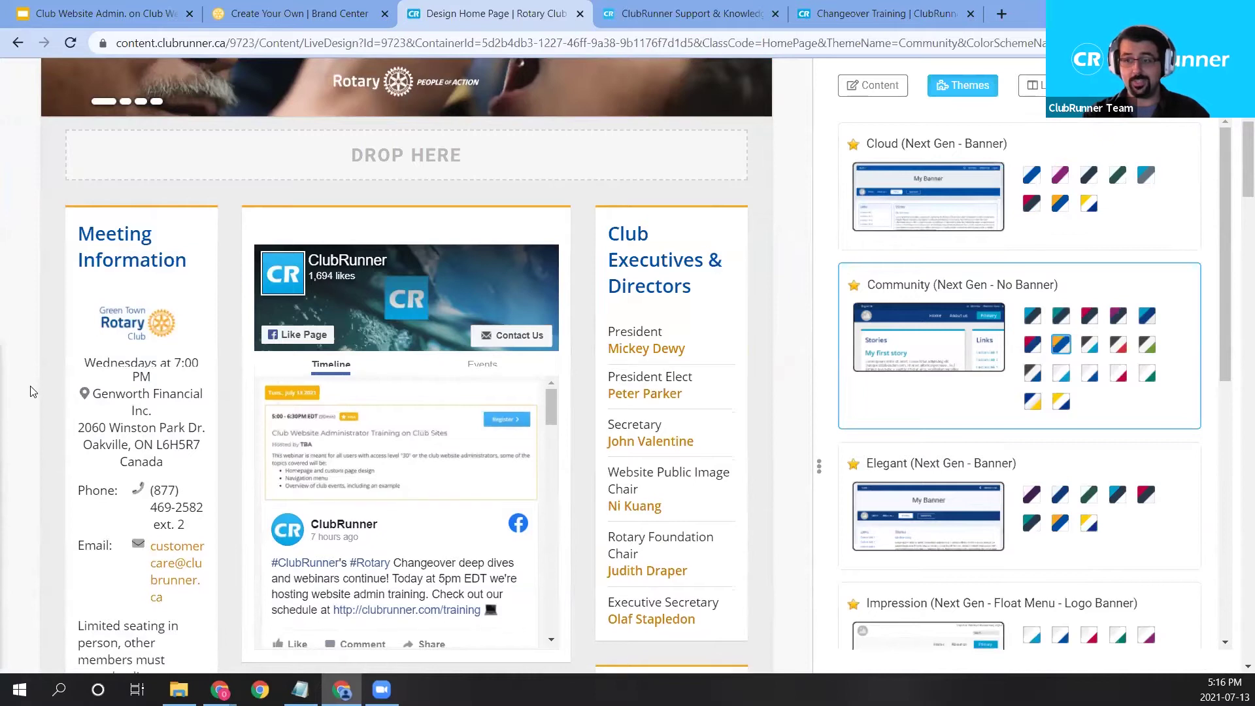
scroll(26, 392, down, 3)
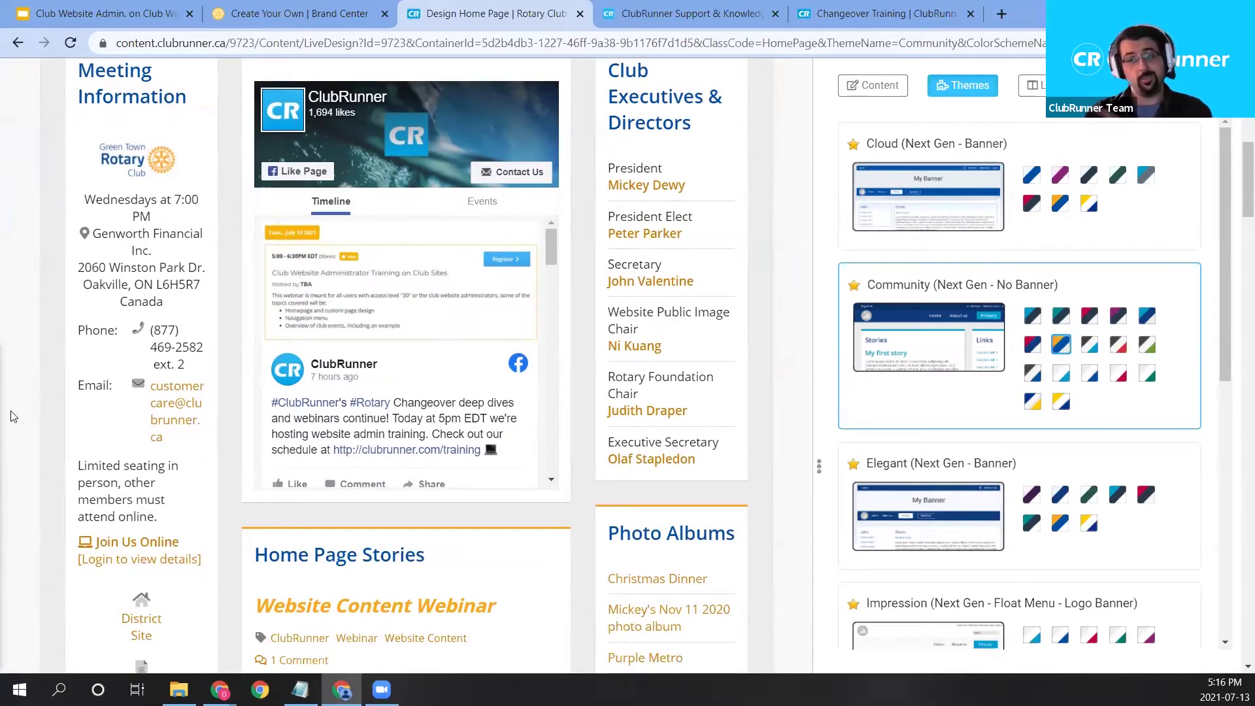
scroll(30, 473, down, 1)
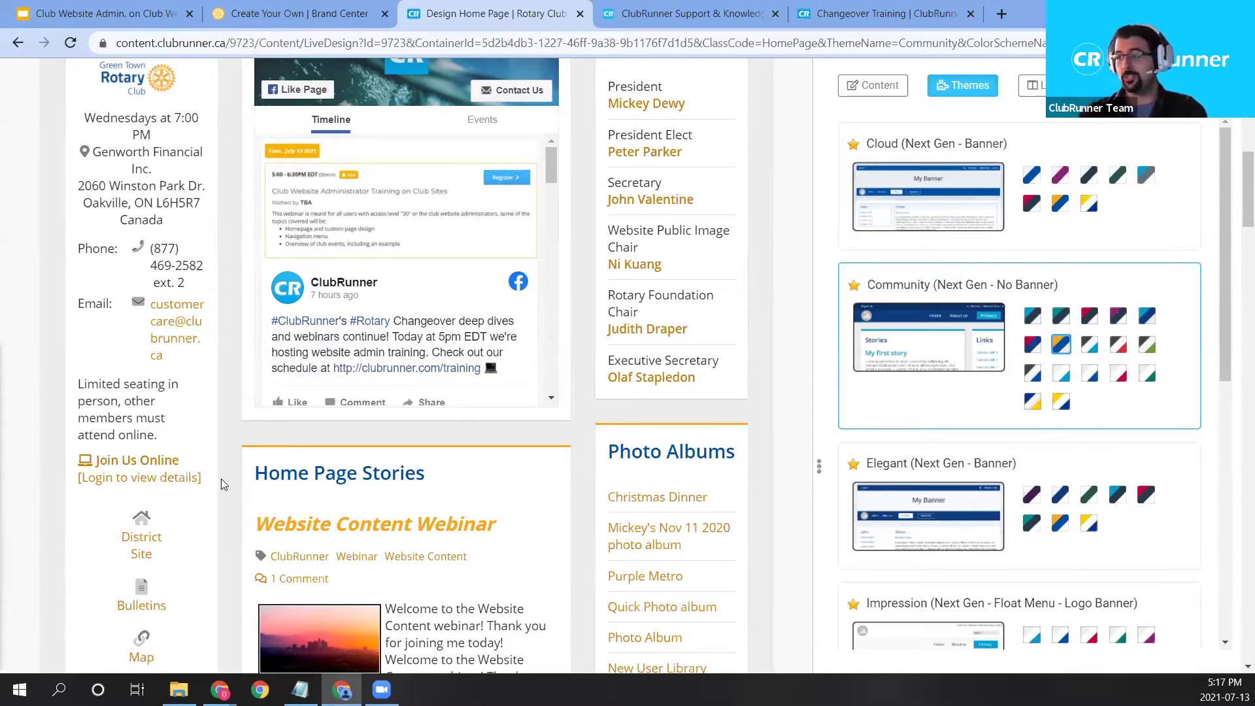
scroll(190, 438, up, 2)
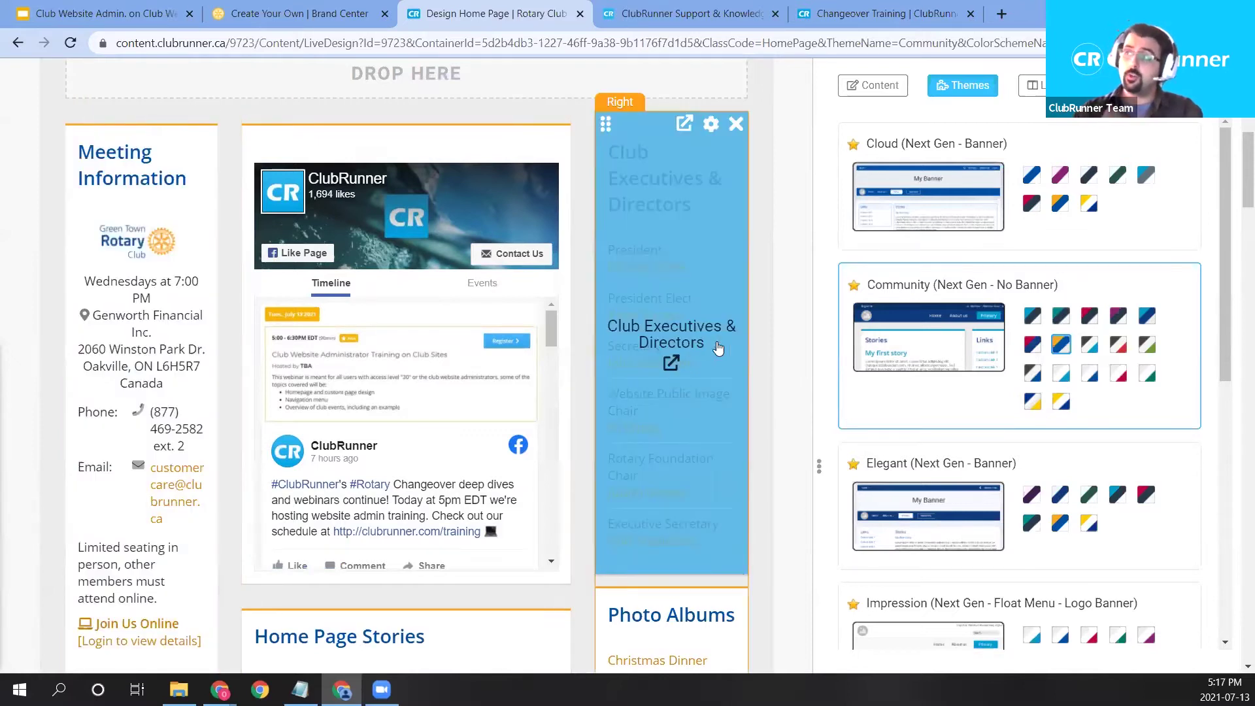
scroll(756, 394, up, 1)
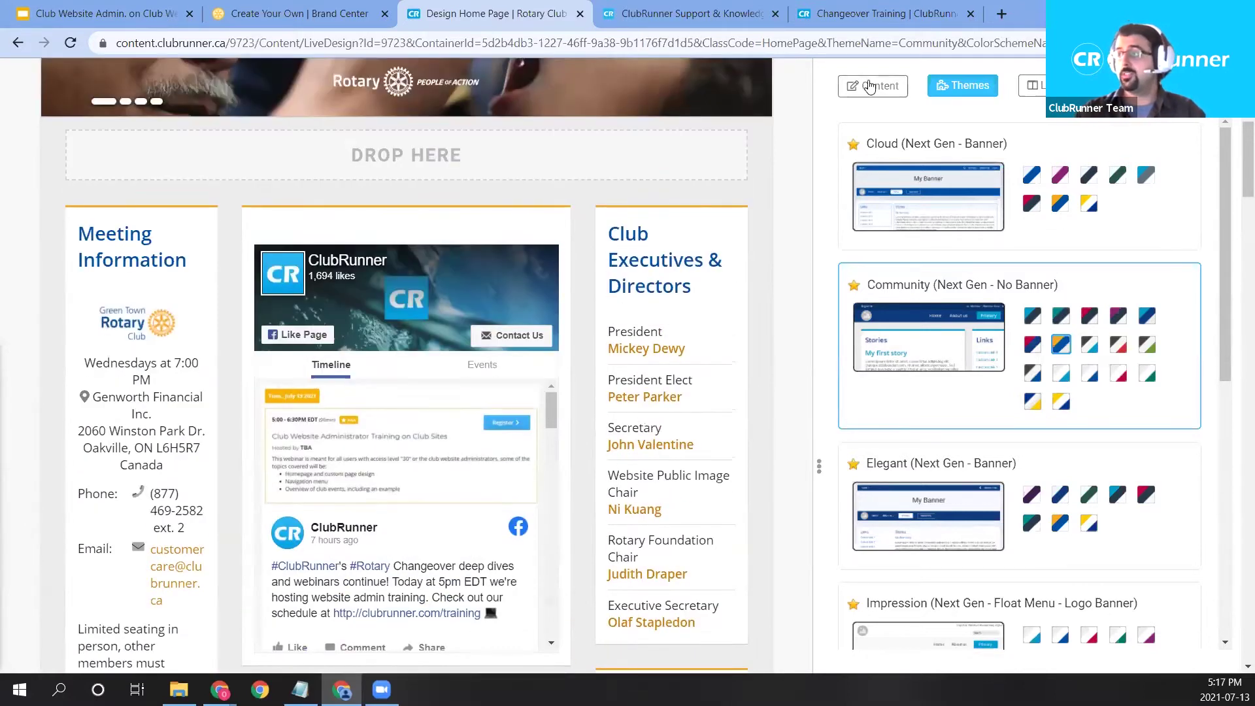
click(872, 85)
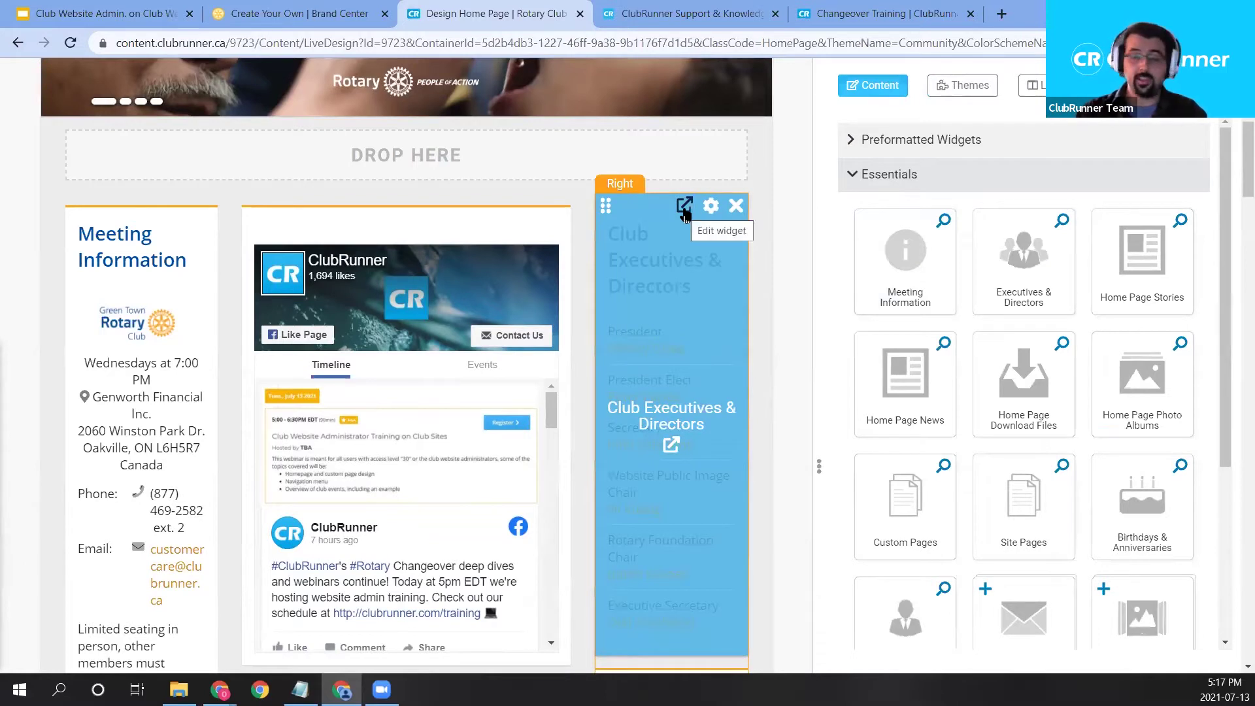
Assign a member to the empty 2021-22 Treasurer position in the Club Executives list and save.
click(685, 207)
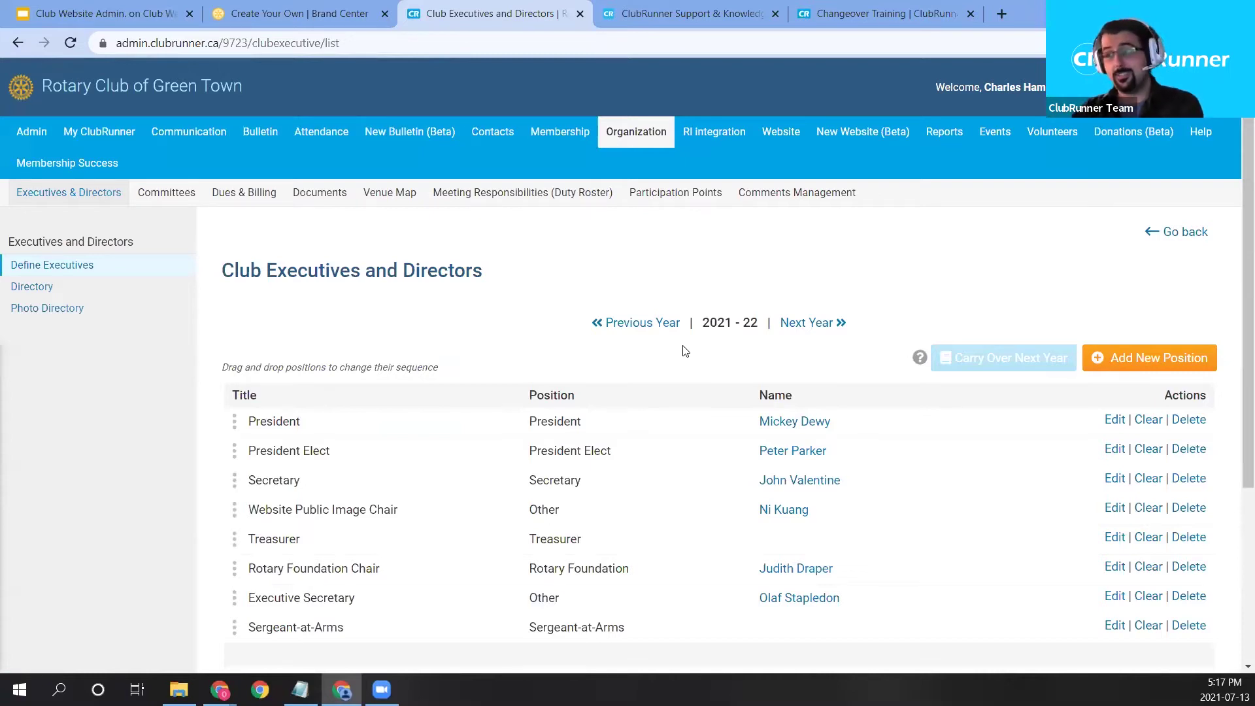
scroll(722, 391, down, 1)
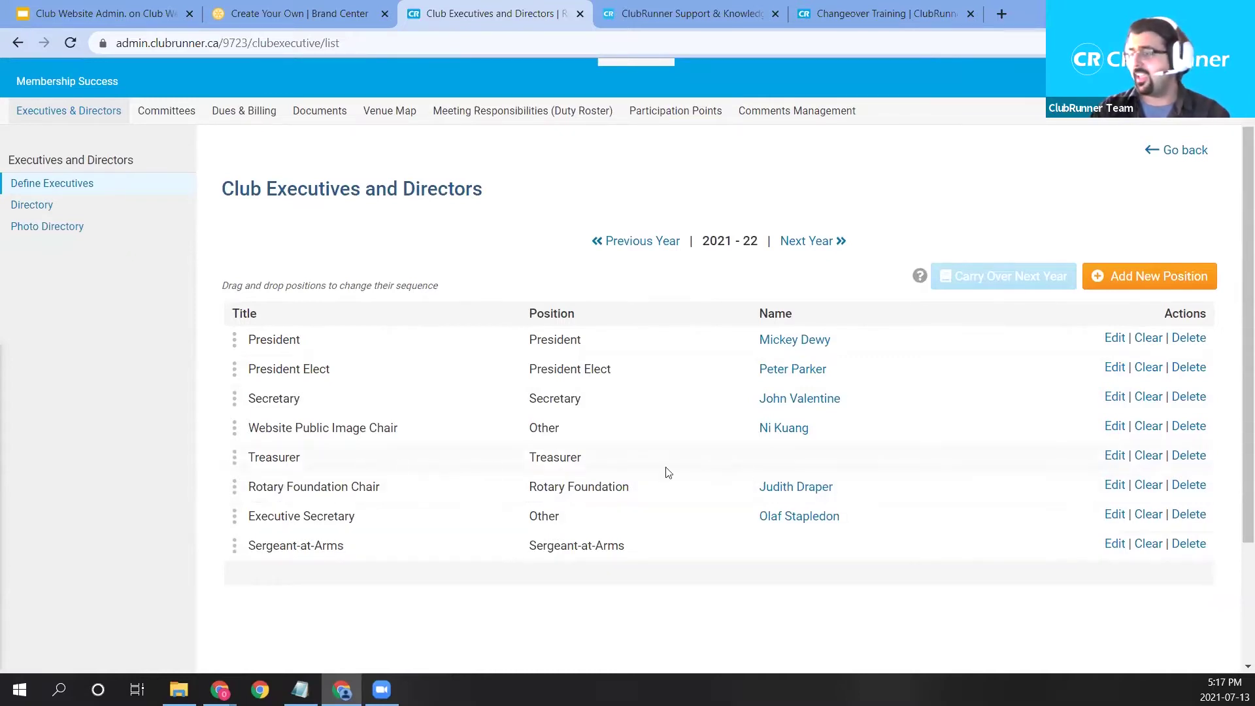
click(1120, 459)
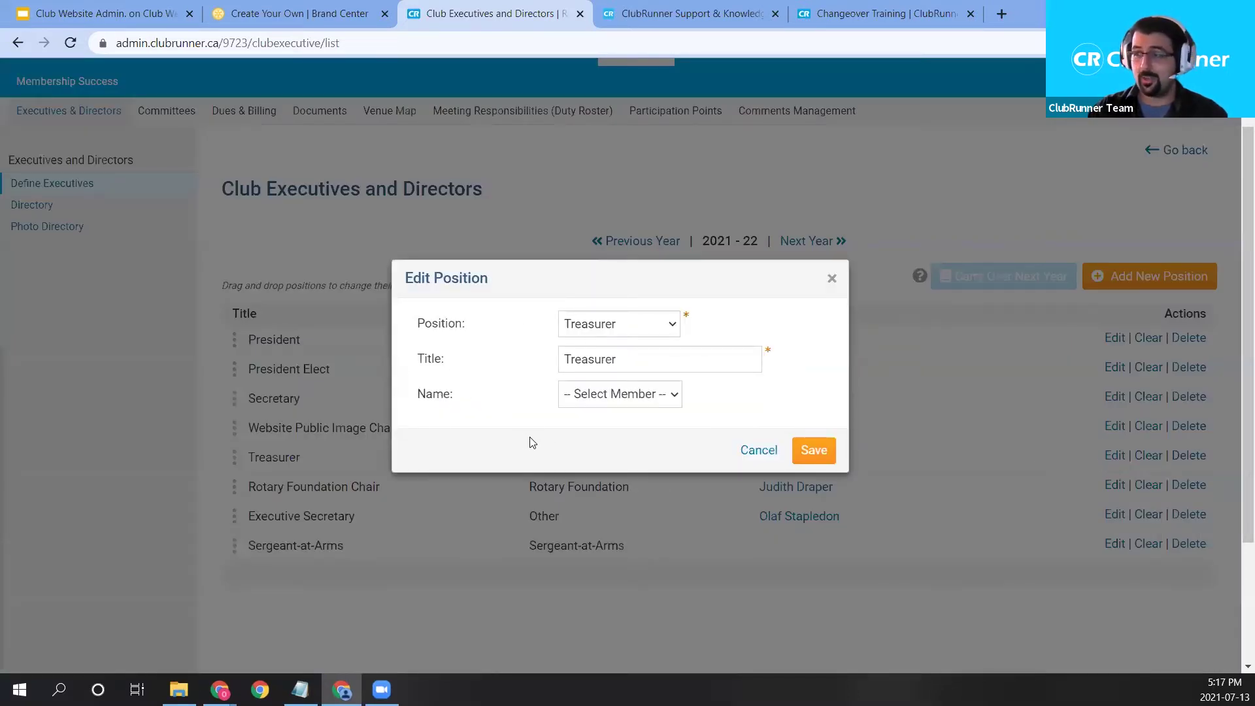
click(621, 398)
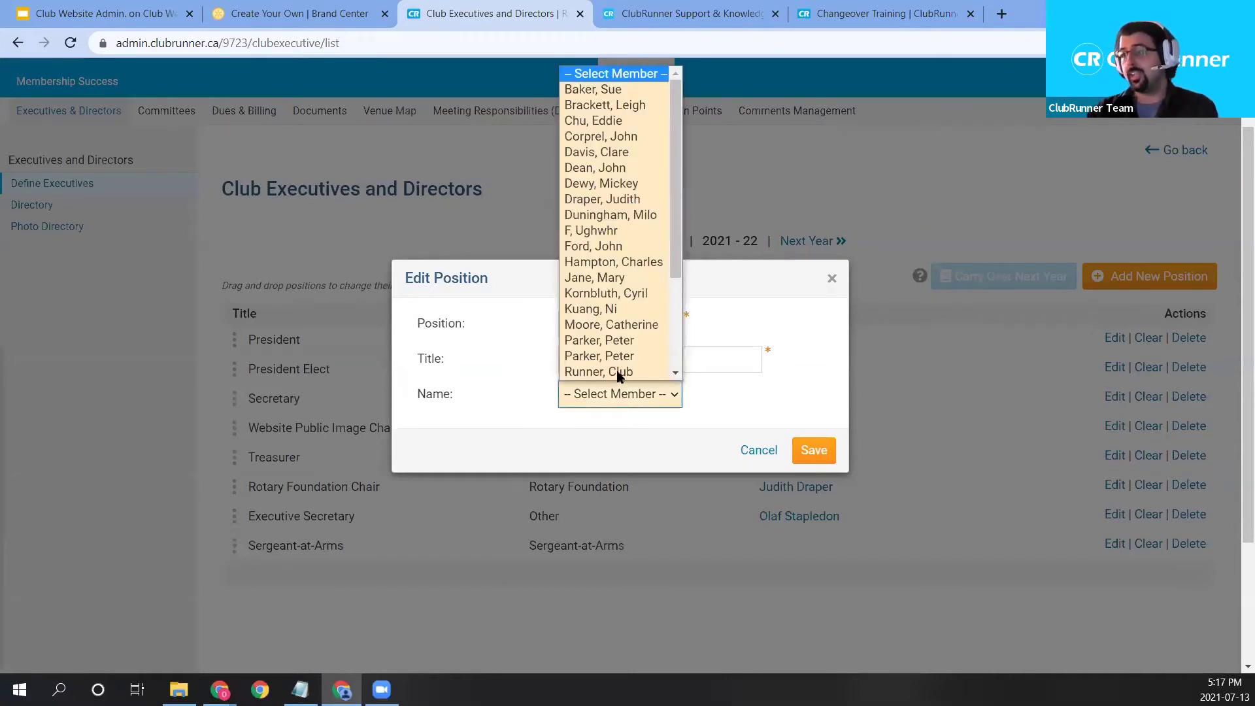
scroll(618, 369, down, 1)
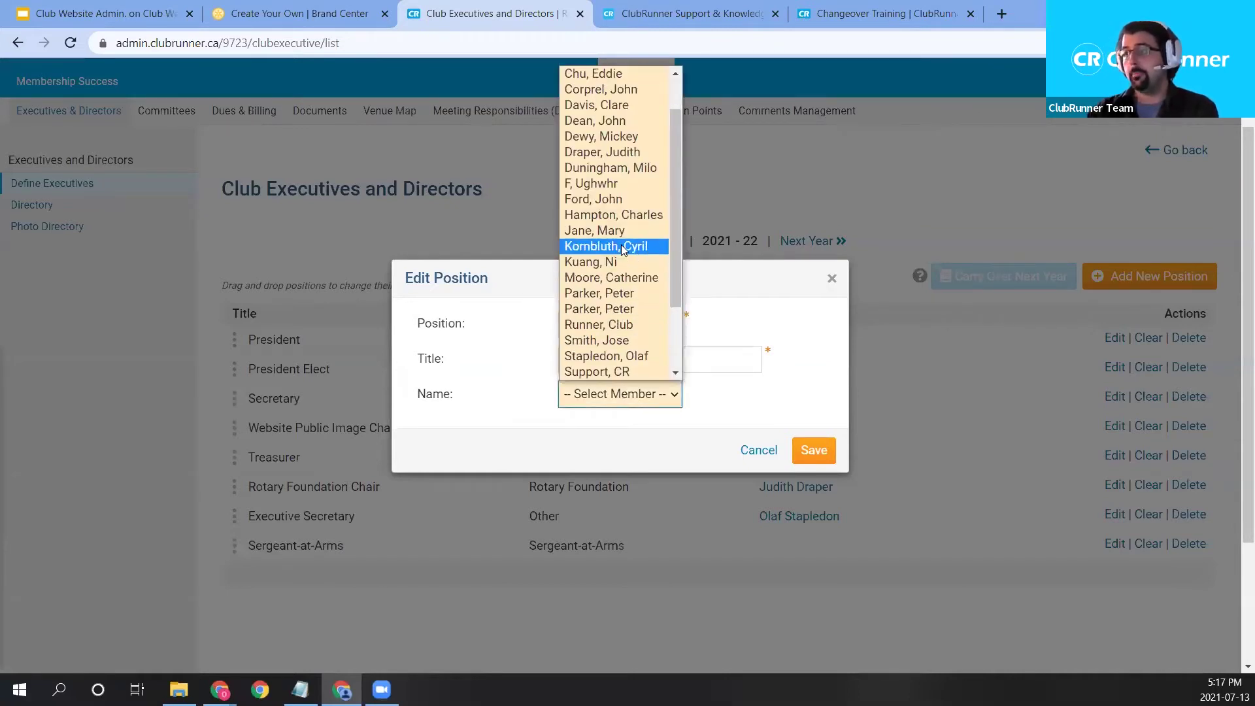
click(624, 201)
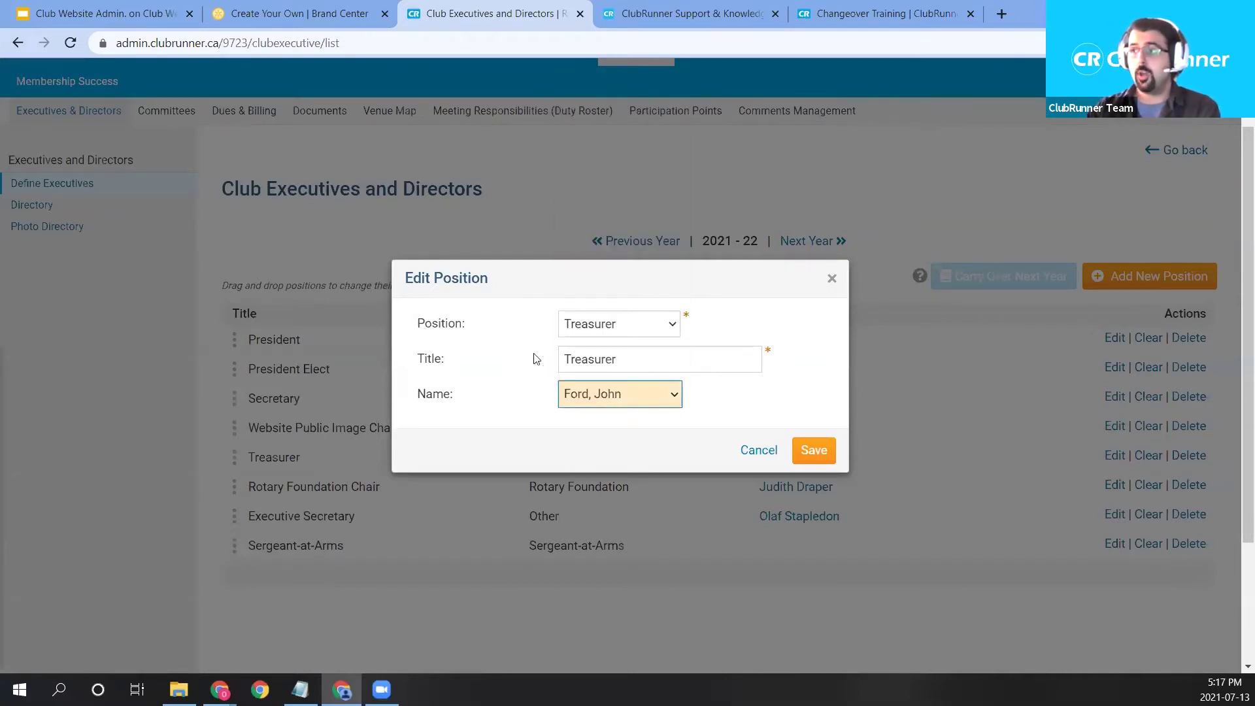
click(815, 451)
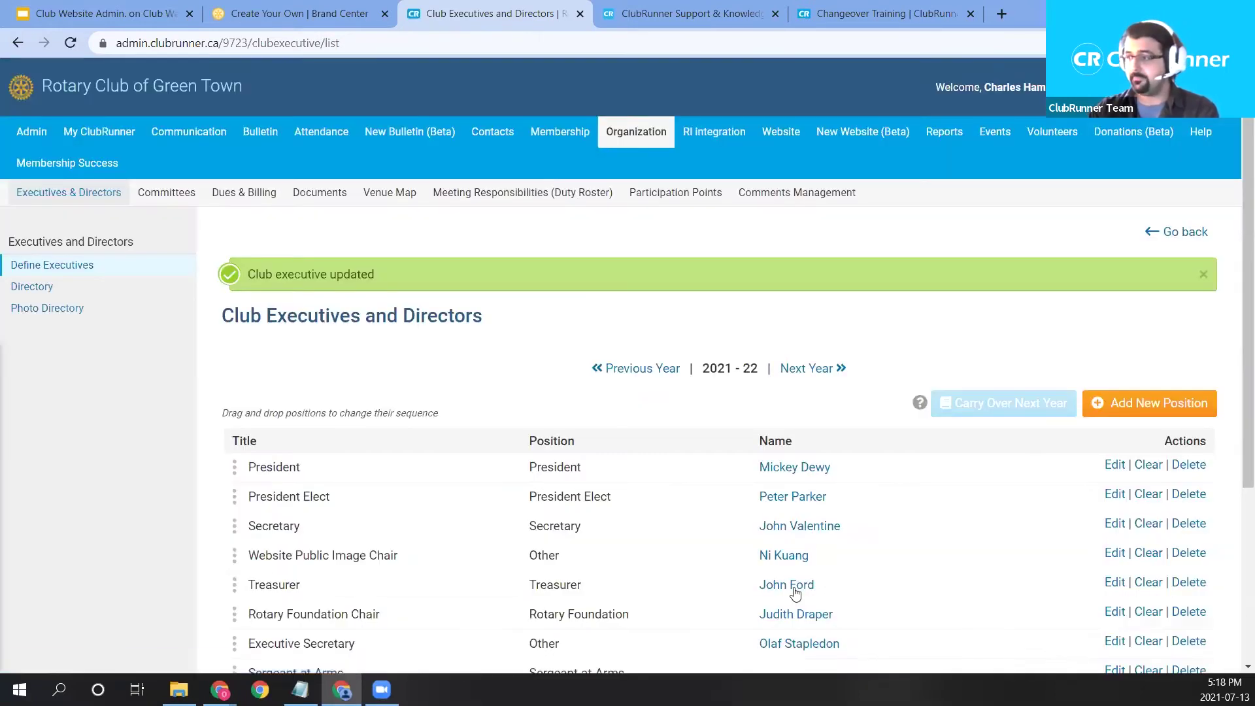
scroll(795, 594, down, 2)
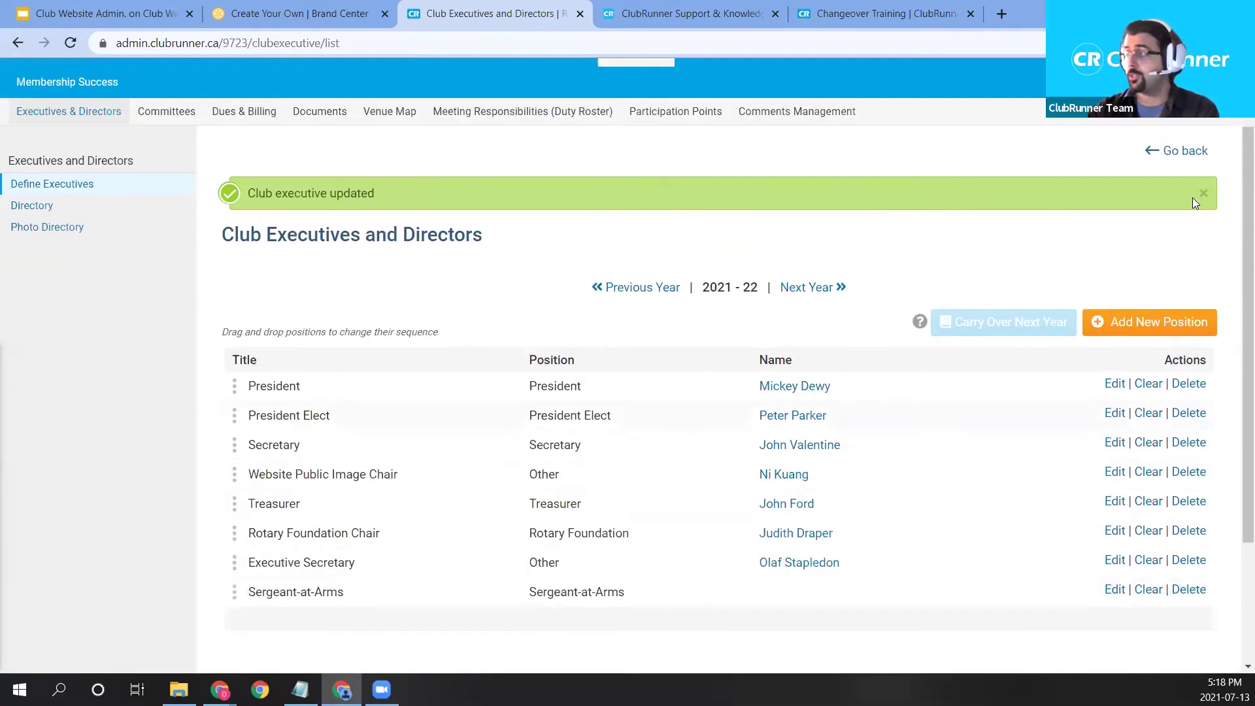
scroll(1192, 198, up, 2)
click(1175, 230)
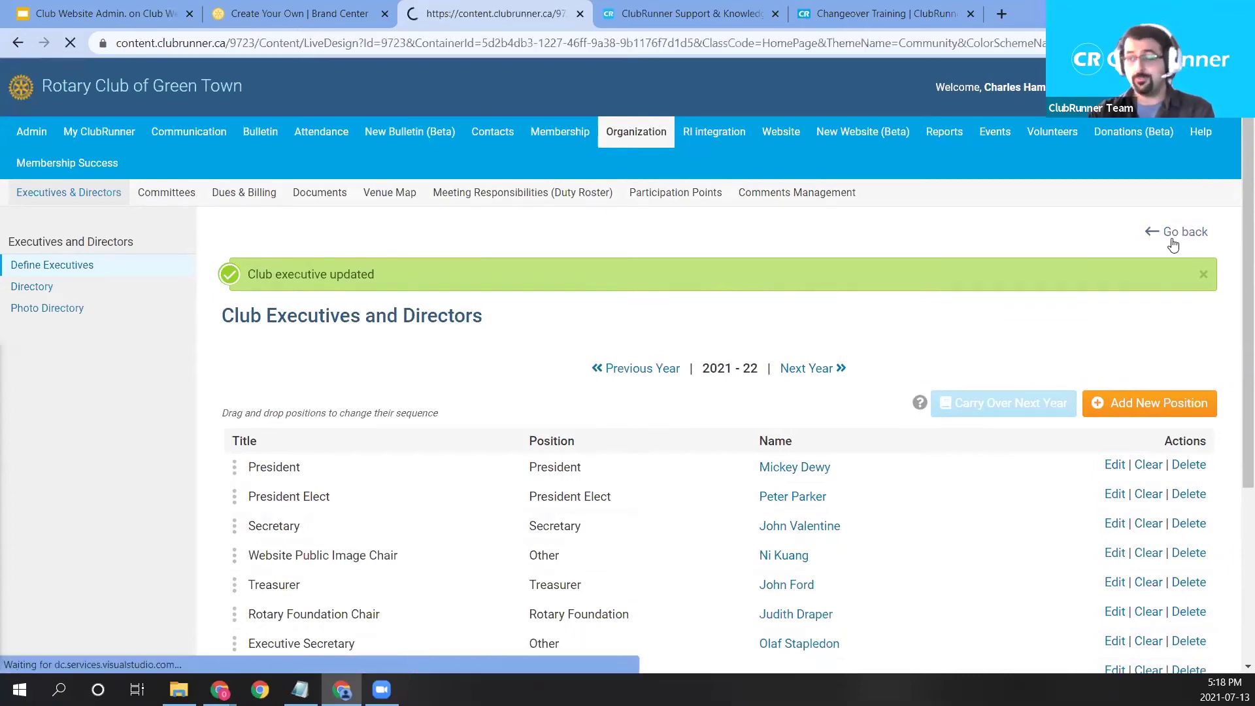
scroll(835, 390, down, 5)
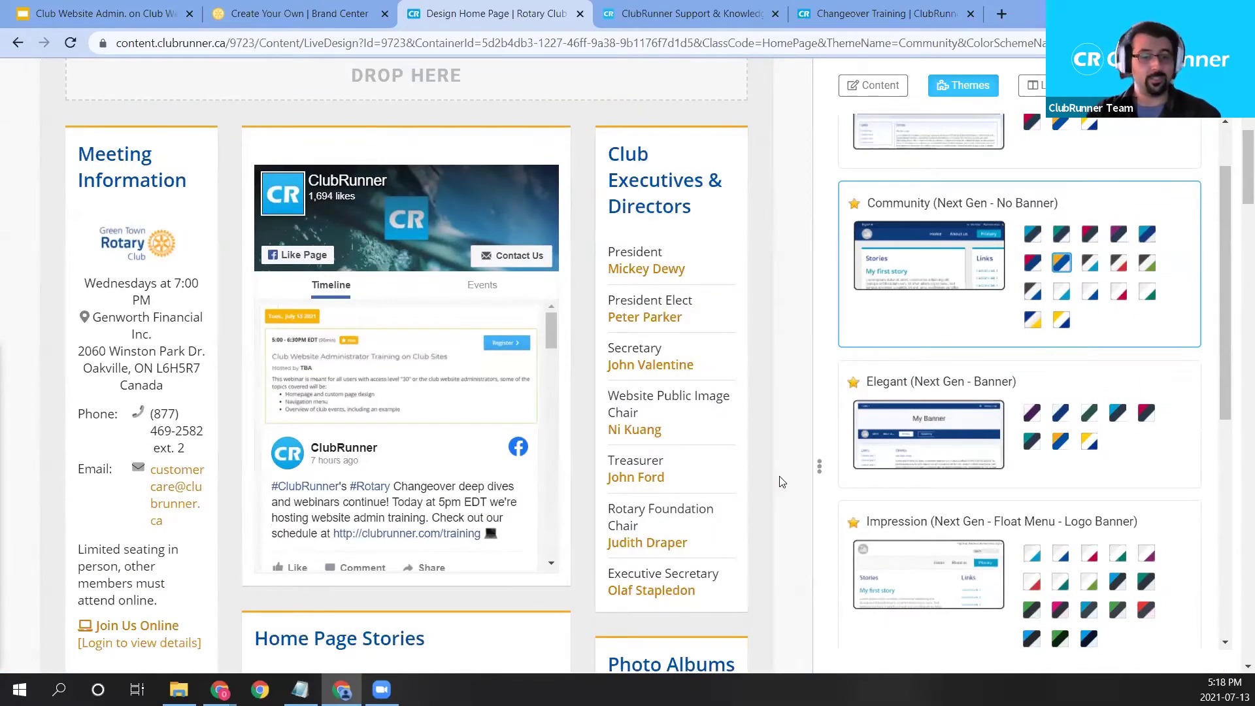
click(671, 391)
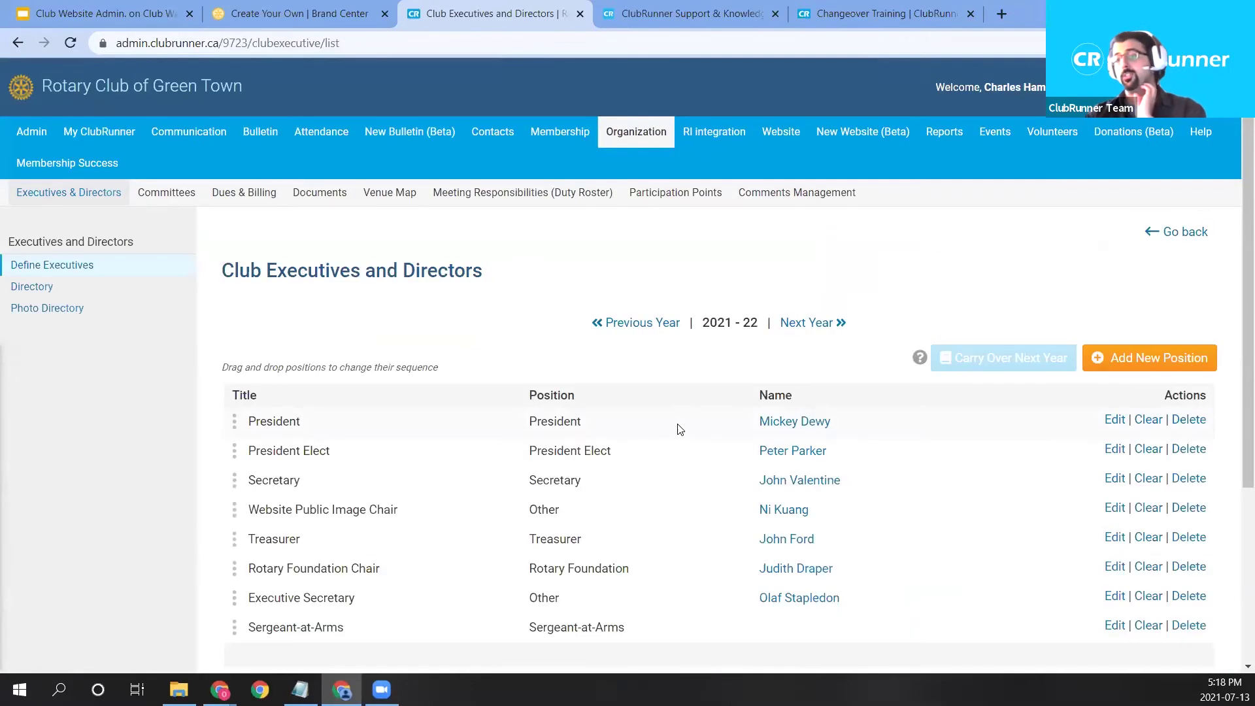
Drag the Rotary Foundation Chair row below Sergeant-at-Arms, to the end of the executives table.
scroll(261, 510, down, 2)
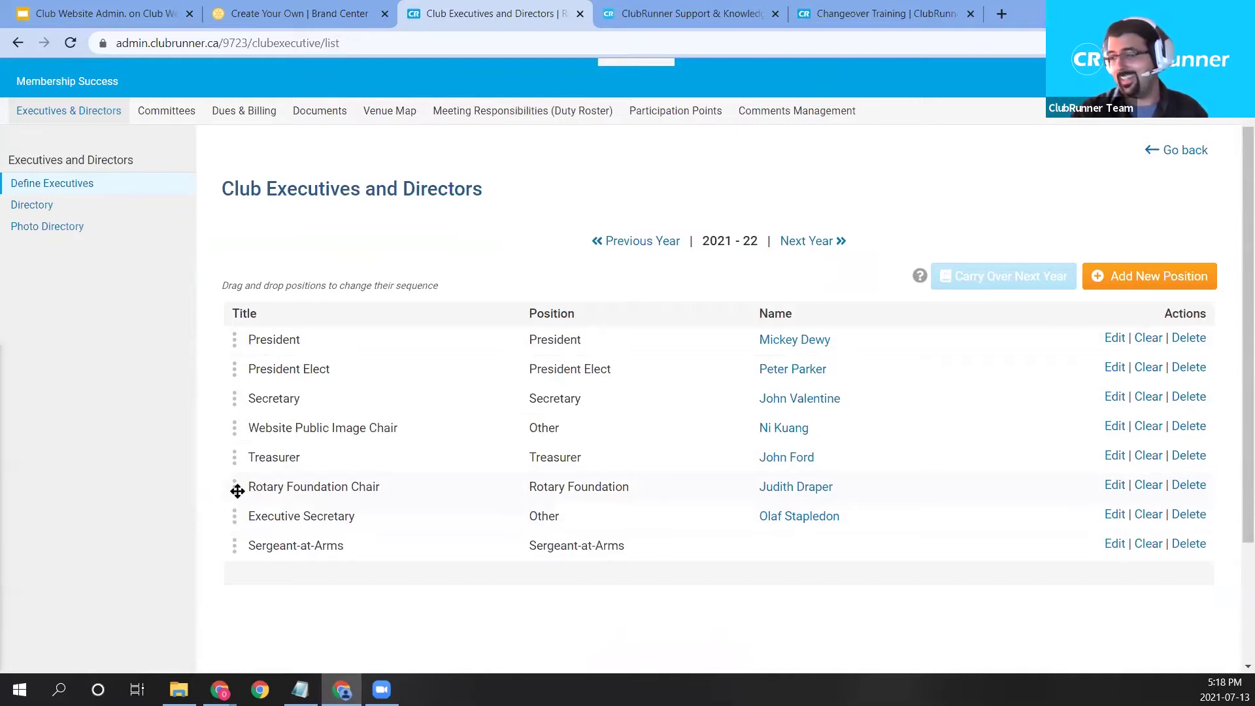
drag(237, 489, 239, 559)
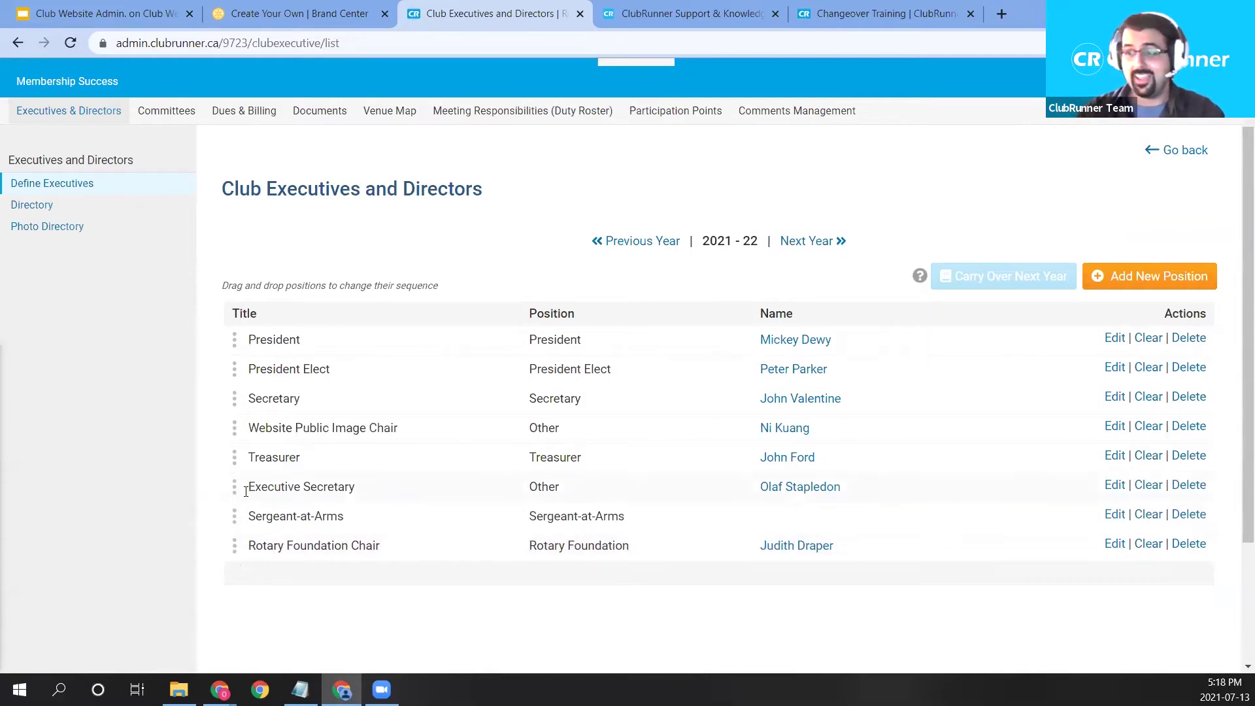
mouse_move(236, 539)
mouse_down()
mouse_move(241, 364)
mouse_move(255, 561)
mouse_move(247, 547)
mouse_up()
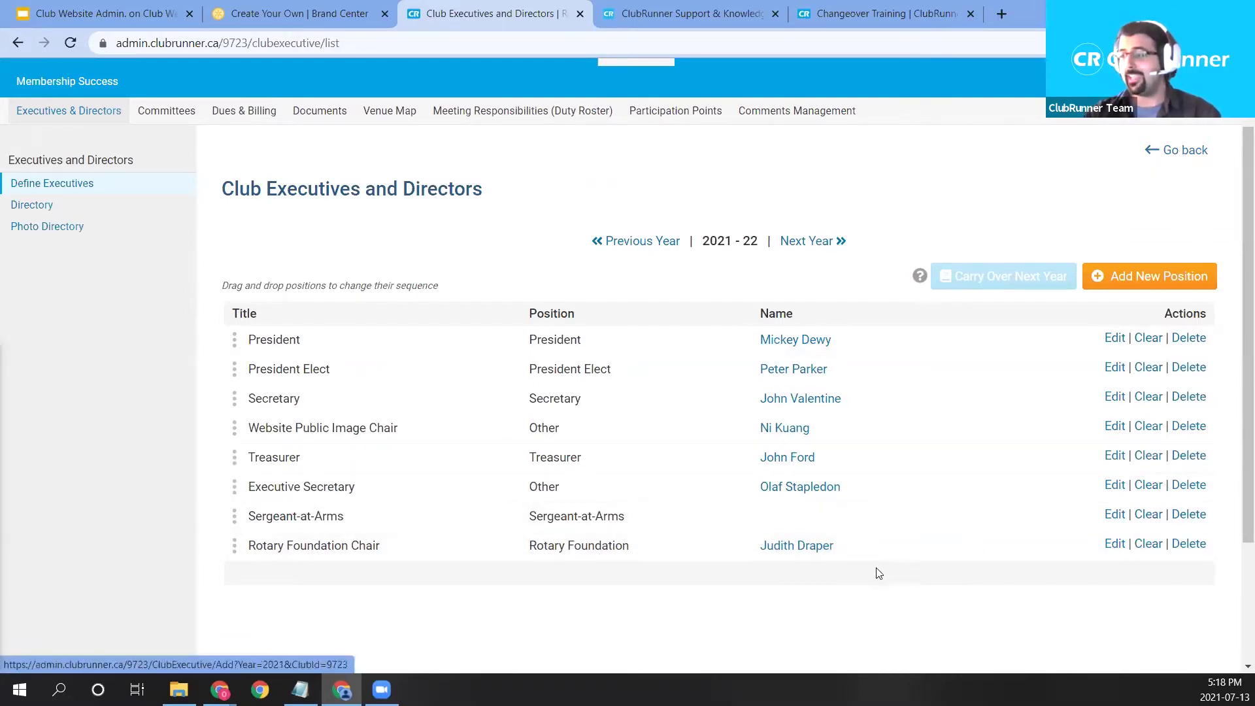
Return to the home page designer and switch the right panel from Themes to Content widgets.
click(1185, 151)
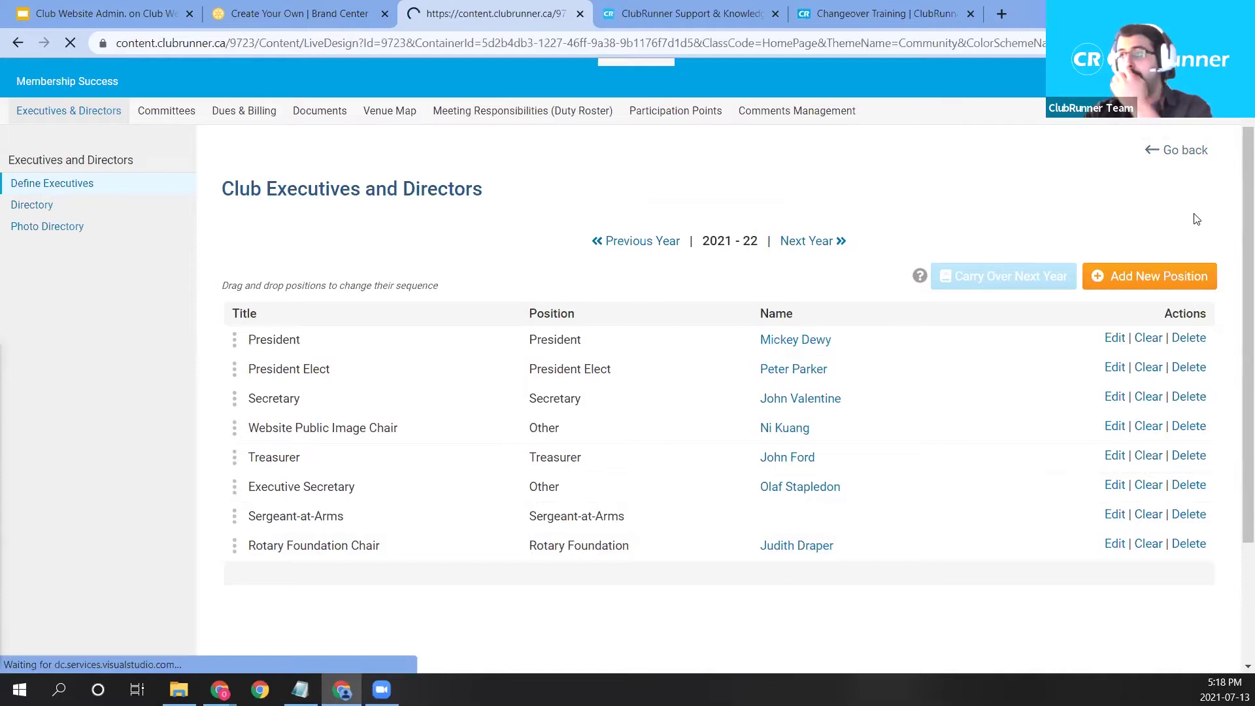
scroll(788, 391, down, 1)
scroll(788, 391, down, 7)
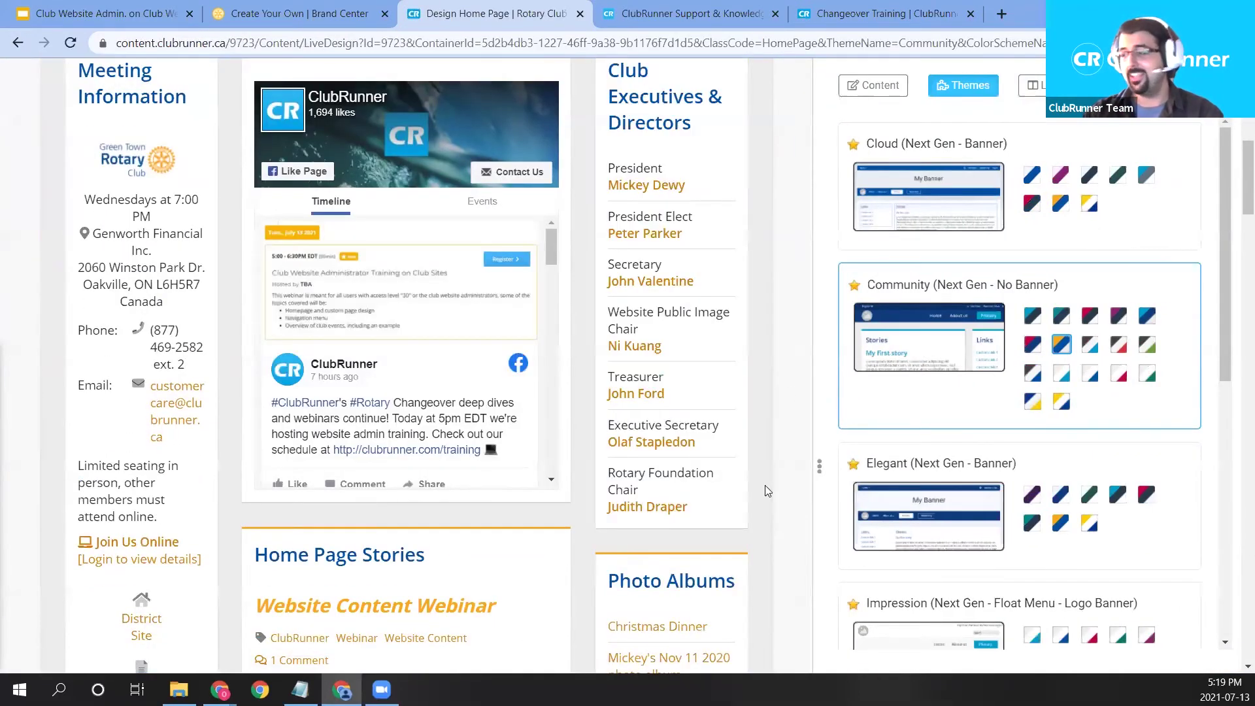
click(880, 89)
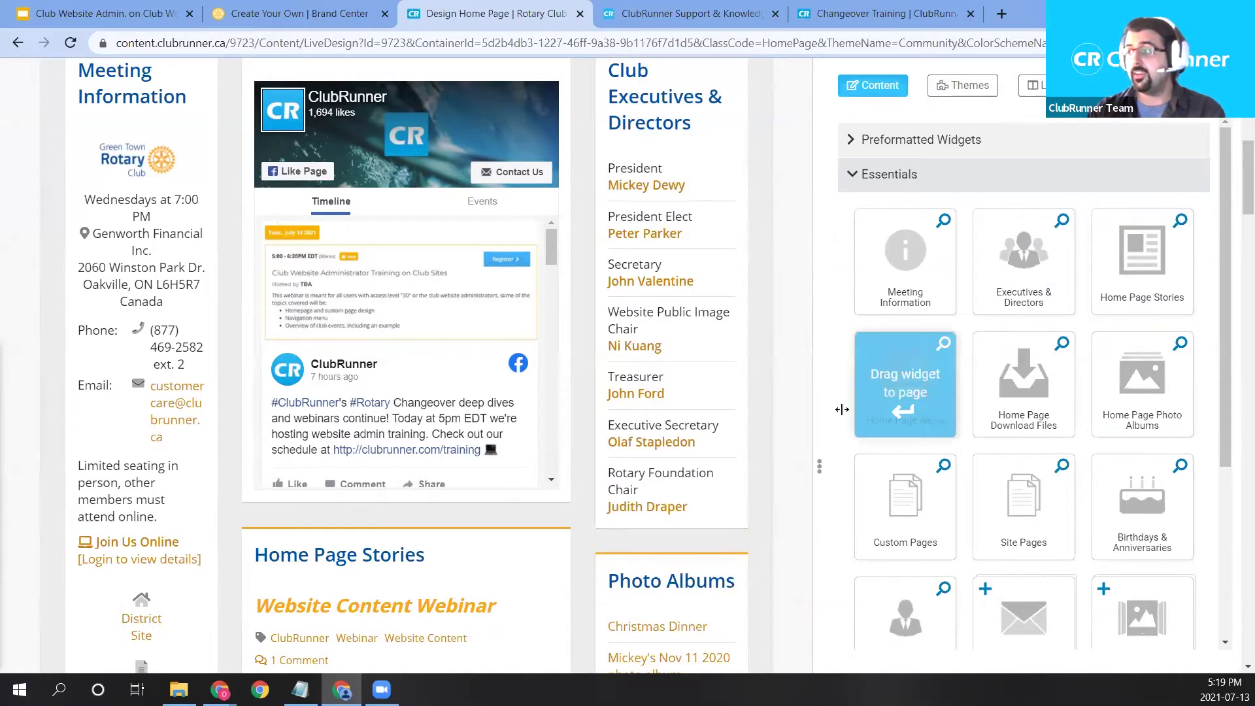
Drag the Home Page Stories widget to the DROP HERE zone above the Facebook feed in Main.
scroll(530, 442, up, 3)
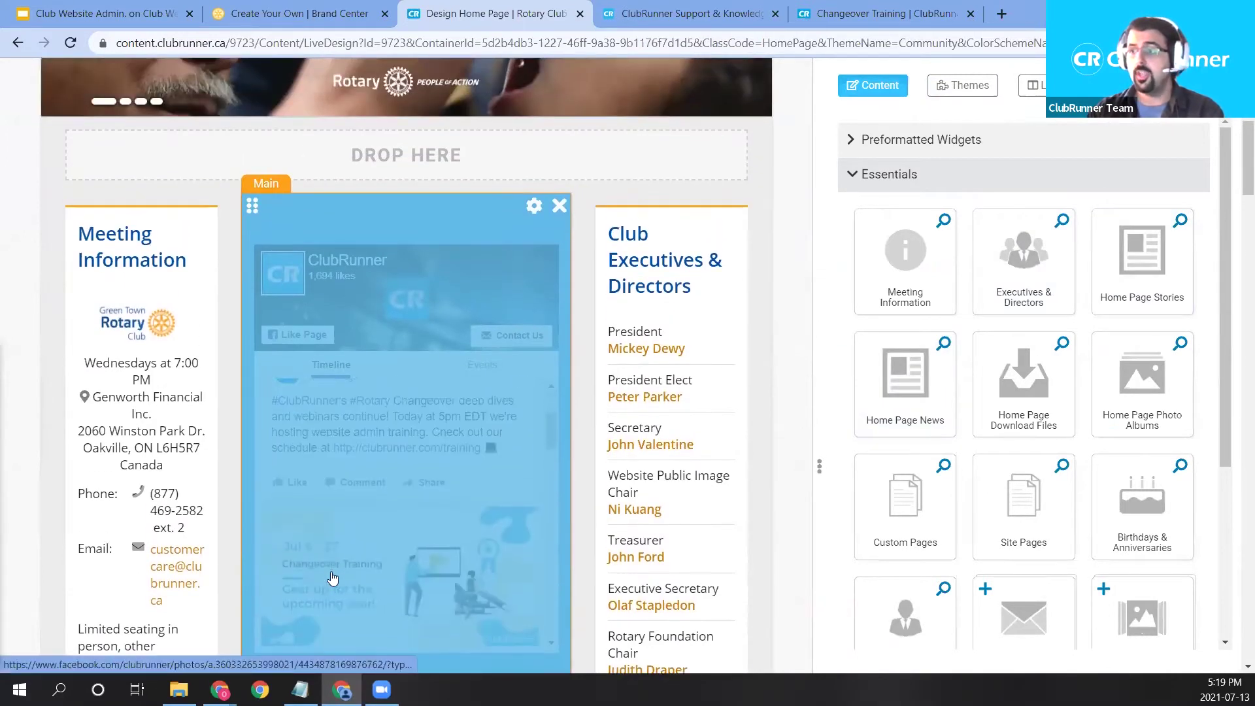
scroll(748, 465, down, 5)
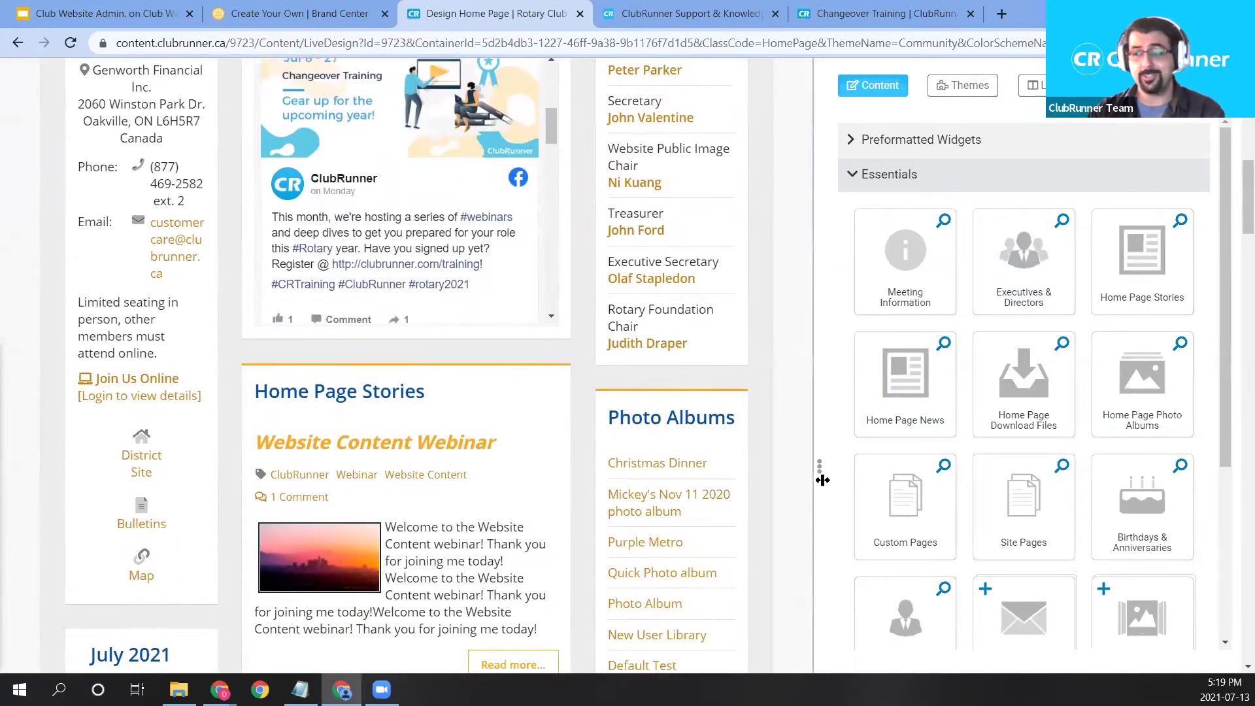
scroll(823, 479, down, 1)
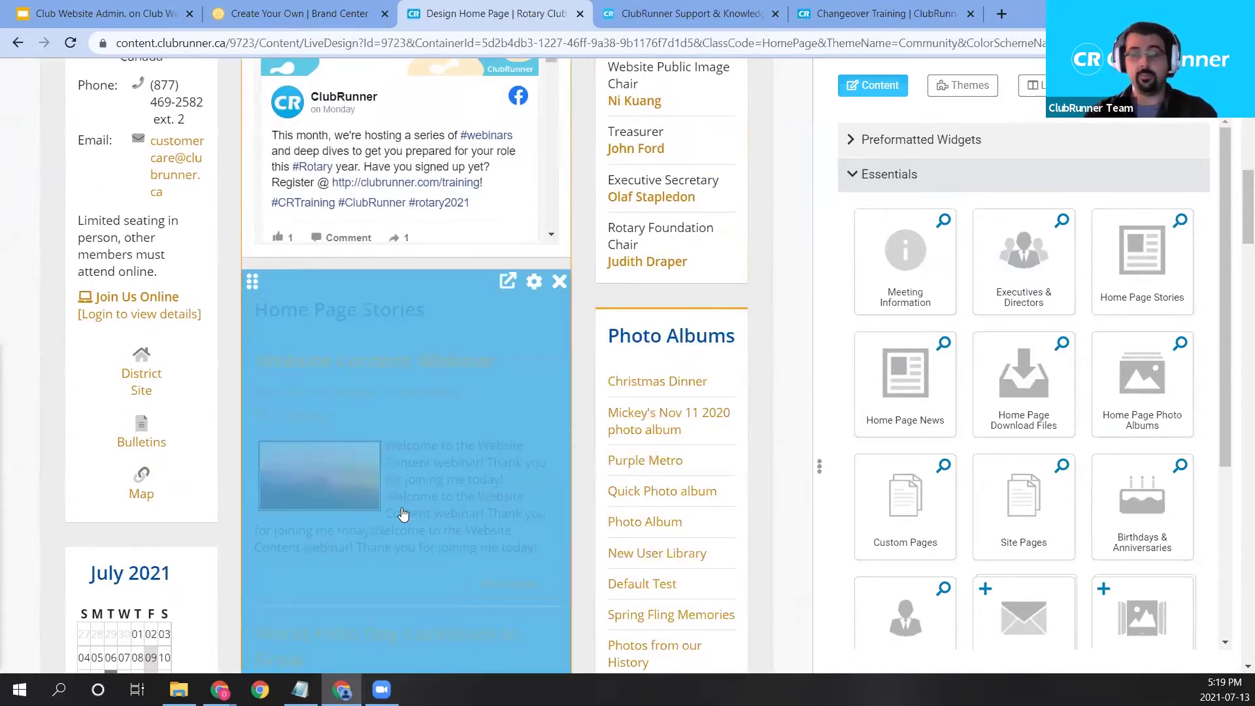
scroll(347, 484, up, 1)
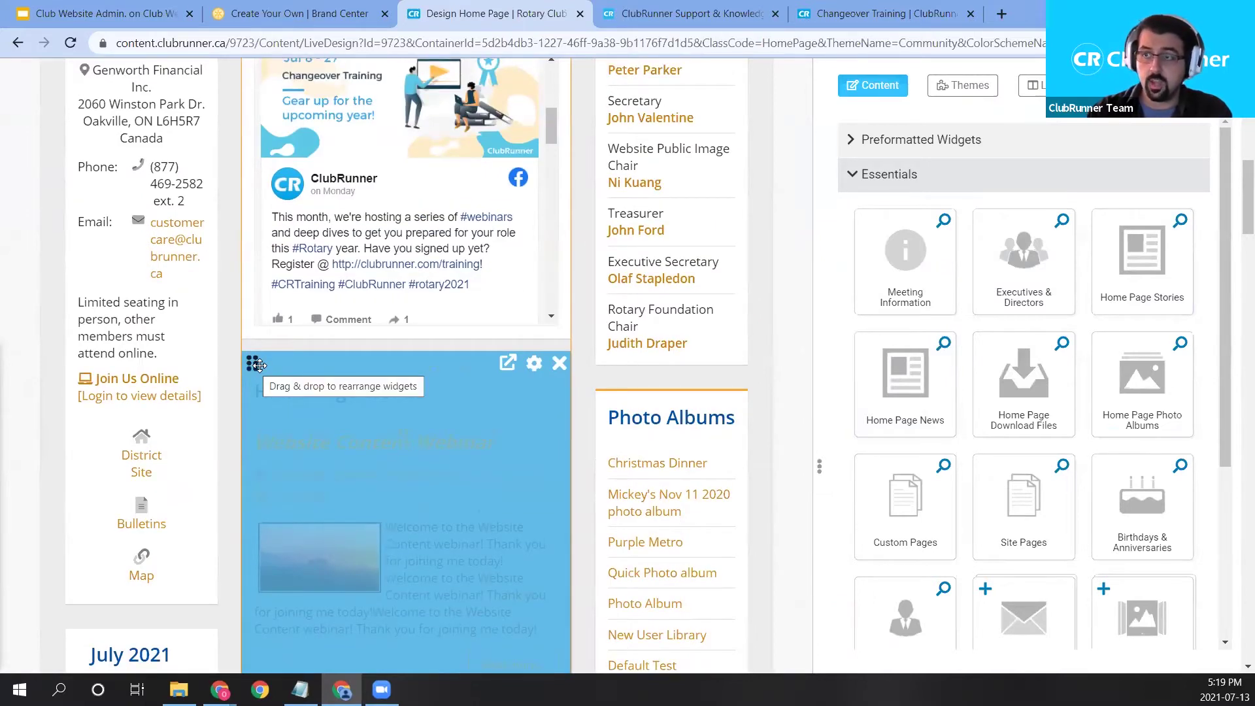
drag(255, 364, 285, 260)
scroll(362, 379, up, 2)
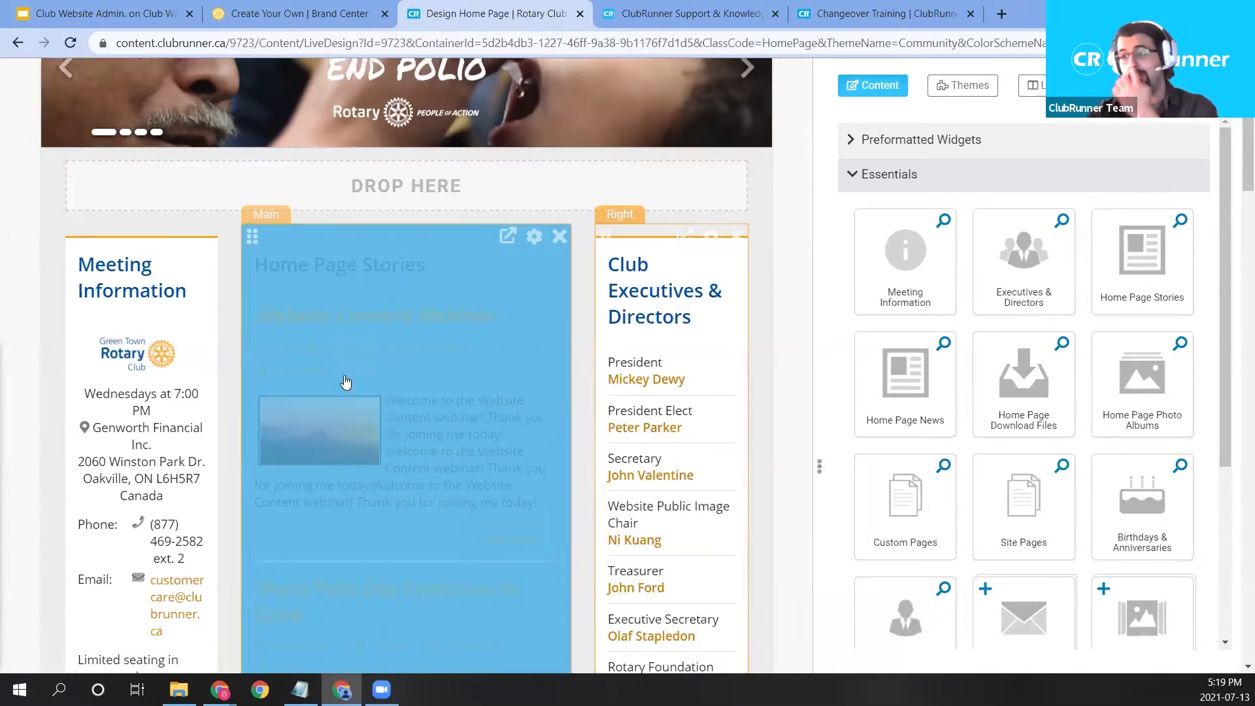
scroll(523, 451, down, 4)
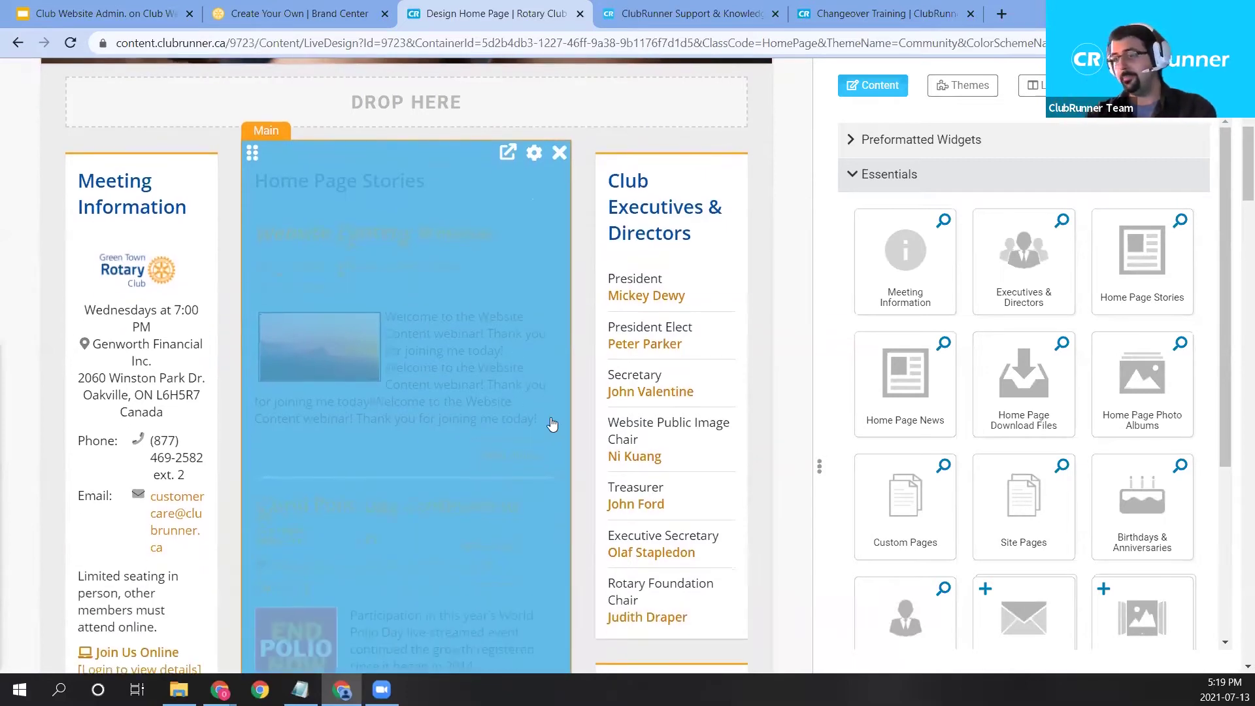
scroll(484, 478, up, 3)
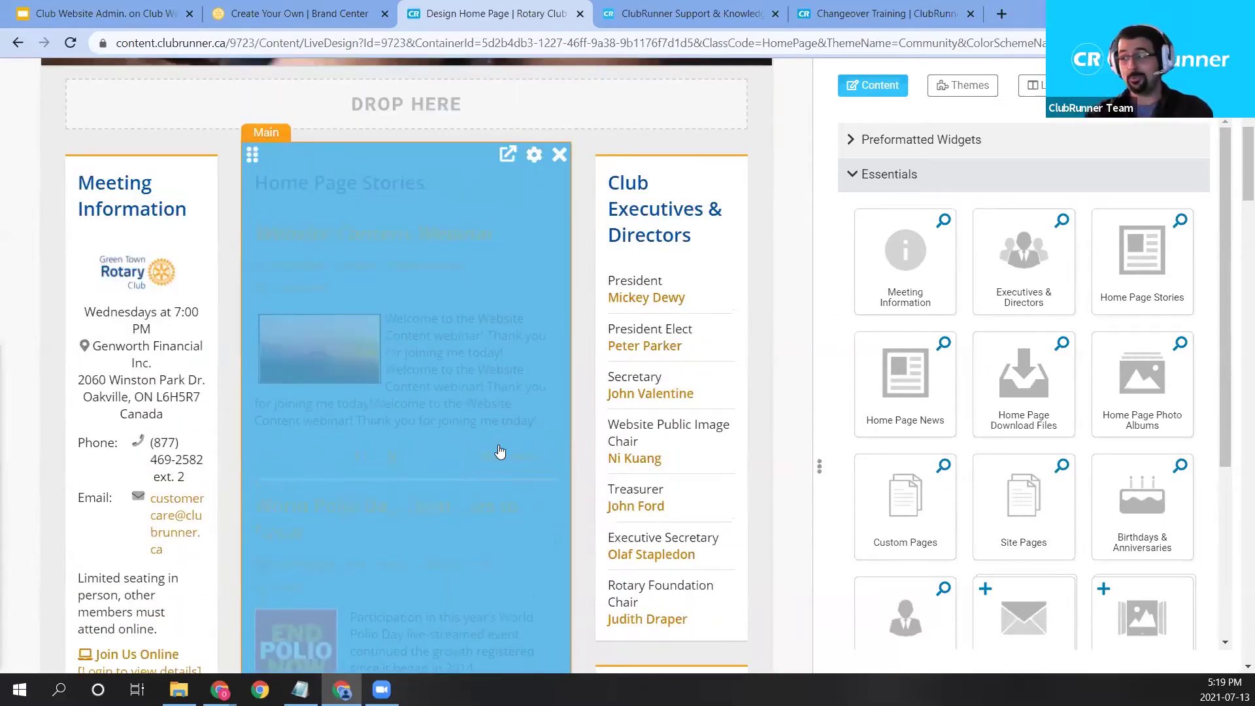
Open the Home Page Stories widget's story list and browse the full Story Library.
click(509, 155)
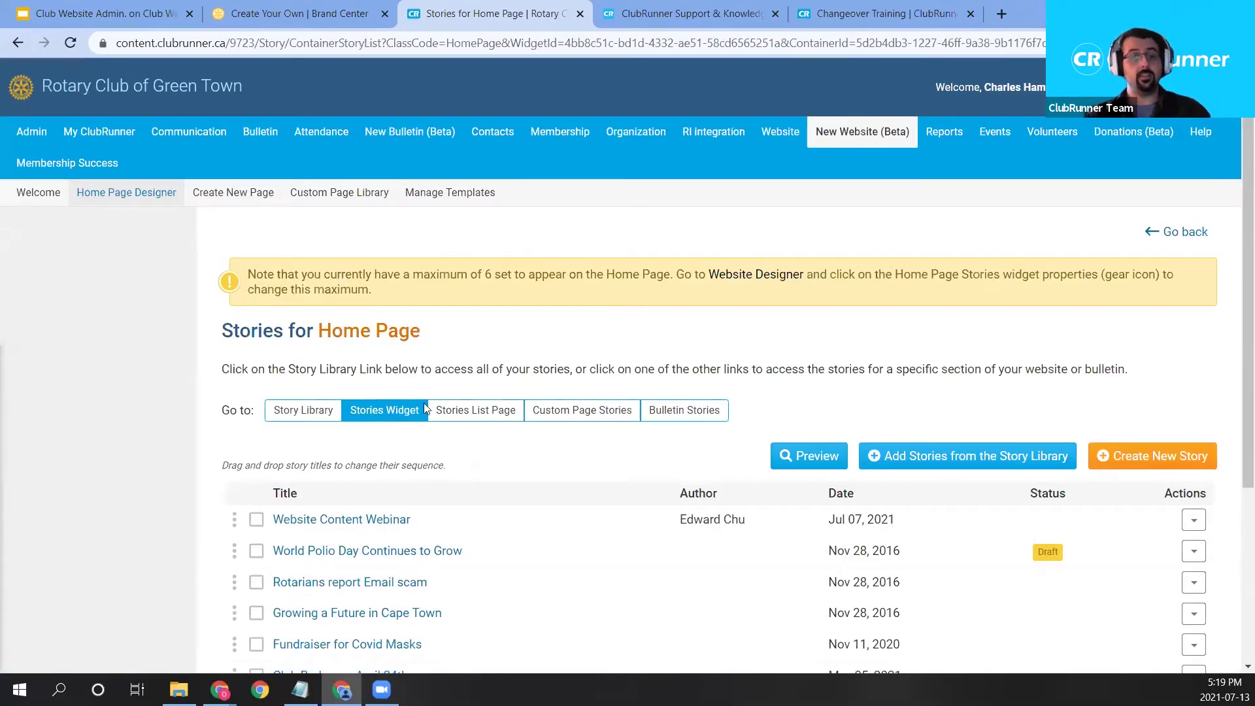
scroll(457, 413, down, 2)
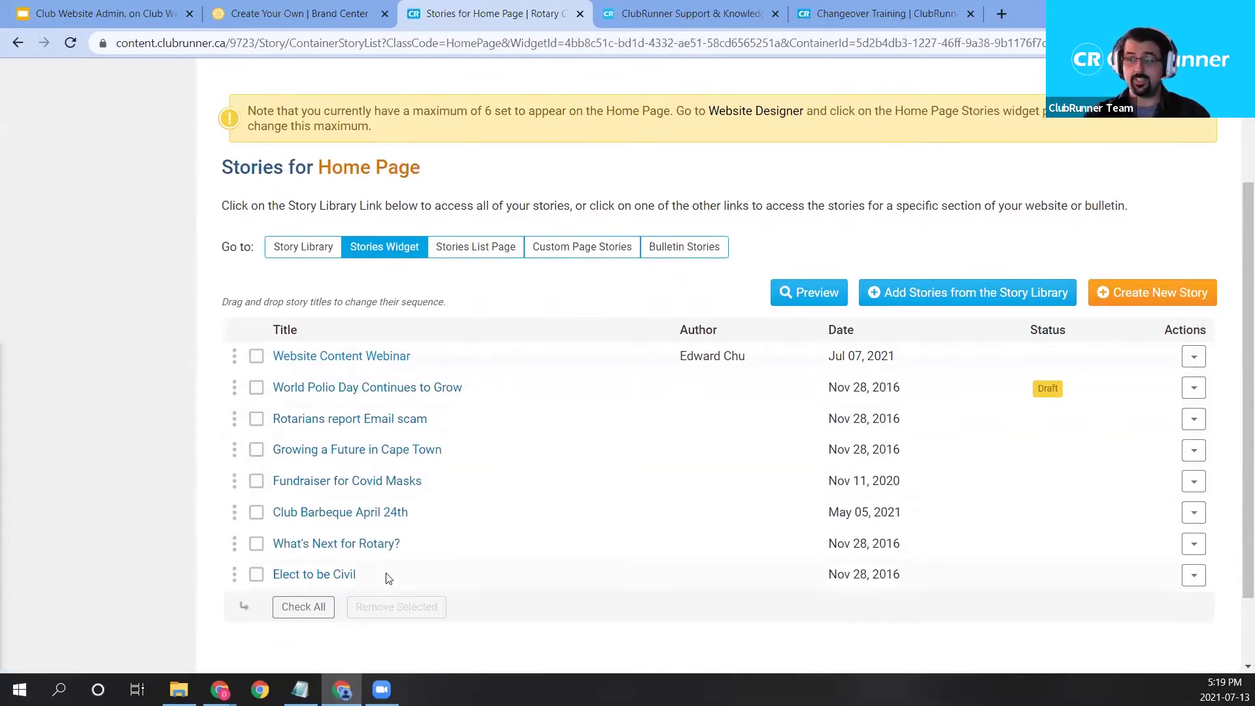
scroll(393, 575, up, 1)
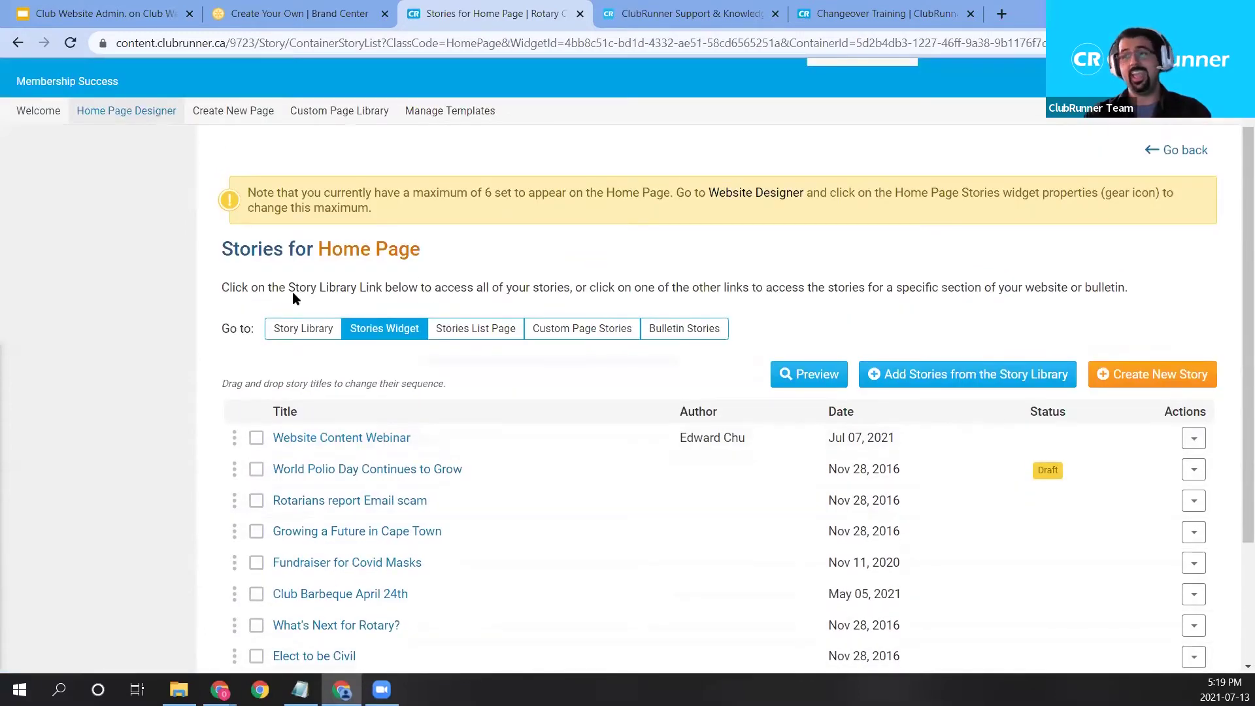
click(301, 339)
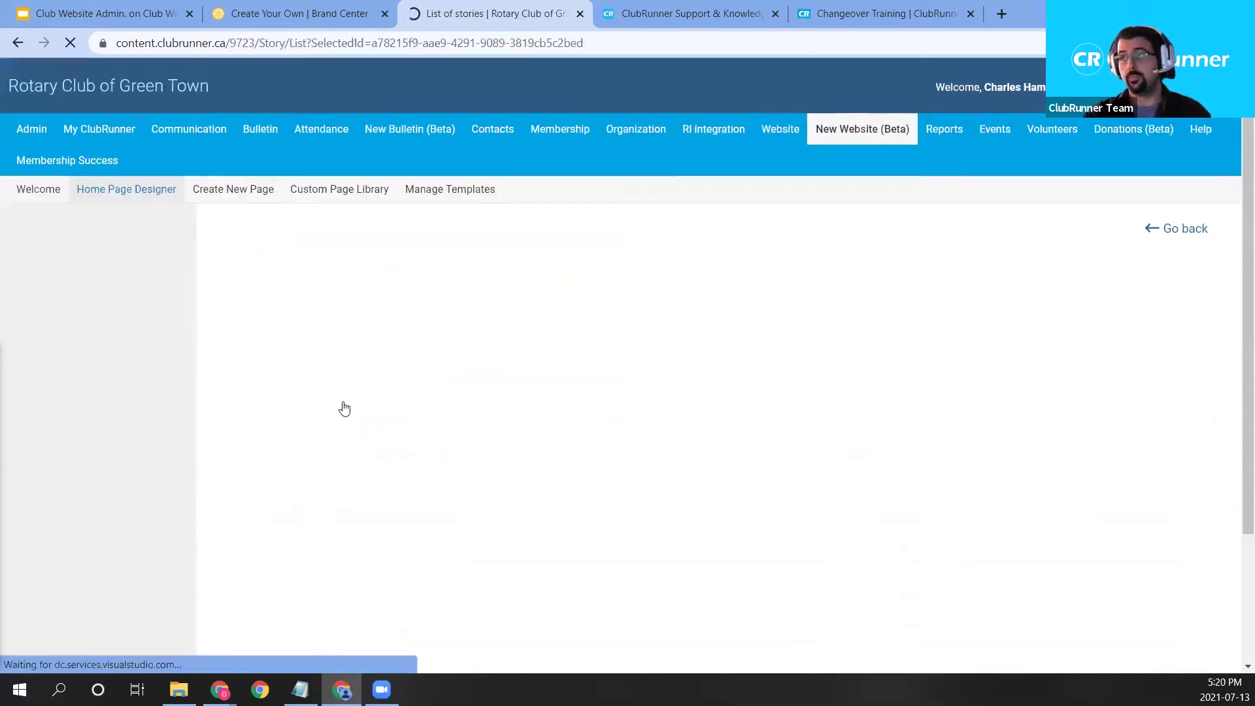
scroll(369, 399, down, 3)
scroll(376, 424, down, 3)
scroll(383, 440, up, 3)
scroll(386, 445, up, 2)
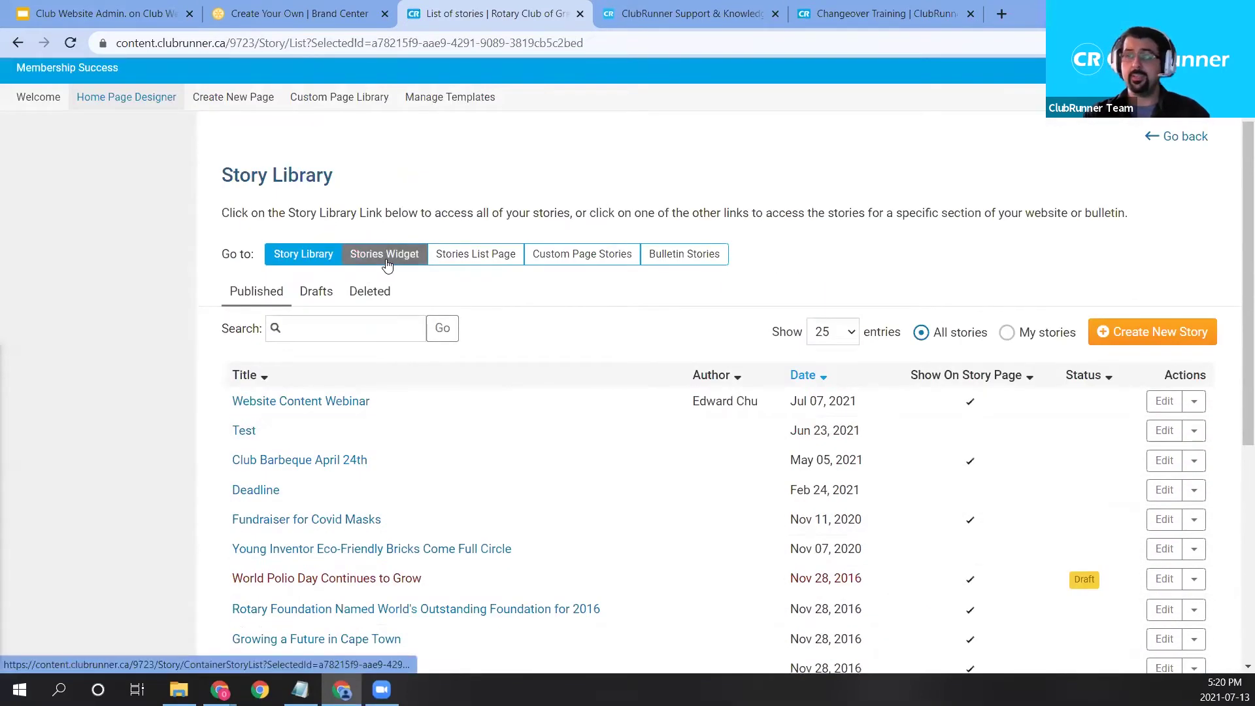
scroll(387, 263, up, 2)
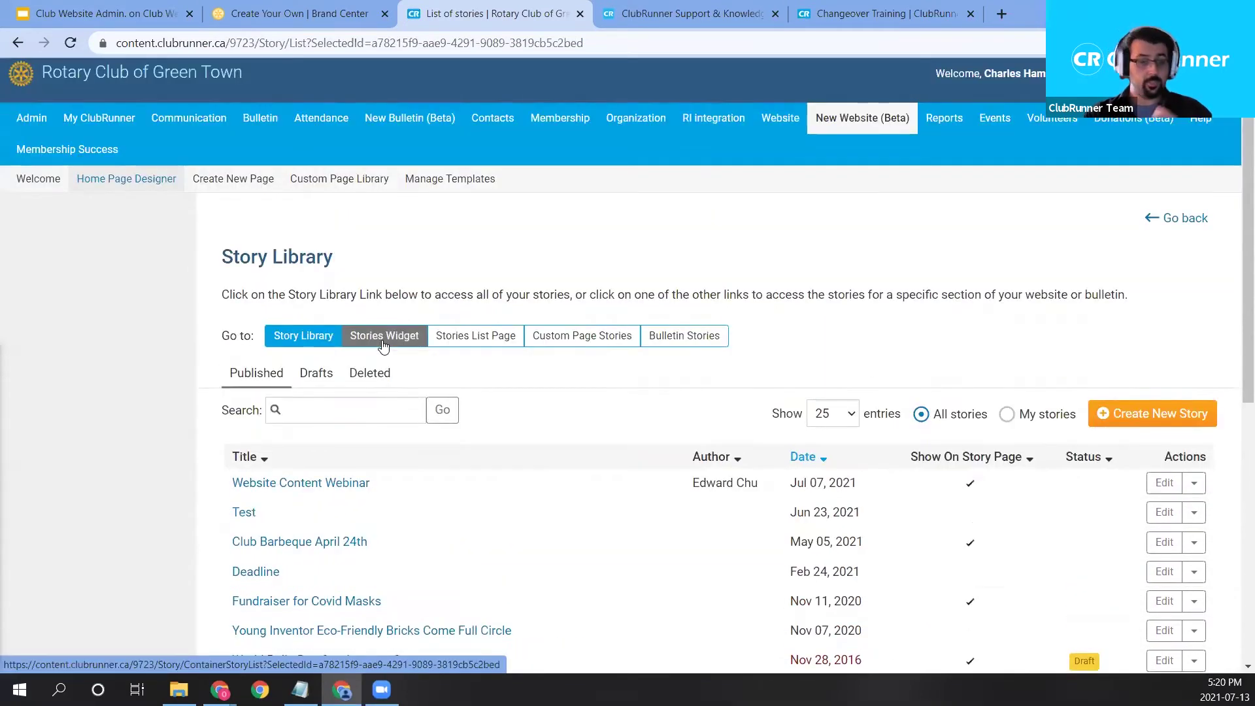
Return to the Stories for Home Page list and highlight its maximum-of-6-stories notice.
click(384, 344)
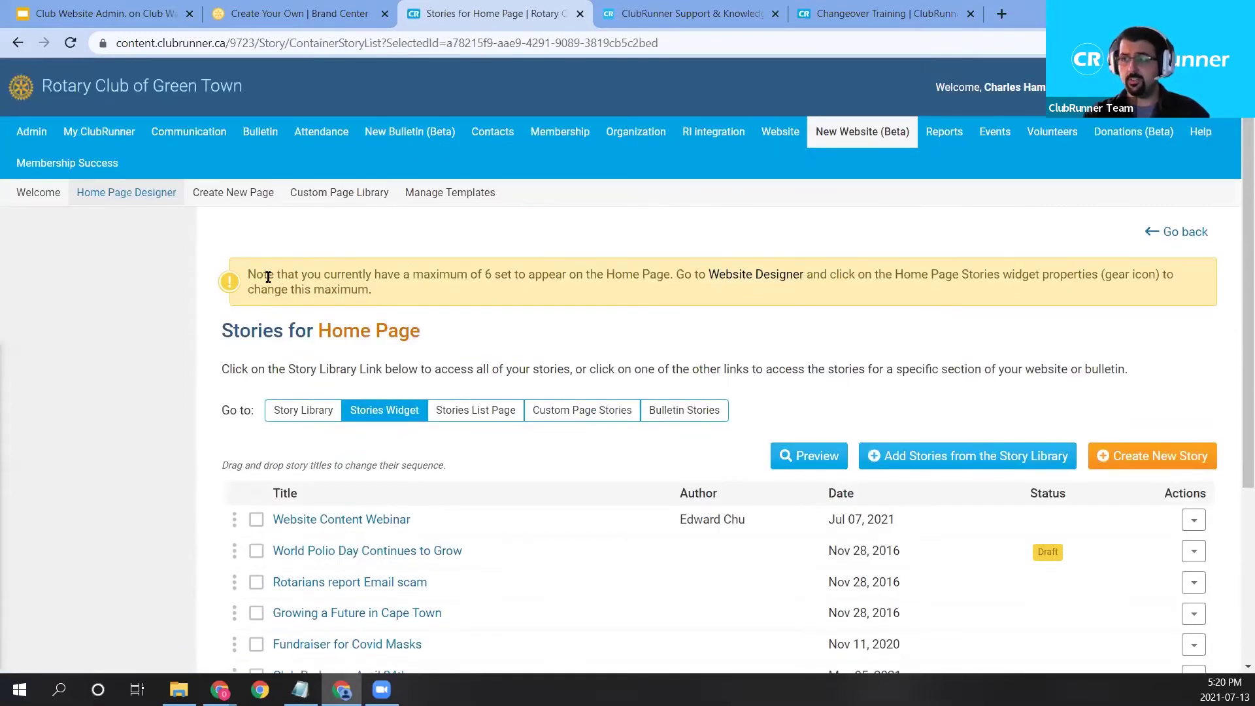
drag(249, 277, 377, 293)
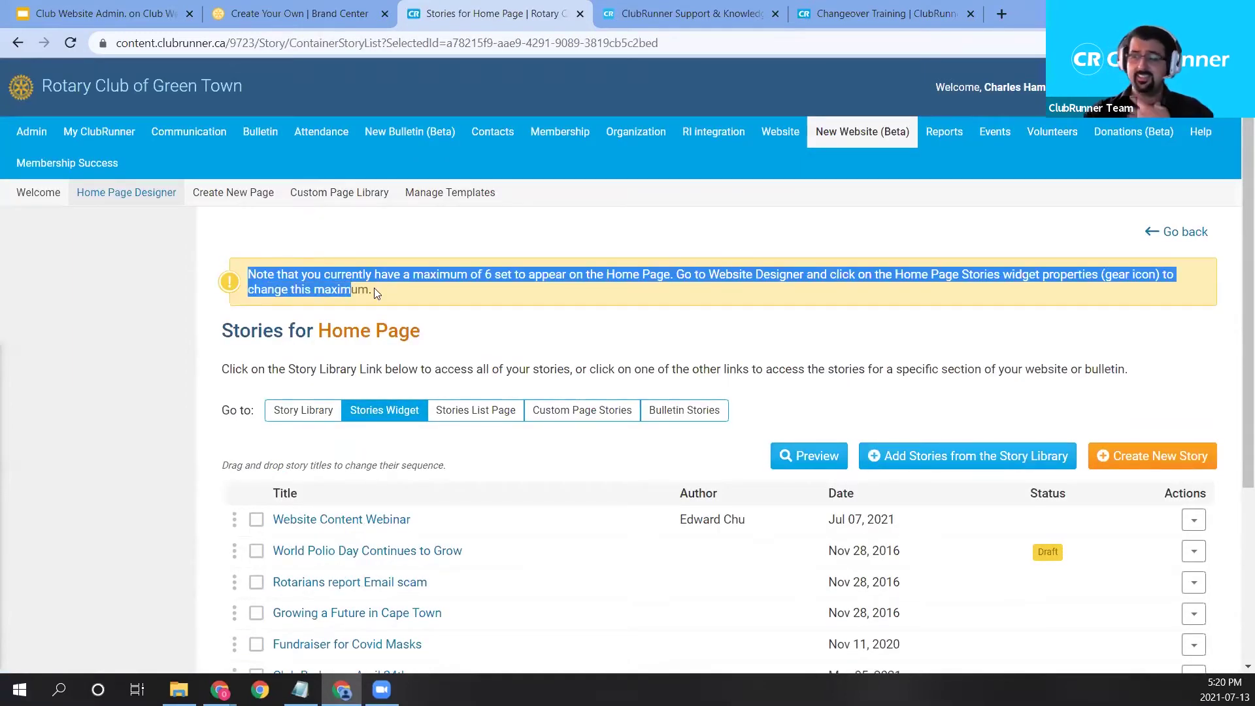
click(374, 287)
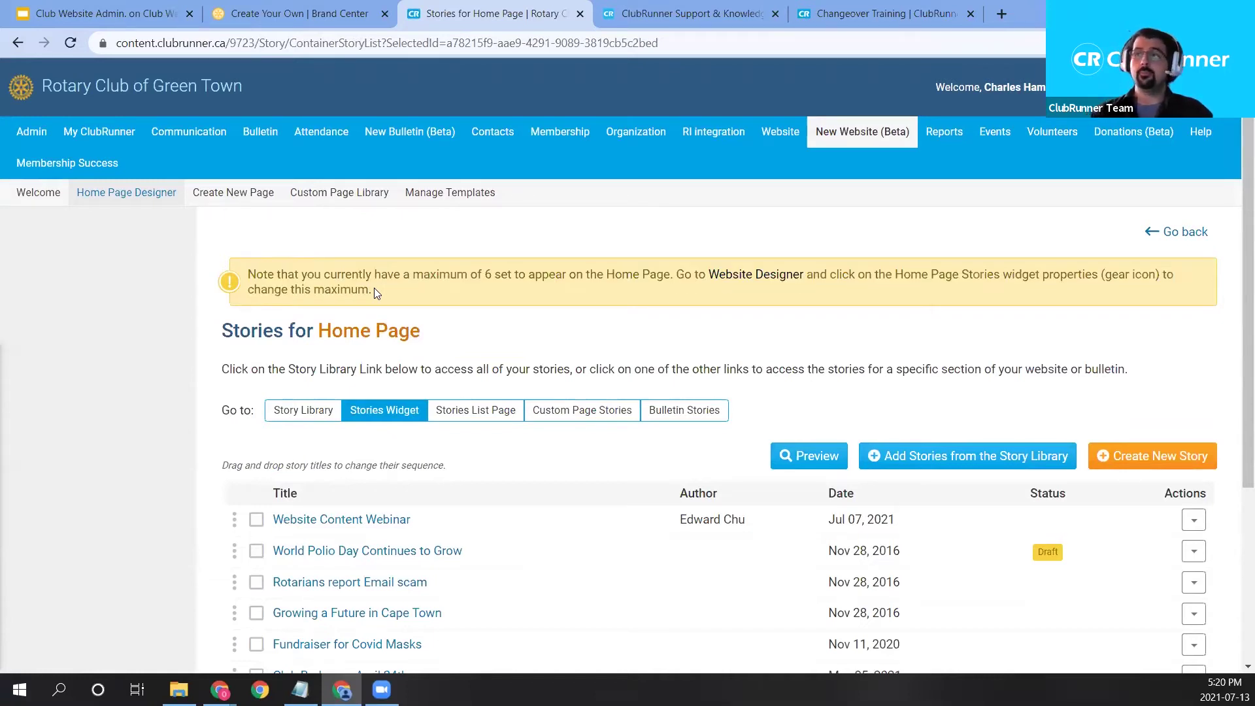
drag(505, 285, 383, 271)
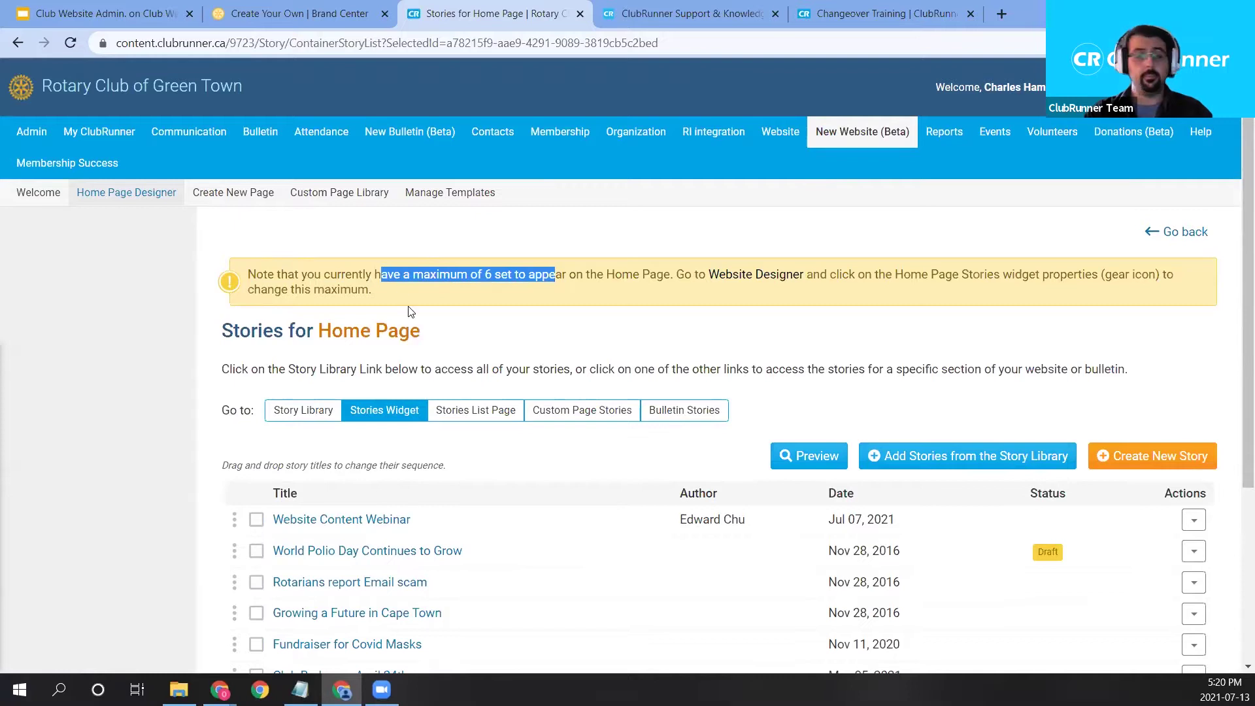
click(551, 320)
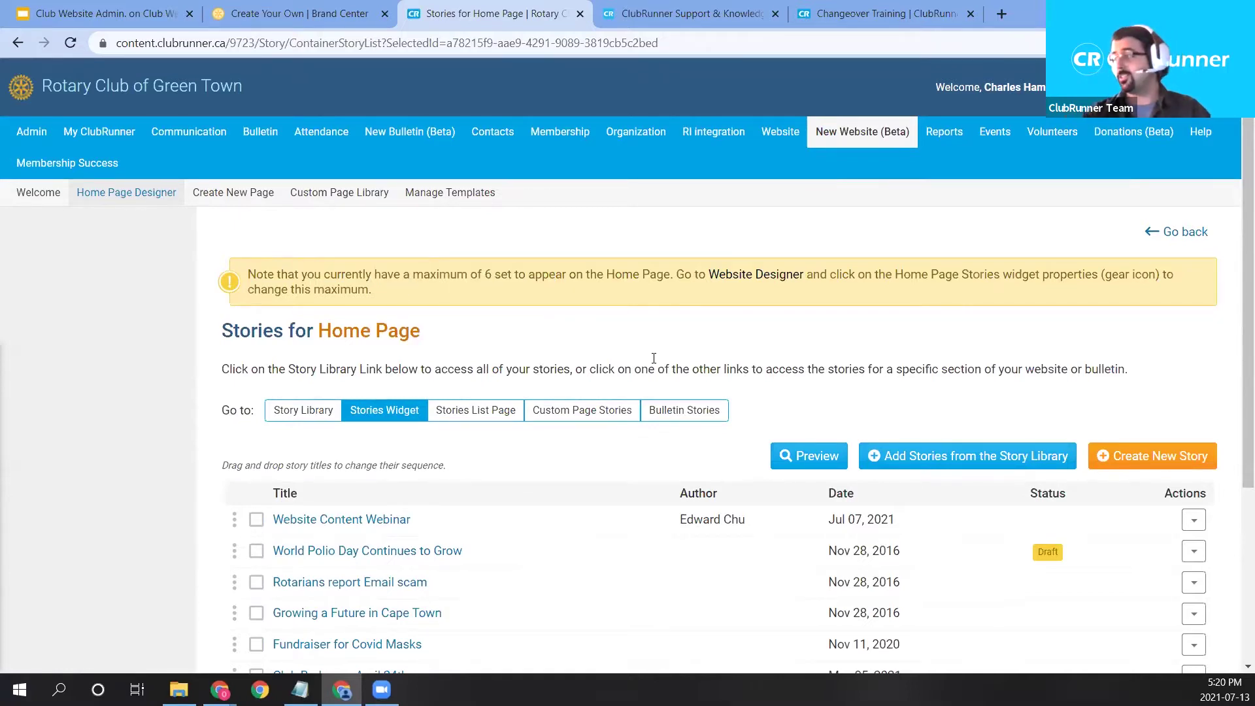
scroll(652, 361, down, 3)
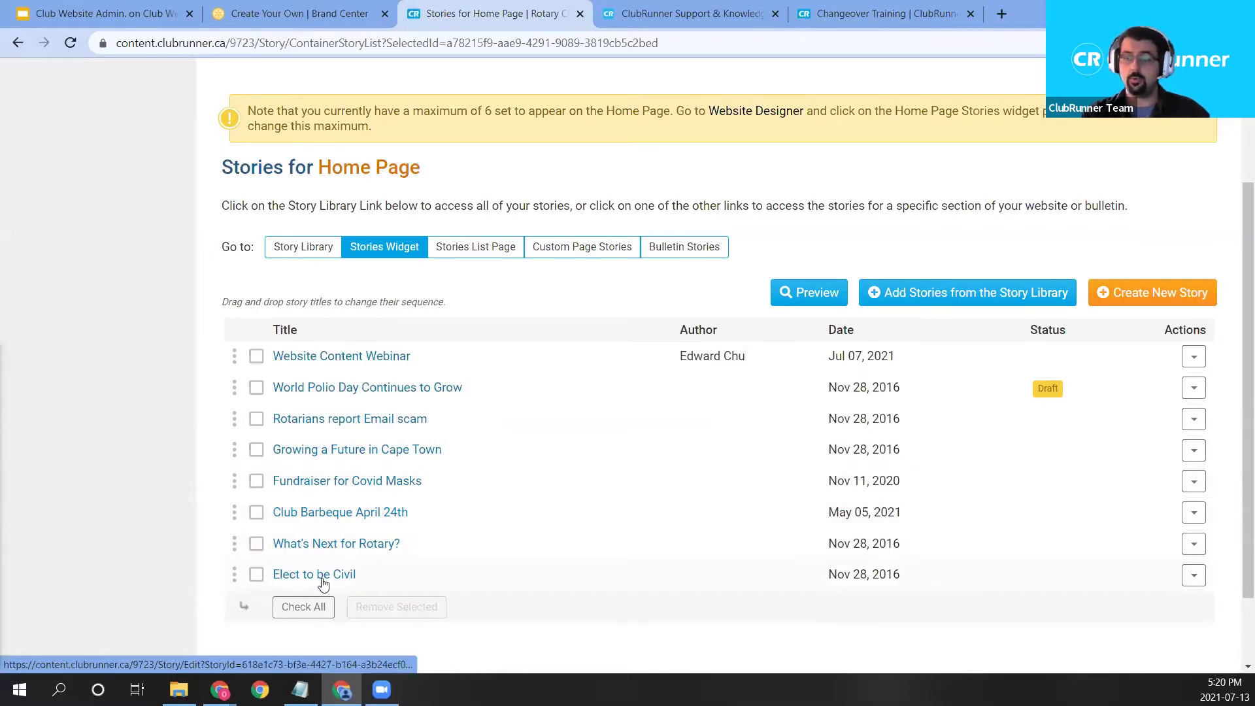
scroll(1049, 379, up, 2)
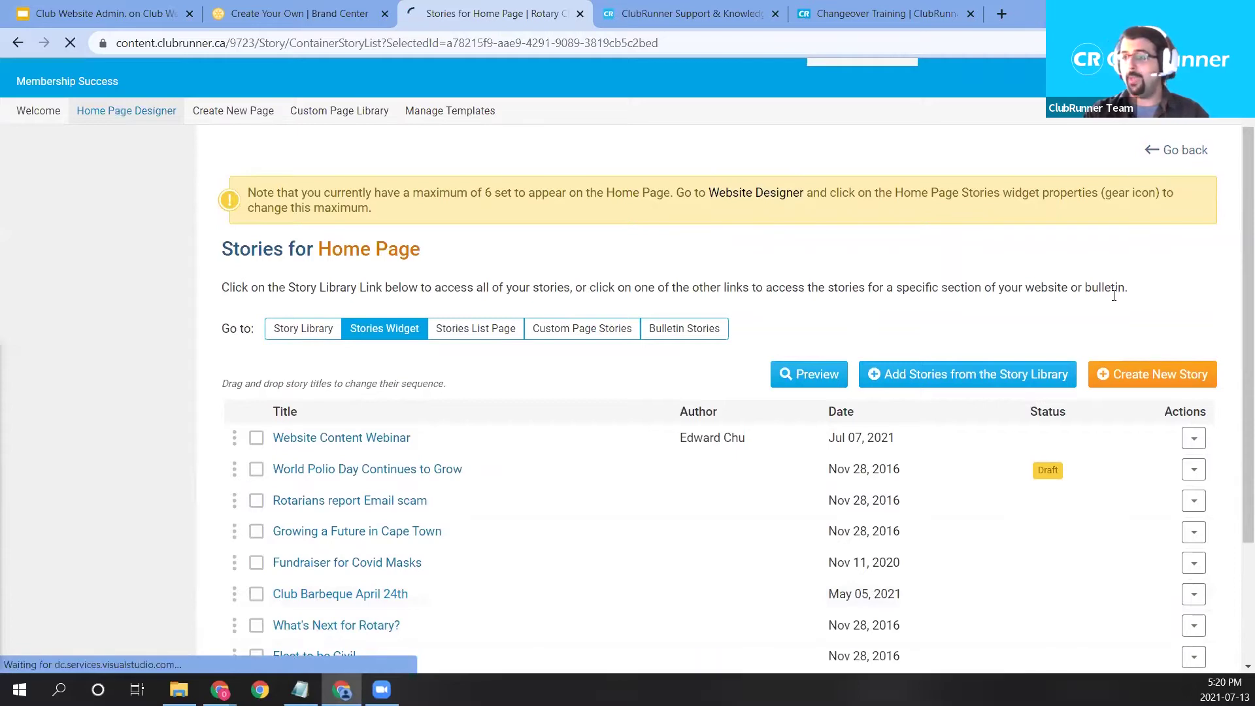
Go back to the Design Home Page editor and scroll through its layout, including the Home Page Stories widget.
click(1170, 156)
scroll(737, 490, down, 10)
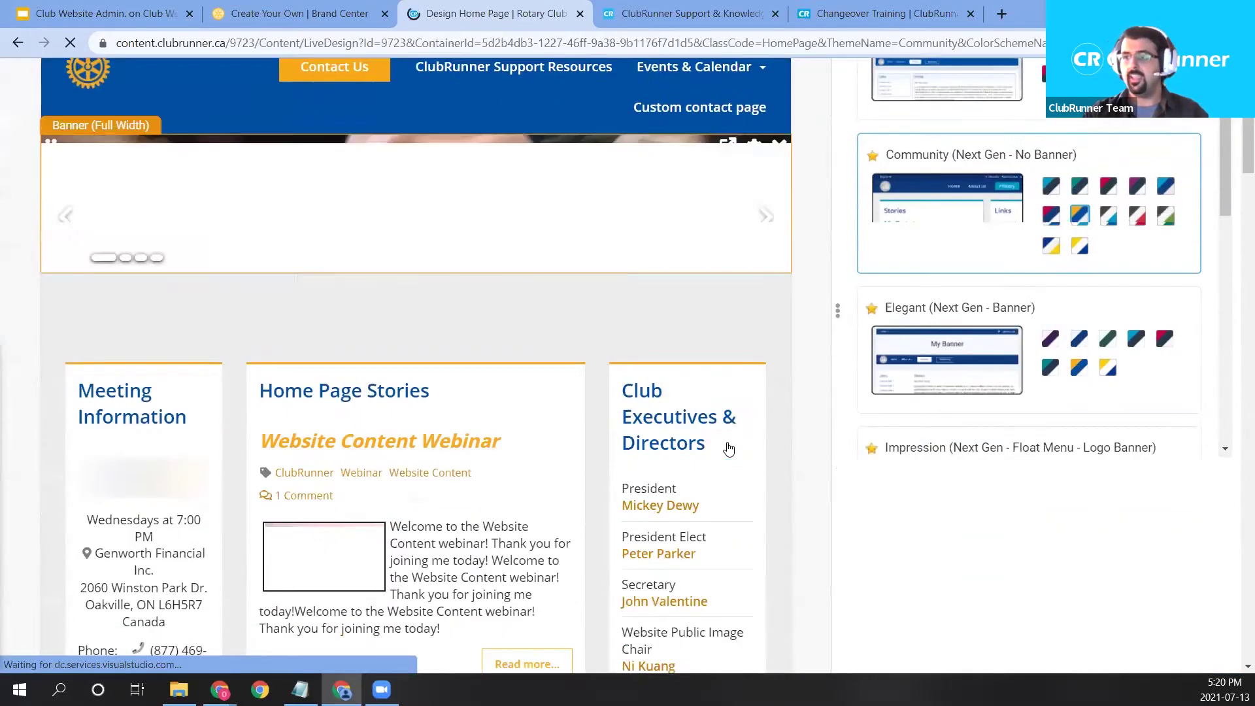
scroll(516, 286, up, 1)
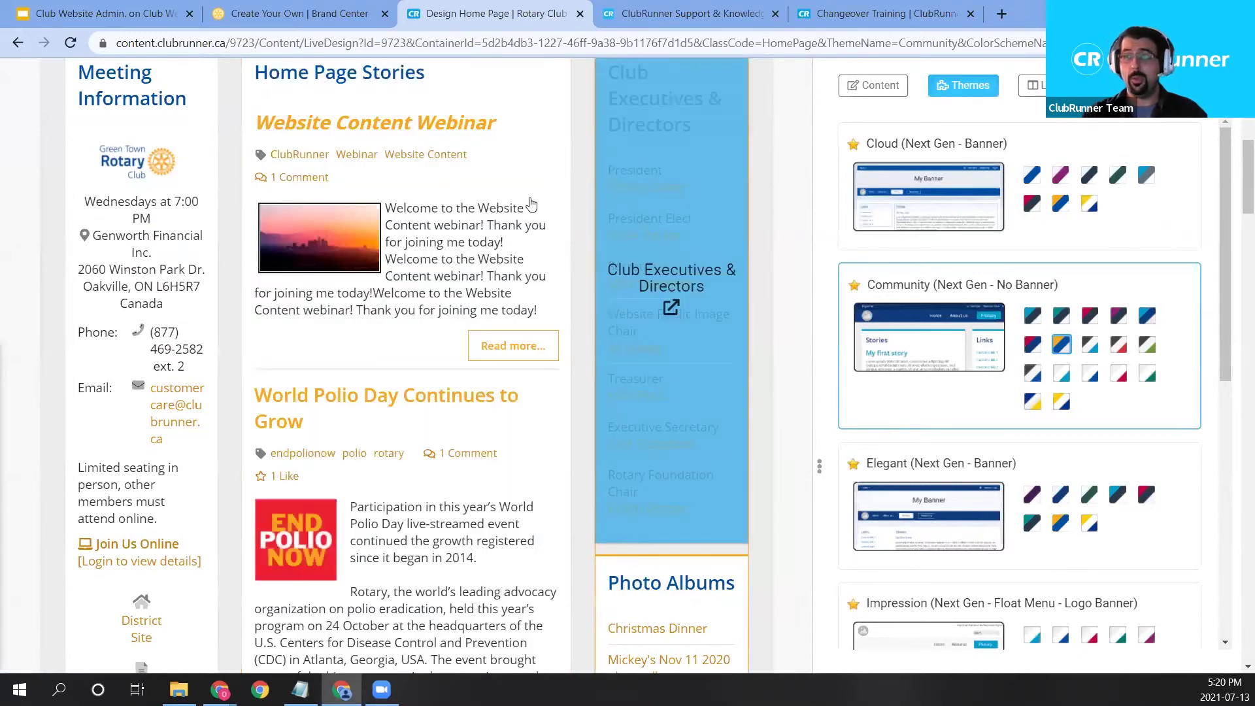
scroll(540, 359, down, 2)
scroll(622, 418, down, 6)
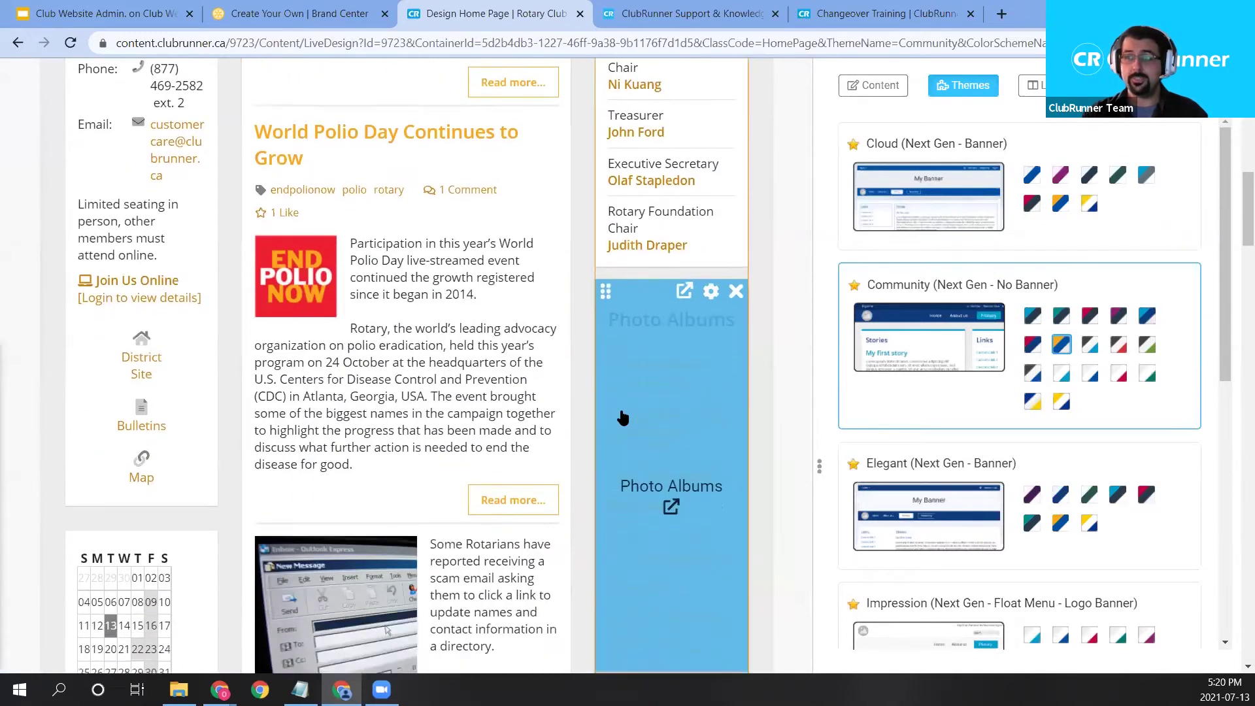
scroll(624, 414, down, 6)
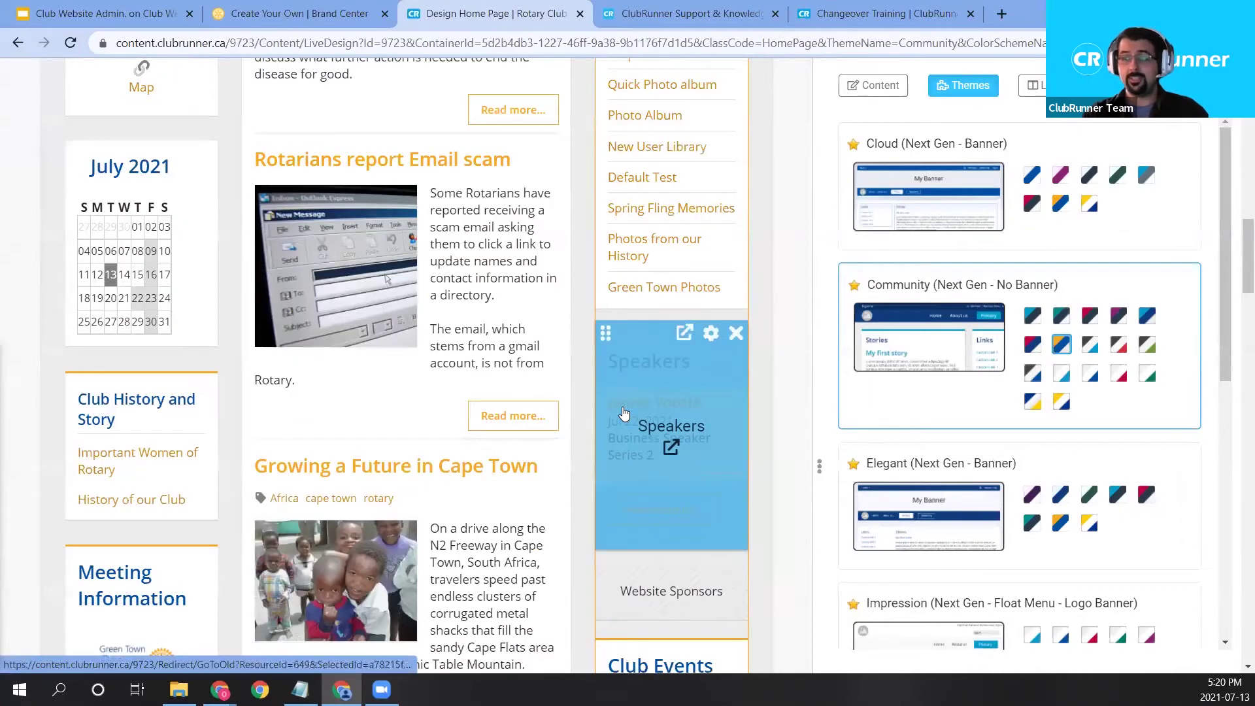
scroll(625, 410, down, 10)
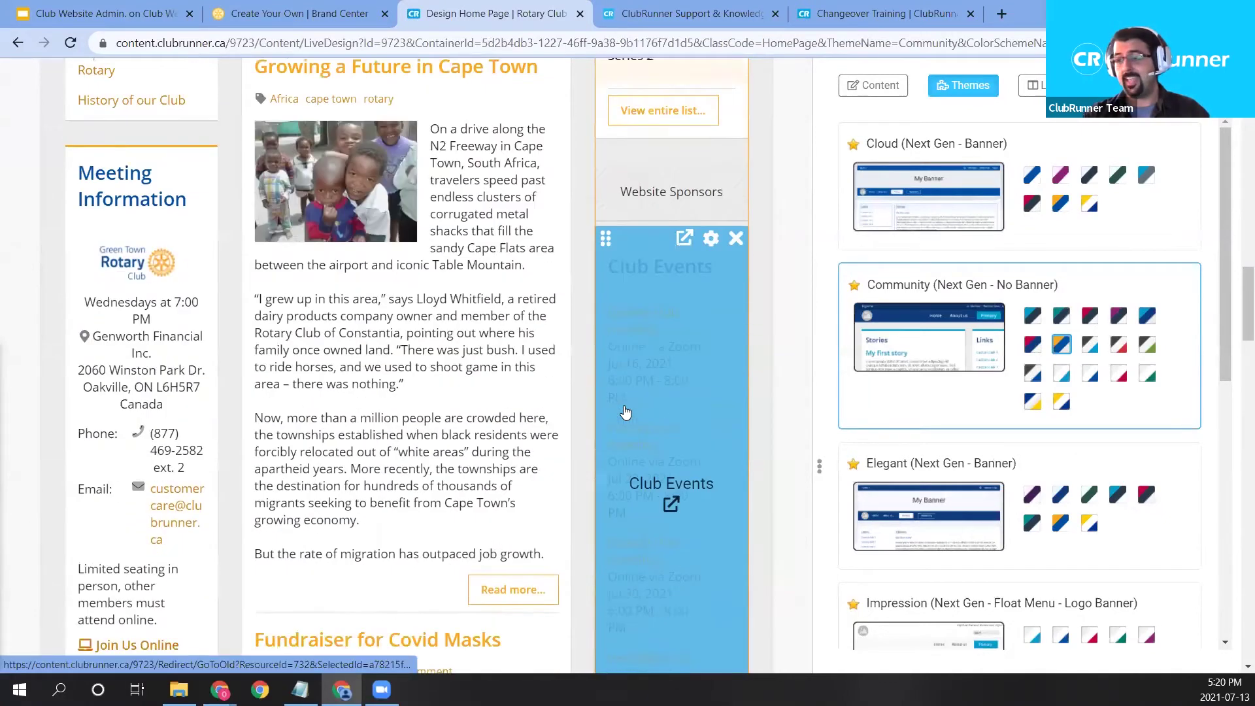
scroll(623, 400, down, 1)
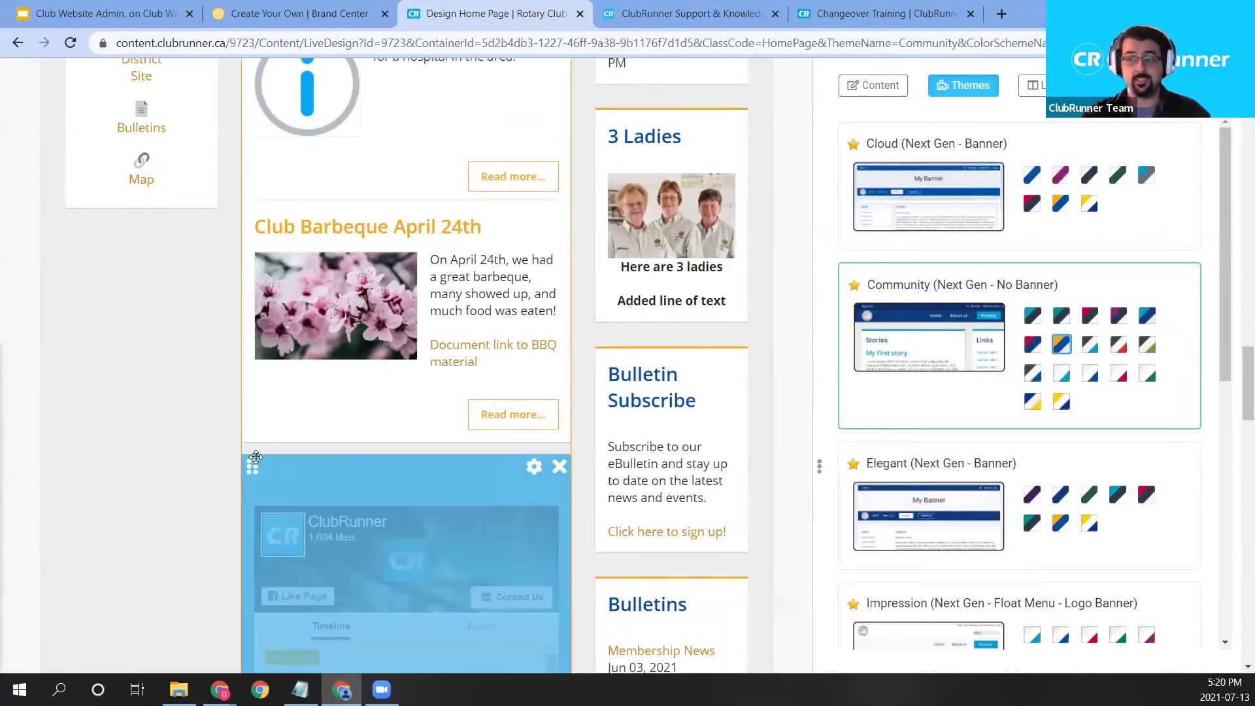
scroll(301, 456, up, 1)
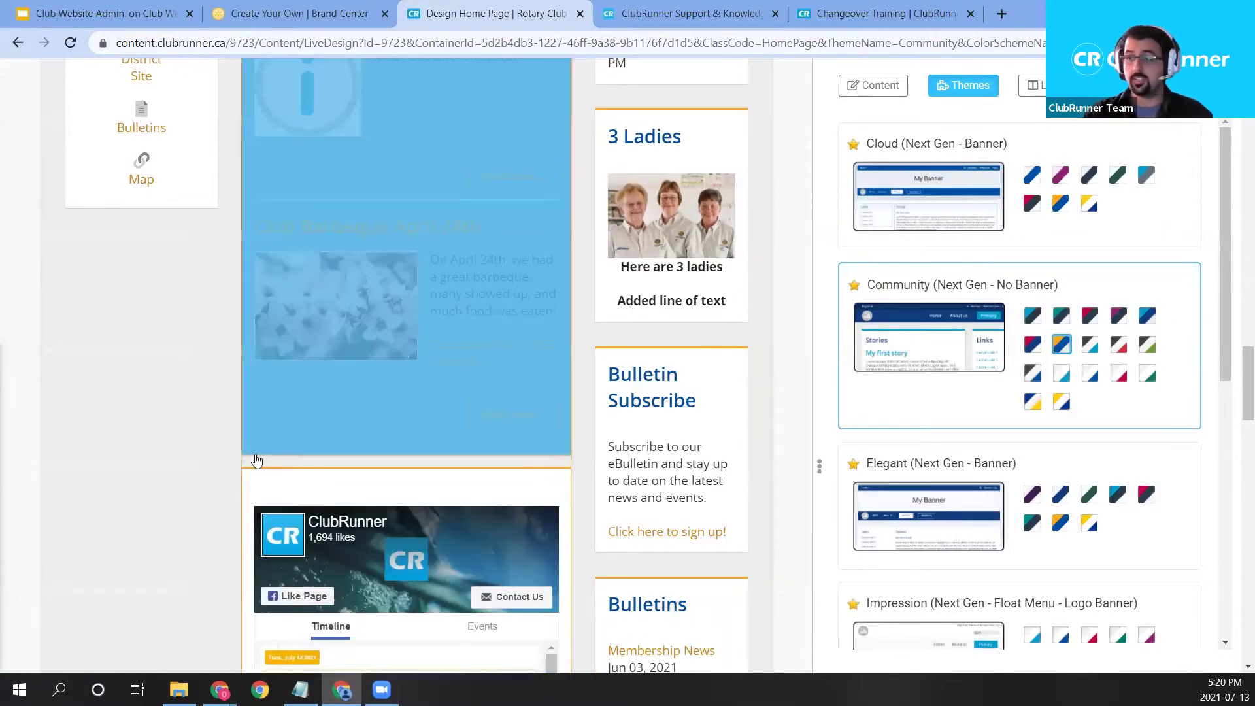
scroll(305, 458, up, 10)
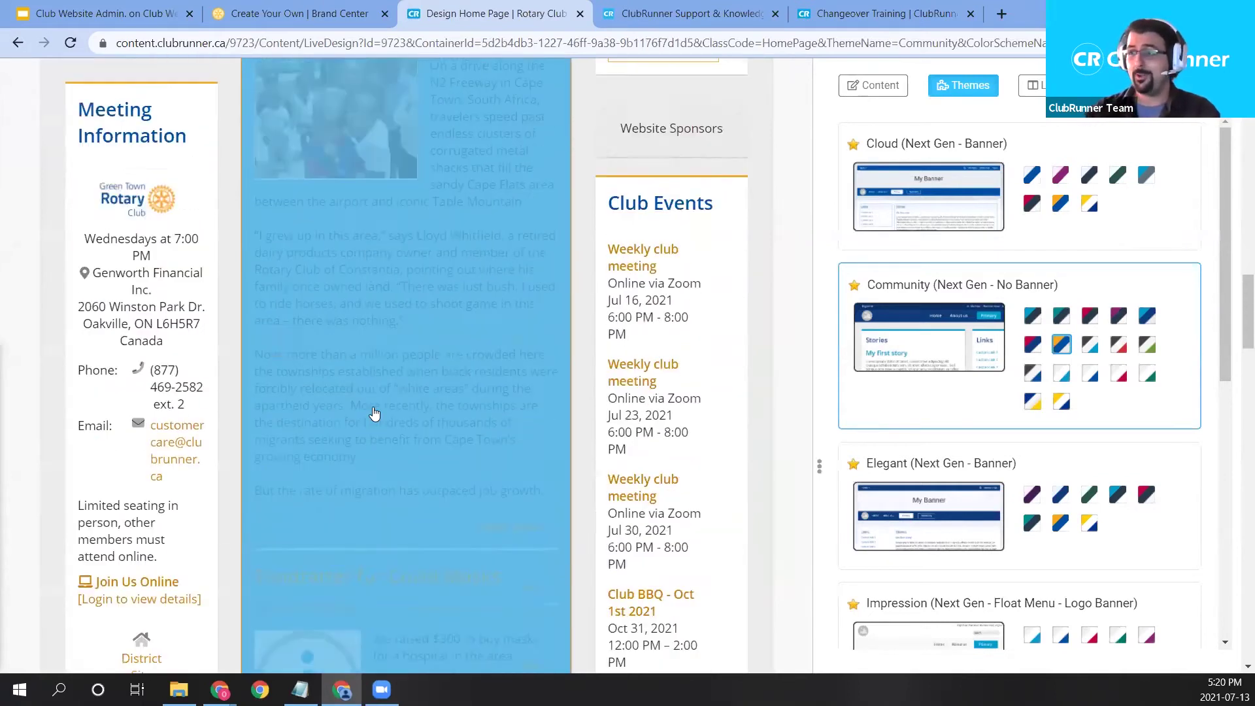
scroll(477, 405, up, 12)
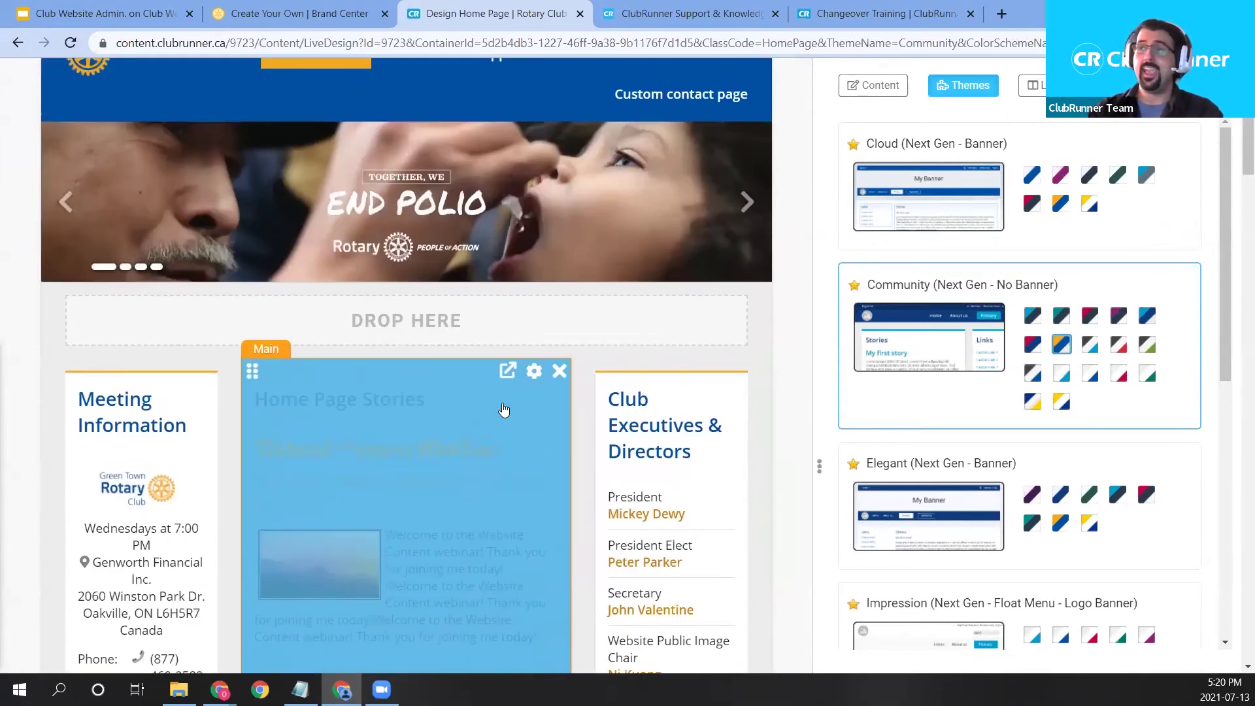
Open the Home Page Stories widget's properties and set its Border Style to Solid.
click(534, 371)
scroll(651, 369, down, 1)
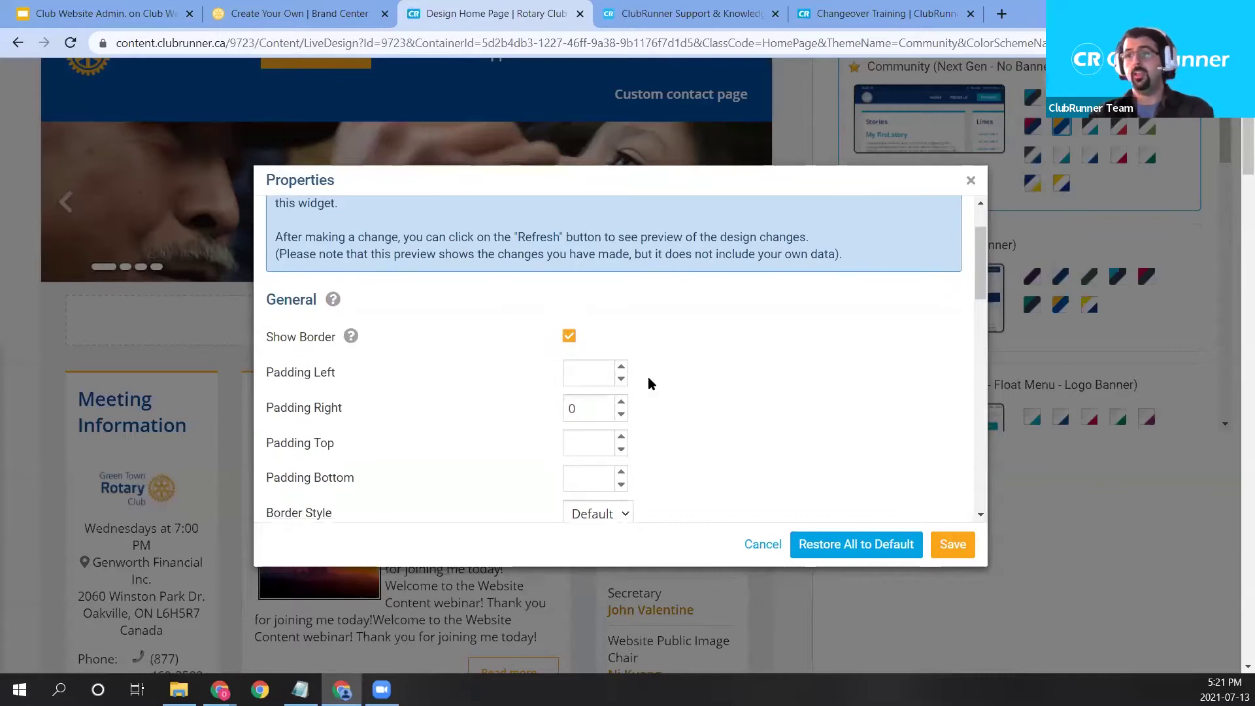
drag(667, 148, 668, 149)
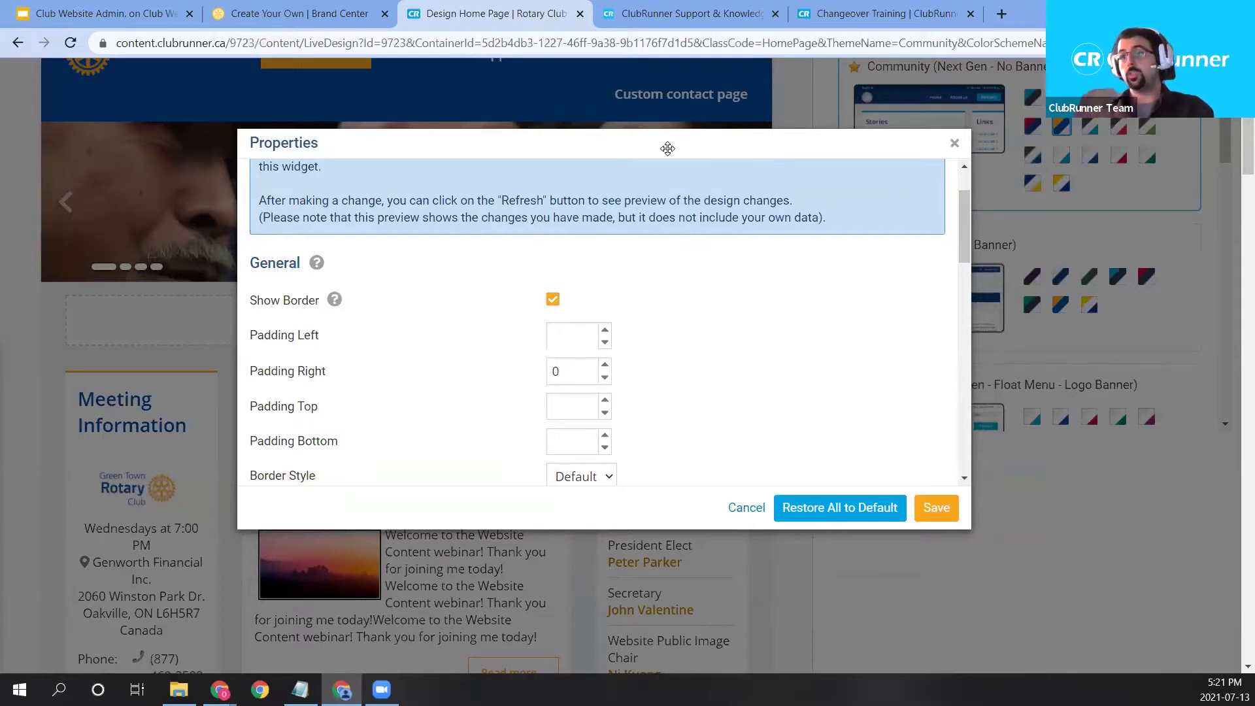
scroll(501, 236, down, 1)
mouse_move(298, 182)
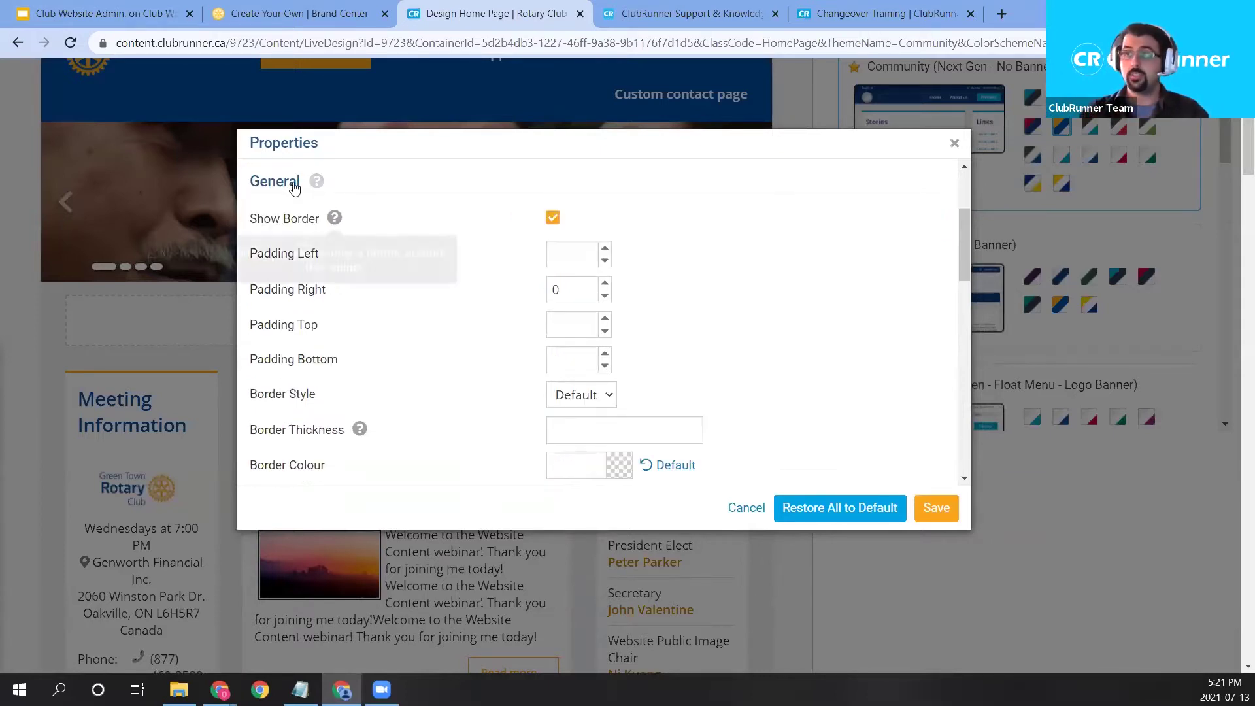
mouse_move(360, 429)
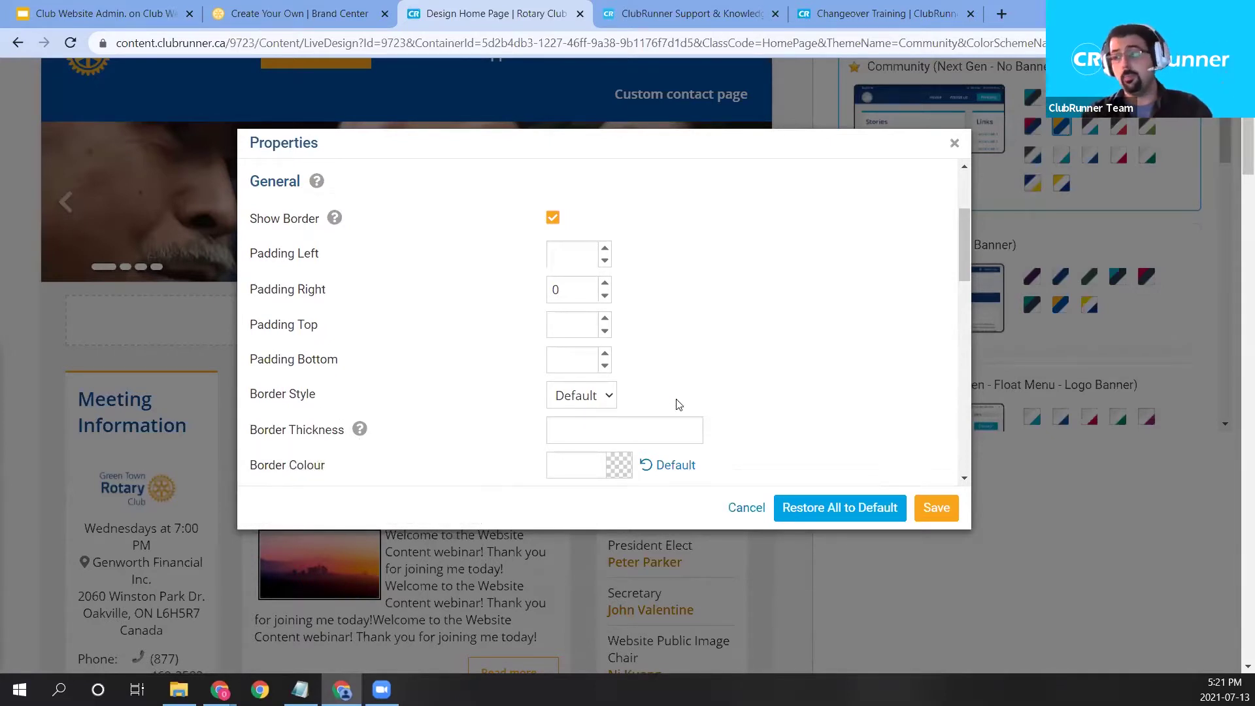
scroll(677, 404, down, 1)
click(587, 316)
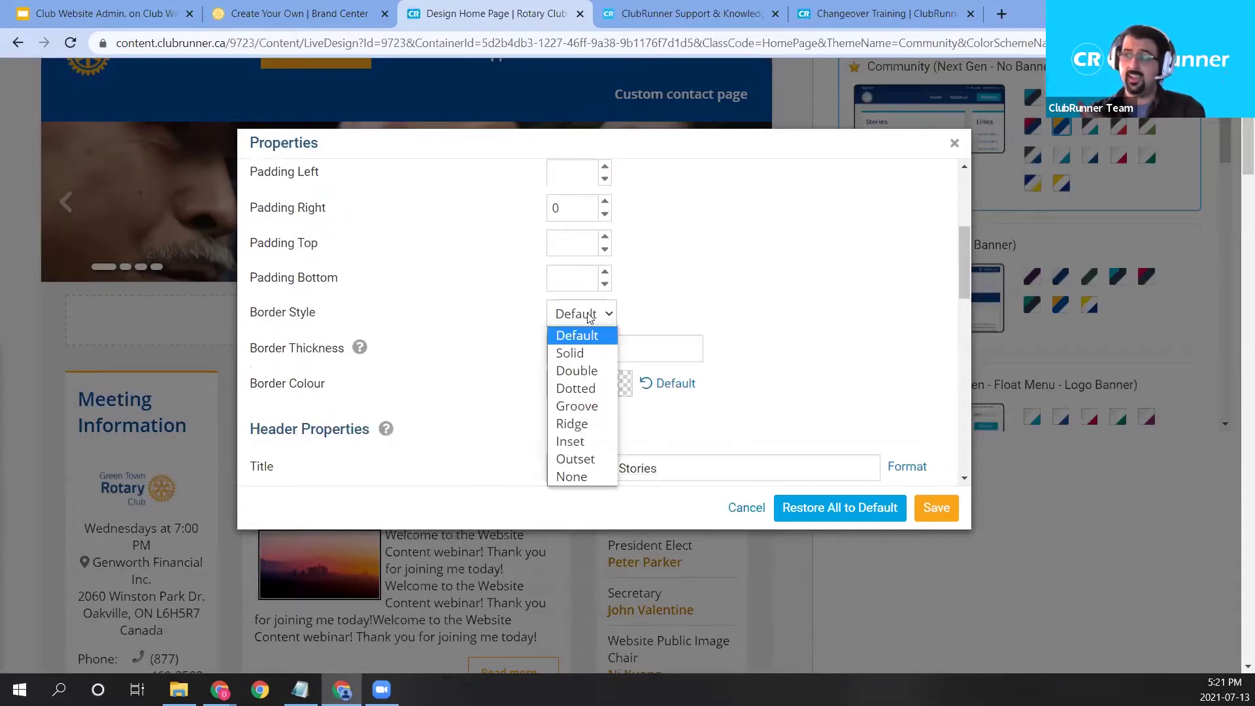
click(617, 352)
click(618, 352)
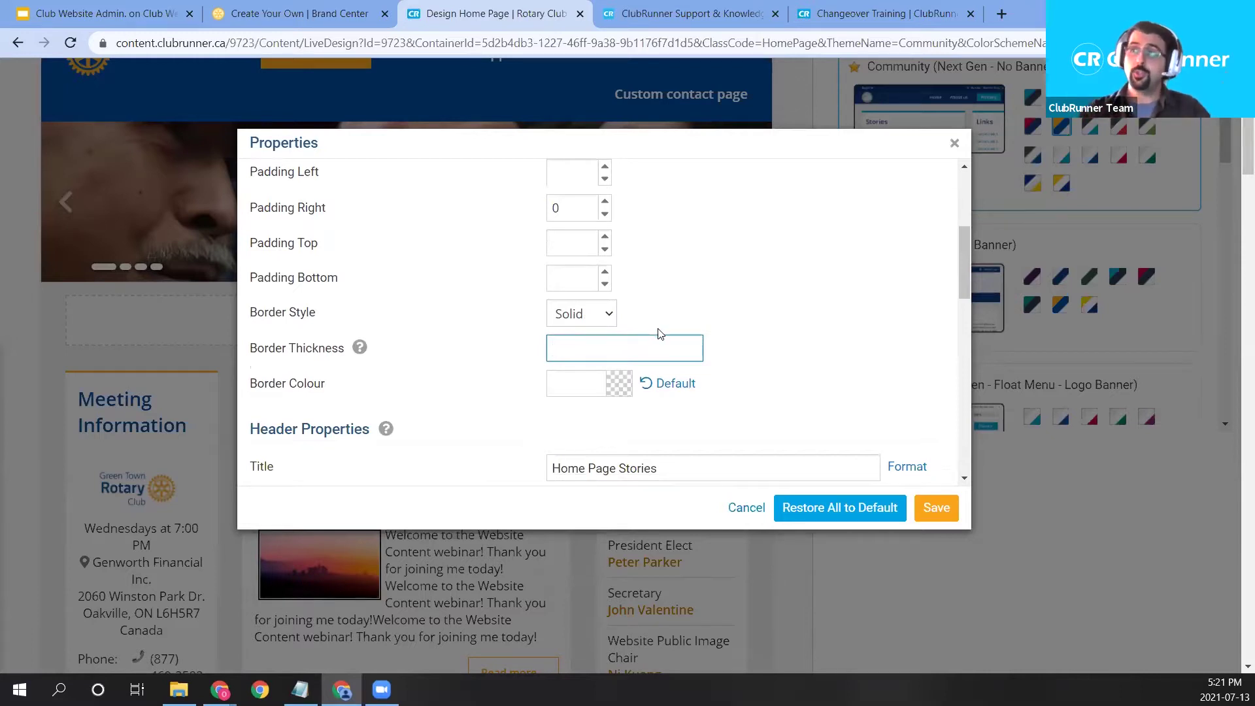
scroll(706, 311, down, 1)
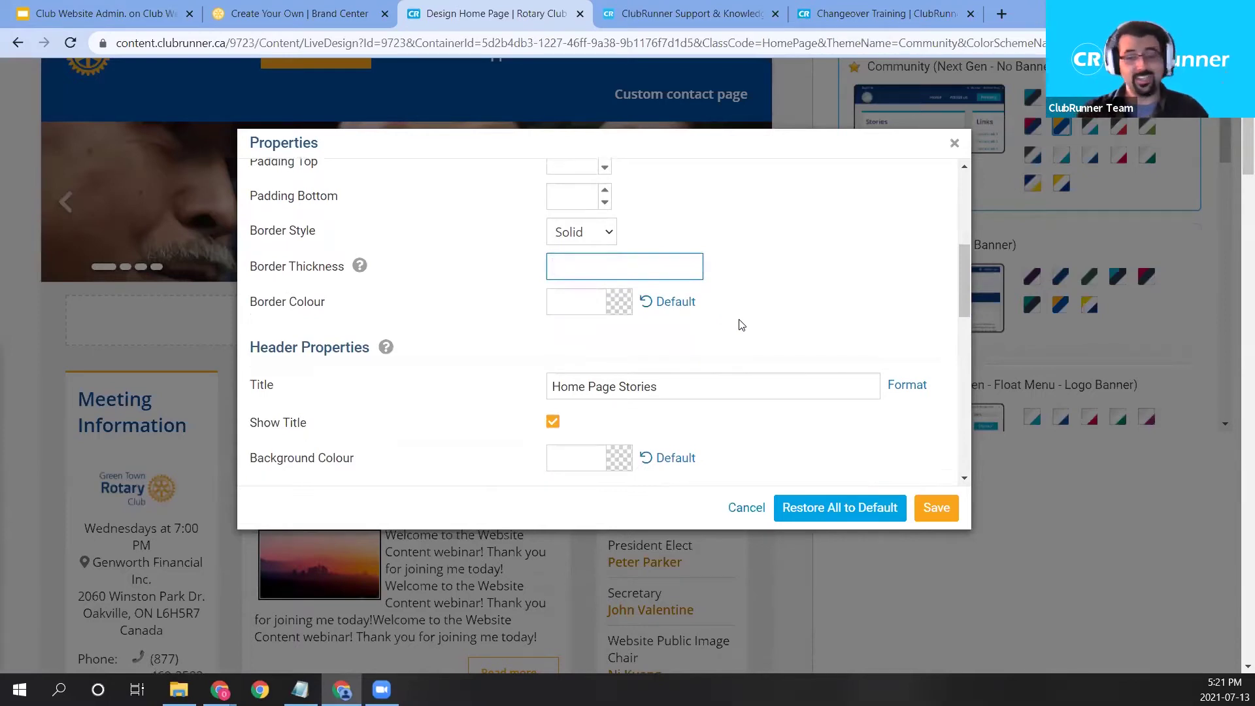
scroll(527, 348, down, 1)
Replace the widget title 'Home Page Stories' with 'Club Stories & Projects'.
mouse_move(263, 276)
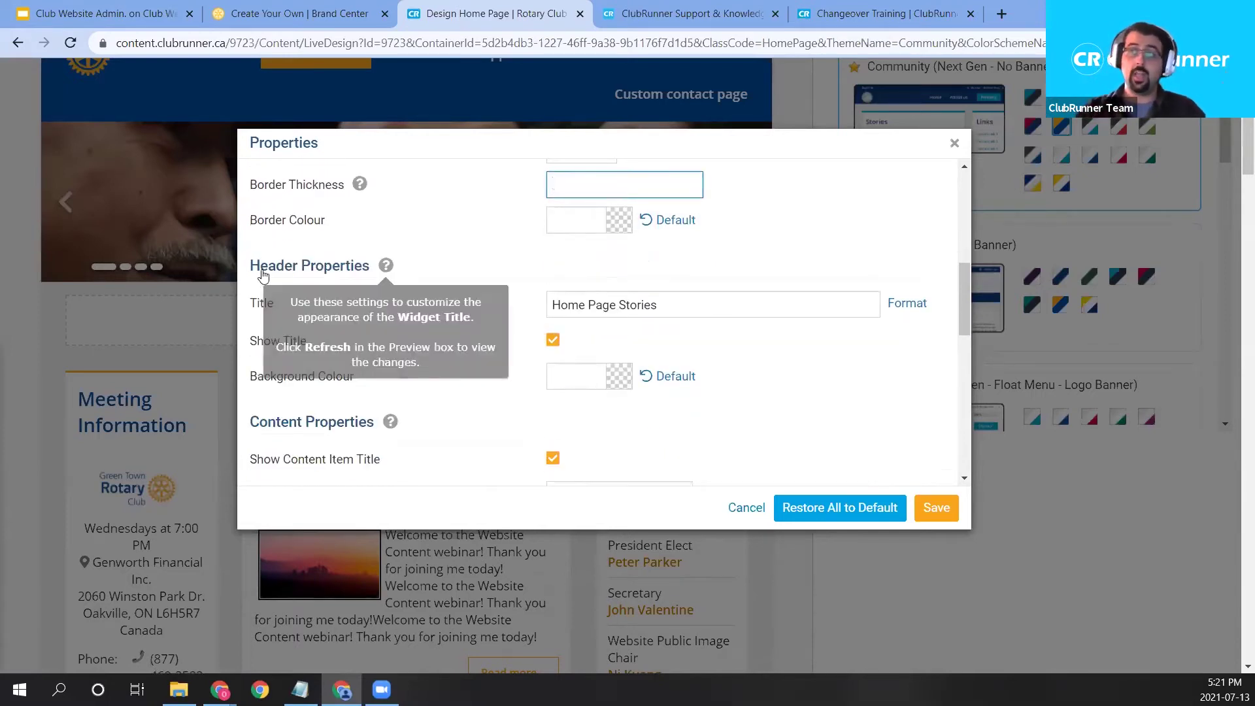
click(649, 306)
drag(658, 305, 520, 302)
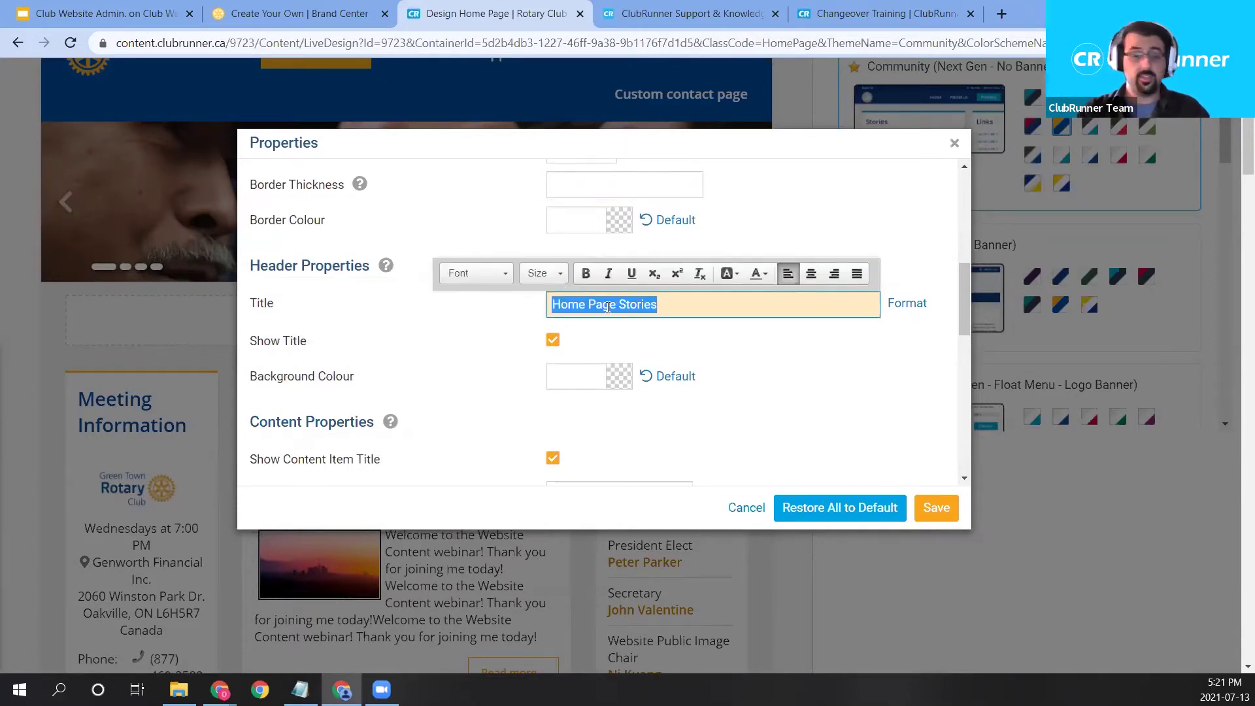
drag(588, 154, 856, 232)
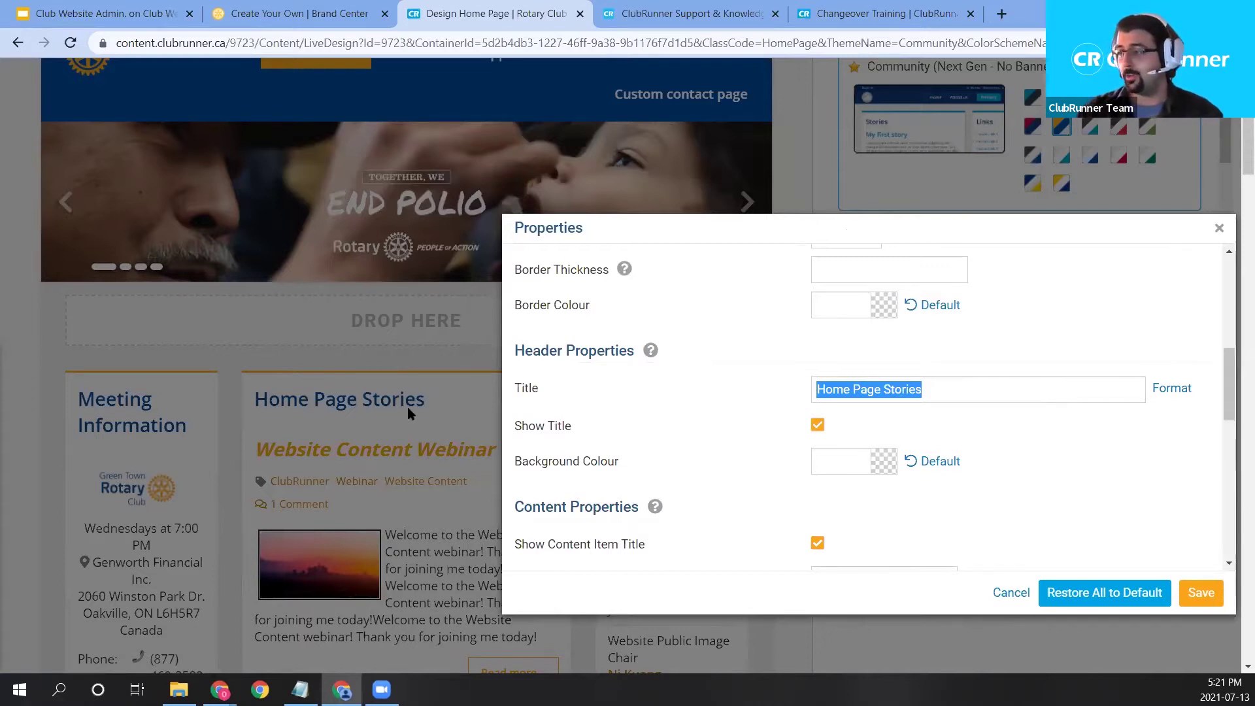
click(928, 390)
key(ctrl+a)
text(Club Stories & Pro)
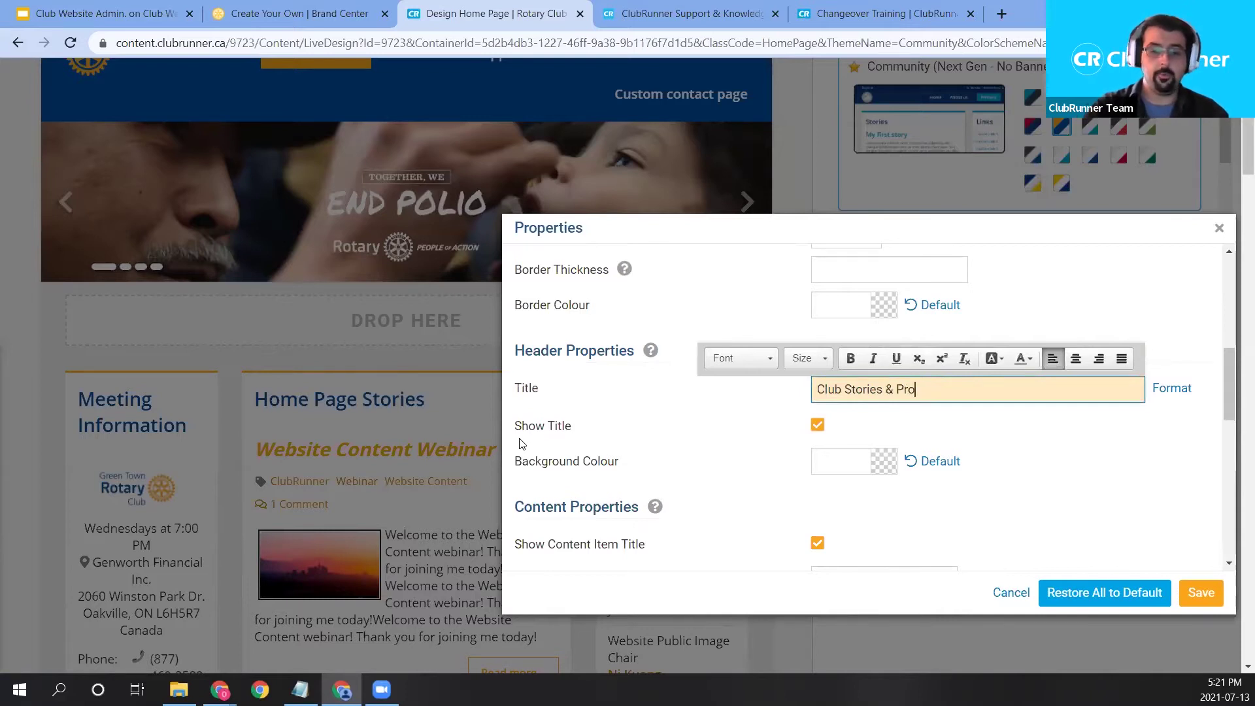
text(jects)
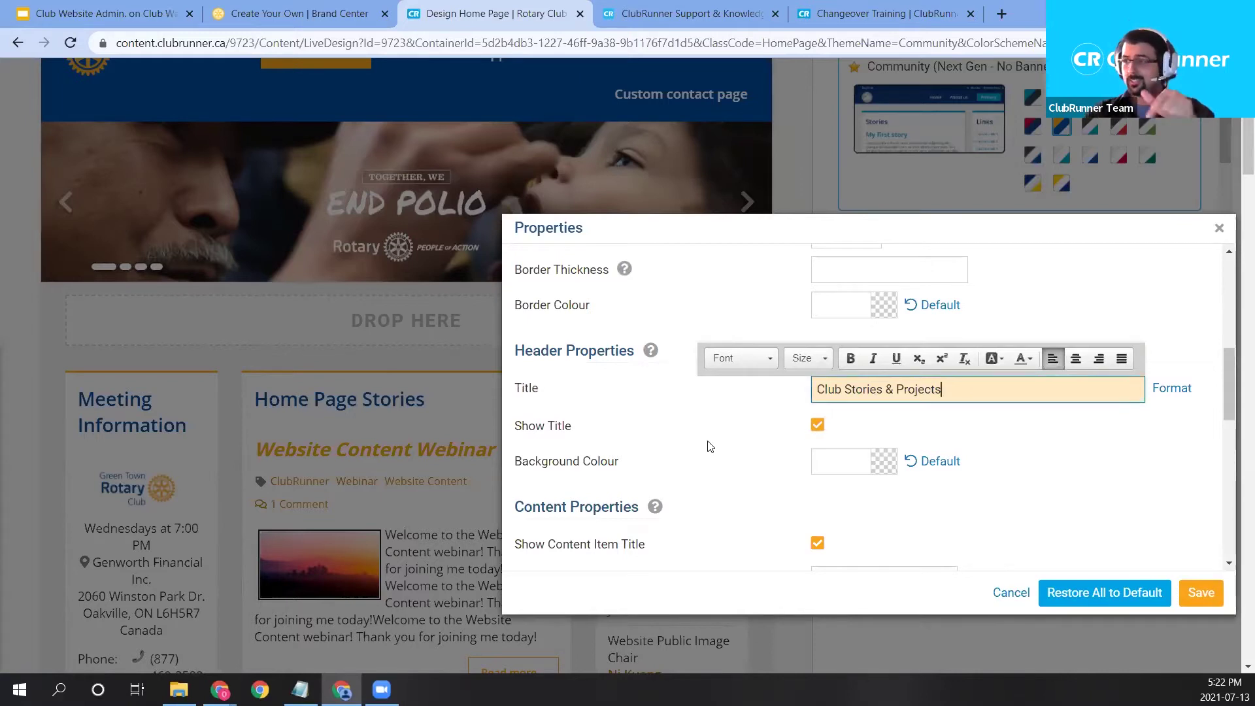
scroll(711, 447, down, 1)
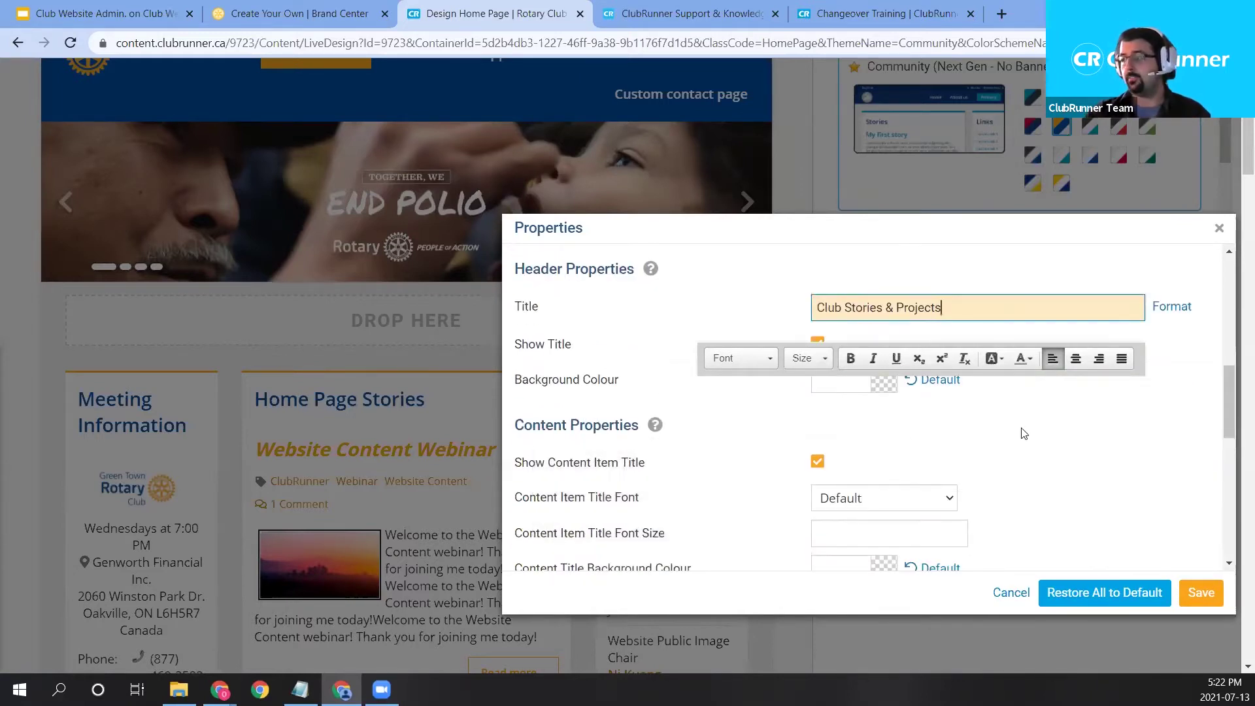
click(1098, 450)
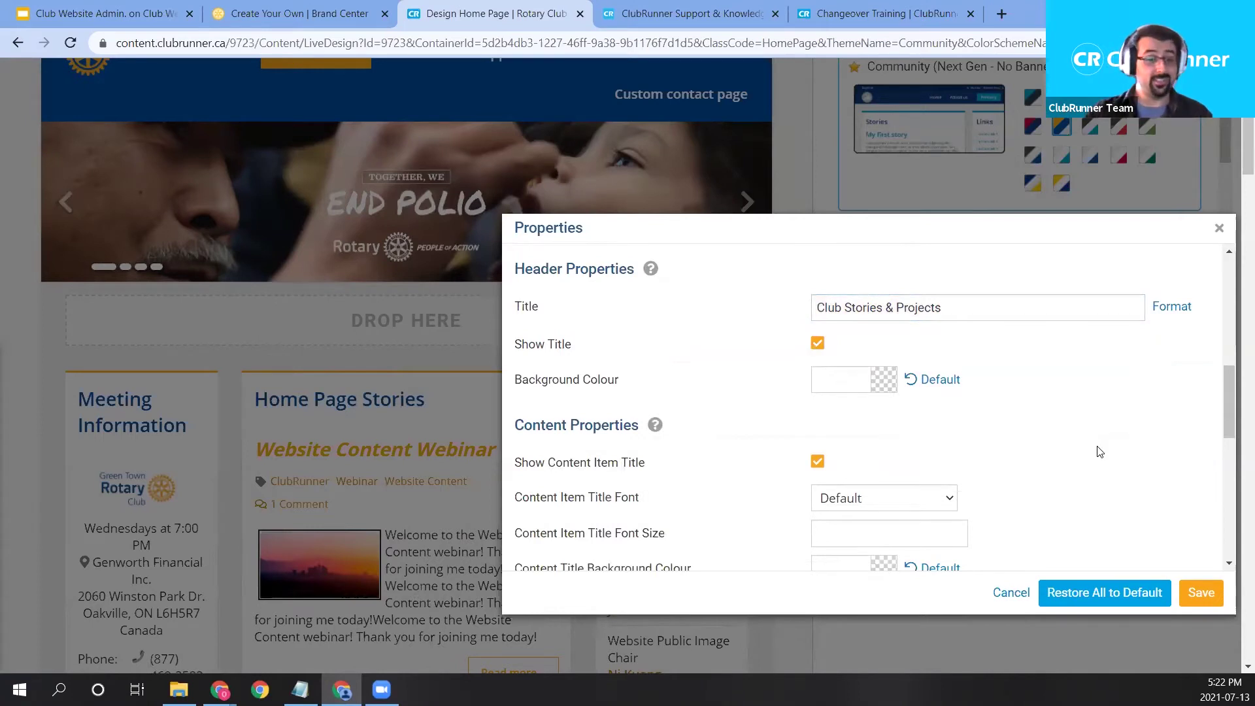
scroll(997, 448, down, 1)
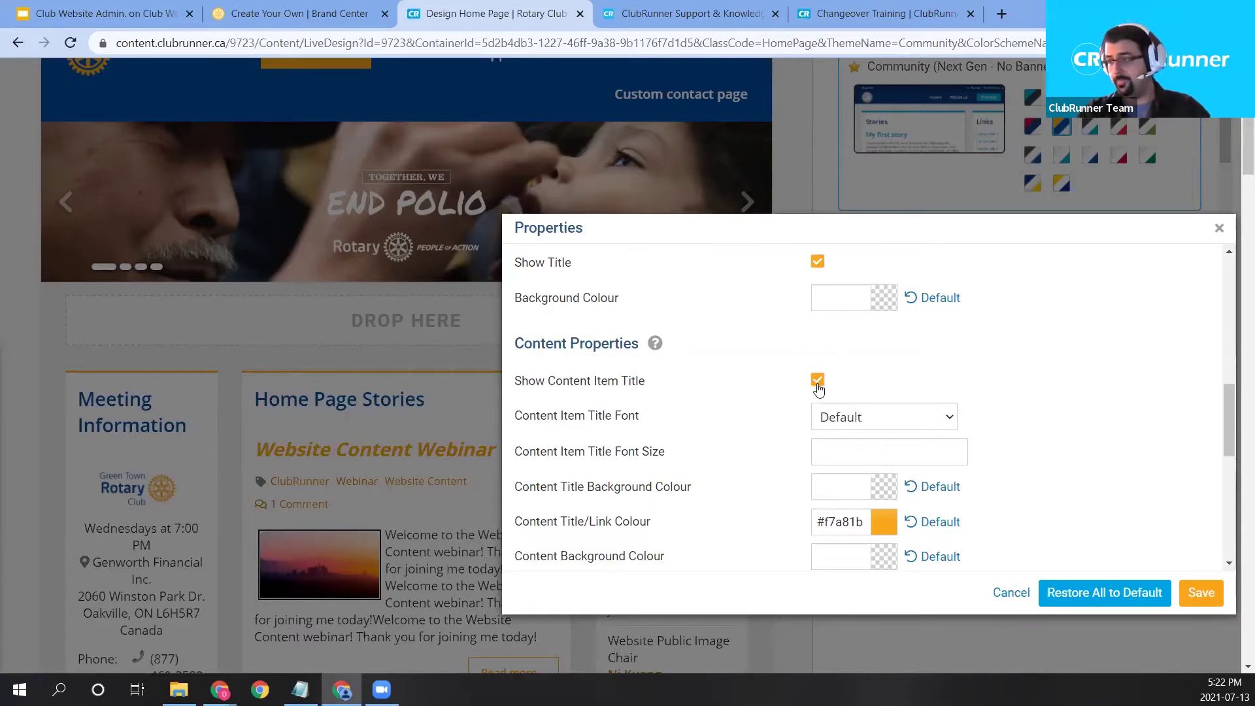
scroll(752, 438, down, 2)
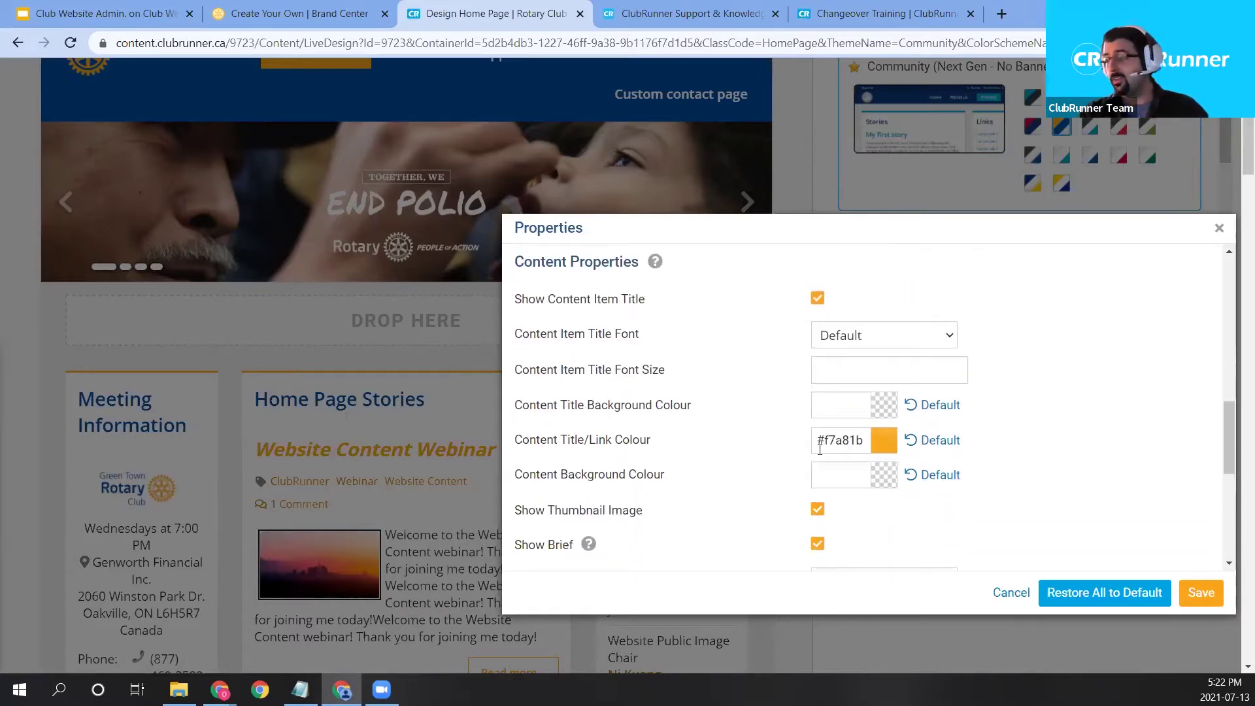
scroll(700, 513, down, 2)
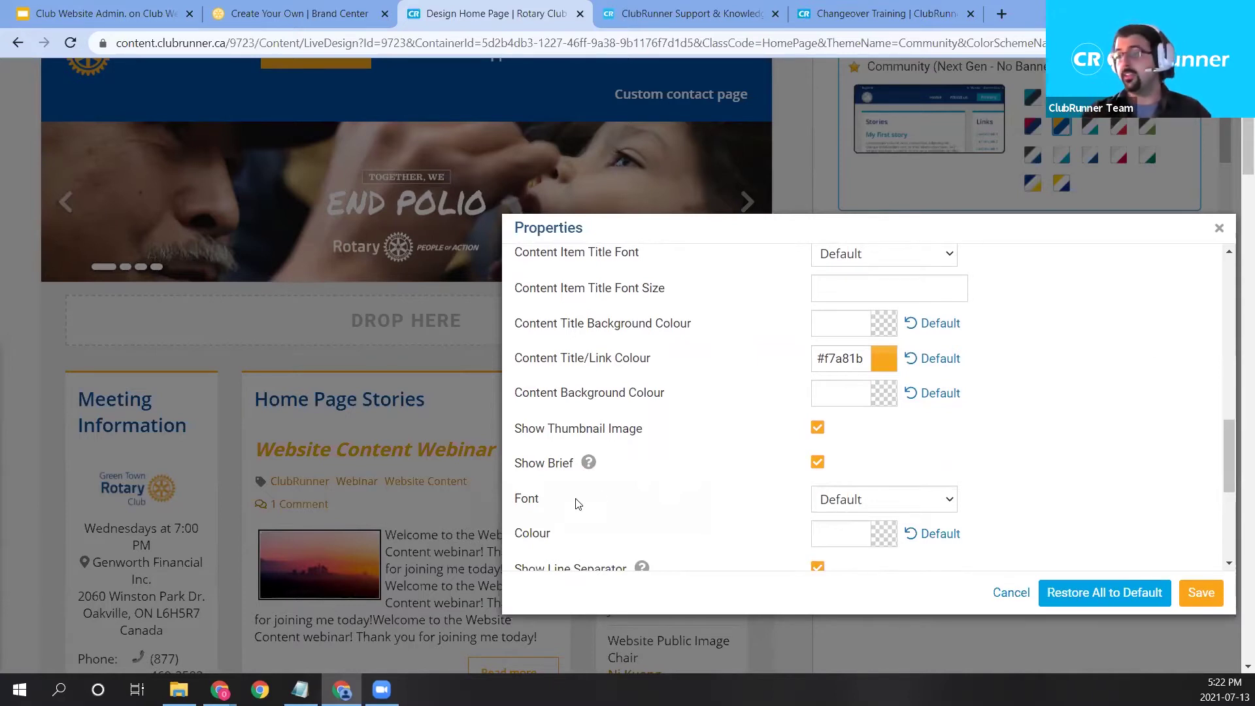
scroll(633, 498, down, 2)
scroll(752, 492, up, 2)
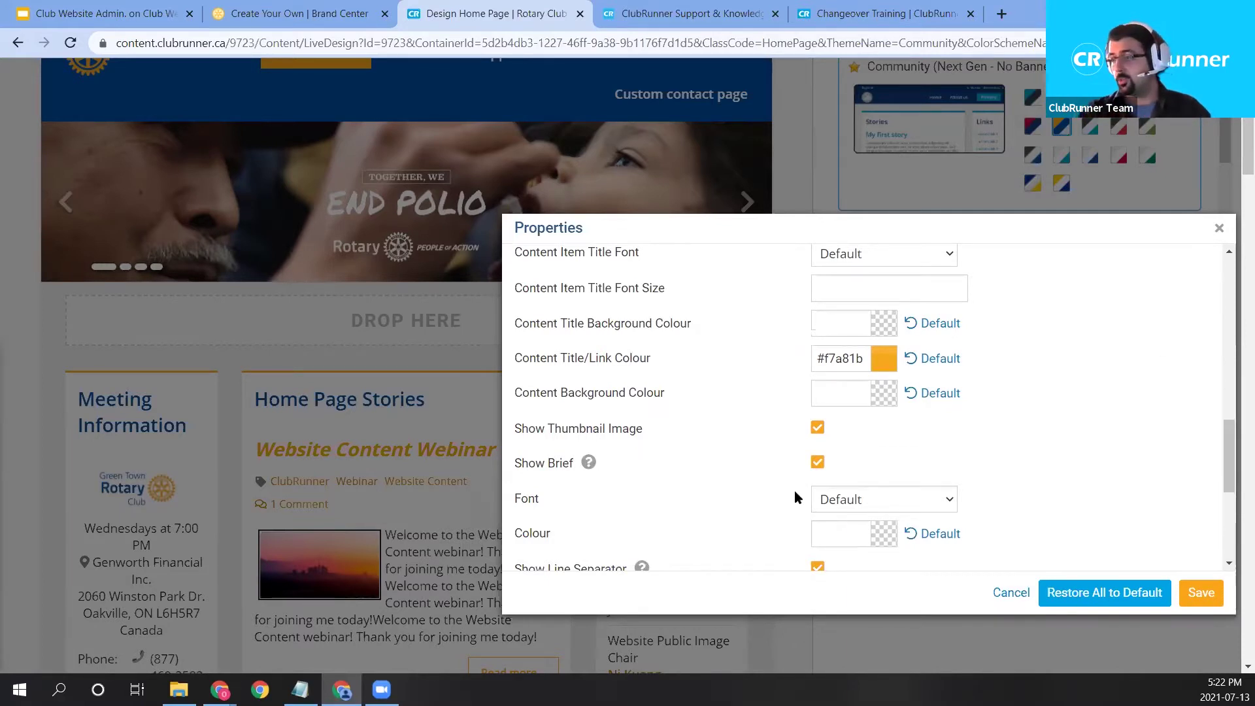
scroll(794, 491, down, 2)
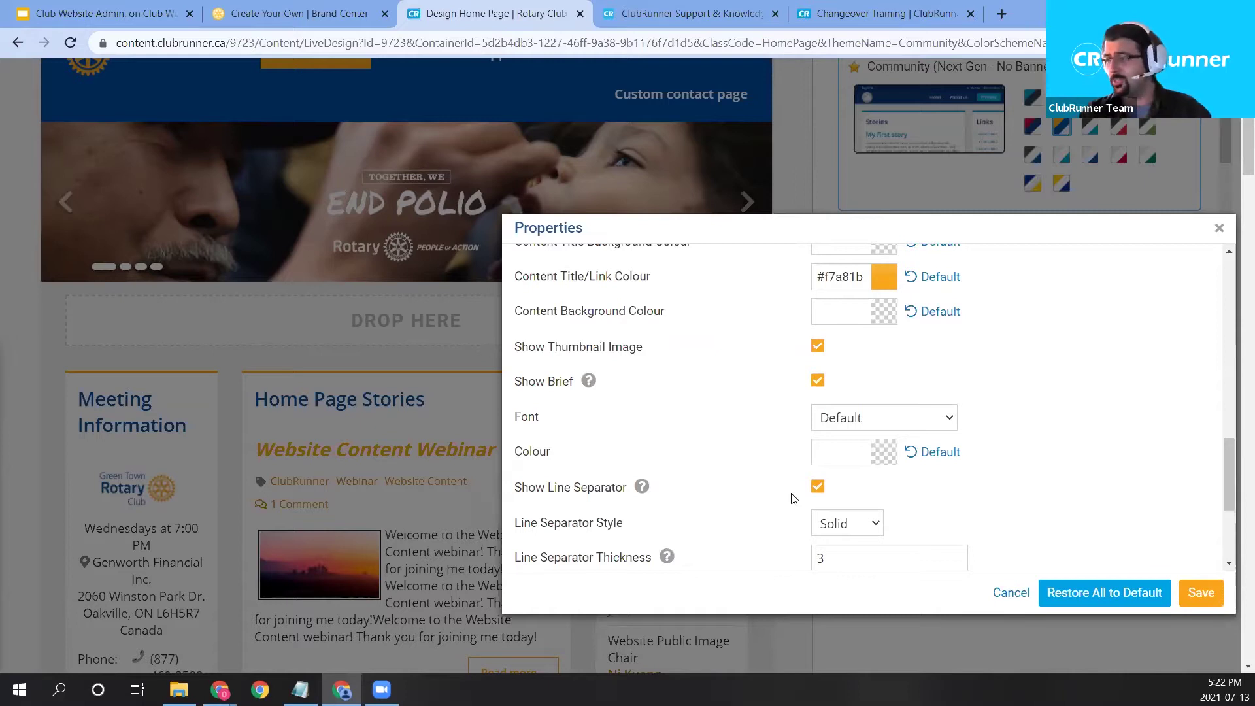
scroll(792, 497, down, 2)
scroll(771, 432, up, 2)
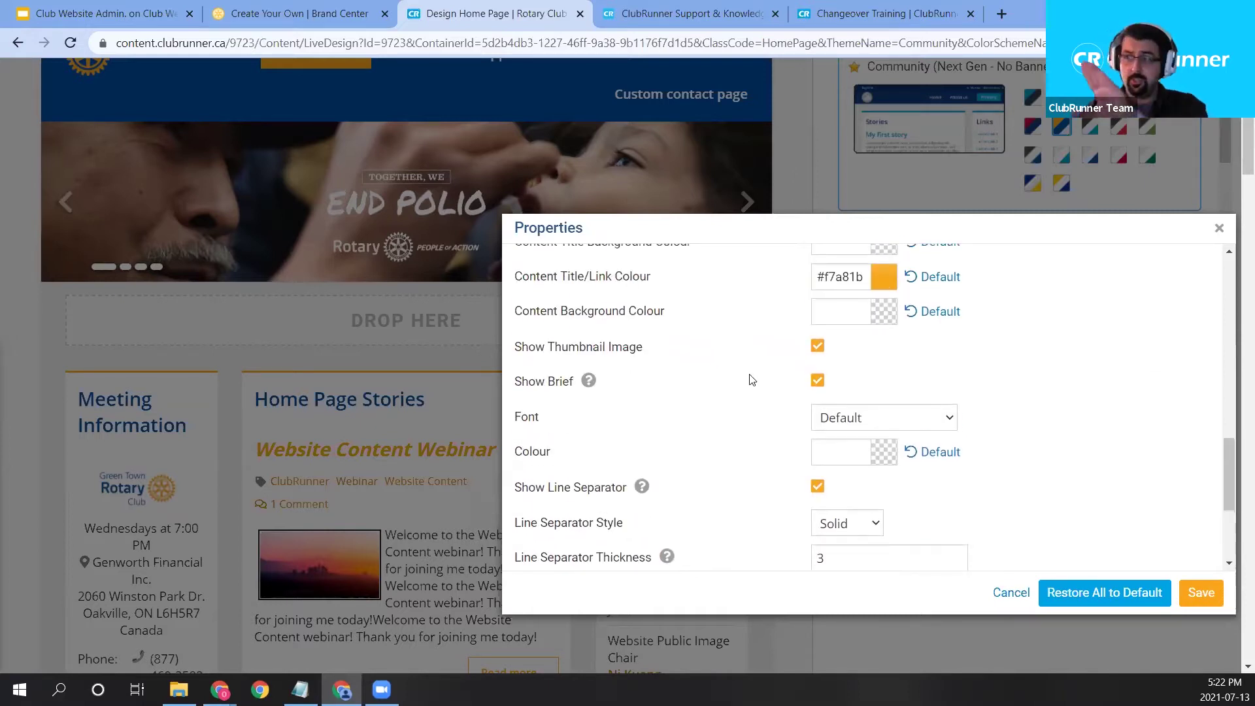
click(856, 422)
scroll(808, 389, down, 2)
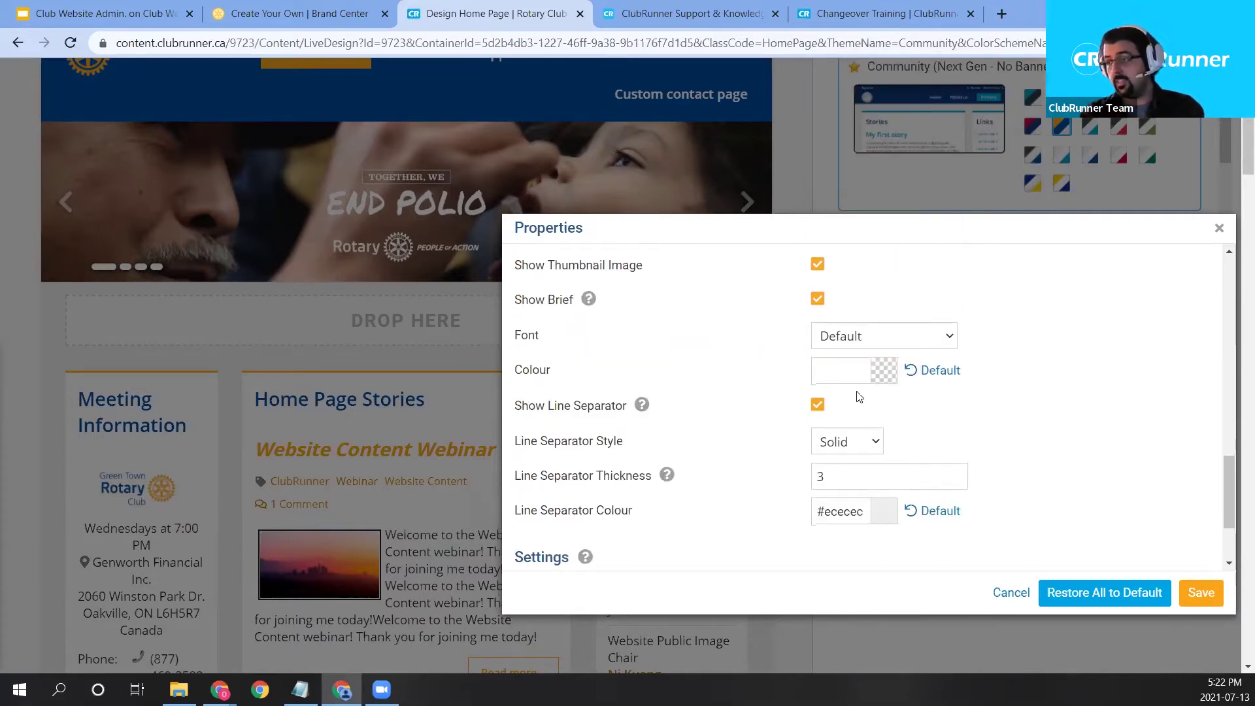
scroll(858, 396, down, 2)
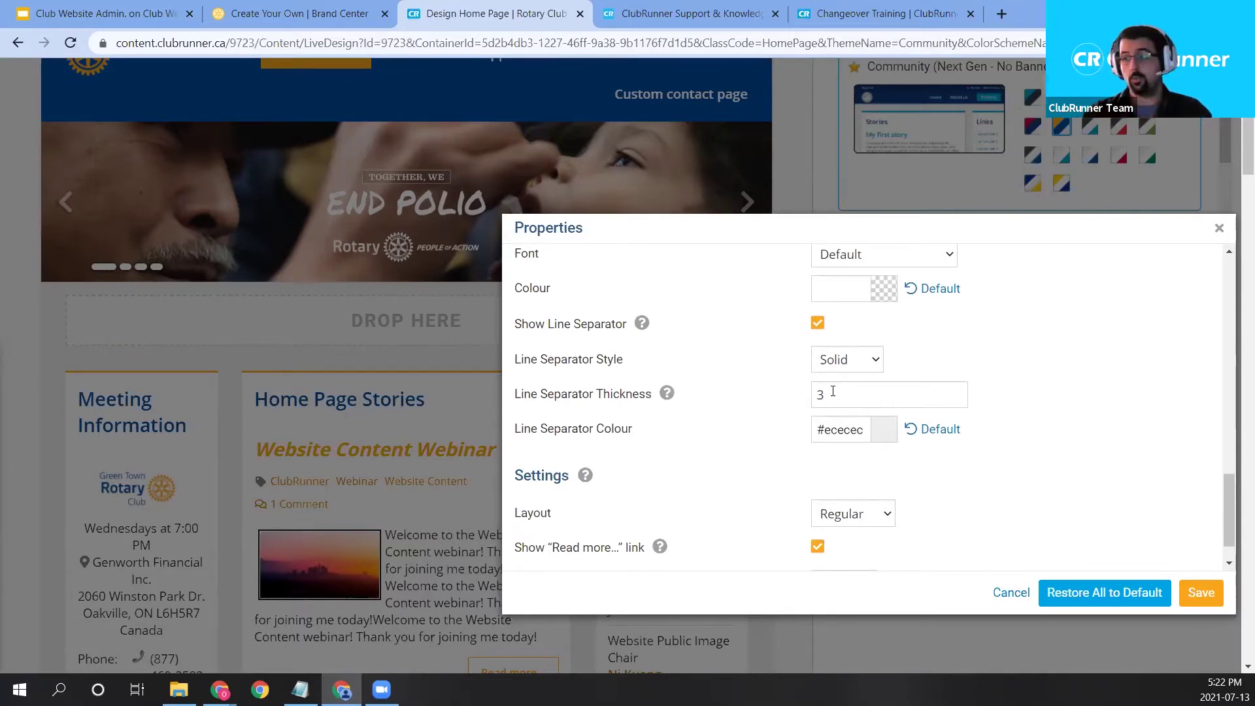
scroll(225, 366, down, 2)
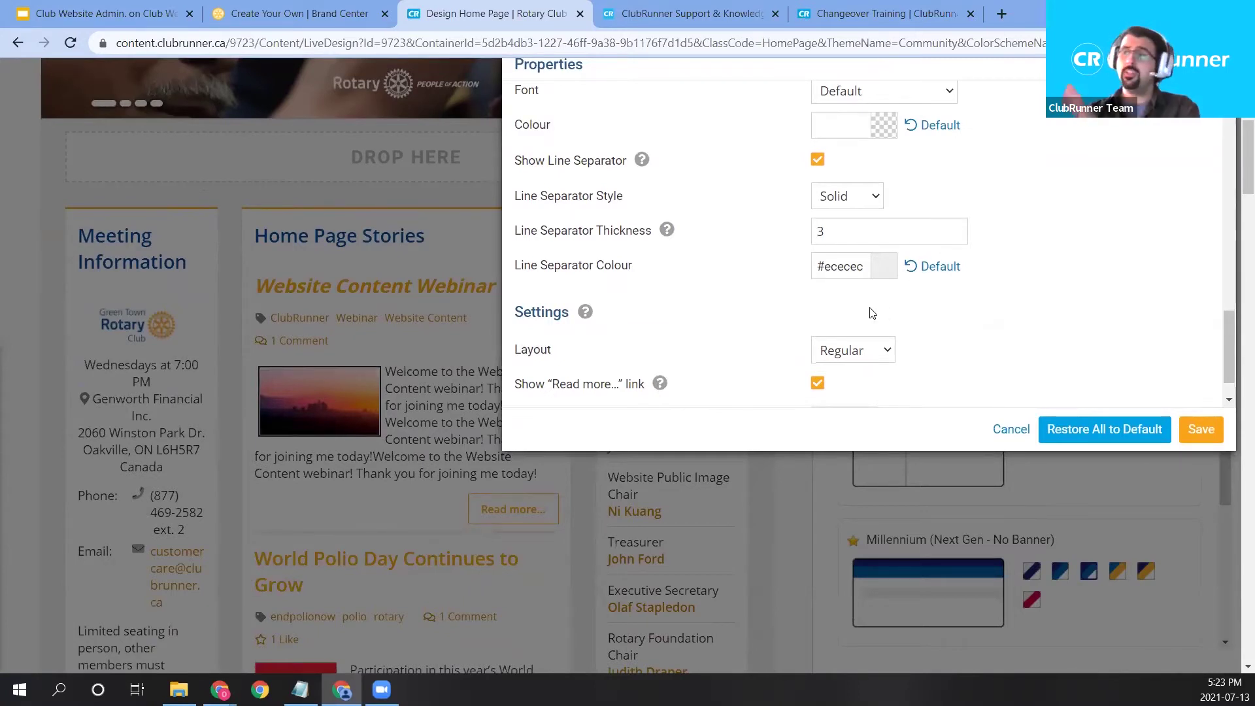
scroll(876, 332, down, 1)
mouse_move(585, 266)
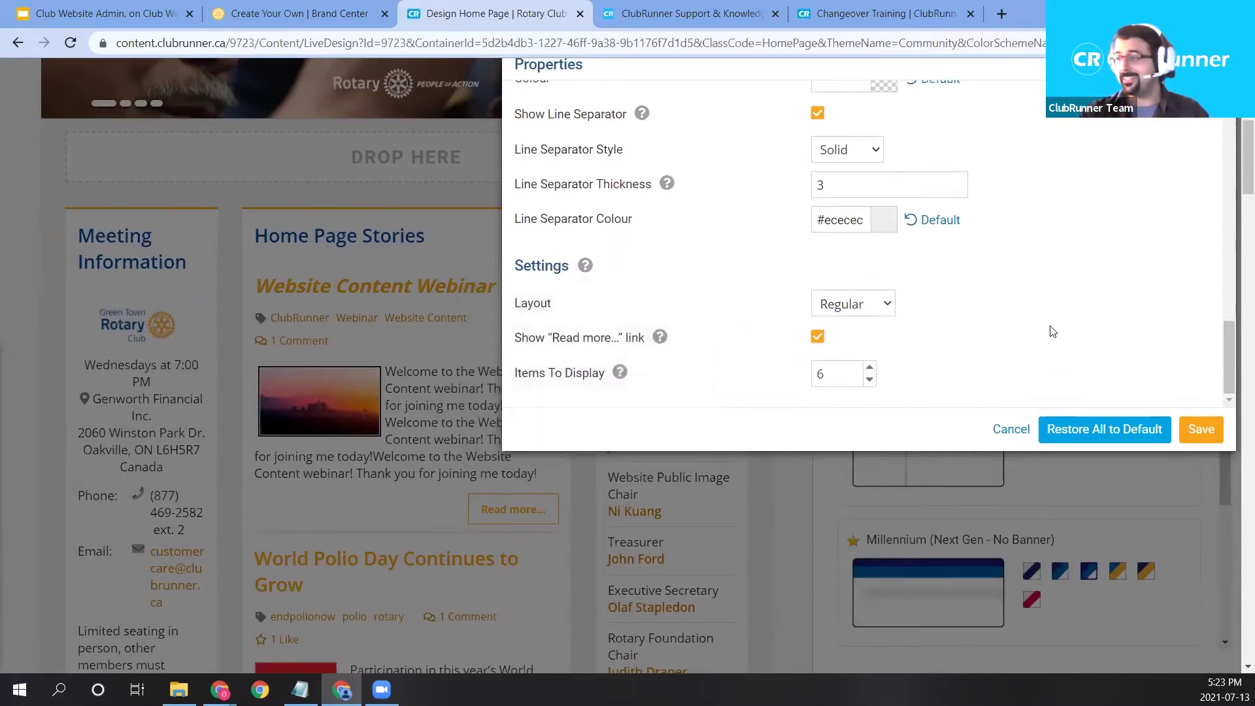
Set the stories widget layout to Scrollable with 8 items to display, and save.
click(879, 307)
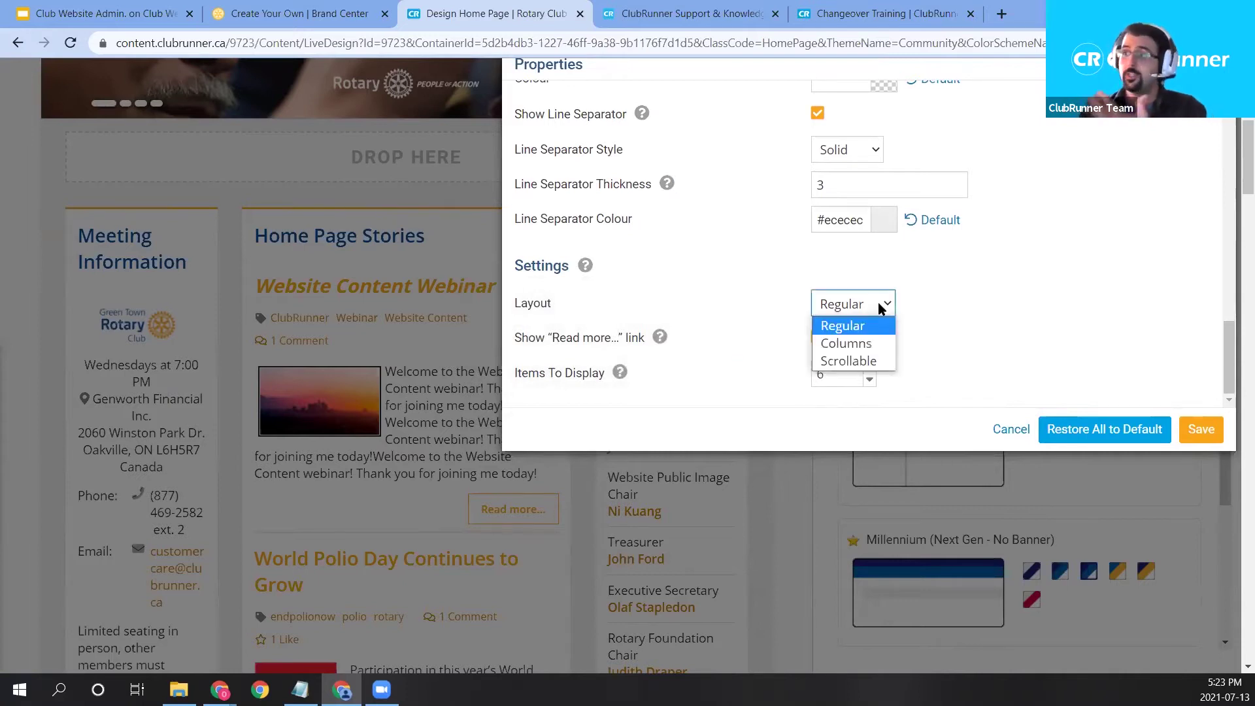
click(864, 365)
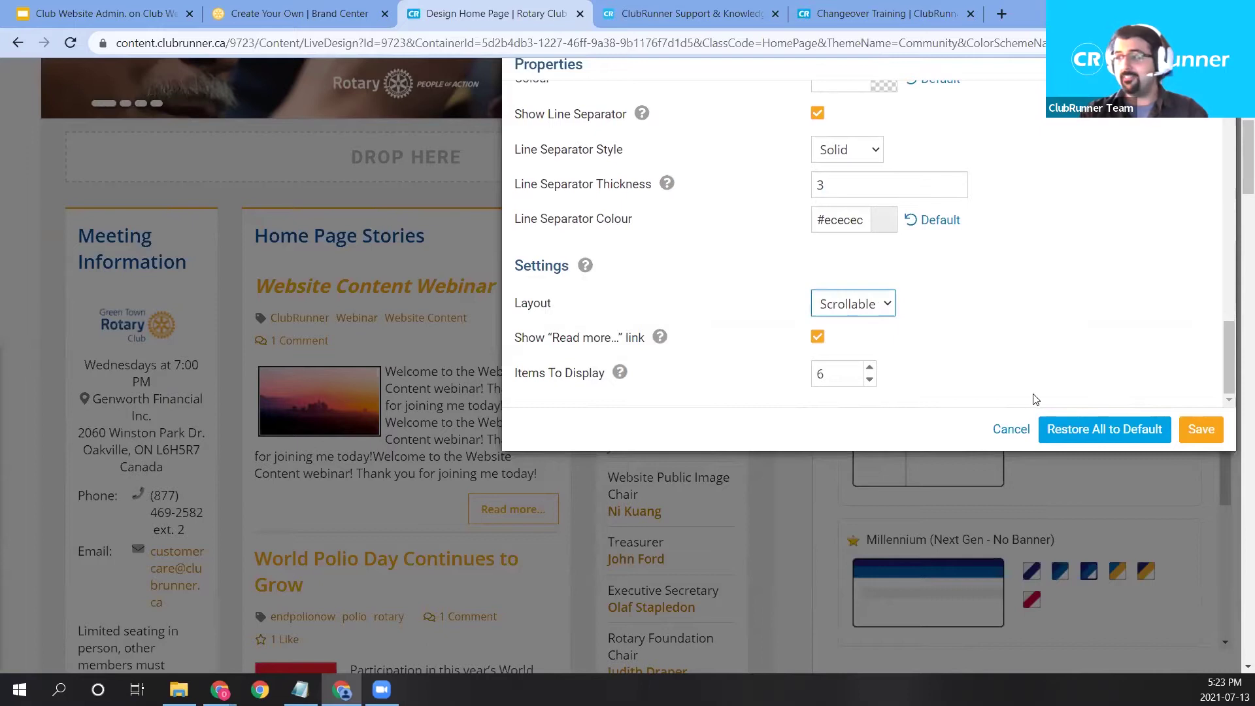
mouse_move(578, 386)
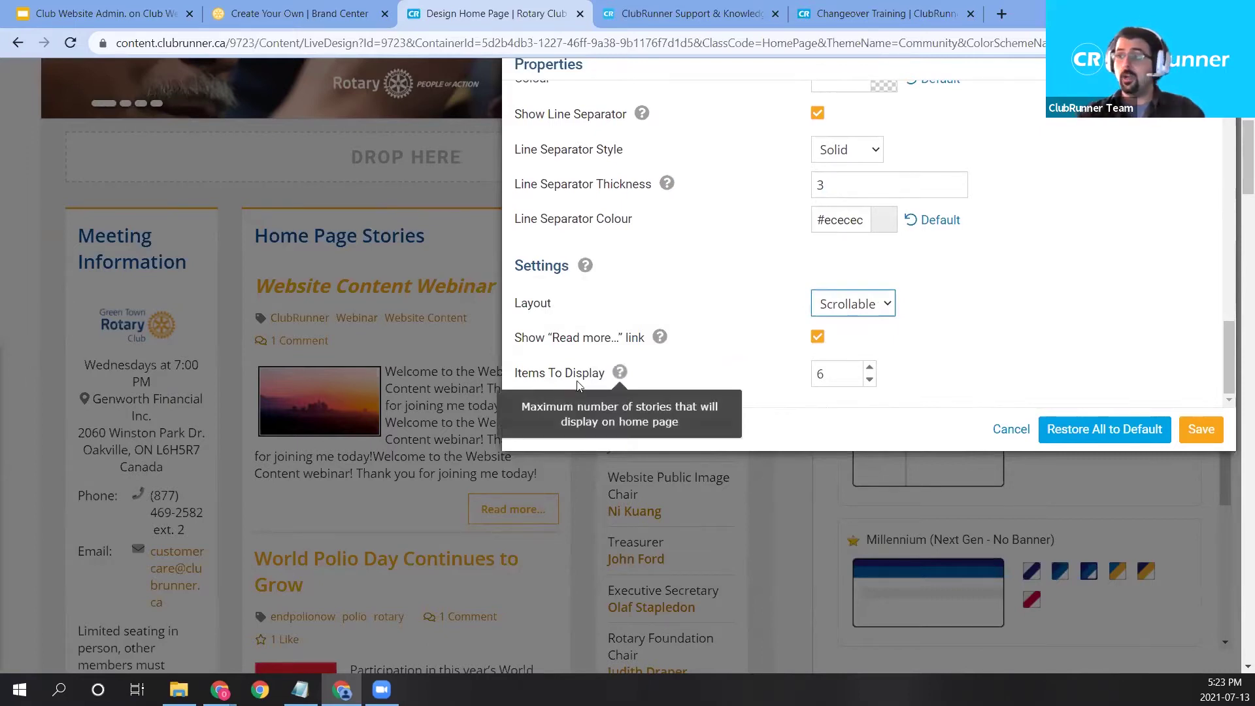
key(Tab)
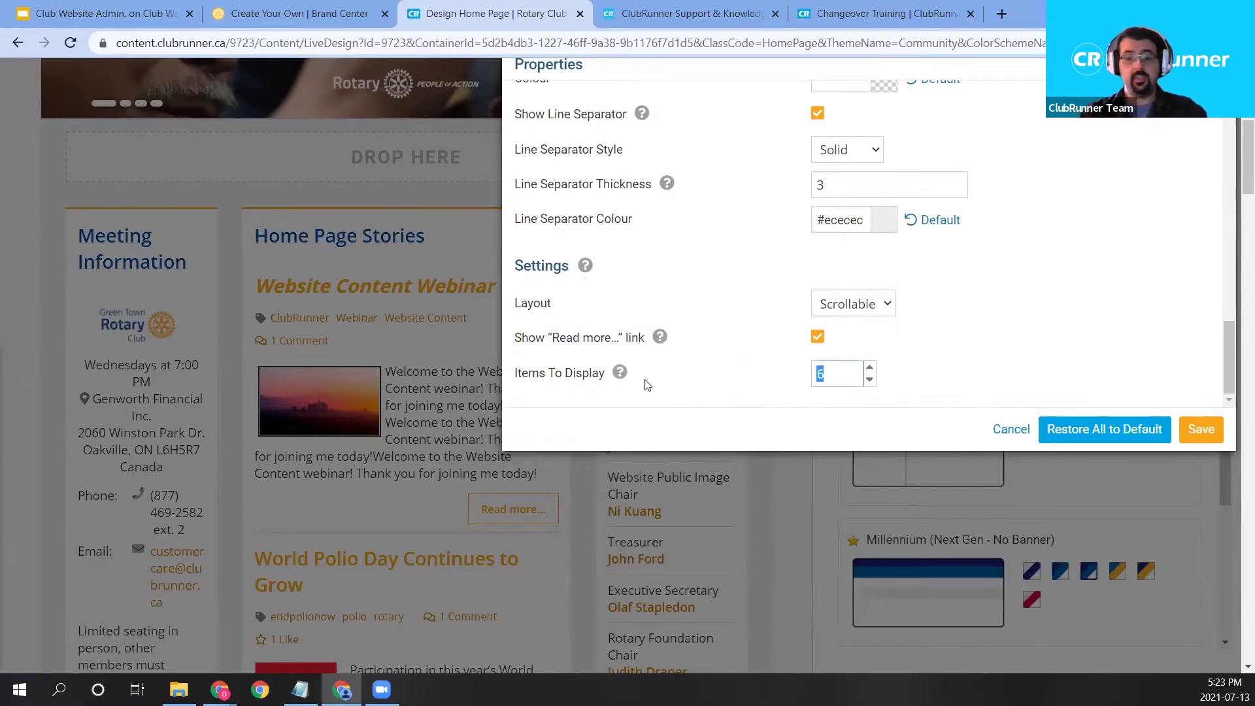
text(8)
mouse_move(658, 335)
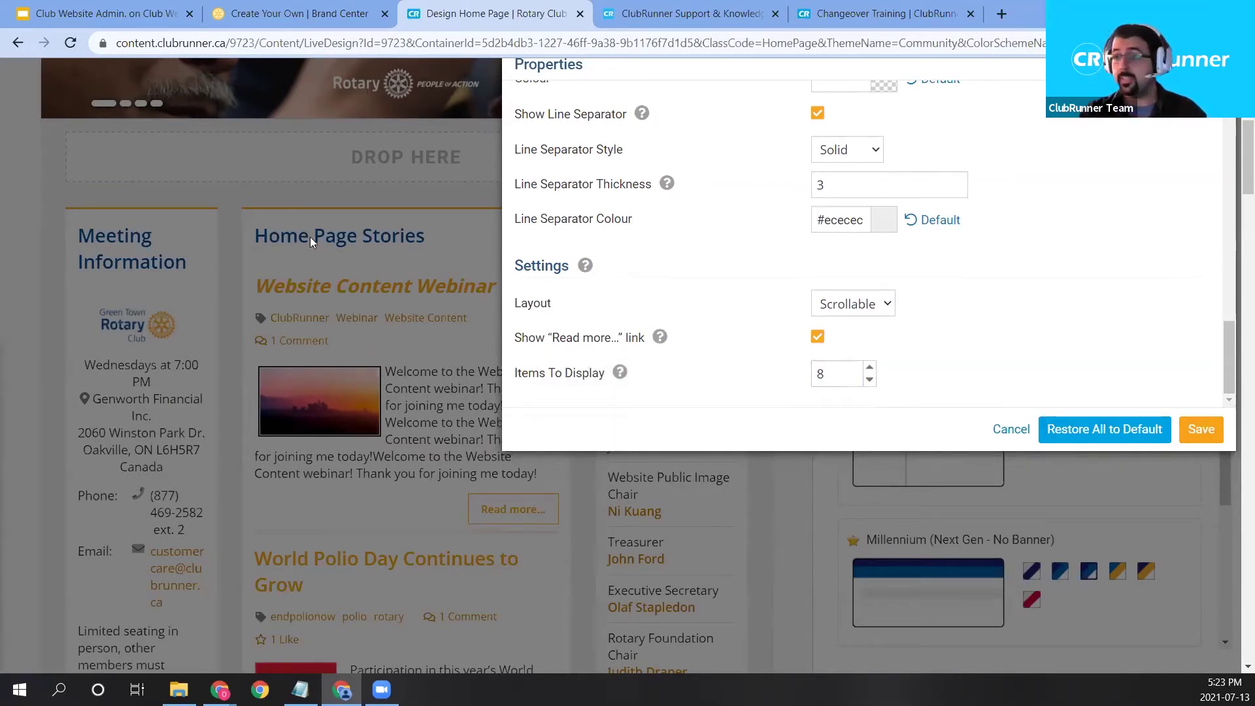
click(1196, 434)
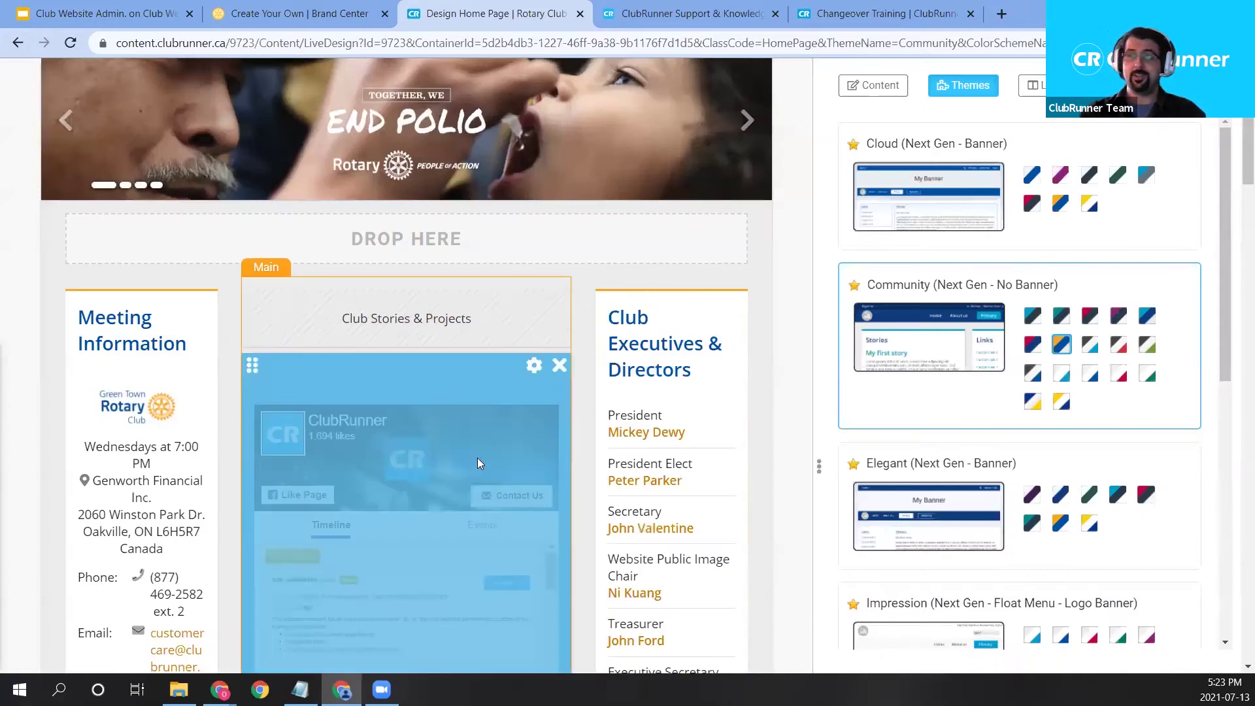
scroll(505, 413, up, 1)
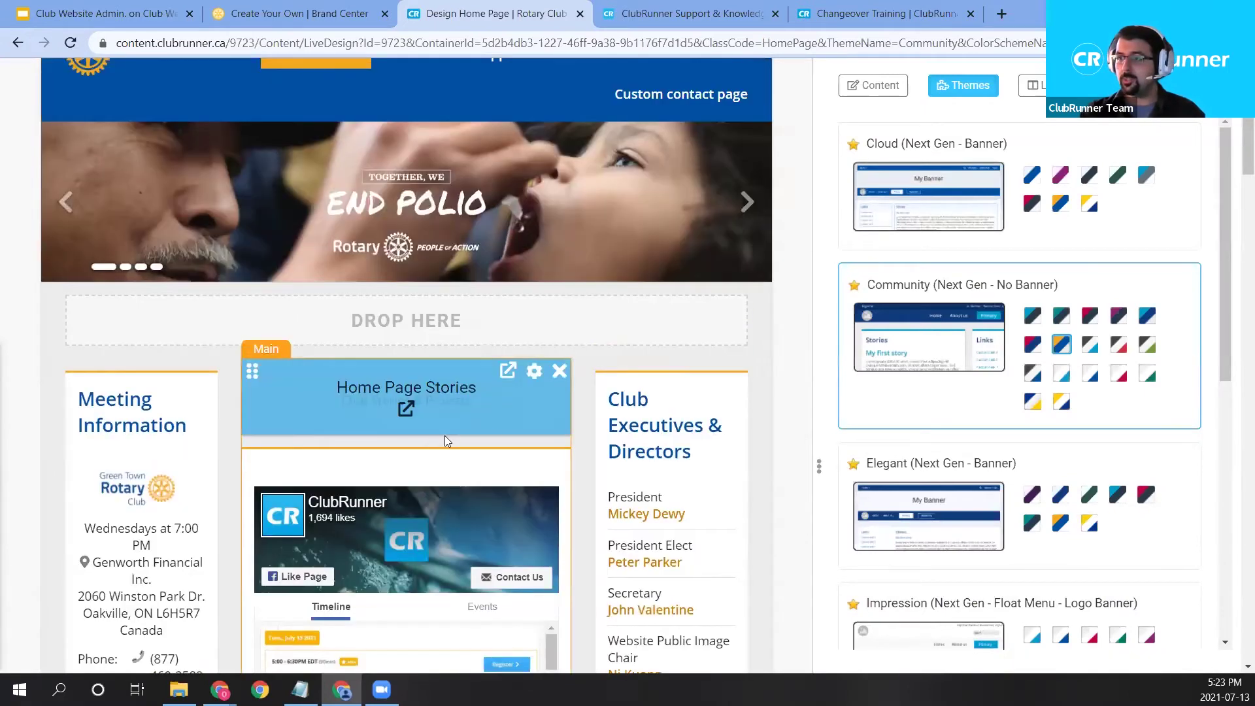
click(407, 409)
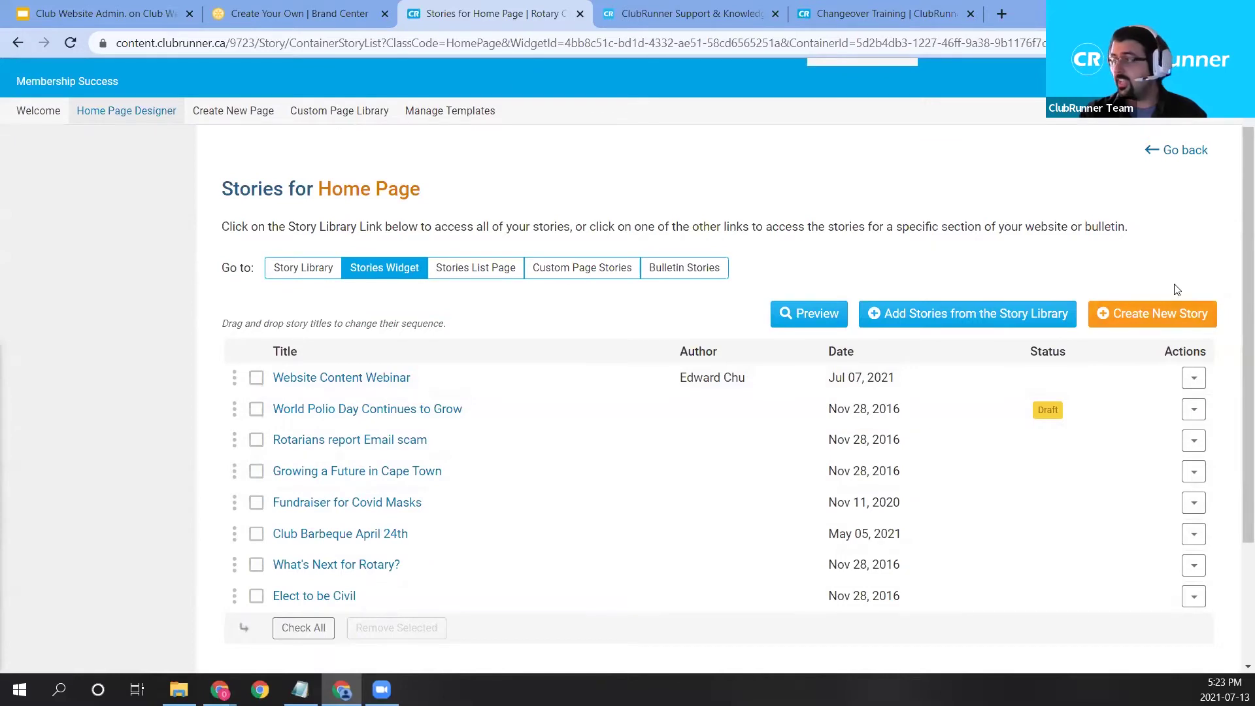
click(1185, 164)
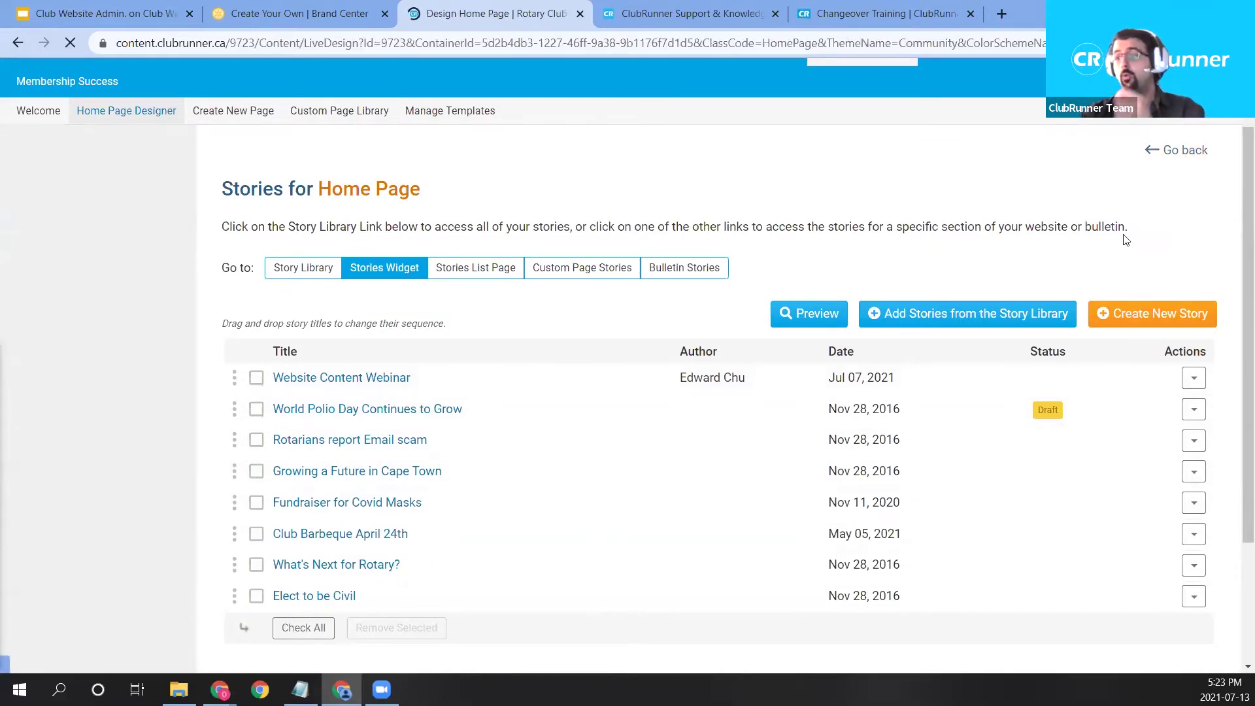
scroll(872, 354, down, 5)
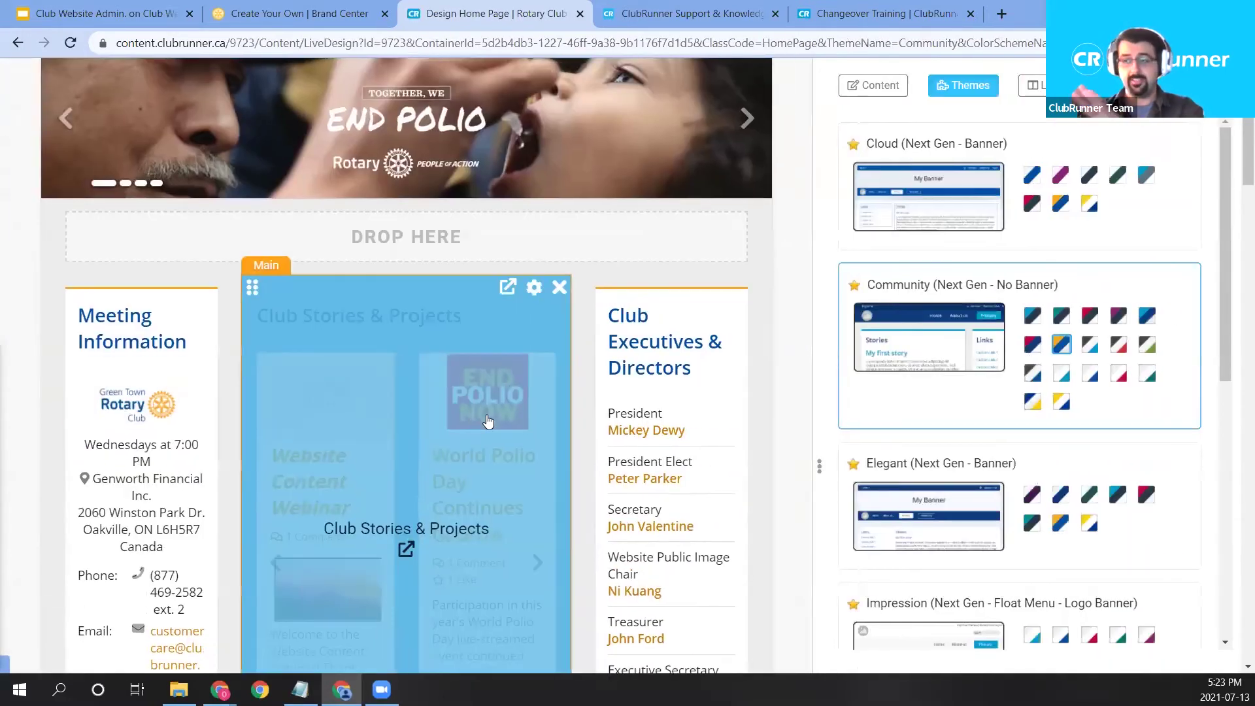
scroll(664, 523, down, 2)
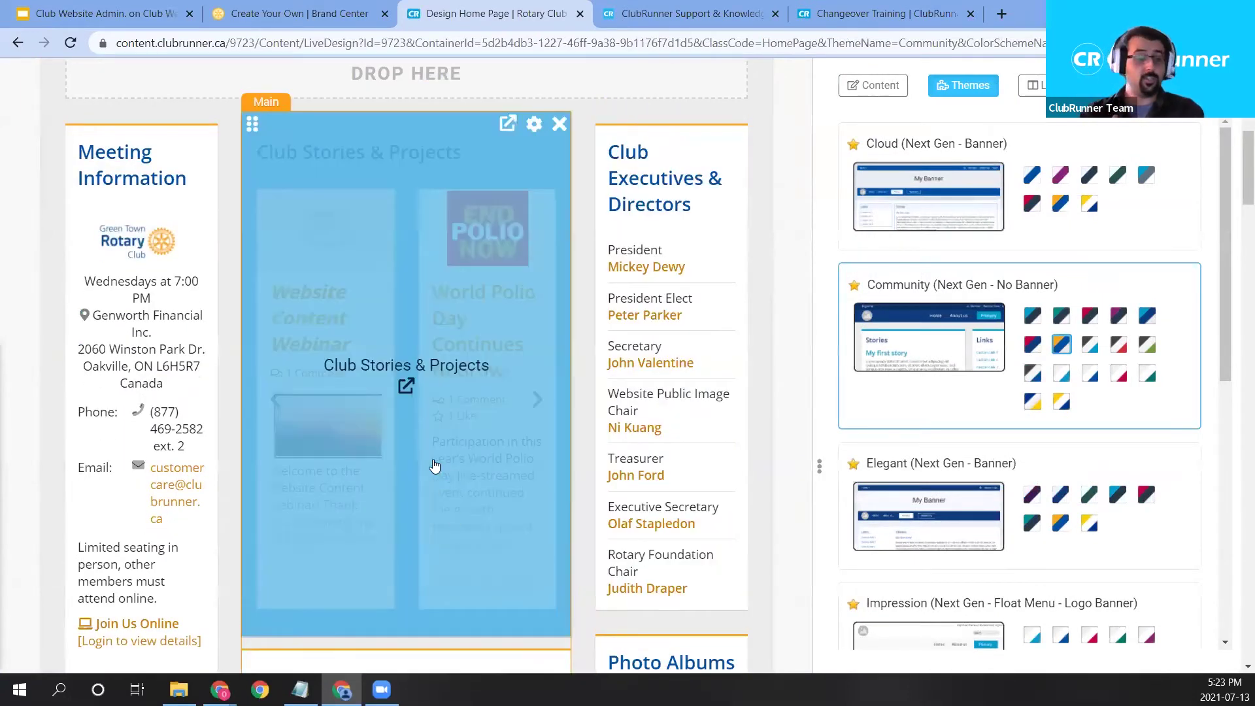
scroll(432, 466, up, 1)
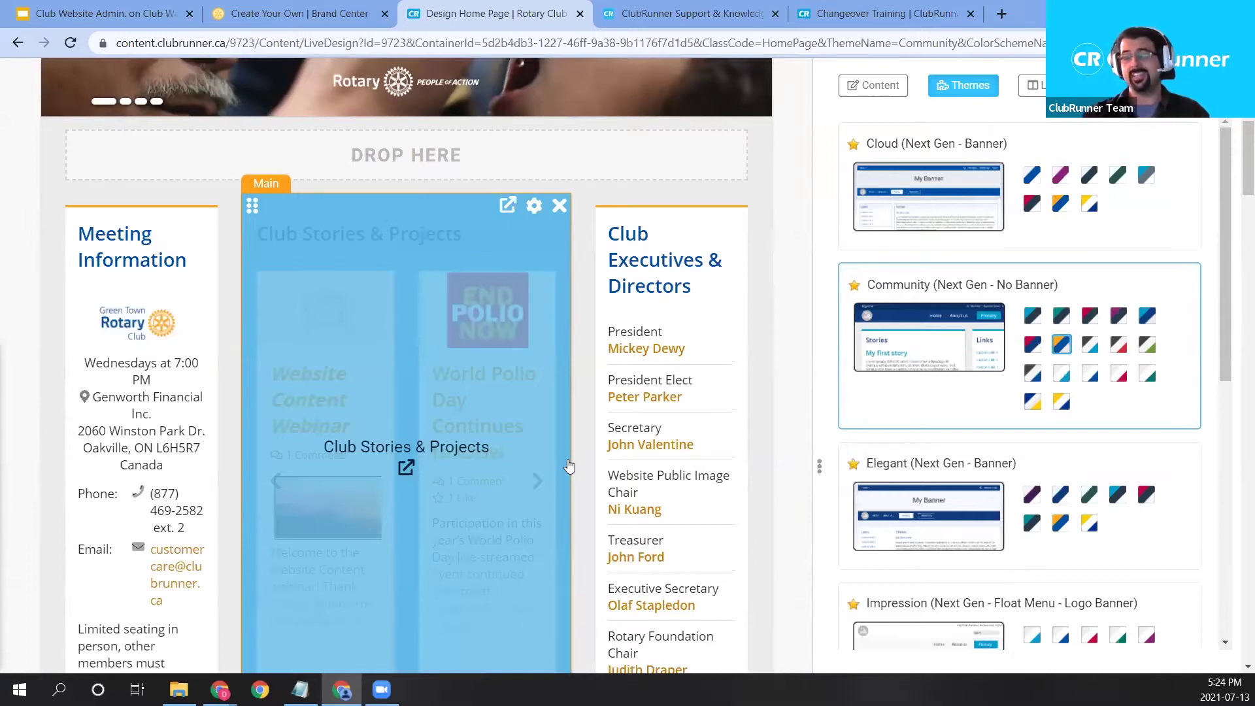
click(407, 469)
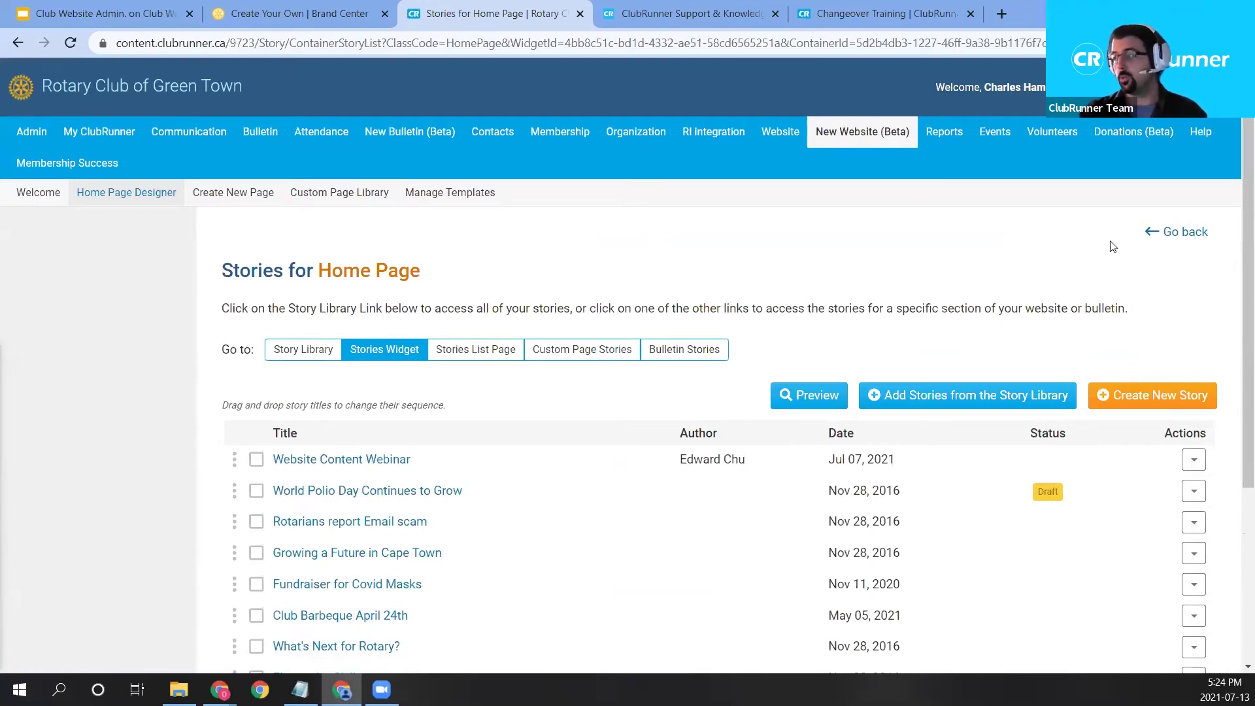
click(1161, 236)
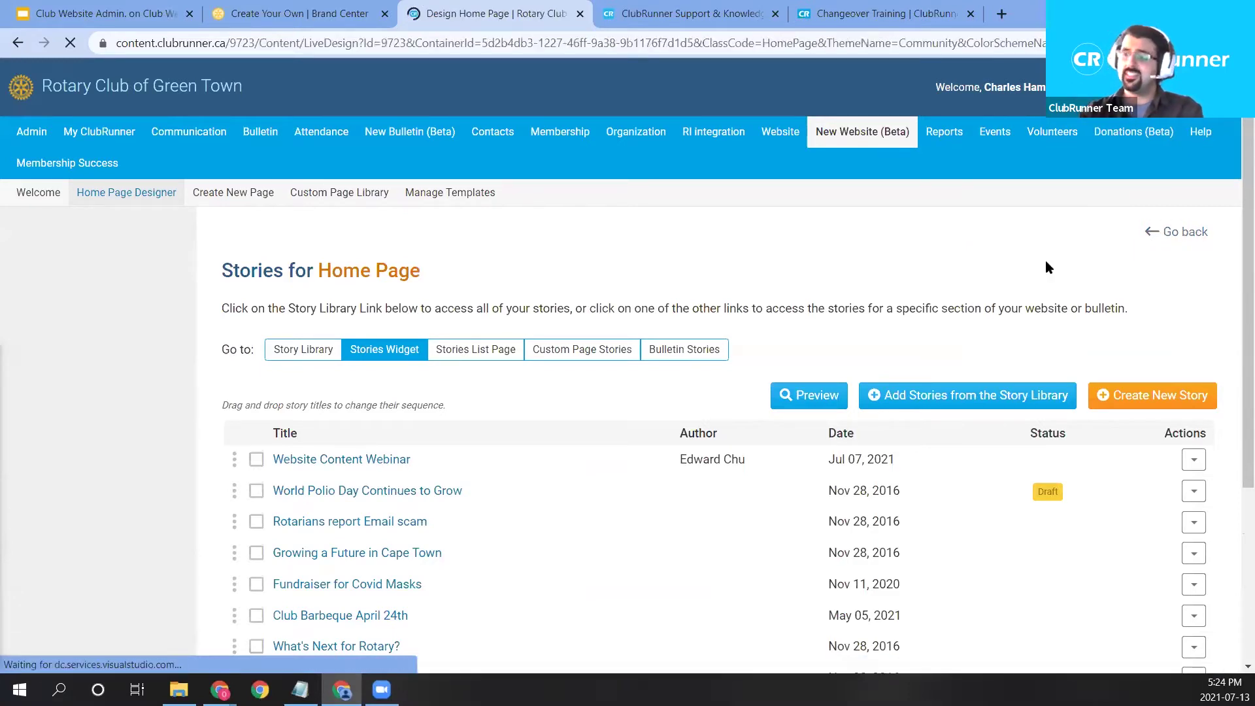
scroll(458, 497, down, 6)
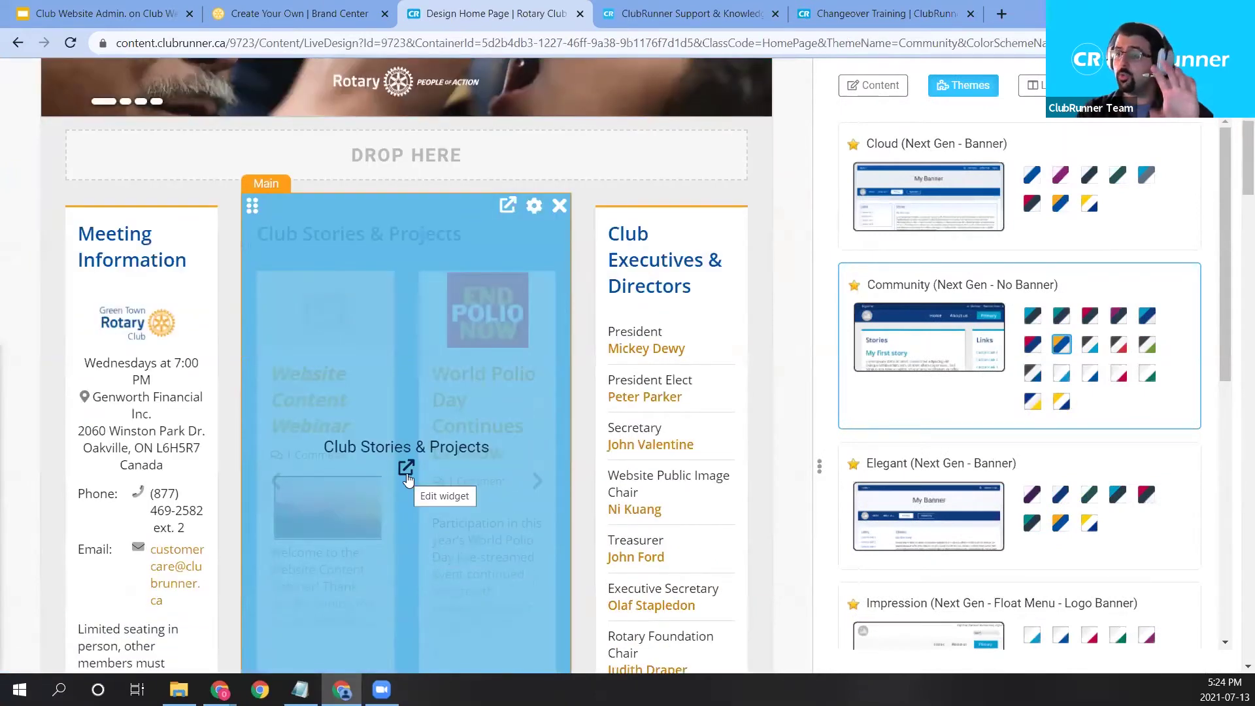
click(407, 471)
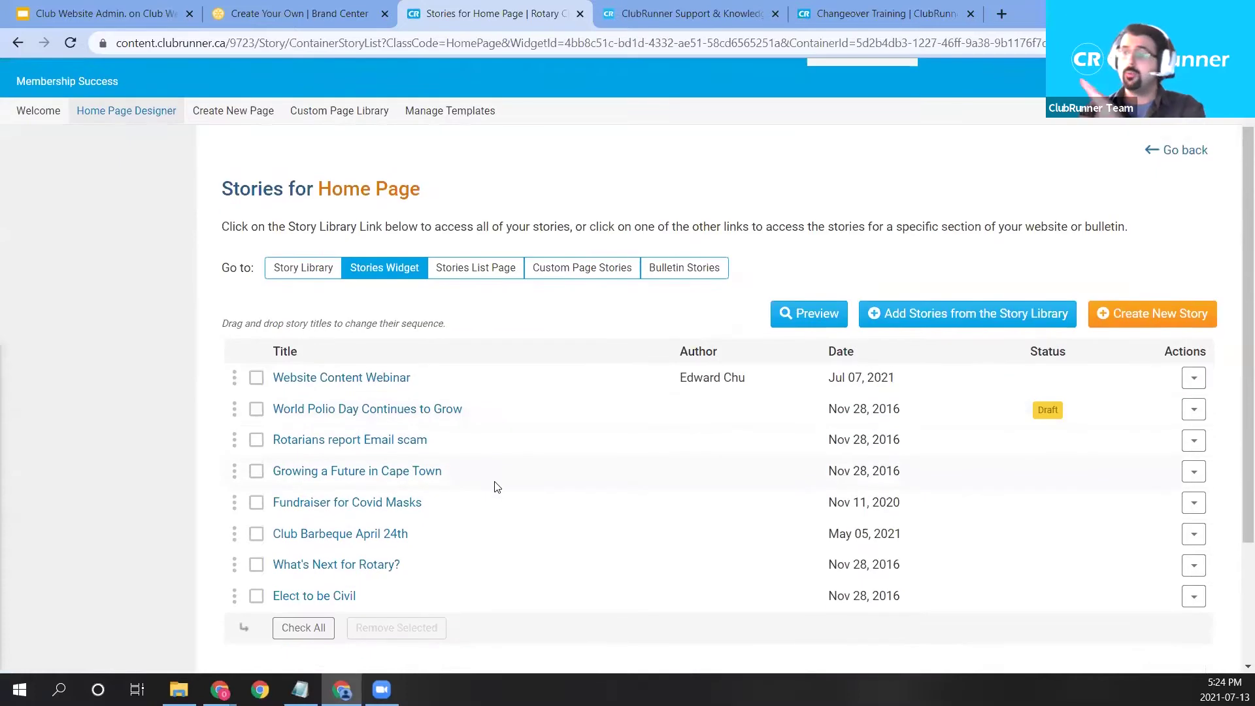
Open the Website Content Webinar story and launch the image browser for its story image.
click(362, 385)
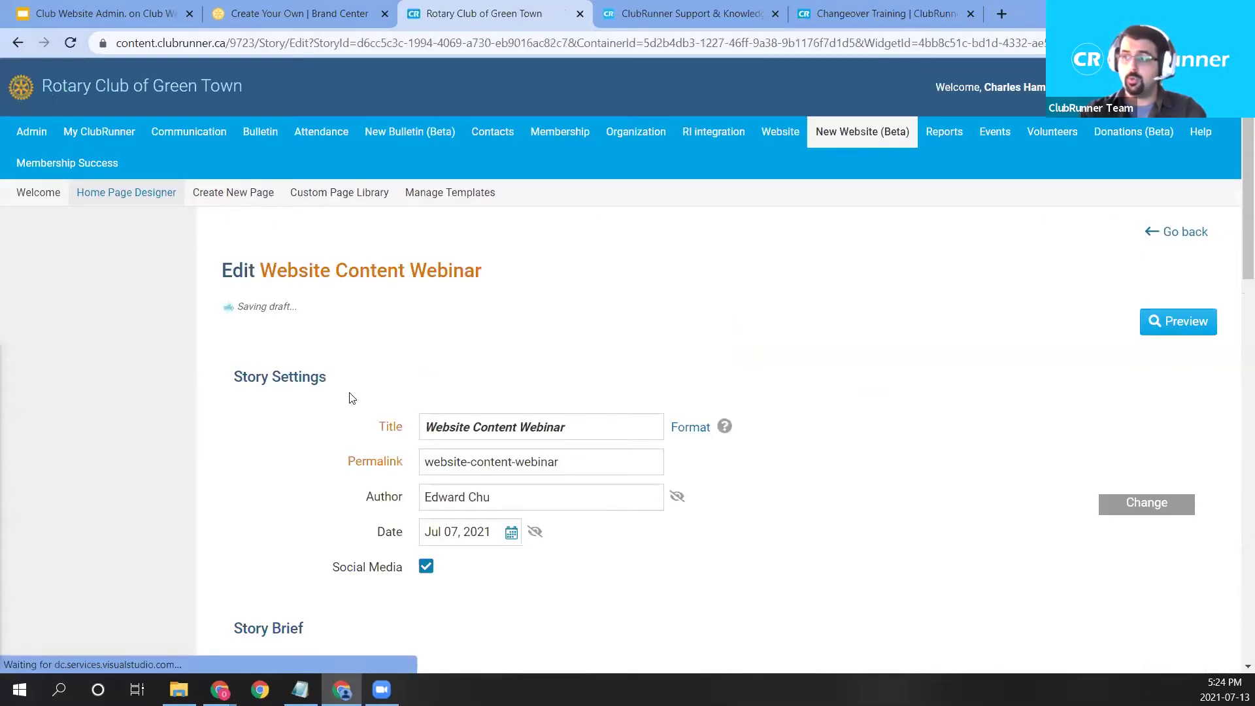
scroll(664, 382, down, 3)
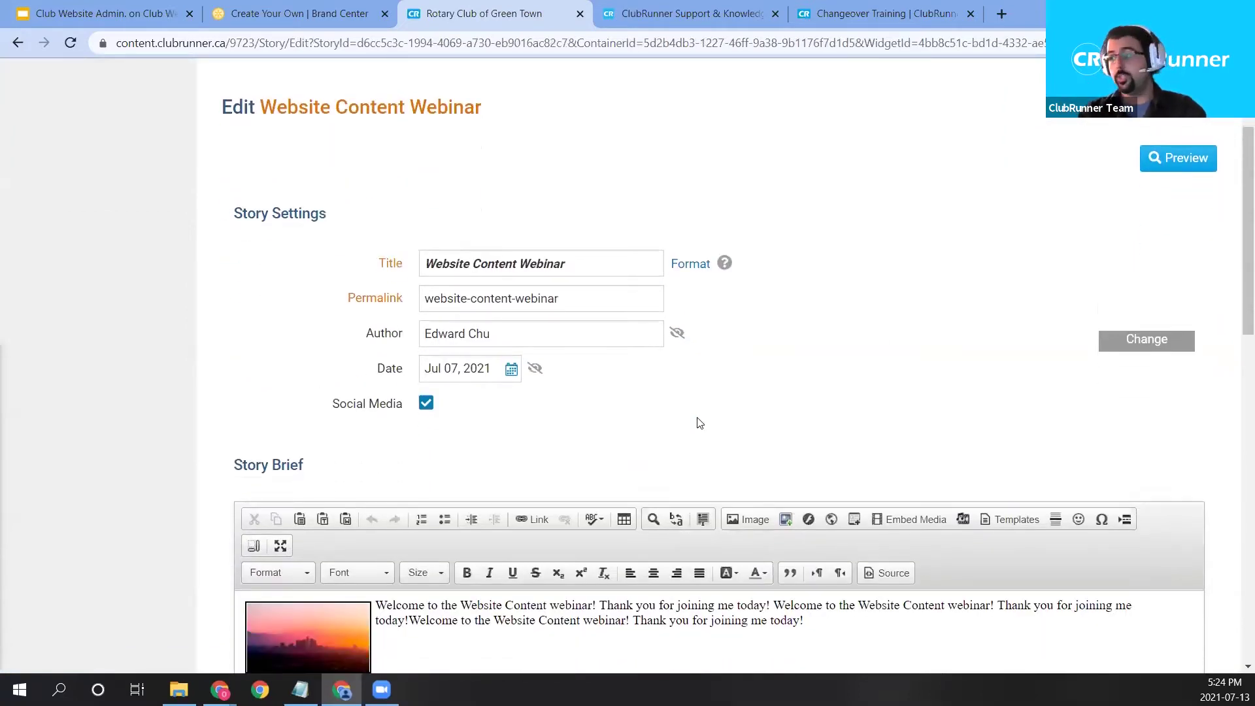
scroll(762, 428, down, 1)
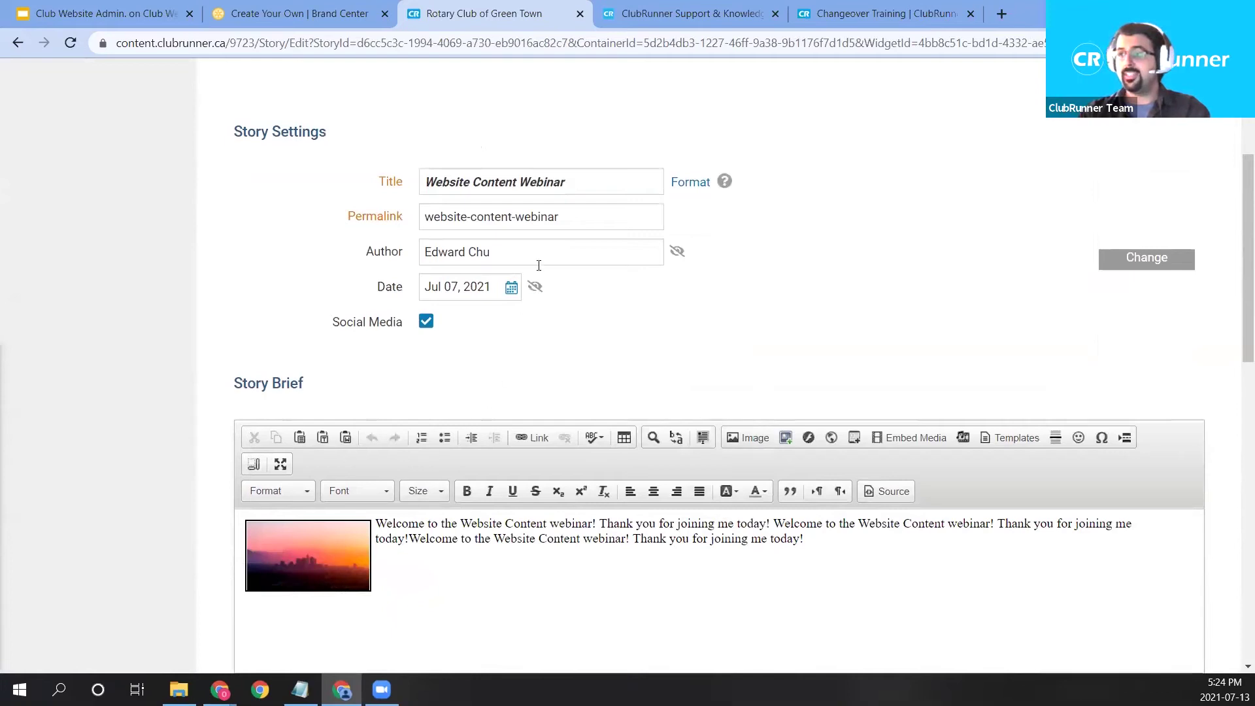
click(346, 570)
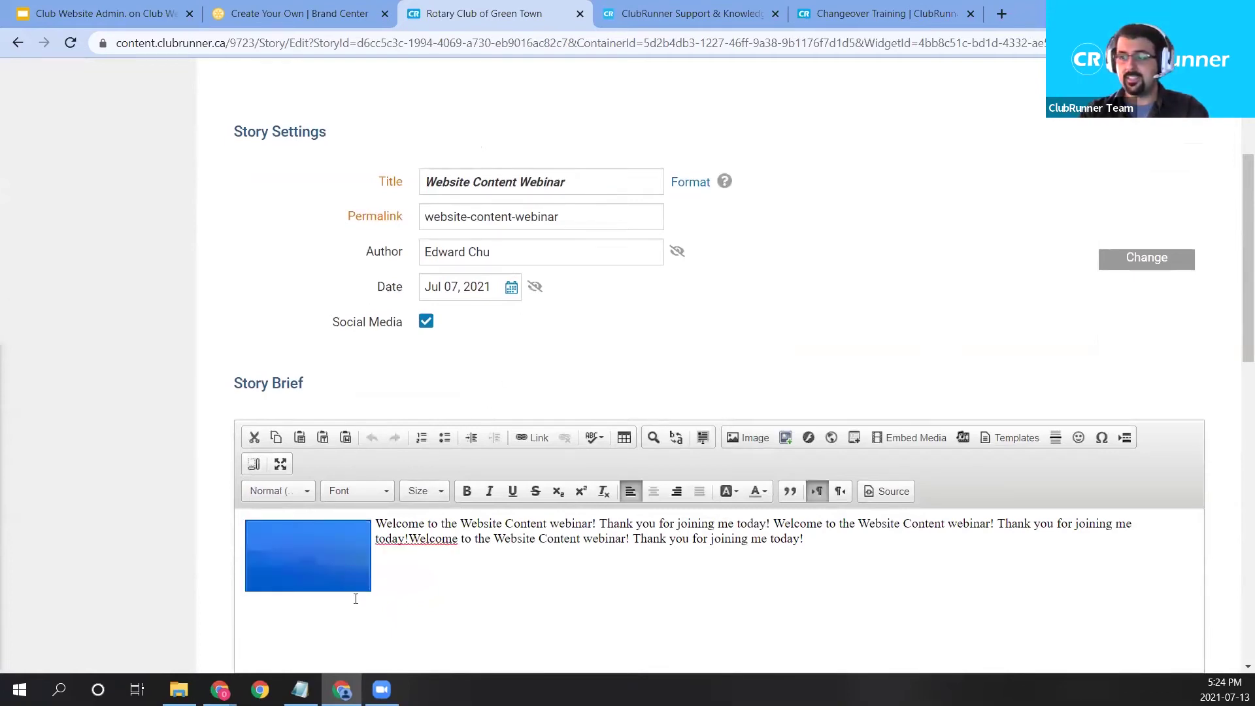
click(629, 538)
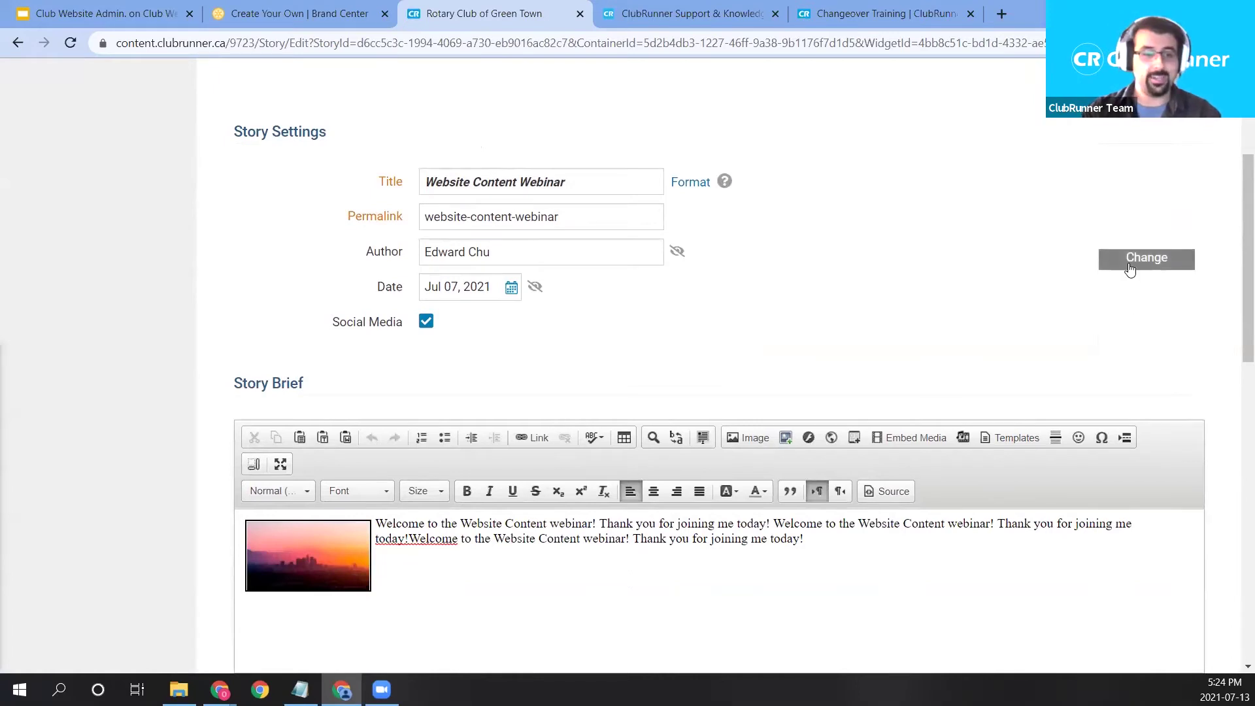
scroll(376, 277, up, 1)
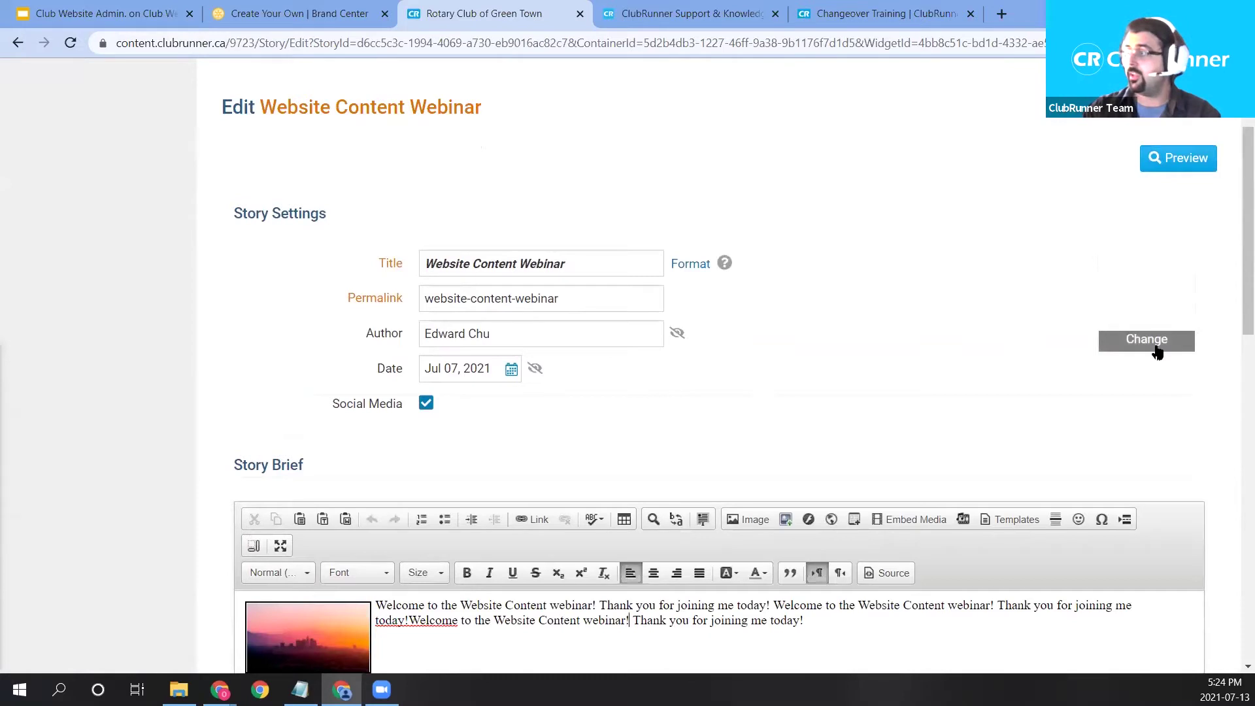
click(1157, 353)
click(1137, 295)
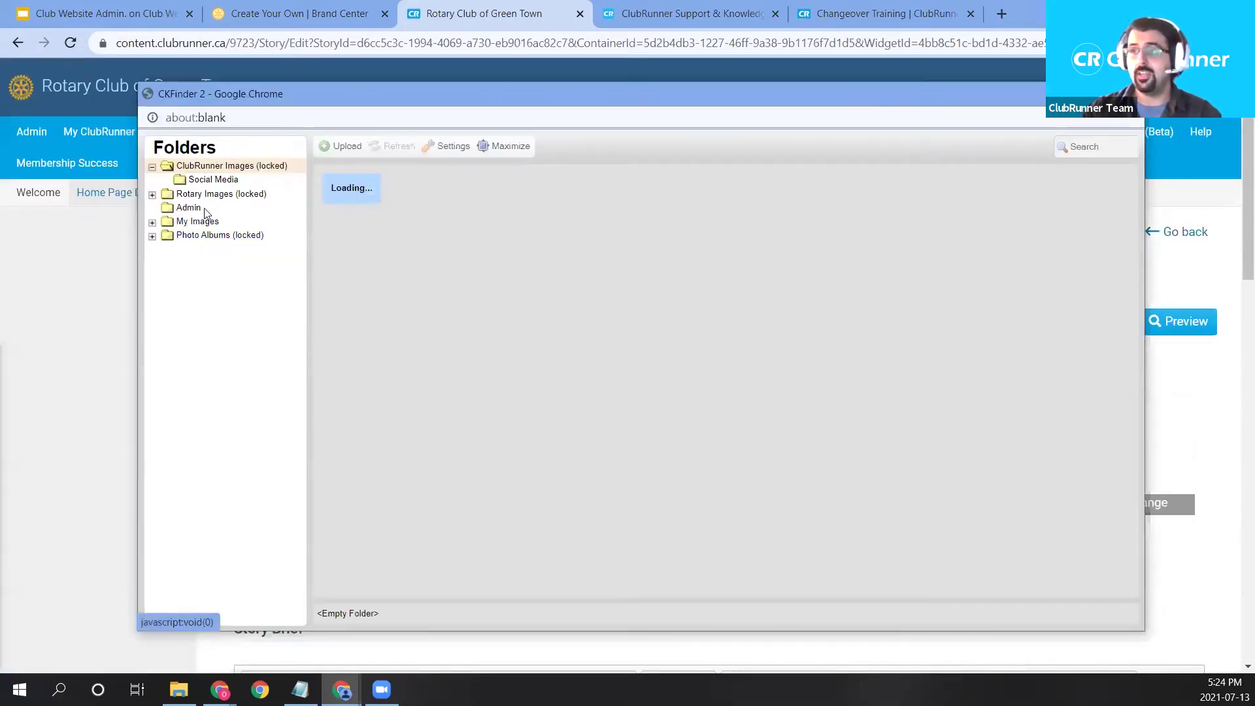
View My Images, close the image browser, and open Image Properties for the Story Brief.
click(196, 222)
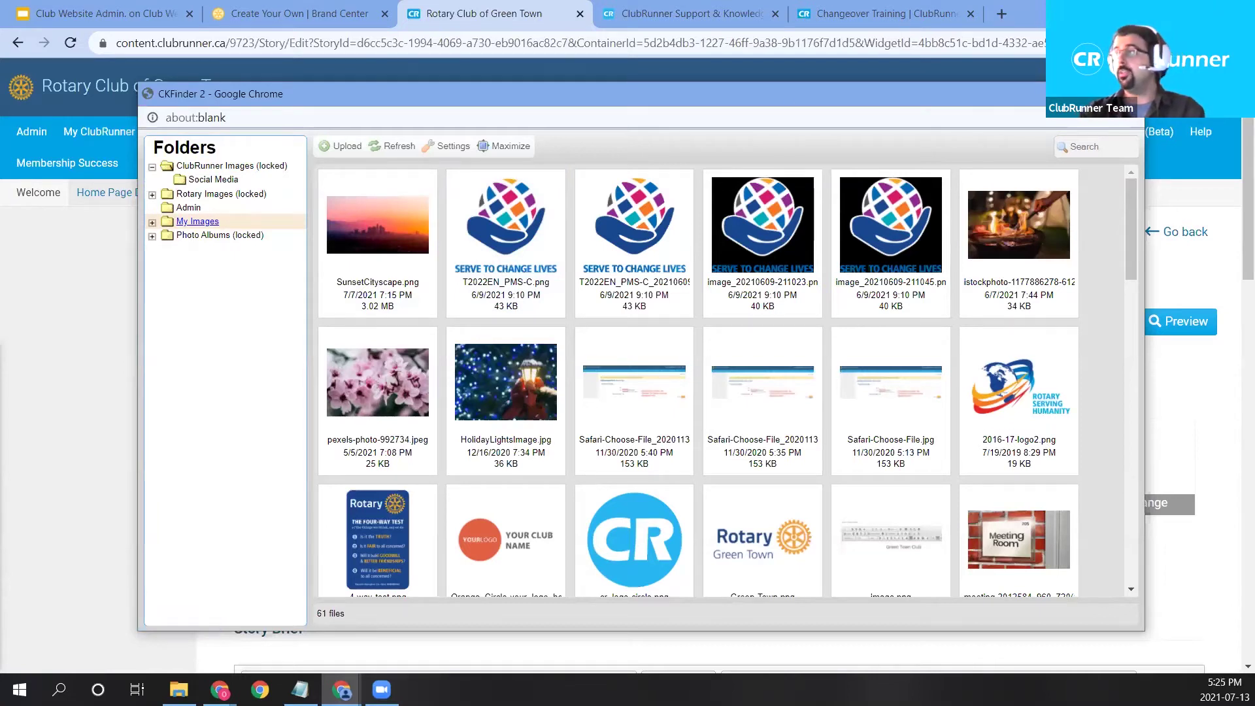
click(1129, 94)
scroll(1072, 196, down, 2)
mouse_move(1143, 294)
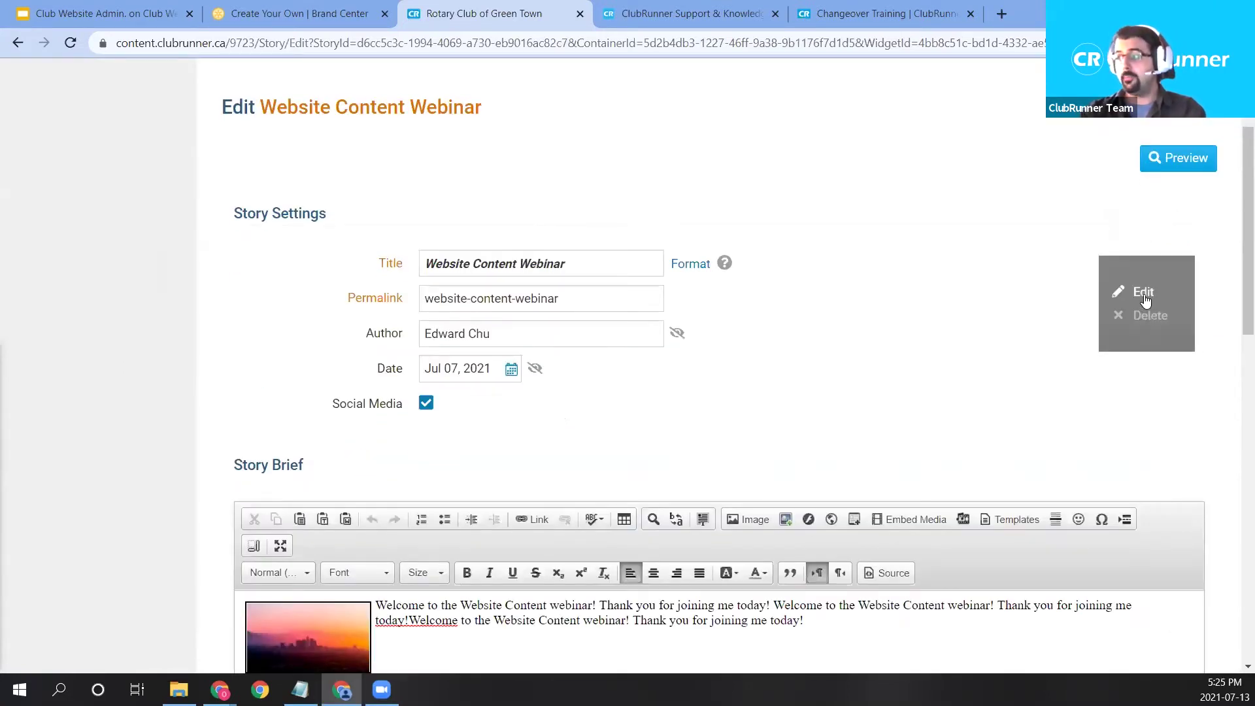
scroll(801, 555, down, 1)
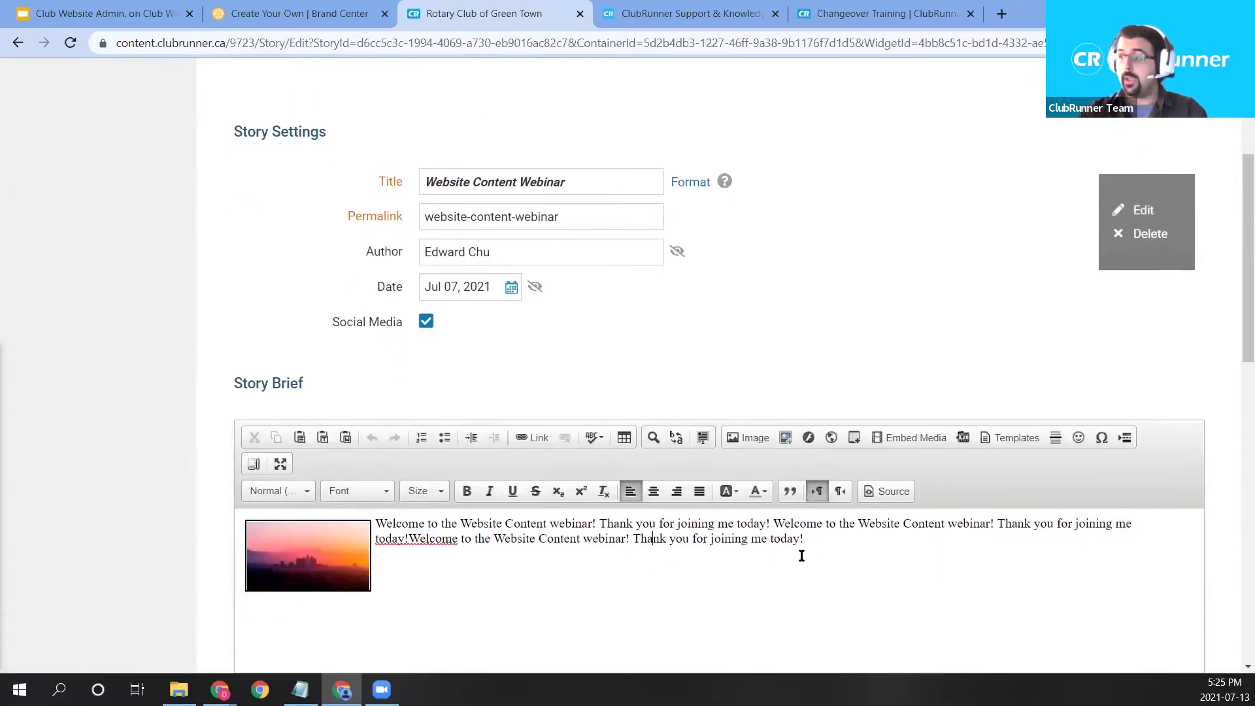
click(754, 438)
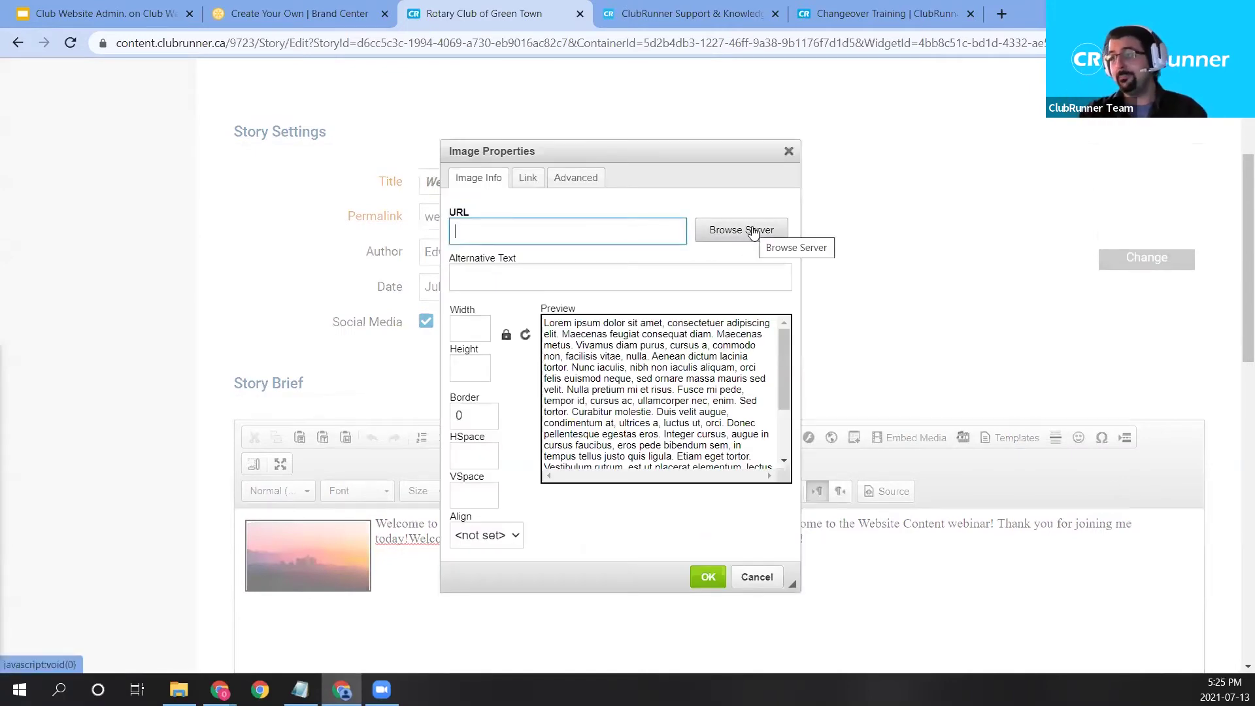
Browse the server from Image Properties to open the Image Library and move it into view.
click(754, 232)
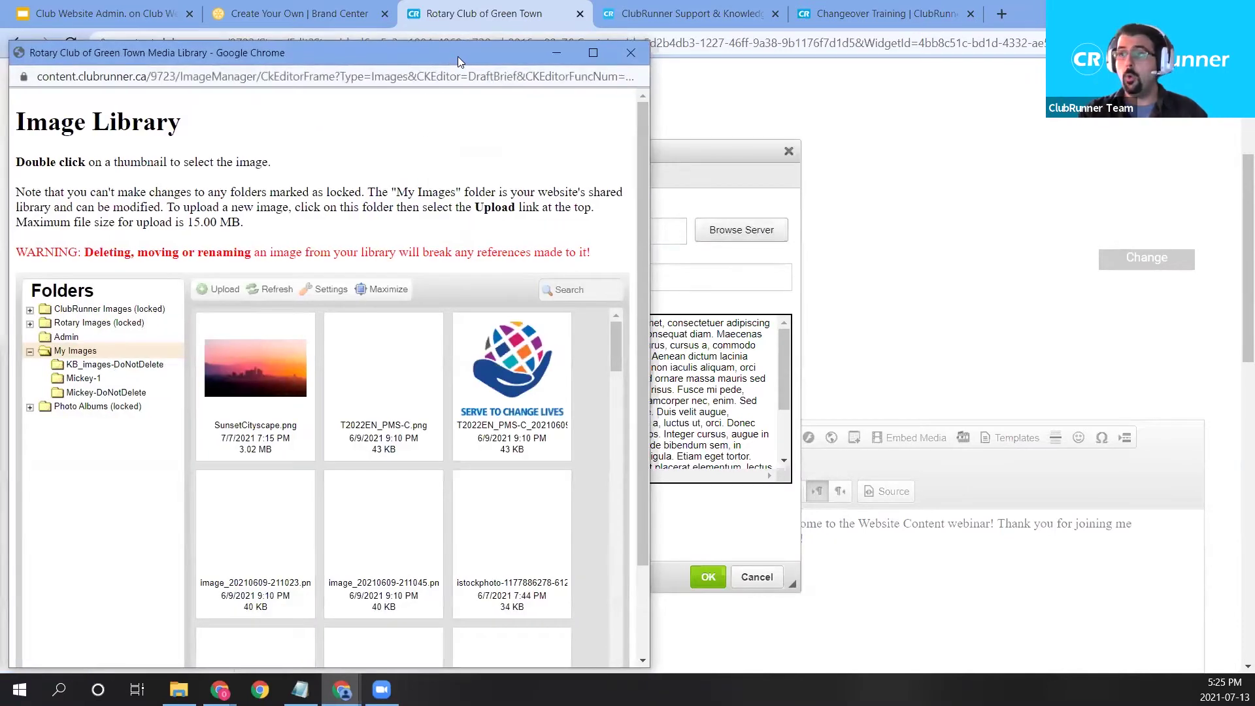
drag(458, 56, 622, 22)
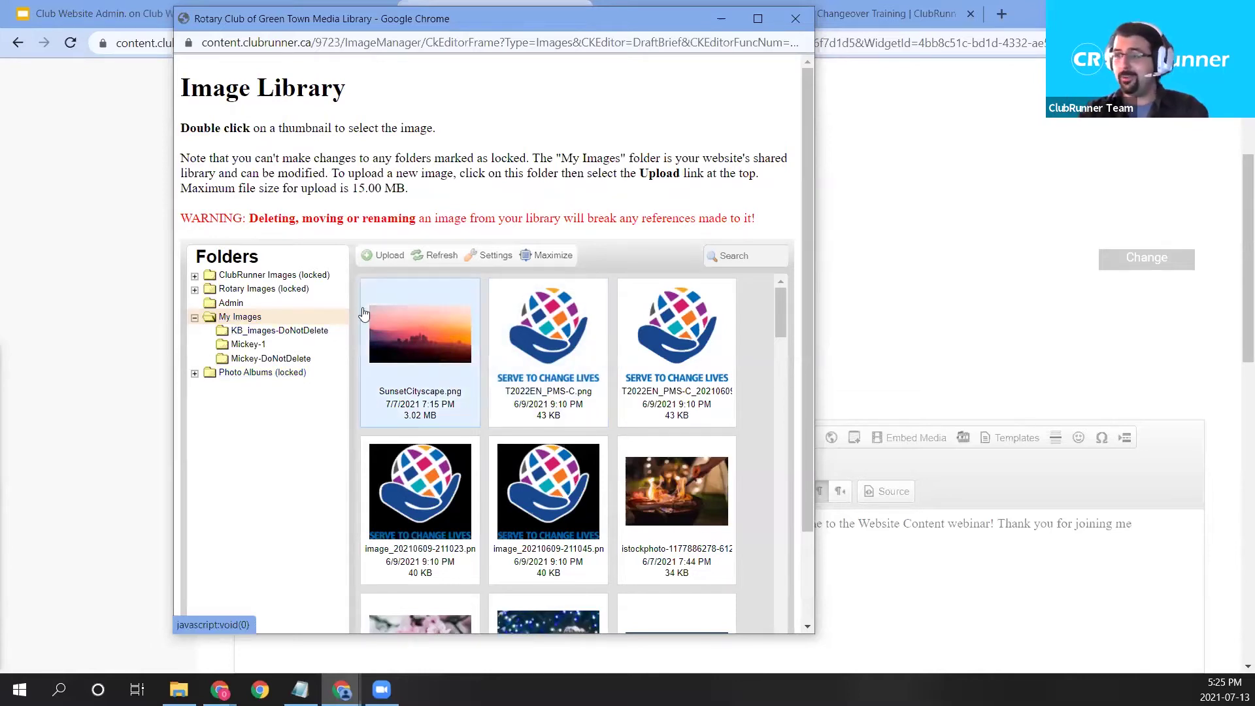
click(277, 332)
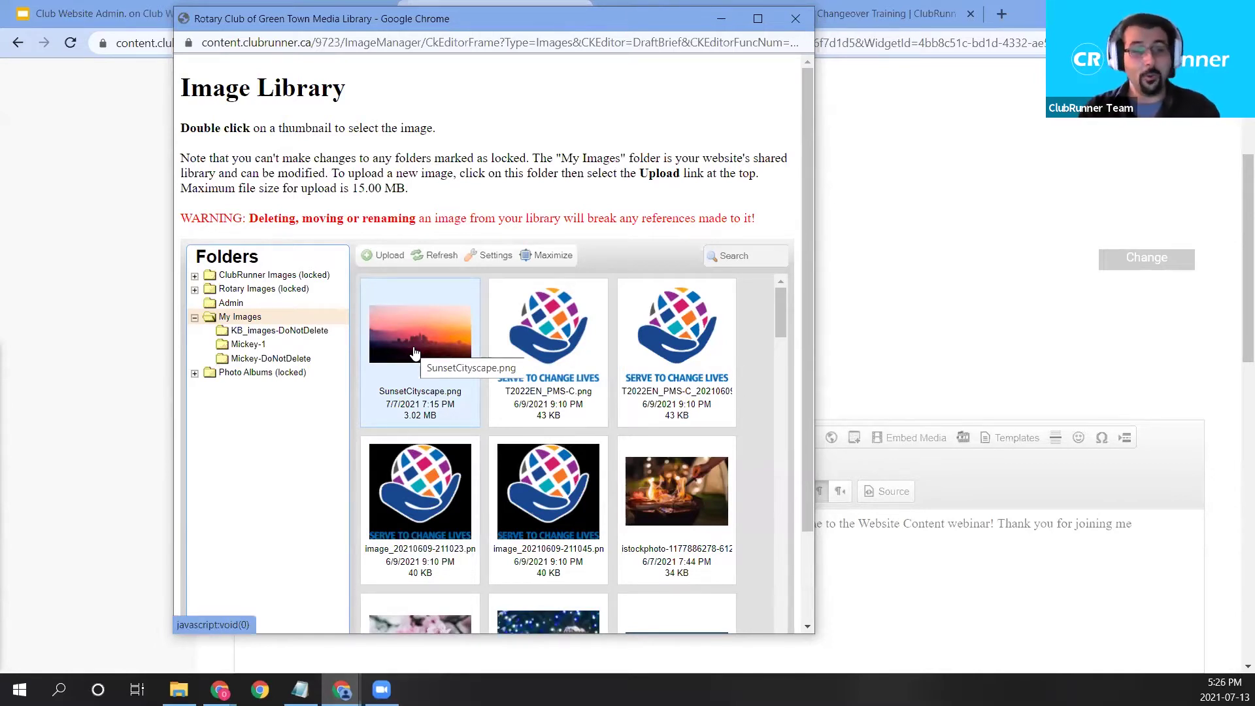
click(384, 262)
drag(515, 22, 519, 27)
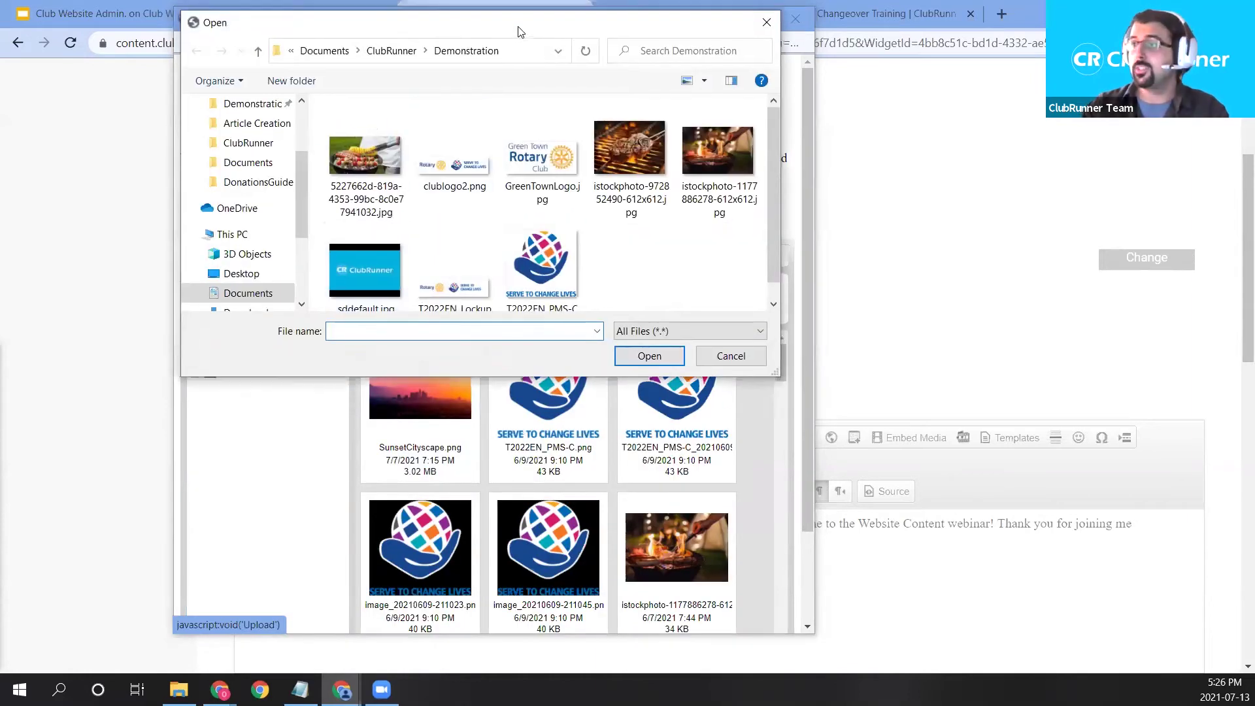
drag(764, 225, 762, 221)
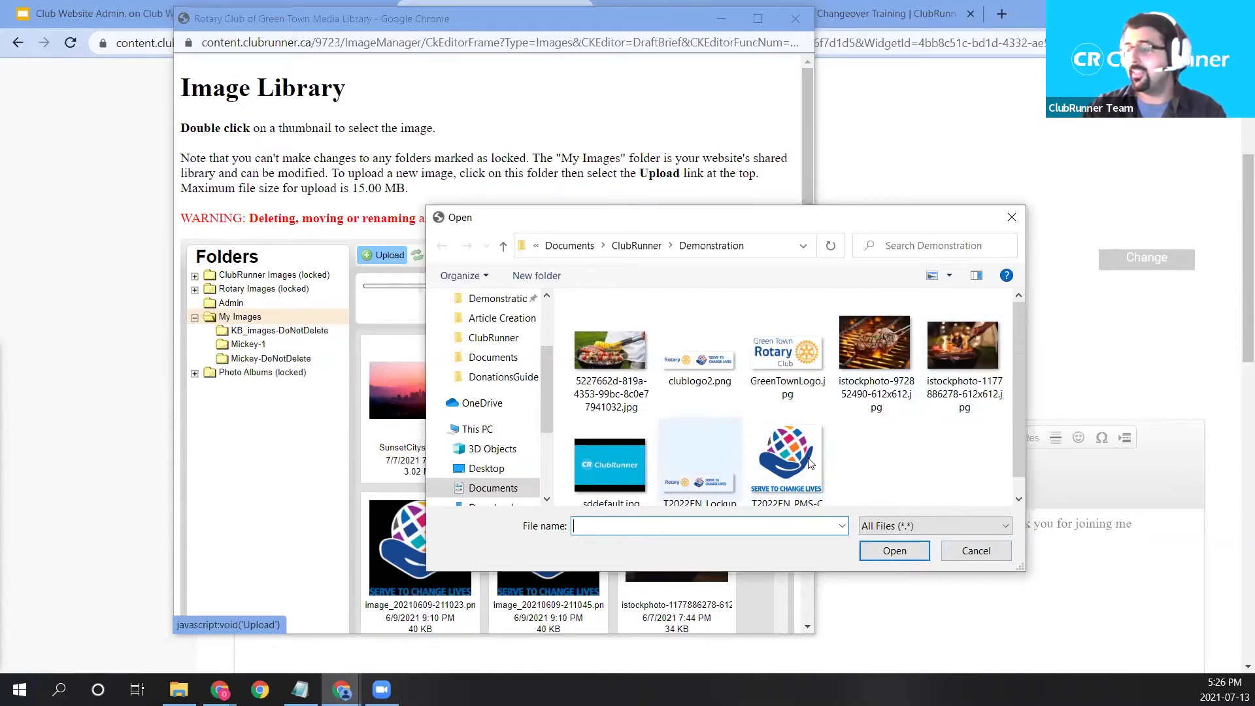
double_click(873, 353)
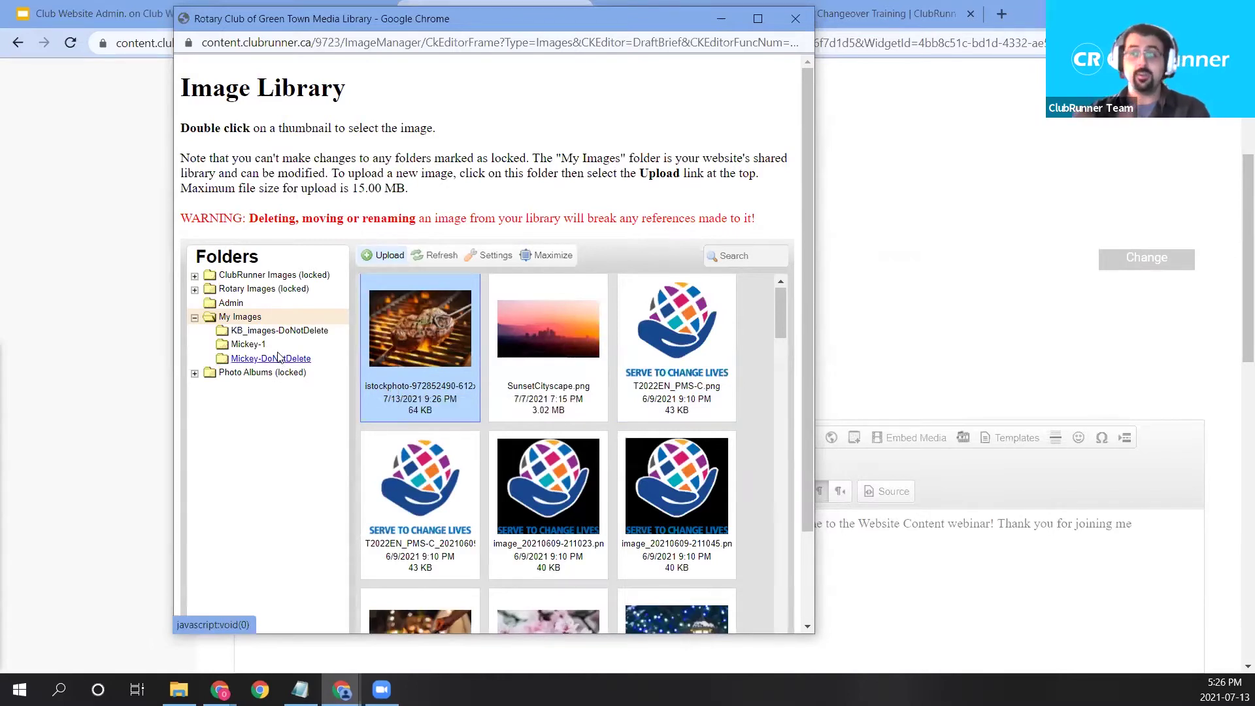
Create a new ProfilePictures subfolder inside My Images.
right_click(258, 321)
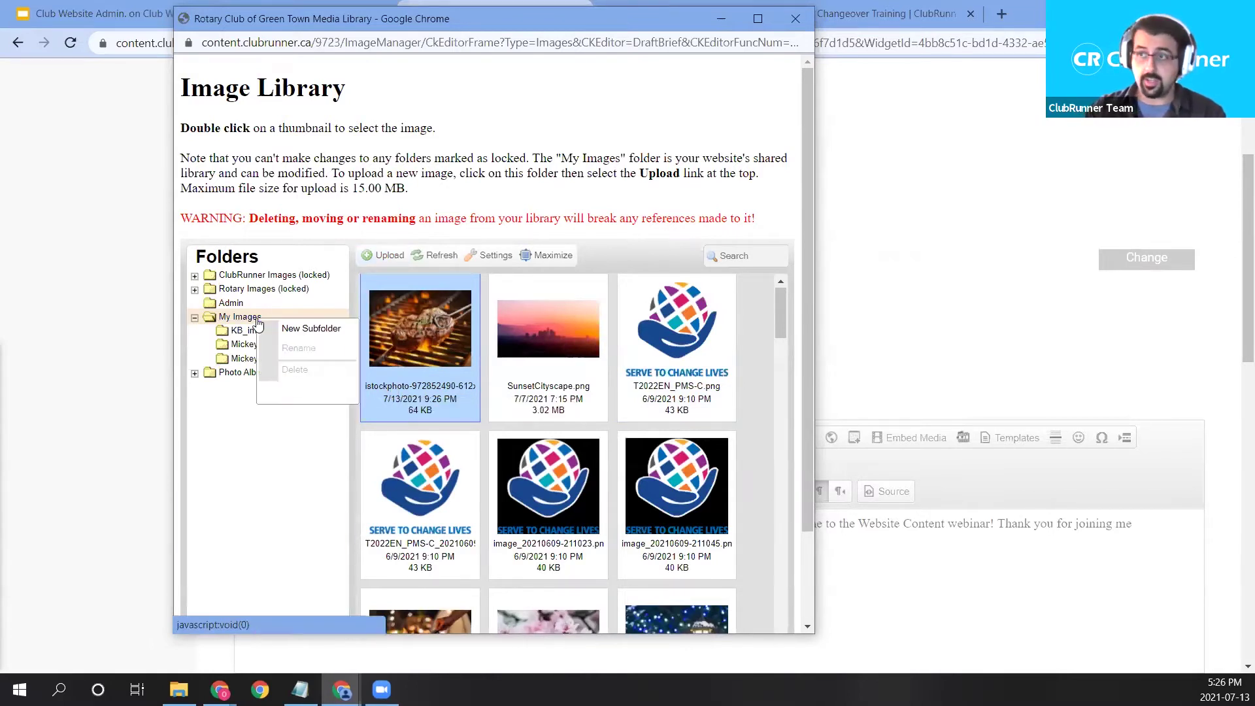
click(319, 334)
text(ProfilePictures)
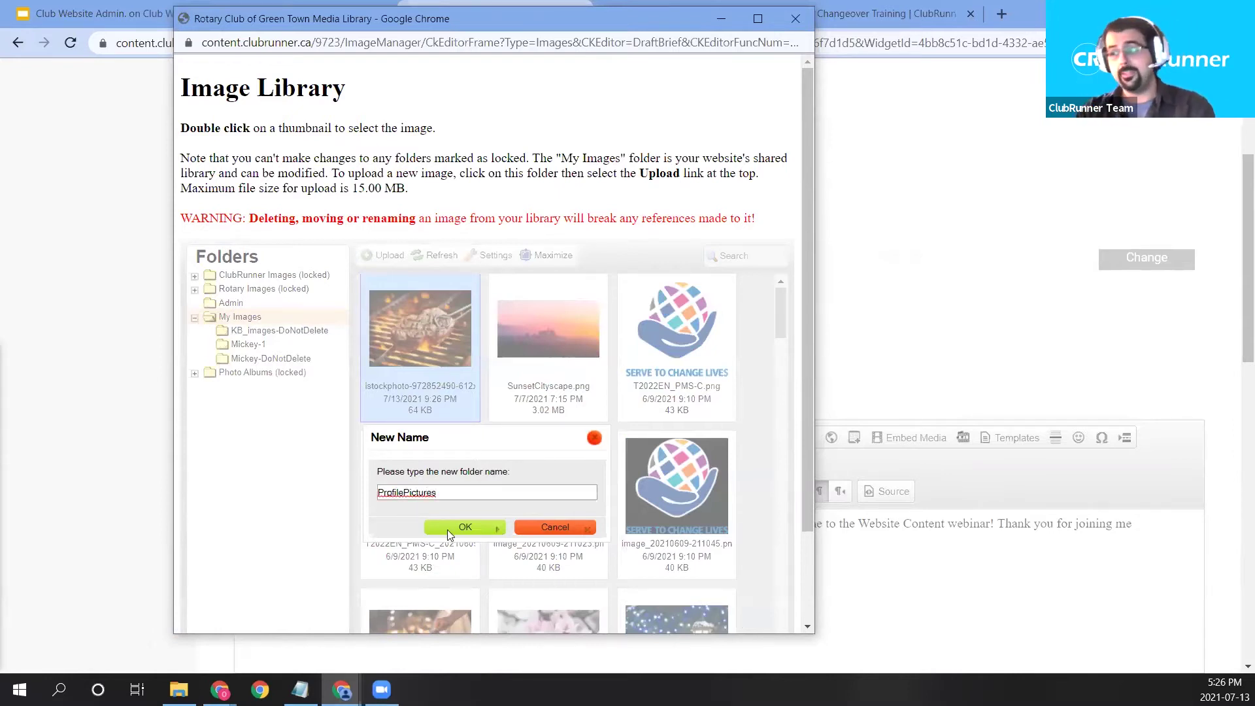
click(475, 526)
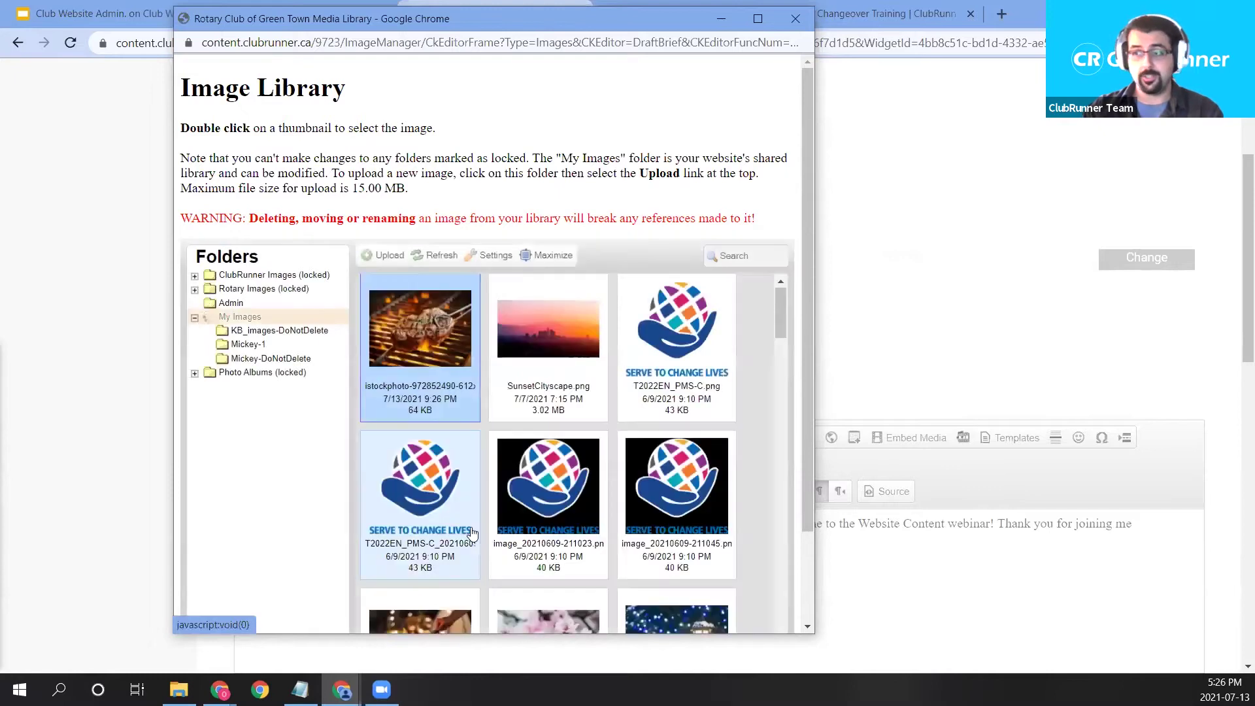
click(256, 373)
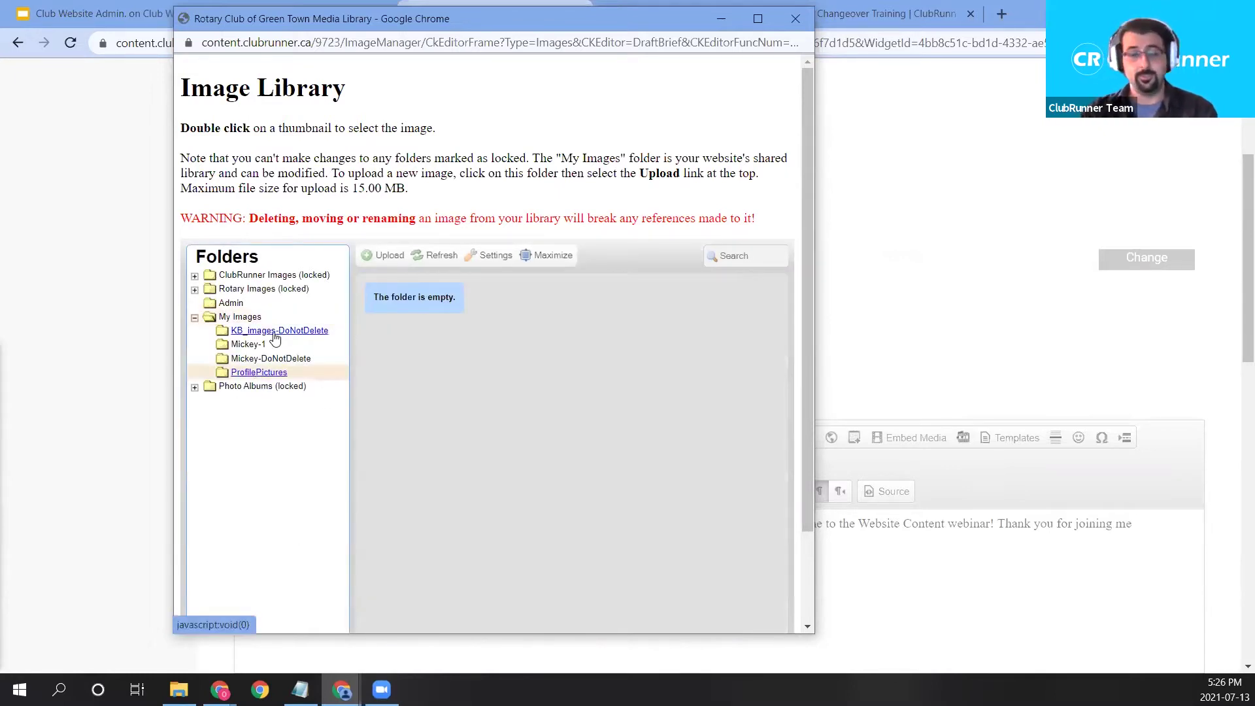
click(240, 317)
Copy image_20210609-211045.png into ProfilePictures, then browse back to My Images.
drag(549, 350, 253, 374)
drag(693, 496, 256, 374)
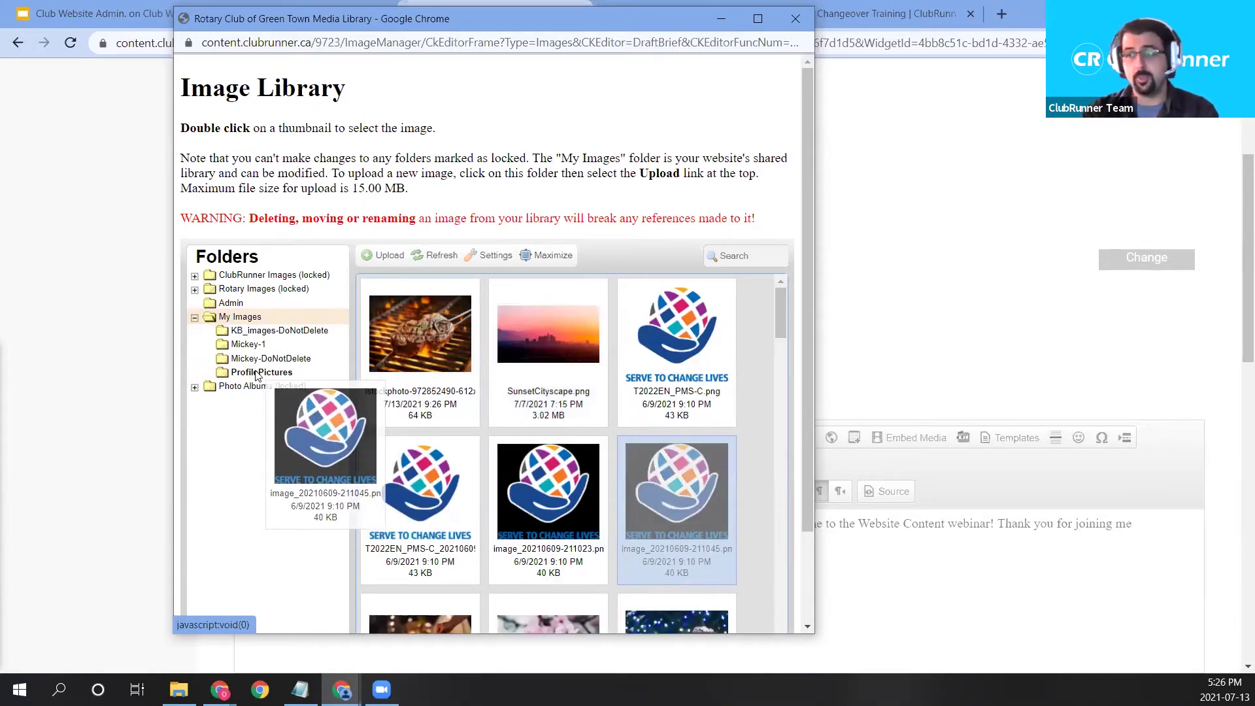
drag(257, 375, 257, 376)
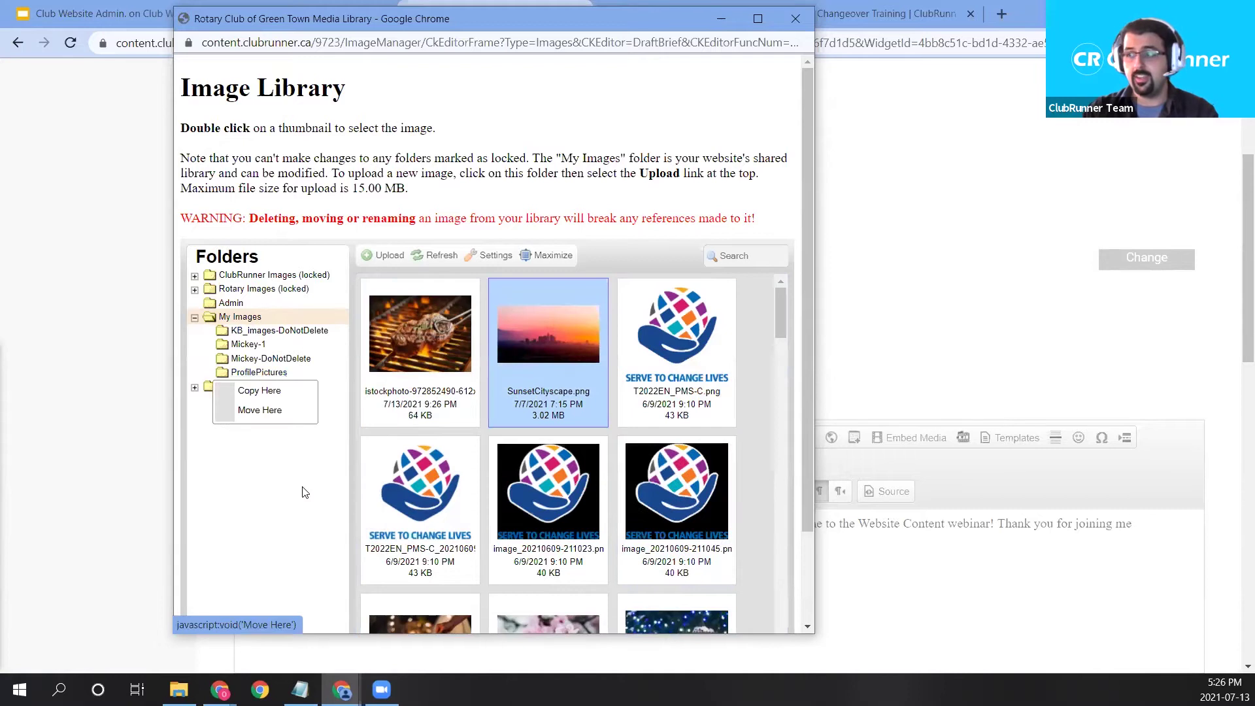
click(268, 392)
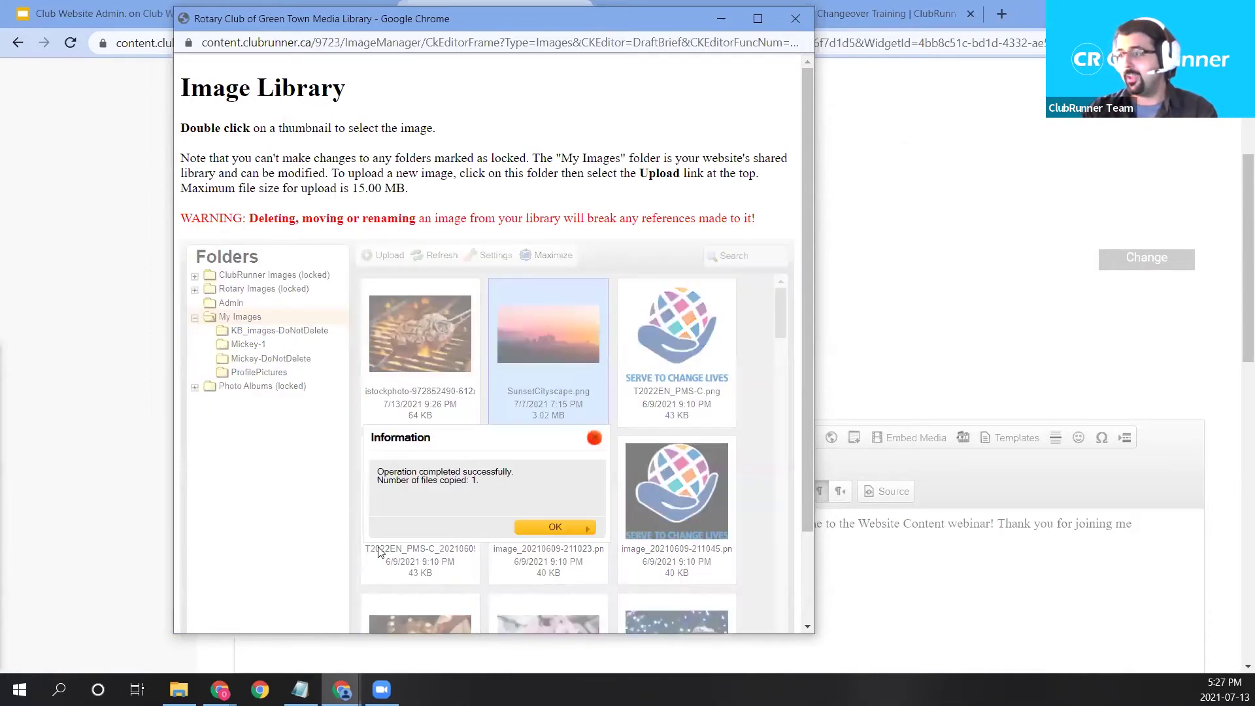
click(574, 528)
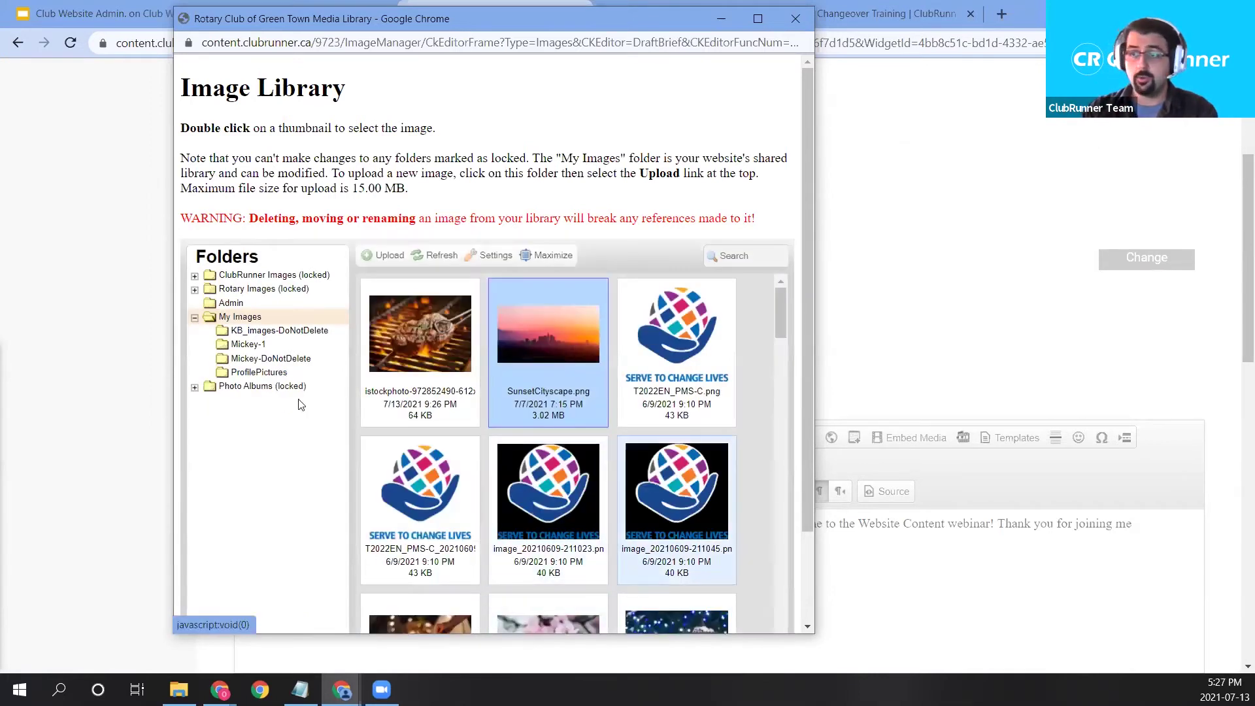
click(278, 376)
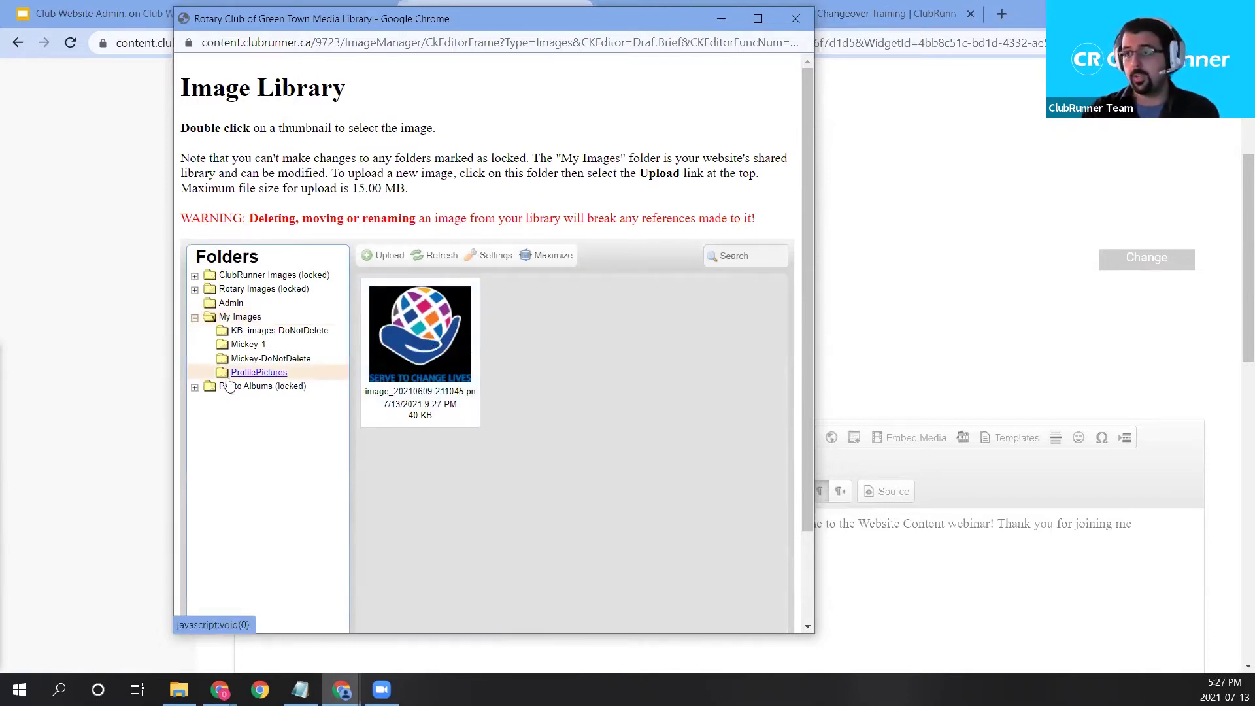
click(255, 332)
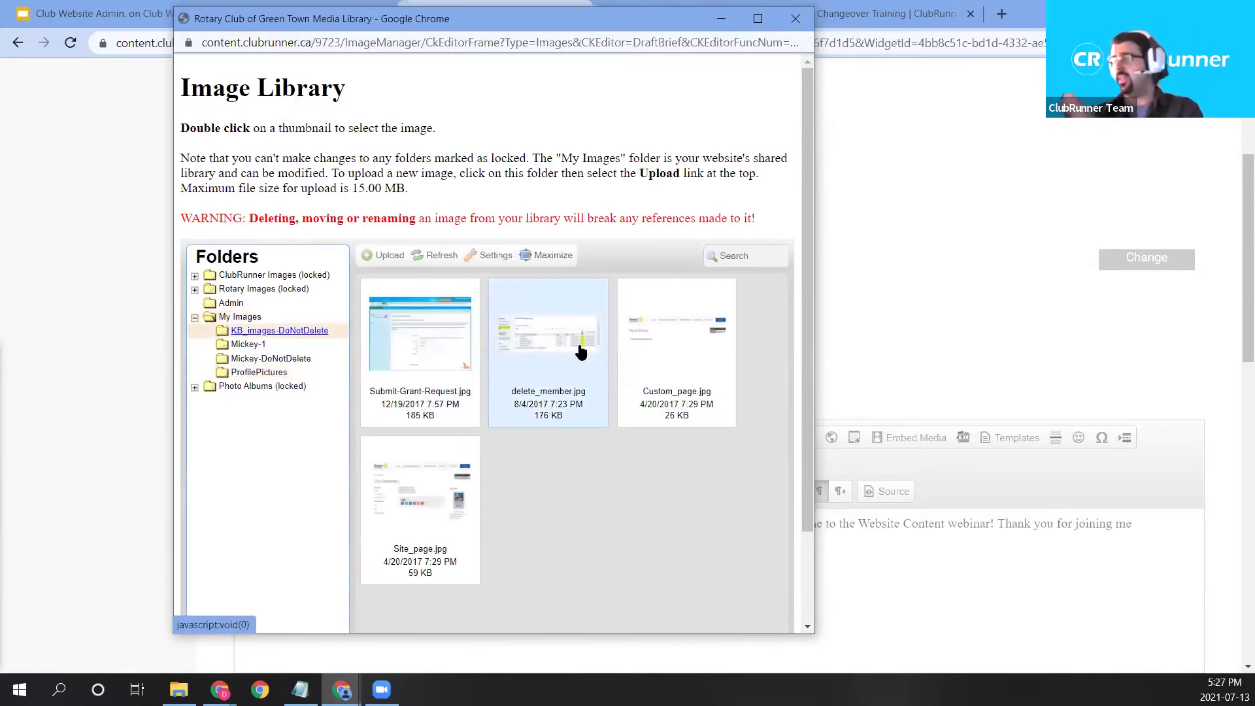
click(242, 318)
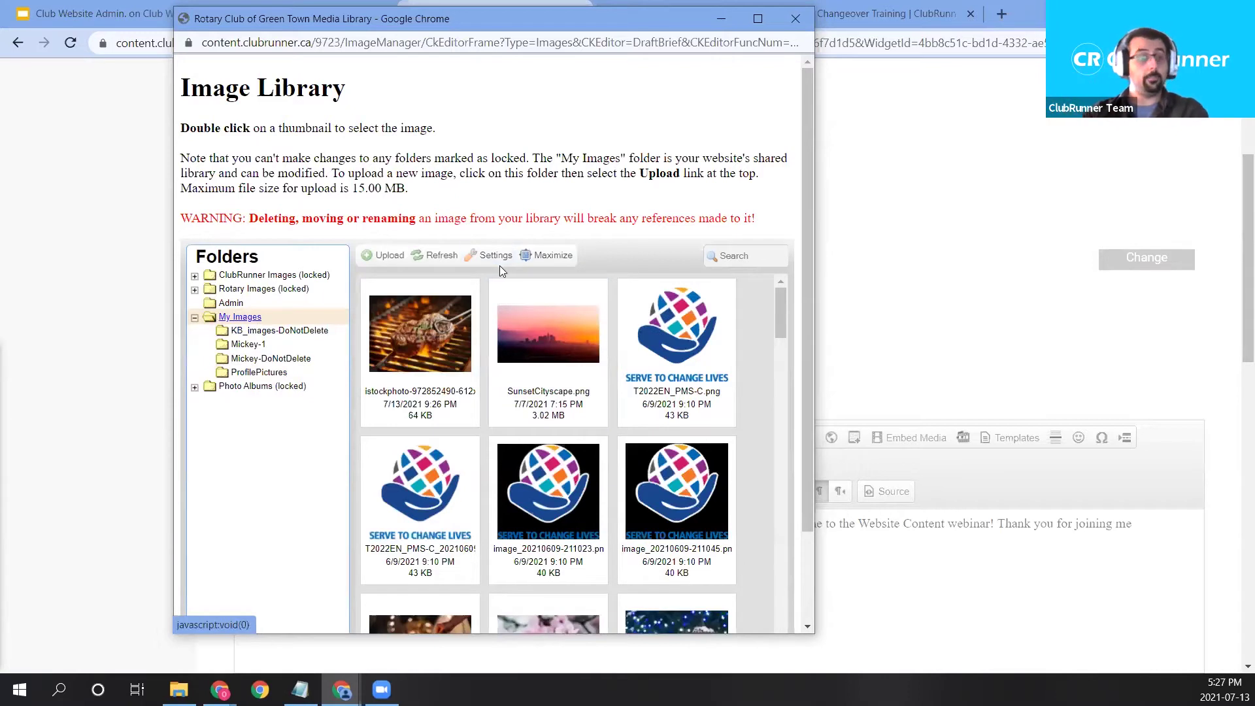
Close the Image Library, cancel Image Properties, and set the grill photo as the story image.
click(795, 19)
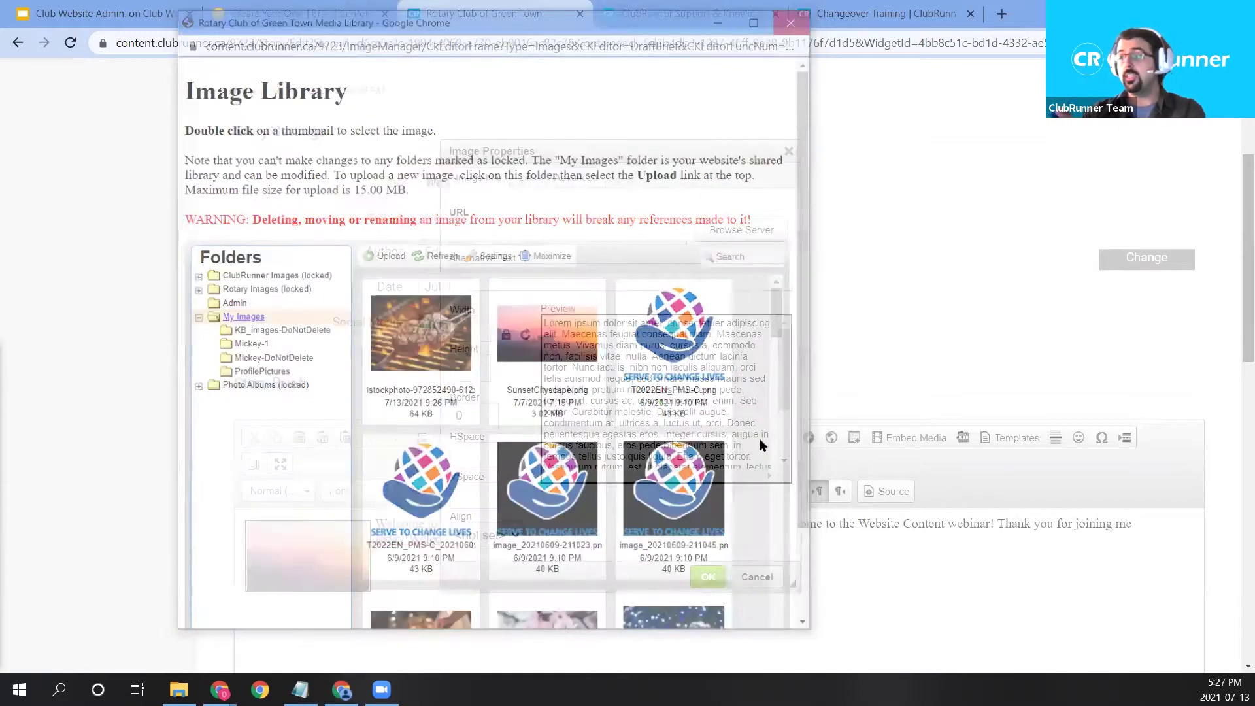
click(757, 577)
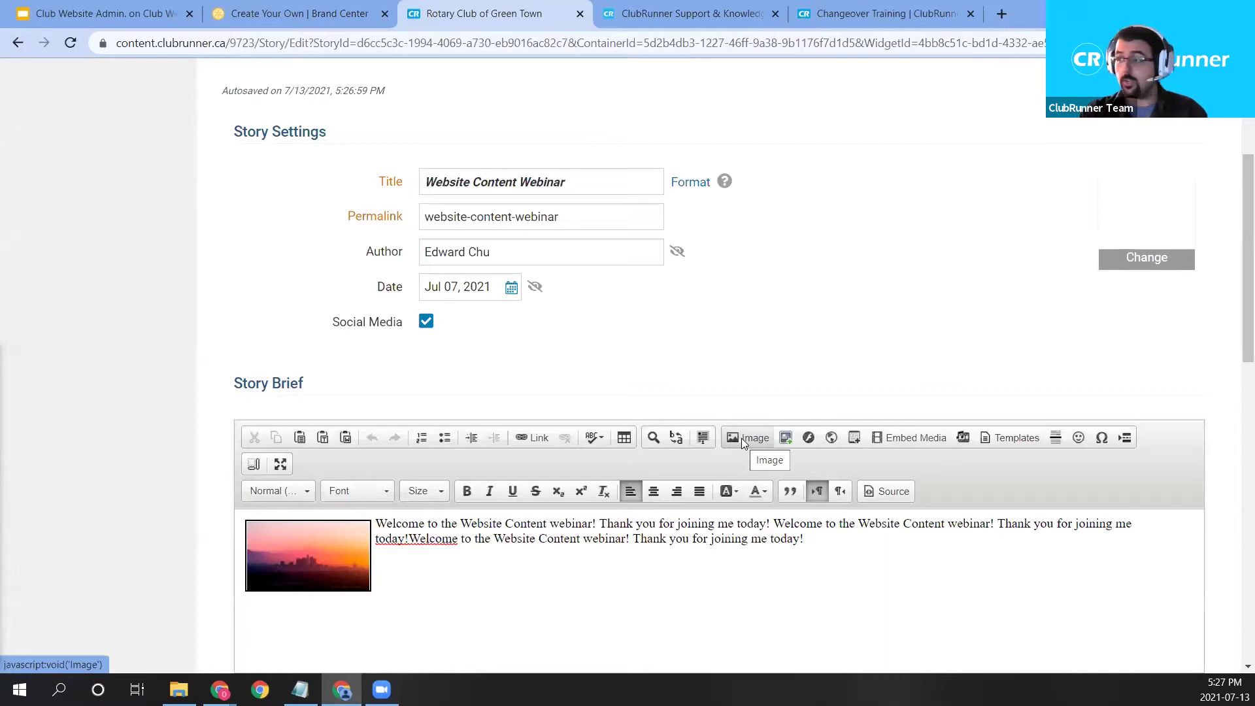
click(1138, 260)
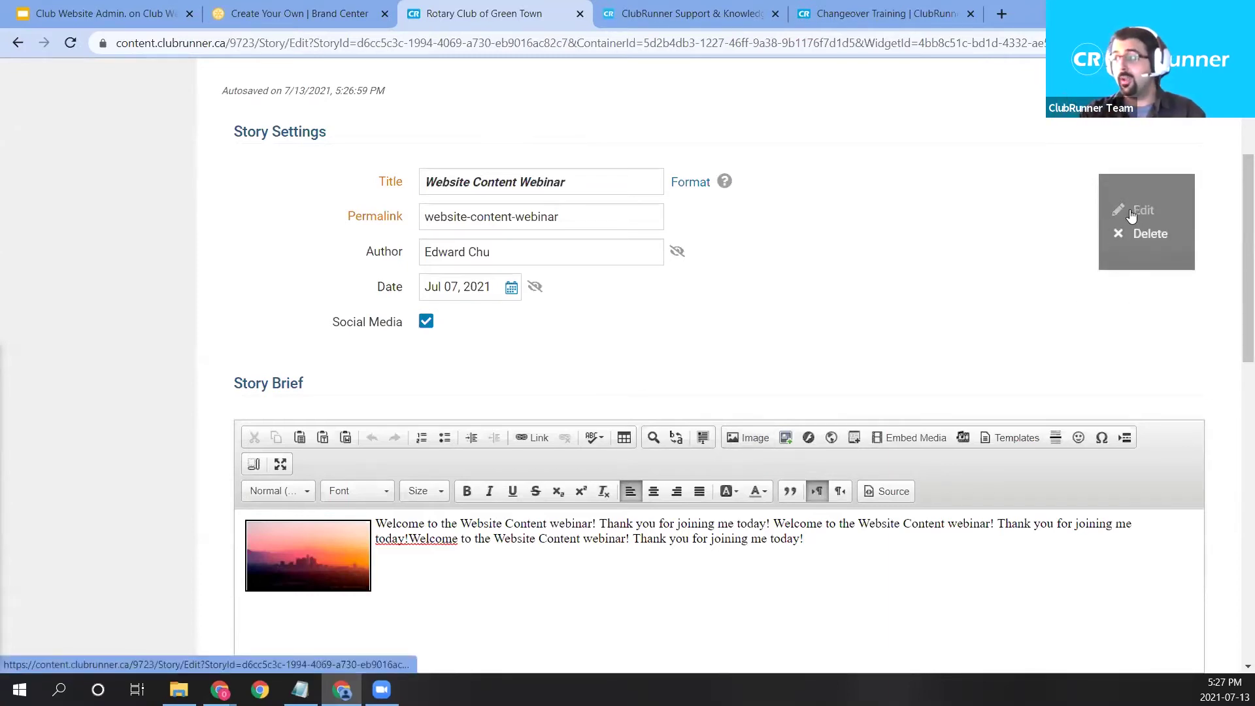
click(1139, 211)
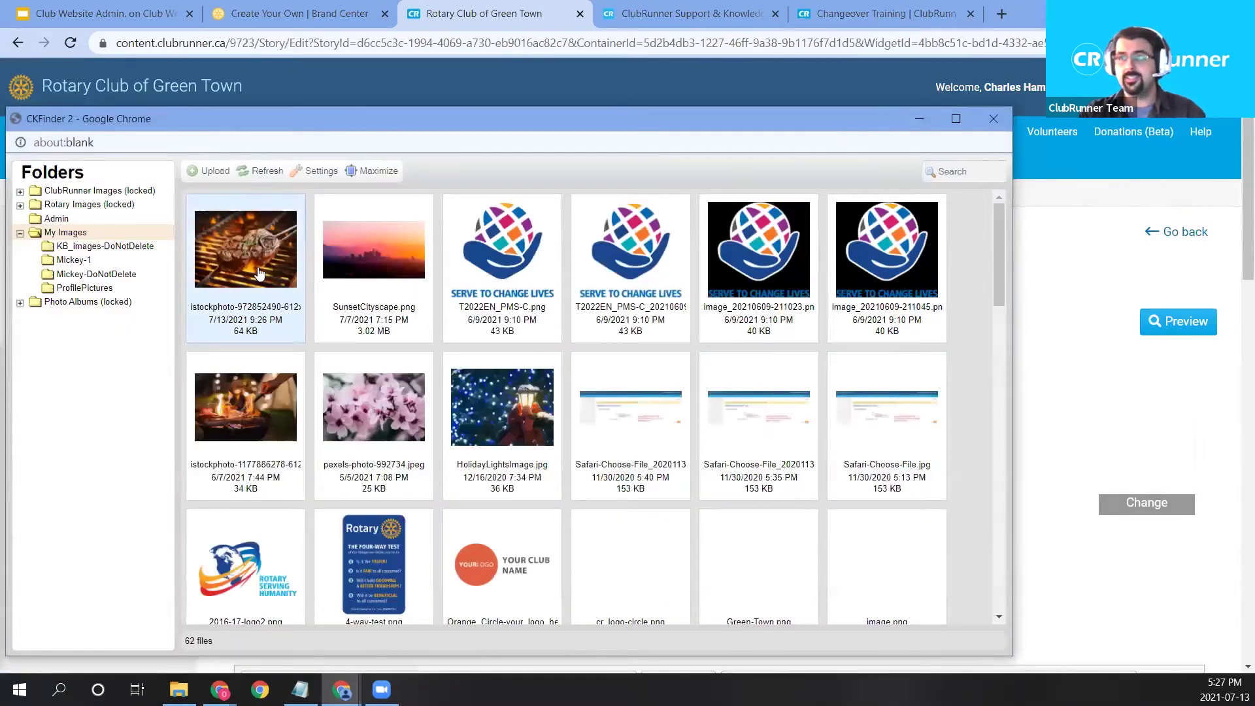
double_click(202, 283)
scroll(790, 563, down, 4)
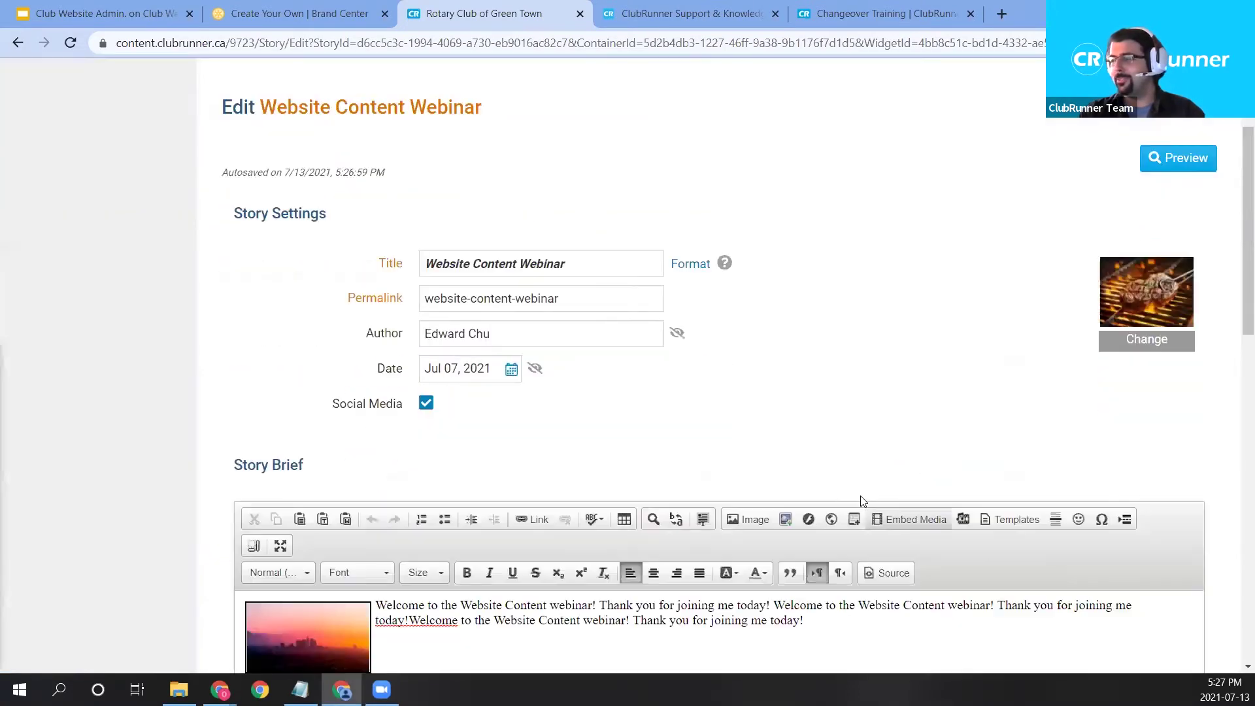
Replace the story image with the SunsetCityscape photo.
click(314, 570)
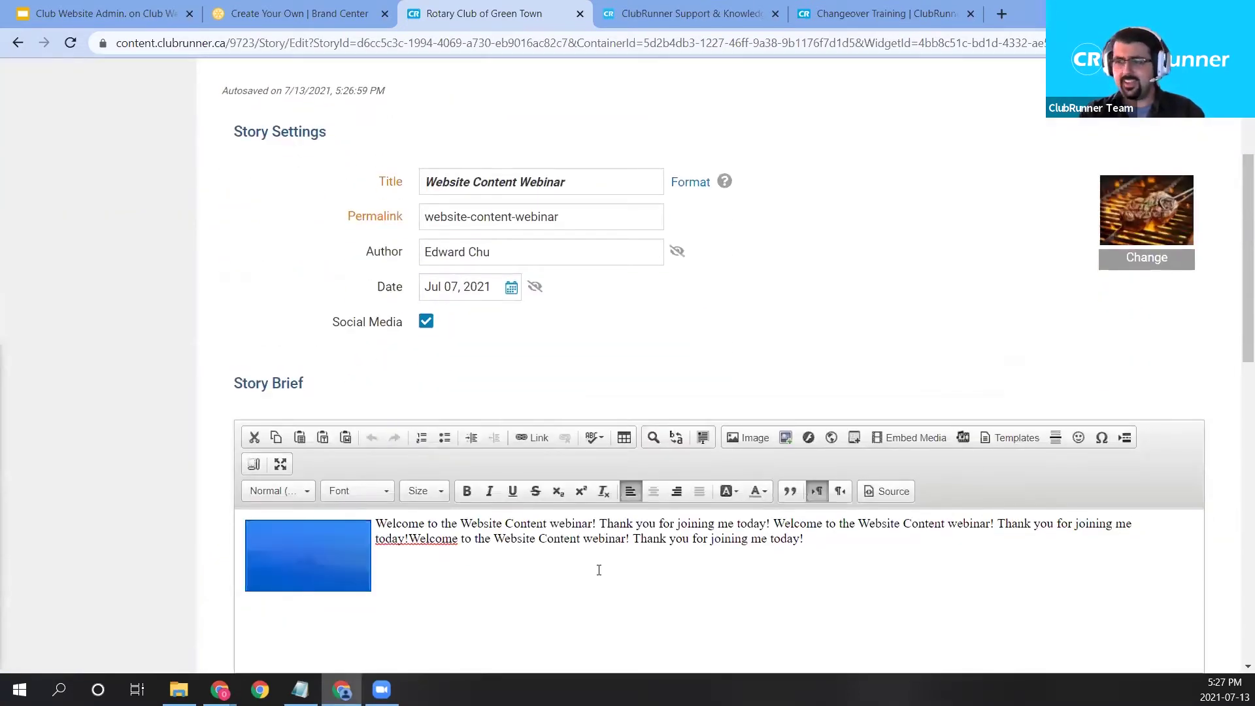
click(1187, 259)
click(1140, 210)
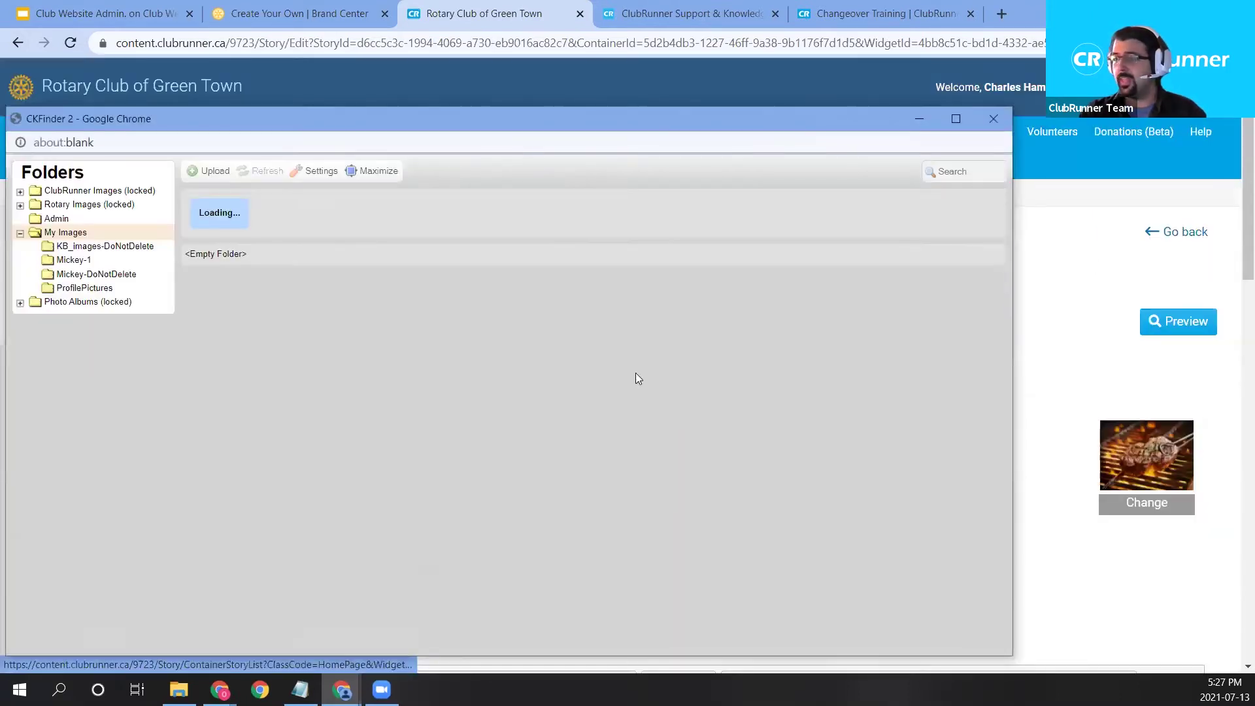
double_click(384, 237)
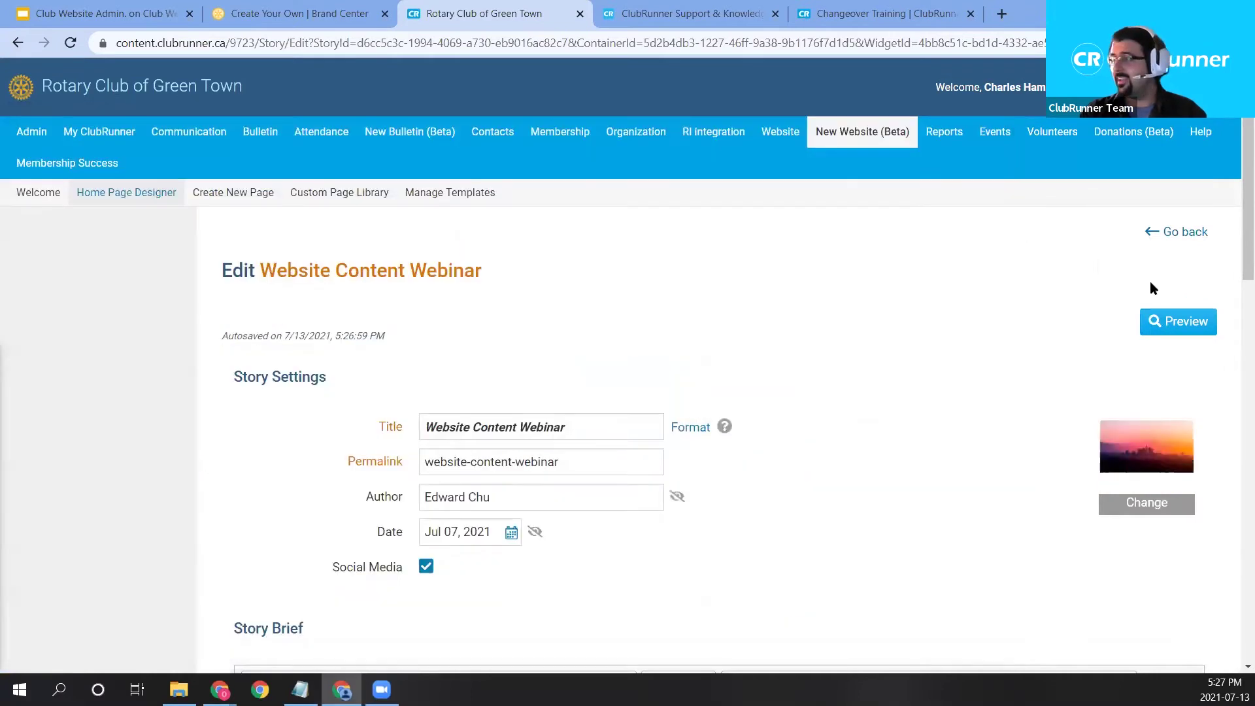
scroll(653, 471, down, 4)
Delete the sunset picture from the Story Brief.
click(308, 576)
click(525, 552)
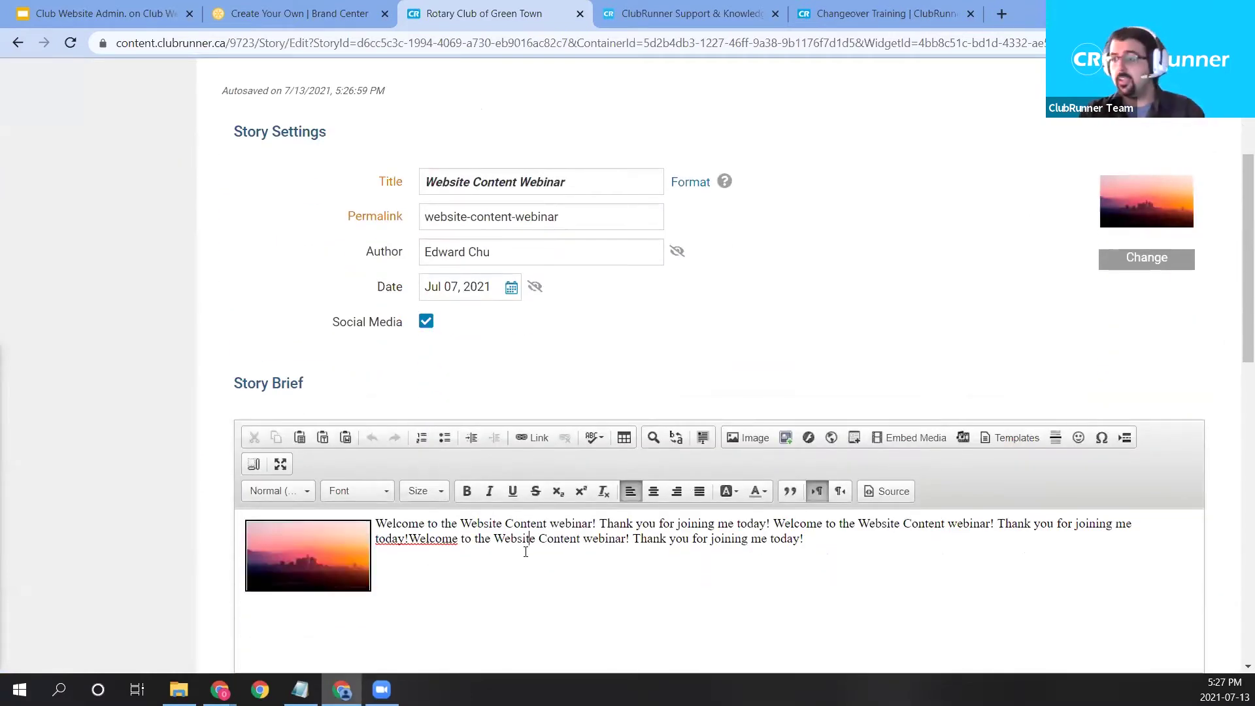
click(347, 564)
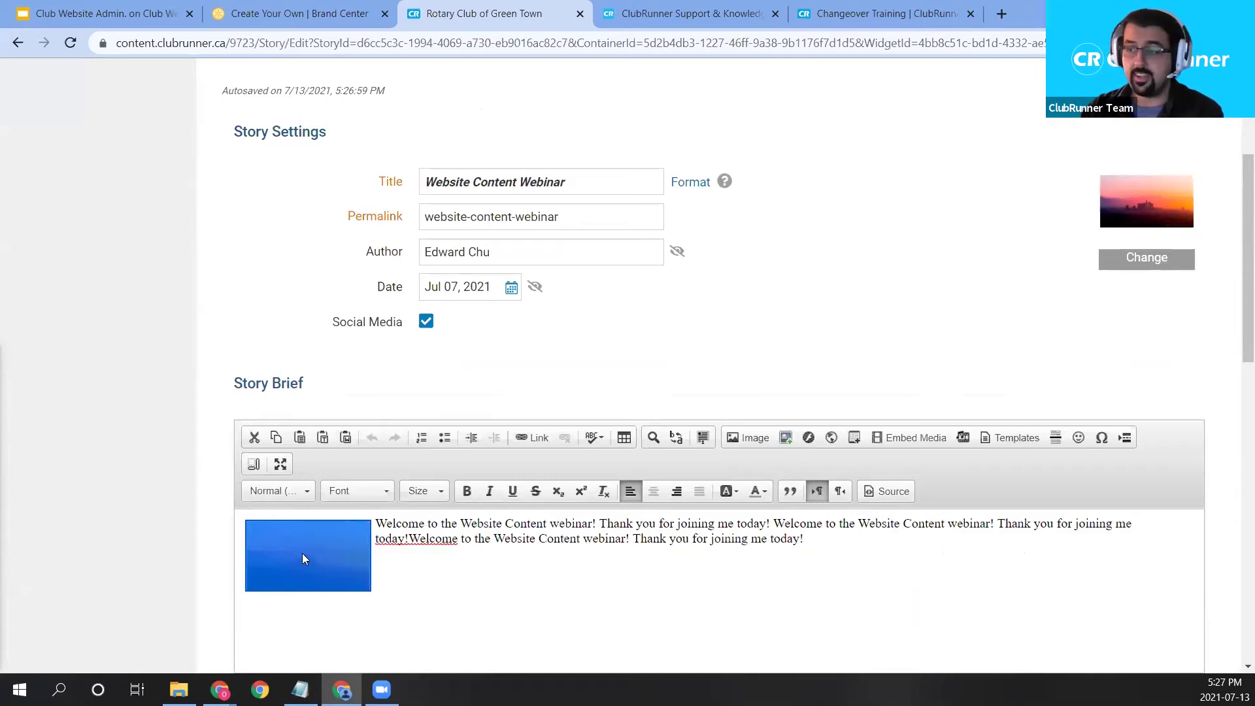
key(Delete)
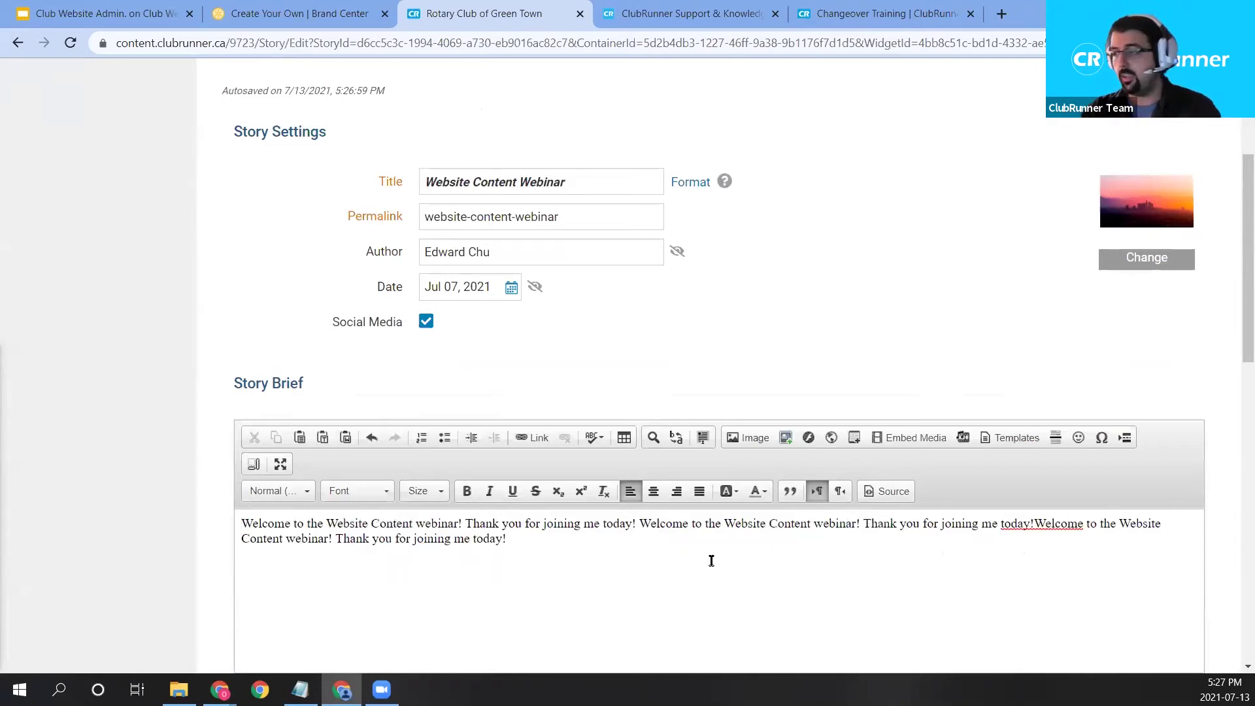
Review the remaining welcome text and the webinar-topics Story Content.
scroll(743, 540, down, 3)
scroll(761, 500, down, 5)
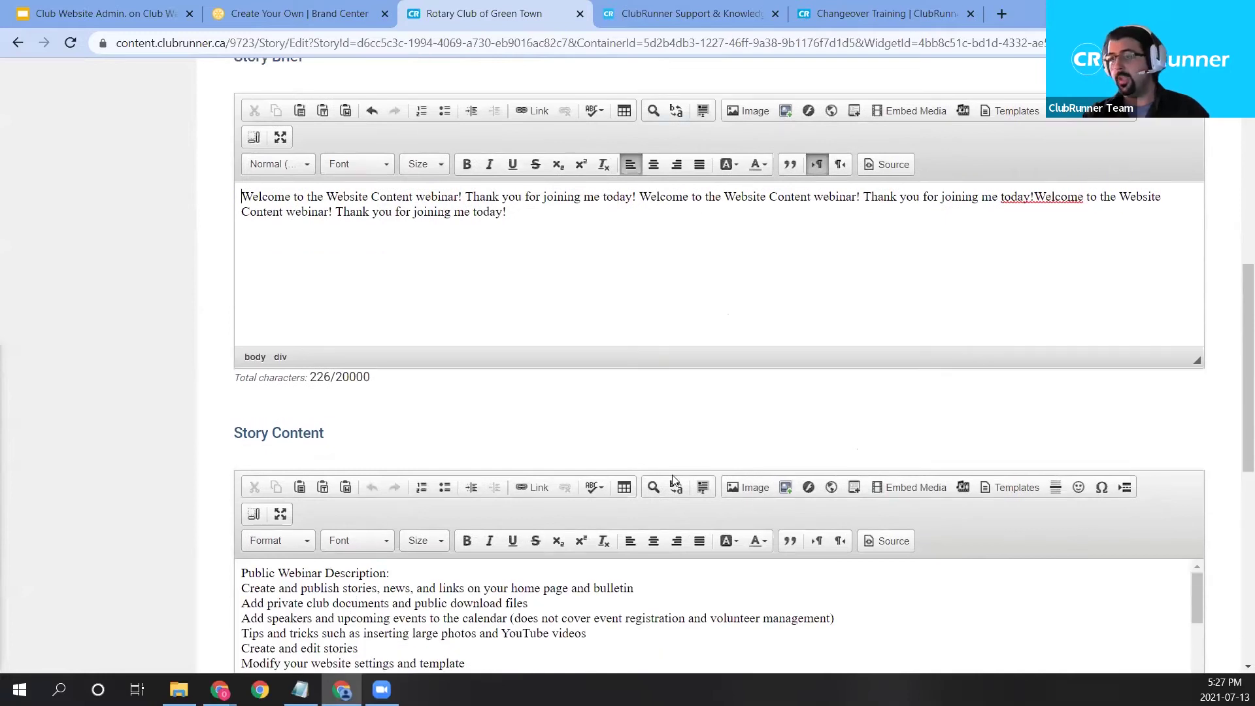
scroll(581, 440, up, 4)
scroll(263, 130, up, 3)
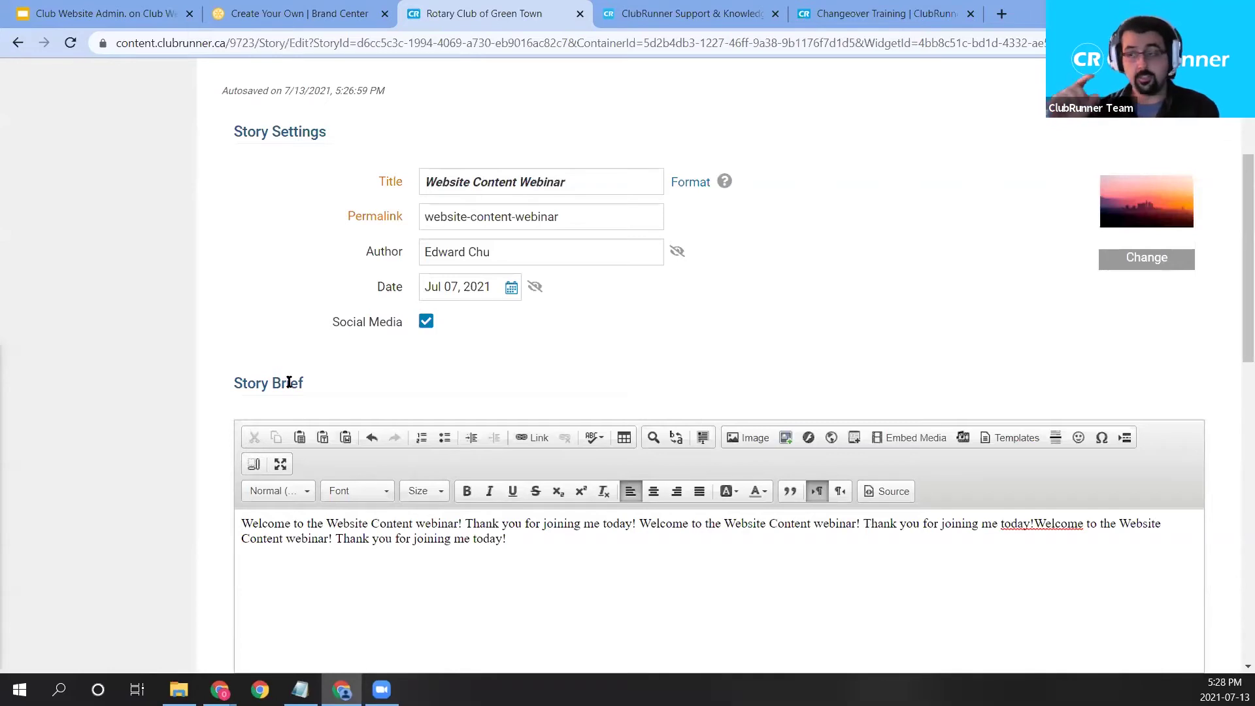
scroll(289, 382, down, 4)
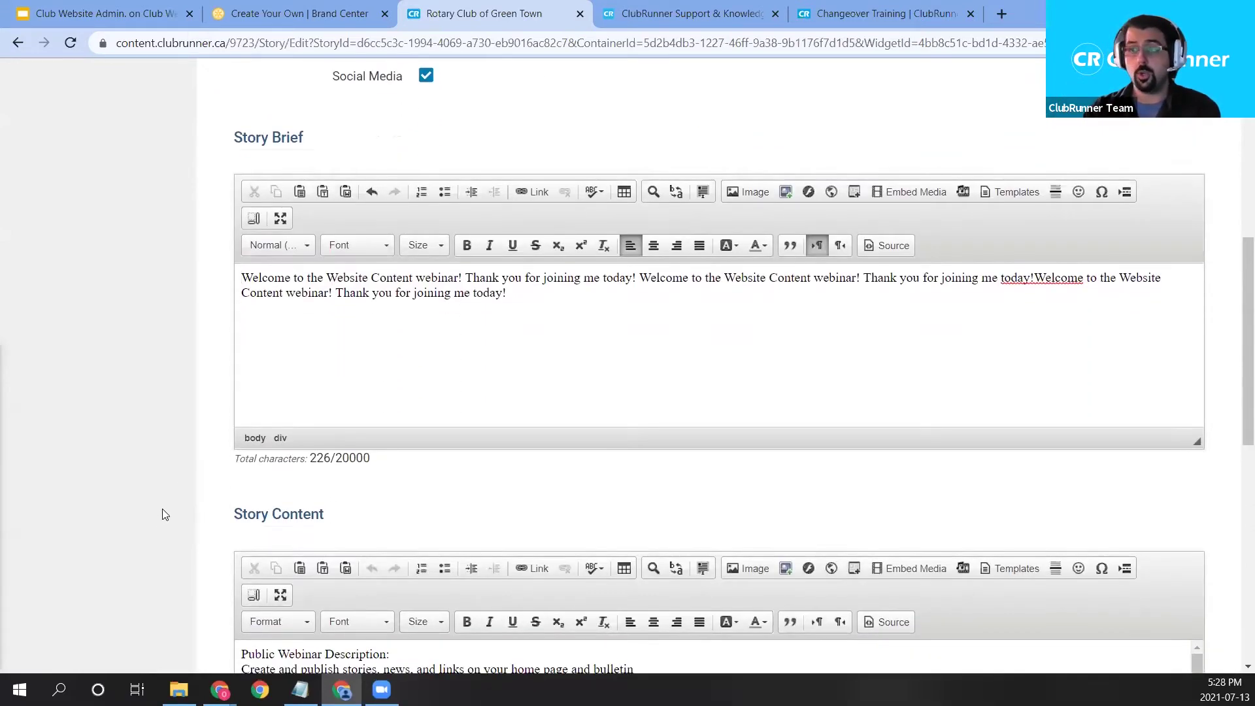
scroll(202, 427, down, 1)
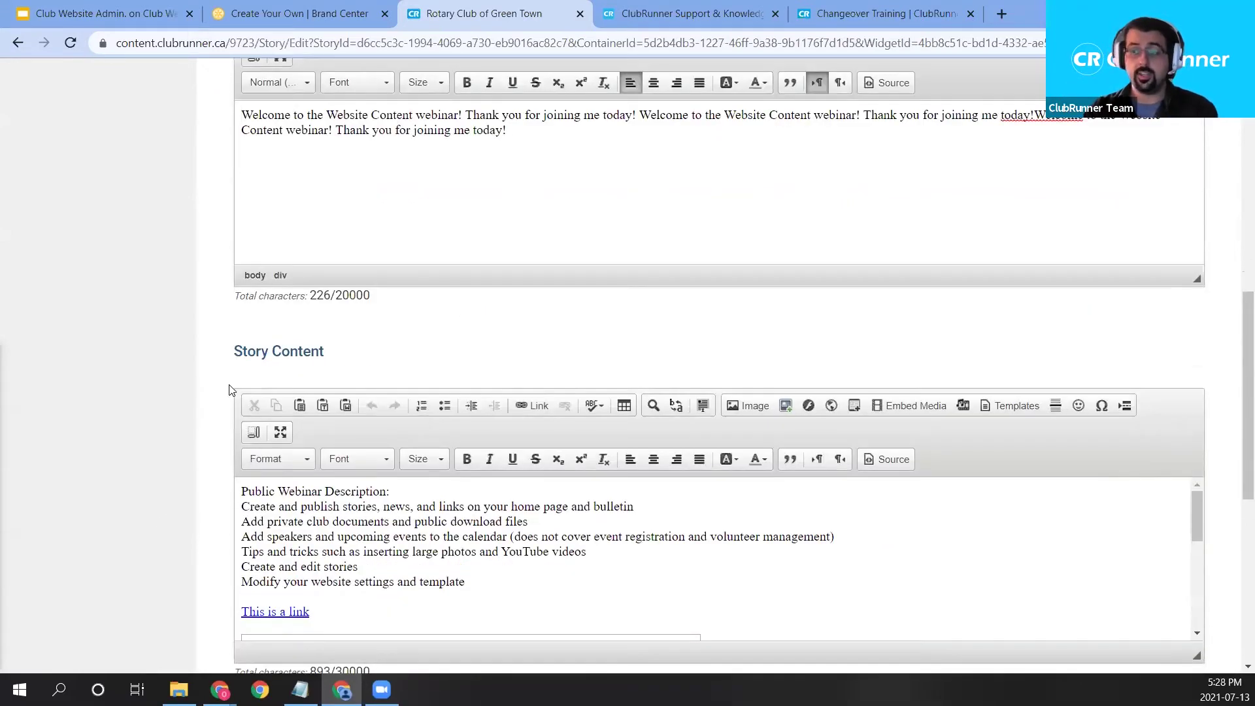
drag(472, 631, 193, 489)
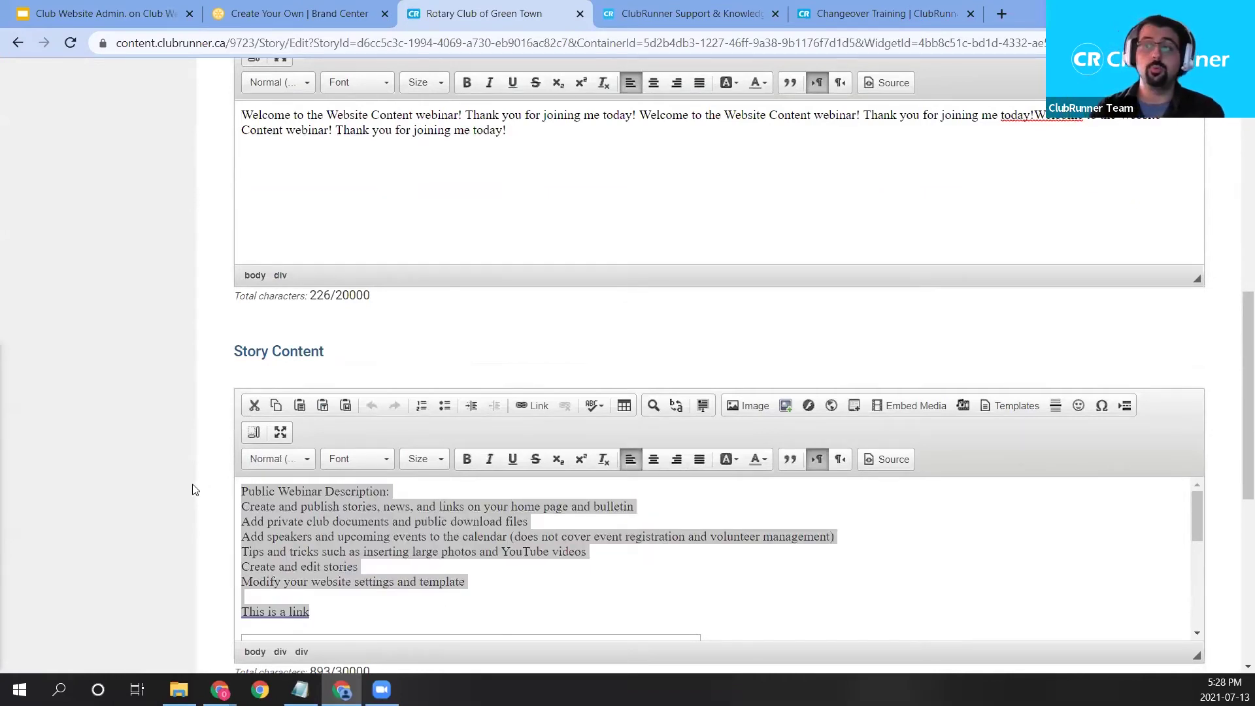
click(430, 588)
scroll(507, 493, up, 2)
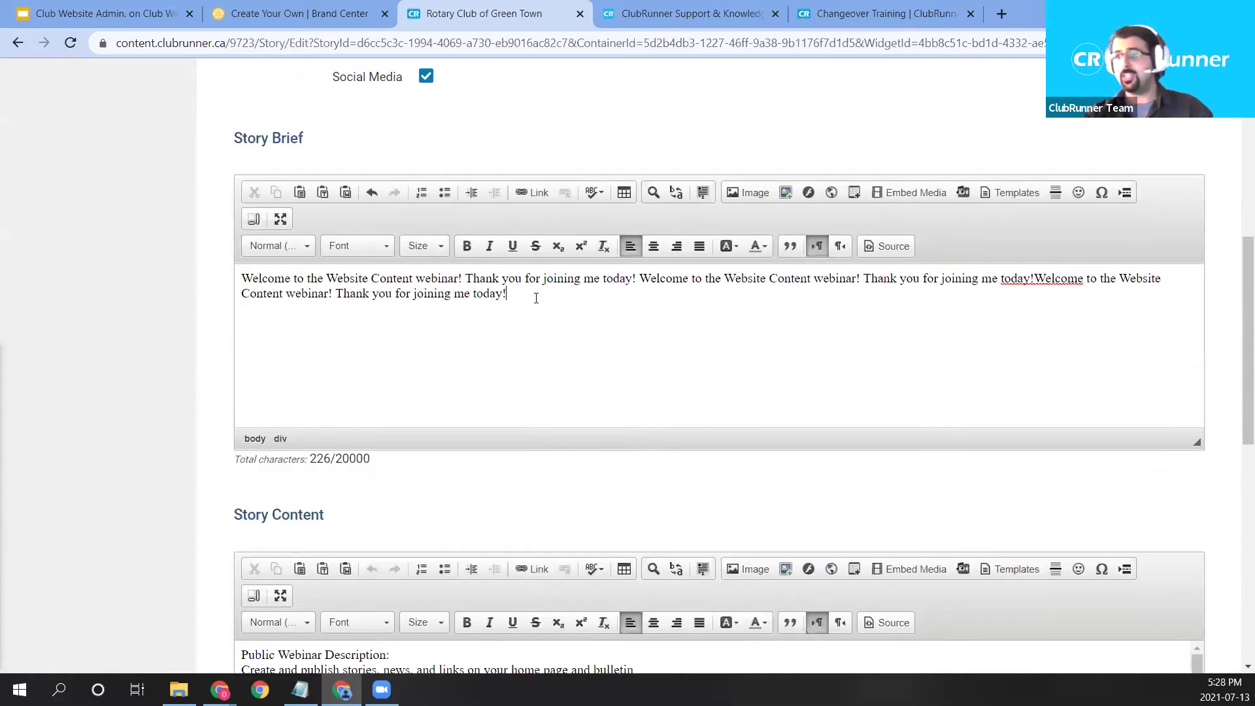
Add a new line below the brief text reading 'Click here to open up the Website Content Training Video'.
key(Return)
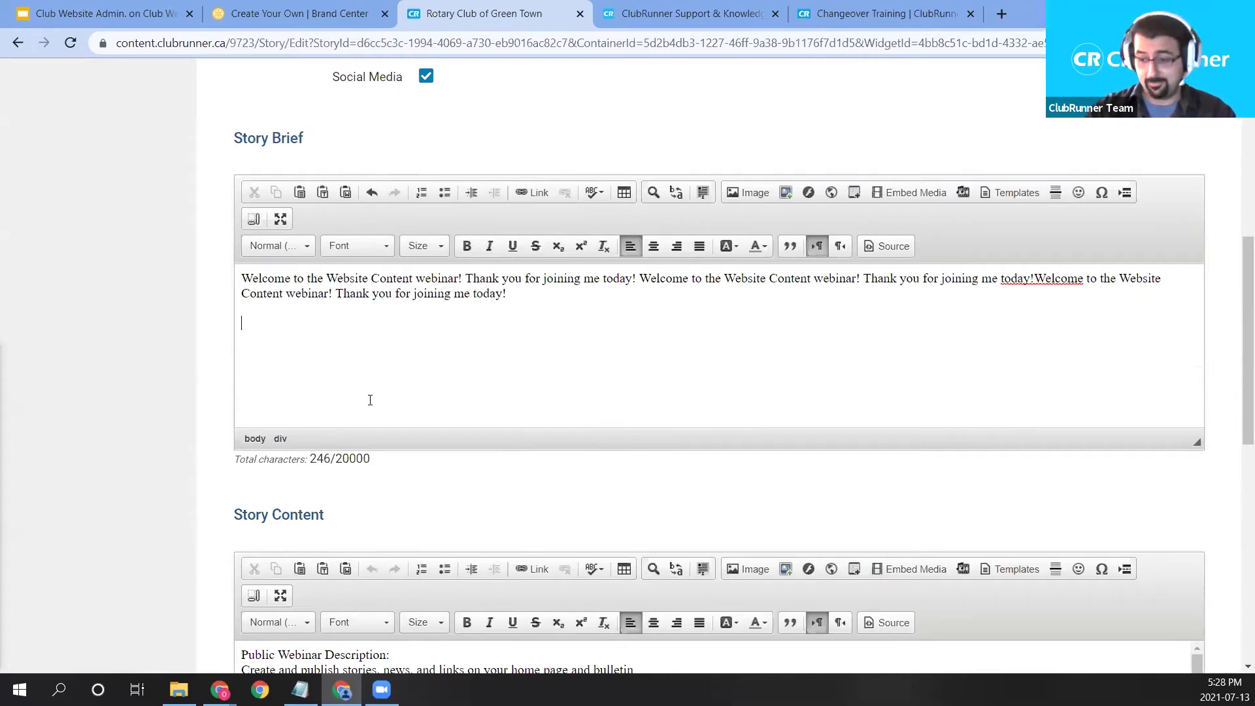
text(Click here to open up the Website Content Training C)
text(ideo)
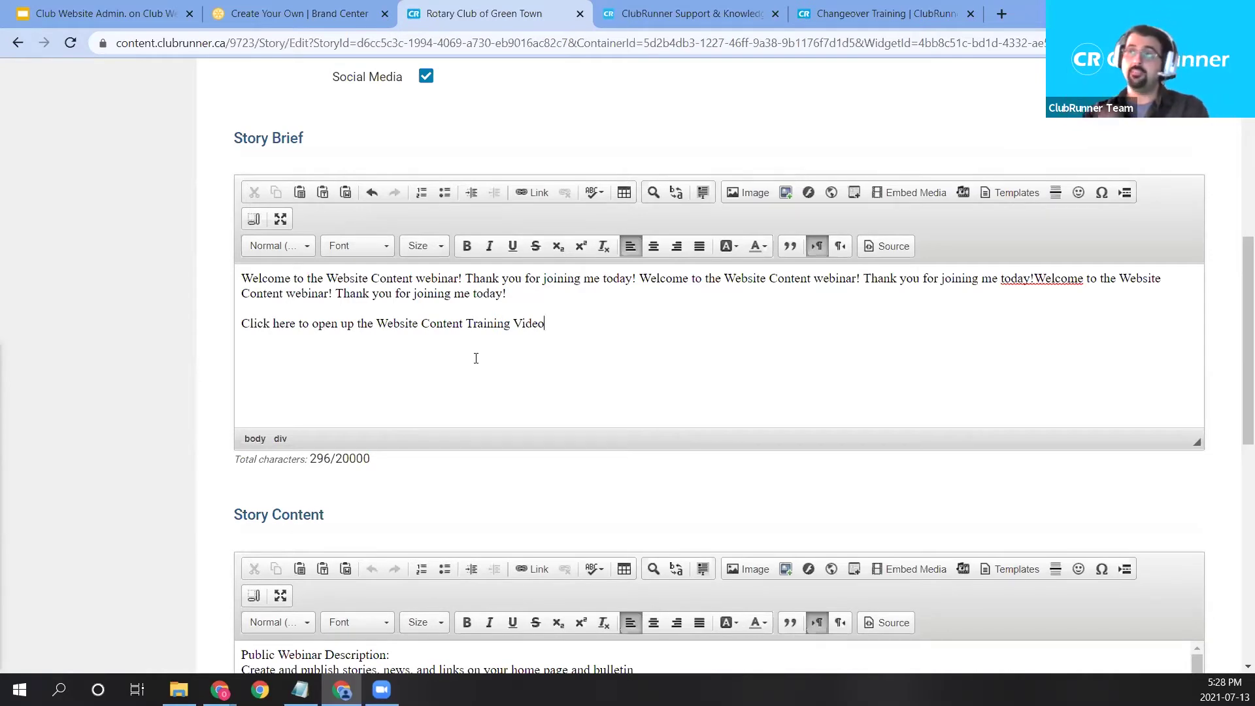
Make the training-video line a link and set its link type to Custom Page.
drag(548, 325, 241, 324)
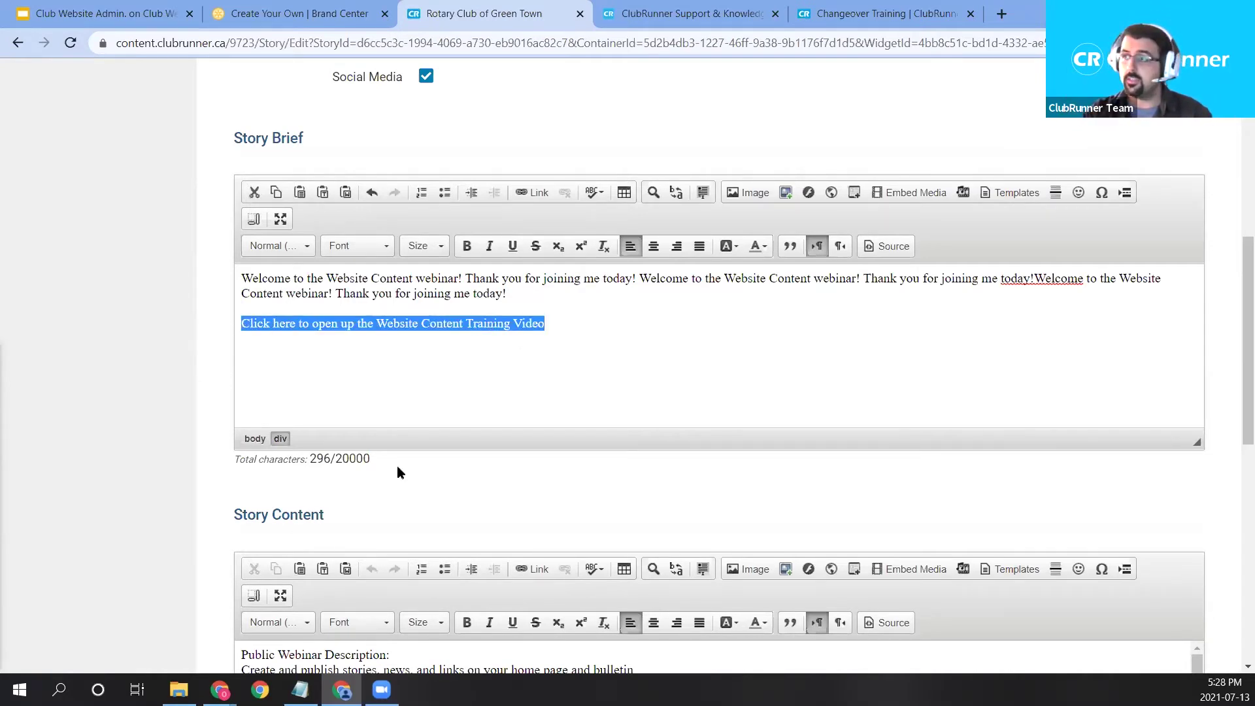
click(530, 193)
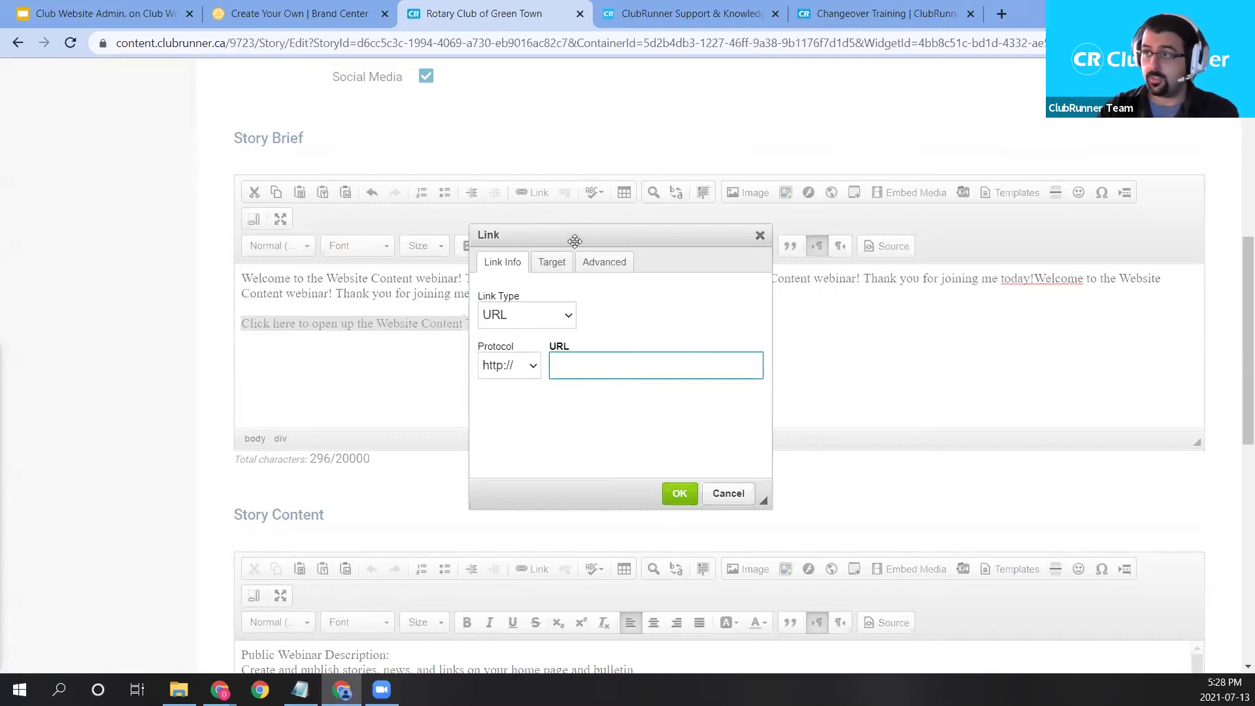
drag(575, 241, 731, 233)
click(701, 302)
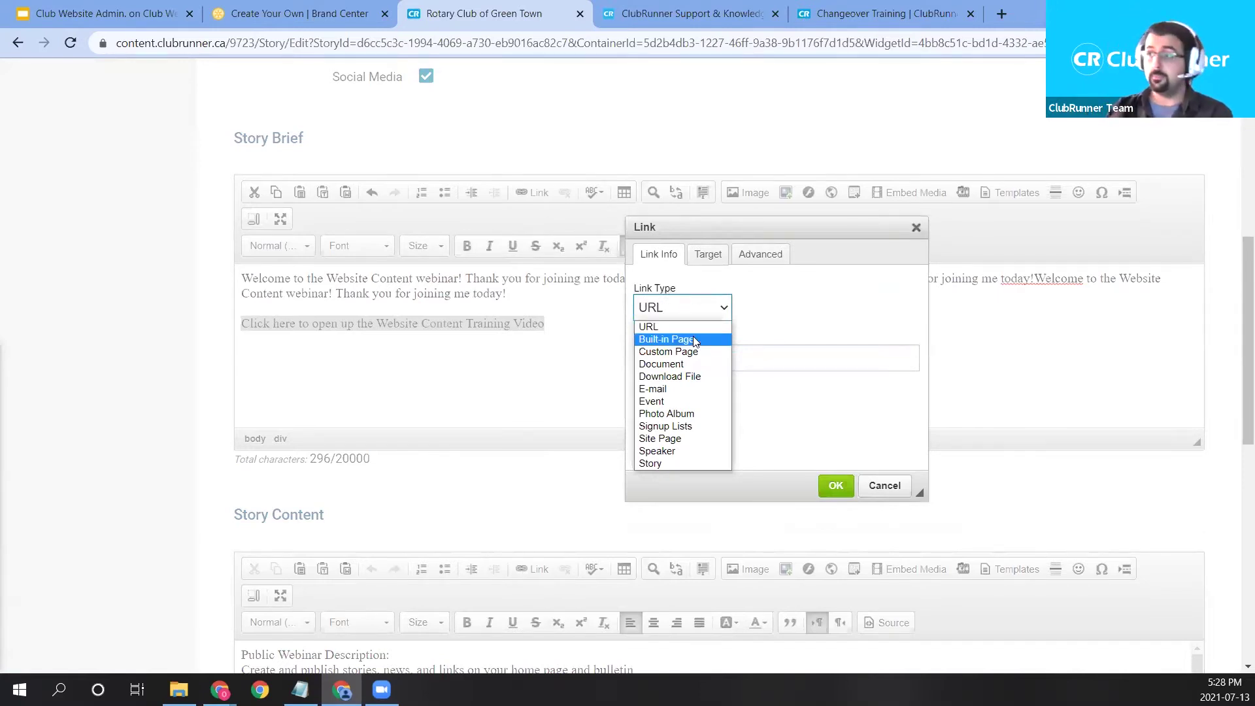
click(692, 352)
click(713, 361)
click(705, 309)
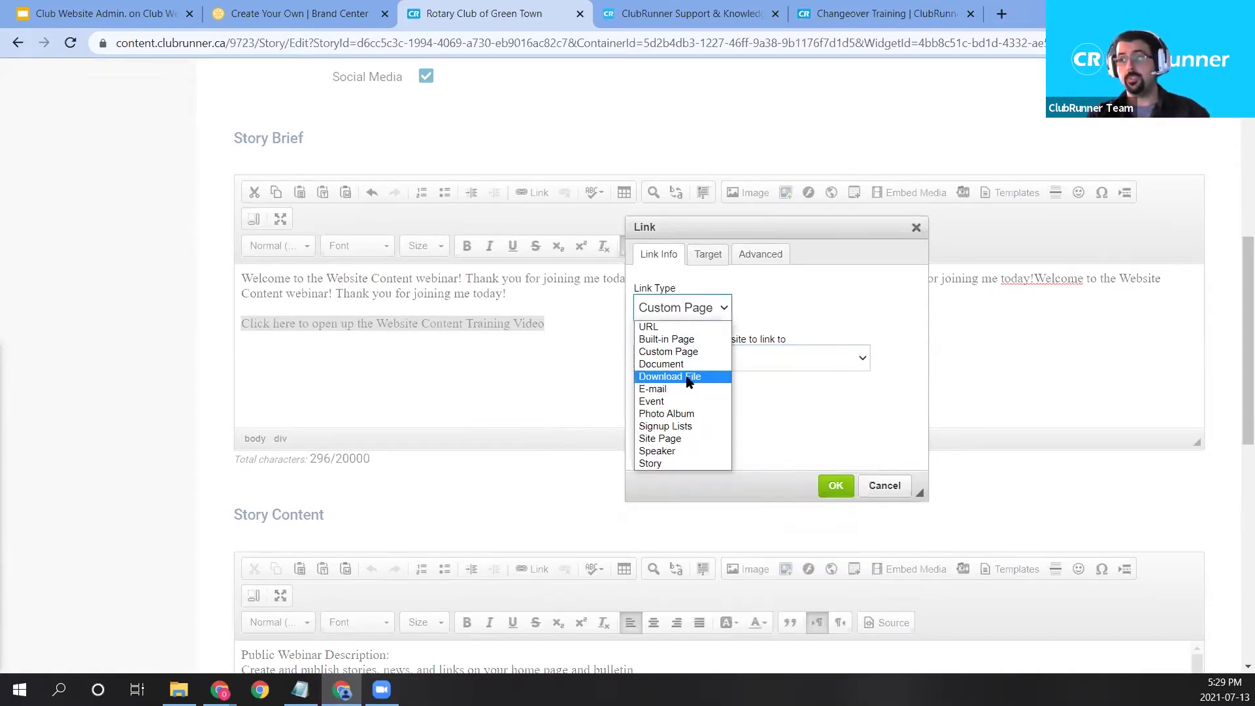
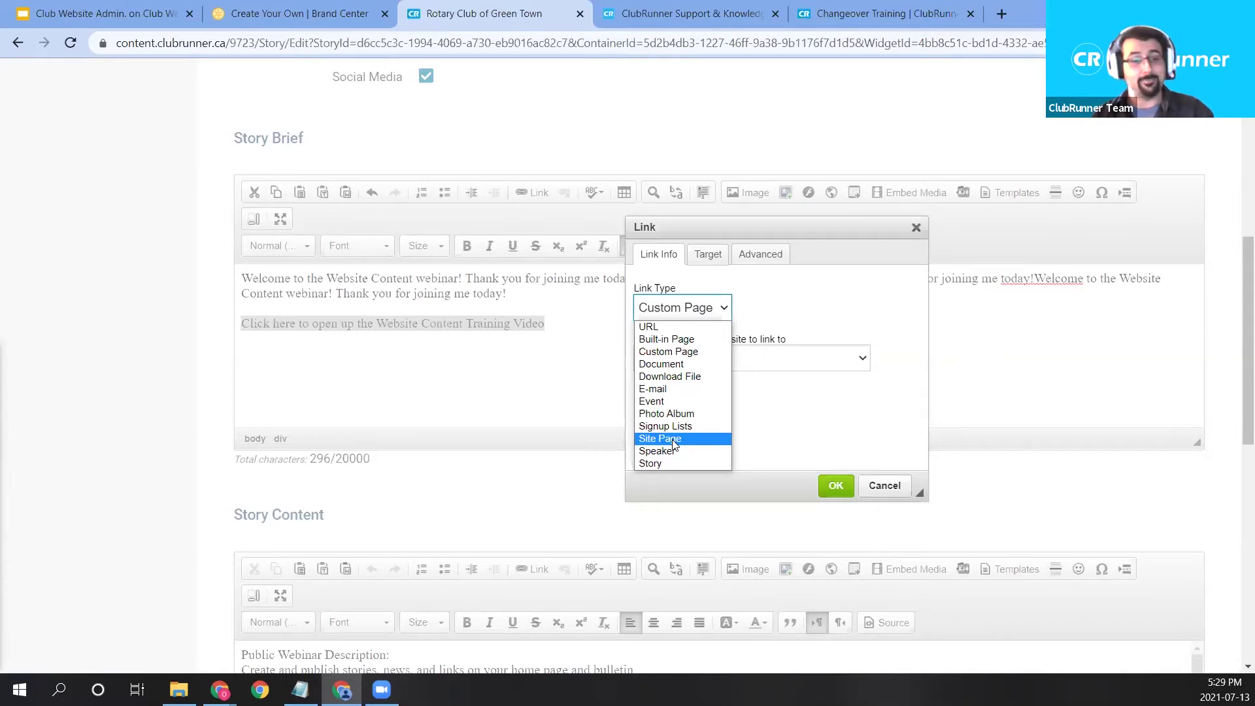
Link the training-video sentence to the built-in Club Executives page.
click(664, 346)
click(727, 365)
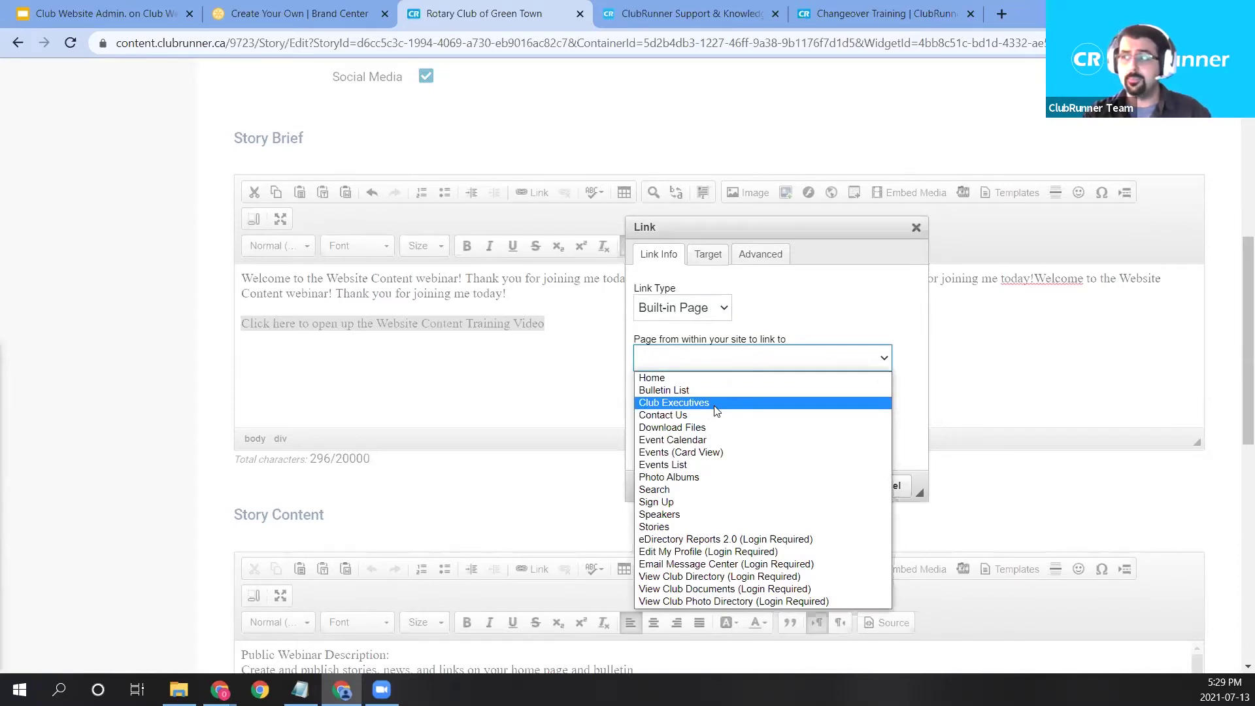
click(716, 403)
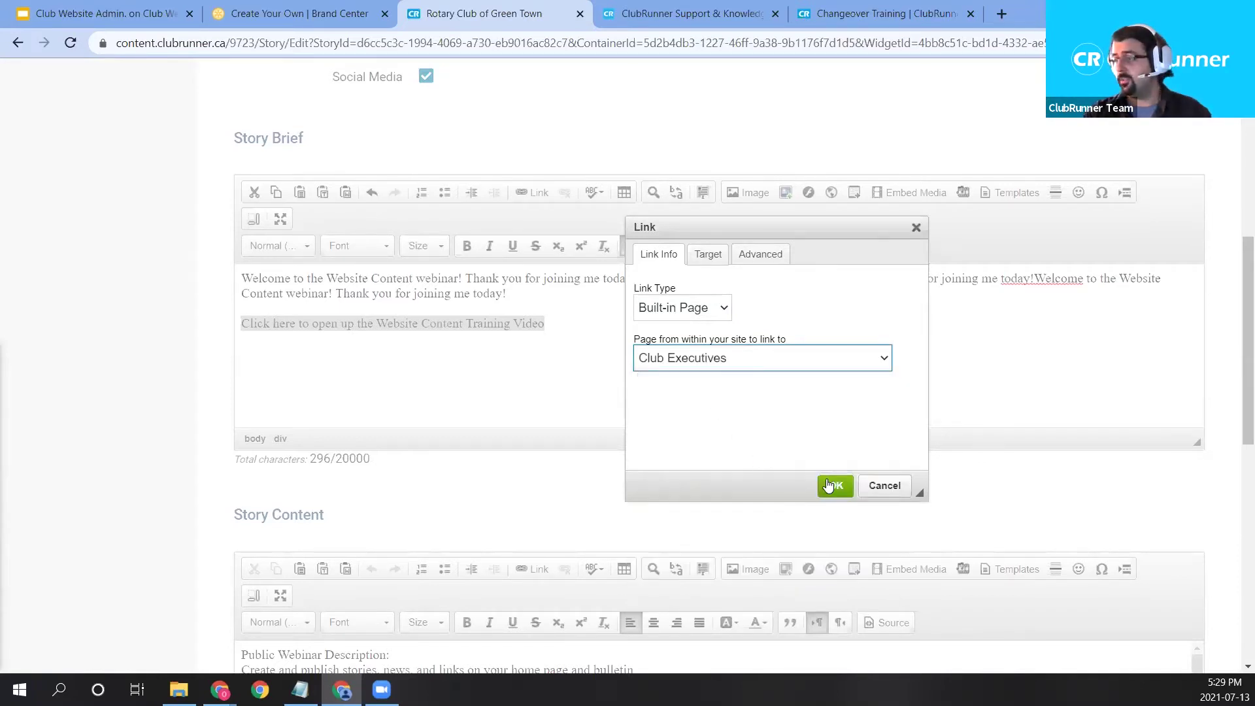
click(832, 484)
click(841, 397)
Save and publish the Website Content Webinar story.
scroll(1120, 317, up, 4)
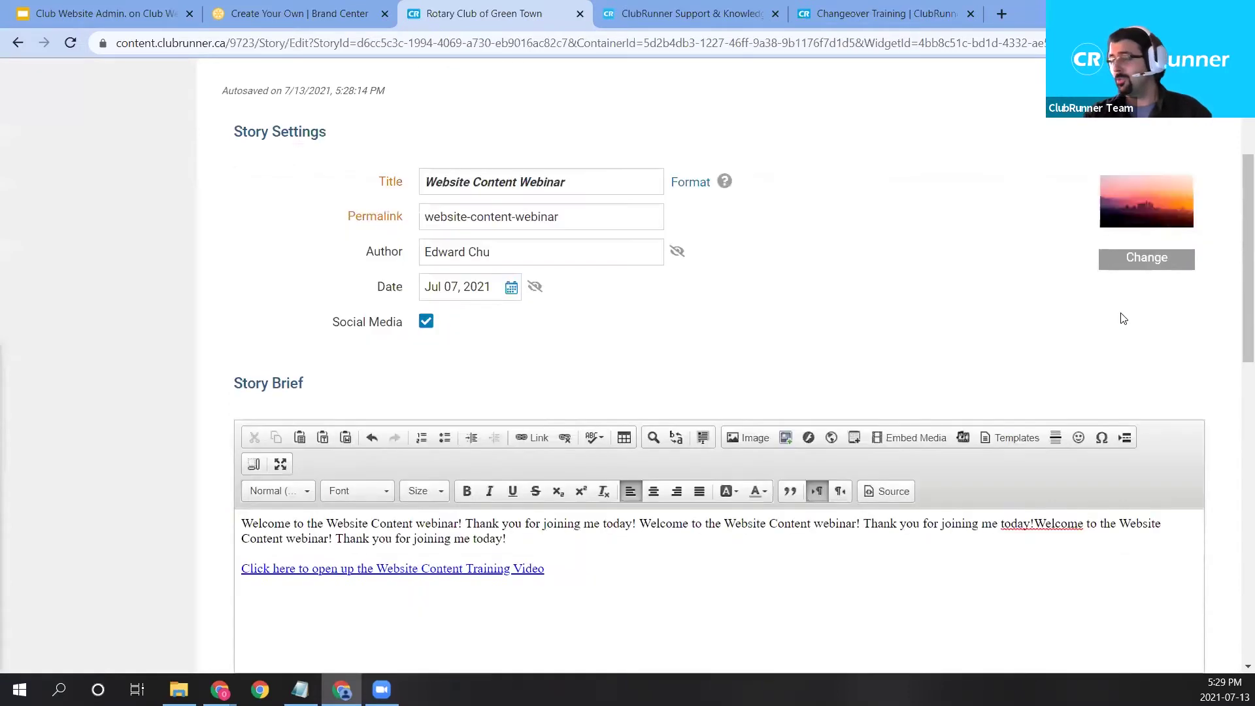
scroll(1120, 314, down, 6)
scroll(1105, 340, down, 4)
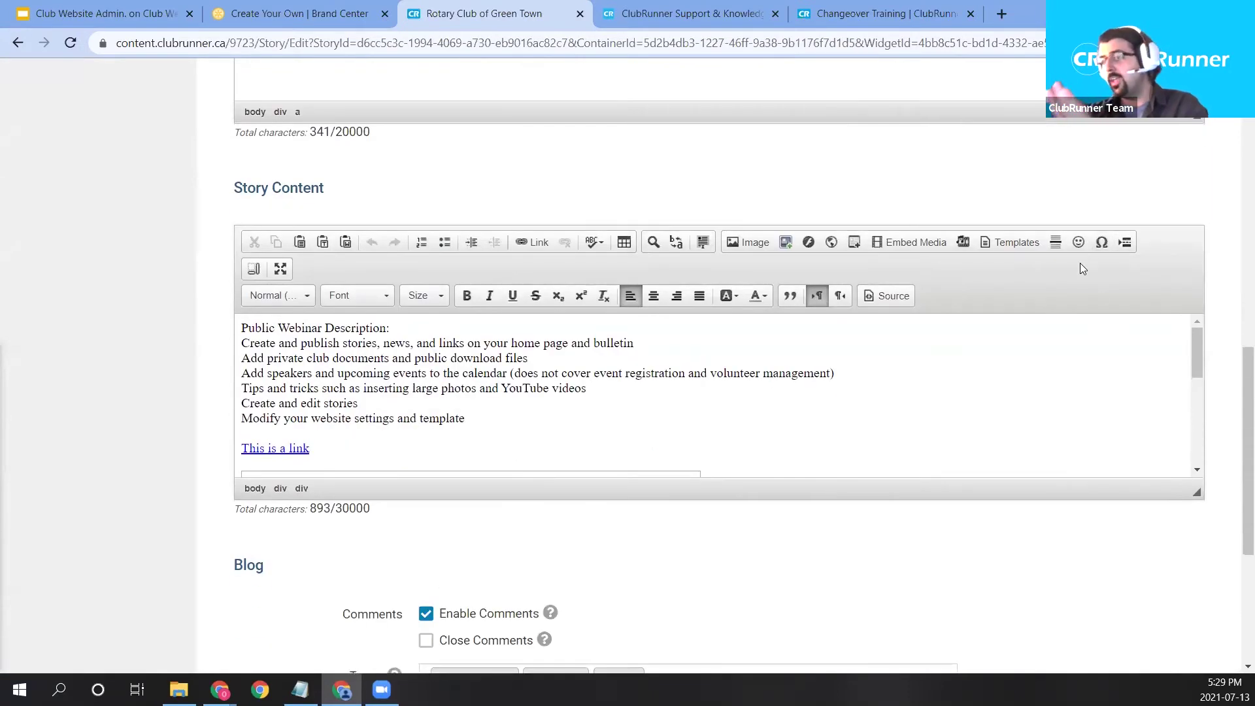
scroll(1080, 263, down, 5)
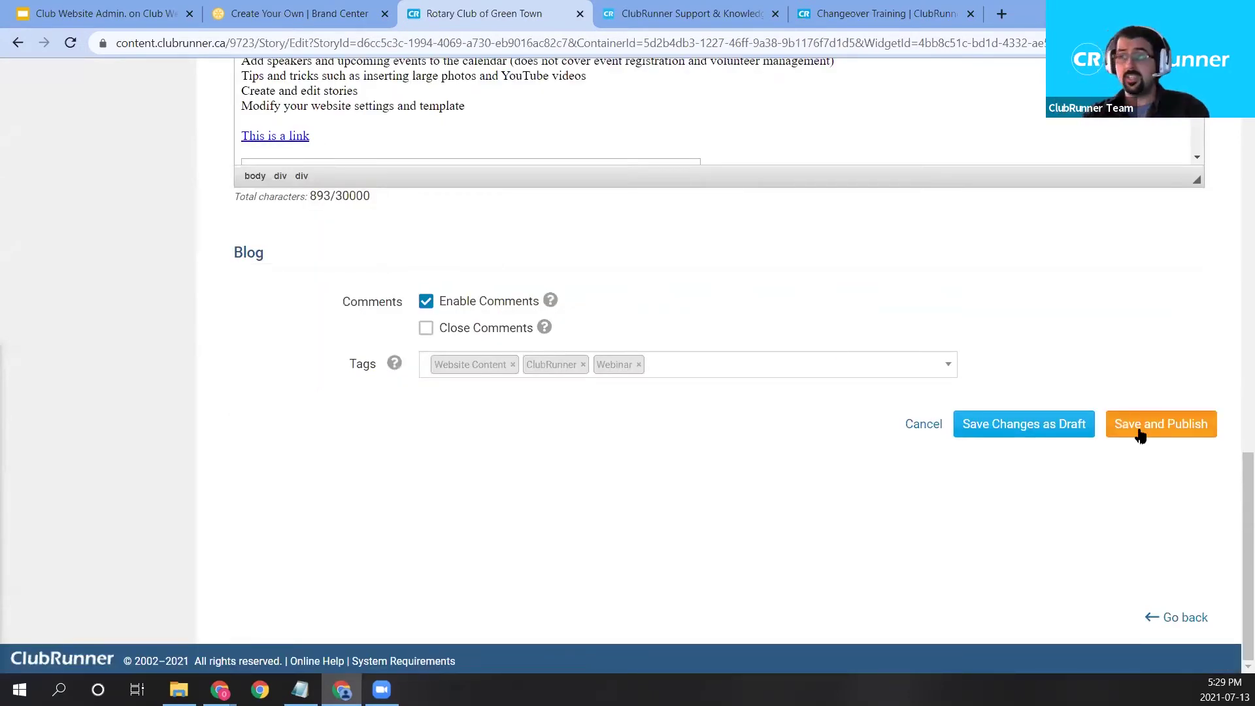
scroll(1138, 434, up, 7)
scroll(1138, 503, down, 6)
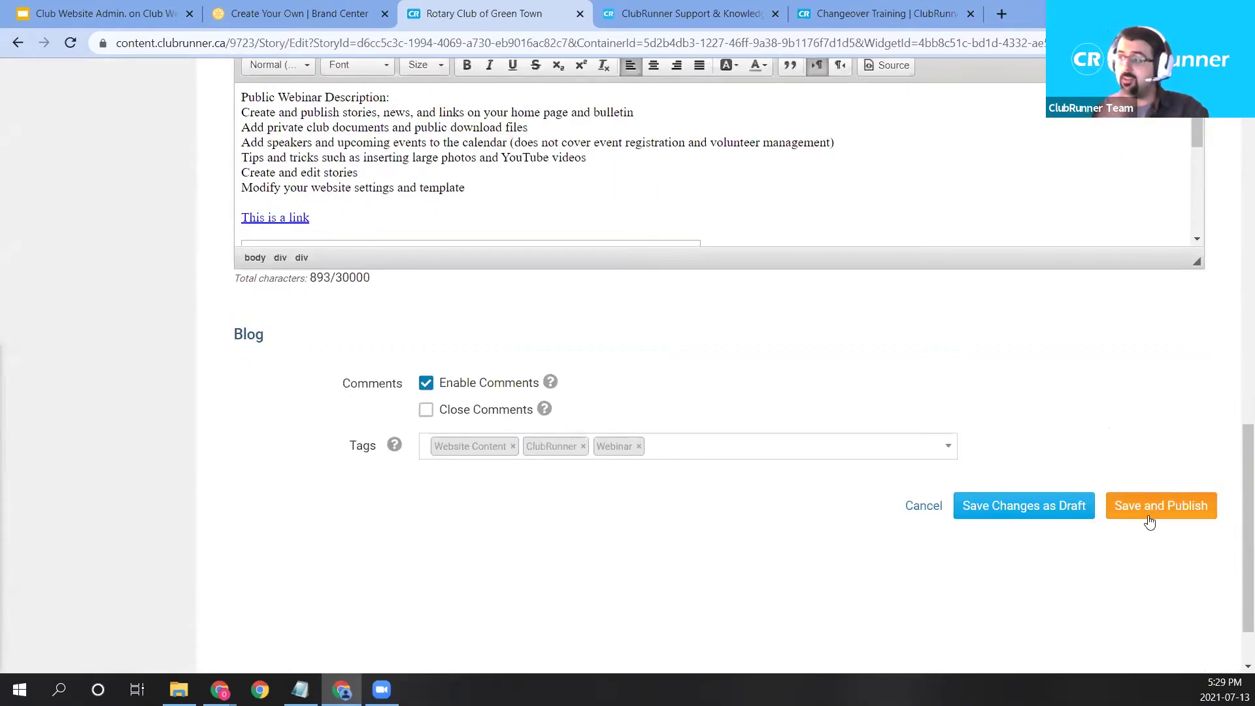
click(1150, 521)
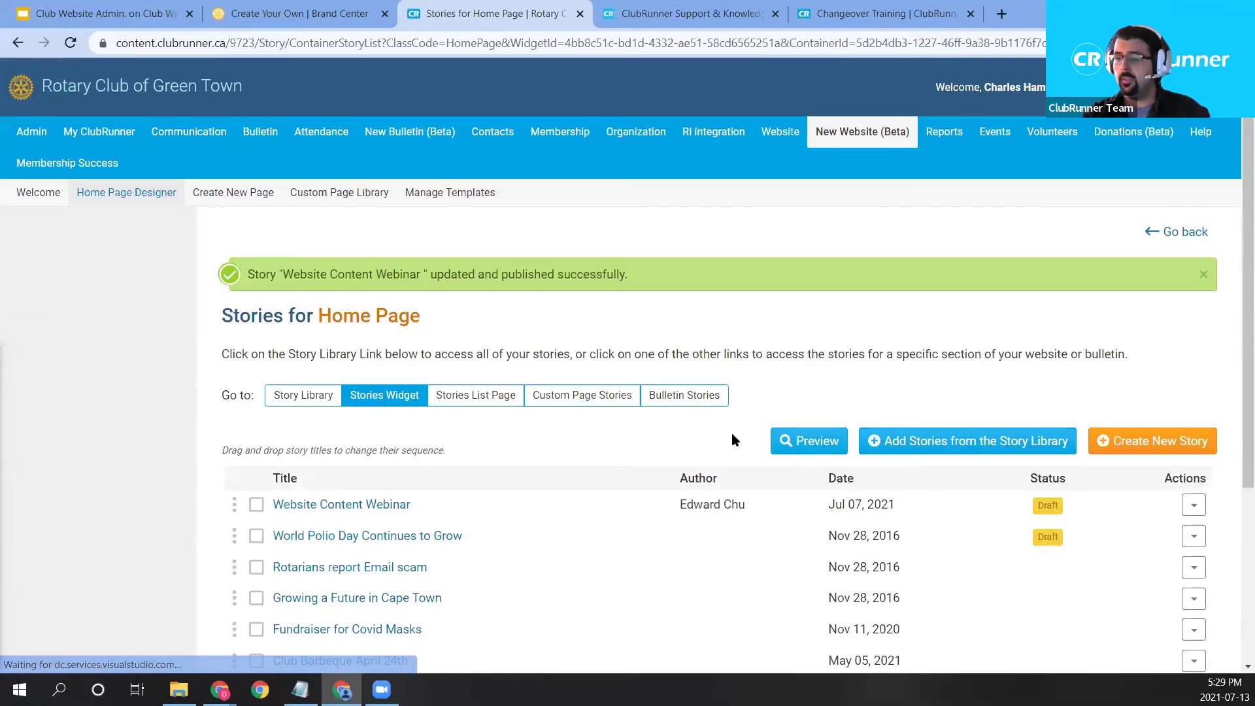
scroll(732, 435, down, 1)
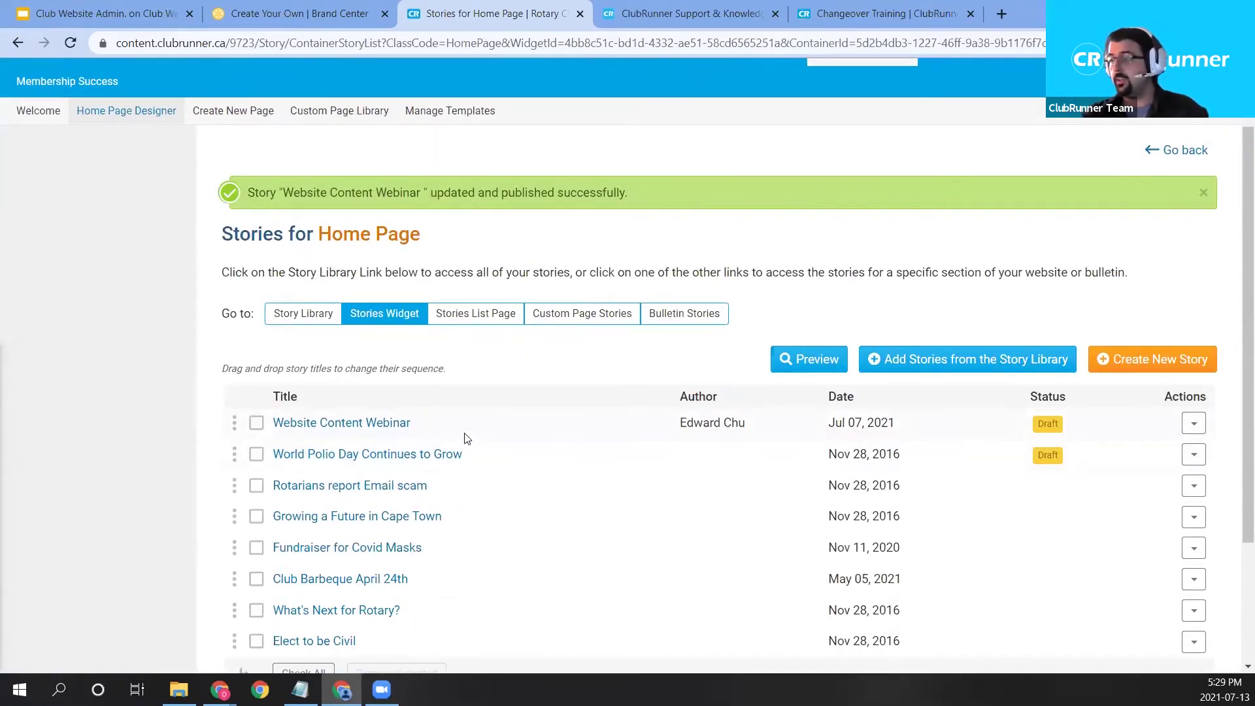
scroll(1037, 415, up, 1)
Return to the home page designer and open the Club Stories & Projects widget settings.
click(1198, 234)
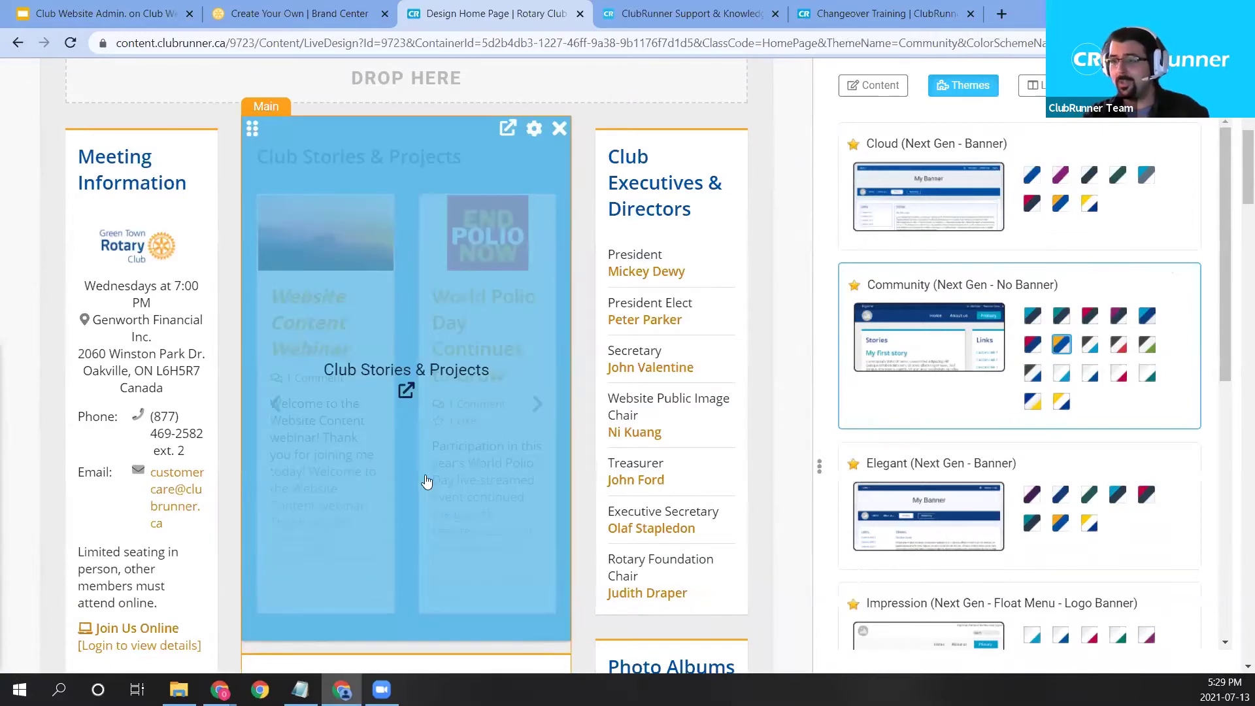
scroll(426, 481, up, 1)
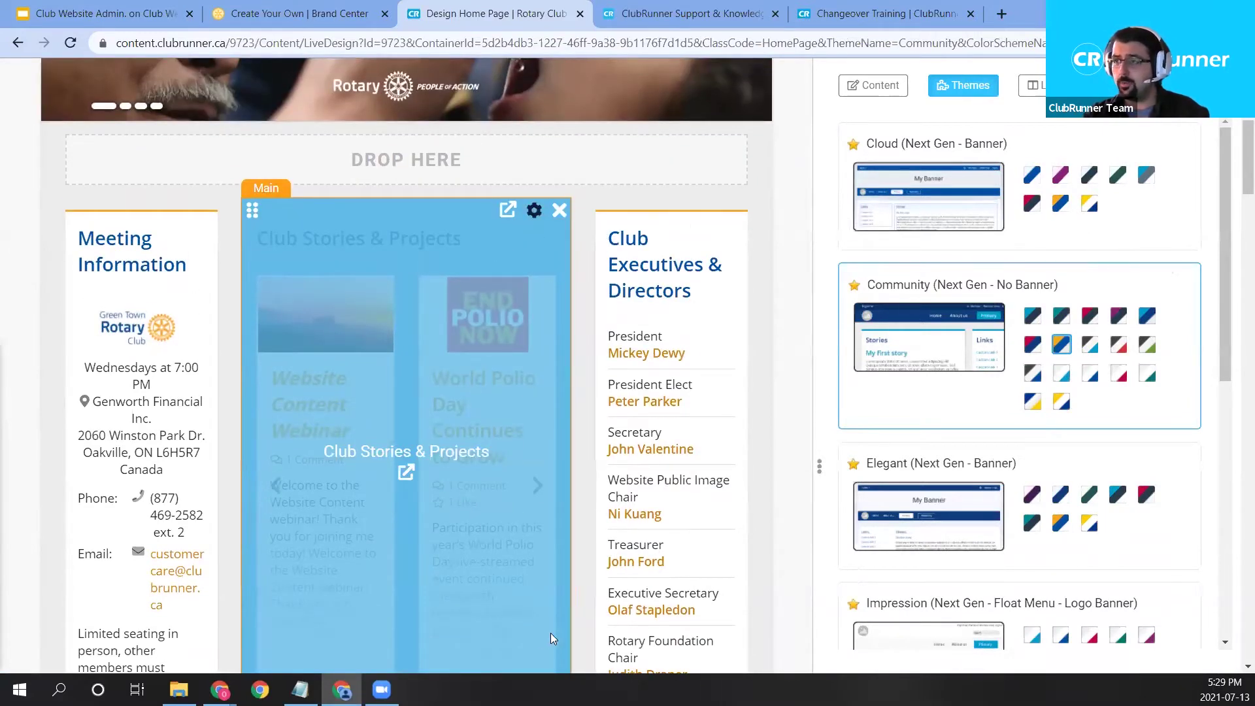
click(550, 633)
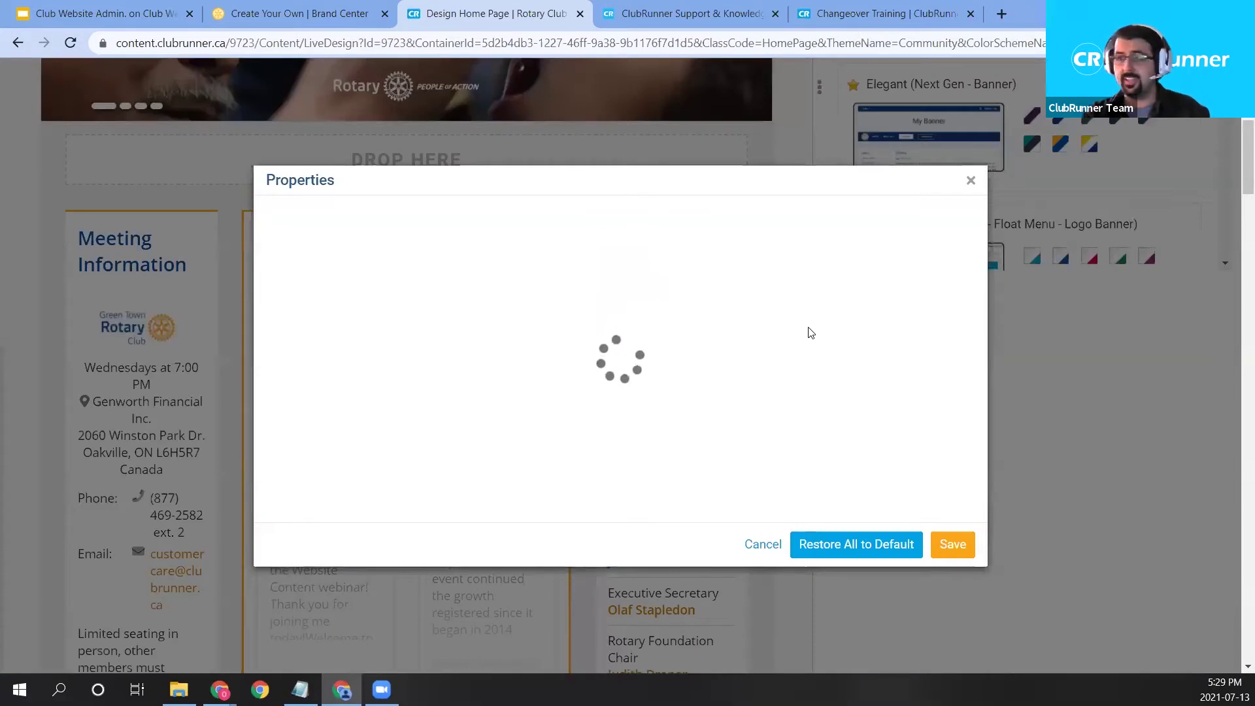
click(971, 180)
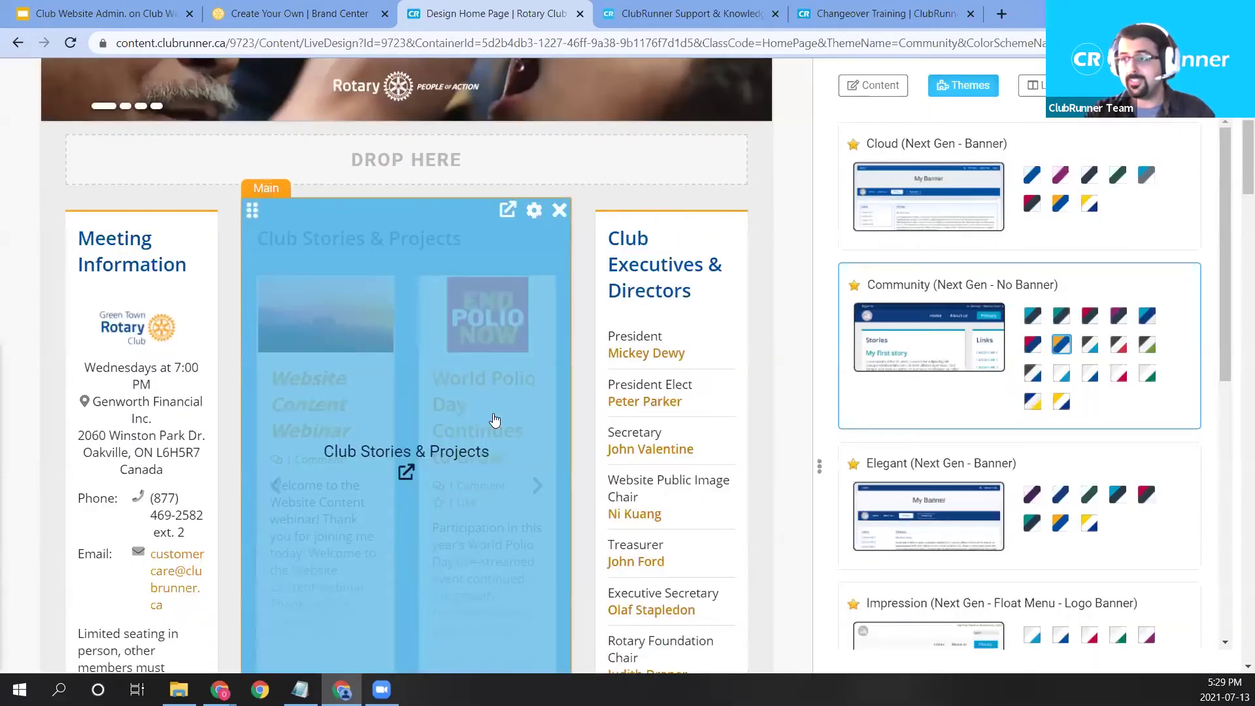
click(535, 211)
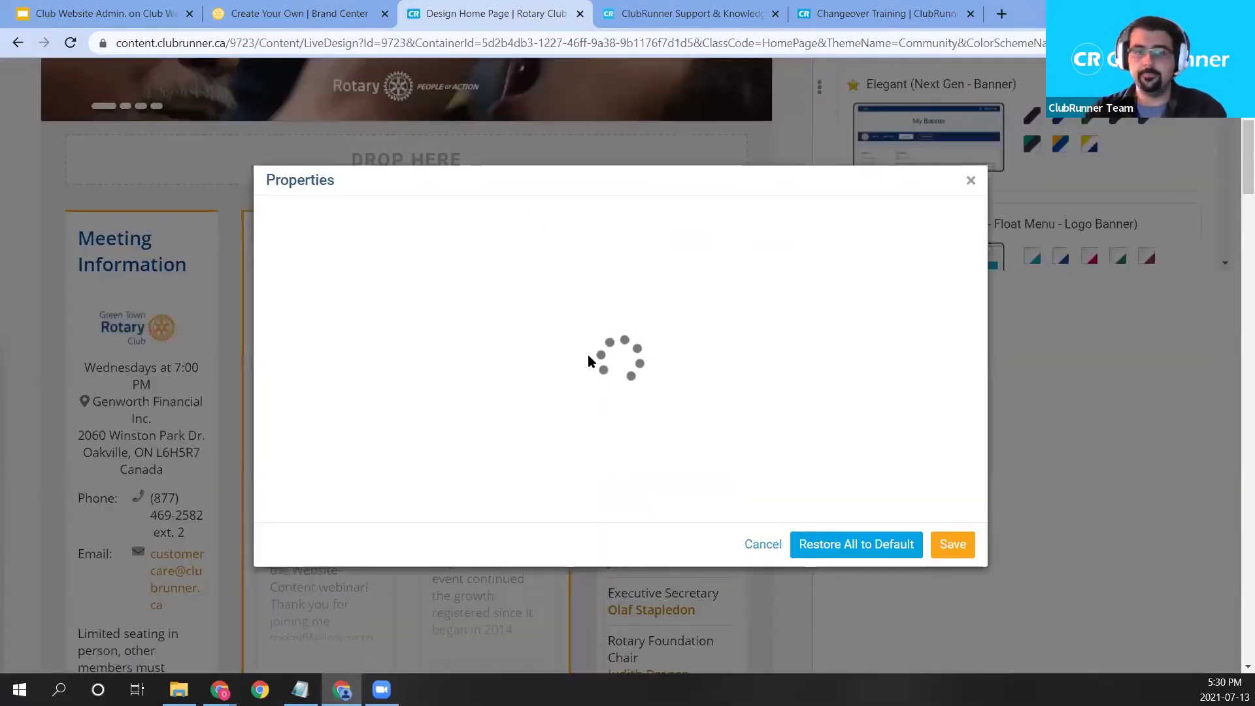
Set the Club Stories & Projects widget layout to Regular and save it.
scroll(840, 333, down, 10)
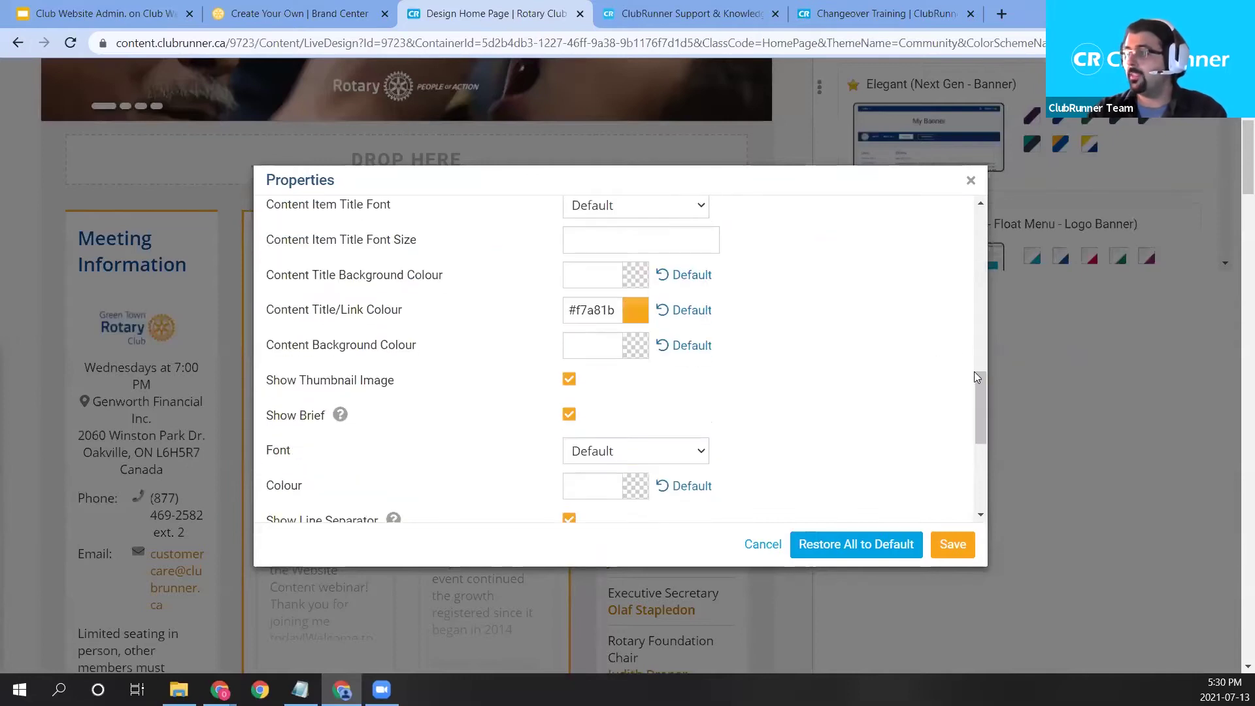
drag(979, 399, 852, 482)
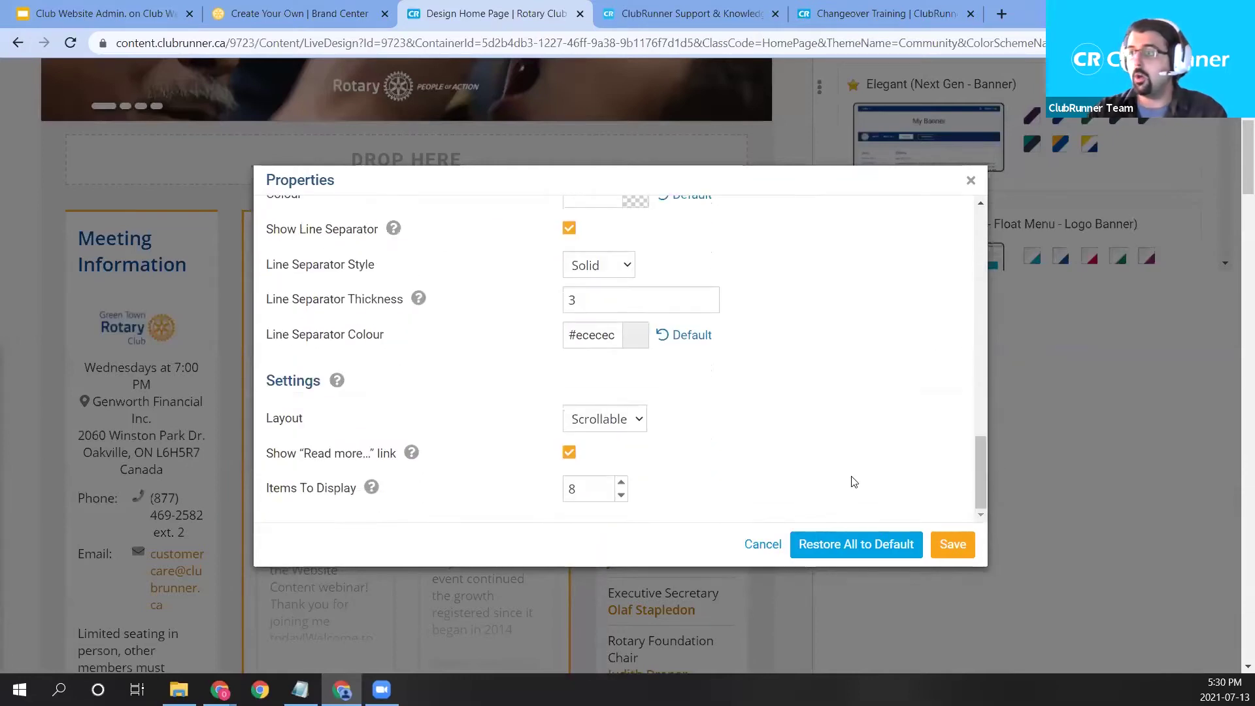
click(625, 422)
click(595, 440)
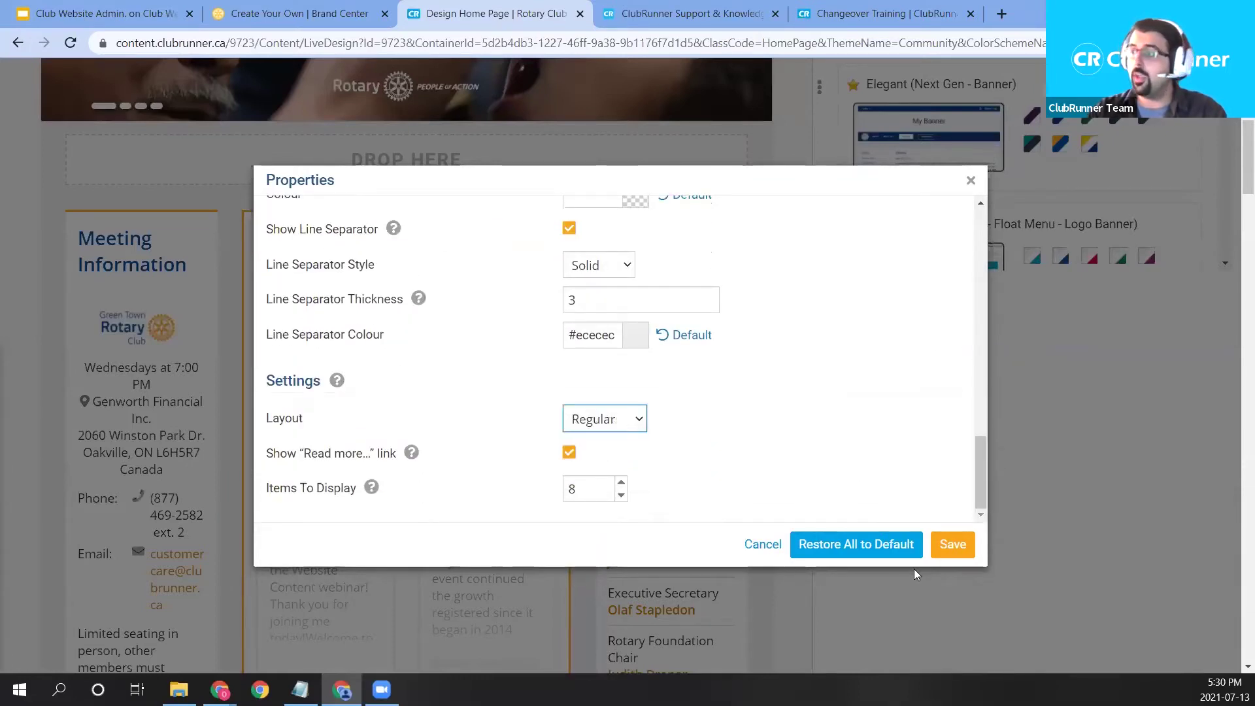
click(947, 549)
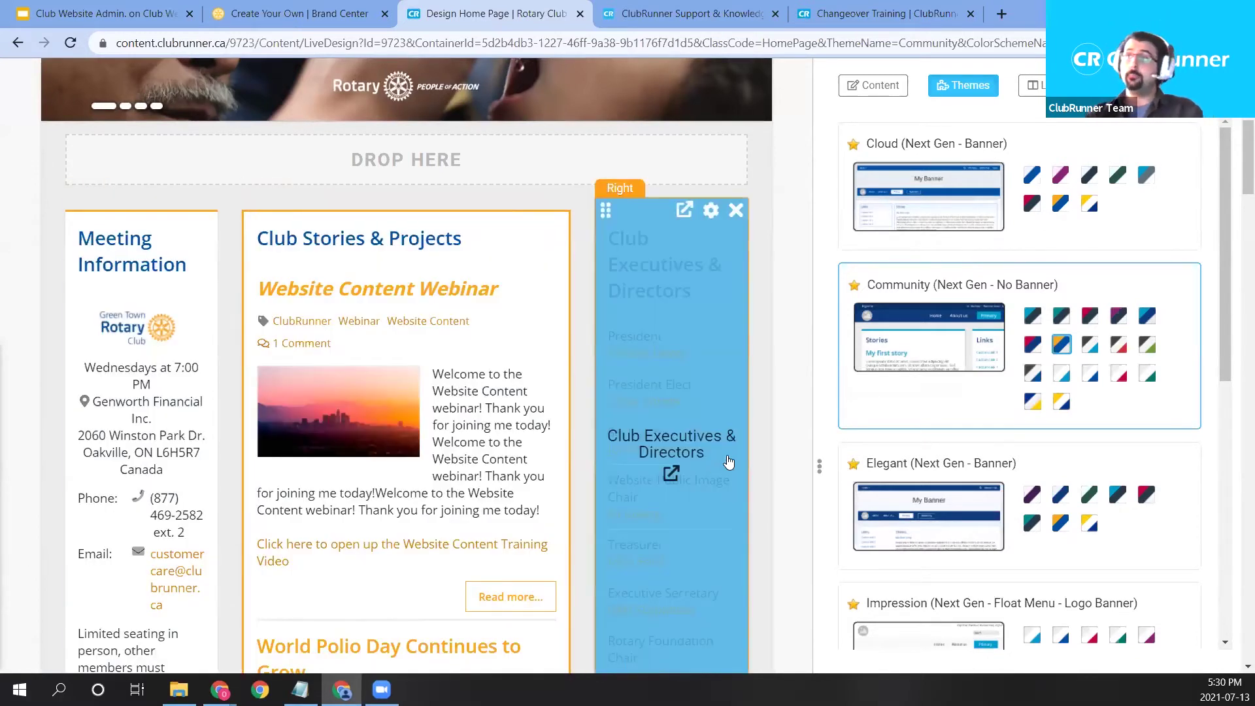
scroll(729, 460, up, 3)
scroll(1219, 205, up, 4)
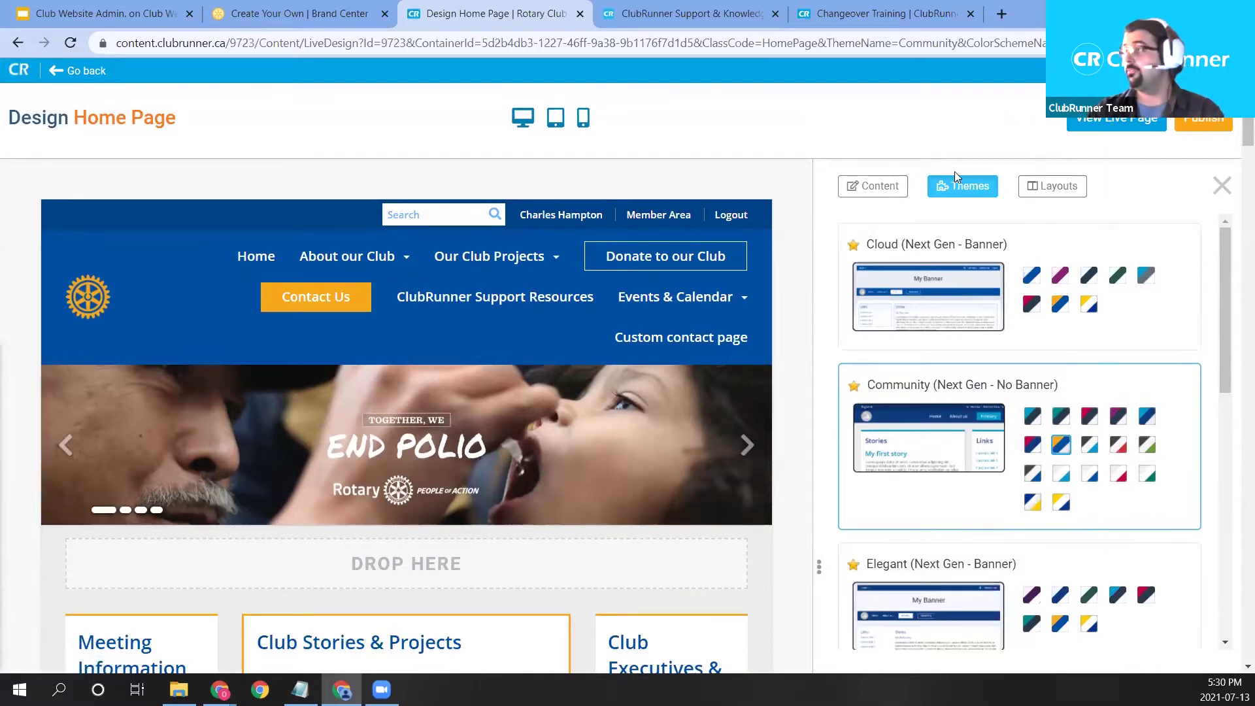
Drag a Contact Us widget from the Content panel into the right column's drop zone.
click(857, 193)
scroll(840, 190, down, 3)
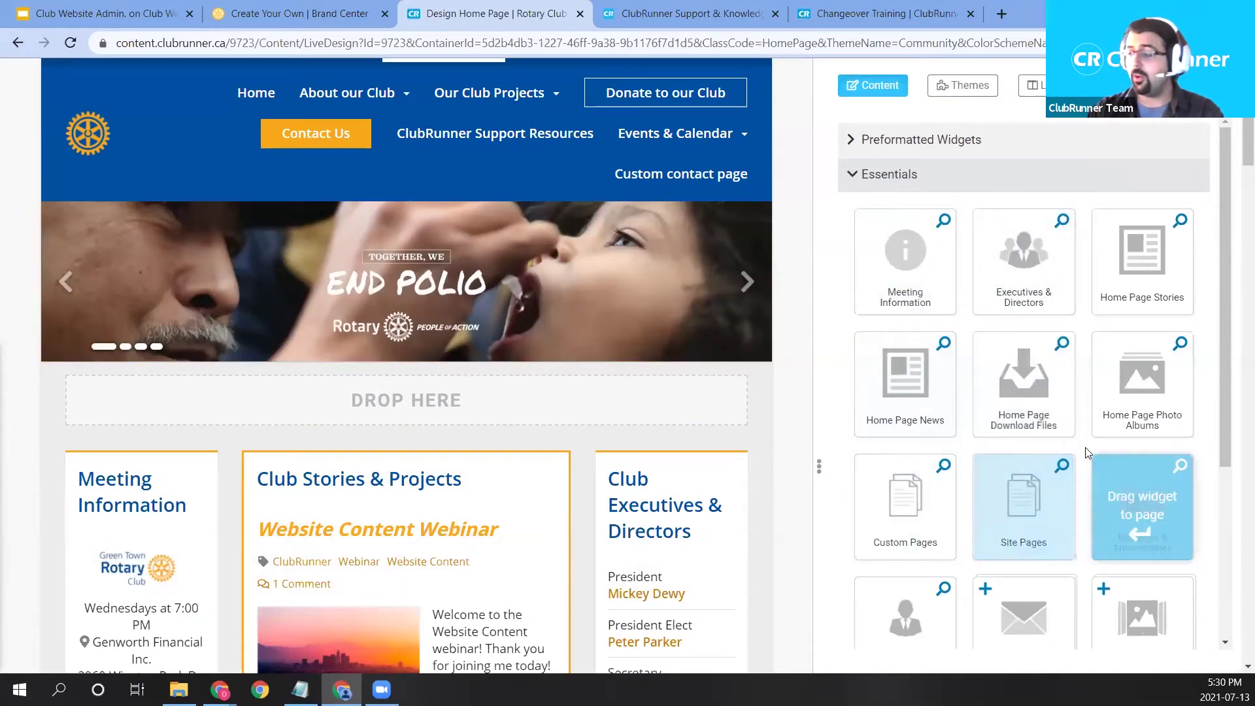
scroll(1112, 523, down, 1)
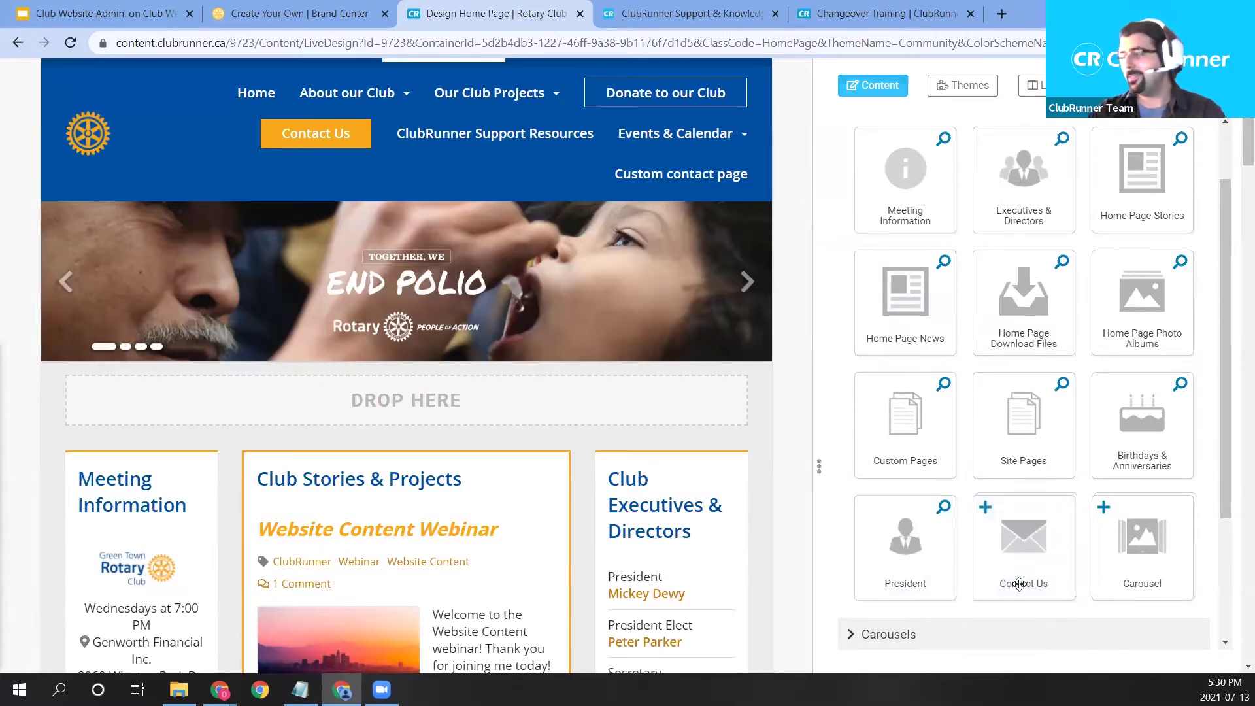
scroll(574, 557, down, 1)
drag(1023, 545, 674, 566)
scroll(661, 428, down, 3)
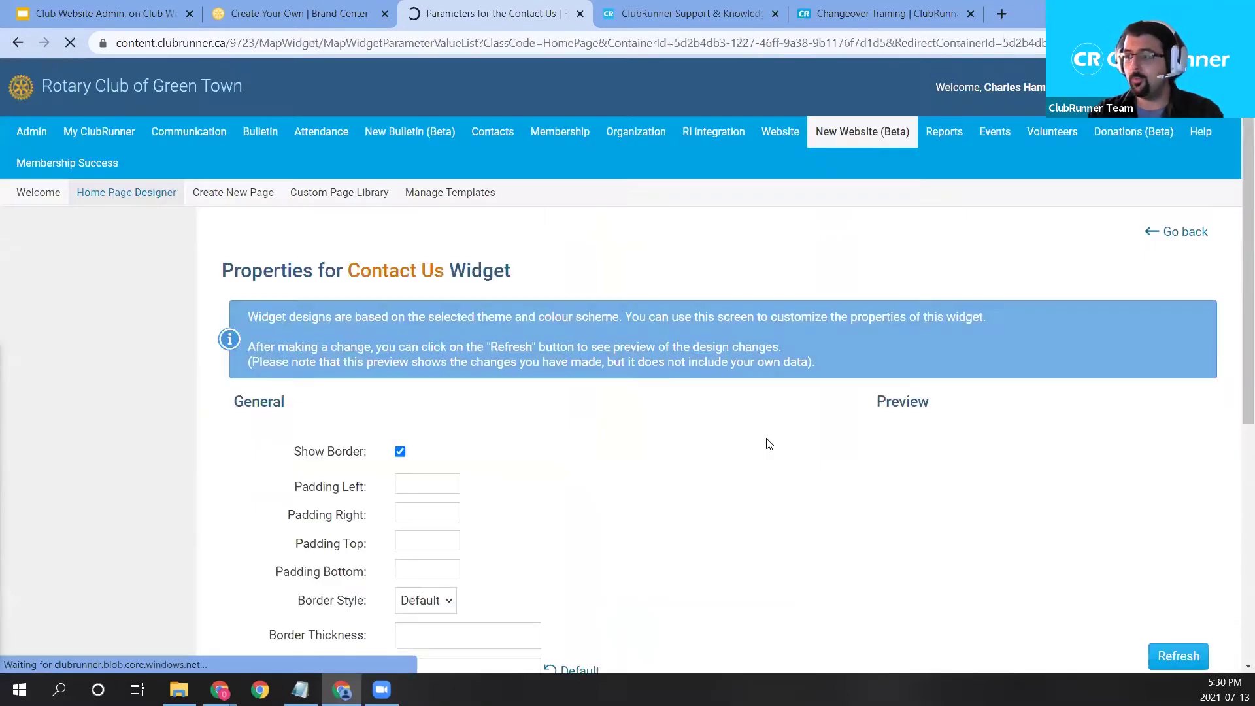
Title the widget 'Contact Us!', enter the support e-mail address, and save with confirmation.
scroll(596, 371, up, 2)
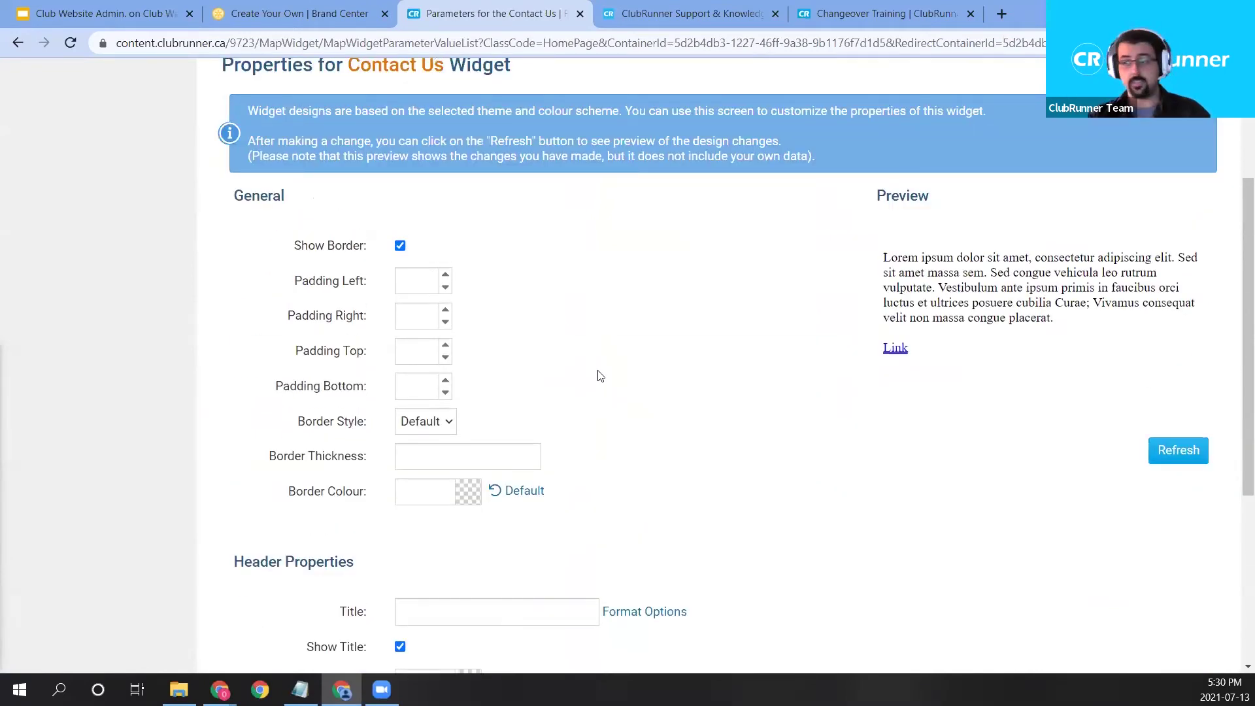
scroll(601, 375, down, 1)
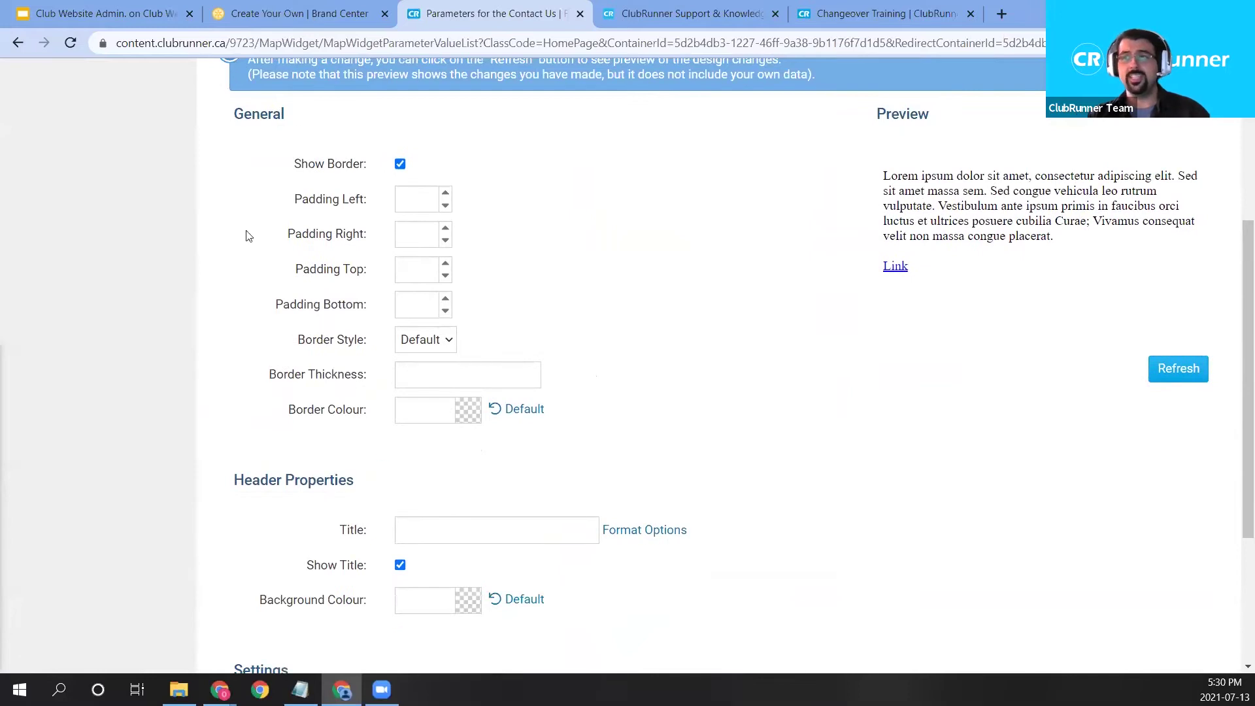
scroll(302, 409, down, 2)
click(455, 362)
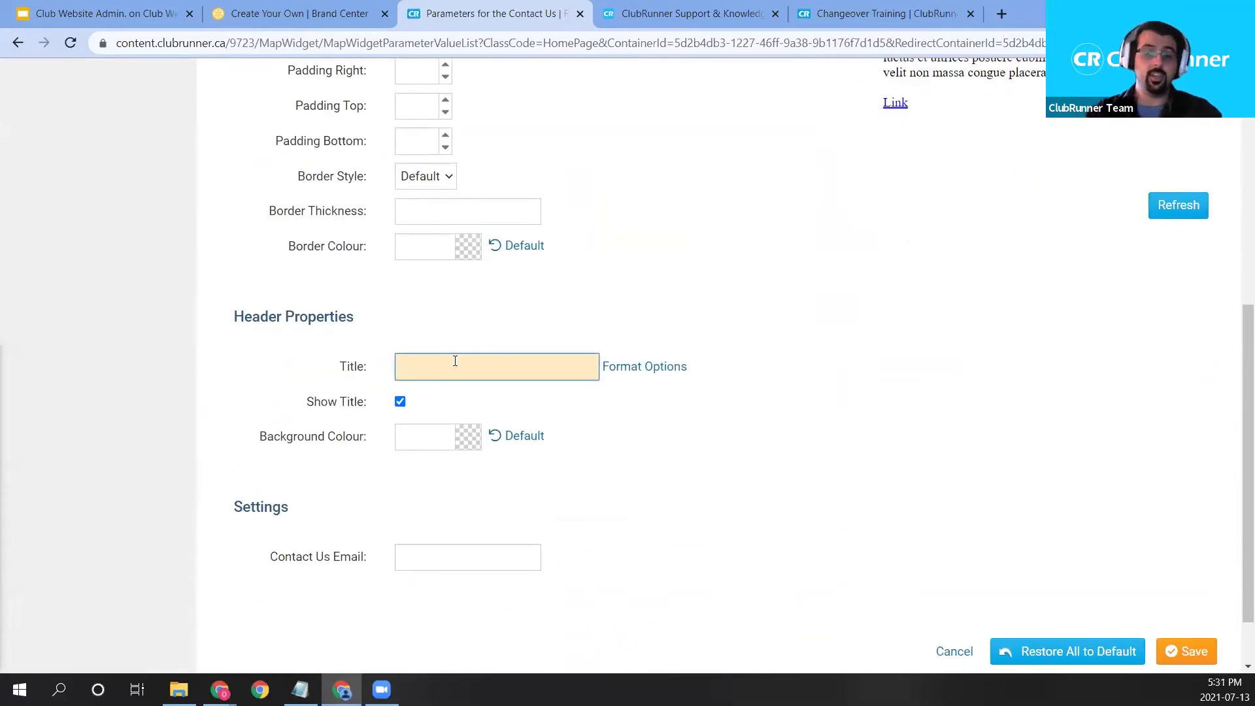
text(Contact Us!)
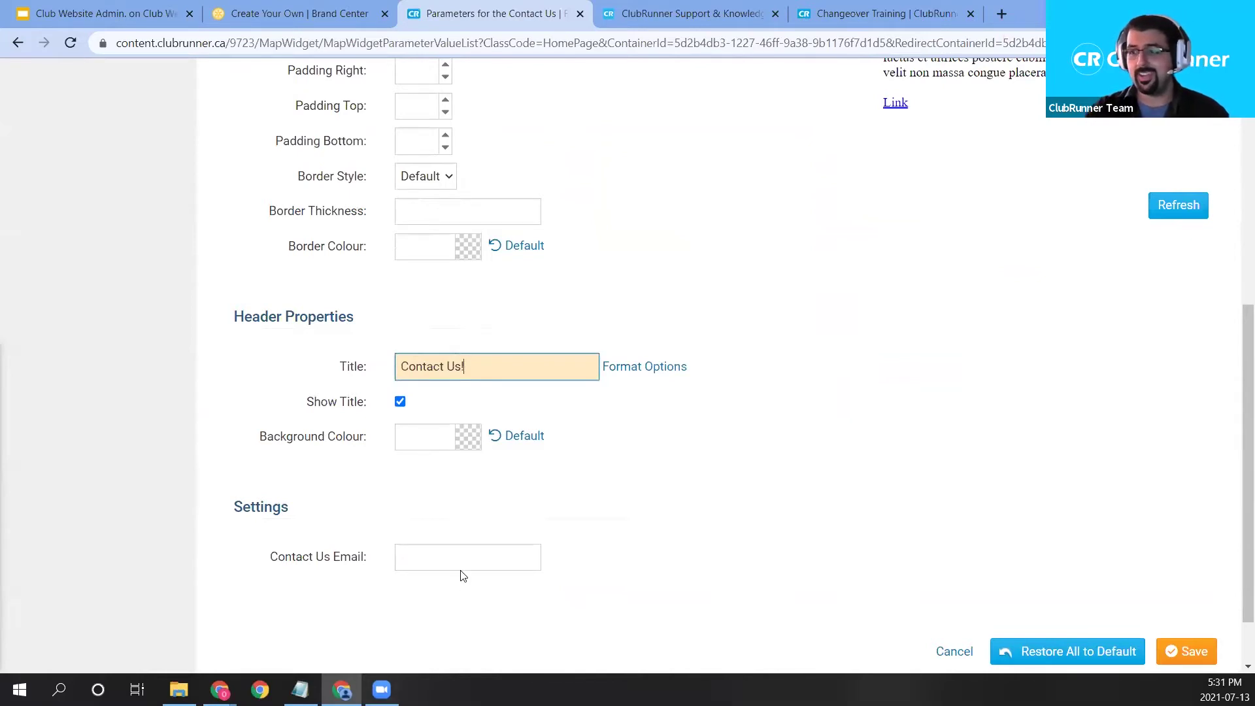
click(432, 569)
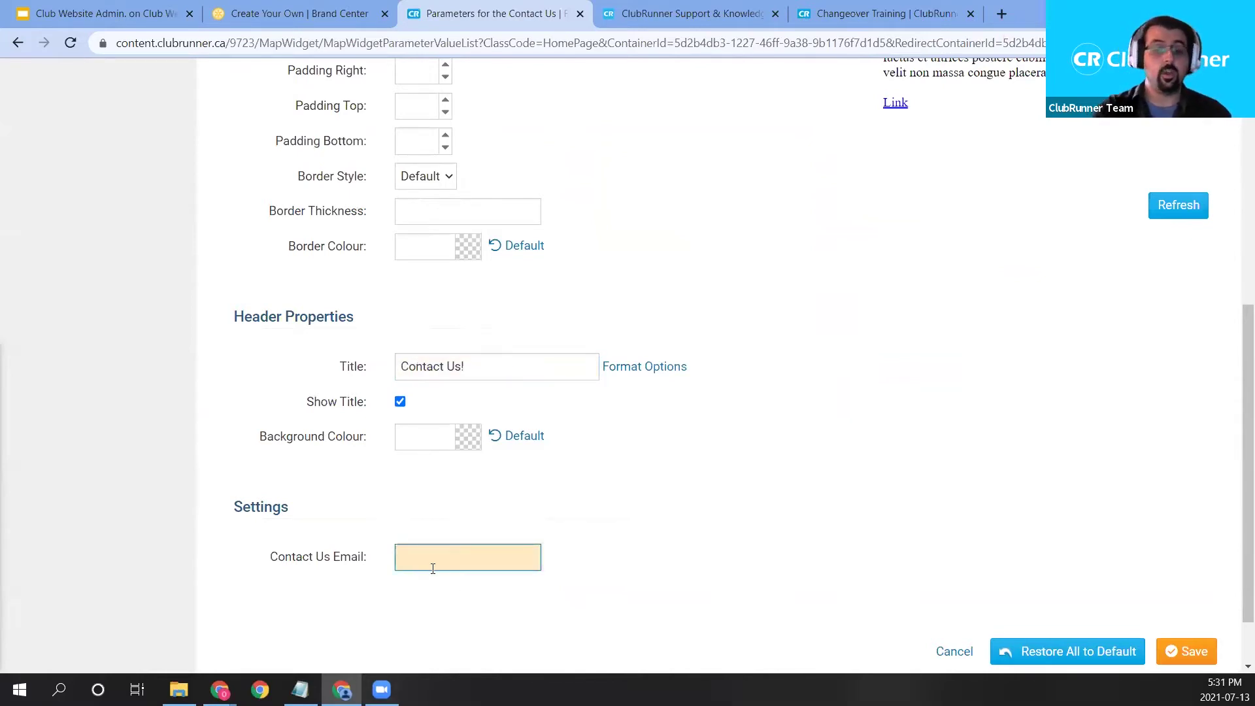
scroll(811, 526, up, 1)
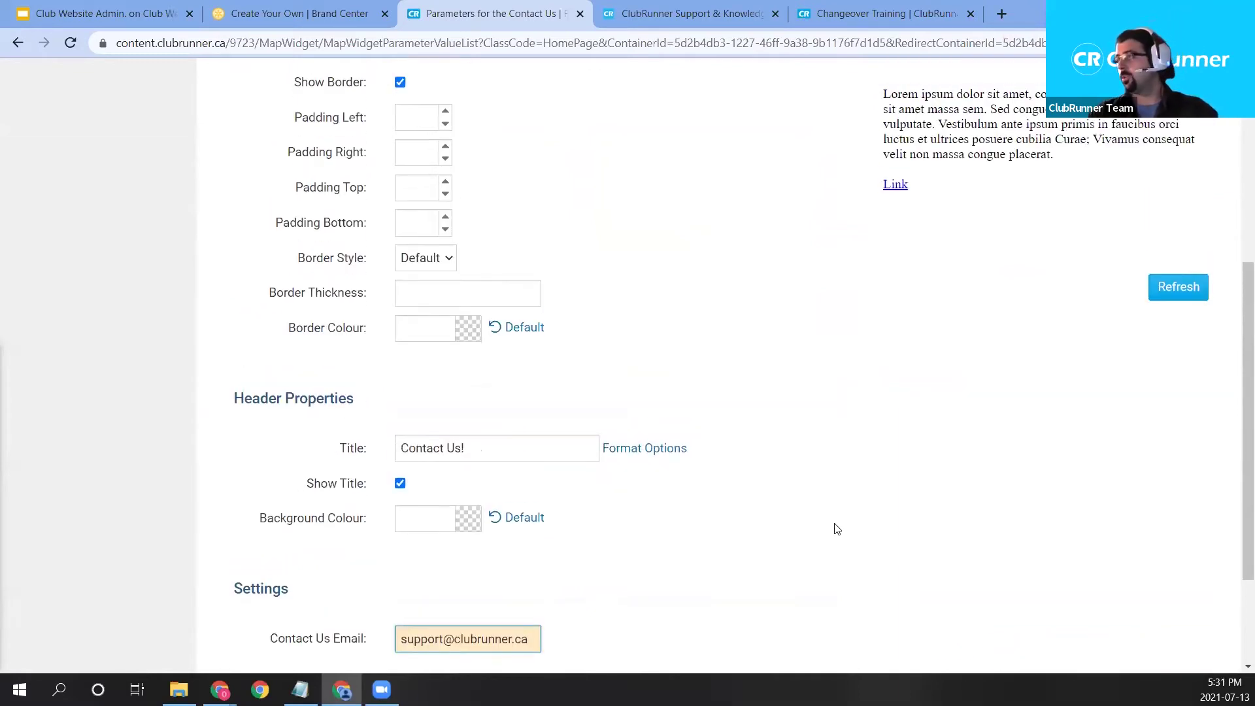
scroll(844, 530, down, 2)
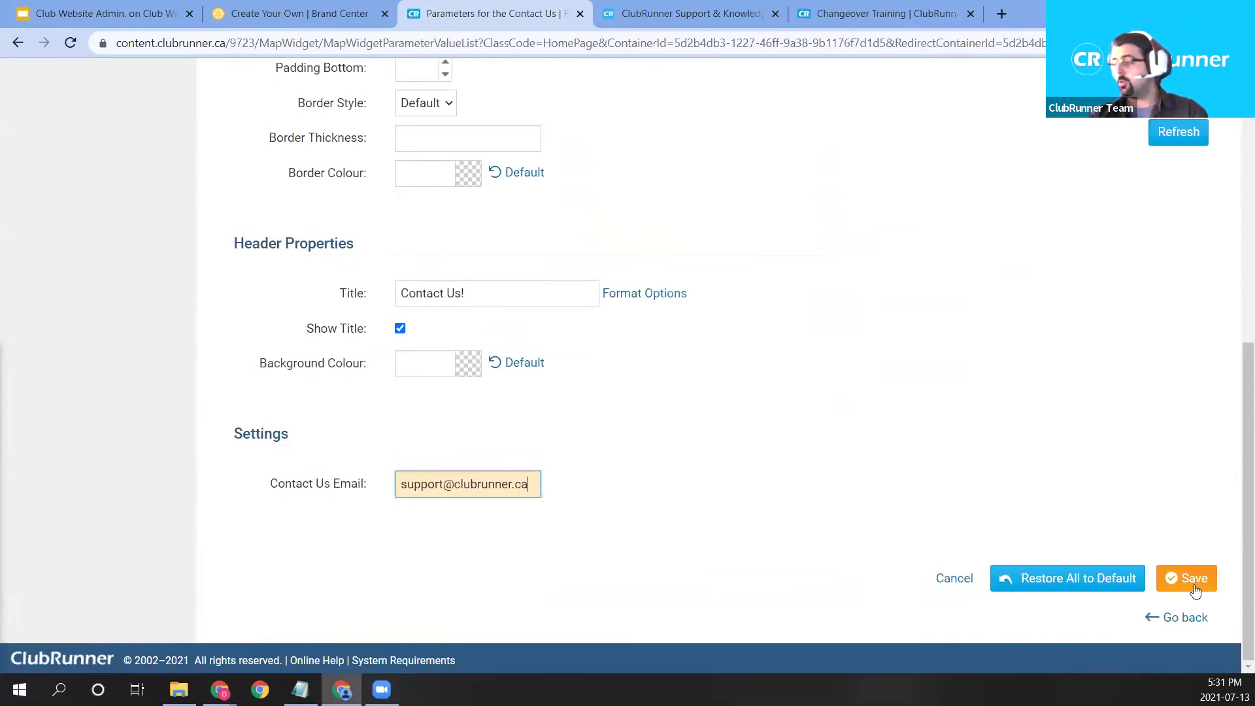
click(1196, 588)
click(705, 137)
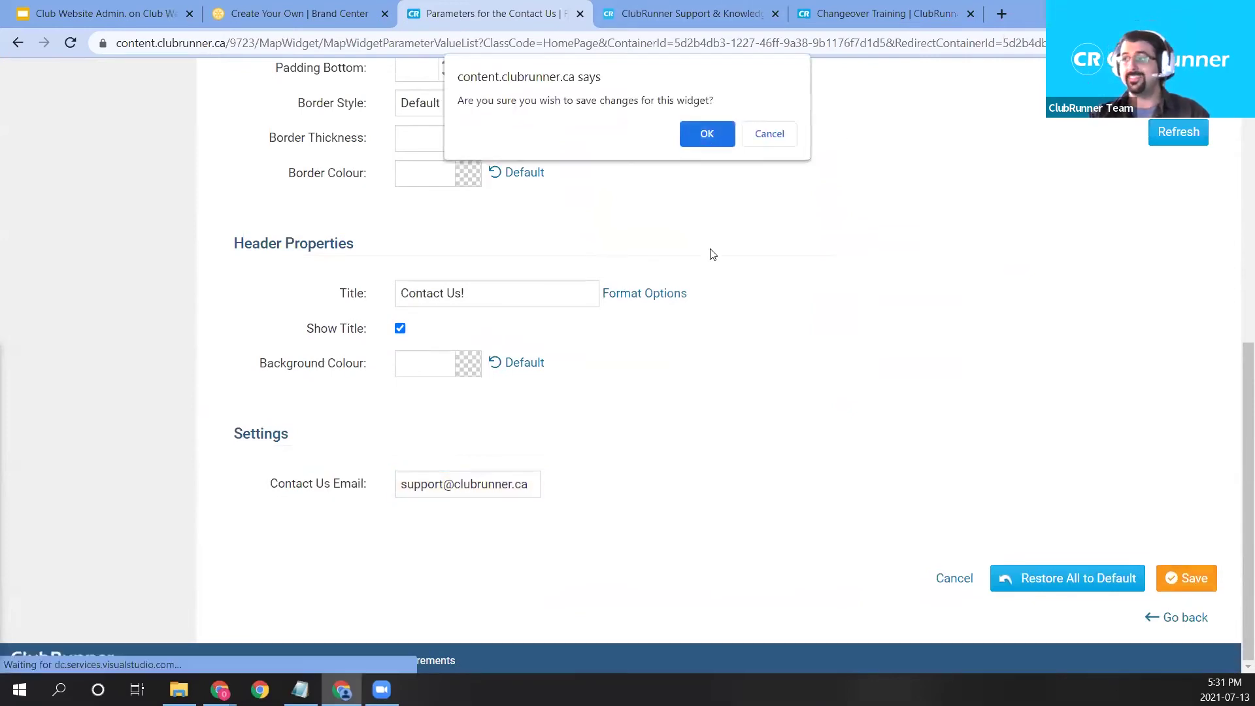
scroll(804, 395, down, 8)
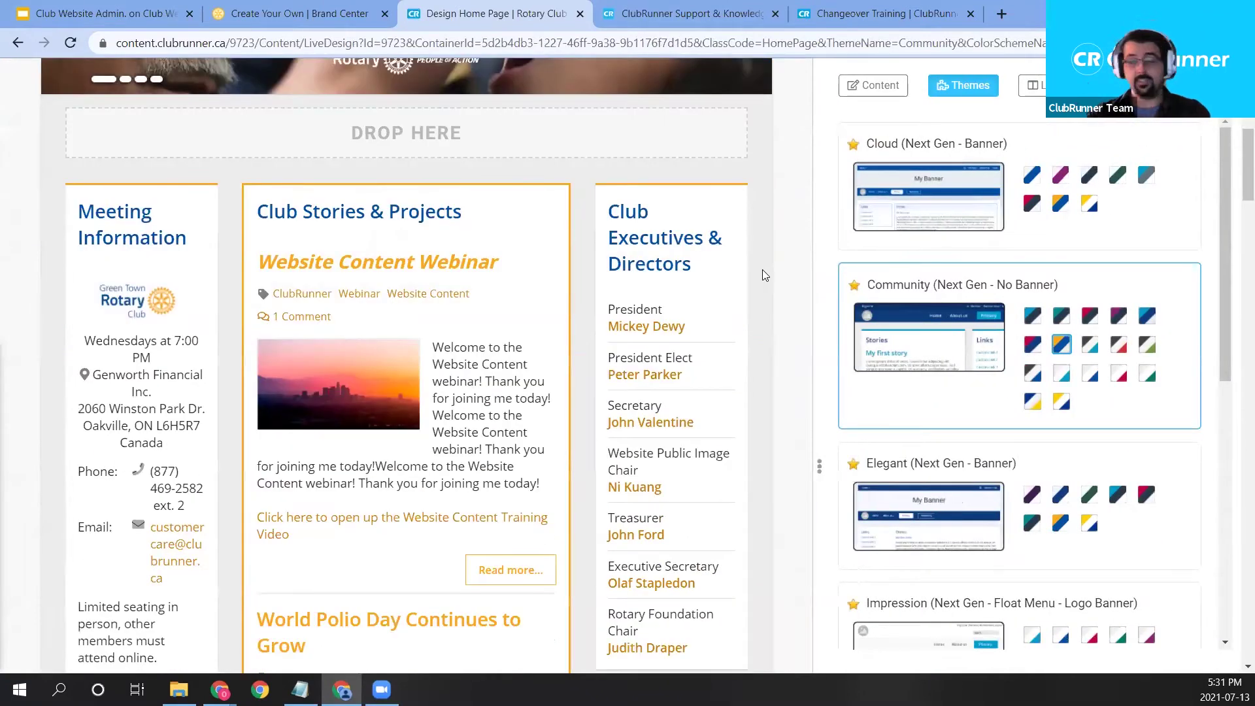
Switch the side panel to Content widgets and expand the Events category.
scroll(762, 269, down, 6)
mouse_move(695, 312)
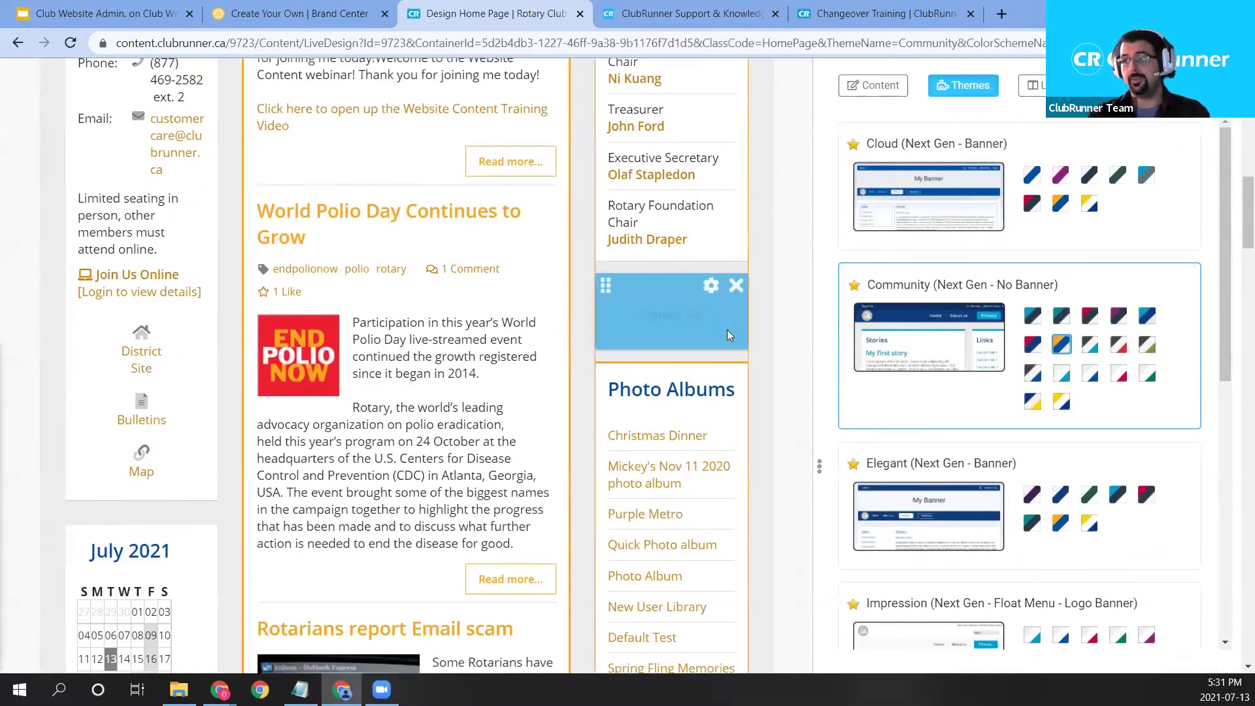
scroll(727, 329, up, 3)
mouse_move(715, 495)
scroll(766, 485, up, 8)
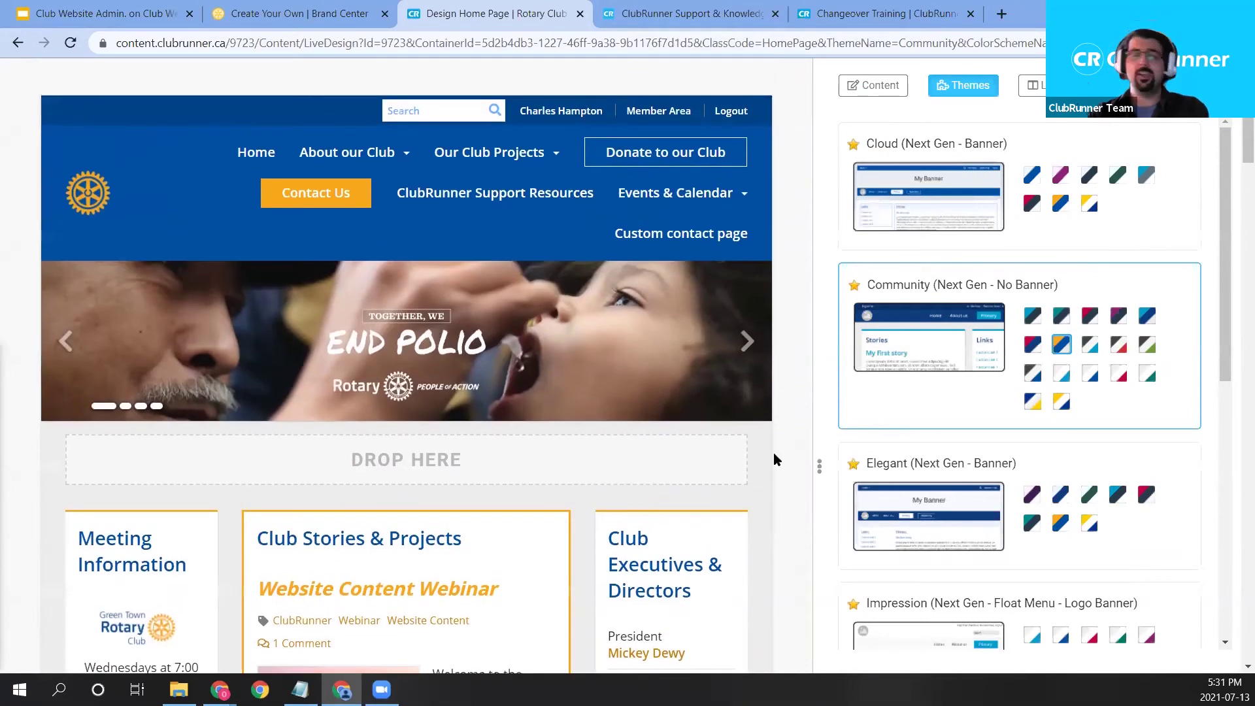
scroll(768, 432, down, 7)
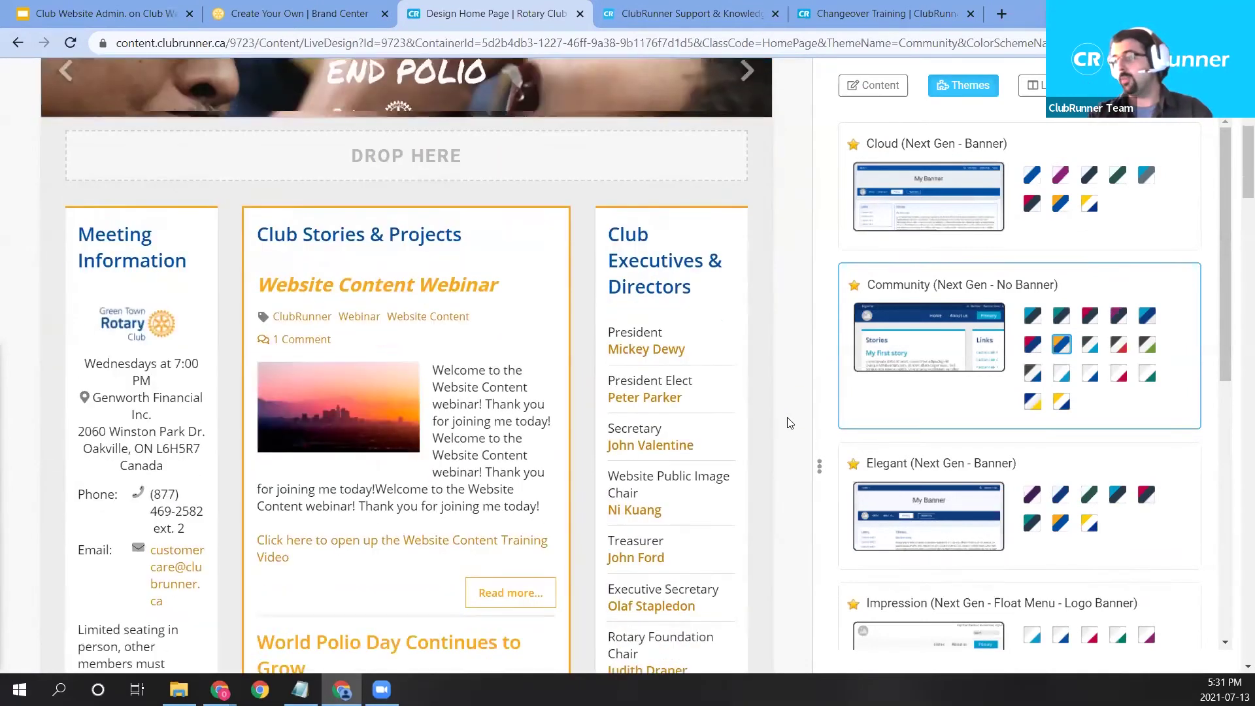
scroll(790, 421, up, 7)
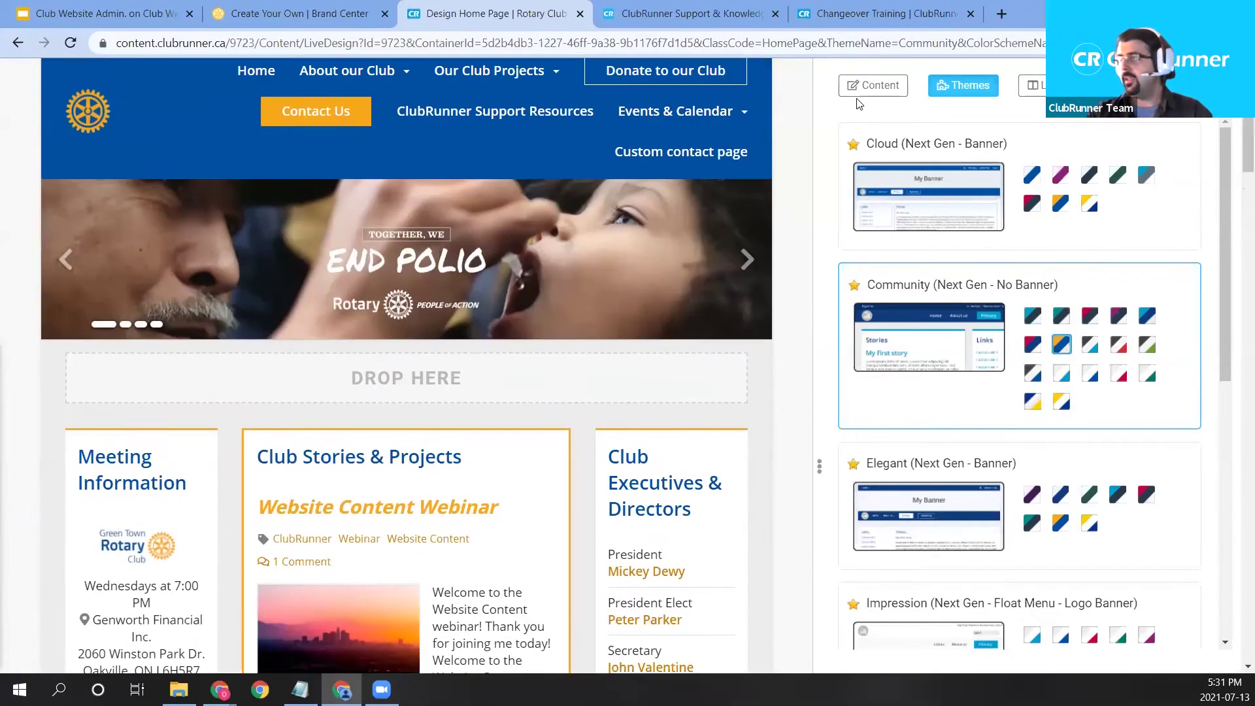
click(864, 92)
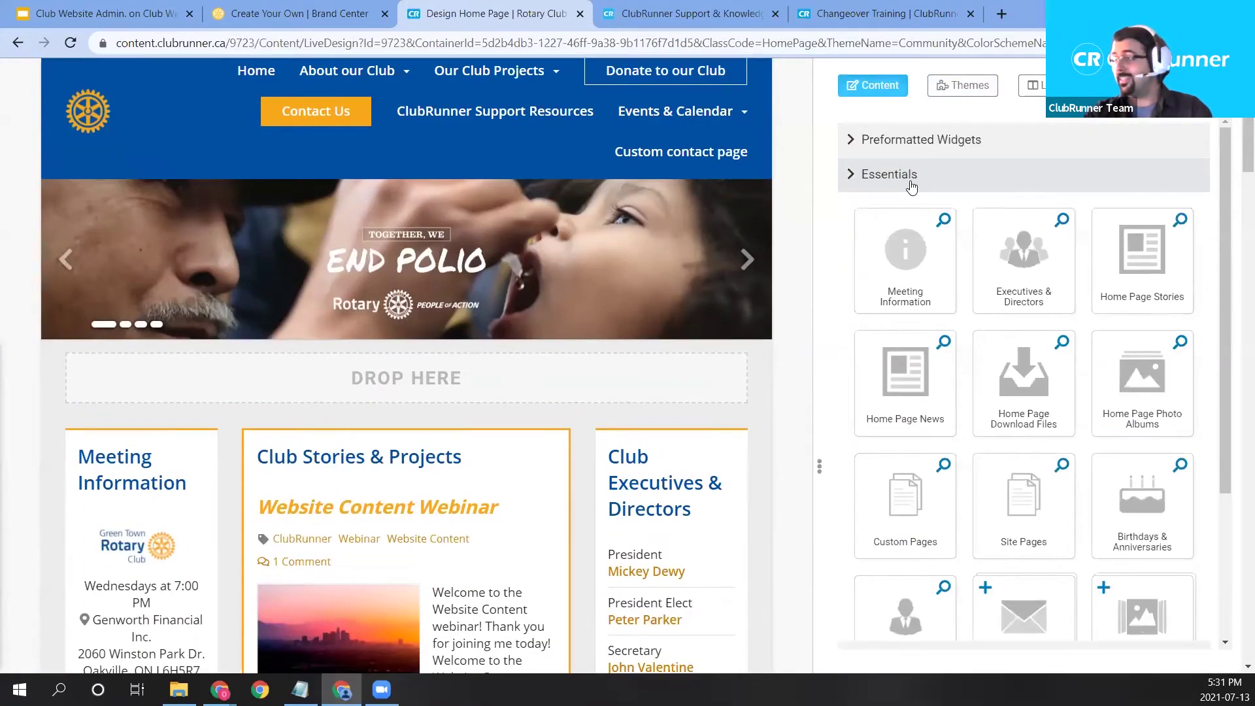
click(909, 185)
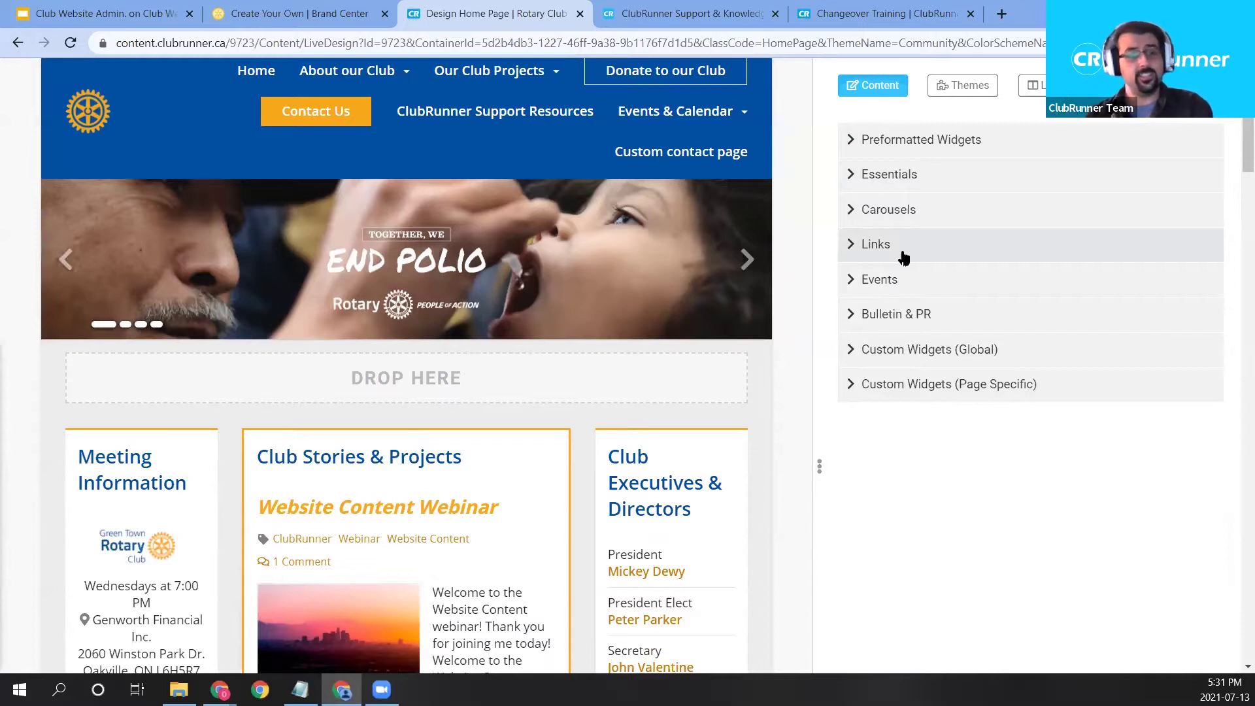
click(909, 297)
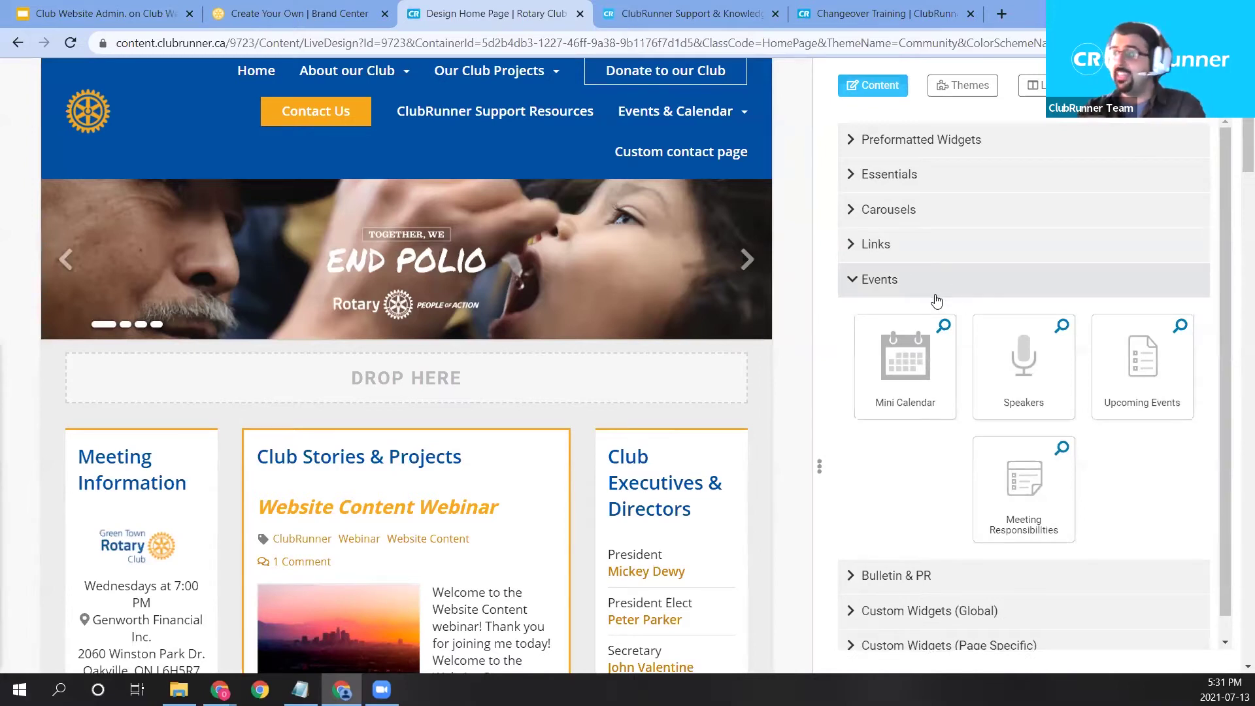
Drag the Mini Calendar widget into the home page's left column.
scroll(706, 373, down, 1)
drag(900, 370, 337, 396)
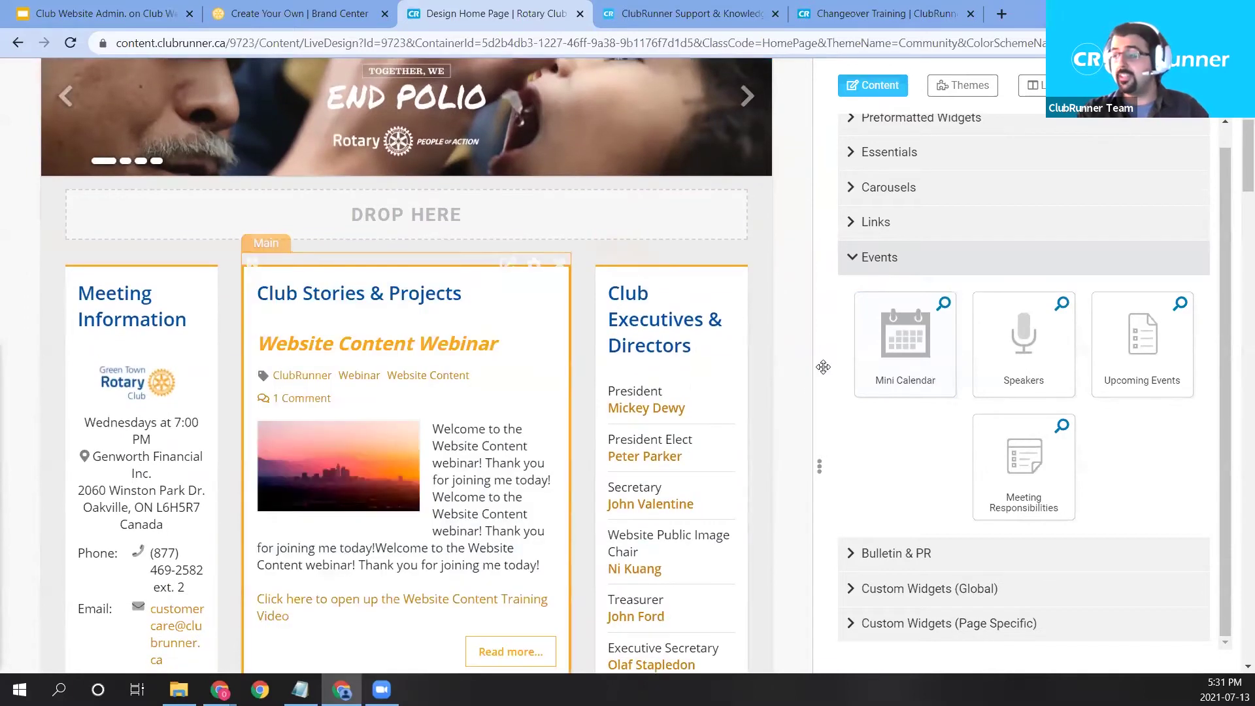
drag(903, 331, 688, 294)
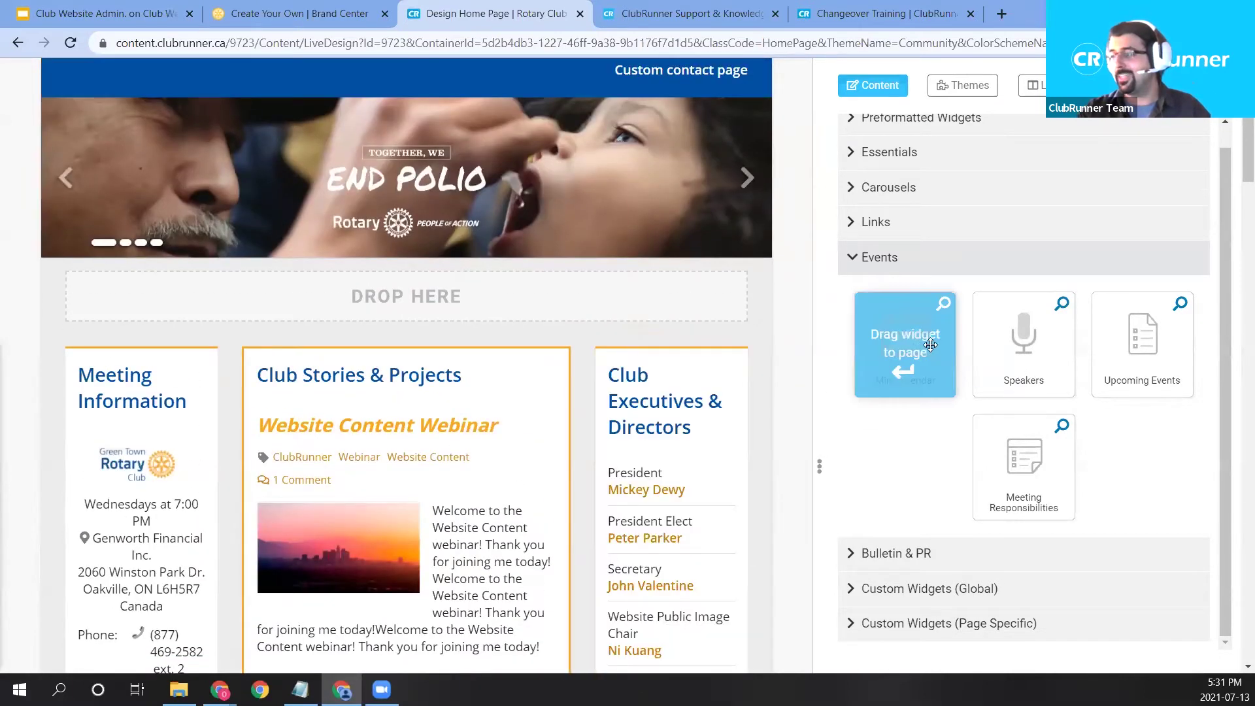
drag(906, 346, 148, 379)
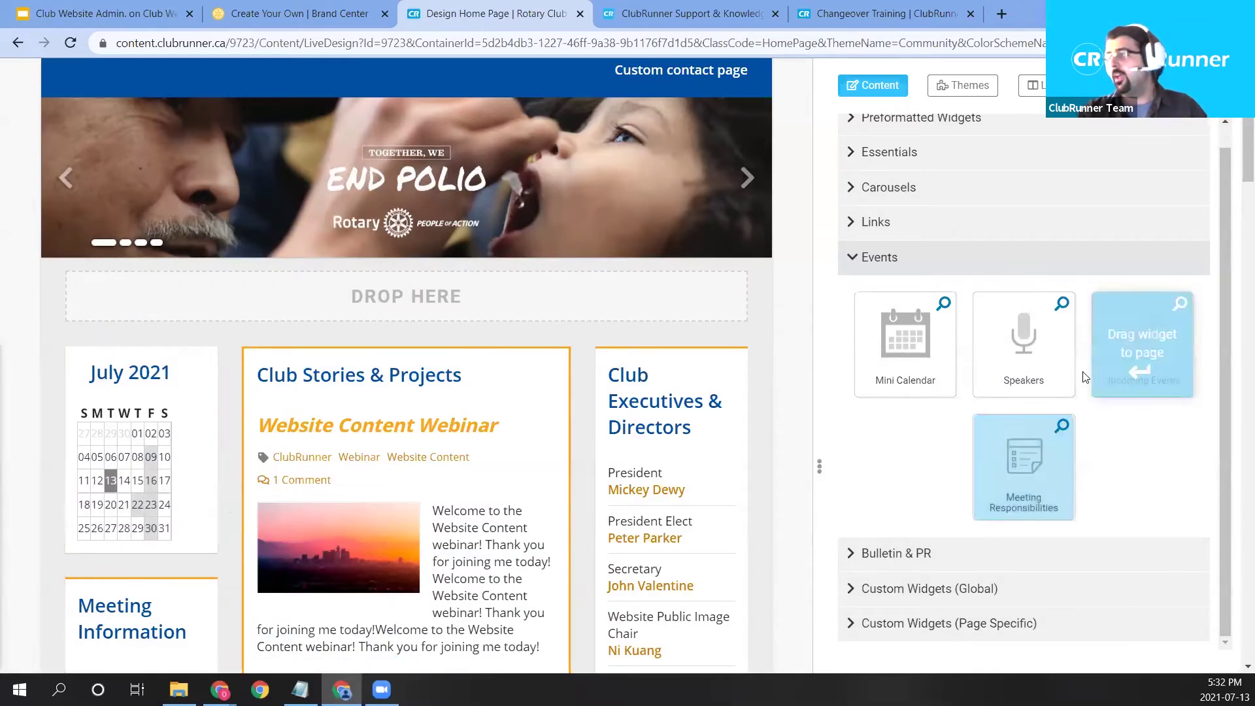
mouse_move(672, 367)
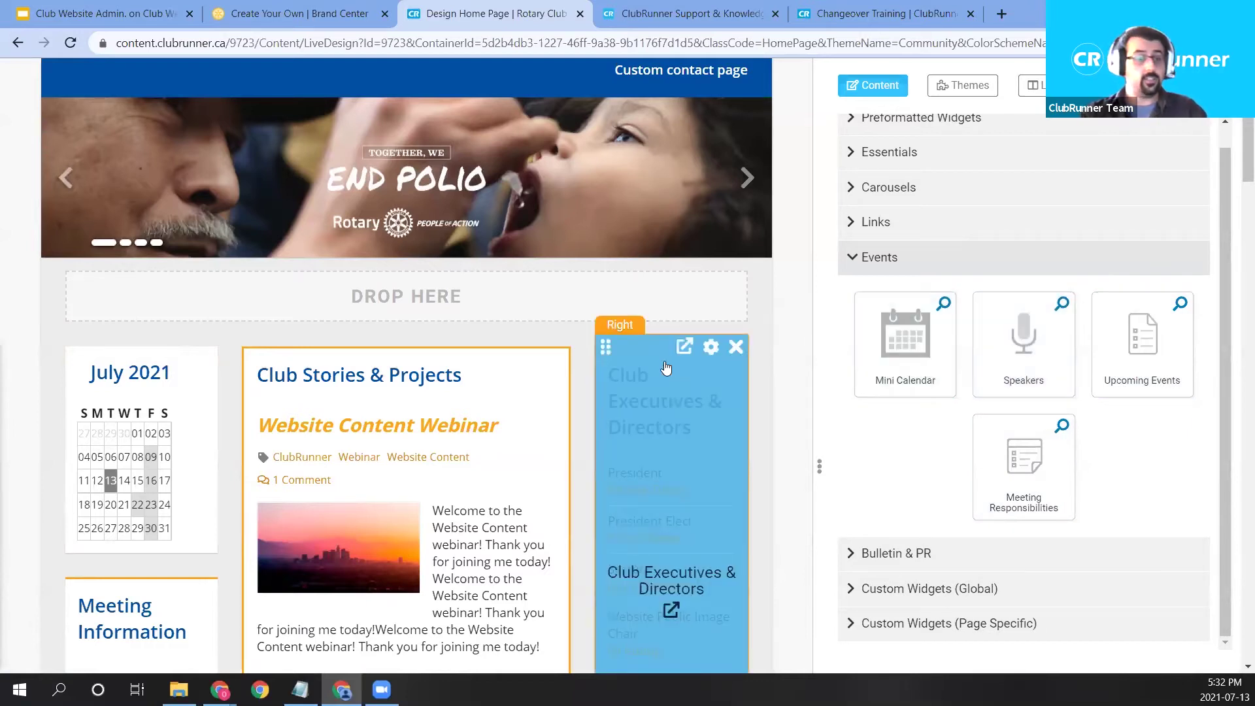
scroll(661, 365, down, 5)
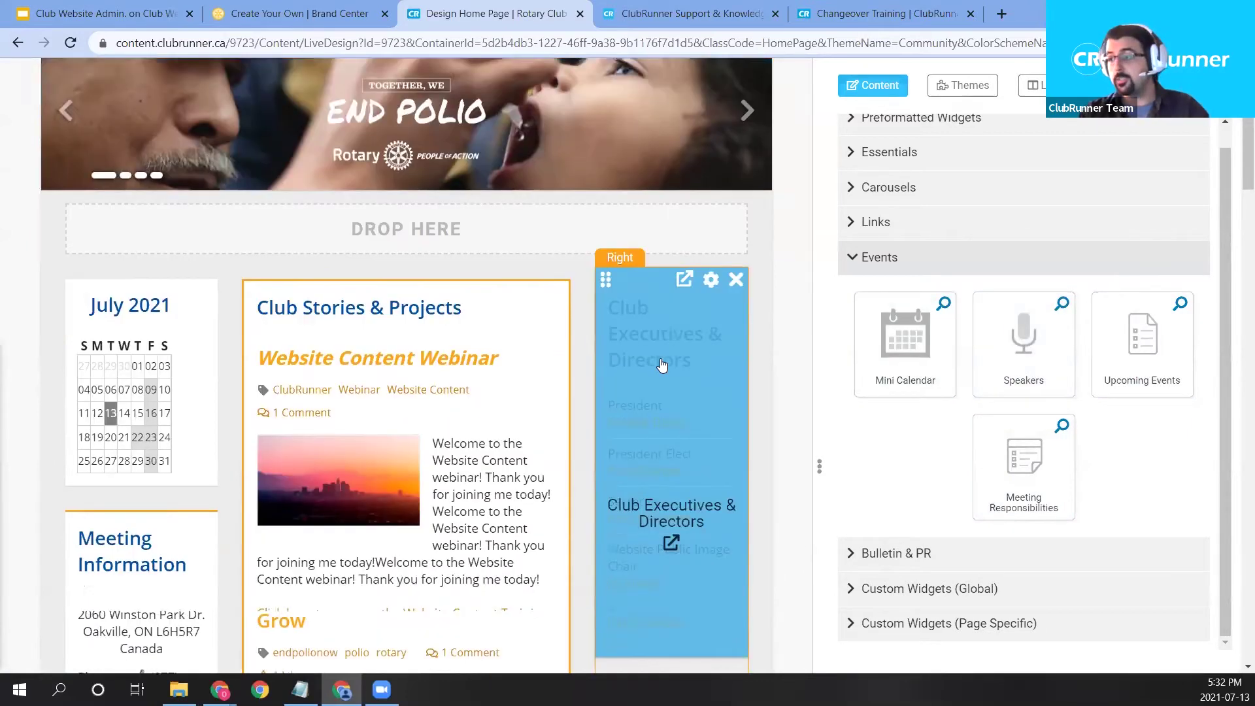
scroll(687, 357, down, 10)
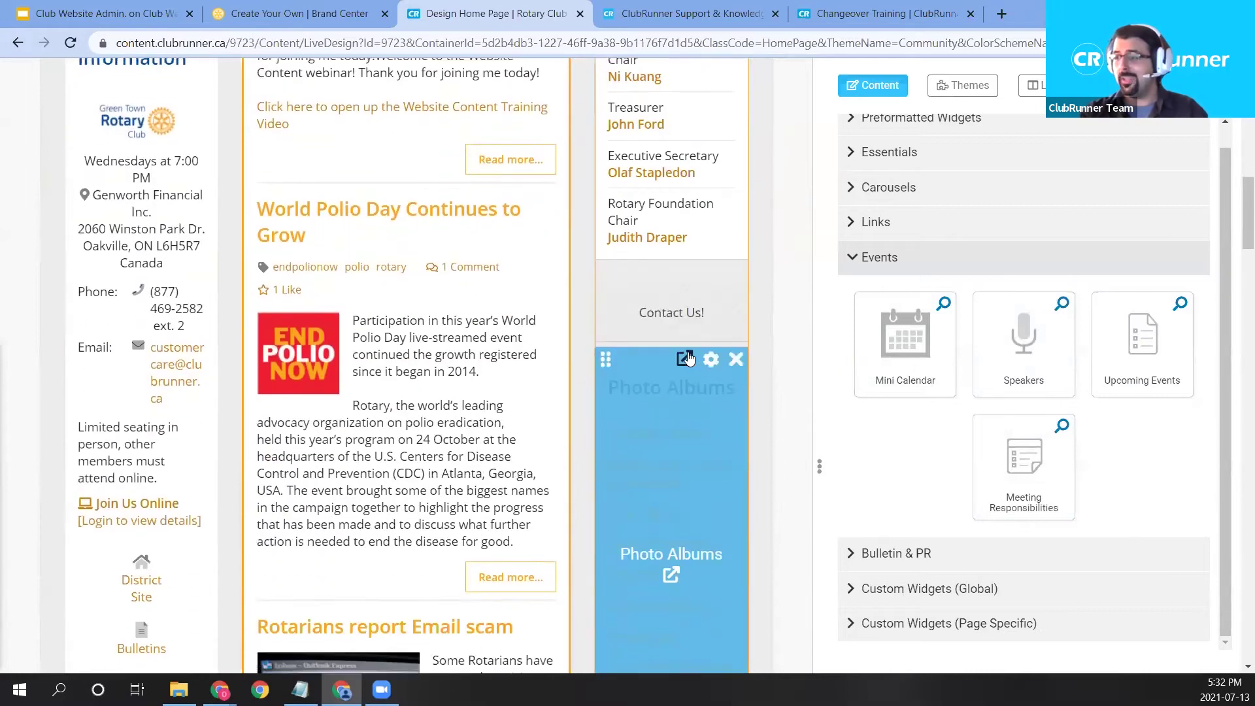
scroll(748, 392, down, 3)
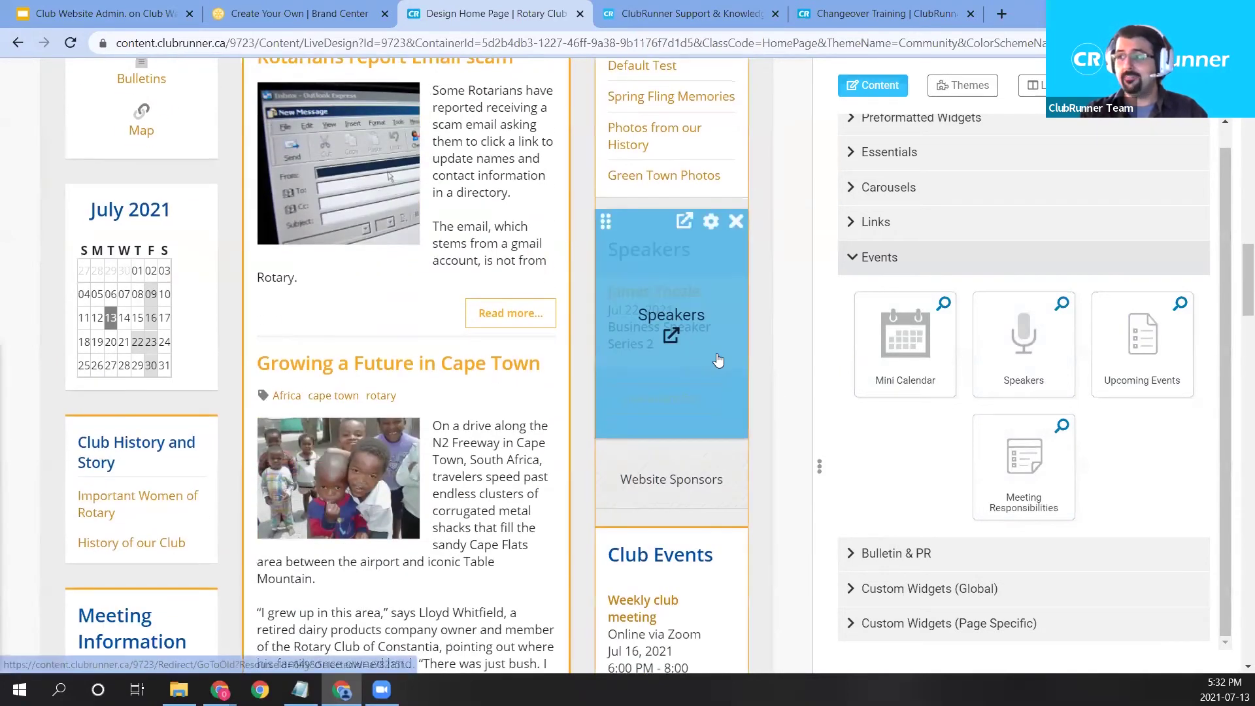
mouse_move(713, 366)
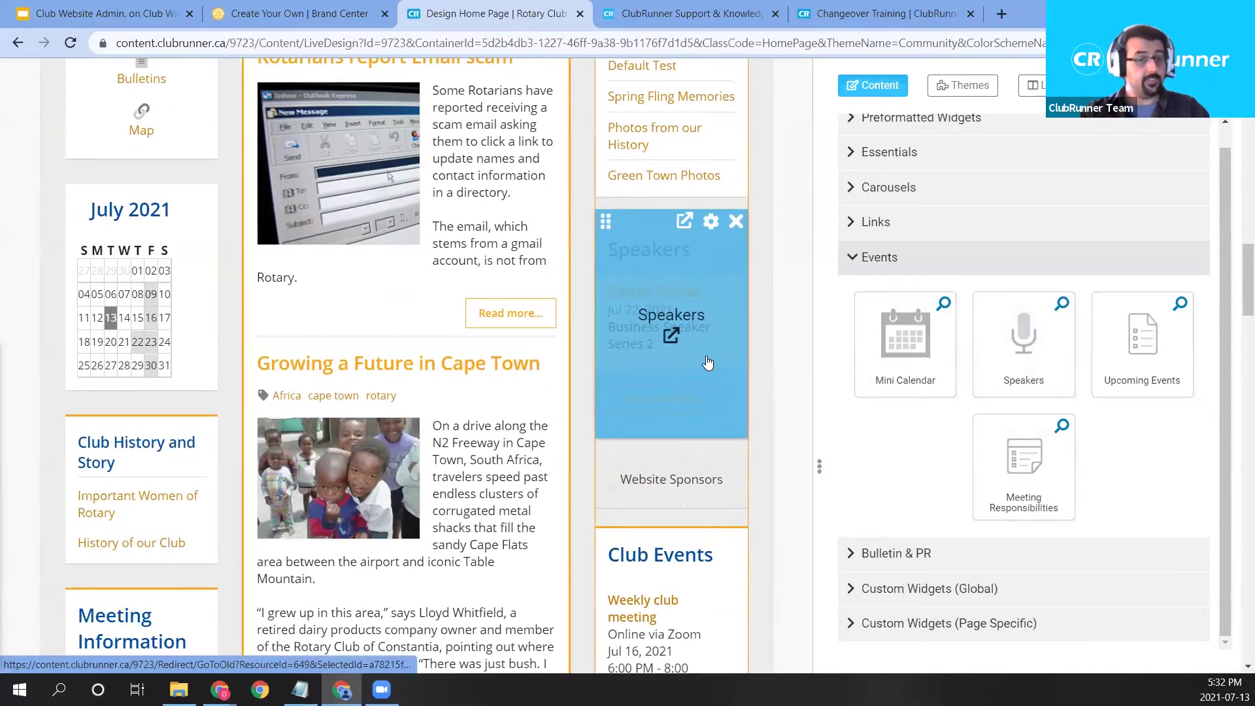
Open the Speakers list and highlight the latest Jul 22, 2021 speaker entry.
click(666, 338)
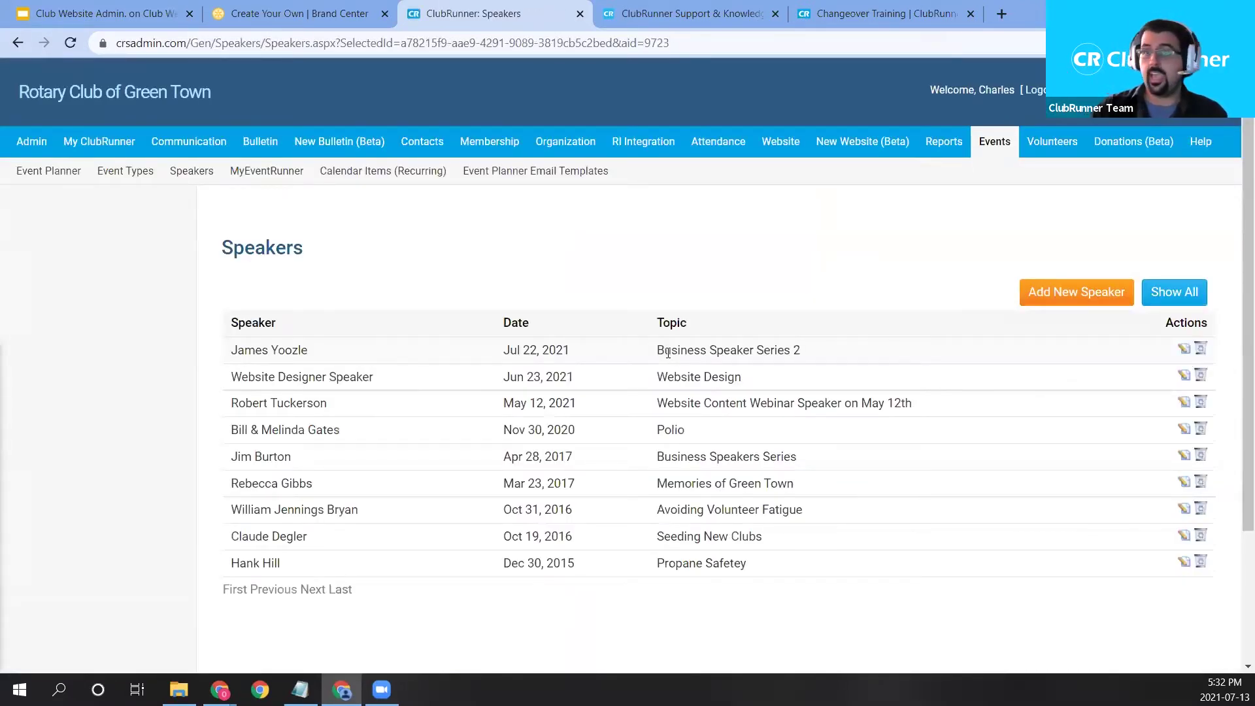
drag(326, 354, 537, 203)
click(553, 219)
drag(571, 348, 503, 350)
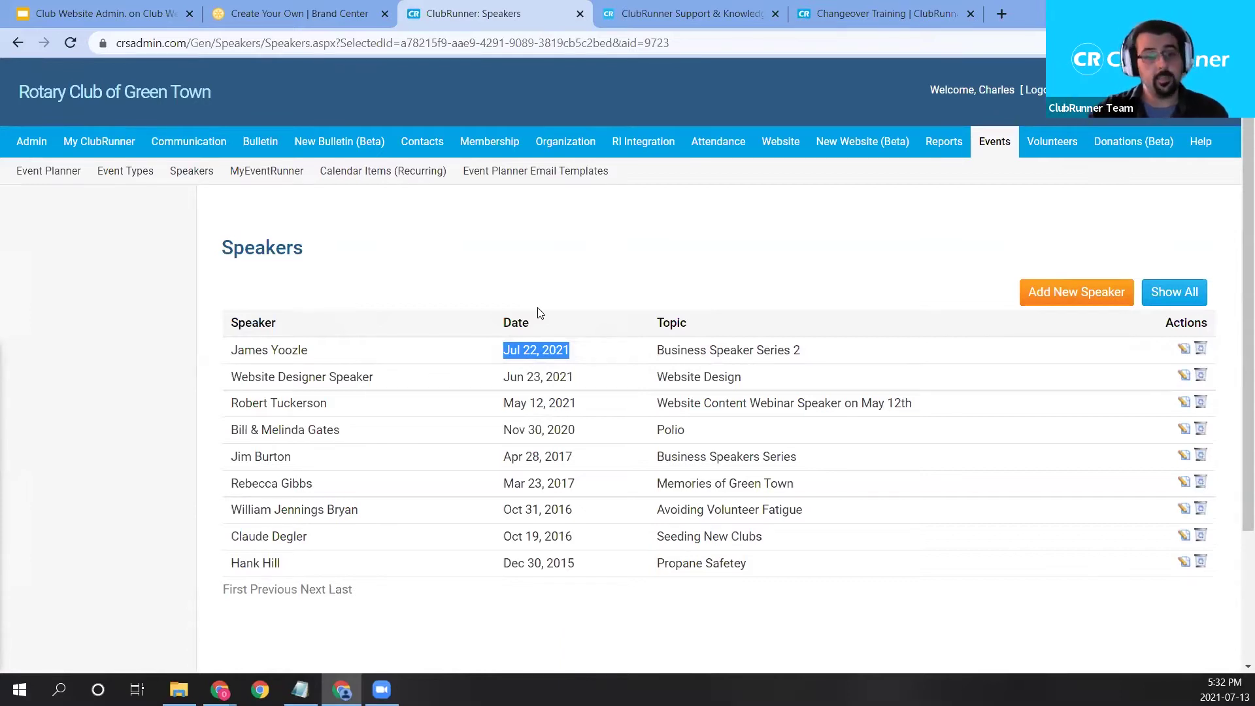
Start a new speaker entry dated Jul 29, 2021.
click(1046, 296)
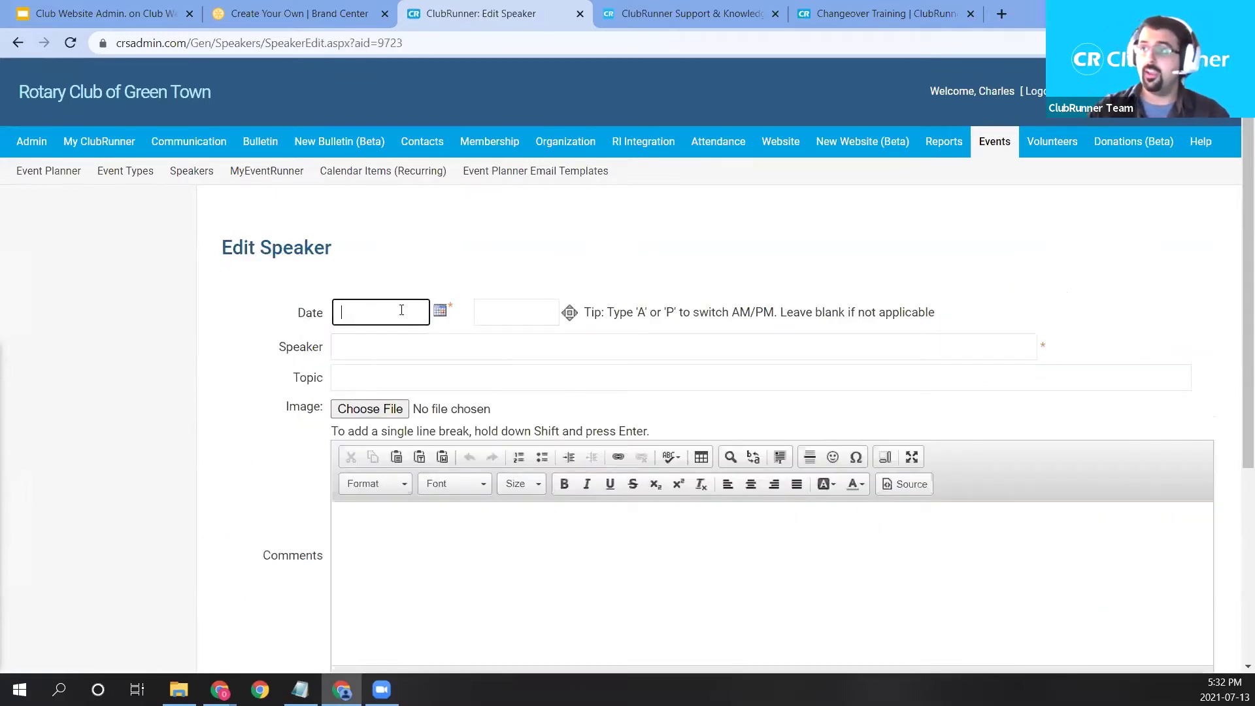
click(439, 311)
click(432, 439)
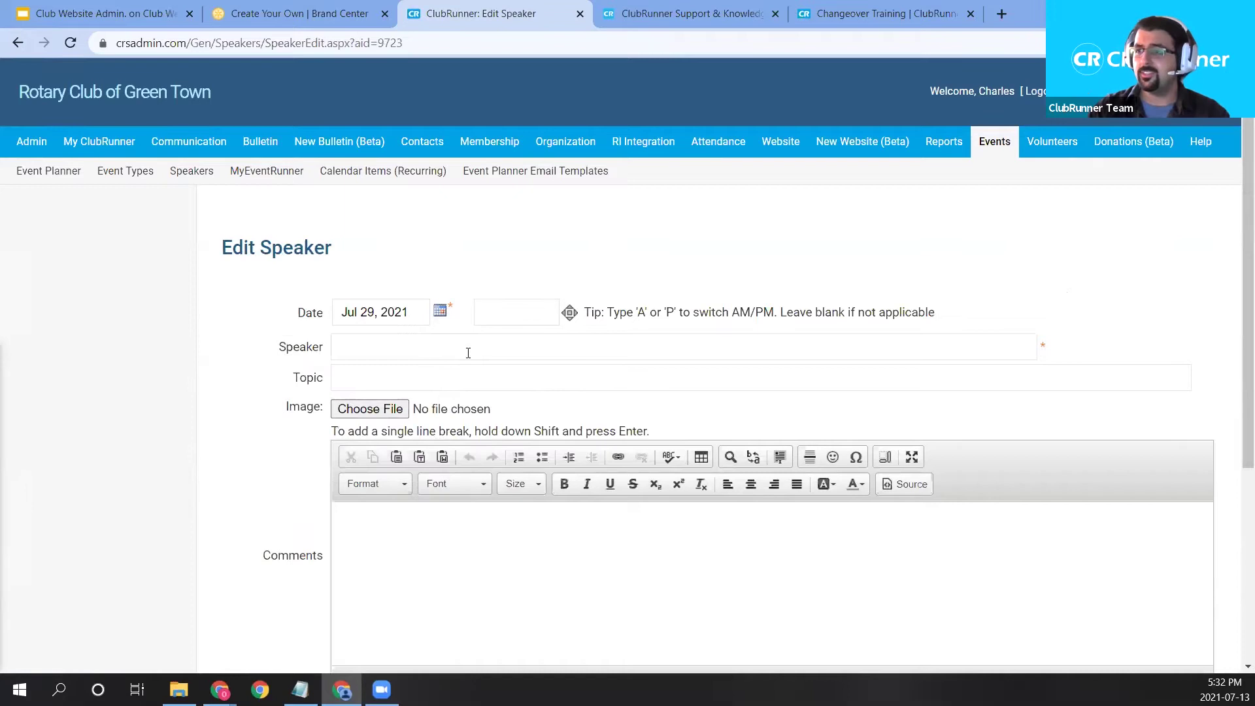
scroll(523, 260, down, 1)
Set the topic to Business Speaker Series 3 and enter the speaker's name.
click(377, 295)
text(B)
key(BackSpace)
text(Bio)
key(BackSpace)
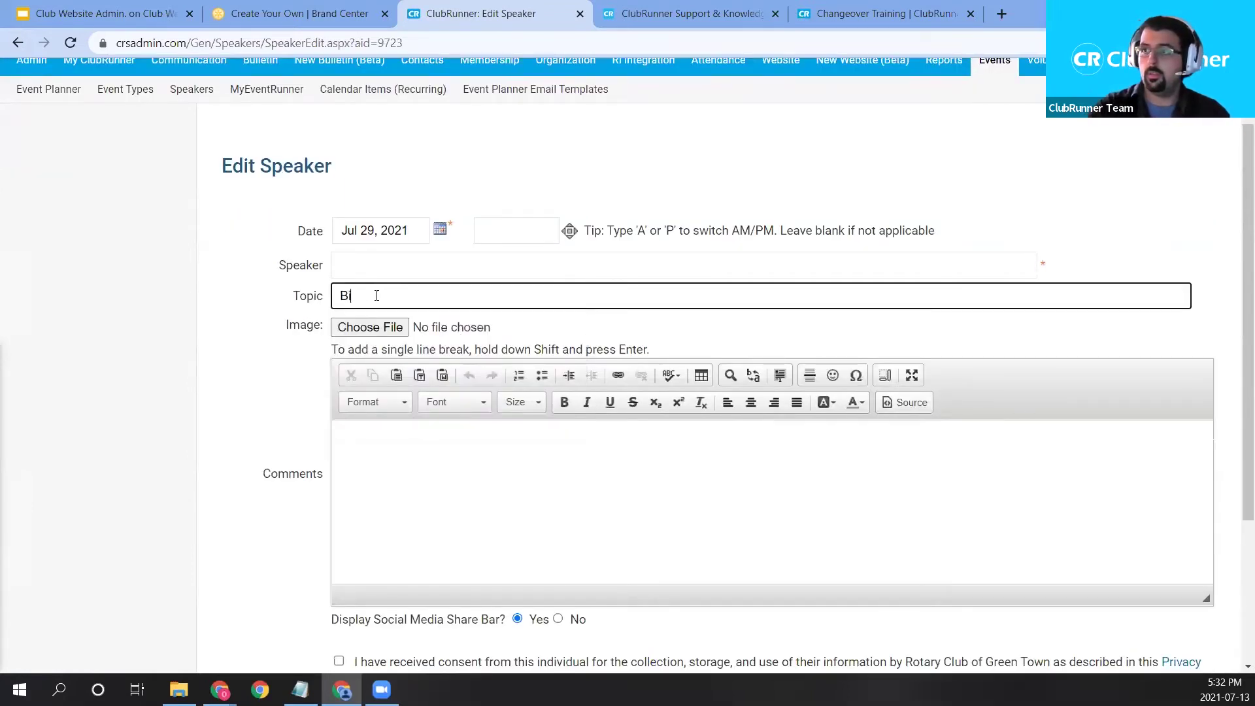
key(BackSpace)
text(us)
click(364, 331)
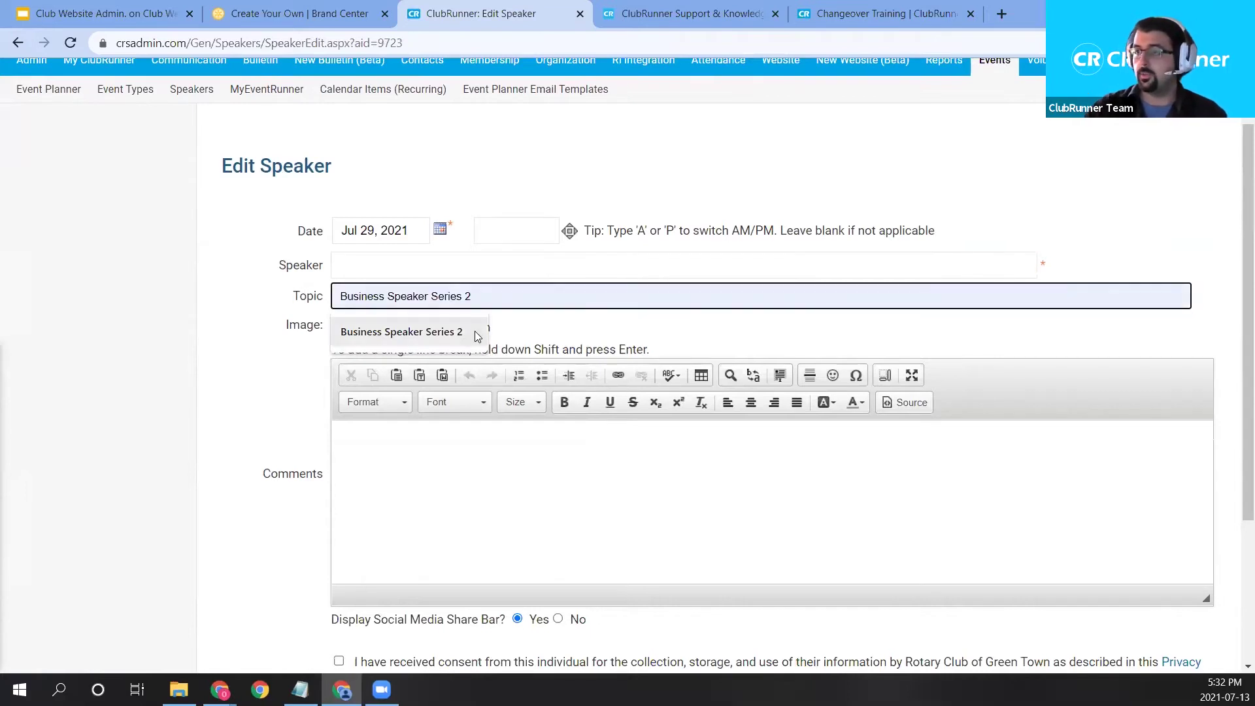
click(408, 266)
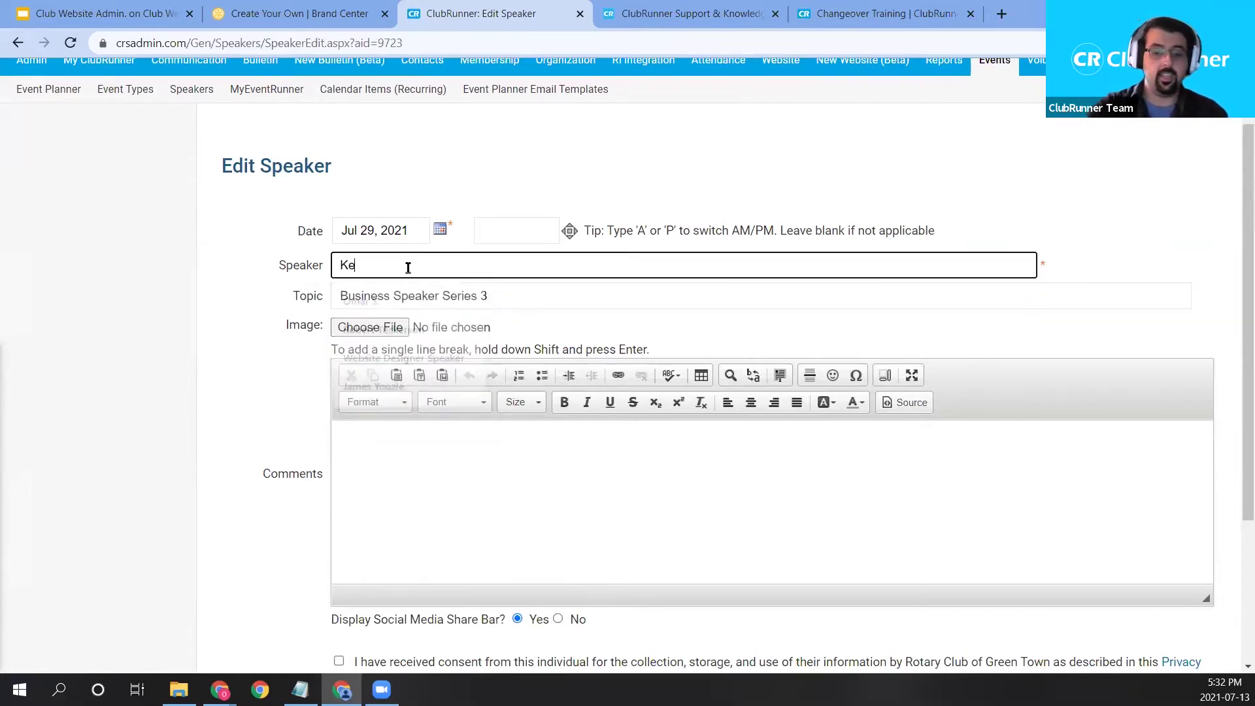
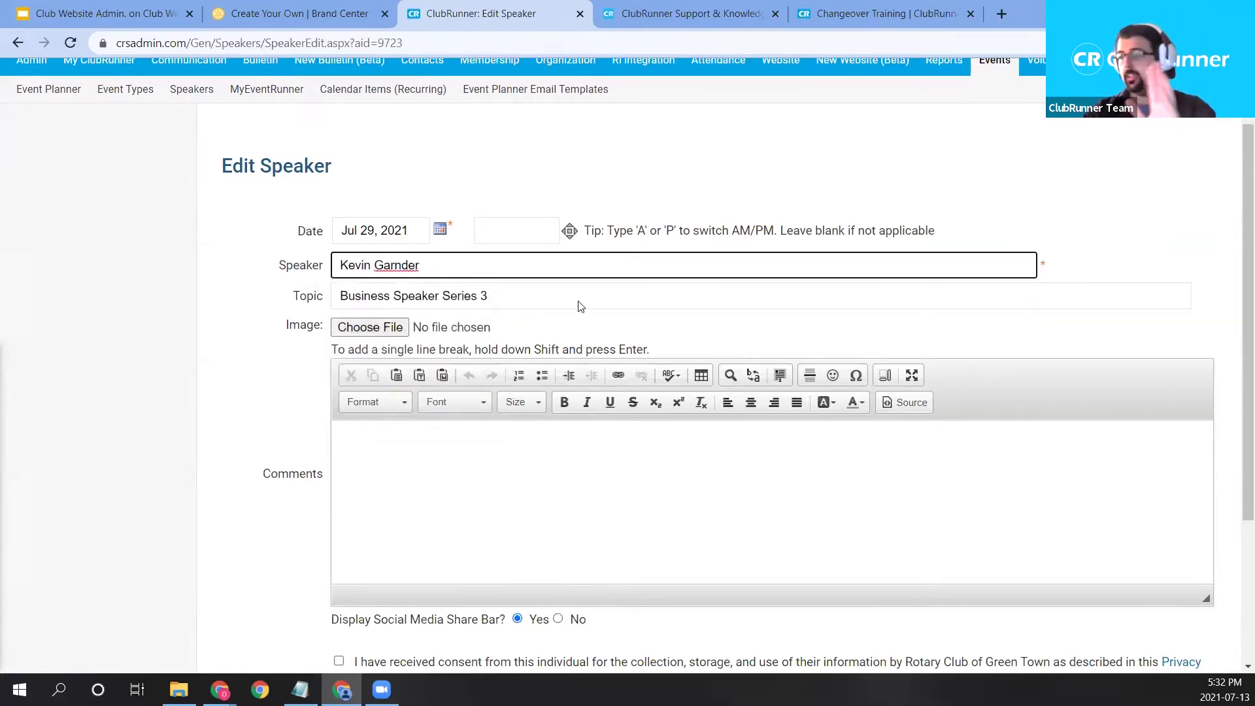
click(1140, 258)
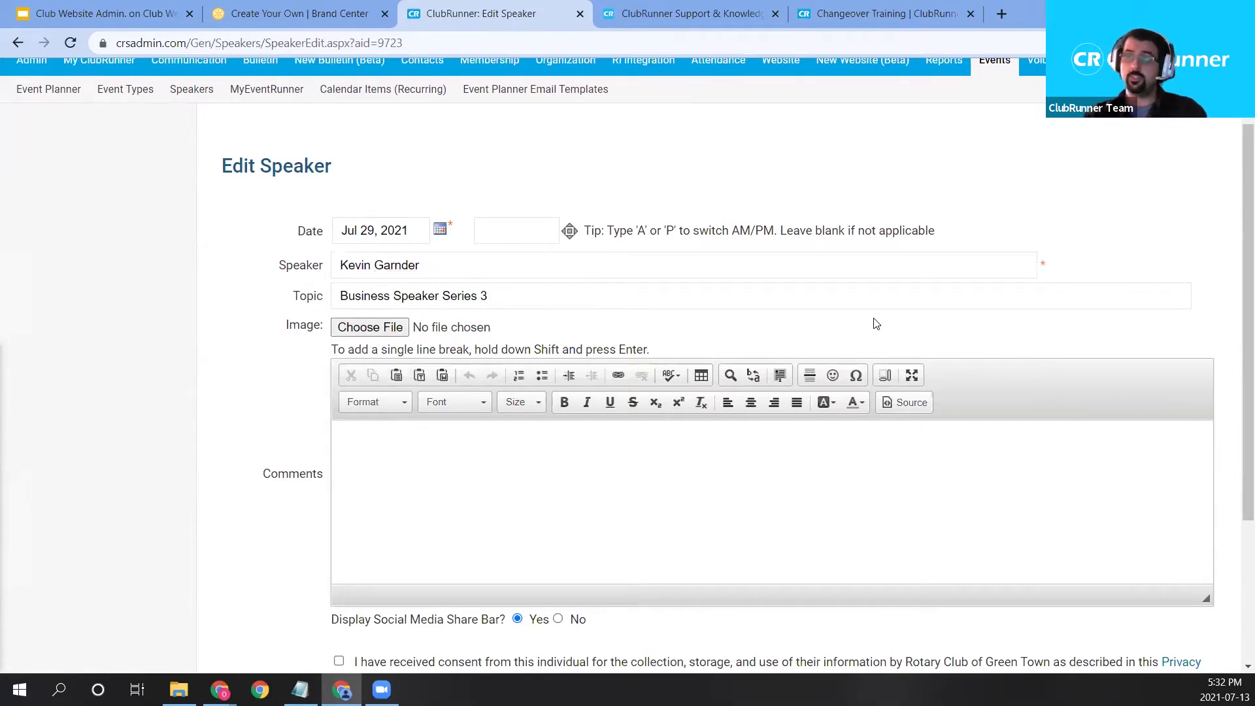
Add an example comment and save the new speaker.
scroll(441, 466, down, 1)
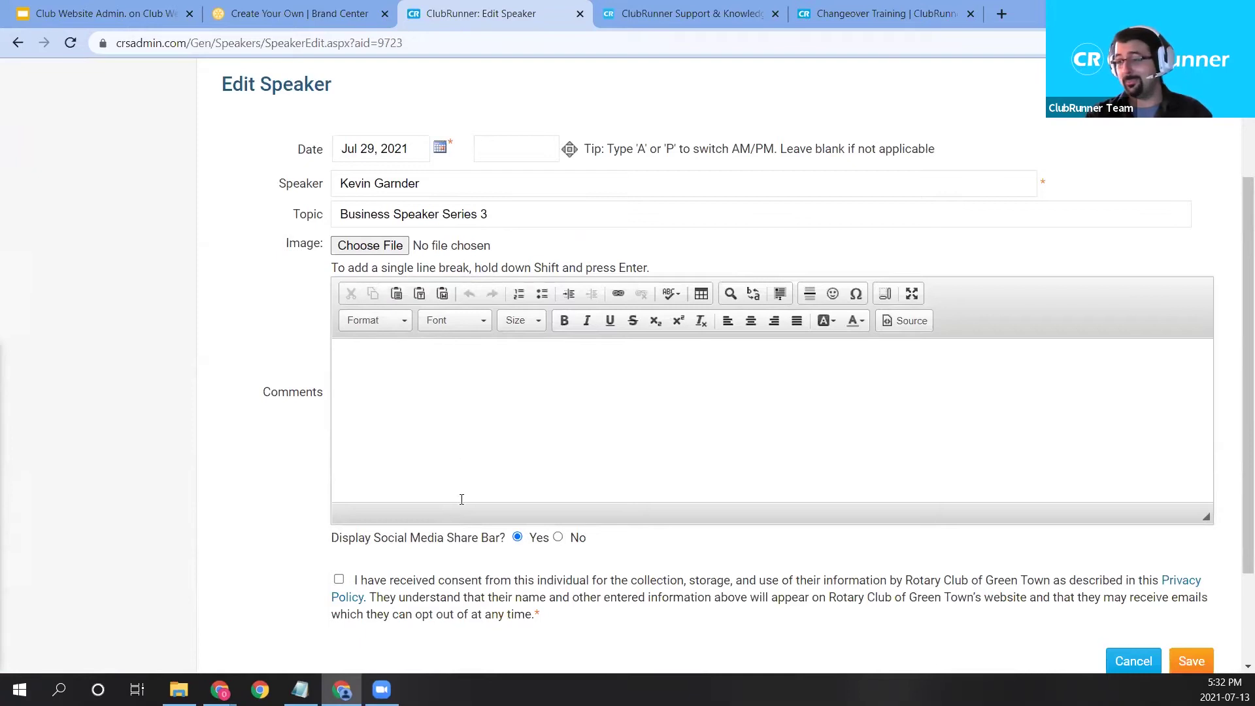
click(451, 480)
text(Example Eomment)
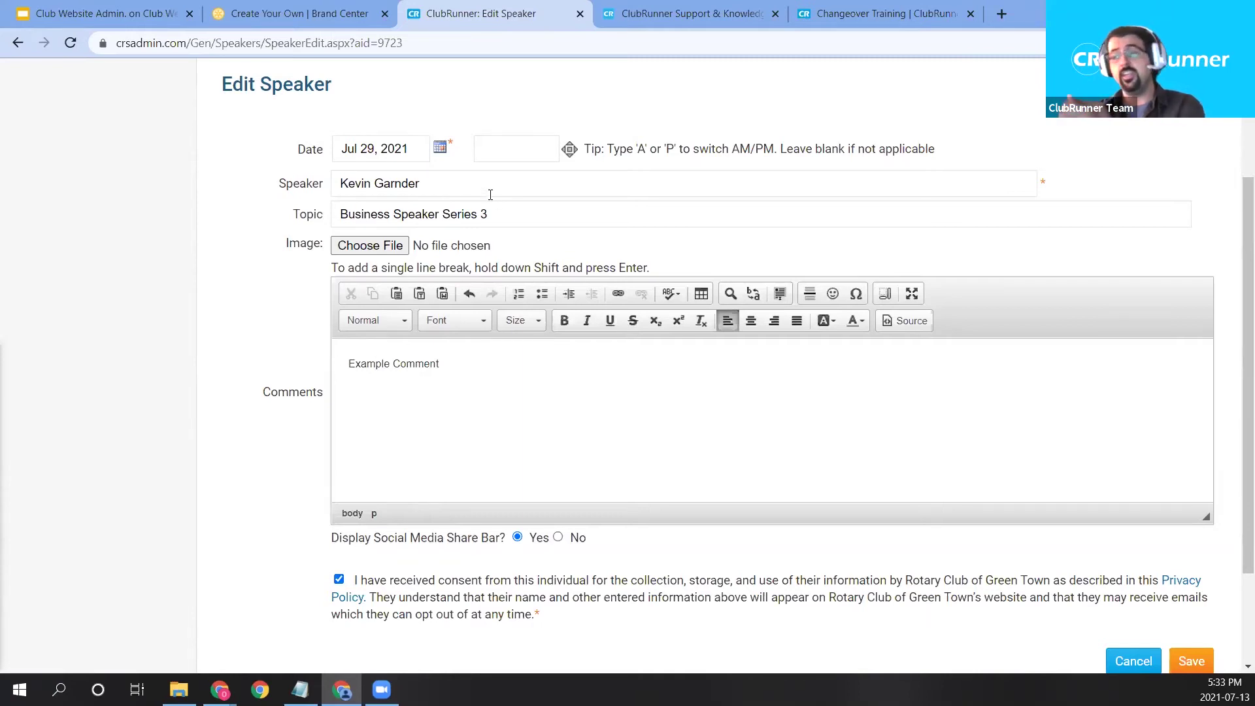
scroll(823, 484, down, 2)
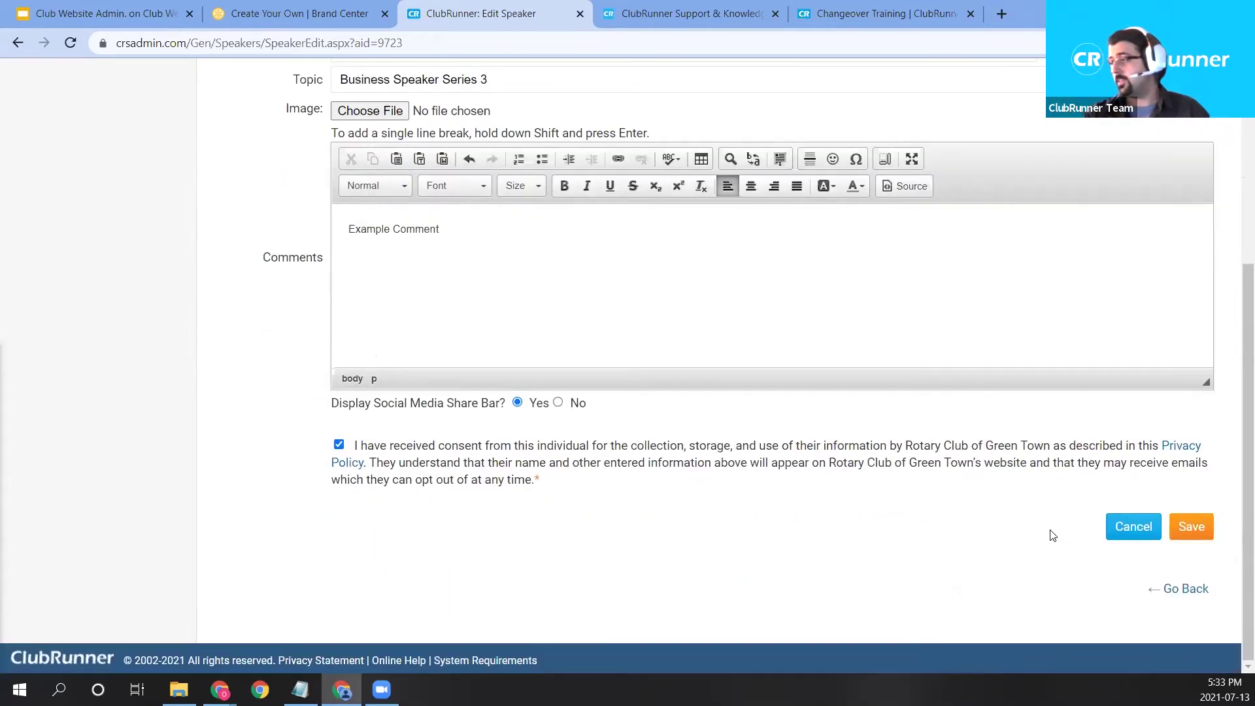
scroll(1050, 532, up, 3)
scroll(1059, 599, down, 2)
click(1191, 609)
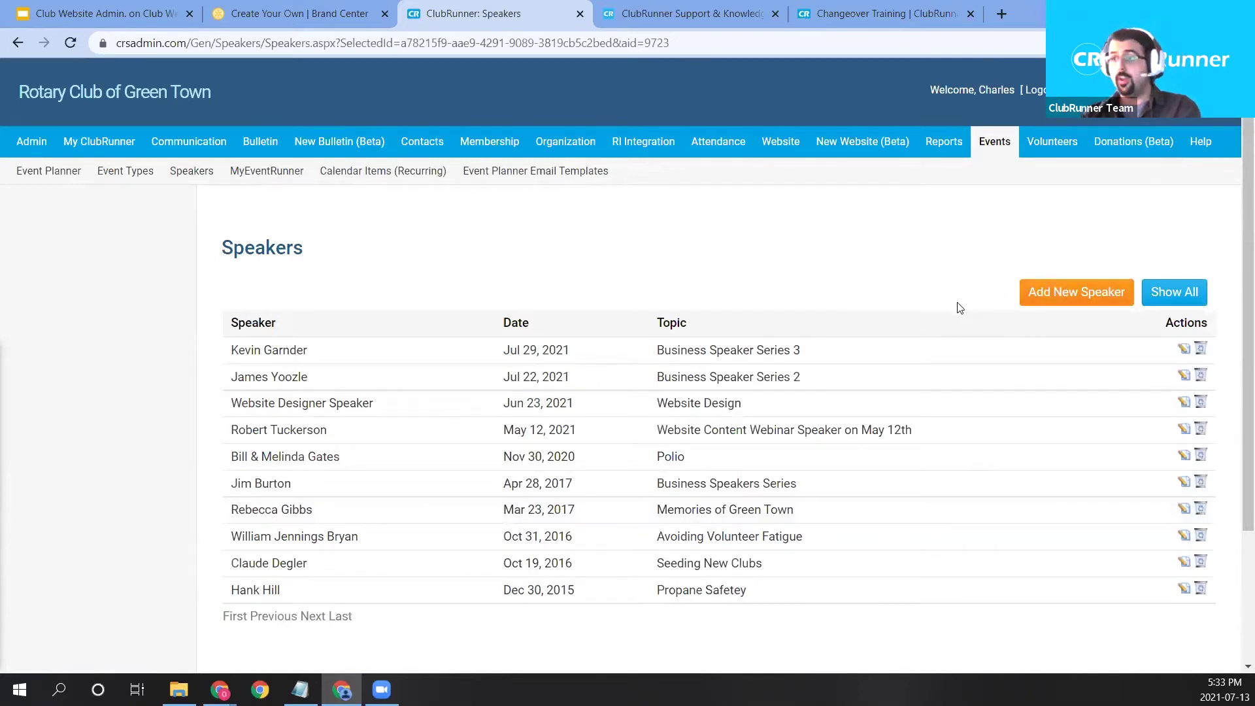
mouse_move(888, 143)
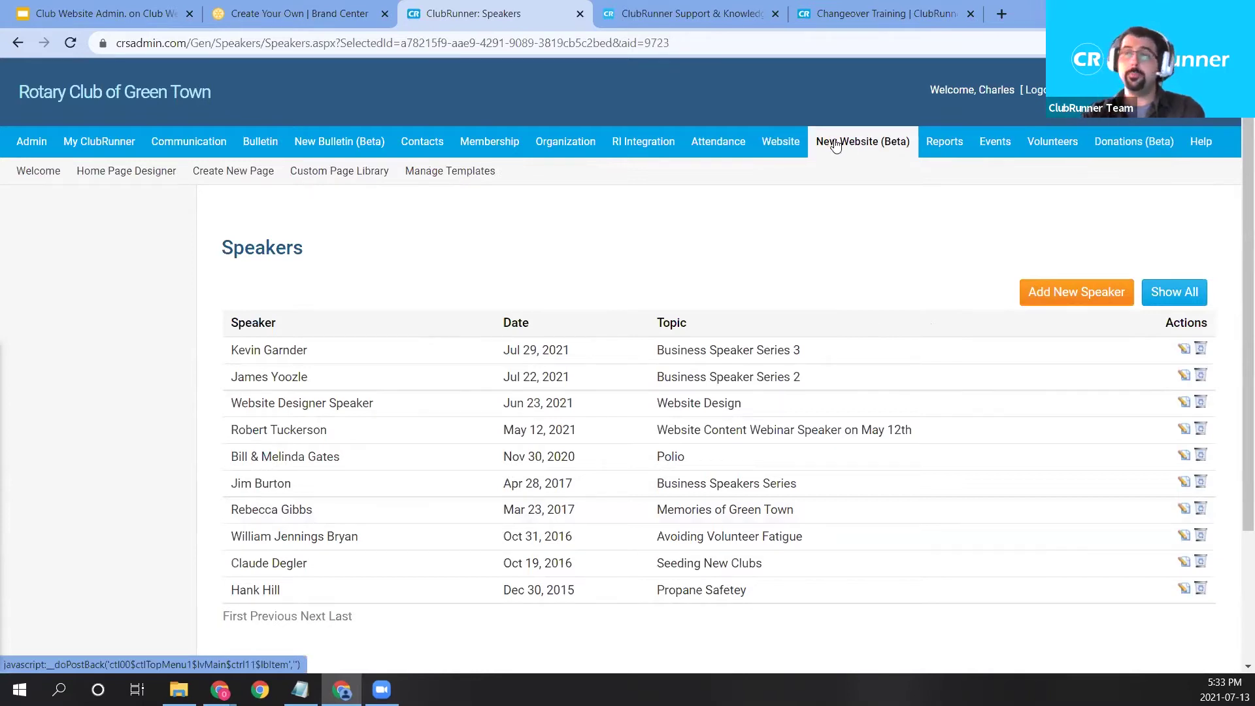
Return to the home page designer and scroll to the right column's Speakers widget.
click(155, 181)
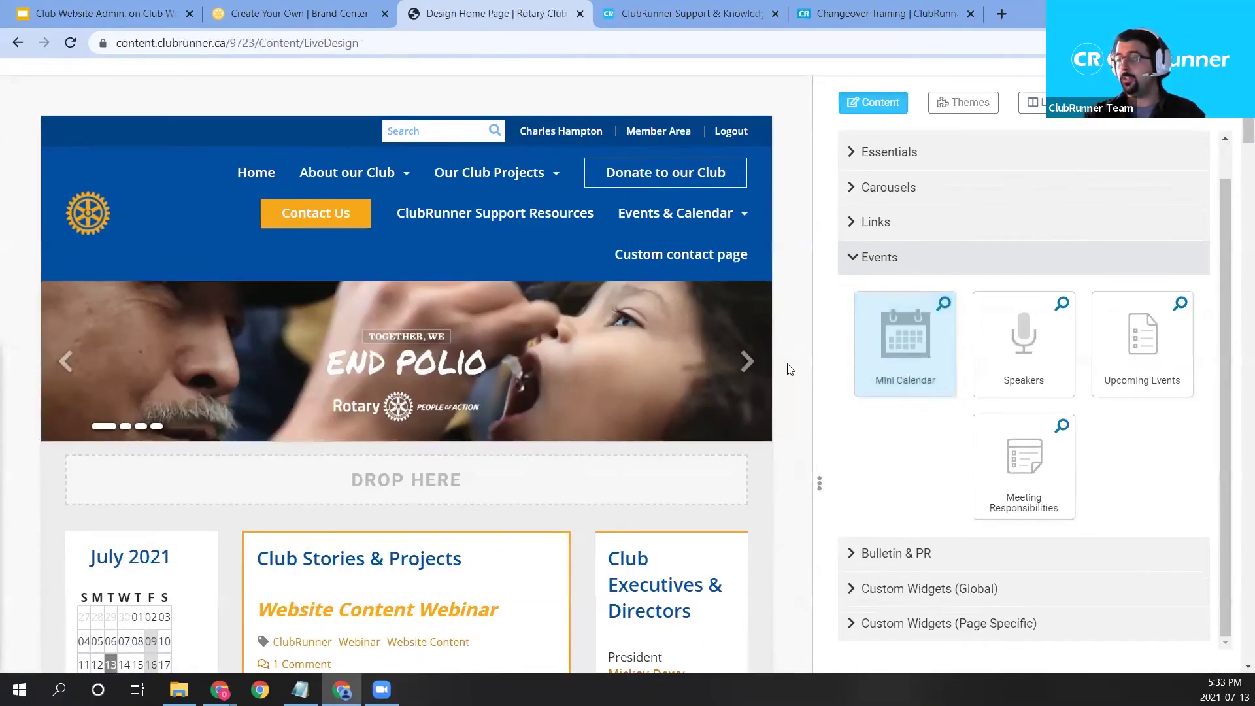
scroll(762, 346, down, 8)
scroll(759, 353, down, 4)
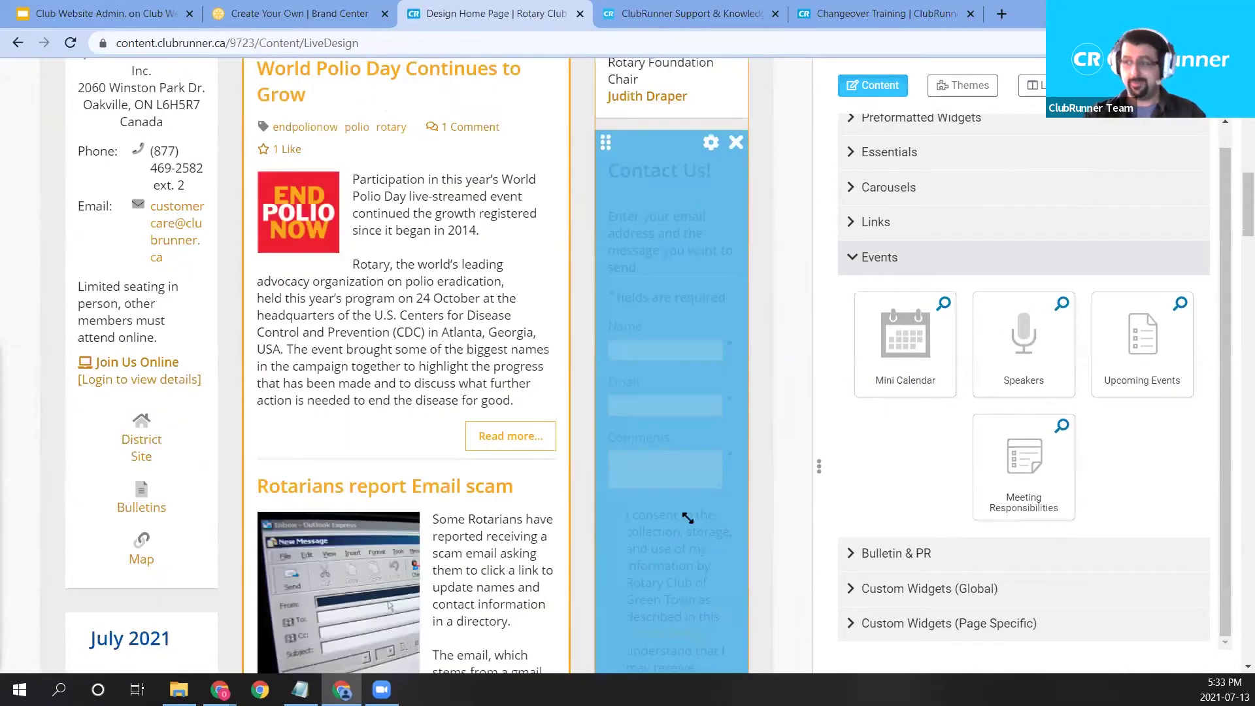
scroll(752, 418, up, 1)
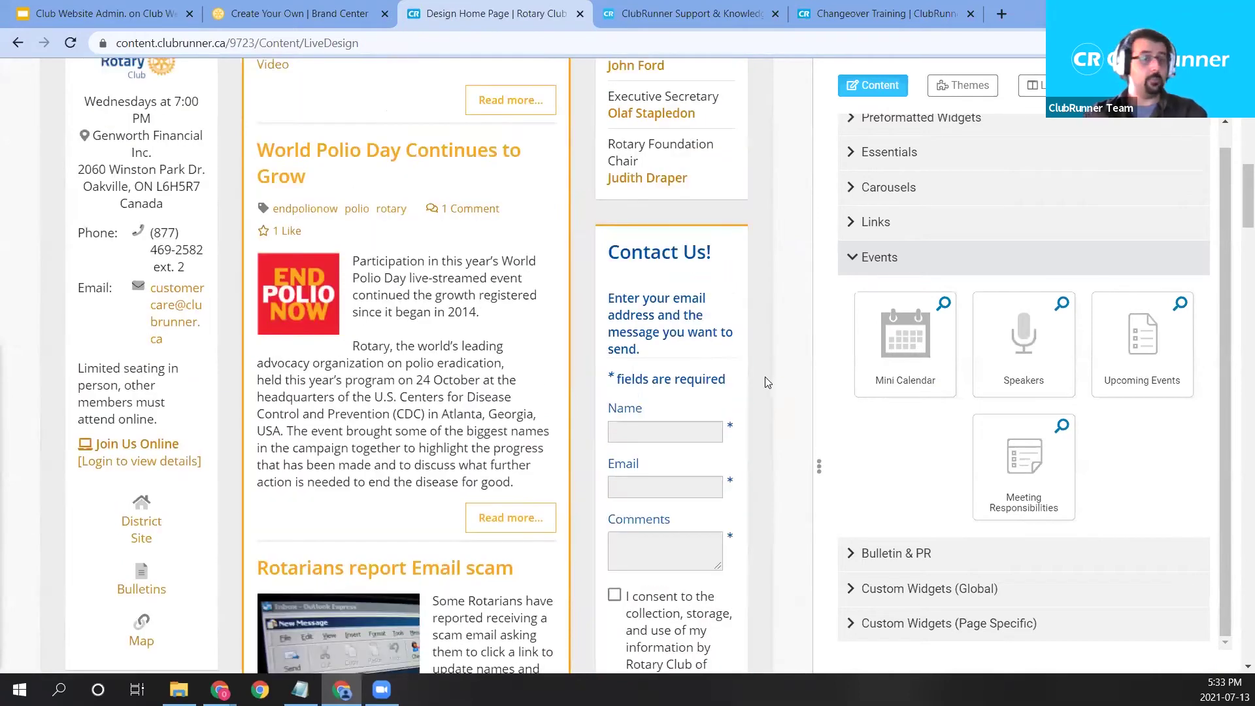
scroll(764, 382, down, 6)
scroll(775, 353, up, 1)
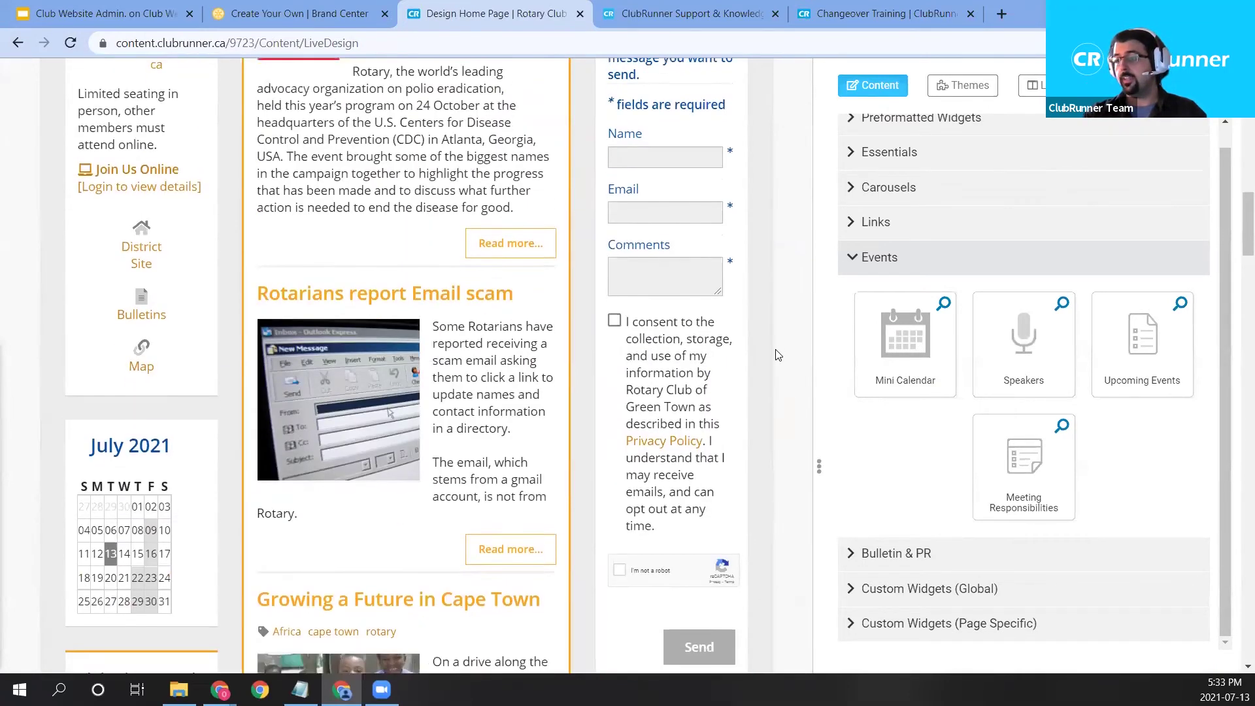
scroll(775, 354, down, 8)
scroll(772, 340, down, 8)
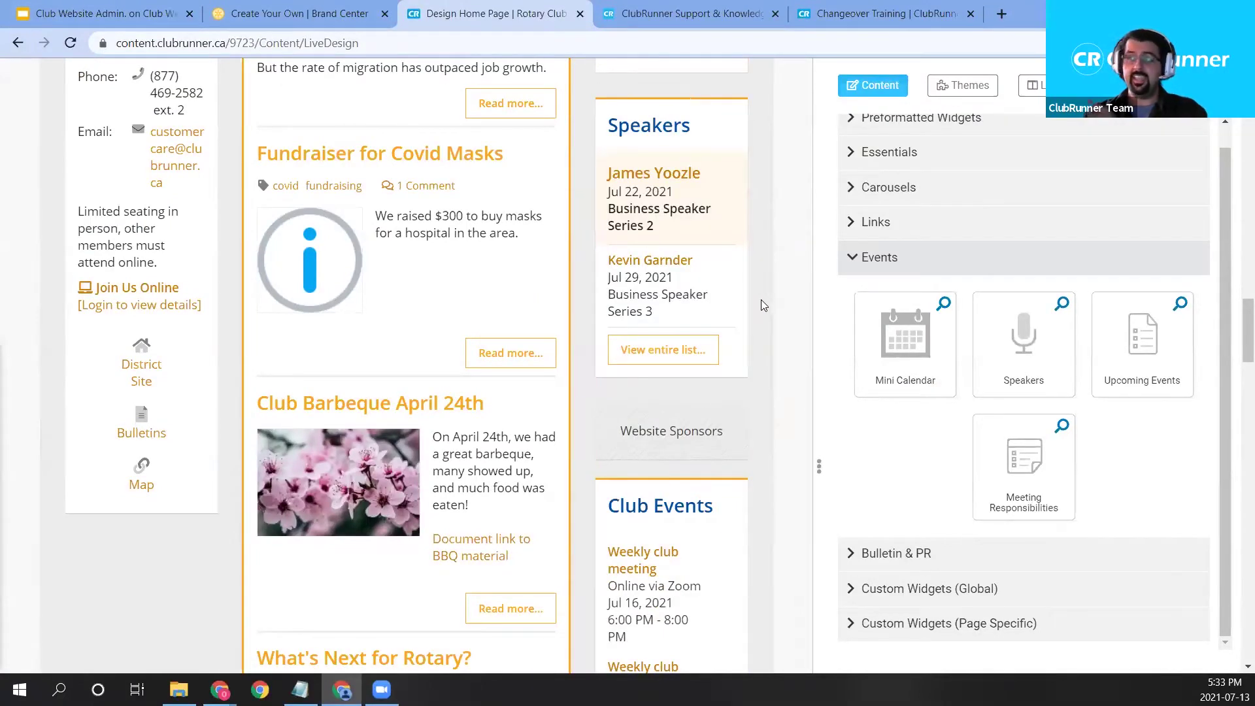
mouse_move(726, 301)
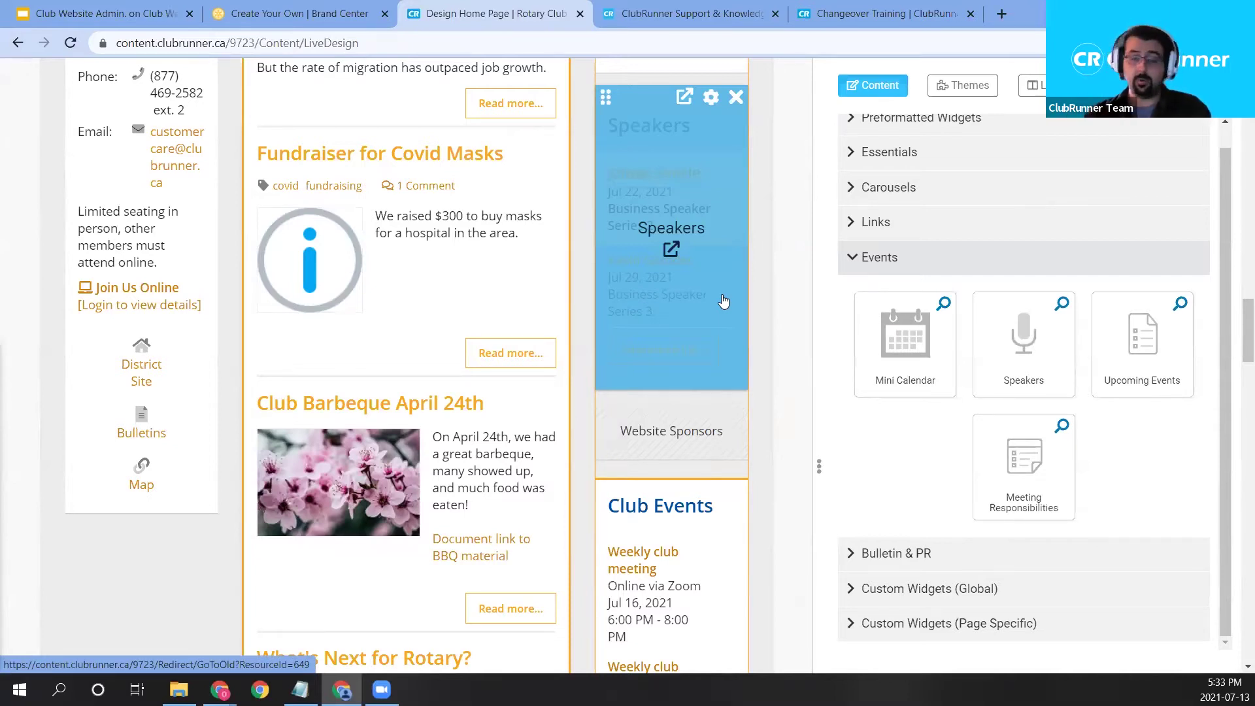
Open the Speakers widget properties and scroll down to the past-speaker settings.
click(711, 98)
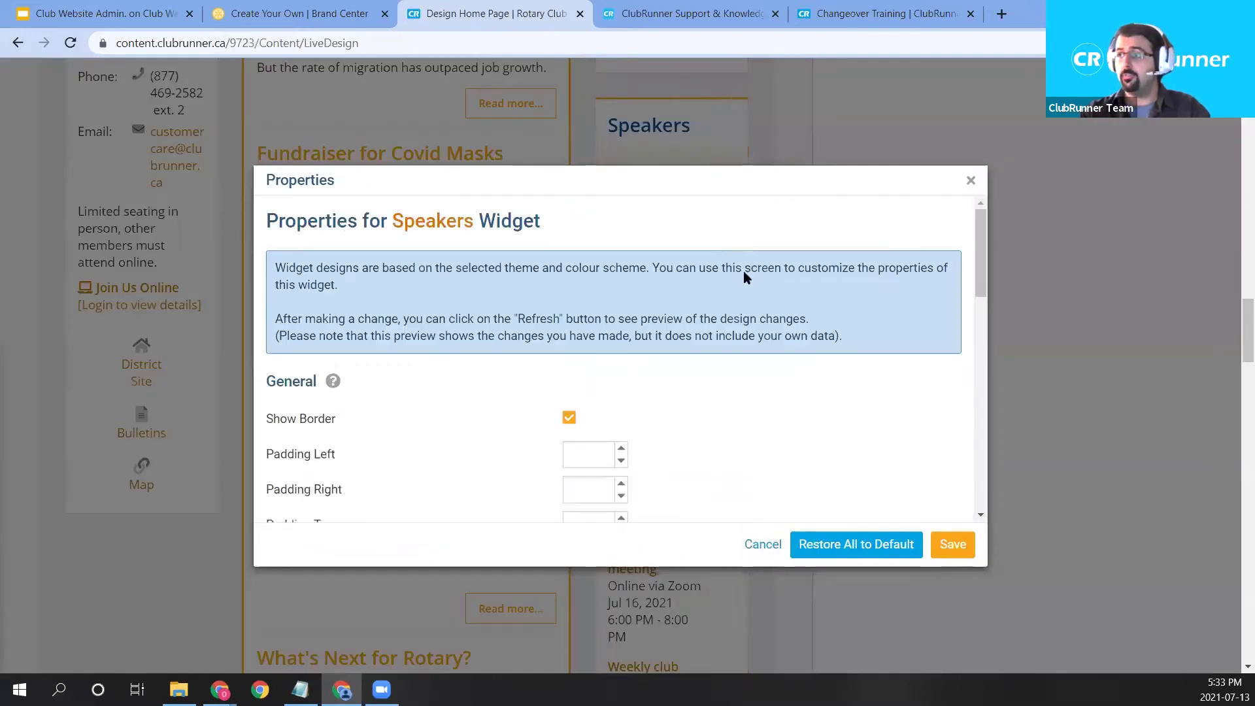
drag(731, 185, 516, 173)
scroll(506, 336, down, 2)
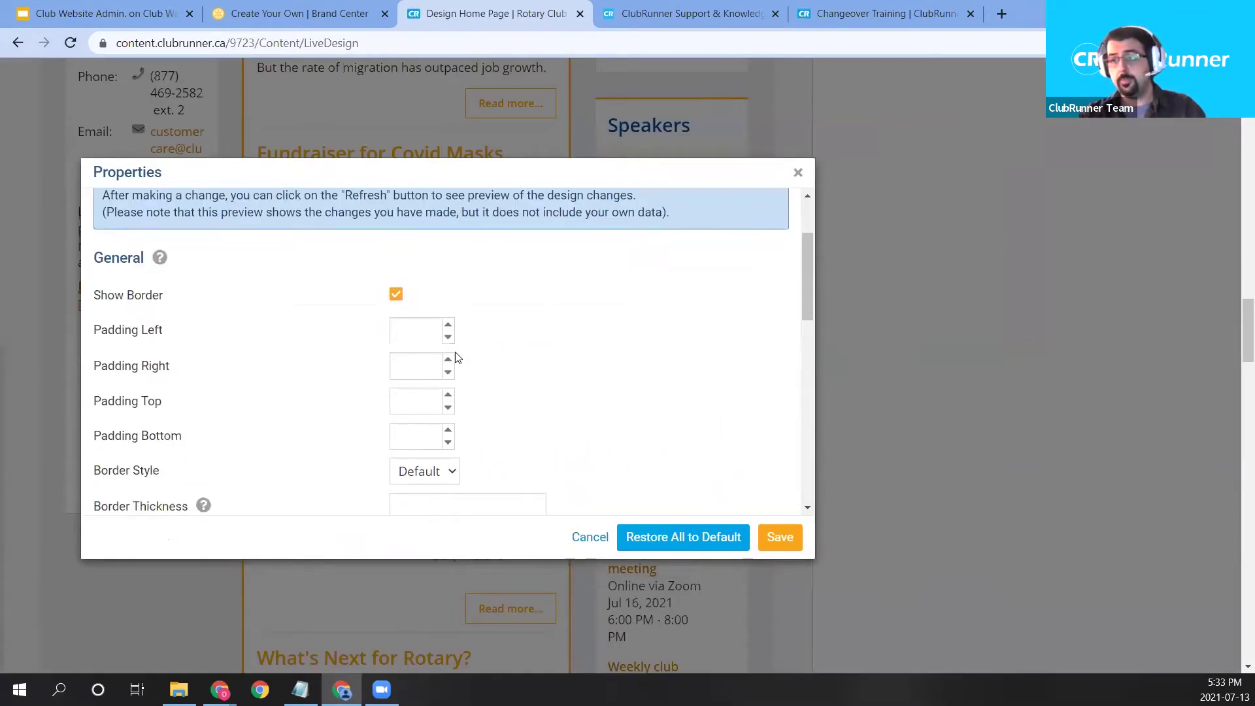
scroll(456, 358, down, 1)
scroll(190, 412, down, 2)
scroll(340, 300, down, 1)
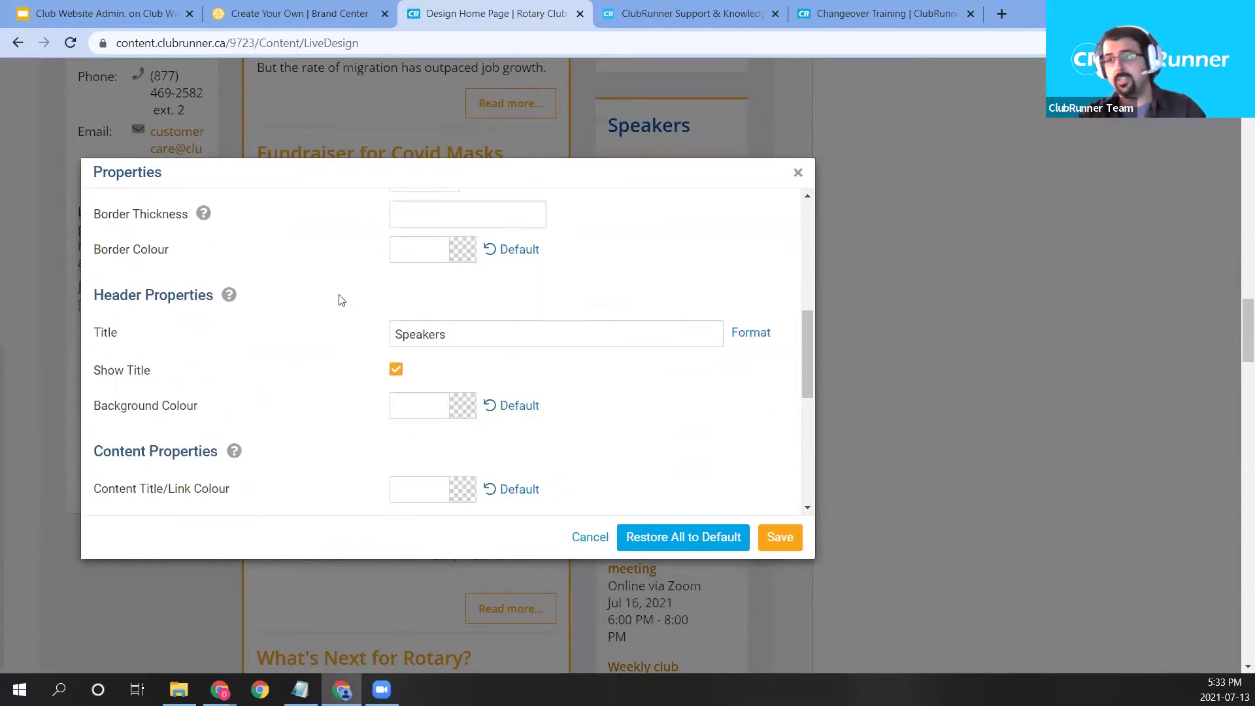
scroll(255, 371, down, 2)
scroll(281, 370, down, 2)
scroll(312, 366, up, 1)
scroll(321, 384, down, 1)
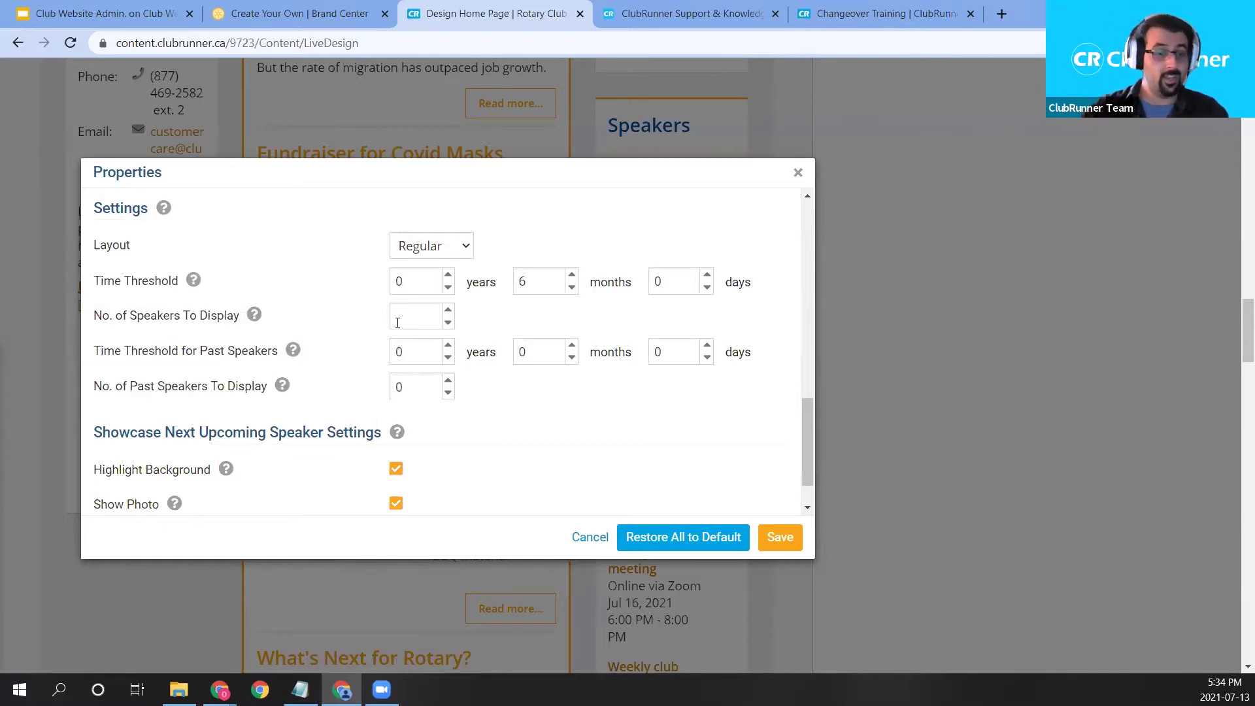
Set Time Threshold for Past Speakers to 3 months and No. of Past Speakers to 2, then save.
double_click(549, 341)
text(3)
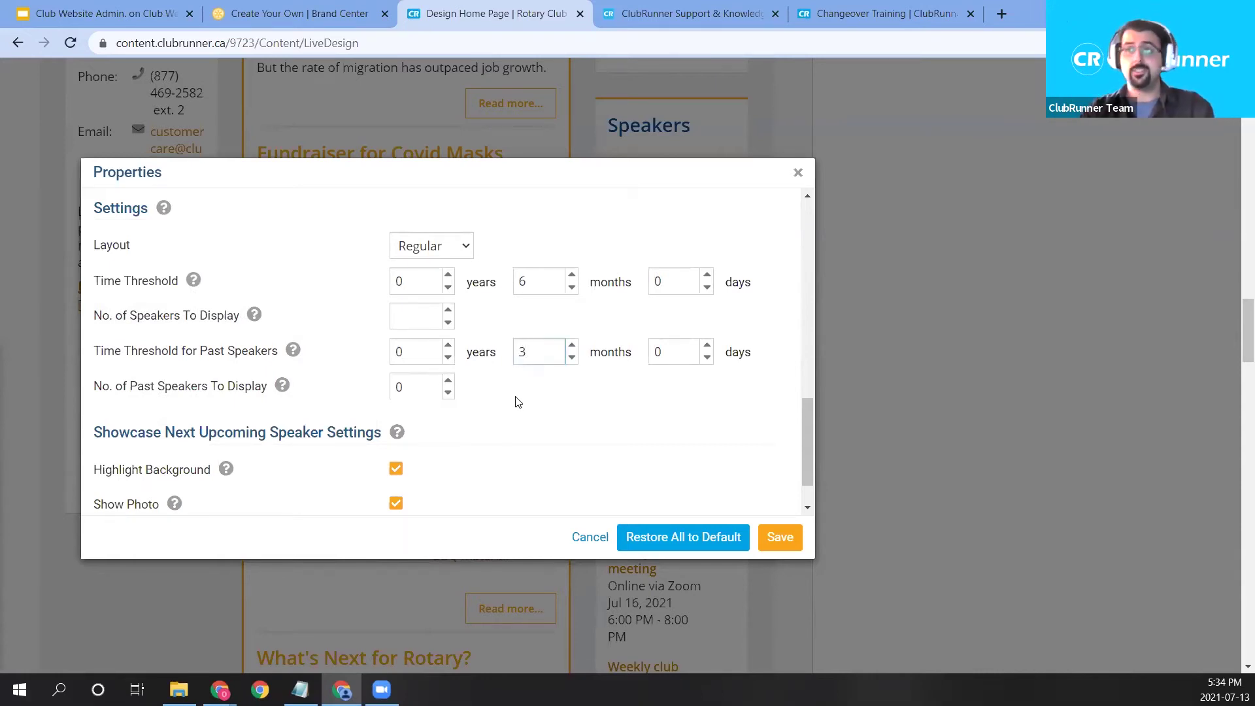
double_click(412, 396)
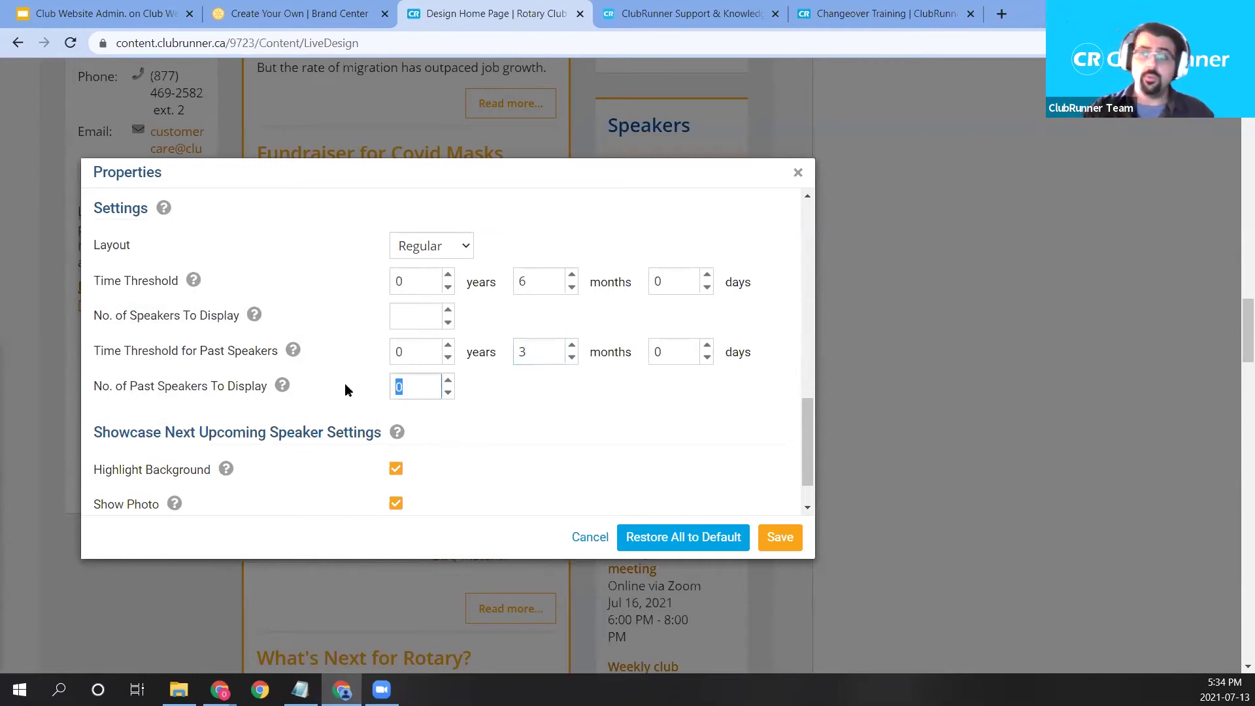
text(2)
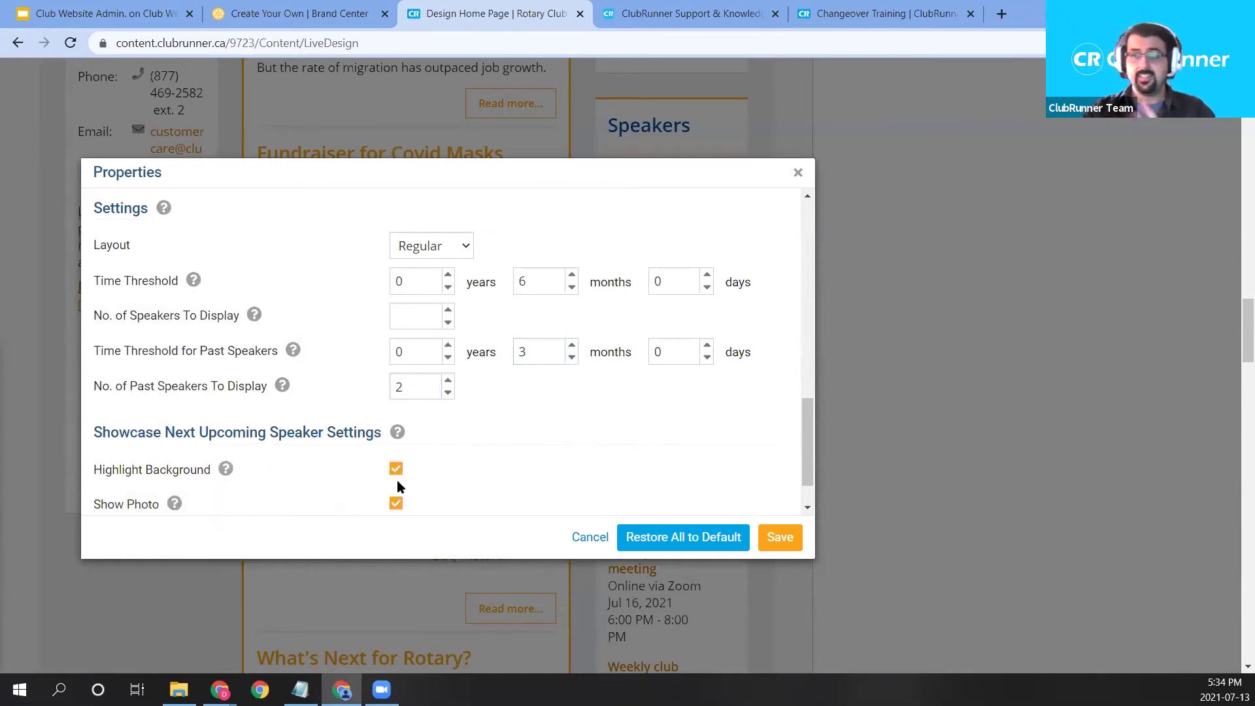
mouse_move(174, 476)
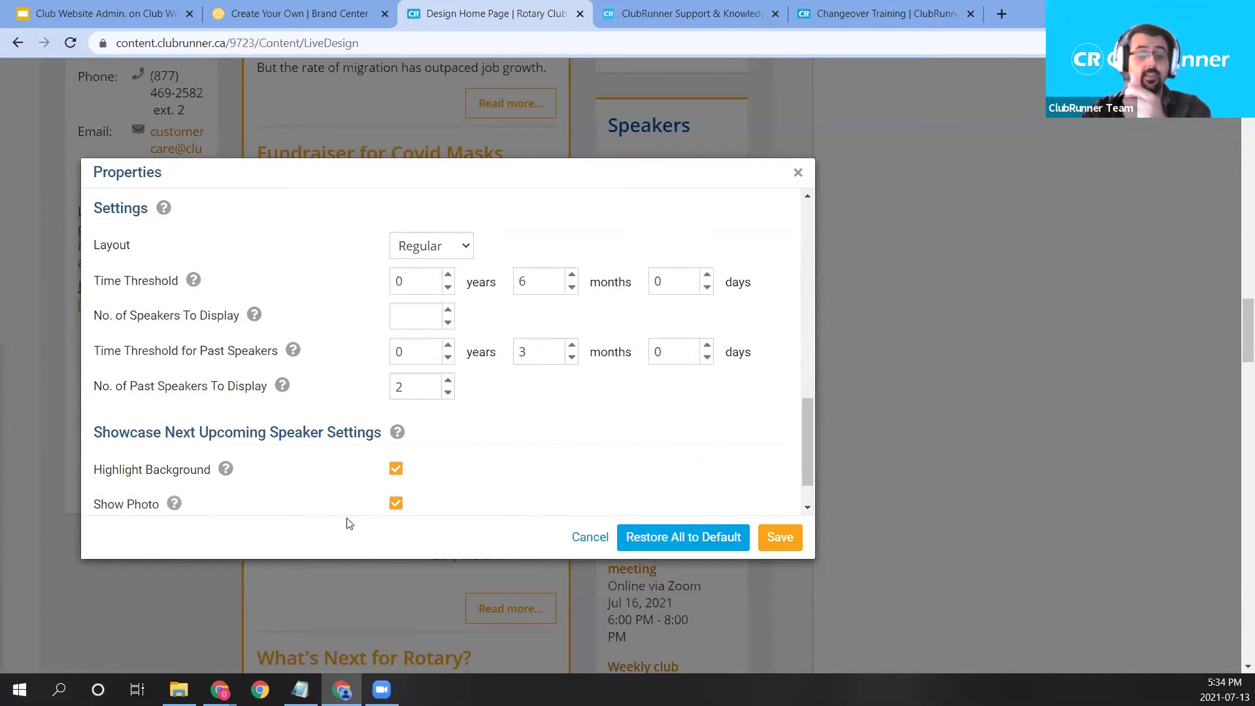
click(777, 540)
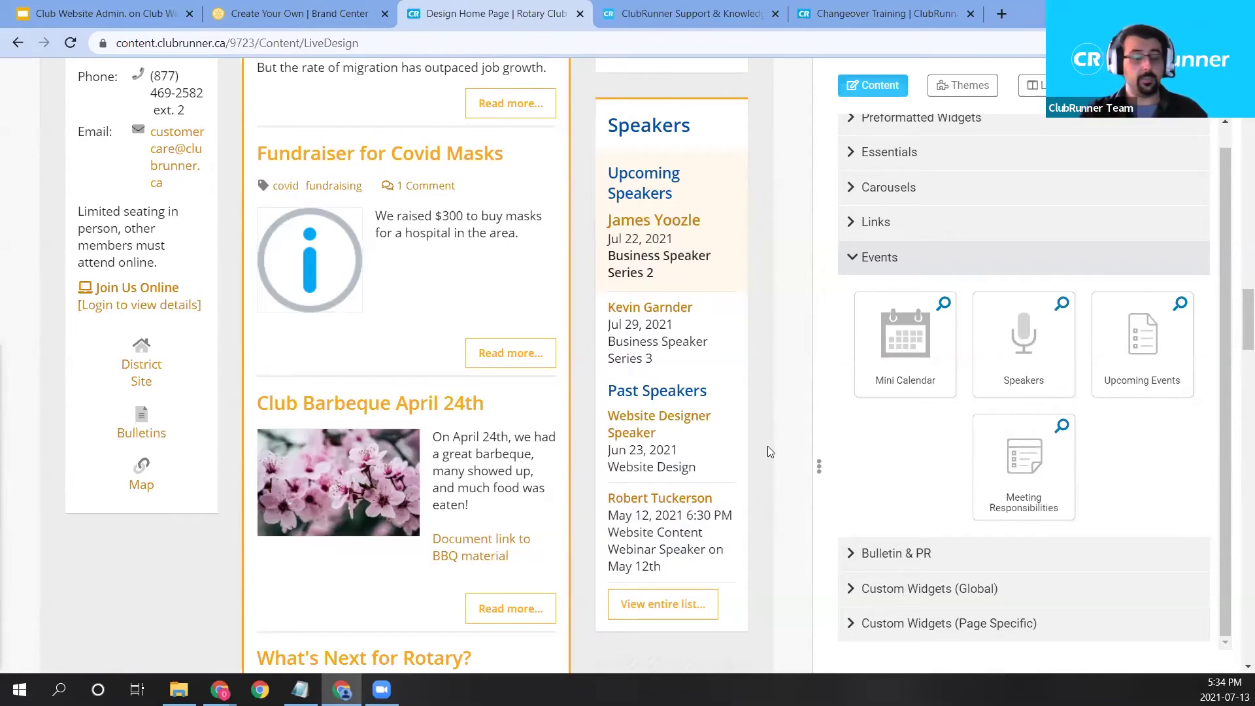
Drag the Upcoming Events widget into the left column below the Map link.
scroll(825, 426, up, 4)
drag(1151, 365, 141, 612)
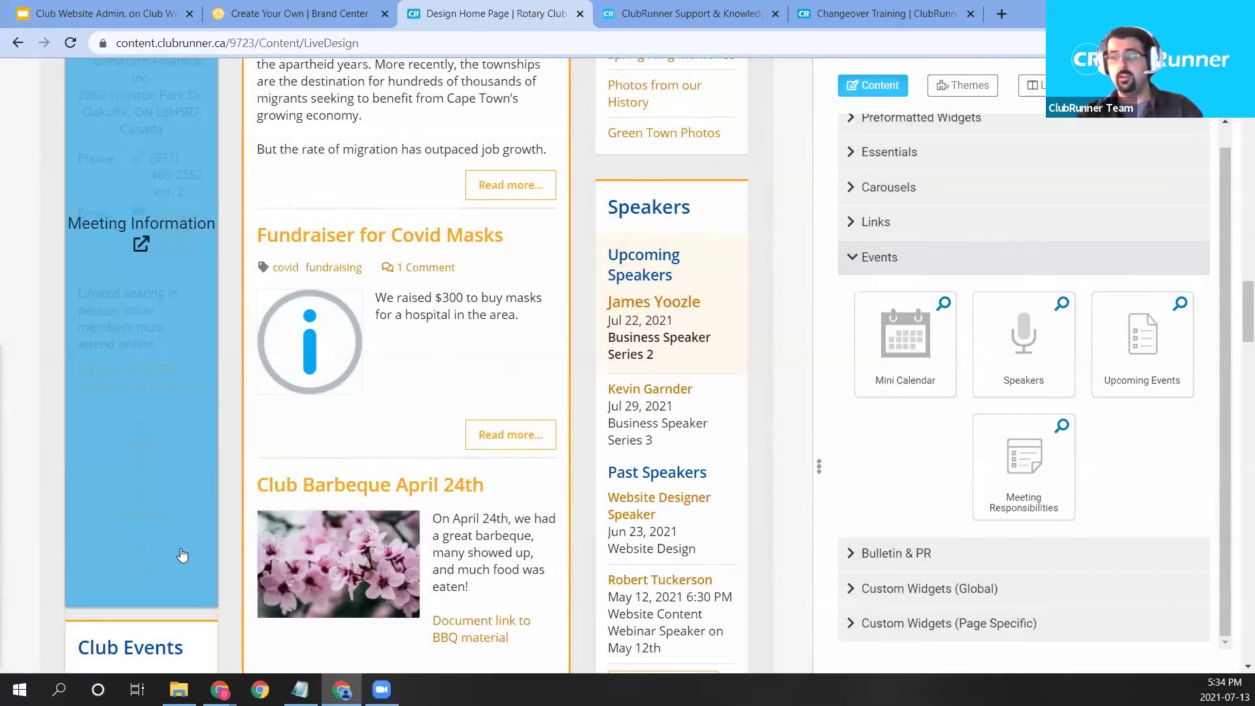
scroll(182, 555, down, 5)
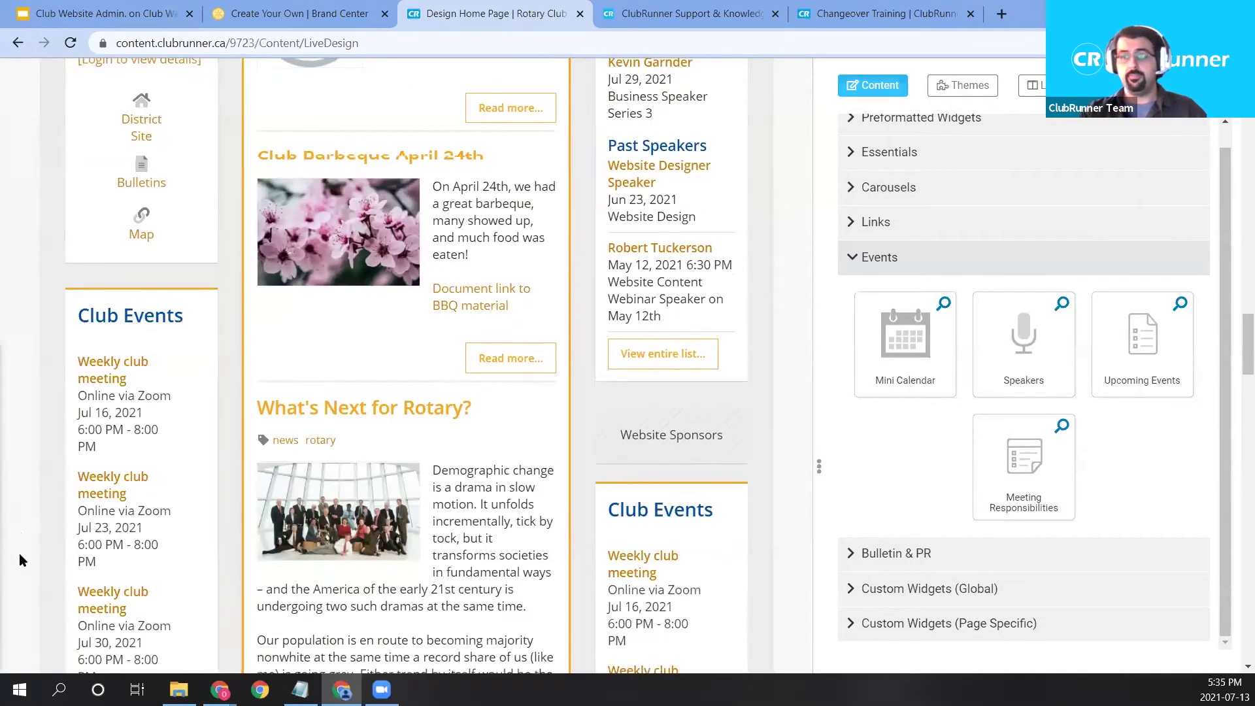
scroll(20, 560, down, 3)
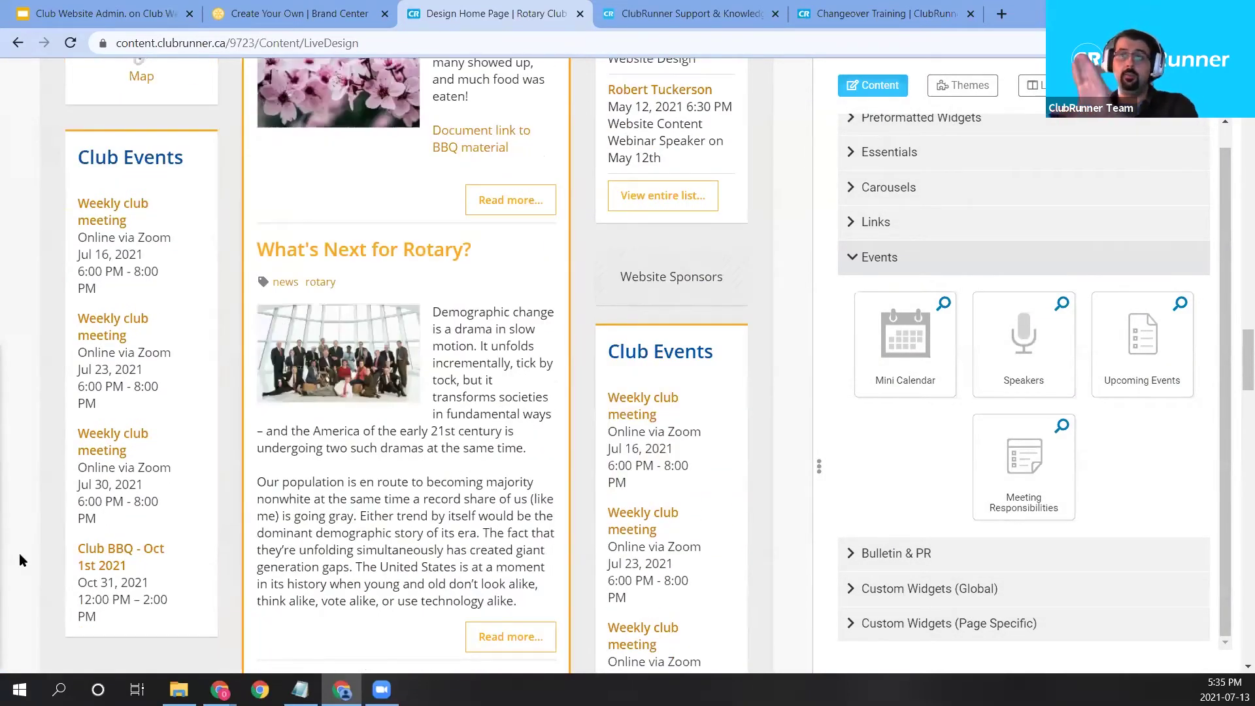
mouse_move(71, 409)
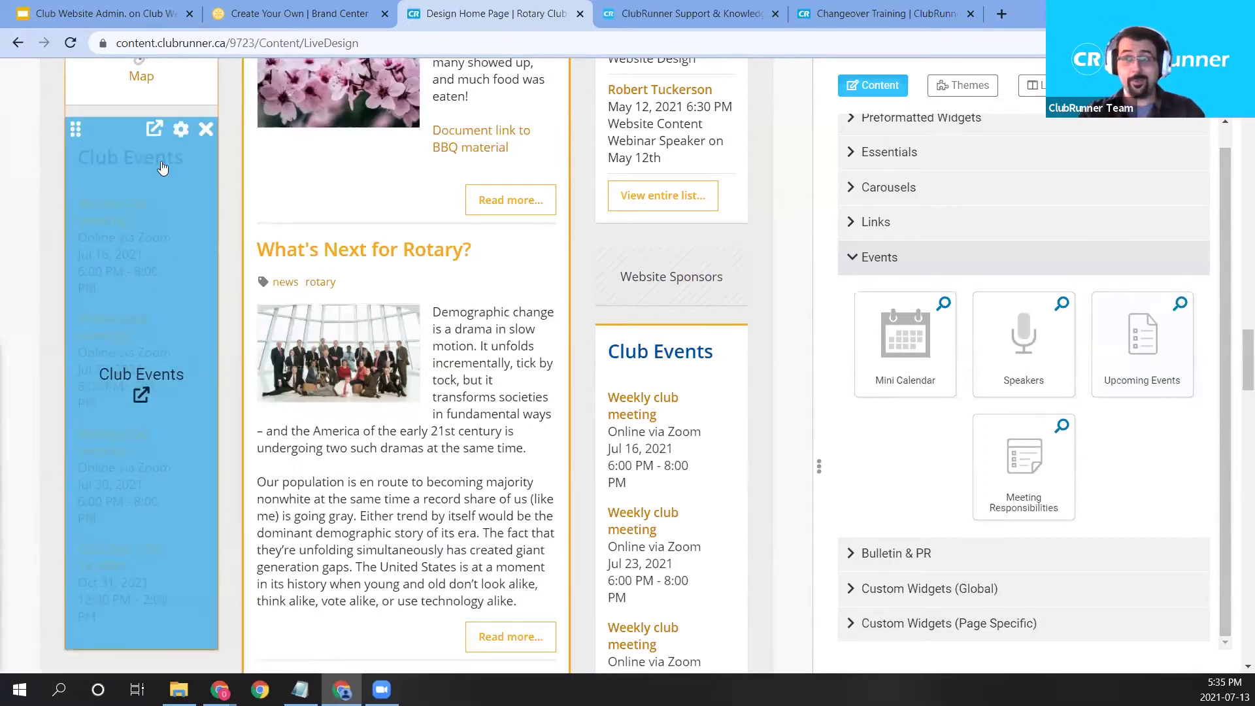
Review the Club Events widget properties and close them without changes.
click(180, 131)
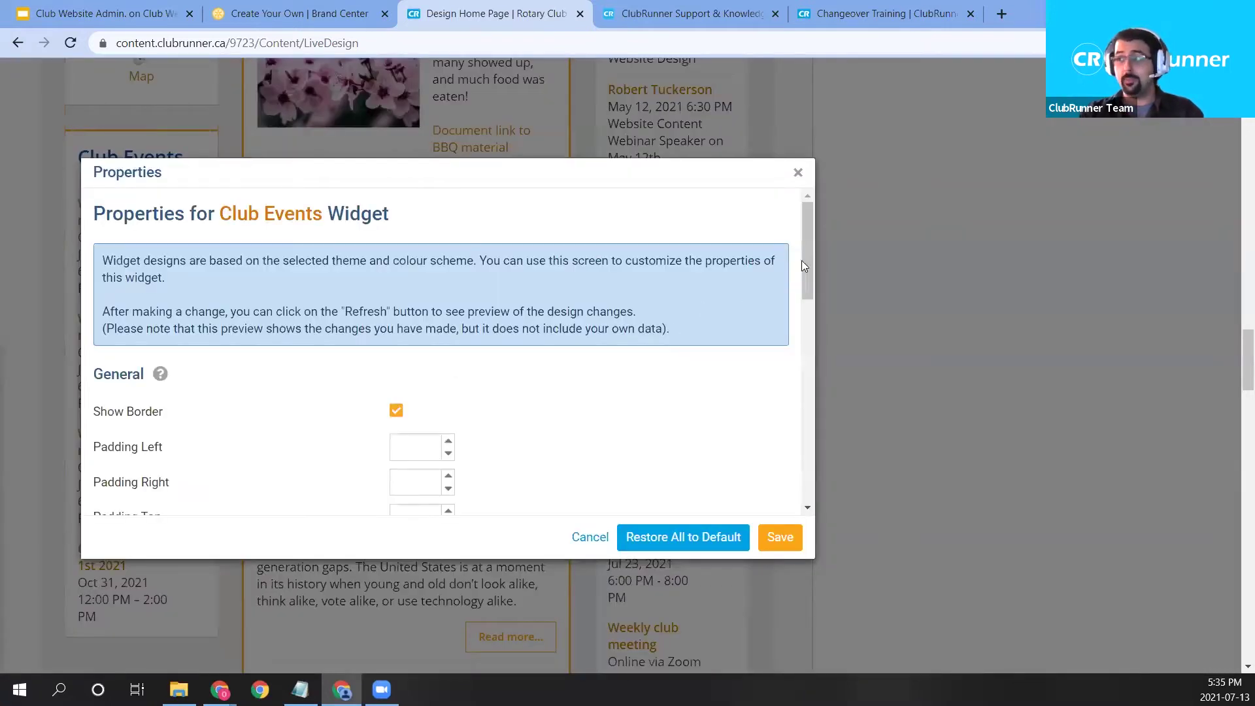
drag(805, 258, 810, 506)
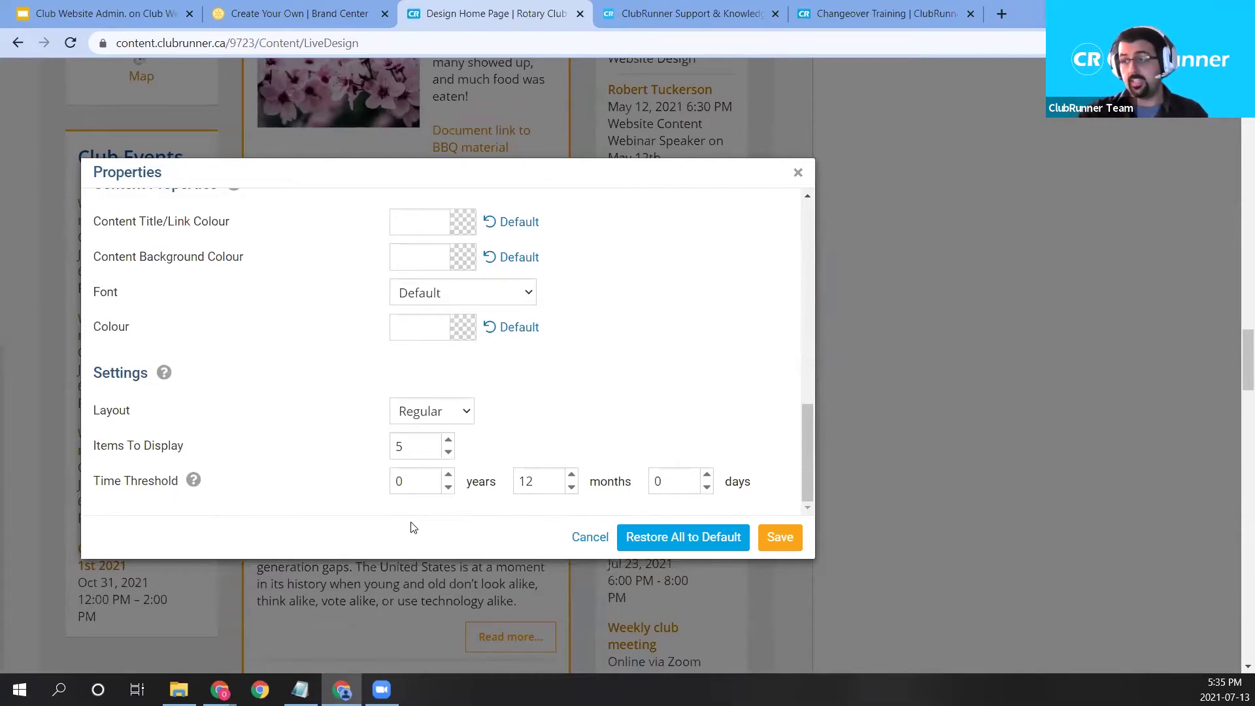
click(797, 173)
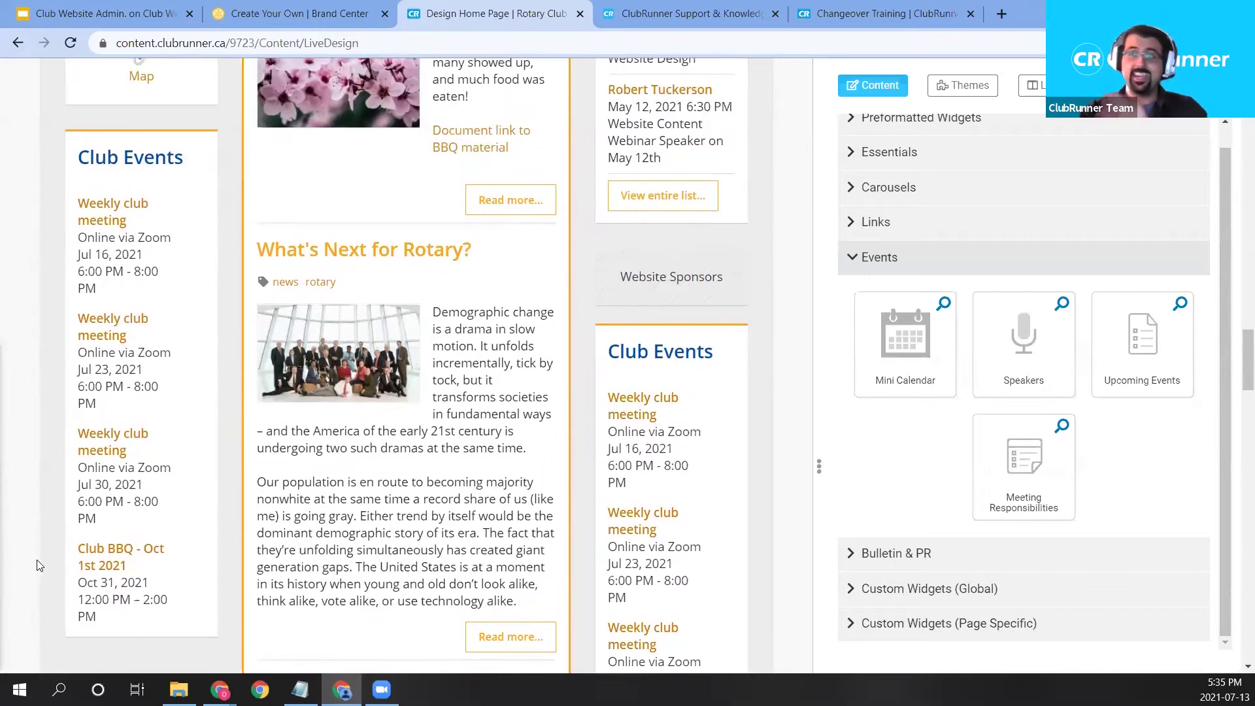
mouse_move(144, 394)
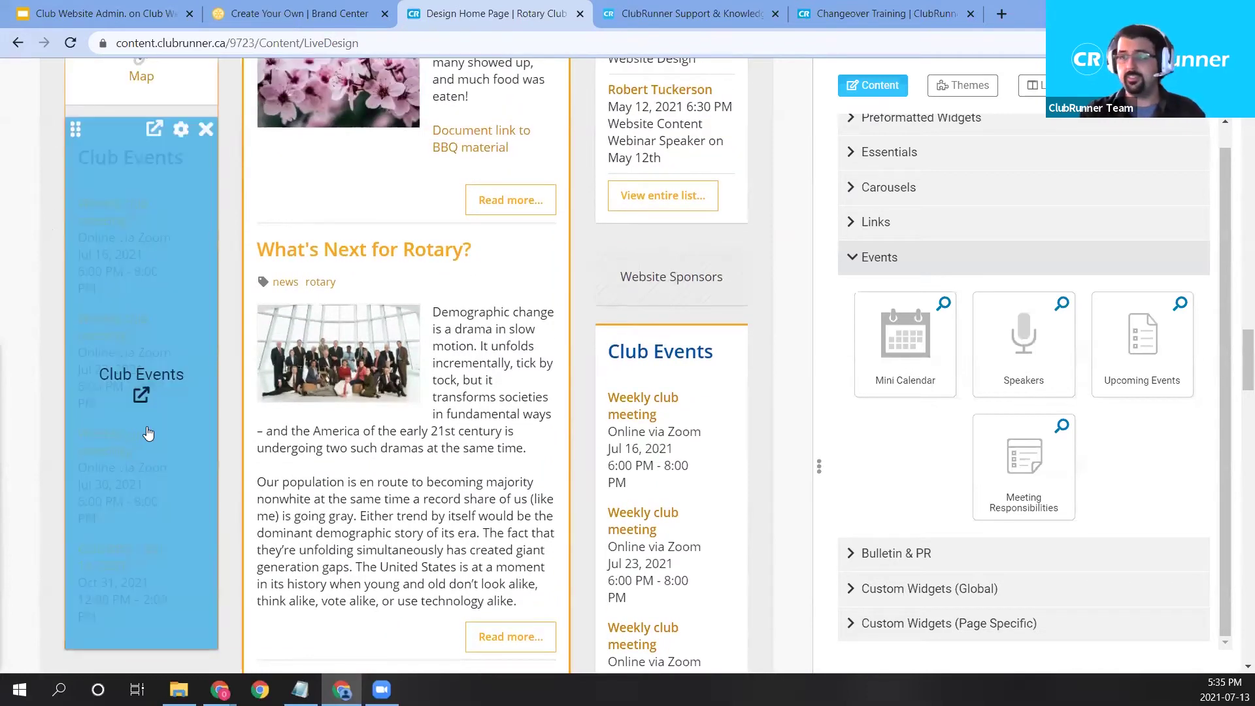
Check the recurring Weekly club meeting calendar item, then return to the Event Planner list.
click(143, 395)
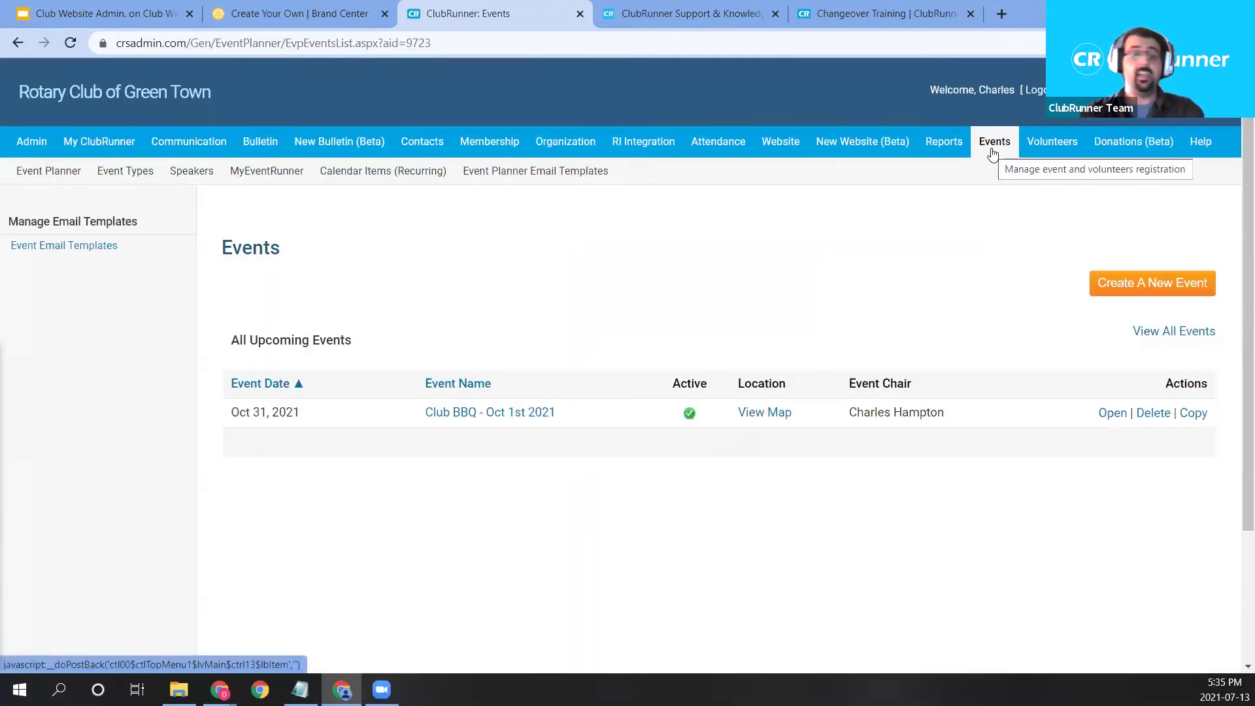
click(41, 180)
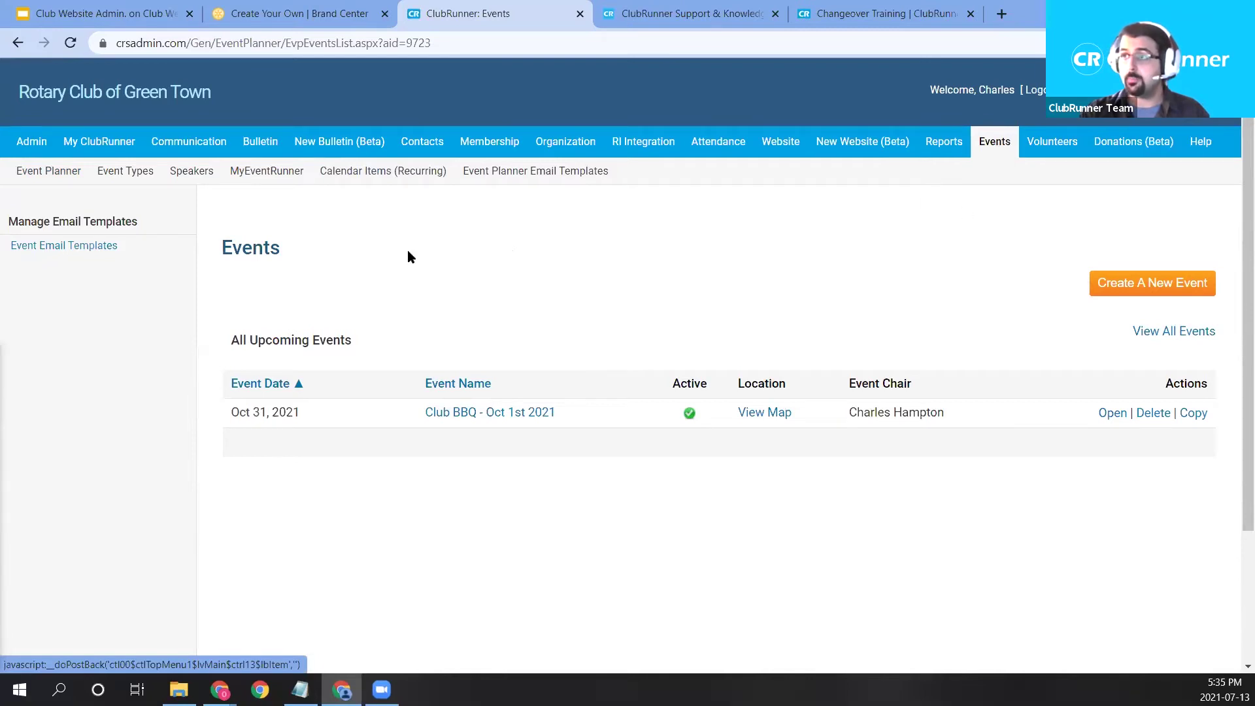
click(377, 183)
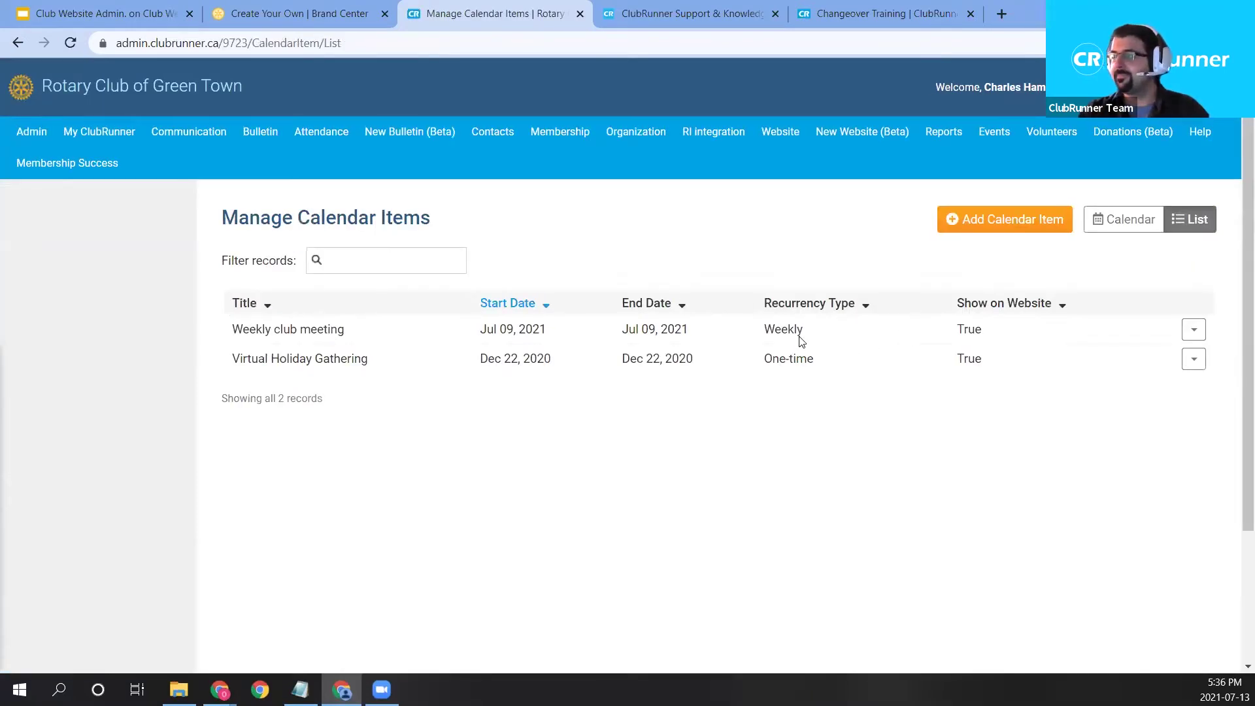
drag(346, 337, 242, 331)
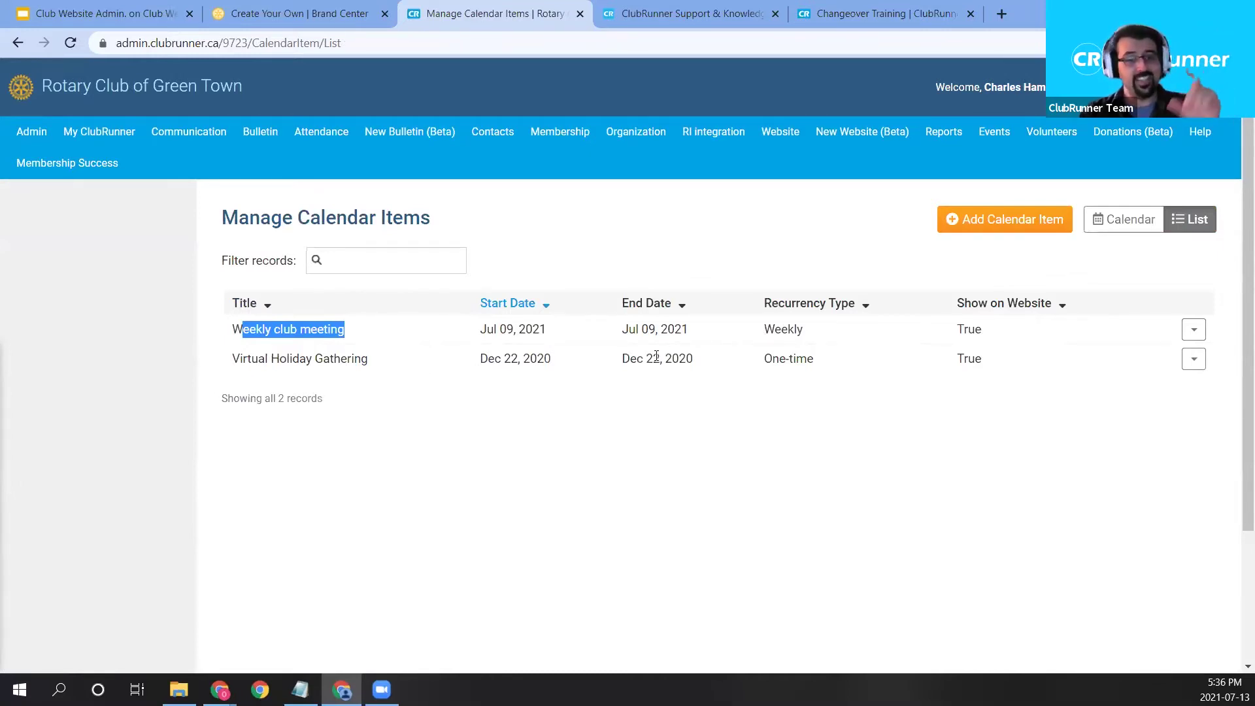
click(928, 293)
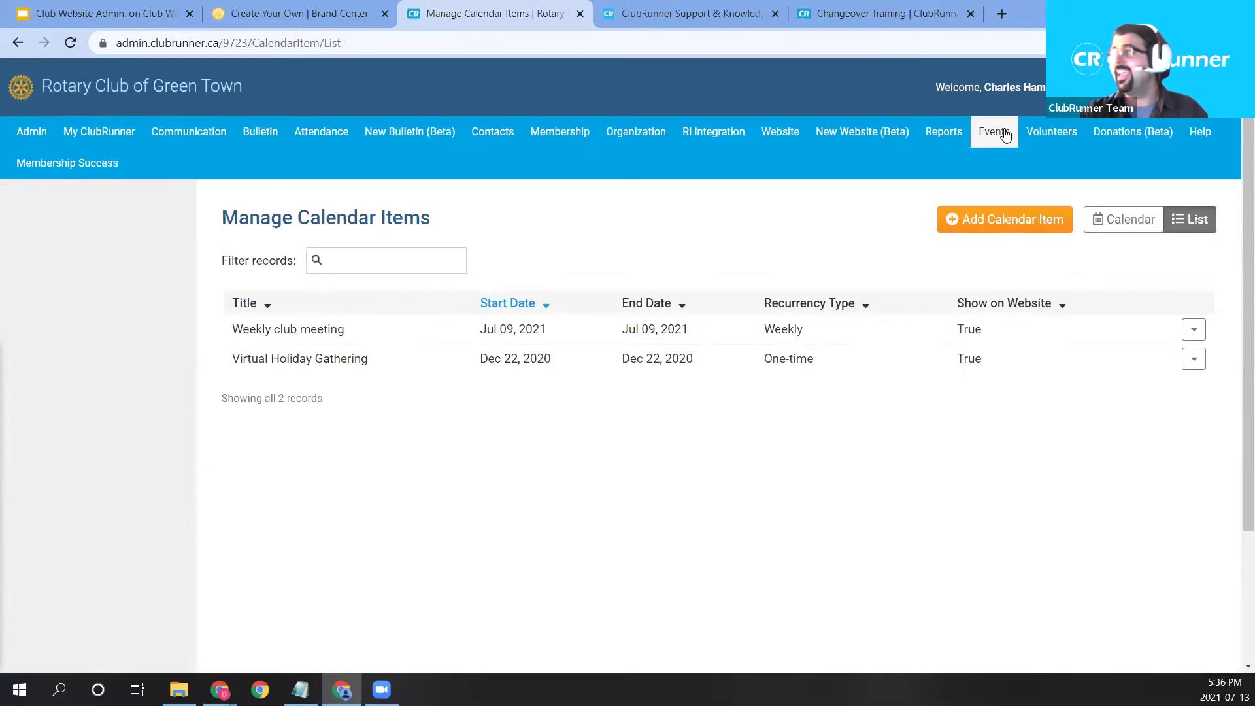
mouse_move(995, 135)
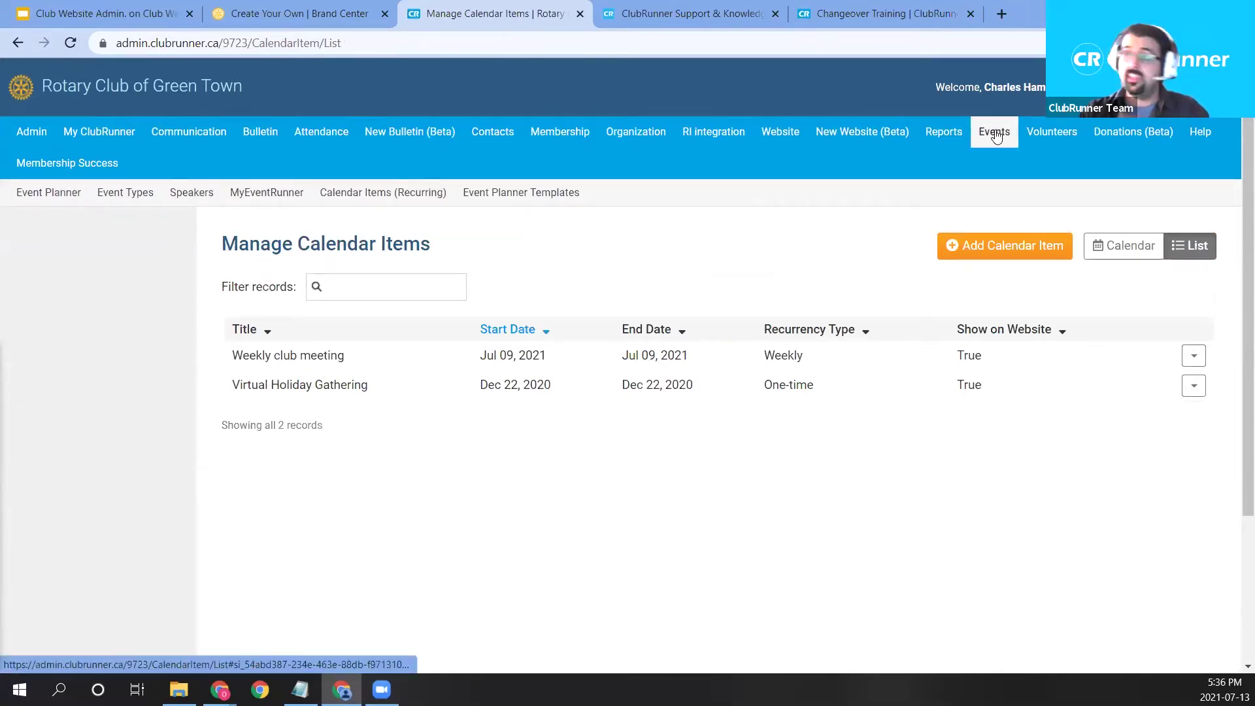
click(49, 196)
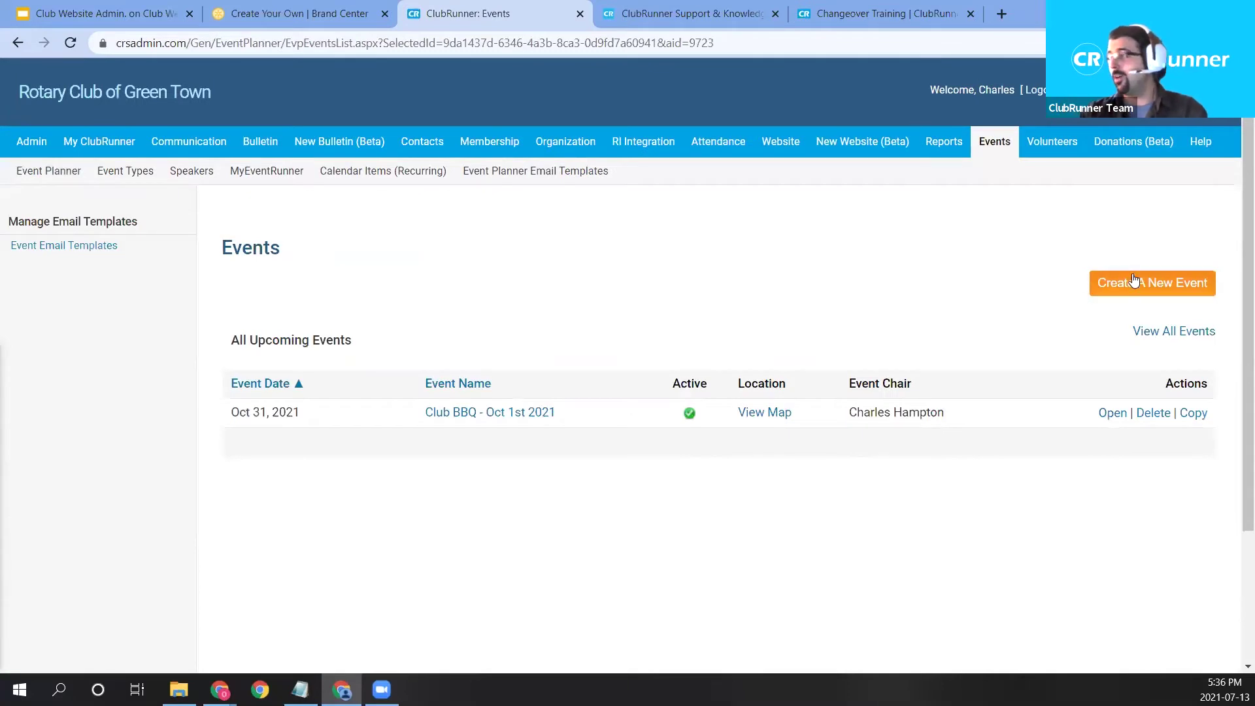
Start a new event and enter the name 'Christmas Breakfast Gathering'.
click(1132, 288)
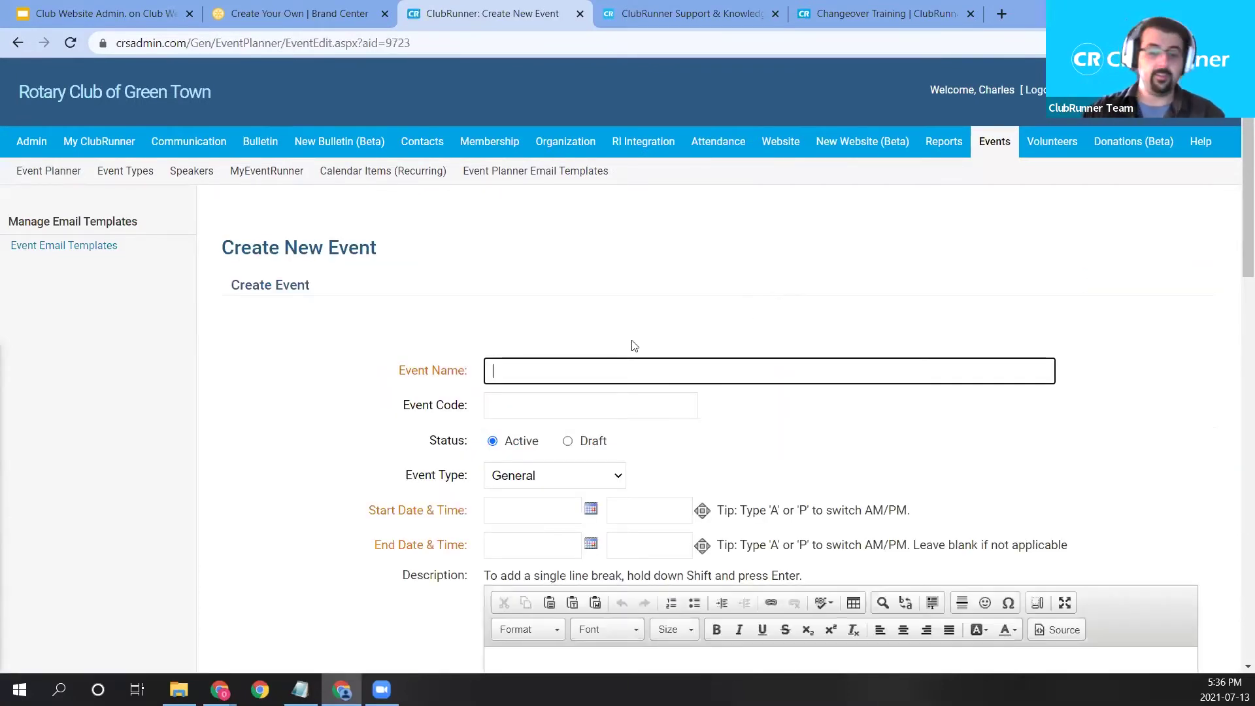
text(Christmas Breakfast )
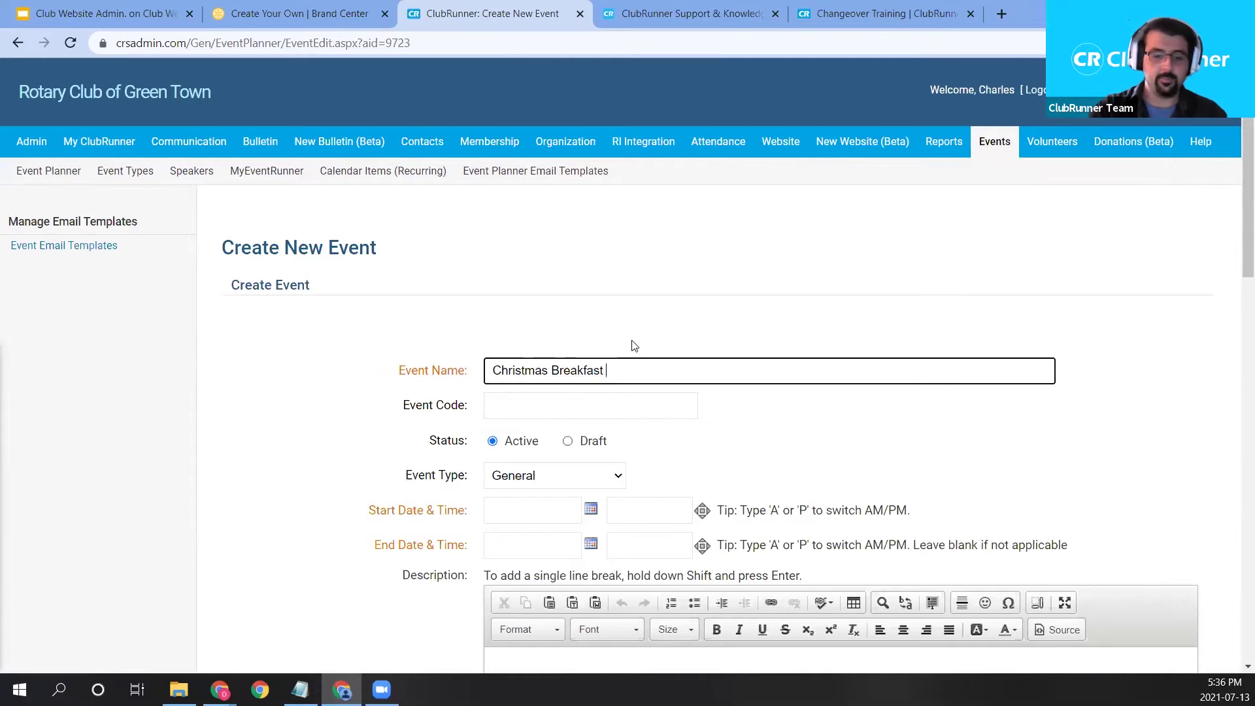
text(Gathering)
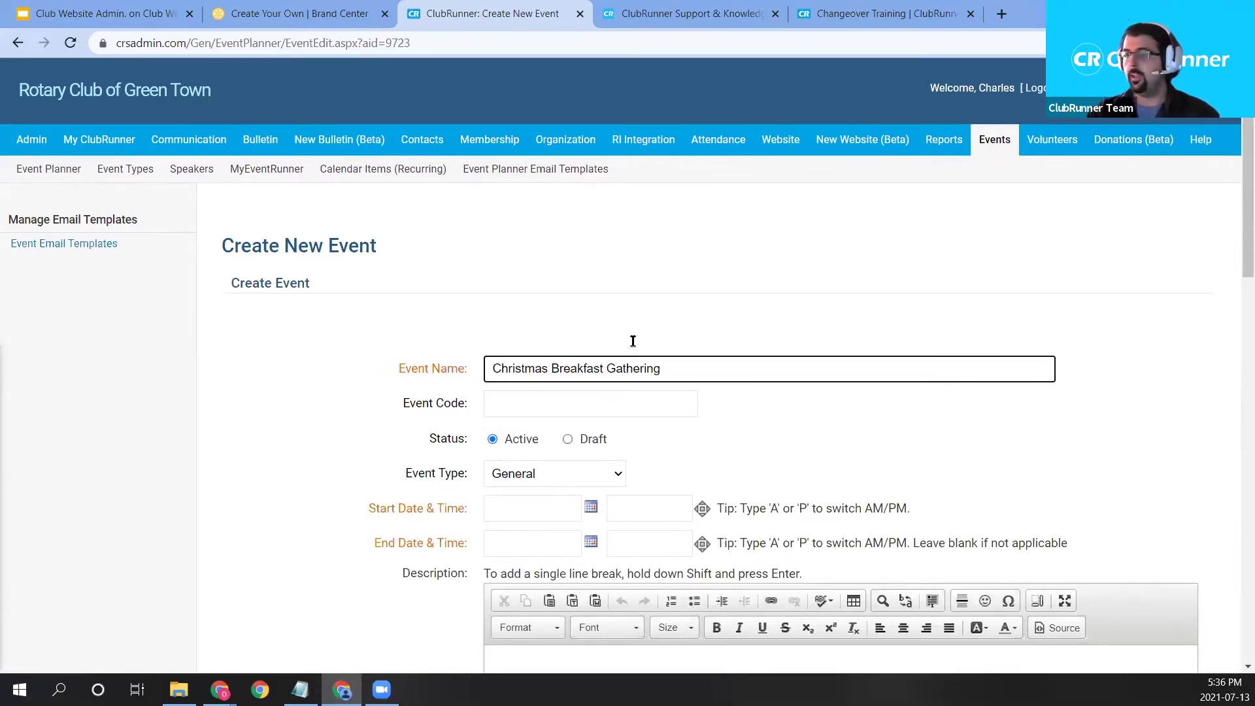
scroll(608, 347, down, 1)
scroll(596, 329, down, 1)
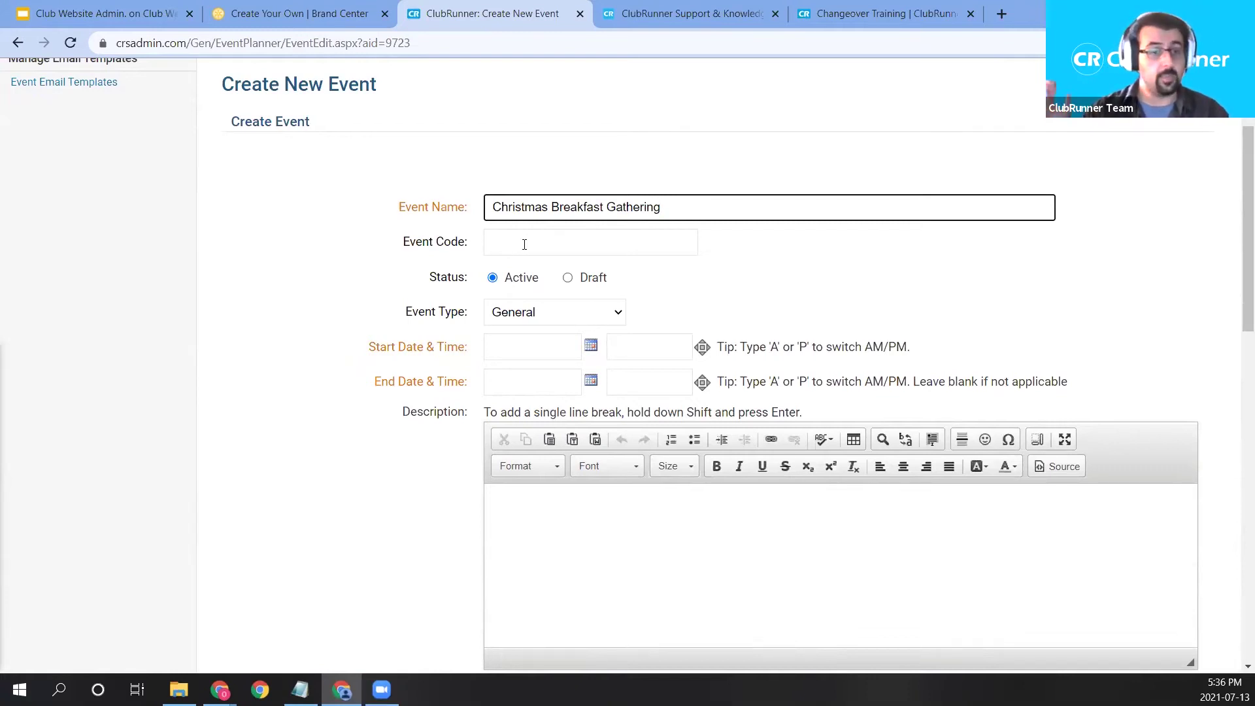
scroll(641, 104, up, 3)
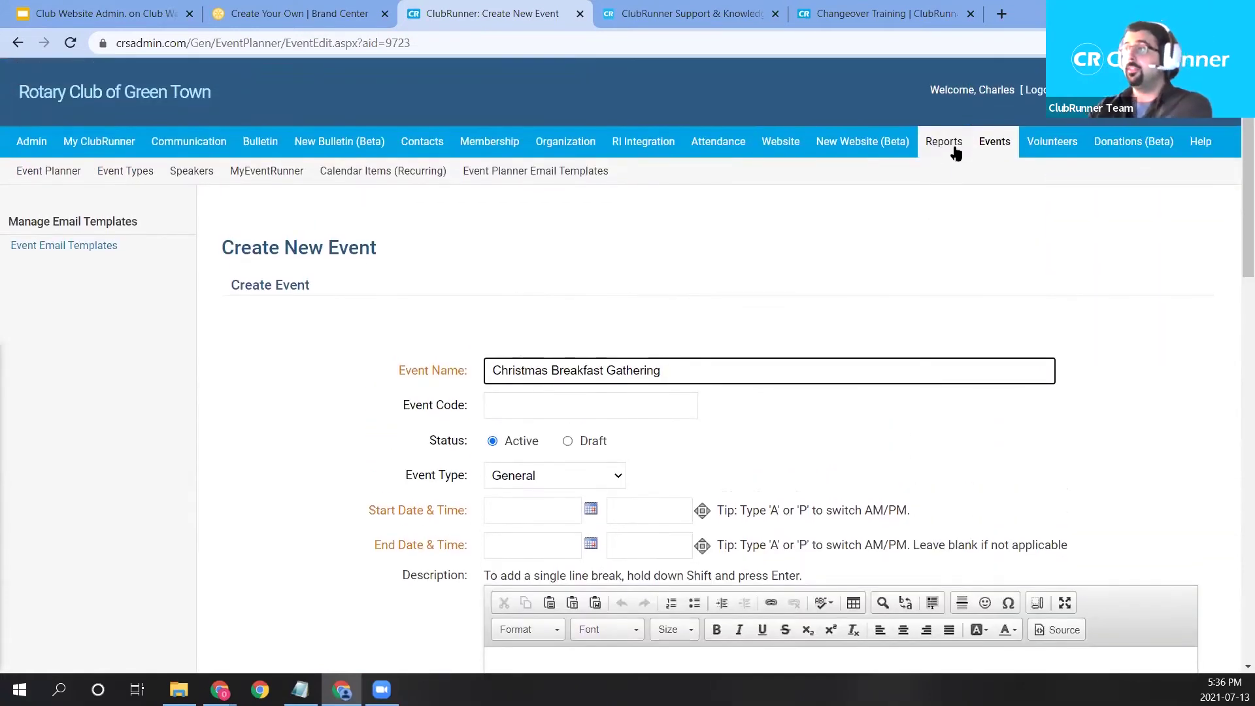
Briefly view the Donations (Beta) options, then return down the event form.
click(1143, 150)
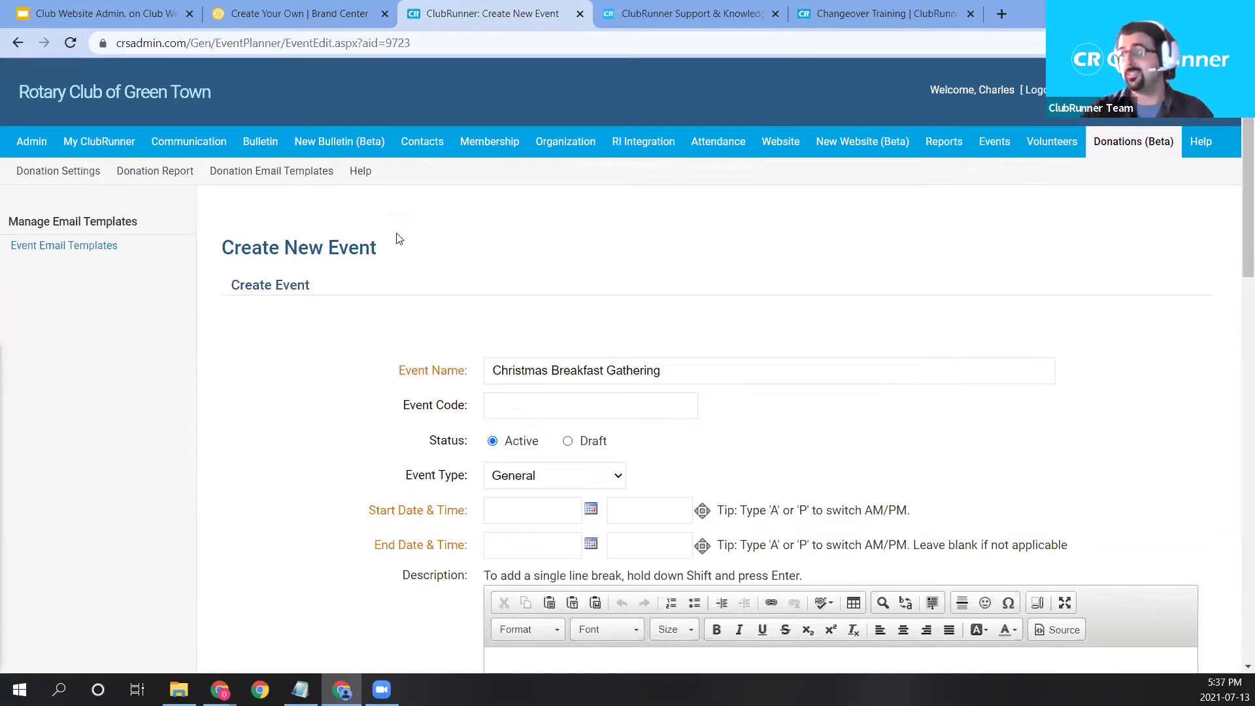
scroll(856, 386, down, 1)
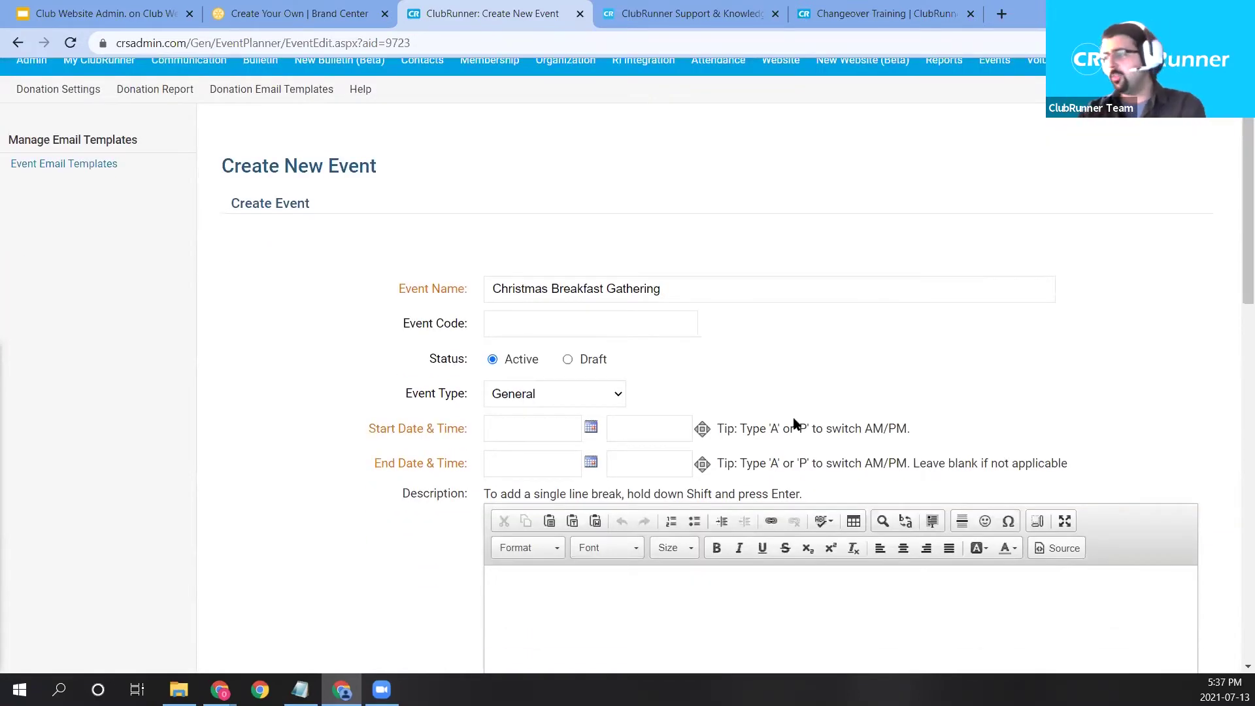
scroll(796, 423, down, 1)
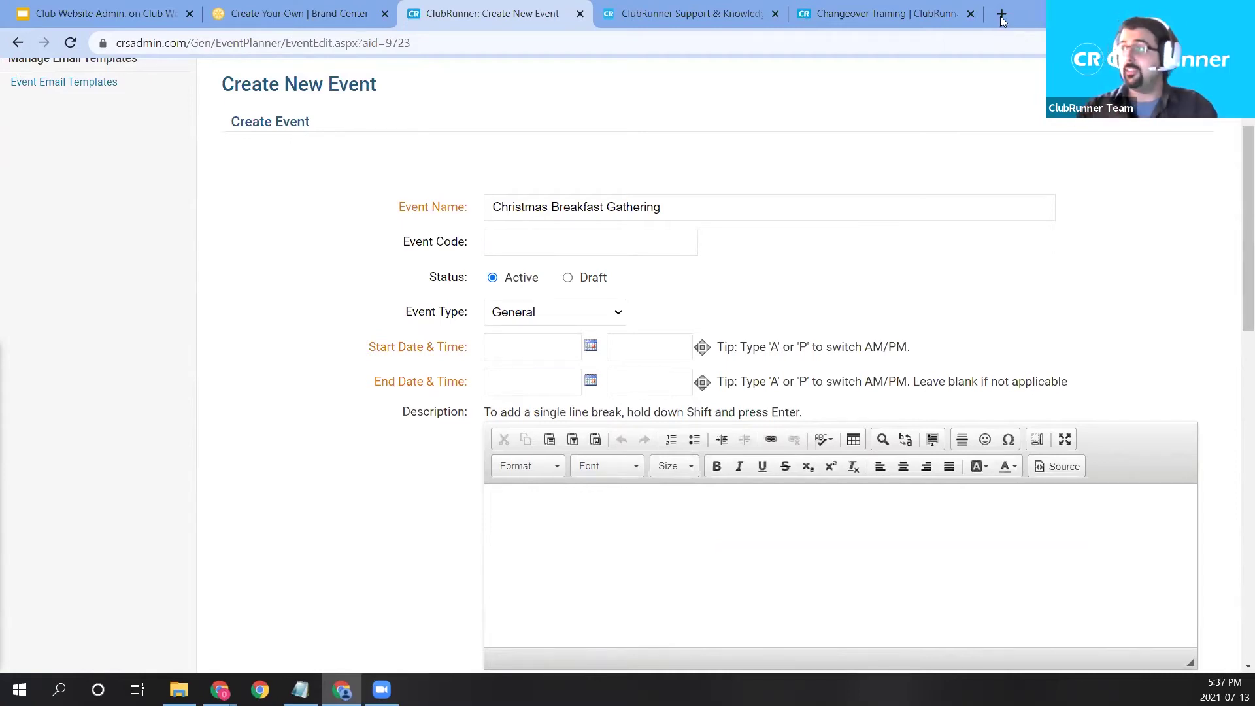
Load clubrunner.ca in a new tab and browse its Features page.
click(1001, 20)
text(clubrunner.ca)
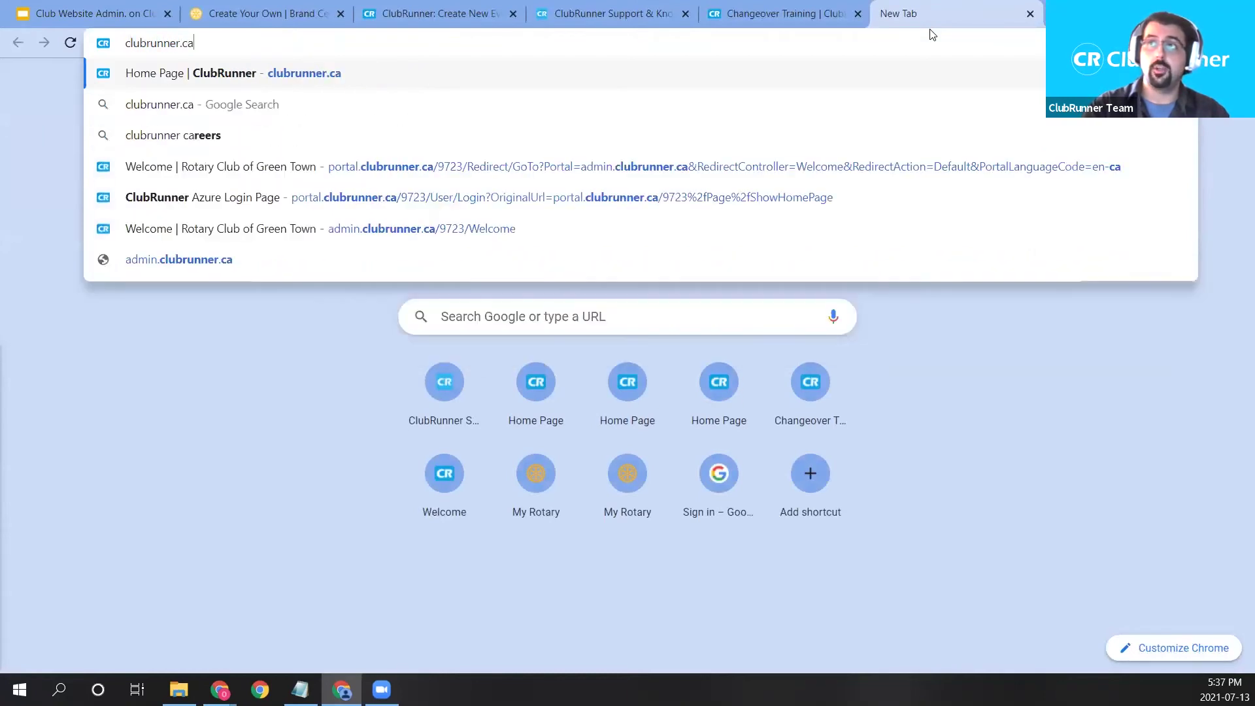
key(Return)
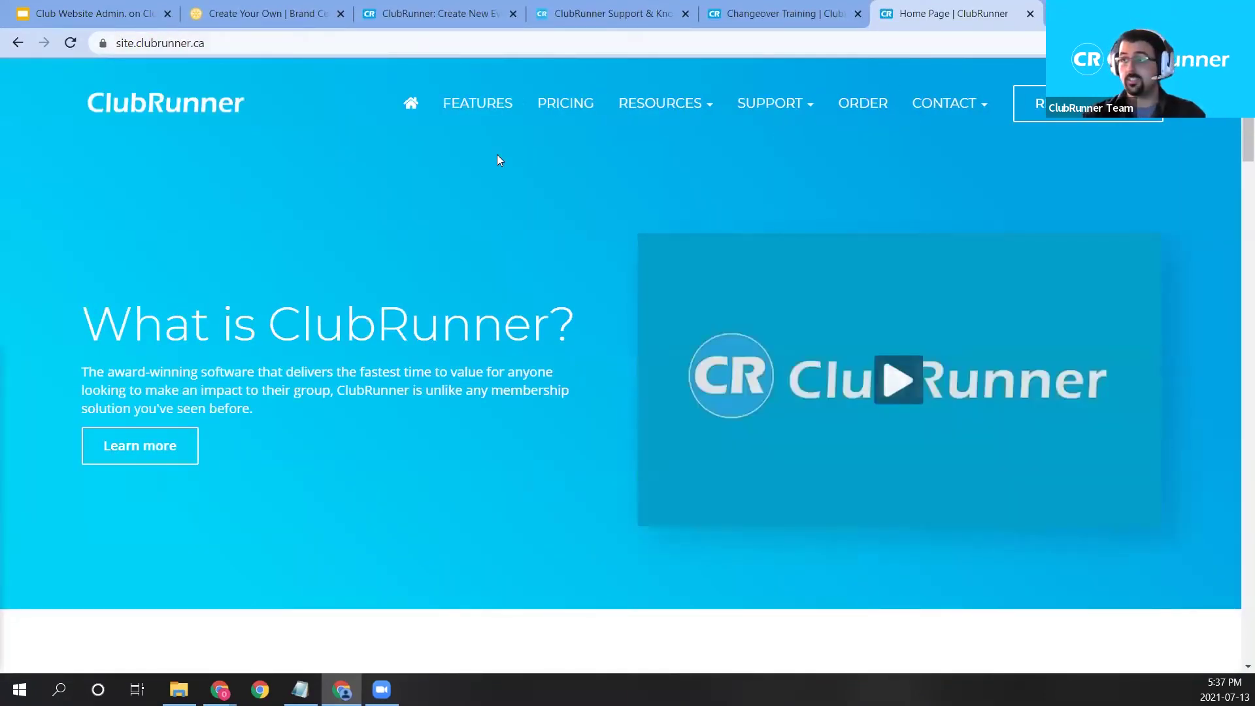
click(474, 115)
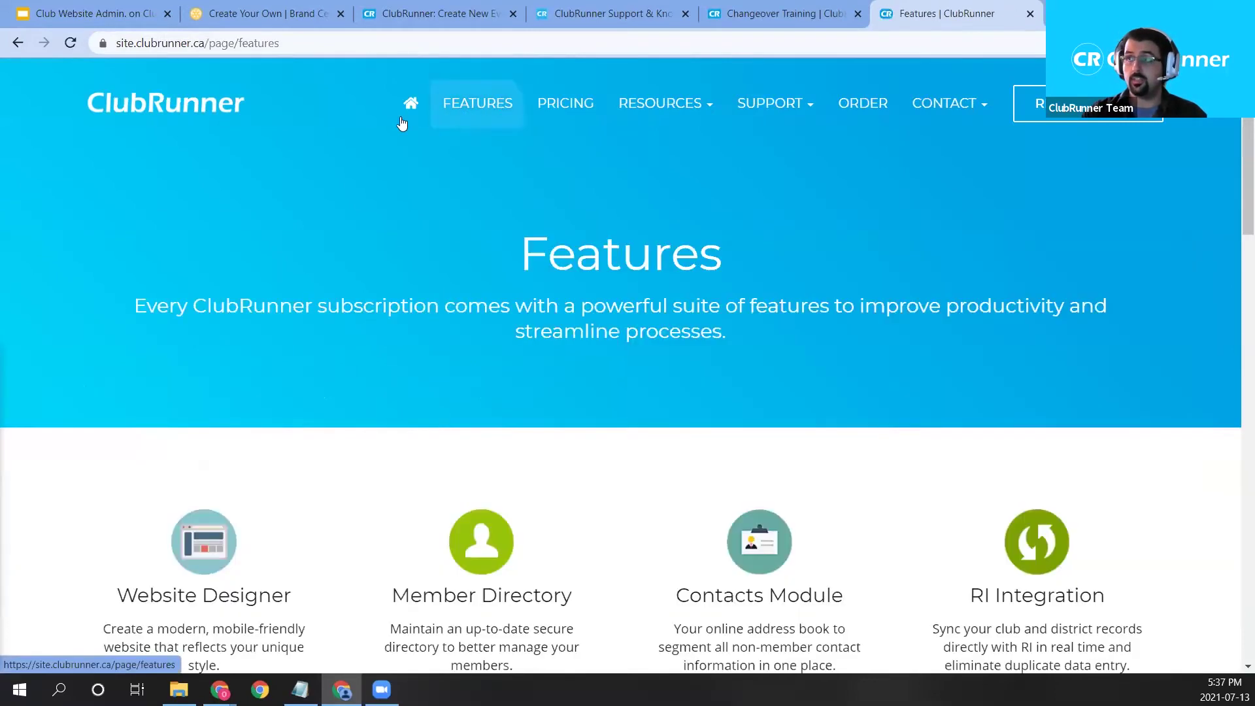
scroll(471, 128, down, 5)
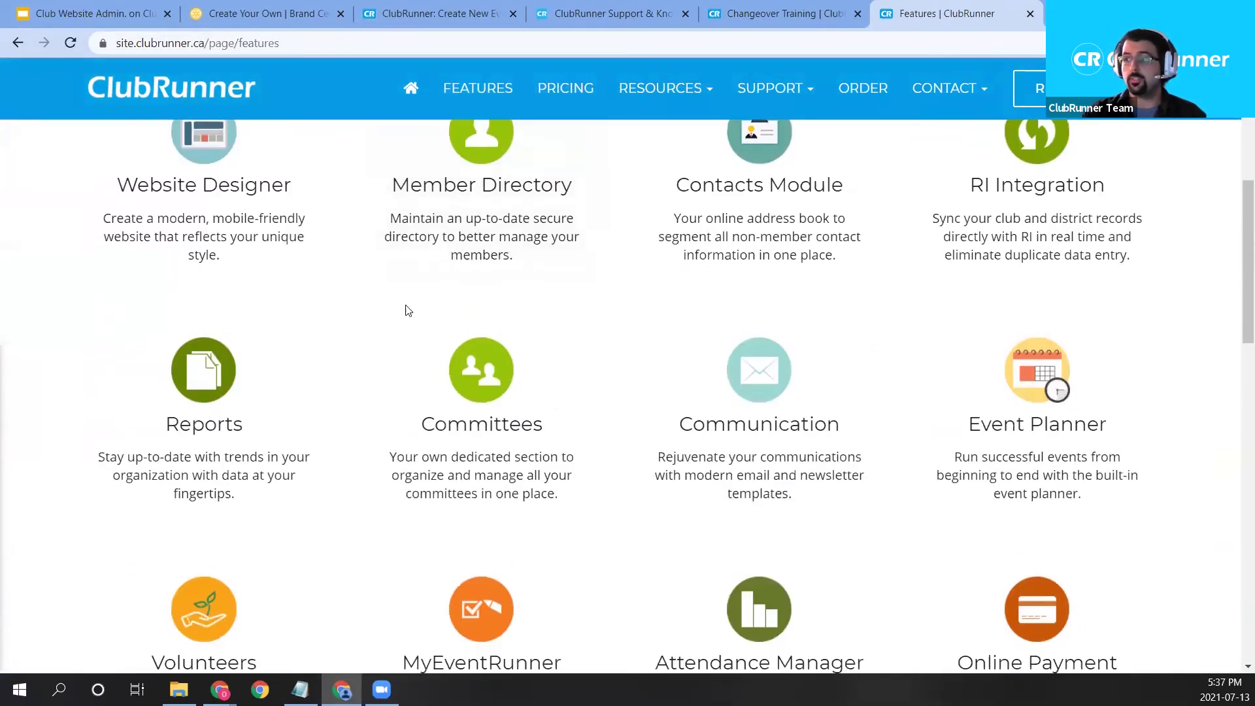
scroll(457, 366, down, 1)
Open the Online Payment feature, view the Canada details, then return to Payment Processing.
click(1021, 557)
scroll(798, 351, down, 3)
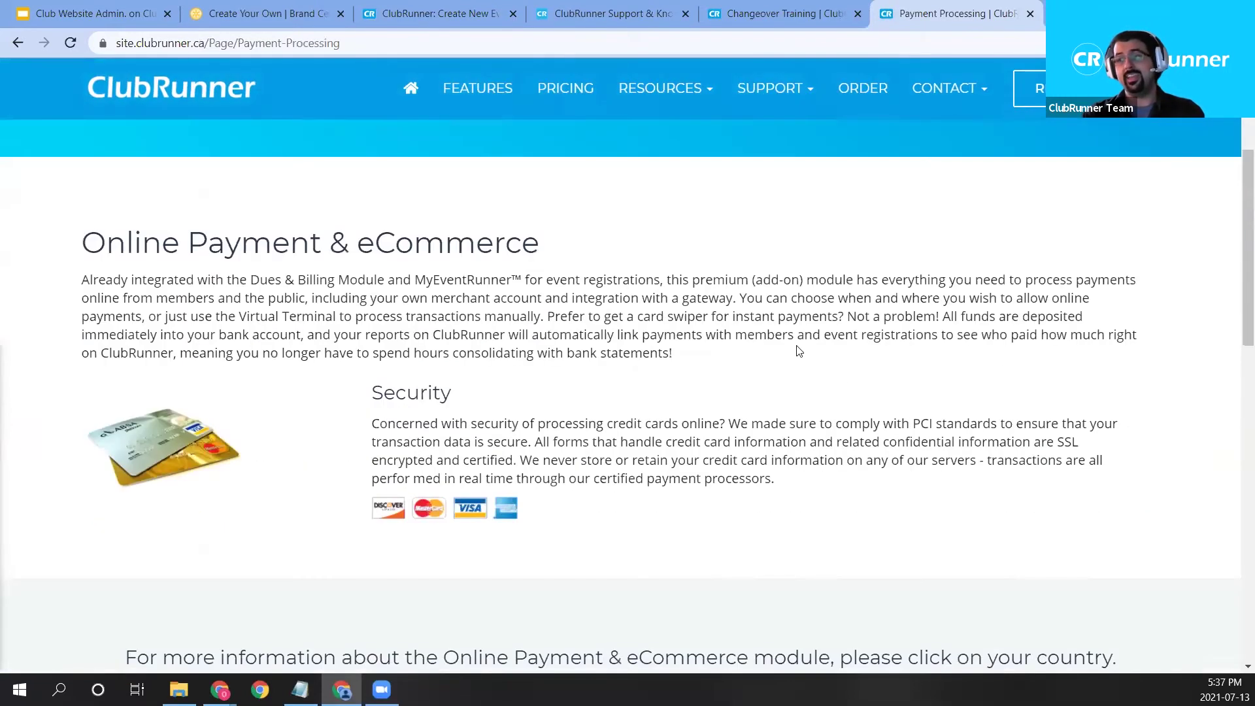
scroll(303, 415, down, 2)
scroll(373, 404, down, 2)
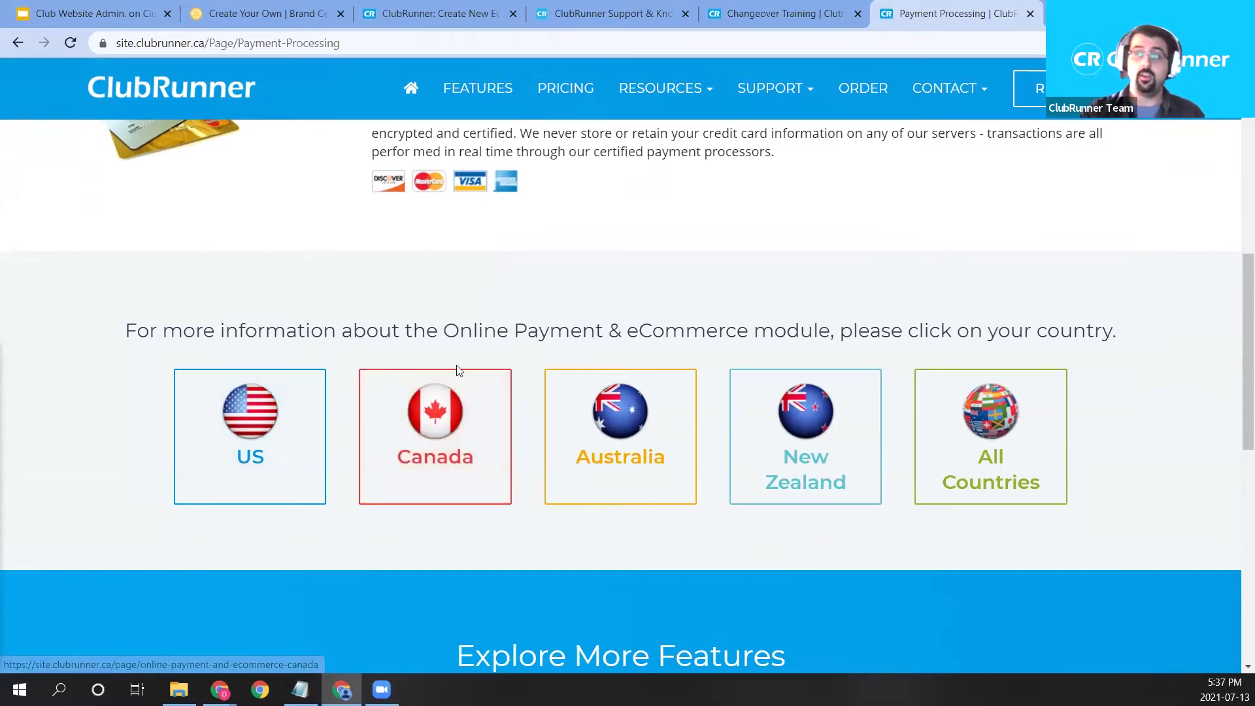
click(419, 439)
scroll(758, 402, down, 4)
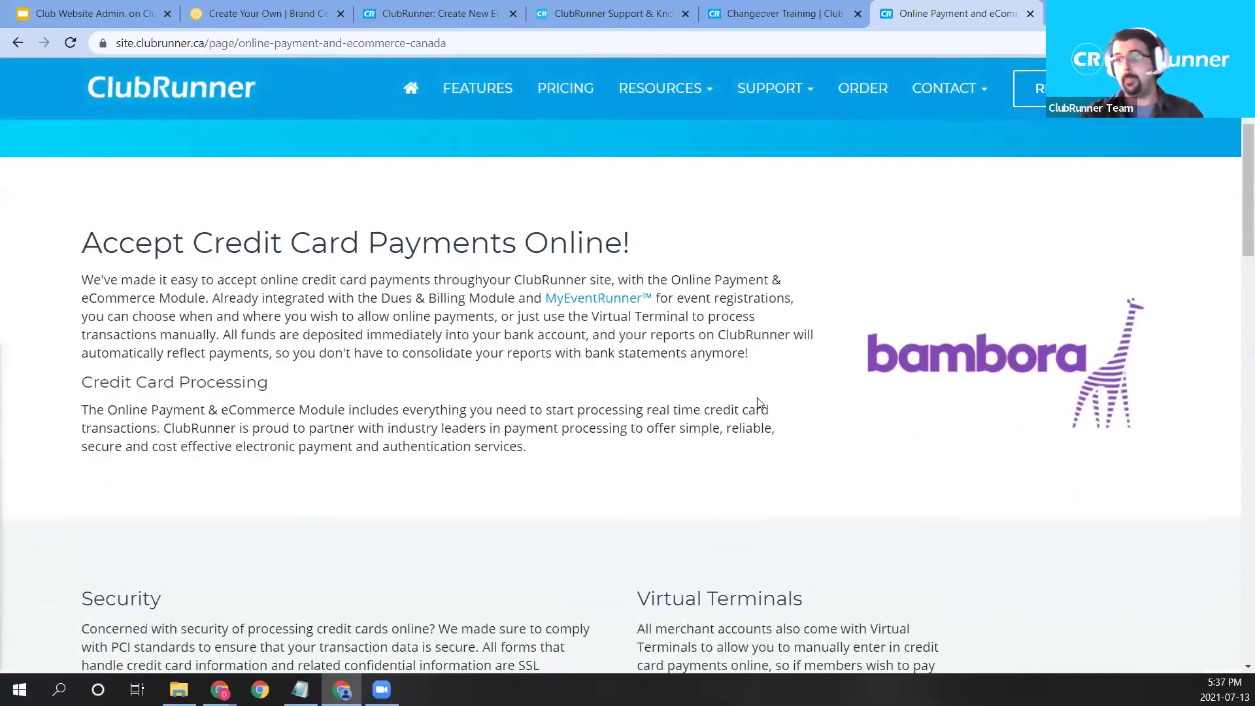
key(alt+Left)
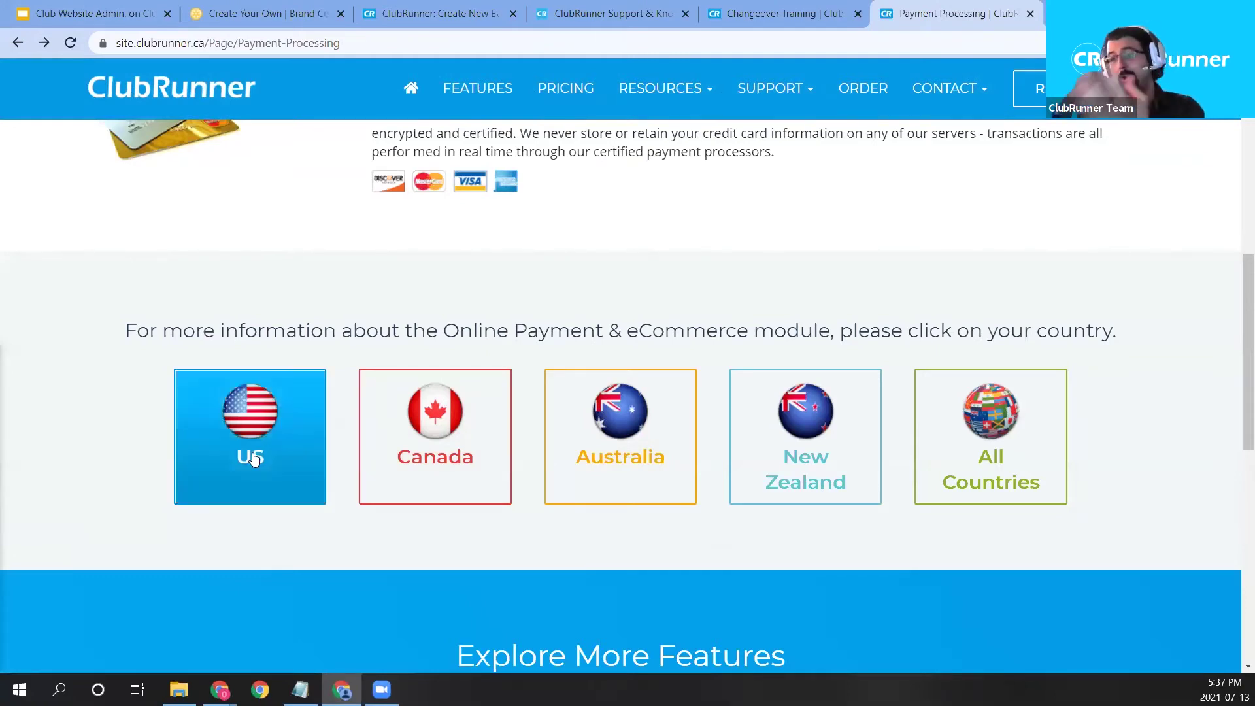
Review US payment pricing: $0.00 setup, $75.00 PCI, $10.00 monthly, $0.25 per transaction, 2.49%.
click(291, 466)
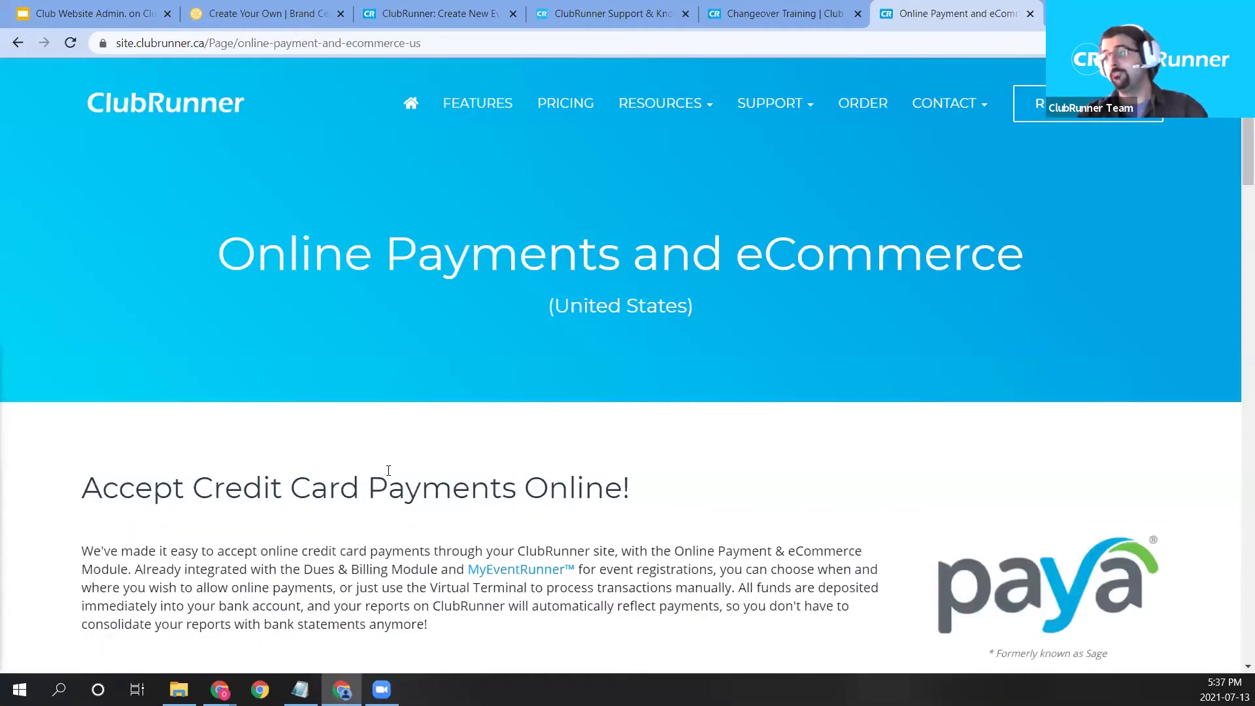
scroll(839, 492, down, 2)
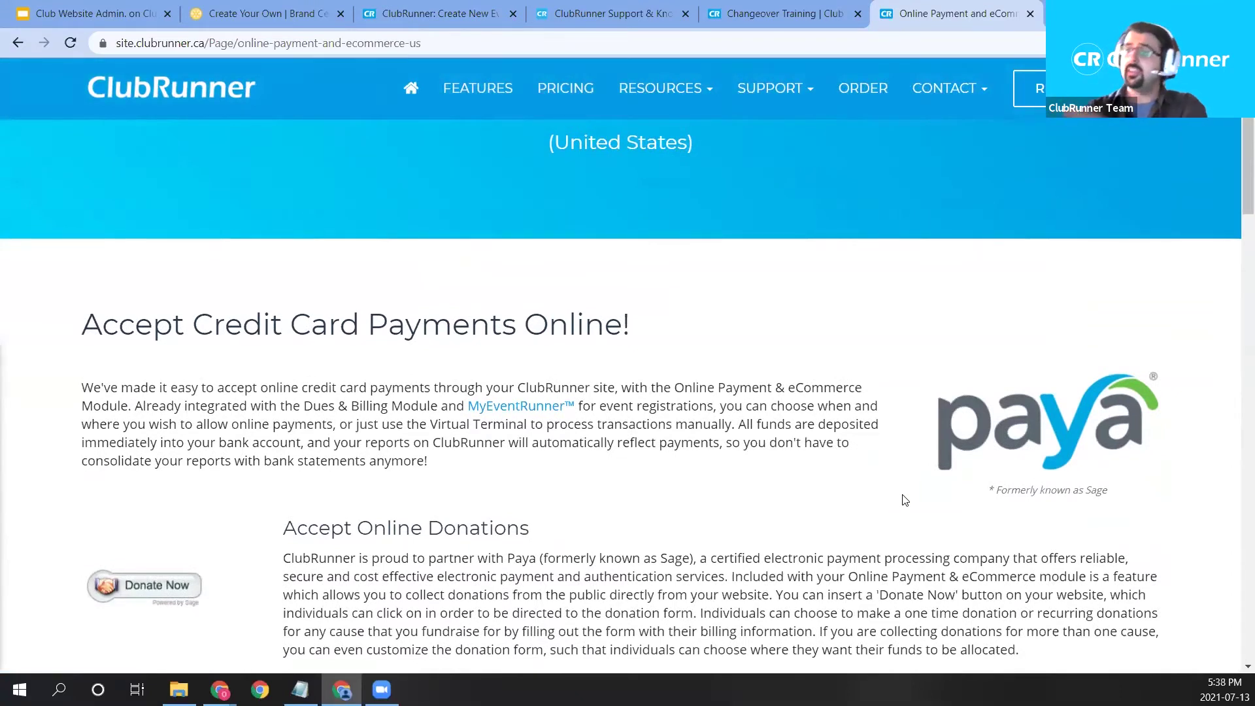
scroll(905, 497, down, 1)
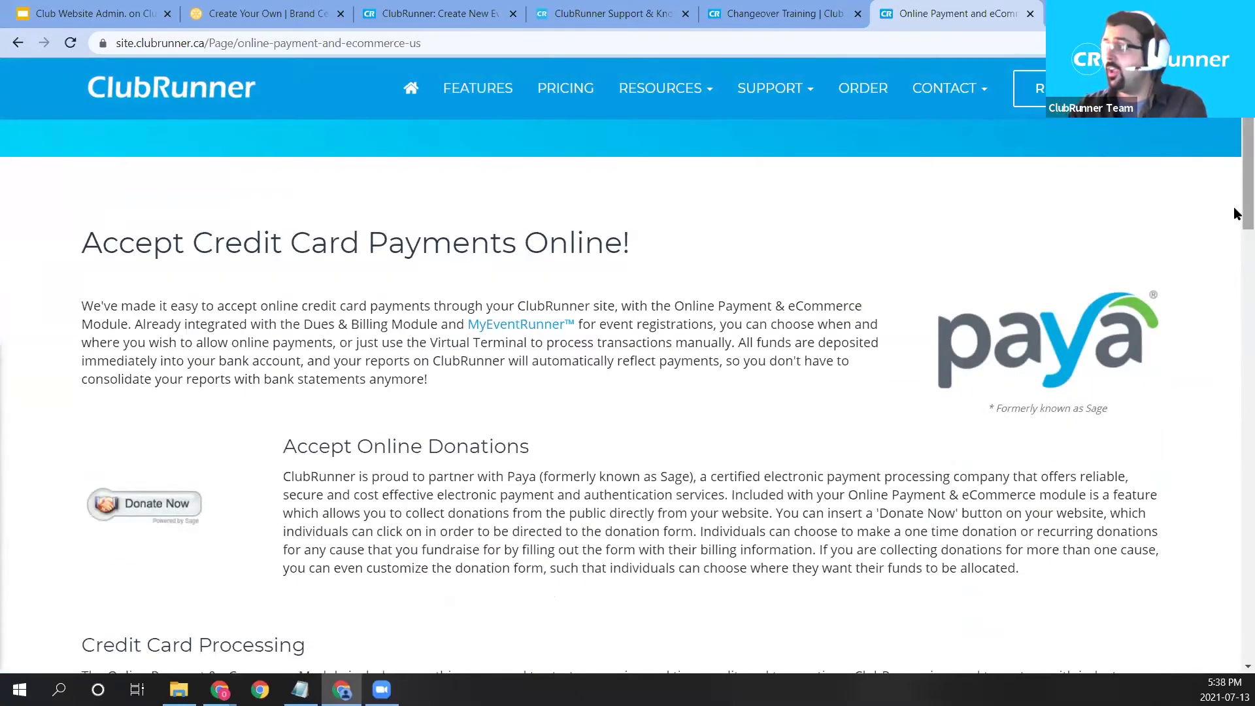
scroll(1235, 299, down, 2)
scroll(1236, 299, down, 15)
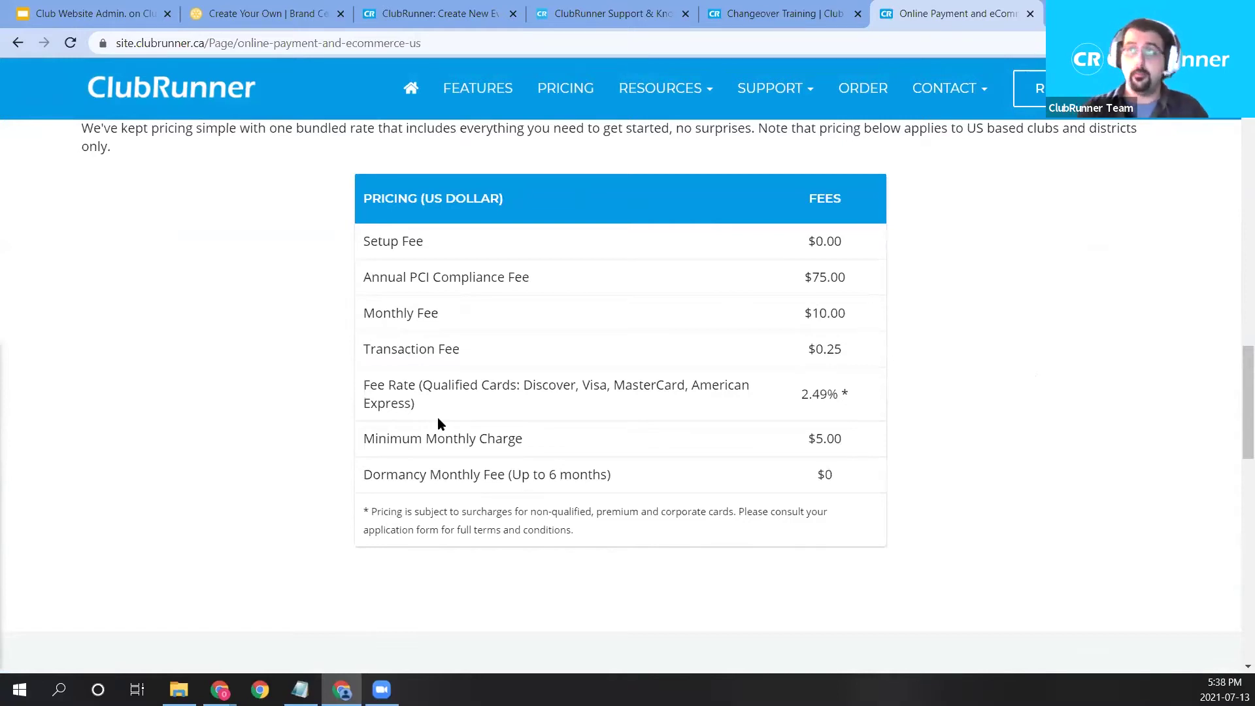
scroll(448, 412, down, 4)
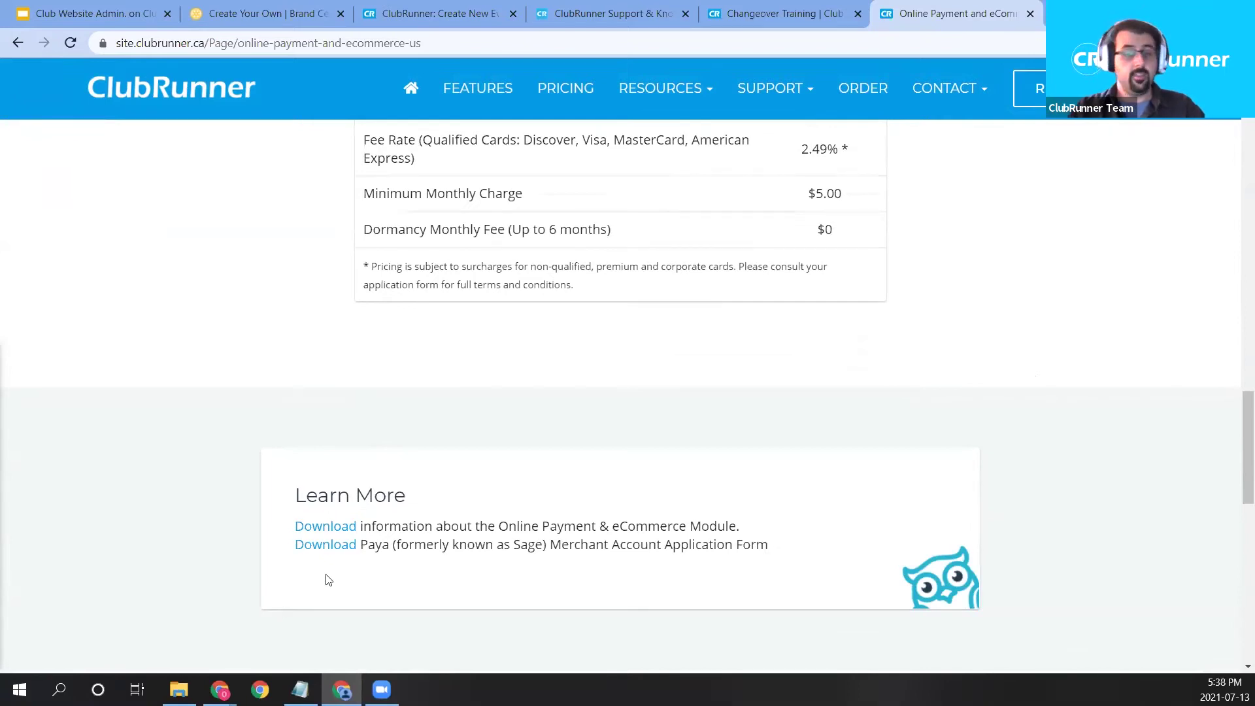
scroll(590, 464, up, 1)
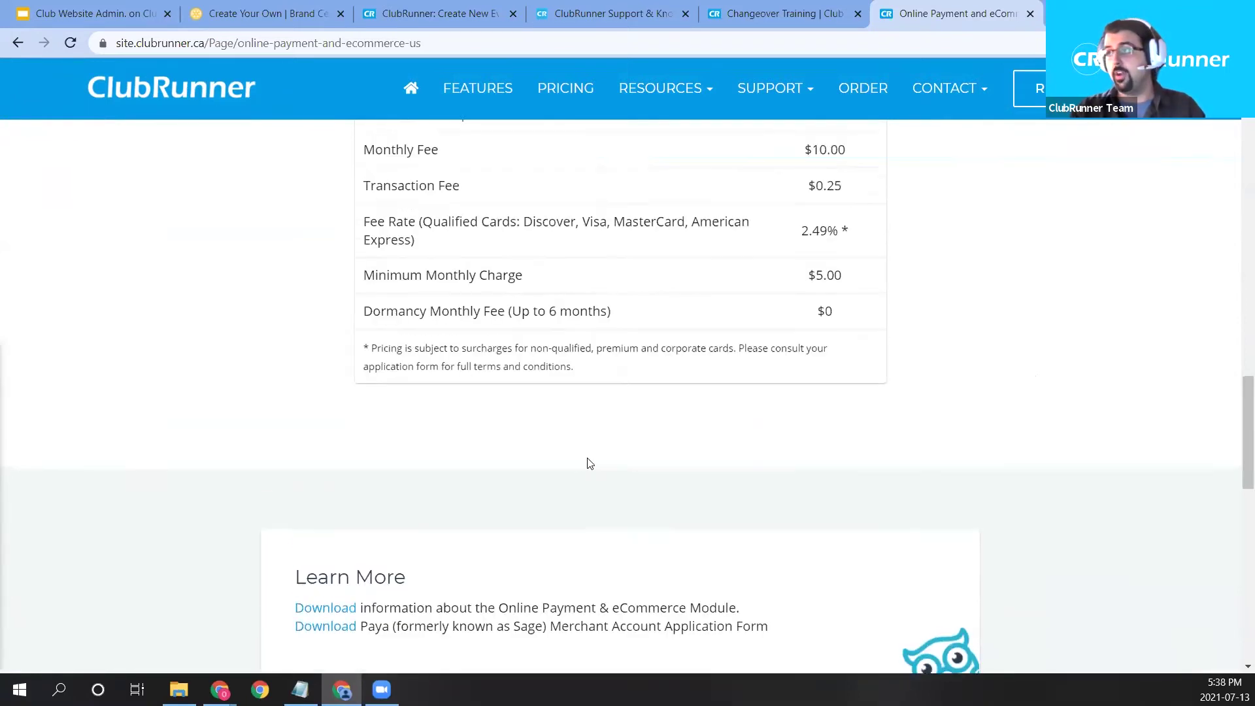
scroll(590, 463, up, 1)
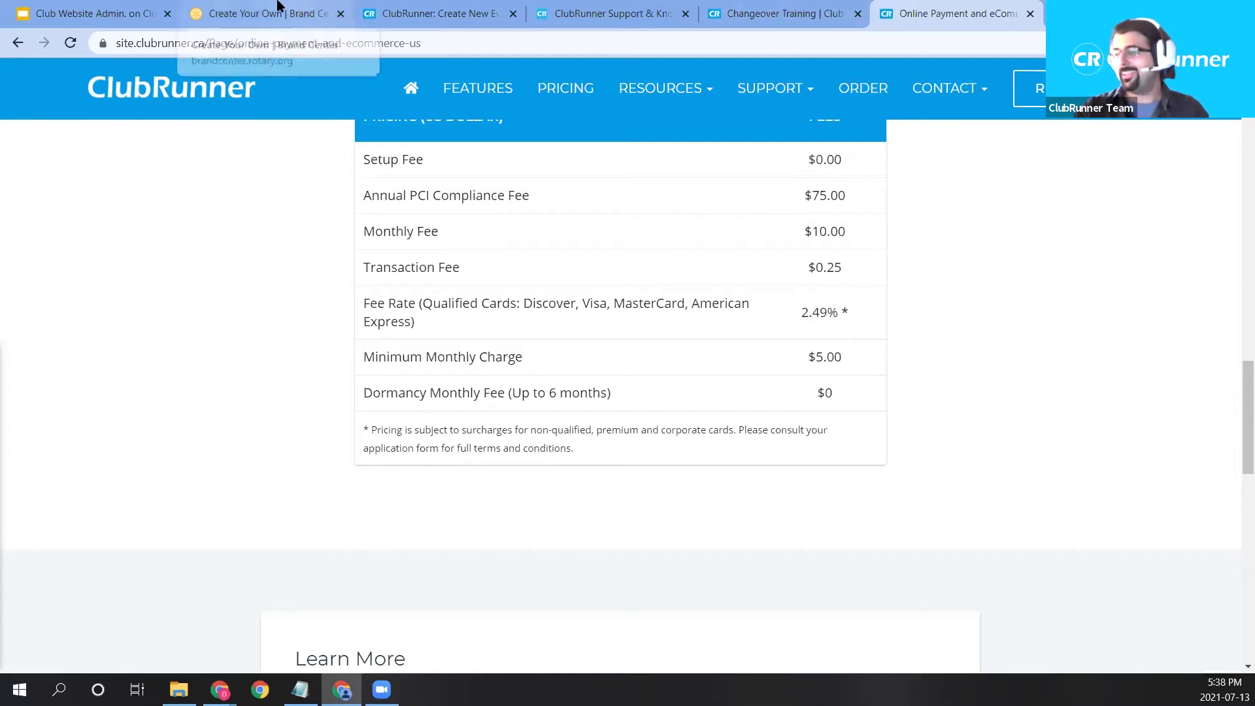
Set the event's start date to July 28, 2021.
click(421, 13)
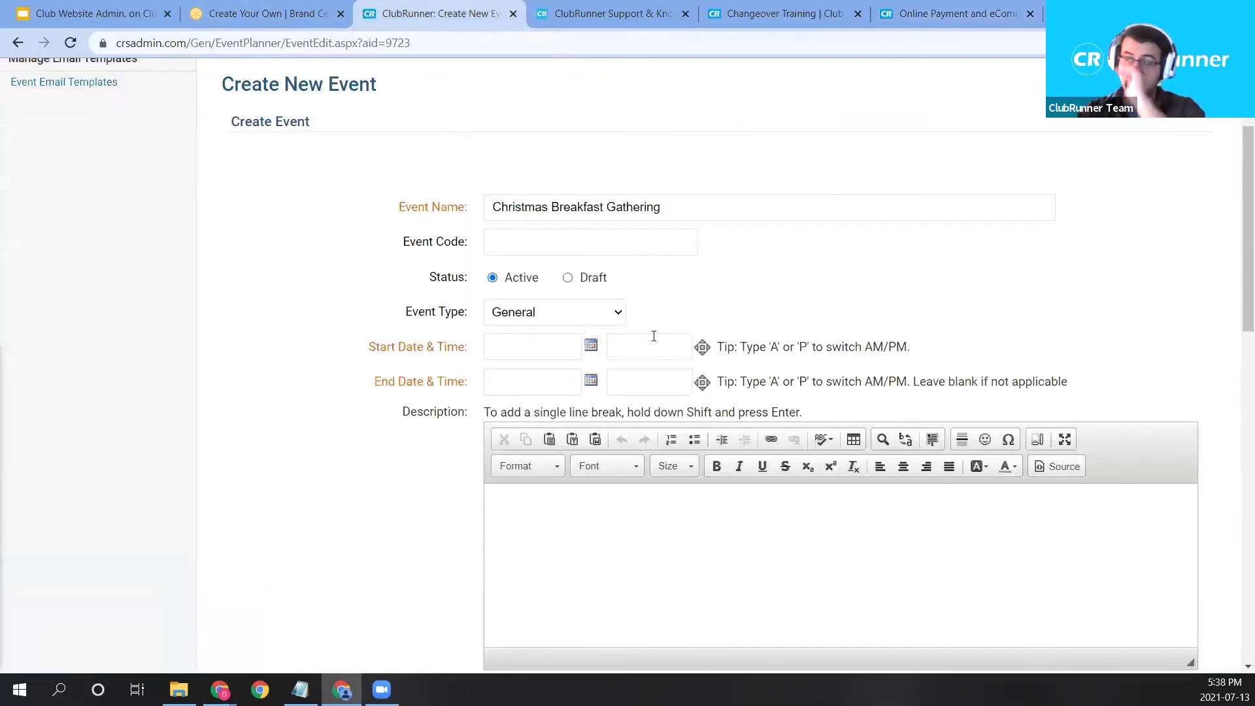
click(591, 344)
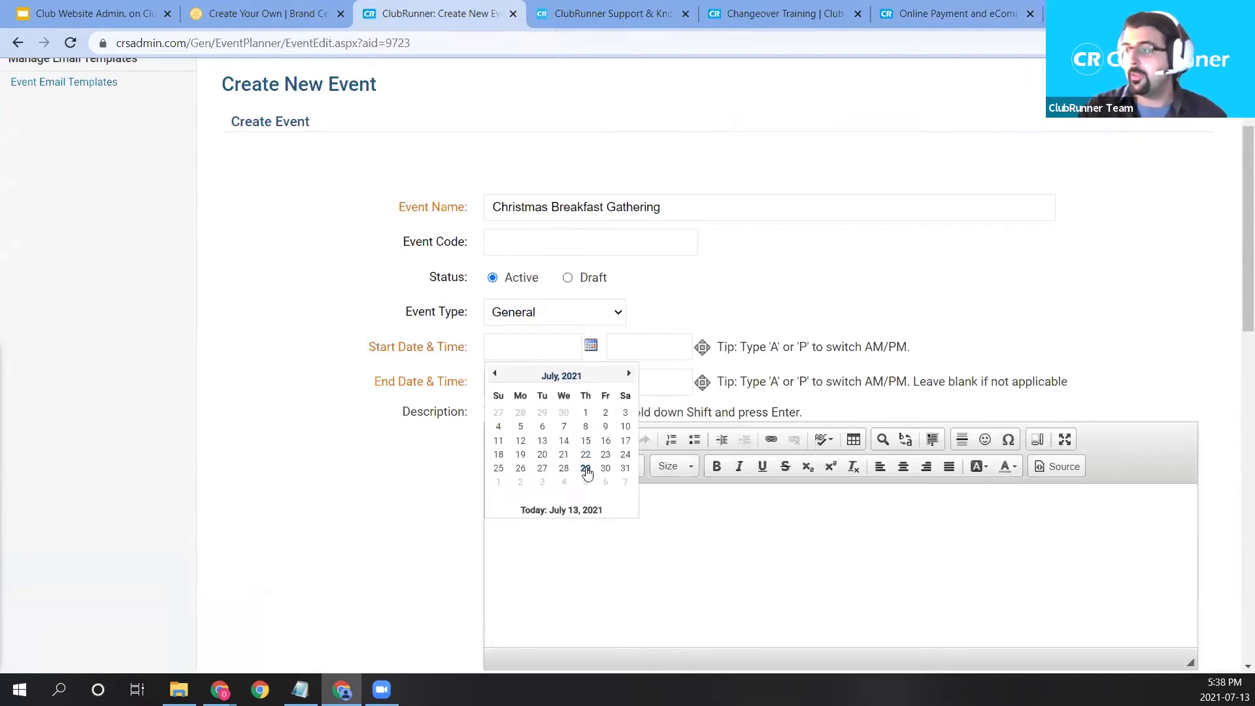
click(564, 468)
scroll(611, 411, down, 2)
click(611, 411)
scroll(588, 327, down, 5)
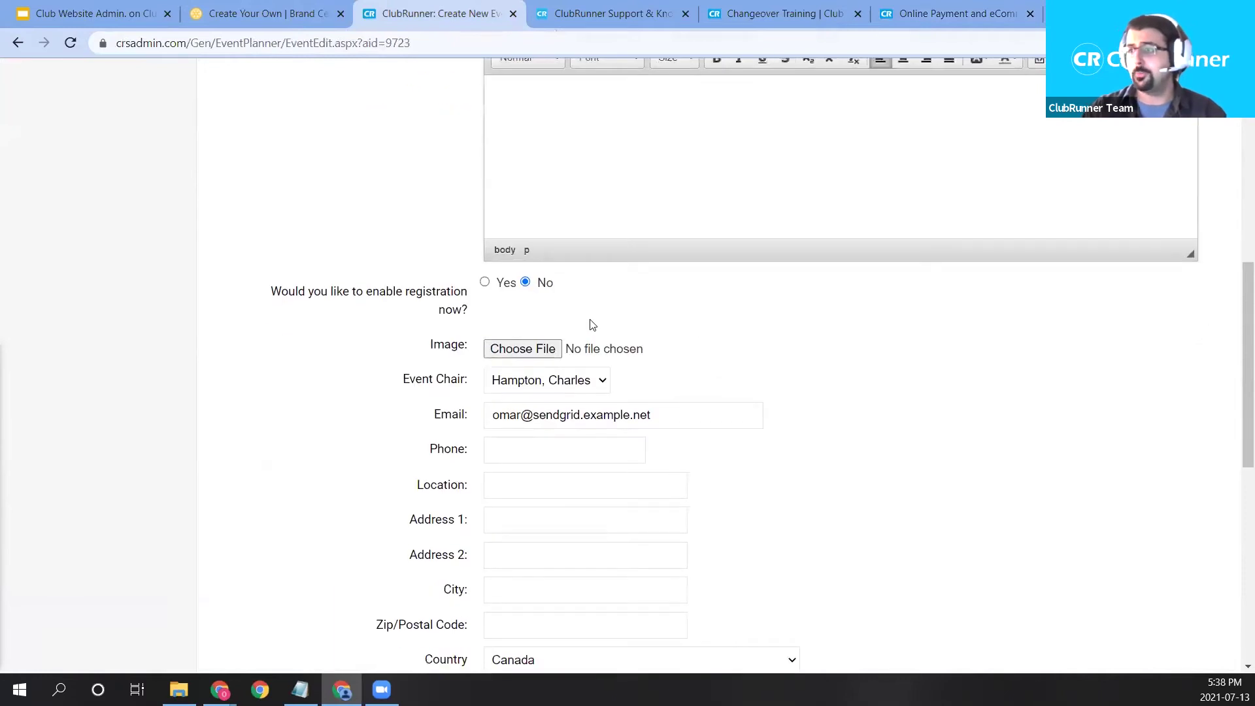
scroll(865, 553, down, 6)
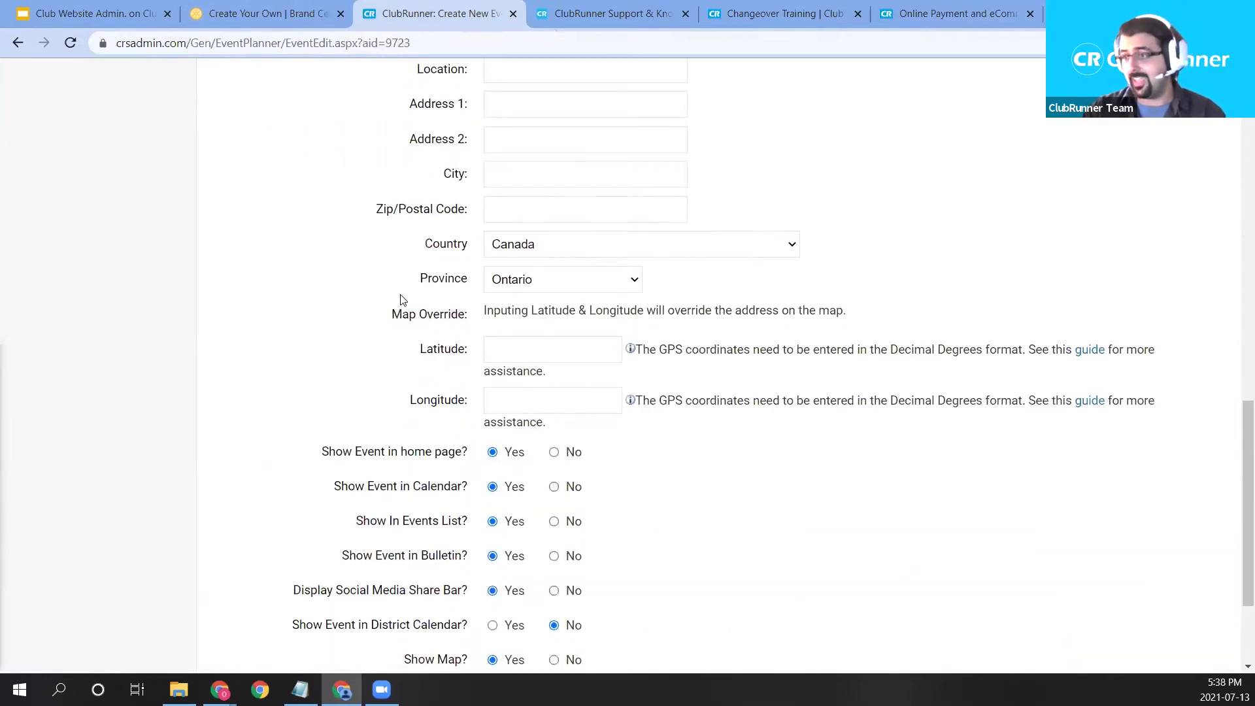
scroll(901, 506, up, 3)
scroll(901, 506, up, 12)
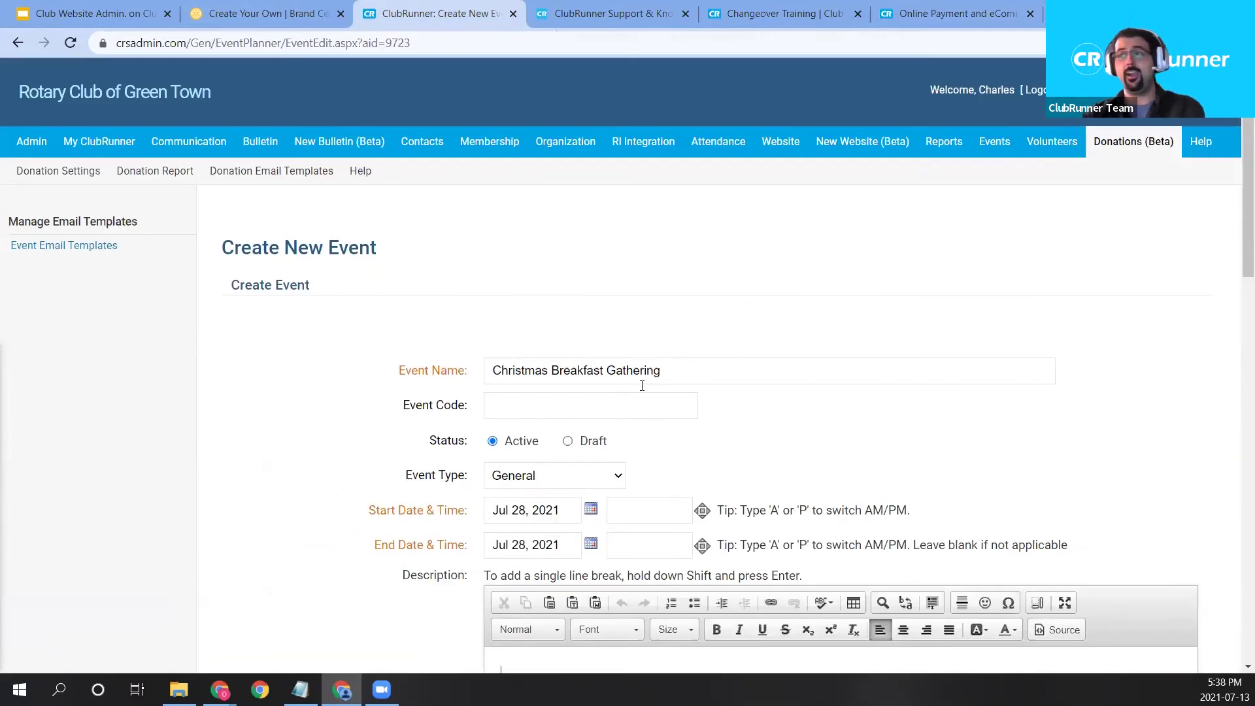
scroll(913, 459, down, 4)
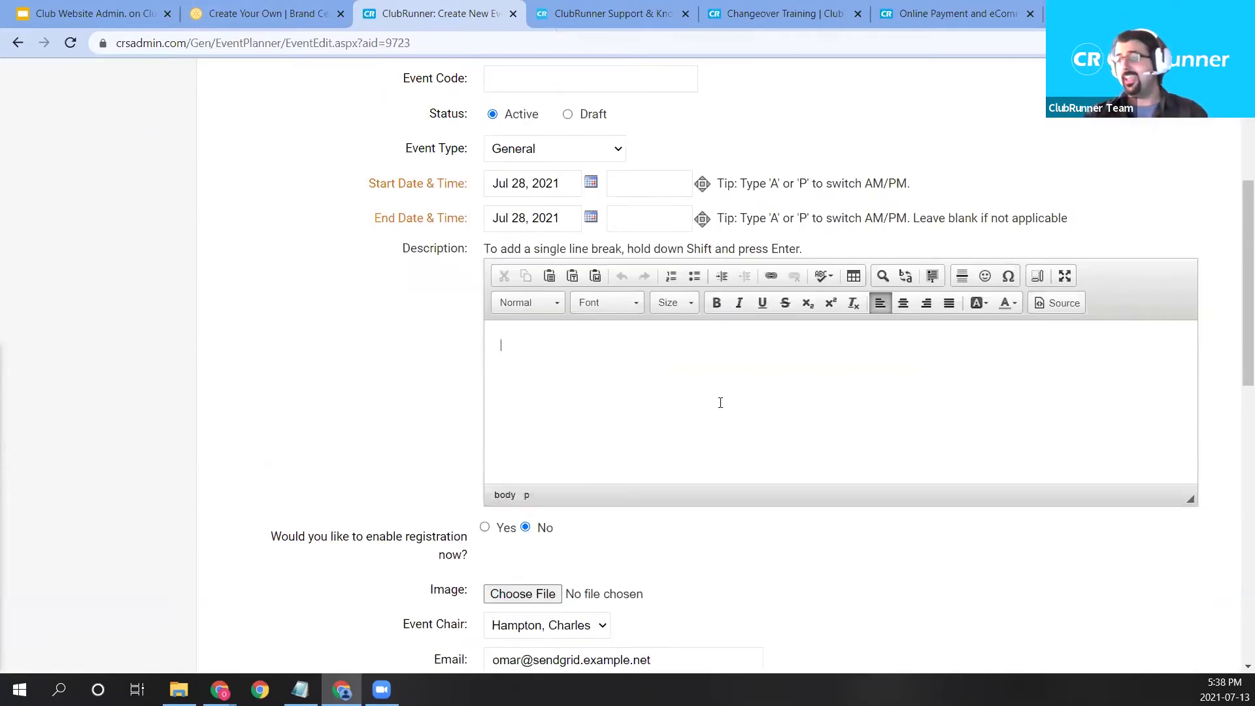
scroll(532, 547, down, 1)
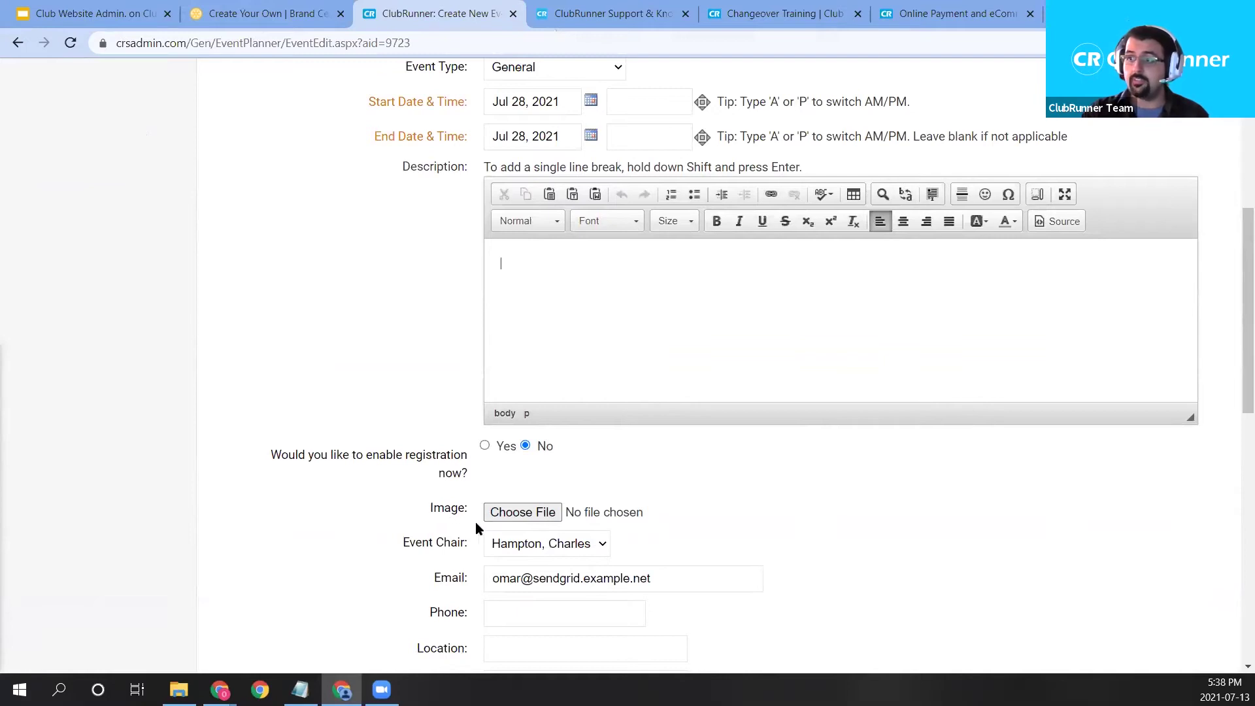
click(511, 517)
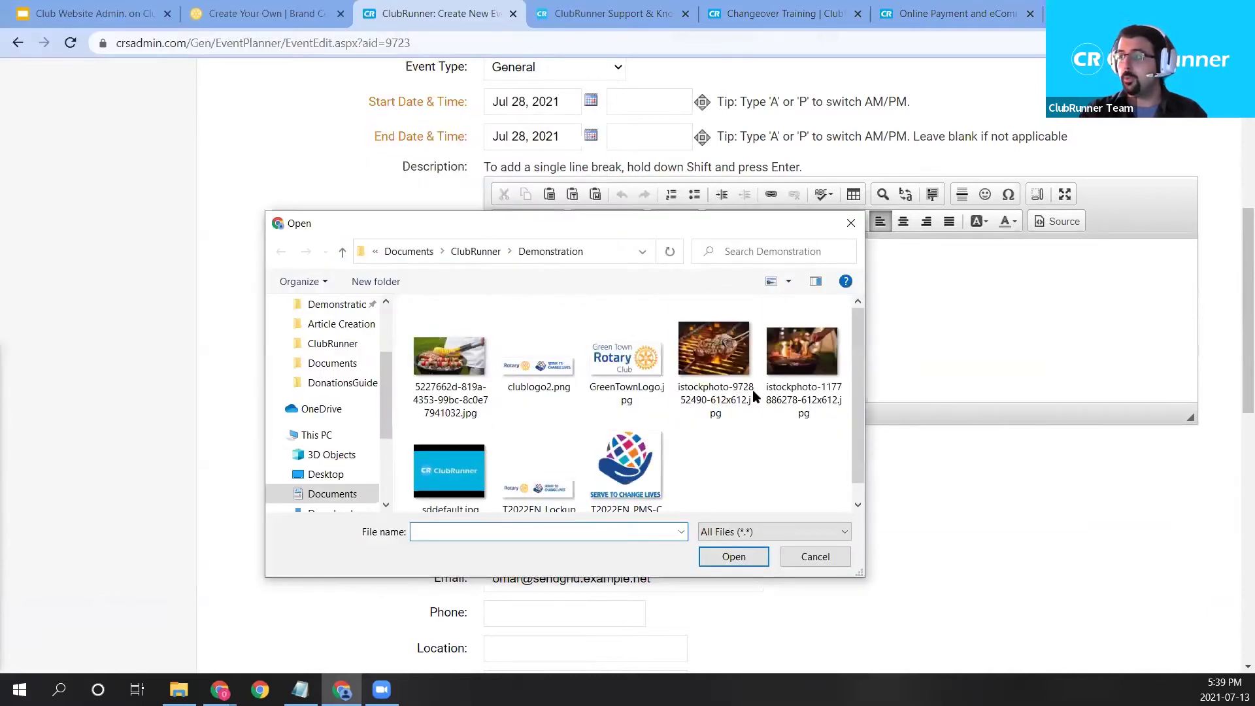
double_click(797, 363)
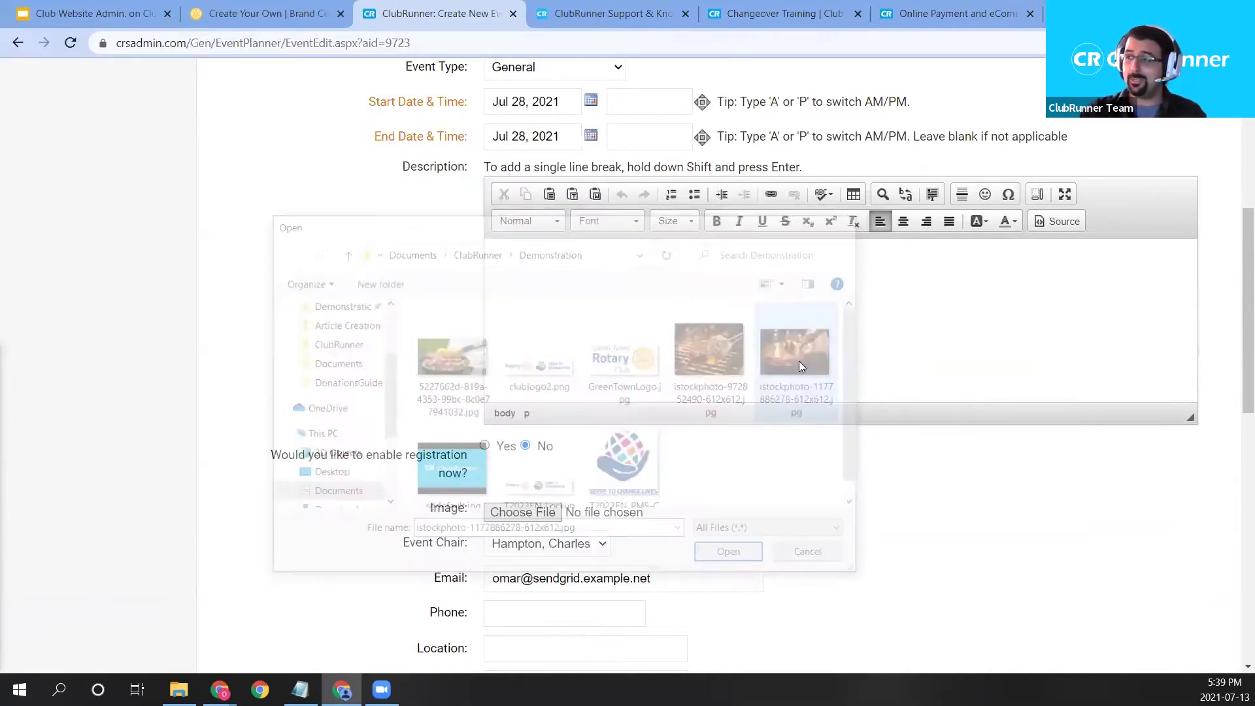
scroll(930, 592, down, 10)
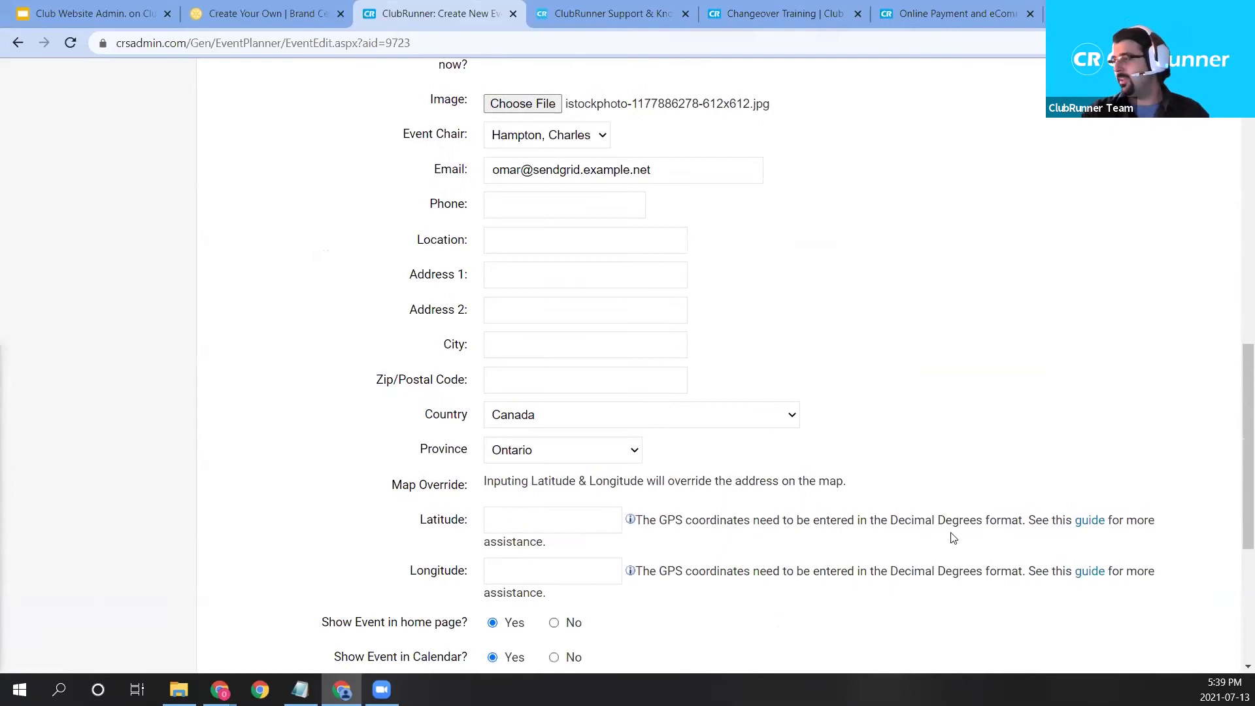
scroll(809, 249, up, 5)
scroll(1095, 521, down, 5)
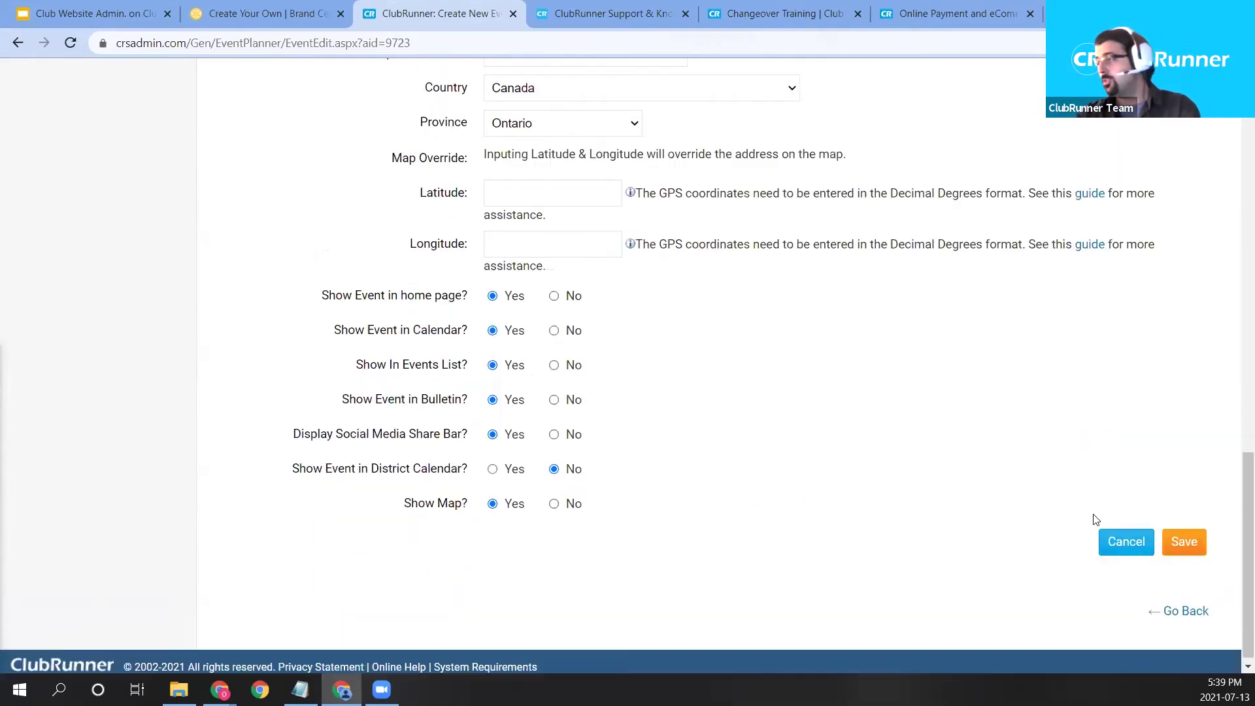
click(1195, 551)
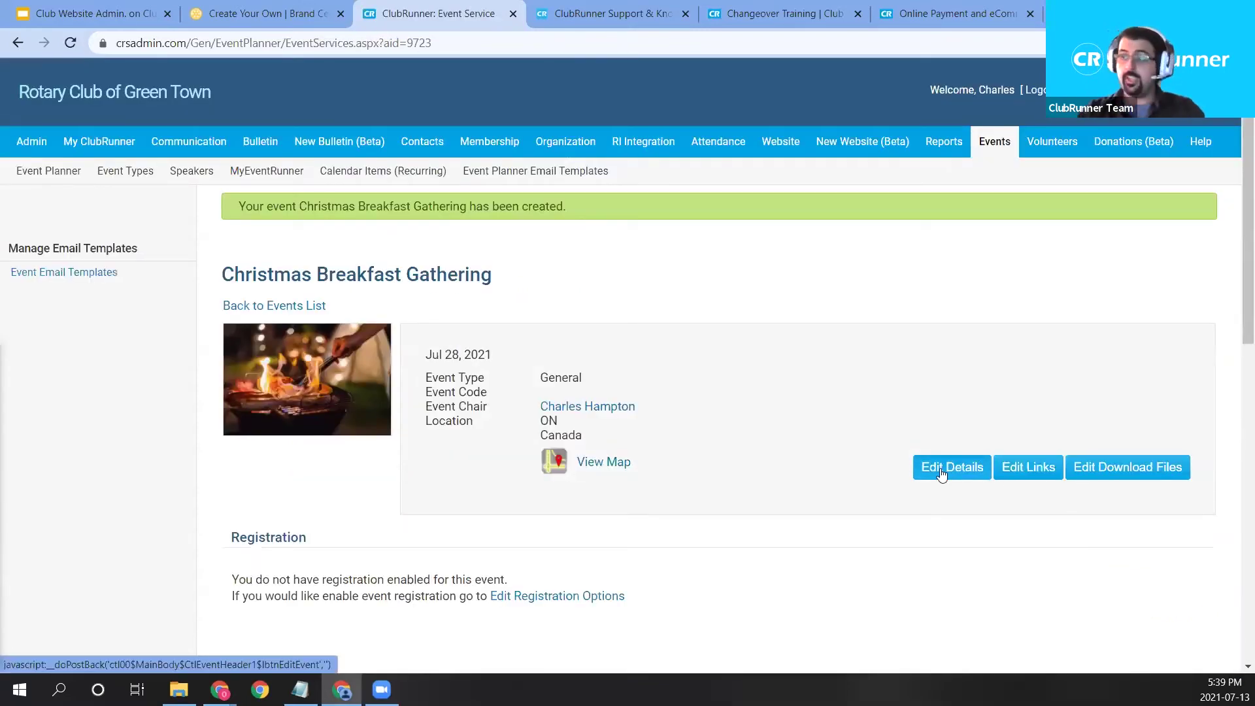
Edit the registration options, keeping registration open from Jul 13 to Jul 28, 2021.
scroll(821, 466, down, 1)
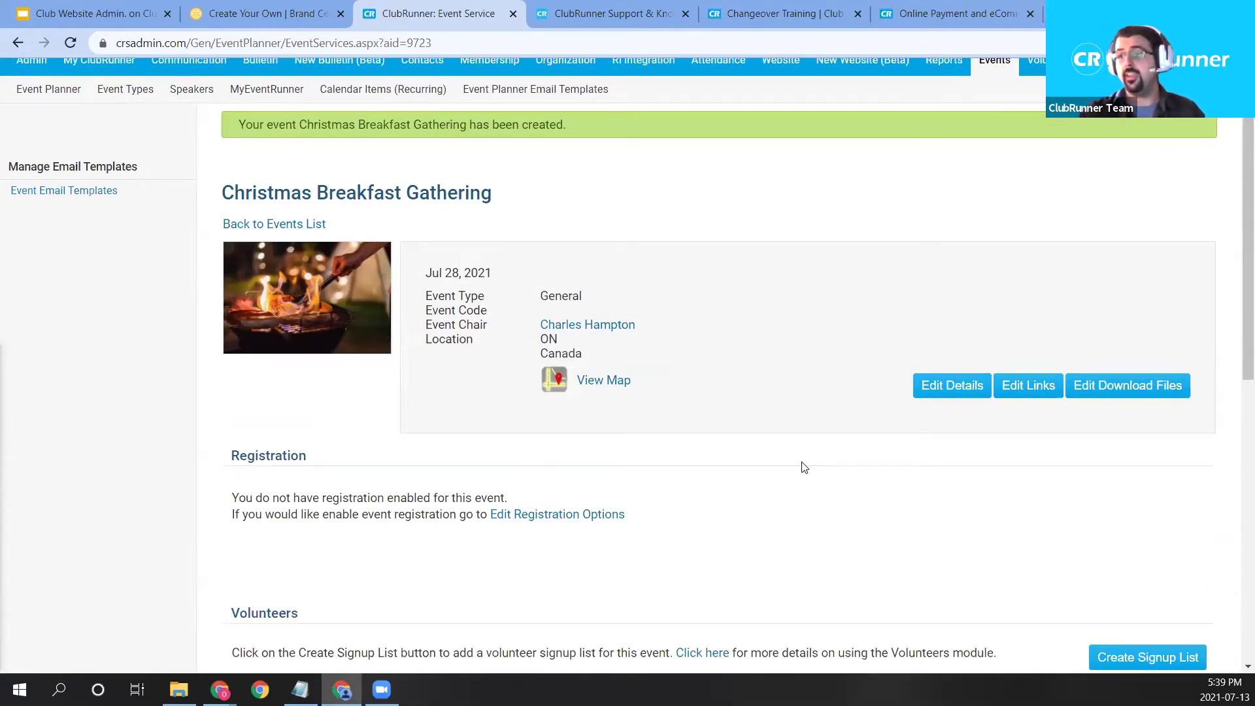
scroll(804, 466, down, 1)
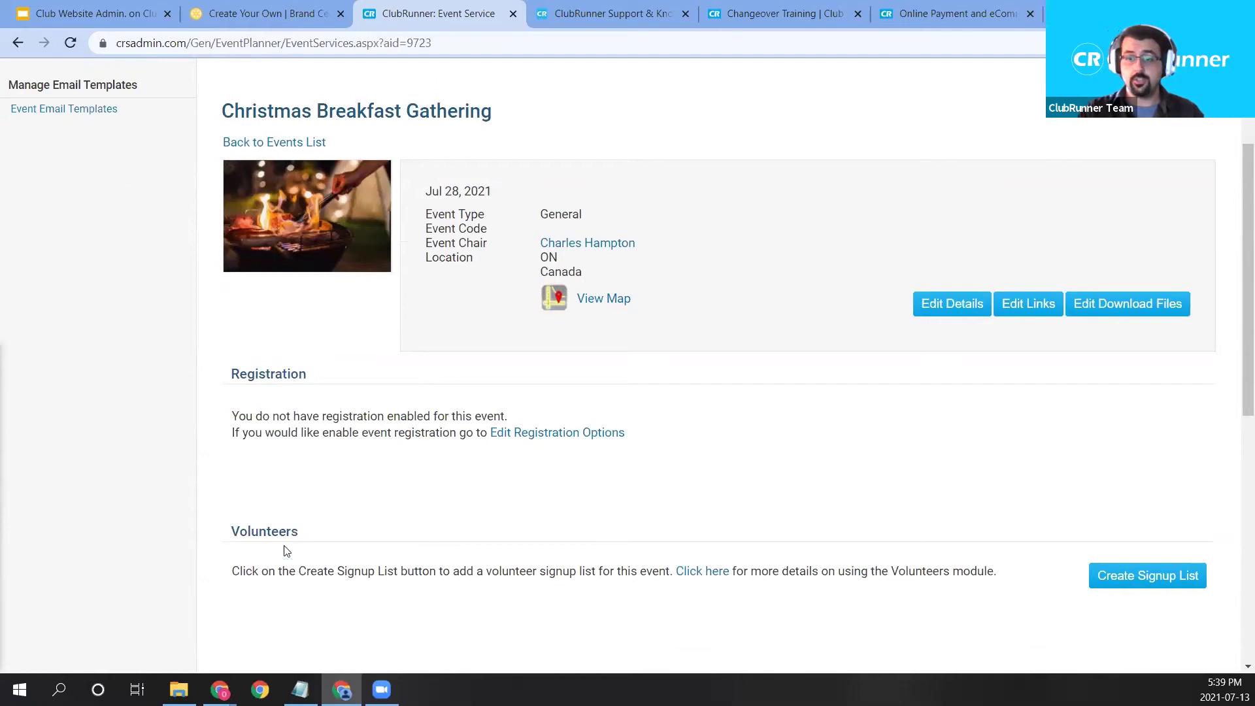
click(517, 438)
scroll(695, 495, down, 2)
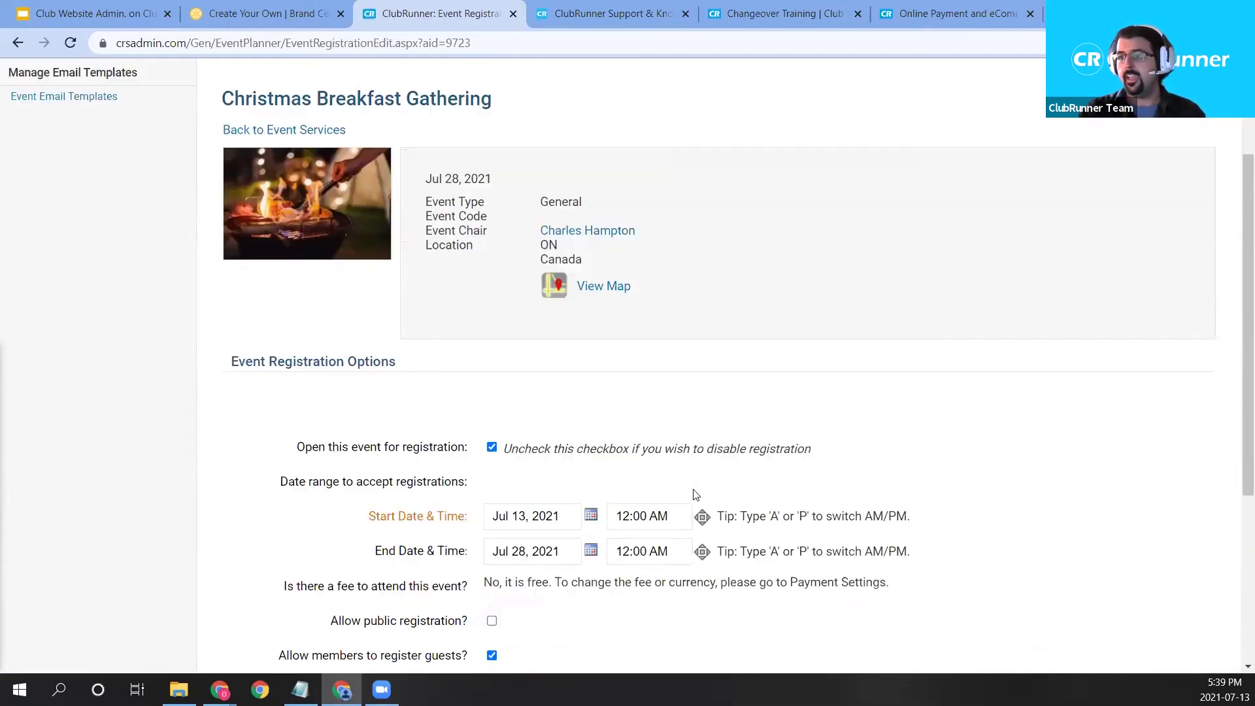
scroll(696, 495, down, 1)
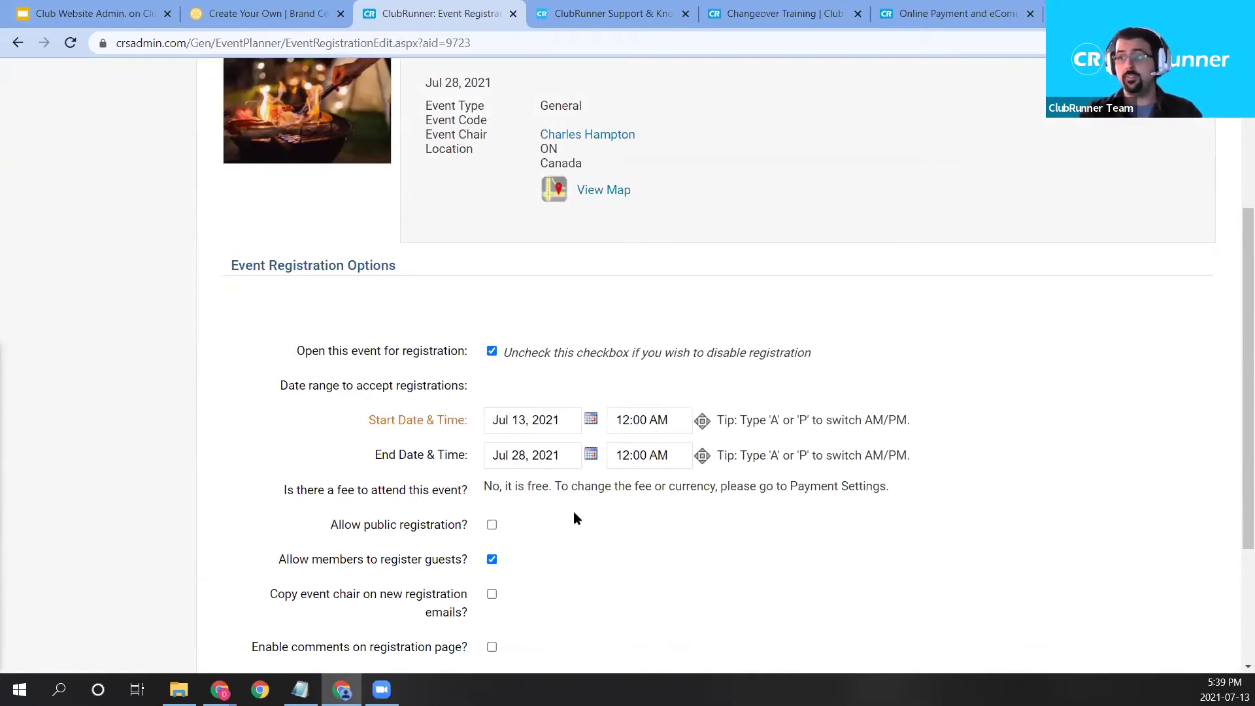
scroll(565, 458, down, 1)
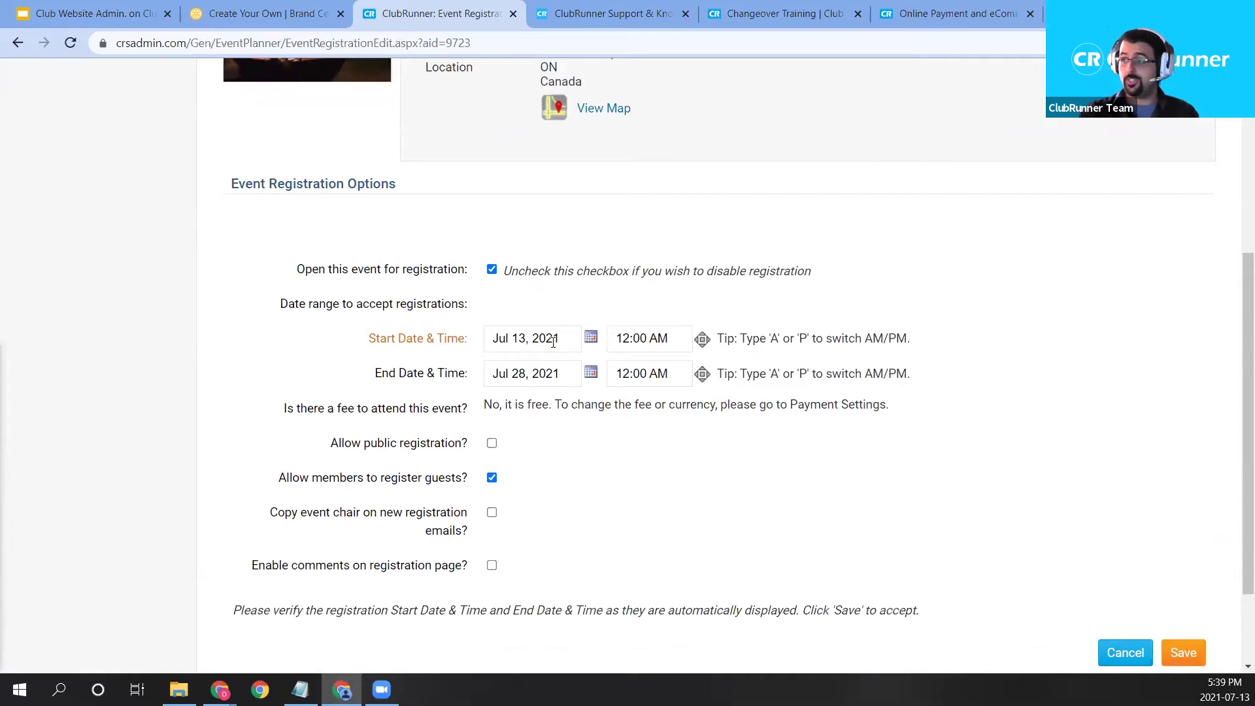
click(557, 379)
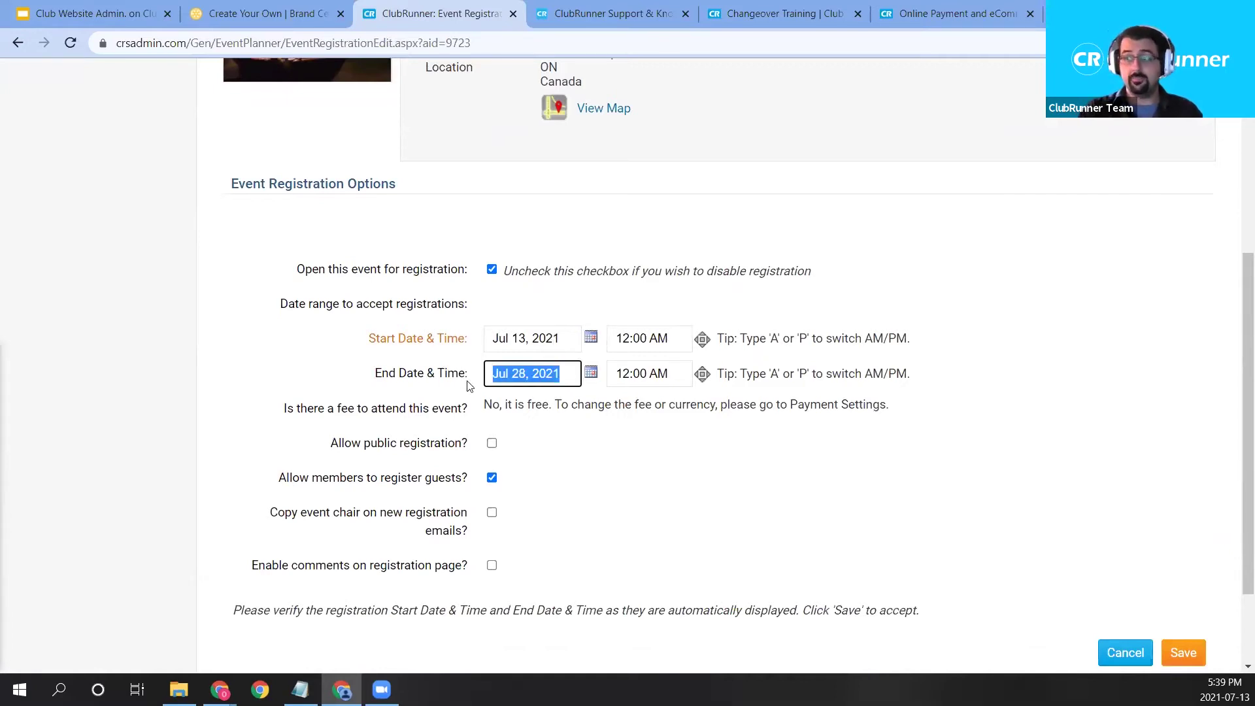
click(589, 434)
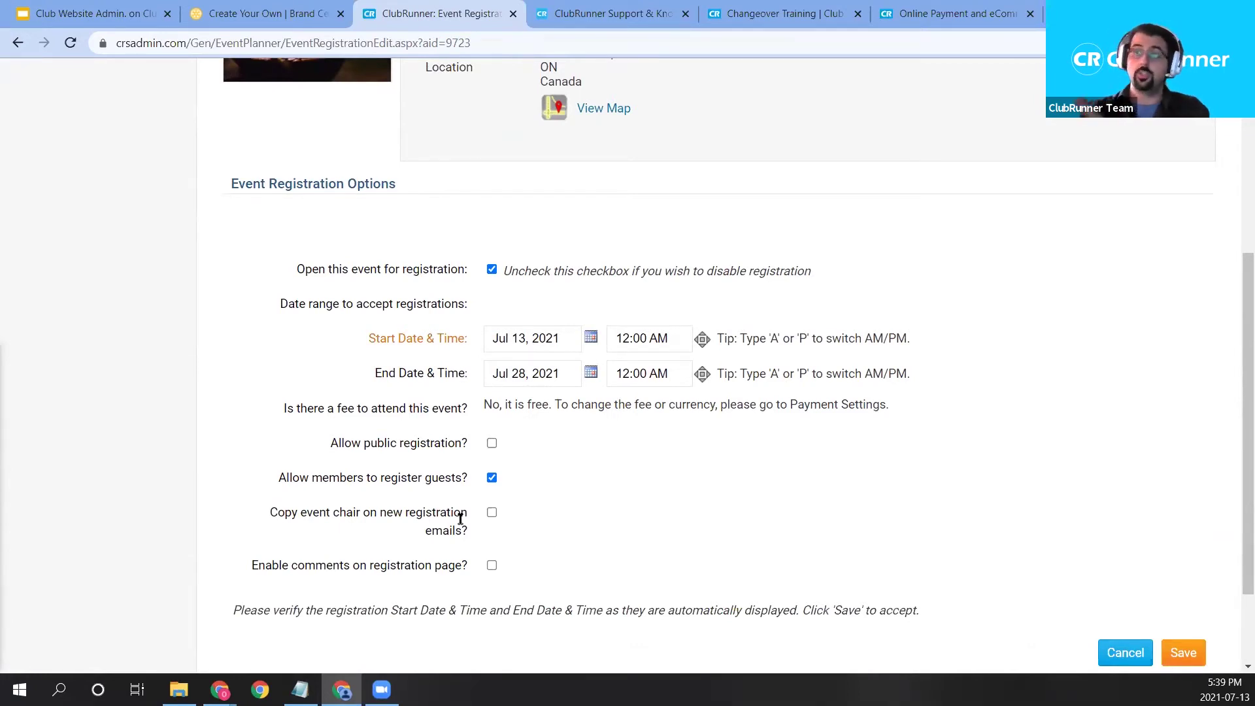
drag(305, 517, 377, 516)
click(383, 523)
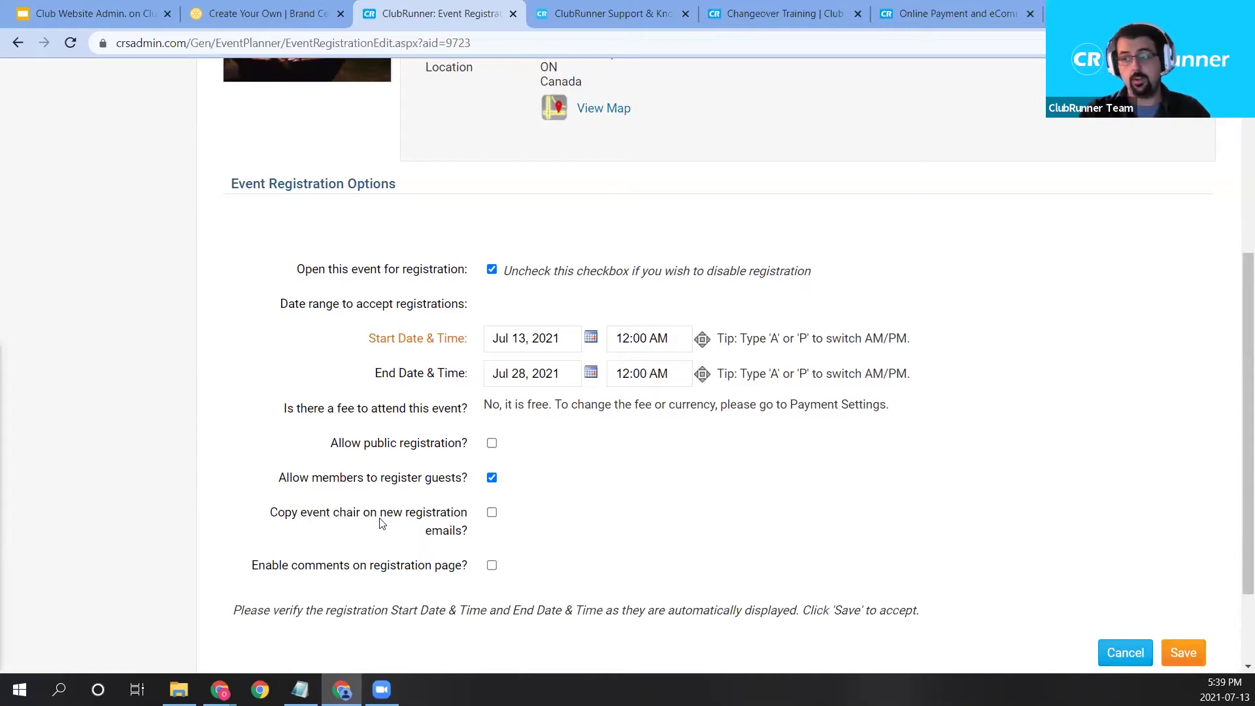
scroll(685, 473, down, 1)
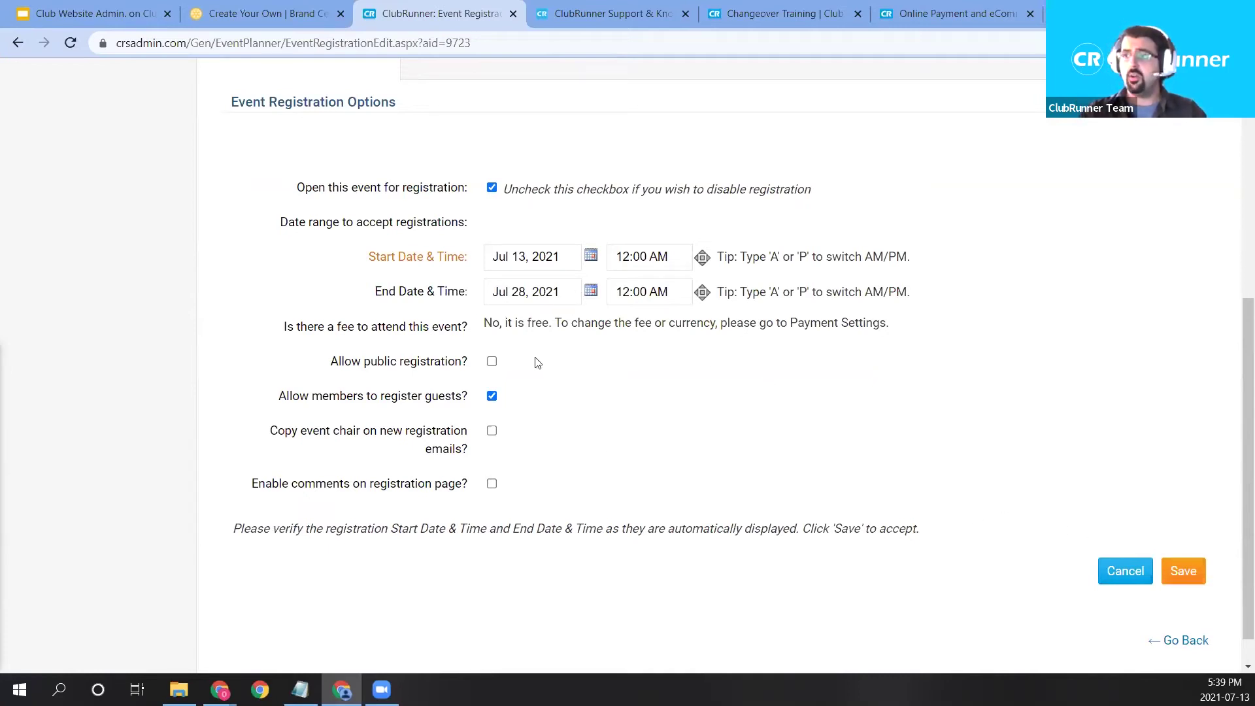
Save the registration settings and highlight the Payment Settings section showing a 0.00 fee.
click(1187, 570)
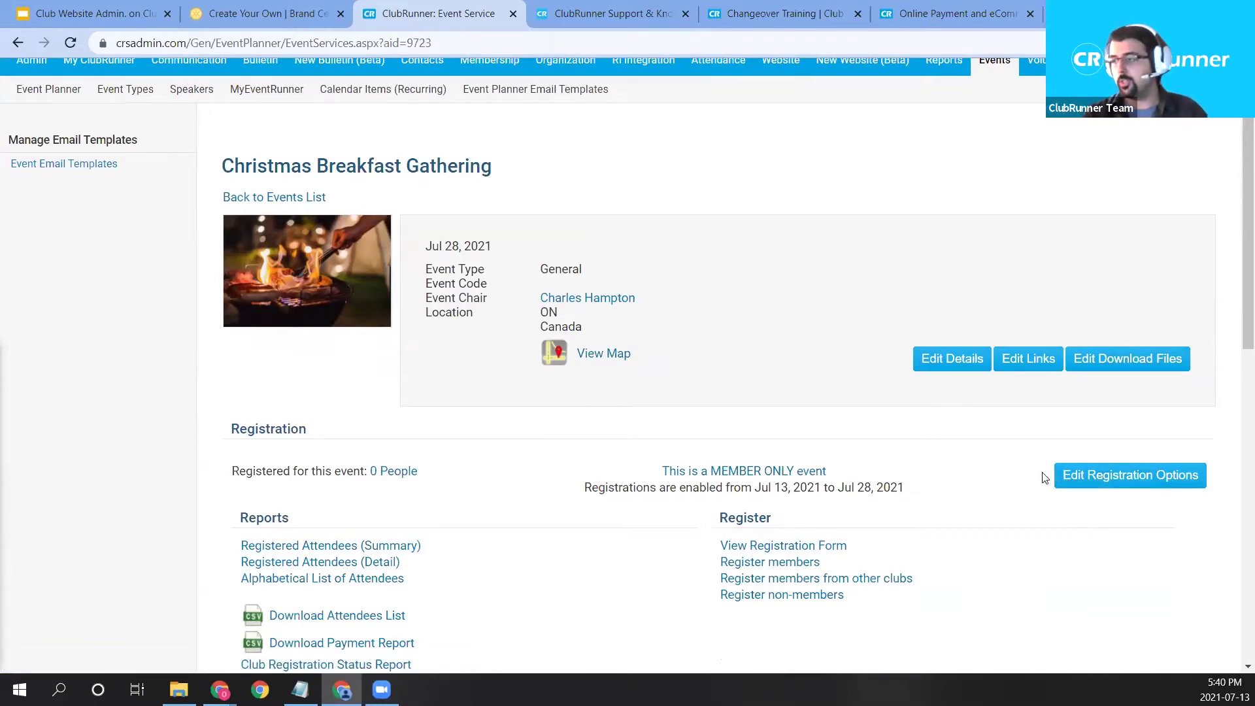
scroll(692, 499, down, 4)
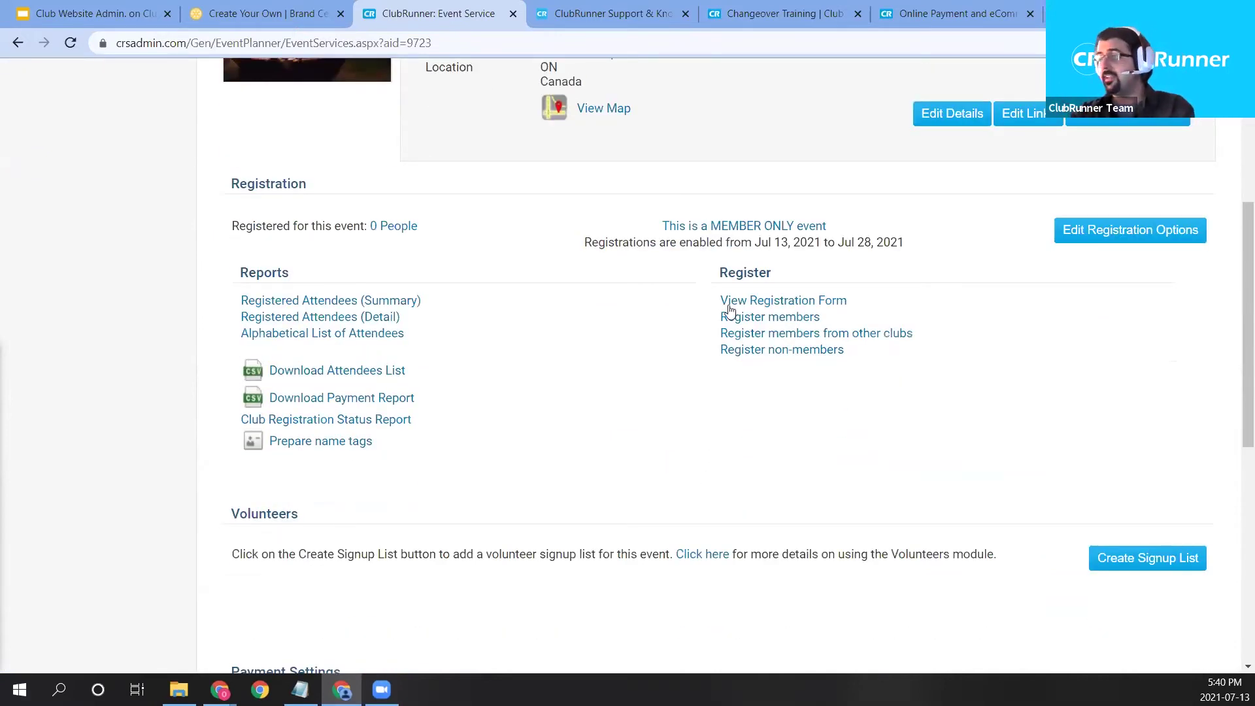
scroll(669, 322, down, 2)
scroll(628, 370, down, 2)
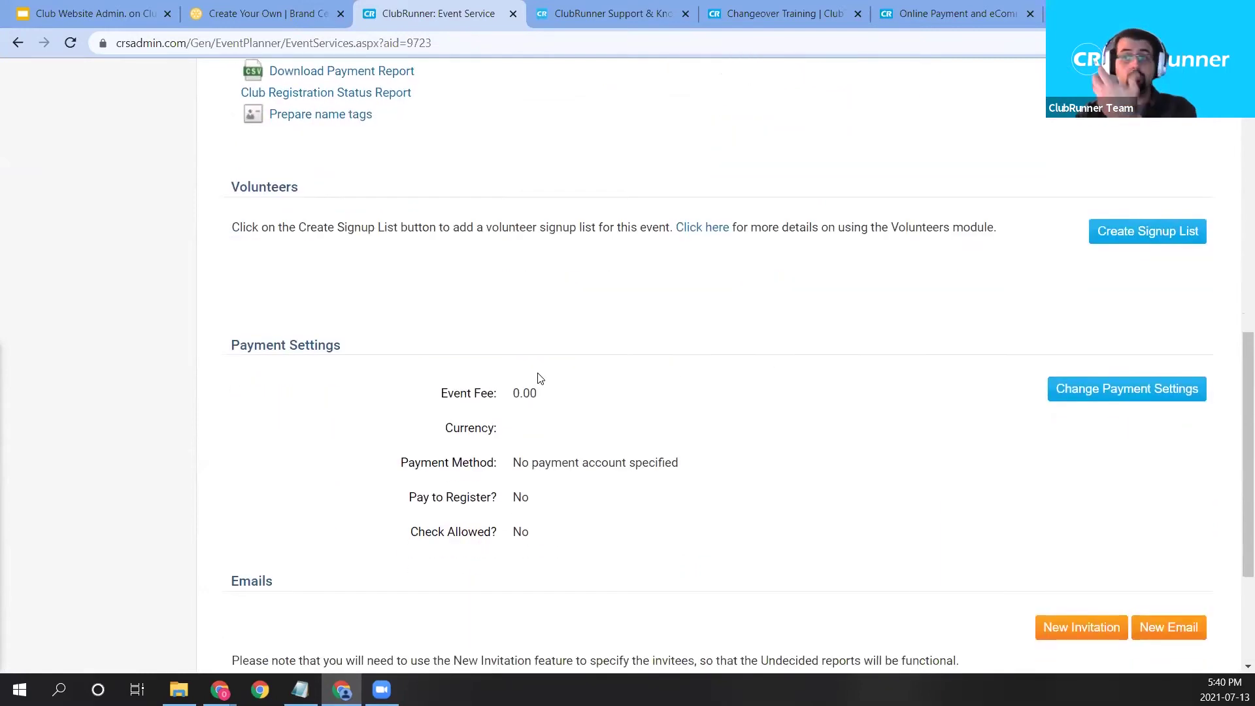
drag(366, 340, 224, 348)
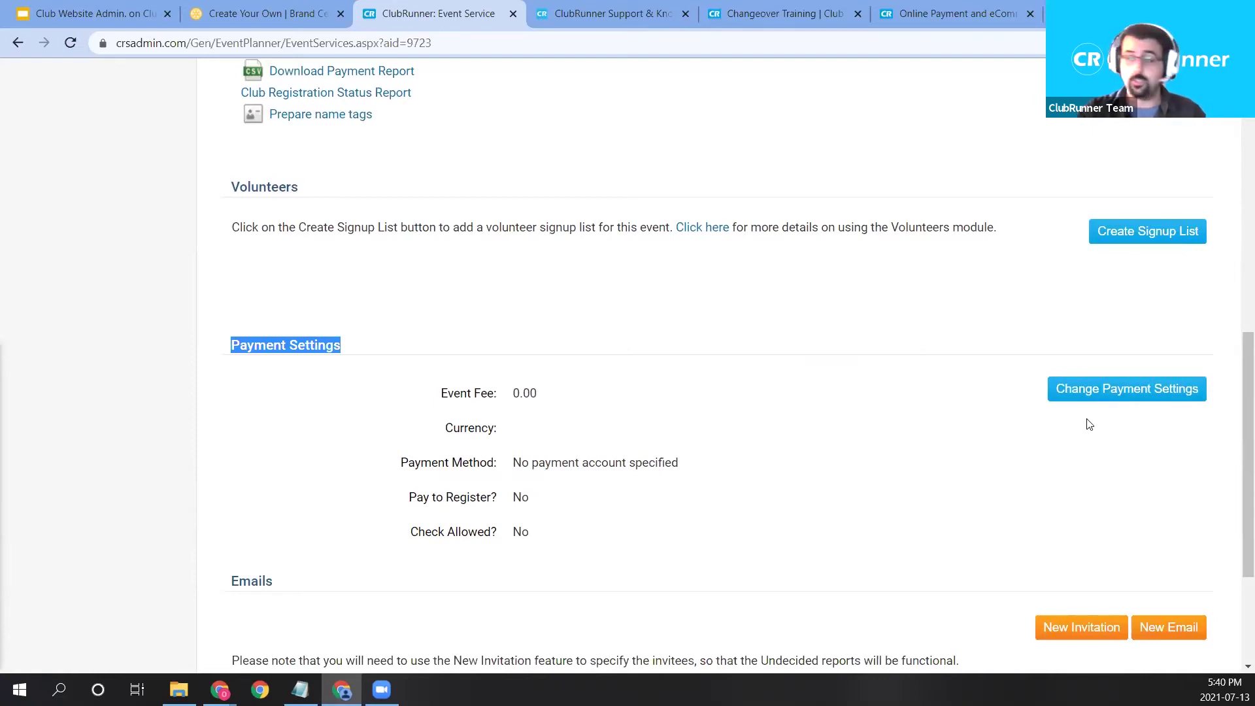
Set a 15.00 Canadian Dollar event fee collected via BeanStream and save.
click(1133, 390)
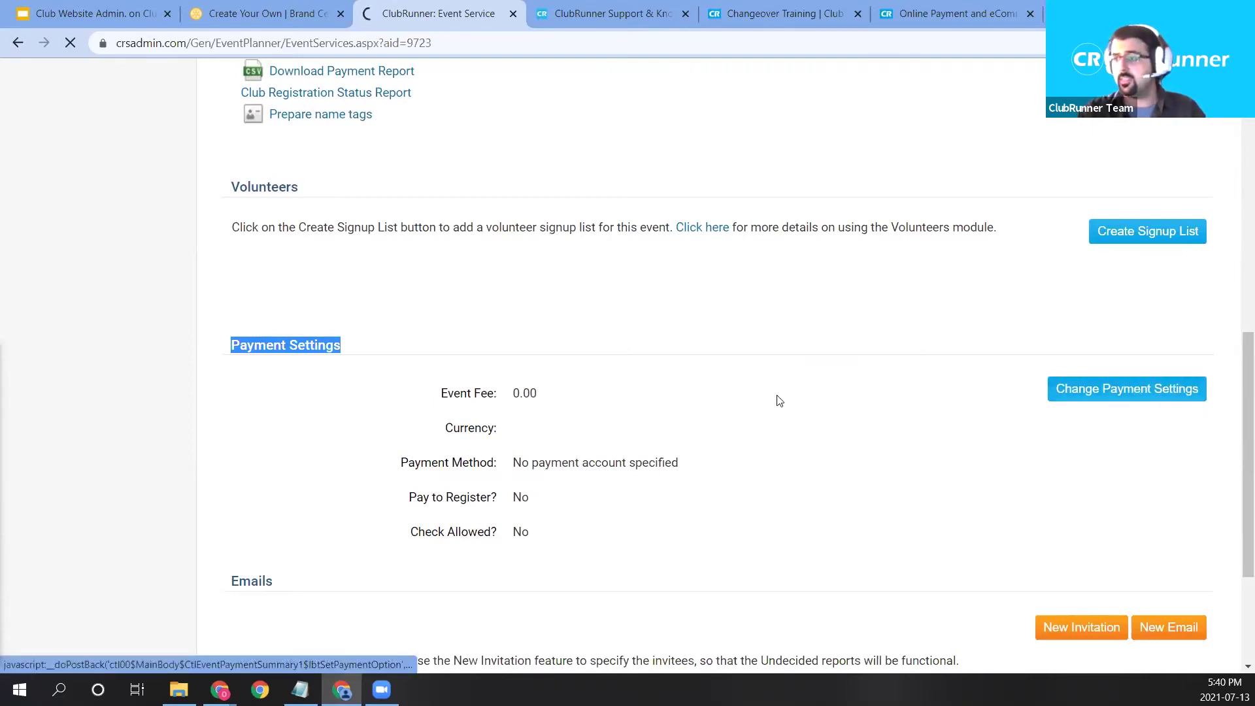
scroll(508, 375, down, 3)
click(507, 375)
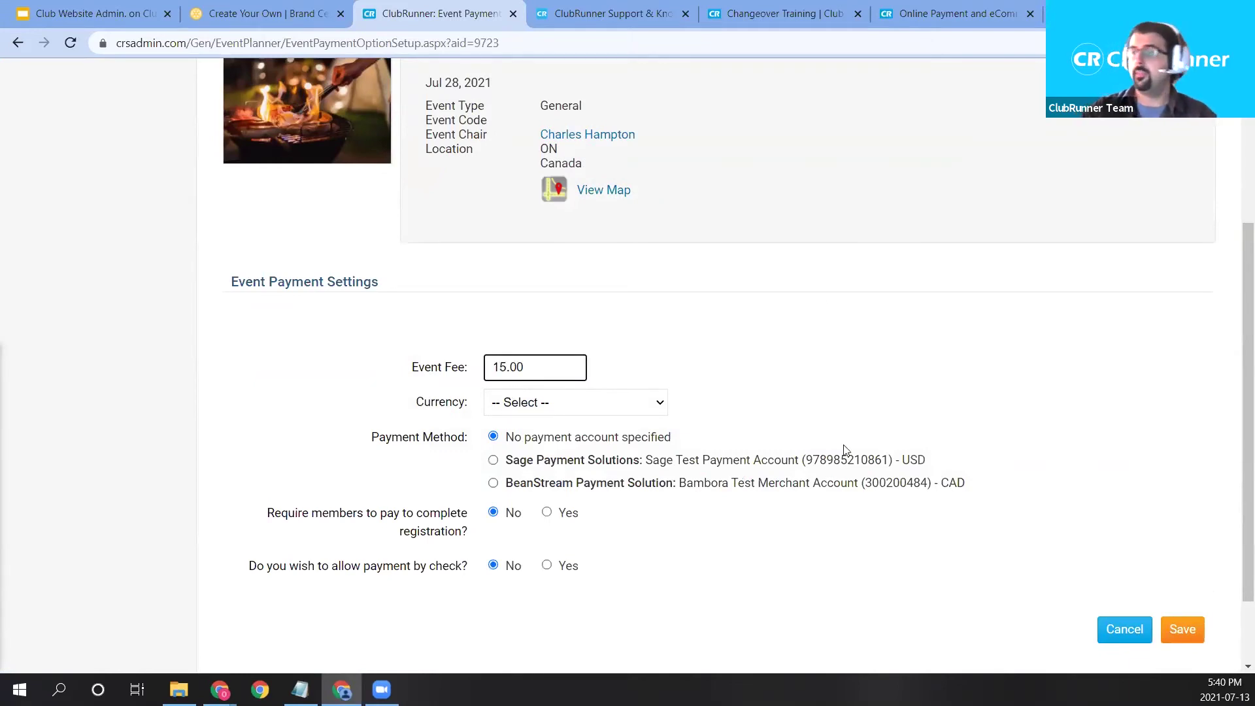
click(540, 403)
key(e)
scroll(590, 196, down, 3)
scroll(592, 220, up, 3)
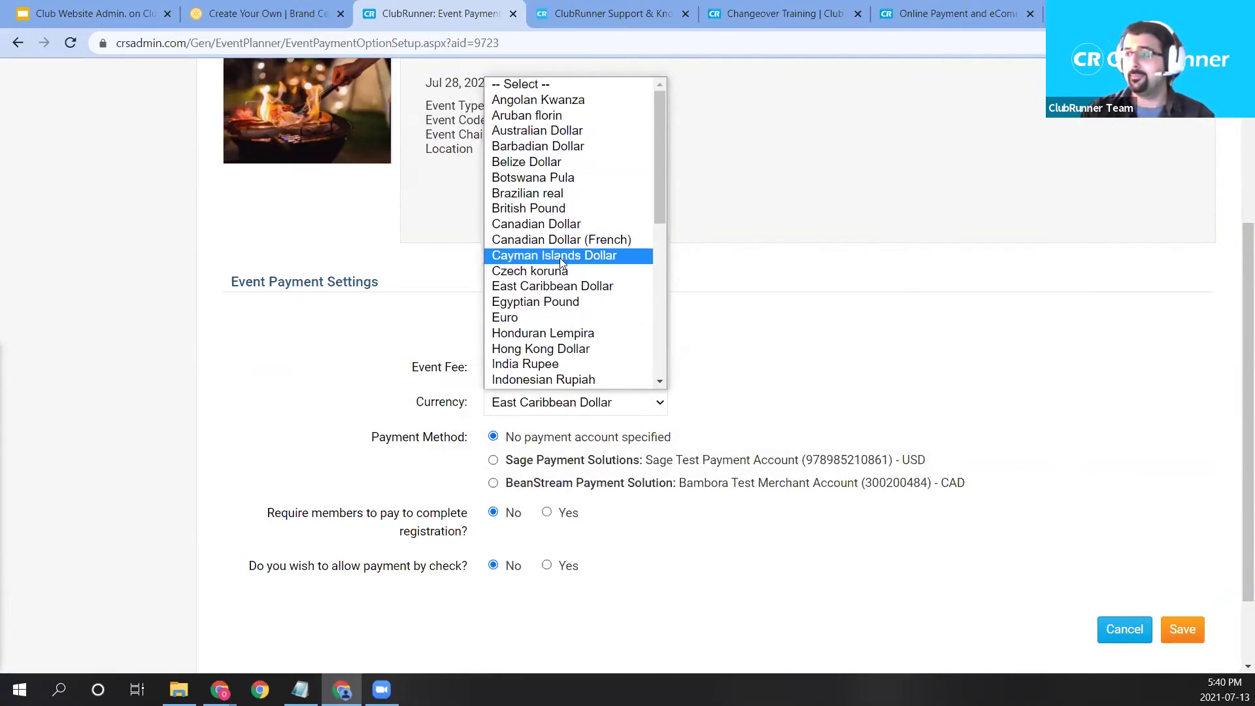
click(554, 224)
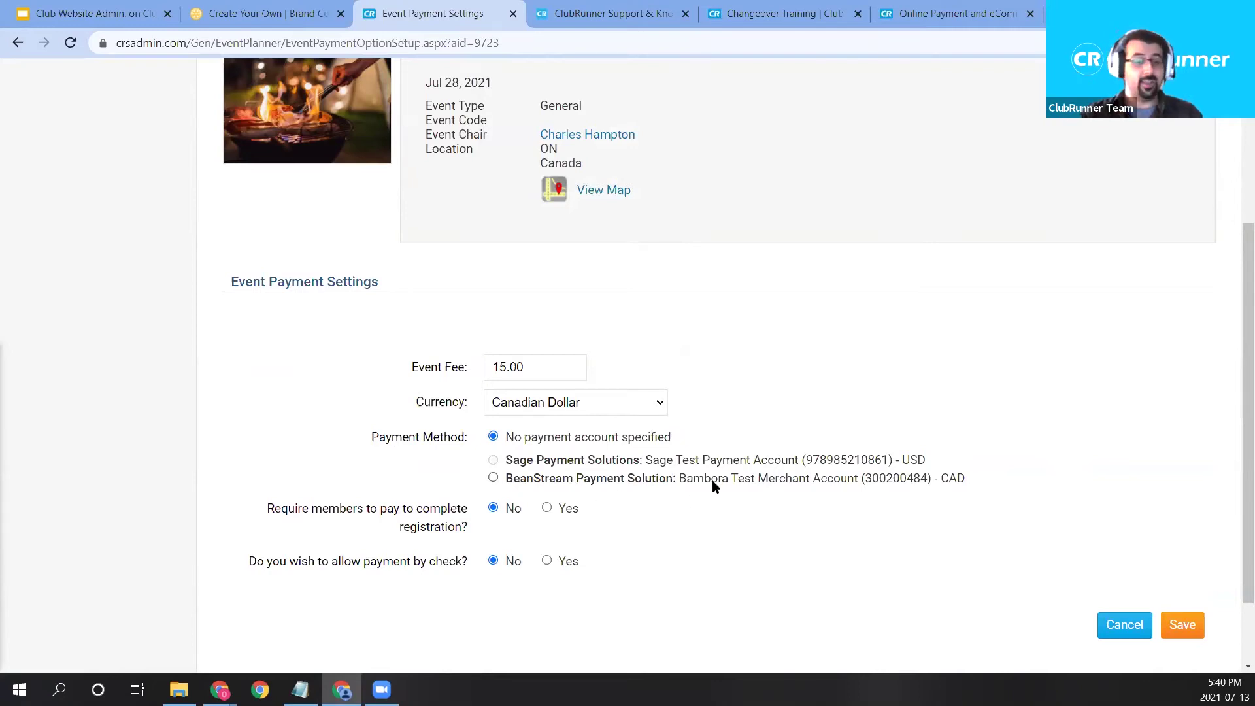
click(494, 479)
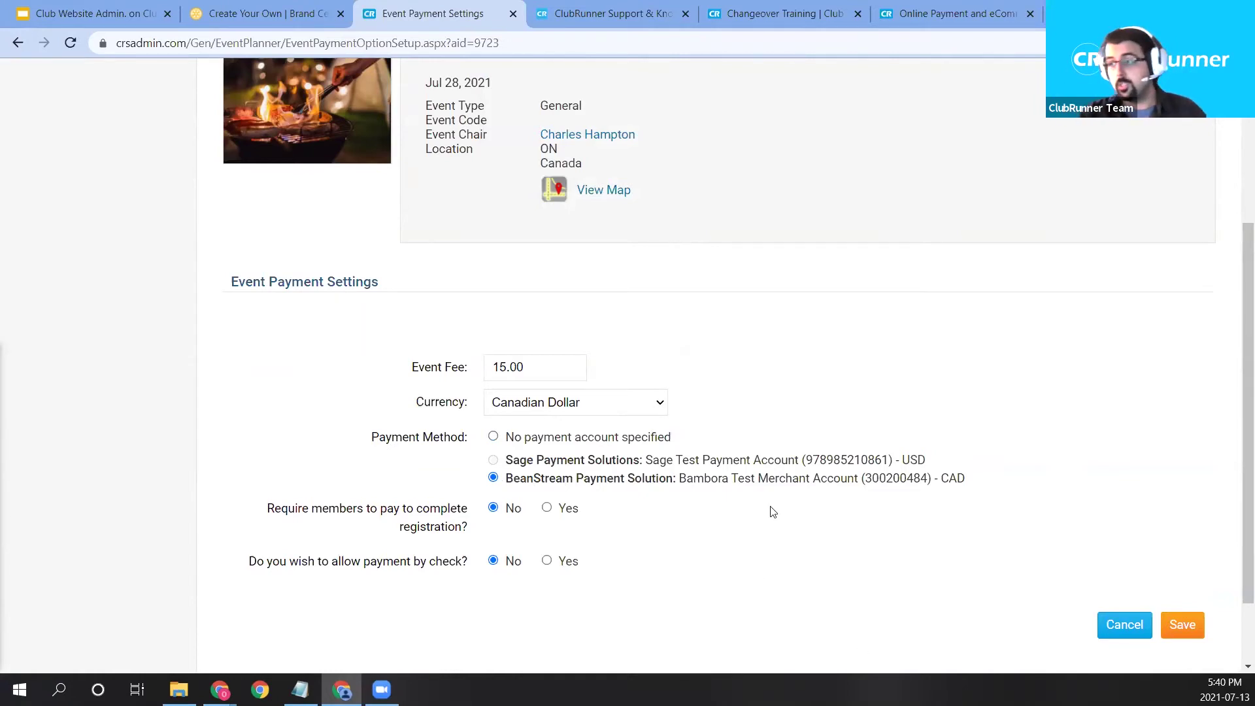
click(1180, 631)
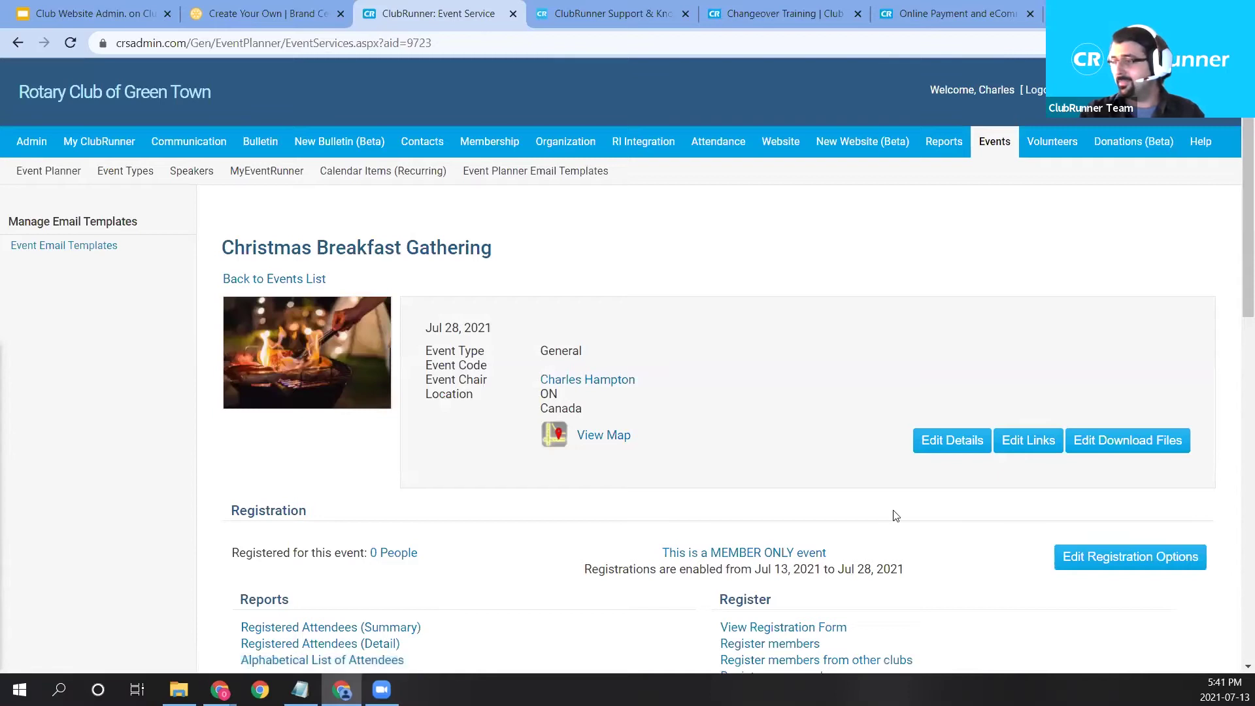
Go to the Home Page Designer under New Website (Beta).
scroll(891, 513, down, 3)
scroll(888, 514, up, 2)
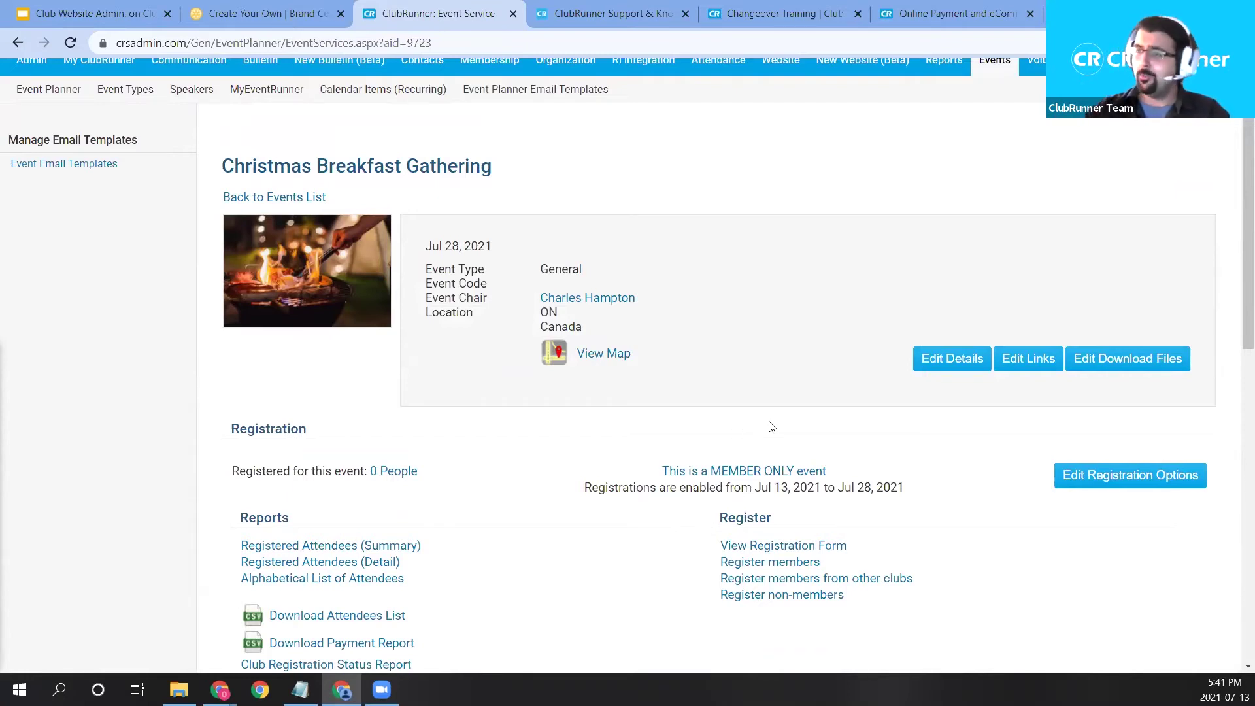
scroll(838, 323, up, 2)
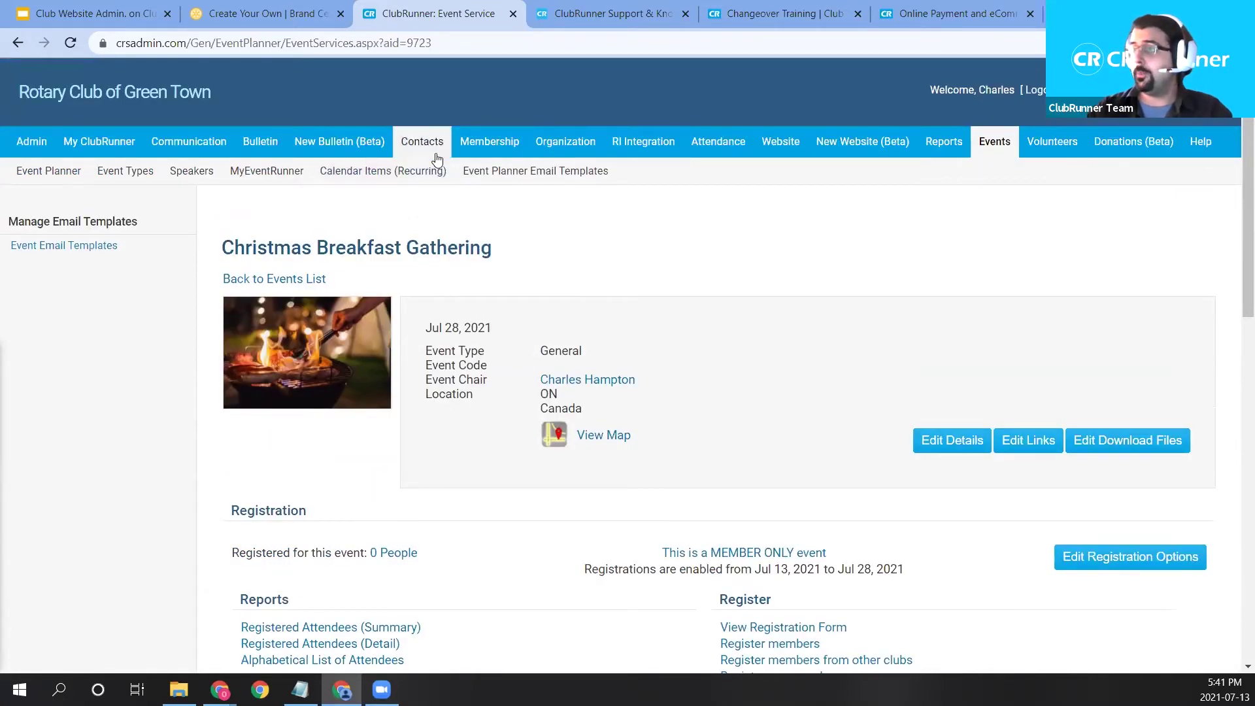
mouse_move(839, 140)
click(118, 188)
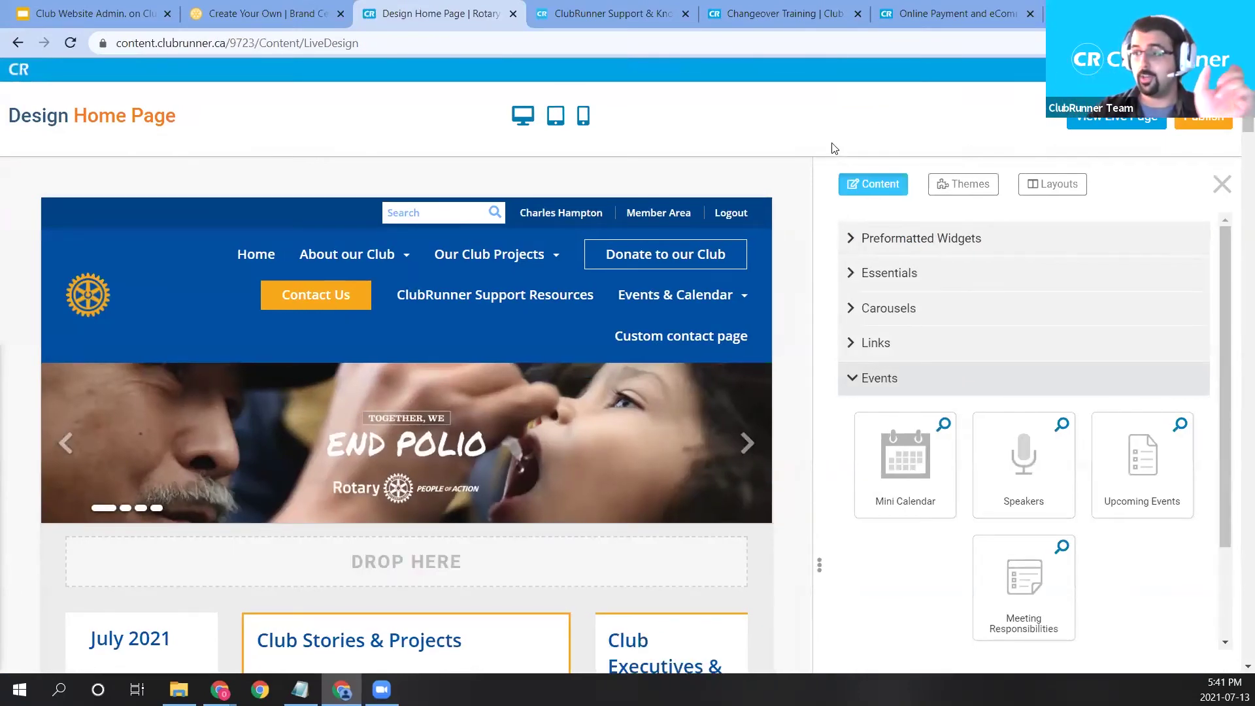
Collapse Events, expand Bulletin & PR, and place Website Sponsors in the right column below Speakers.
scroll(827, 143, down, 1)
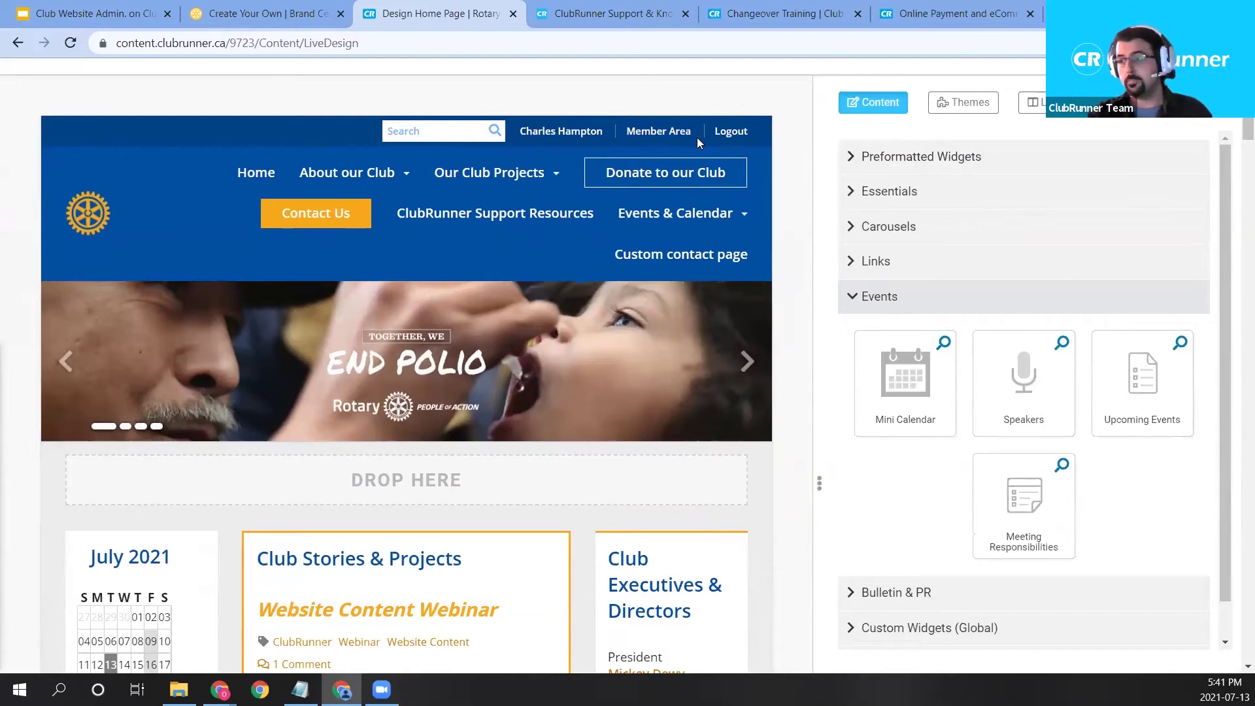
scroll(697, 137, down, 4)
scroll(699, 162, down, 9)
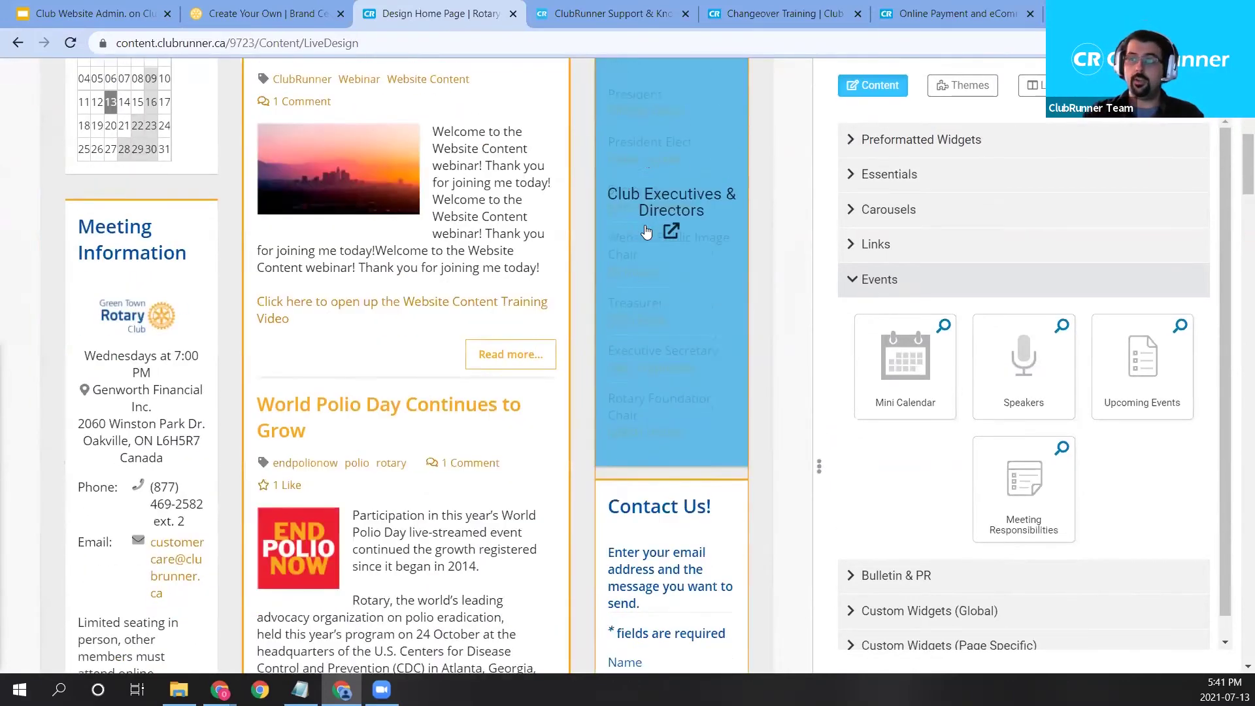
scroll(674, 253, down, 12)
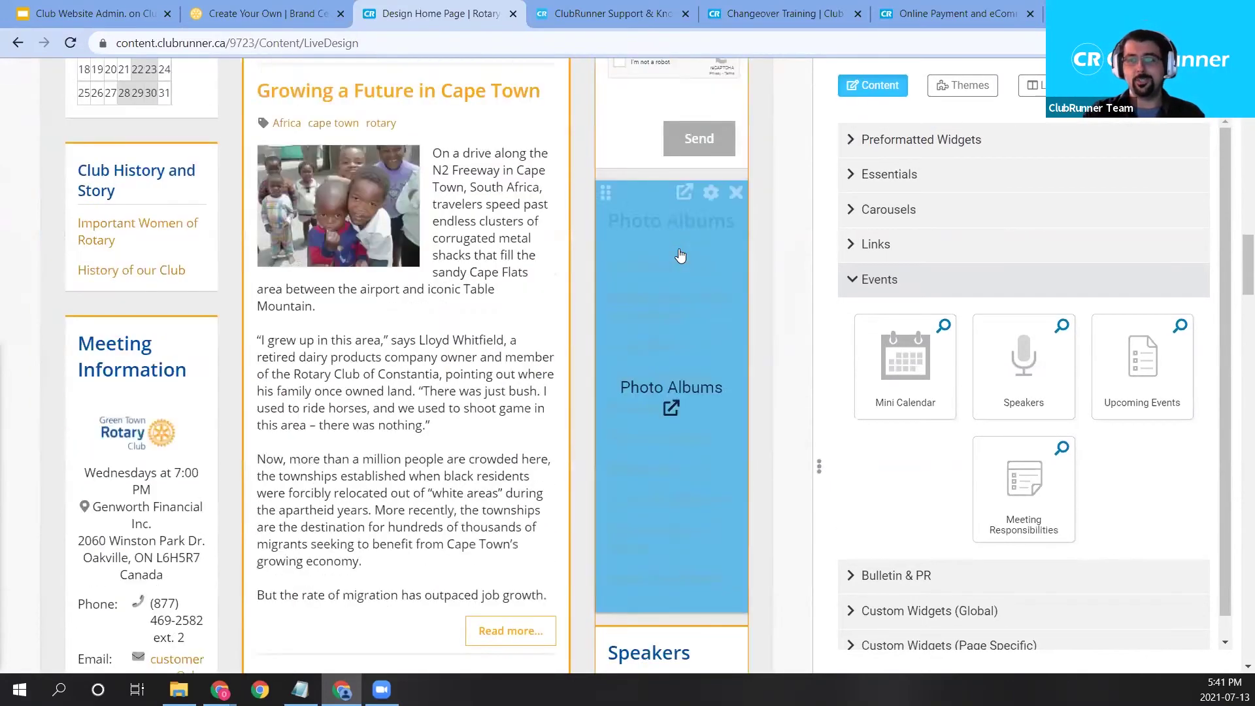
scroll(681, 255, down, 4)
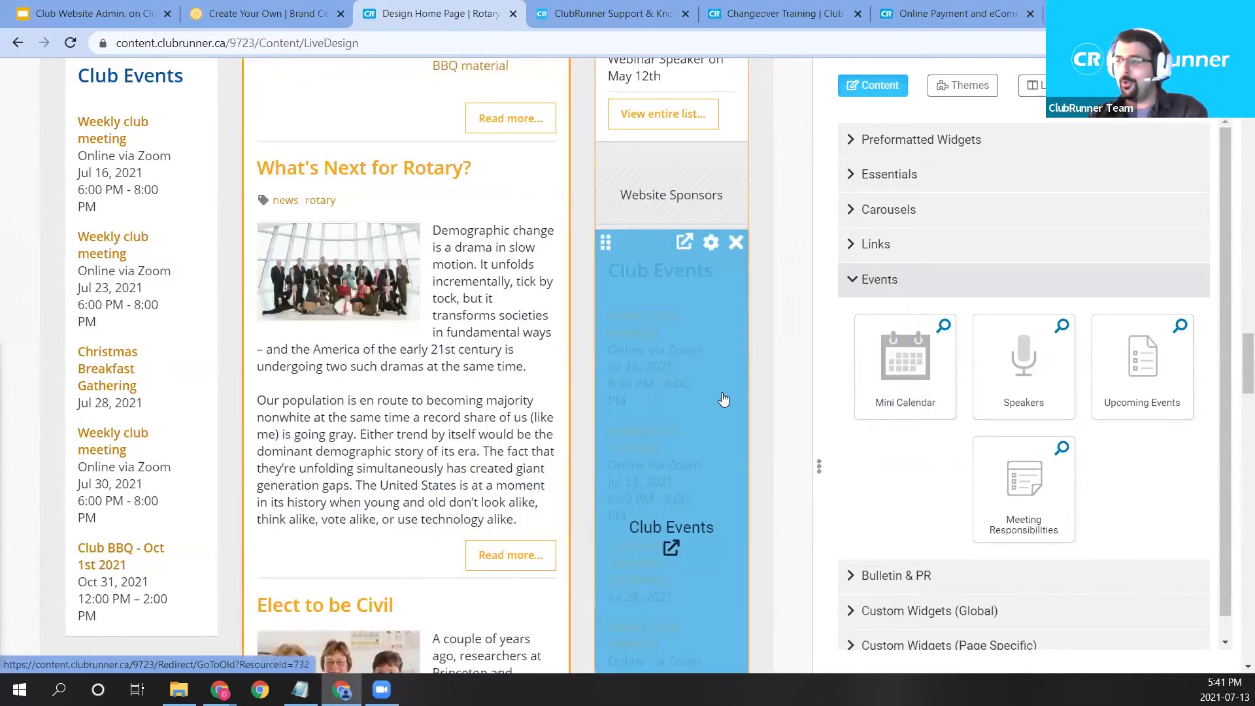
scroll(742, 432, up, 4)
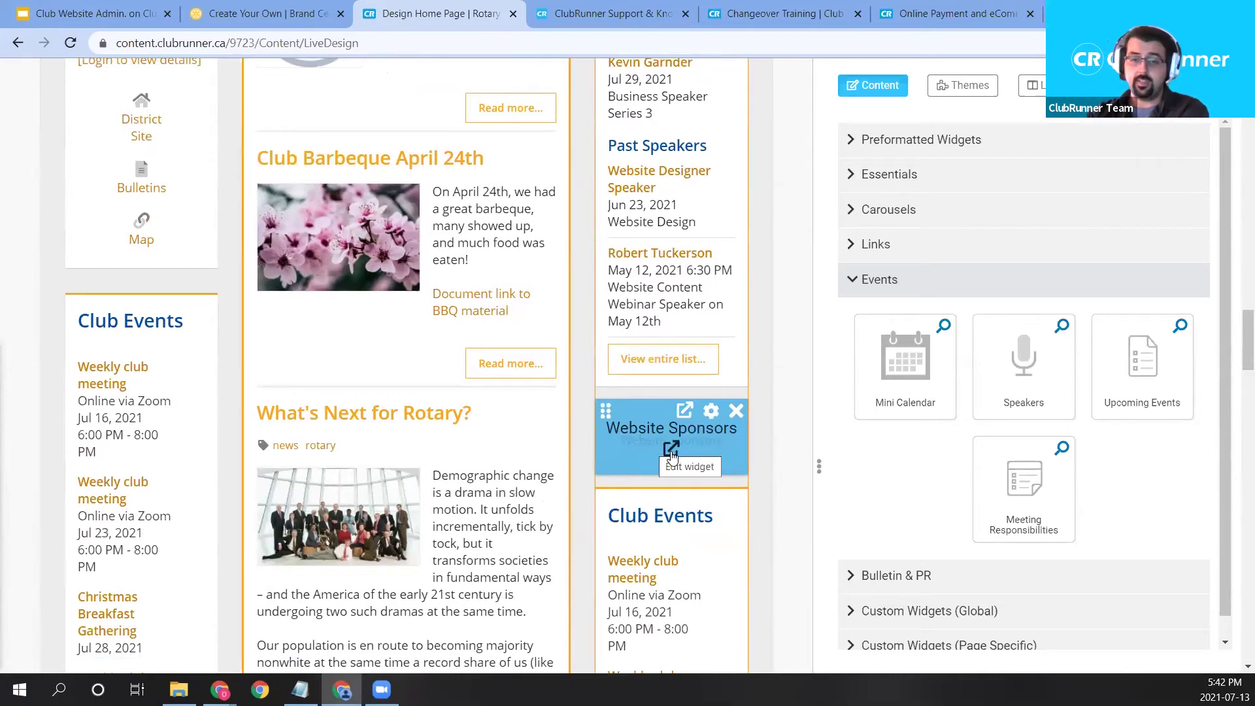
click(872, 279)
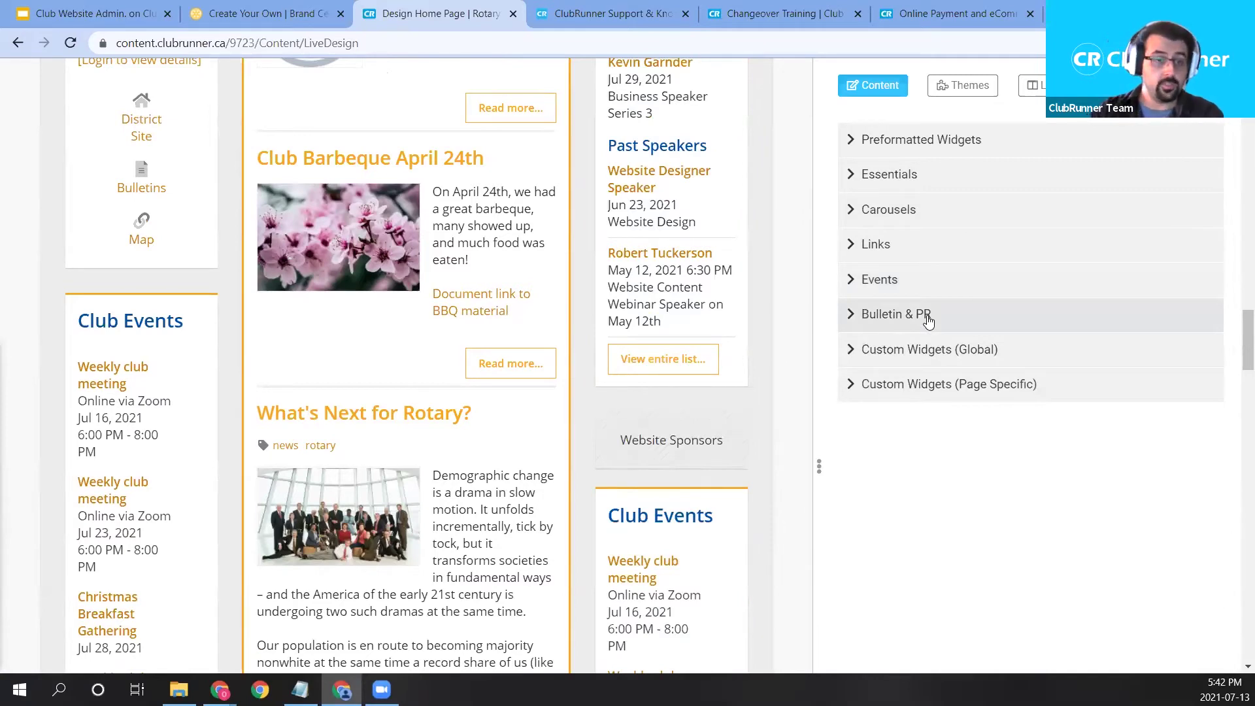
click(928, 318)
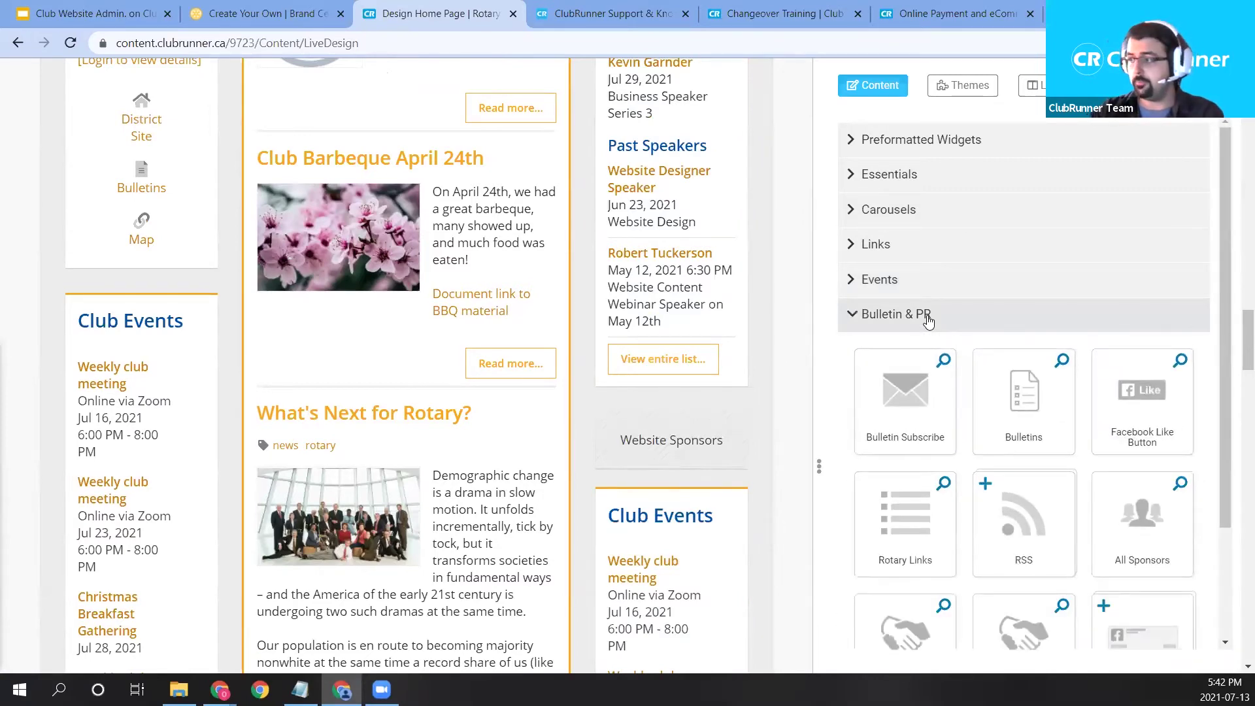
scroll(931, 353, down, 1)
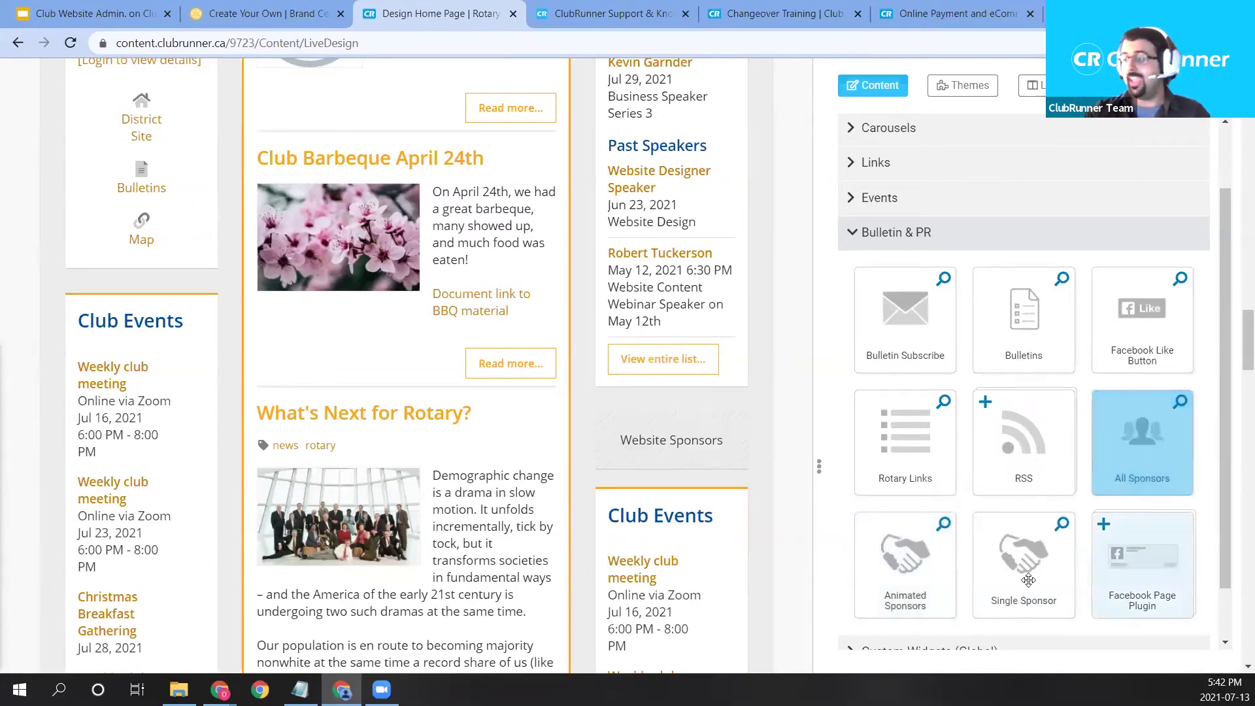
mouse_move(655, 461)
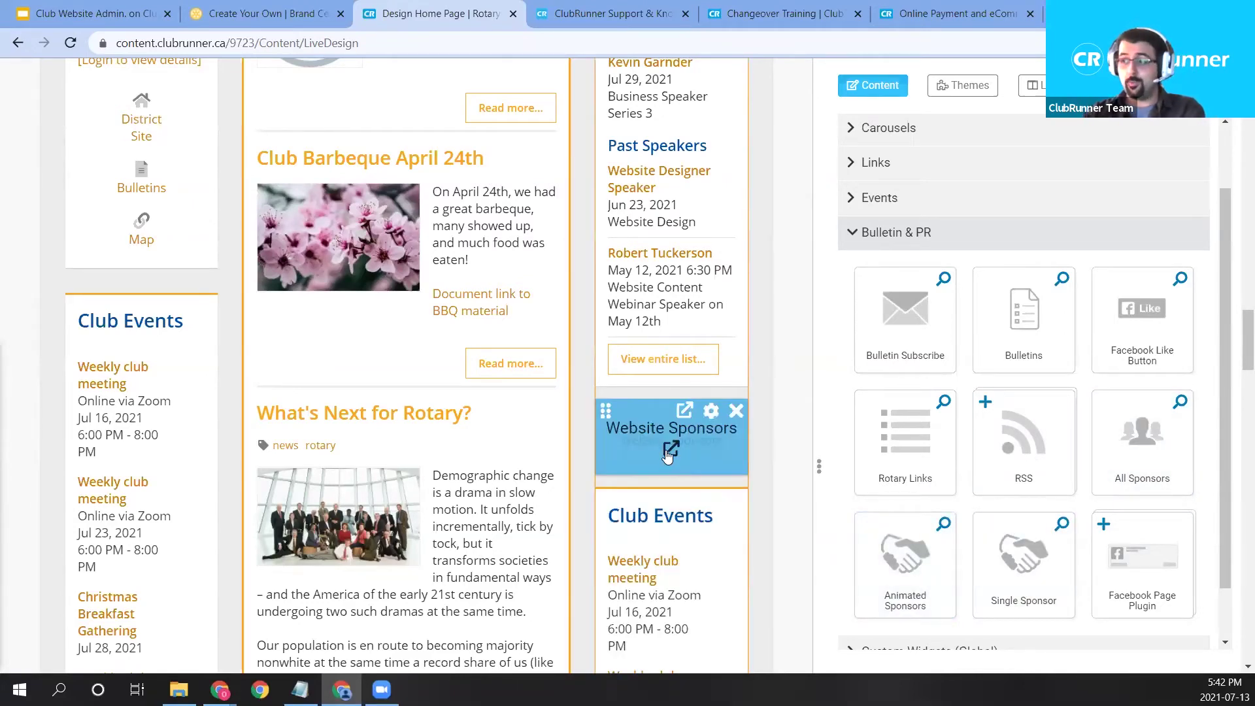
Open Website Content > Libraries > Website Sponsors and highlight the two expired Green Town Realty ads.
click(670, 449)
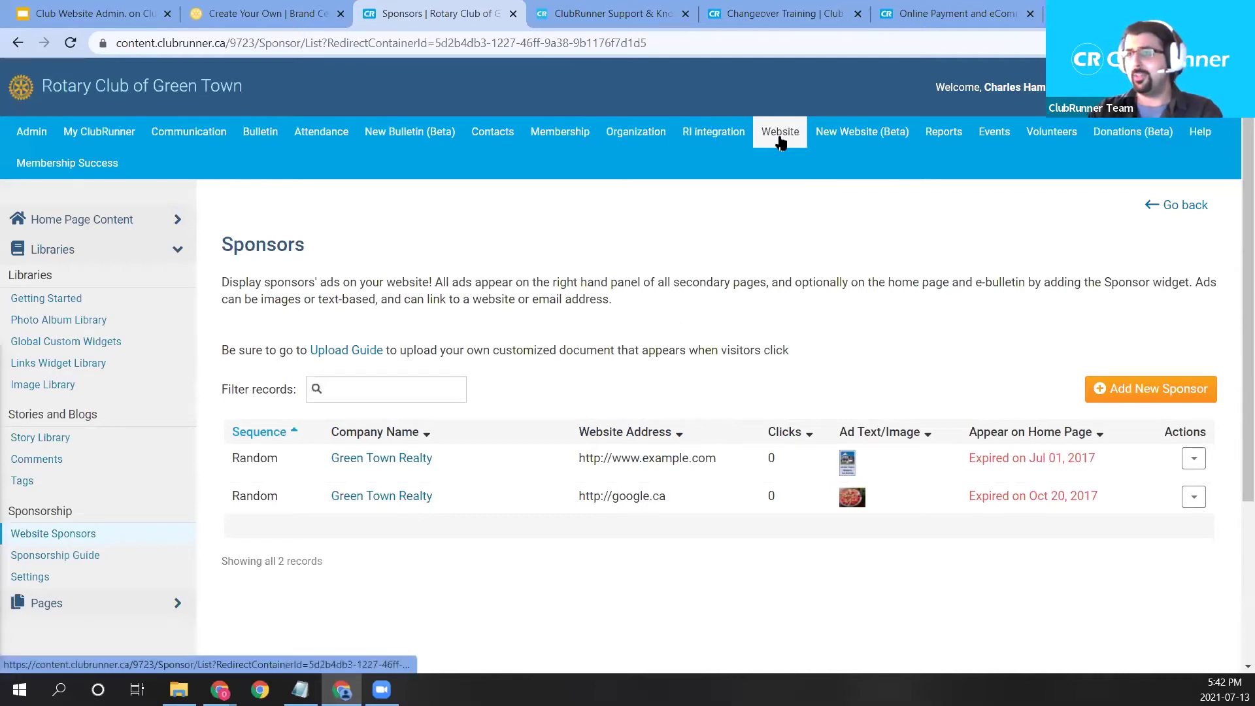
mouse_move(784, 142)
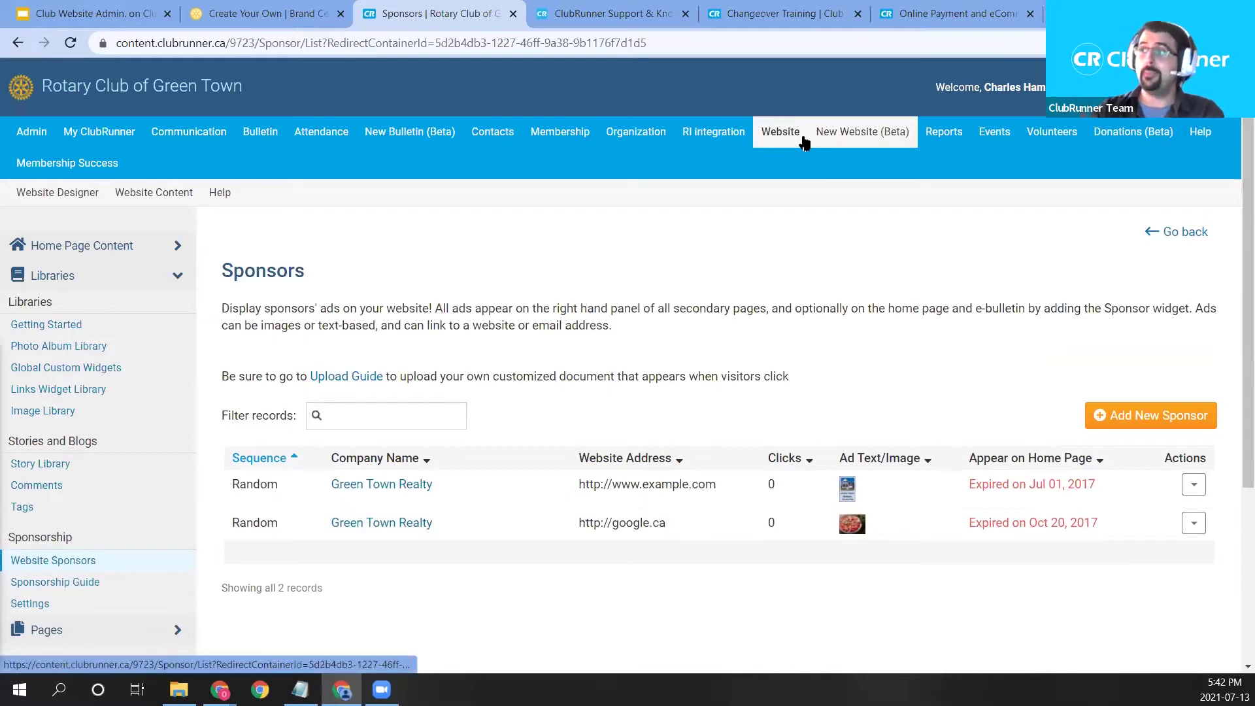
click(174, 191)
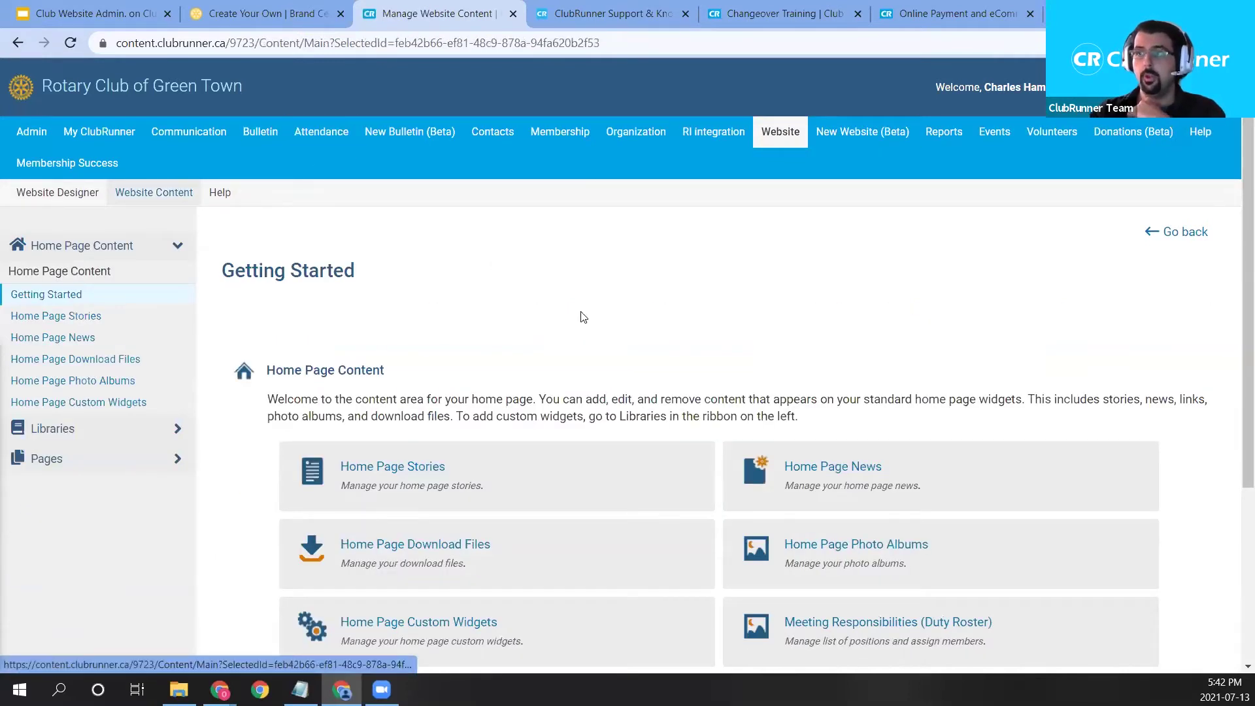
scroll(580, 327, down, 1)
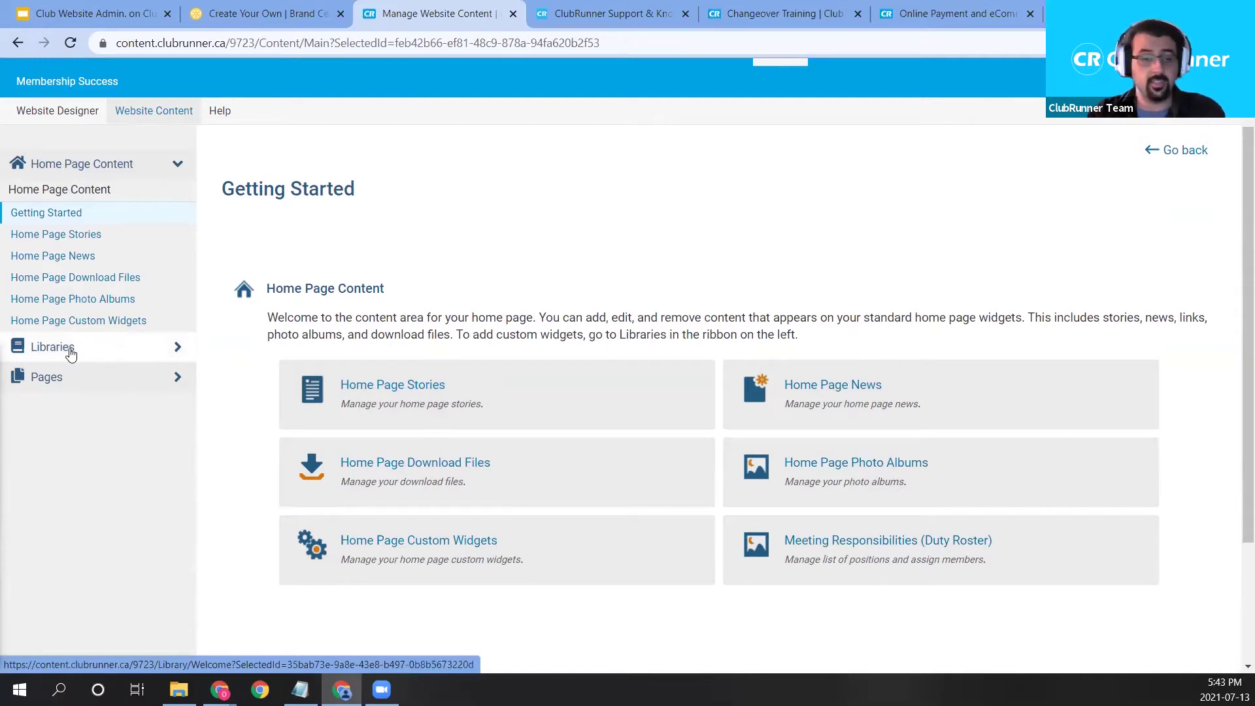
click(71, 354)
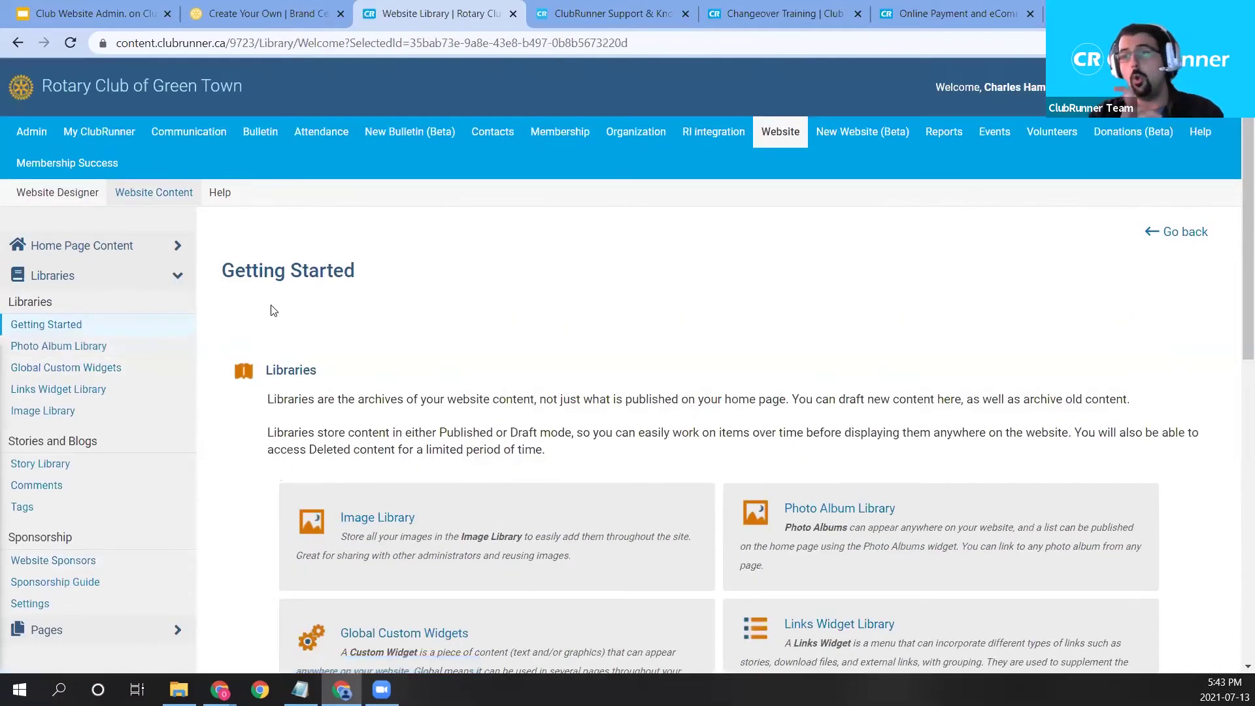
scroll(272, 327, down, 1)
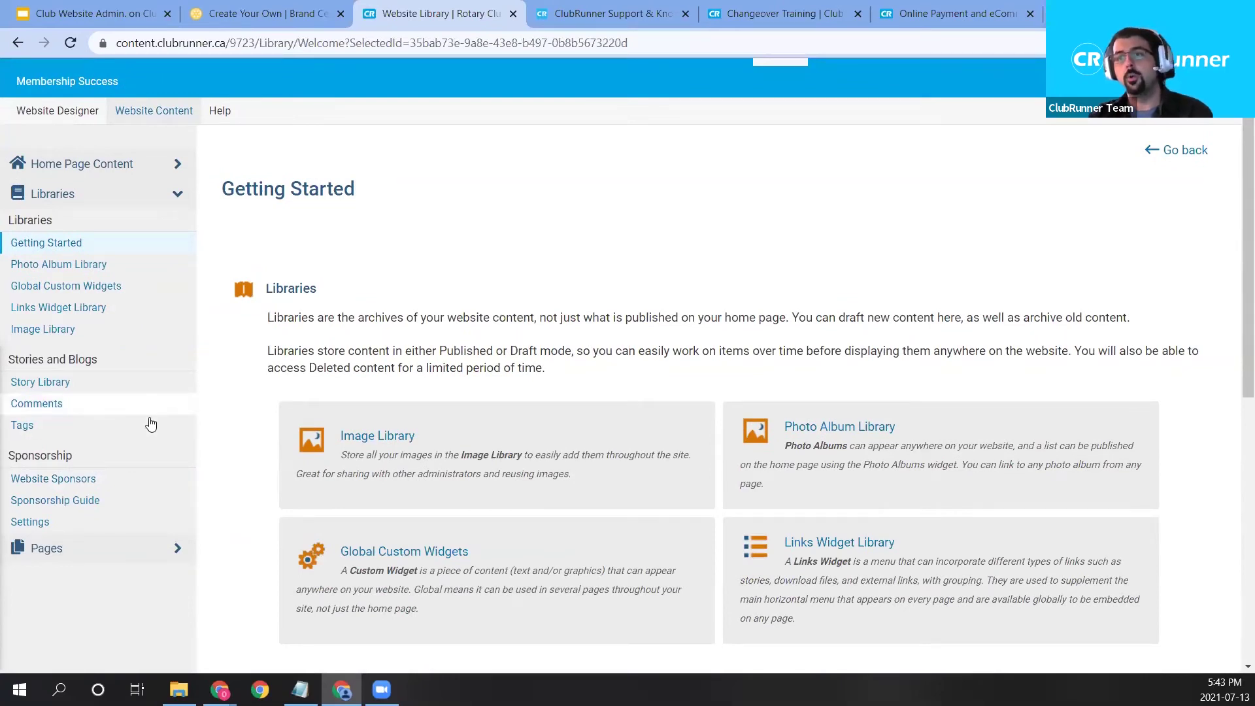
click(80, 479)
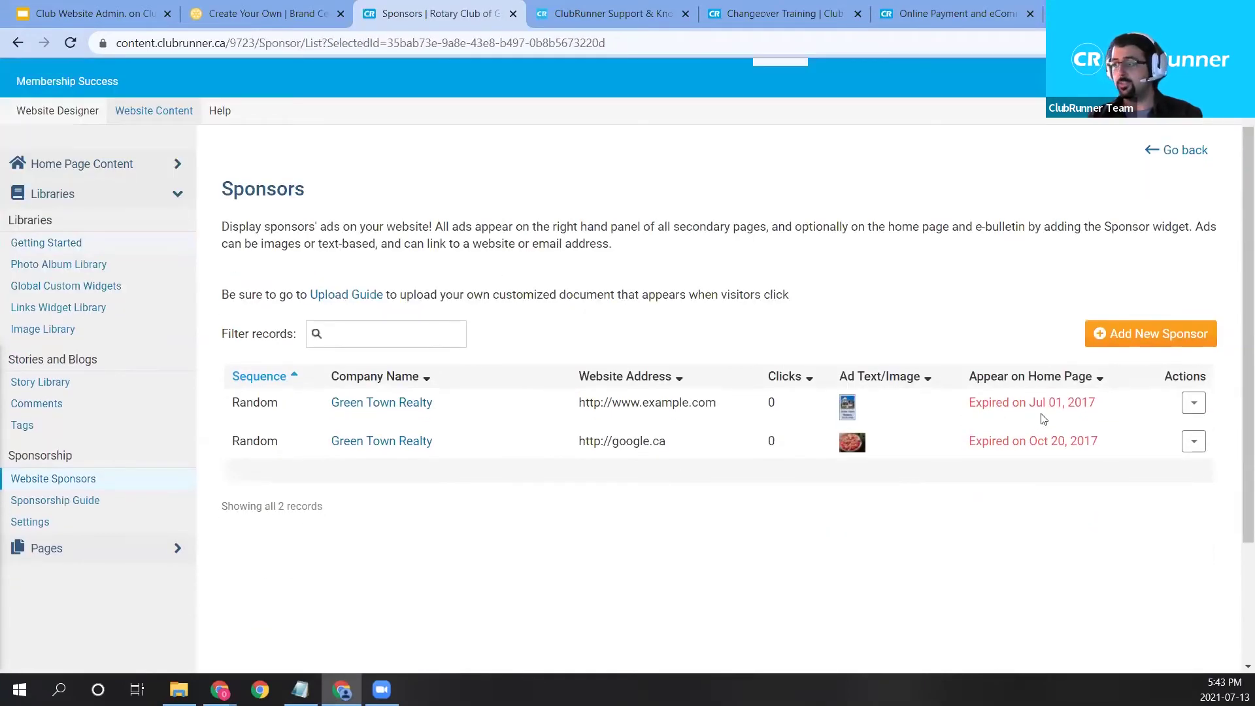
drag(968, 405, 1098, 448)
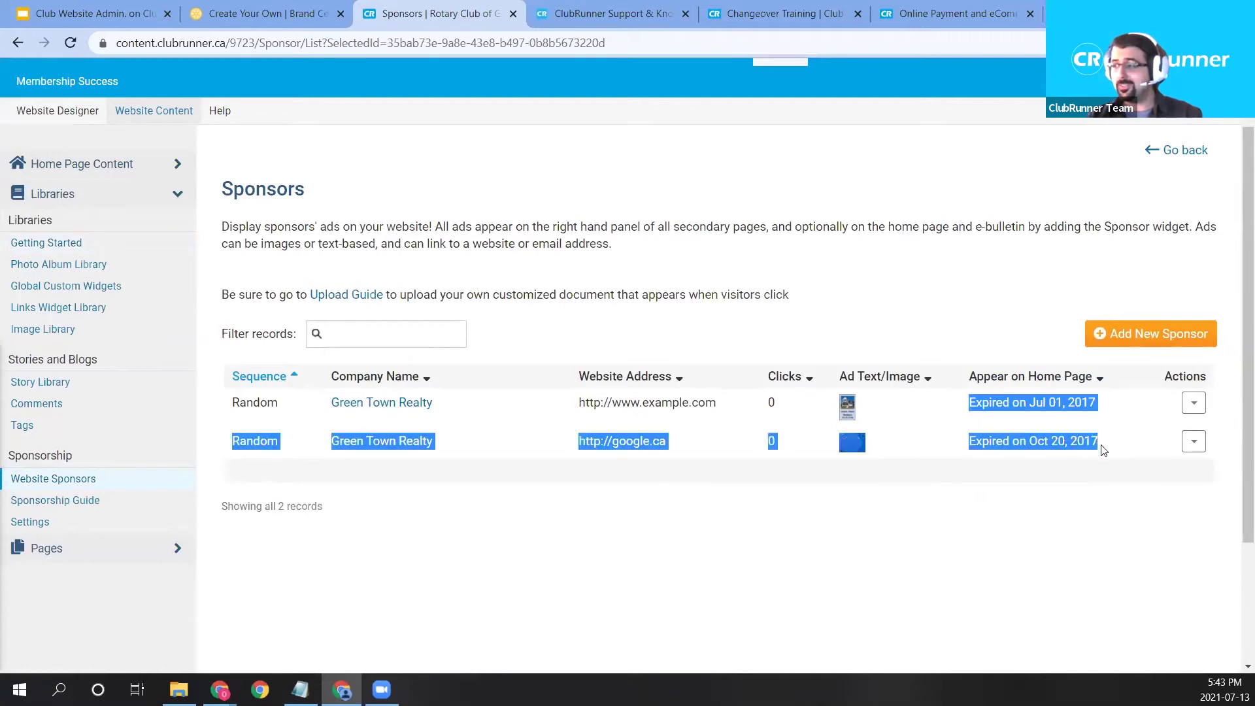
click(1072, 423)
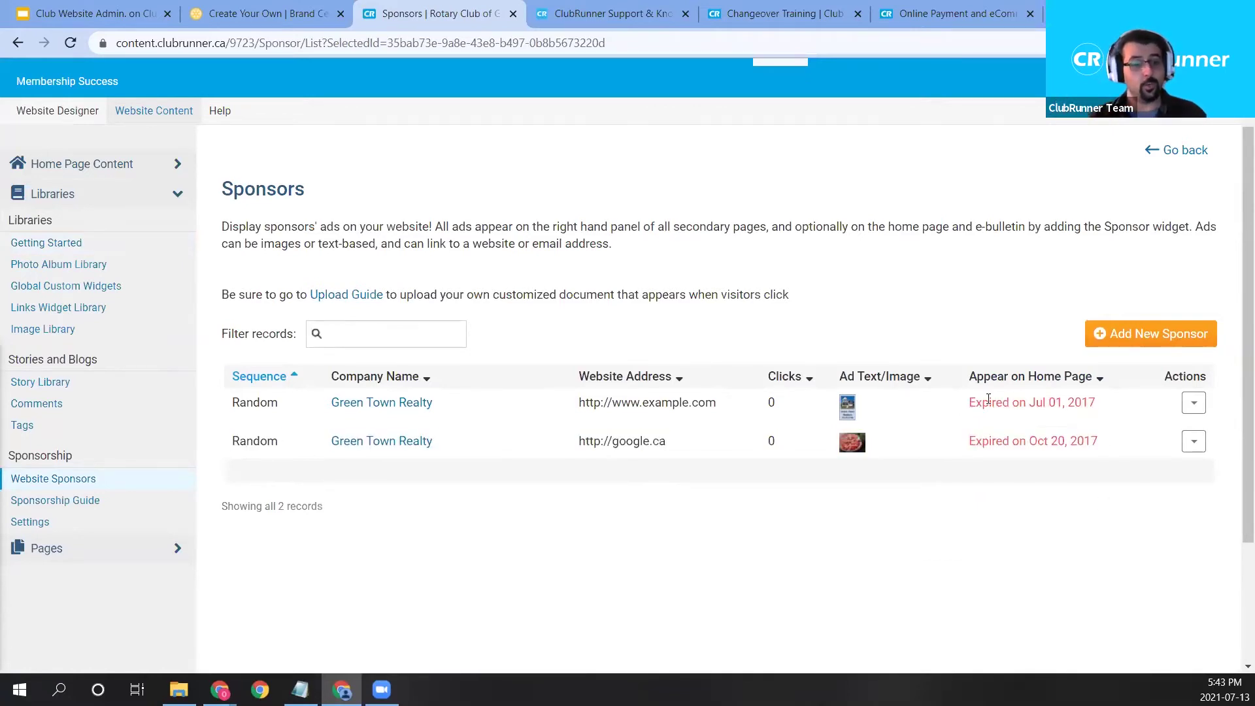
Add a sponsor 'Green Town Realty' with website google.com and a grilled-food photo ad image.
click(1088, 339)
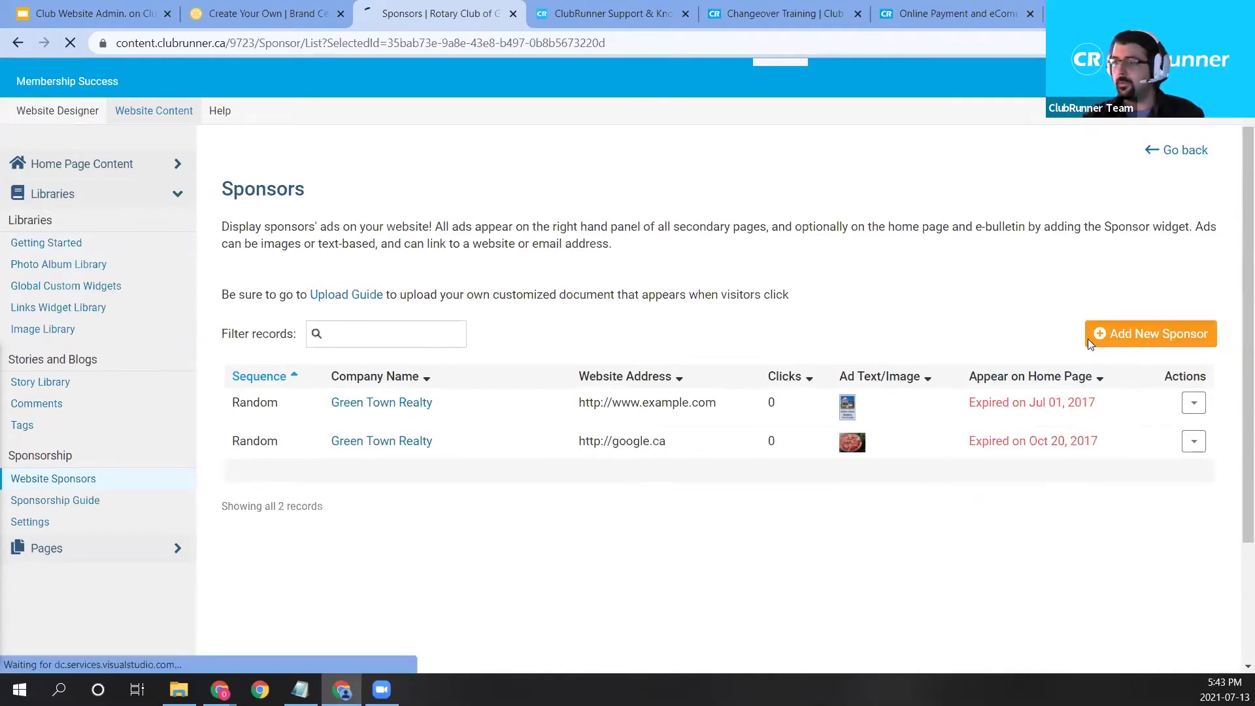
text(Green Town Realty)
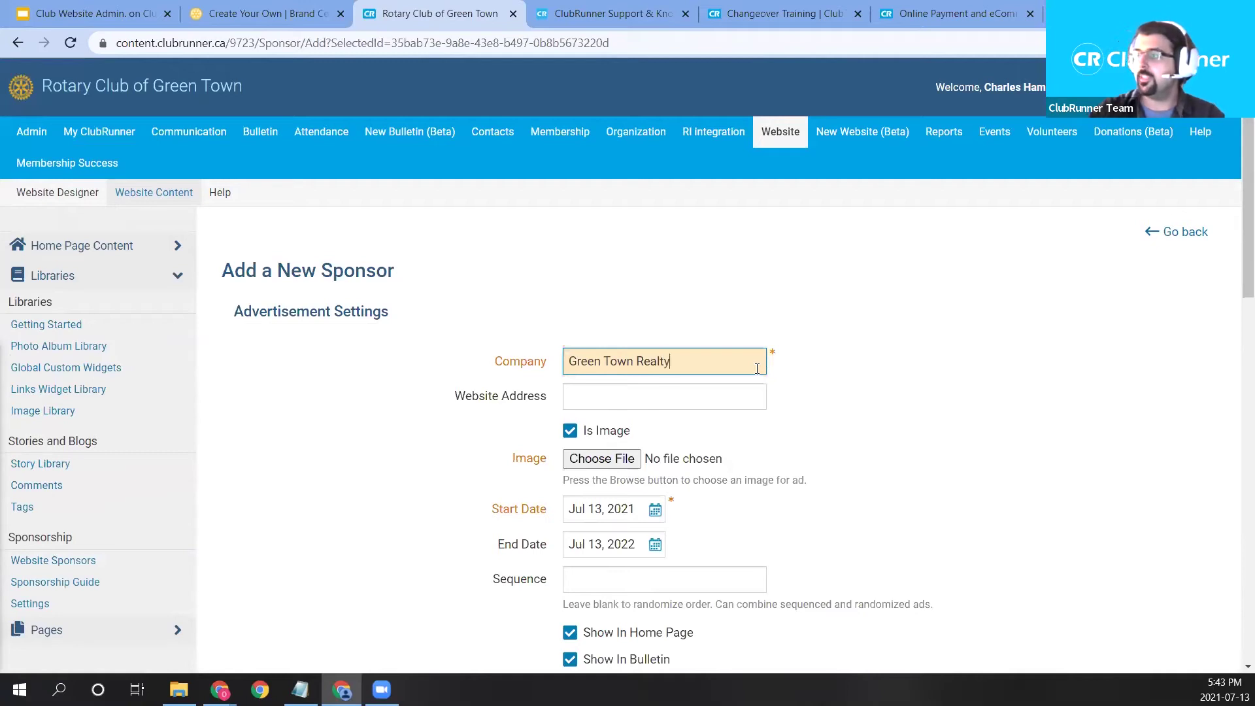
click(642, 405)
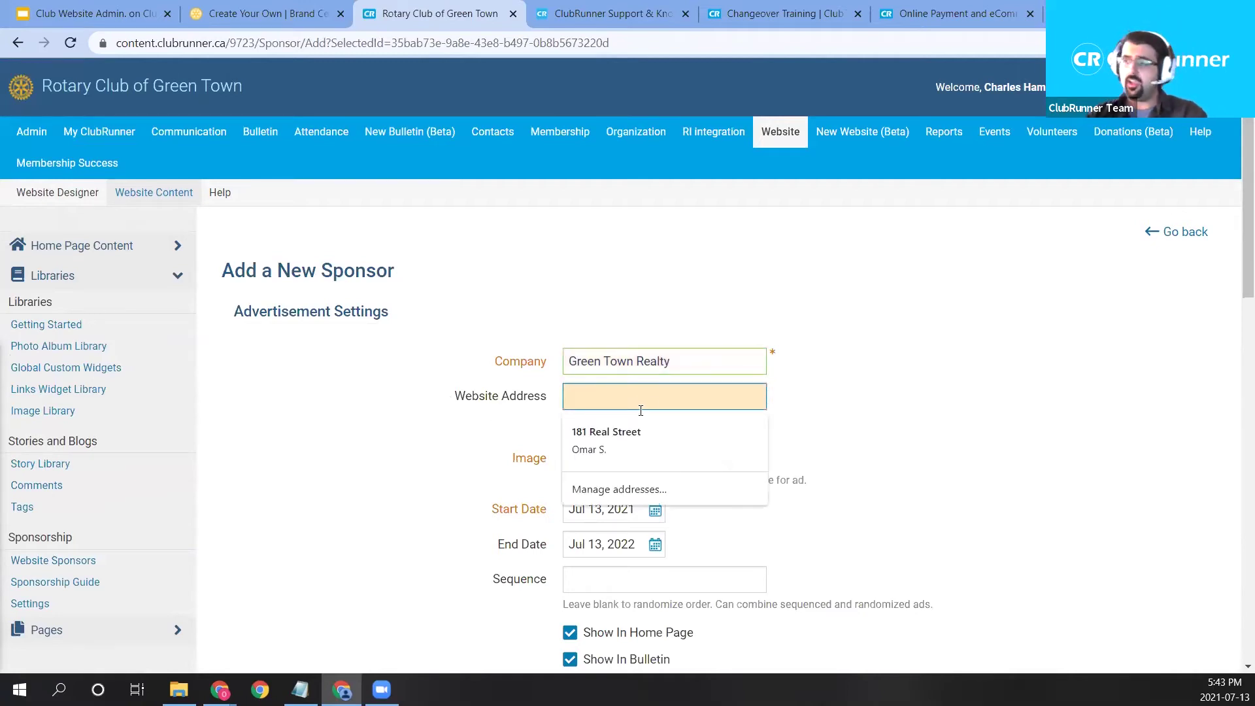
text(google.com)
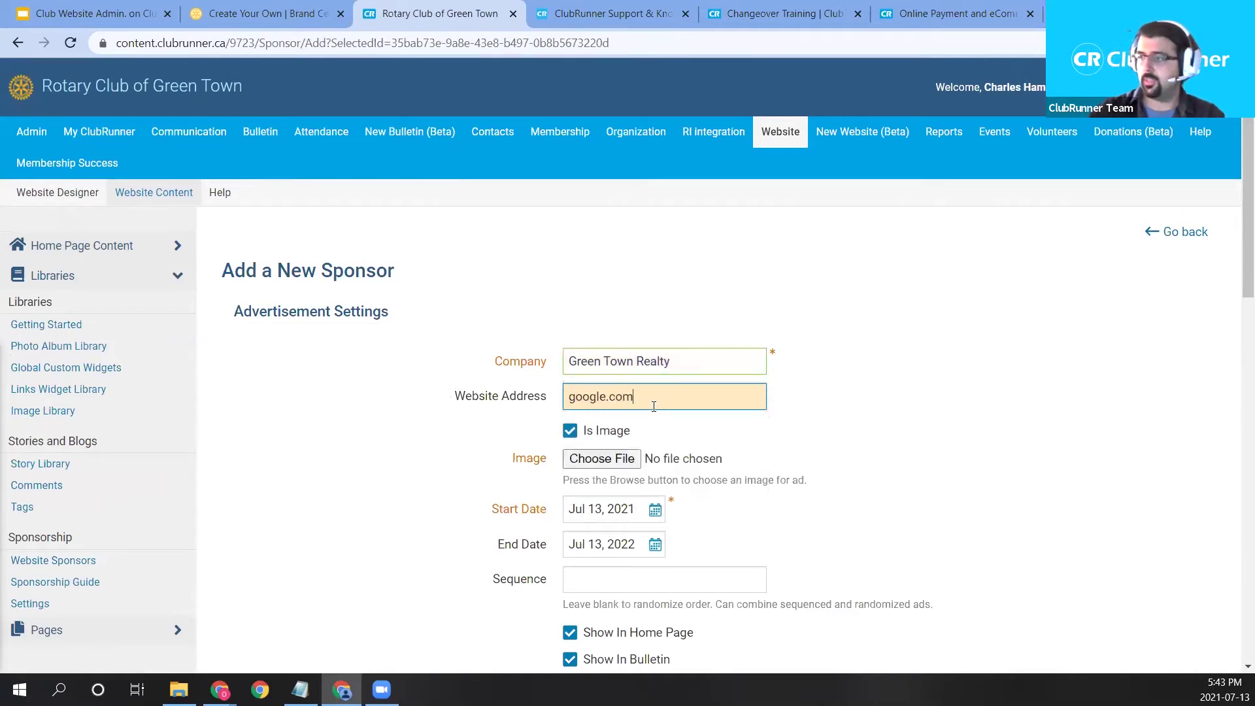
click(829, 423)
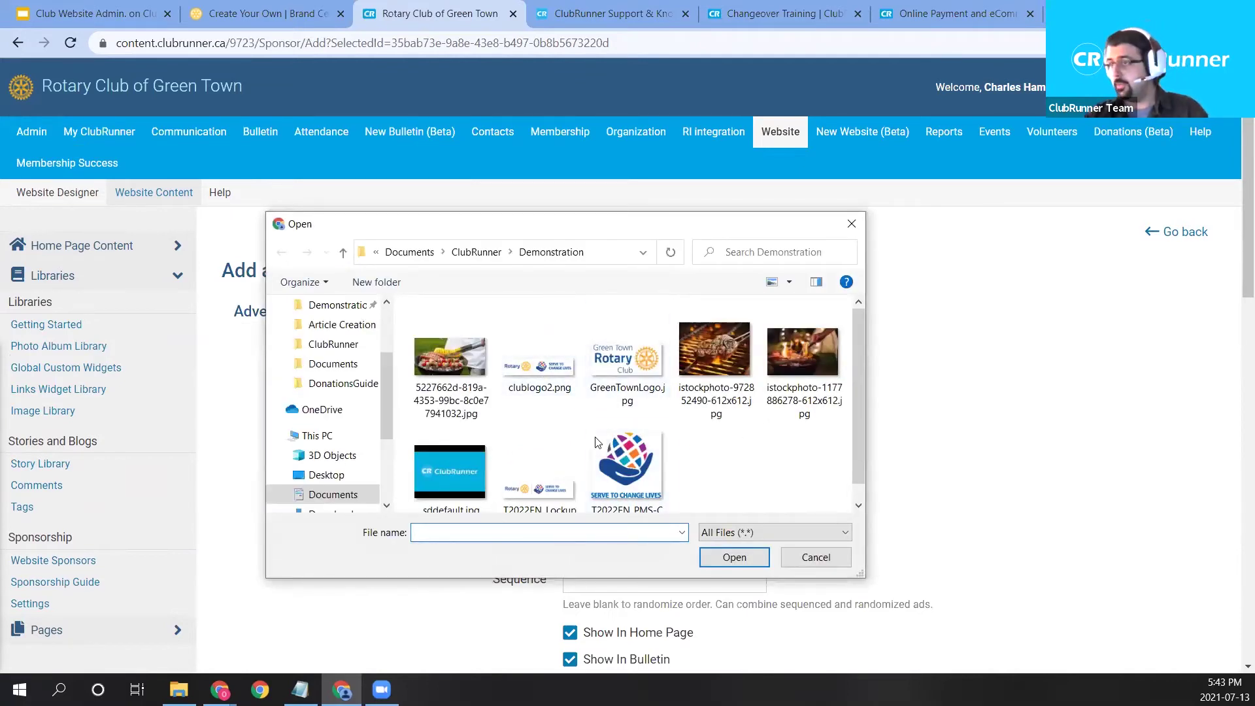
double_click(451, 359)
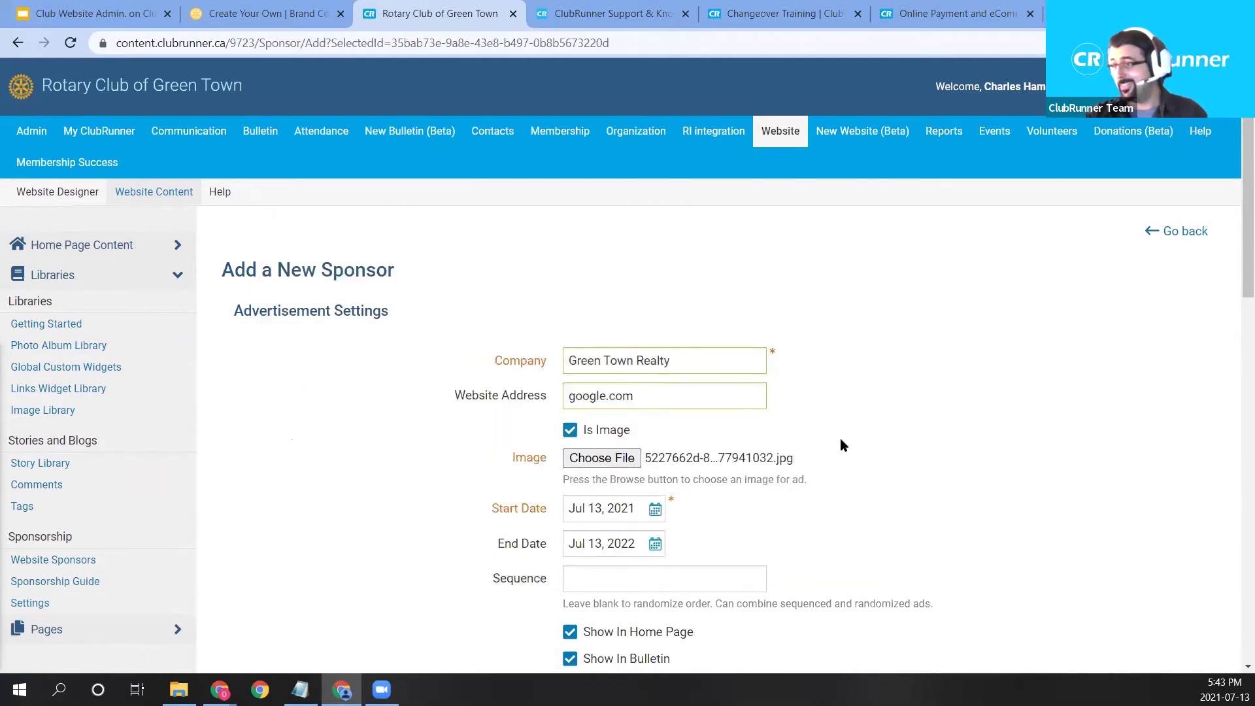
Clear the ad's end date so it never expires, leaving the click count unchanged.
scroll(752, 421, down, 2)
scroll(877, 431, down, 1)
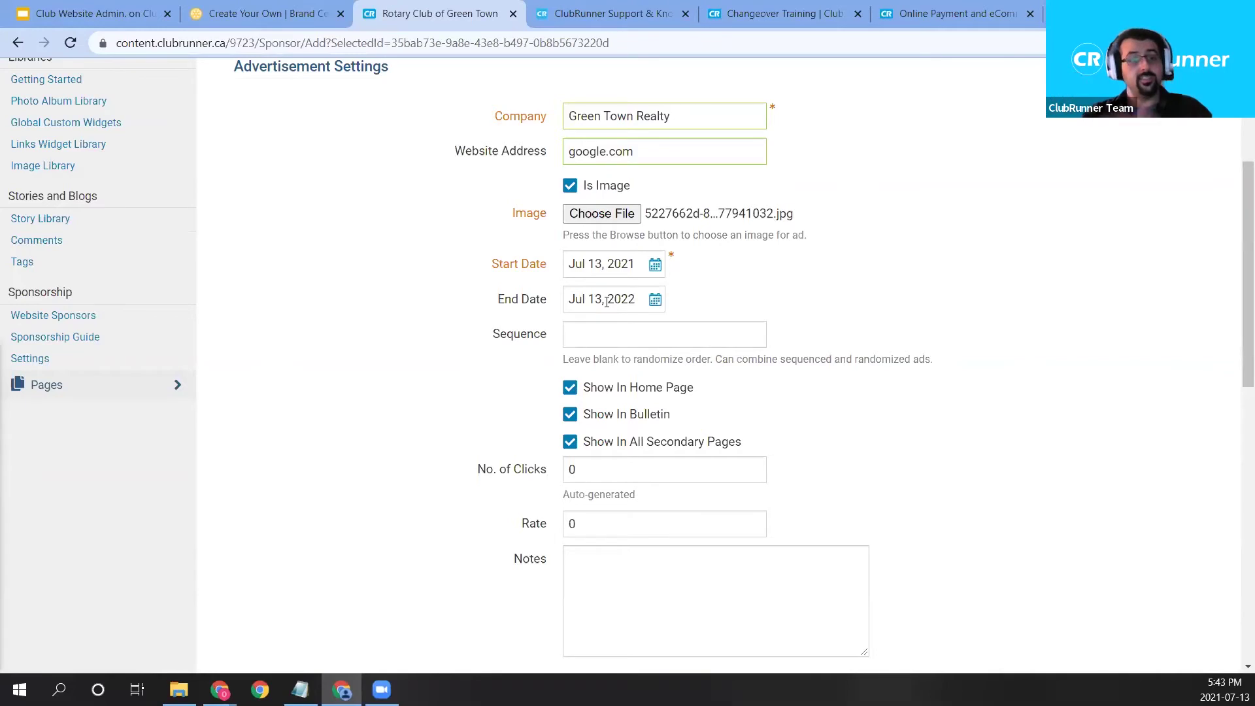
click(607, 302)
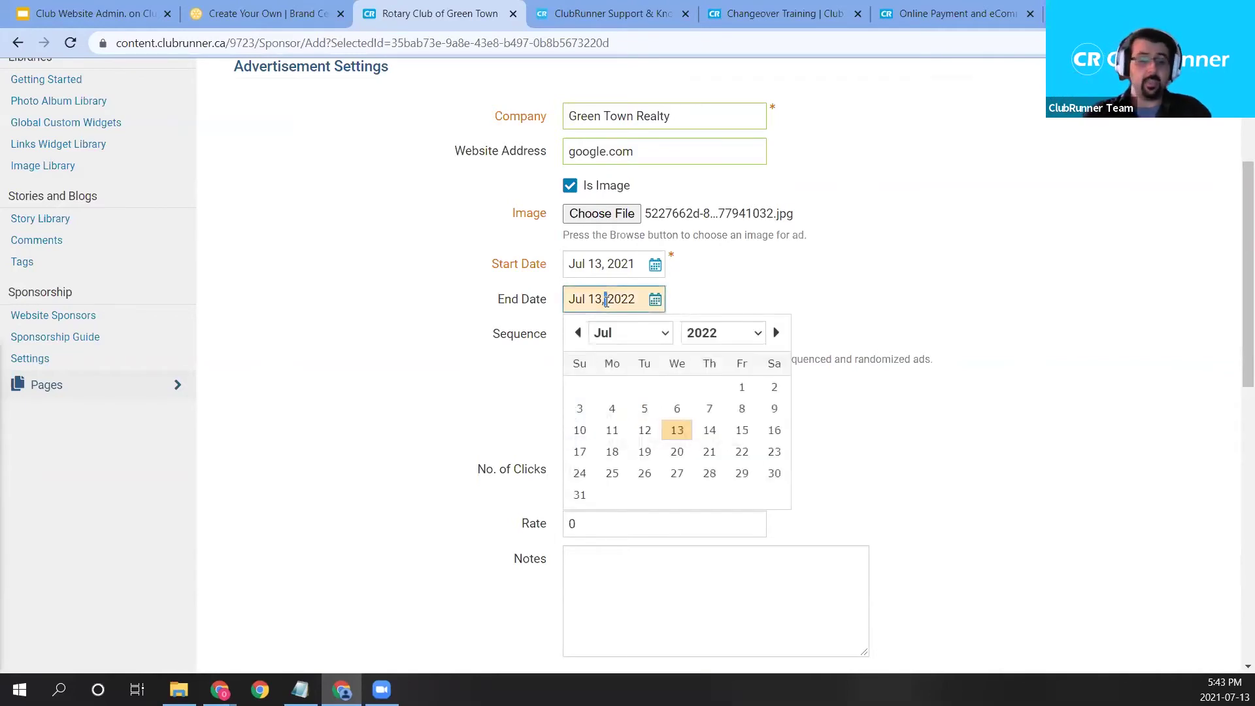
triple_click(606, 301)
key(BackSpace)
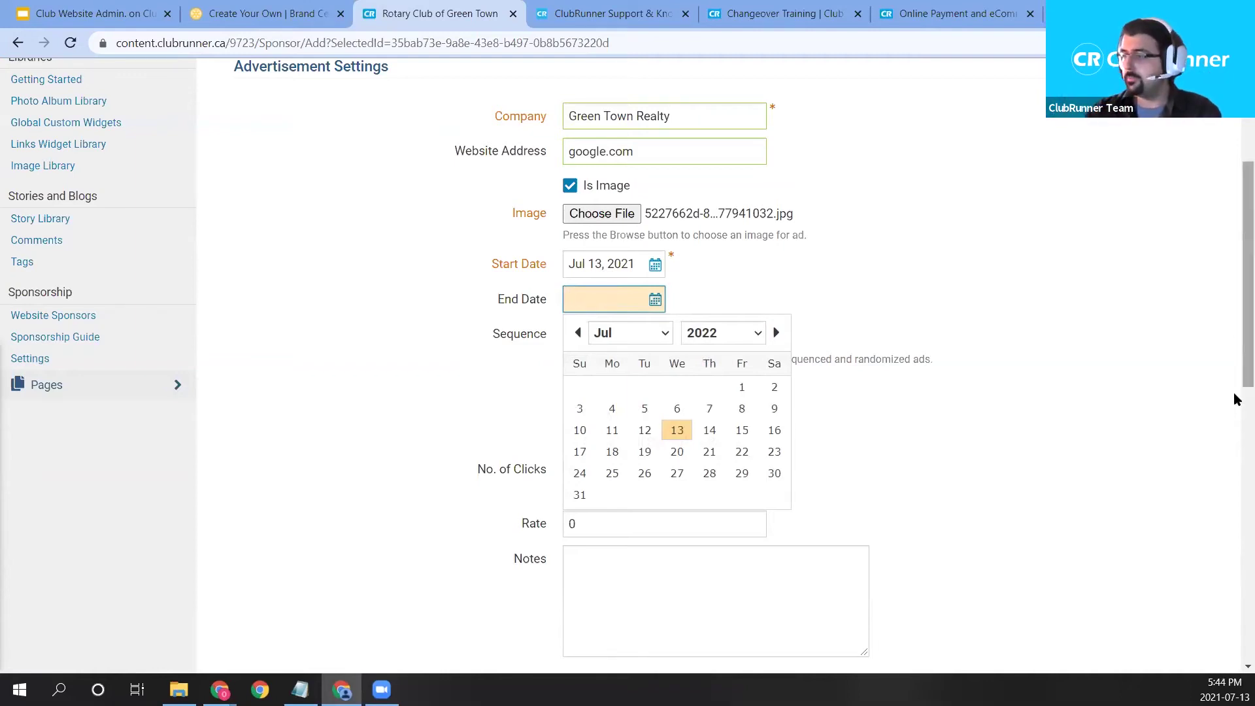
click(927, 277)
scroll(540, 440, down, 1)
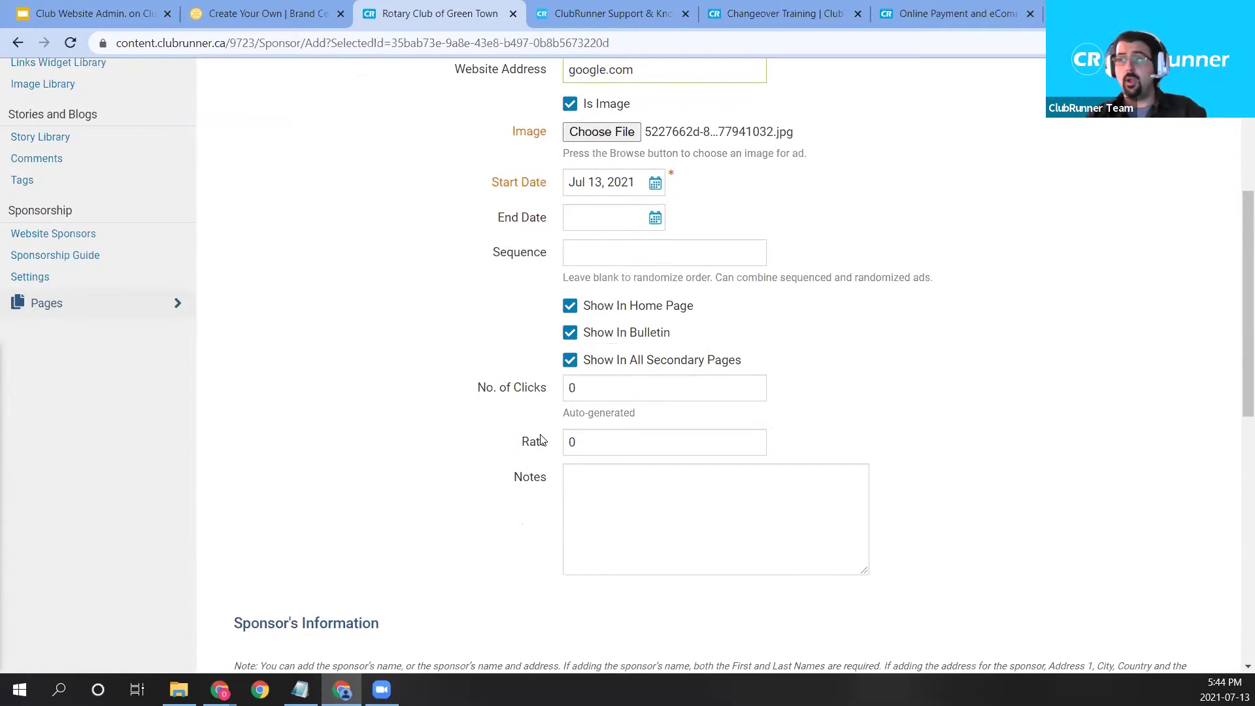
click(600, 393)
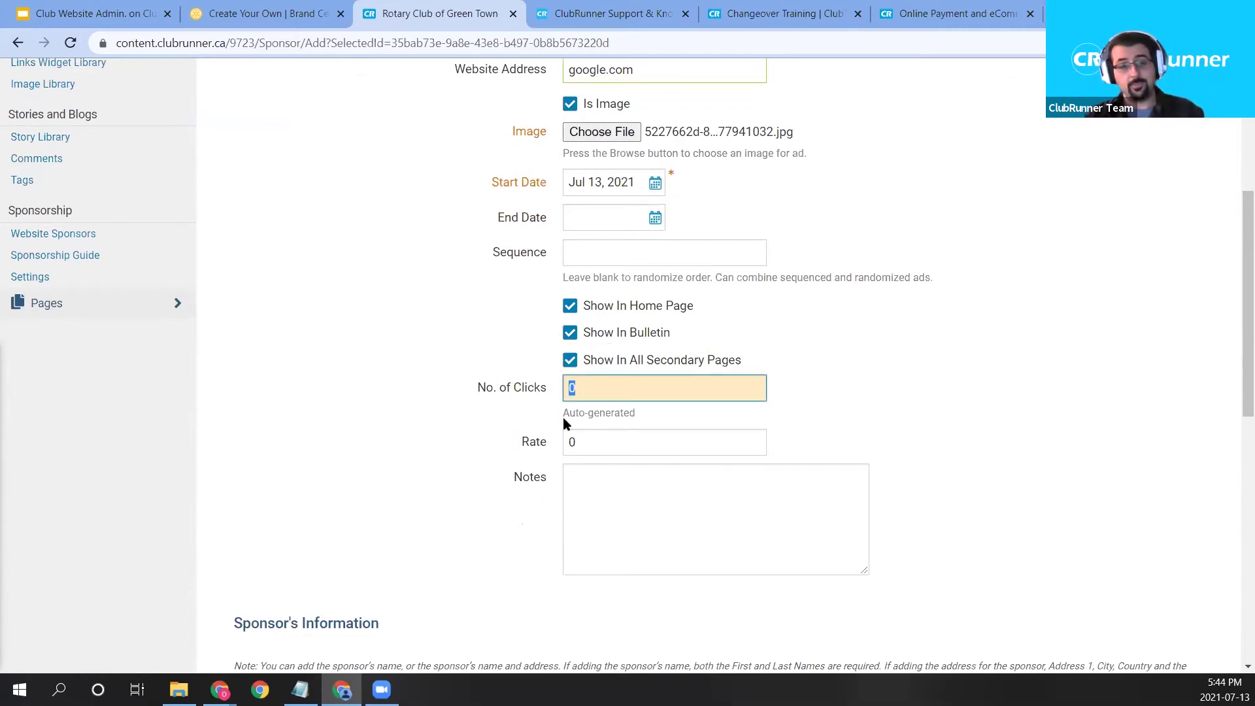
click(1017, 407)
Set the sponsor's province to Ontario and save the sponsor.
scroll(1014, 406, down, 3)
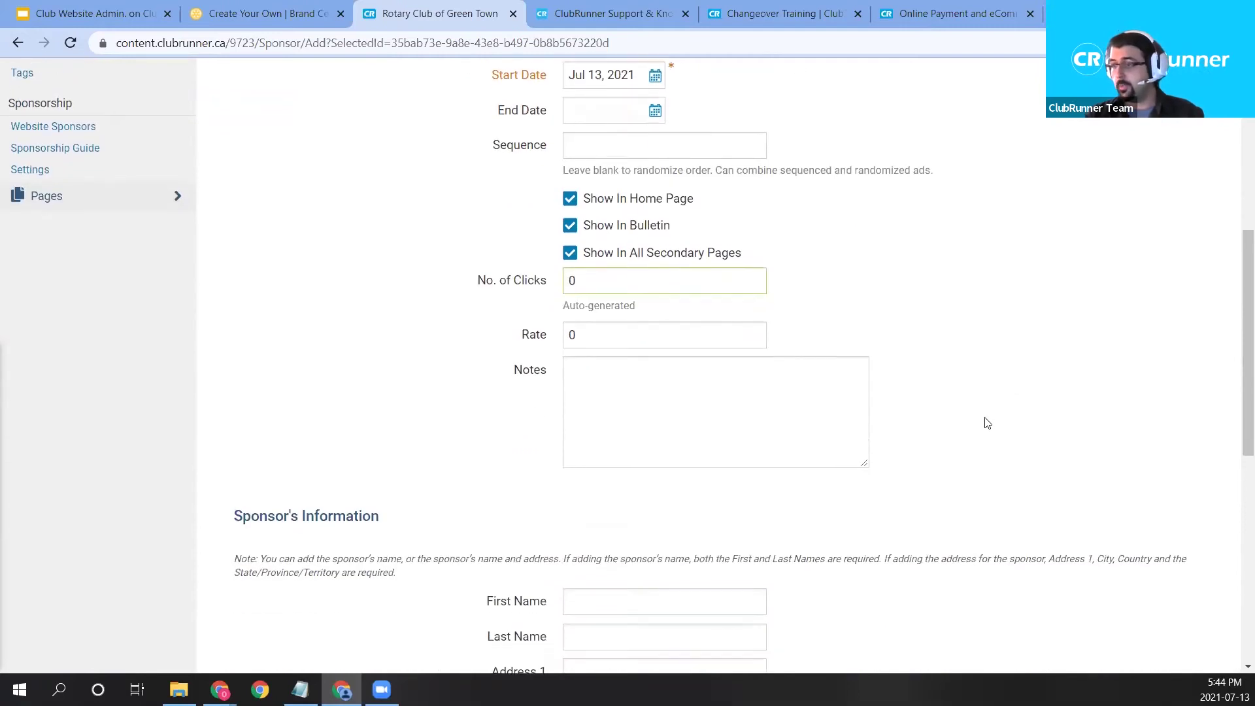
scroll(251, 521, down, 3)
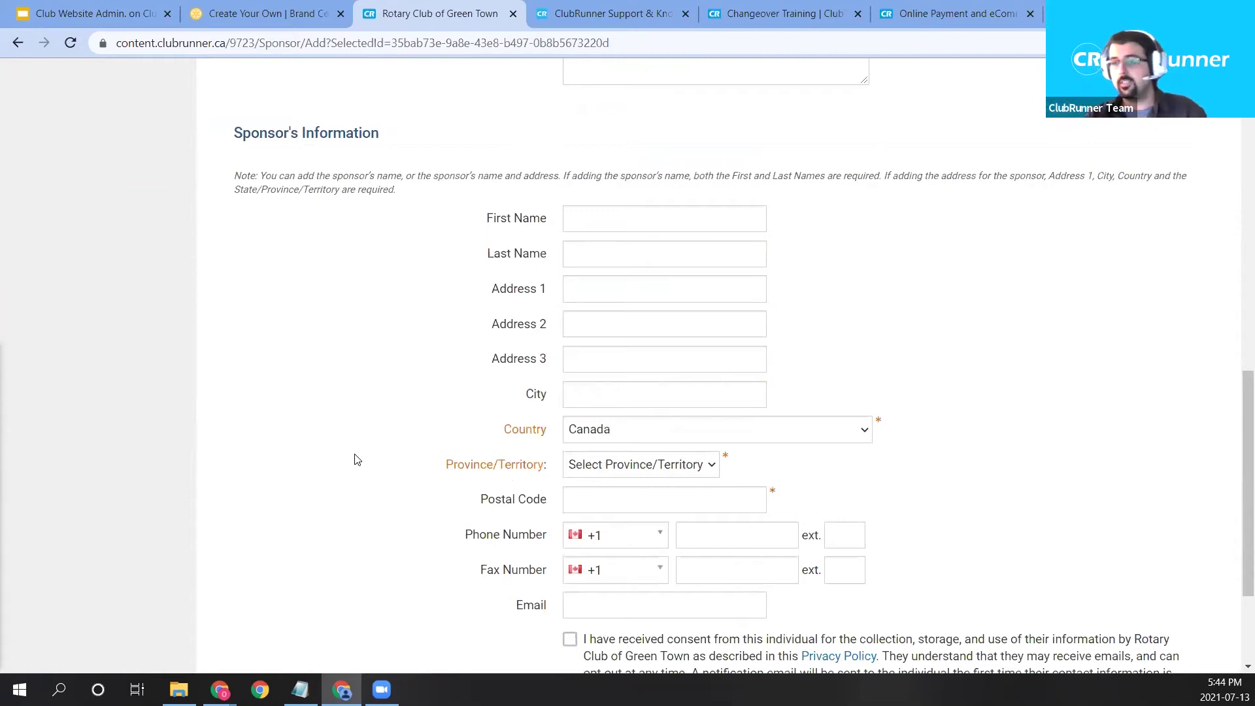
scroll(361, 463, down, 2)
scroll(723, 471, up, 6)
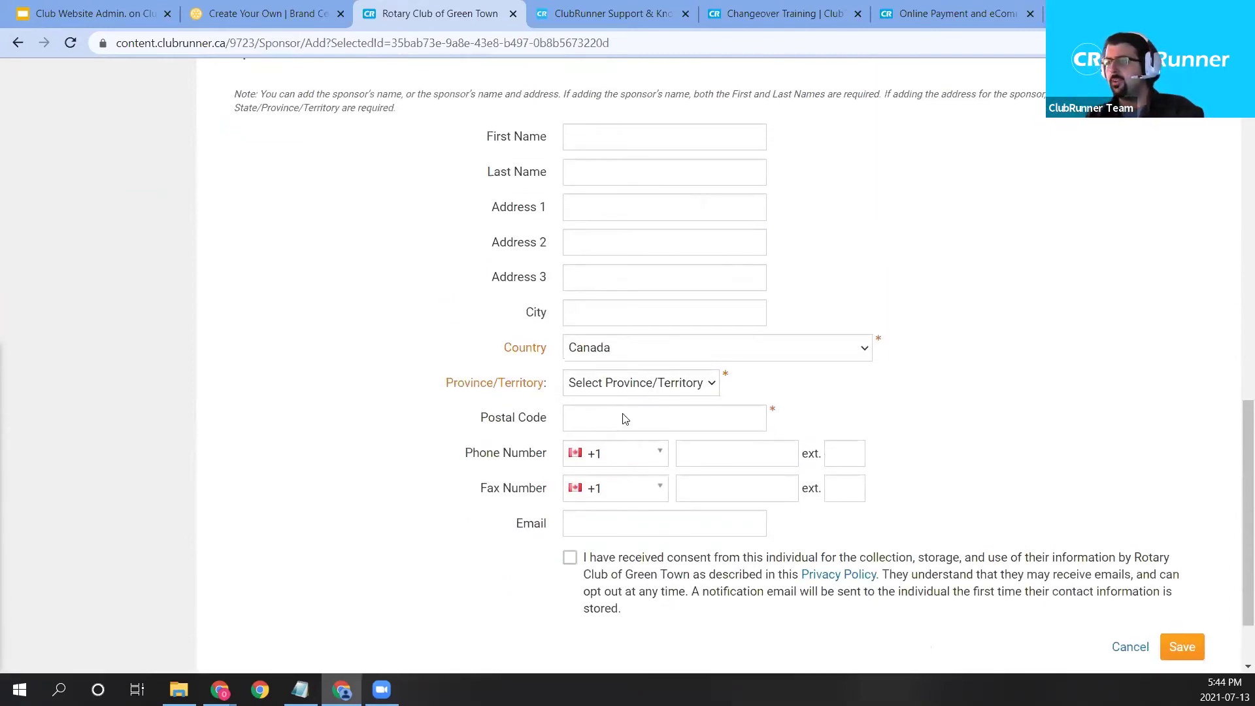
scroll(678, 392, up, 6)
scroll(678, 409, down, 10)
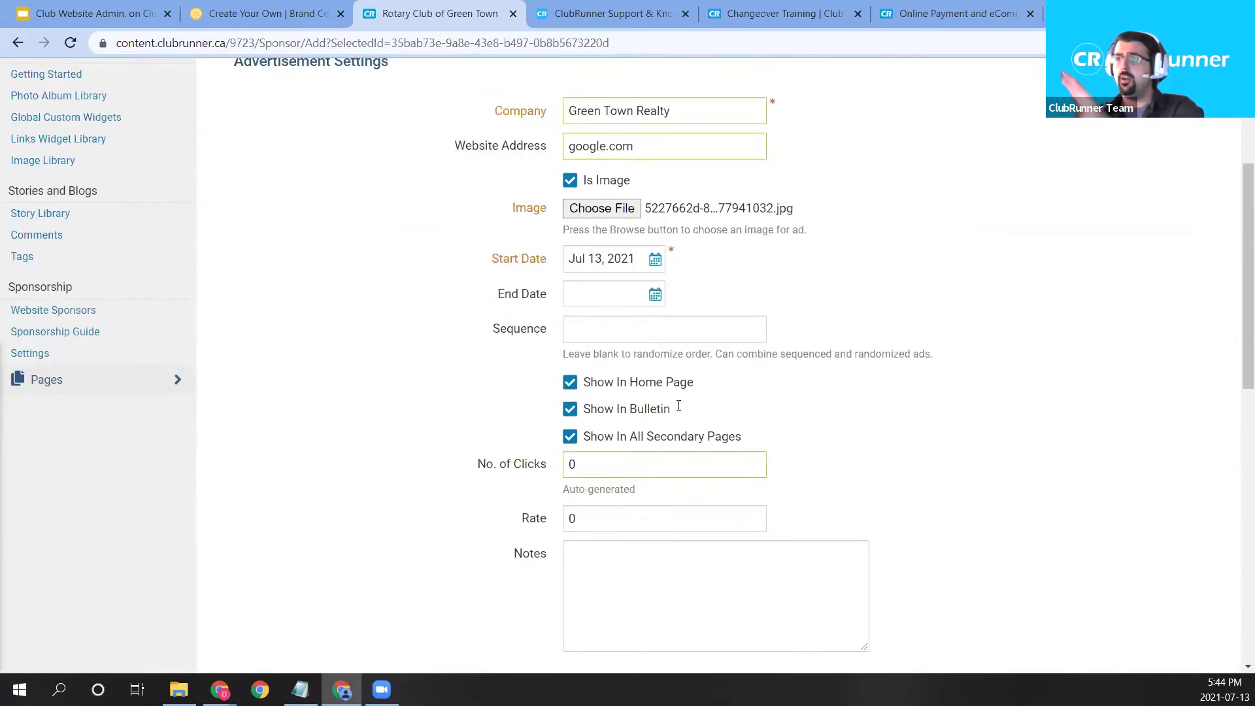
click(615, 464)
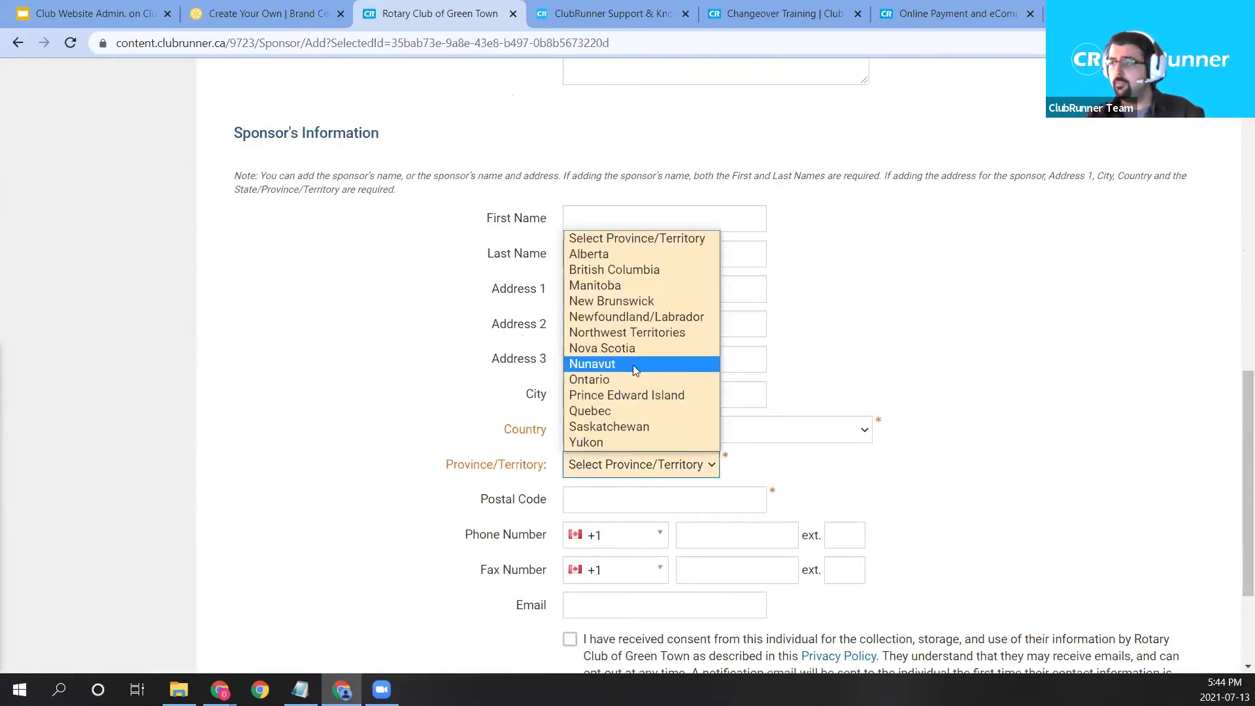
click(634, 372)
scroll(1104, 387, down, 1)
scroll(1104, 388, down, 3)
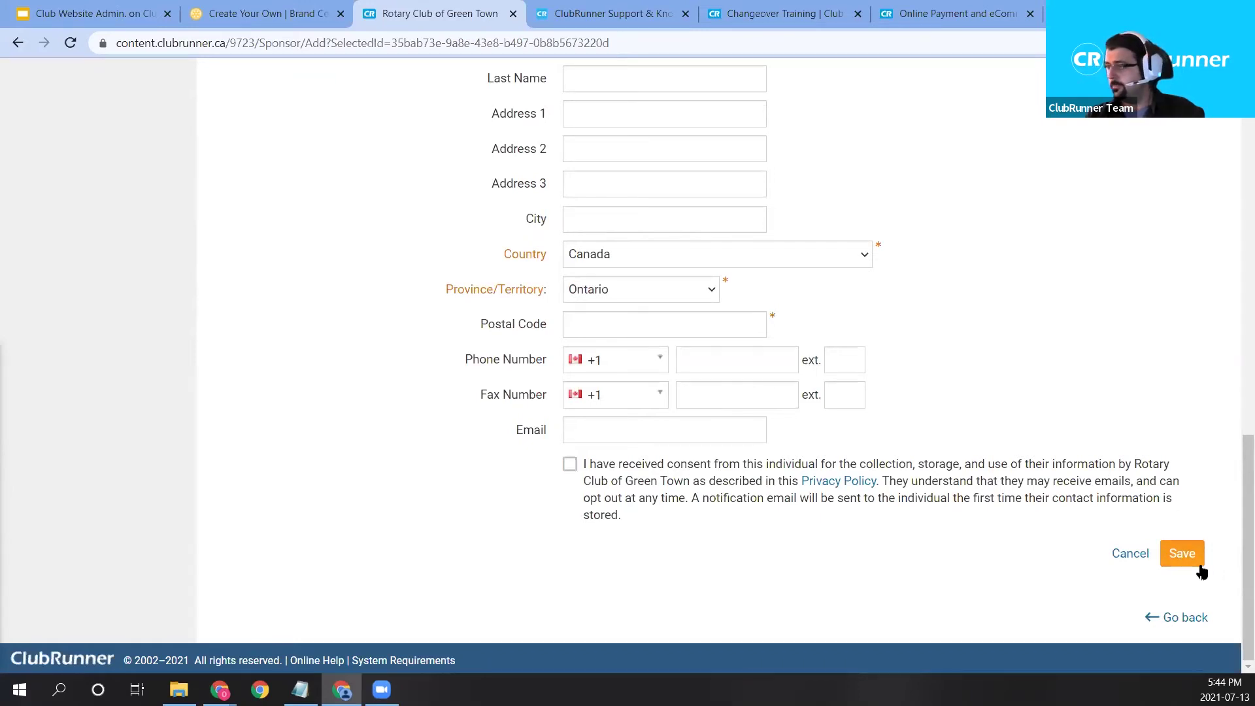
click(1197, 560)
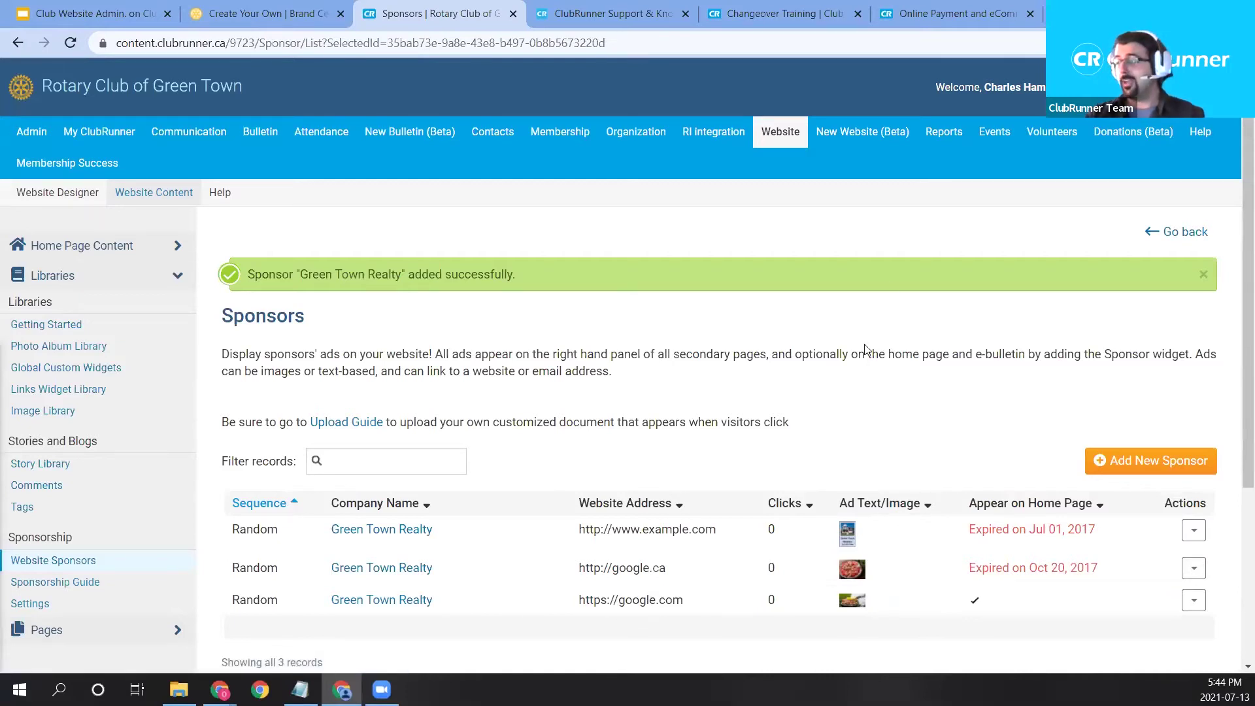
Confirm Green Town Realty appears as the third ad in the Sponsors list.
mouse_move(856, 137)
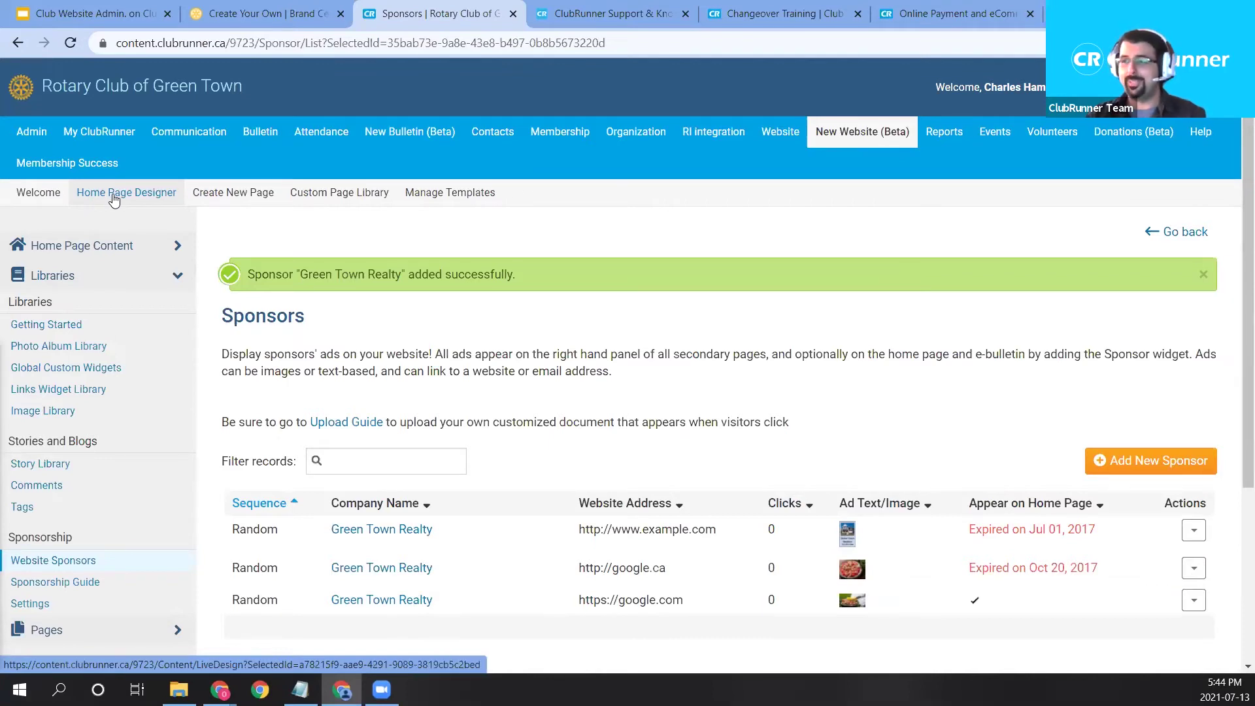
Open the Home Page Designer and review the widgets in the left column.
click(114, 199)
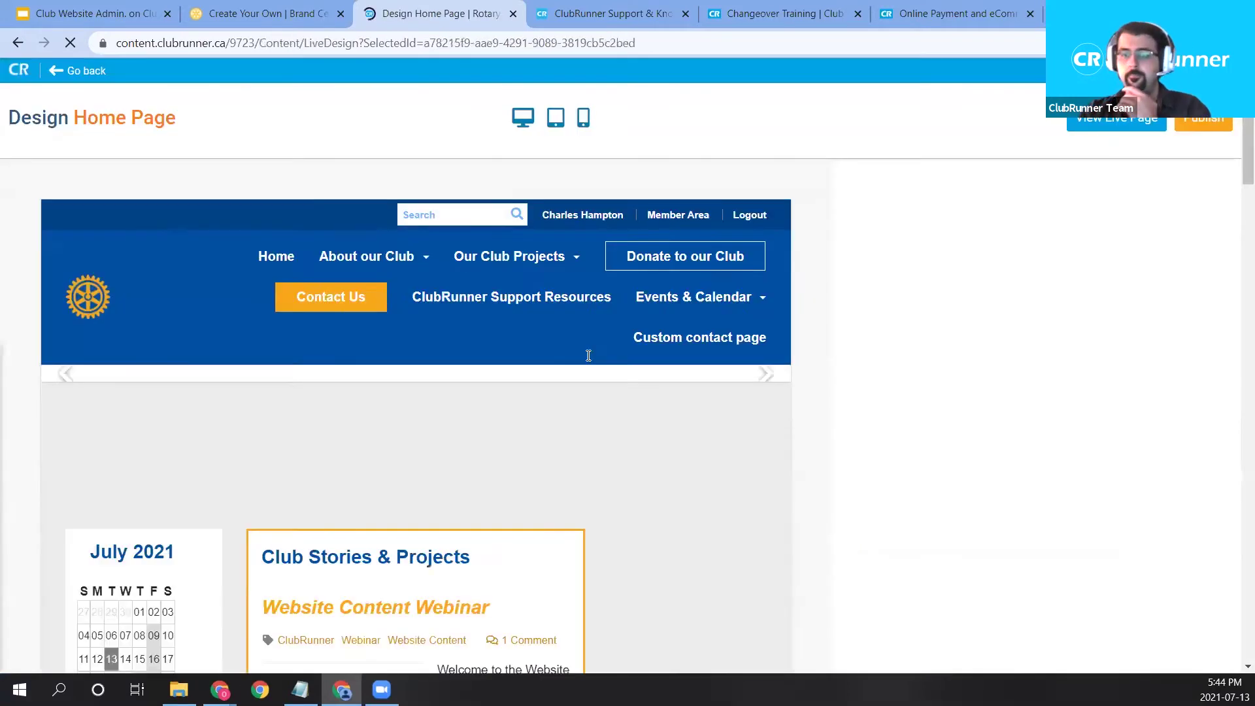
scroll(471, 451, down, 4)
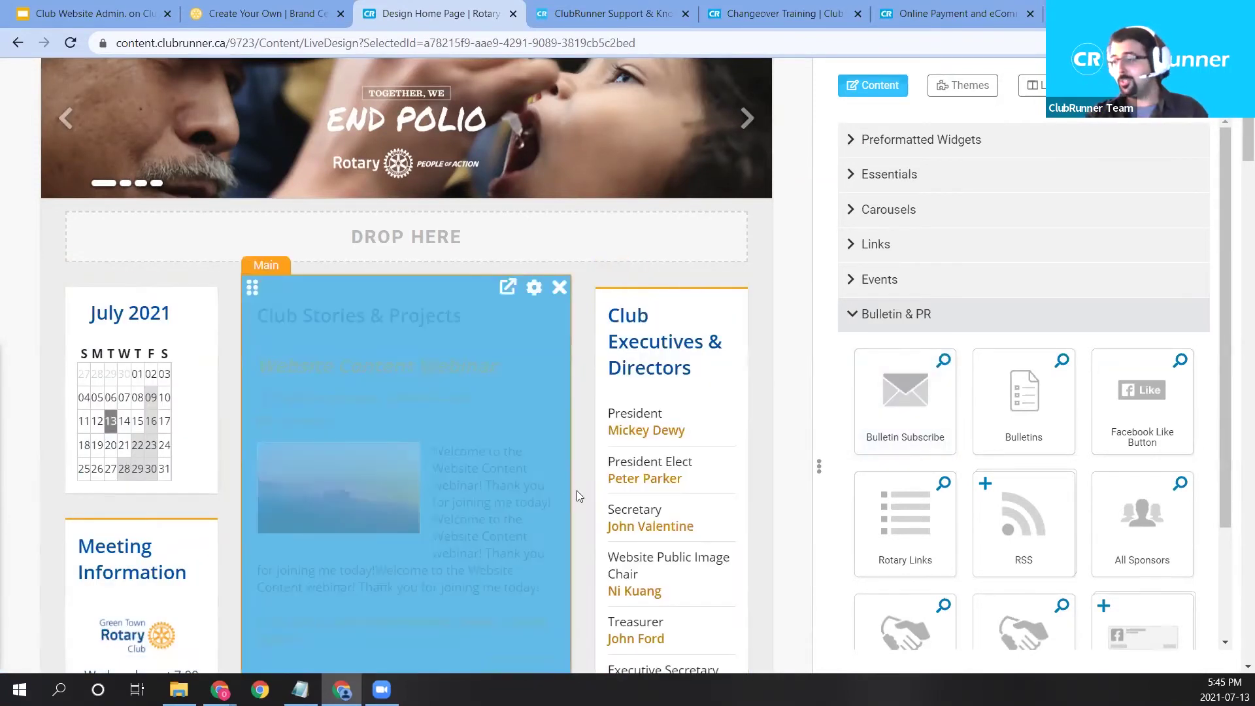
scroll(589, 491, down, 1)
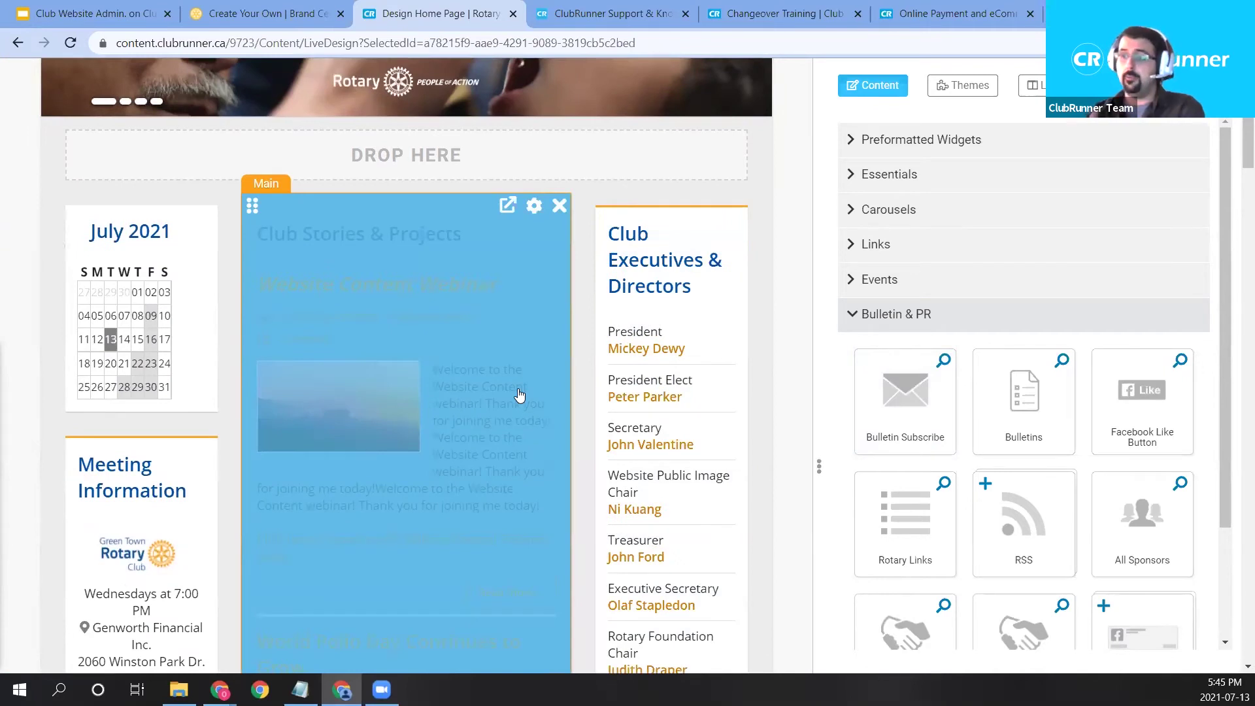
scroll(519, 394, down, 6)
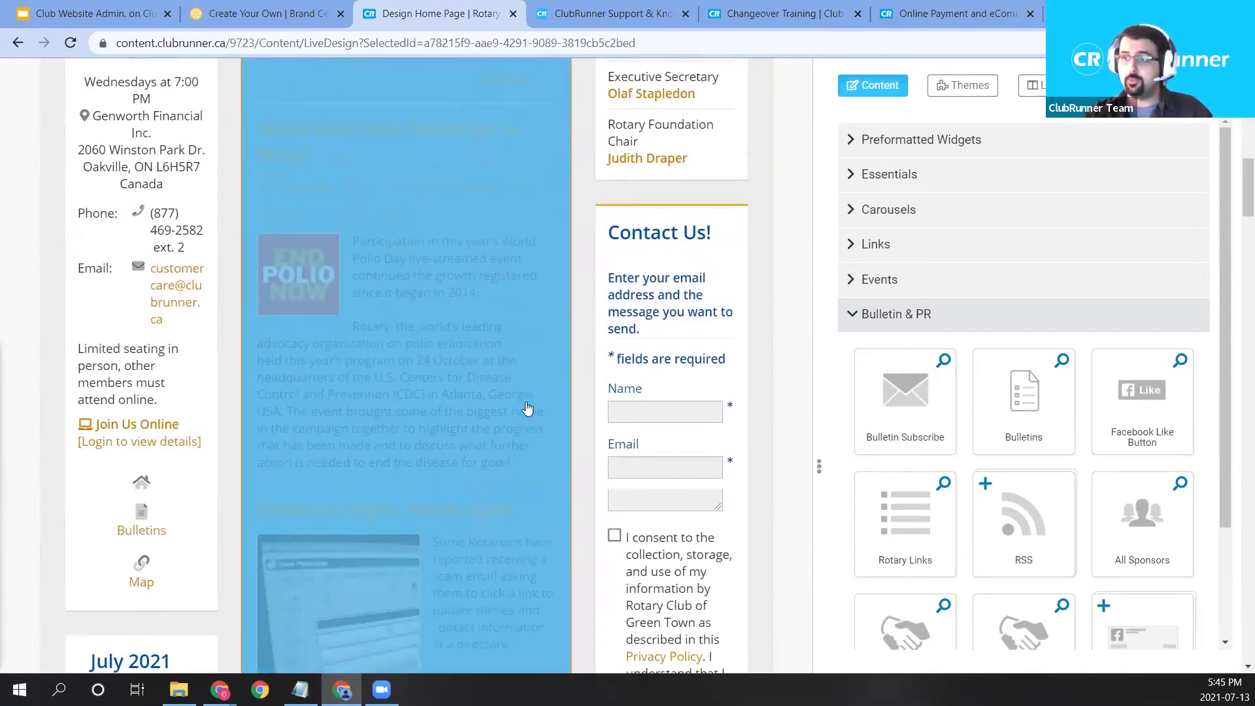
scroll(528, 409, down, 11)
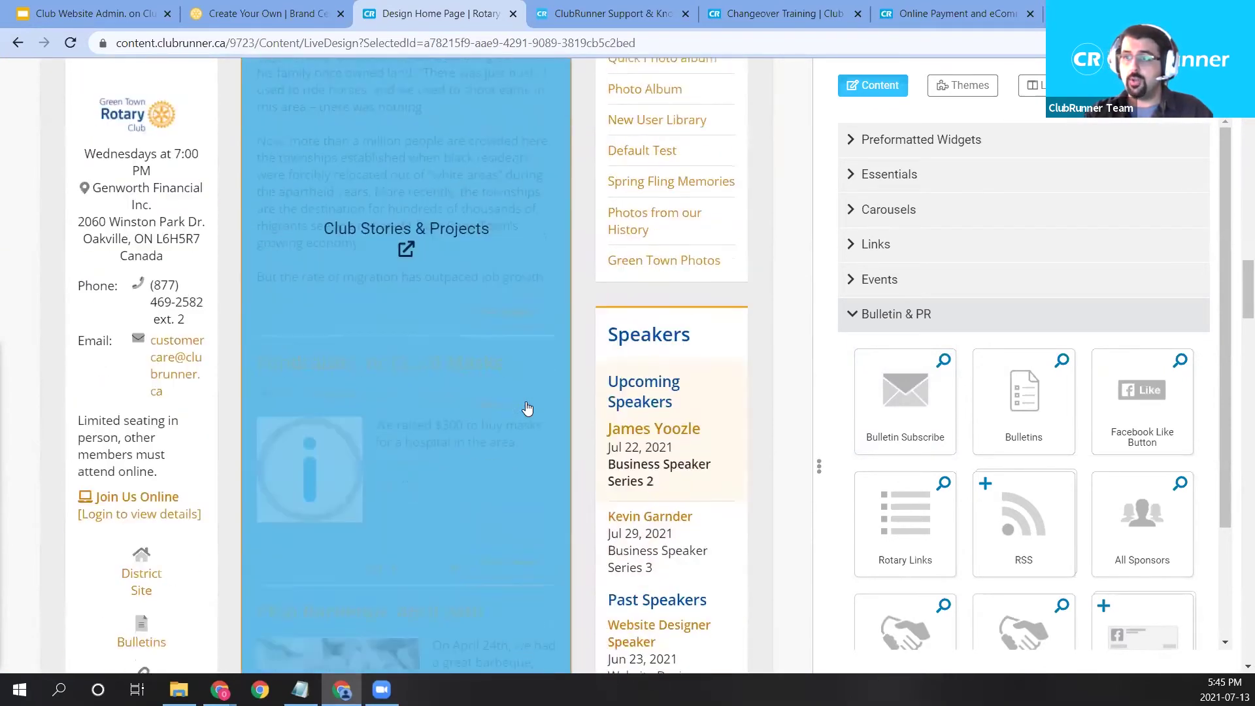
scroll(528, 408, down, 10)
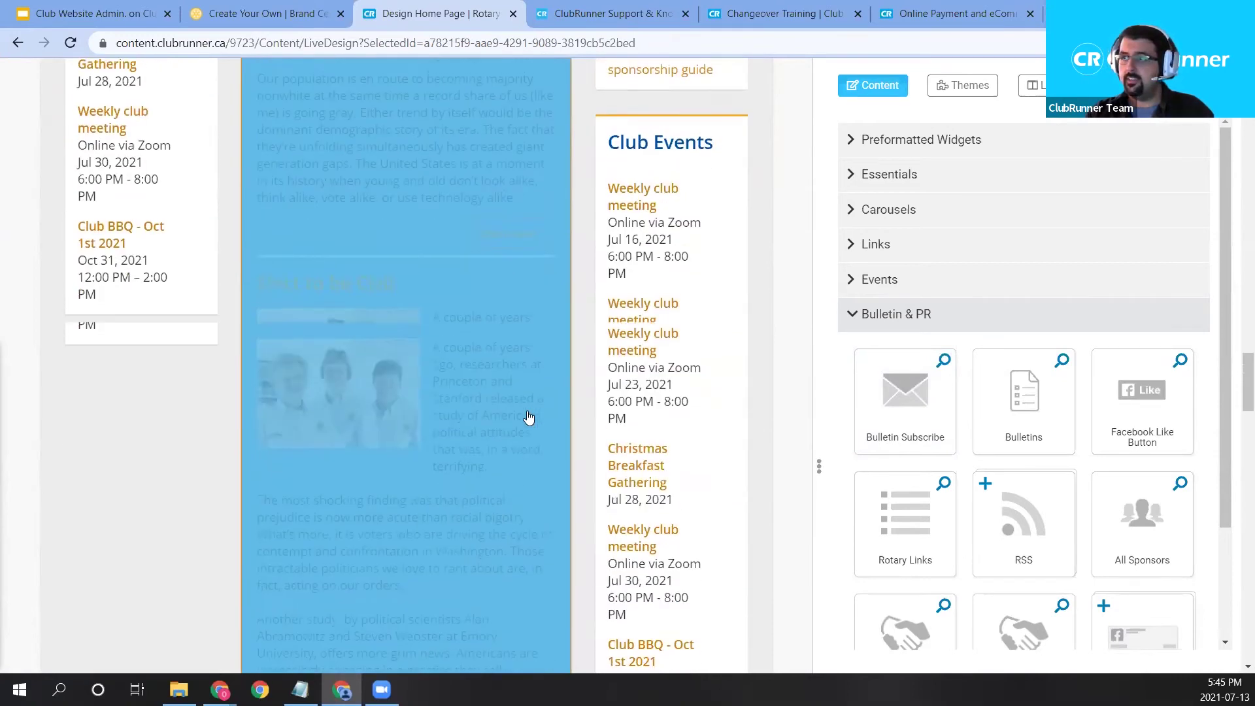
scroll(528, 417, up, 5)
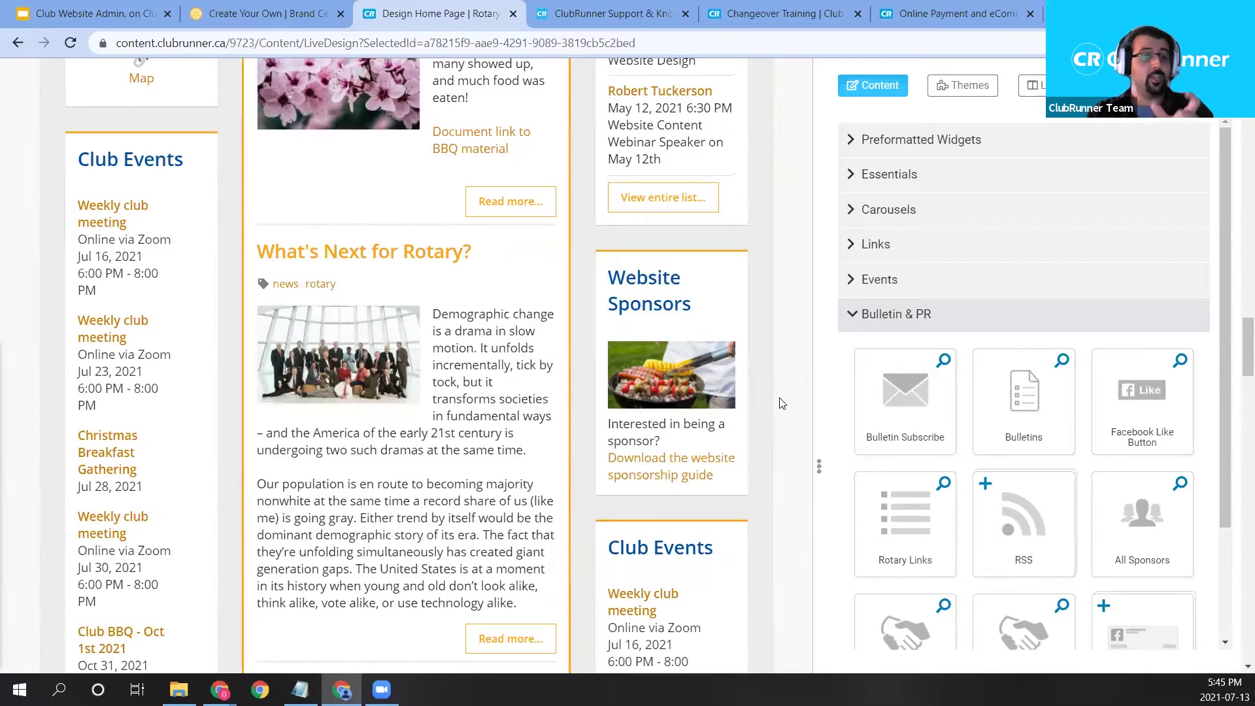
scroll(778, 407, up, 8)
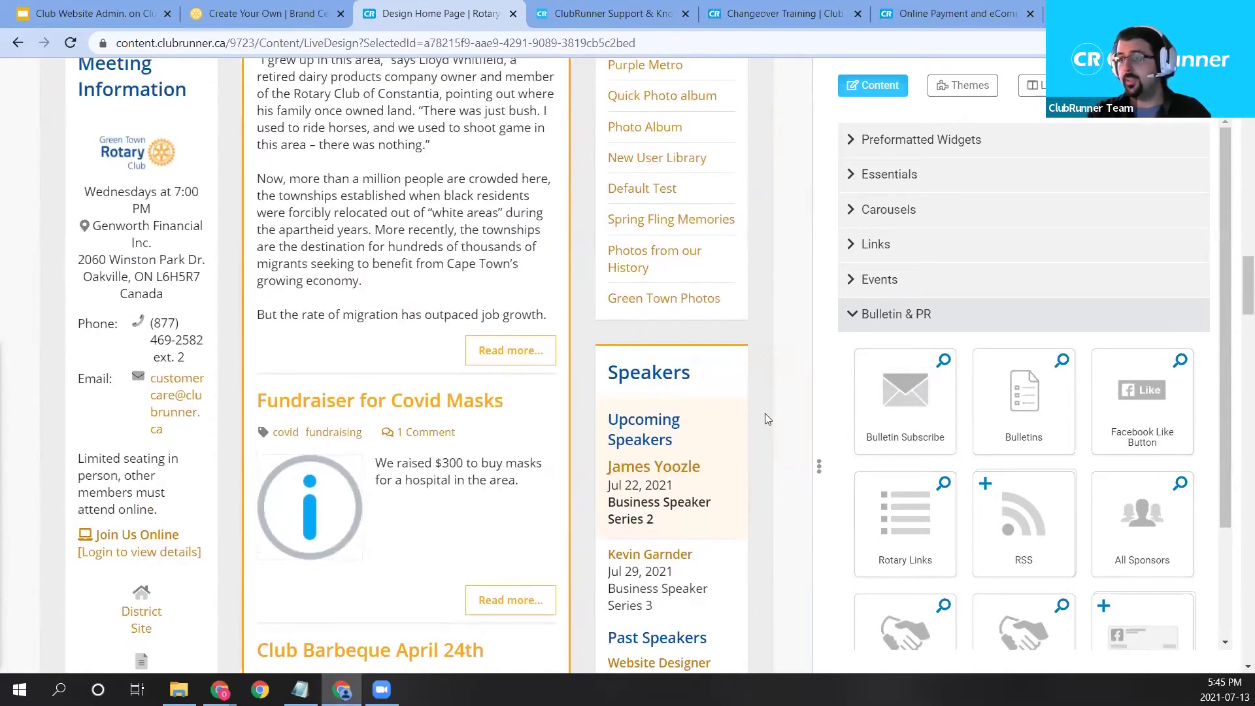
scroll(765, 418, up, 8)
scroll(758, 429, up, 10)
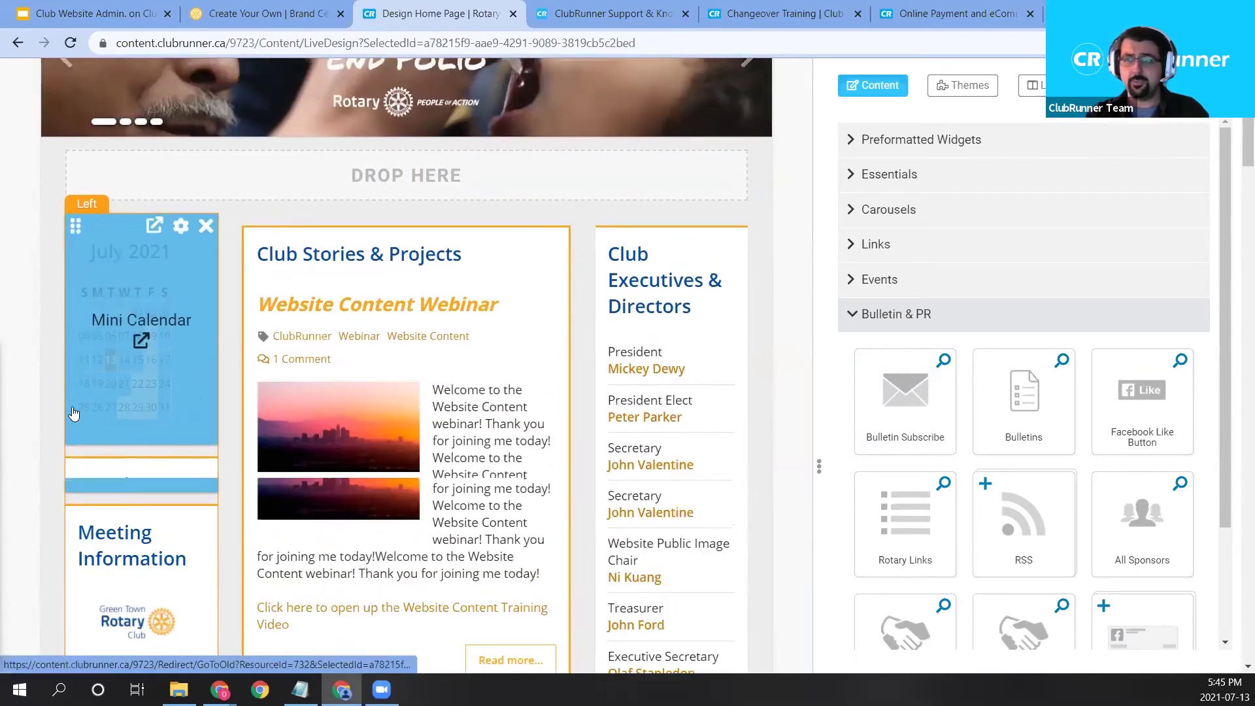
scroll(74, 414, down, 3)
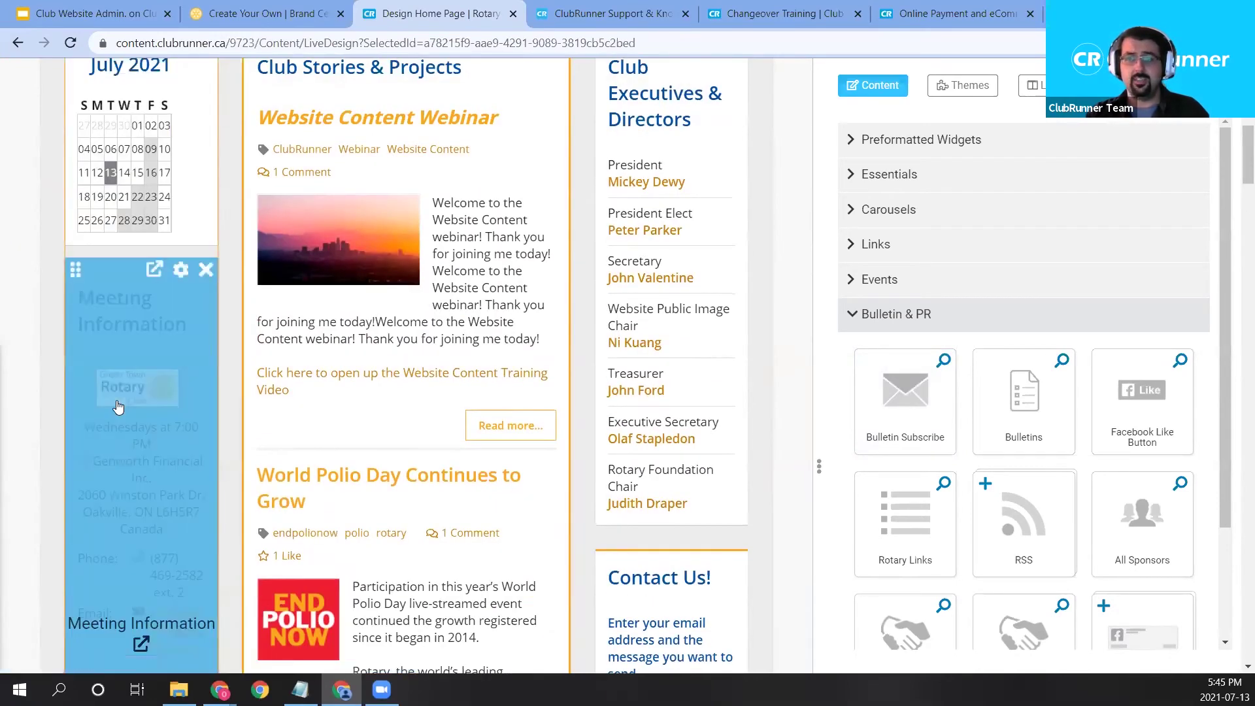
scroll(121, 411, down, 11)
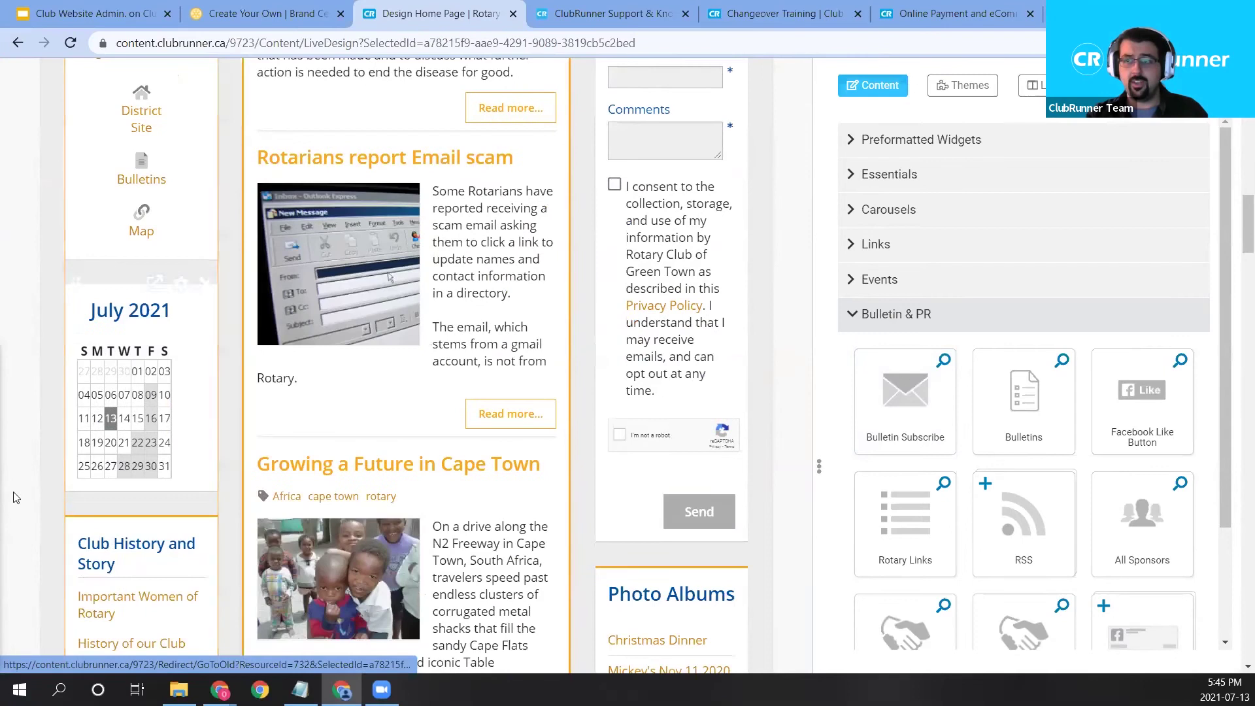
scroll(101, 337, down, 1)
scroll(102, 337, down, 3)
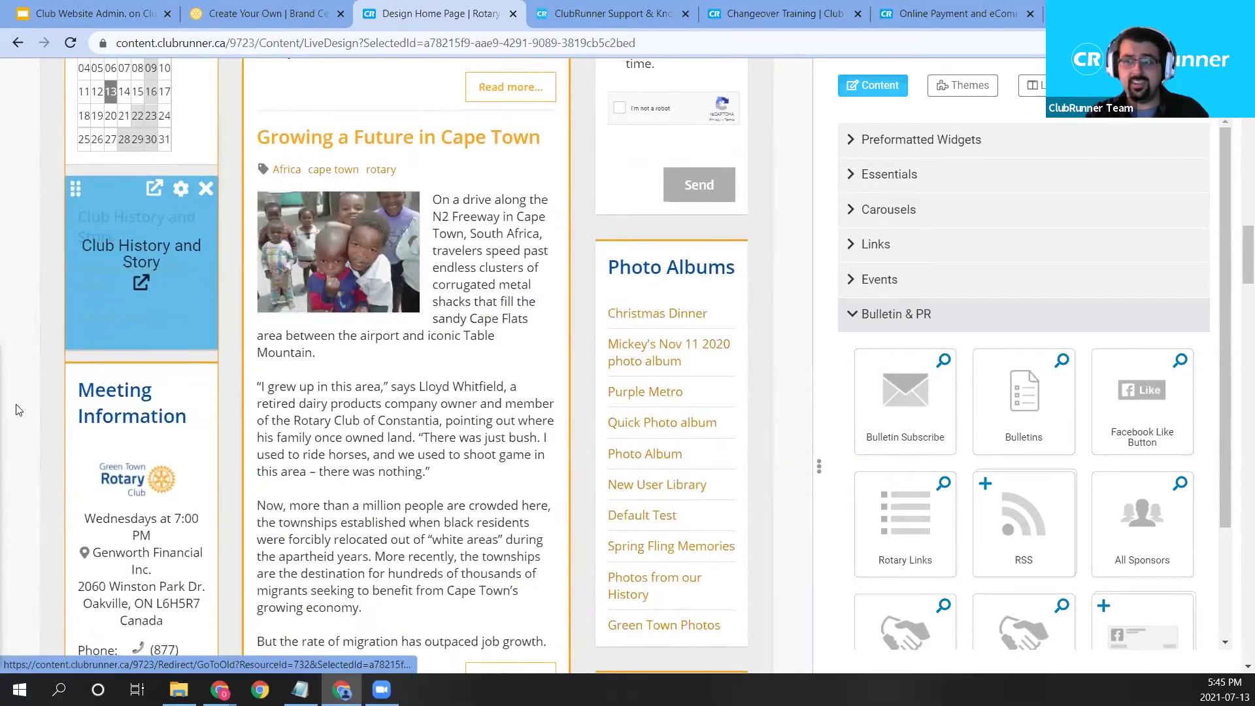
scroll(108, 530, up, 3)
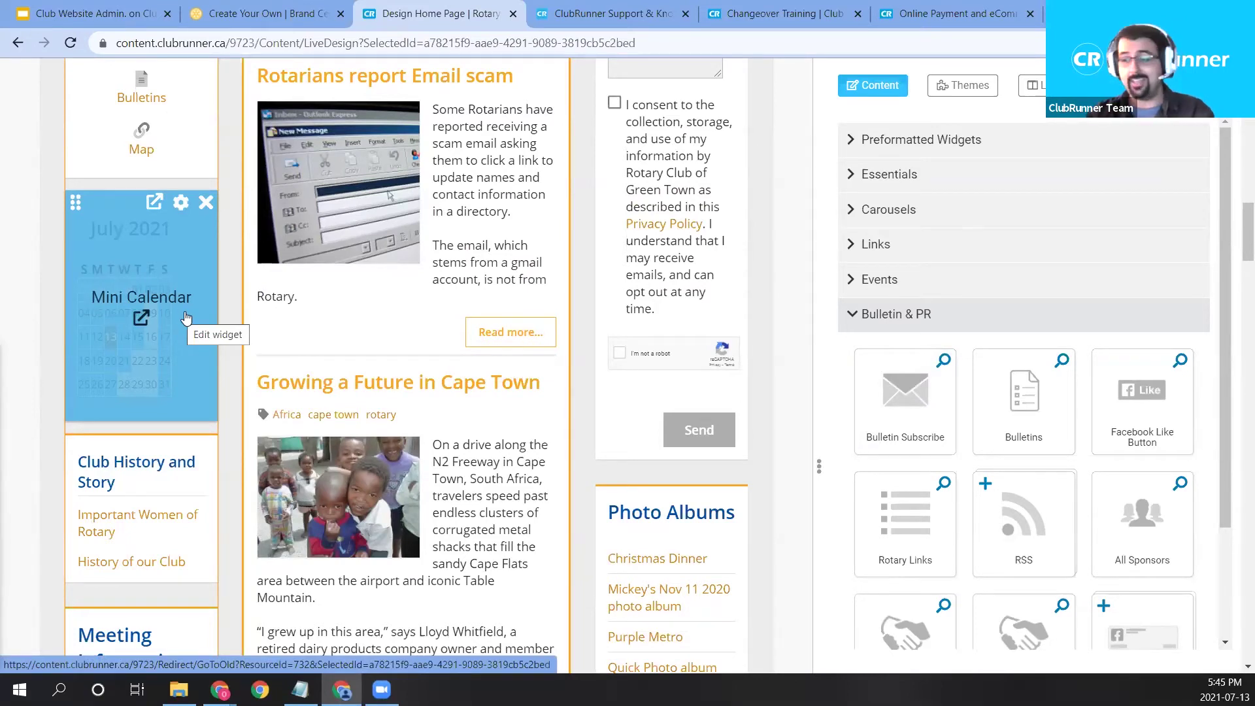
scroll(164, 353, down, 3)
scroll(149, 388, up, 2)
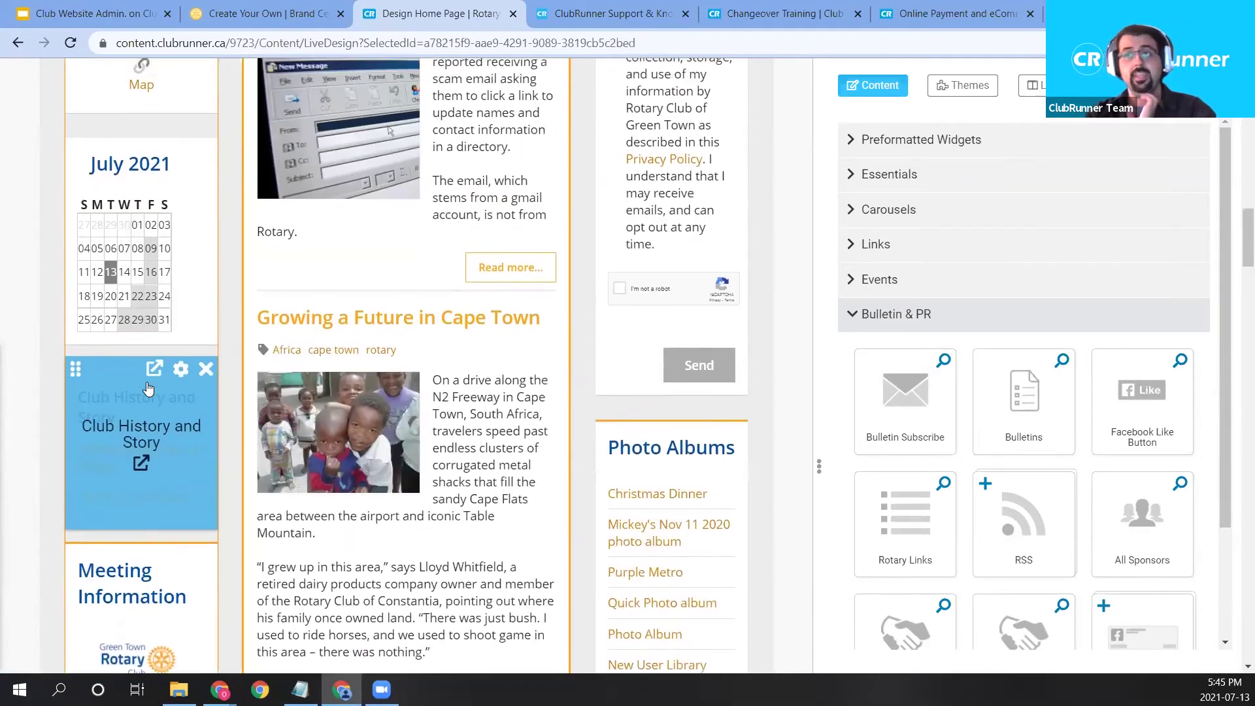
scroll(149, 389, up, 2)
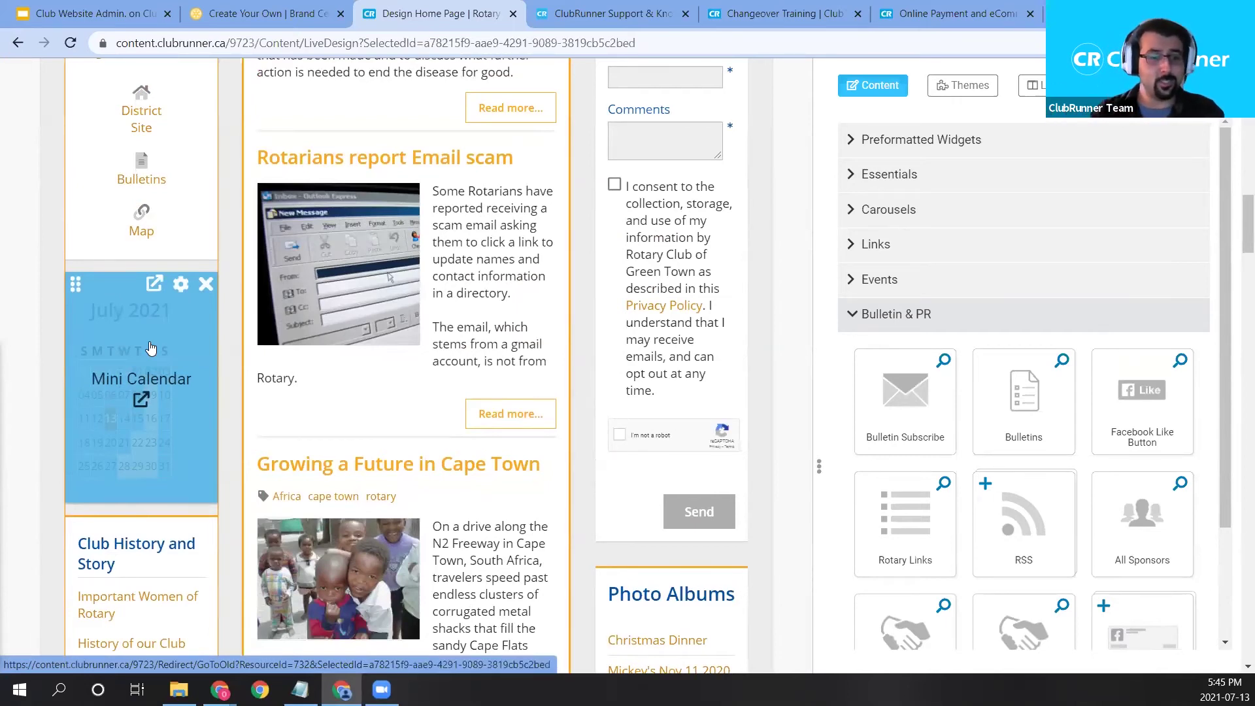
Remove the second Mini Calendar widget so only one calendar remains.
click(207, 286)
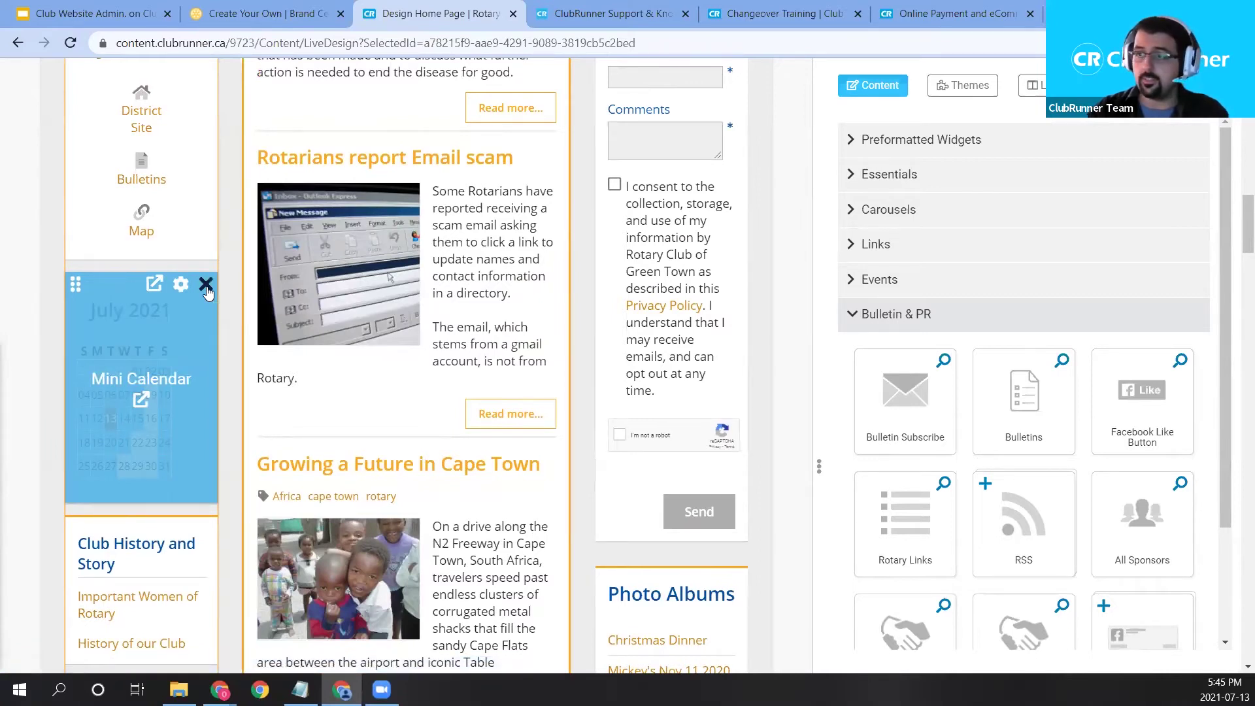
scroll(203, 196, up, 7)
scroll(201, 138, down, 10)
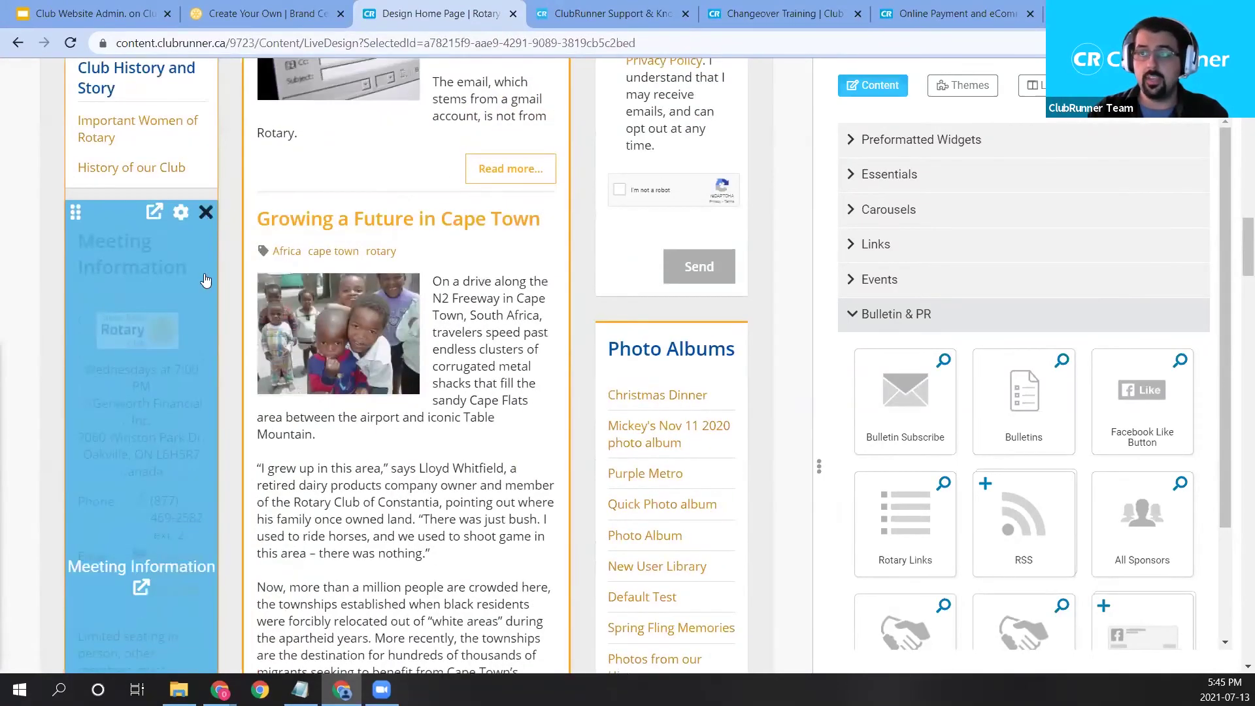
scroll(199, 392, up, 11)
scroll(201, 456, up, 5)
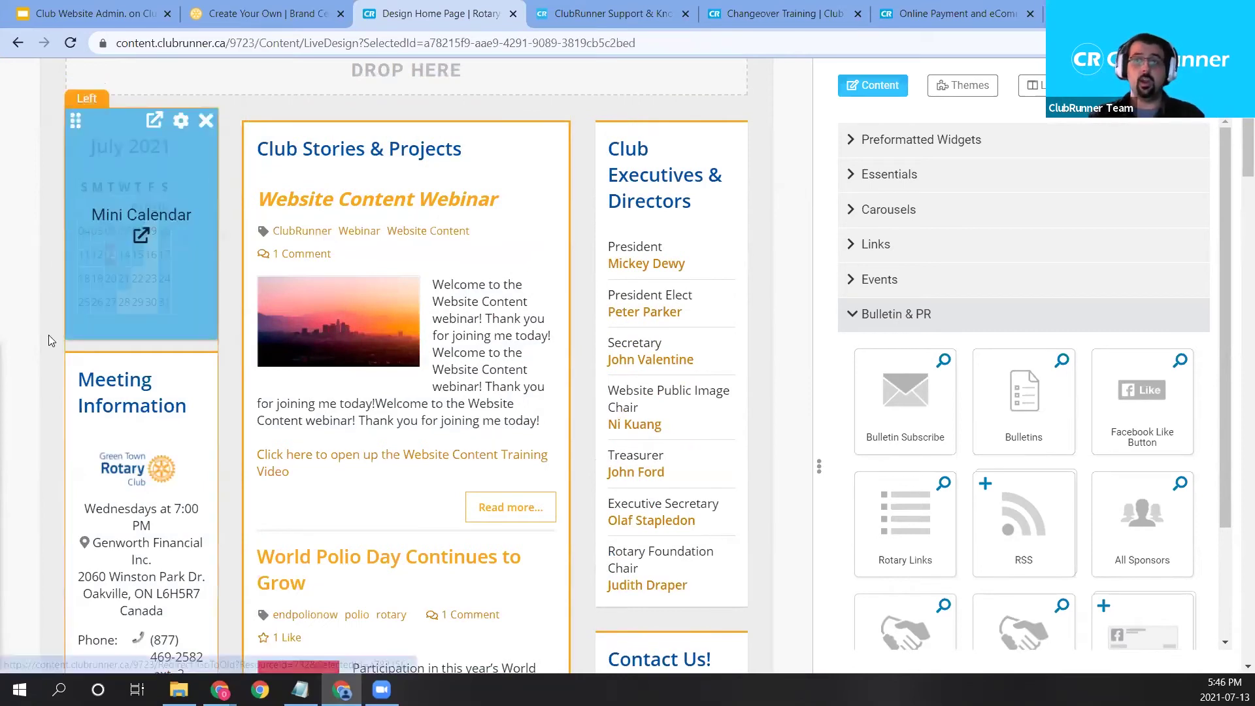
scroll(39, 516, down, 10)
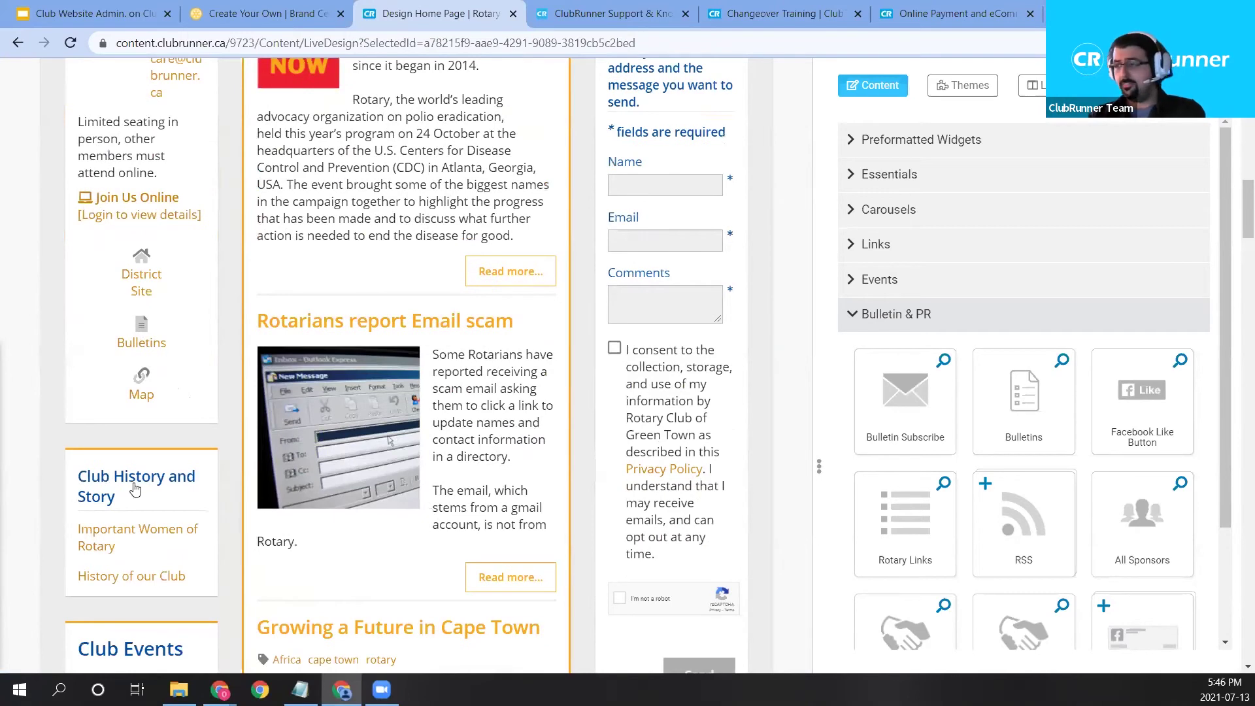
scroll(160, 504, up, 8)
scroll(436, 370, up, 4)
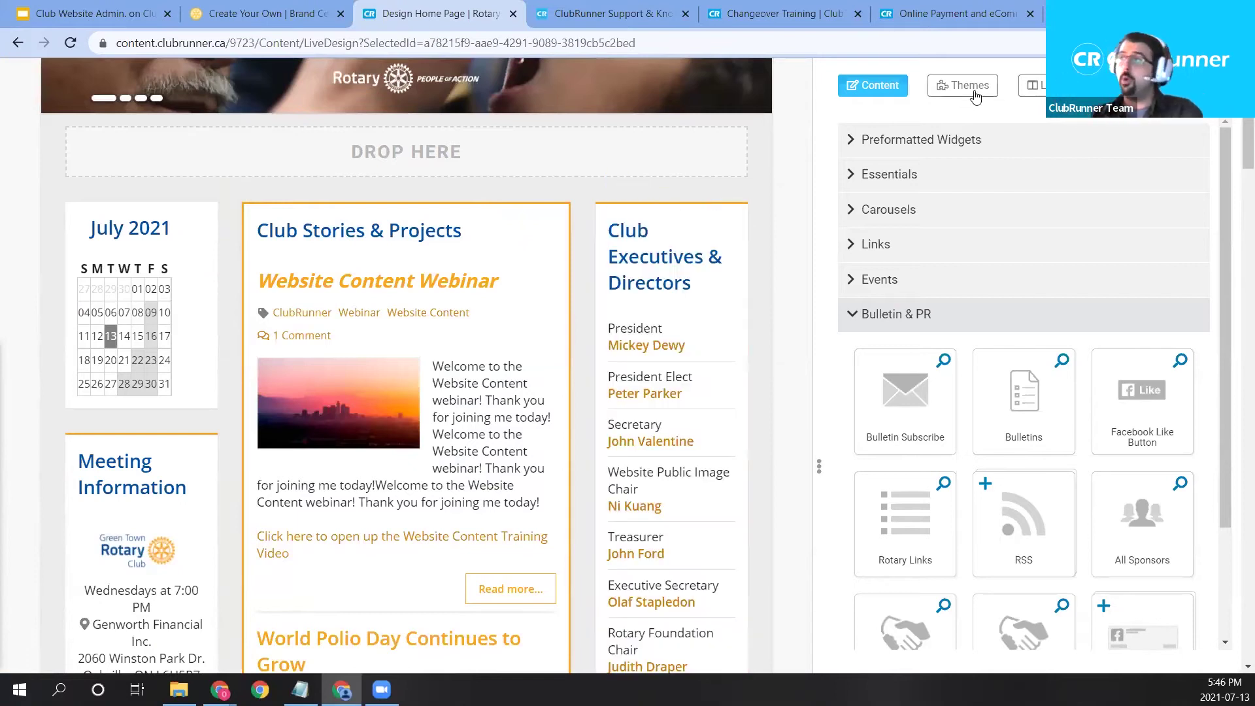
scroll(358, 302, up, 4)
scroll(359, 302, up, 3)
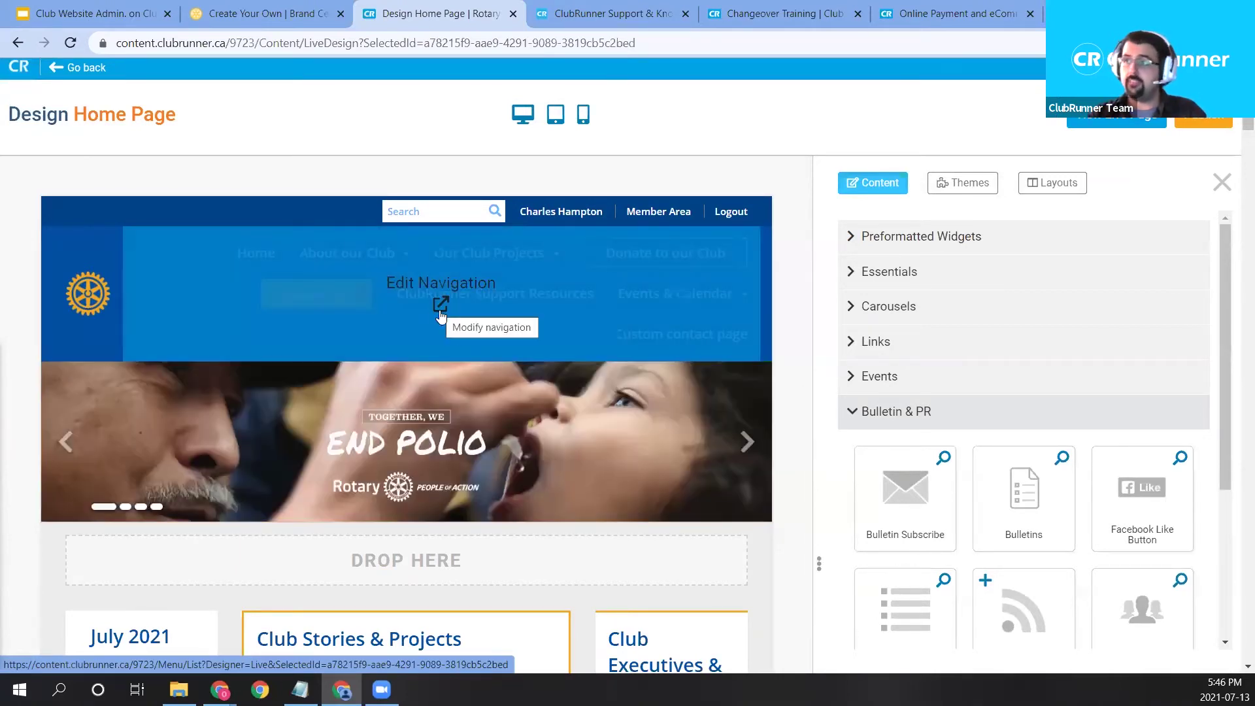
Open the home page navigation menu for editing and scan its items.
click(440, 303)
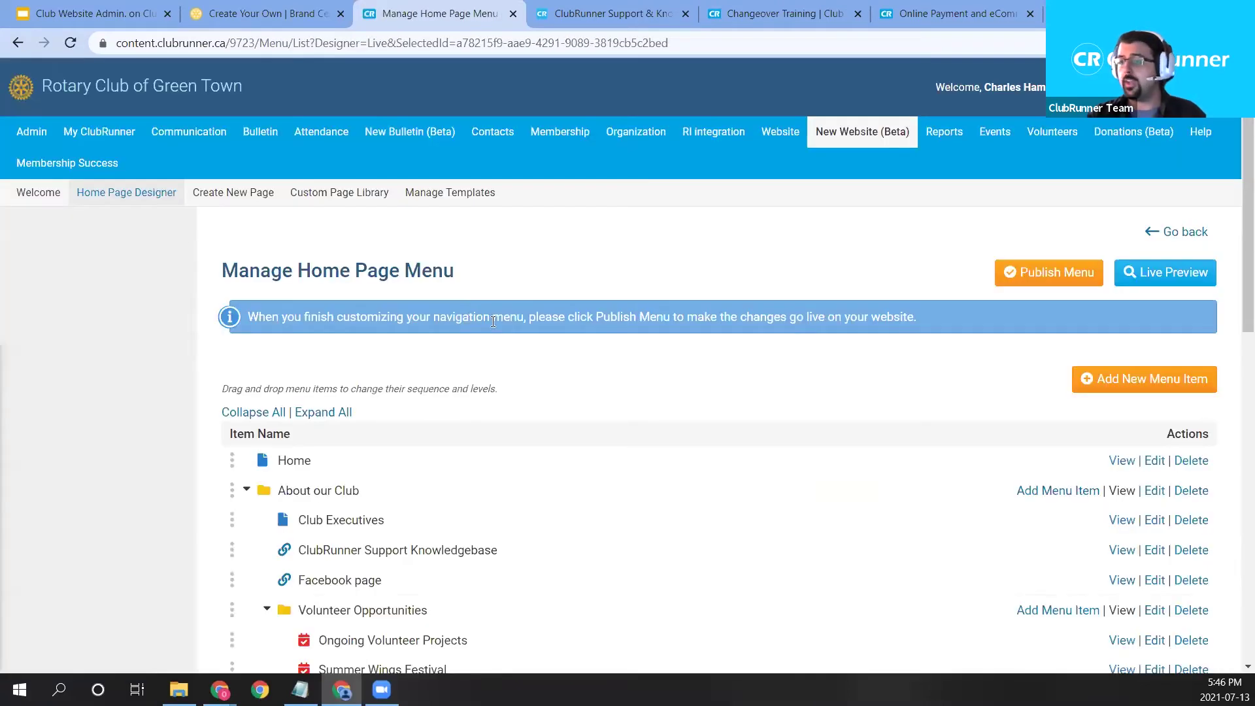
scroll(565, 359, down, 1)
scroll(566, 366, down, 1)
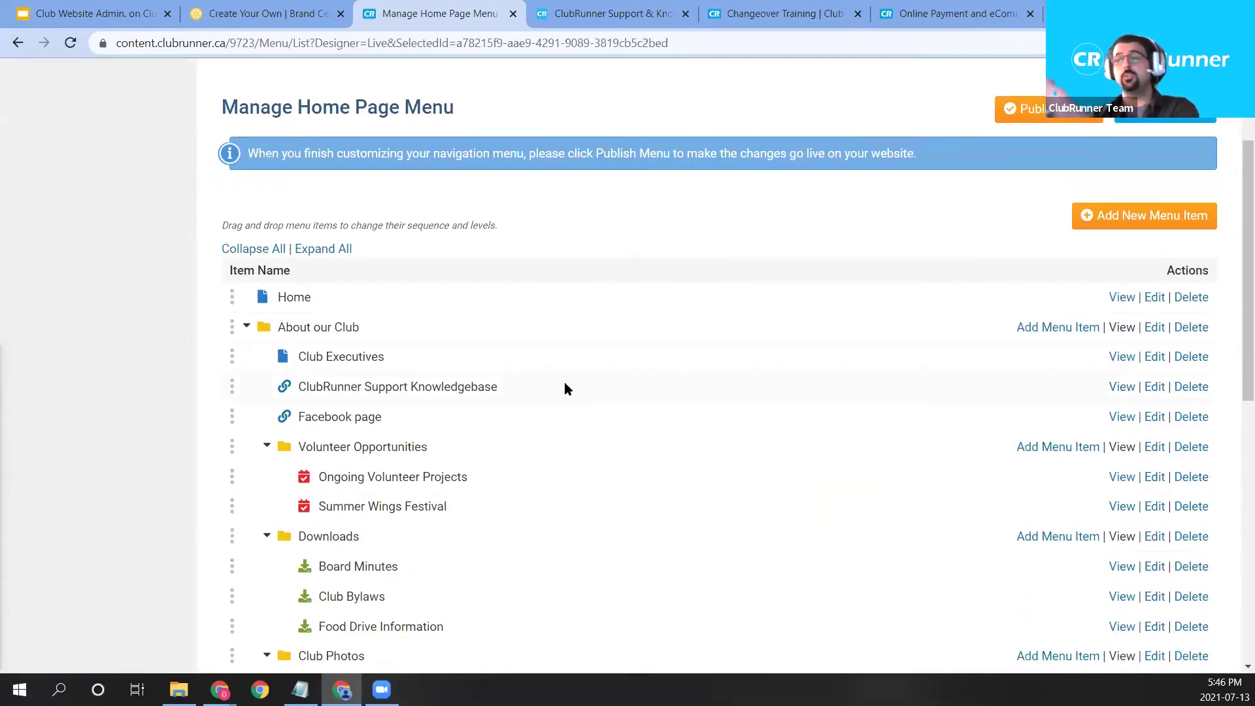
scroll(577, 392, down, 1)
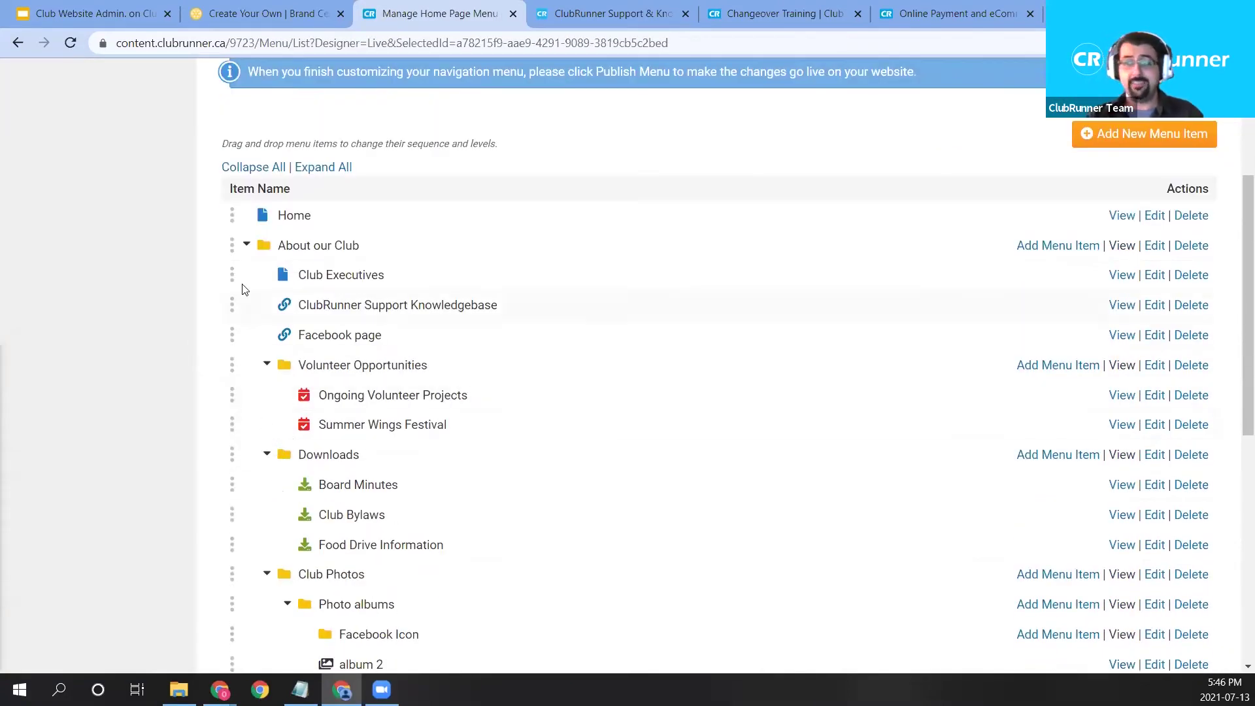
scroll(225, 484, down, 1)
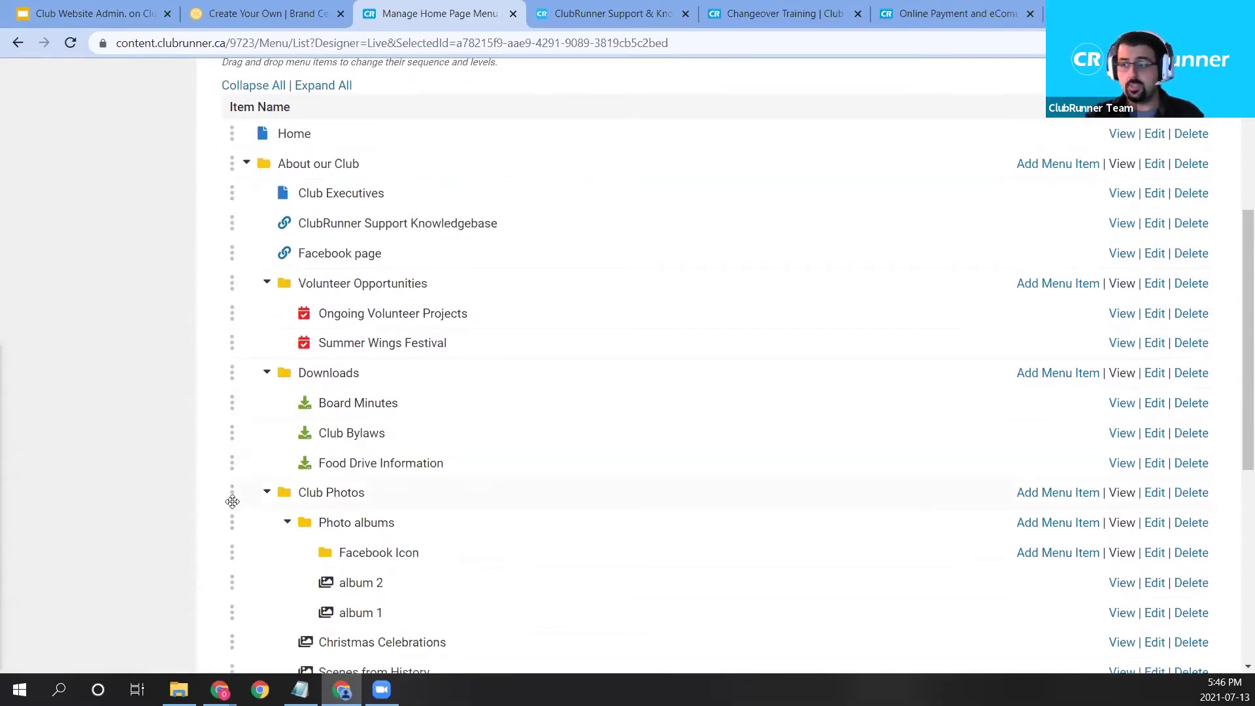
scroll(233, 501, down, 1)
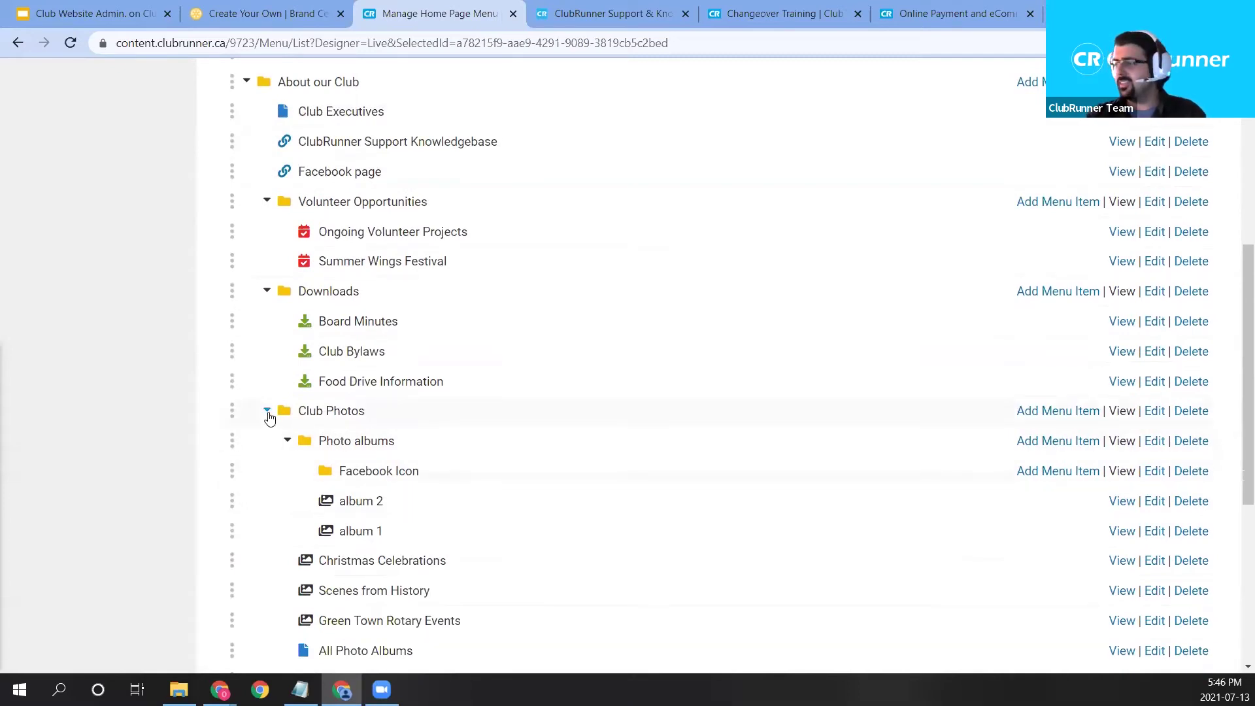
Collapse Club Photos, Volunteer Opportunities, Downloads, About our Club and Our Club Projects folders.
click(267, 412)
click(267, 202)
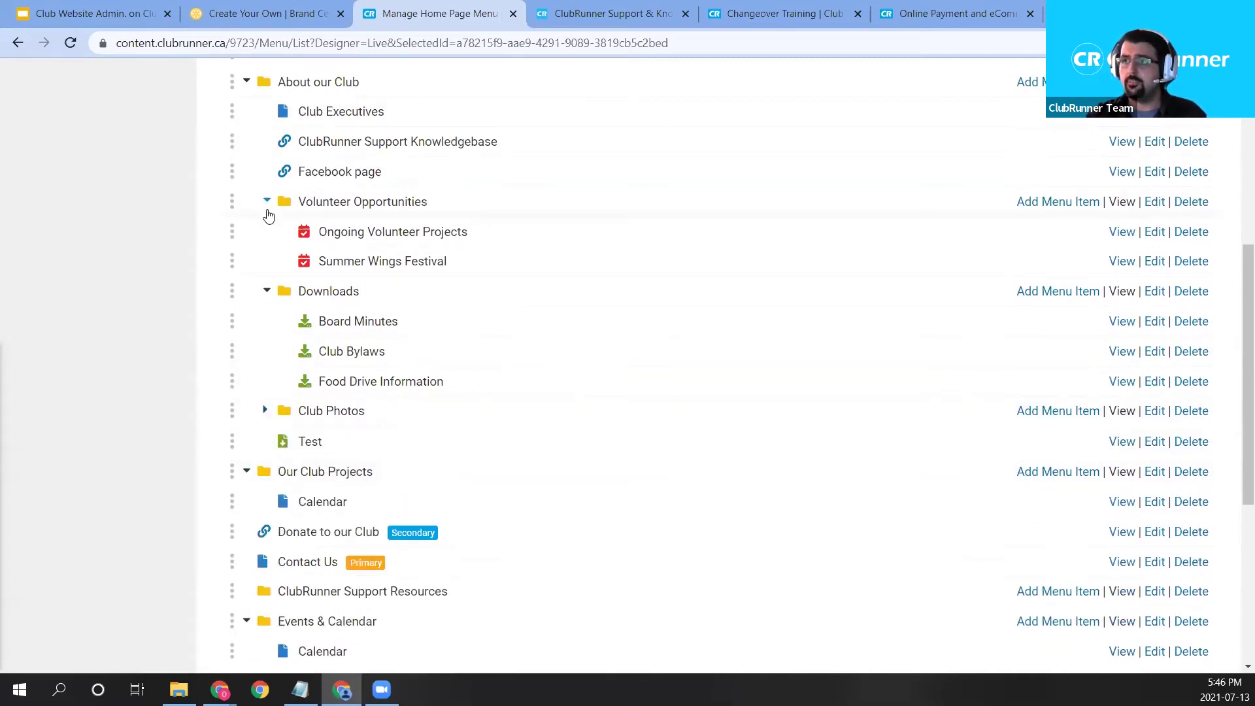
click(266, 232)
scroll(245, 170, up, 1)
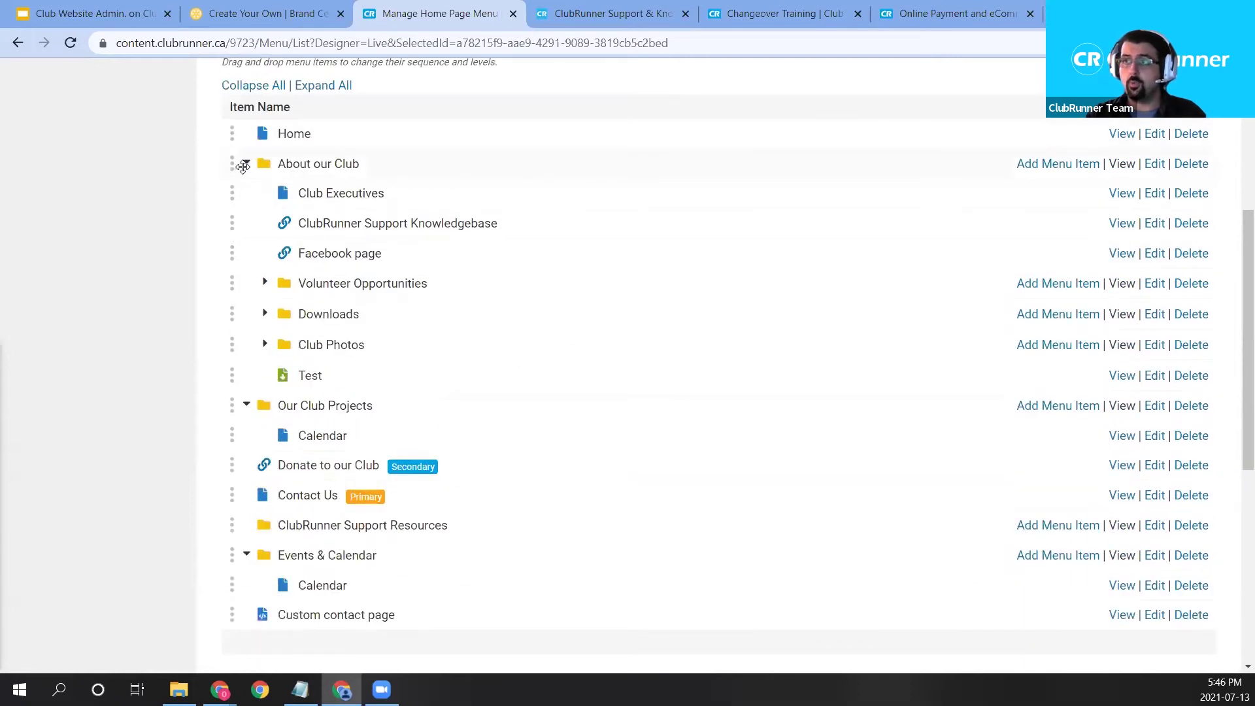
click(246, 166)
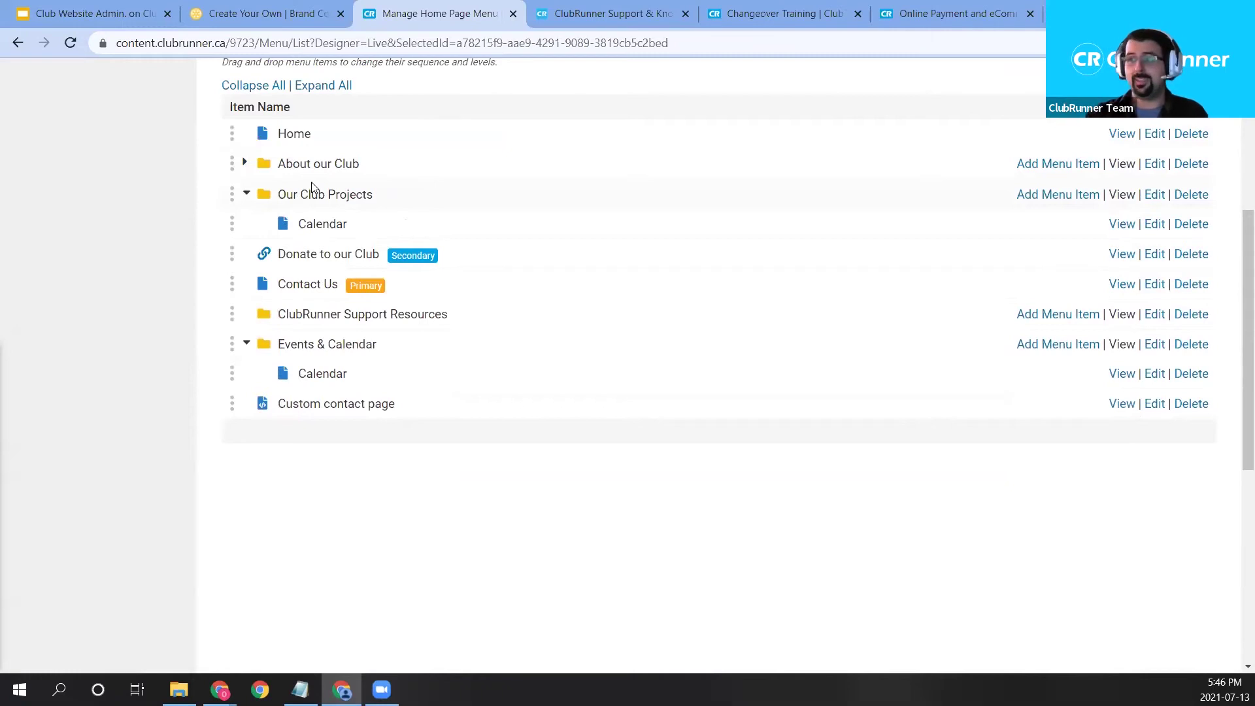
click(246, 194)
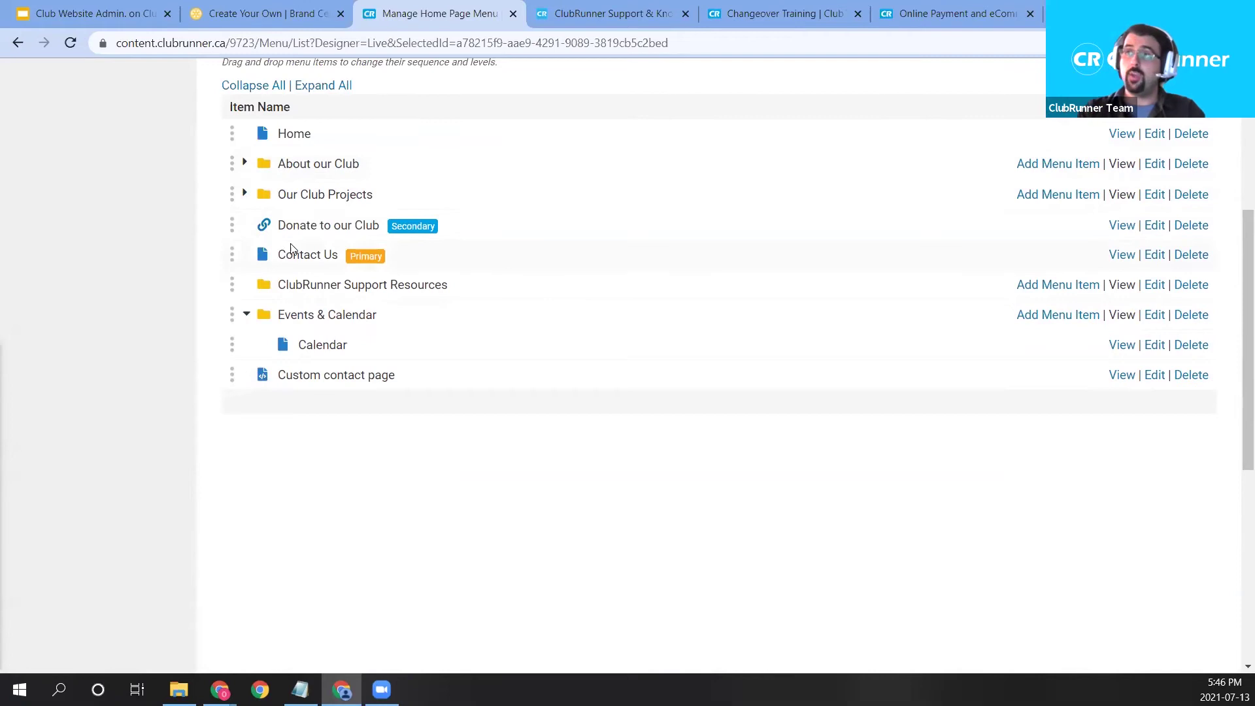
drag(277, 226, 277, 265)
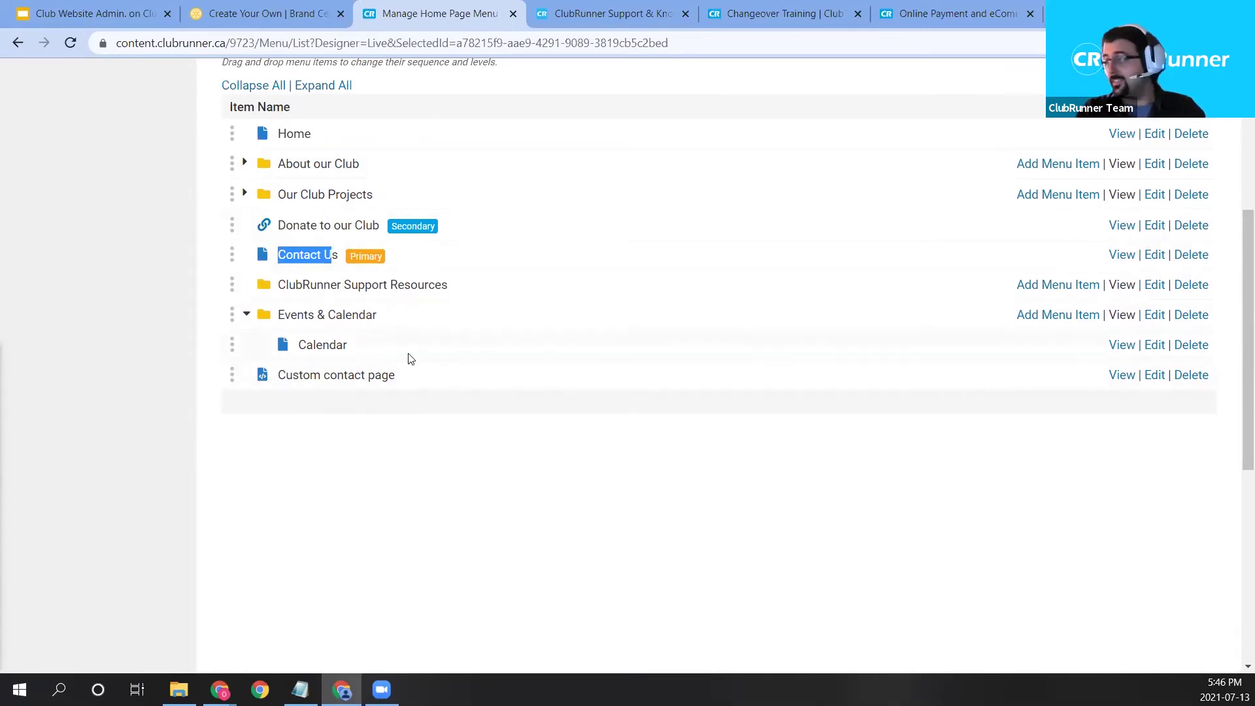
scroll(538, 325, up, 1)
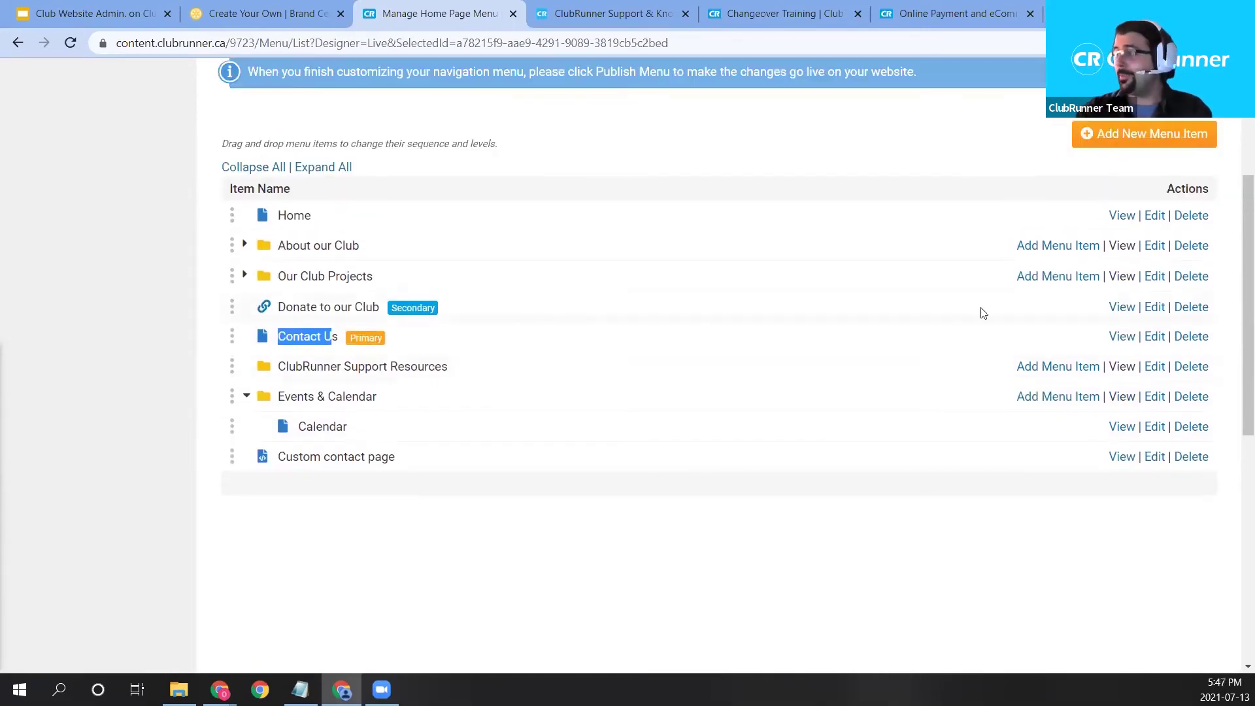
Add a new menu item of Document link type pointing to Webinar Documents > Website Document.
click(1143, 134)
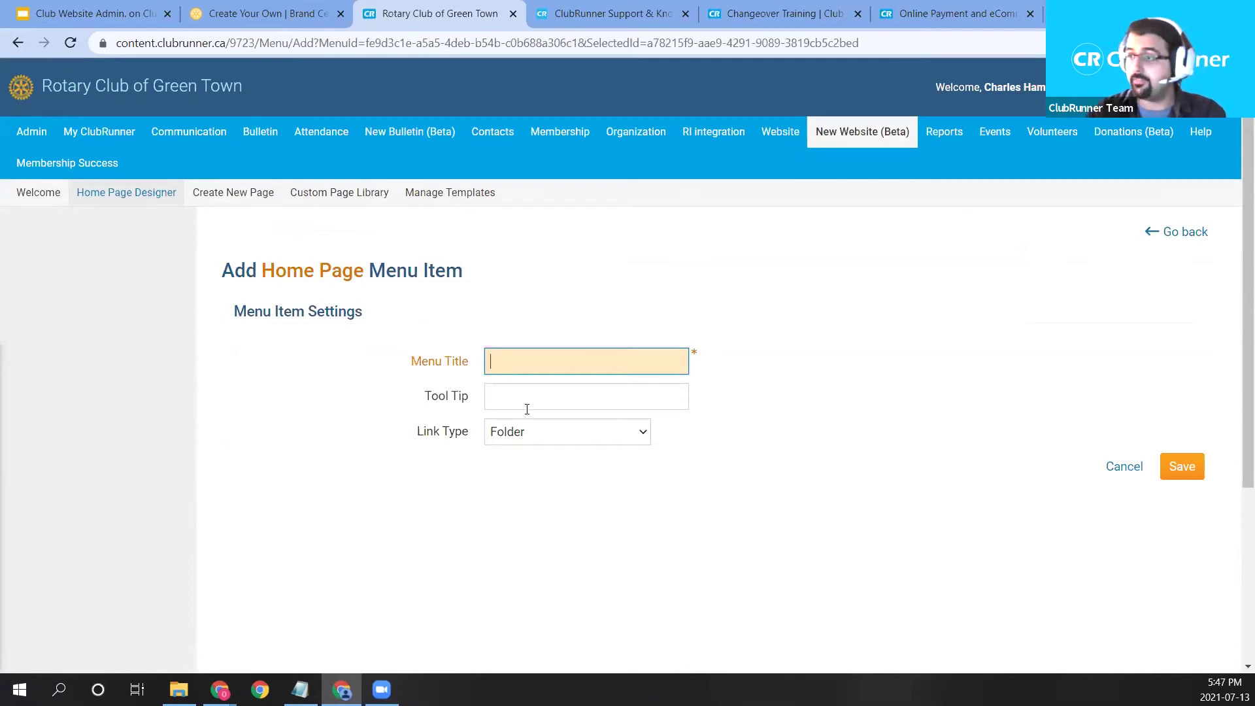
click(562, 437)
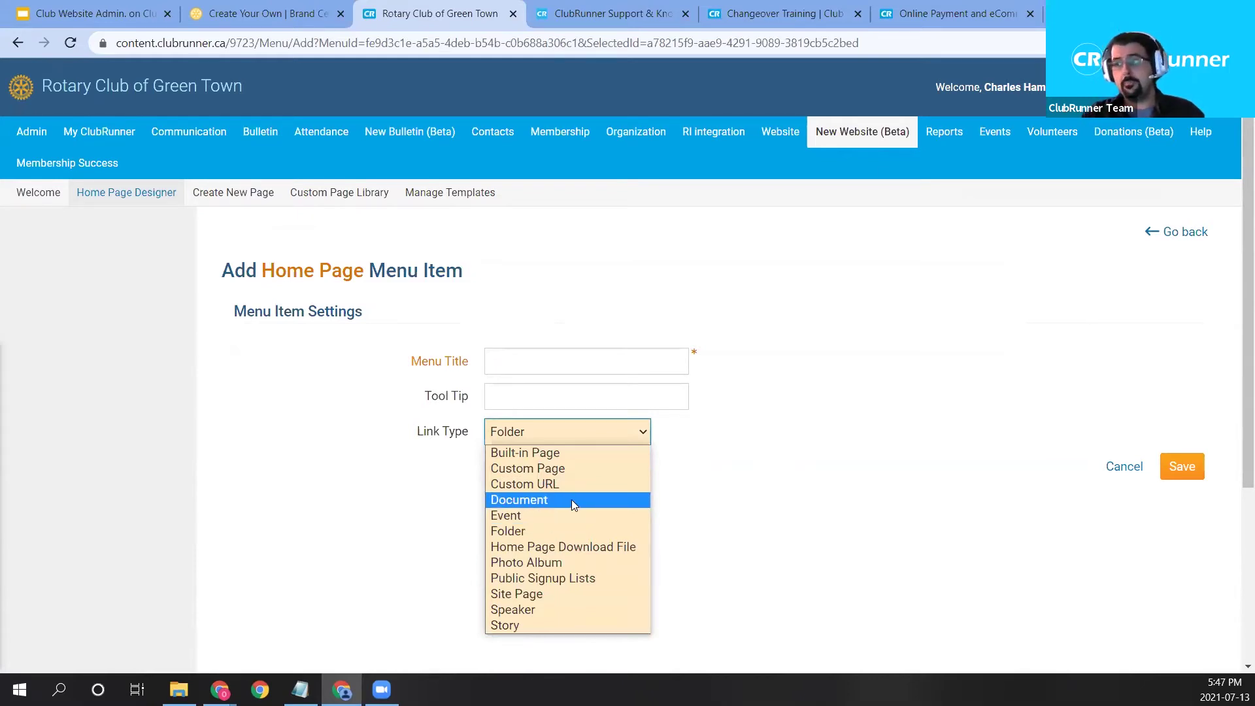
click(571, 499)
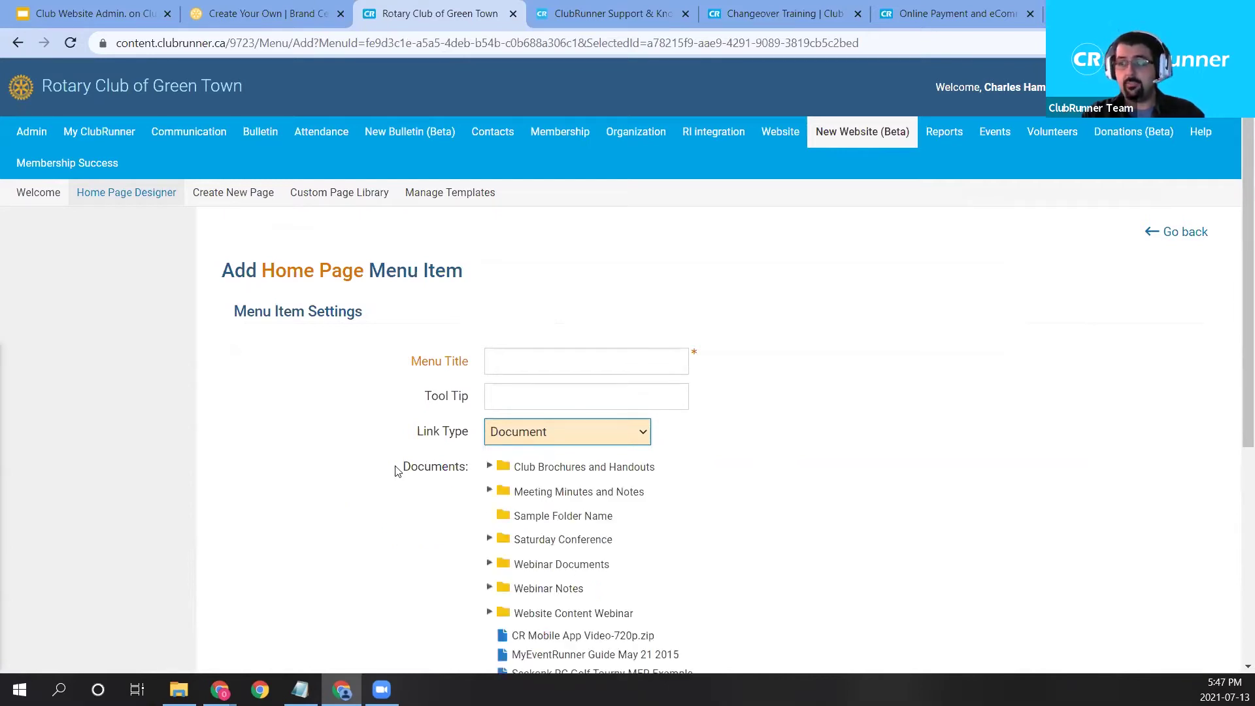
drag(396, 471, 466, 469)
scroll(397, 516, down, 2)
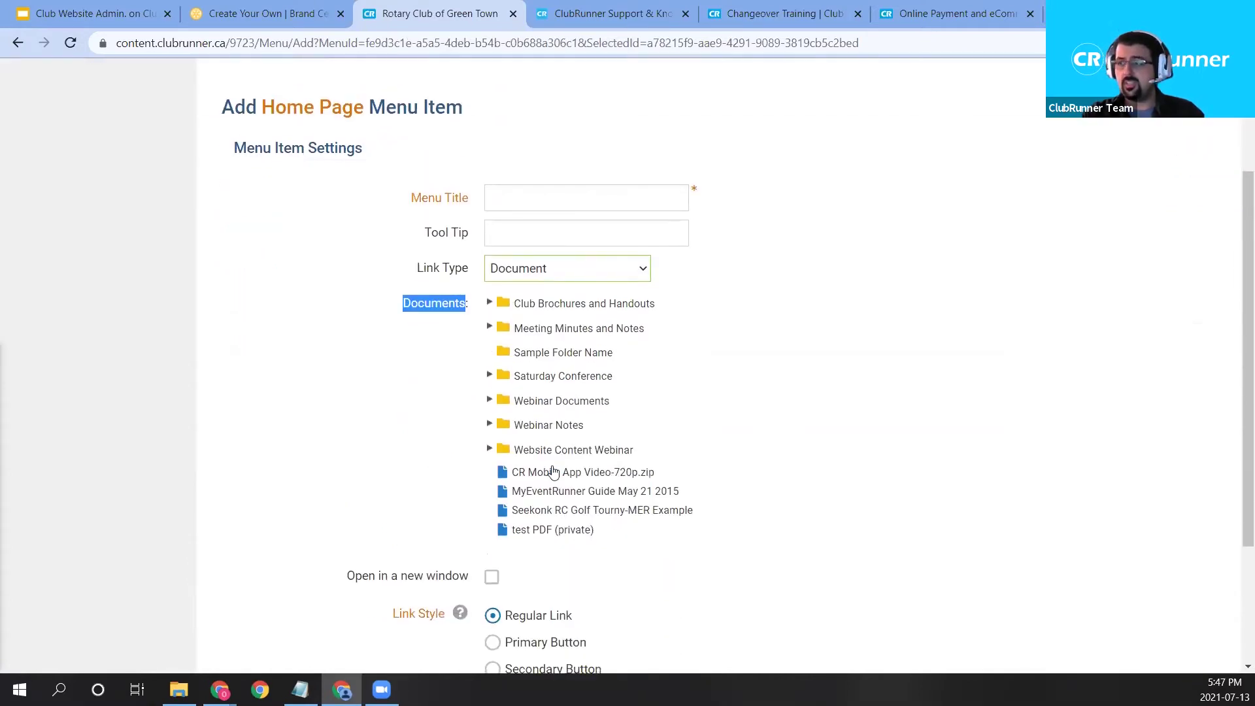
click(492, 402)
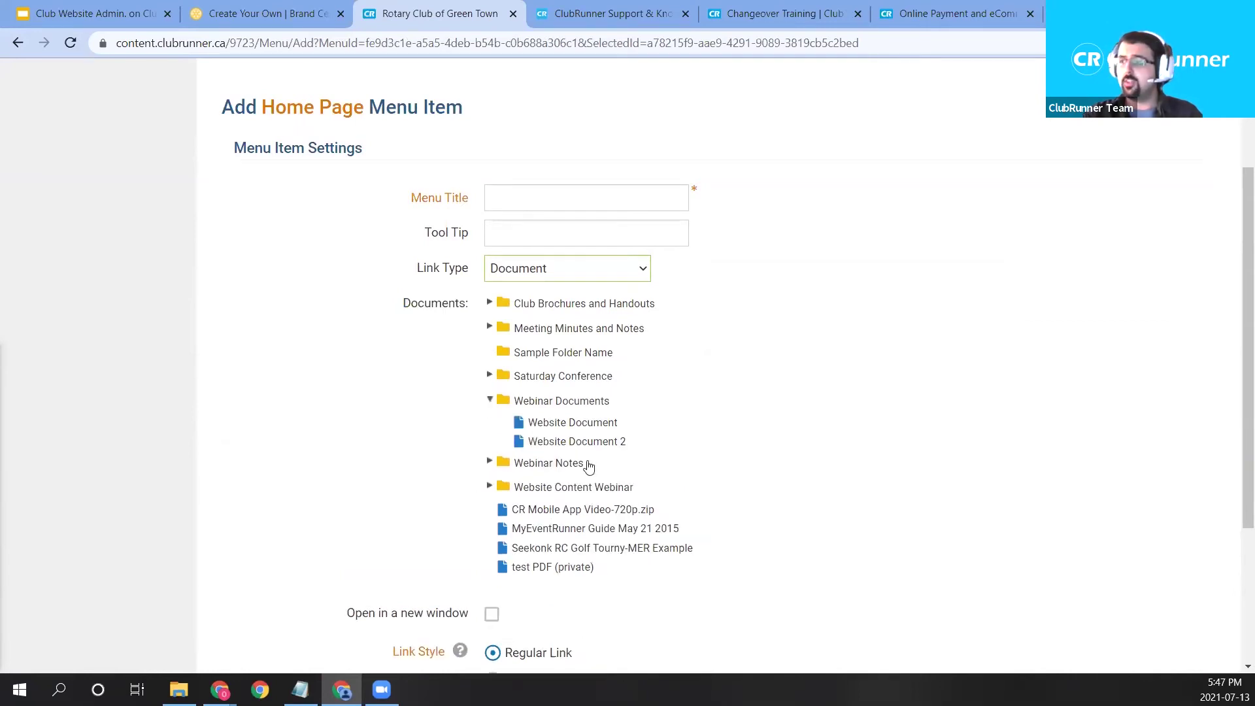
click(603, 427)
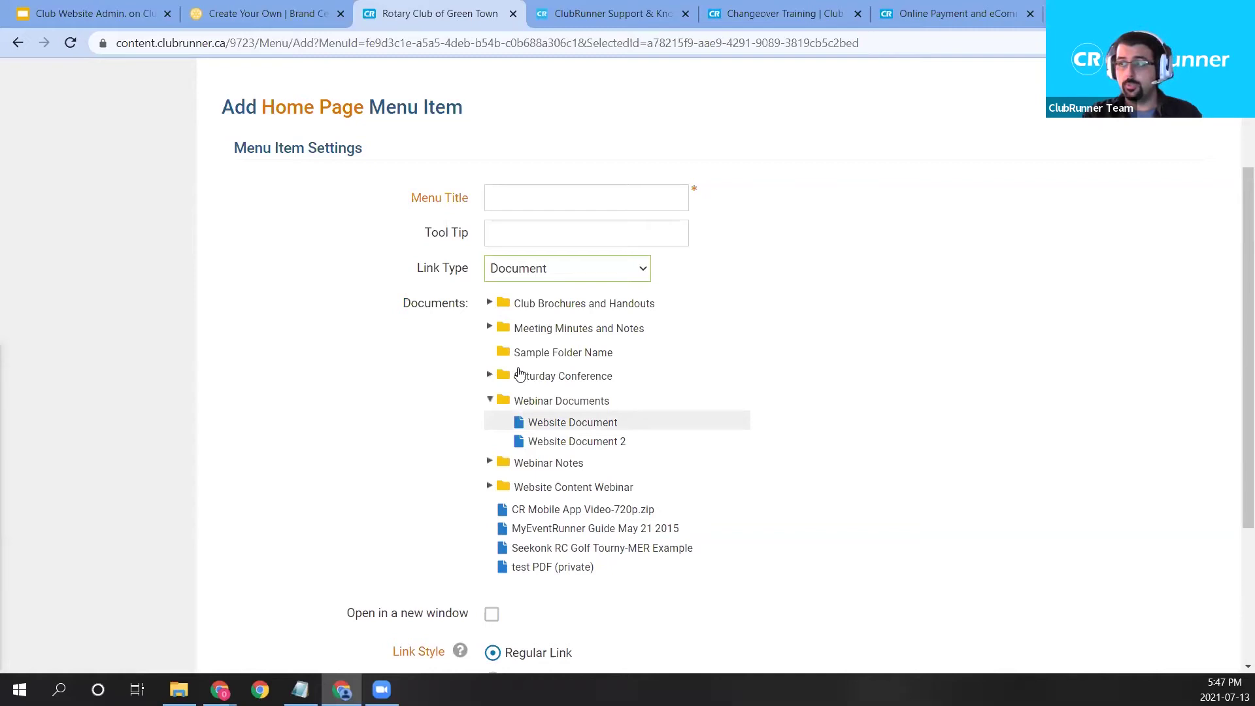
Title the menu item 'Download our Application Form'.
click(527, 193)
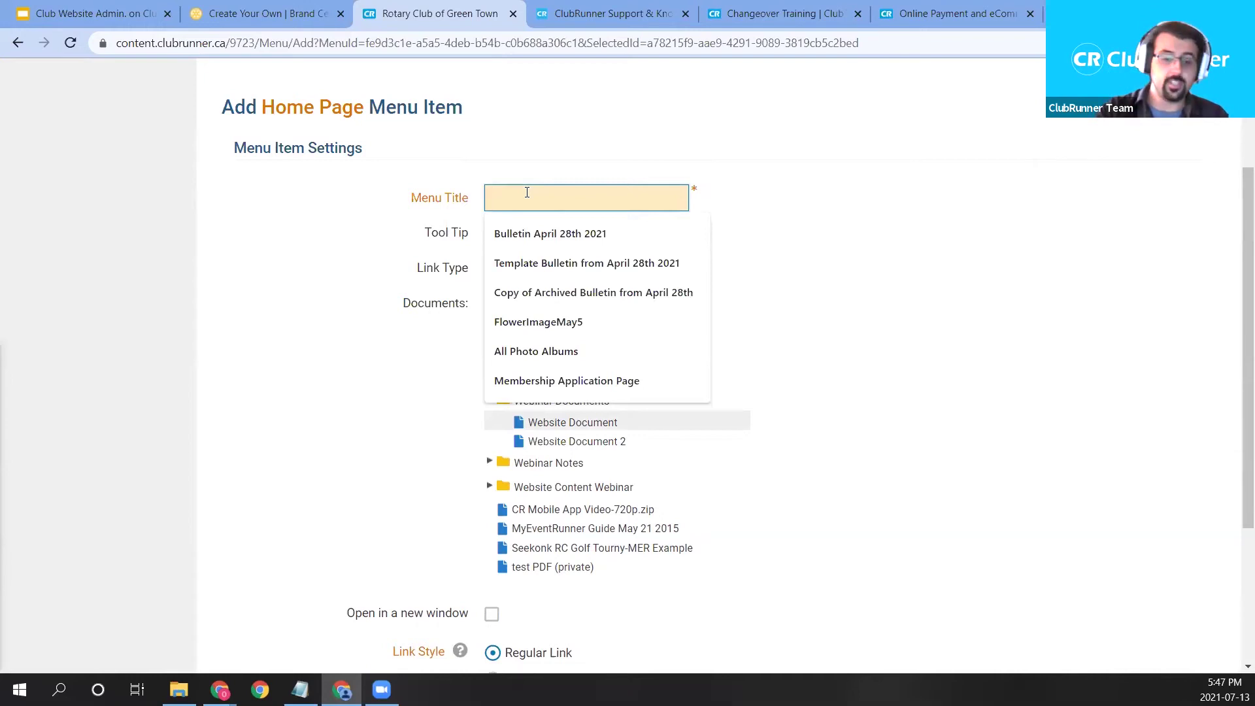
text(Download ou)
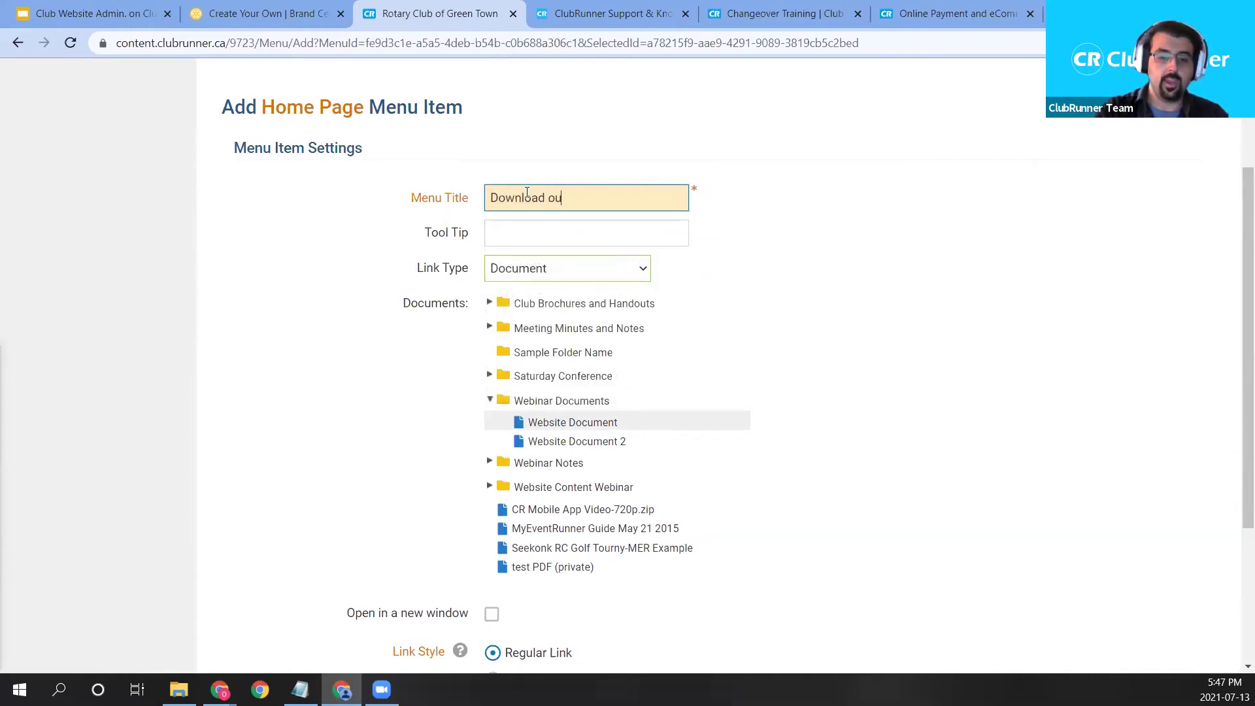
text(r Application Form)
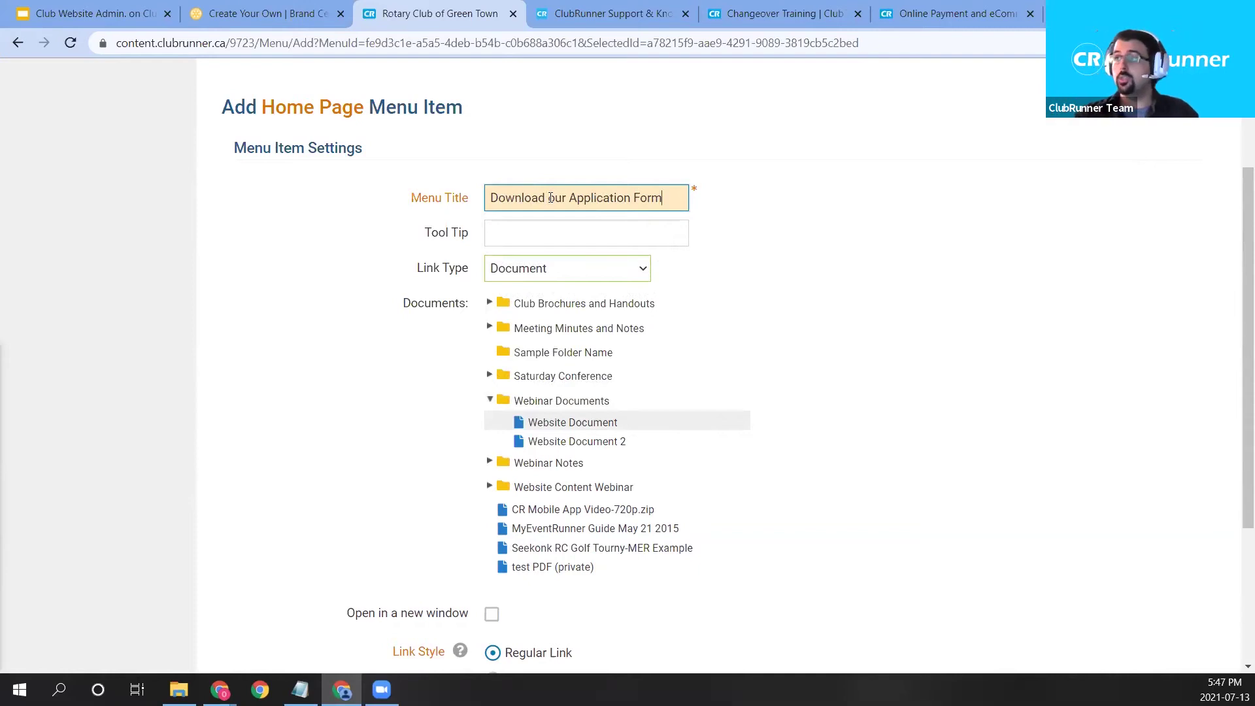
scroll(551, 197, up, 3)
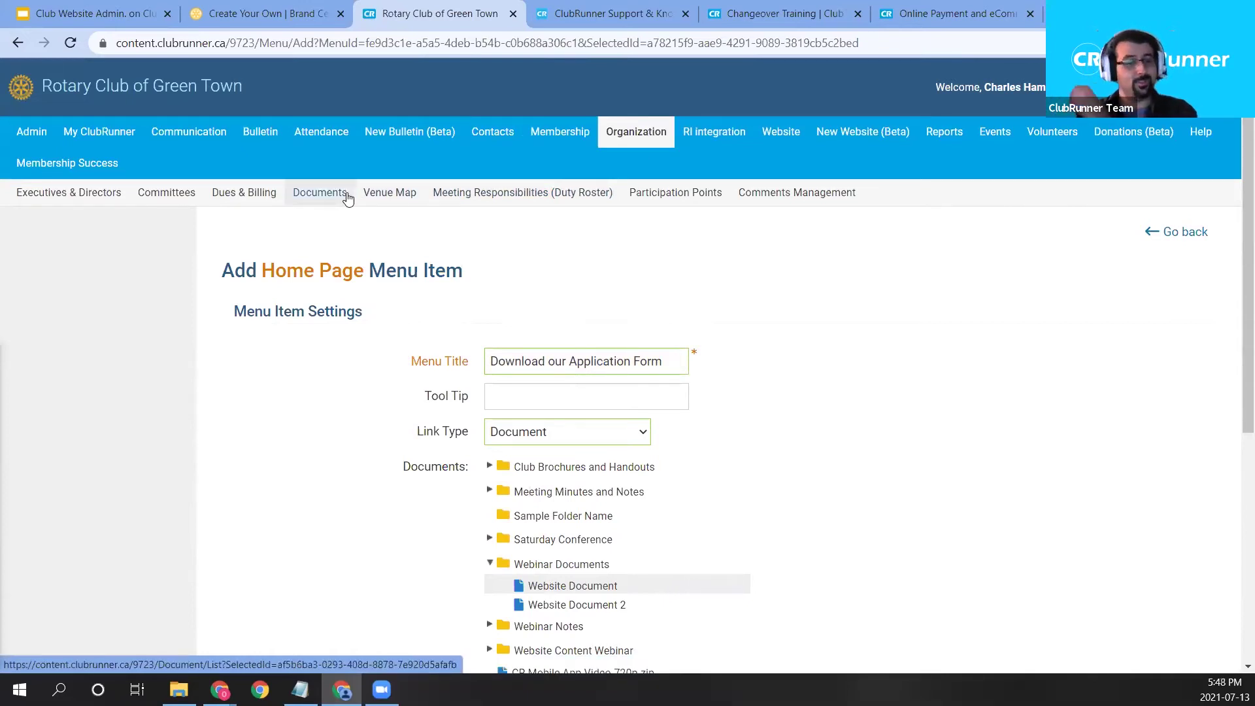
scroll(692, 393, down, 4)
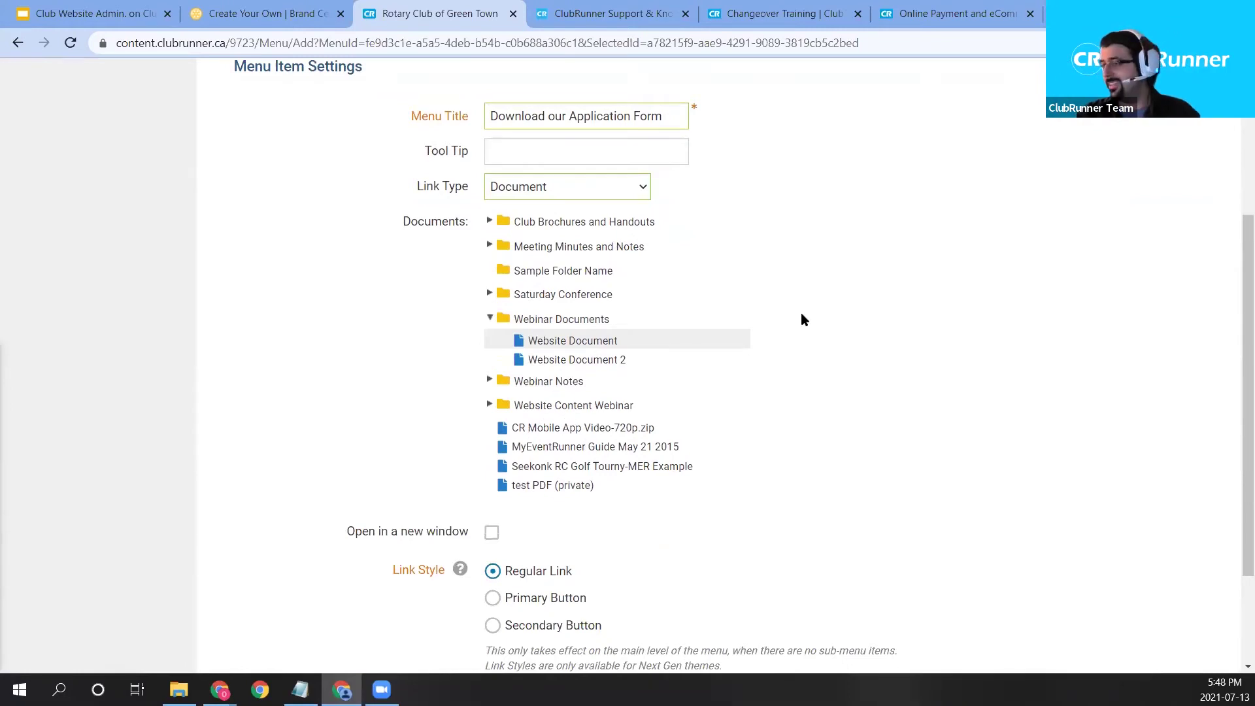
scroll(805, 314, down, 2)
scroll(883, 366, down, 4)
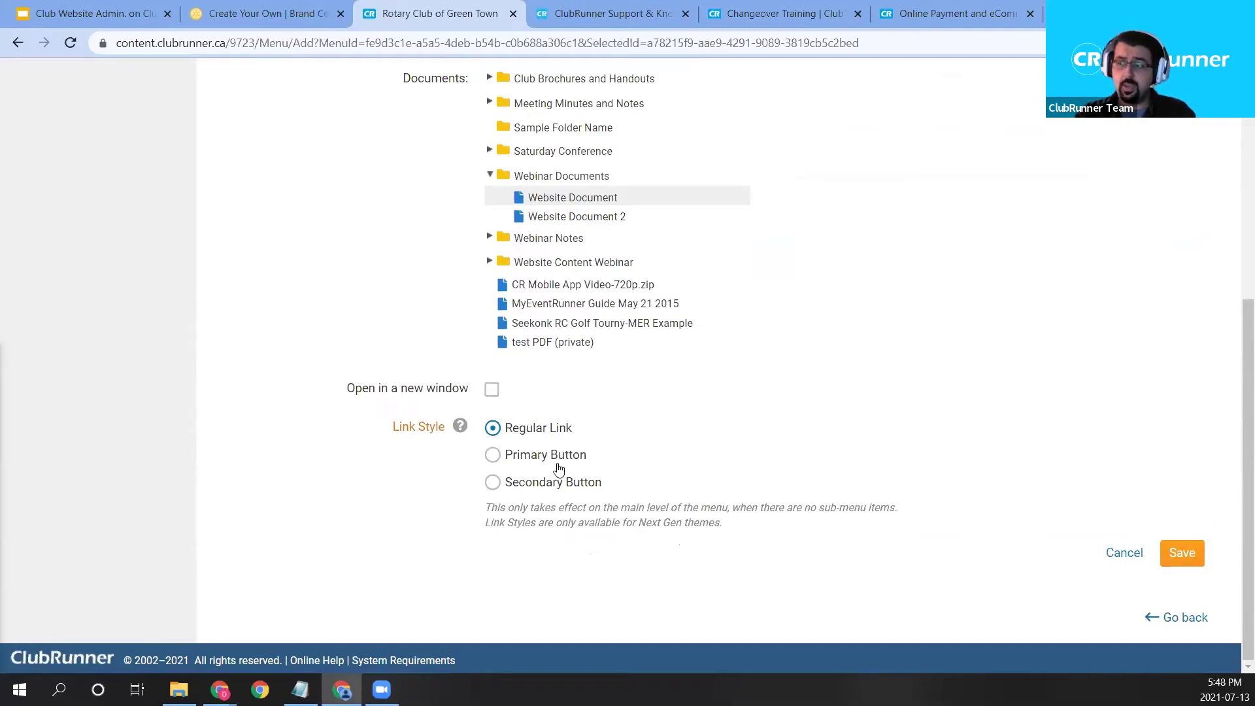
Save the Download our Application Form menu item.
click(1181, 553)
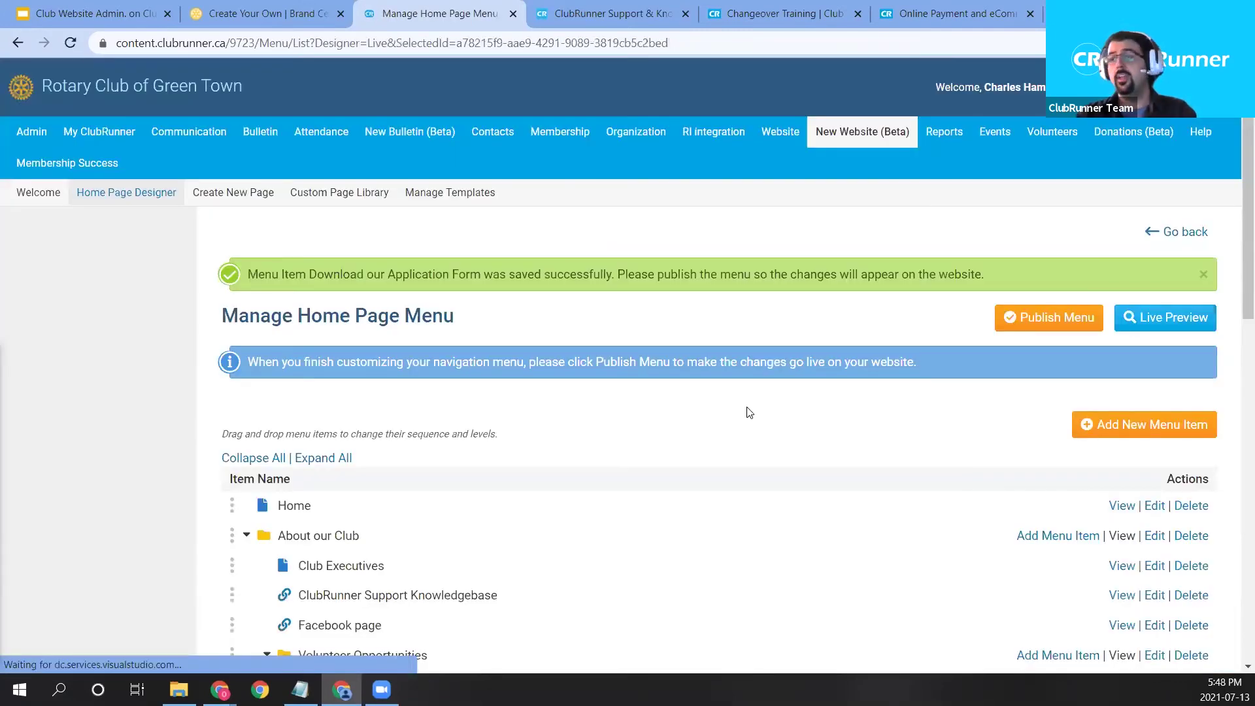
scroll(738, 410, down, 3)
scroll(738, 410, down, 10)
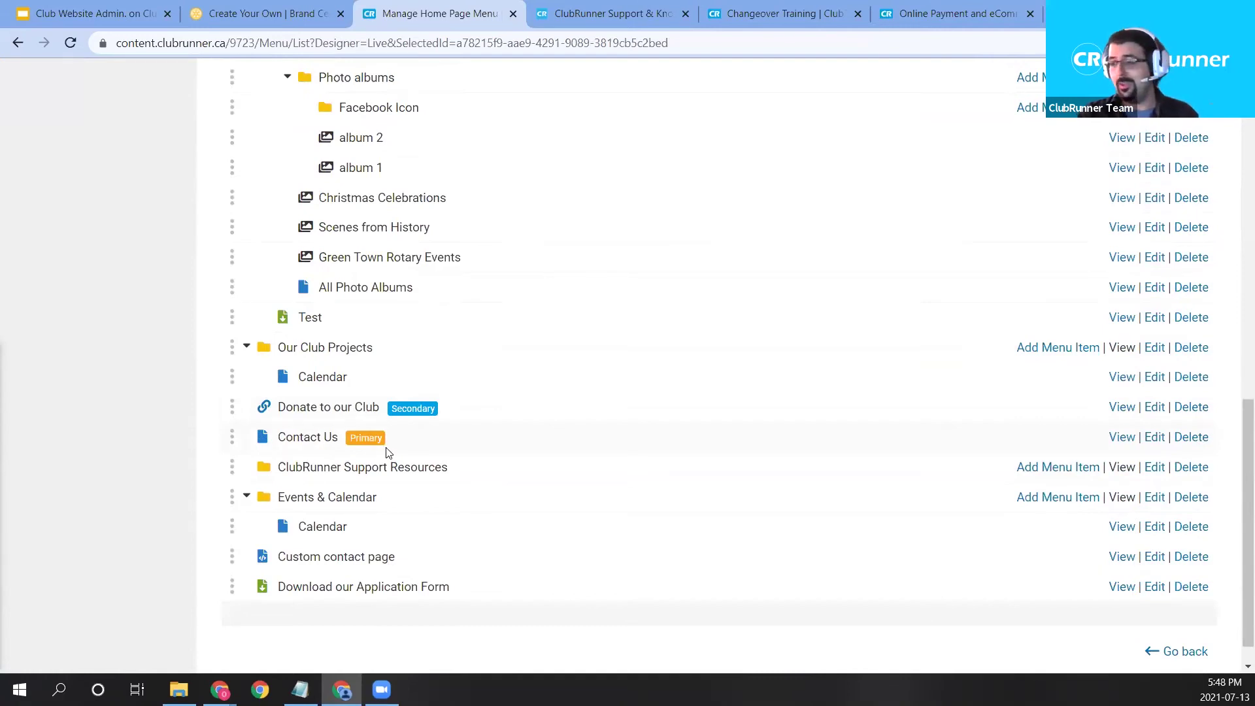
scroll(558, 495, down, 1)
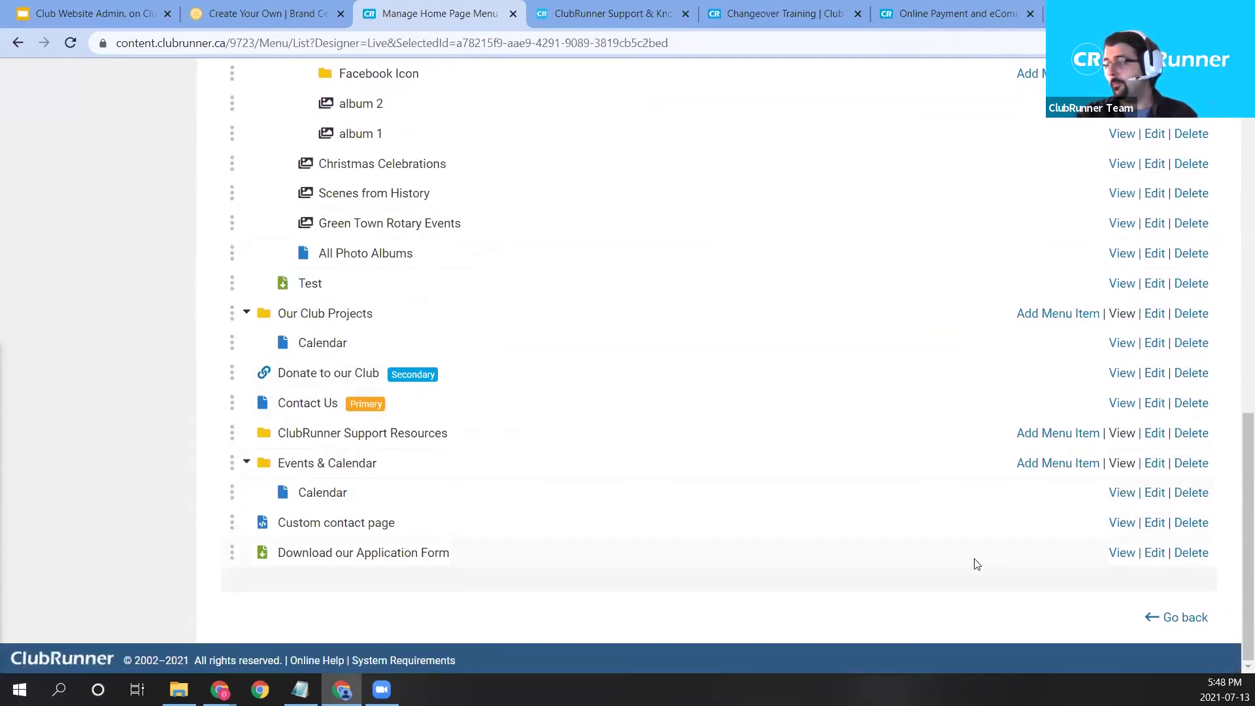
scroll(904, 585, up, 5)
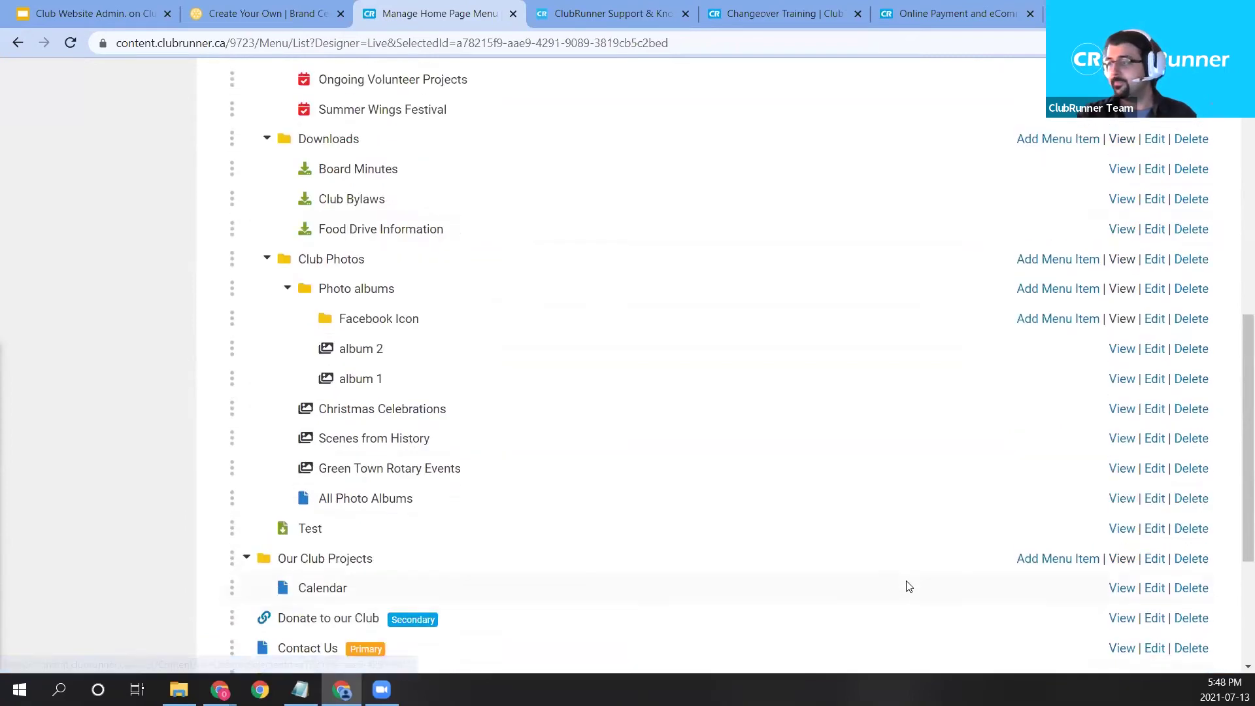
scroll(440, 497, down, 3)
scroll(440, 521, down, 3)
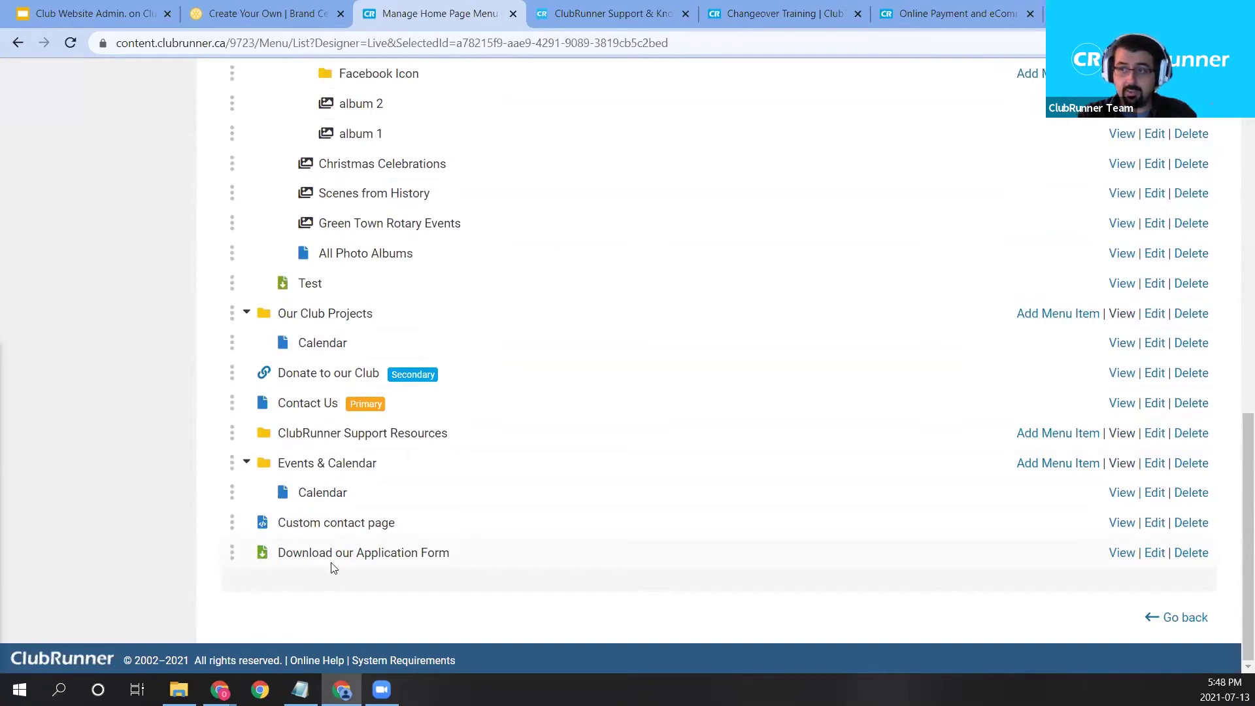
Move the new item into About our Club, above Club Executives.
drag(233, 552, 345, 223)
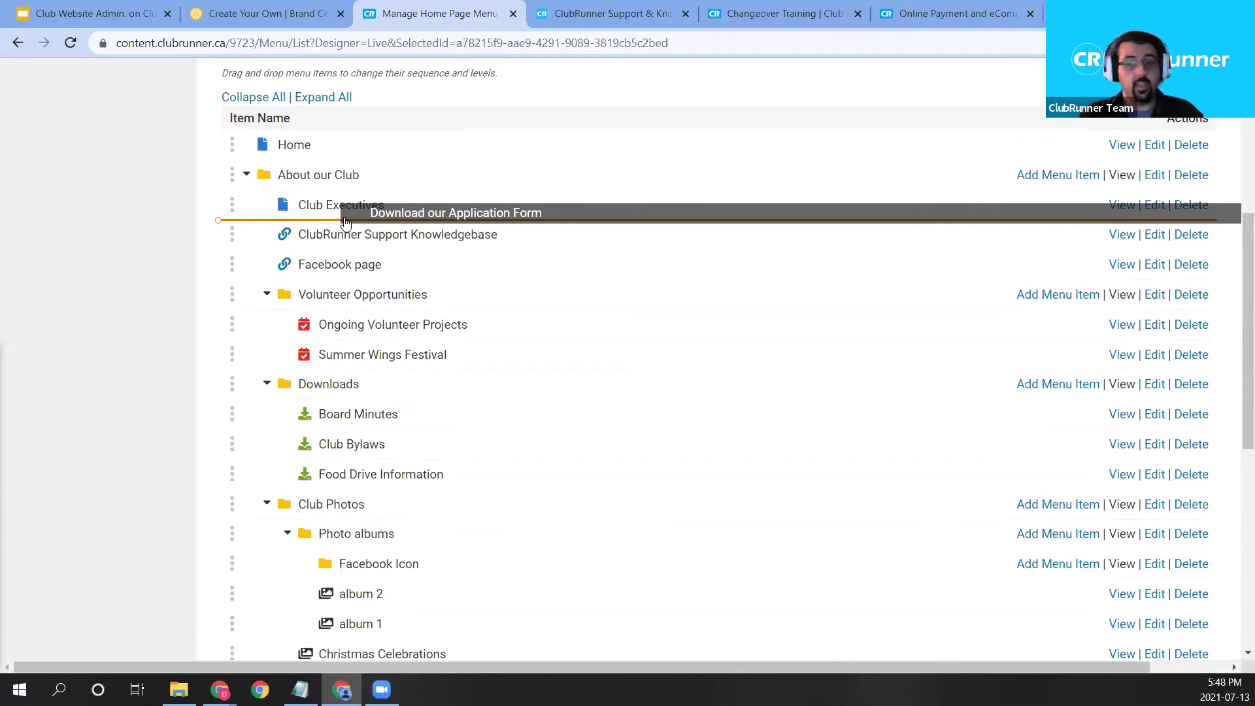
drag(345, 222, 345, 223)
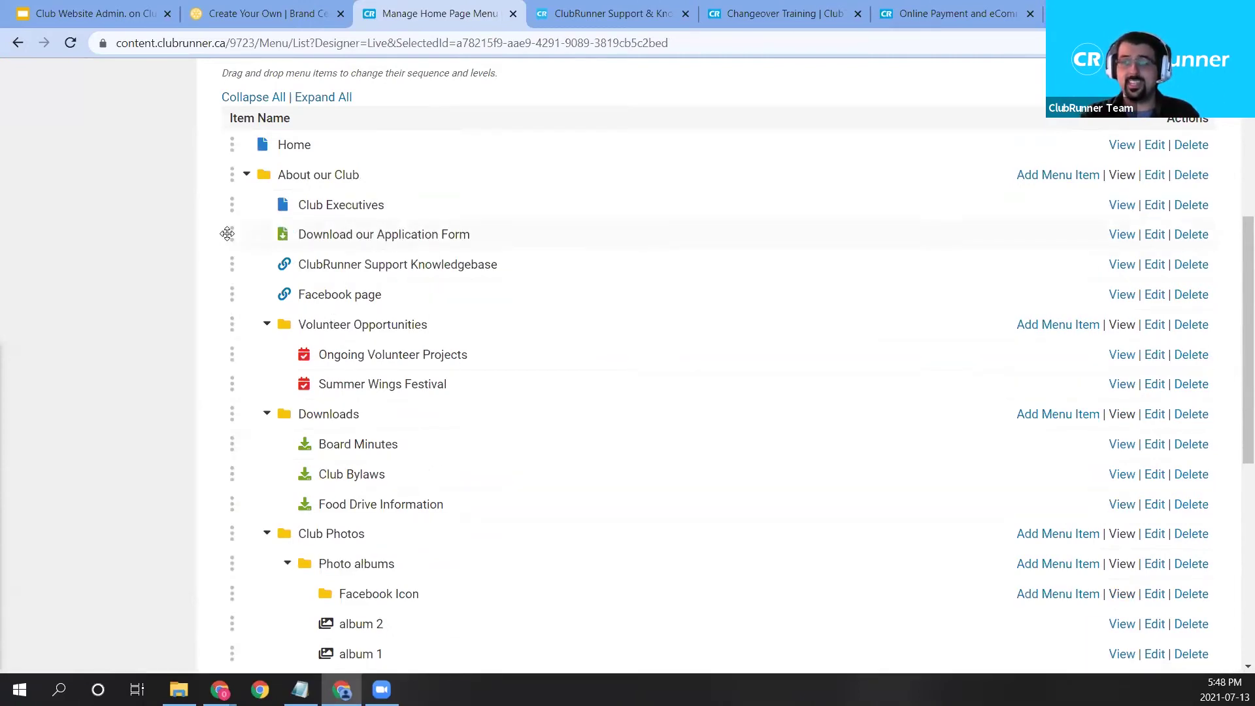
drag(228, 234, 237, 189)
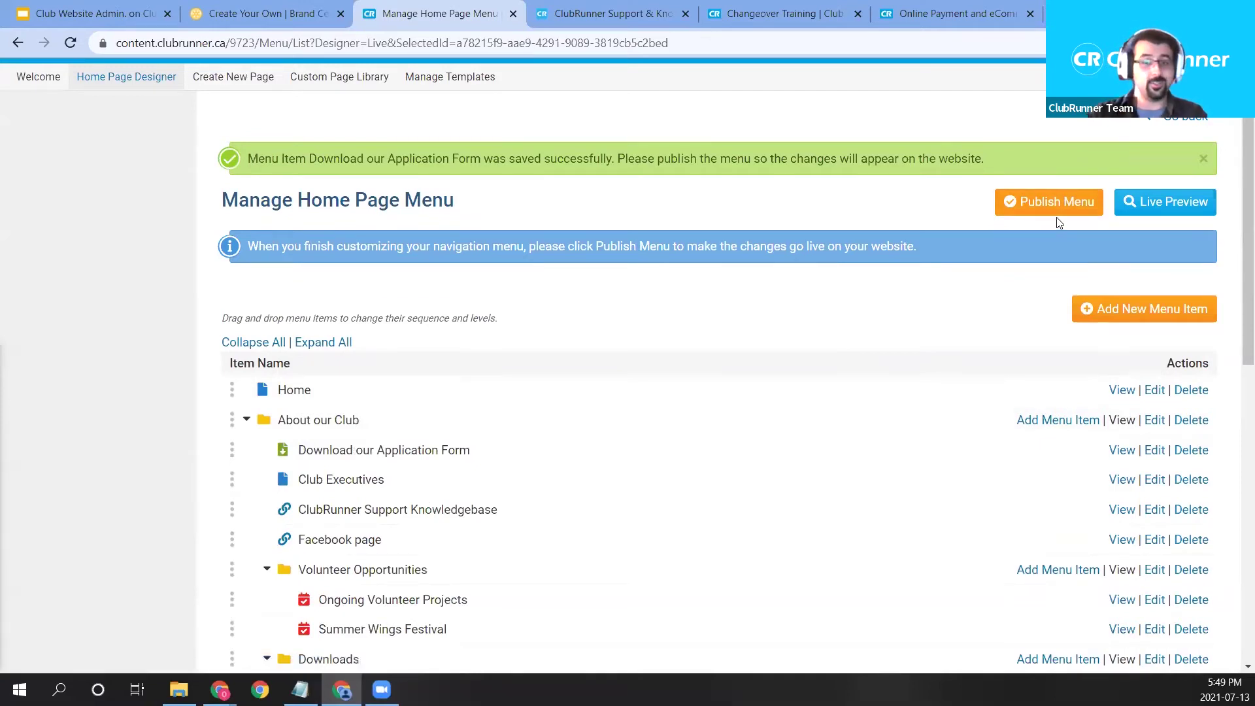
Publish the menu changes, confirm with OK, and go back to Design Home Page.
click(1055, 208)
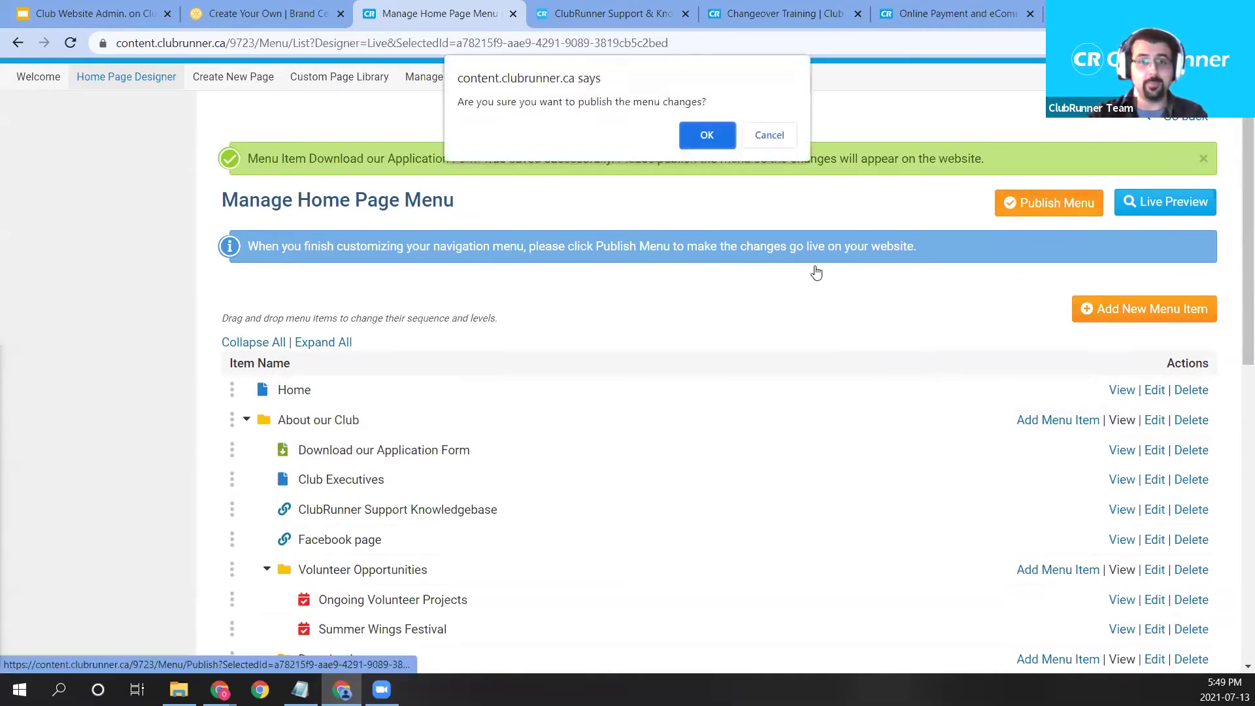
click(708, 138)
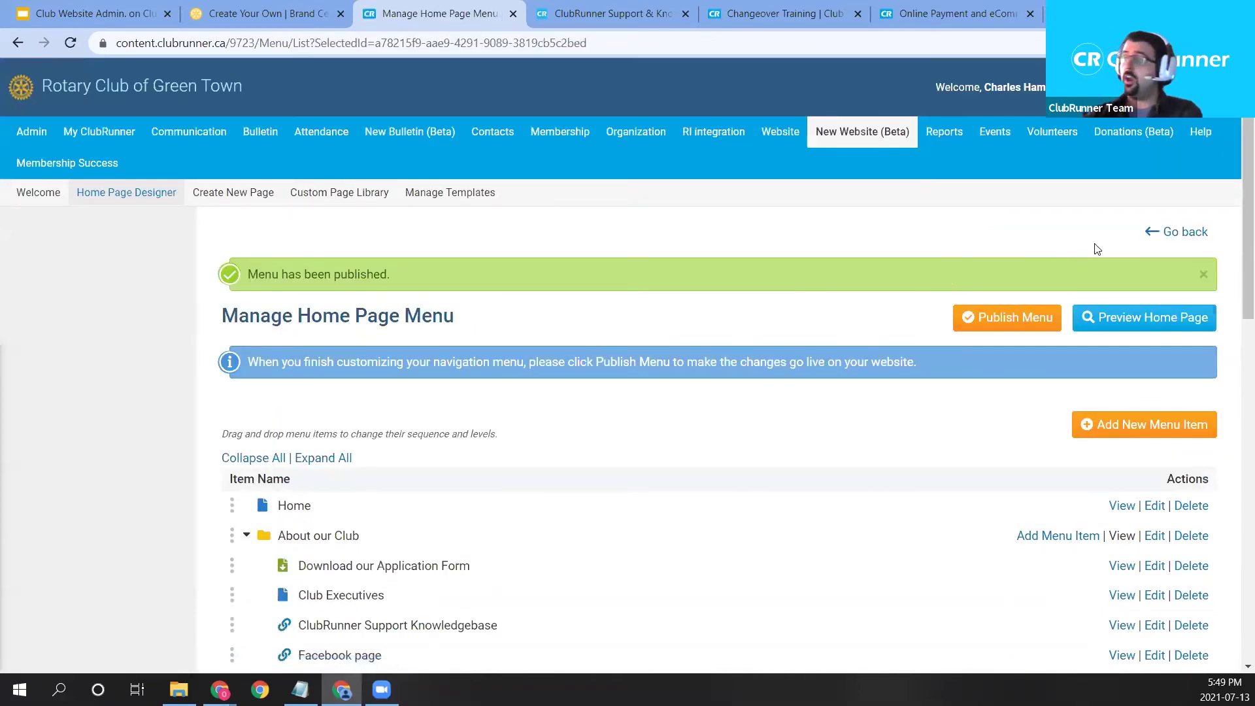
click(1170, 232)
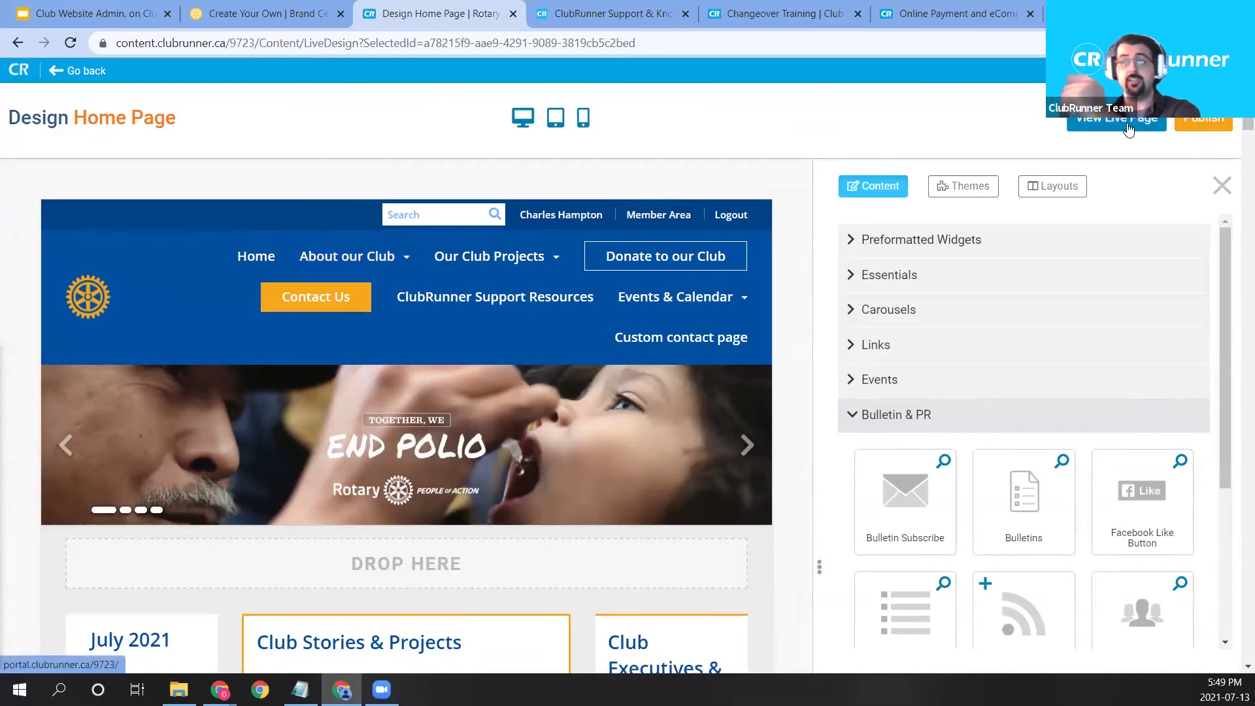
Review the designer layout with its single July 2021 mini calendar, then duplicate the designer tab.
scroll(536, 313, down, 3)
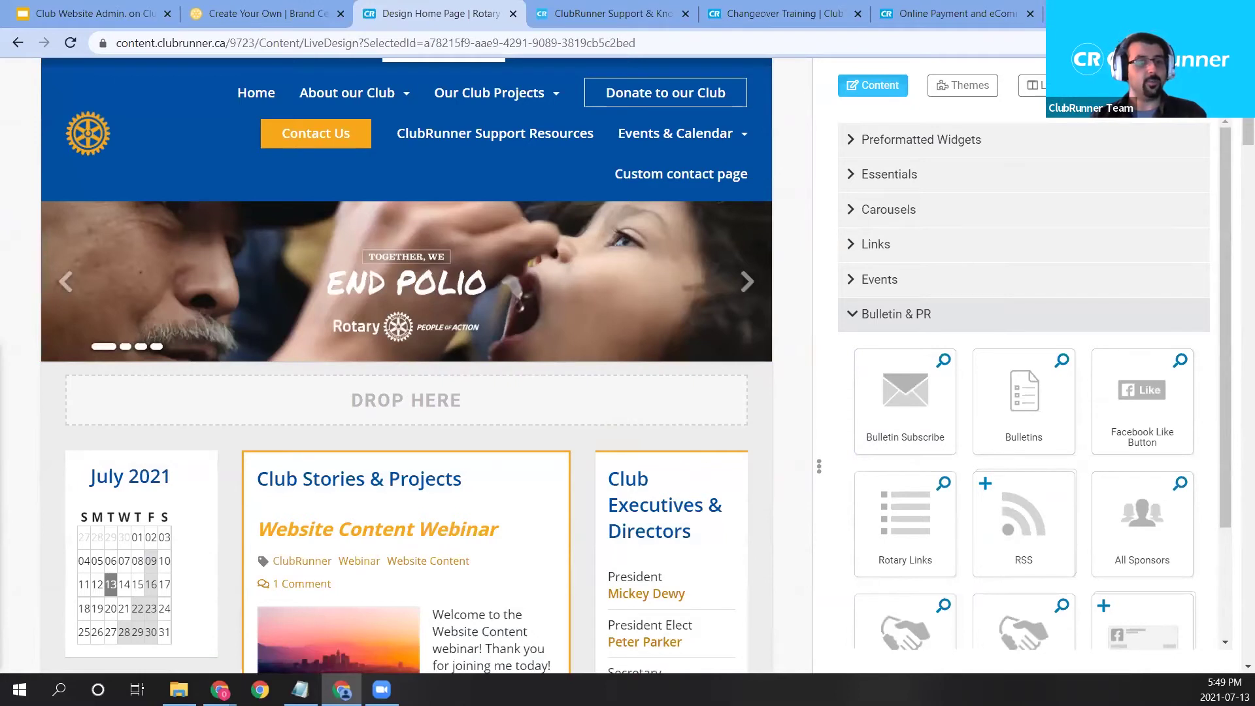
mouse_move(540, 302)
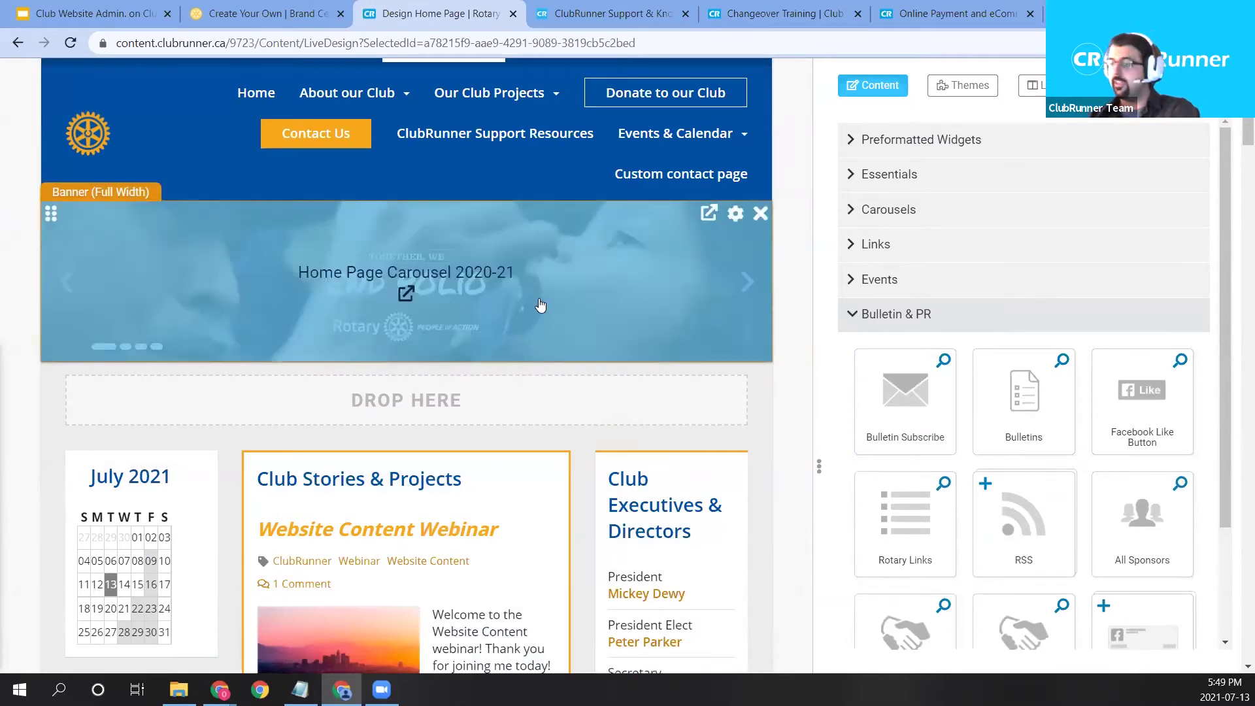
mouse_move(447, 520)
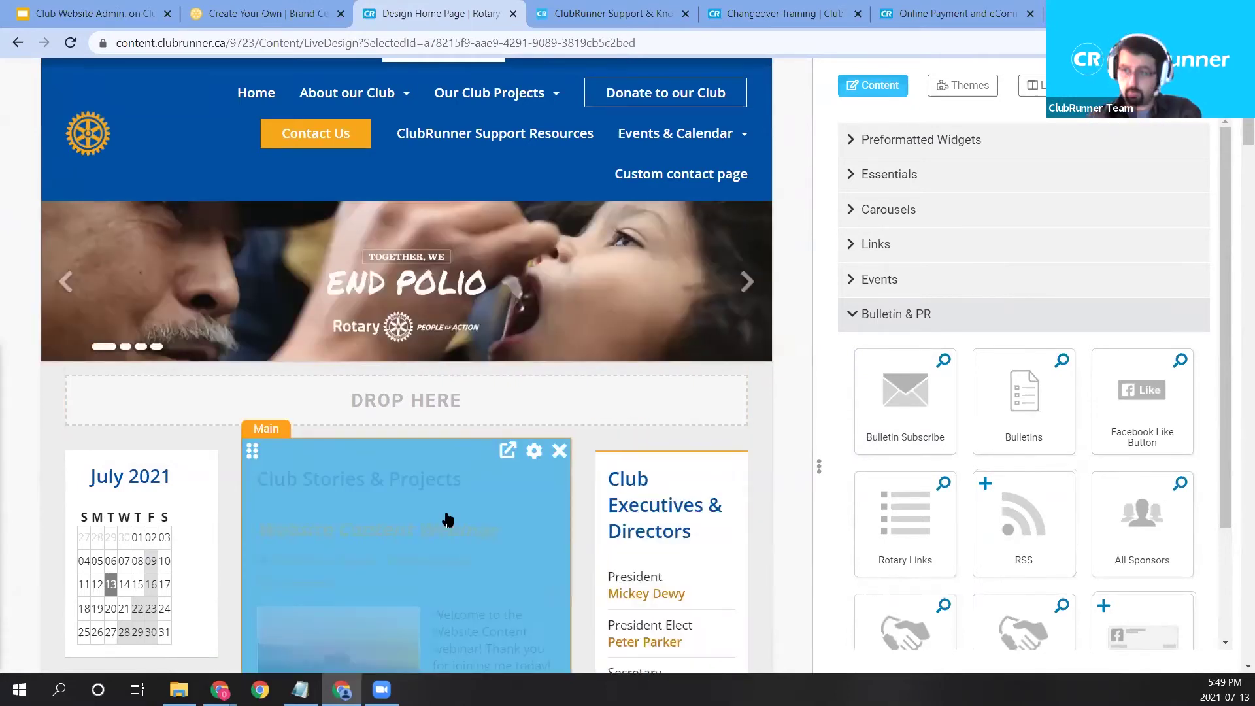
mouse_move(134, 542)
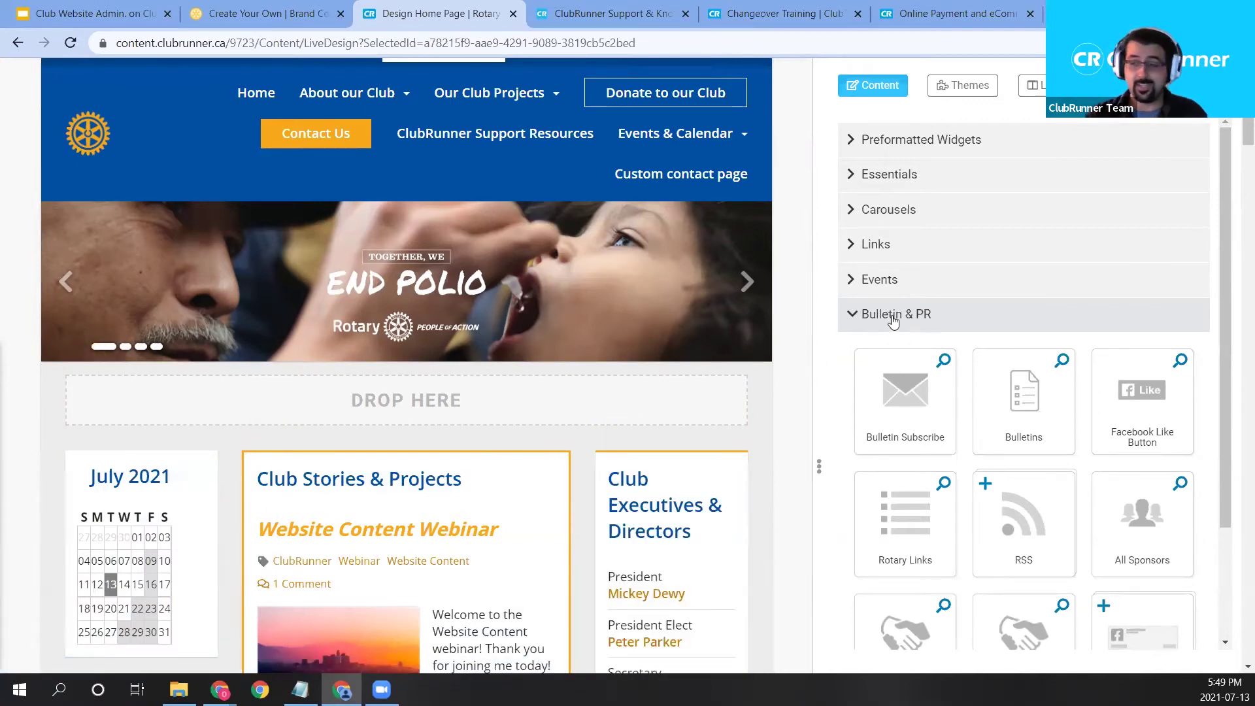
scroll(345, 436, up, 2)
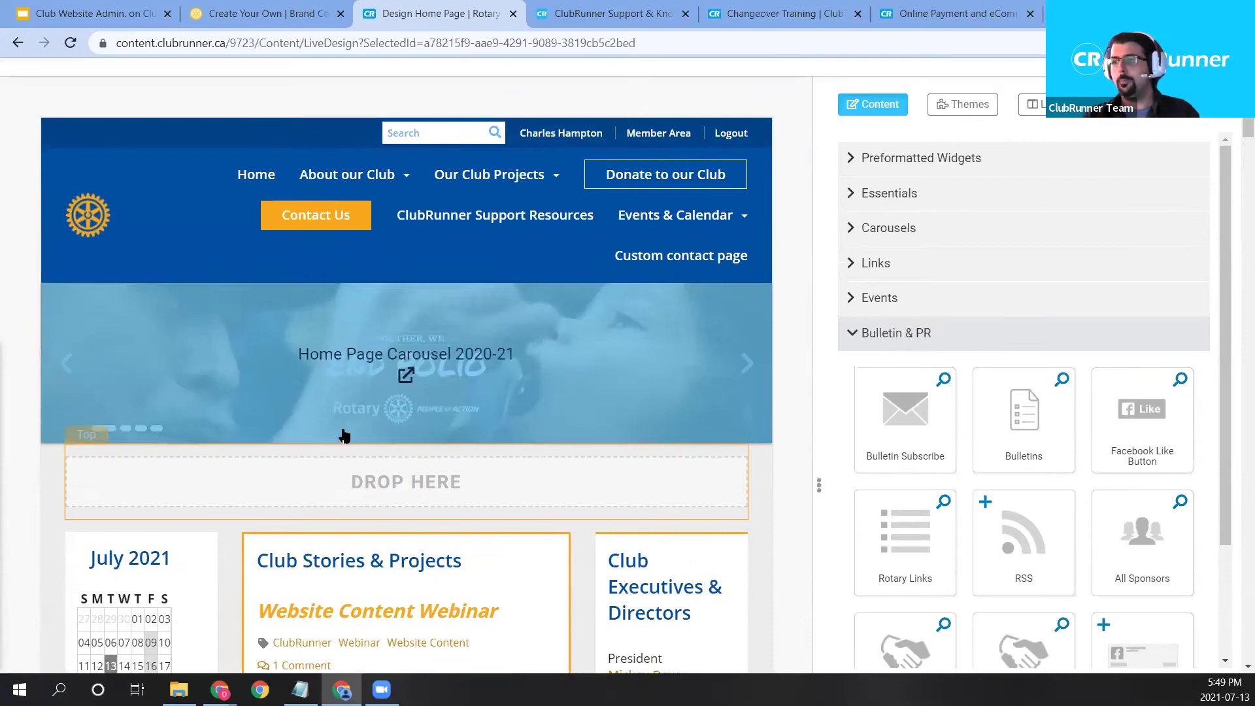
scroll(540, 569, down, 1)
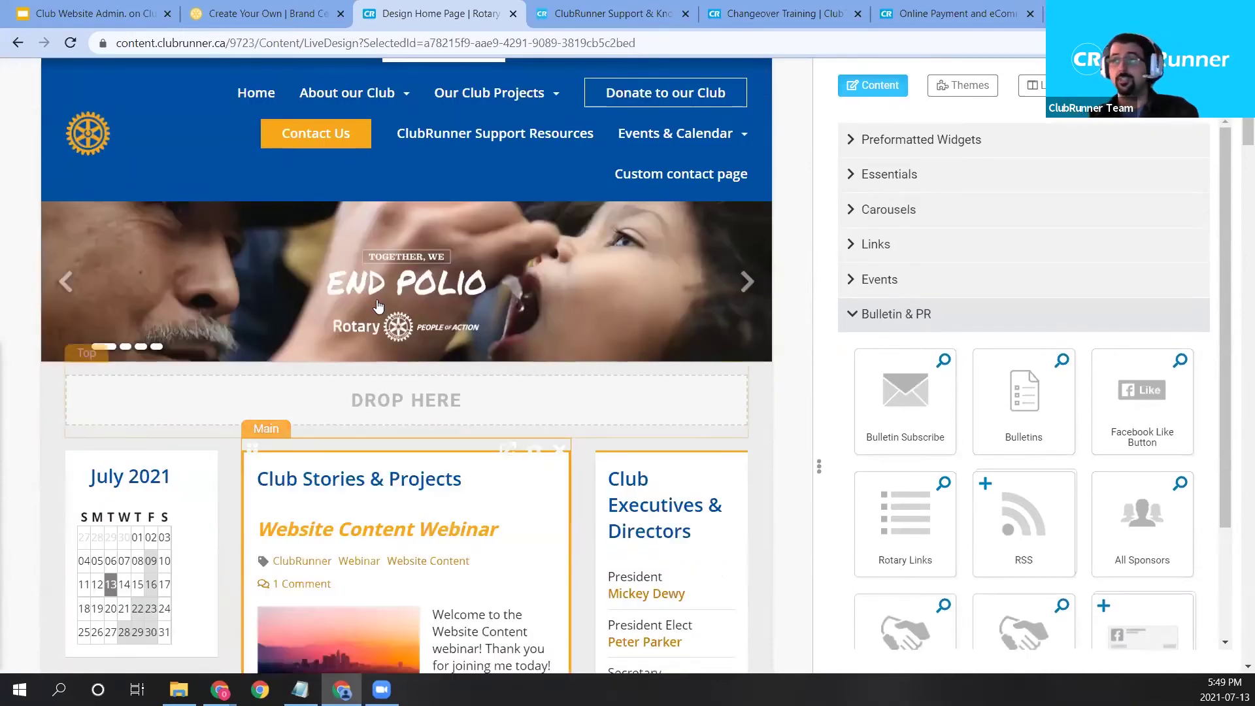
scroll(392, 144, up, 3)
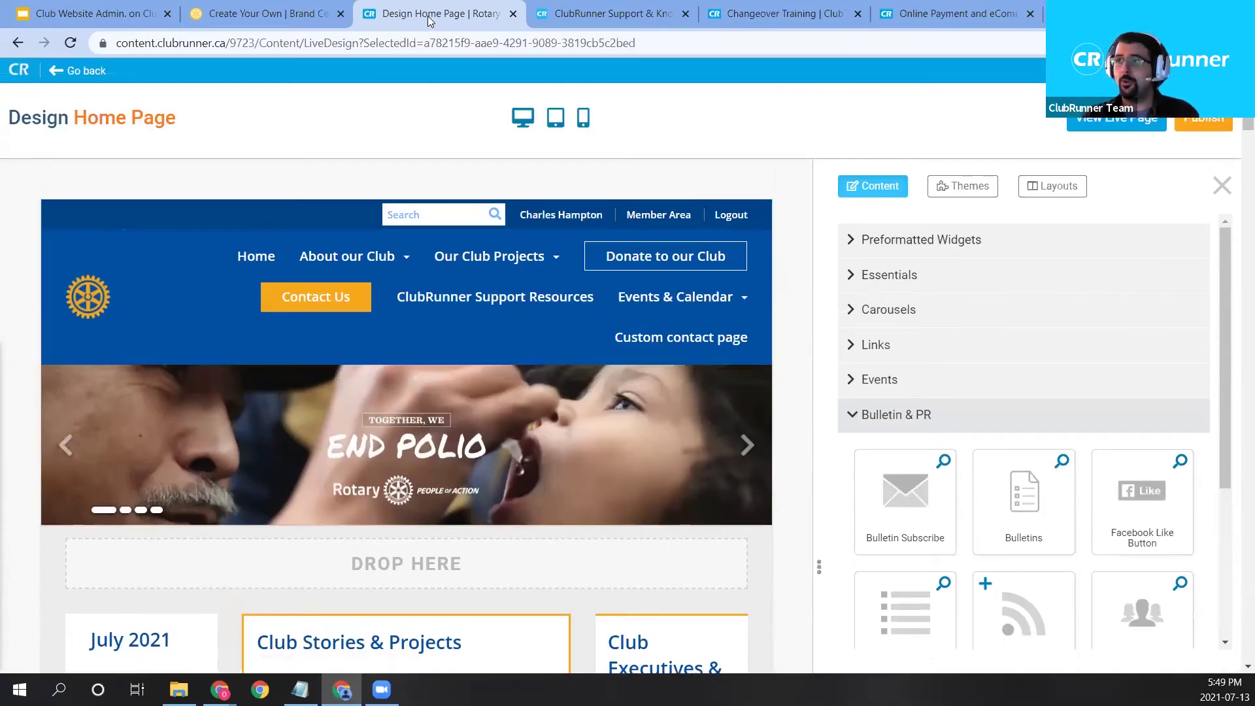
right_click(428, 21)
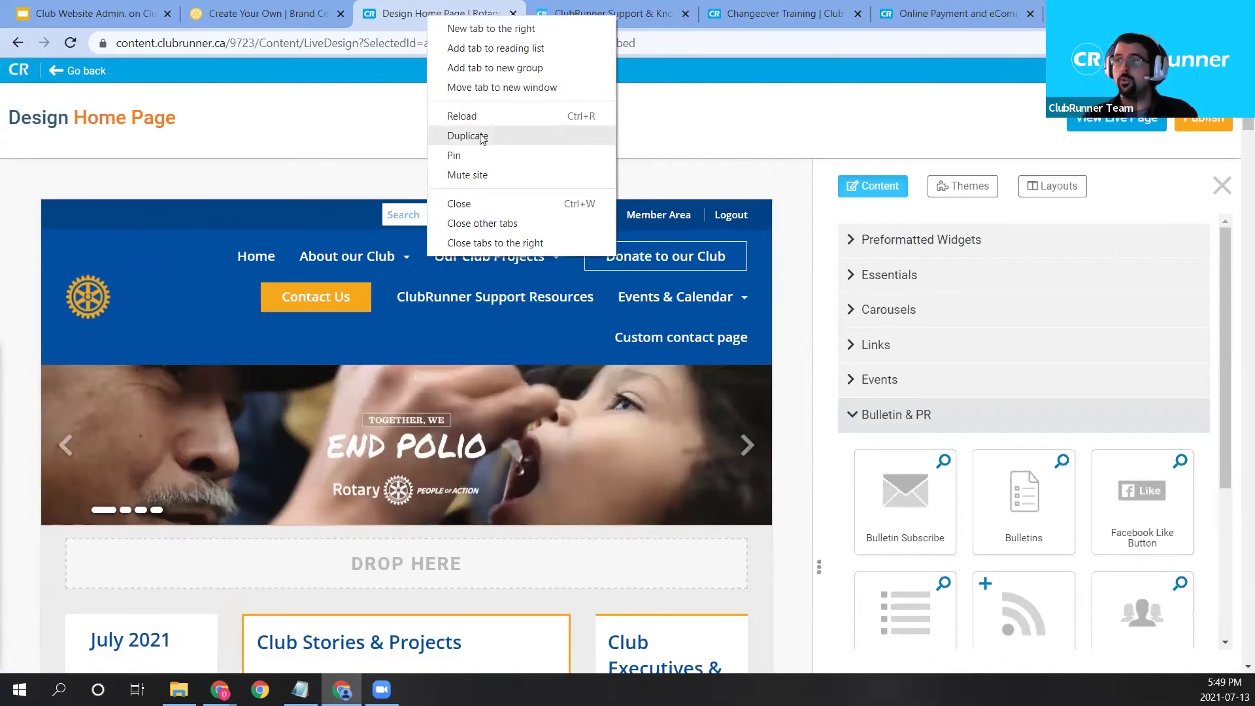
click(482, 136)
click(424, 44)
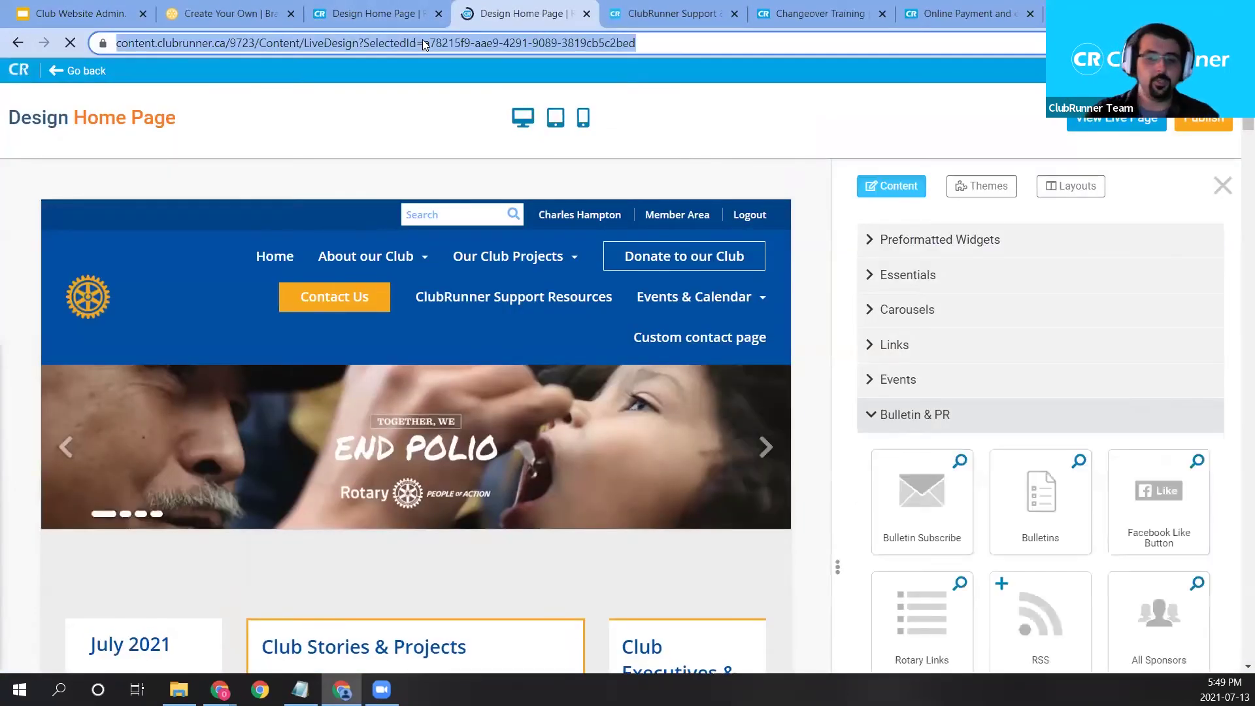
text(portal.clubrunner.ca/9723)
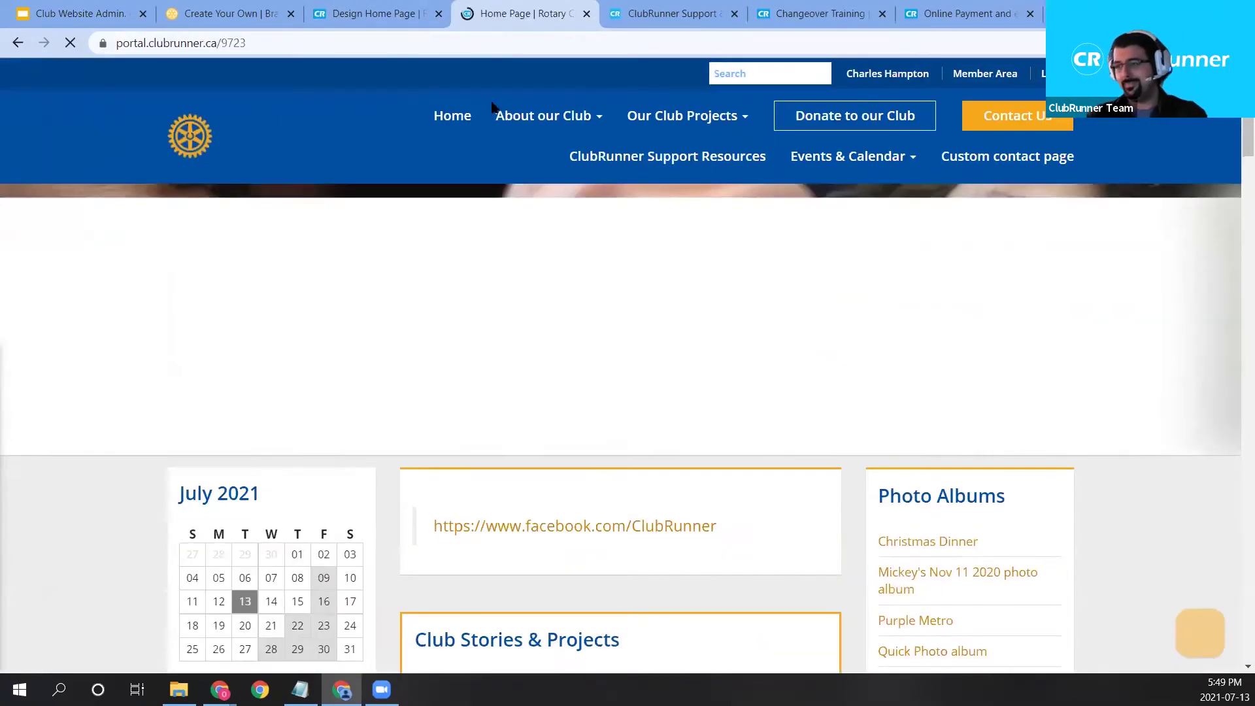
scroll(755, 283, down, 2)
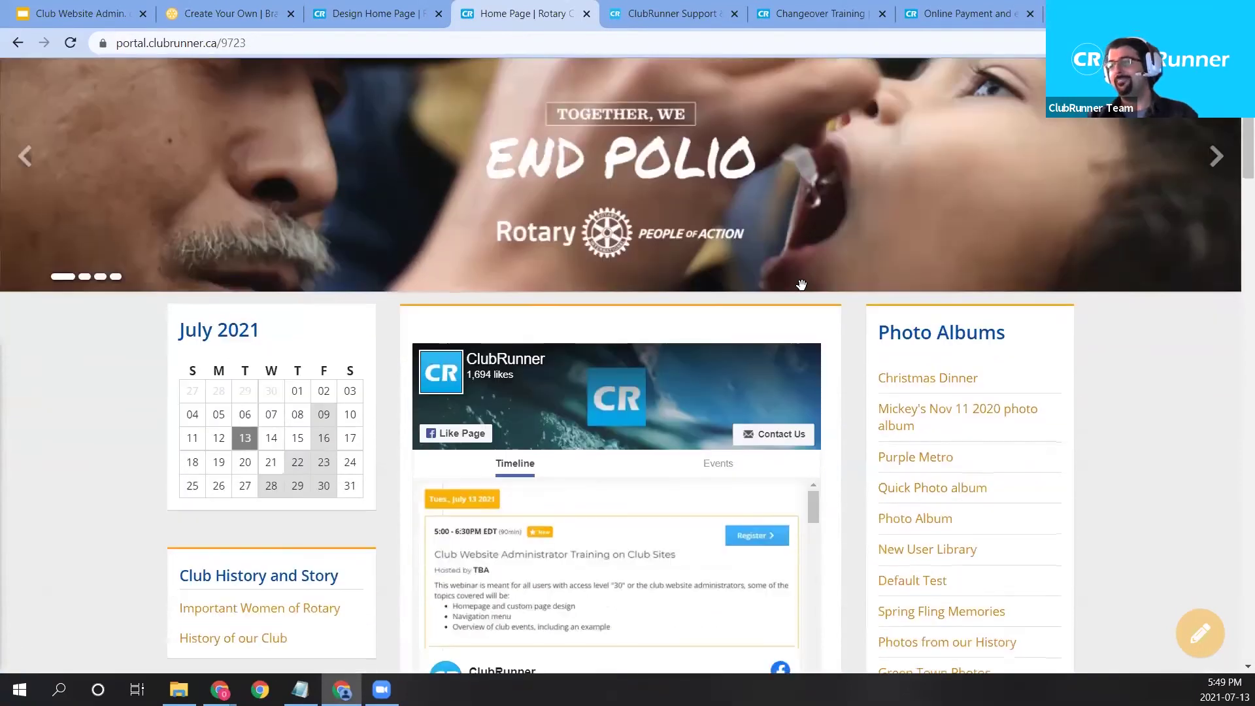
scroll(750, 262, down, 3)
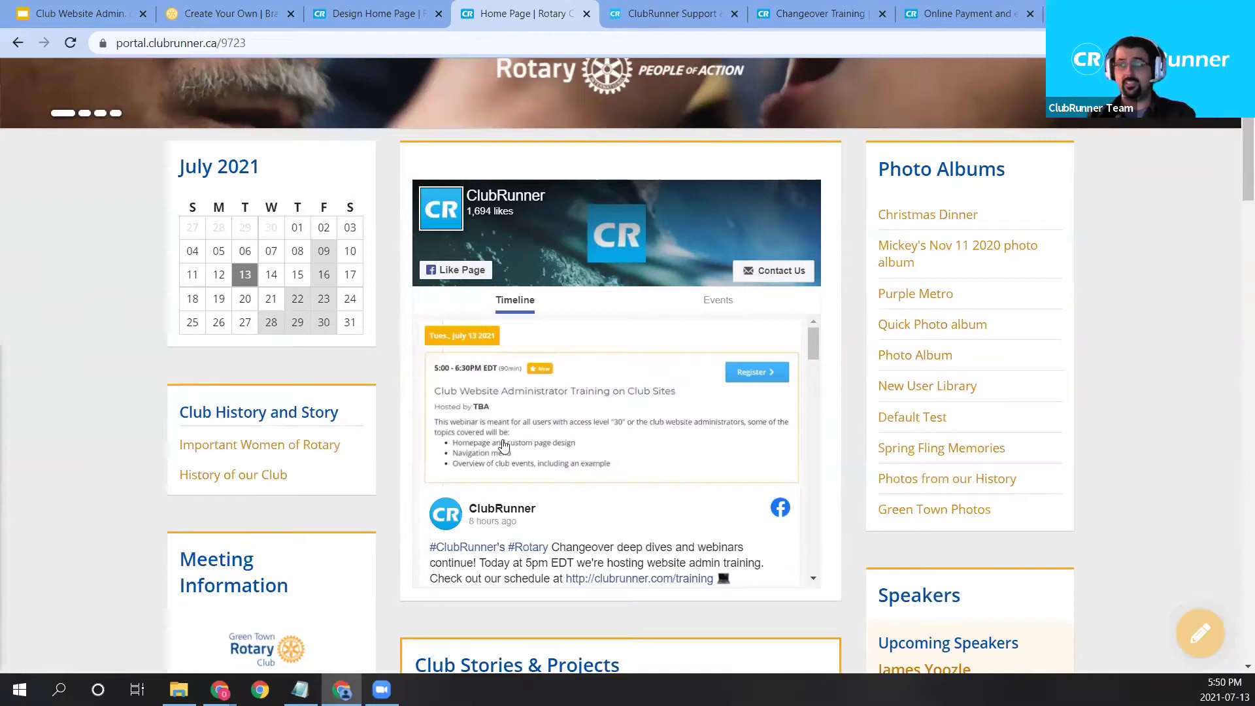
scroll(655, 311, down, 3)
scroll(987, 237, up, 3)
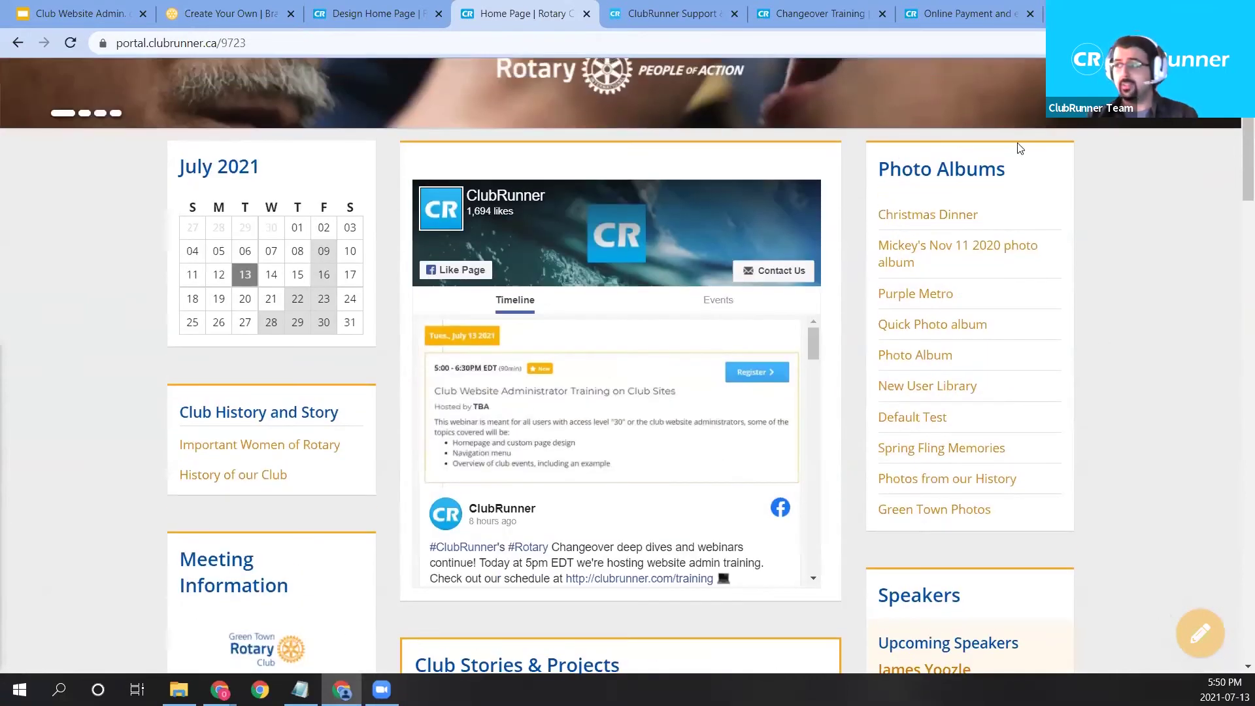
scroll(699, 325, up, 5)
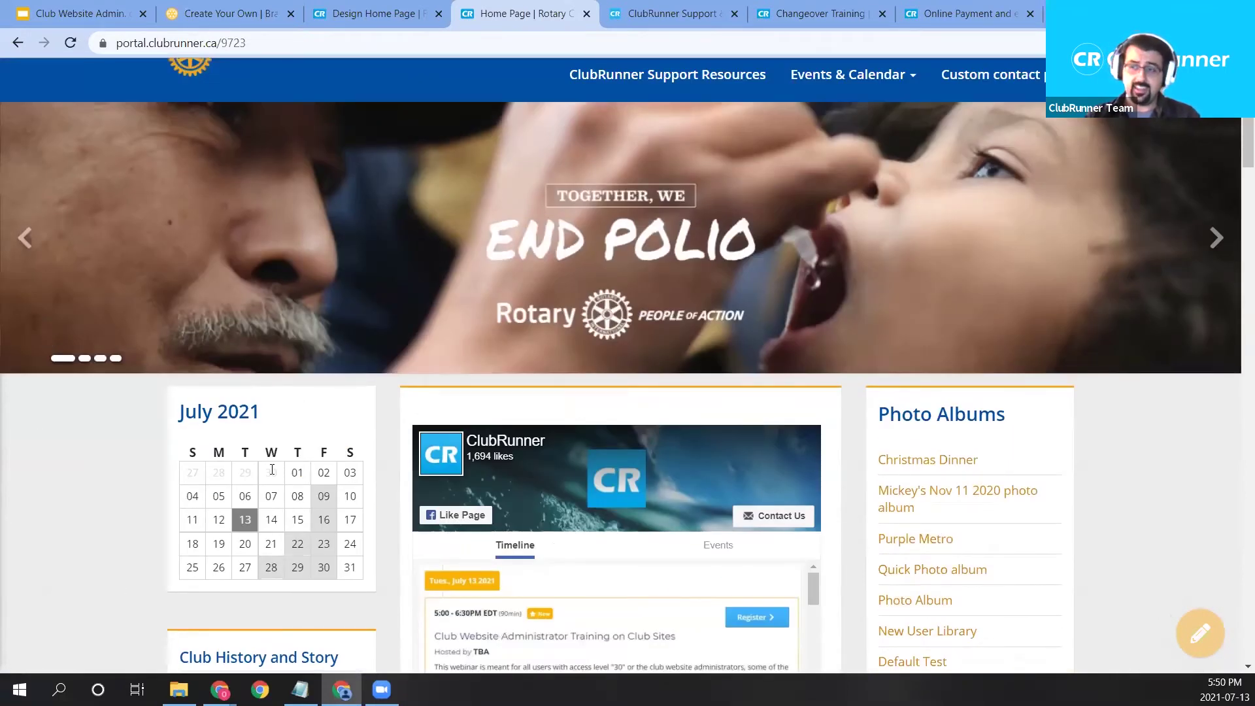
scroll(747, 185, up, 2)
mouse_move(613, 126)
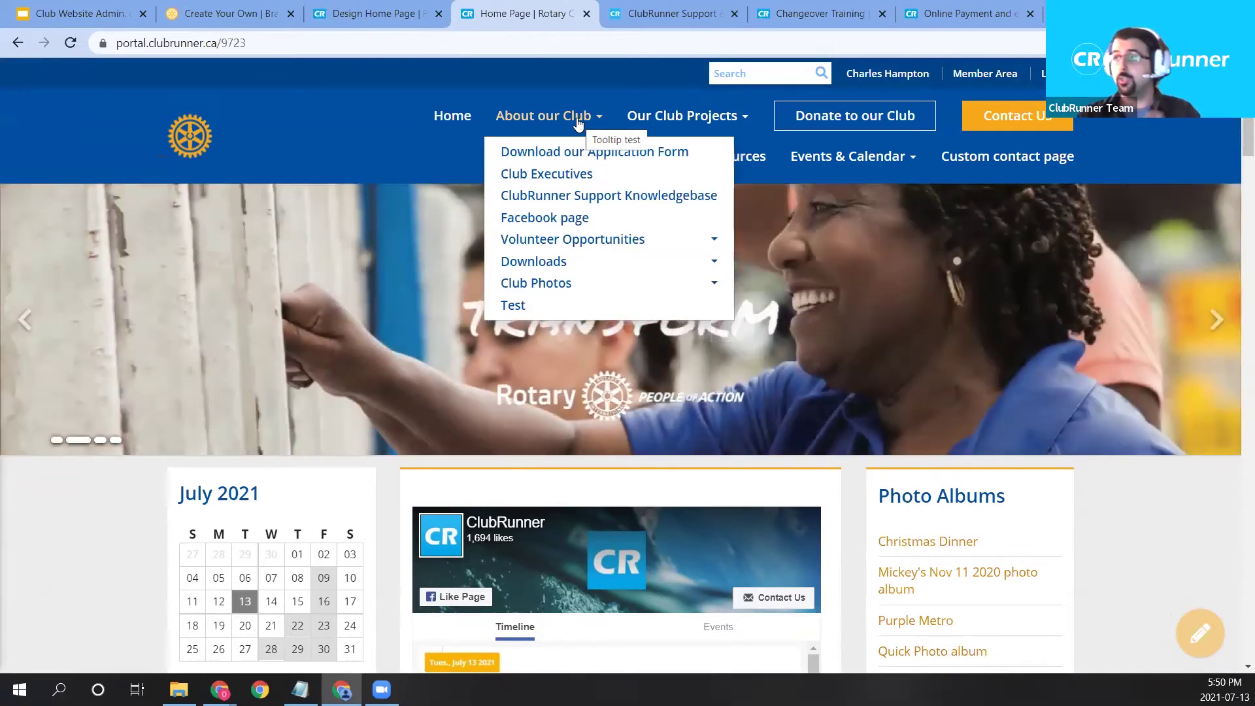
scroll(429, 179, down, 3)
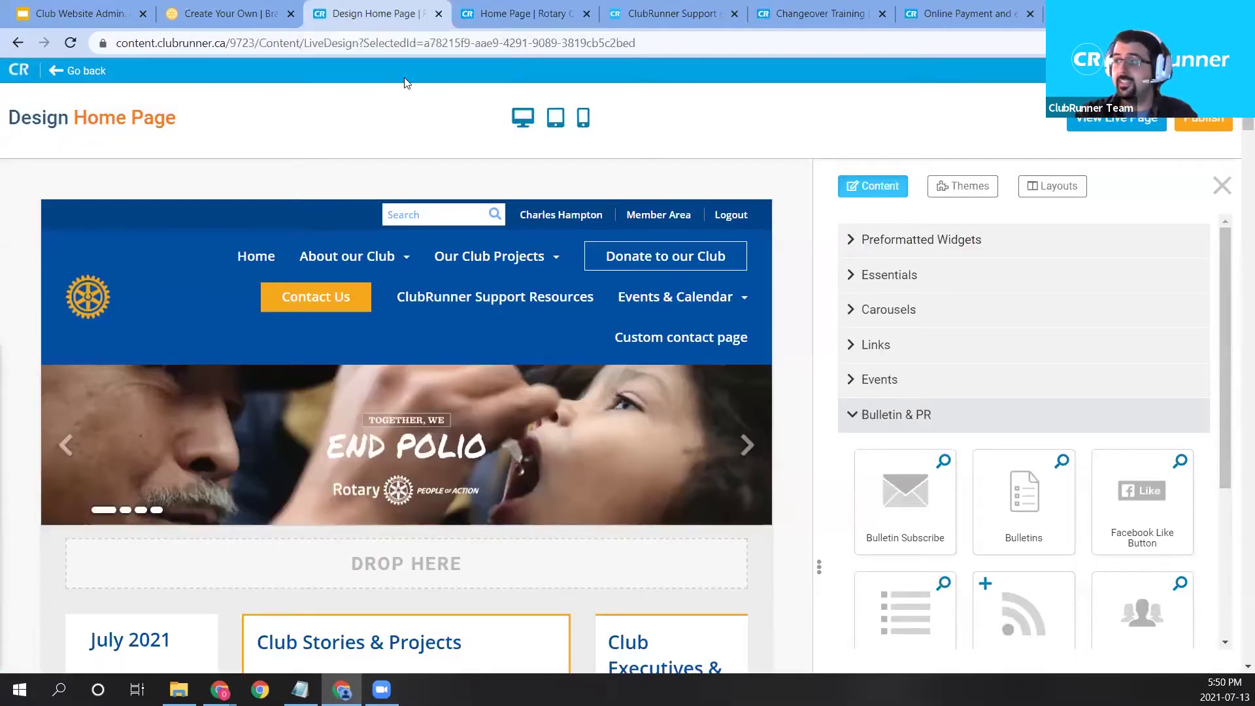
Publish the home page, close the outdated live tab, and open the live page.
click(354, 14)
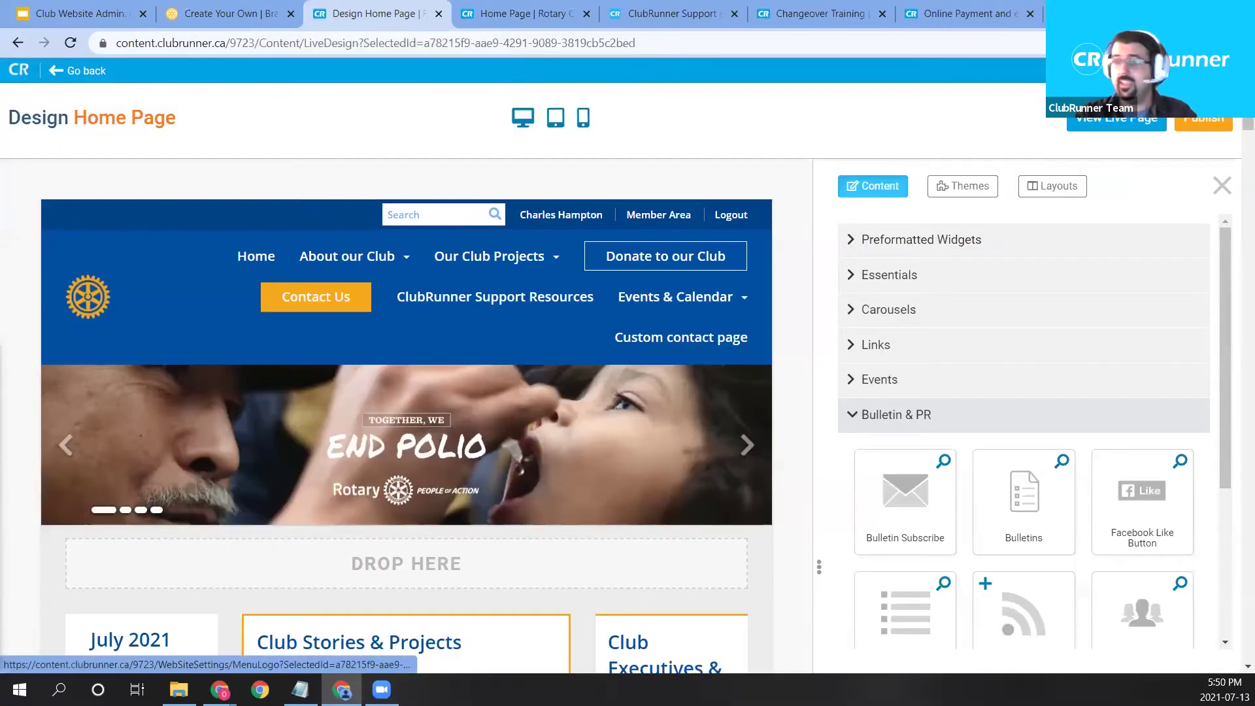
click(1202, 123)
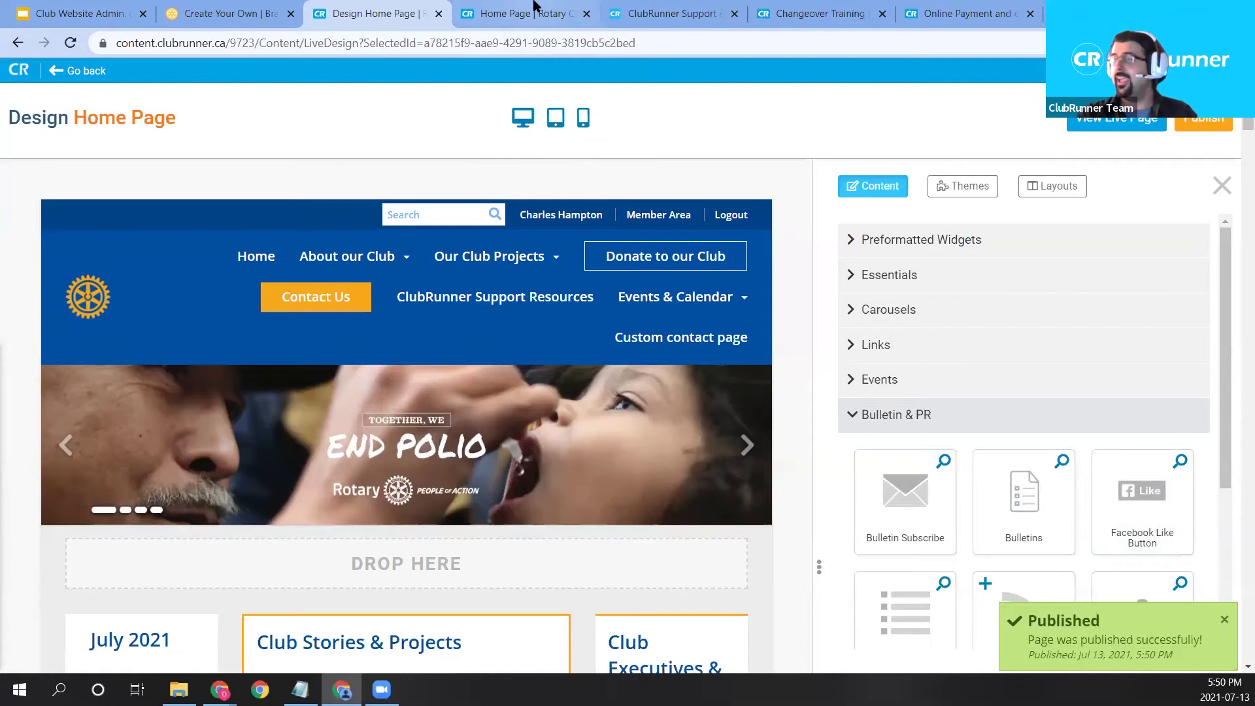
click(587, 13)
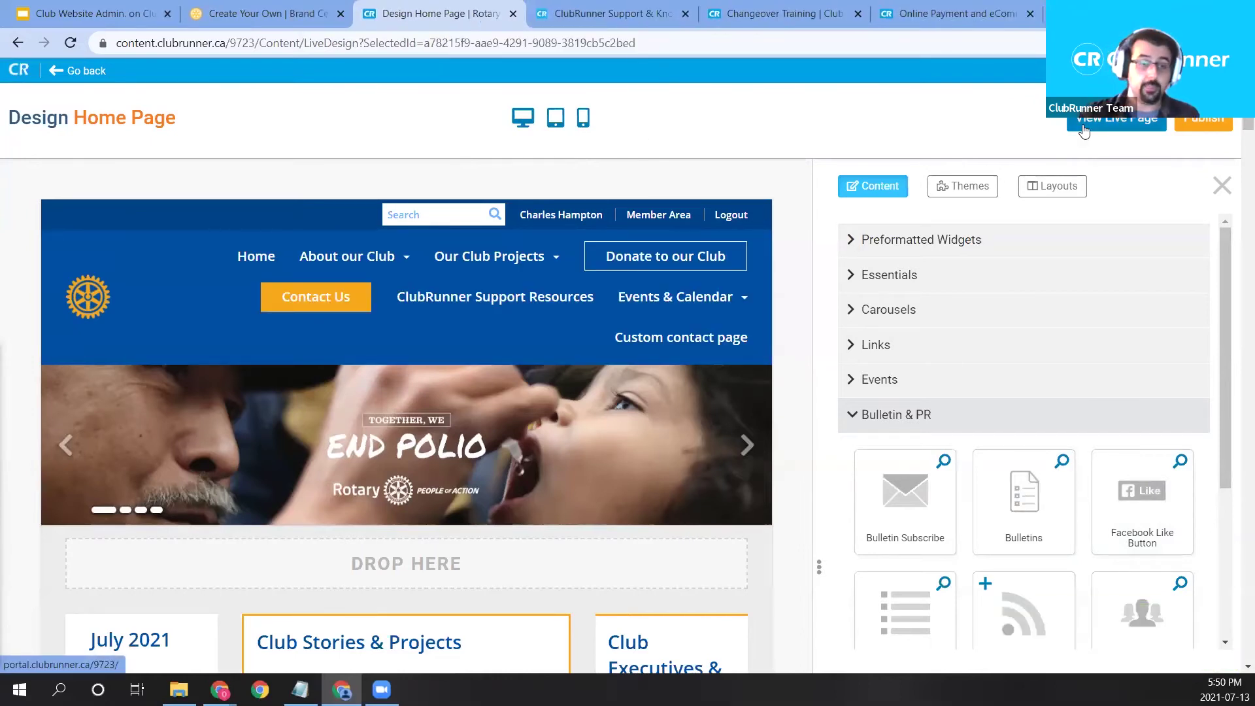
click(1083, 128)
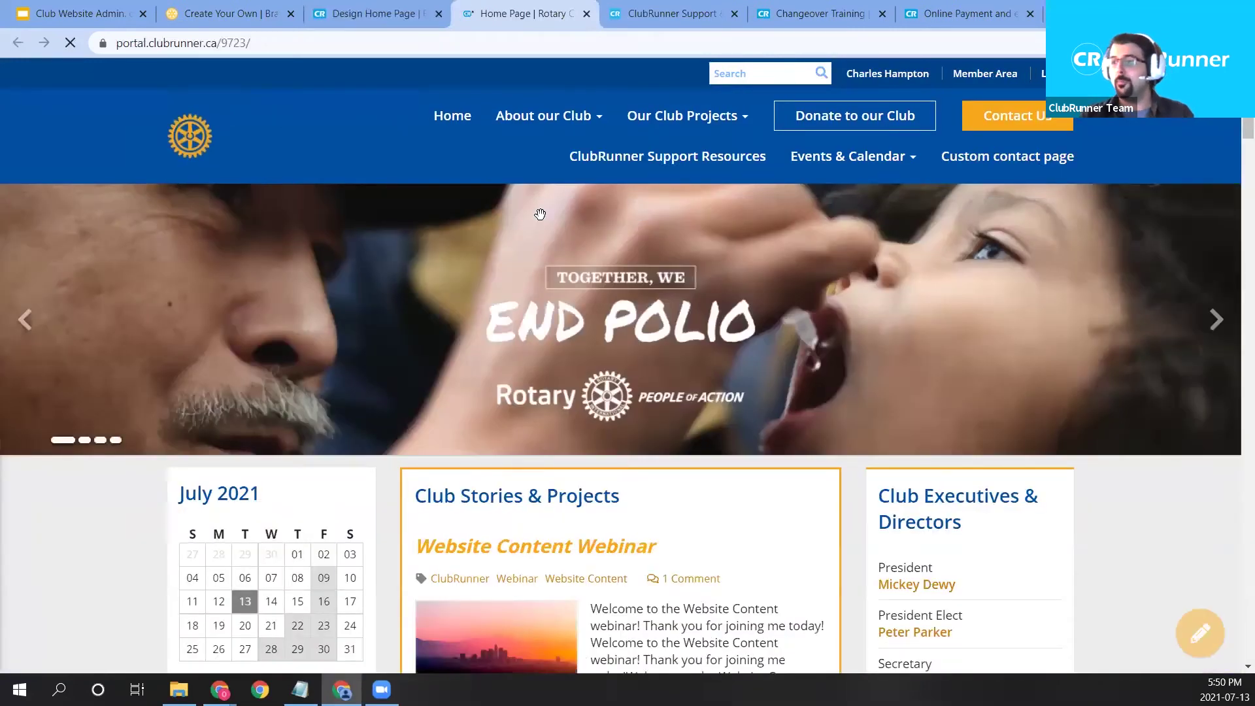
Review the live home page down to Meeting Information and the Contact Us! form.
scroll(540, 216, down, 1)
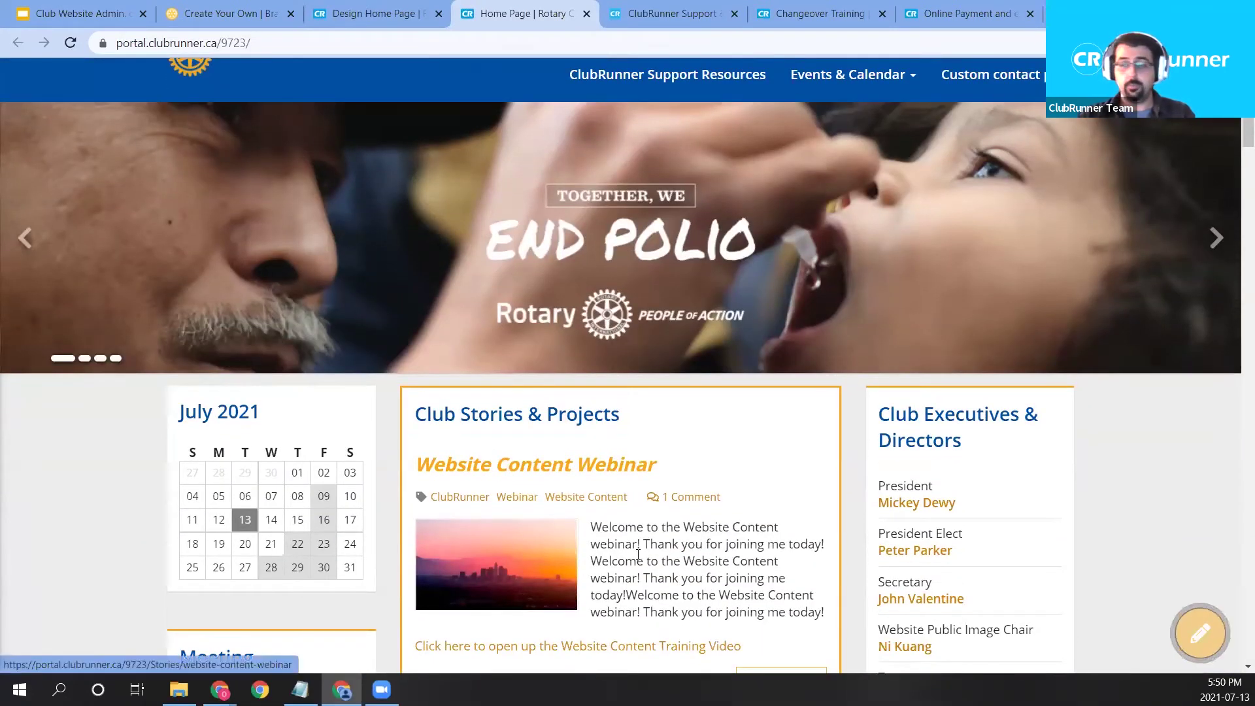
scroll(628, 515, down, 1)
scroll(628, 514, down, 1)
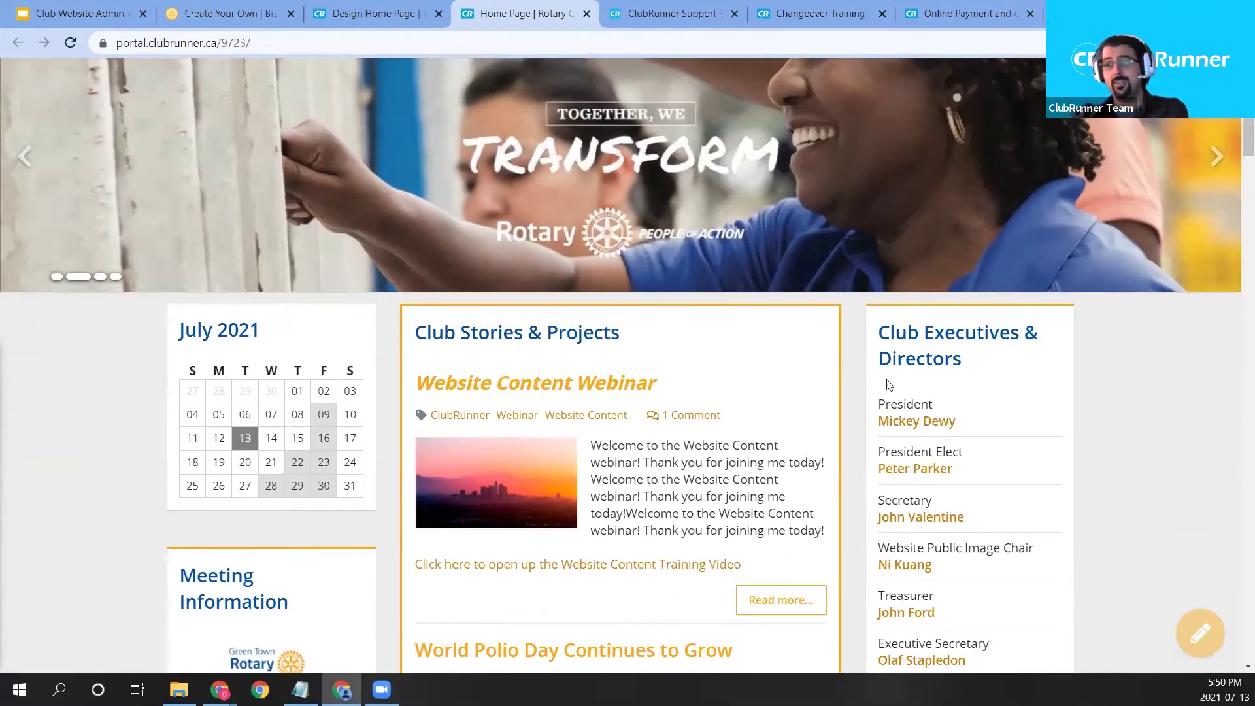
scroll(261, 344, down, 1)
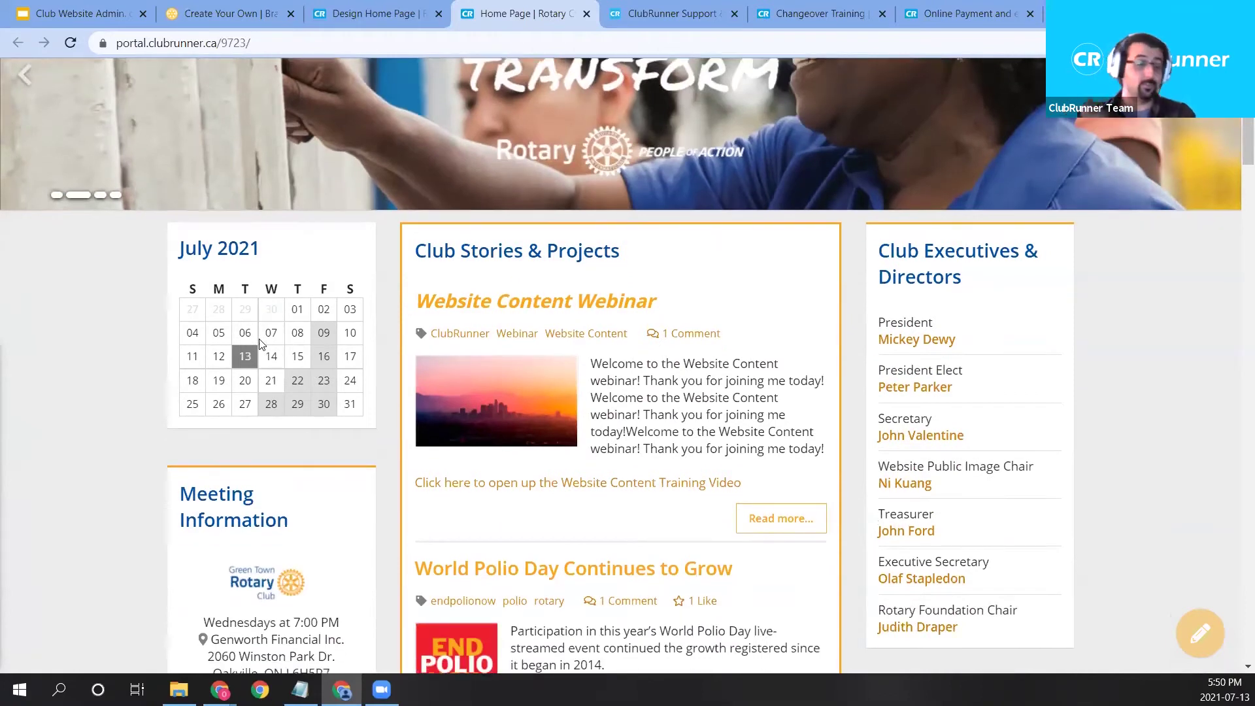
scroll(255, 349, down, 1)
scroll(255, 349, down, 1)
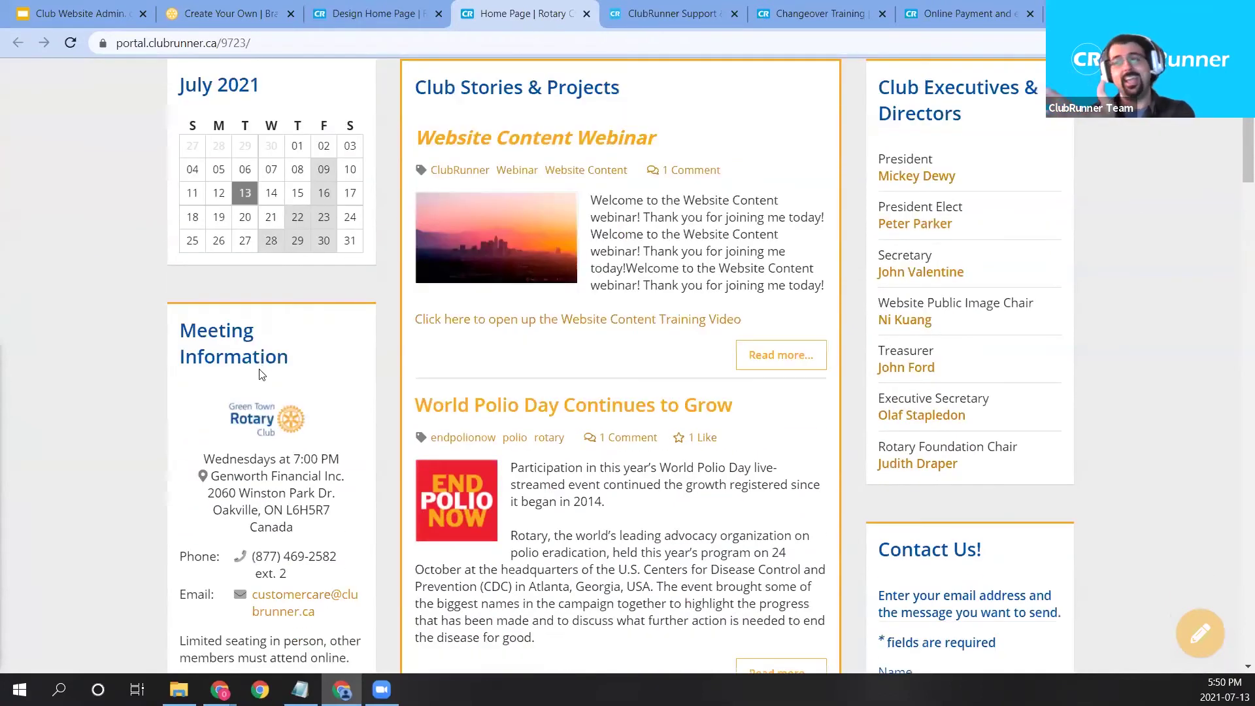
scroll(258, 392, down, 1)
scroll(250, 461, down, 1)
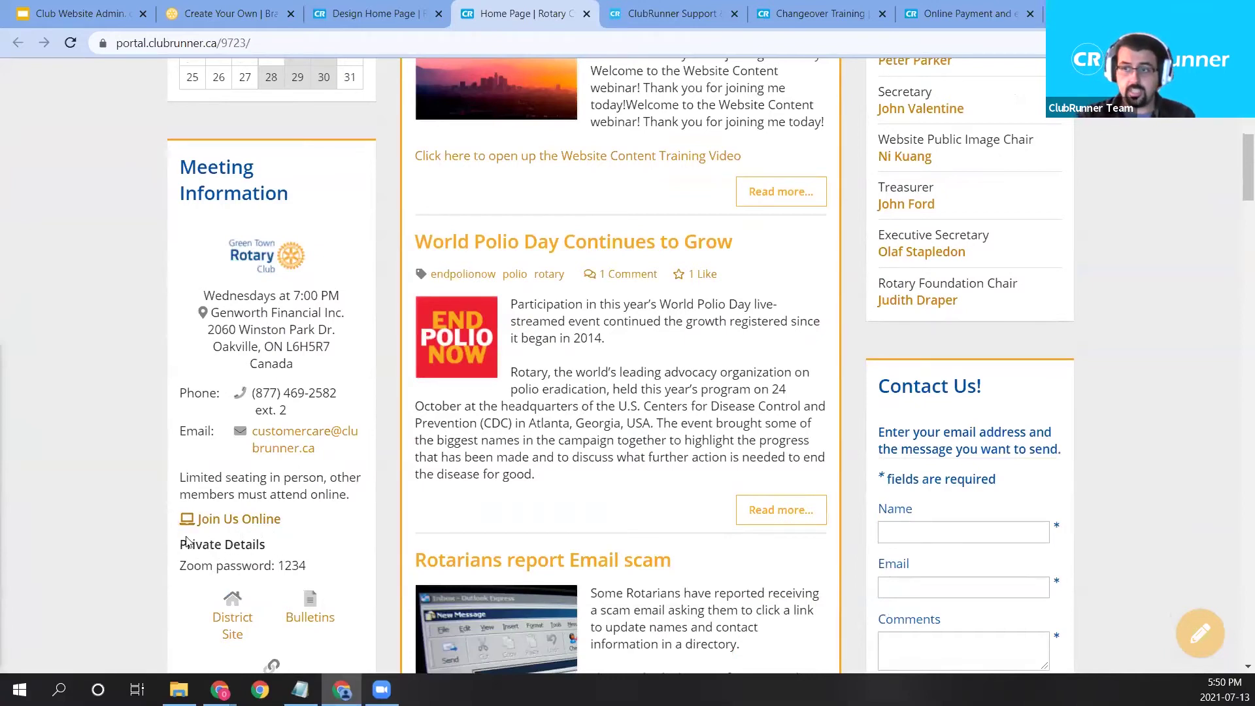
drag(187, 541, 336, 567)
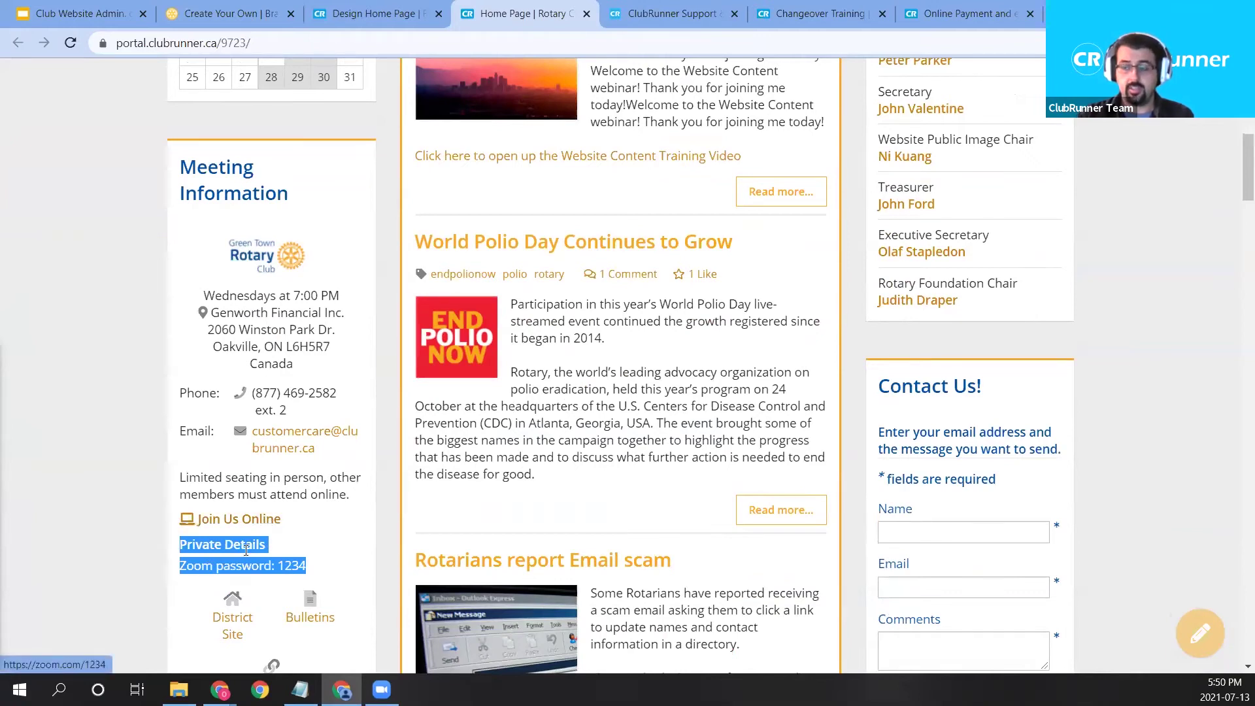
click(264, 538)
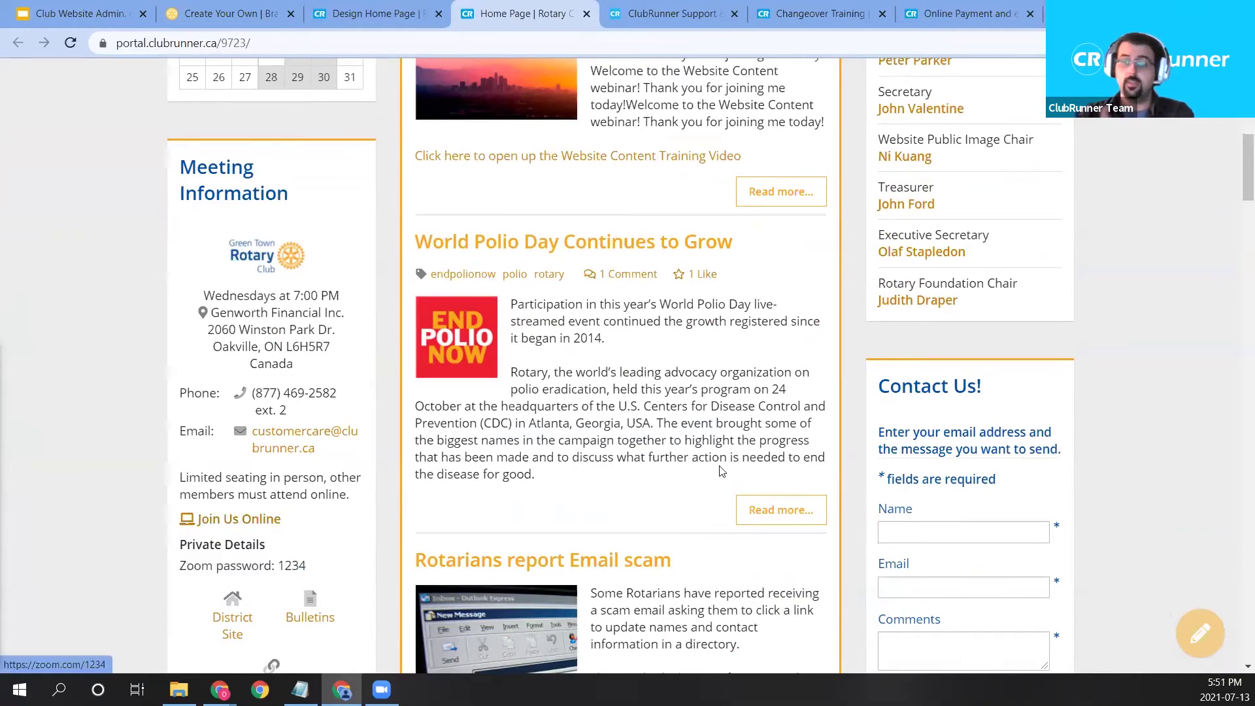
scroll(722, 471, up, 9)
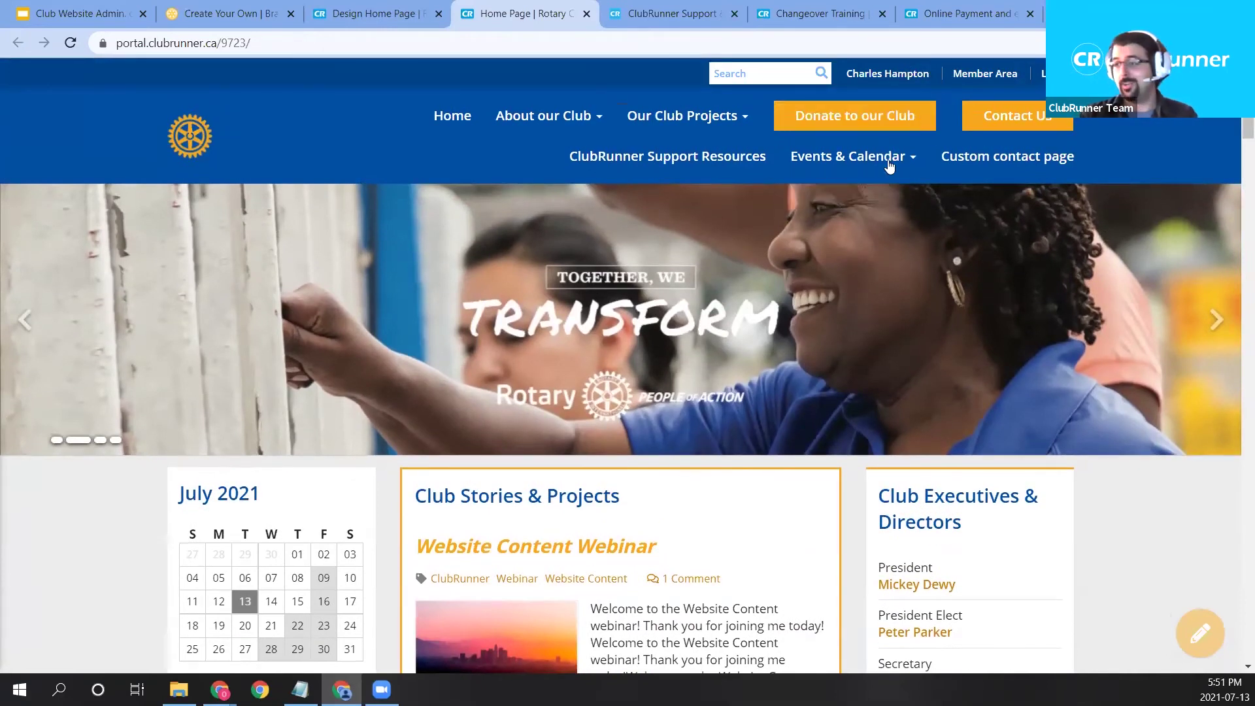
scroll(916, 170, down, 2)
scroll(934, 231, up, 2)
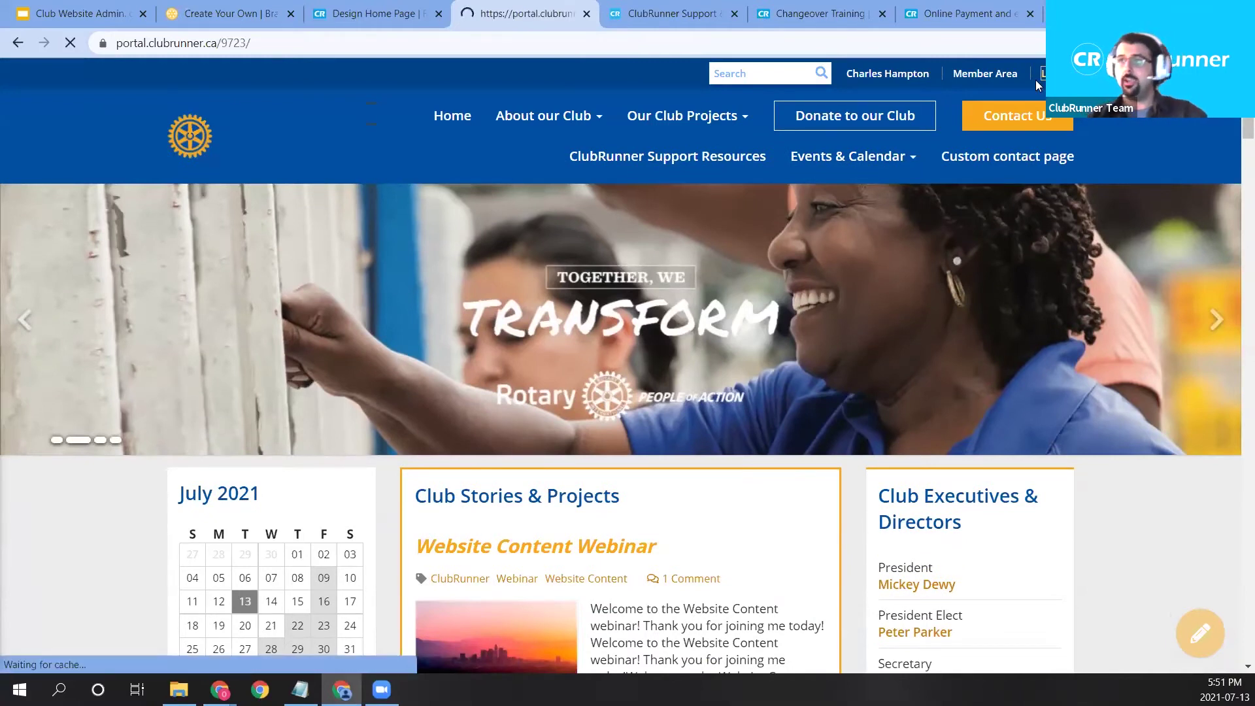
scroll(690, 246, down, 8)
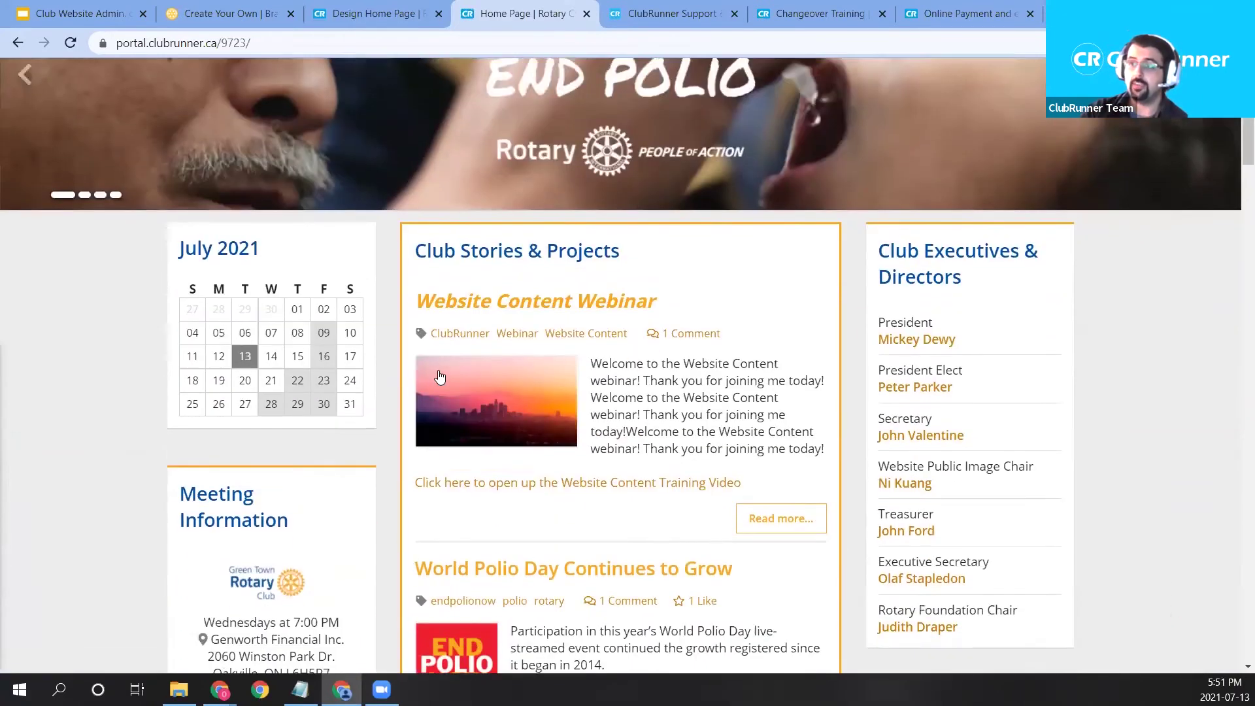
scroll(174, 316, down, 1)
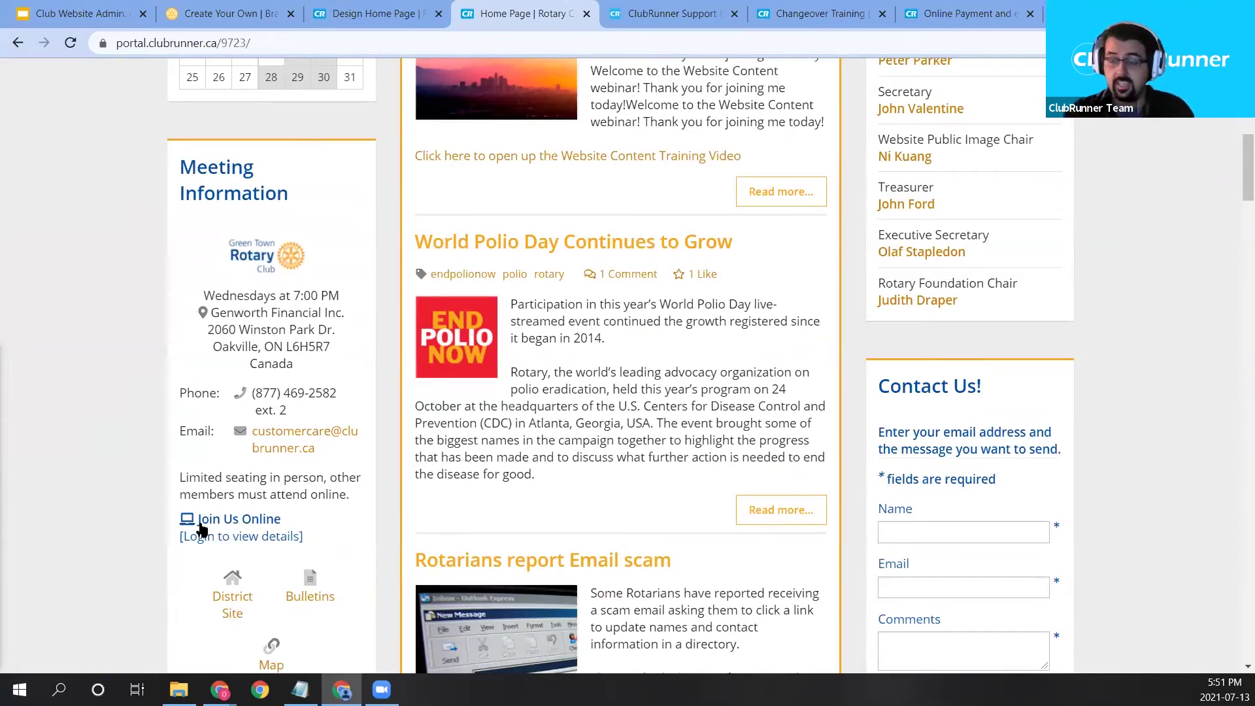
Close the Design Home Page tab and return to the club home page.
click(261, 520)
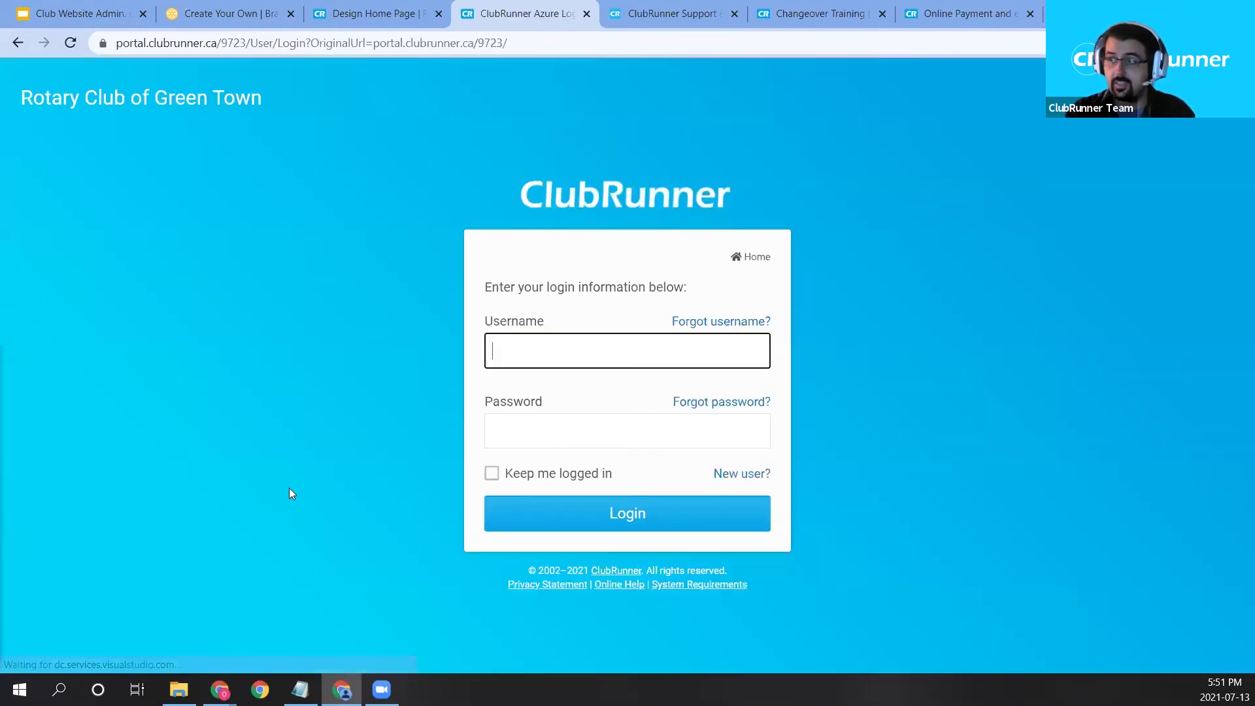
click(368, 370)
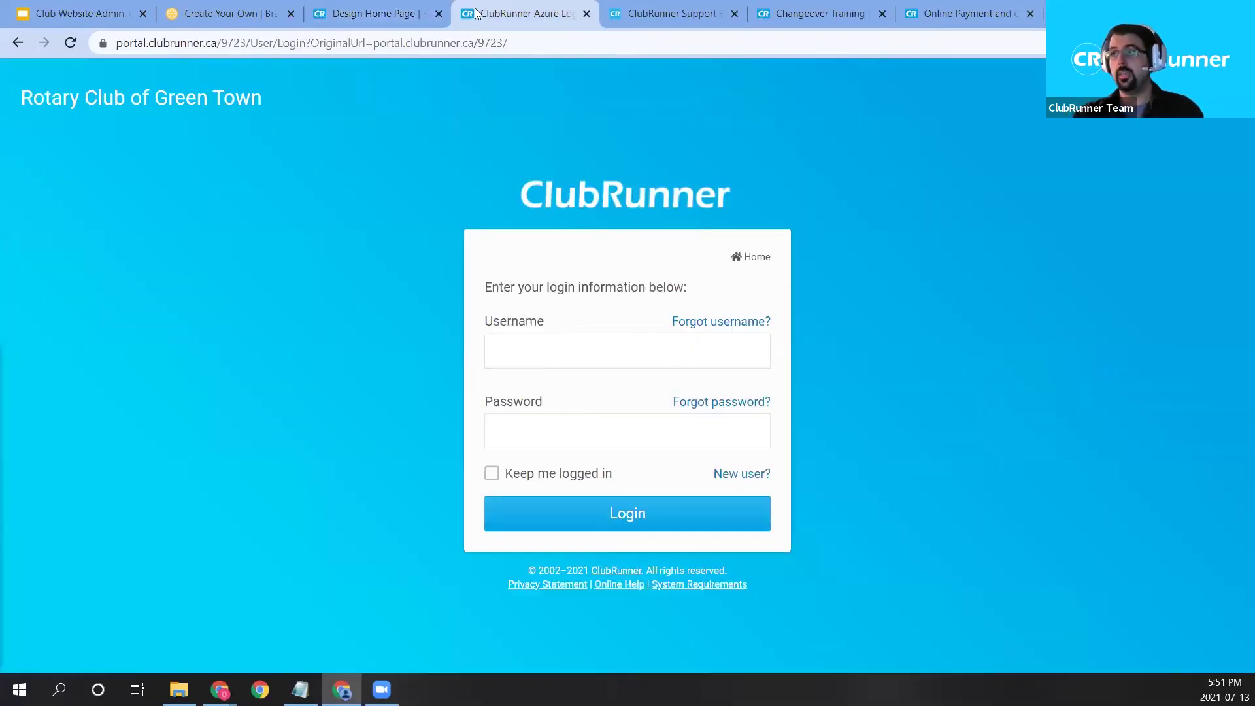
click(438, 13)
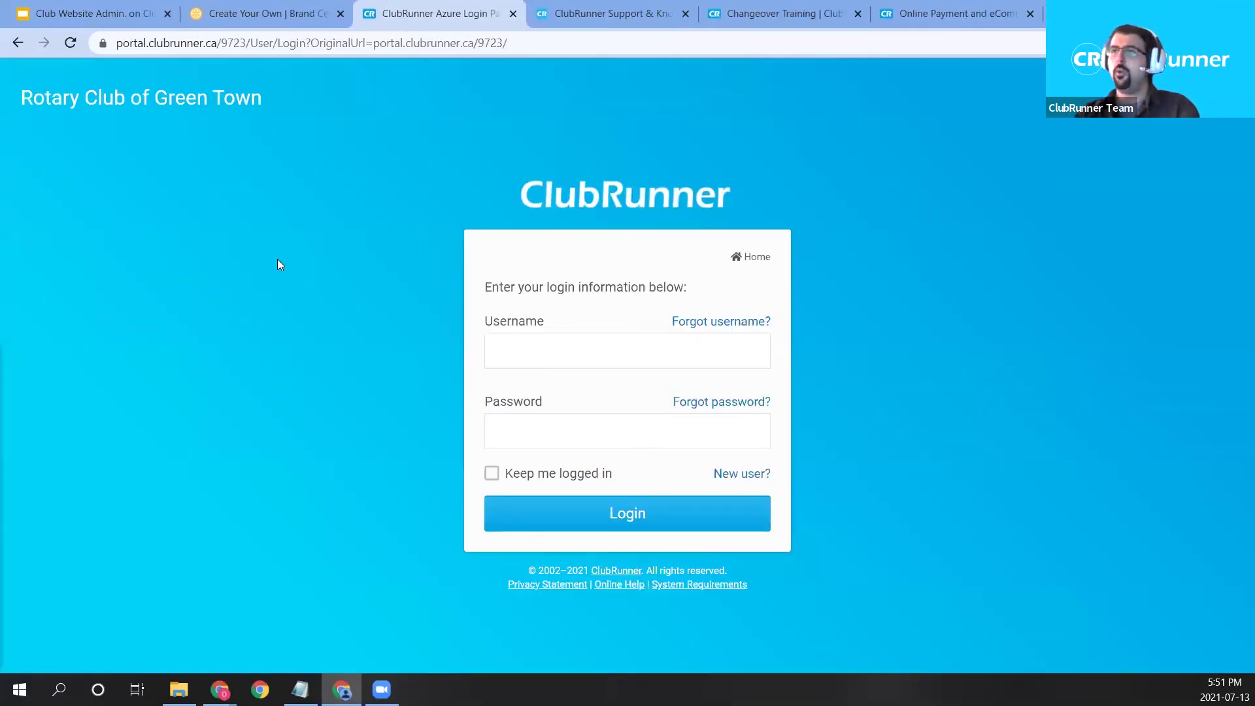
key(alt+Left)
scroll(497, 346, up, 15)
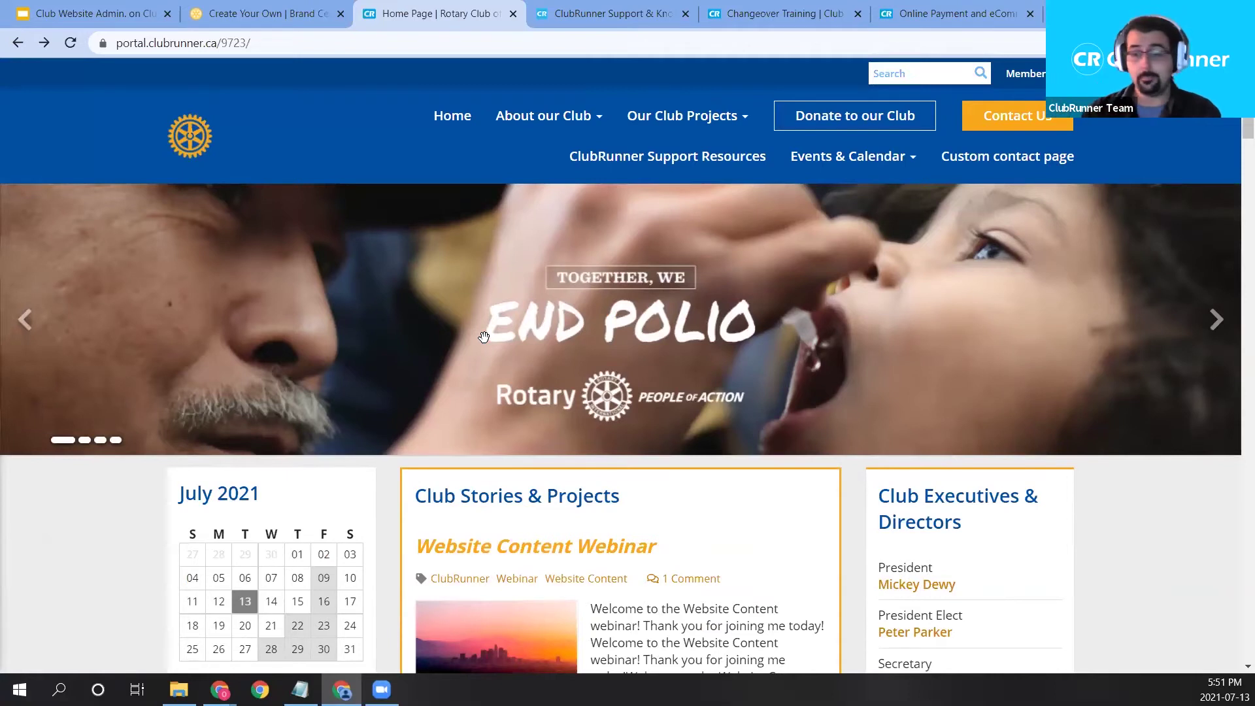
Log in as site administrator with the username and password, then open New Website (Beta).
click(1024, 74)
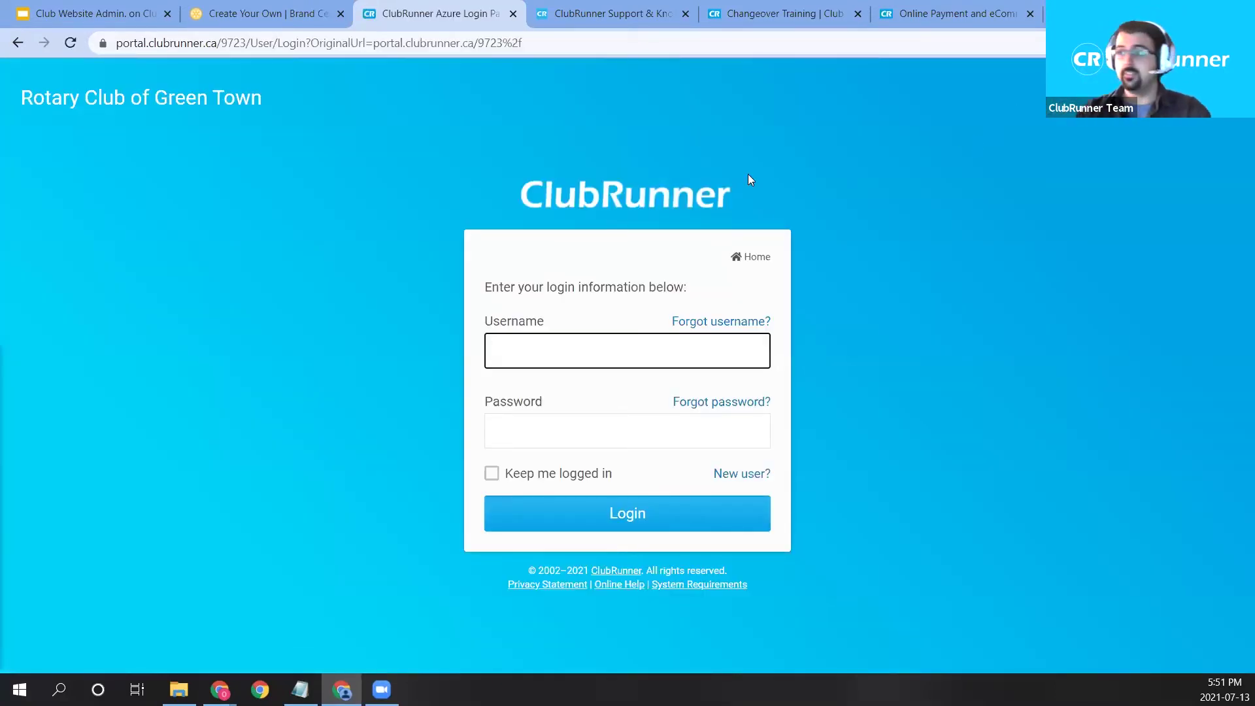
text(Charles)
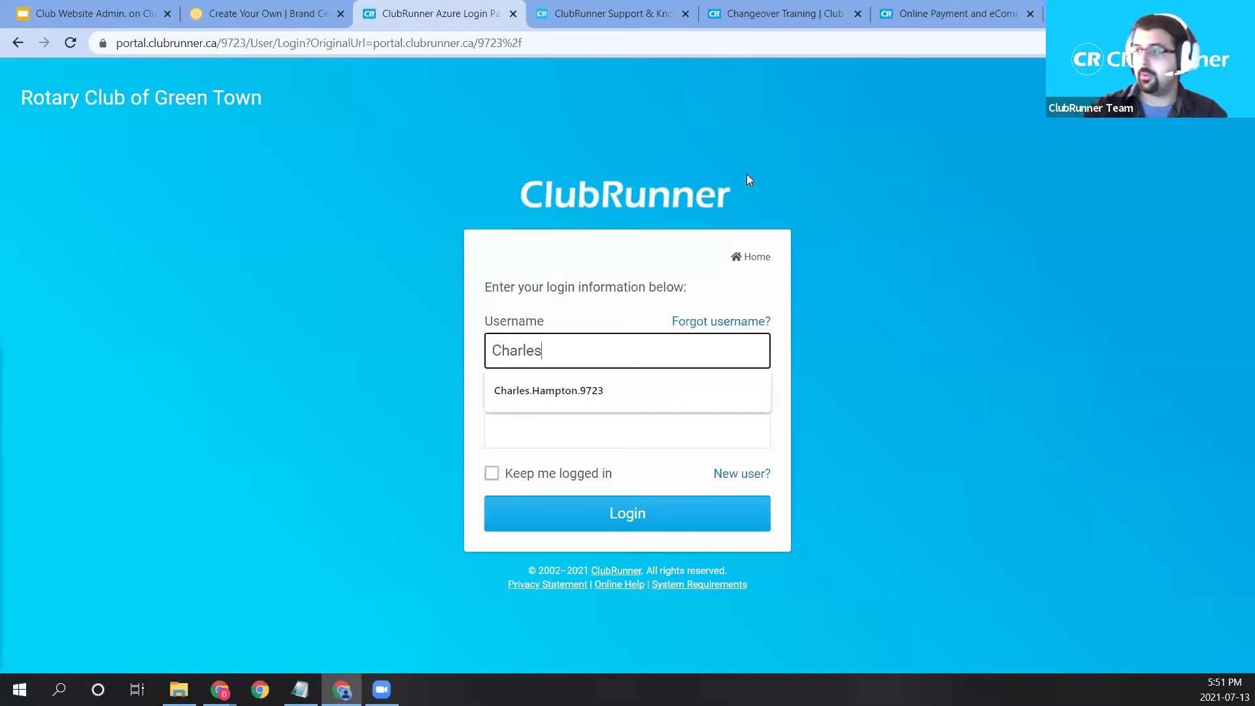
click(626, 391)
click(545, 429)
text(••••••••)
key(Return)
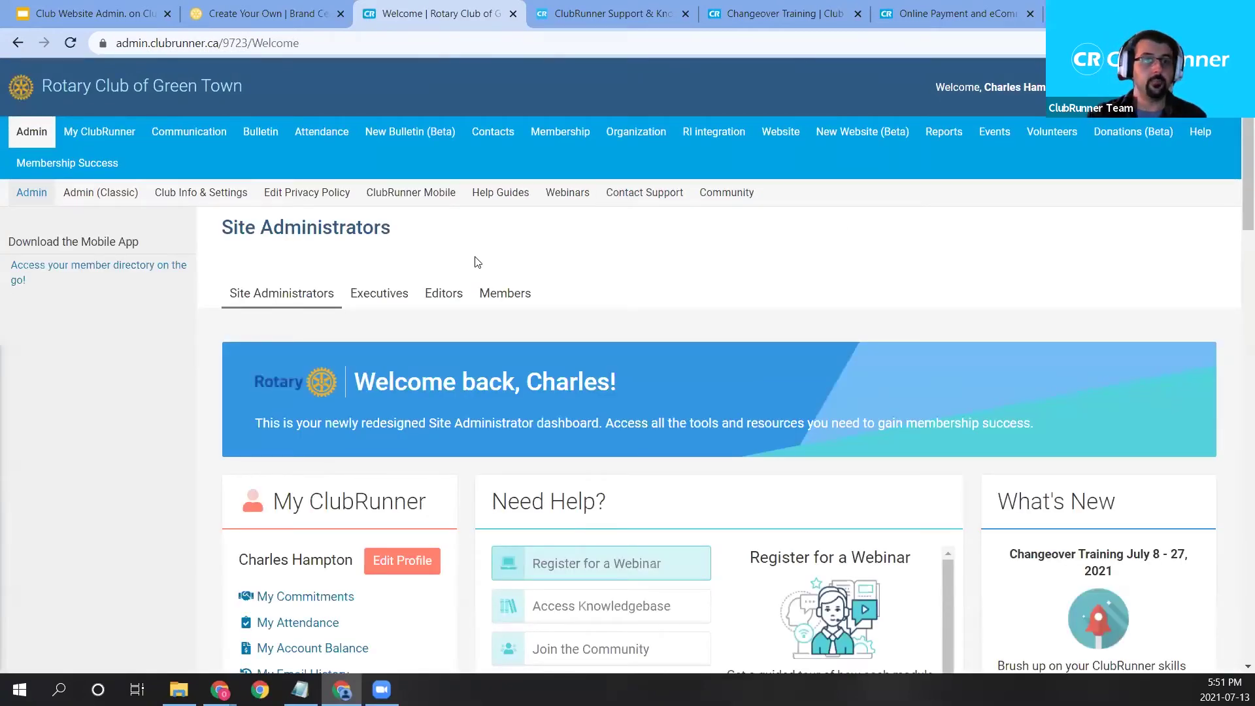
click(850, 137)
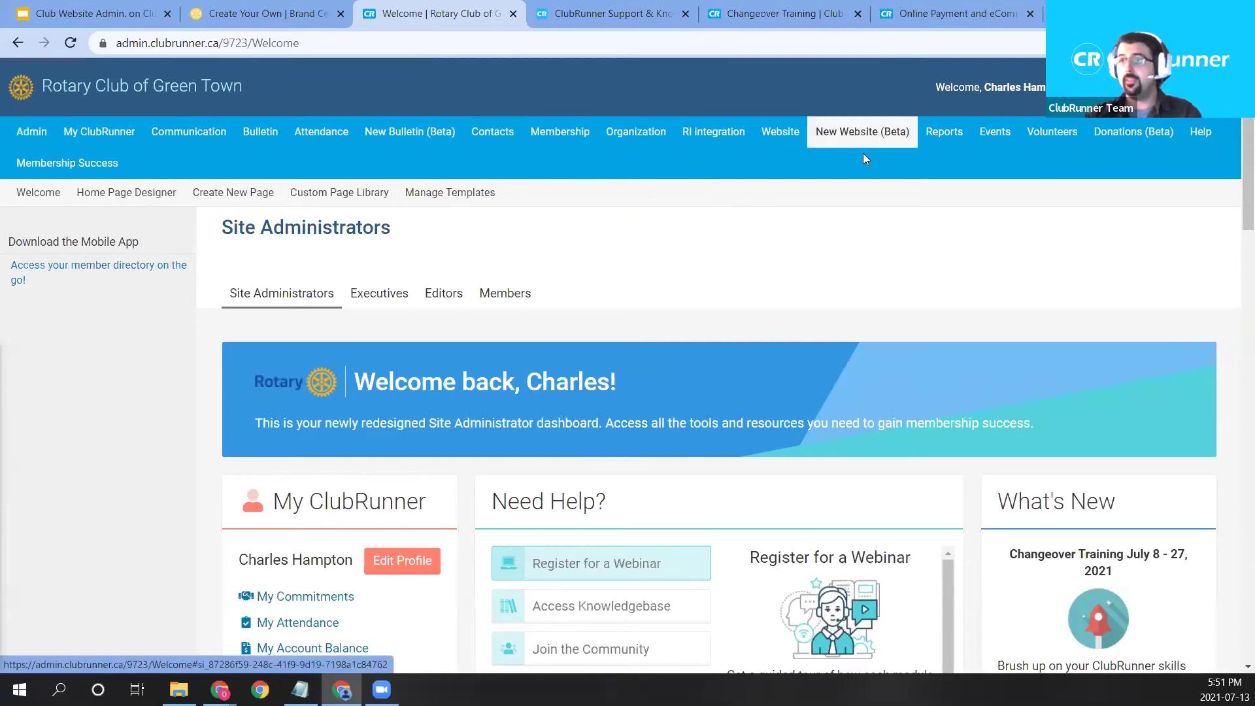
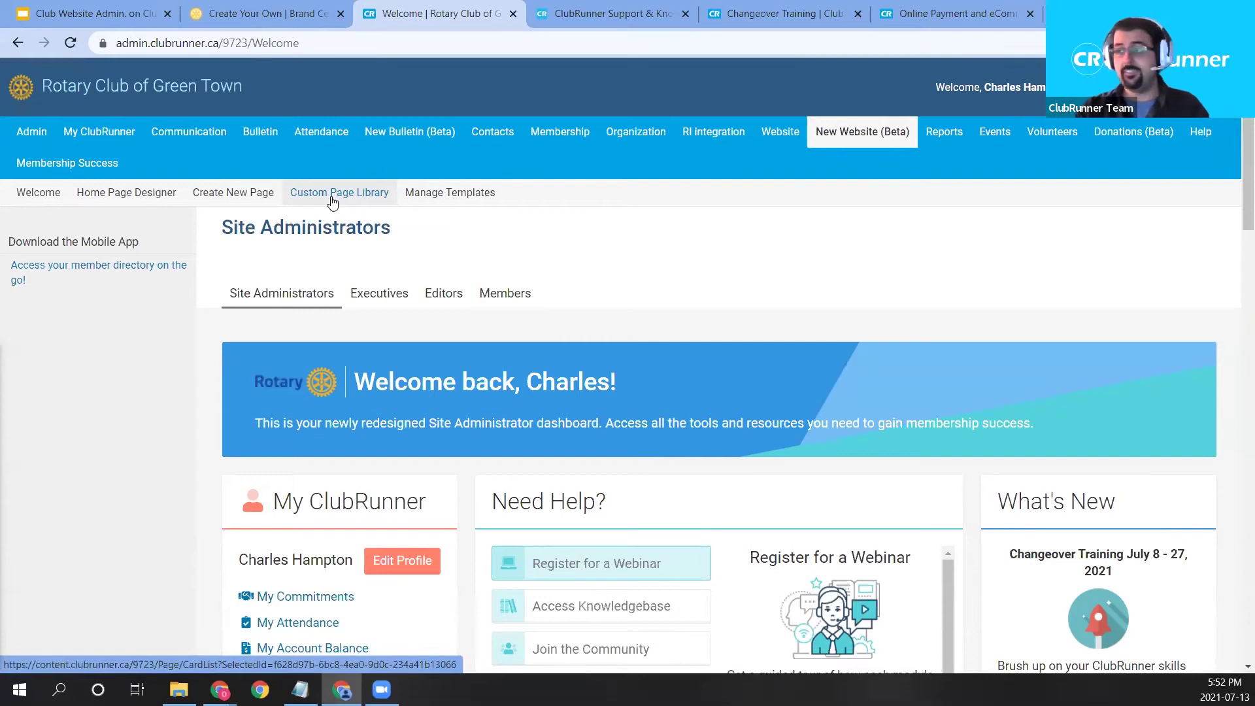
Open the Custom Page Library and browse its existing pages.
click(332, 193)
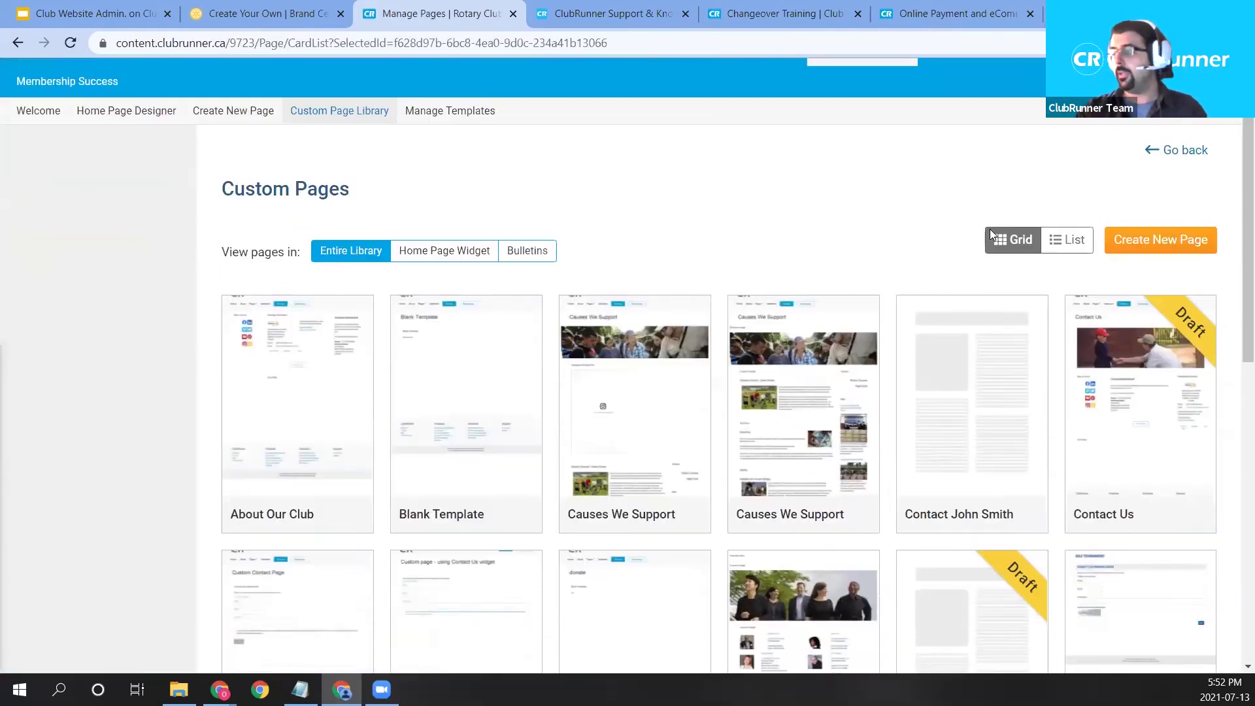
scroll(702, 434, down, 5)
scroll(1138, 443, down, 6)
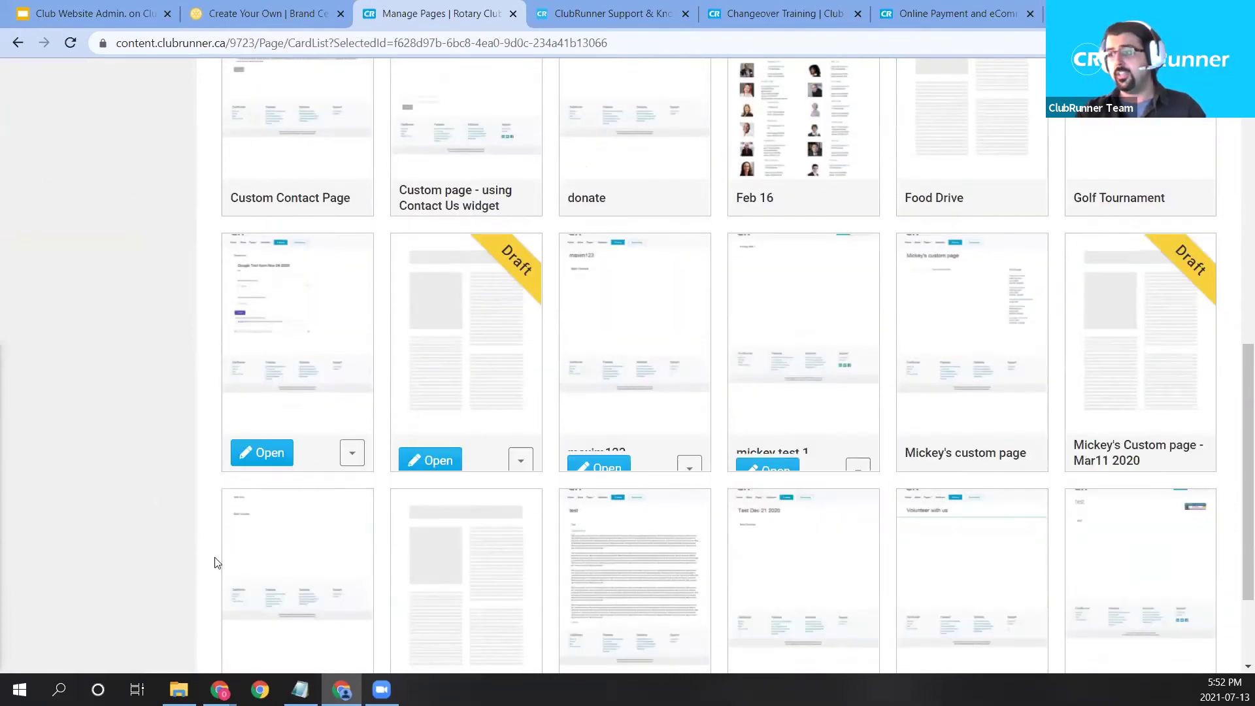
scroll(1163, 490, up, 12)
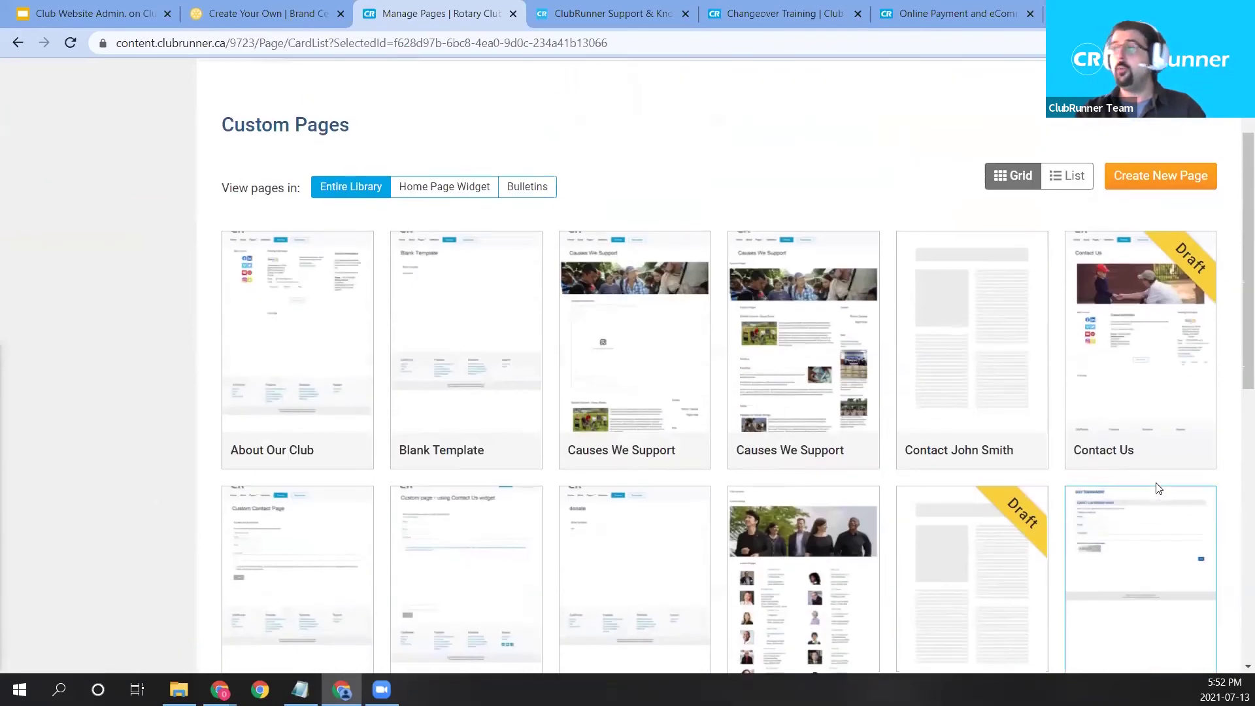
scroll(604, 318, up, 1)
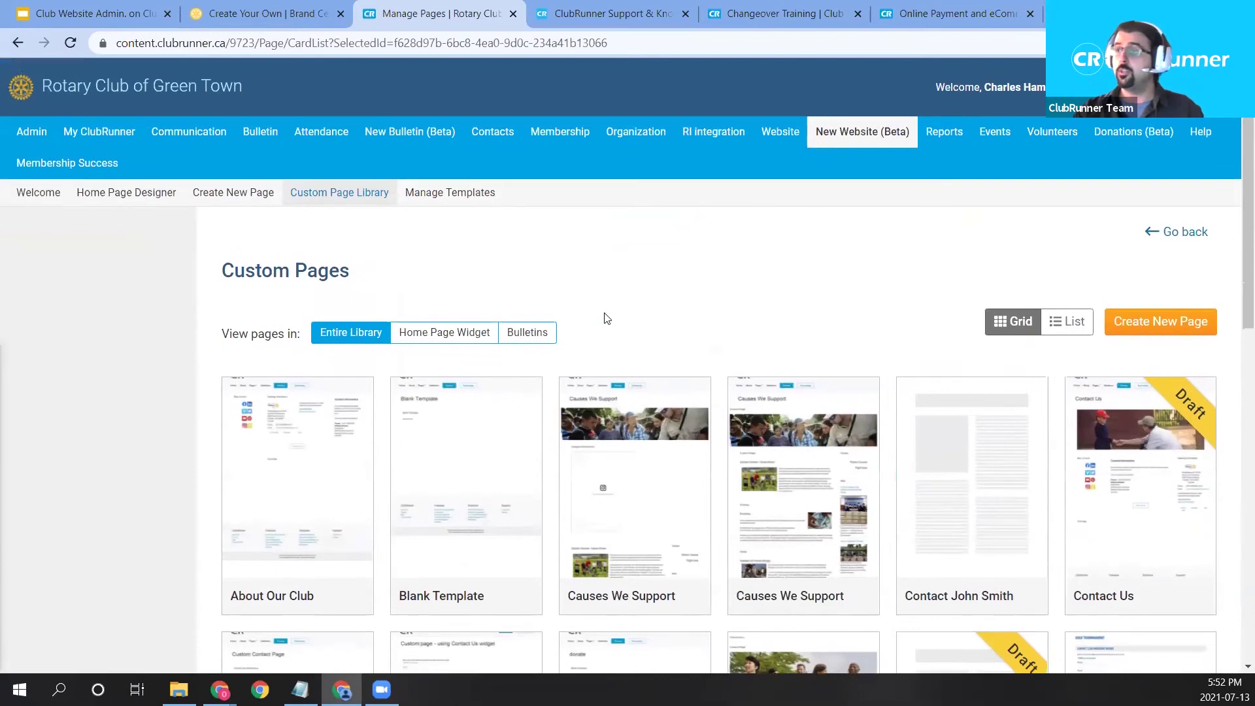
Start a new custom page from the Become a Speaker template.
click(1175, 328)
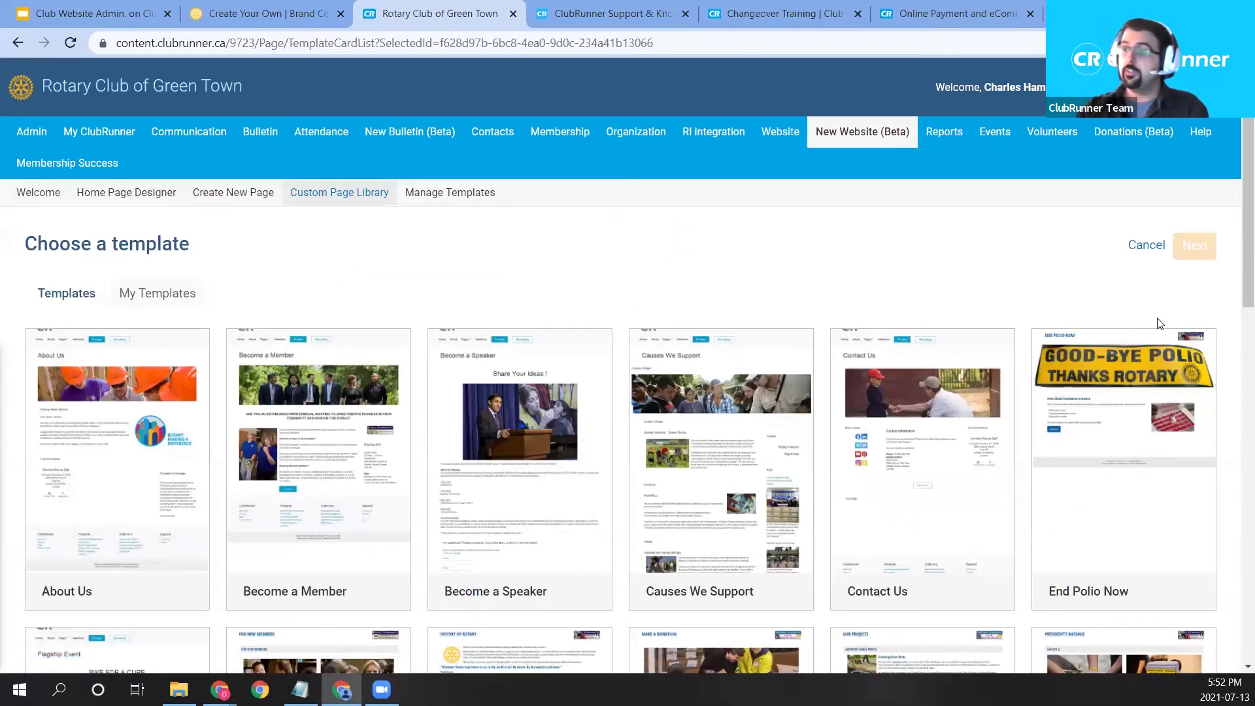
scroll(928, 366, down, 4)
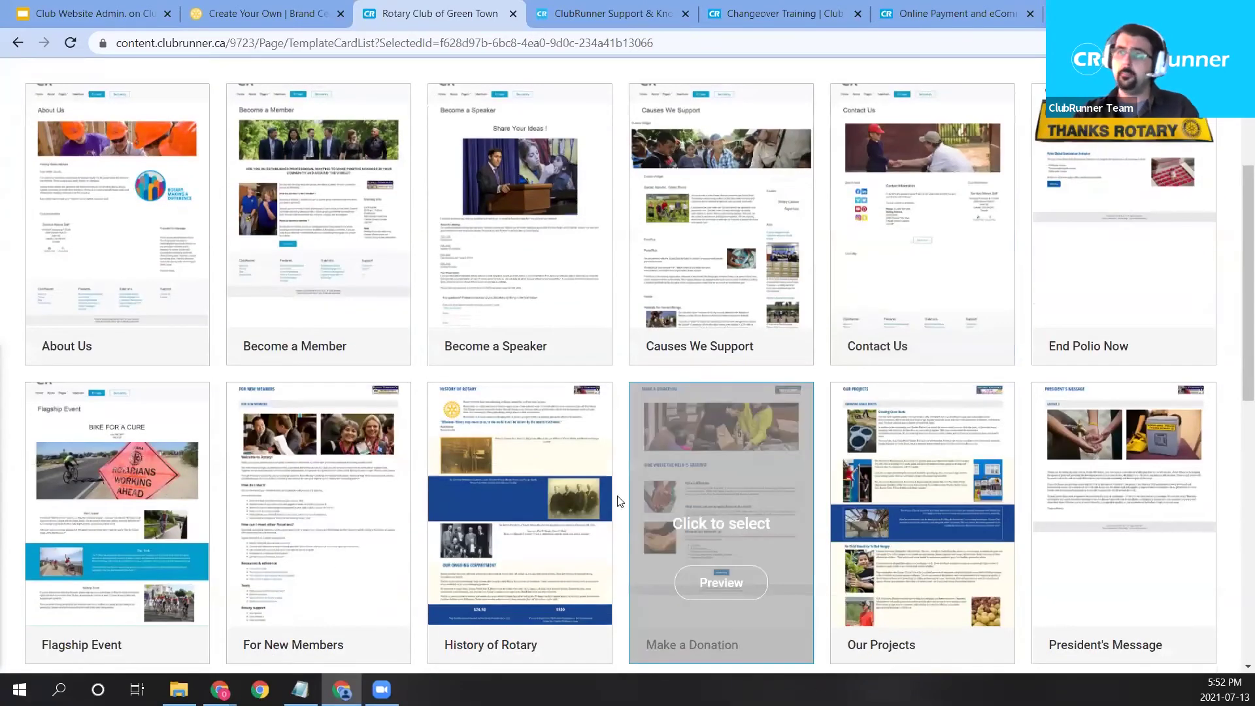
scroll(772, 484, down, 3)
scroll(778, 392, down, 3)
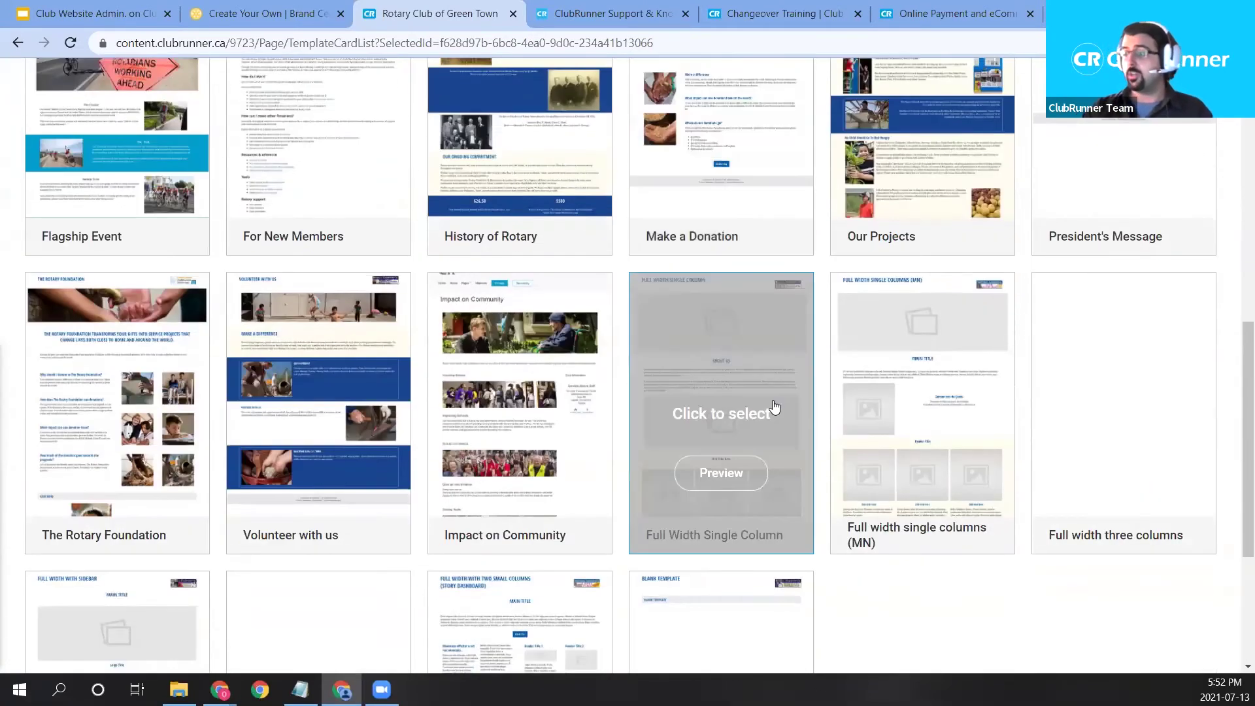
scroll(762, 406, down, 3)
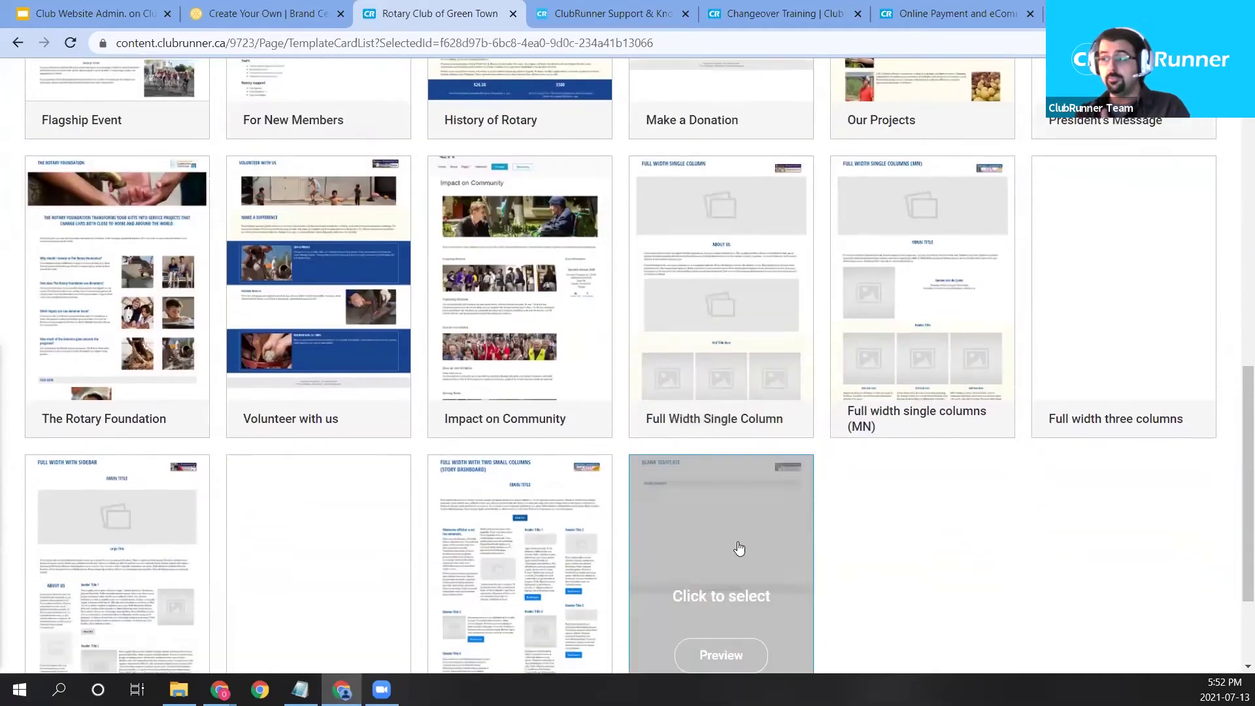
scroll(799, 580, down, 2)
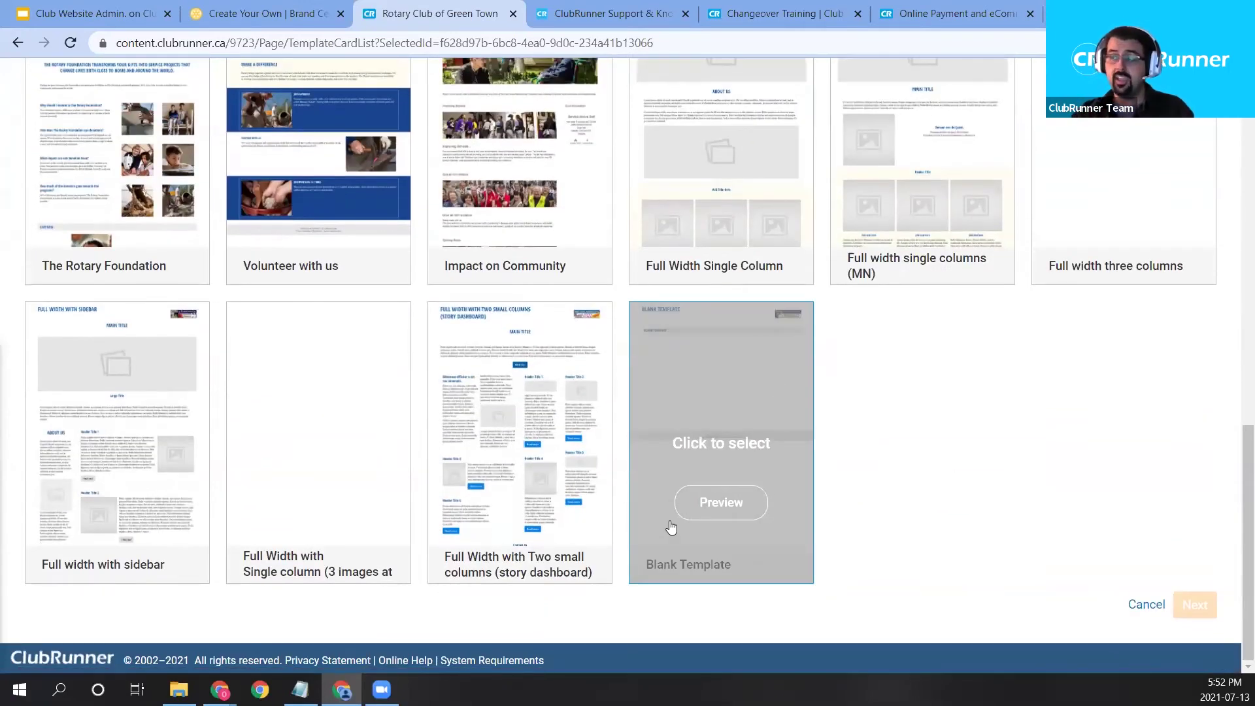
scroll(998, 484, up, 6)
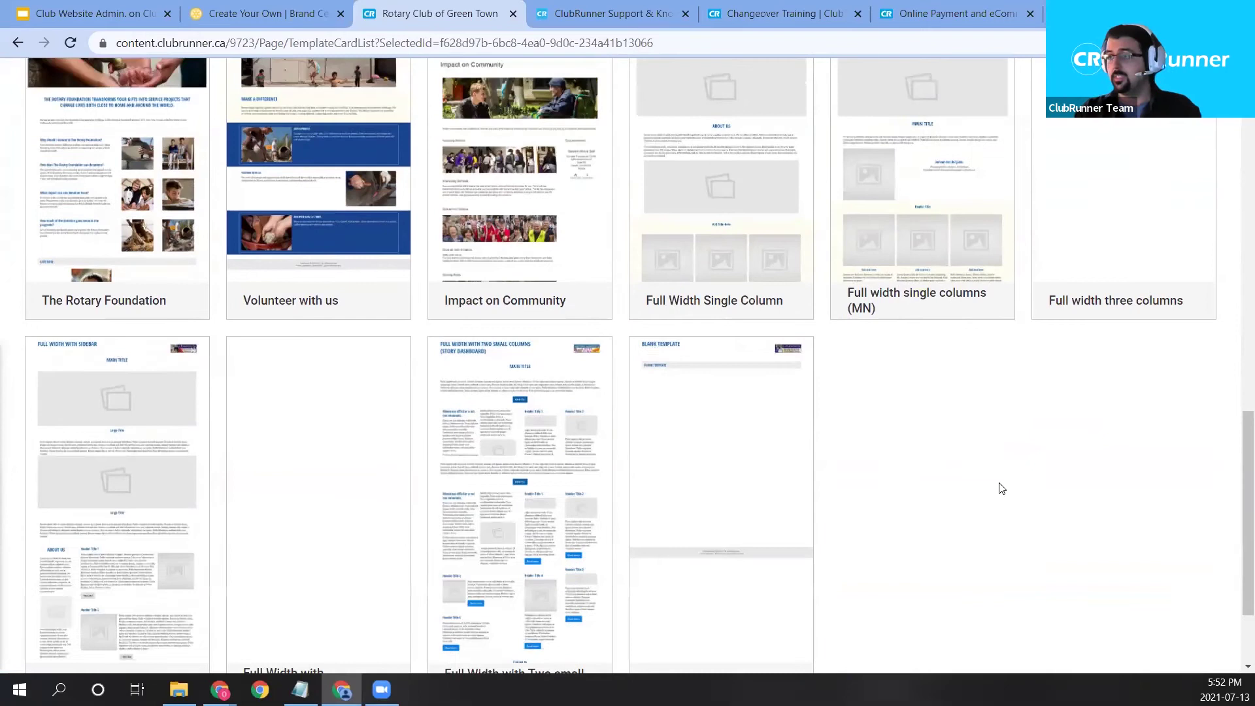
scroll(409, 413, up, 6)
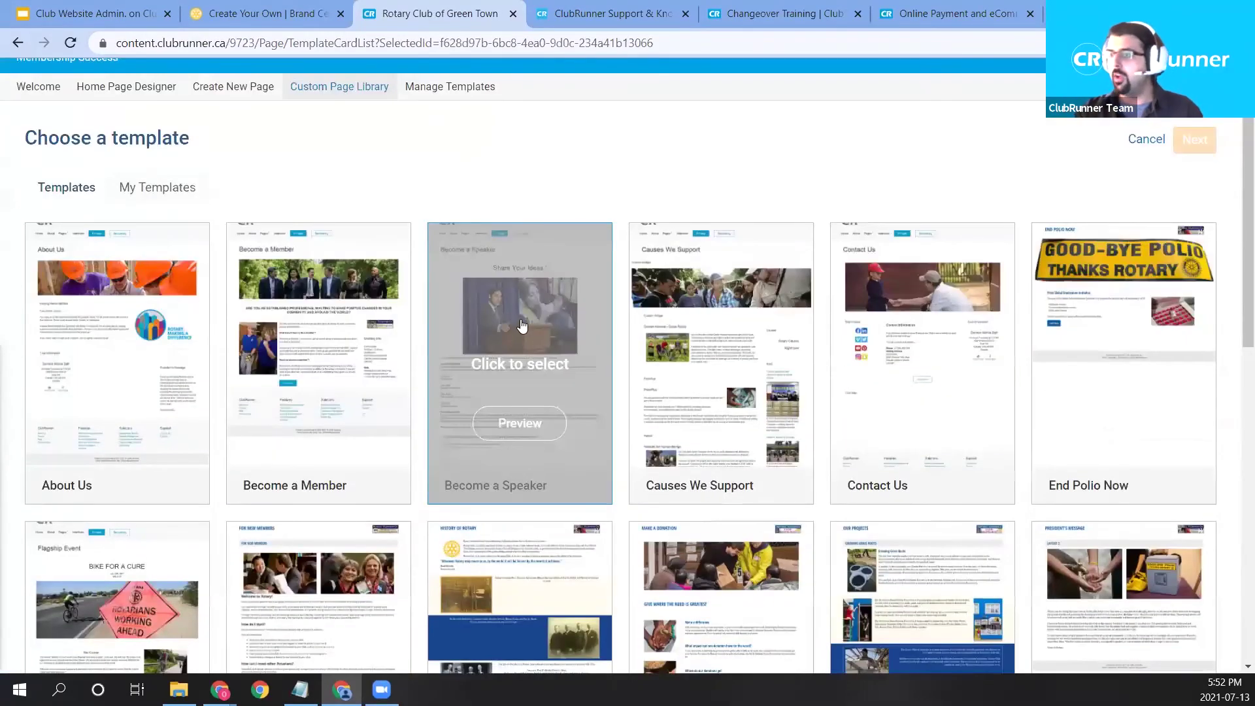
click(521, 325)
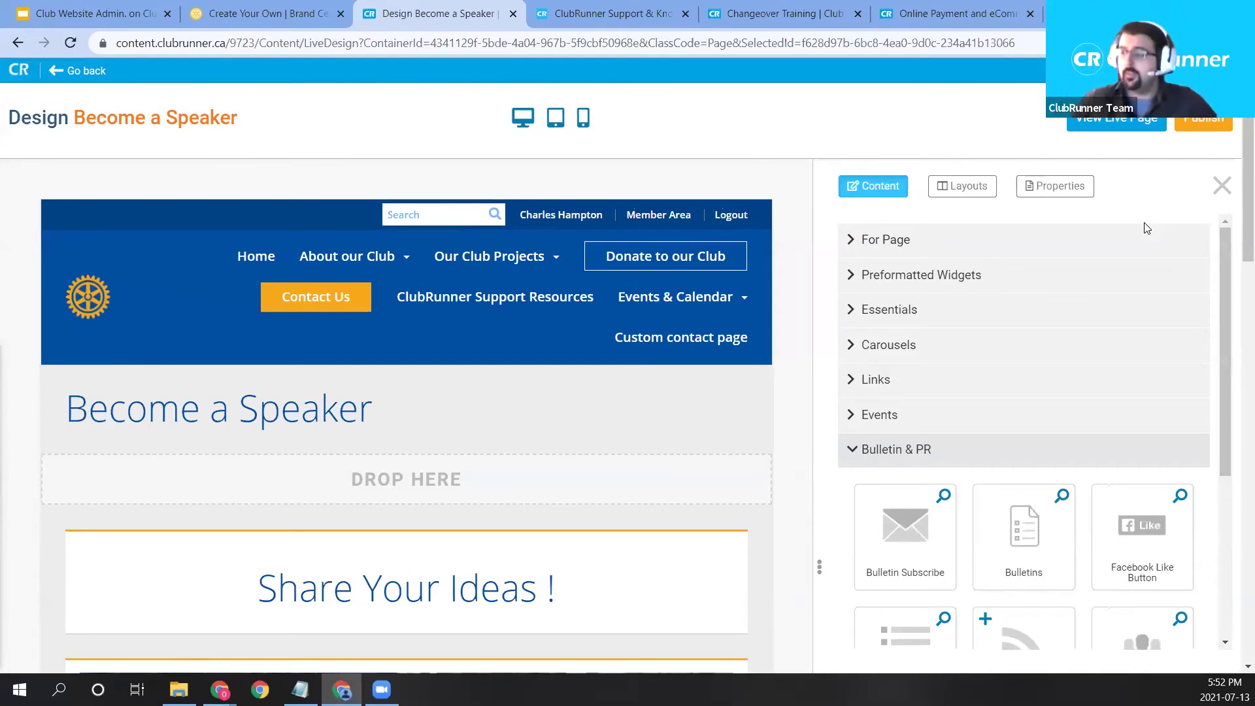
Collapse the Bulletin & PR widget group and expand the Events category.
scroll(1206, 355, down, 3)
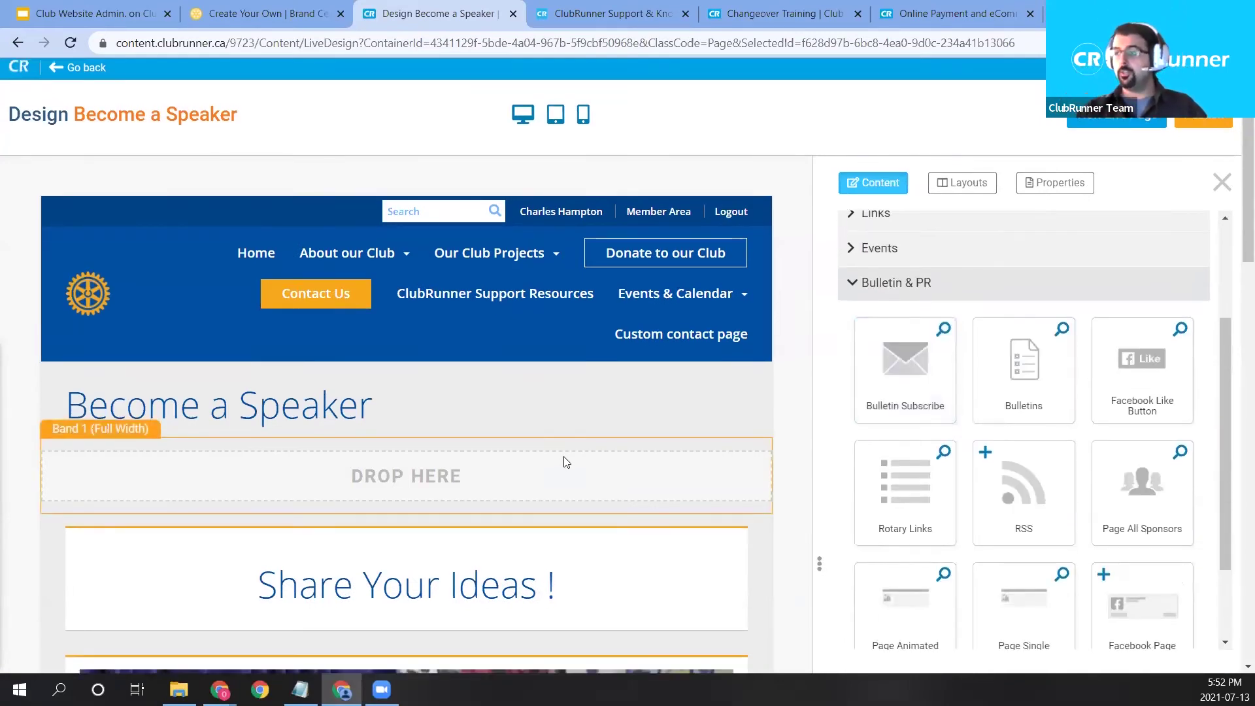
scroll(566, 463, down, 4)
scroll(610, 442, down, 8)
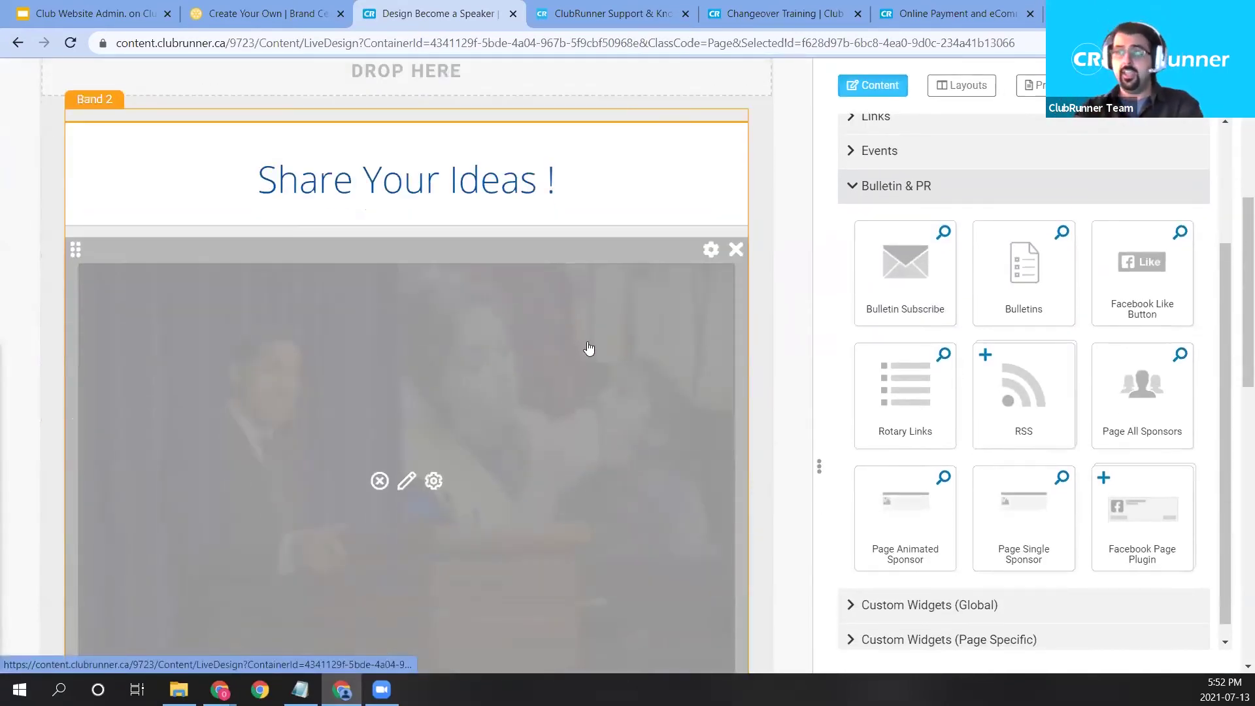
scroll(237, 455, down, 5)
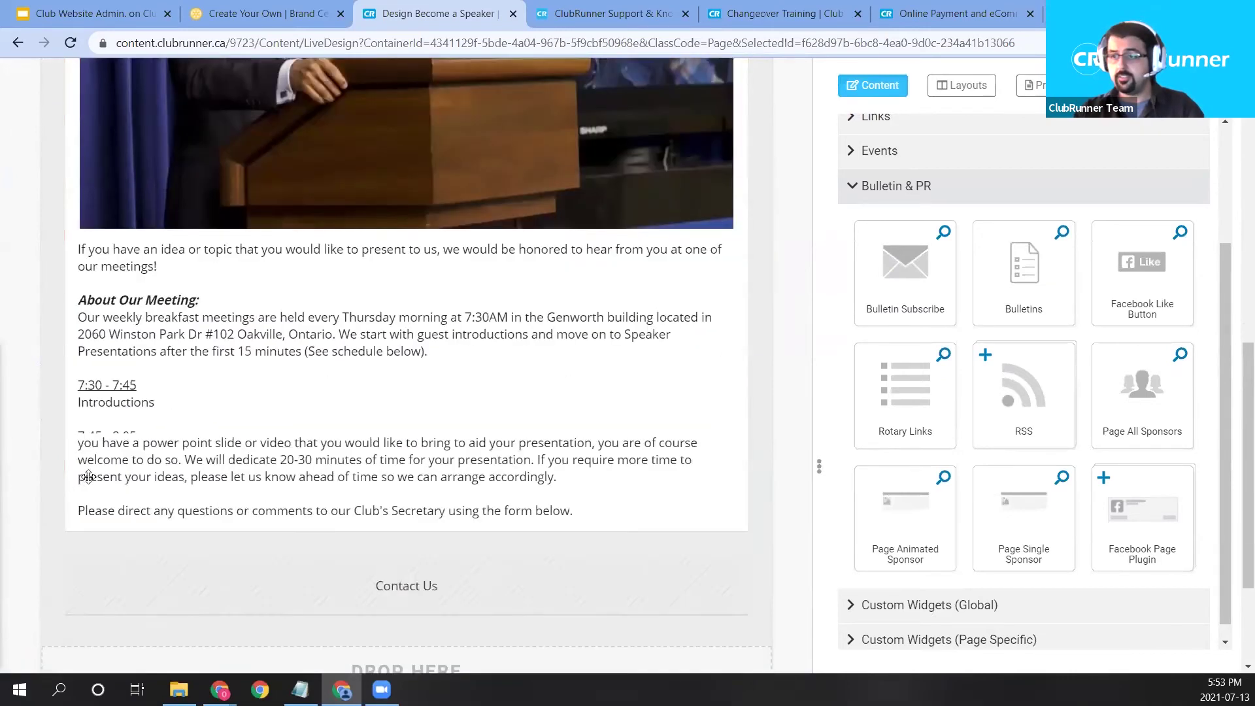
scroll(424, 391, up, 12)
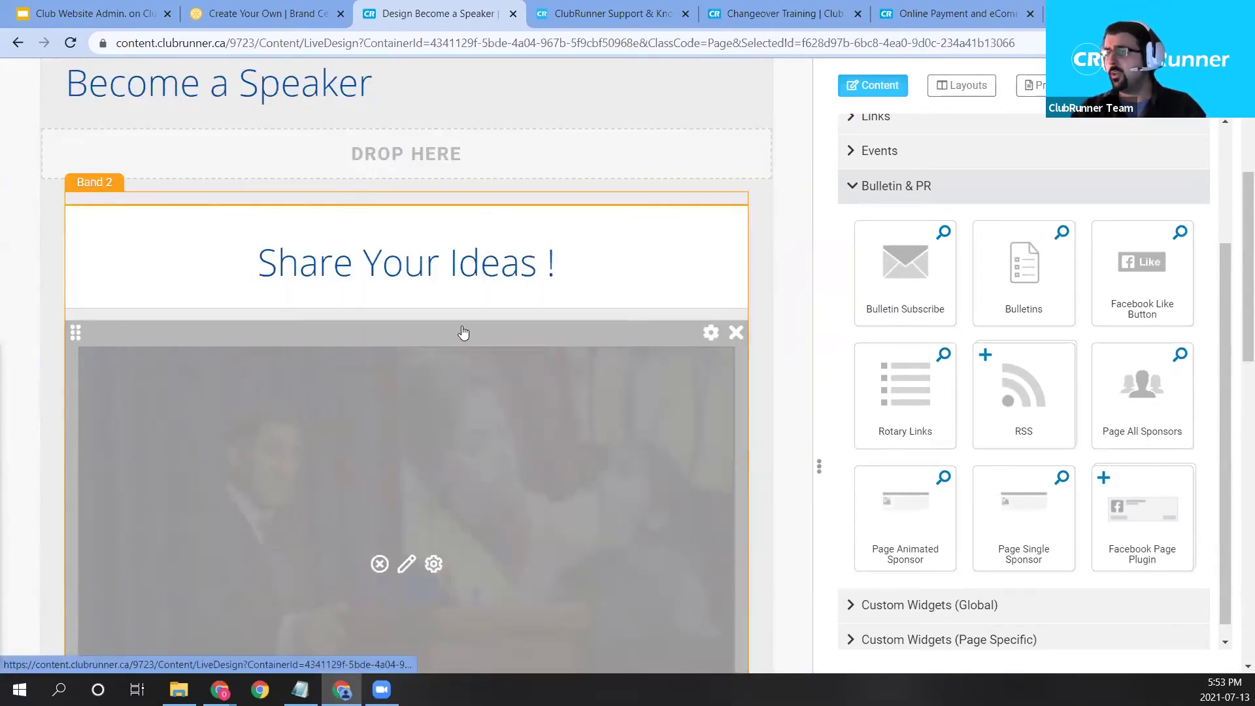
scroll(462, 334, up, 1)
click(935, 190)
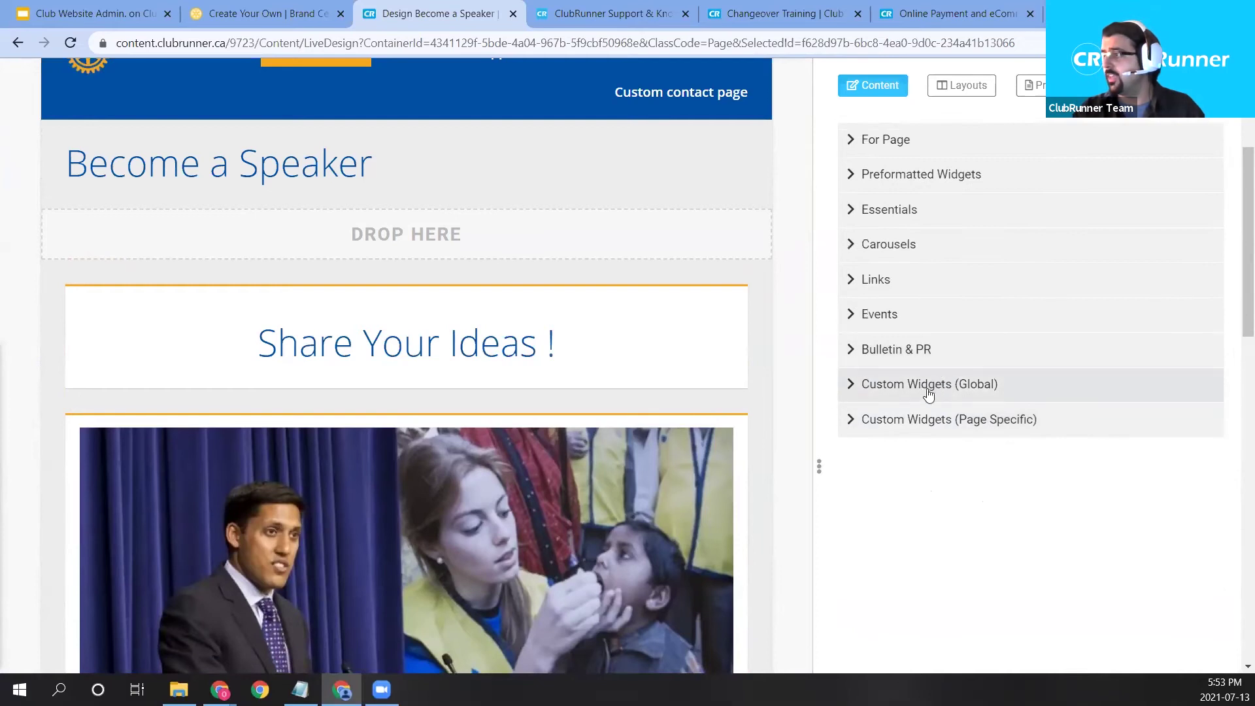
click(890, 322)
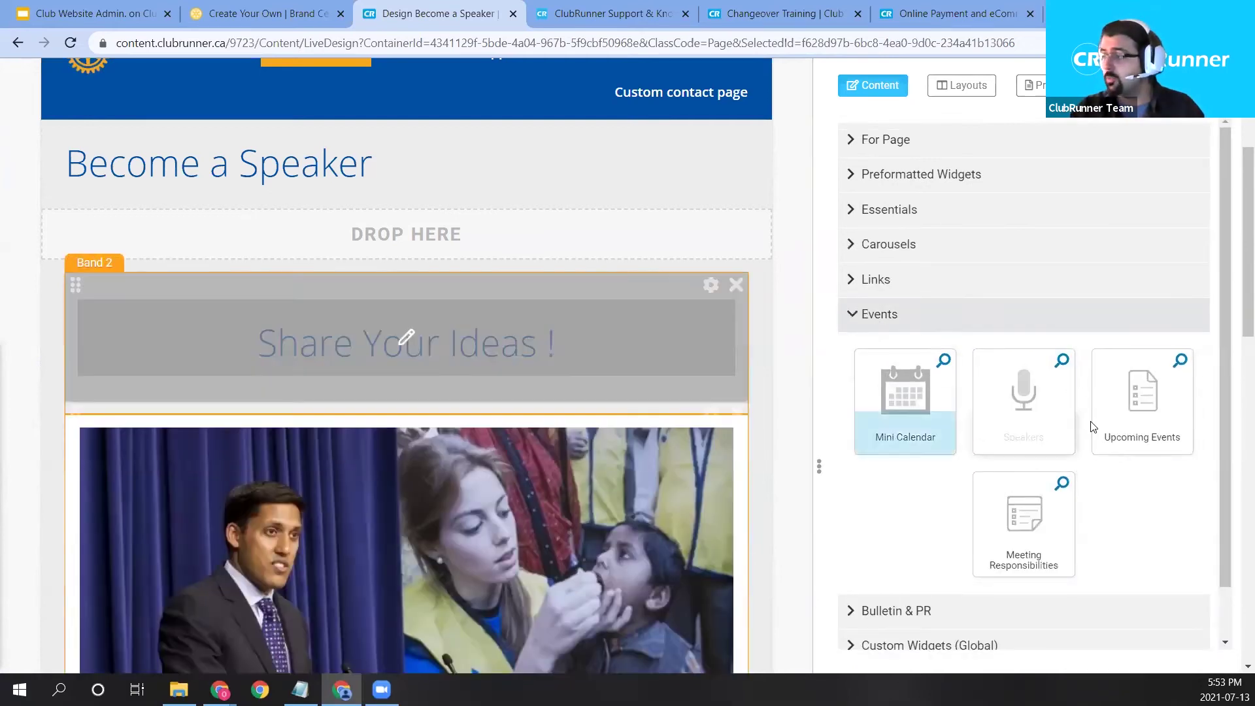
Place the Speakers widget below the Share Your Ideas heading.
drag(1023, 392, 468, 186)
scroll(492, 274, down, 3)
scroll(512, 487, down, 5)
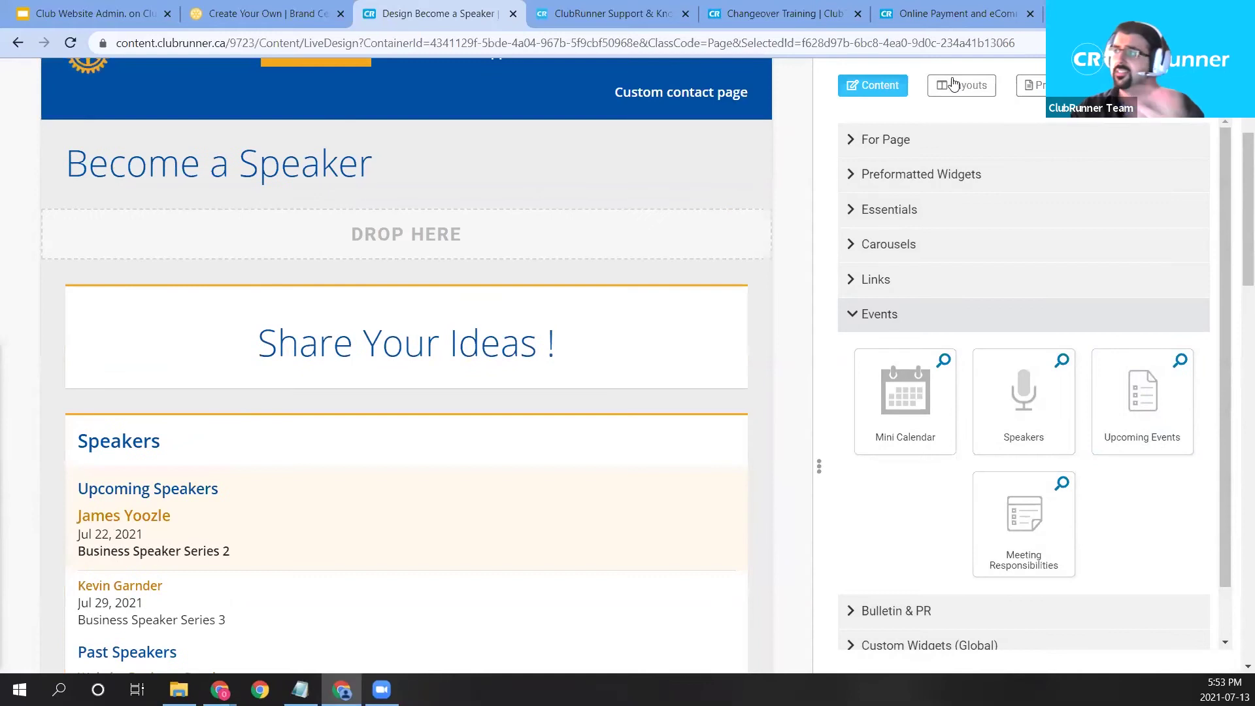
scroll(548, 307, down, 20)
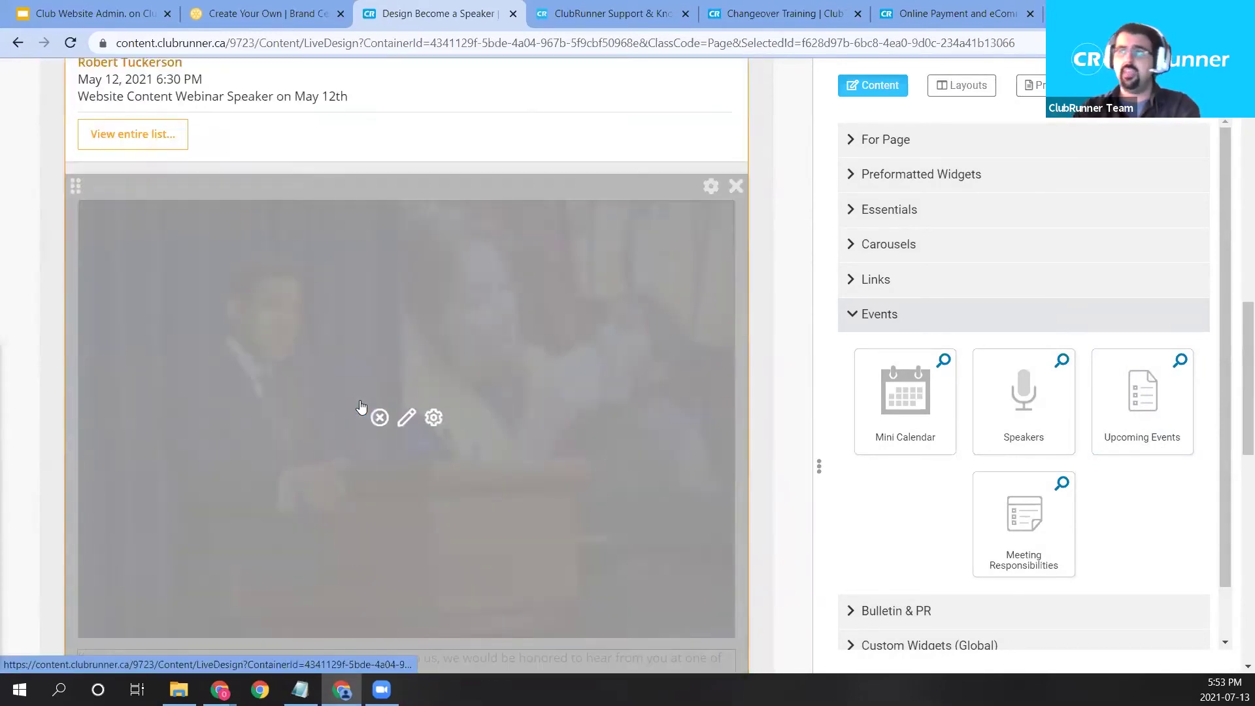
scroll(496, 538, up, 12)
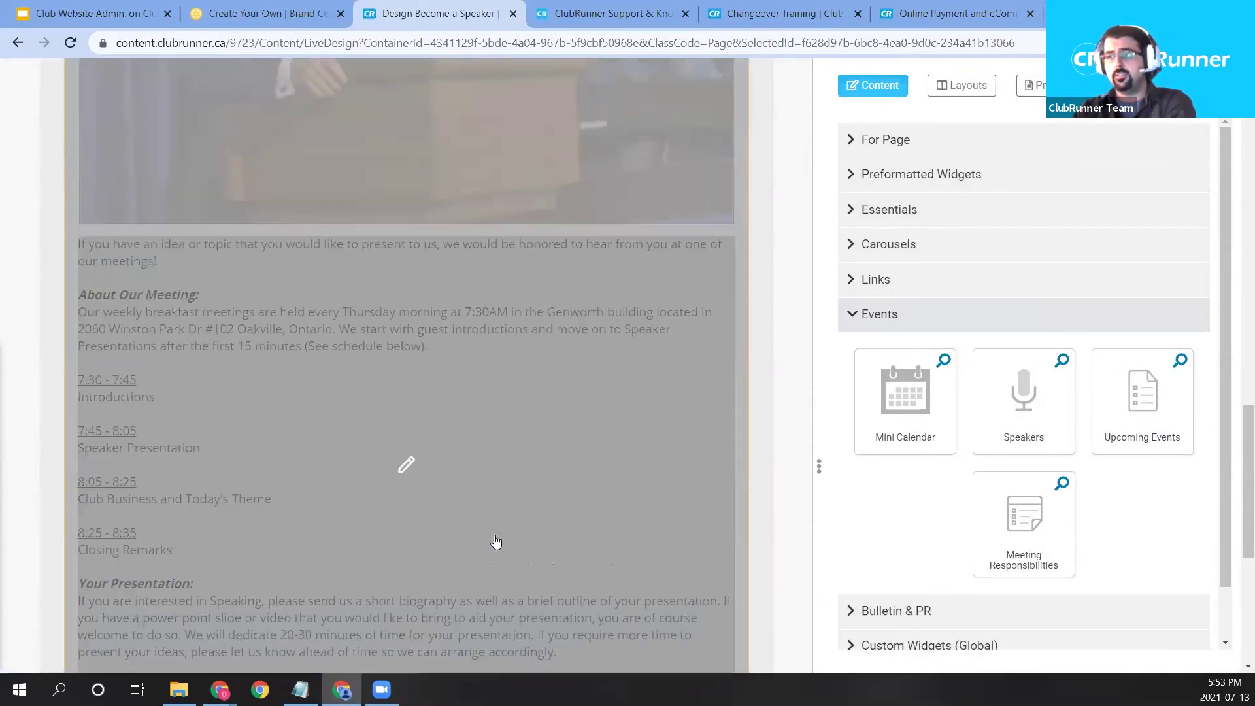
scroll(526, 500, up, 7)
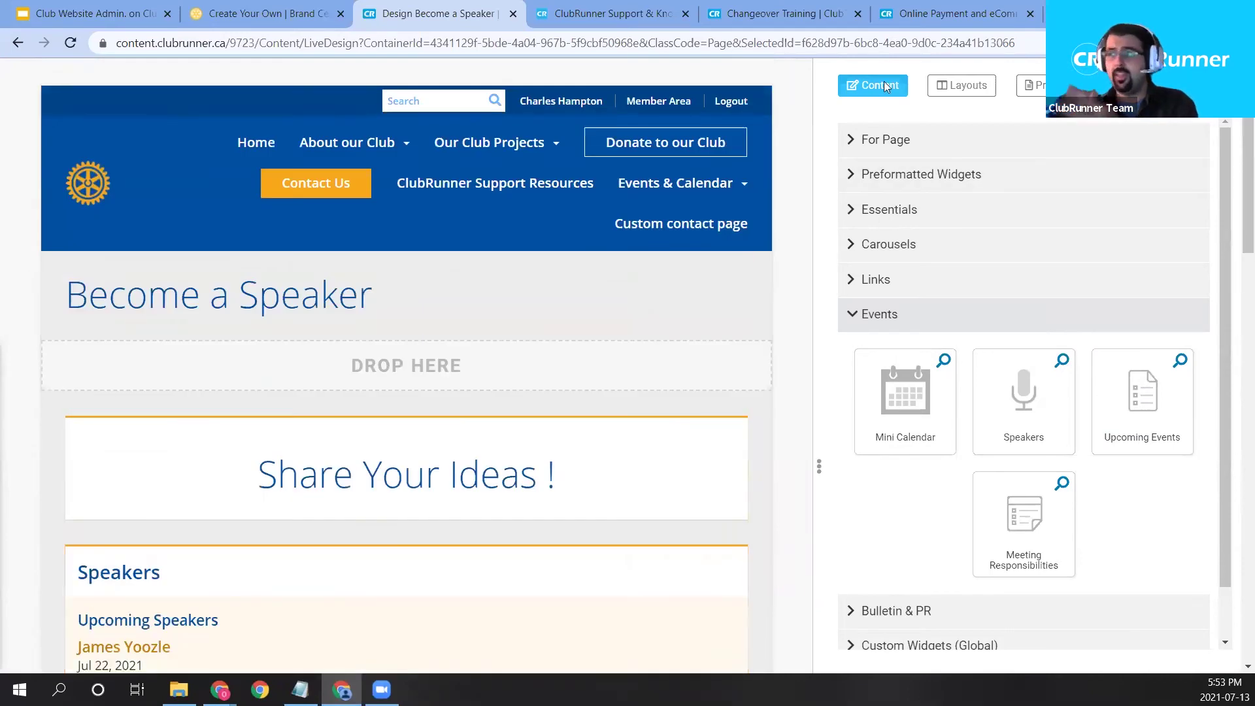
Apply the Full Width Top Band above Three Columns layout to the page.
click(966, 90)
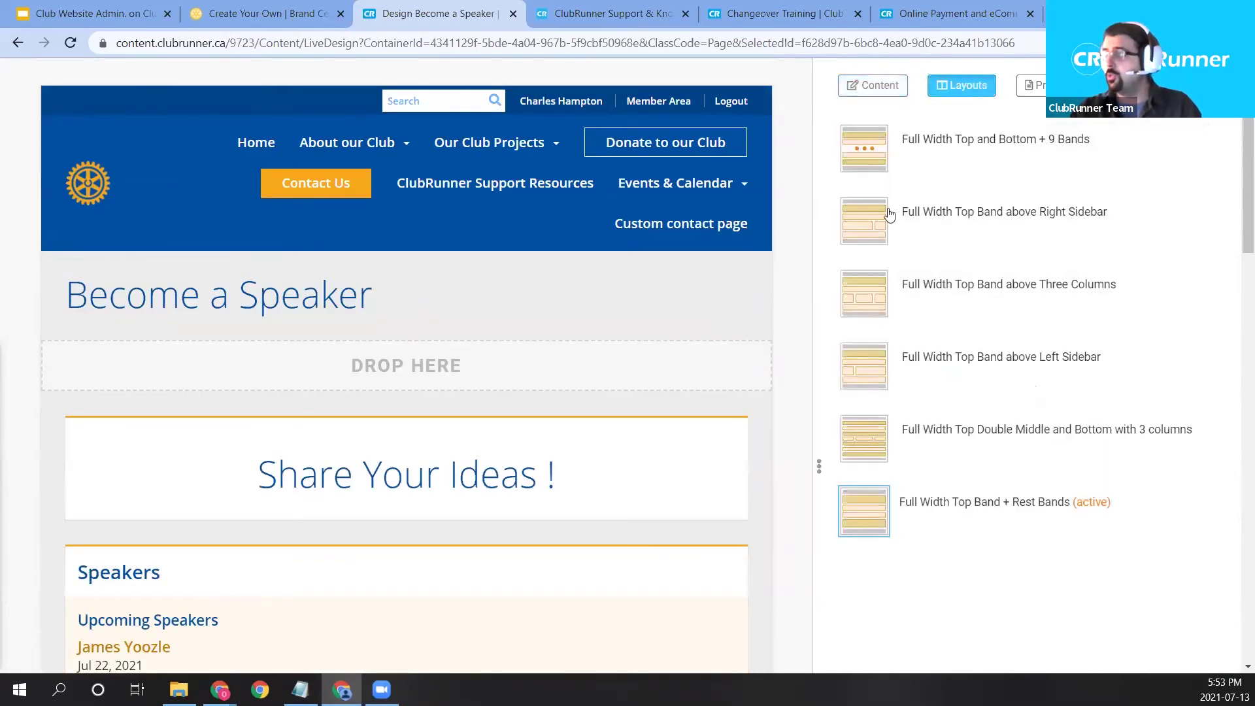
click(868, 300)
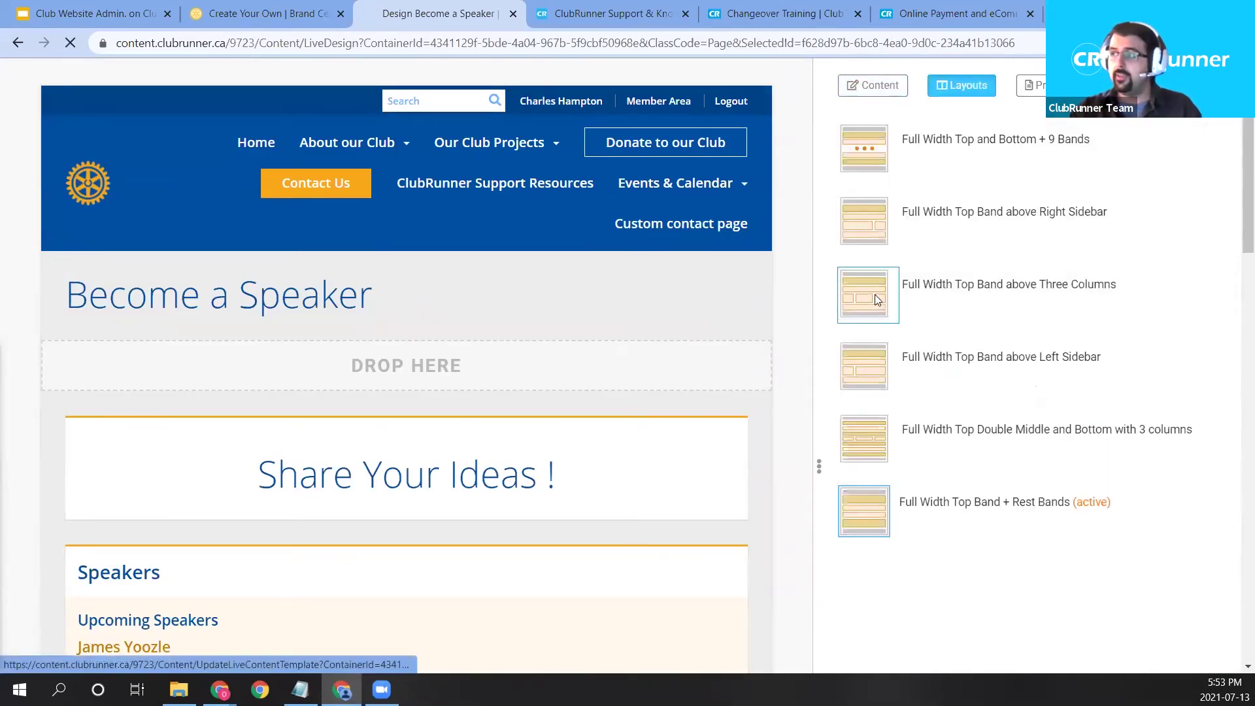
scroll(541, 331, down, 5)
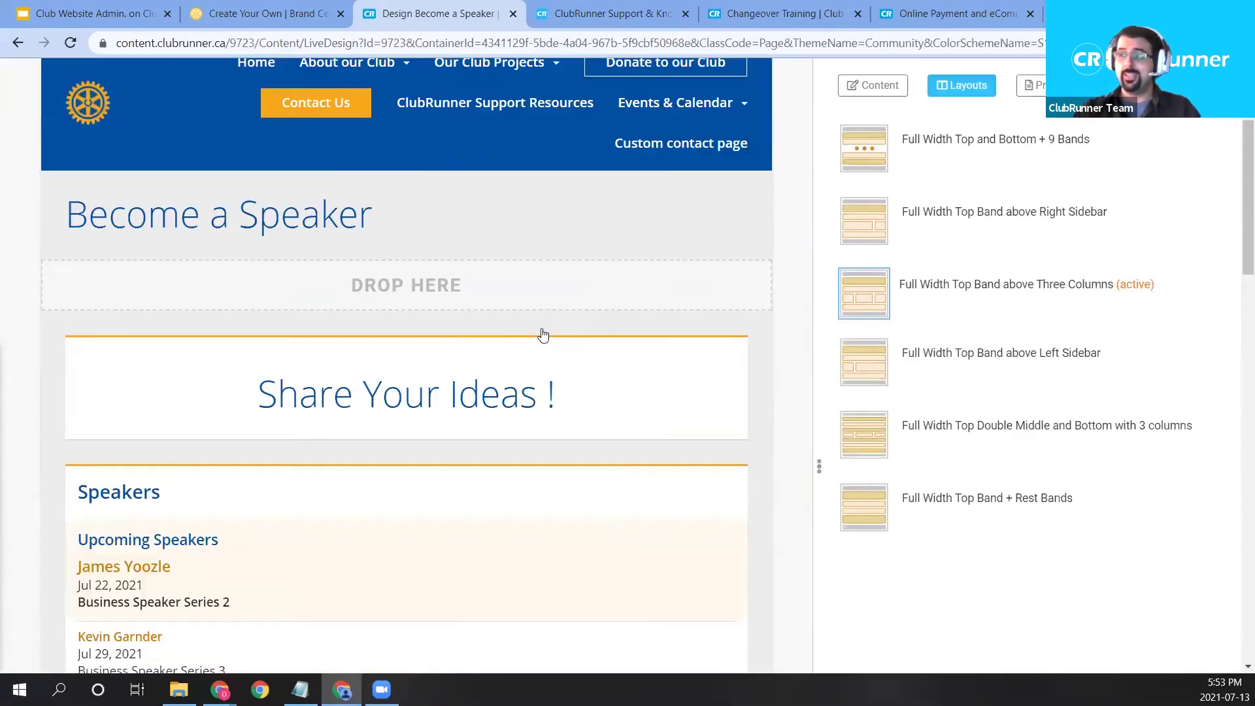
scroll(273, 300, down, 3)
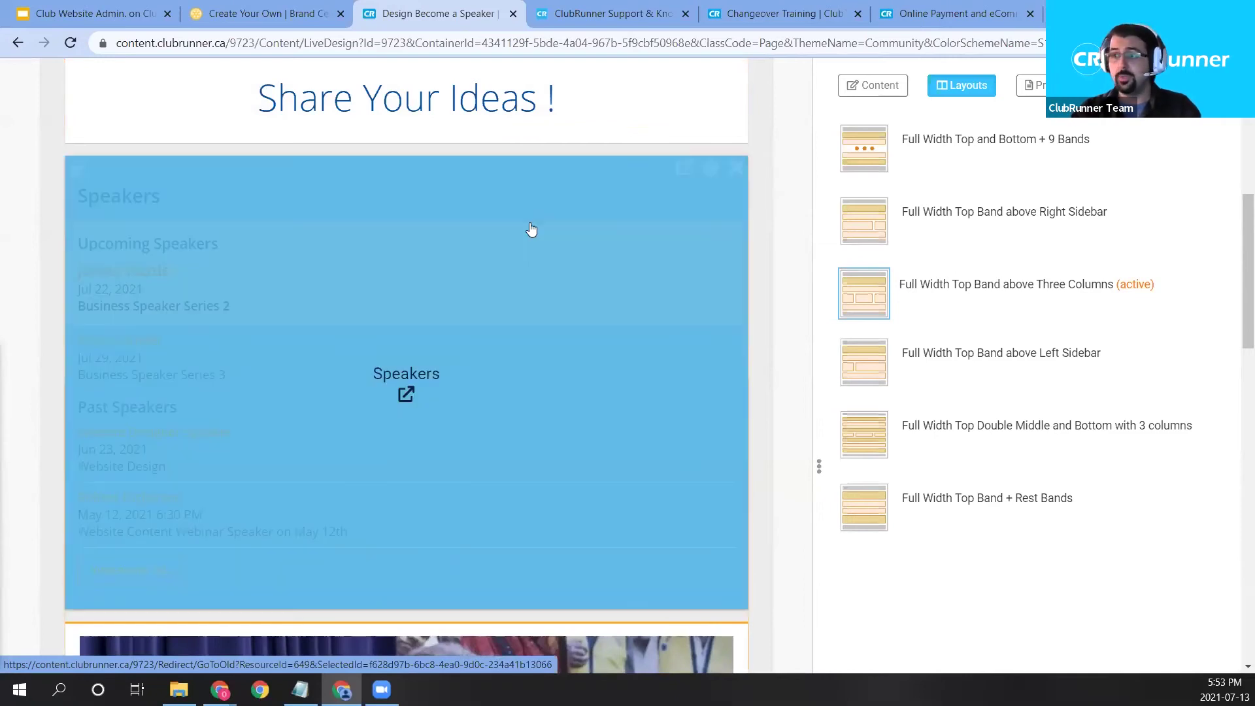
scroll(535, 261, down, 8)
scroll(568, 342, down, 9)
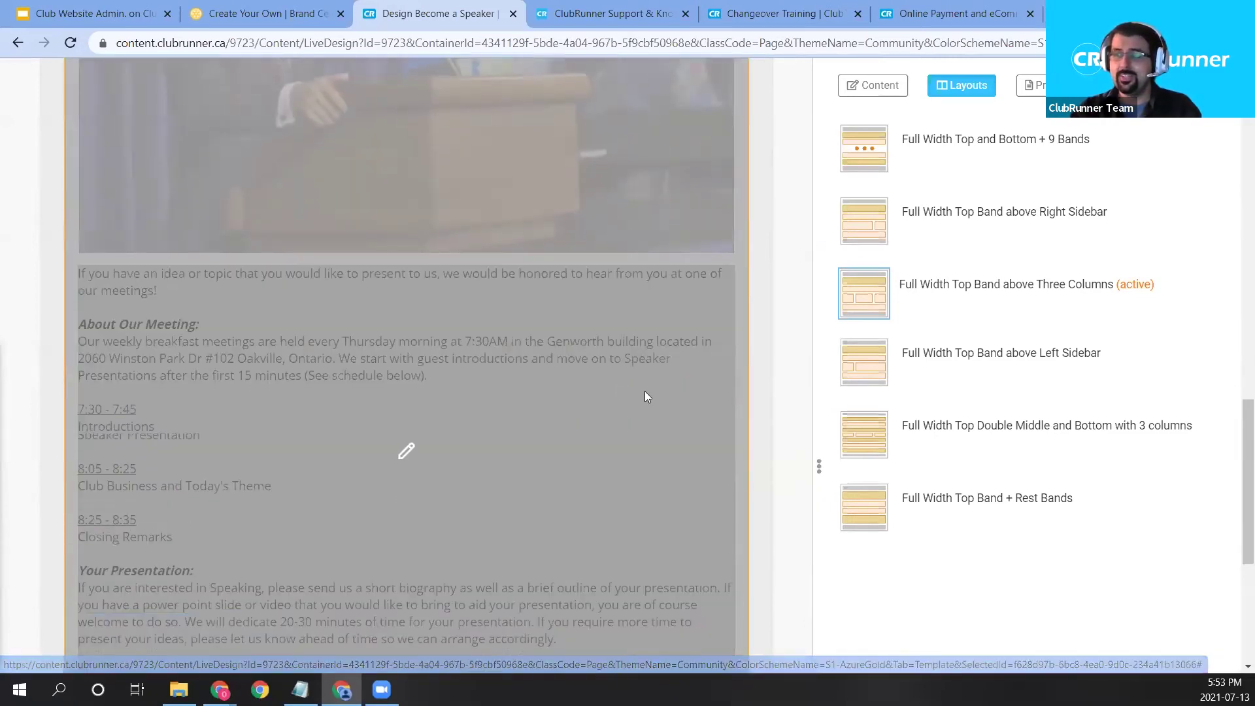
Move the speaker video widget to sit directly beneath the Speakers list.
scroll(546, 378, up, 15)
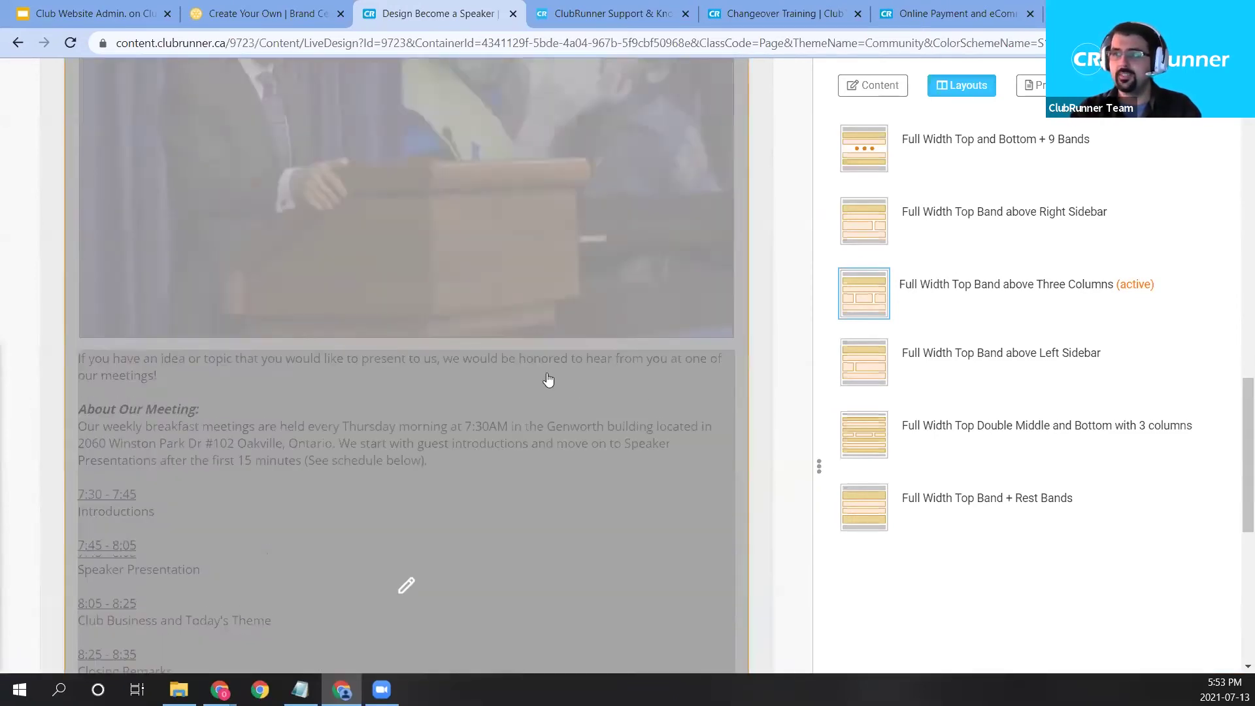
scroll(288, 426, down, 8)
scroll(127, 350, down, 3)
scroll(491, 421, up, 8)
scroll(72, 313, up, 2)
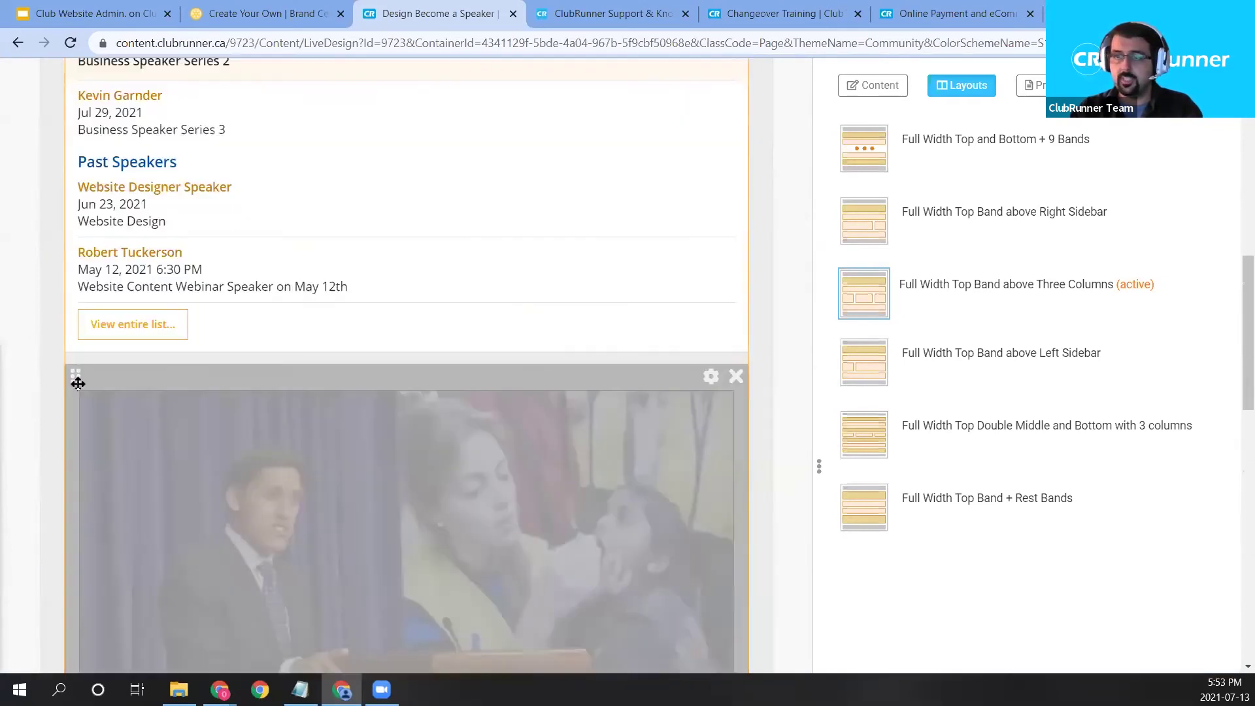
drag(66, 378, 338, 327)
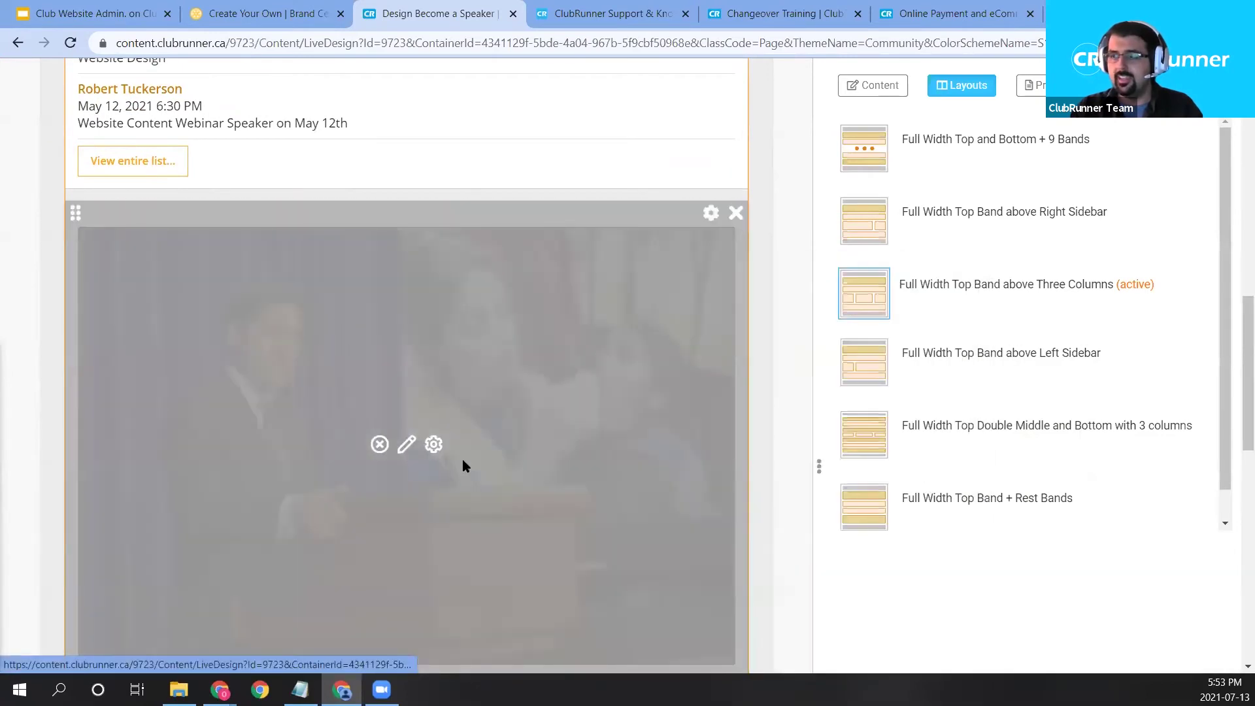
Try dragging the video widget to a new spot on the page.
scroll(392, 484, down, 12)
scroll(286, 444, up, 13)
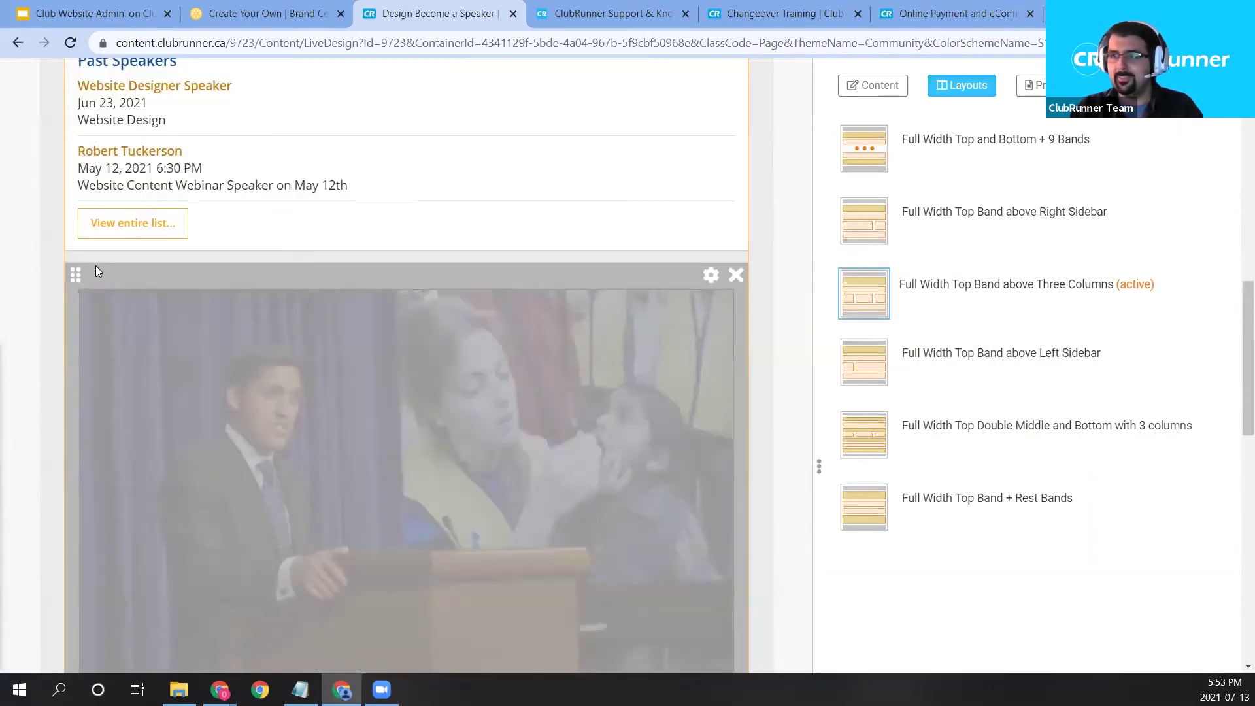
scroll(95, 272, up, 5)
drag(75, 225, 140, 321)
scroll(393, 393, down, 14)
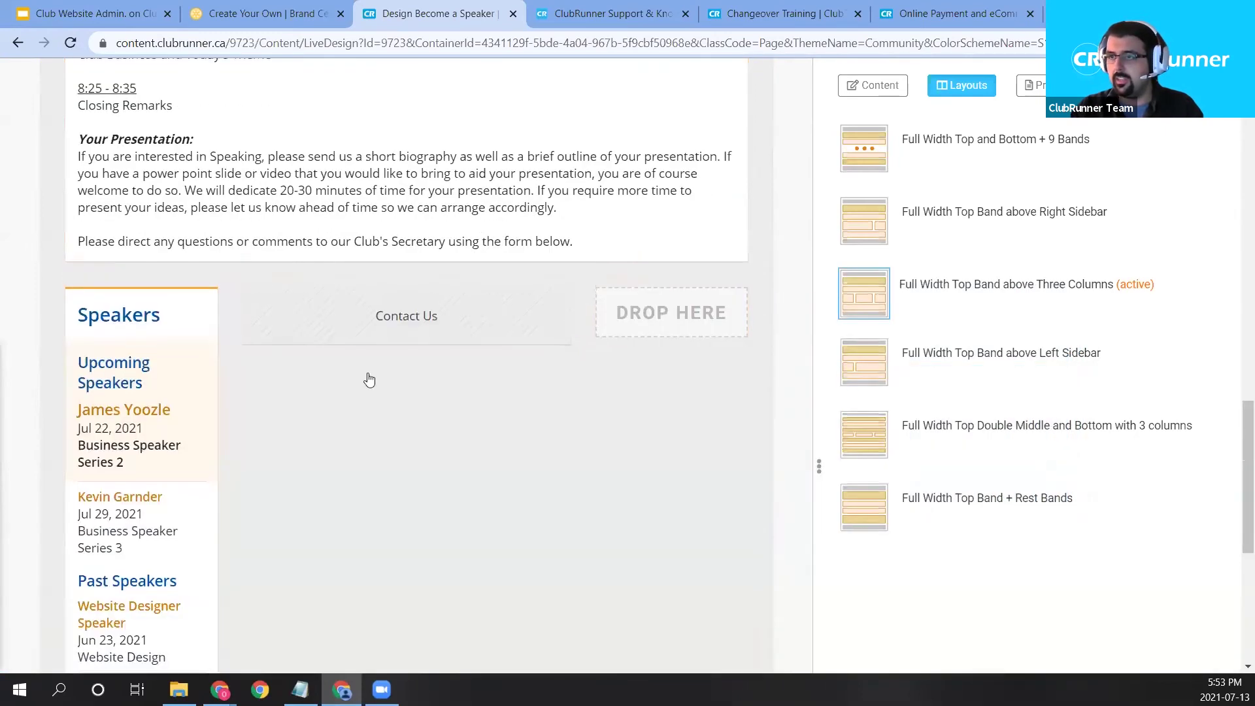
scroll(177, 257, up, 15)
drag(98, 229, 465, 322)
scroll(420, 353, down, 10)
scroll(421, 353, up, 10)
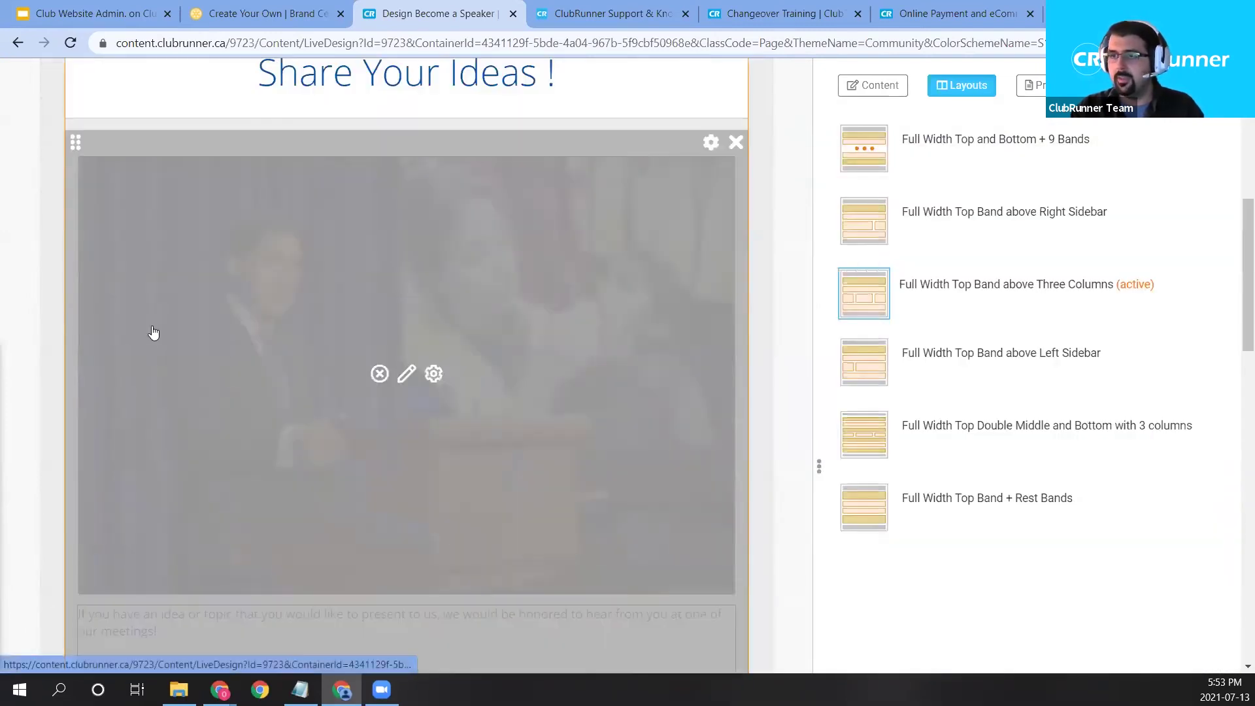
scroll(104, 465, up, 7)
scroll(507, 508, down, 6)
scroll(510, 504, down, 4)
scroll(567, 366, up, 1)
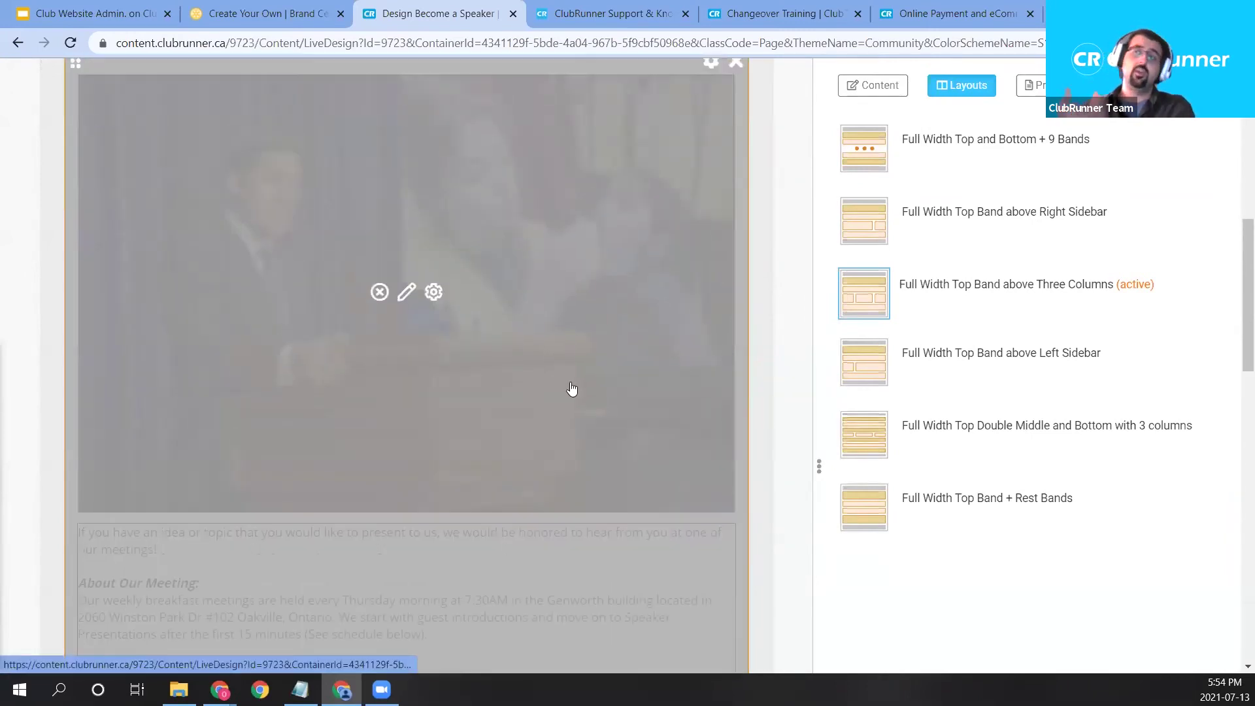
scroll(633, 558, up, 1)
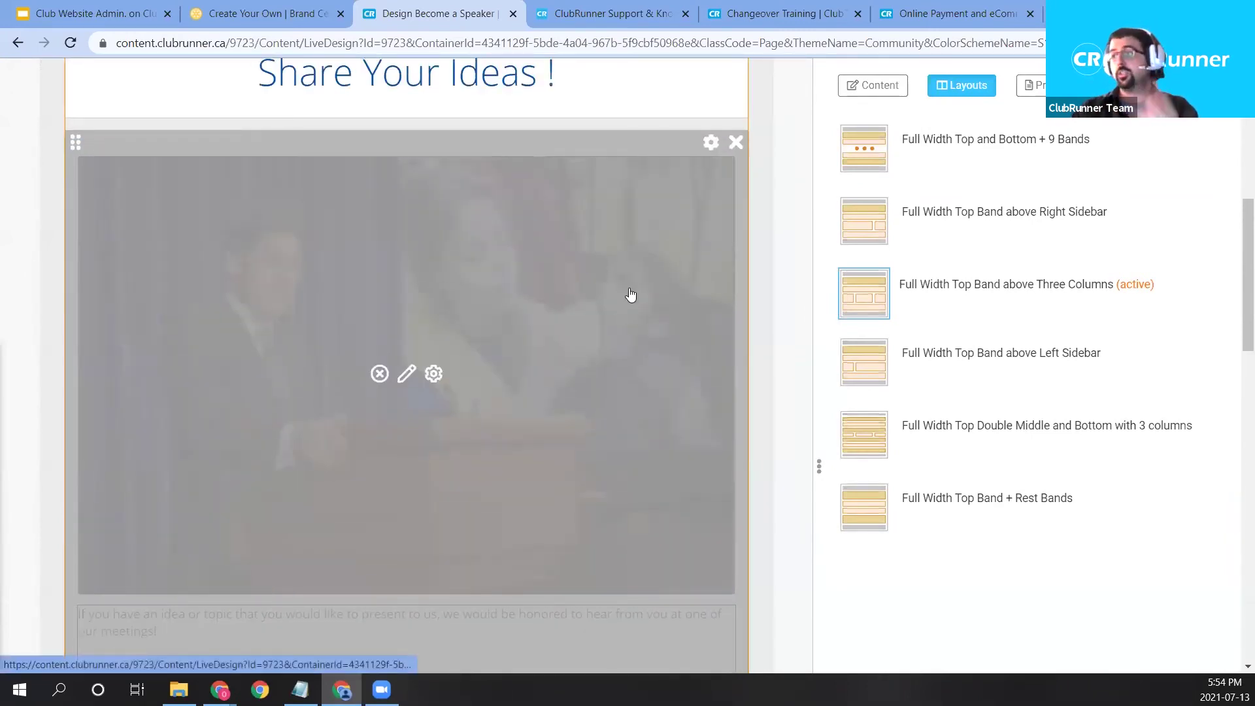
Remove the video widget and expand the Preformatted Widgets category.
click(736, 143)
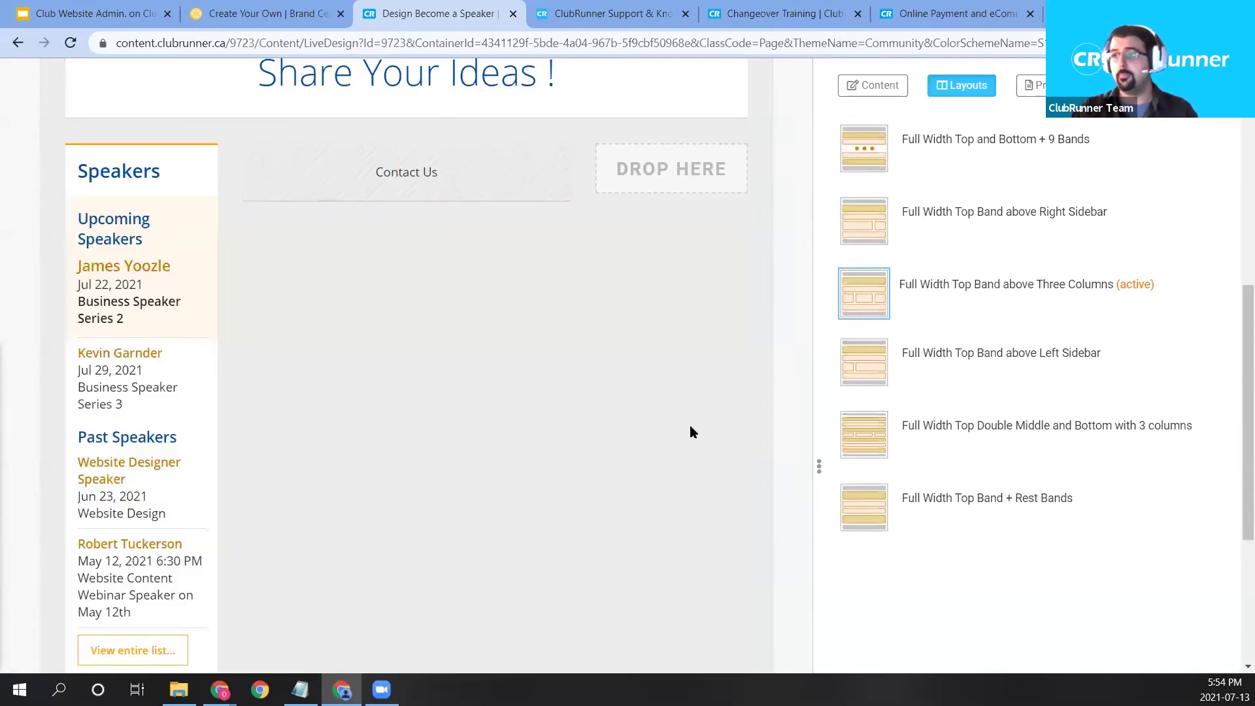
scroll(806, 314, up, 3)
click(900, 98)
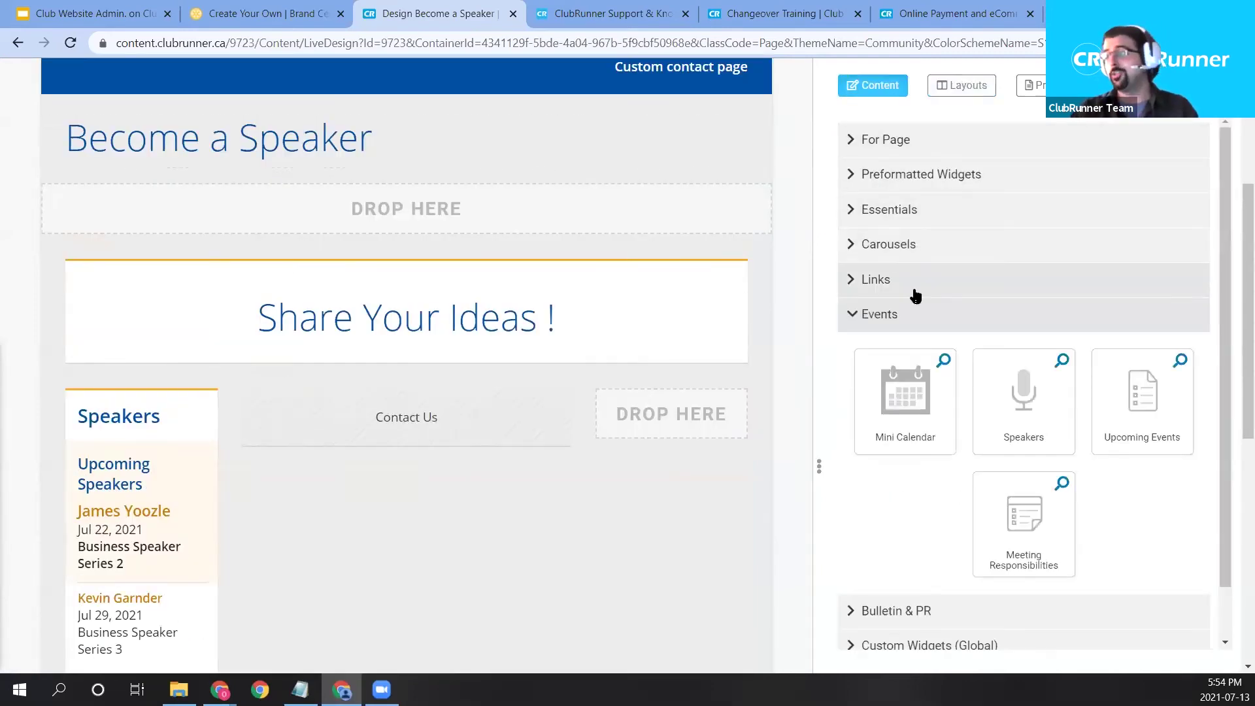
click(894, 316)
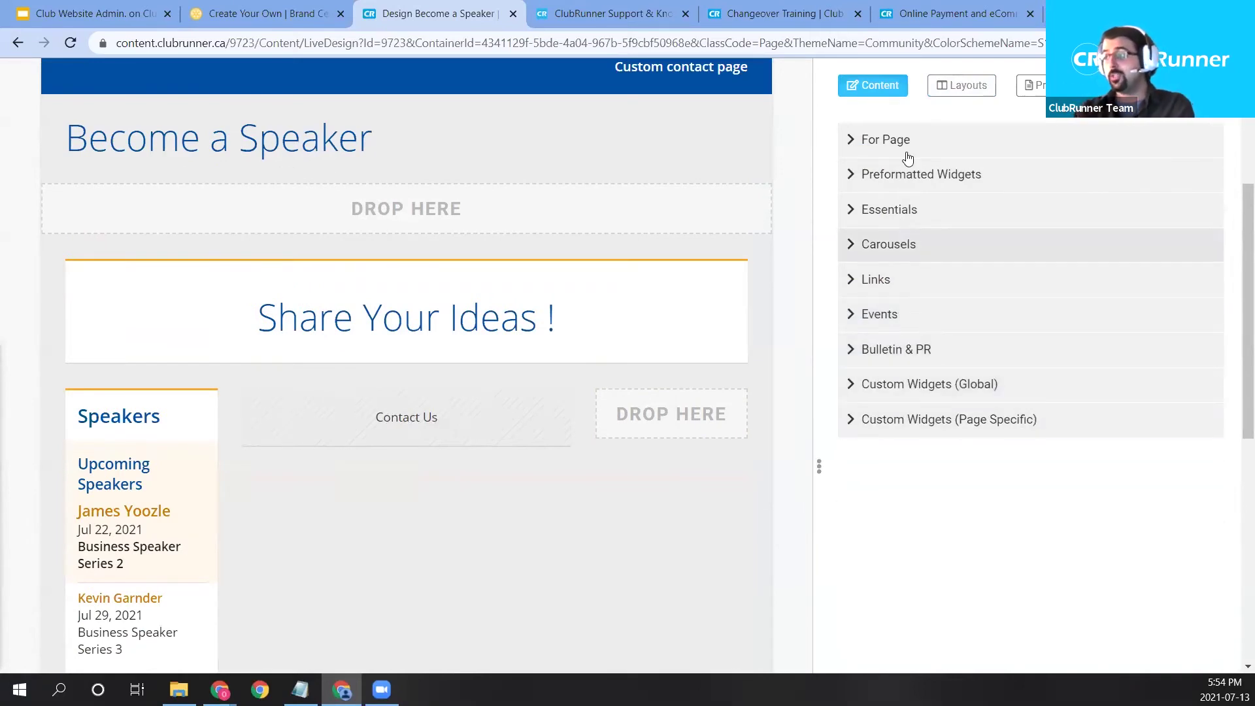
click(905, 177)
Drop the saved image-with-text widget into the Main column beneath Contact Us.
scroll(1046, 392, down, 3)
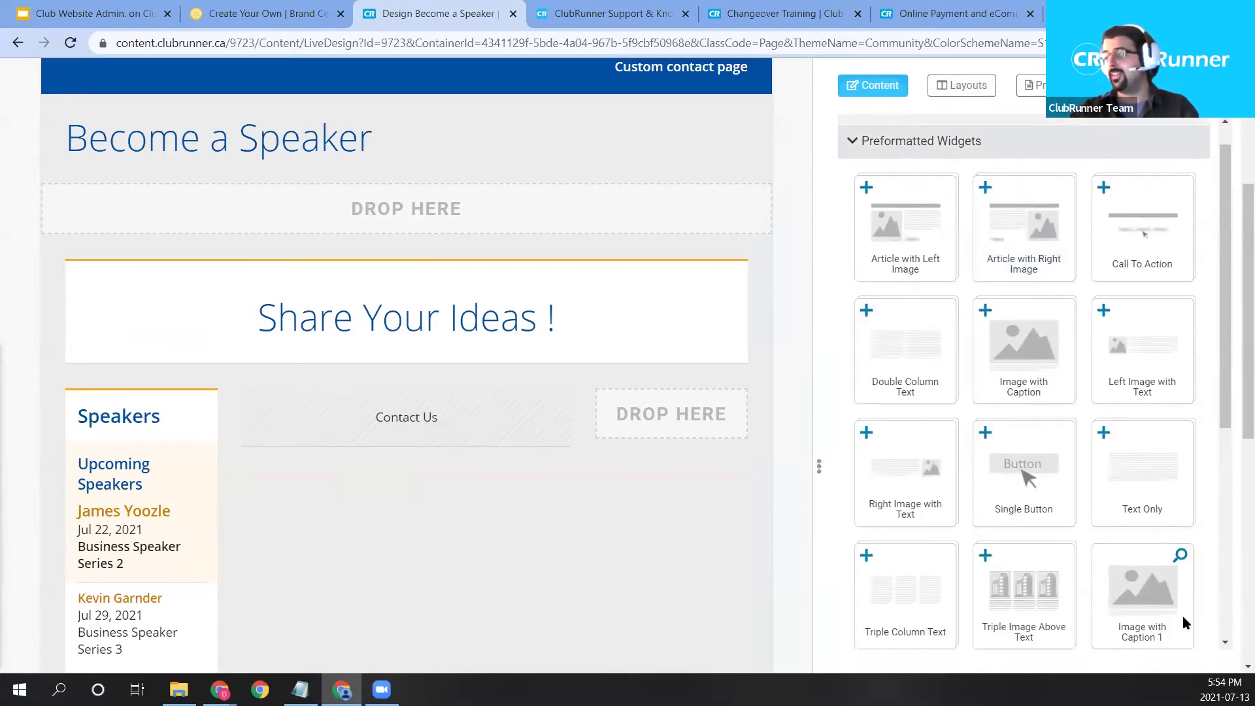
drag(1140, 457, 392, 471)
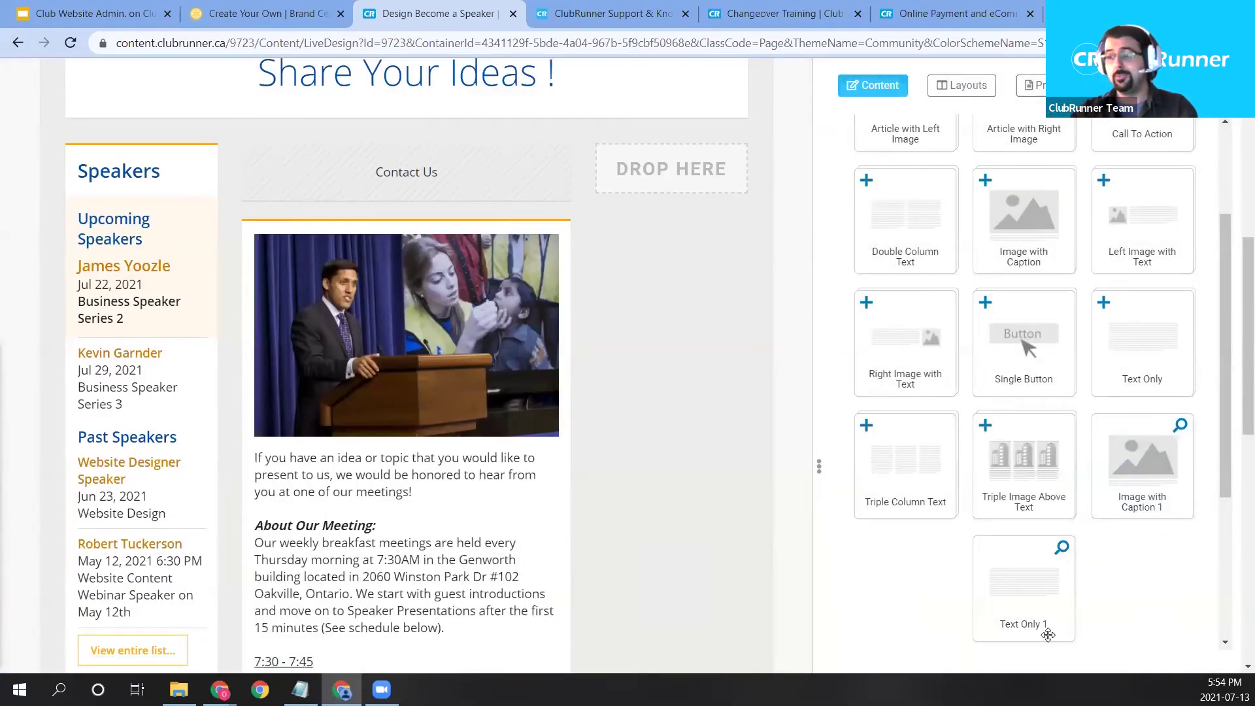
mouse_move(444, 385)
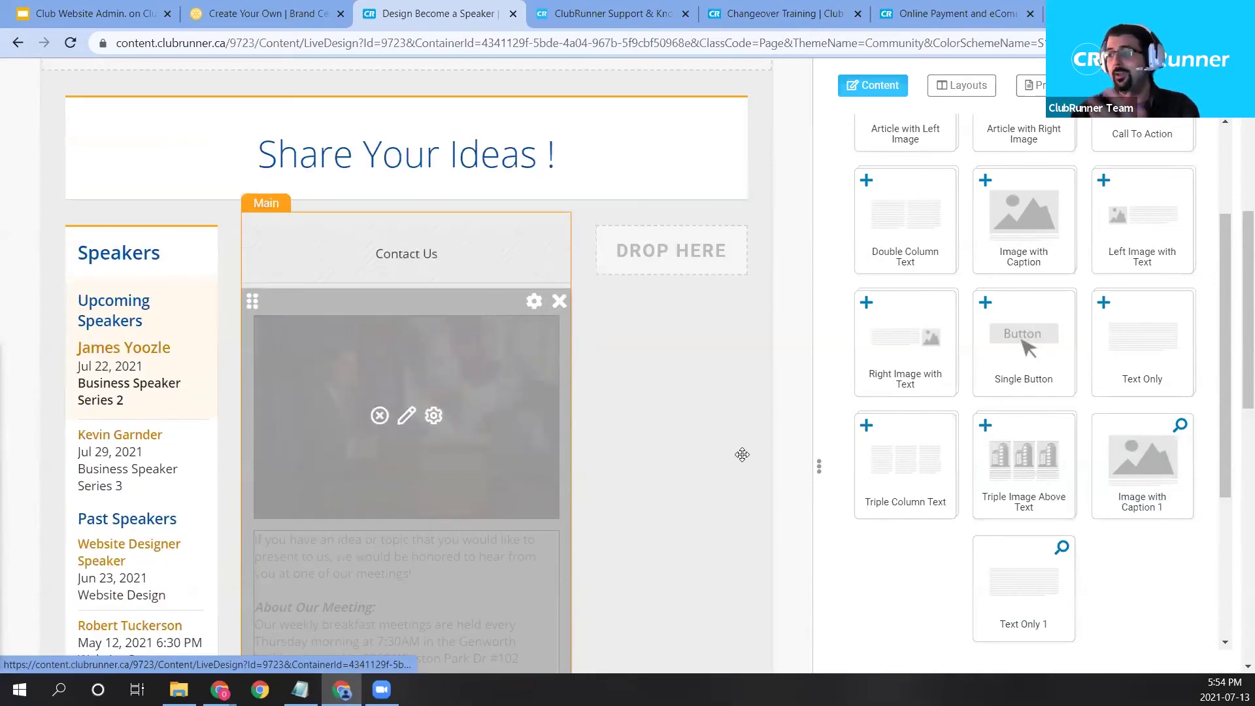
Replace the main-column photo widget with an Image with Caption showing T2022EN_PMS-C.png.
drag(1026, 389, 353, 282)
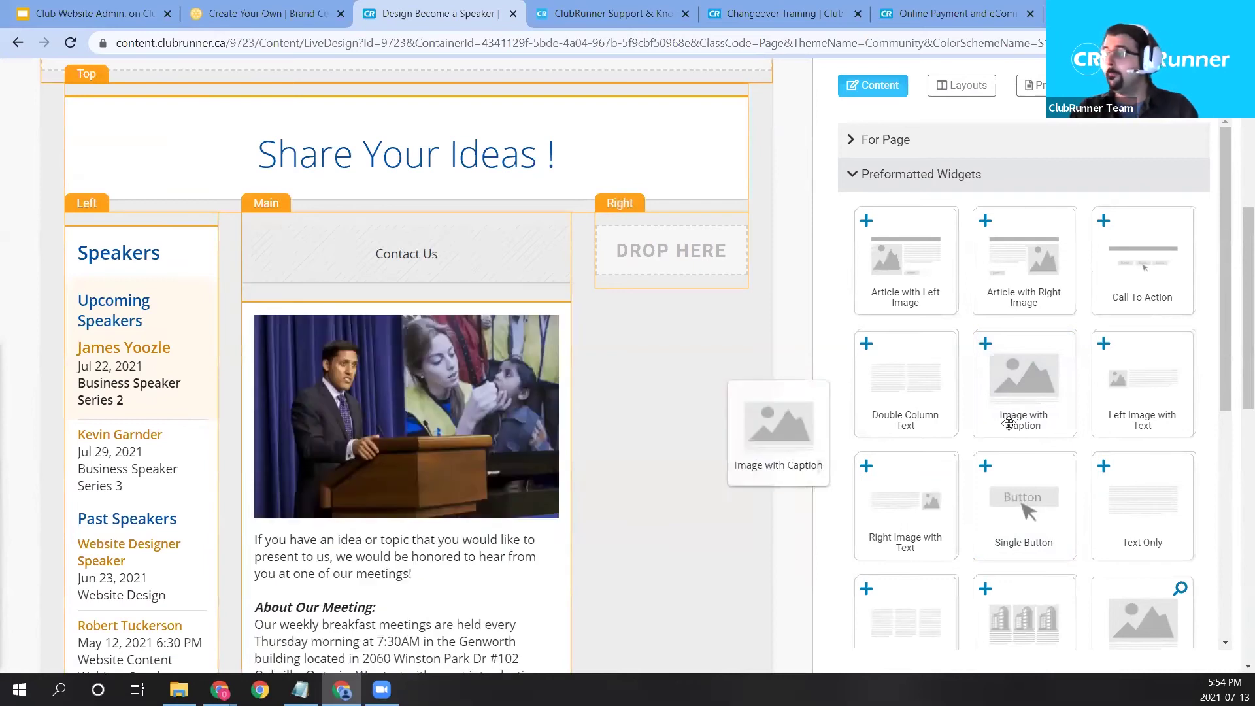
drag(981, 345, 402, 327)
scroll(556, 529, down, 3)
click(560, 530)
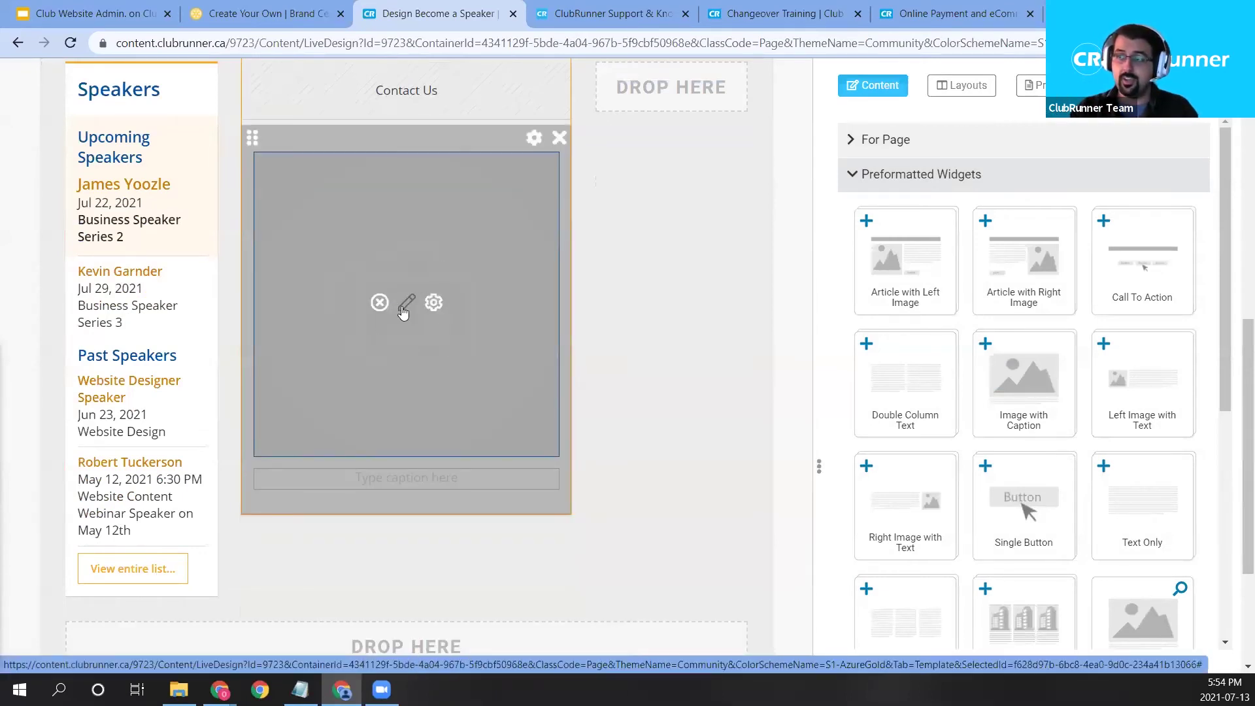
click(406, 302)
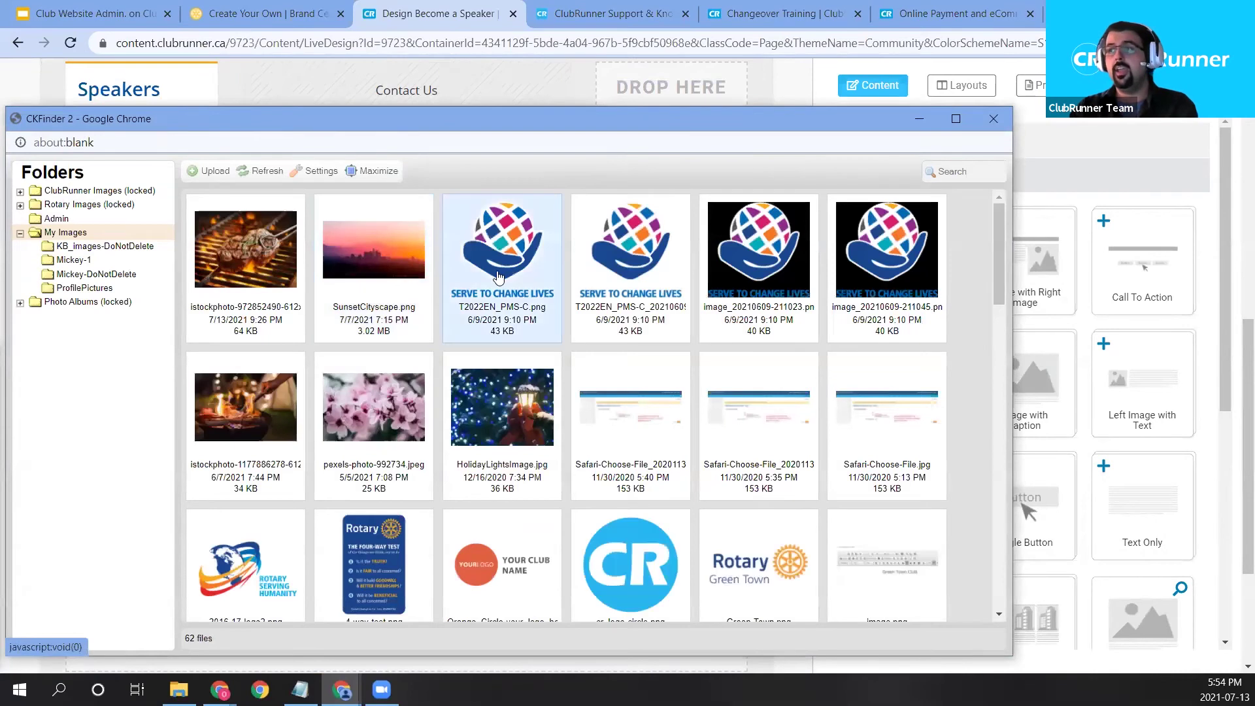
double_click(500, 278)
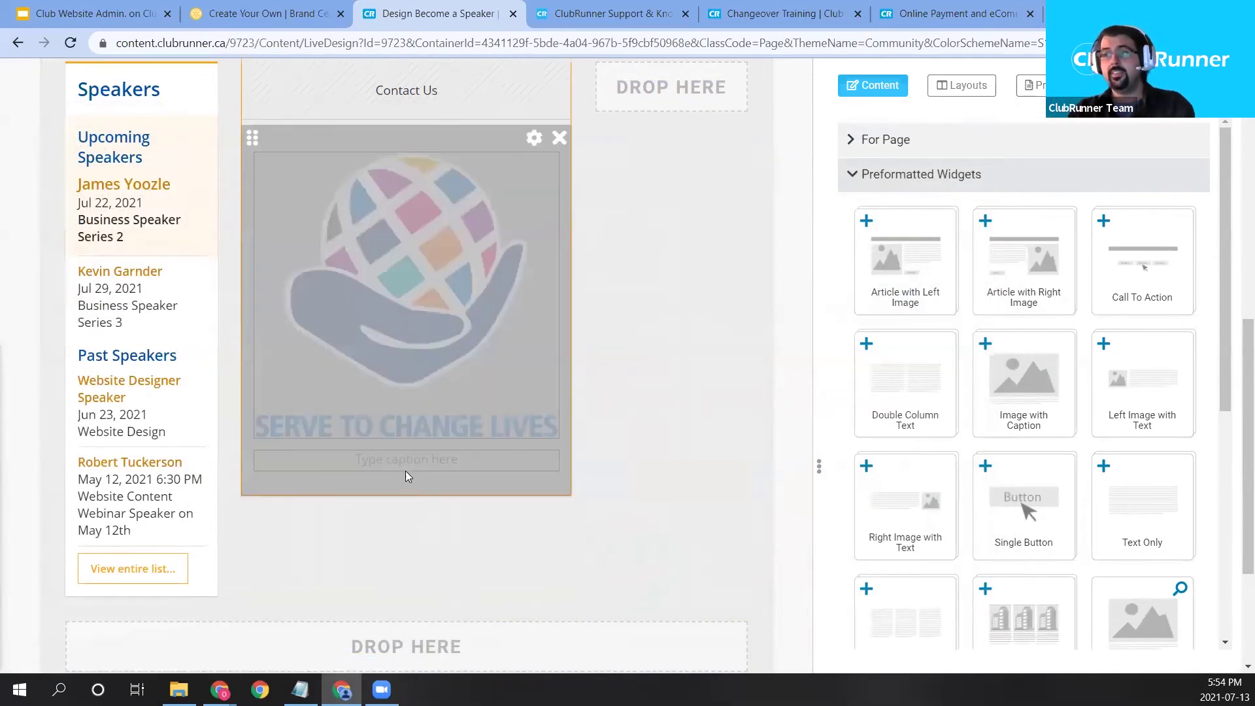
Change the image caption to 'Rotary 2021-22'.
click(412, 461)
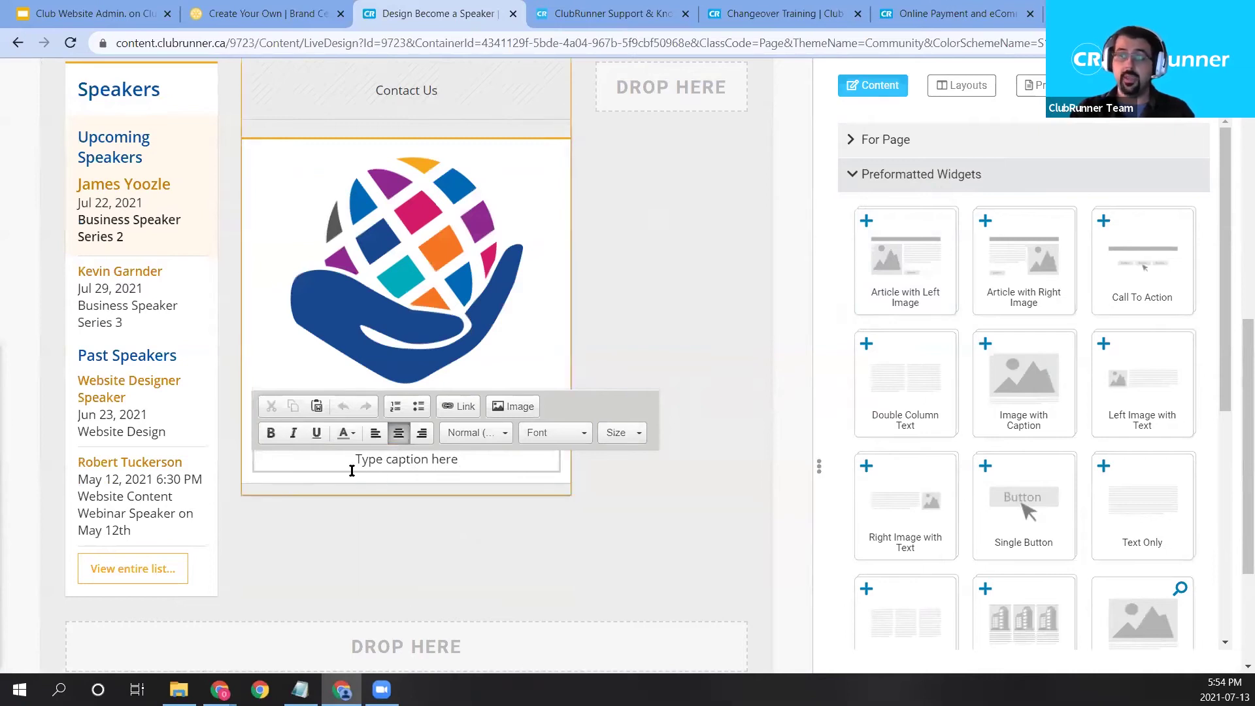
click(639, 569)
click(413, 482)
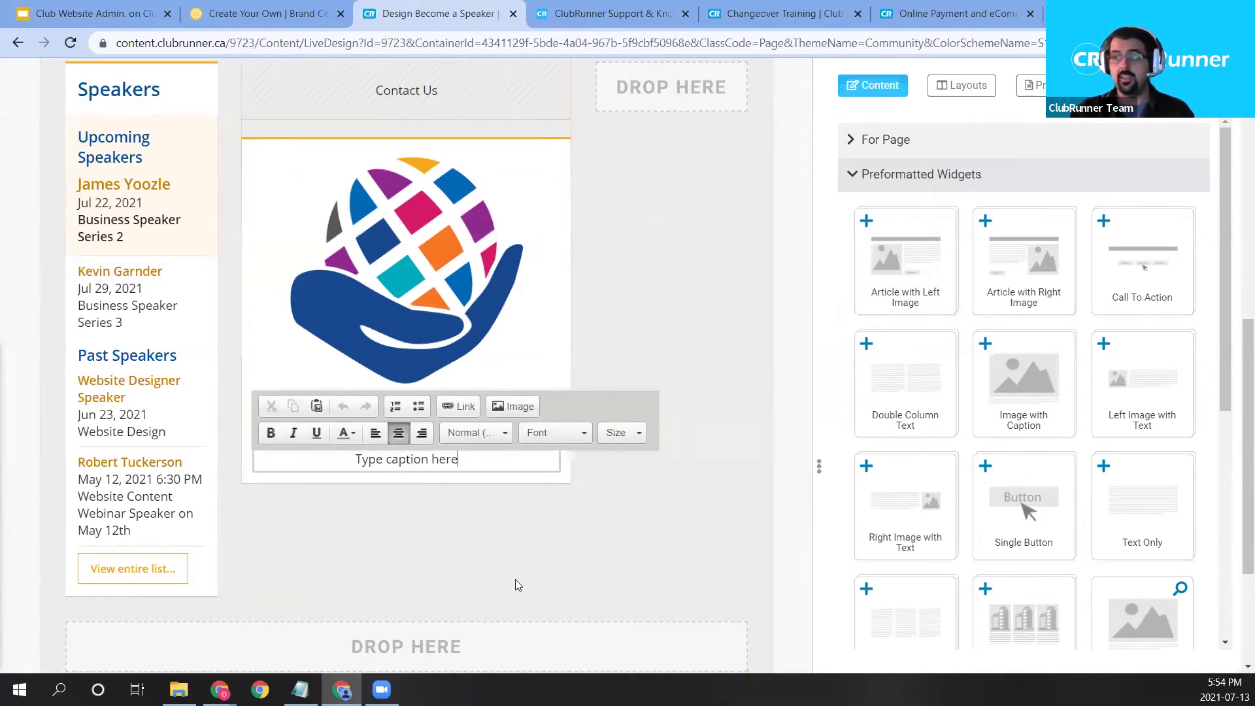
triple_click(460, 465)
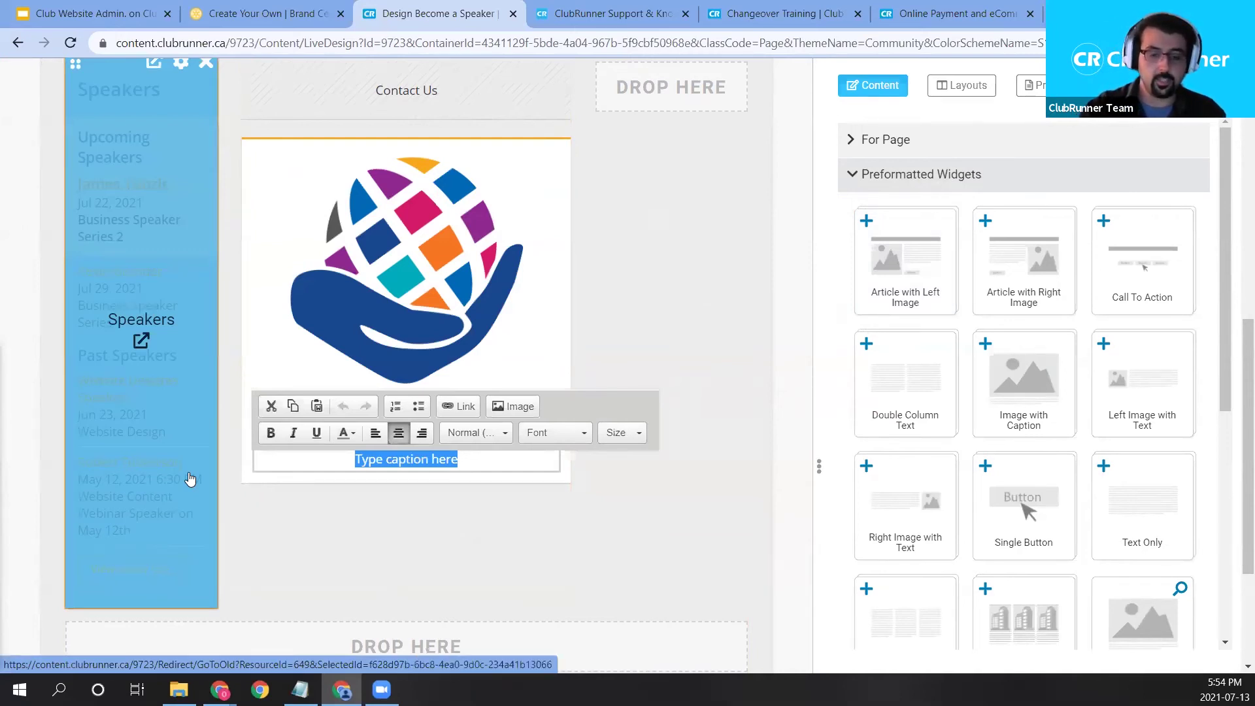
text(Se)
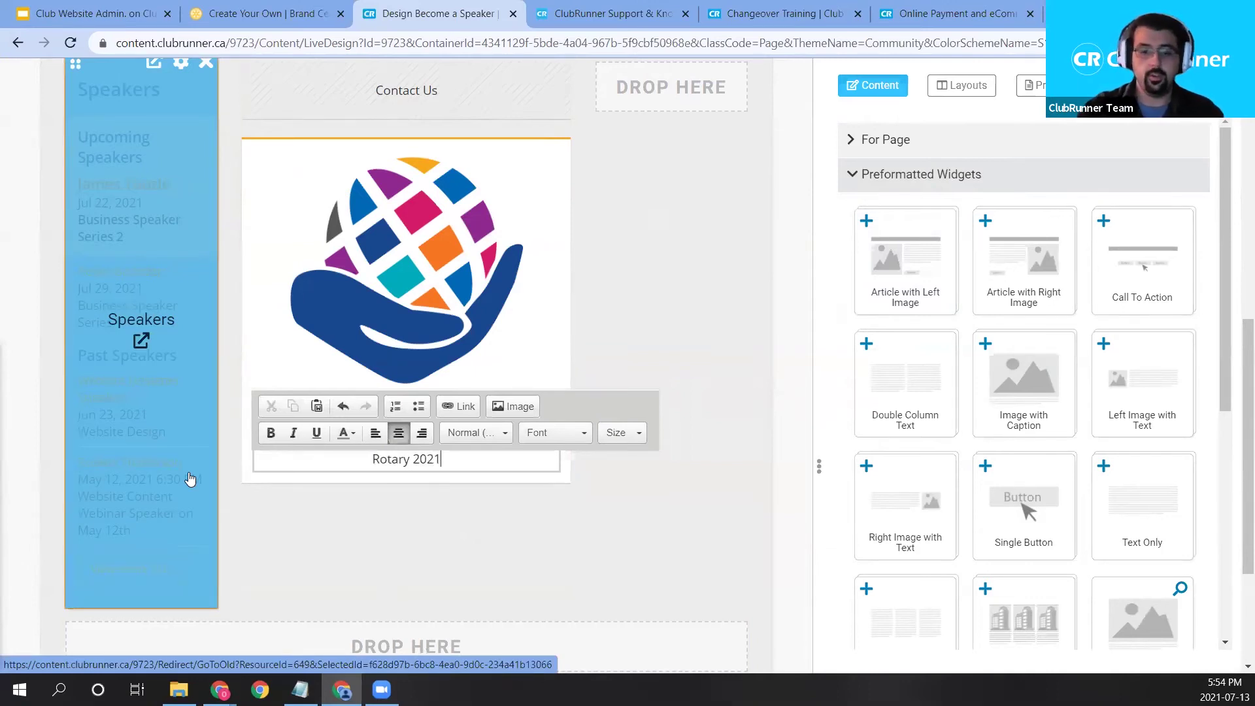
click(548, 550)
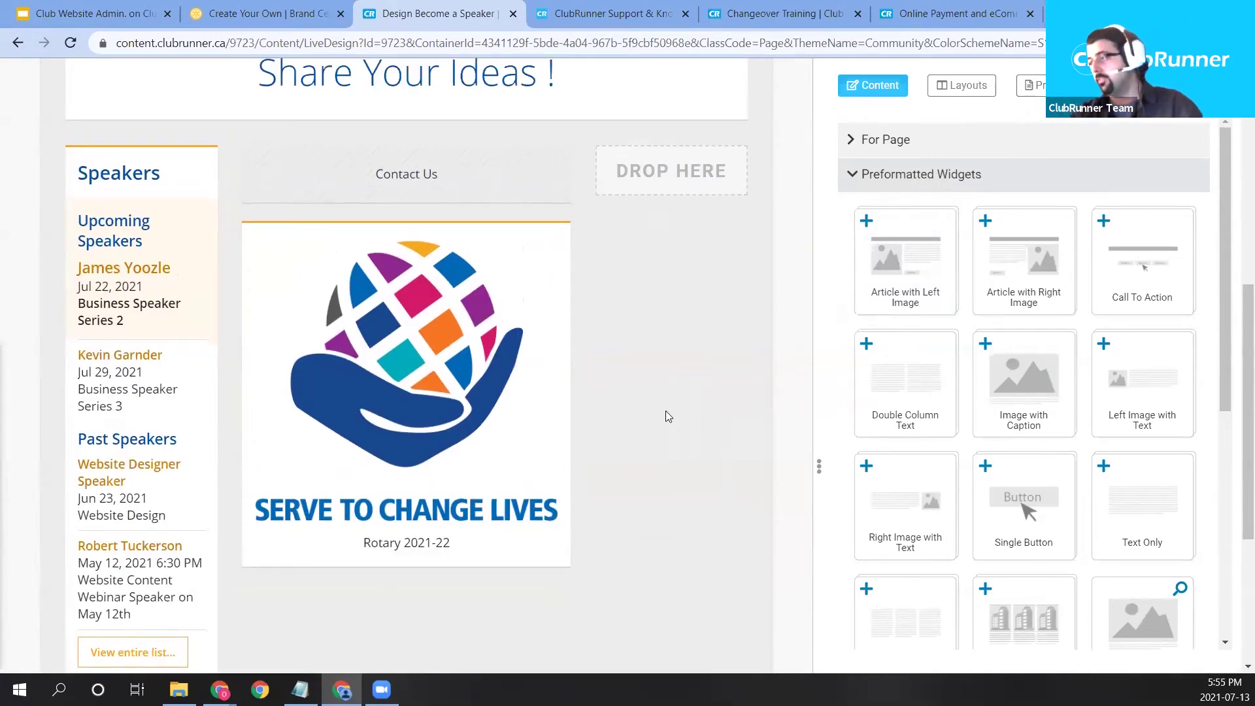
mouse_move(541, 370)
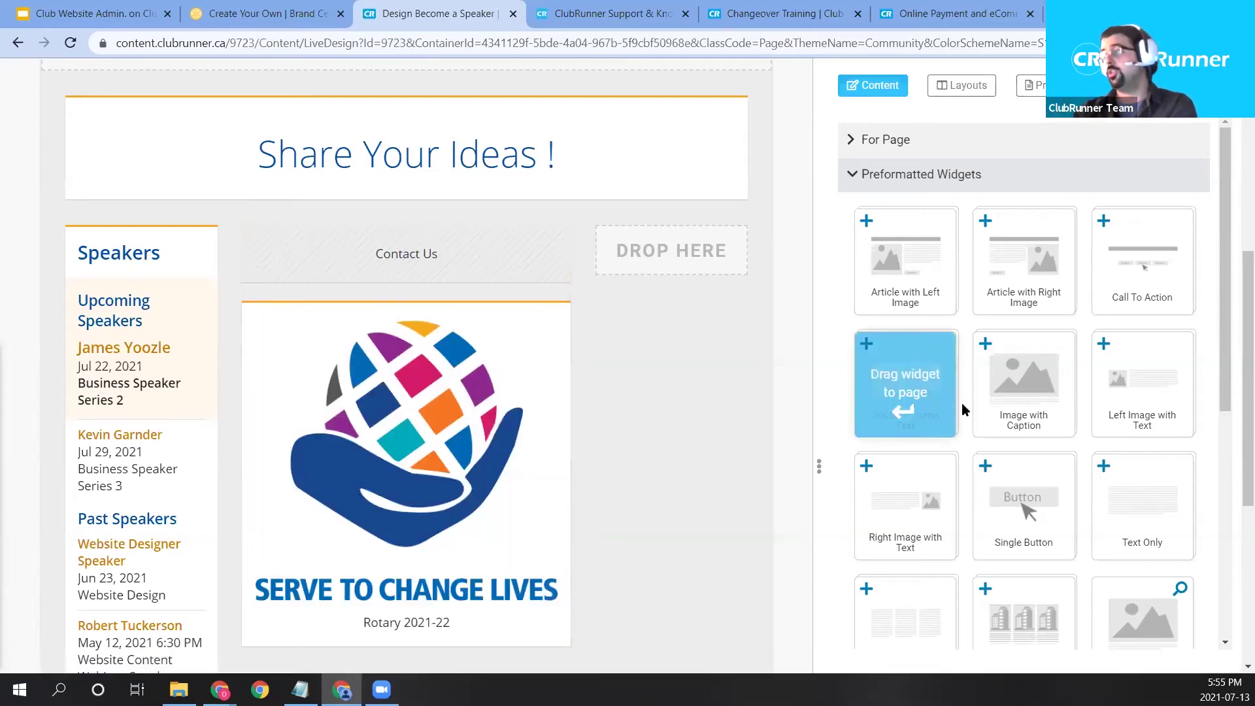
Expand Custom Widgets (Global) and preview the 3 Ladies widget.
scroll(1002, 383, down, 1)
scroll(991, 236, up, 1)
click(915, 182)
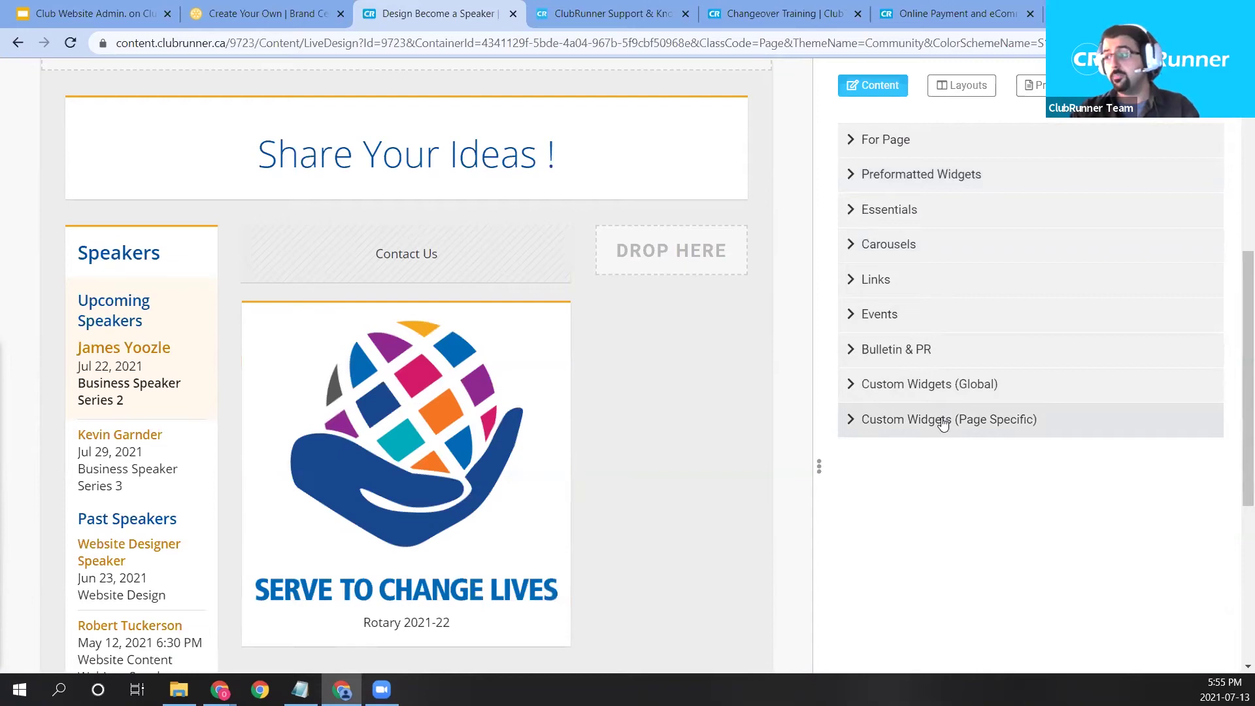
click(927, 387)
scroll(727, 430, down, 1)
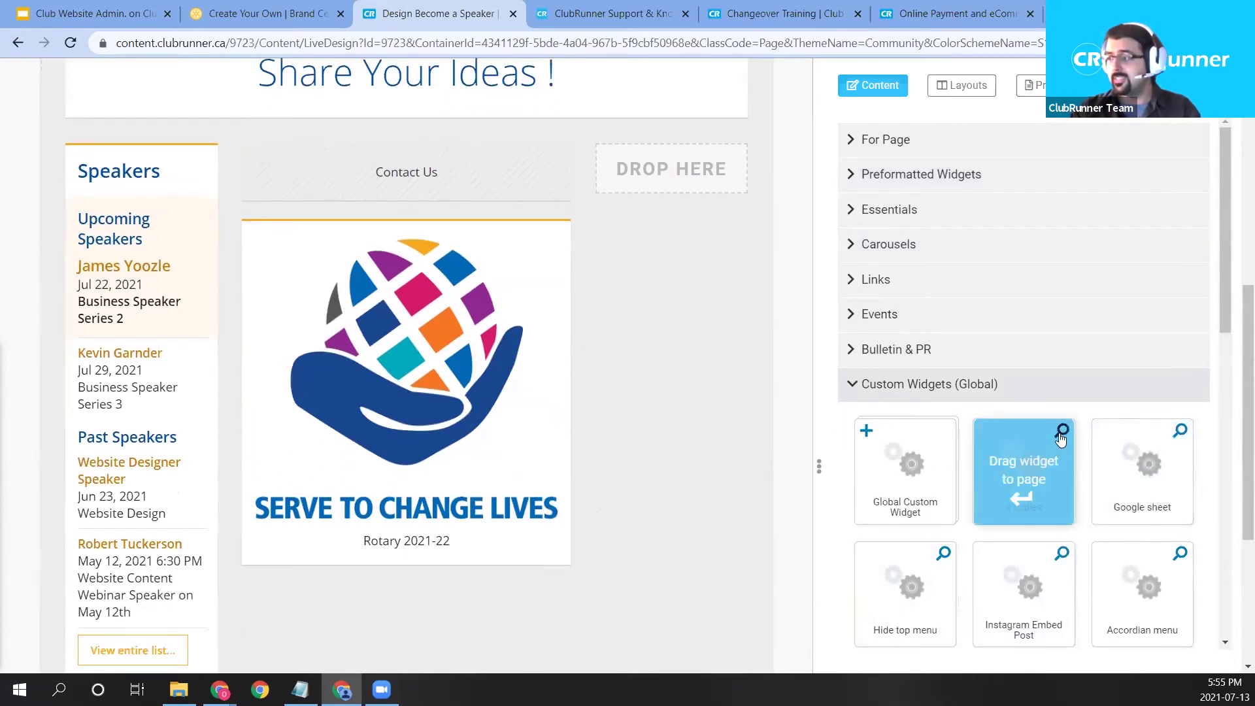
click(1015, 499)
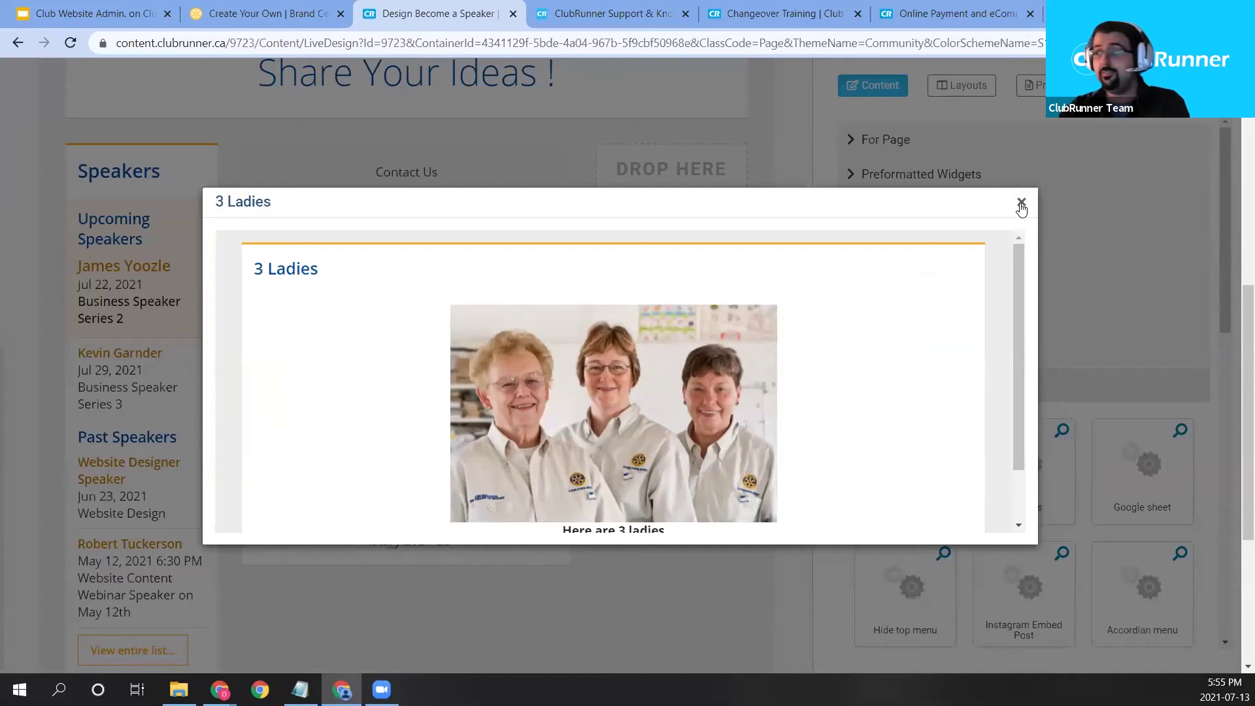
click(1021, 202)
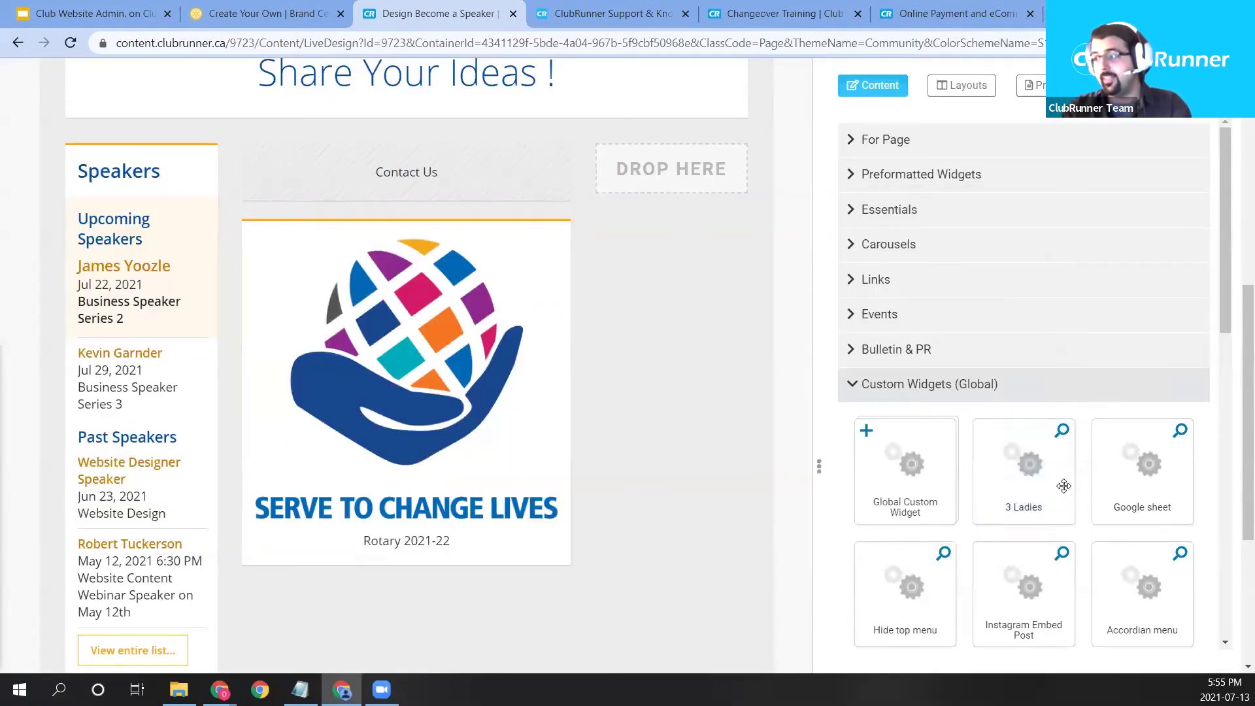
Add 3 Ladies and a Global Custom Widget reading 'New Custom Widget' to the right column.
drag(1048, 472, 672, 171)
drag(905, 472, 677, 189)
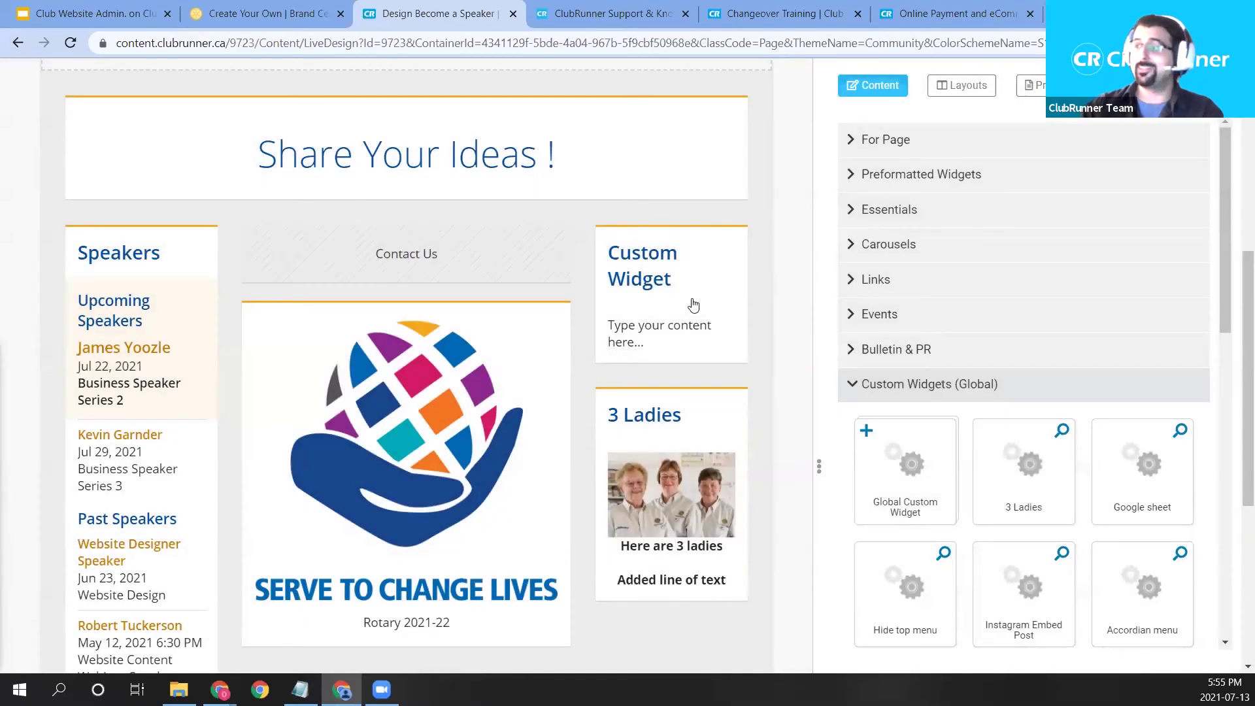
click(692, 305)
key(ctrl+a)
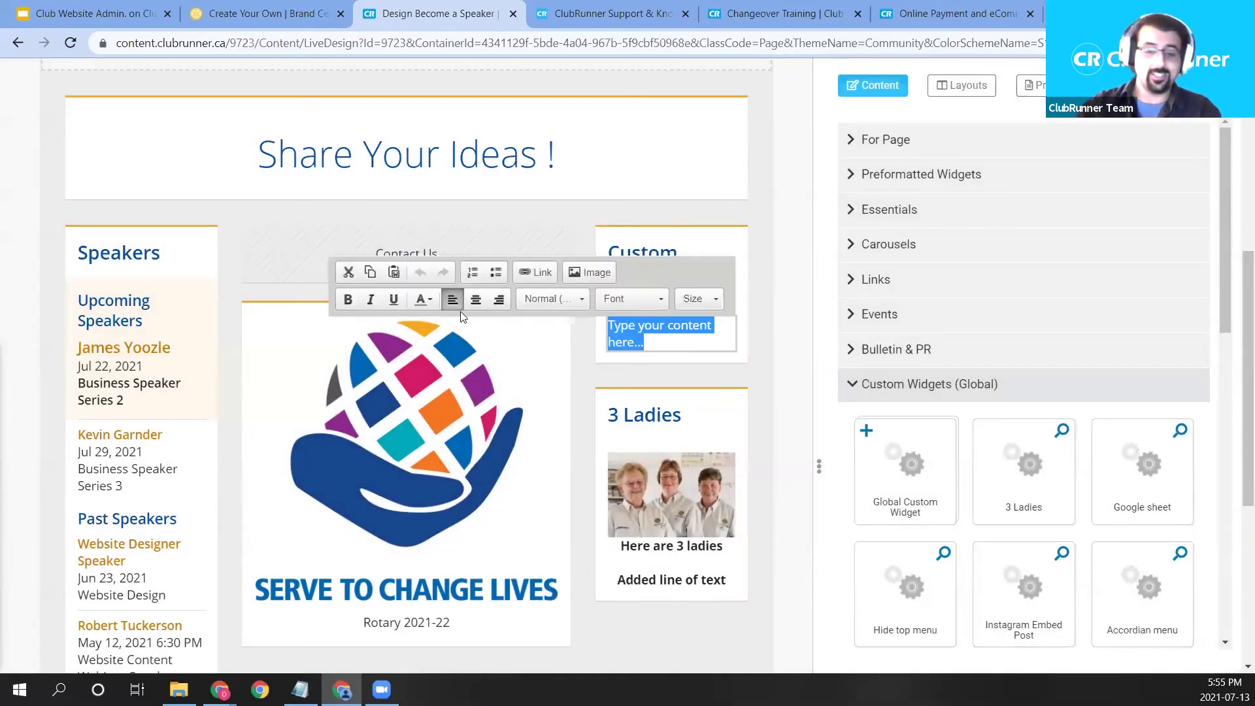
text(New Custom Widget!)
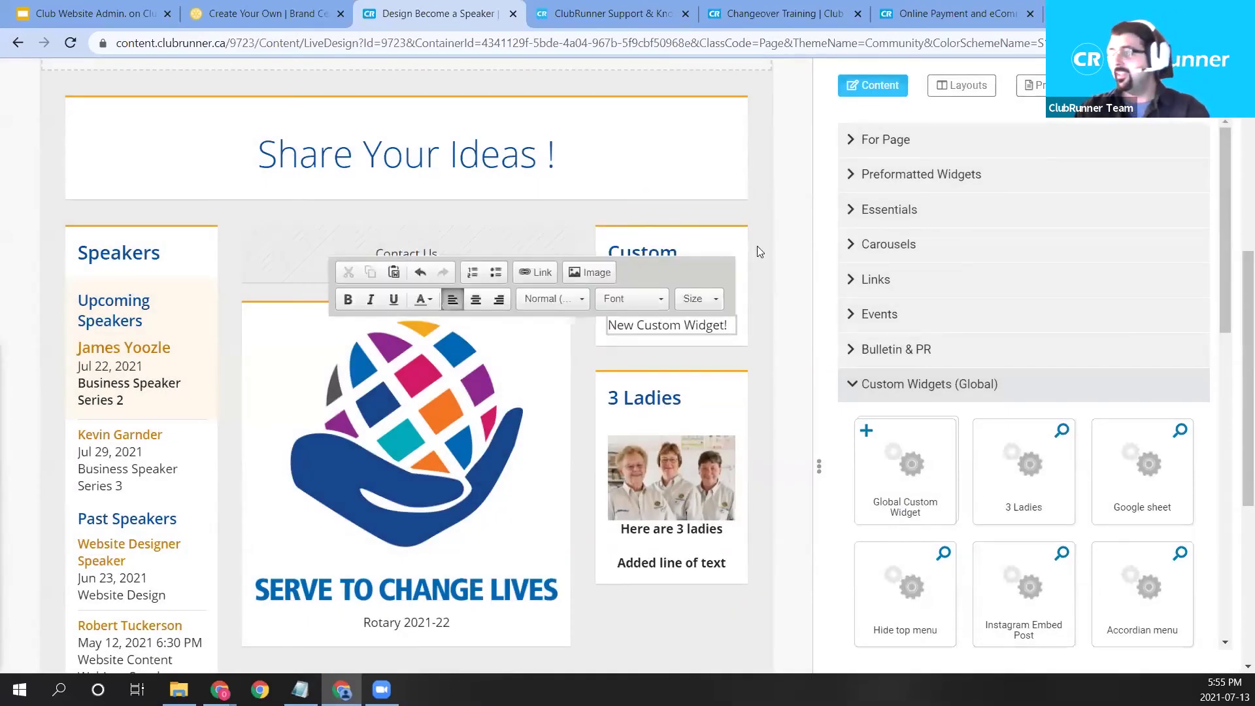
Set the custom widget's header title to 'New Custom Widget July 13th' and save.
click(757, 244)
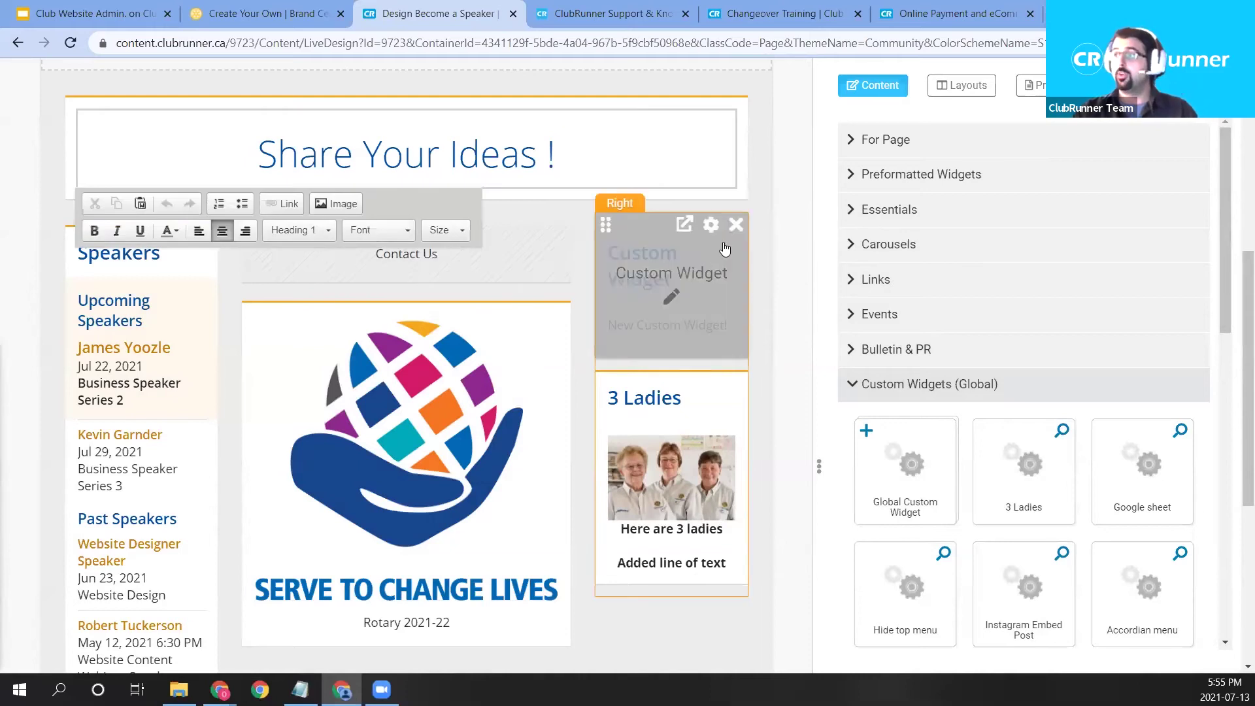
click(711, 225)
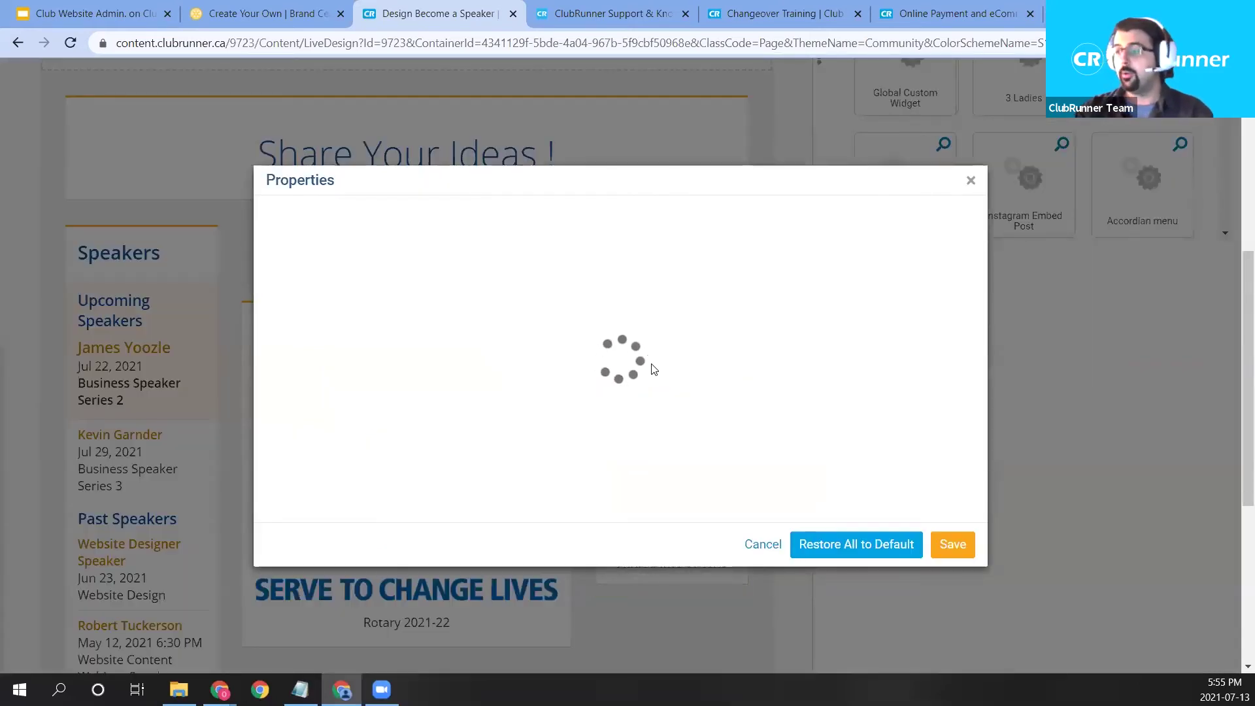
scroll(735, 335, down, 1)
scroll(747, 337, up, 3)
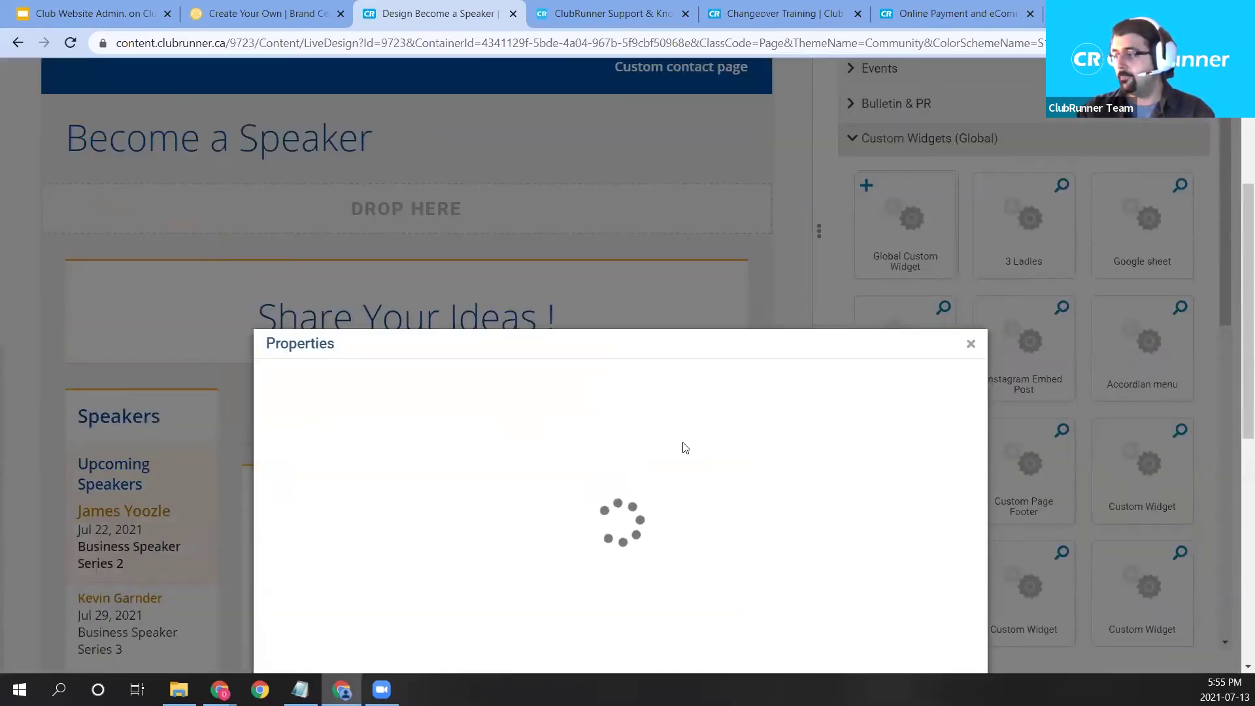
scroll(685, 448, down, 1)
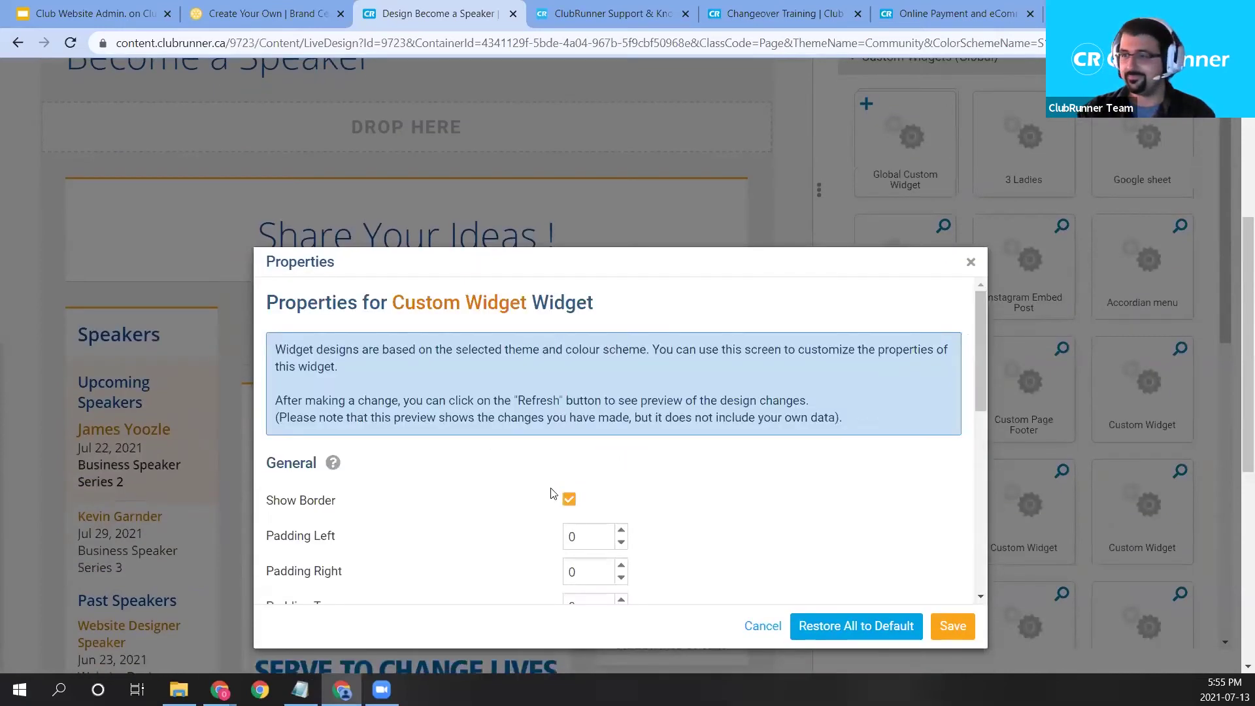
scroll(552, 494, down, 2)
drag(615, 241, 570, 72)
scroll(243, 279, down, 3)
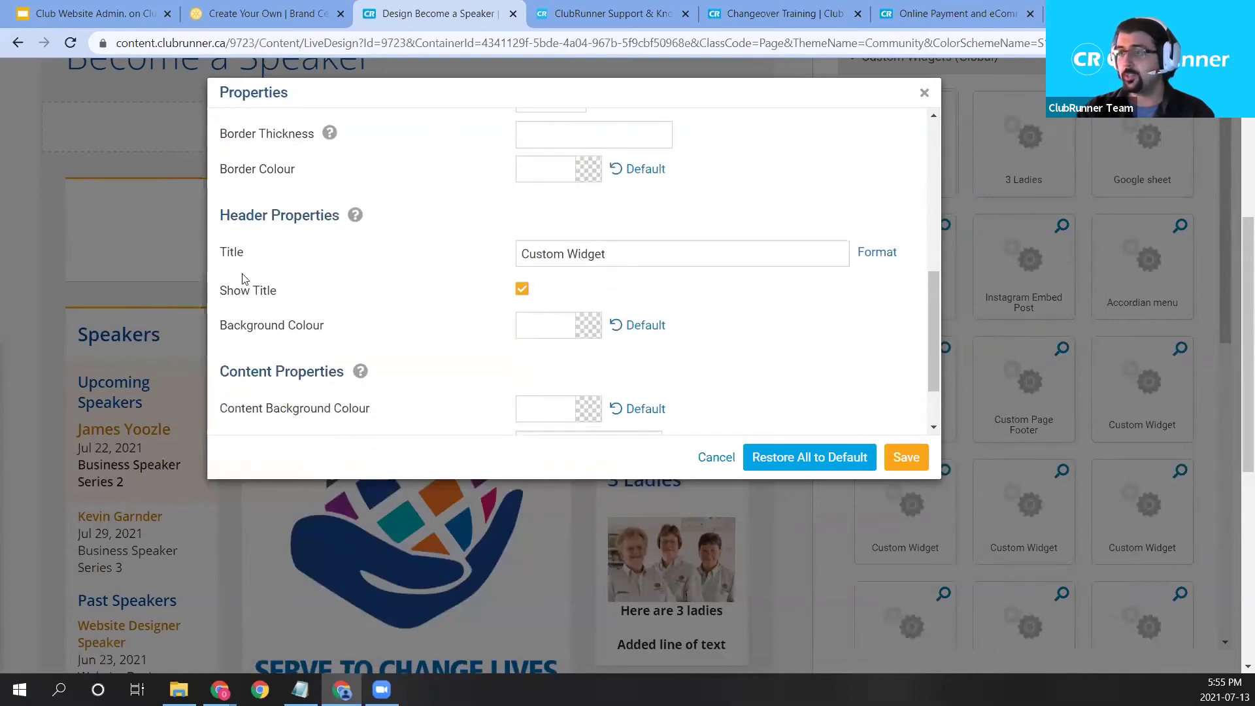
triple_click(663, 265)
text(C)
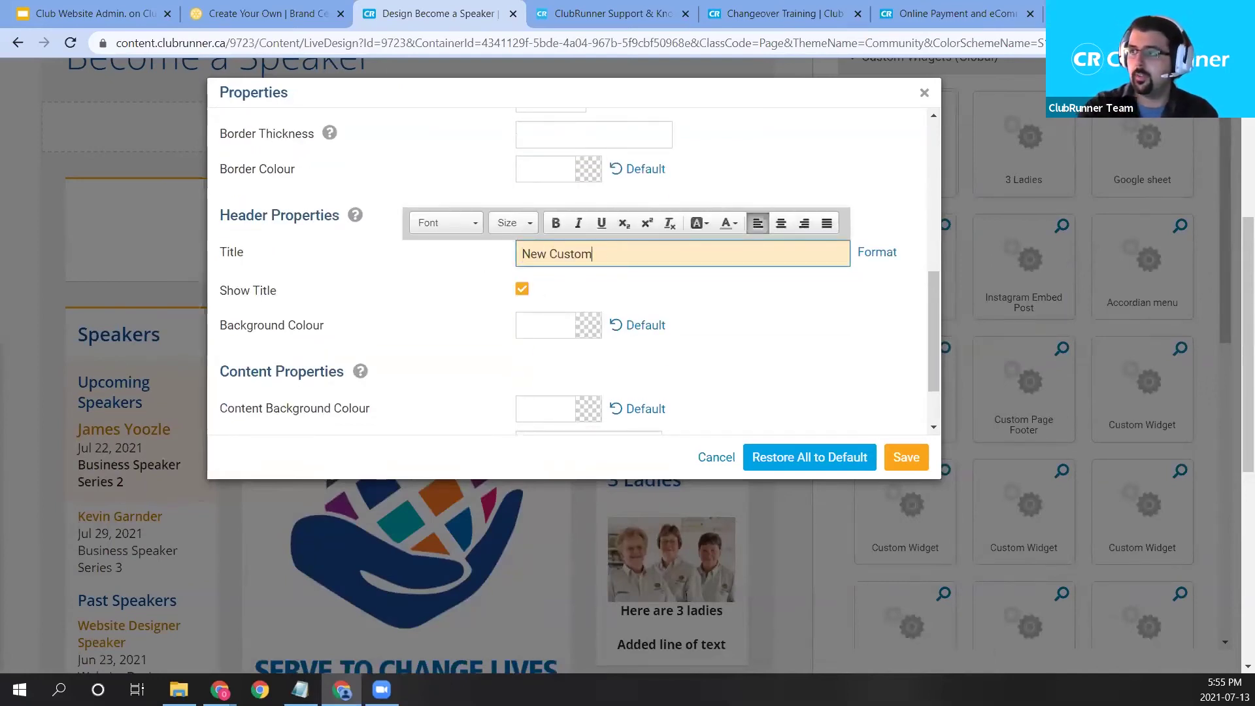
click(906, 457)
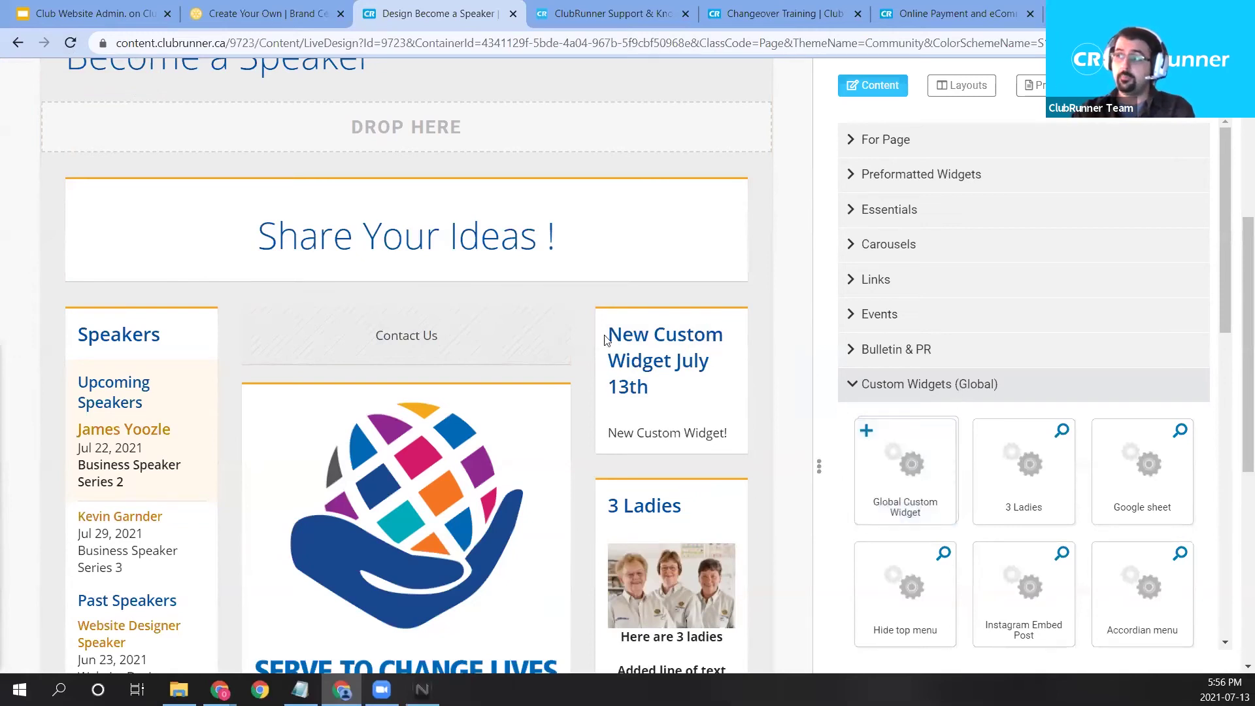
Reload the designer and locate New Custom Widget July 13th in the Custom Widgets (Global) list.
click(70, 43)
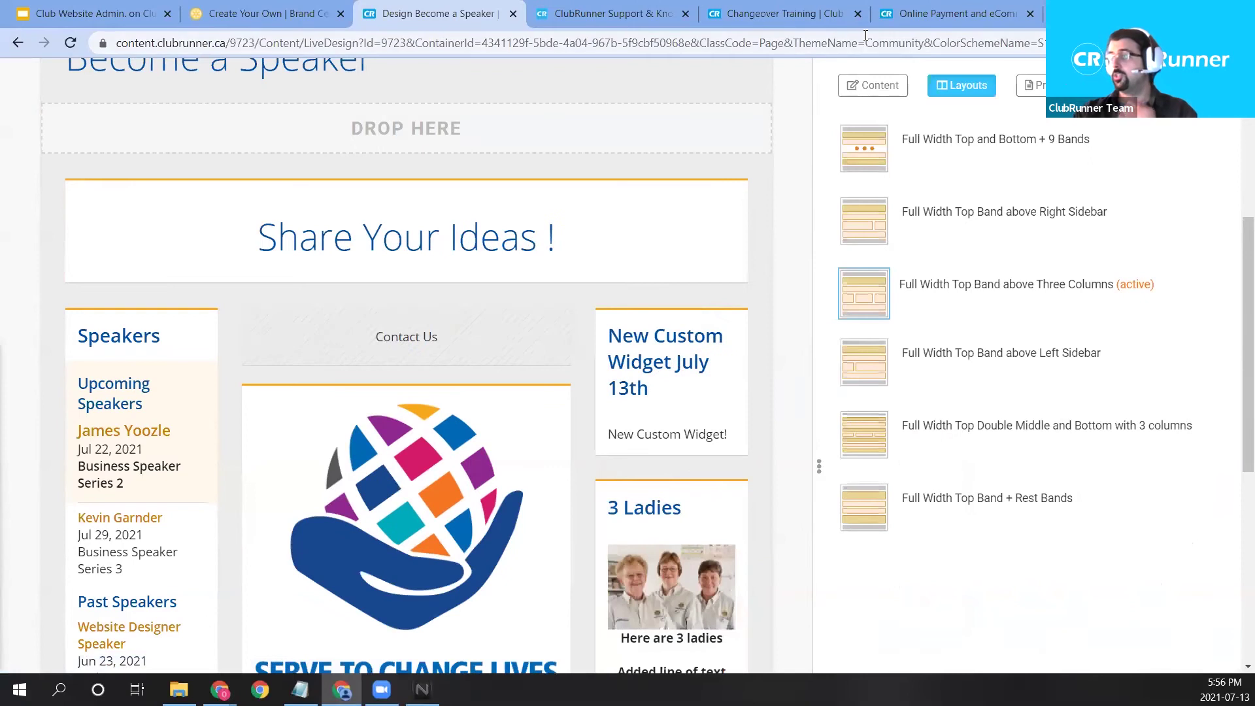
click(859, 97)
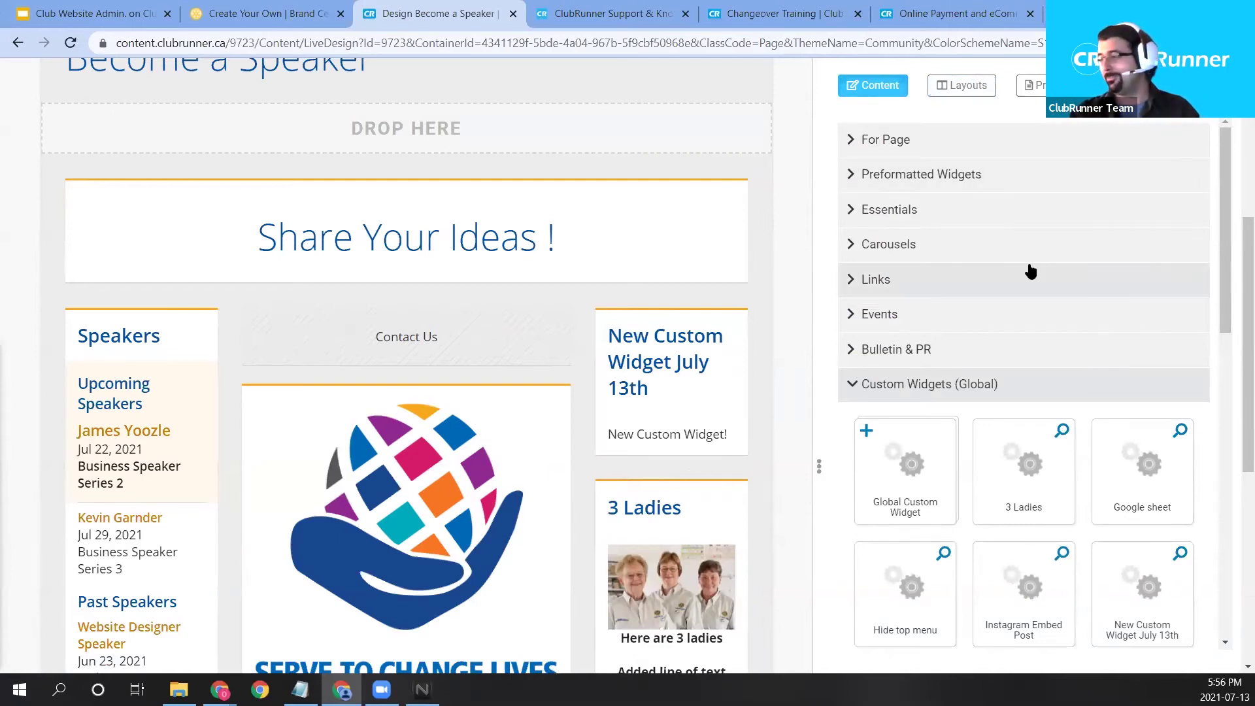
scroll(1029, 271, down, 1)
scroll(1030, 247, down, 1)
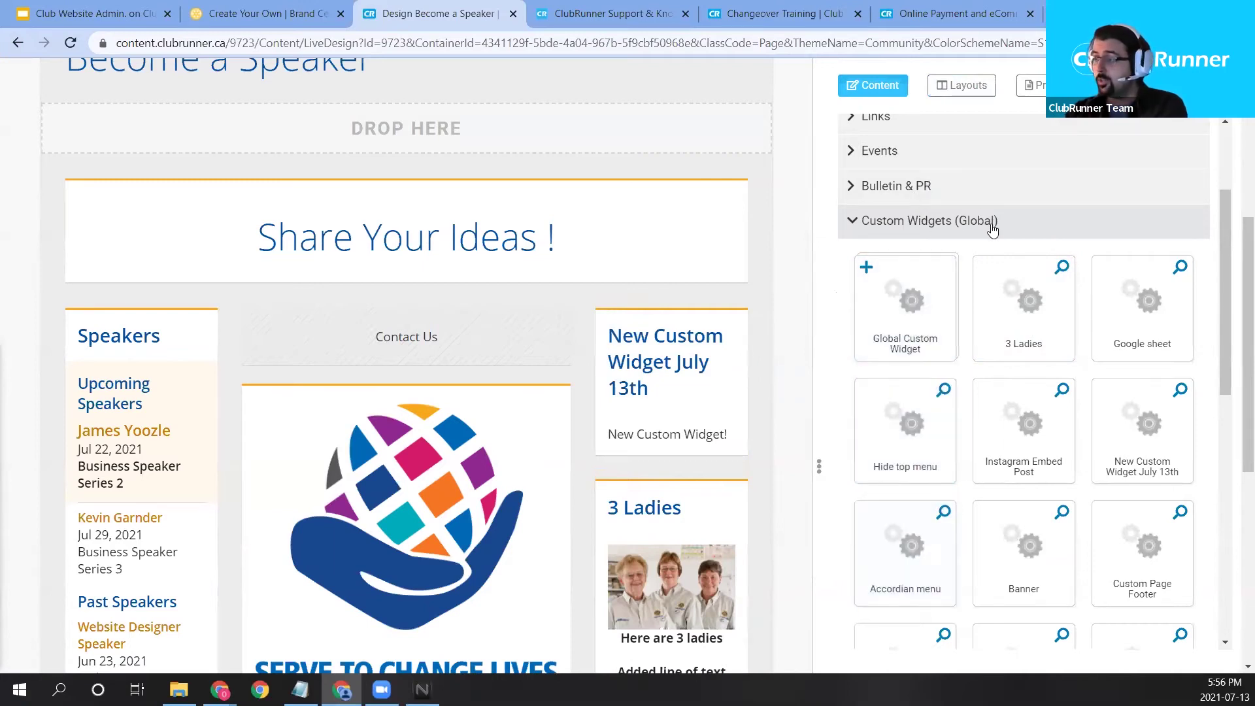
scroll(1026, 275, down, 5)
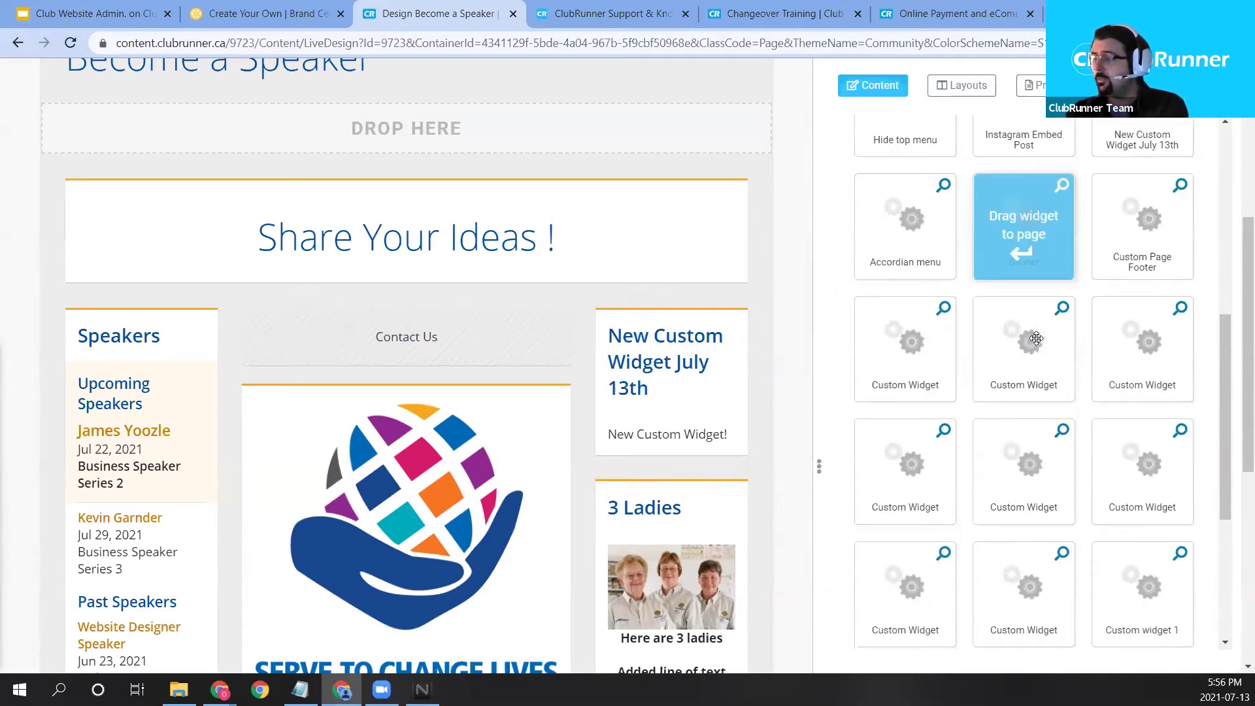
scroll(1044, 343, down, 3)
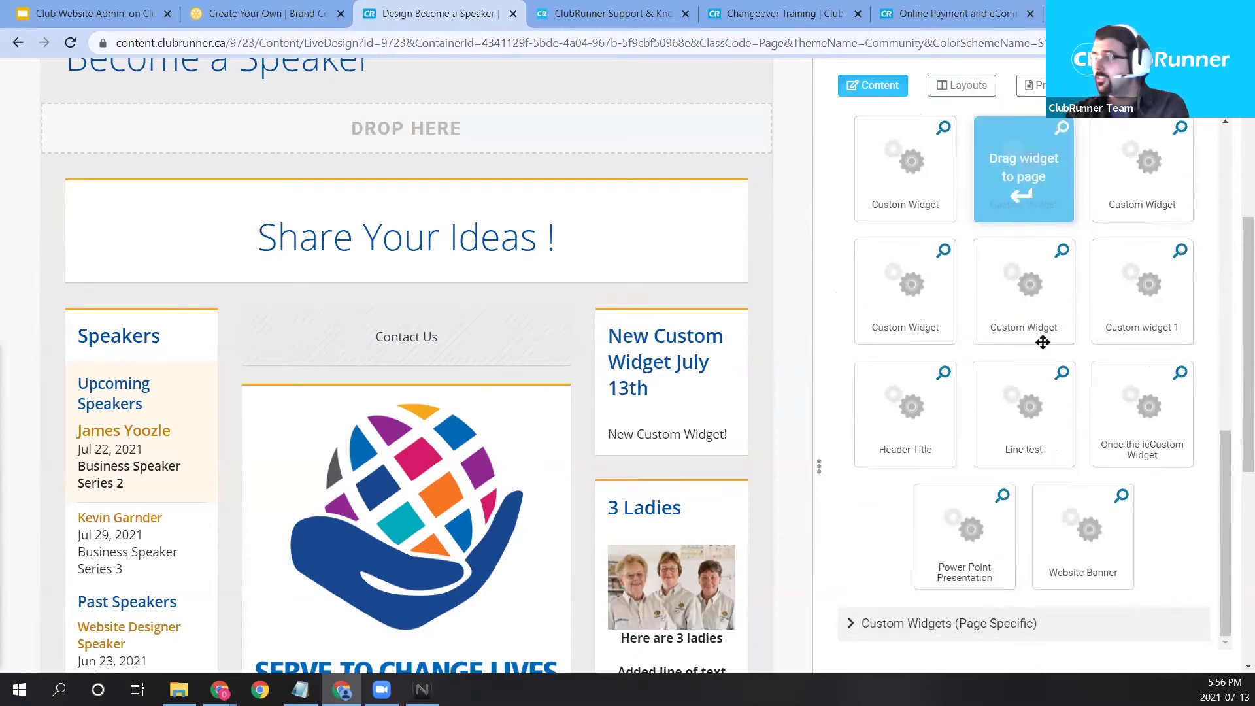
scroll(817, 507, up, 1)
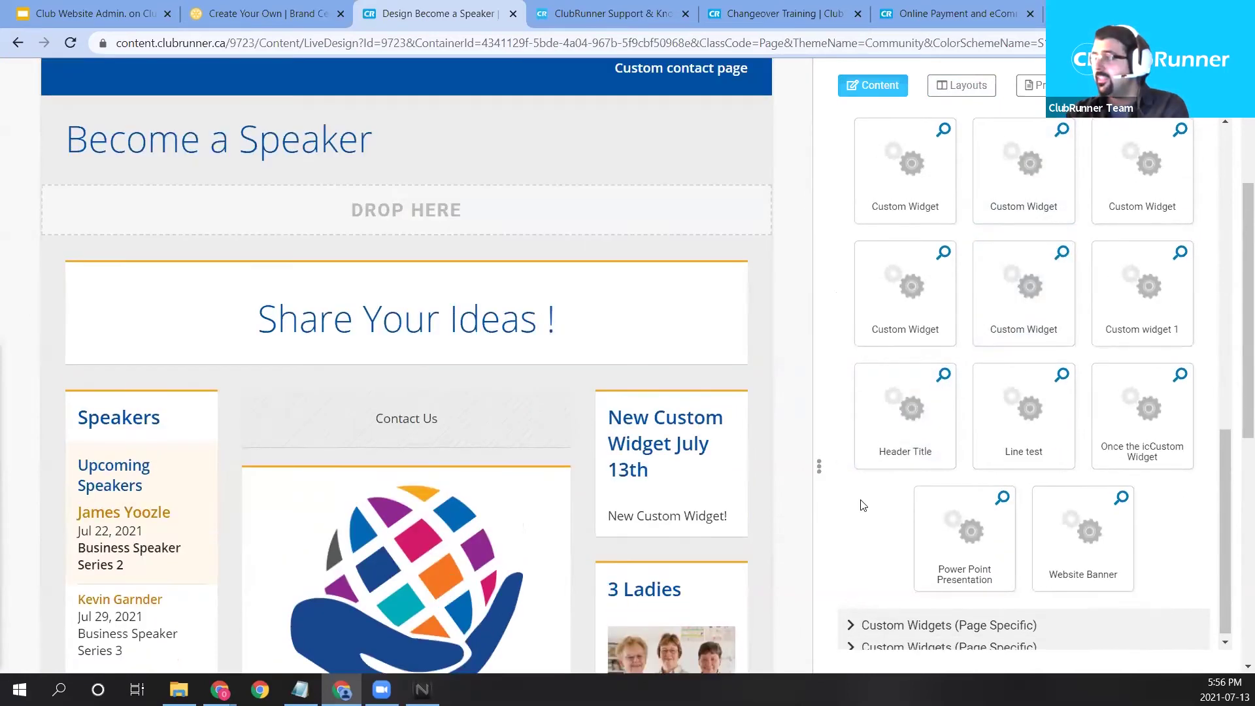
scroll(870, 500, up, 4)
scroll(903, 457, down, 3)
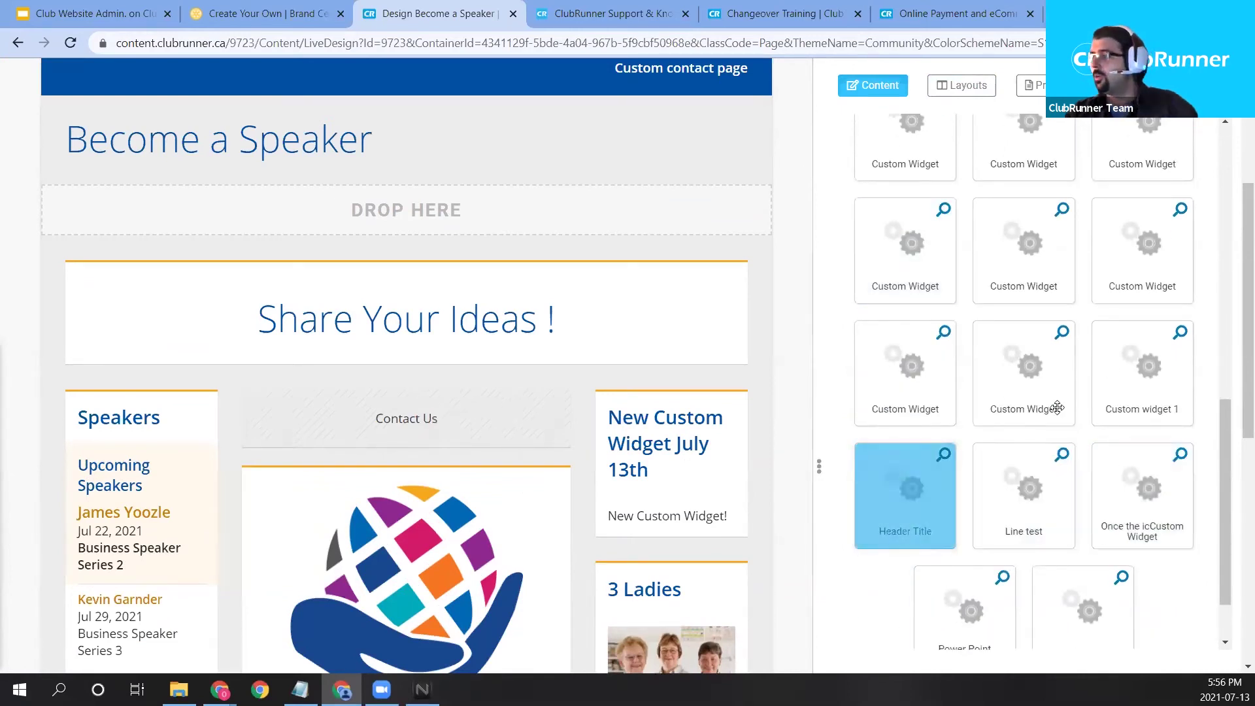
scroll(974, 480, down, 1)
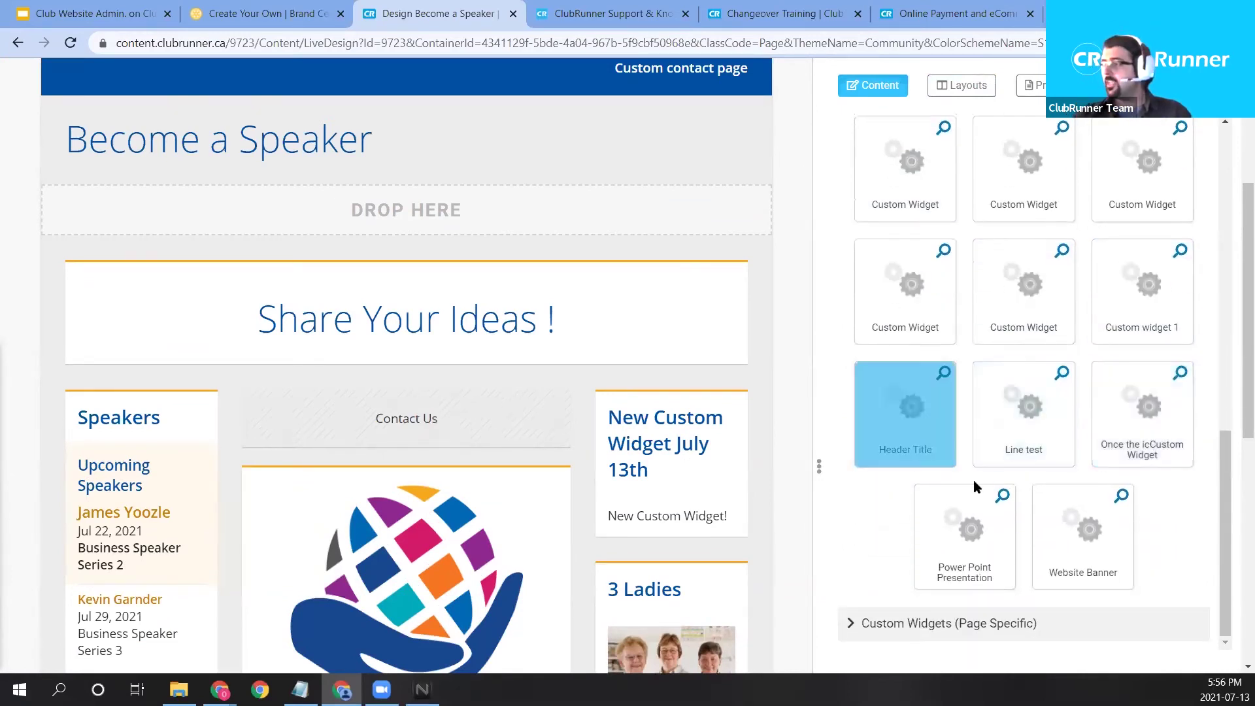
scroll(974, 480, up, 10)
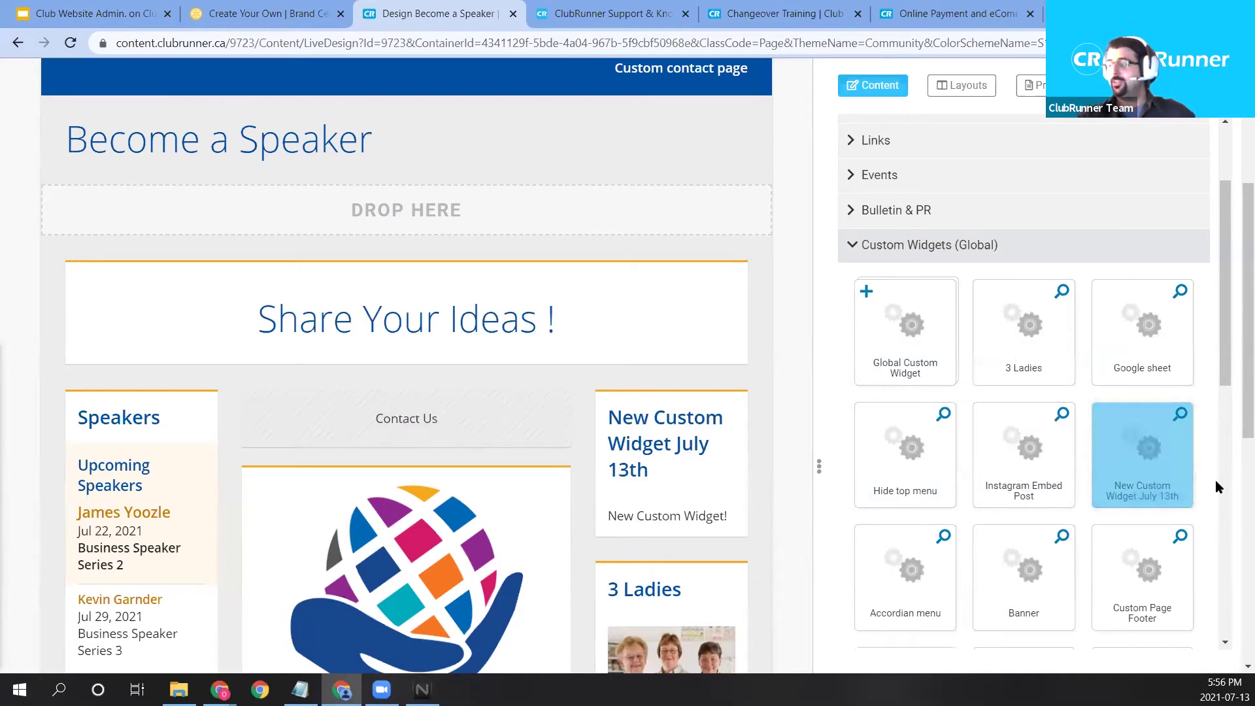
Add the renamed widget to the right column and delete the duplicate block.
drag(1179, 466, 644, 428)
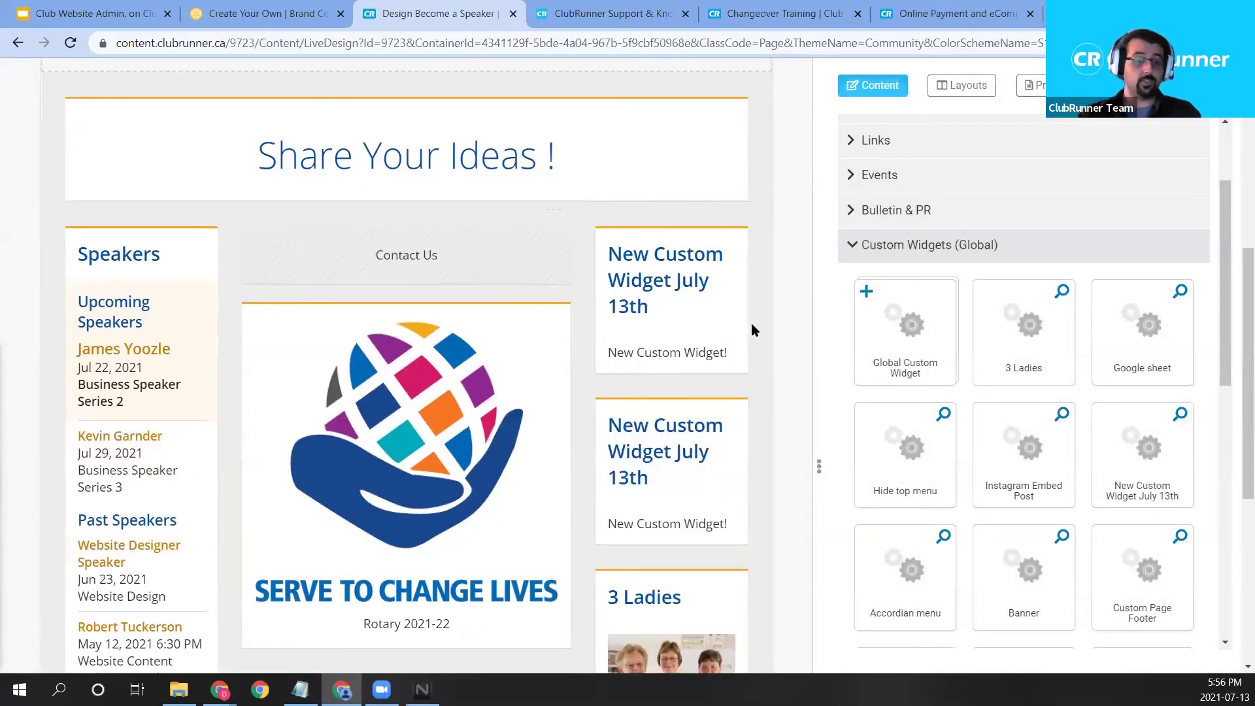
mouse_move(689, 371)
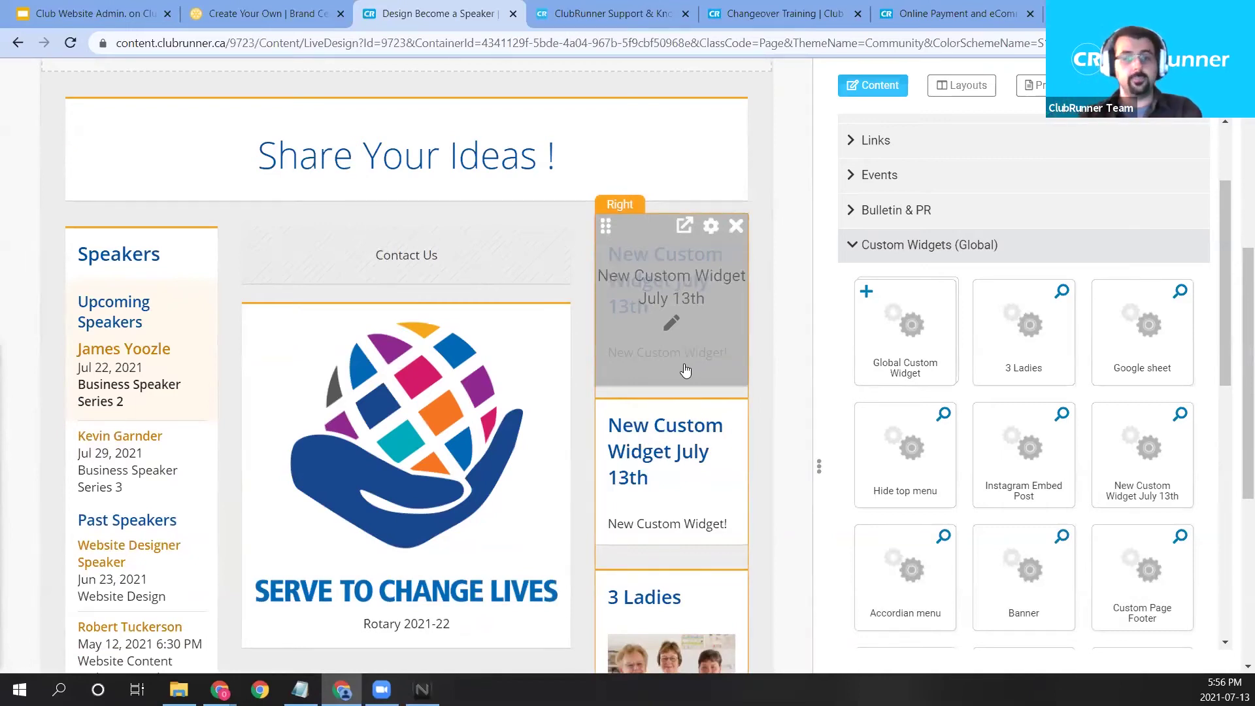
click(736, 226)
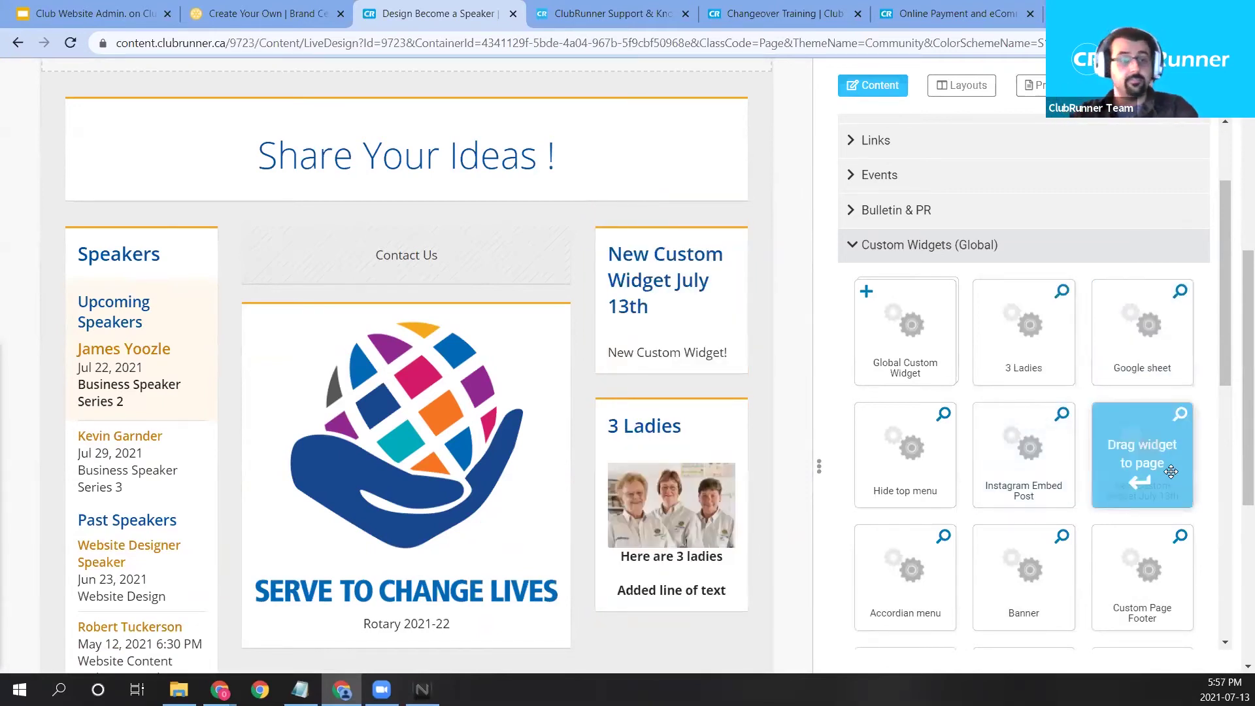
drag(1170, 471, 1010, 450)
Browse the Bulletin & PR and Preformatted Widgets categories, then publish the page.
scroll(915, 189, up, 3)
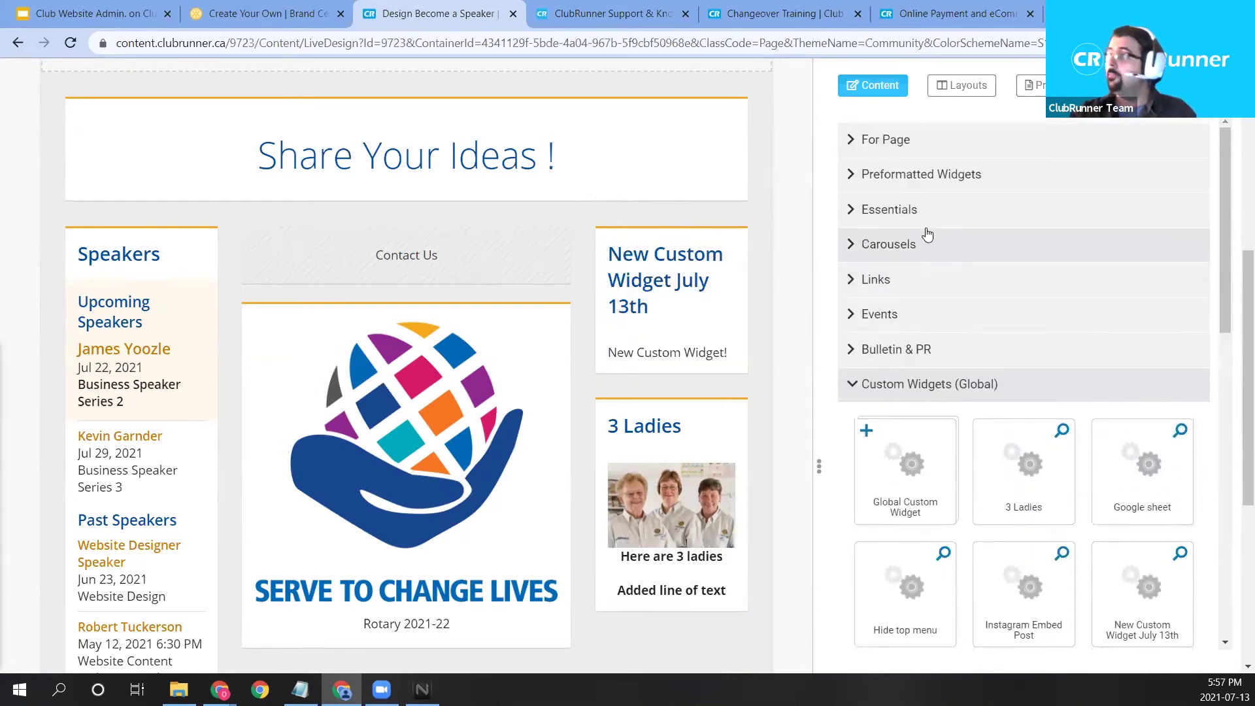
click(912, 346)
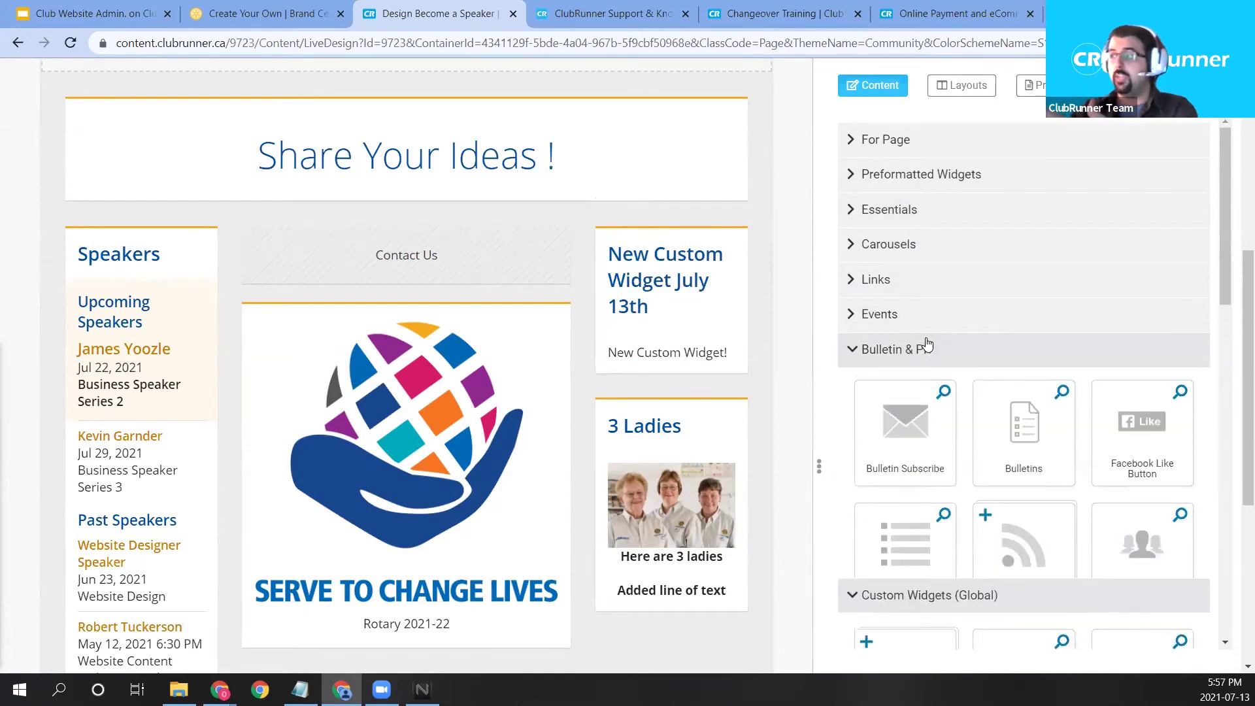
click(930, 182)
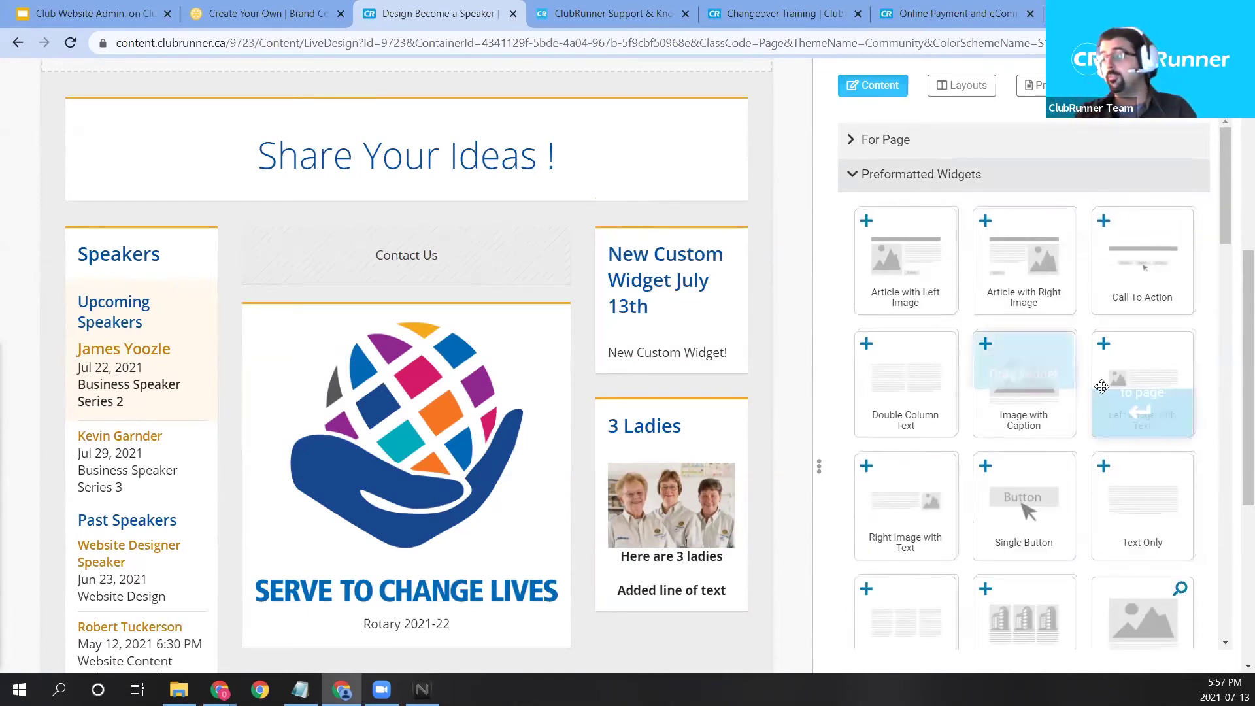
scroll(1079, 425, down, 3)
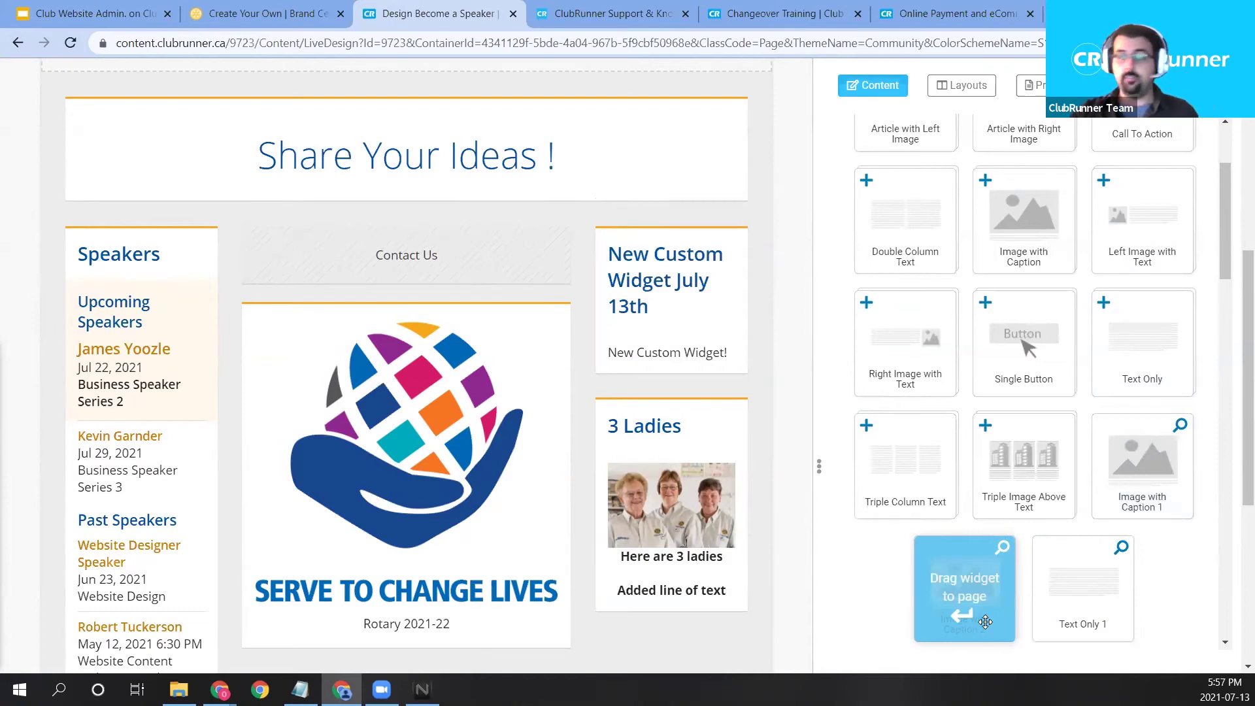
scroll(715, 483, up, 10)
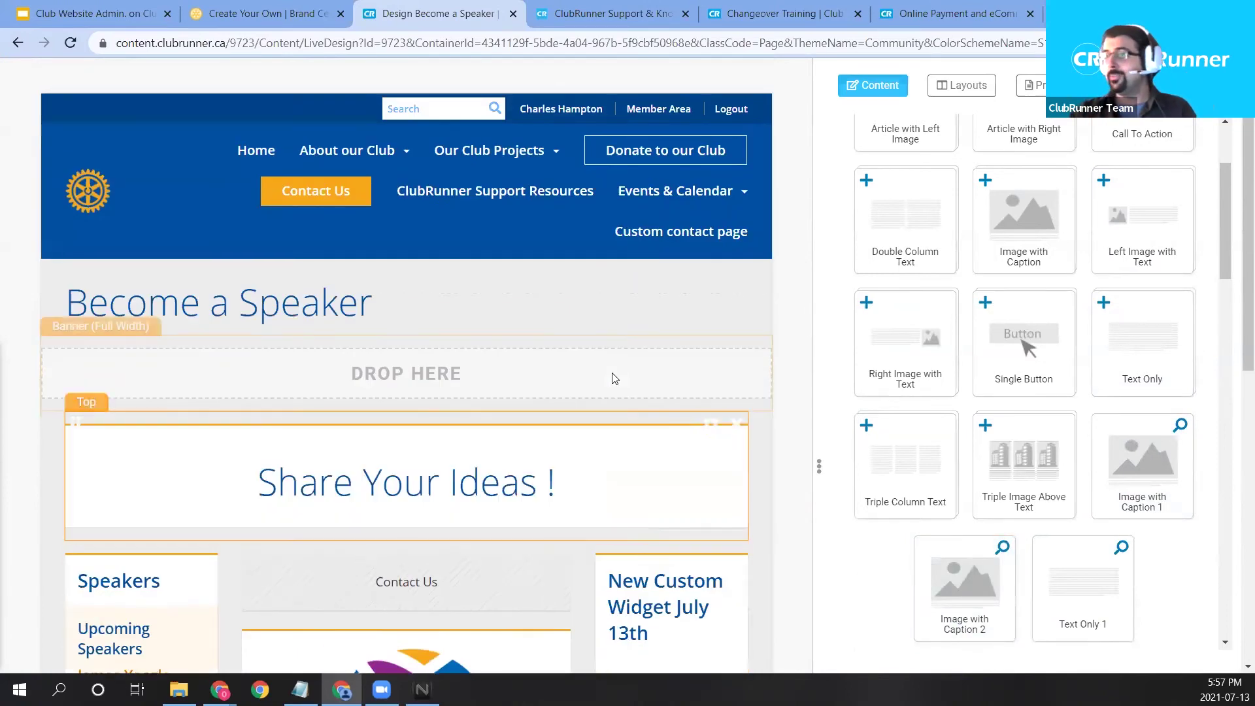
scroll(1182, 182, up, 3)
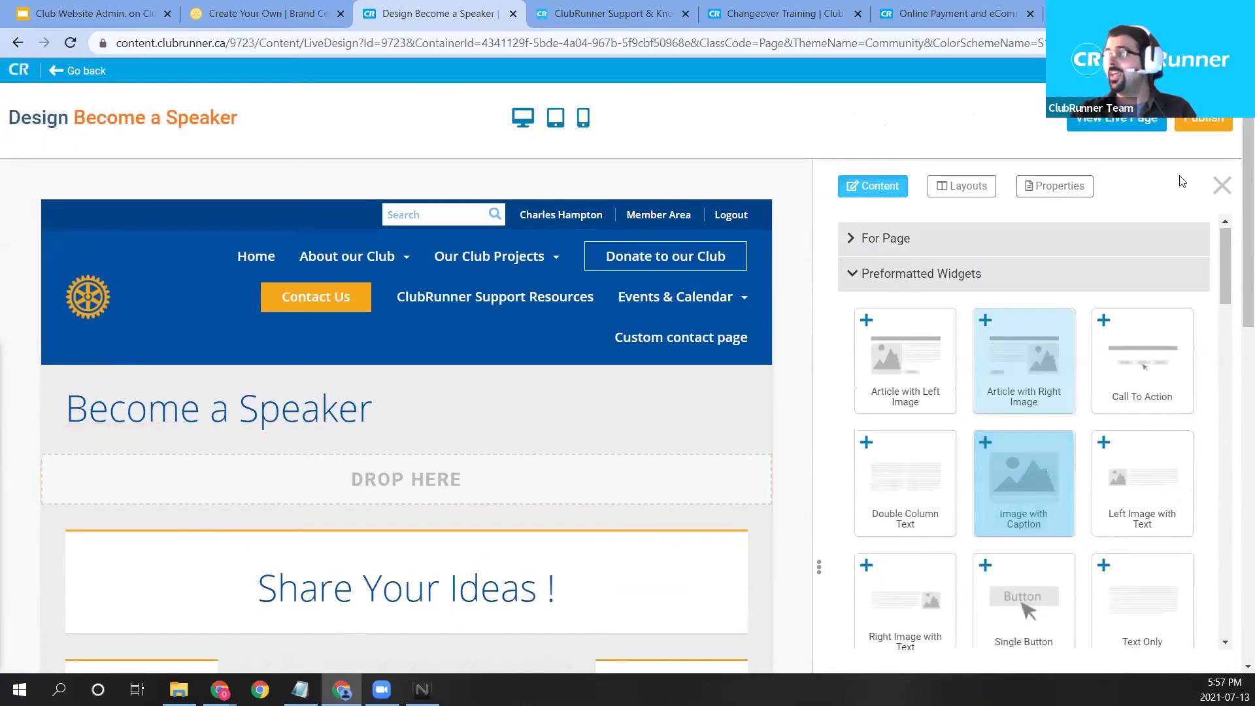
click(1209, 123)
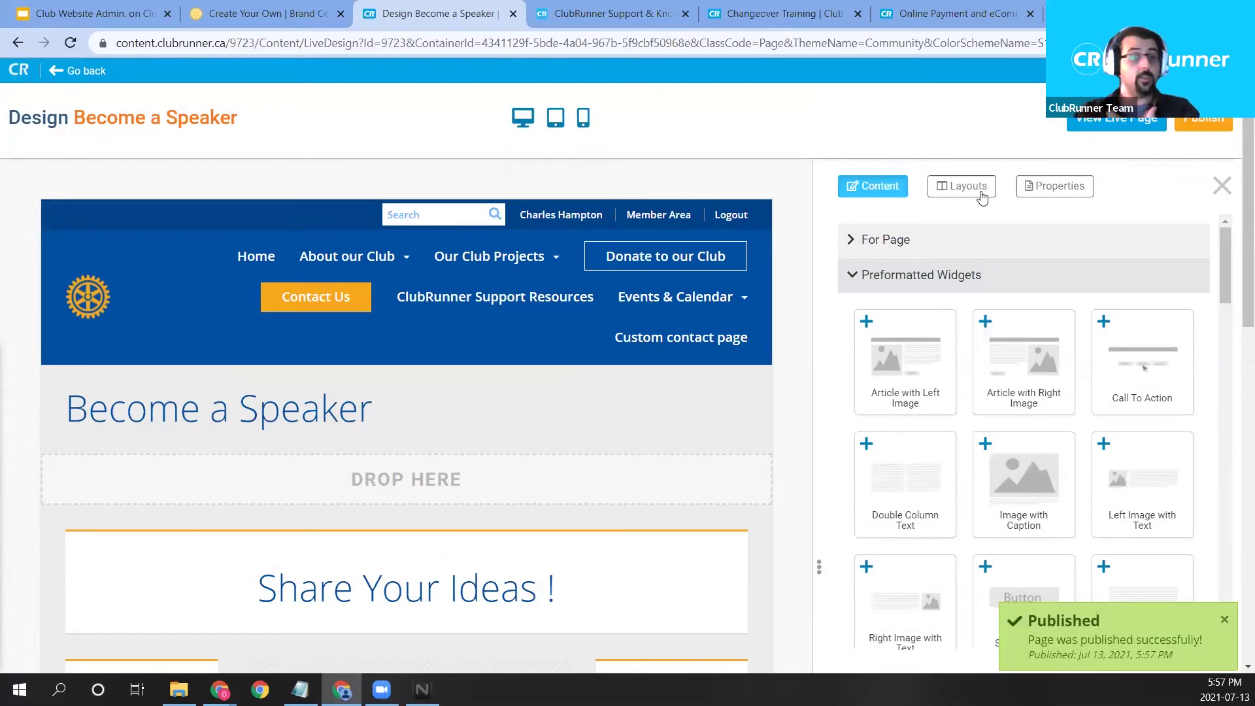
Retitle the page 'New Speaker Page' with permalink new-speaker-page and save the settings.
click(1060, 189)
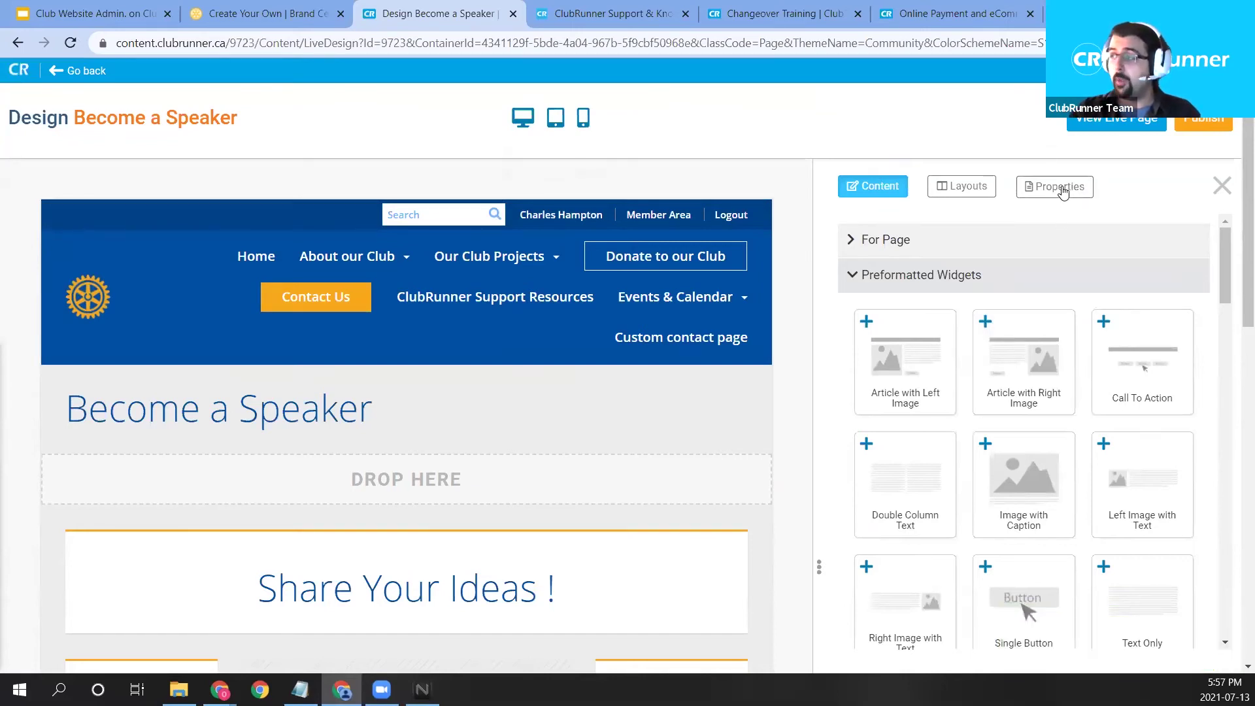
triple_click(996, 251)
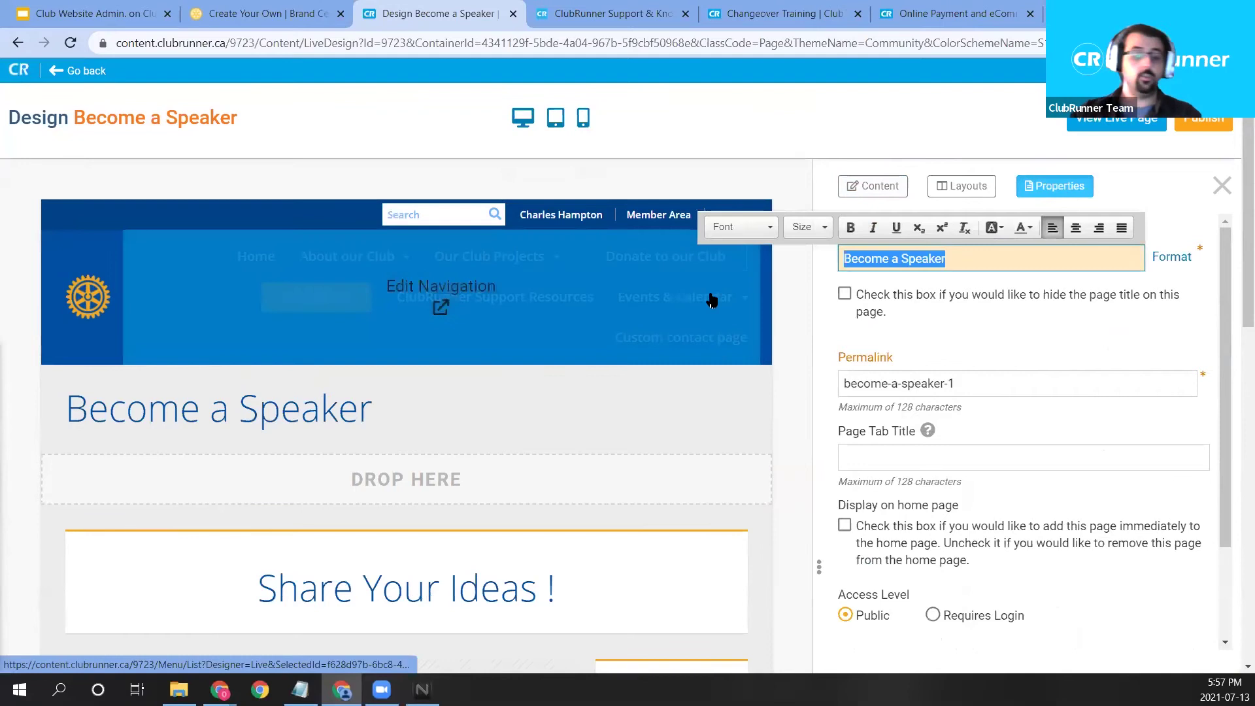
text(New Speaker Page)
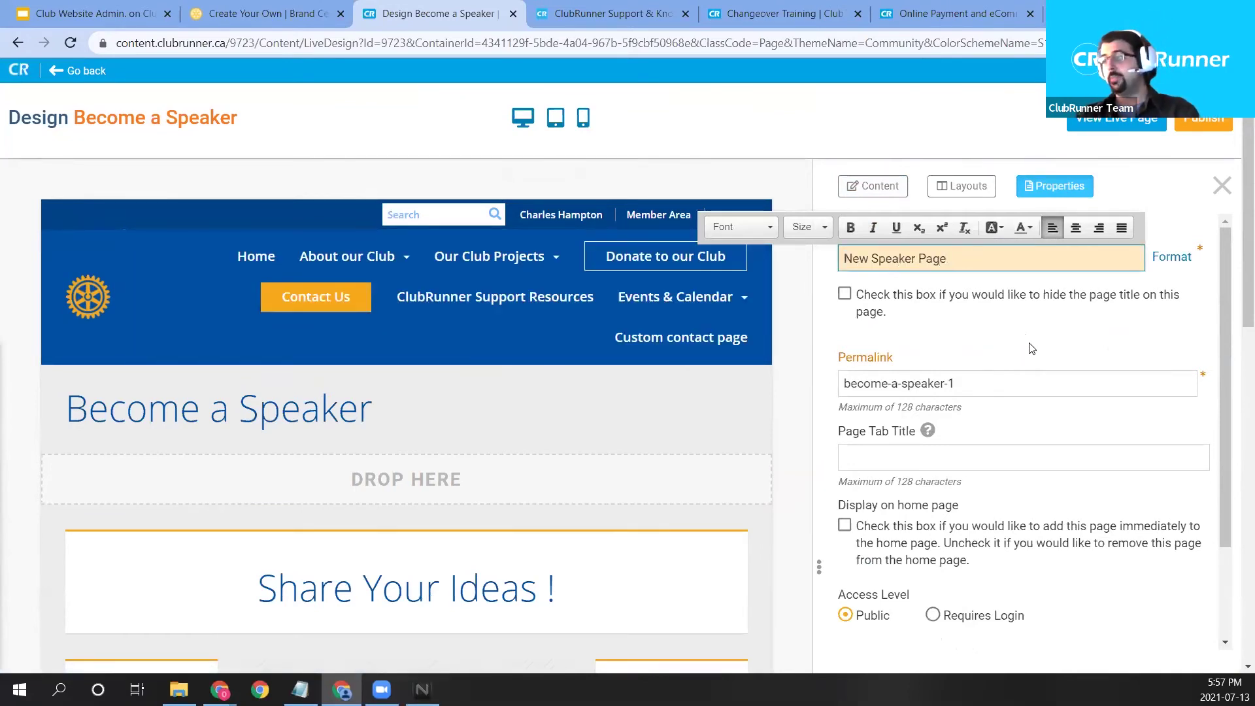
click(1031, 348)
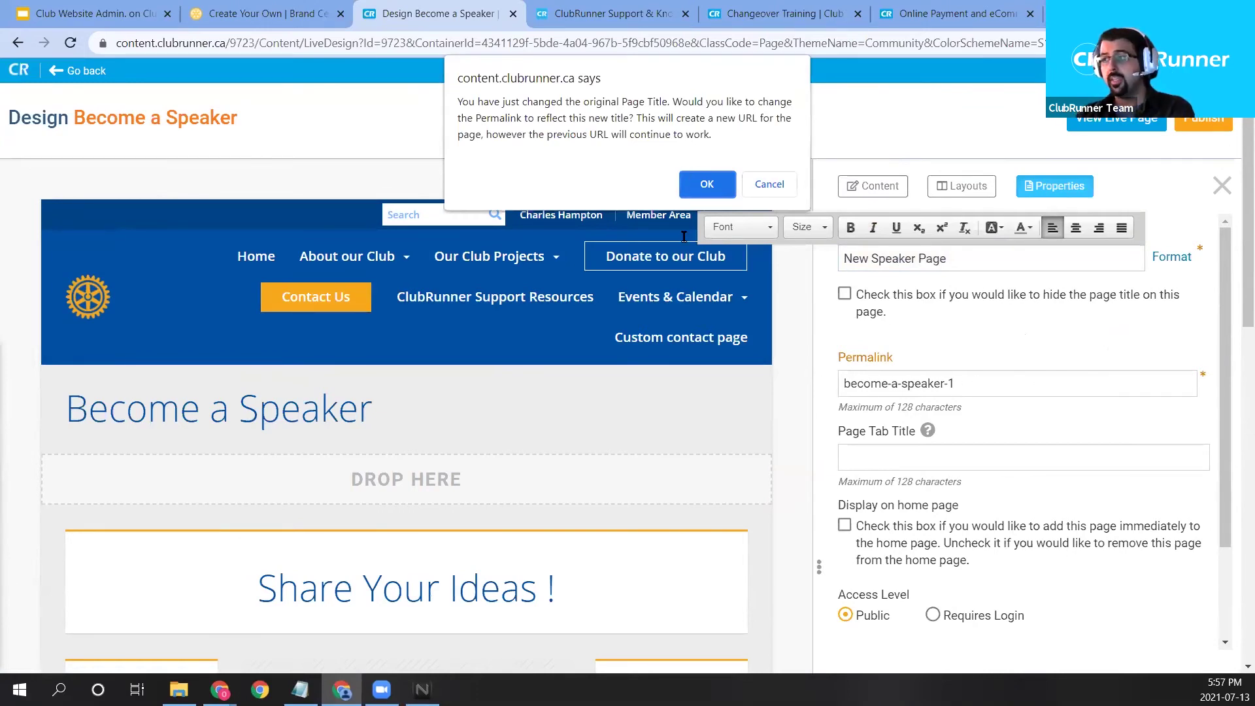
click(690, 191)
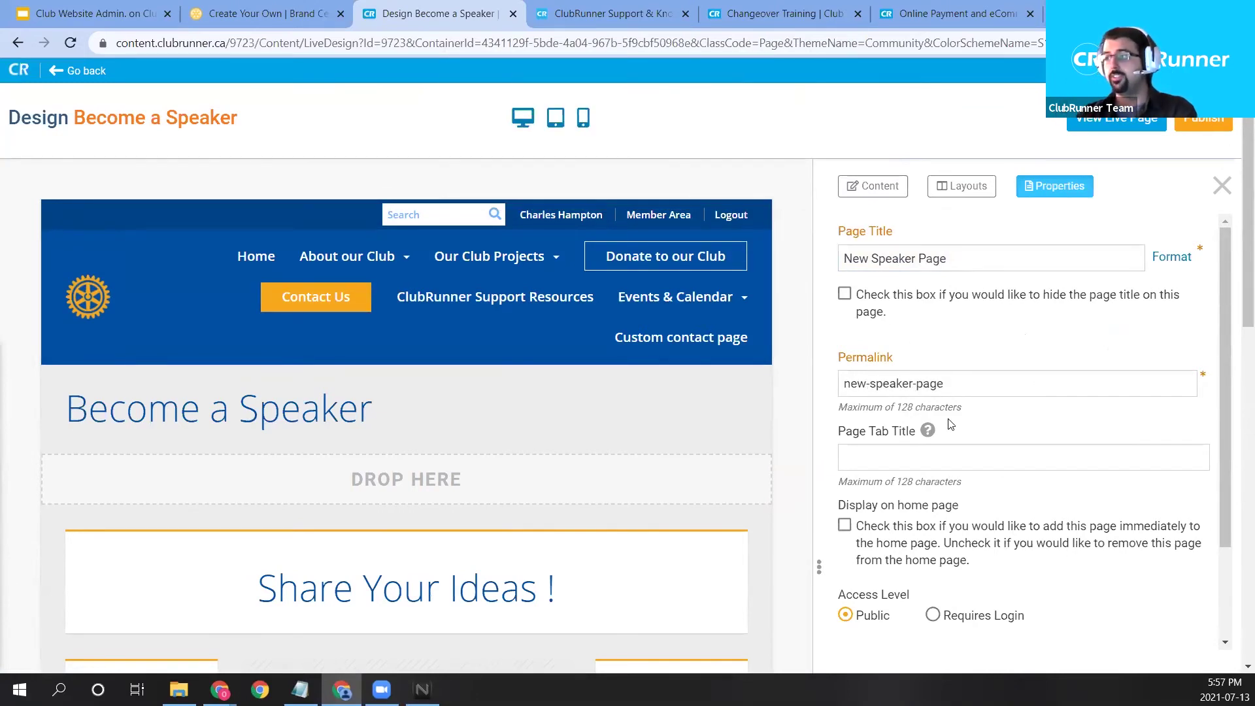
triple_click(971, 384)
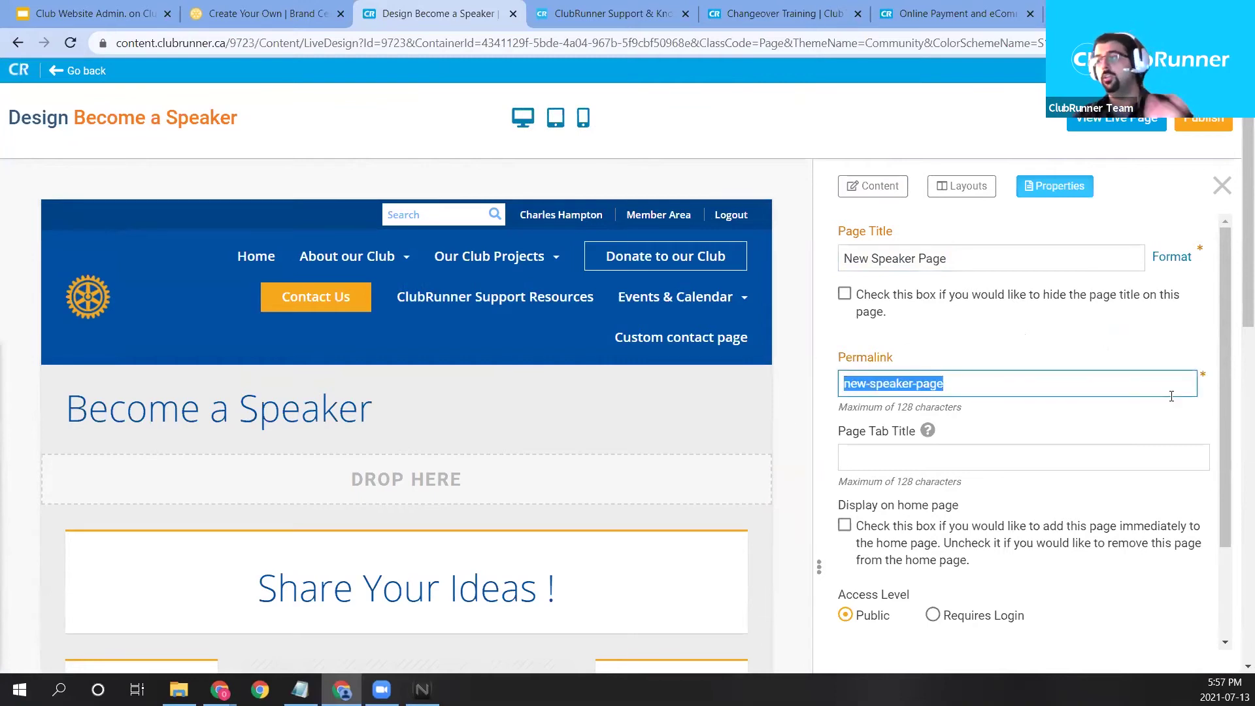
scroll(1150, 420, down, 1)
scroll(1150, 421, down, 1)
scroll(1144, 556, up, 2)
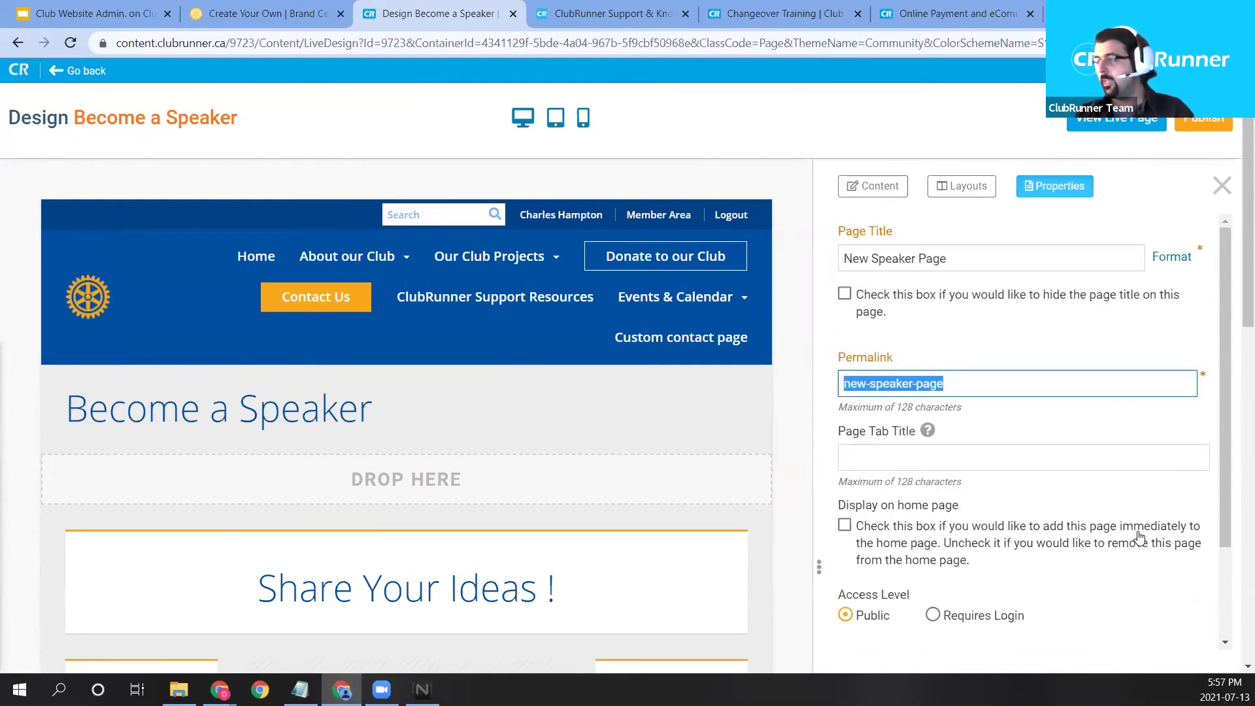
scroll(1122, 520, down, 3)
click(1187, 604)
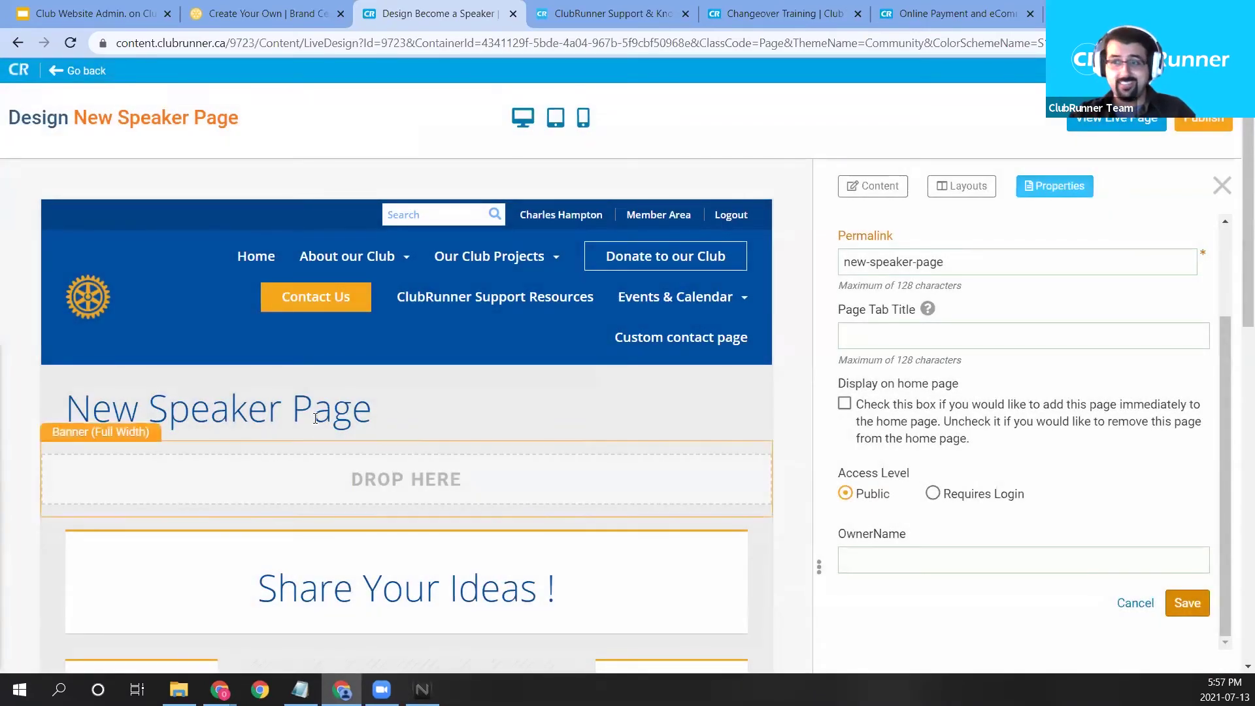
Publish the New Speaker Page and return to the Custom Pages library.
drag(55, 415, 811, 451)
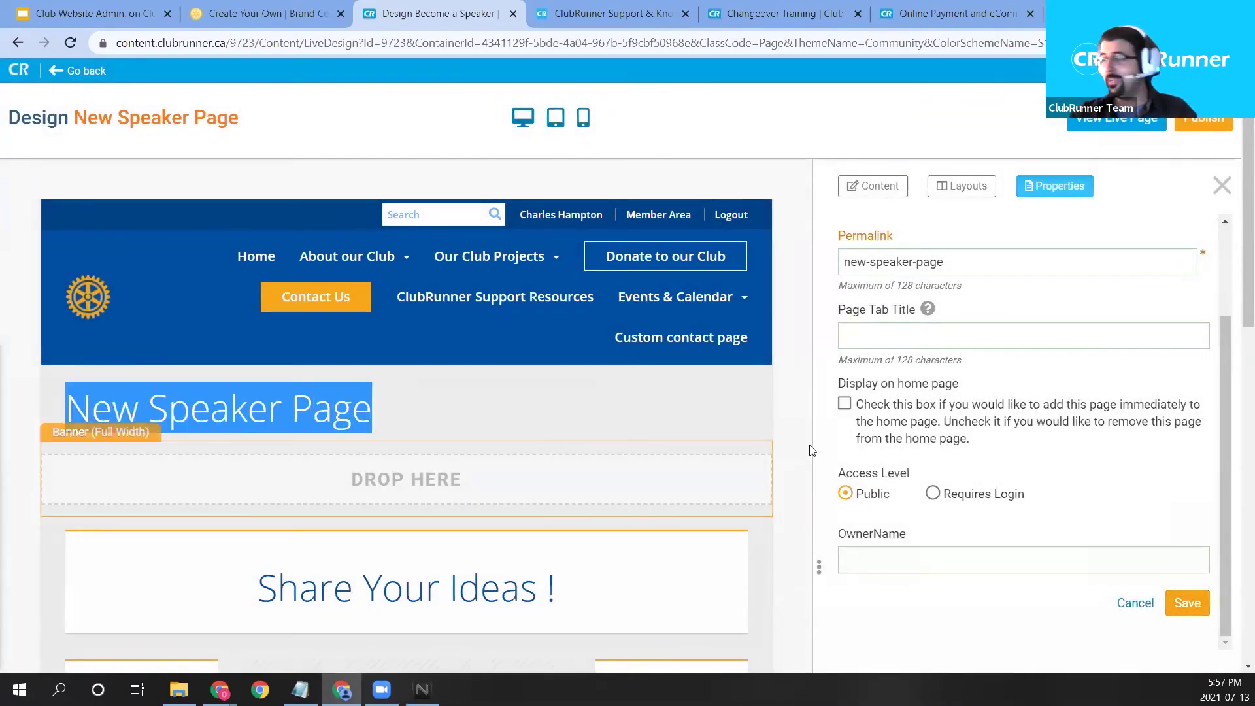
scroll(850, 445, up, 1)
click(1204, 122)
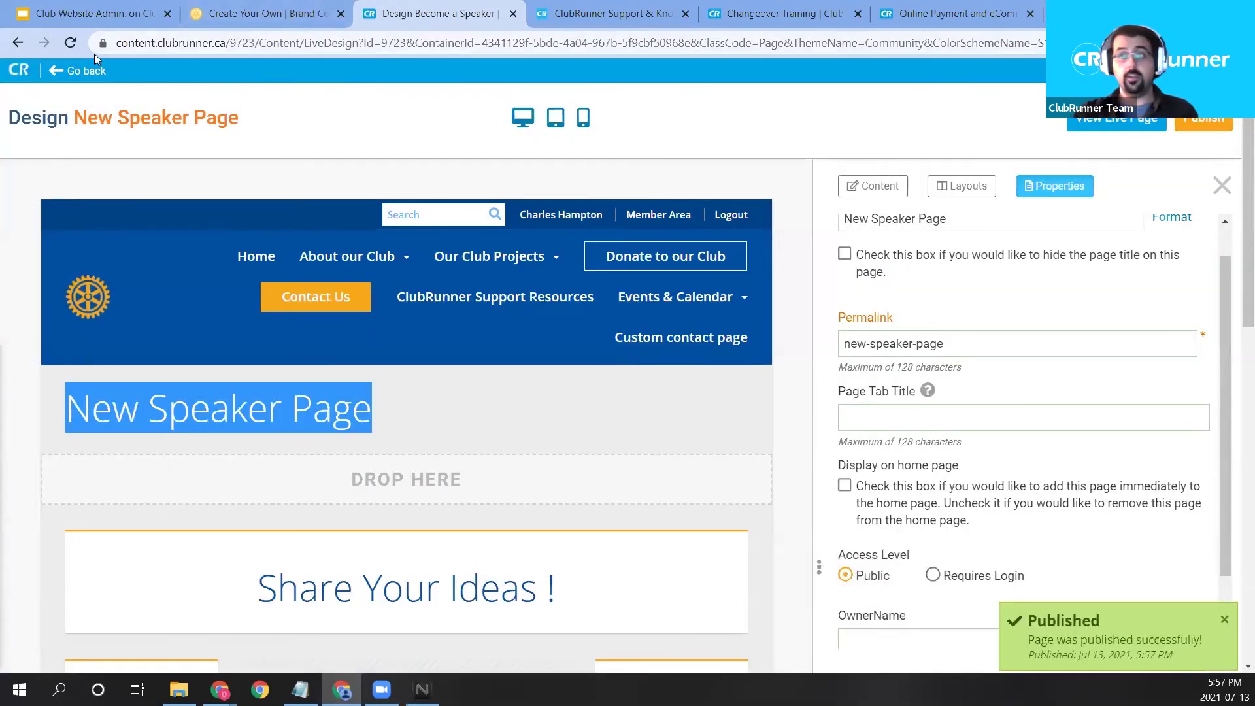
click(90, 71)
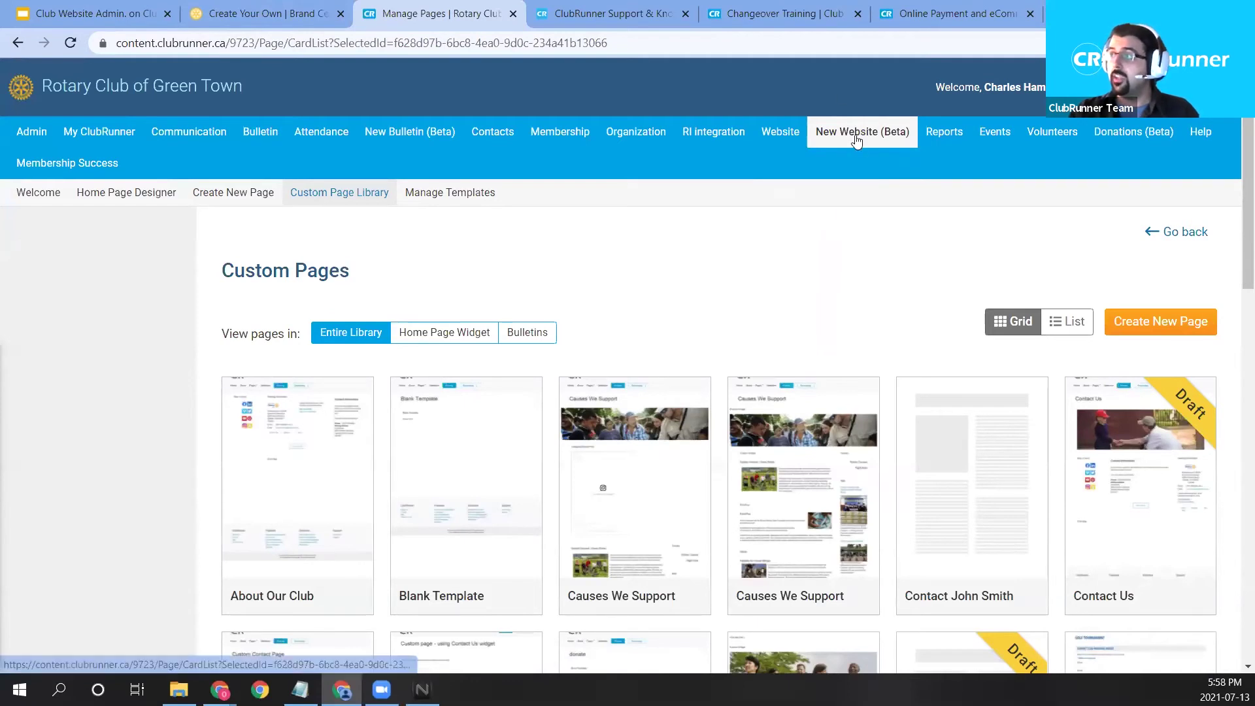
Open the Home Page Designer and start editing the site's navigation menu.
click(124, 192)
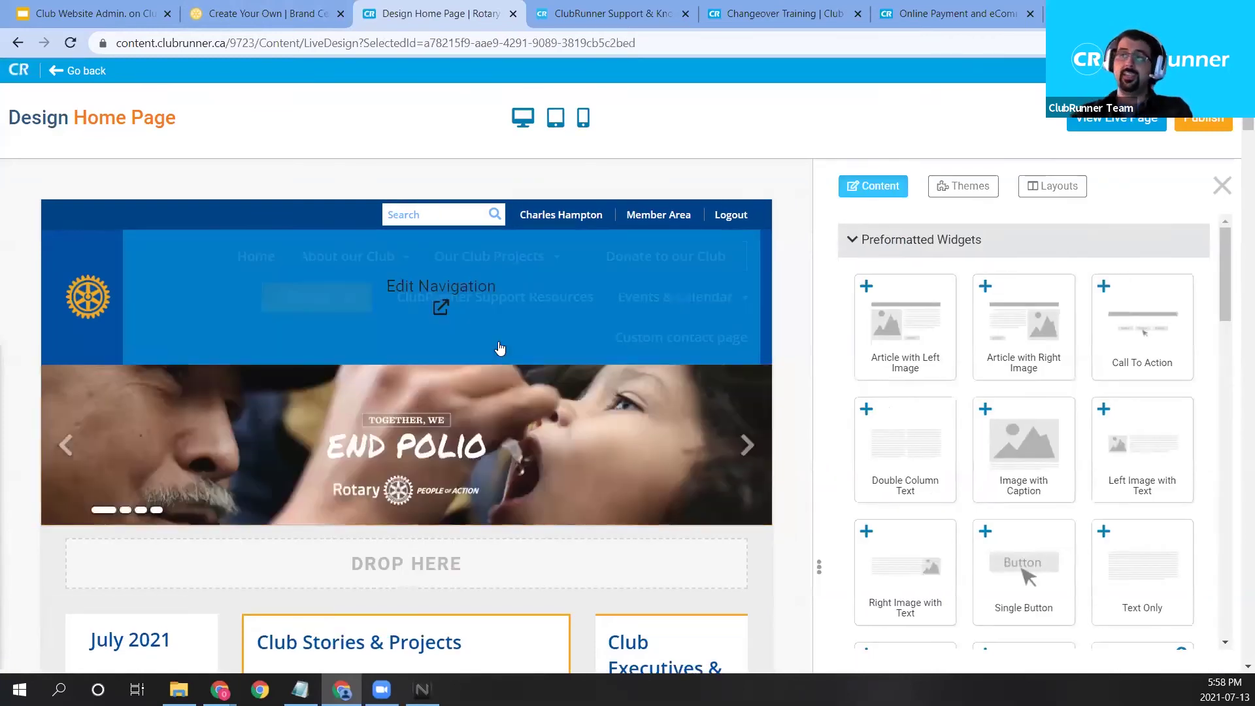
mouse_move(458, 311)
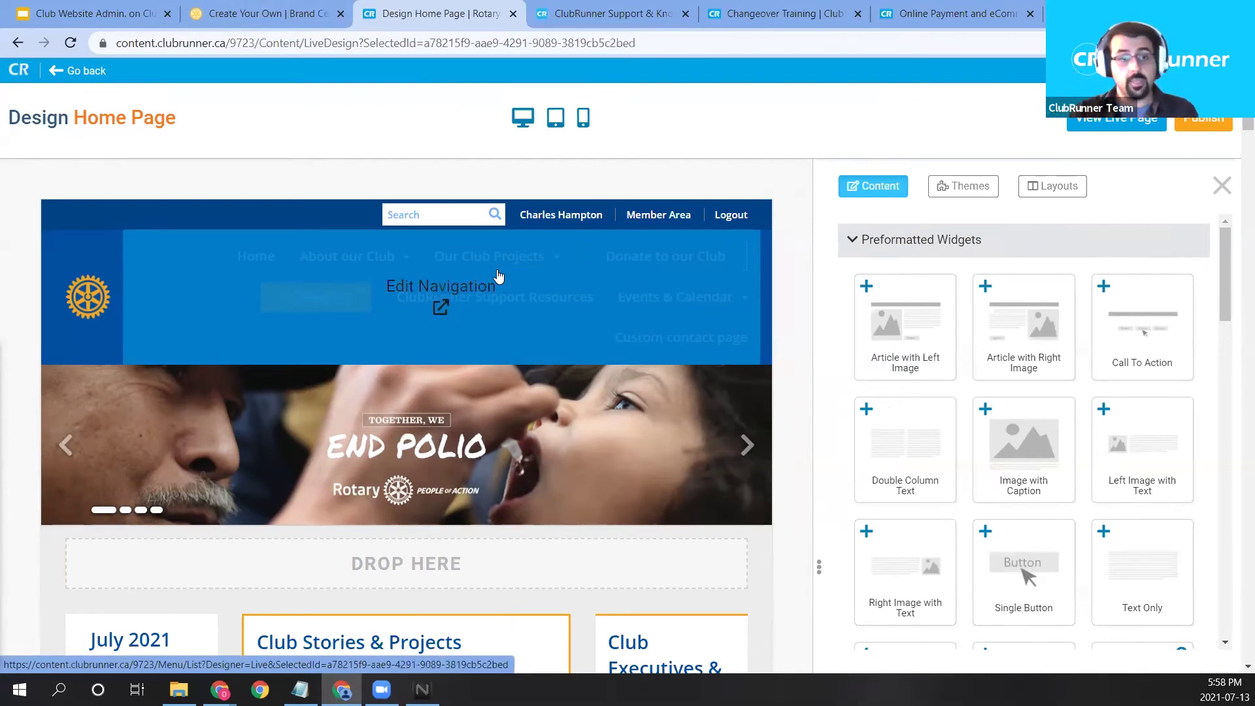
click(455, 305)
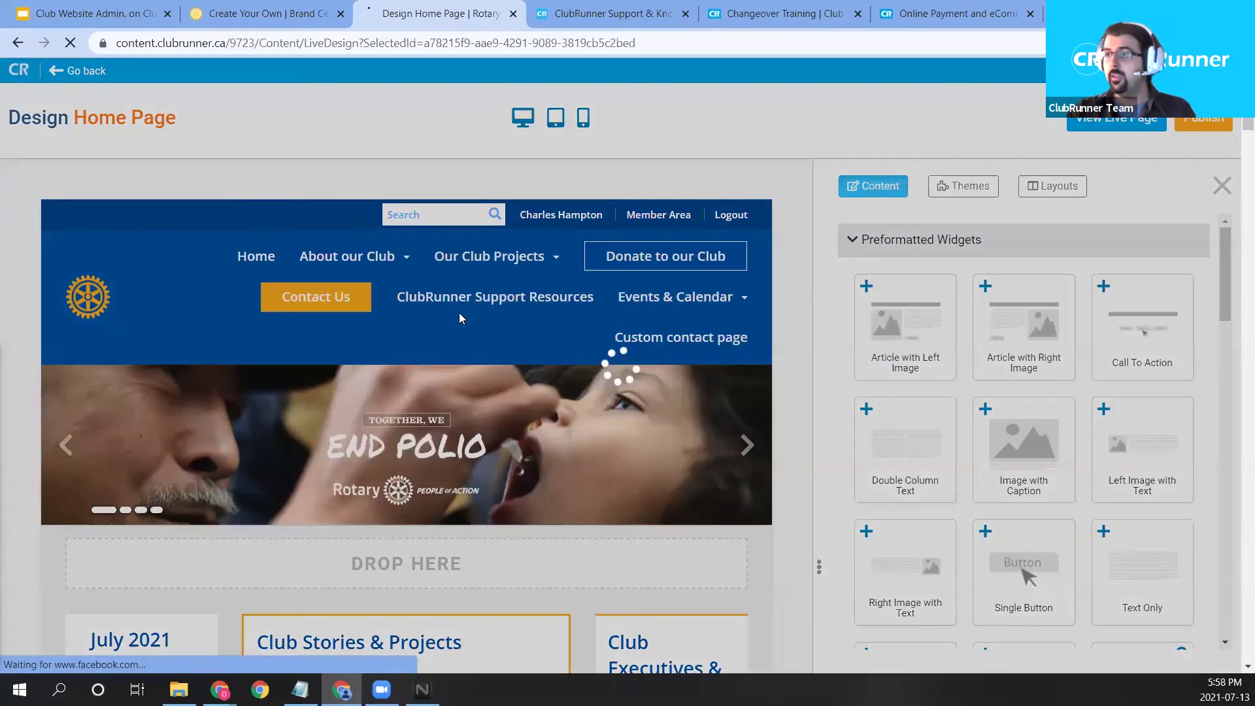
Add a new menu item under About our Club with link type Custom Page.
scroll(572, 403, down, 1)
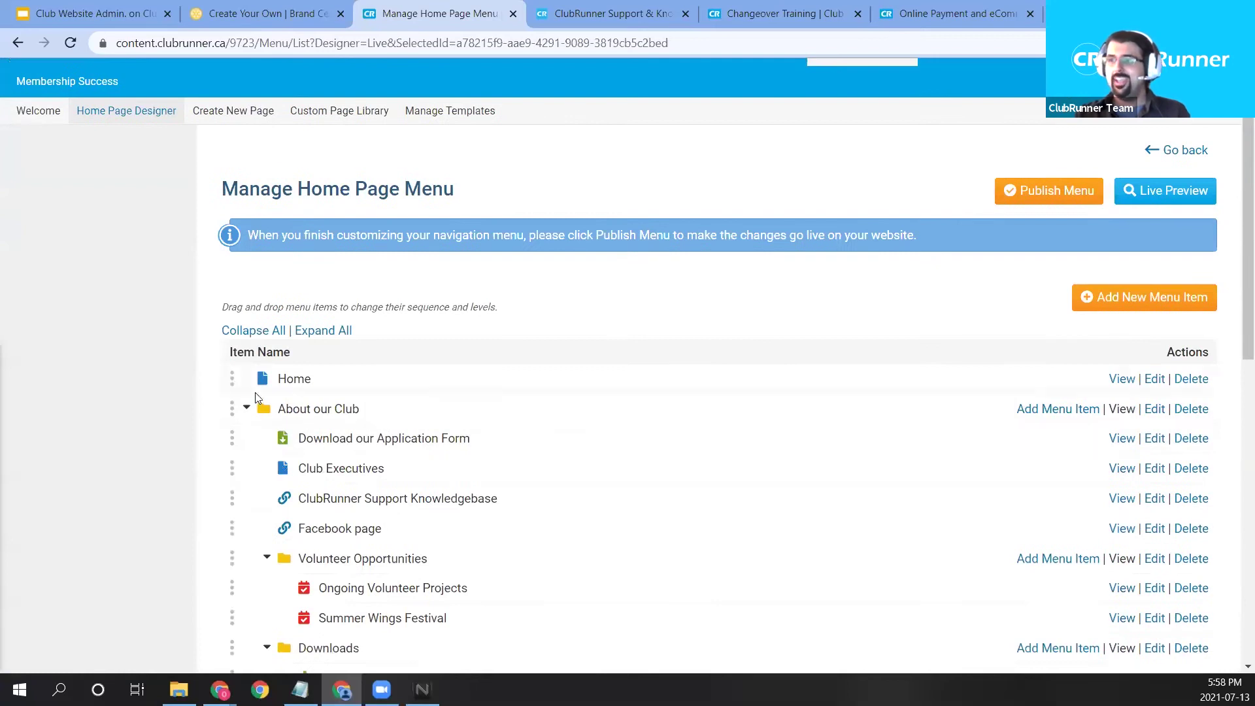
click(246, 410)
click(246, 410)
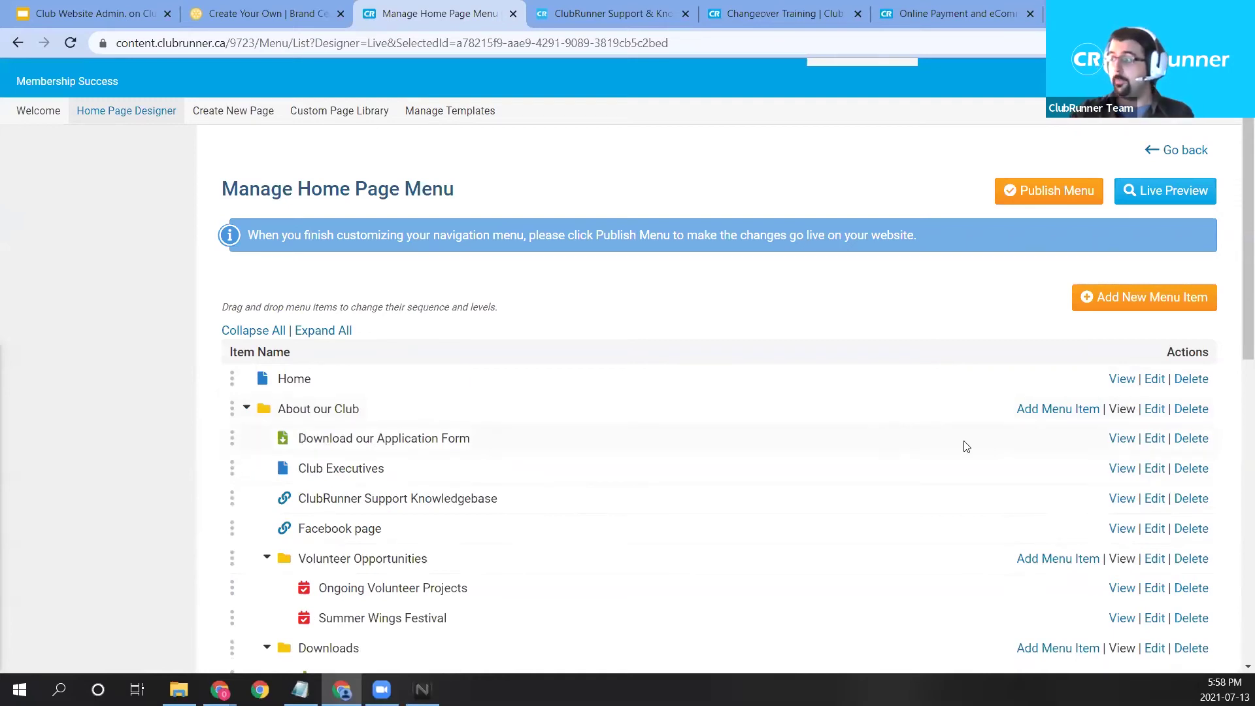
click(1034, 416)
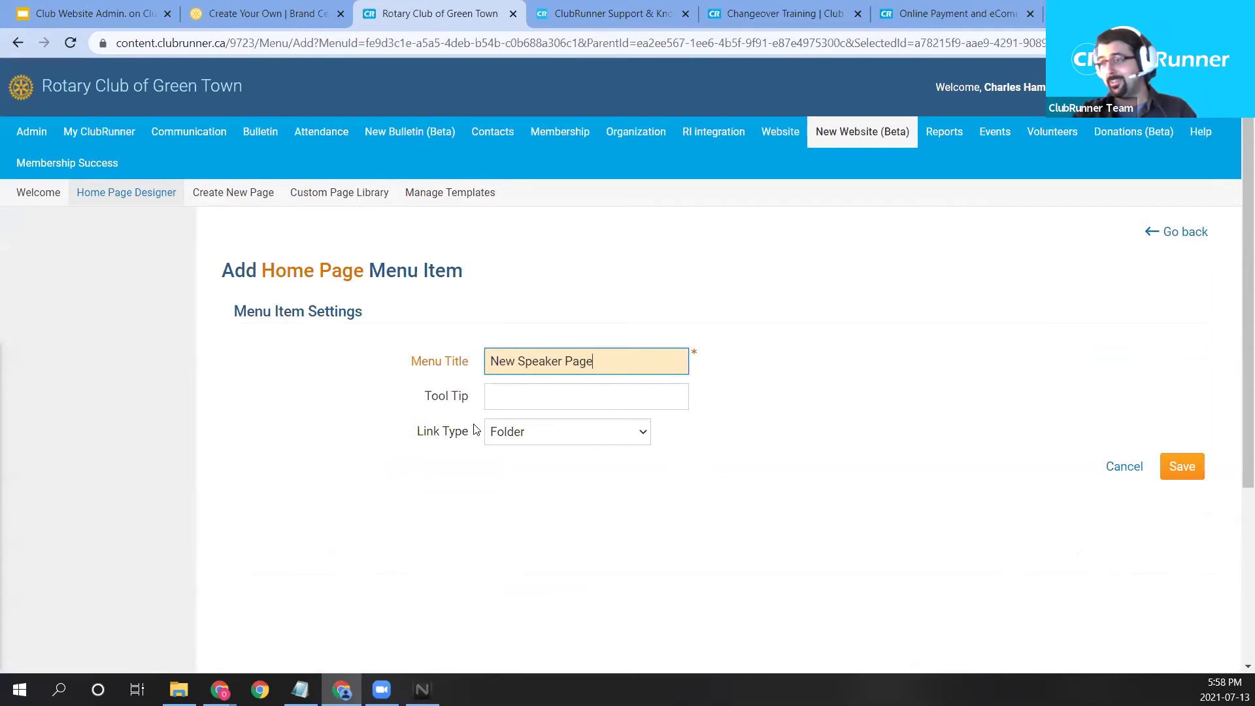
click(528, 442)
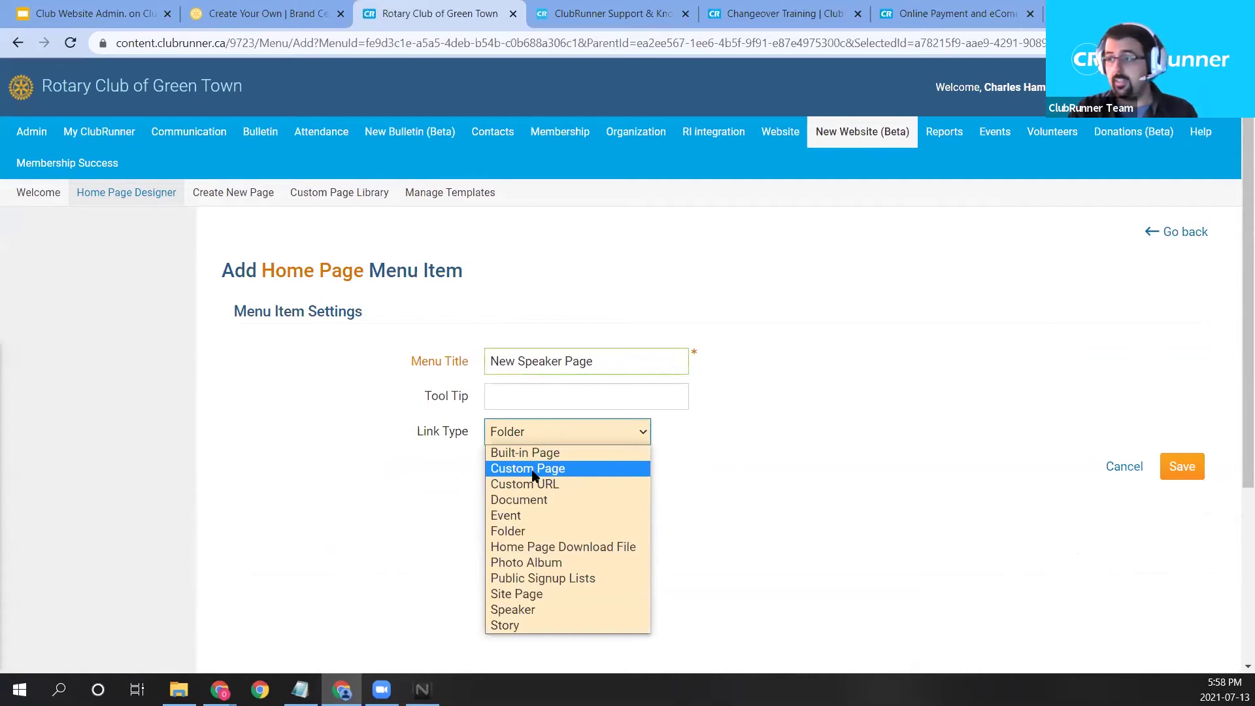
click(531, 469)
Link the new item to the New Speaker Page custom page and save it.
click(541, 468)
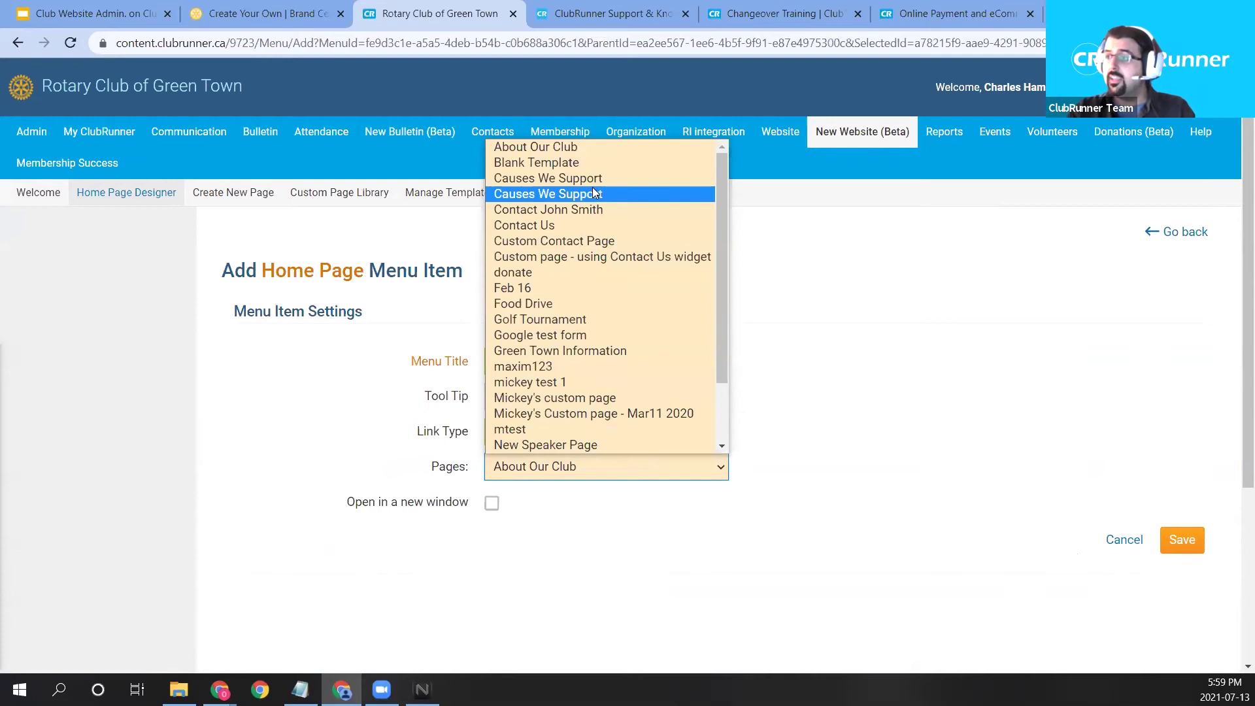
scroll(607, 298, down, 1)
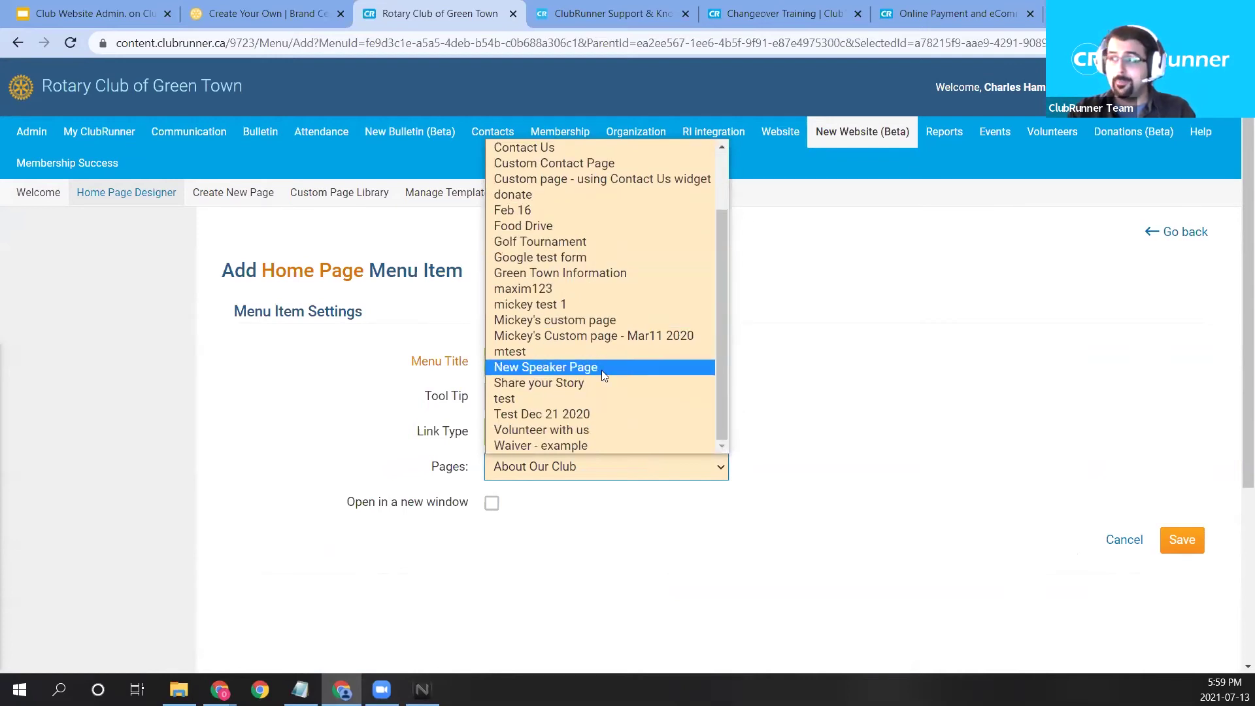
click(573, 367)
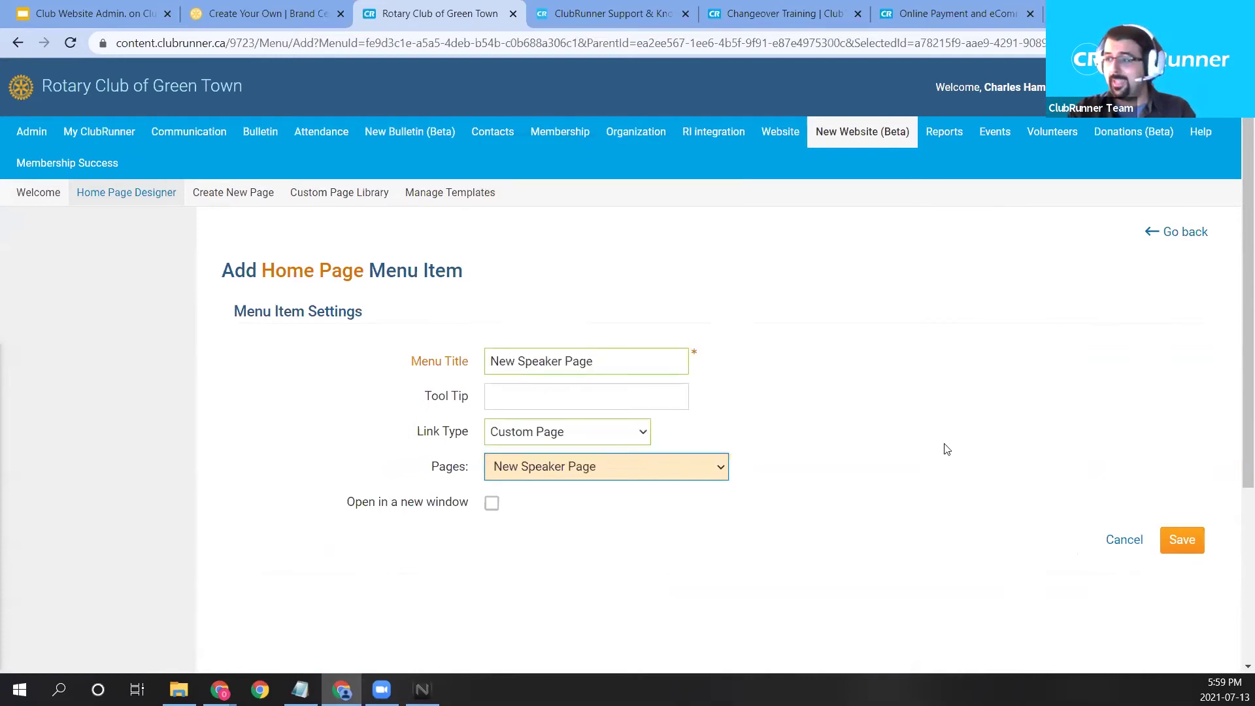
click(1188, 547)
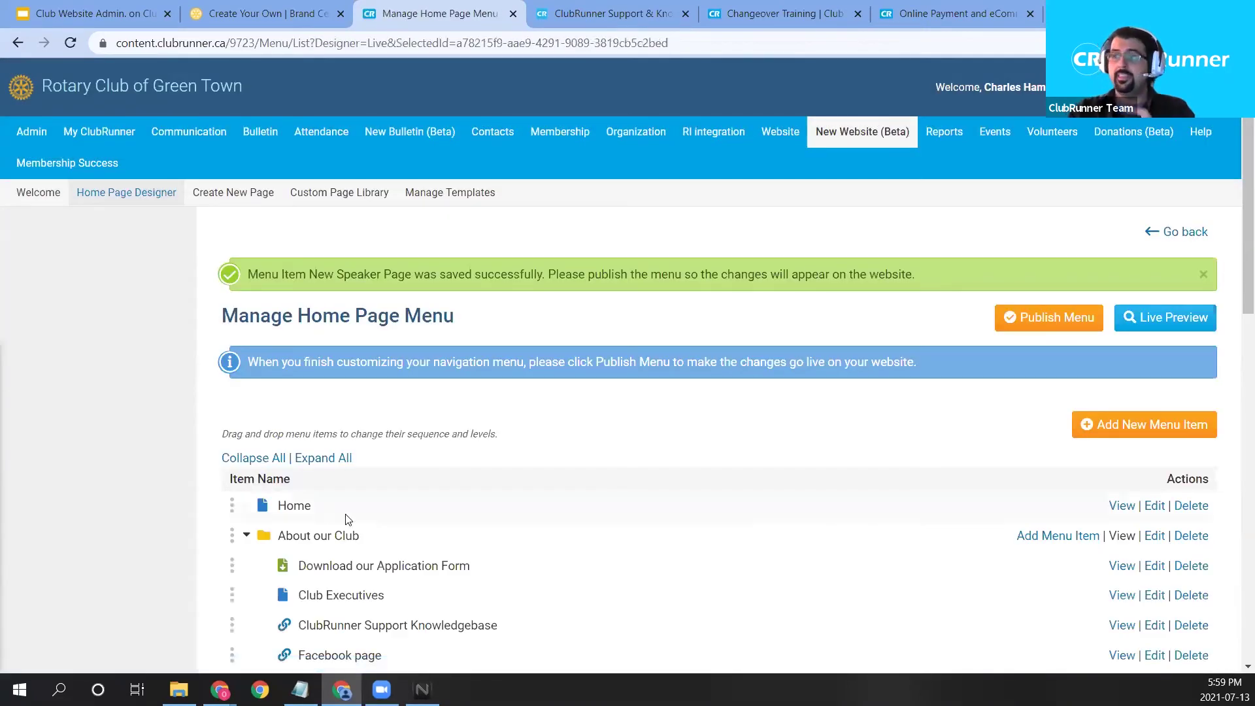
scroll(477, 477, down, 2)
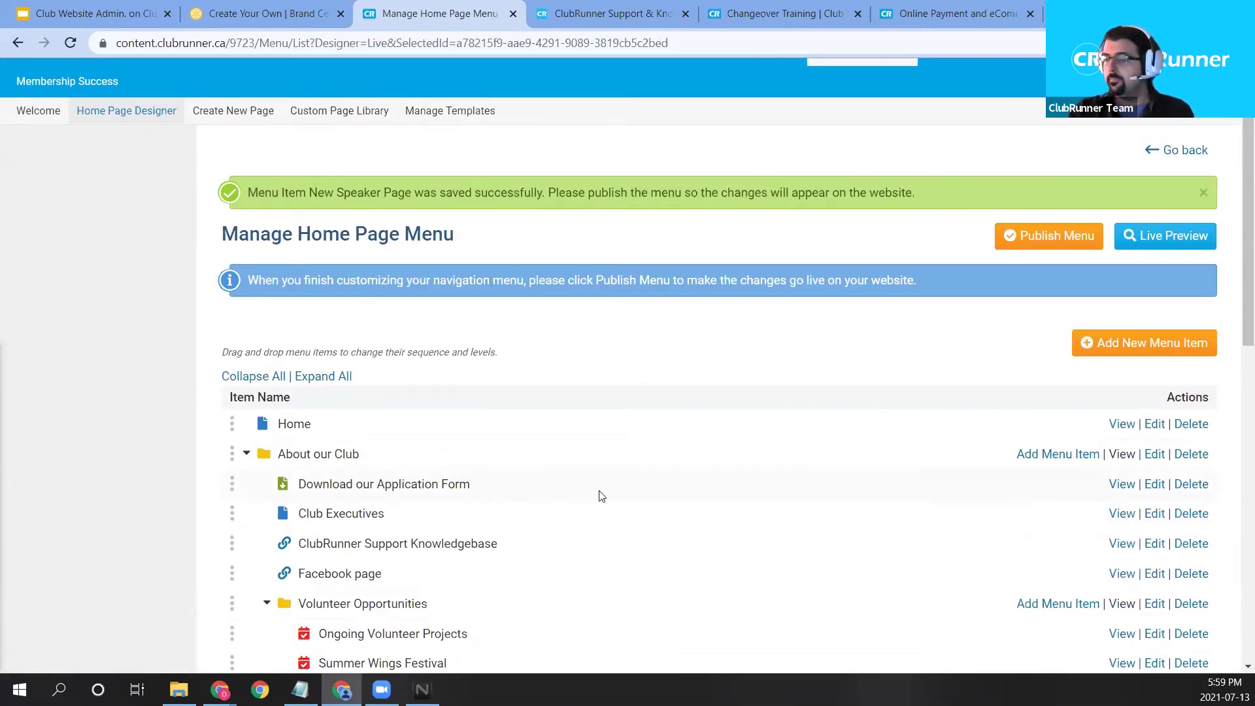
scroll(660, 496, down, 1)
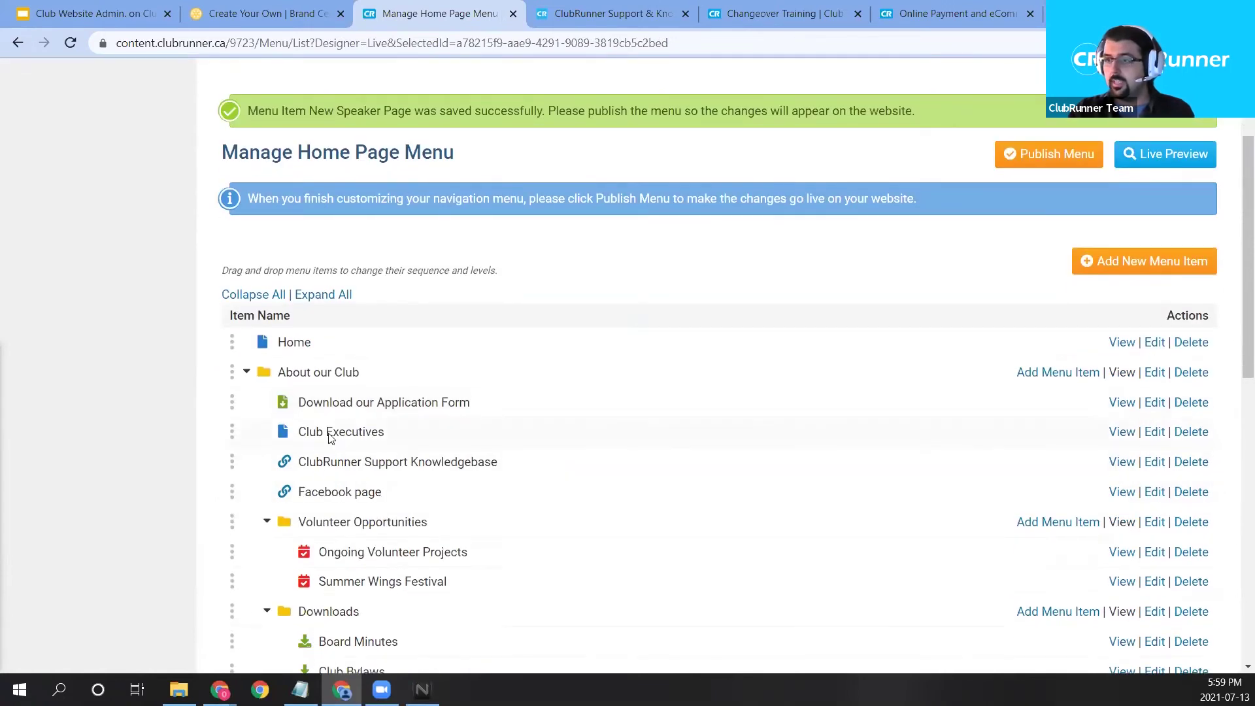
scroll(352, 458, down, 1)
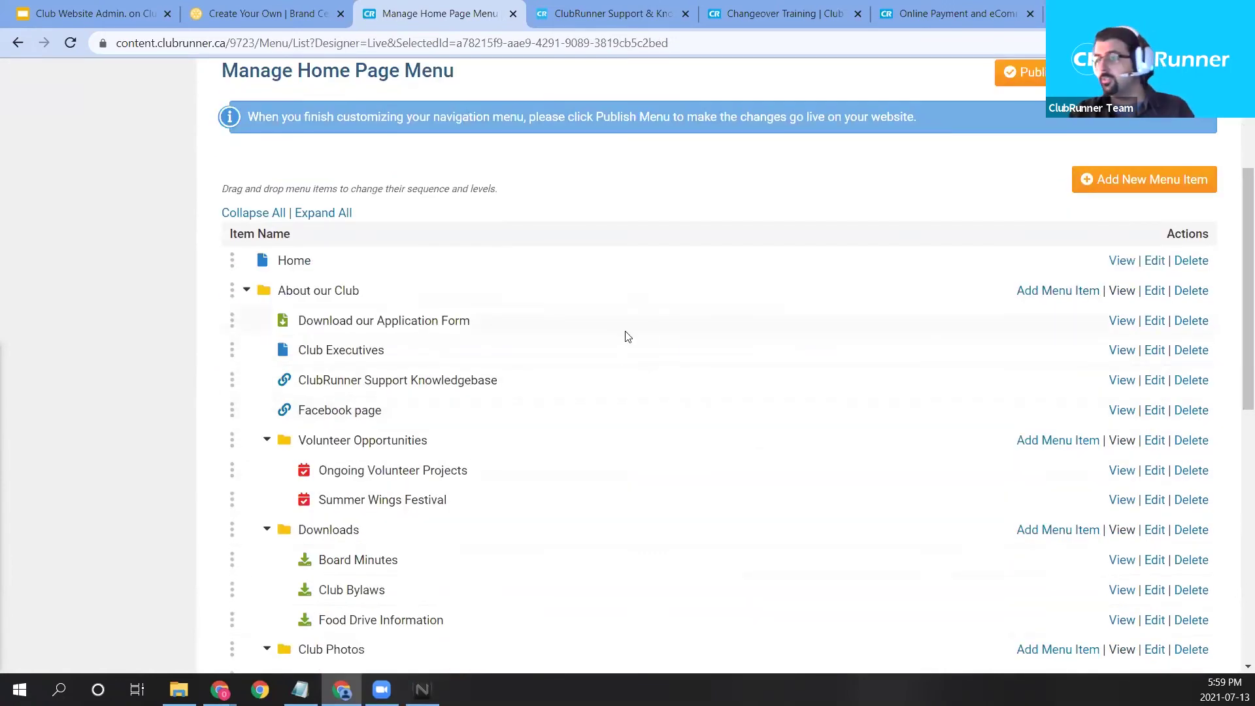
scroll(434, 390, down, 8)
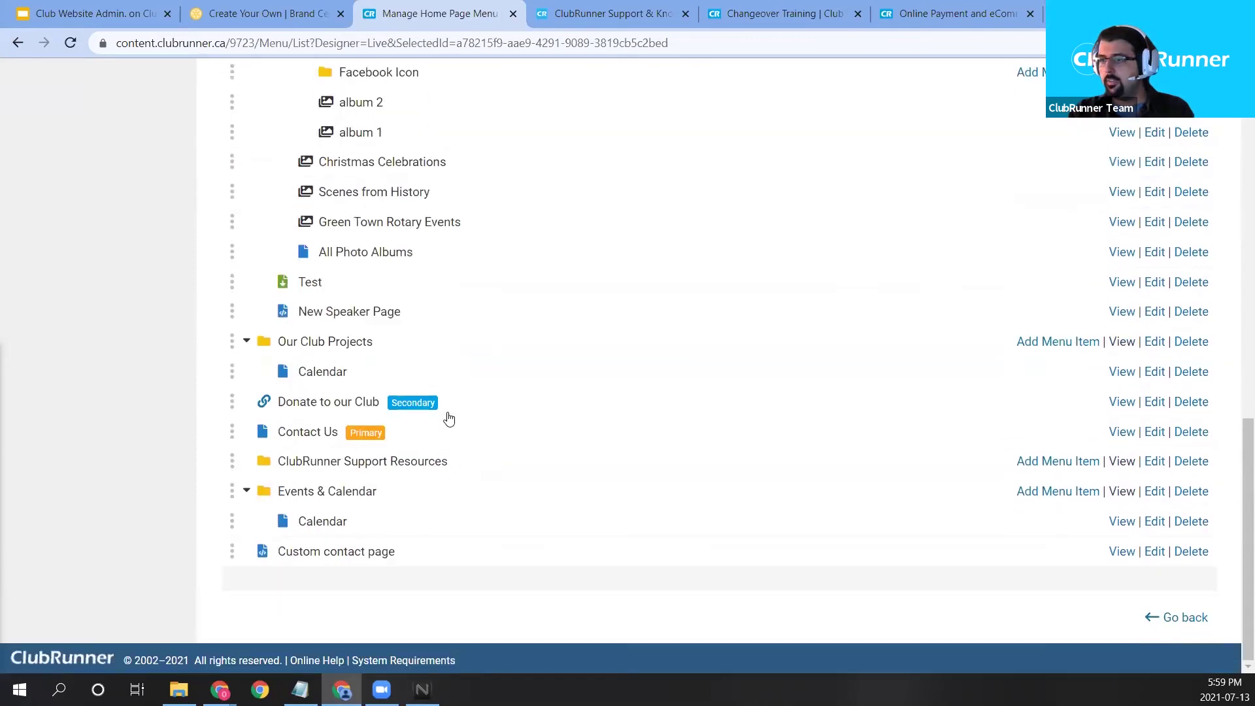
scroll(363, 549, up, 10)
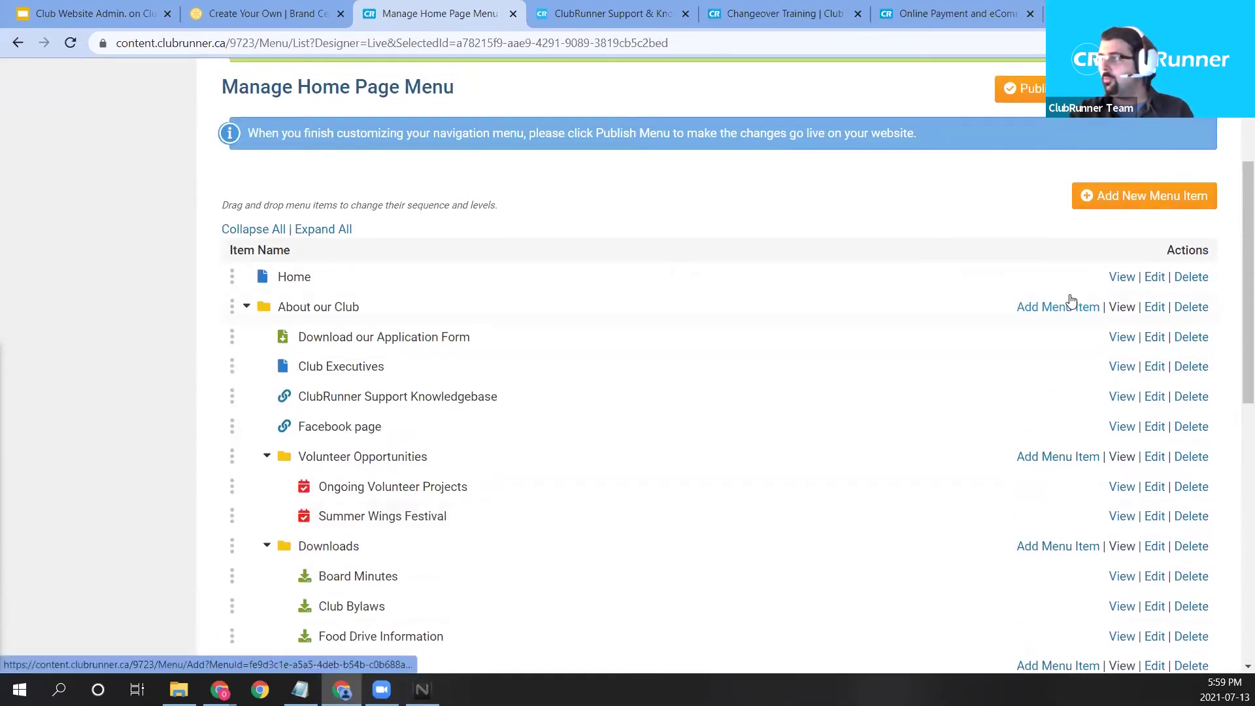
Add another 'New Speaker Page' item under About our Club, linked to that custom page.
click(1071, 304)
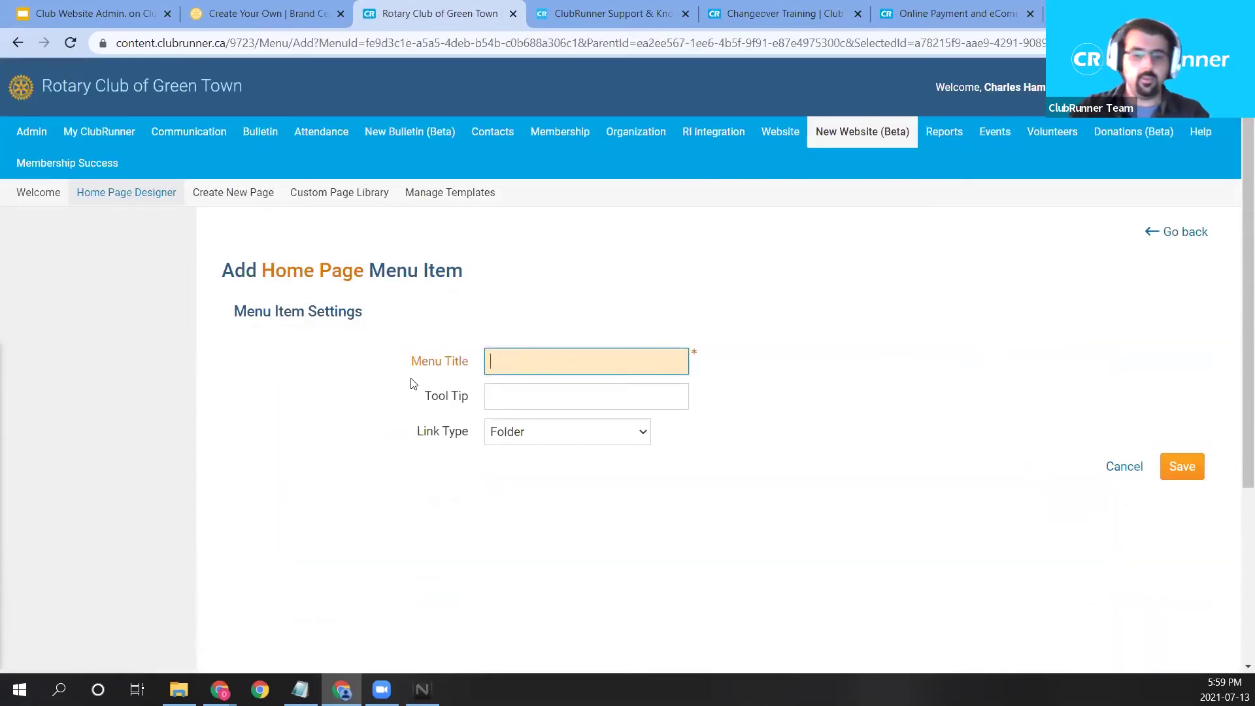
text(New )
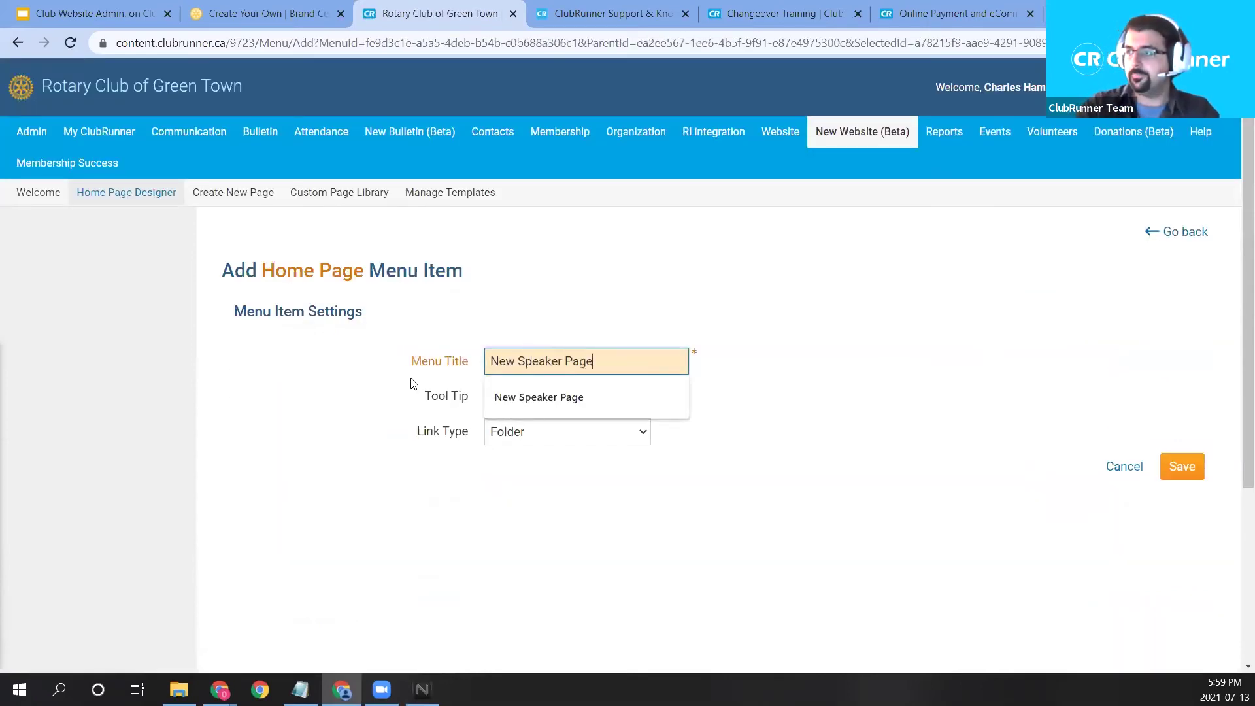
text(Speaker Page)
click(512, 394)
click(617, 434)
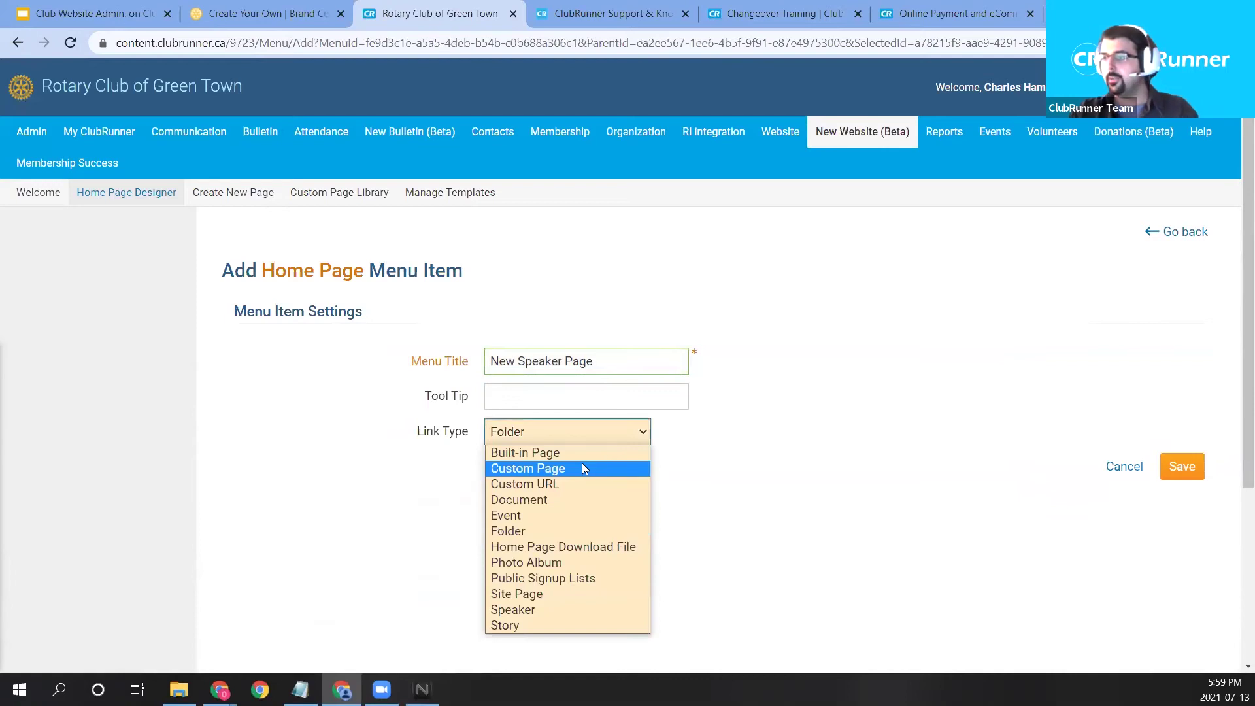
click(582, 464)
click(588, 466)
click(564, 441)
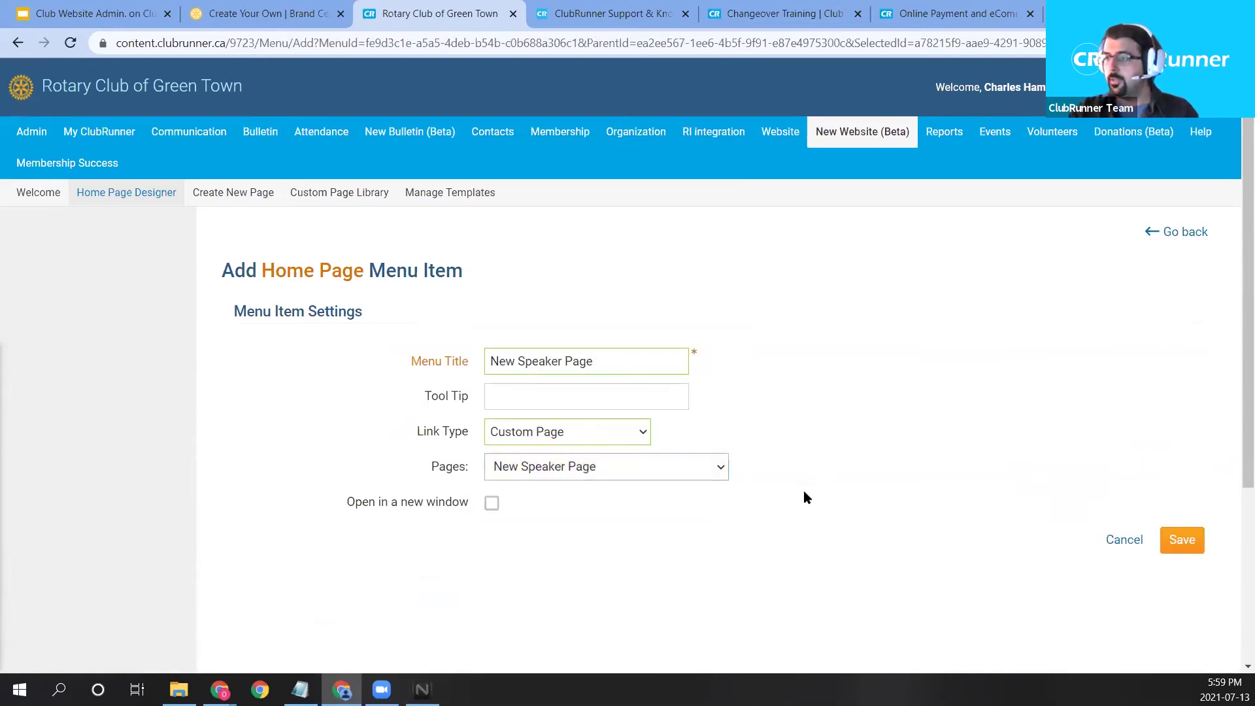
click(1195, 542)
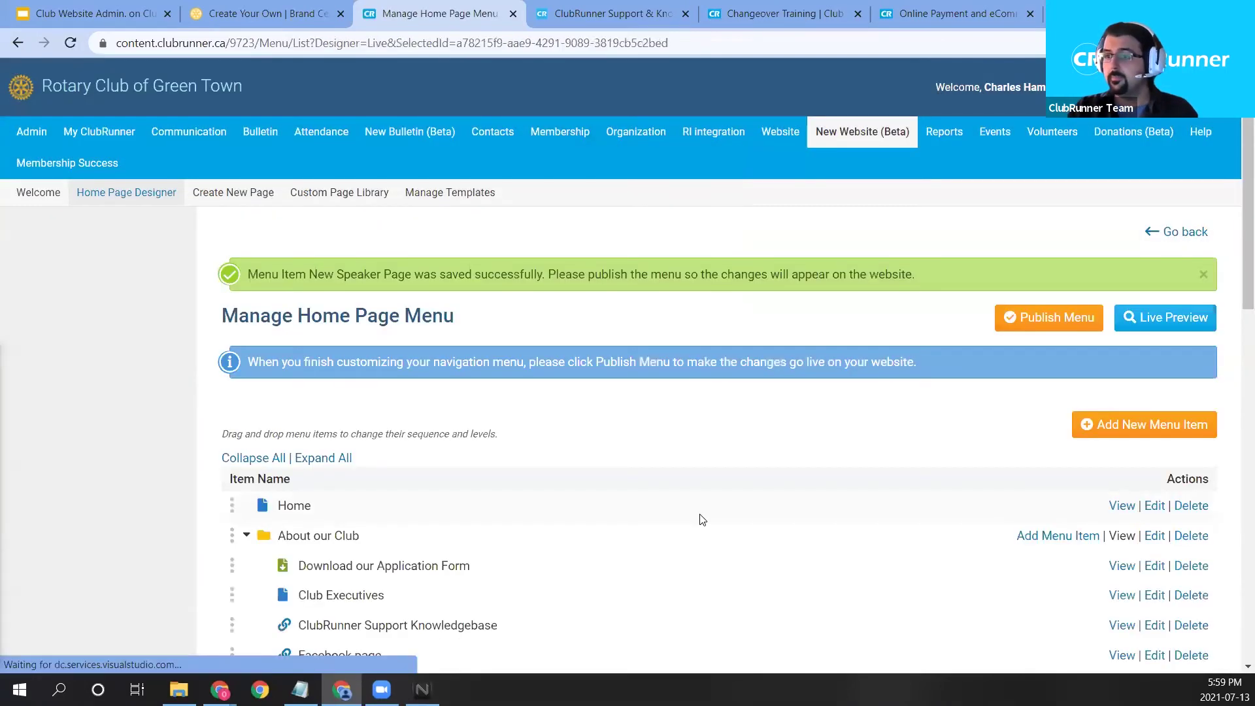
scroll(700, 520, down, 4)
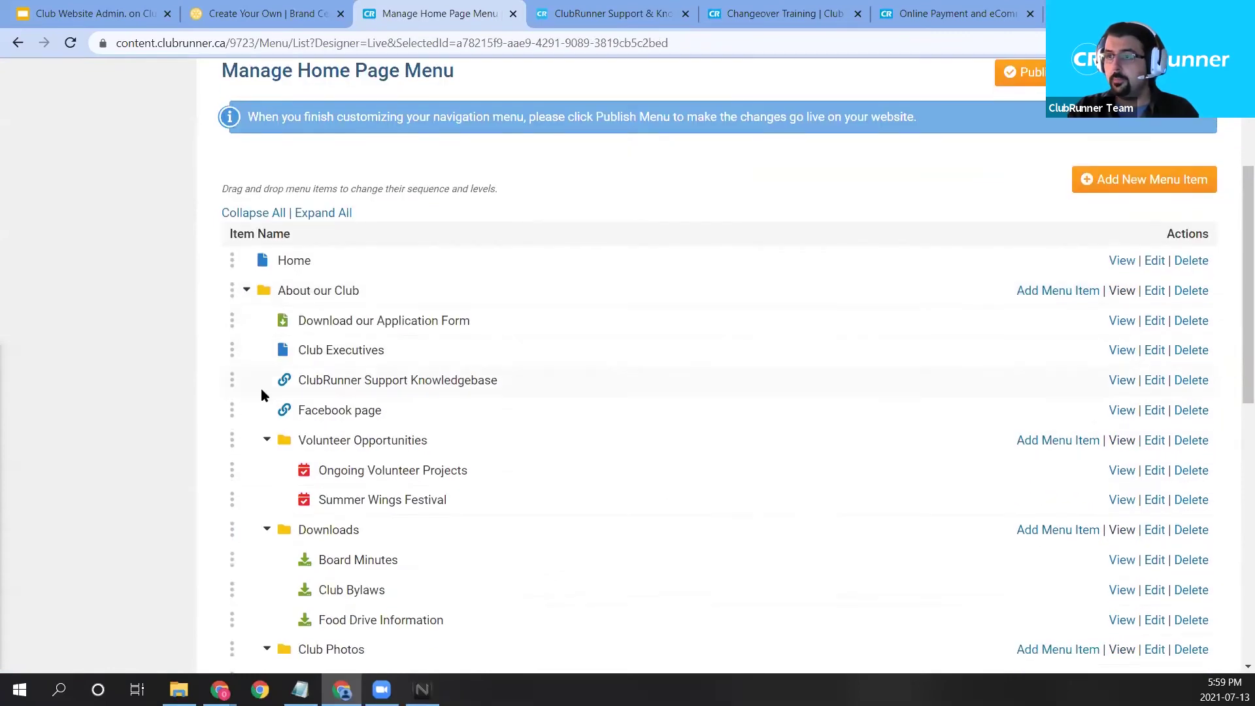
scroll(261, 395, down, 5)
scroll(872, 384, up, 2)
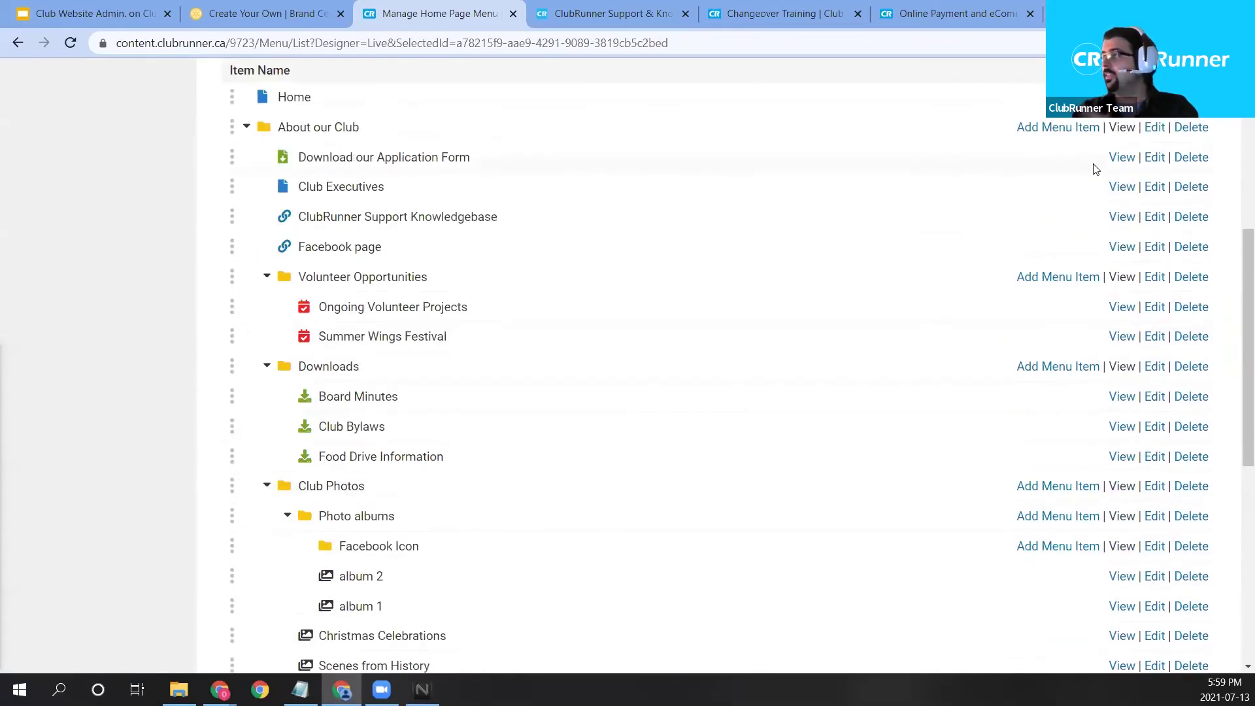
scroll(1096, 169, up, 4)
Add a top-level 'New Speaker Page' menu item linked to the New Speaker Page custom page.
click(1126, 265)
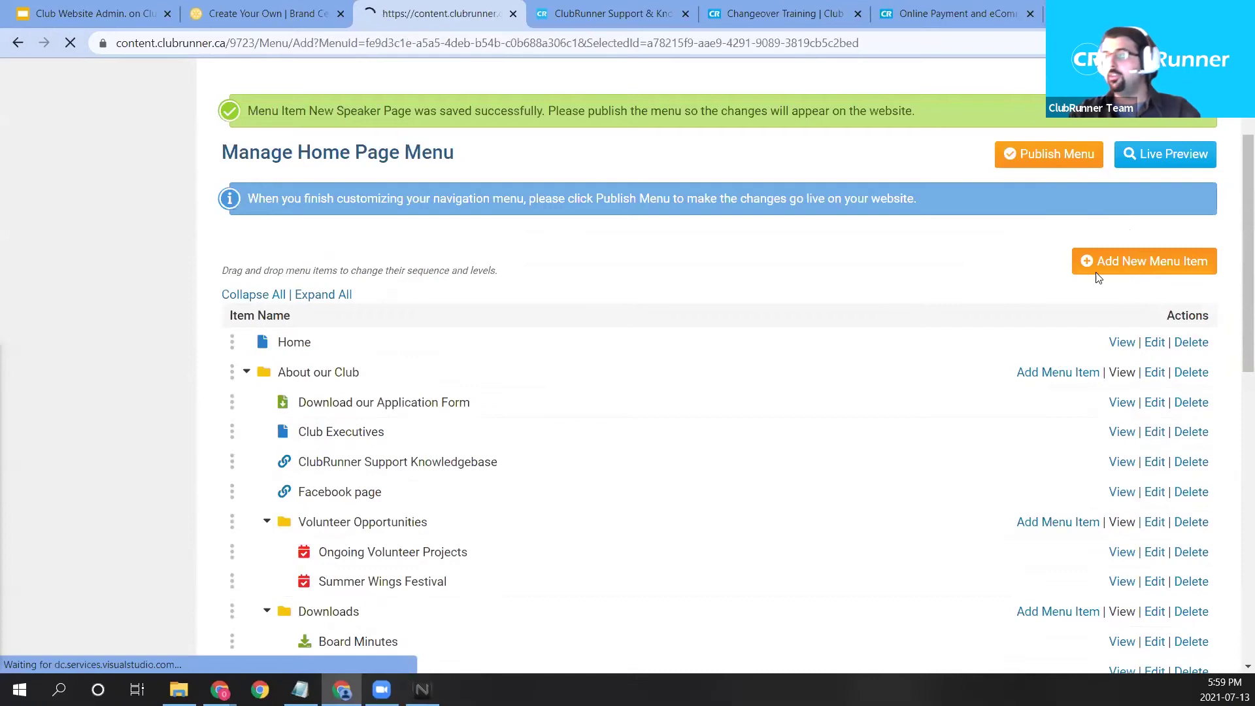
text(New Speaker Page)
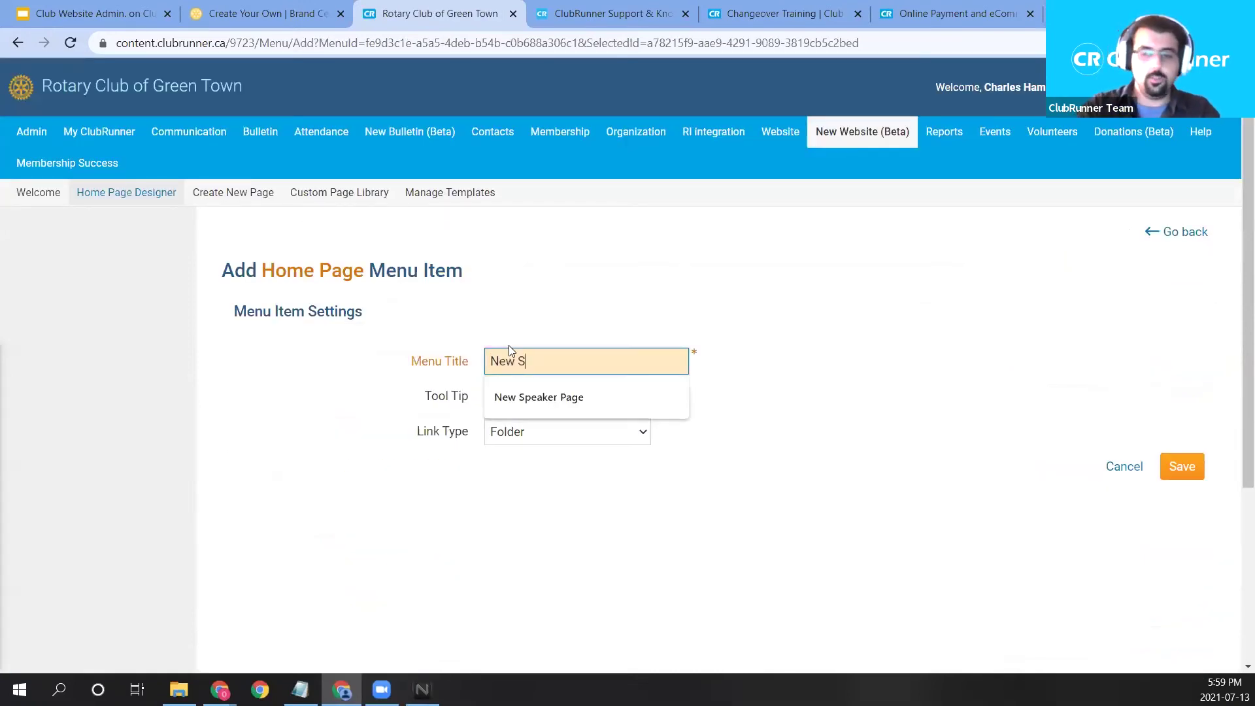
key(Tab)
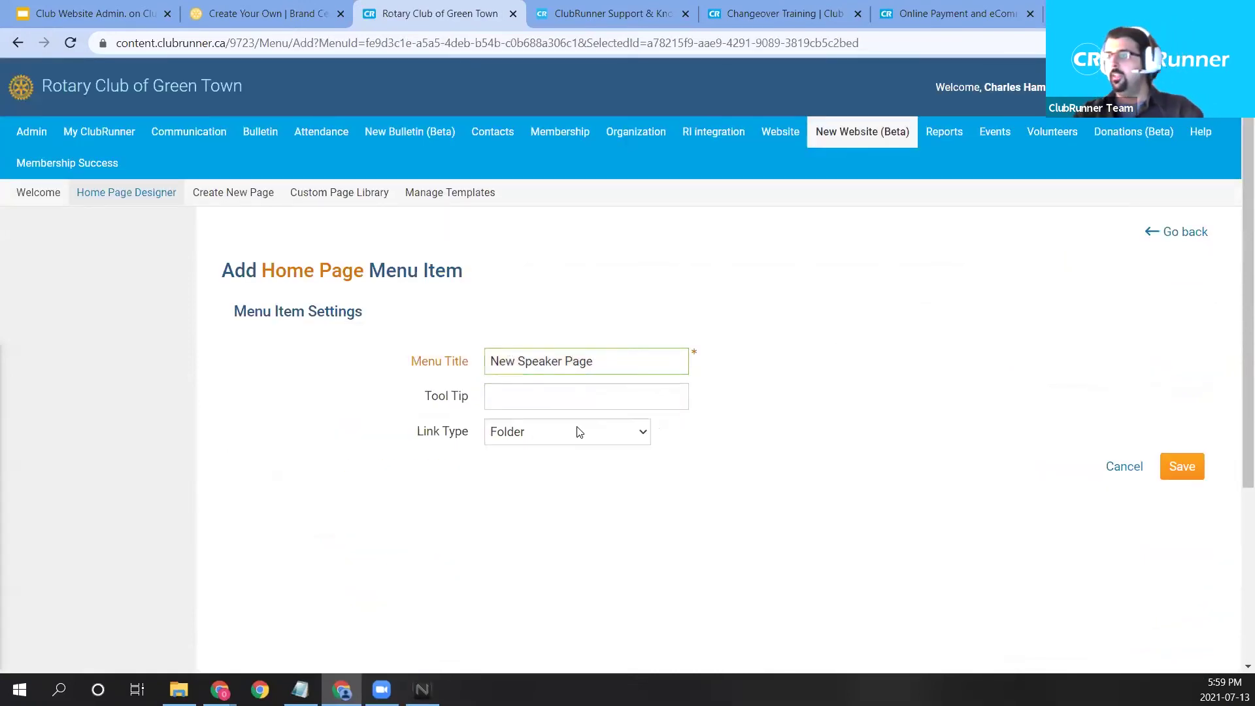
click(577, 431)
click(569, 474)
click(576, 467)
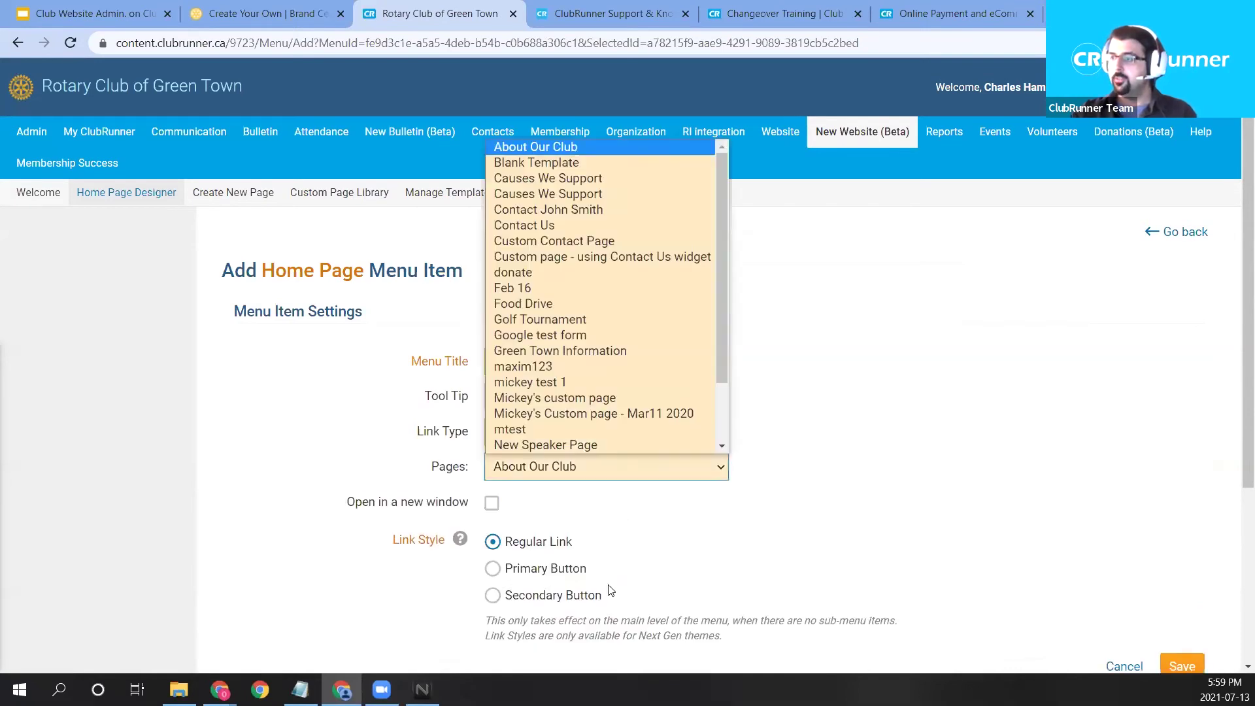
click(588, 444)
scroll(1200, 511, down, 4)
click(1182, 431)
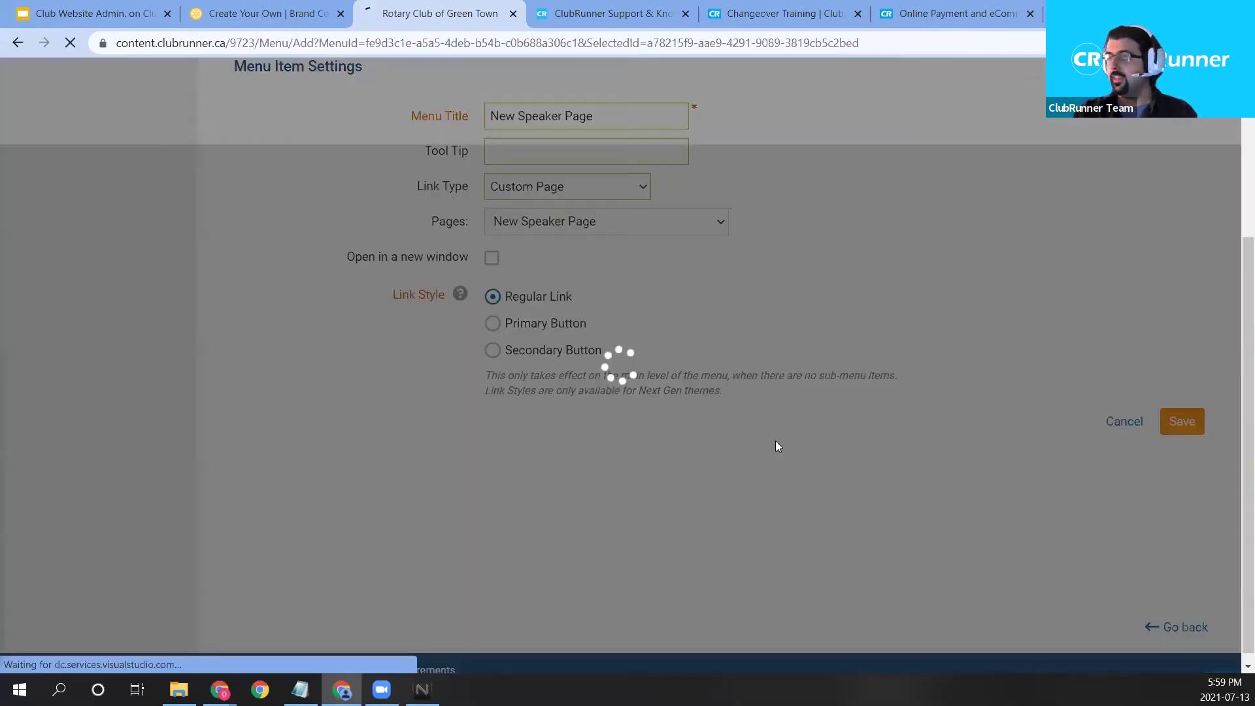
Drag the New Speaker Page entry to be the first item under About our Club.
drag(1234, 274, 724, 554)
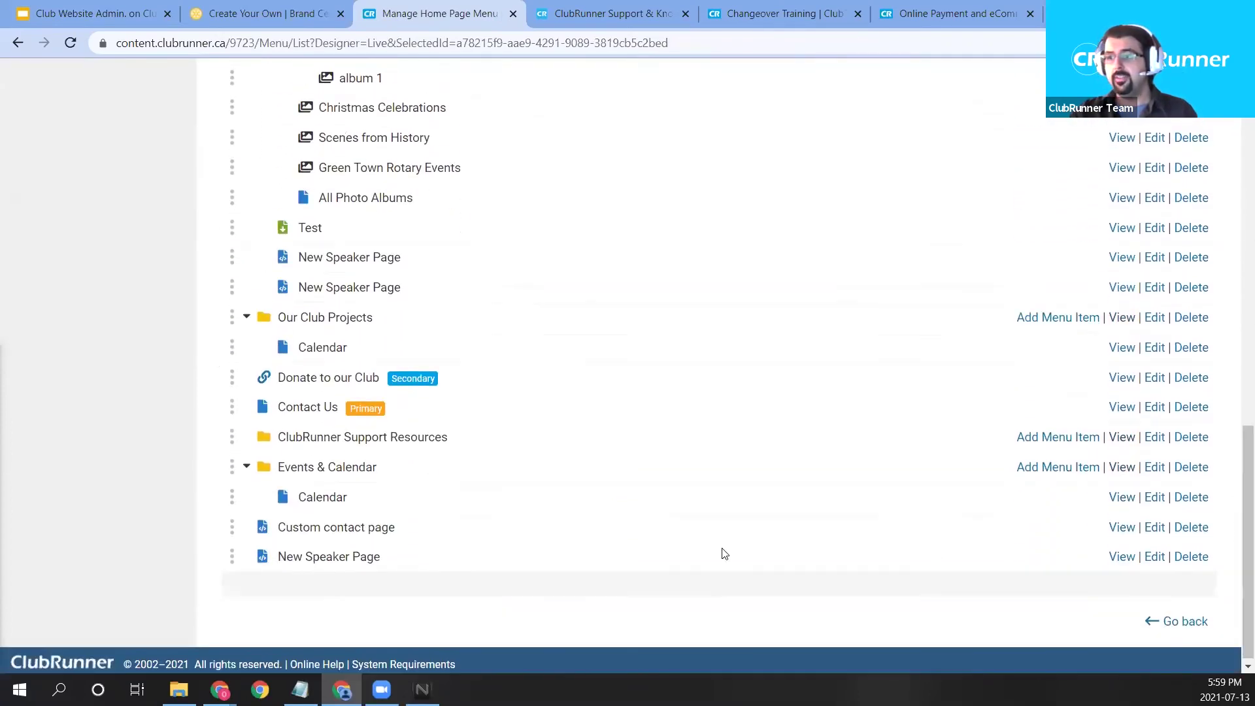
drag(232, 556, 299, 429)
drag(276, 370, 340, 359)
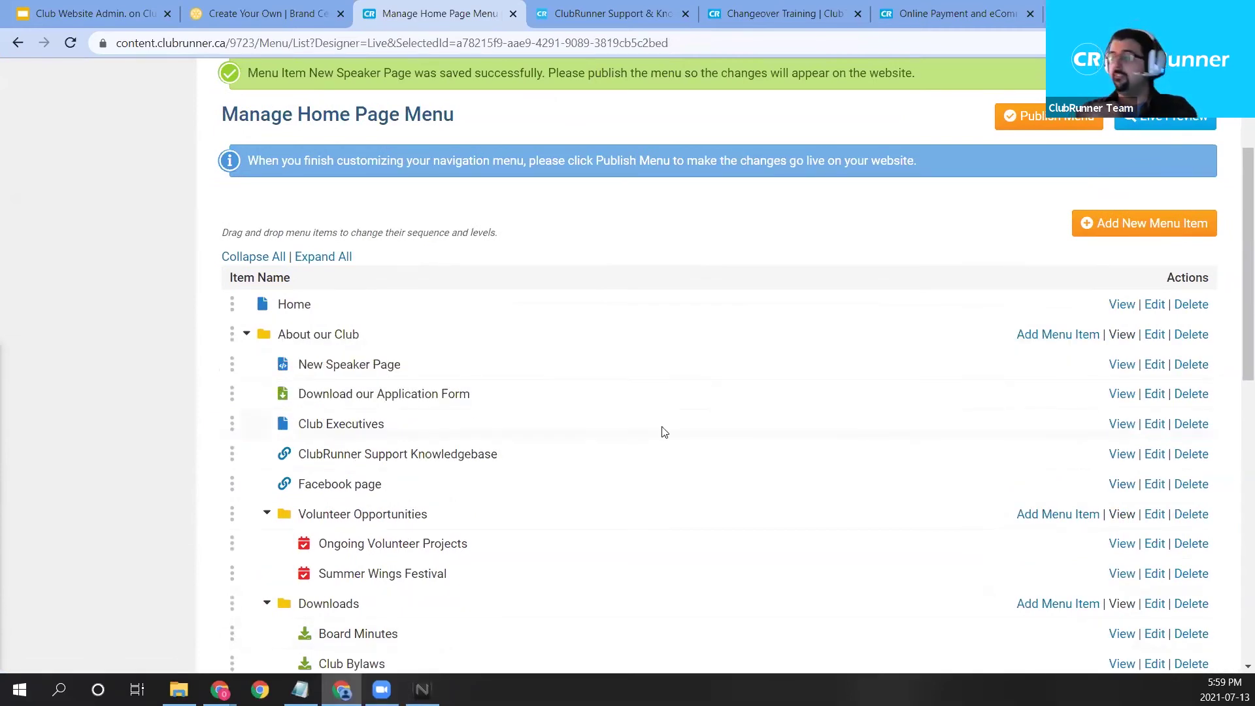
scroll(905, 412, up, 3)
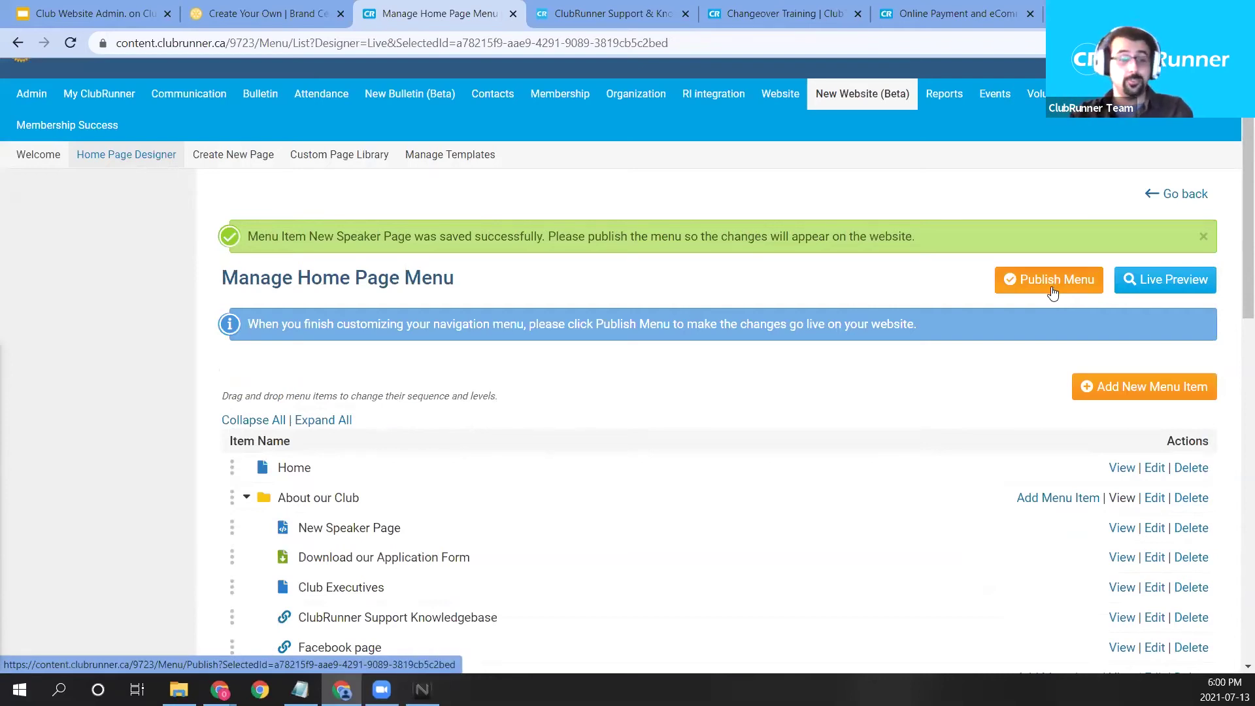
Publish the reordered menu and confirm the publish with OK.
click(1053, 293)
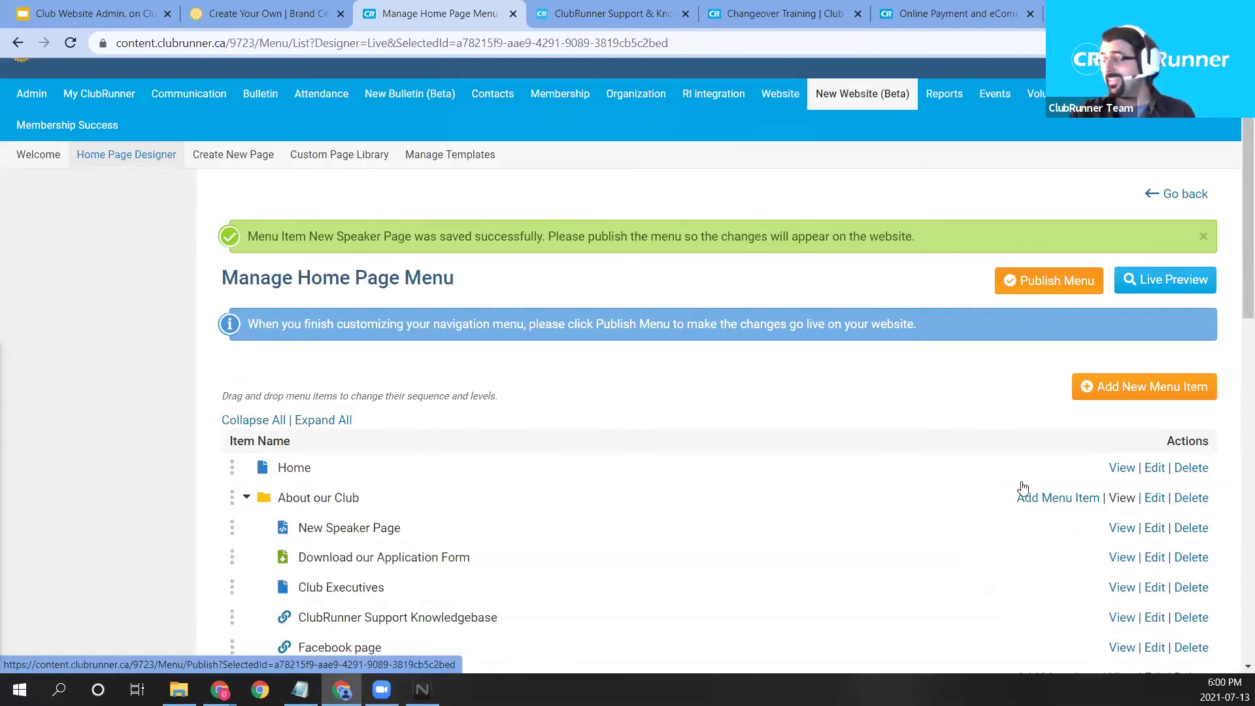
click(702, 137)
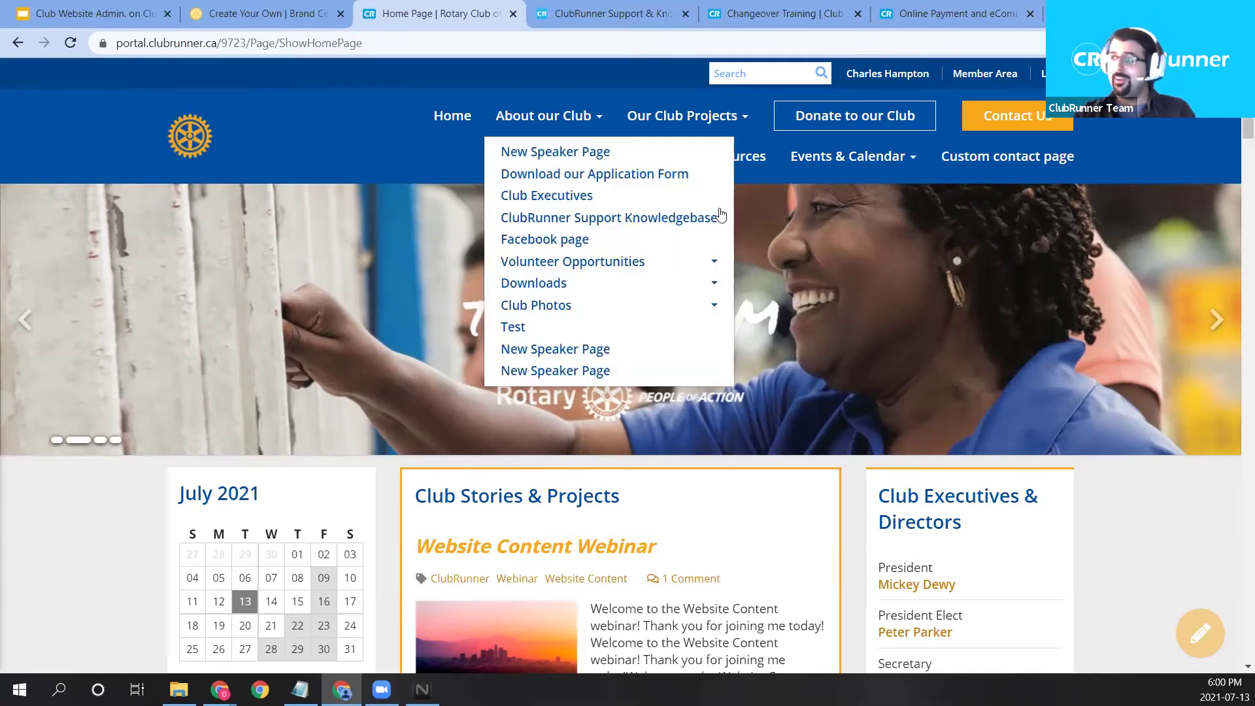
Open About our Club > New Speaker Page on the live site and look through its widgets.
mouse_move(548, 115)
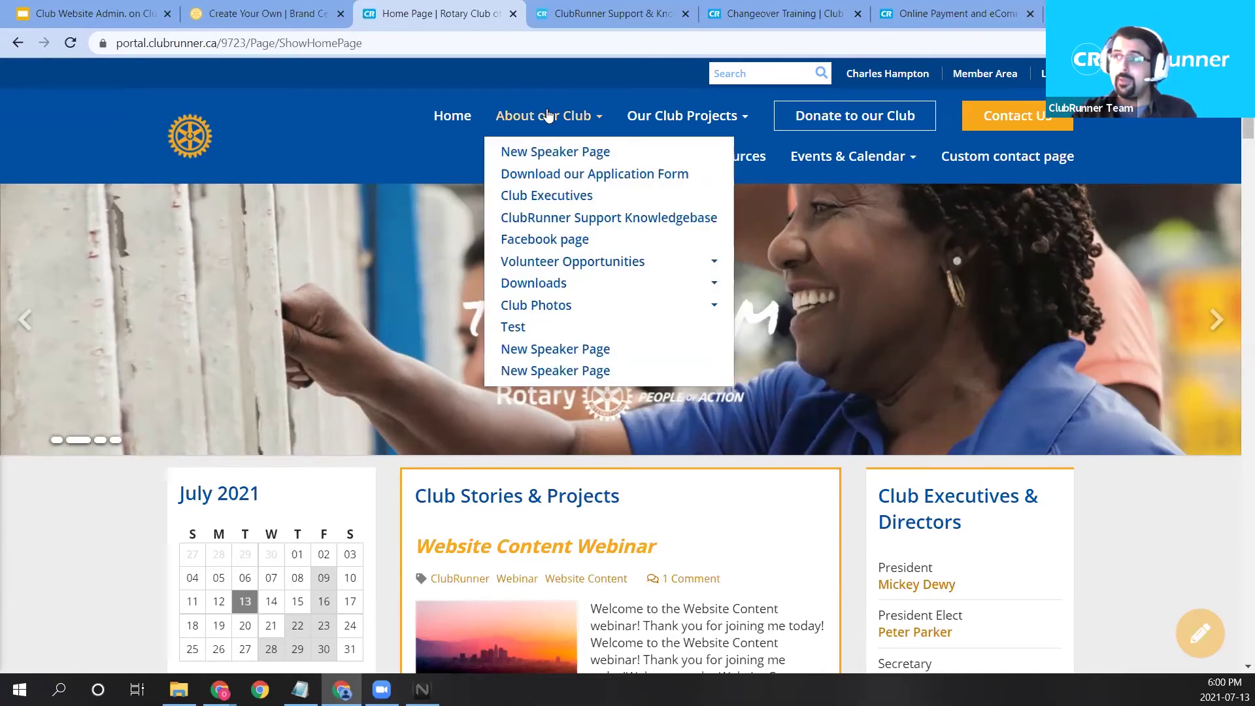
click(554, 155)
scroll(493, 491, down, 1)
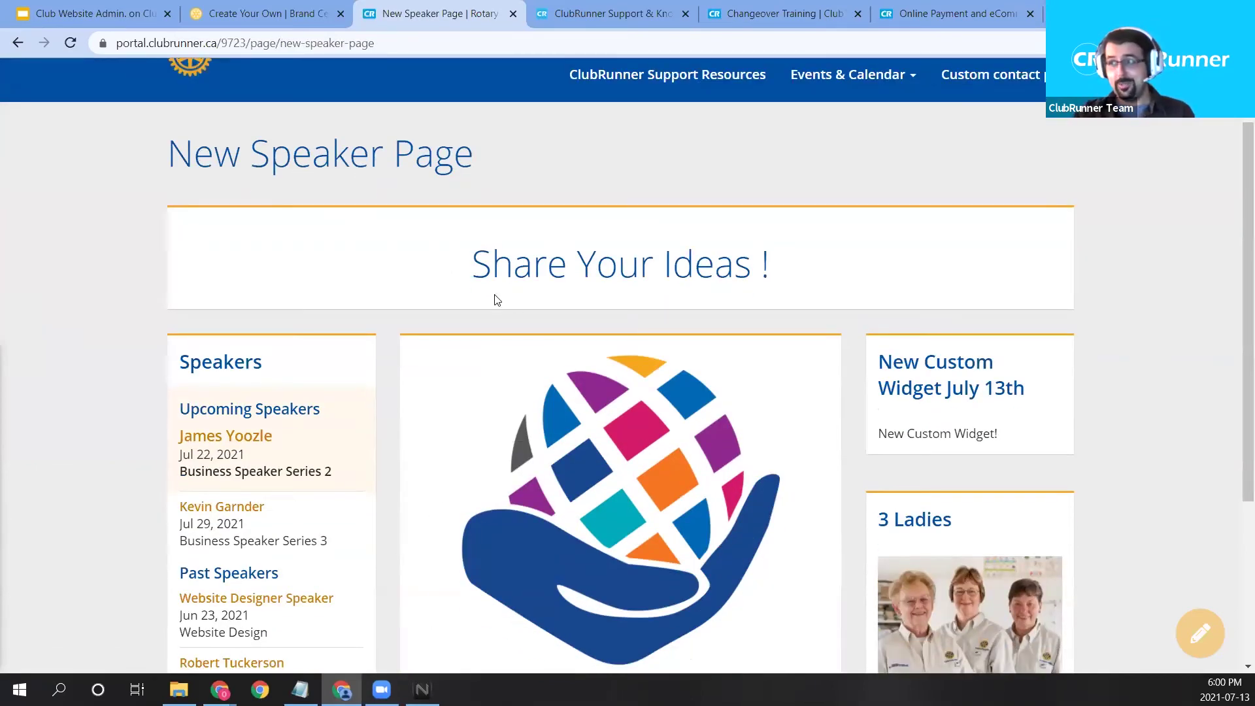
drag(495, 300, 837, 272)
scroll(683, 434, down, 3)
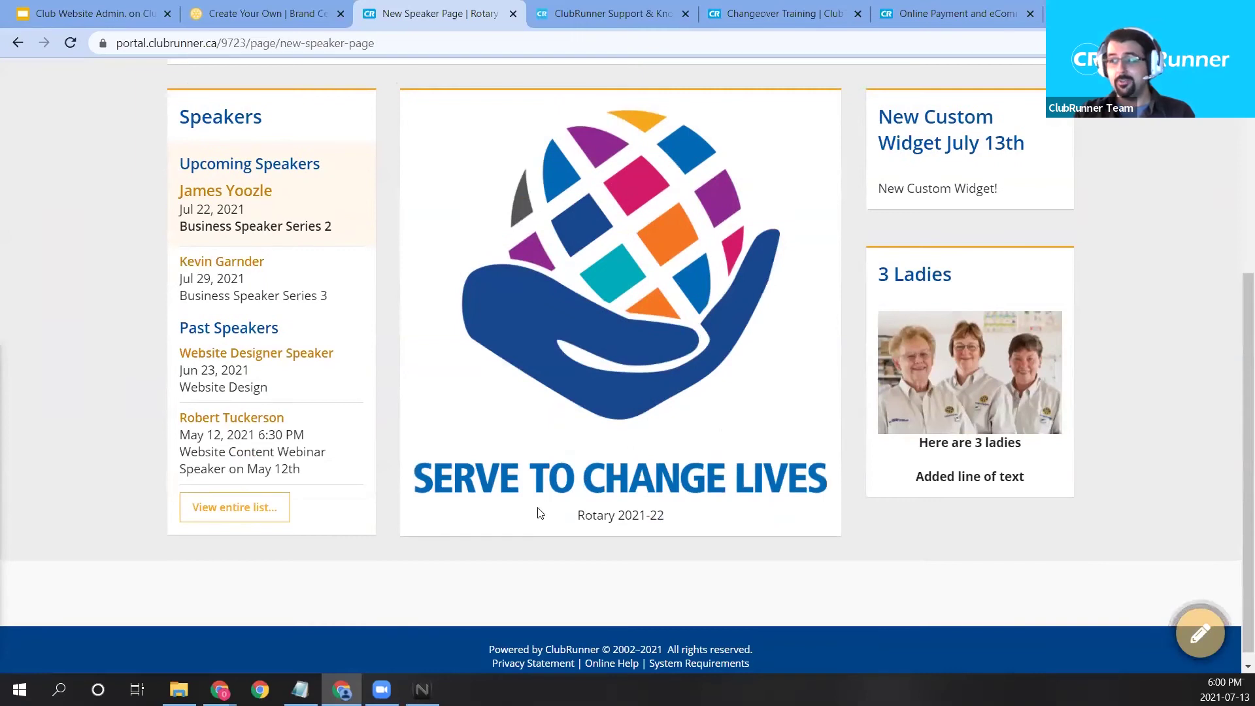
triple_click(644, 516)
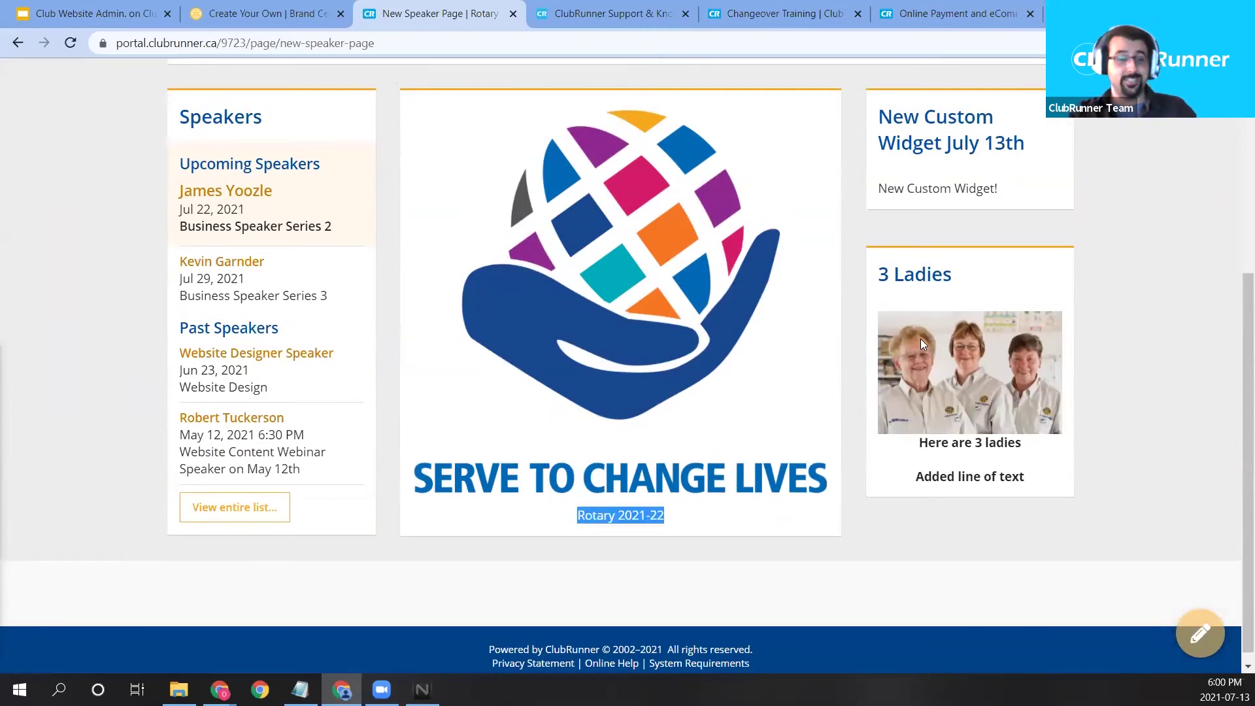
Return to the club's Member Area admin dashboard.
scroll(960, 409, up, 5)
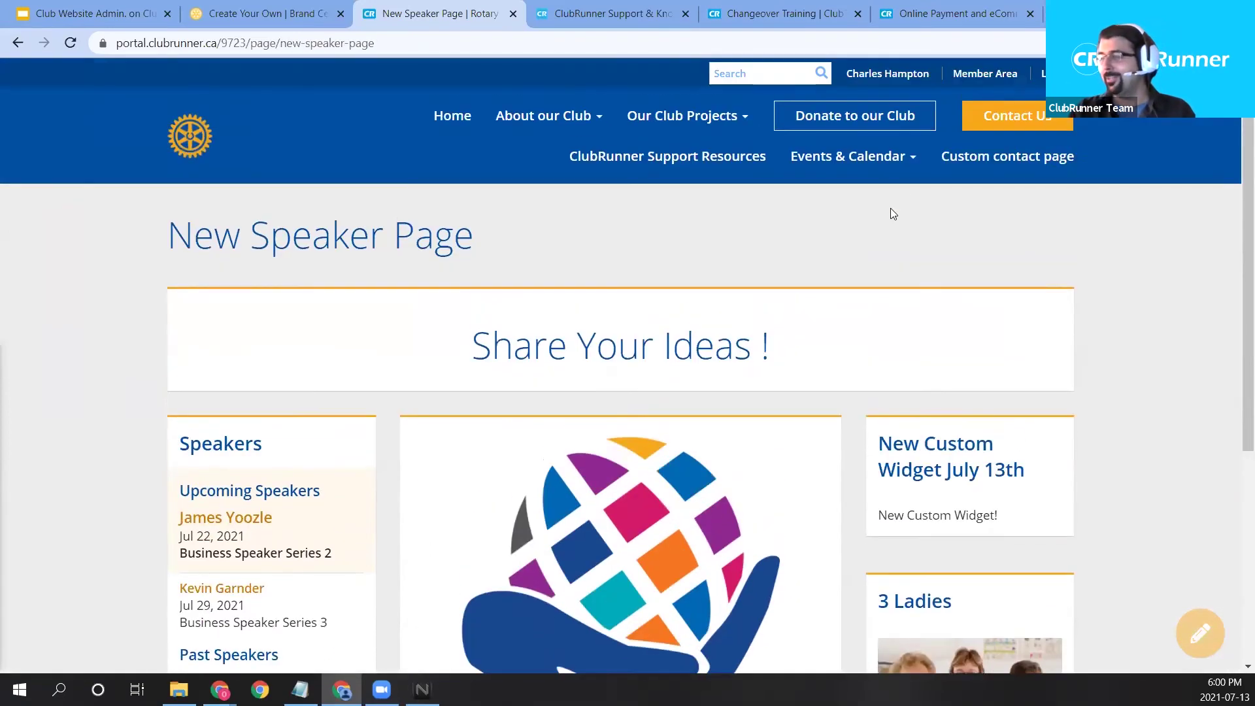
mouse_move(921, 170)
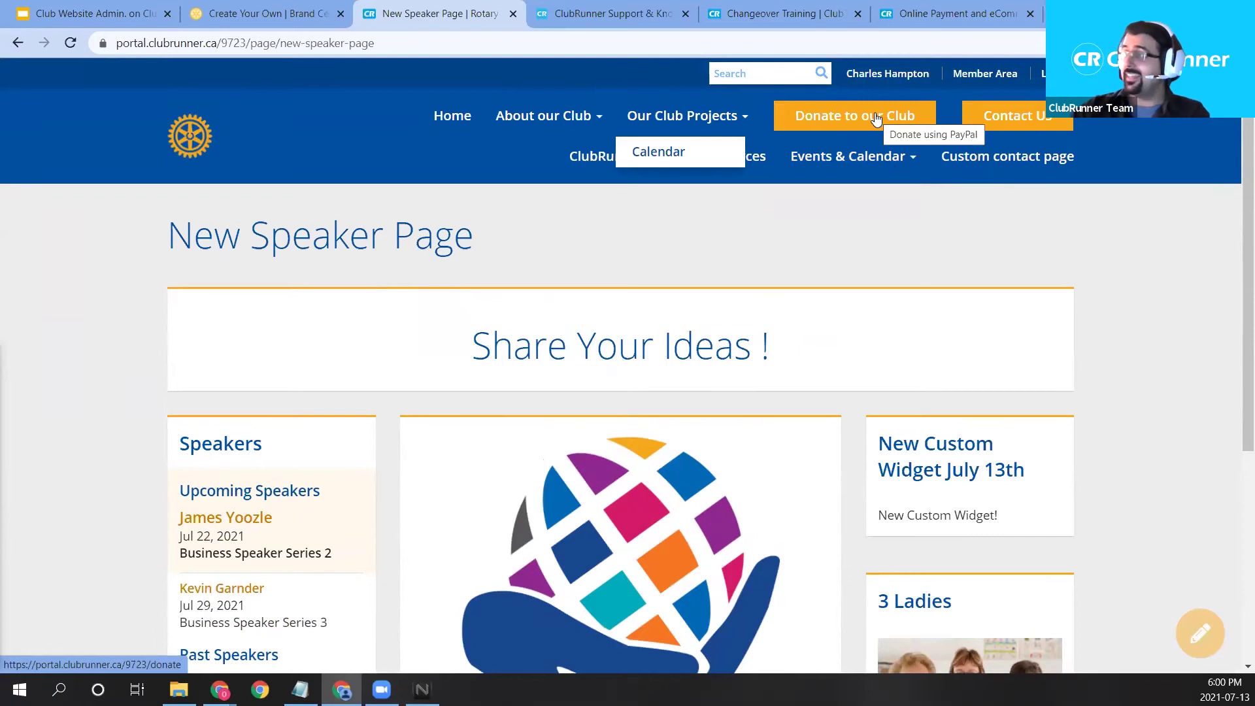
click(984, 76)
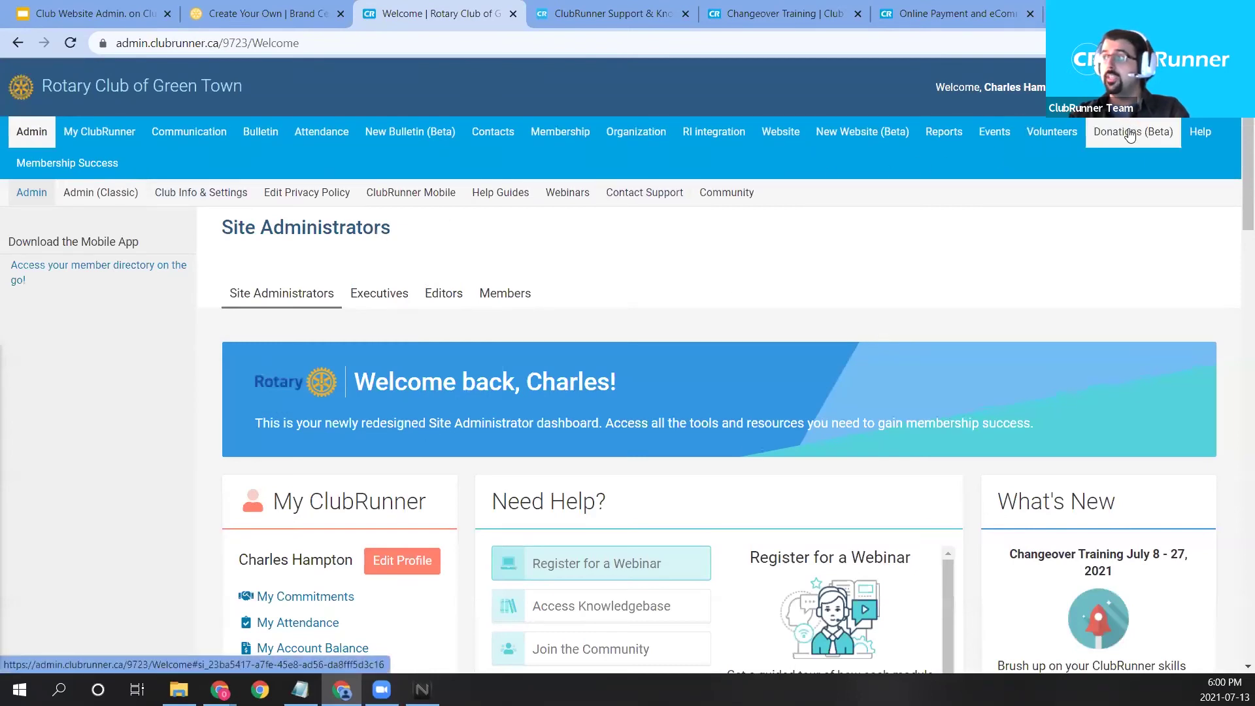
Review the Donation Settings, then open the public site's Donate to our Club page.
mouse_move(1121, 134)
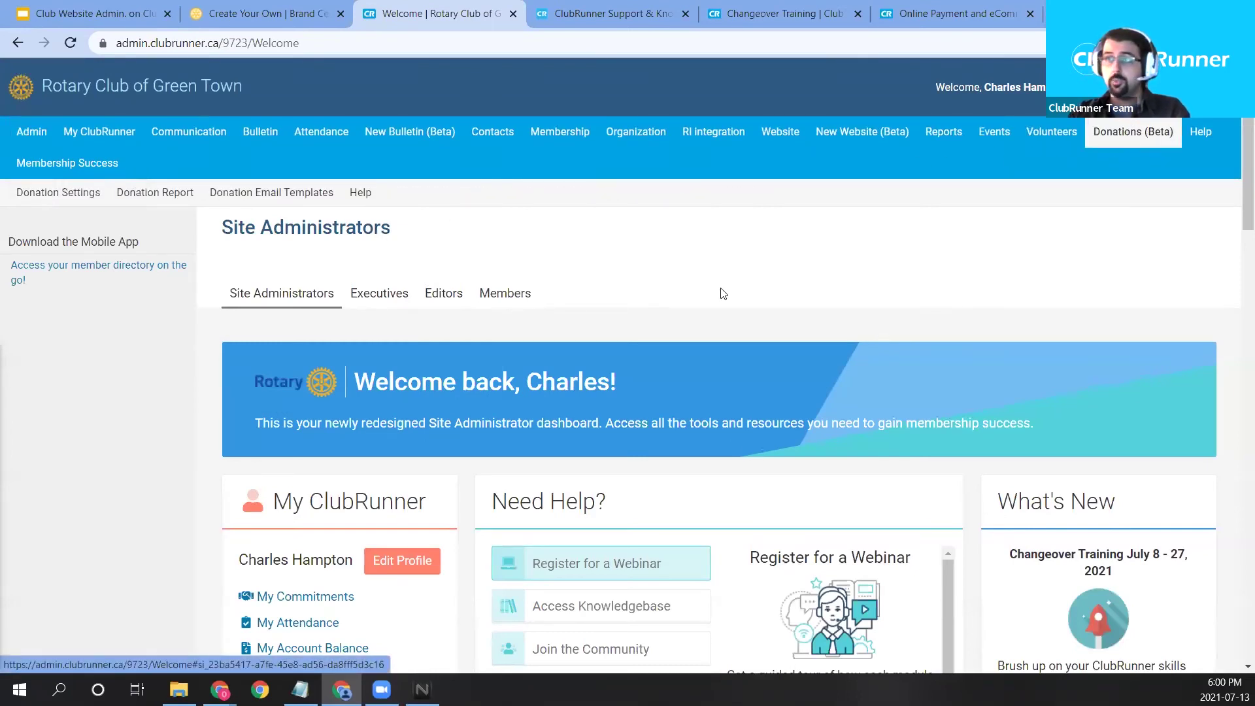
click(66, 192)
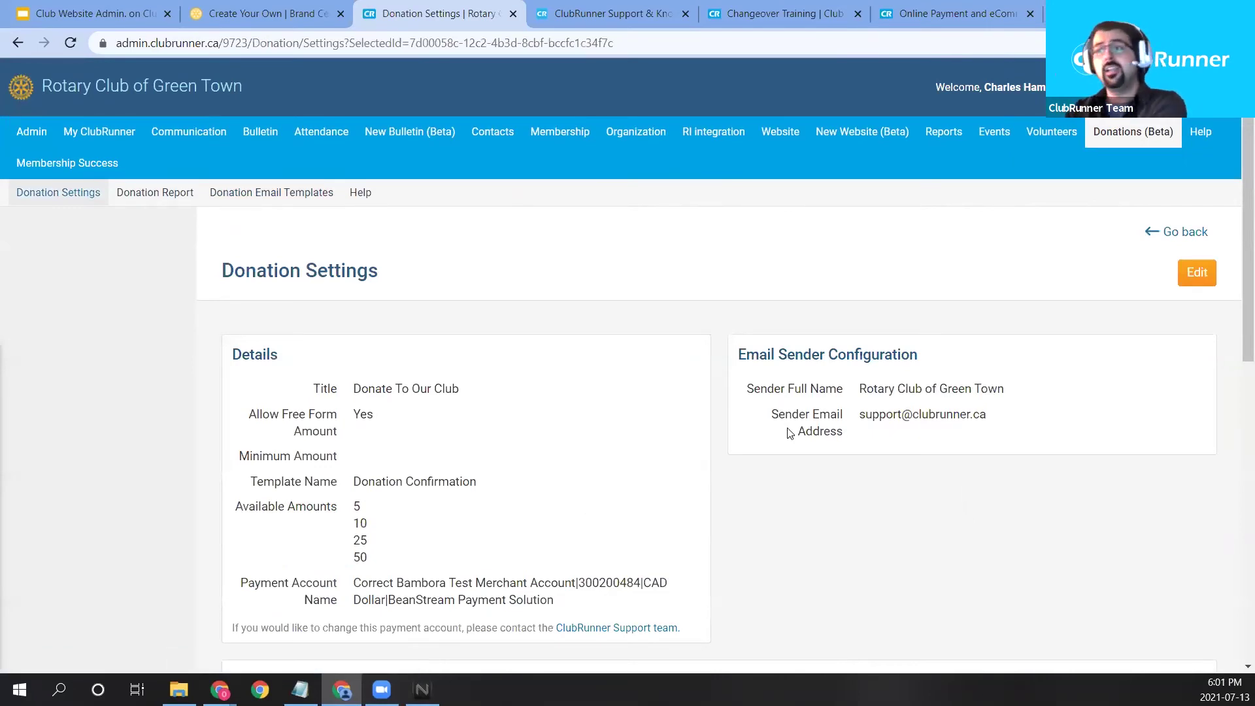
click(1111, 87)
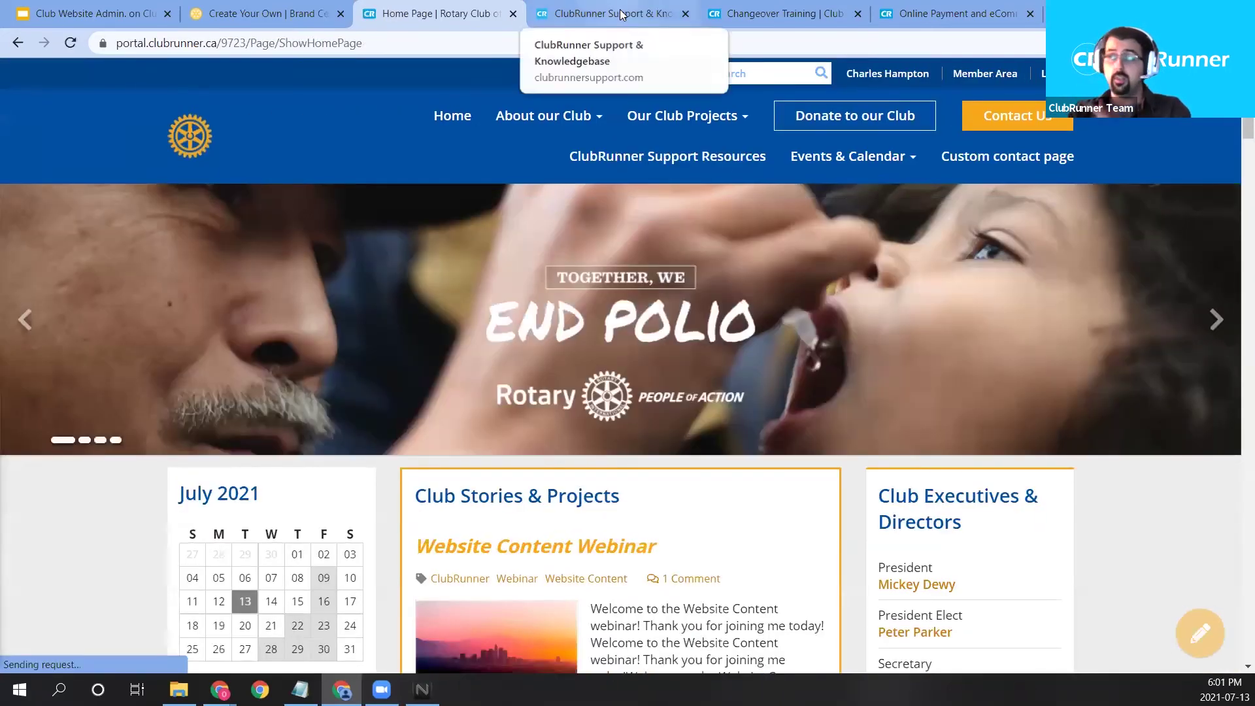
click(833, 121)
Choose a 25.00 donation, proceed to checkout and submit, then return to Member Area.
scroll(330, 361, down, 3)
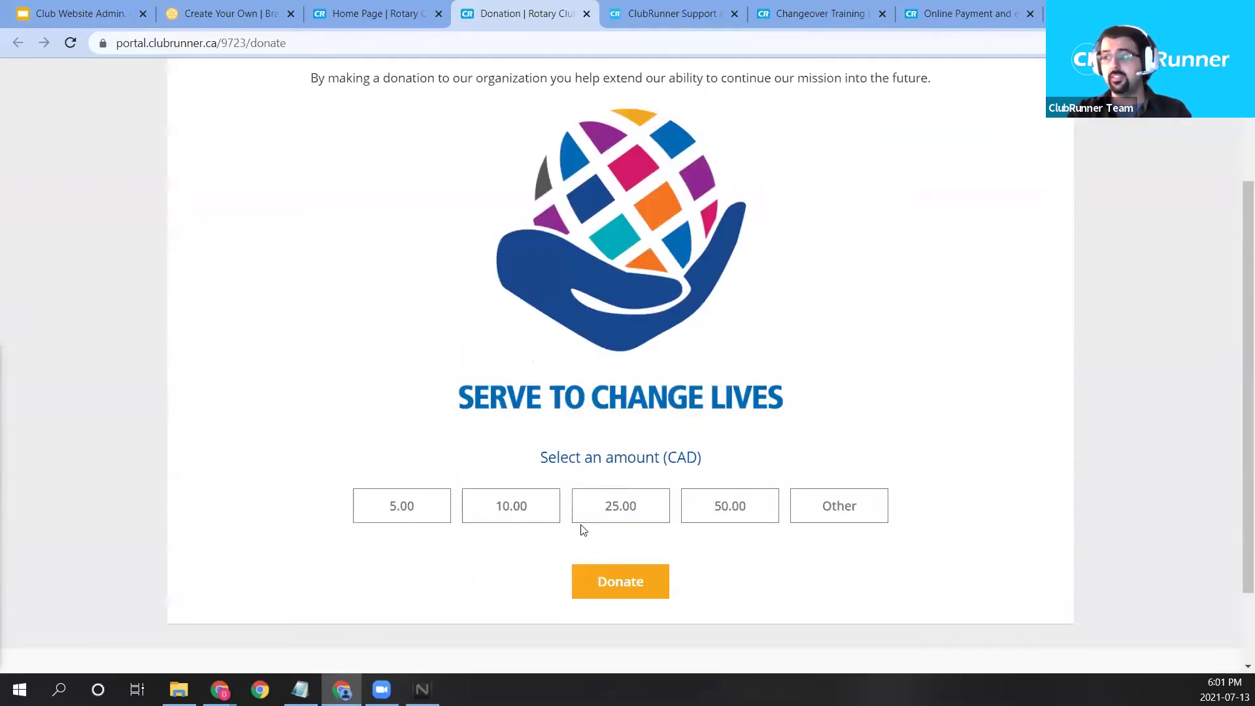
click(629, 509)
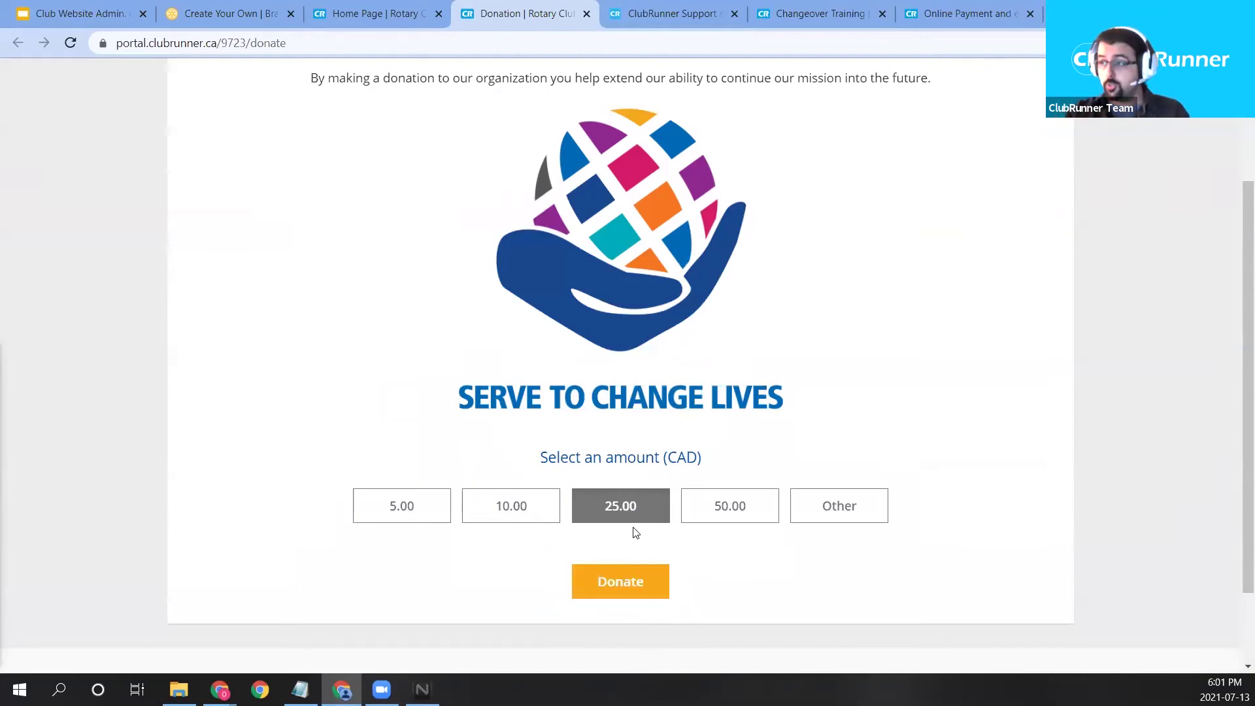
click(641, 580)
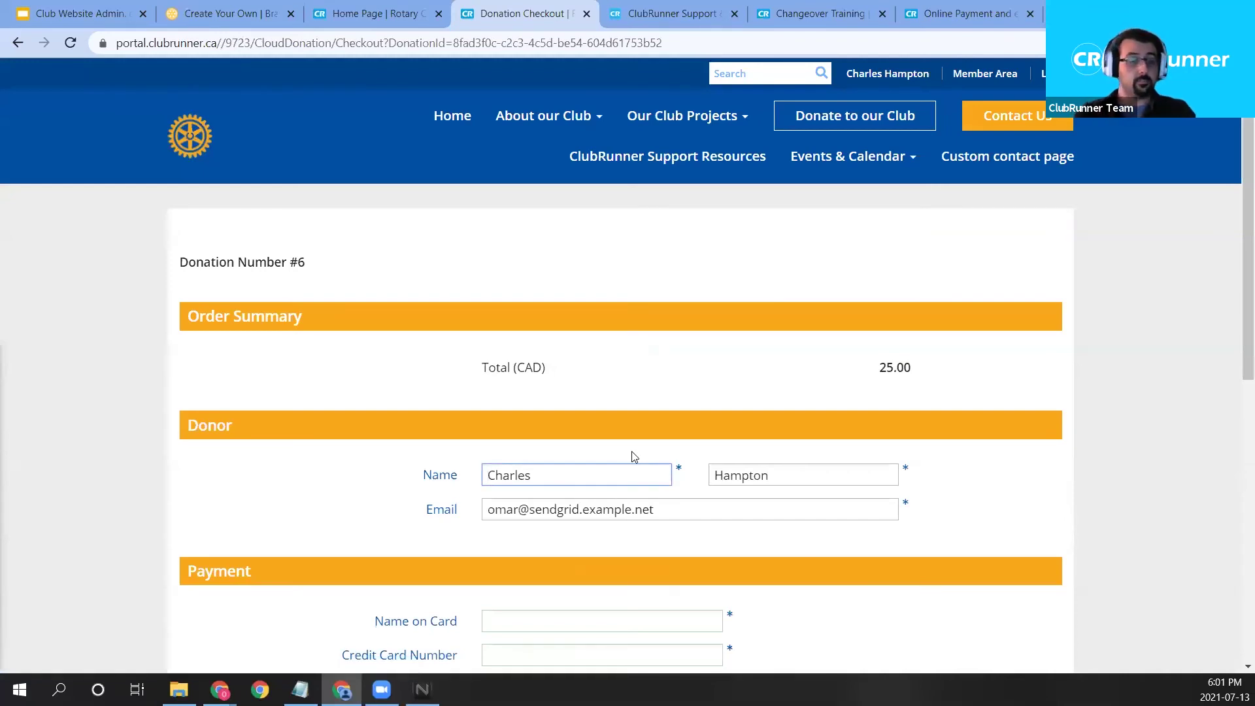
scroll(632, 456, down, 8)
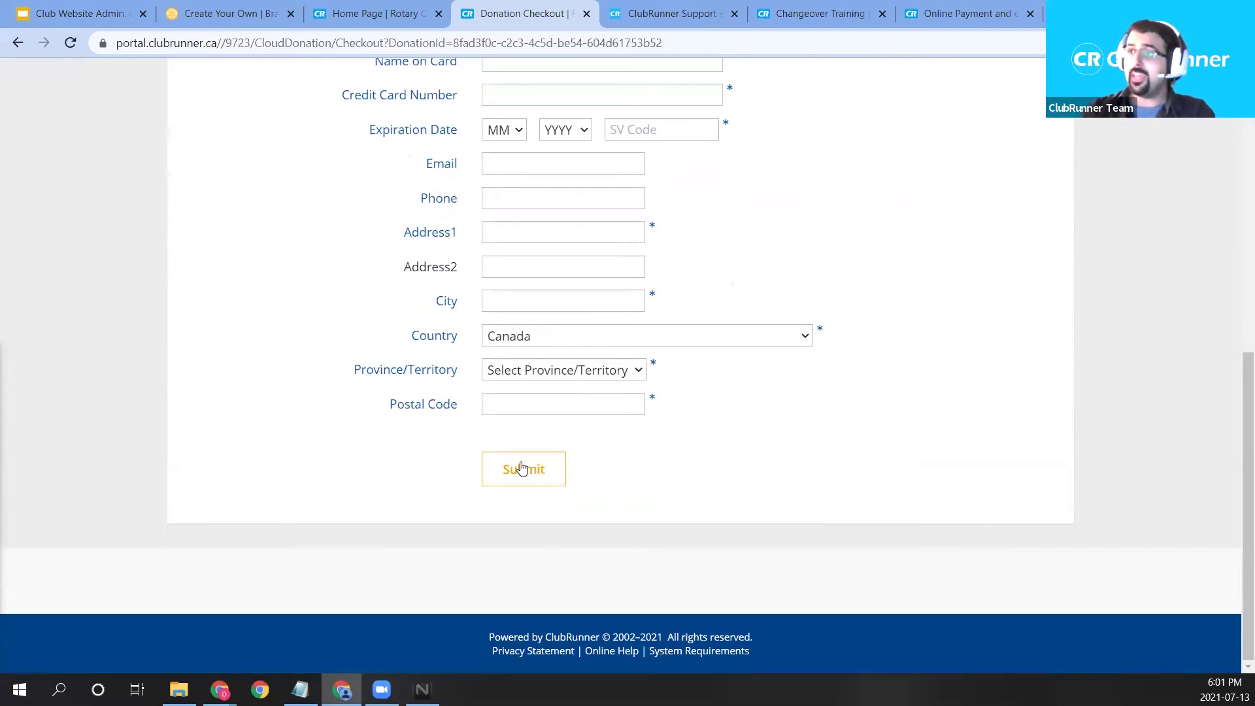
click(521, 468)
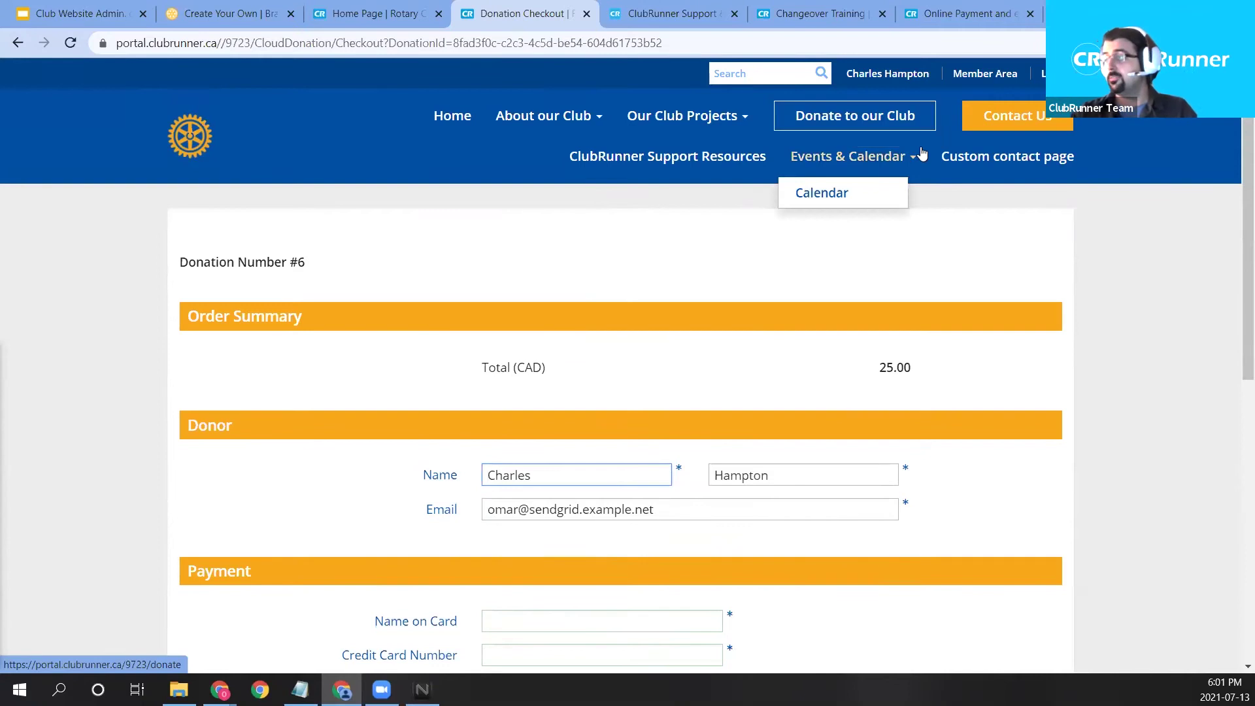
click(987, 75)
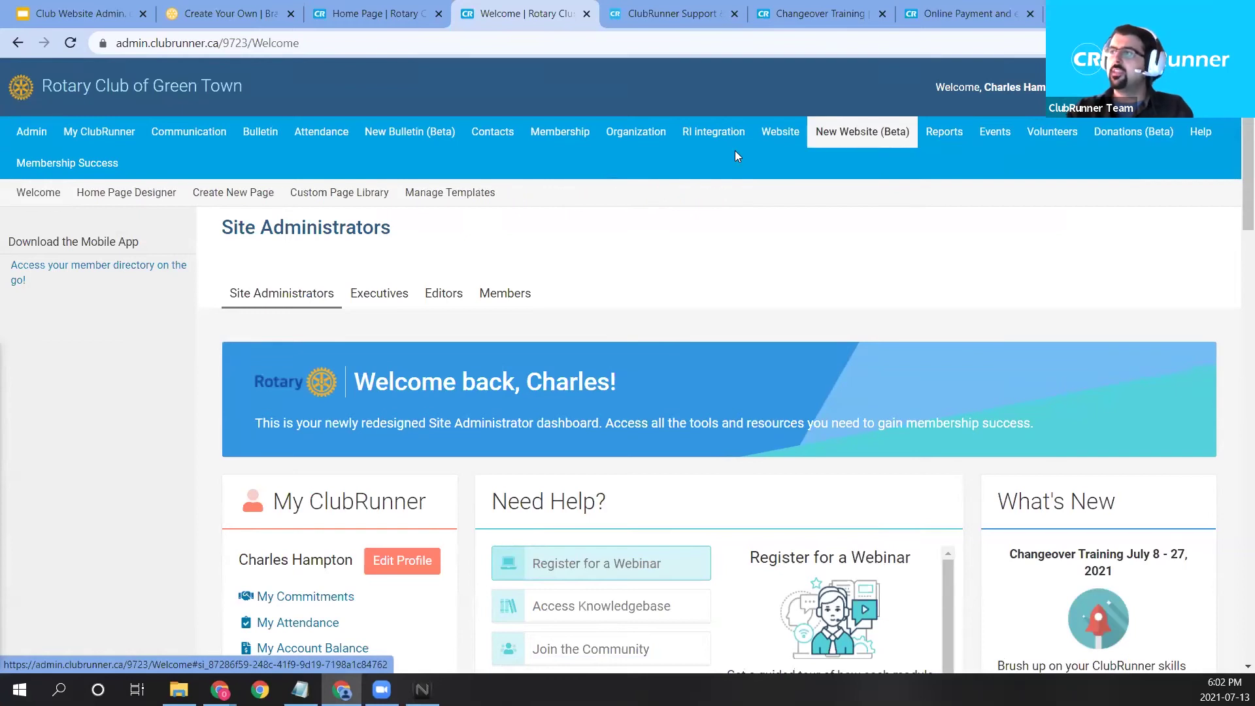
Open the New Speaker Page from the custom pages library in the designer.
mouse_move(786, 145)
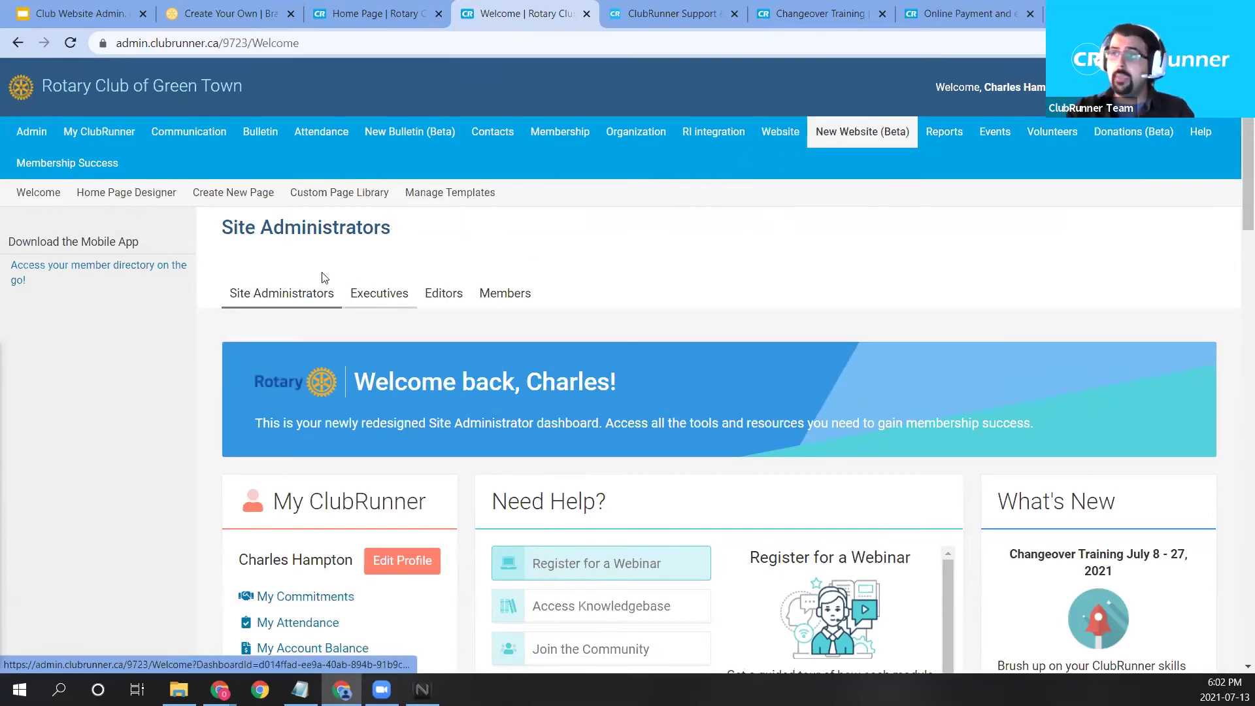
click(347, 192)
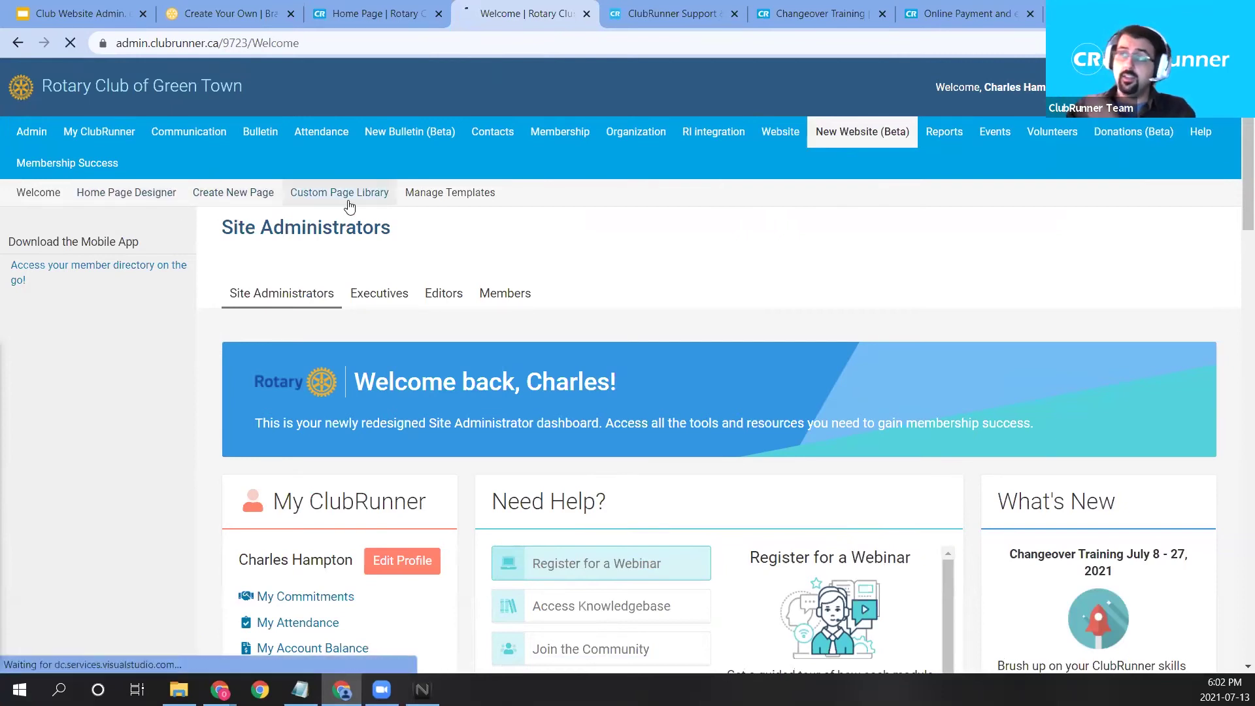
scroll(813, 199, down, 6)
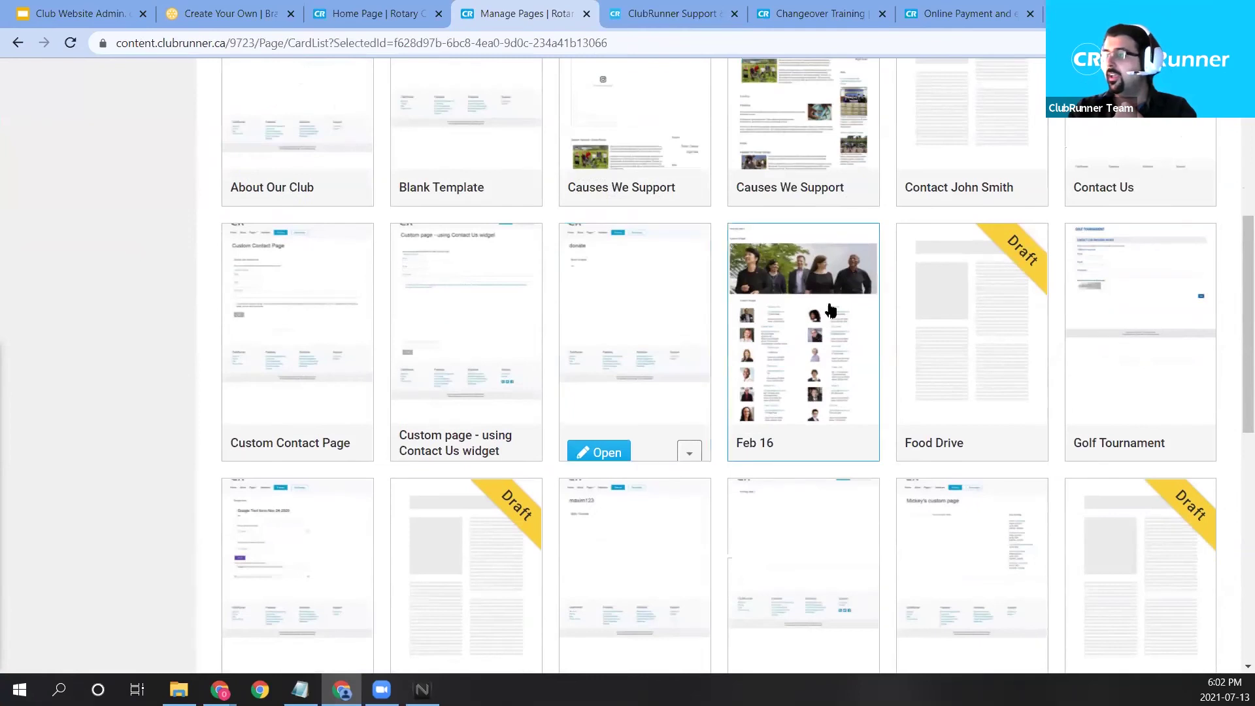
scroll(827, 312, down, 4)
scroll(835, 312, down, 3)
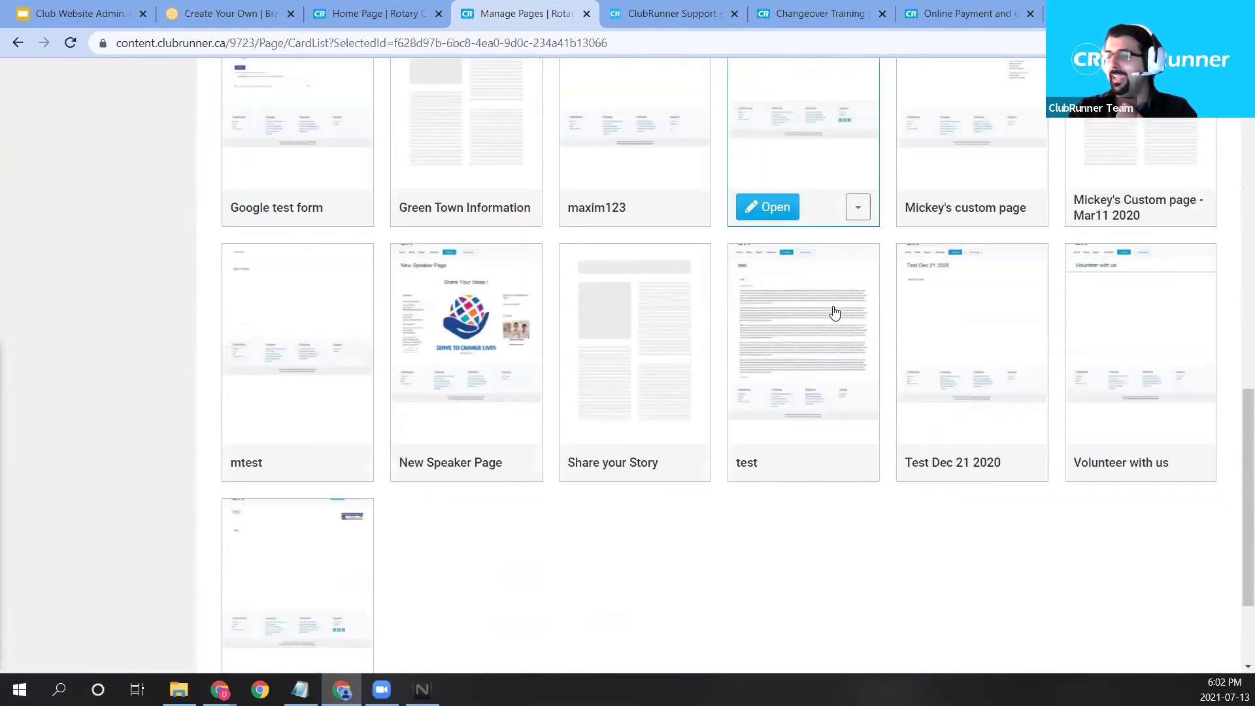
scroll(448, 508, down, 1)
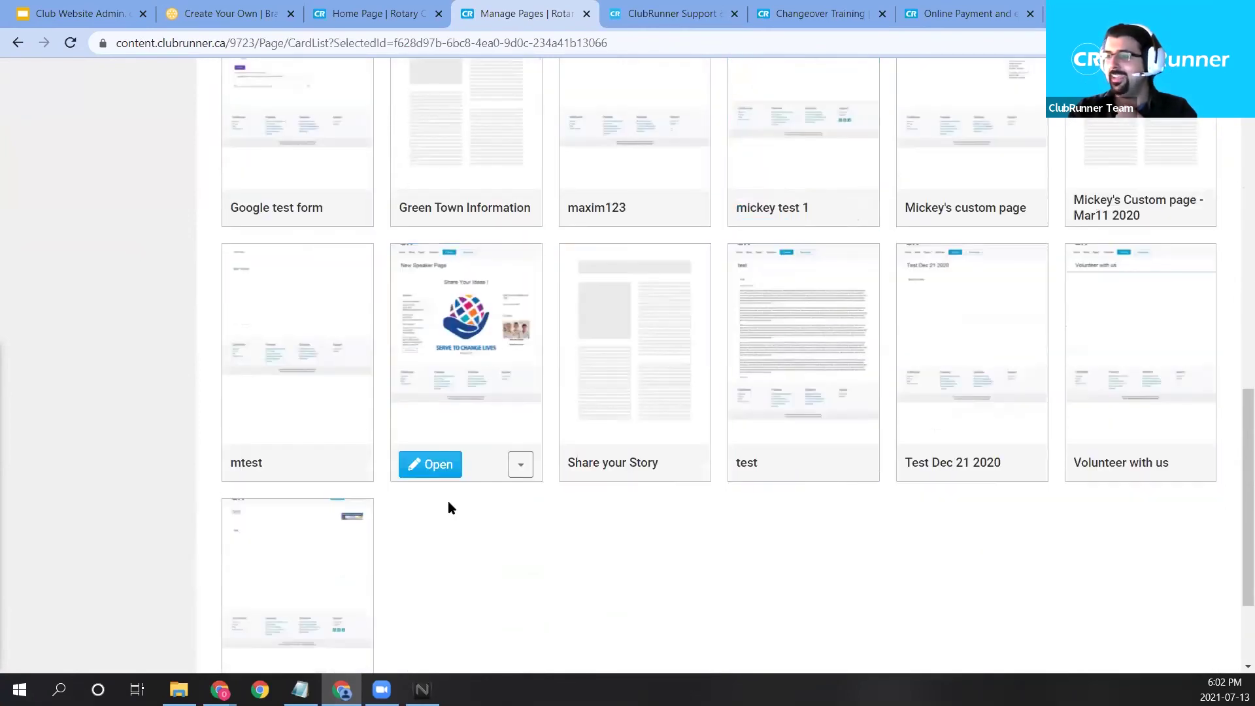
click(428, 470)
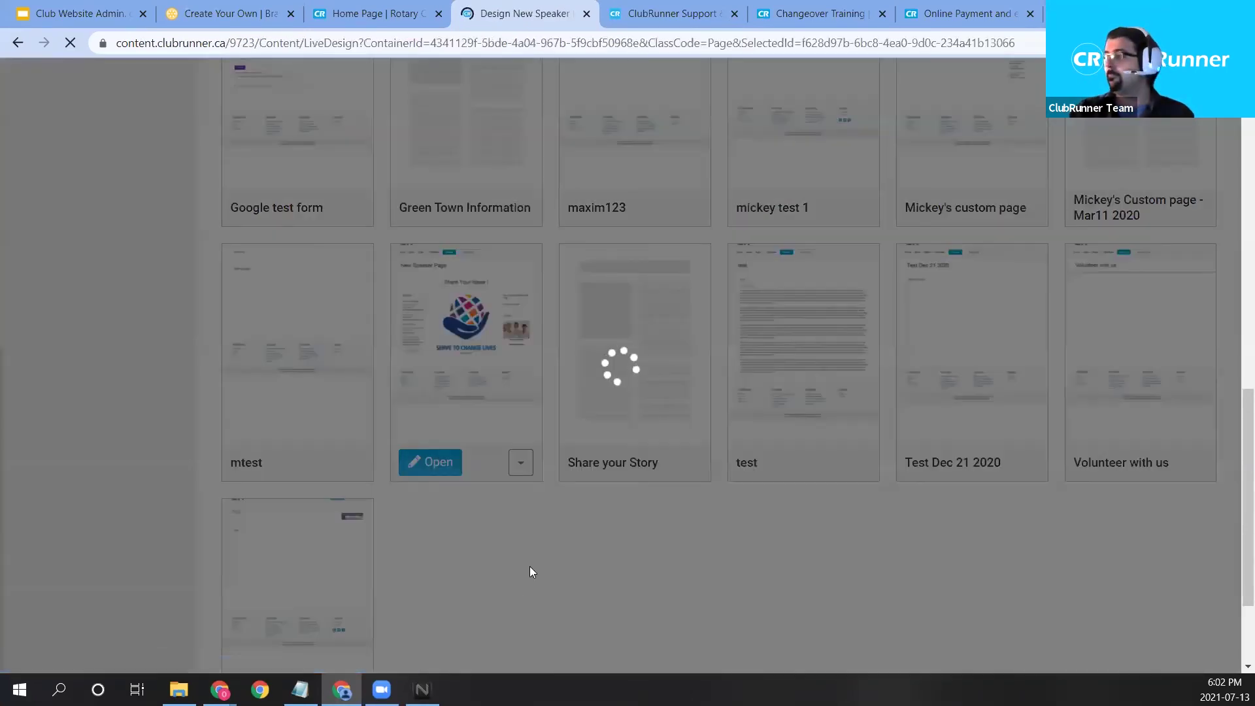
Leave the New Custom Widget July 13th's inline editor and open its full edit page.
scroll(643, 451, down, 3)
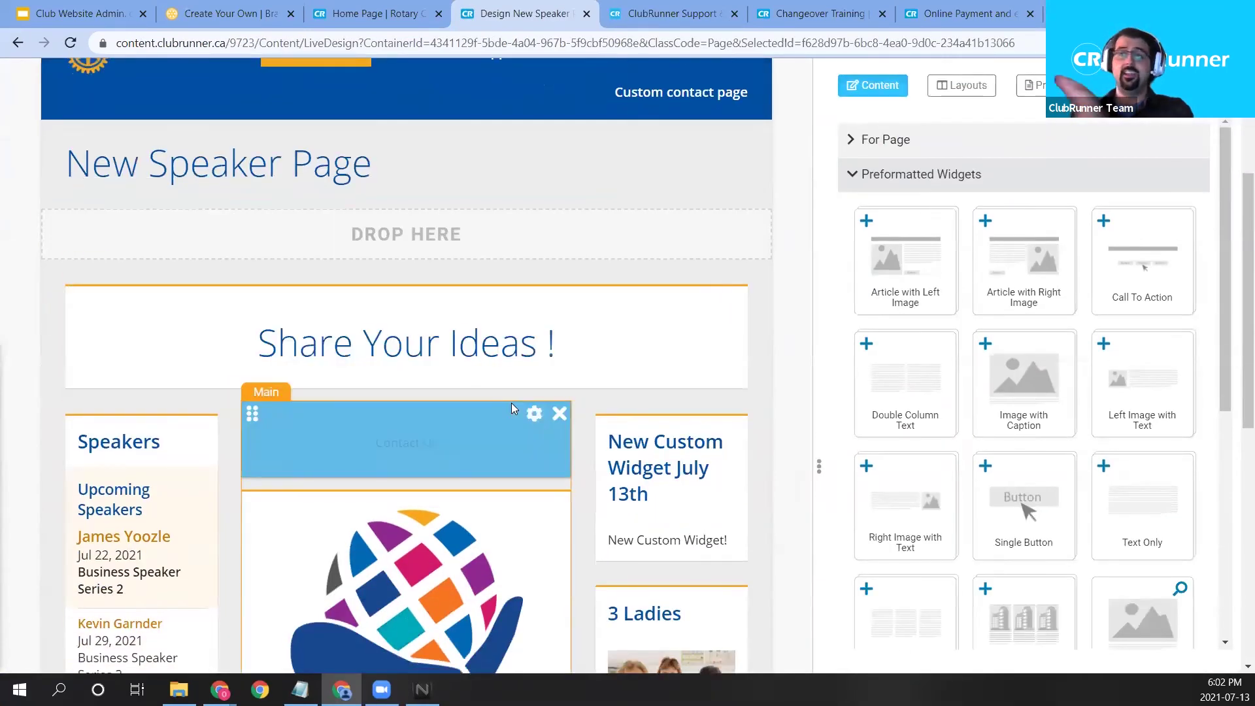
drag(1020, 425, 687, 516)
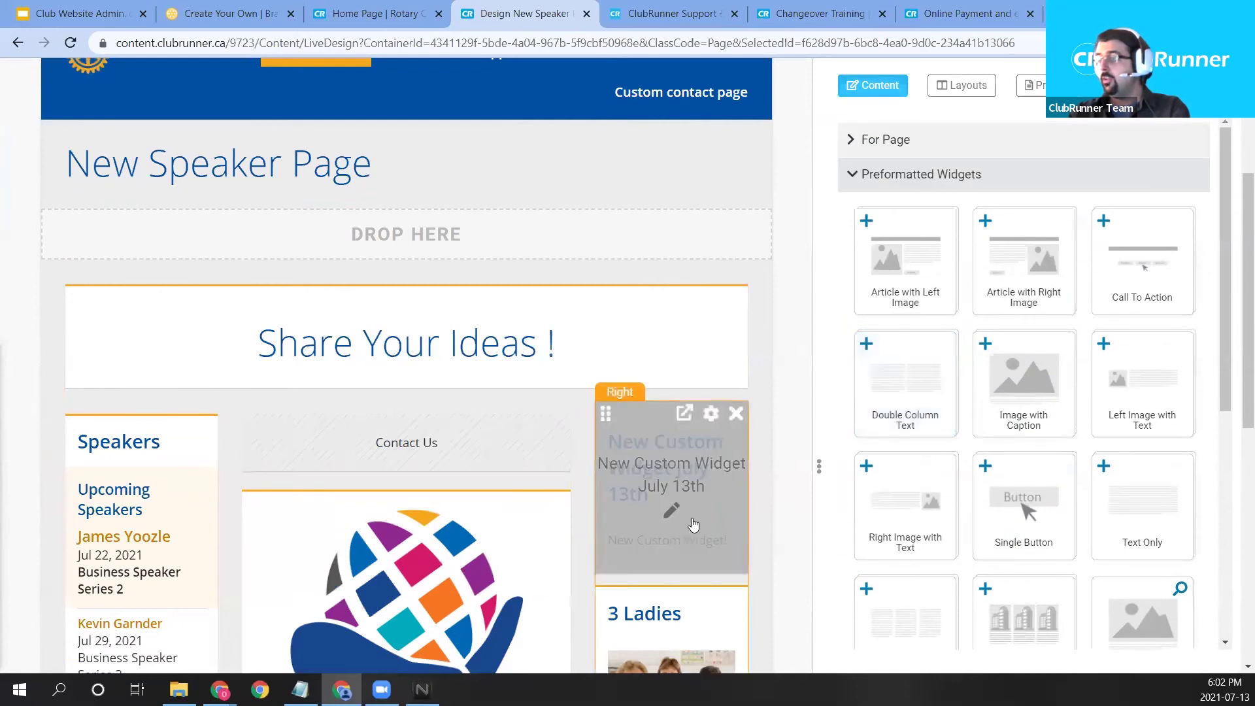
click(717, 568)
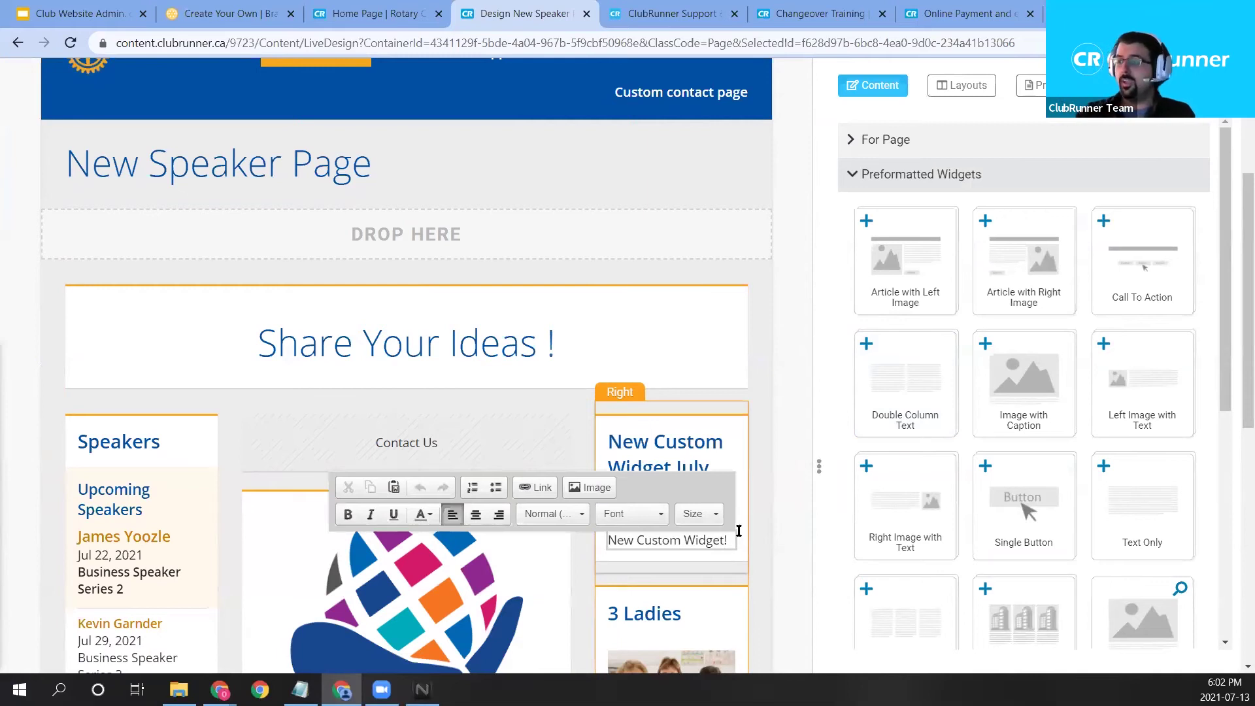
click(799, 467)
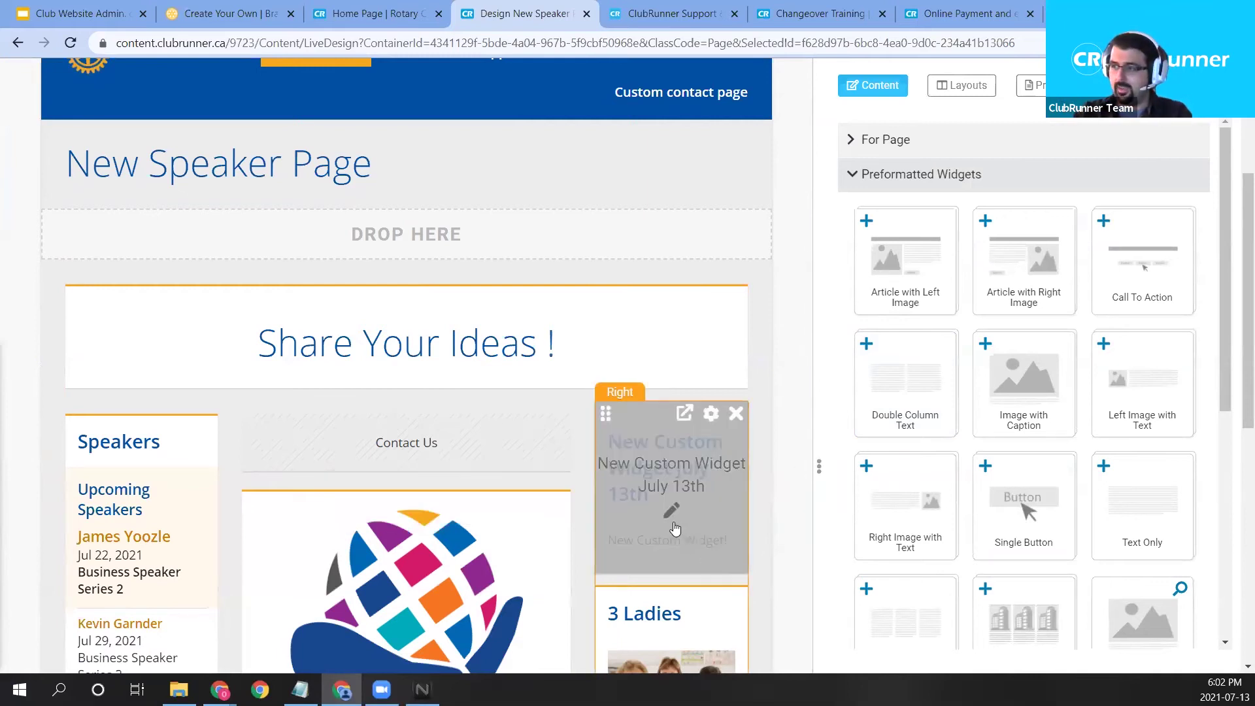
click(673, 523)
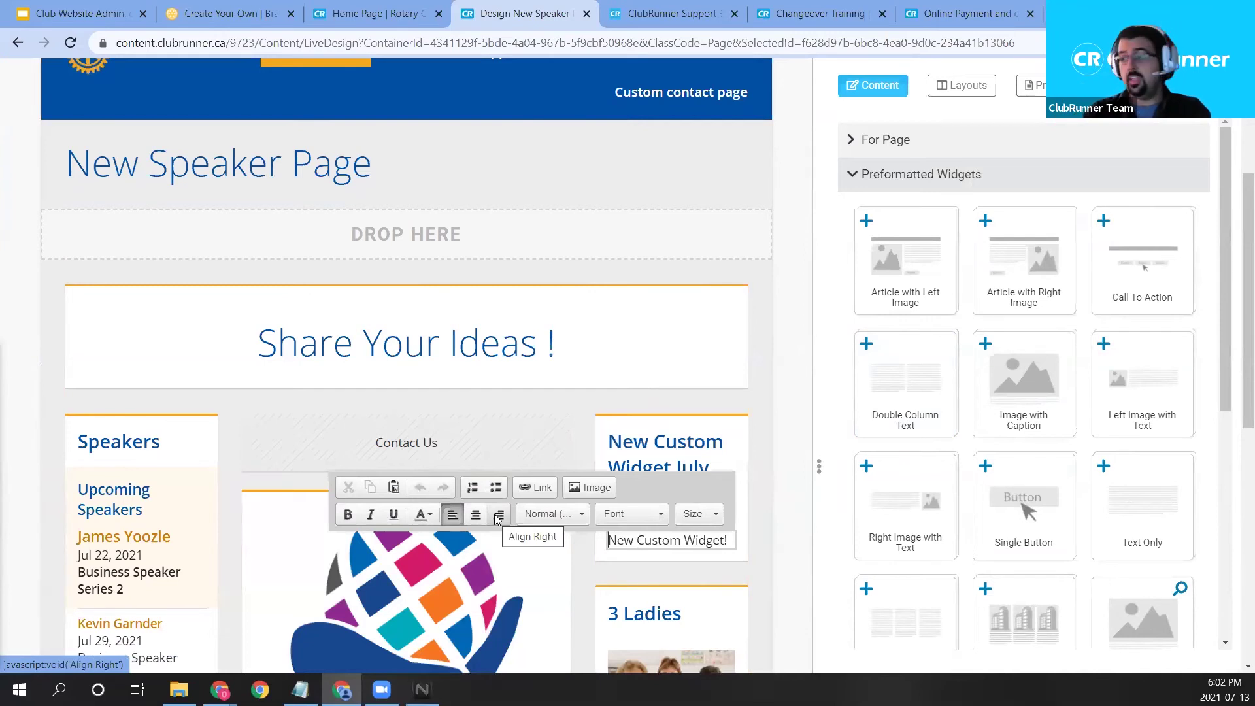
click(780, 418)
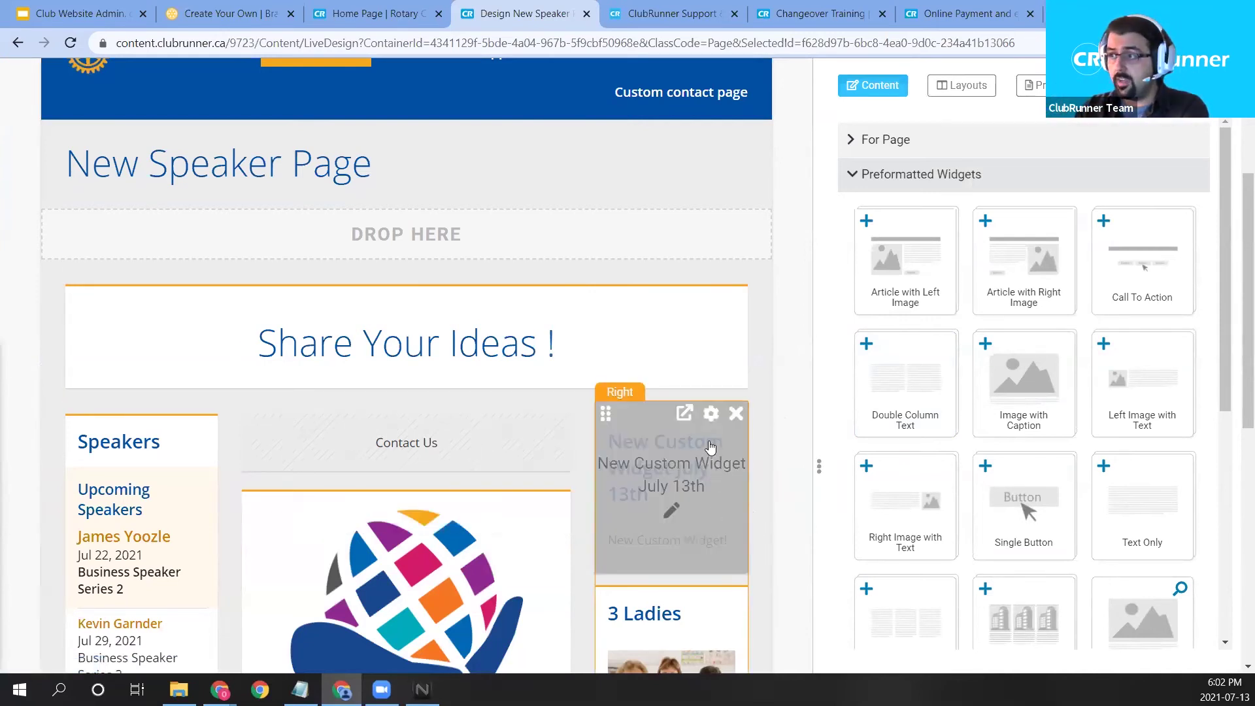
click(683, 414)
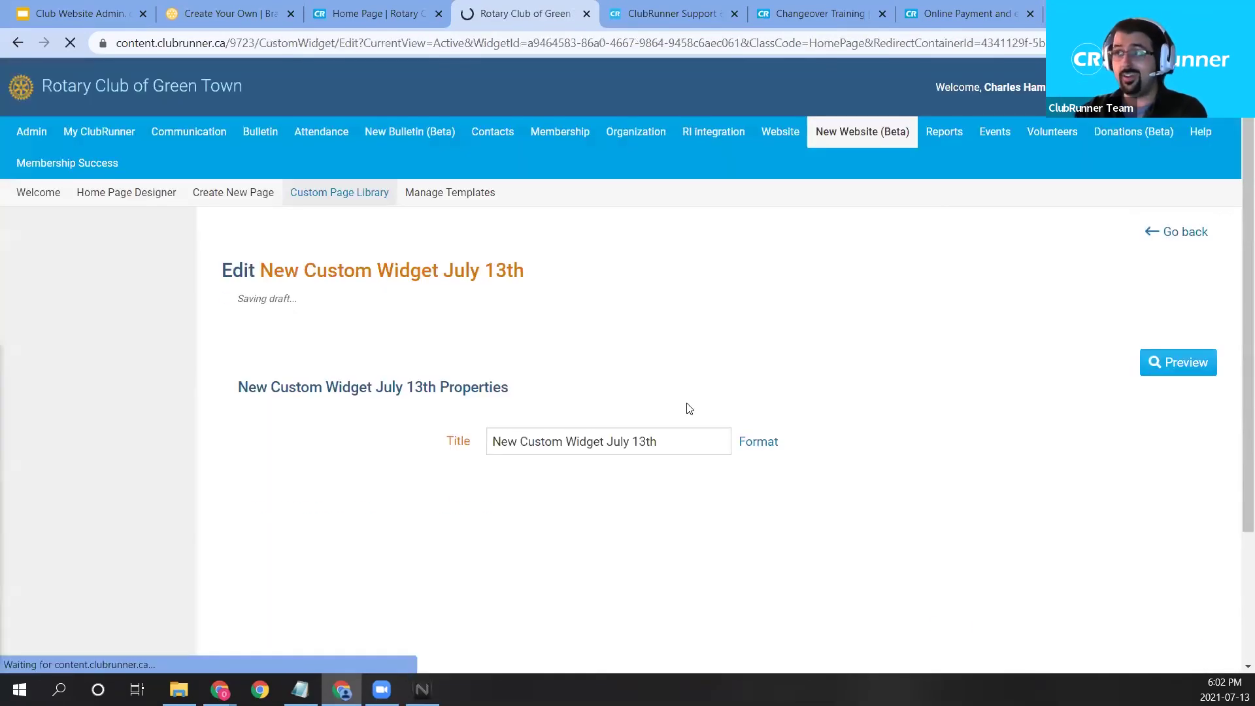
drag(215, 278, 548, 307)
click(687, 262)
scroll(687, 264, down, 4)
click(372, 444)
key(ctrl+shift+Left)
key(ctrl+shift+Left)
key(ctrl+shift+Left)
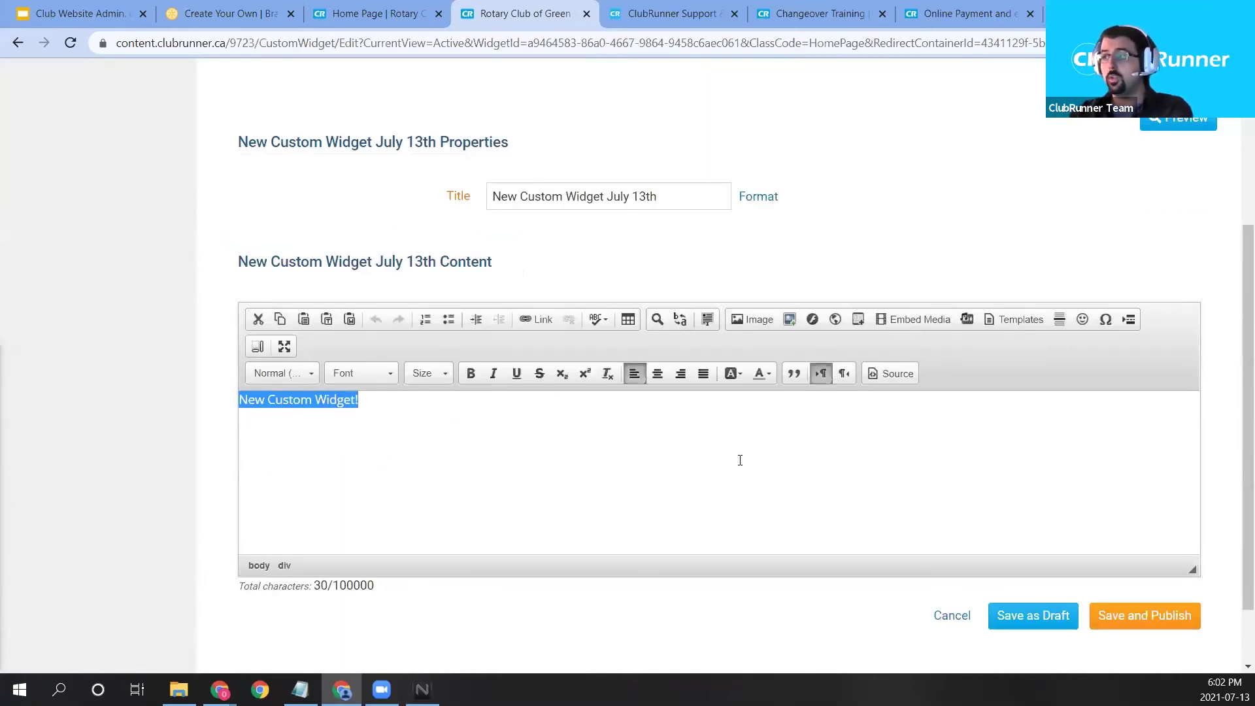
click(689, 462)
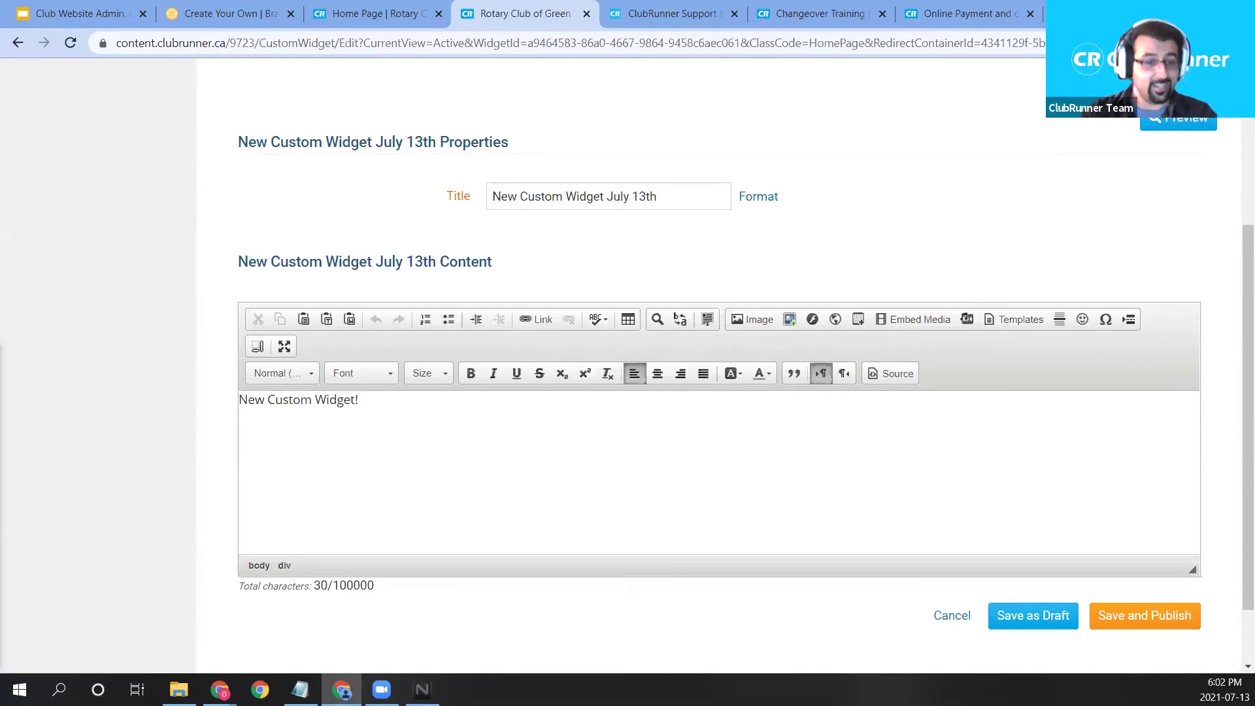
key(ctrl+t)
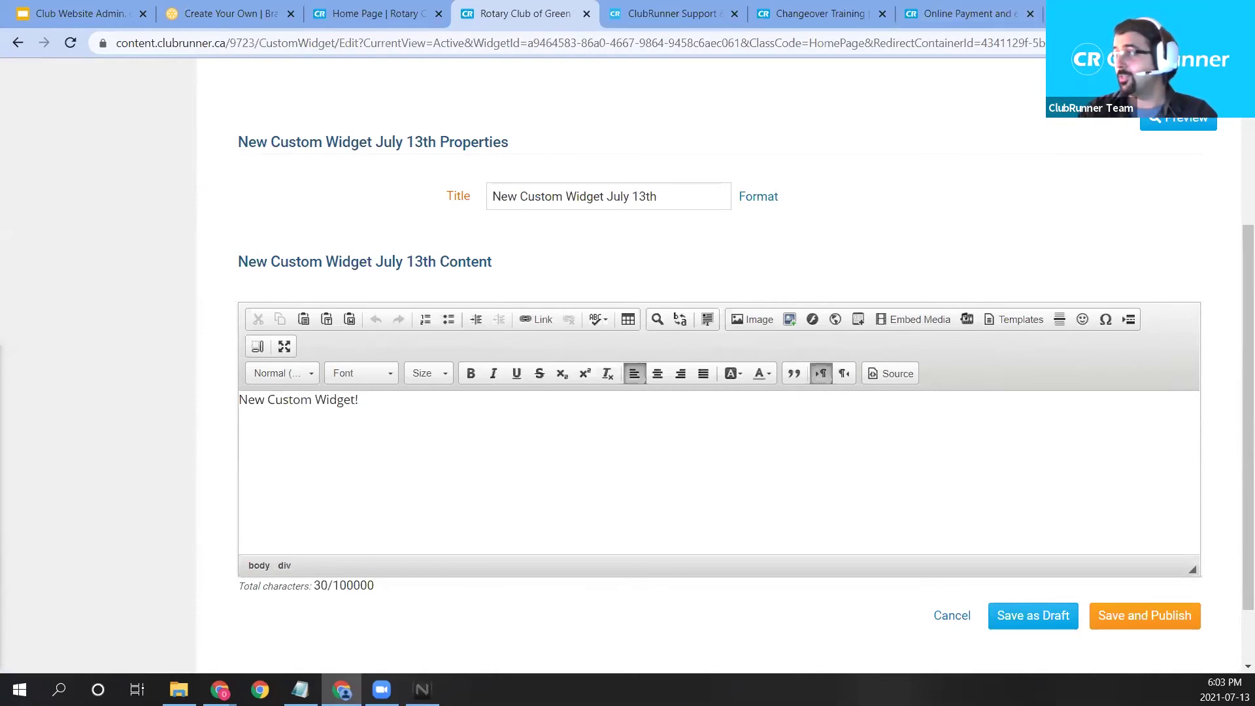
Search YouTube for ClubRunner and open the navigation-menu tutorial video, stopping playback.
text(youtube.com)
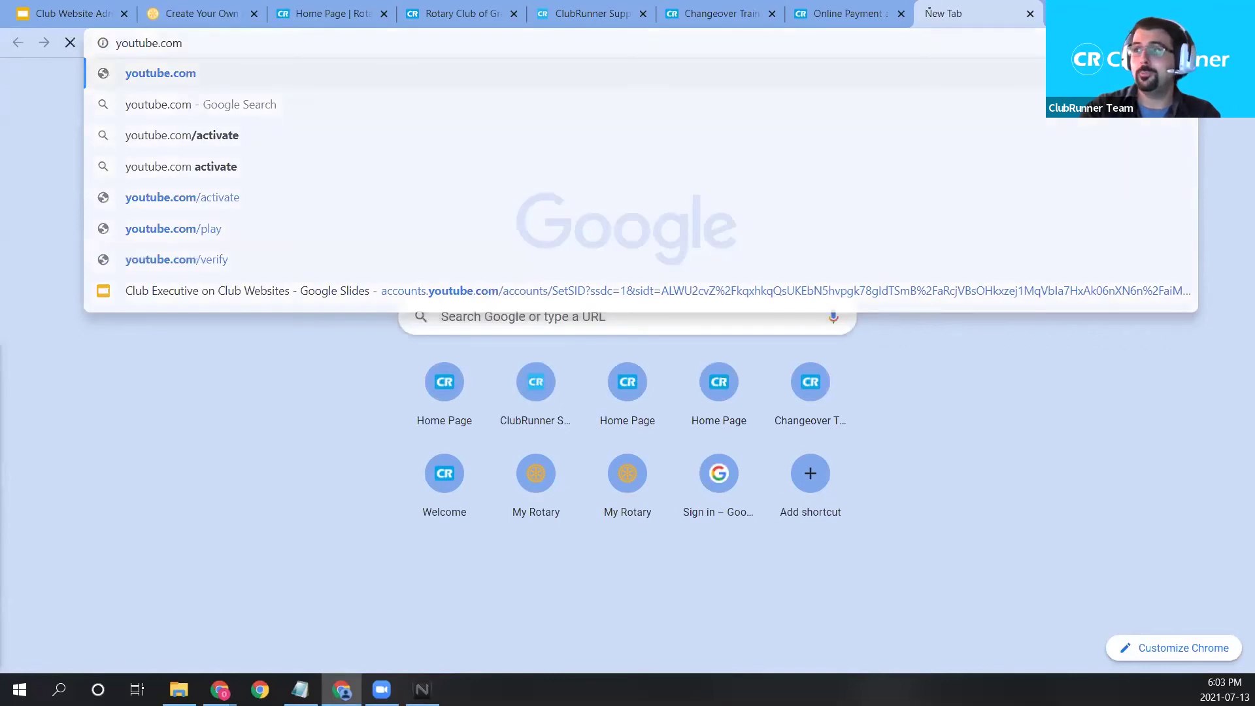
key(Return)
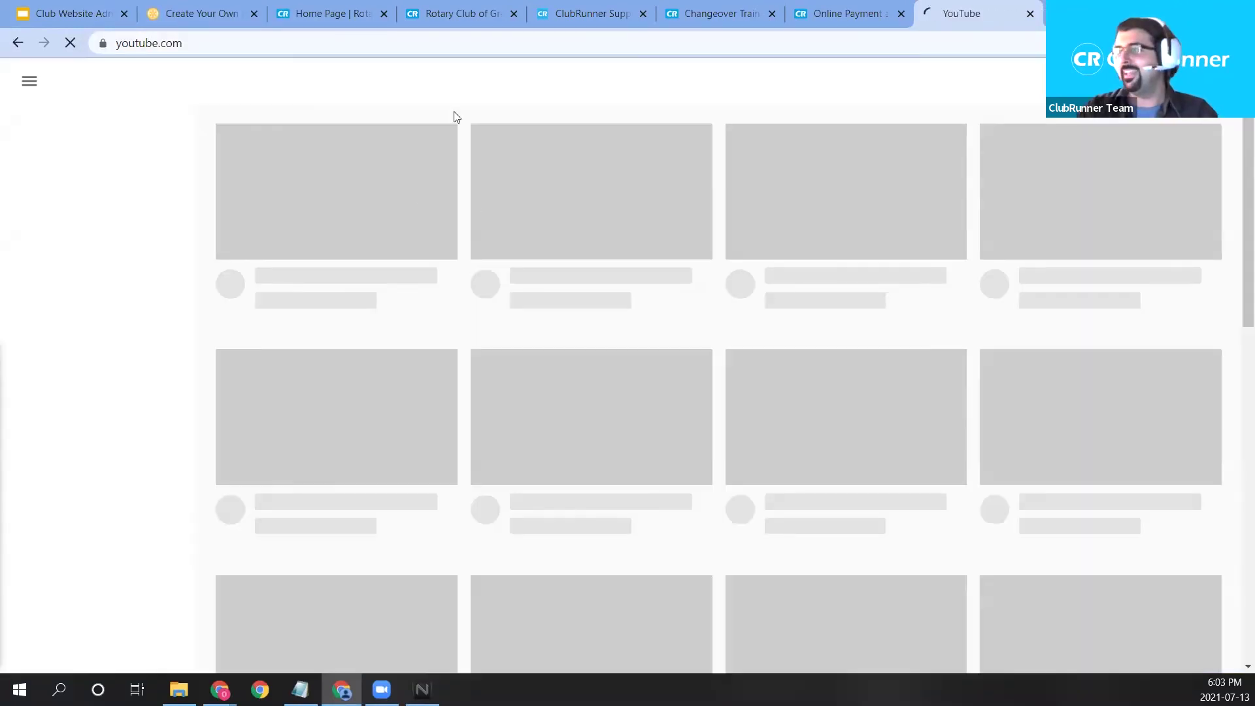
text(ClubRunner)
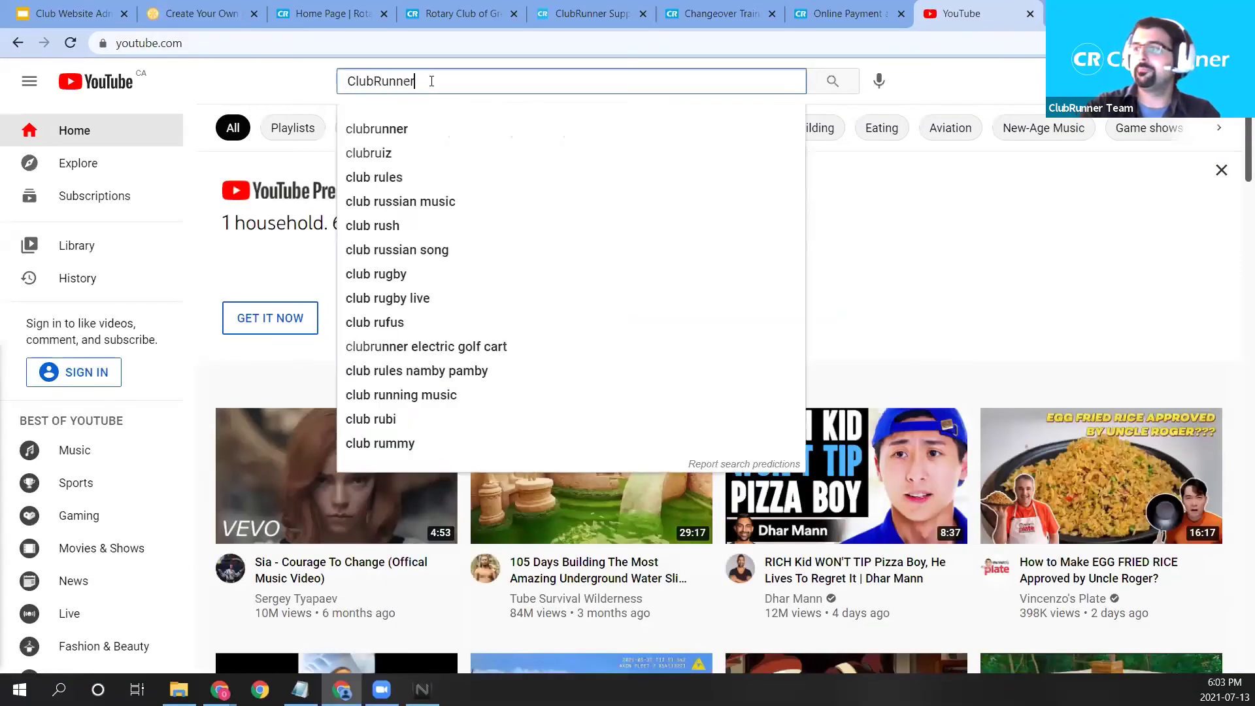
key(Return)
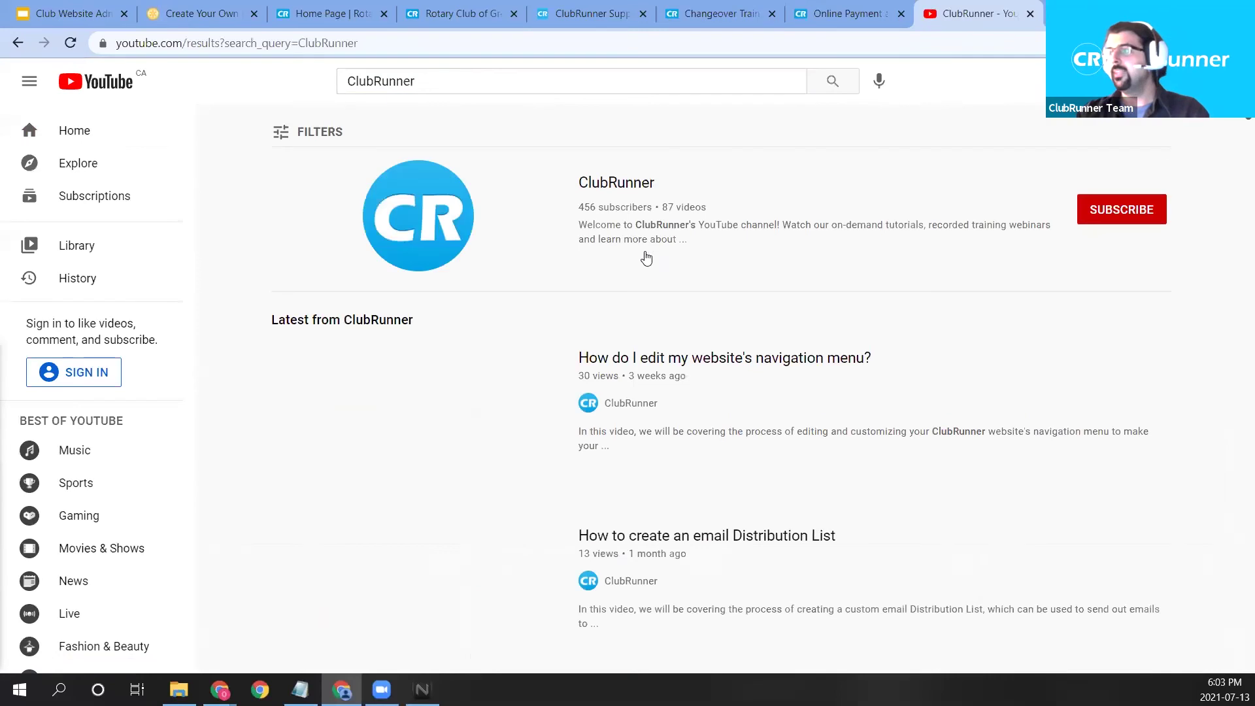
click(763, 364)
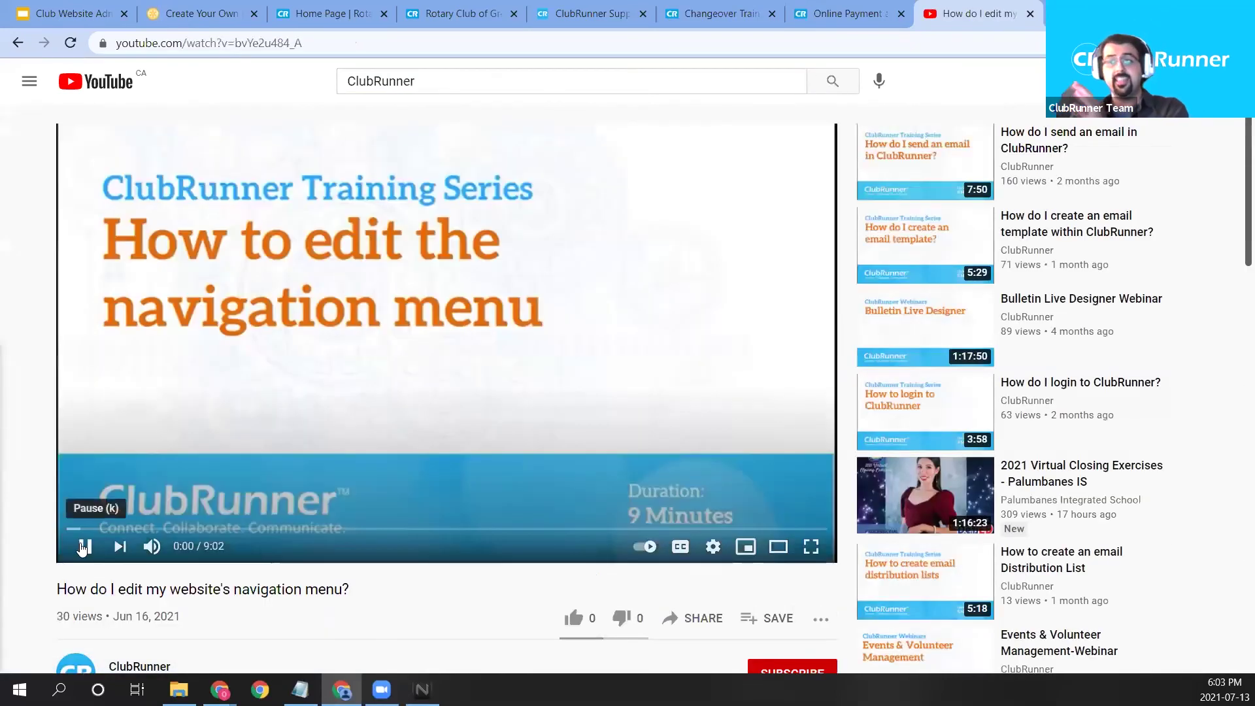
click(85, 547)
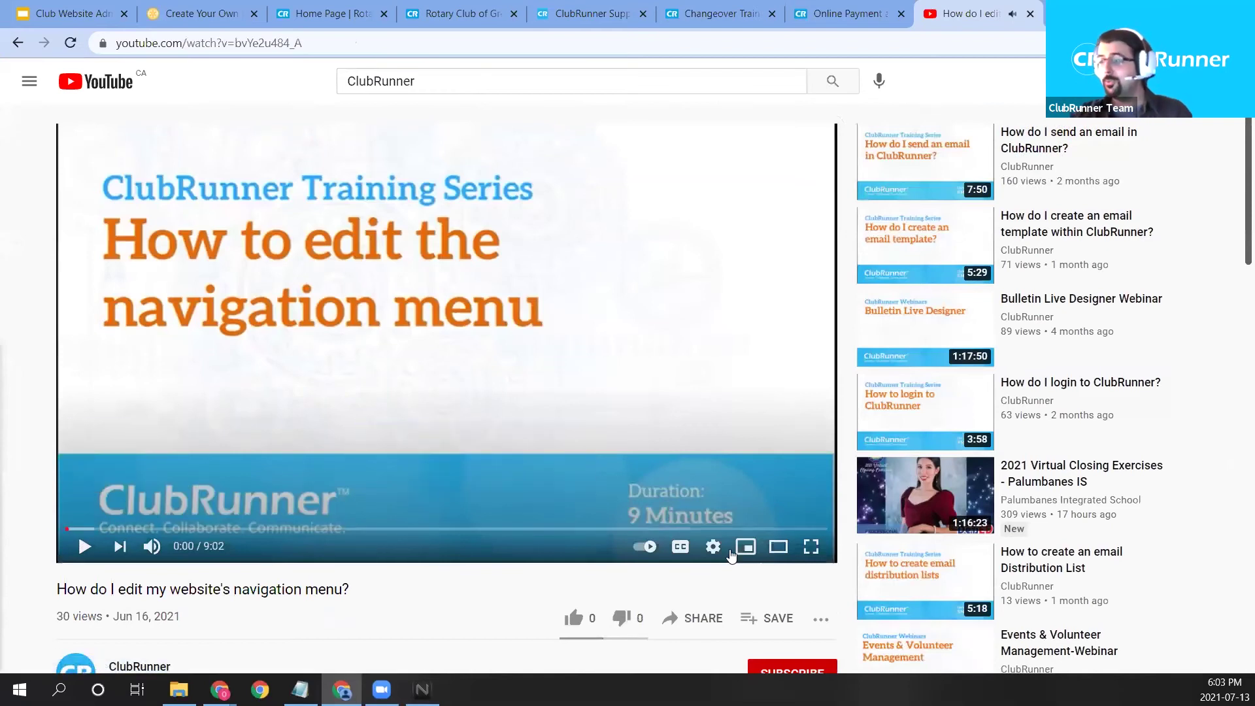
Copy the video's iframe embed code from Share > Embed, then close the dialog.
scroll(275, 408, down, 1)
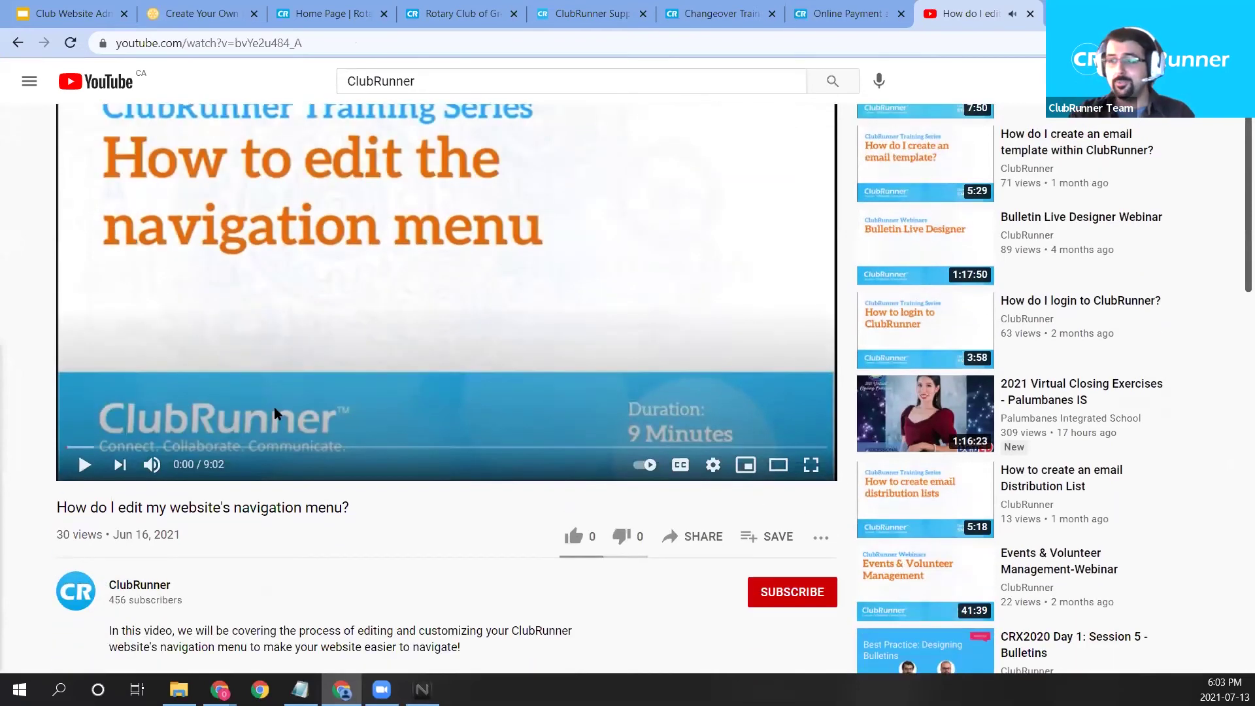
click(697, 536)
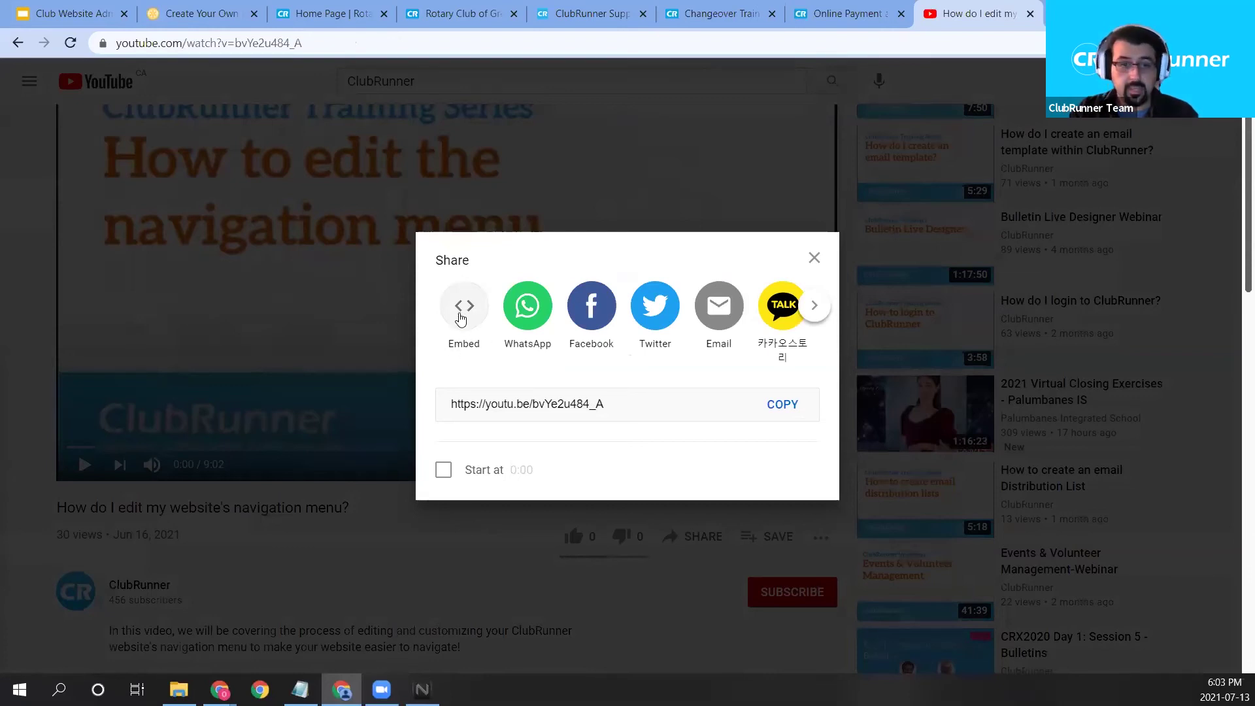
click(462, 309)
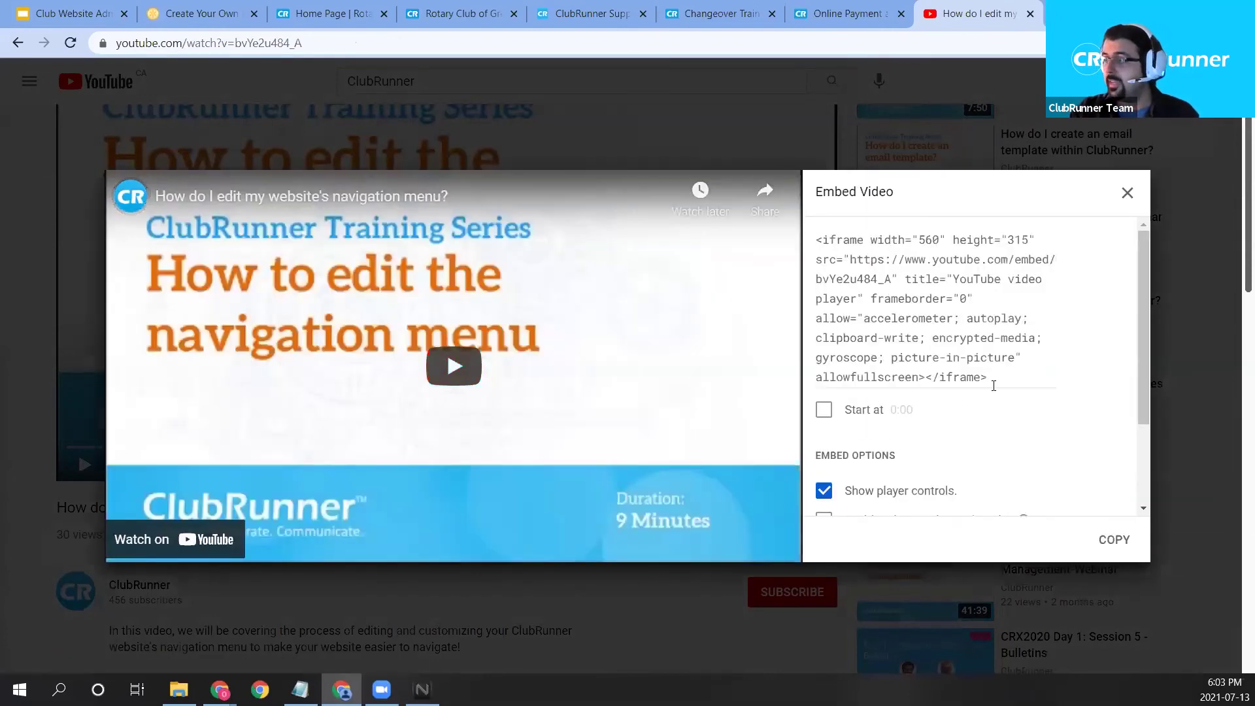
drag(989, 378, 811, 242)
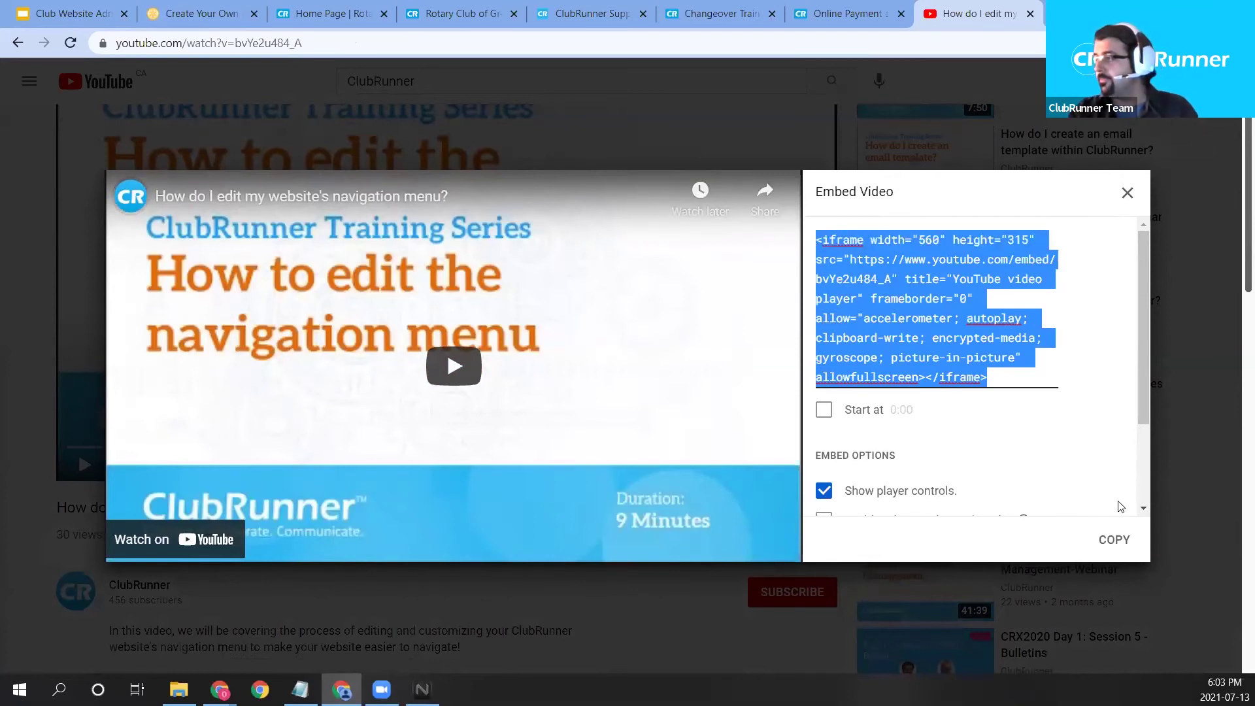
click(1120, 546)
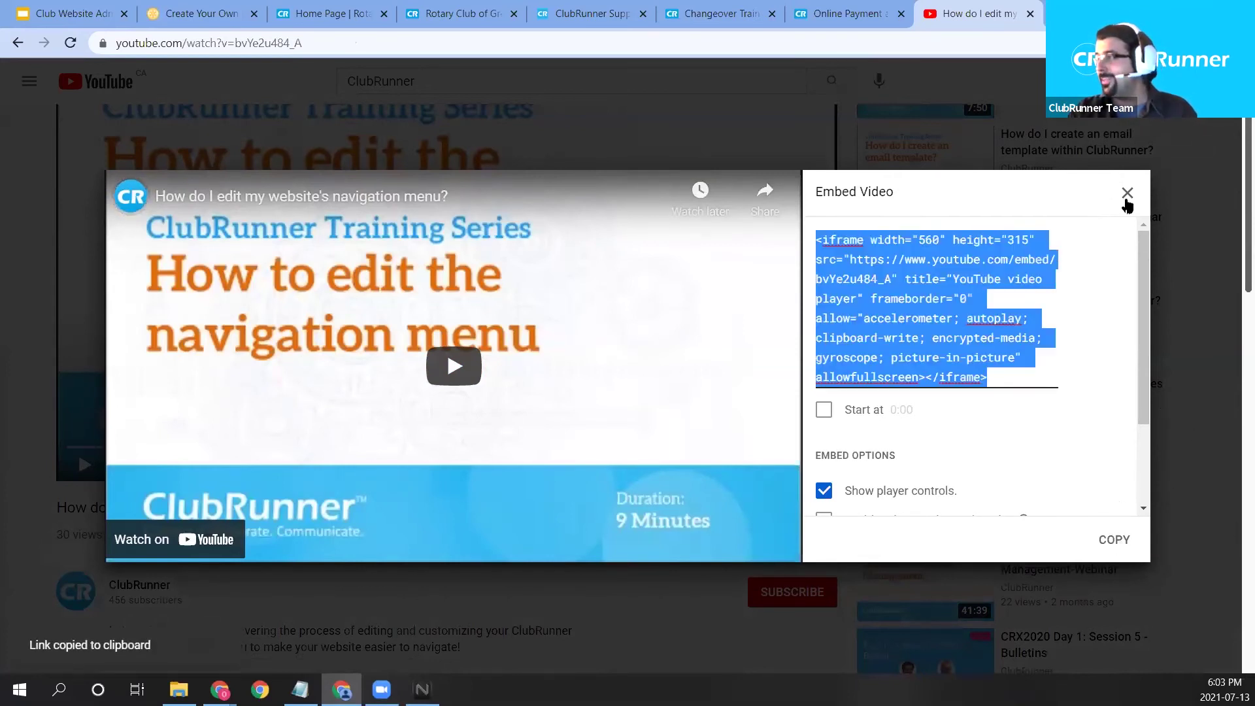
scroll(928, 340, down, 2)
scroll(947, 367, up, 2)
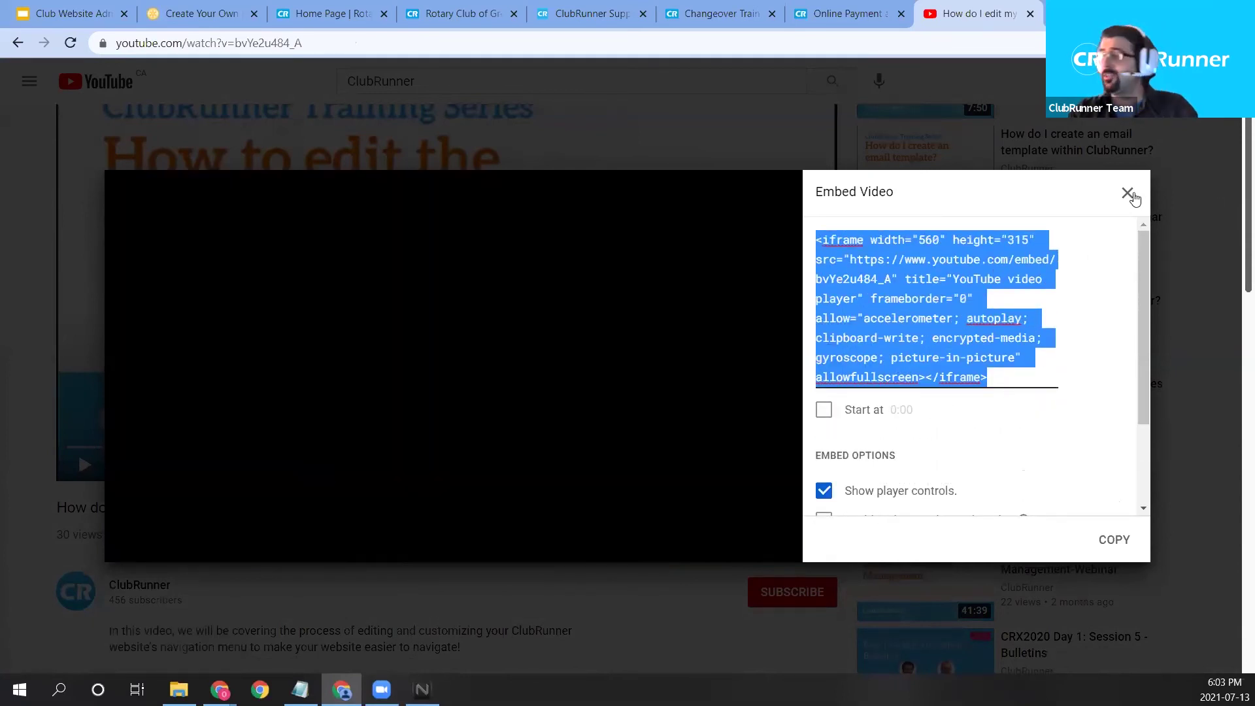
click(1128, 193)
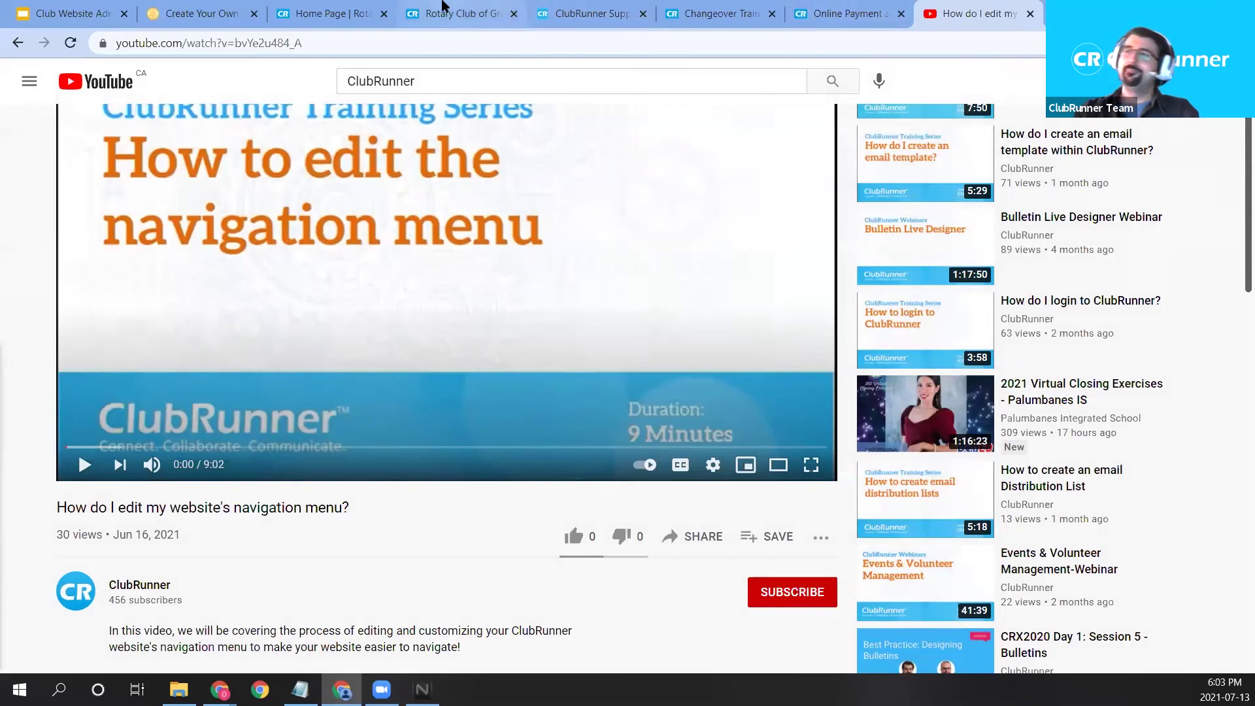
Replace the widget's text with the pasted YouTube embed code, then save and publish it.
click(509, 7)
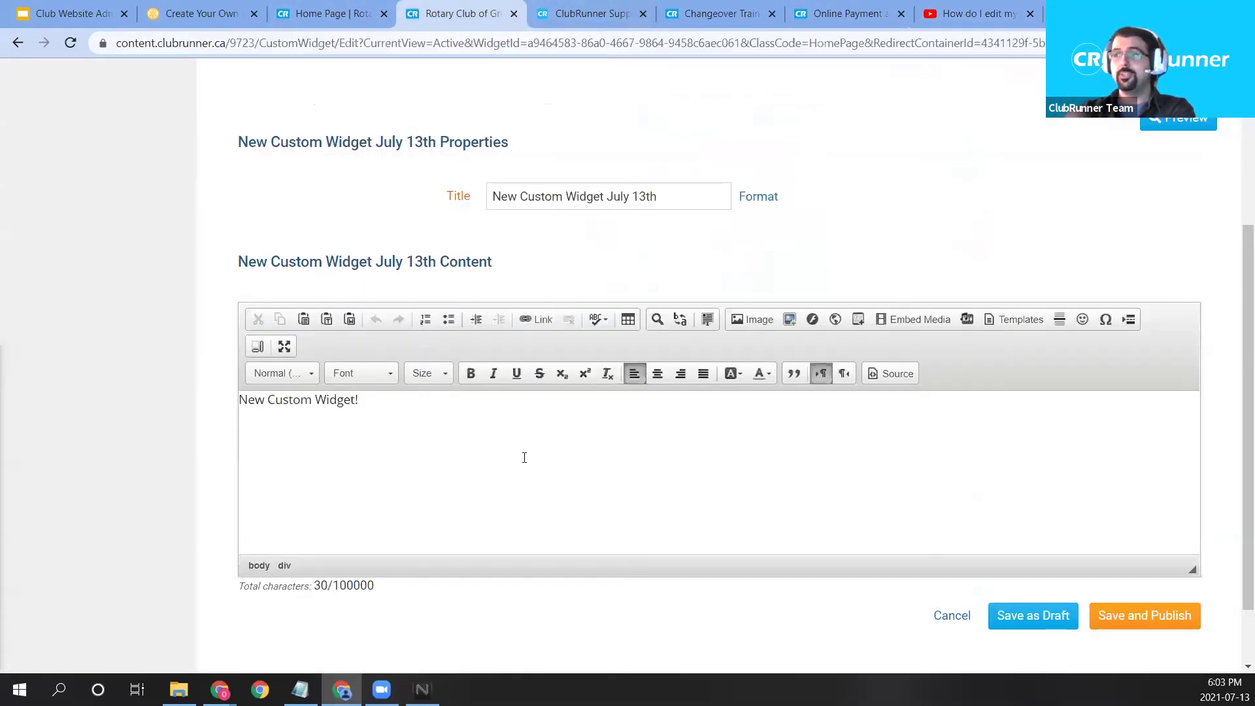
key(ctrl+a)
key(Delete)
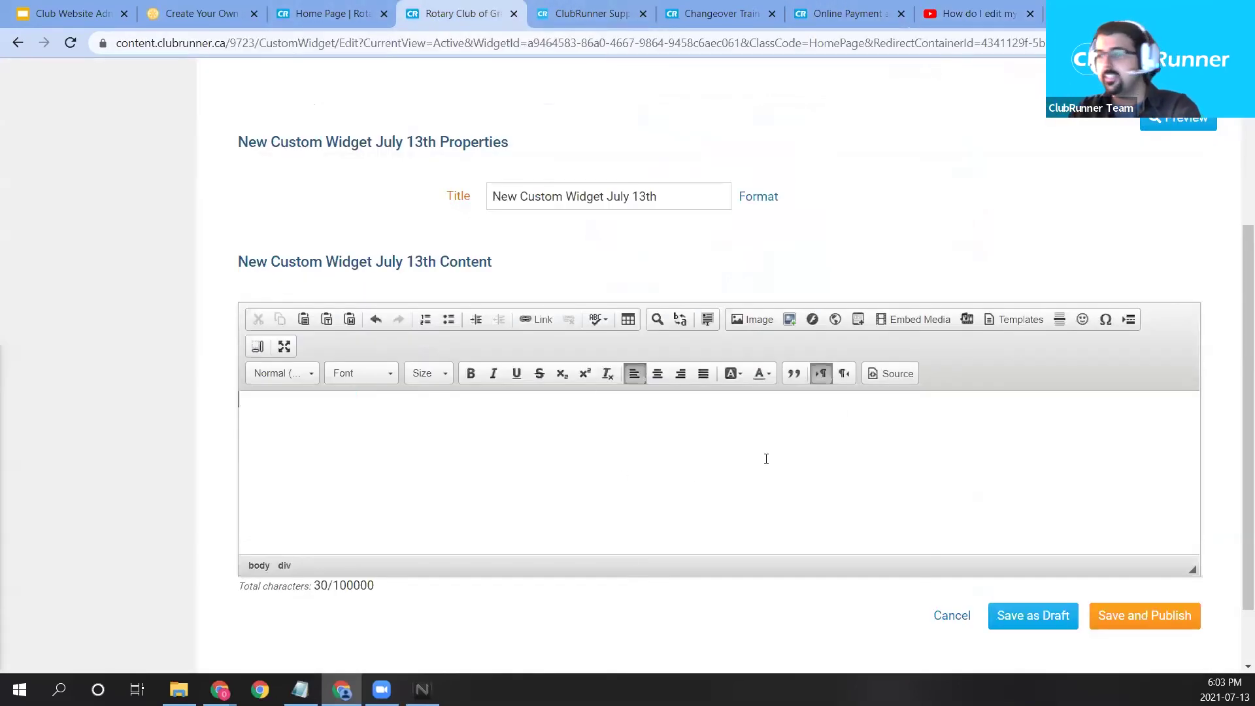
click(915, 319)
right_click(568, 340)
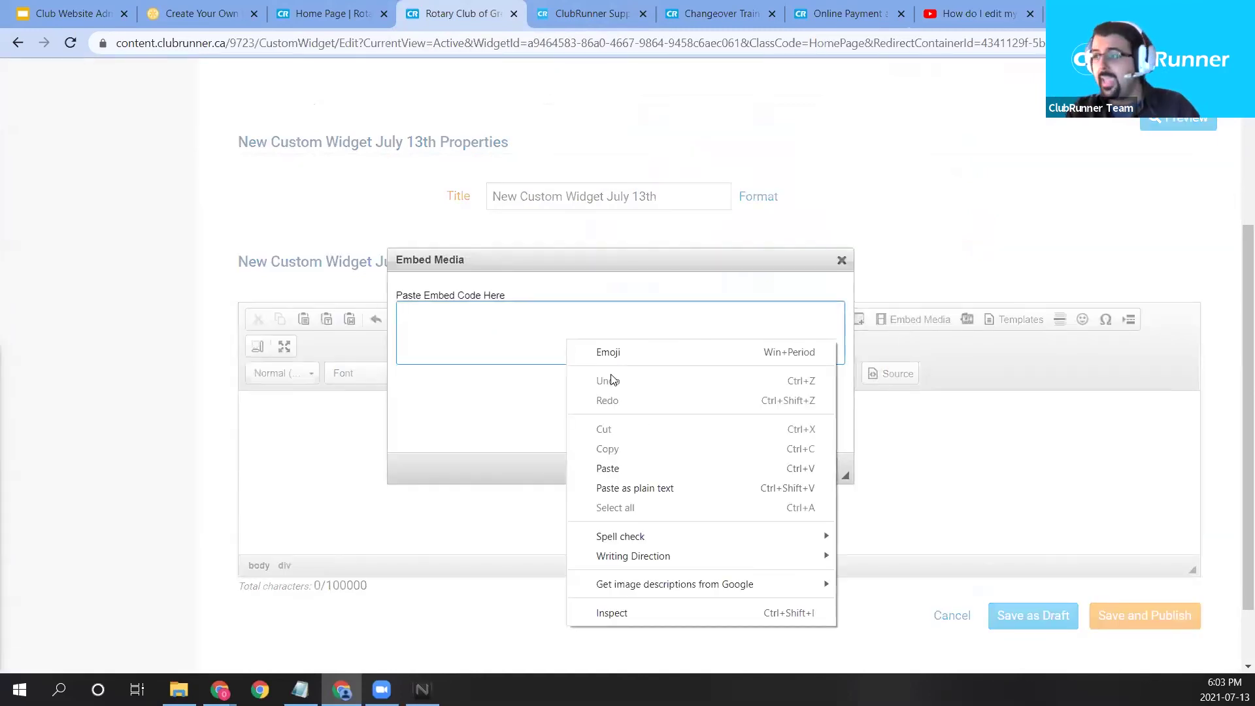
click(633, 469)
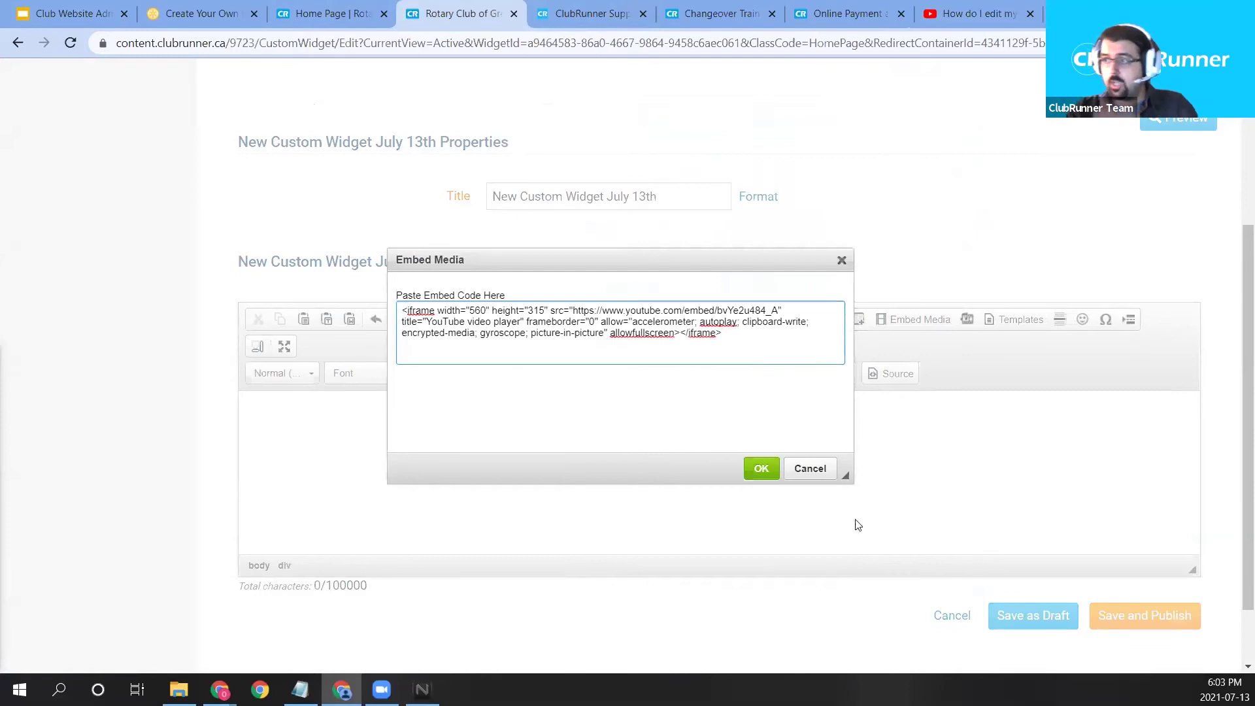
click(759, 470)
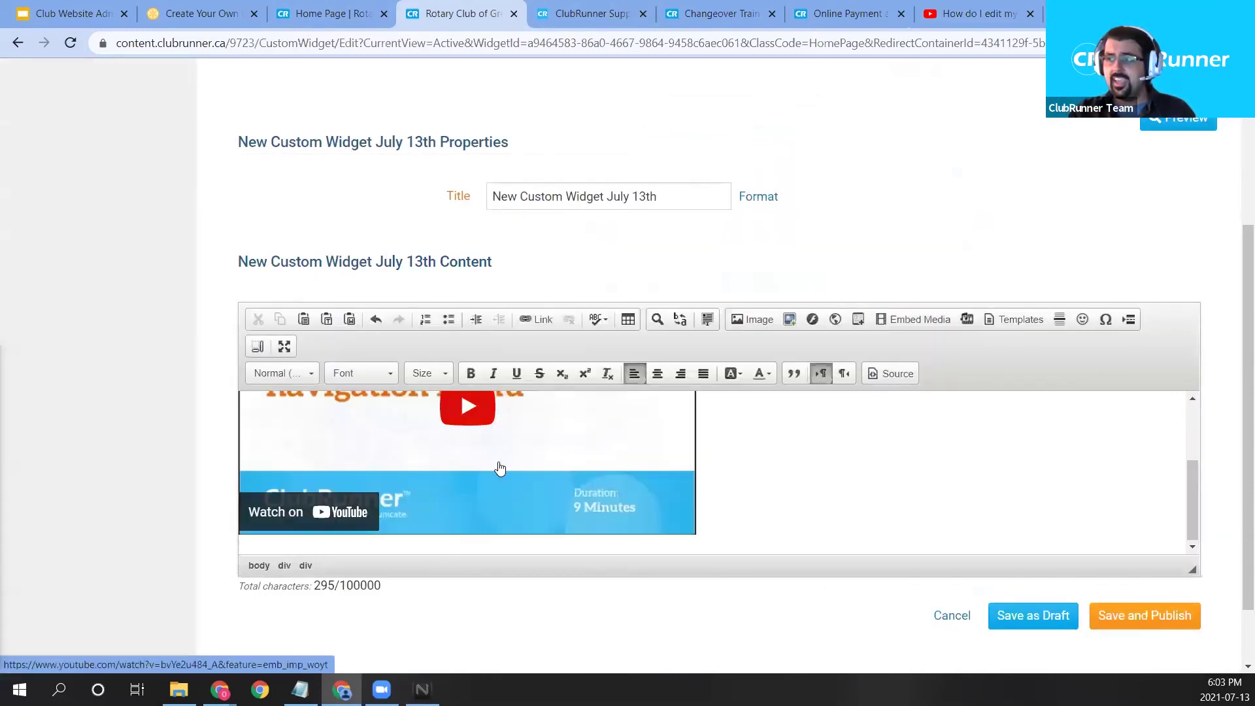
scroll(500, 477, up, 3)
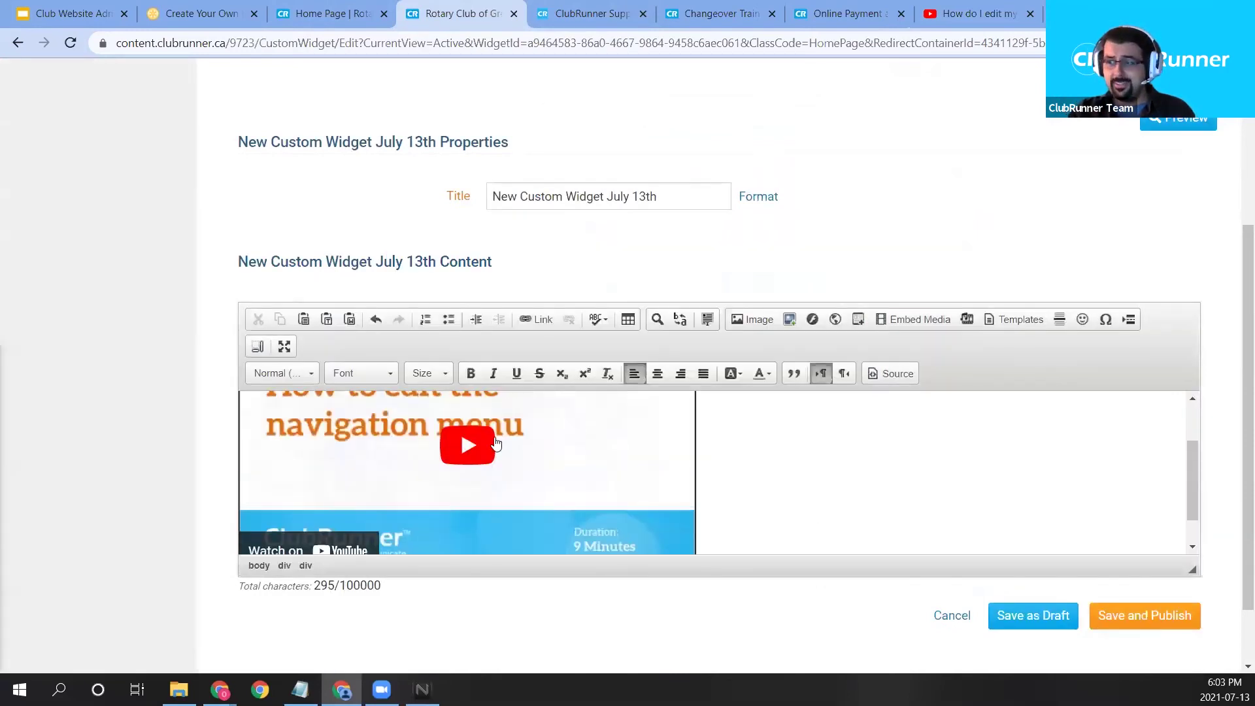
click(1128, 618)
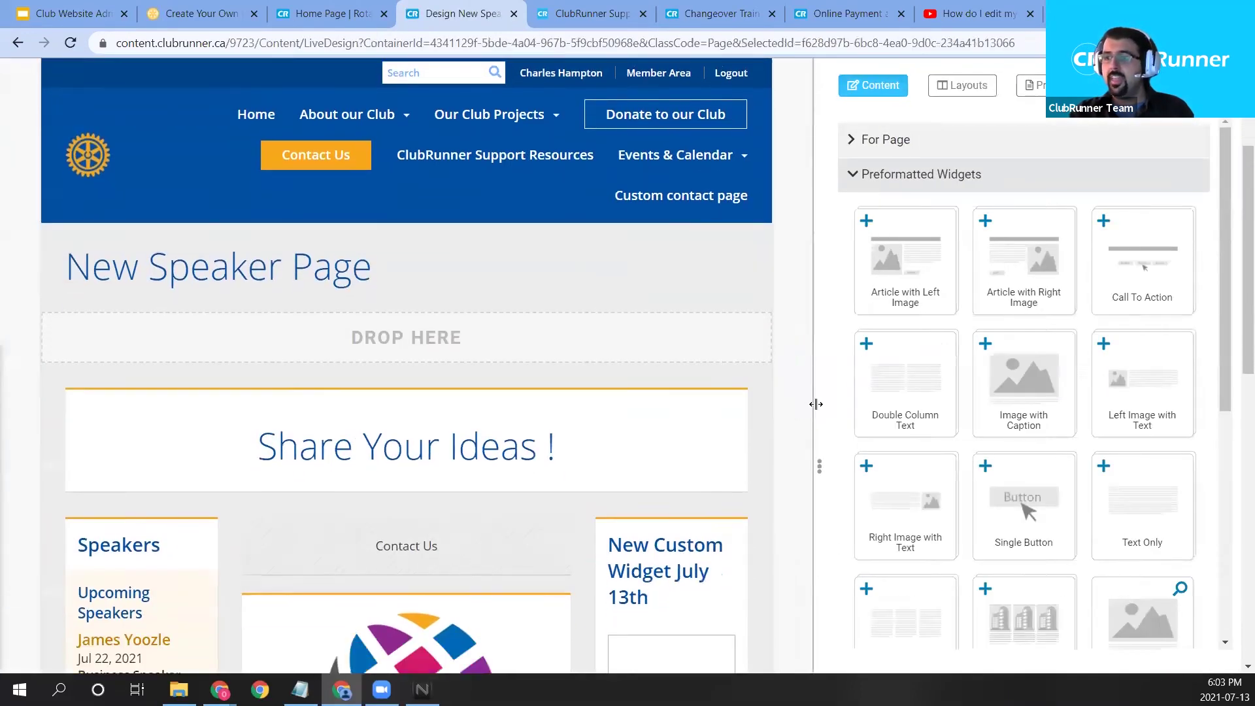
Move the widget into the centre column below the Rotary logo and publish the New Speaker Page.
scroll(822, 395, down, 3)
scroll(823, 395, down, 5)
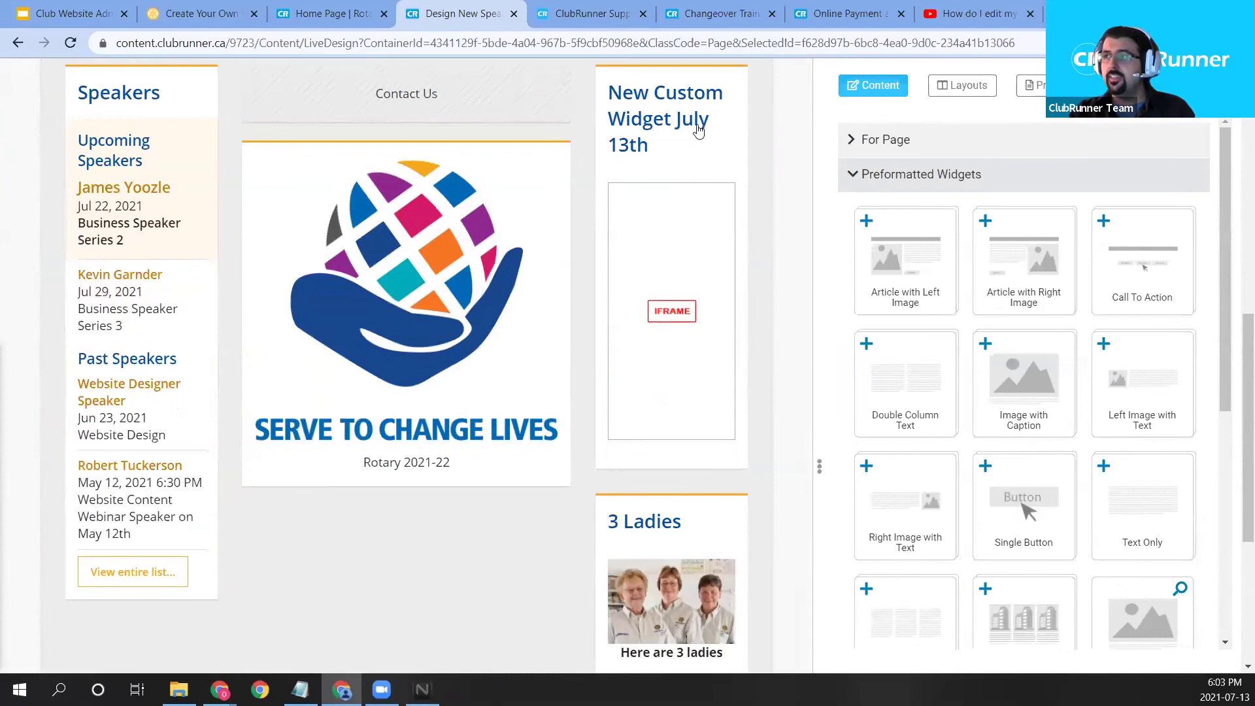
scroll(754, 140, up, 1)
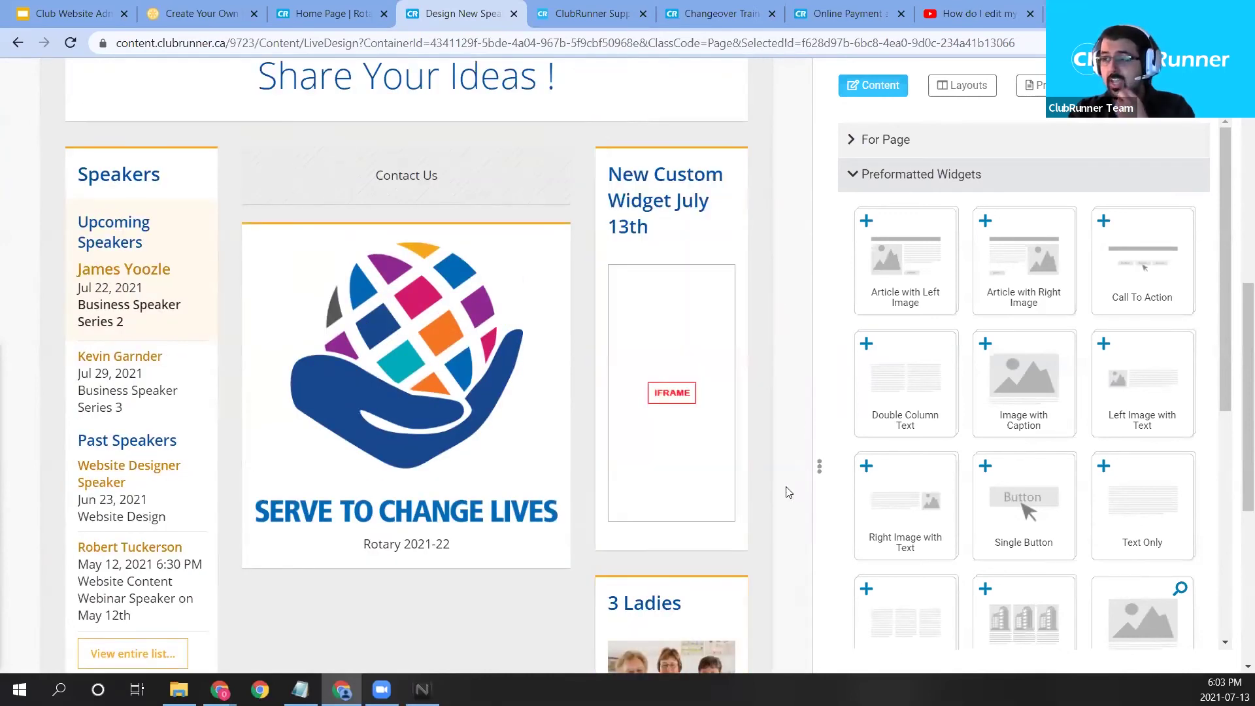
scroll(627, 168, up, 1)
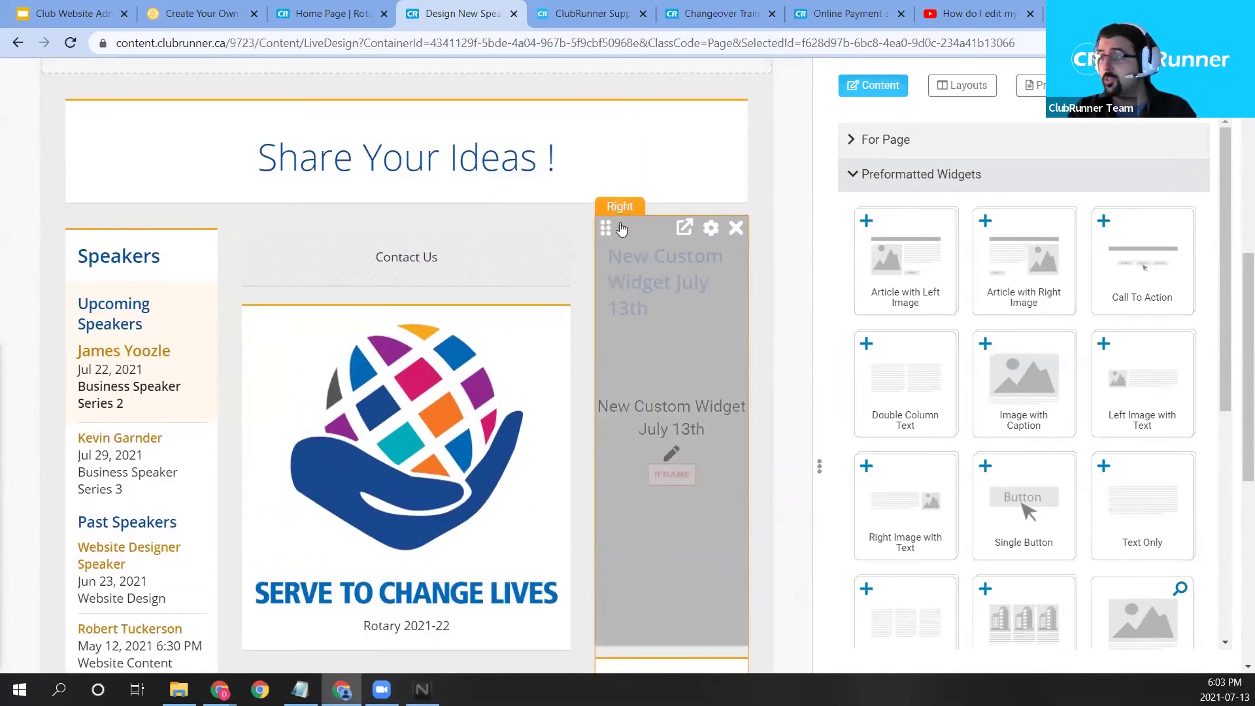
drag(608, 227, 561, 512)
scroll(372, 451, down, 2)
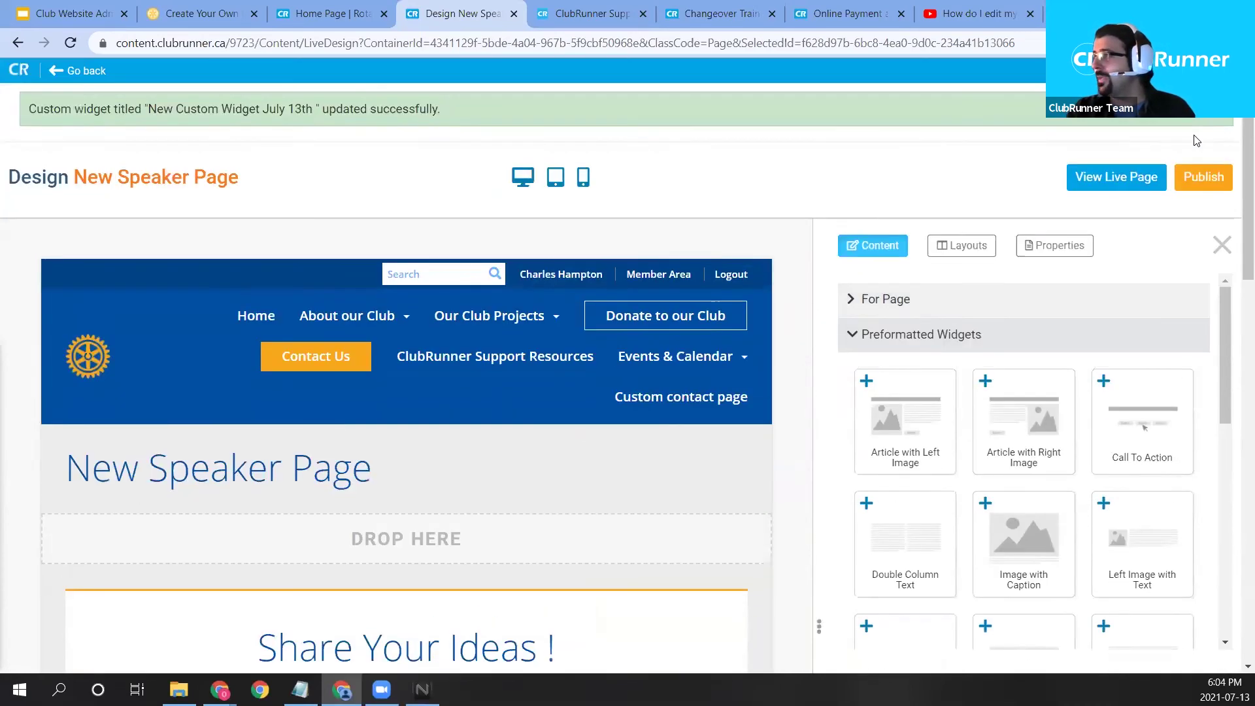
click(1206, 178)
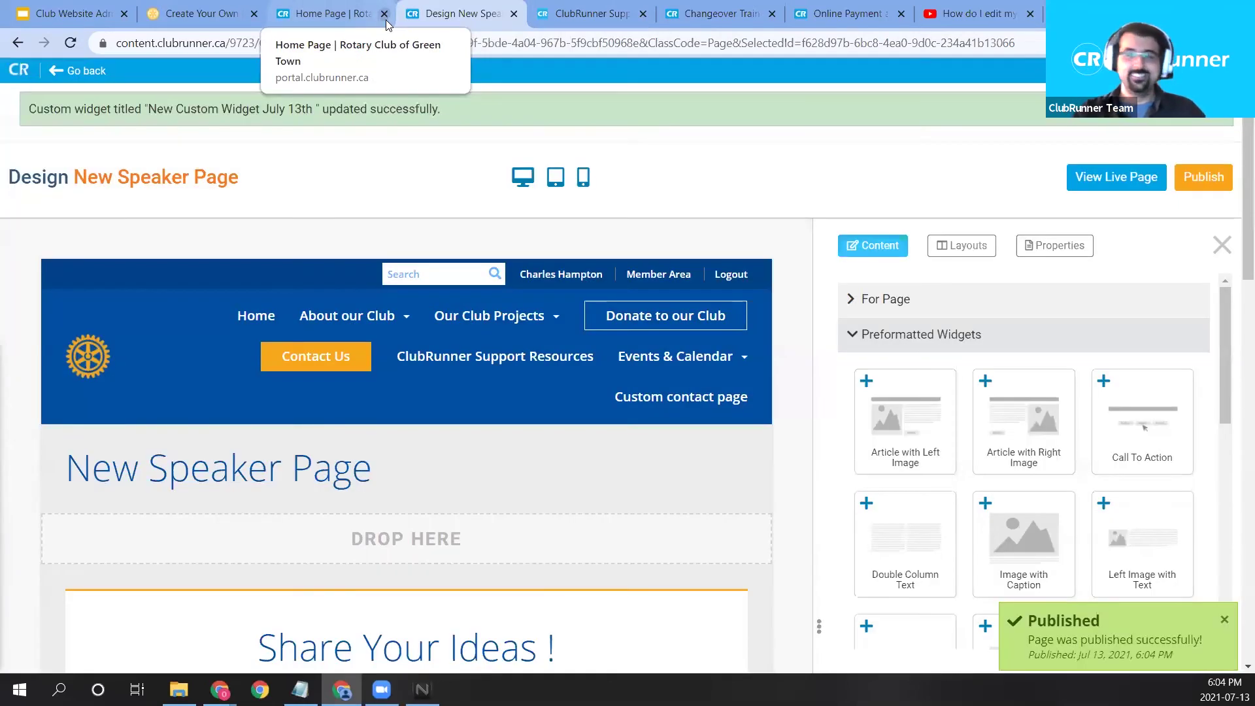
Open About our Club > New Speaker Page and scroll to the embedded video.
click(362, 6)
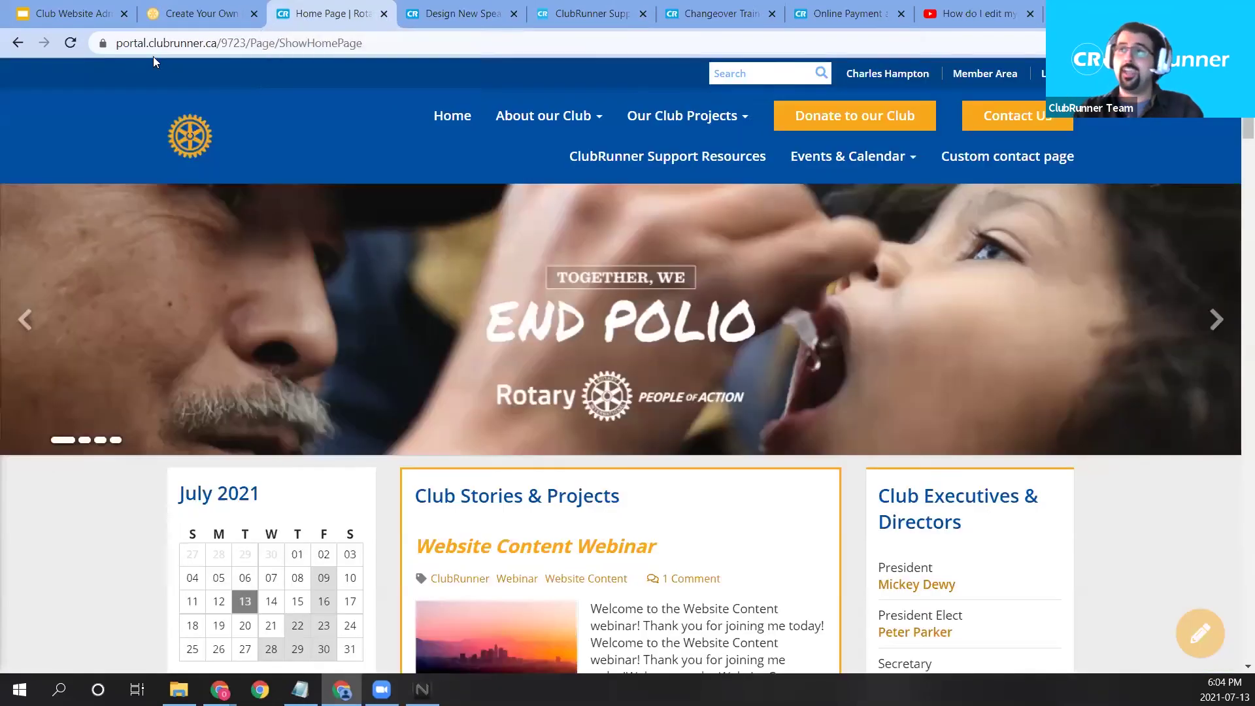
click(516, 123)
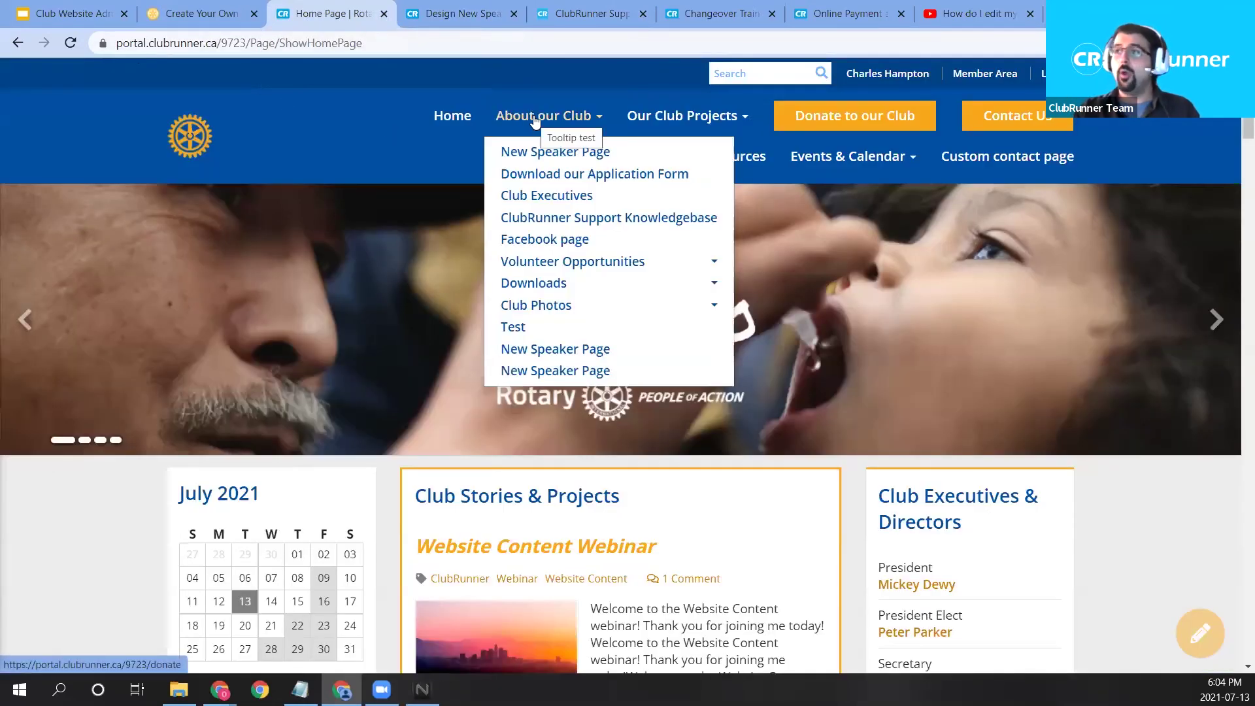
click(555, 150)
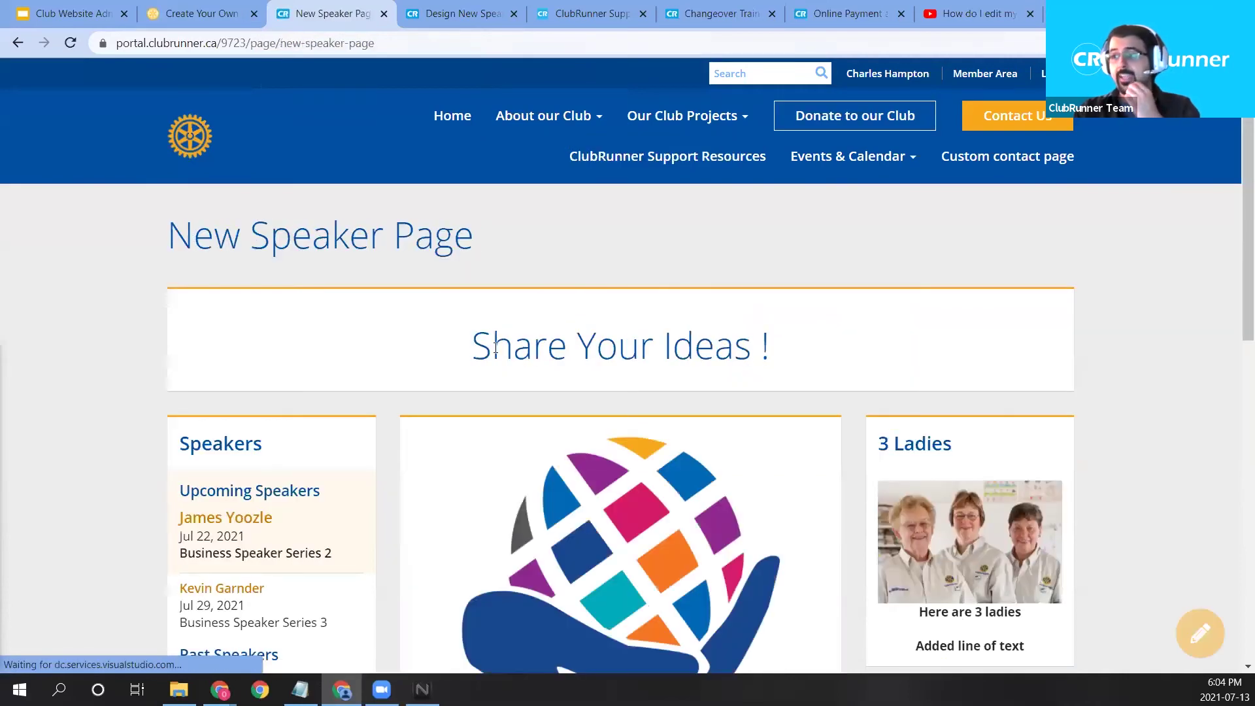
scroll(558, 344, down, 2)
scroll(559, 344, down, 7)
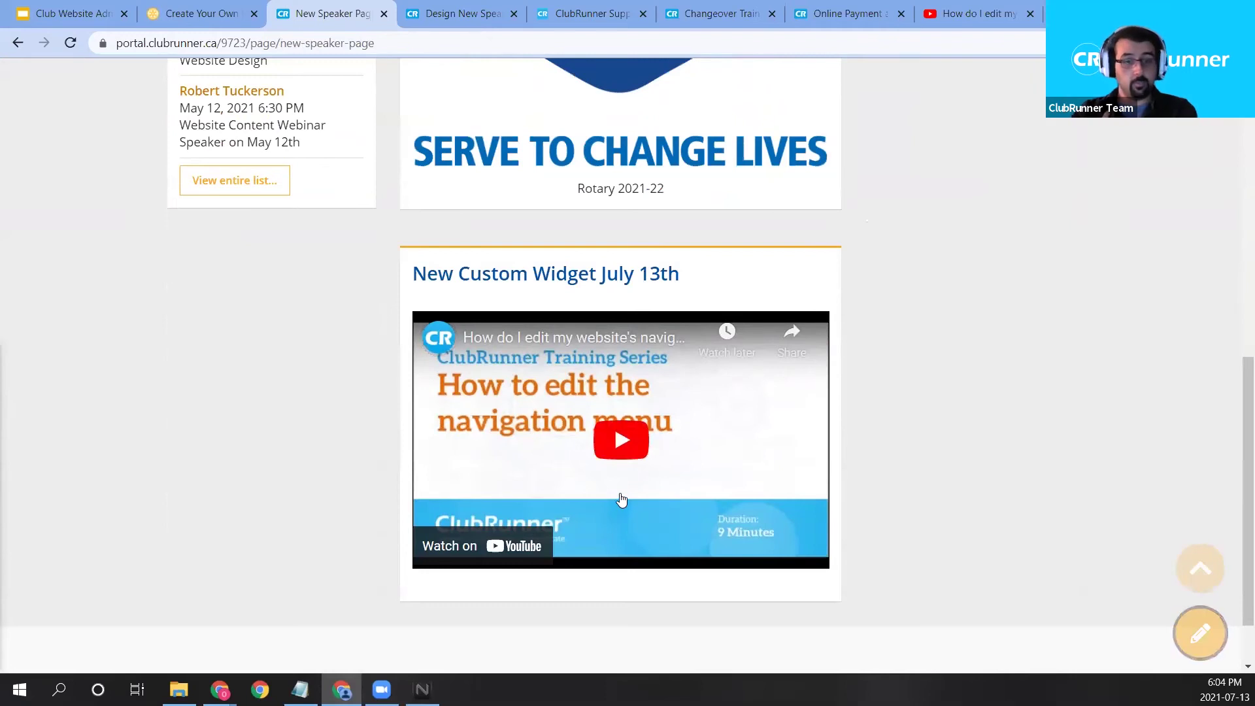
Play, mute and pause the embedded video, then switch to the Changeover Training page.
click(621, 440)
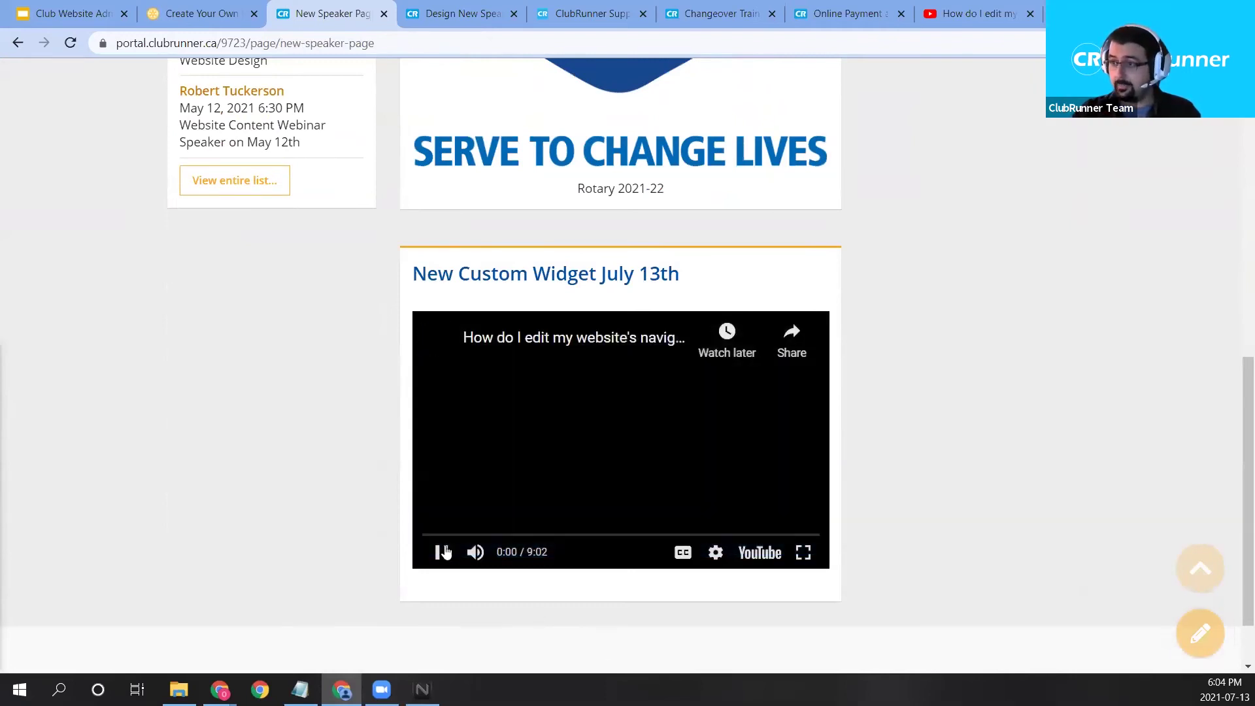
click(474, 553)
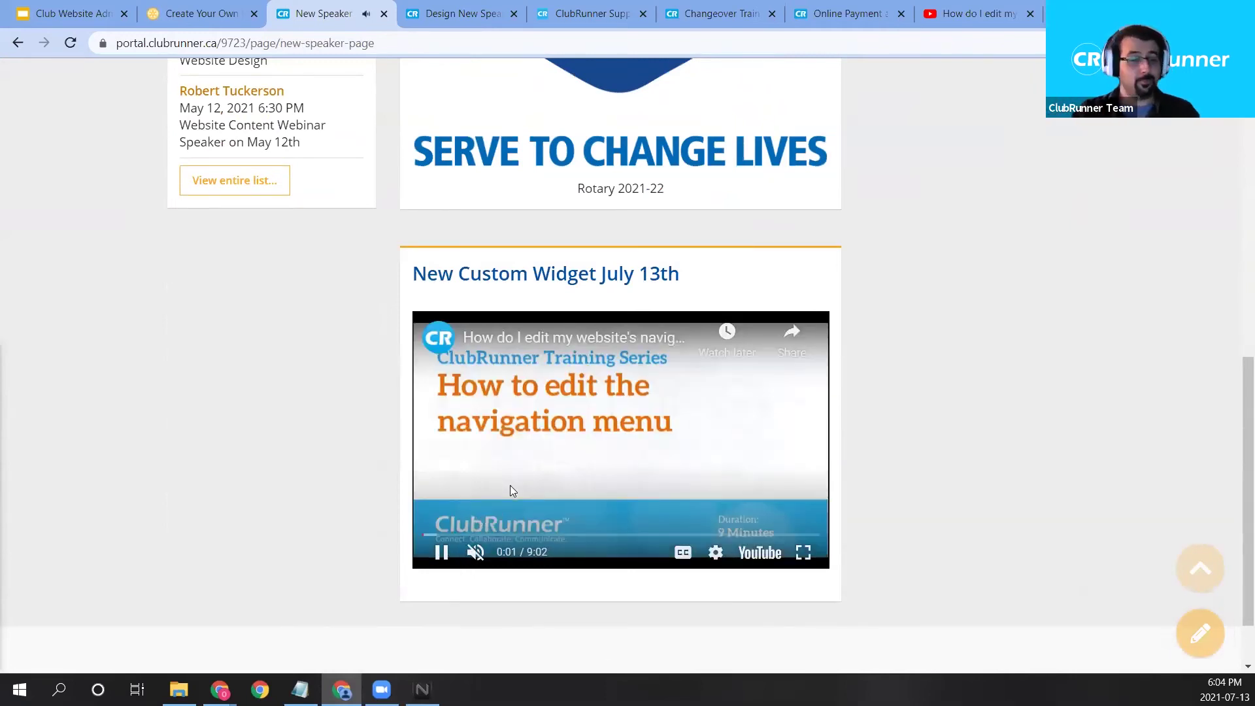
click(554, 476)
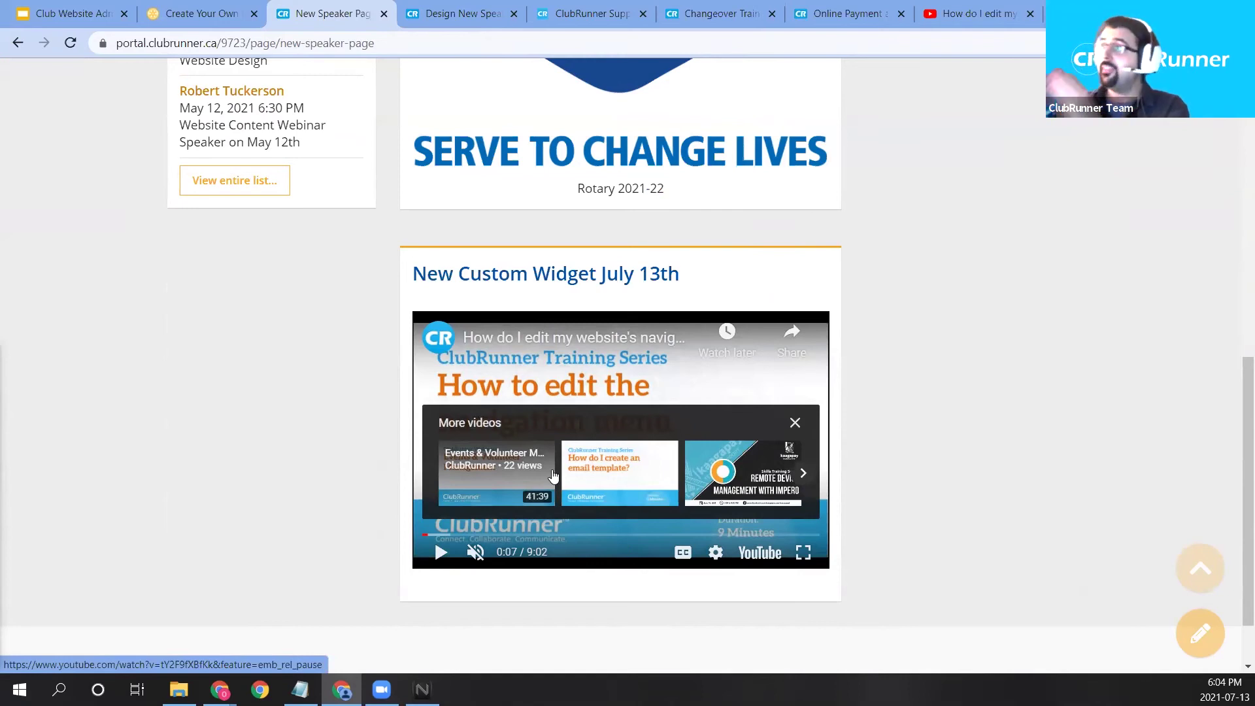
click(755, 6)
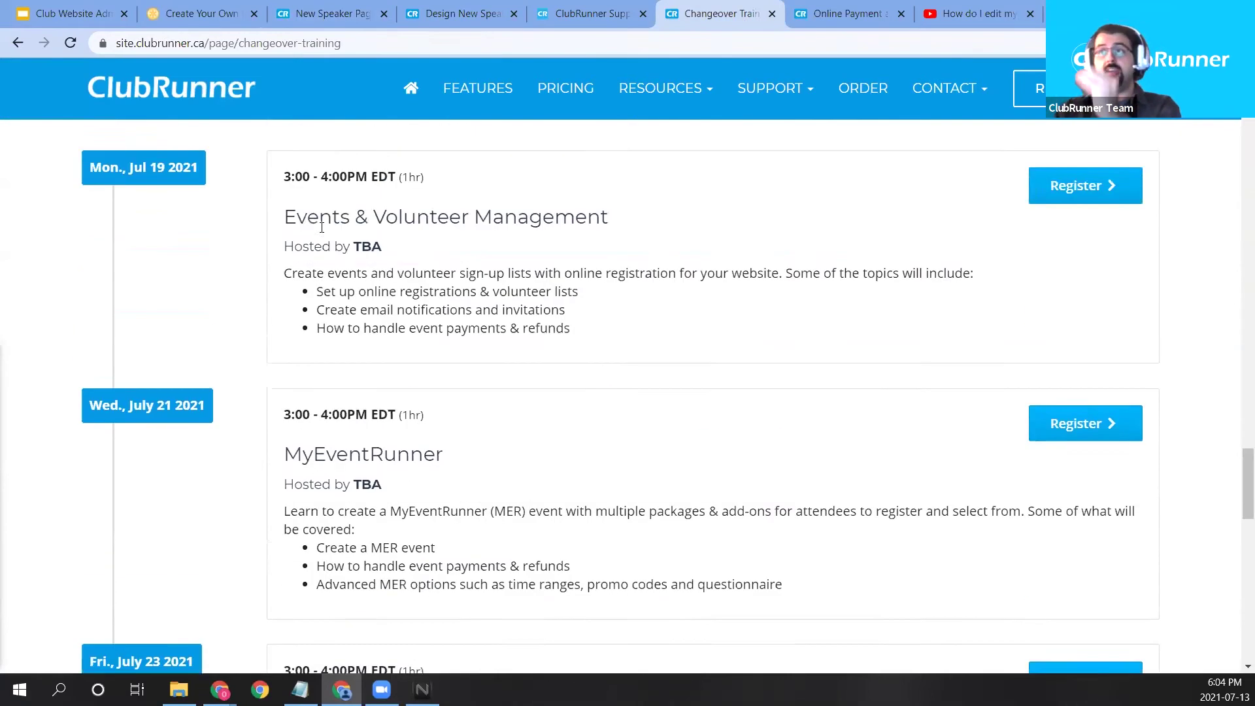
Go to clubrunner.com/training to load the Changeover Training July 2021 page.
scroll(405, 288, up, 5)
scroll(404, 298, down, 10)
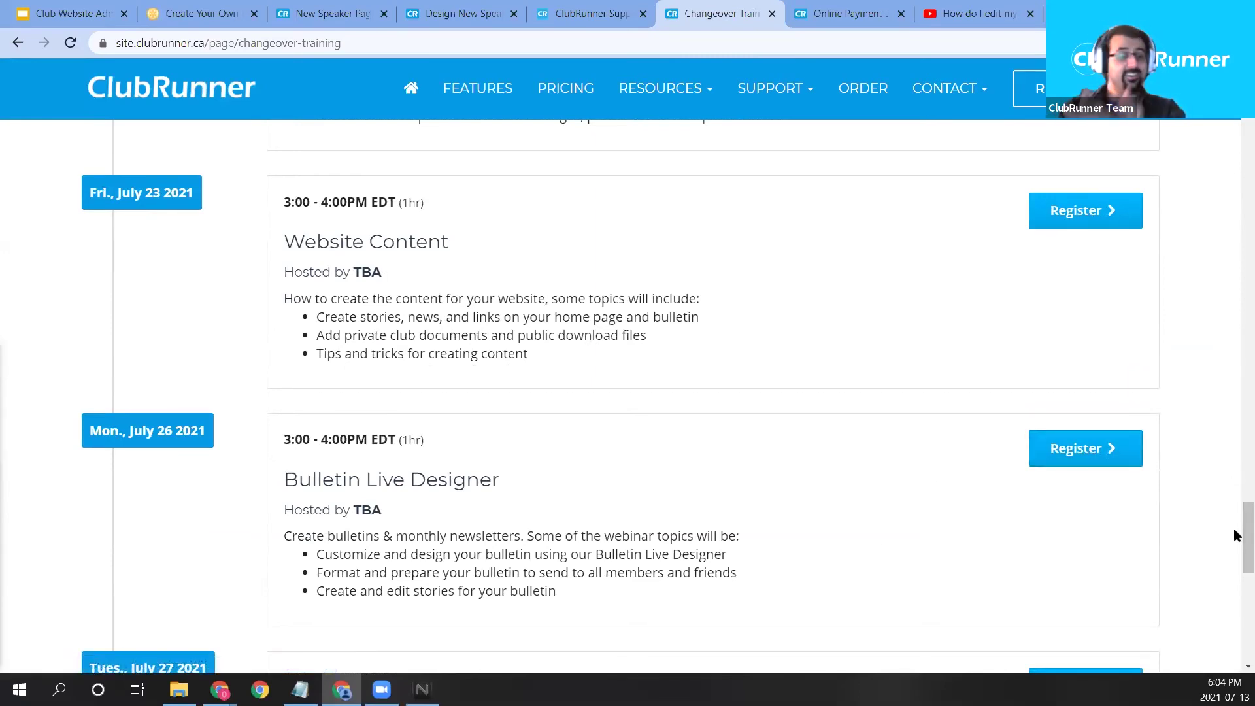
drag(1240, 532, 1199, 157)
scroll(943, 339, up, 7)
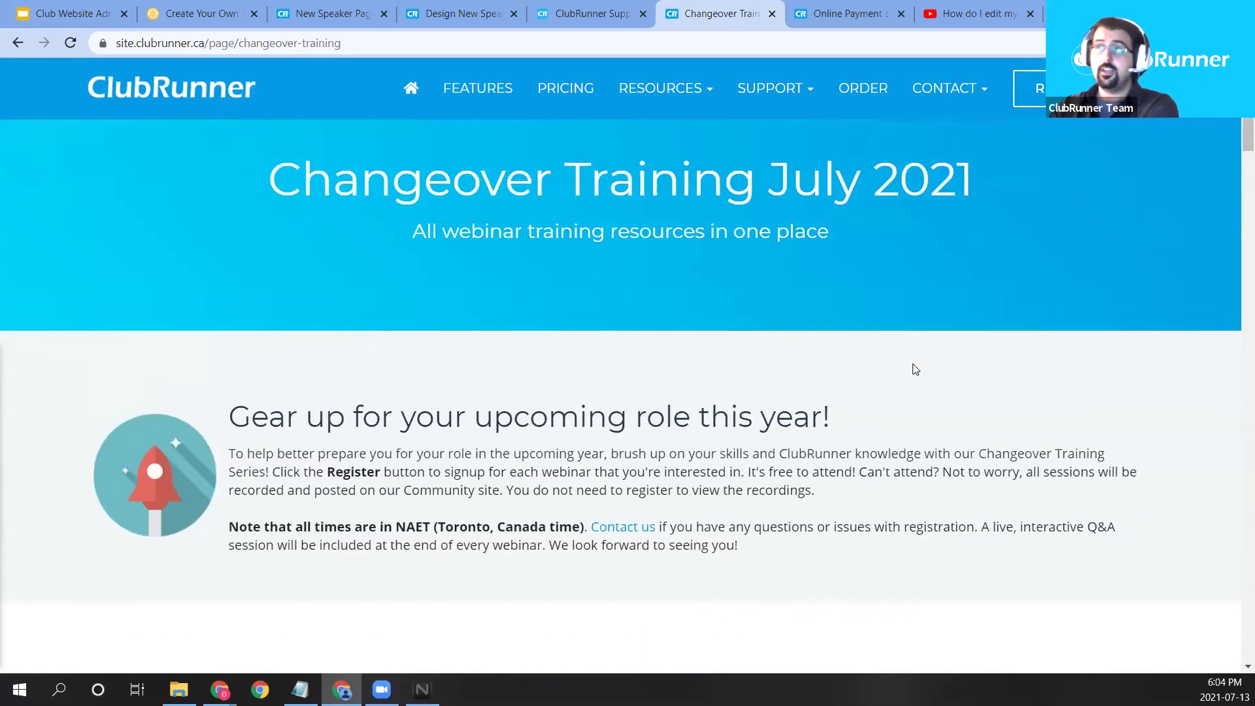
click(193, 43)
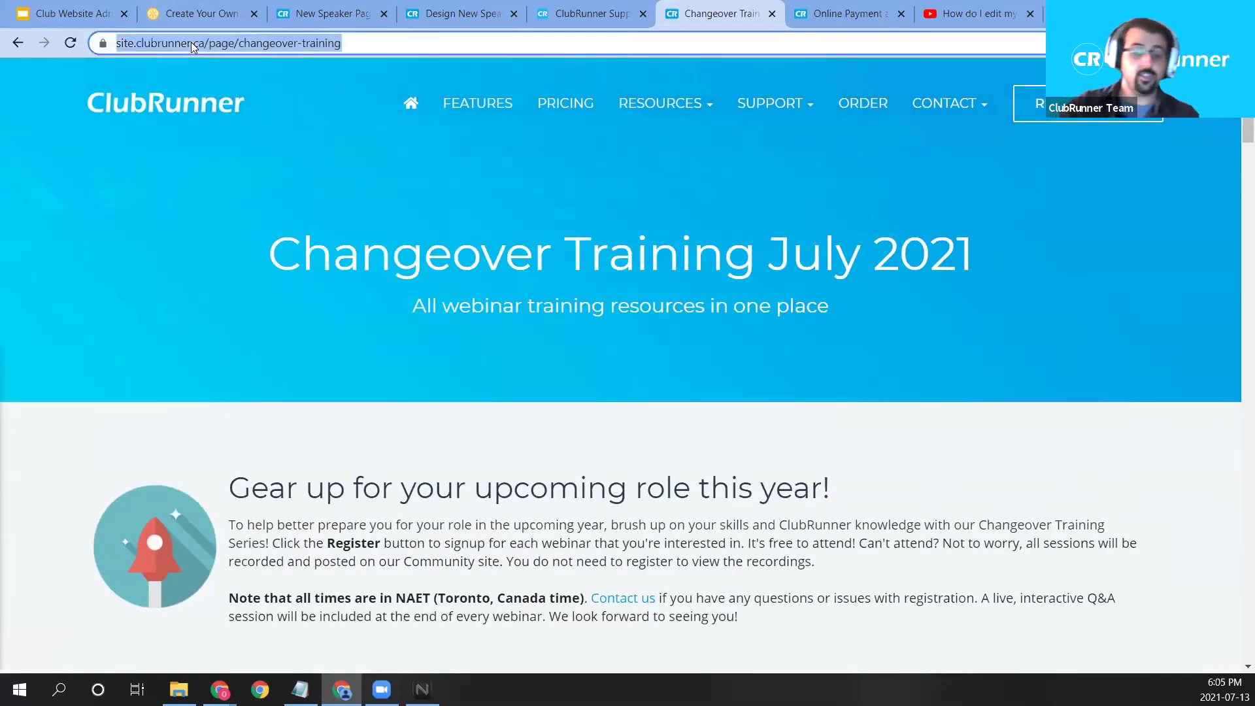
text(clubrunner.com/trai)
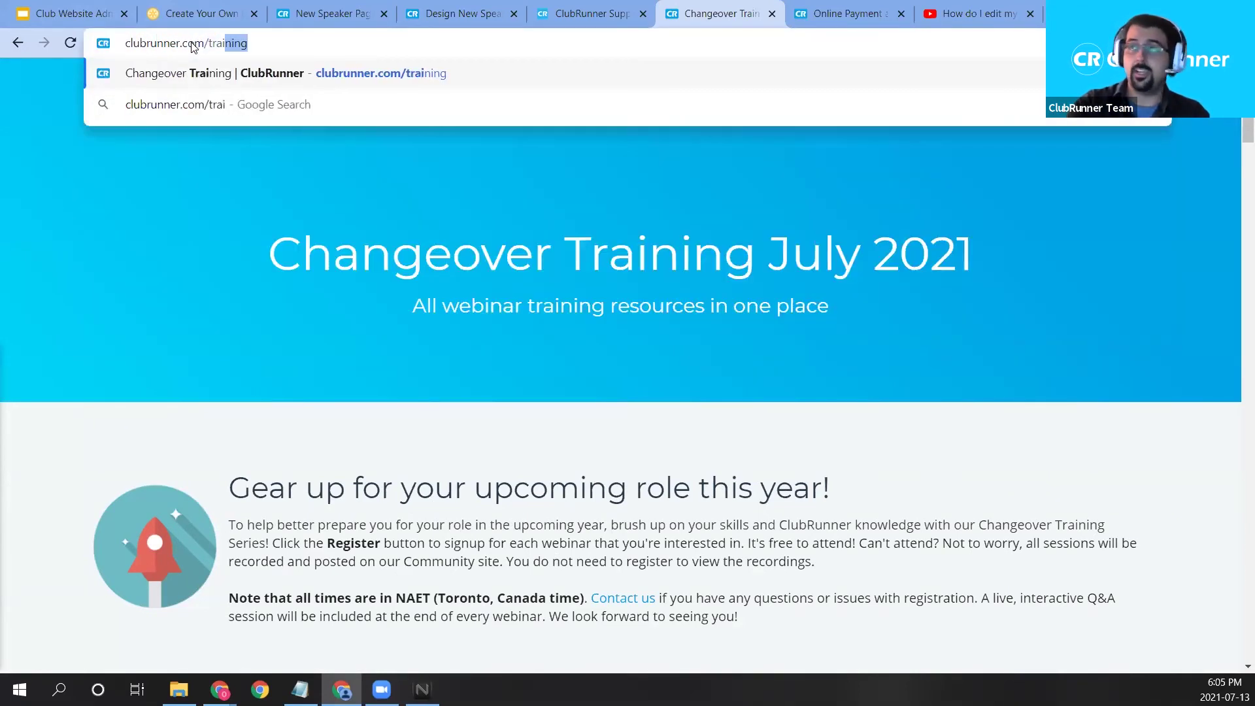
key(Return)
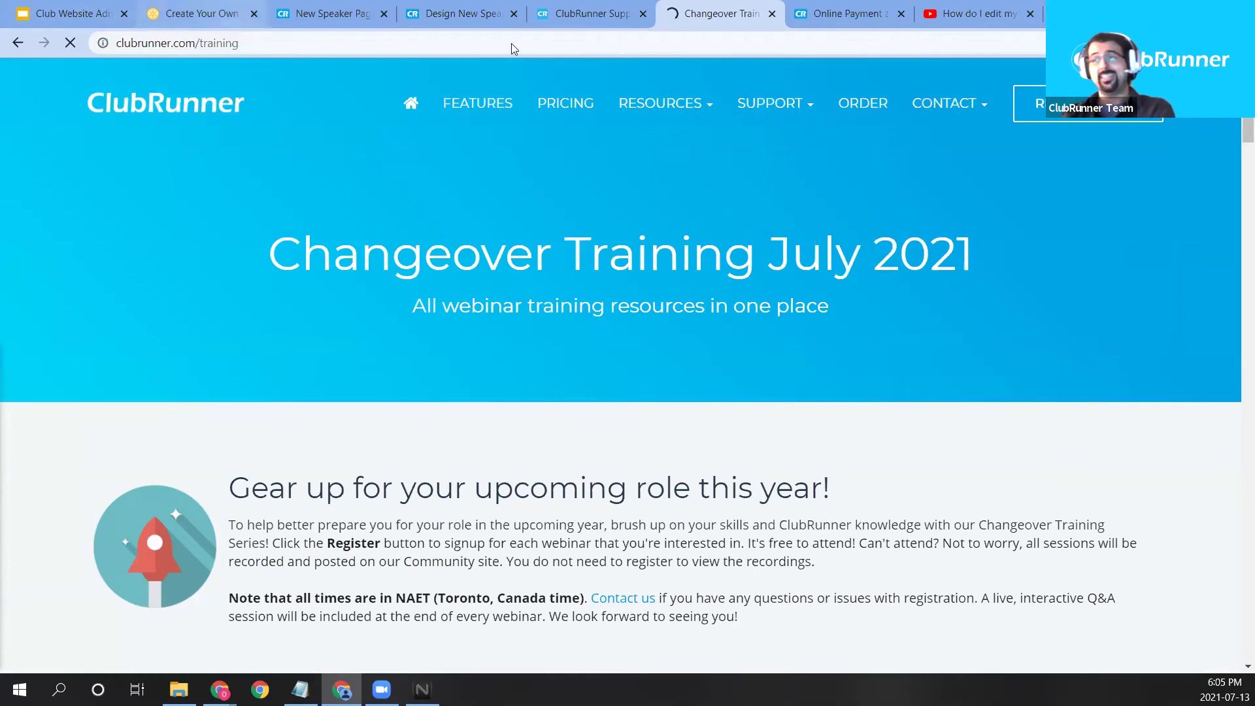
Open the Videos & Webinars section of the ClubRunner Support knowledgebase.
click(567, 6)
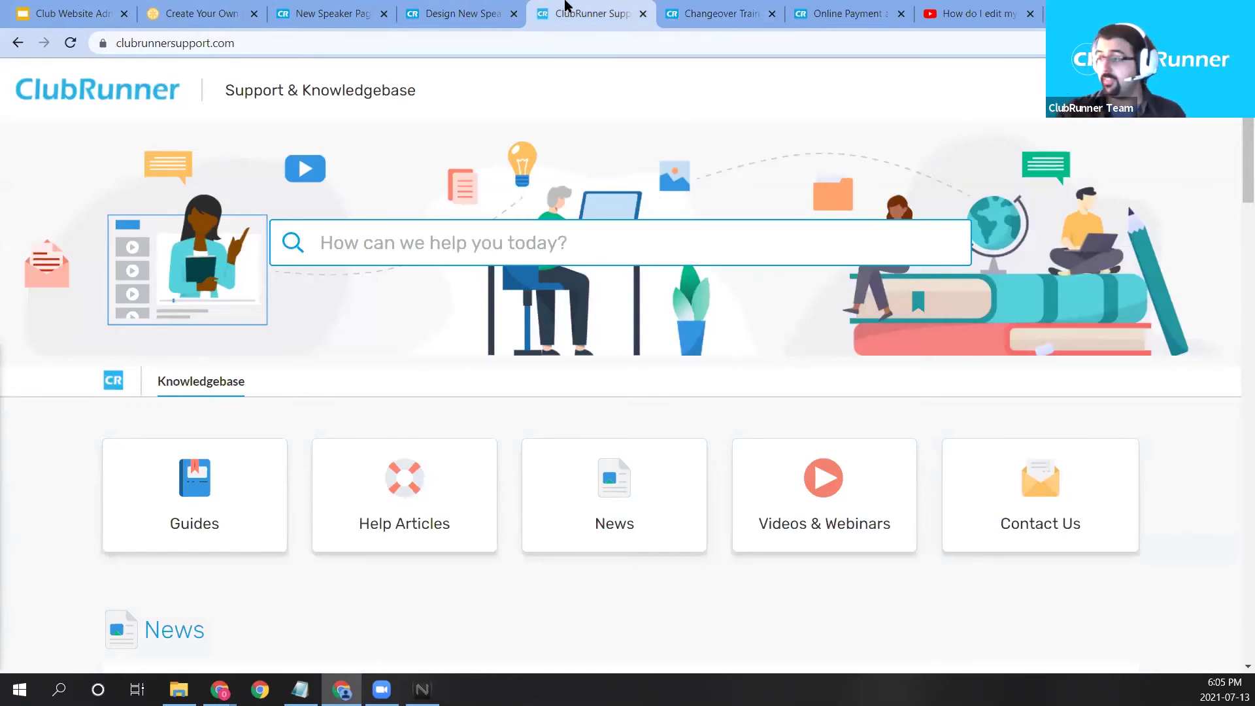
scroll(854, 443, down, 1)
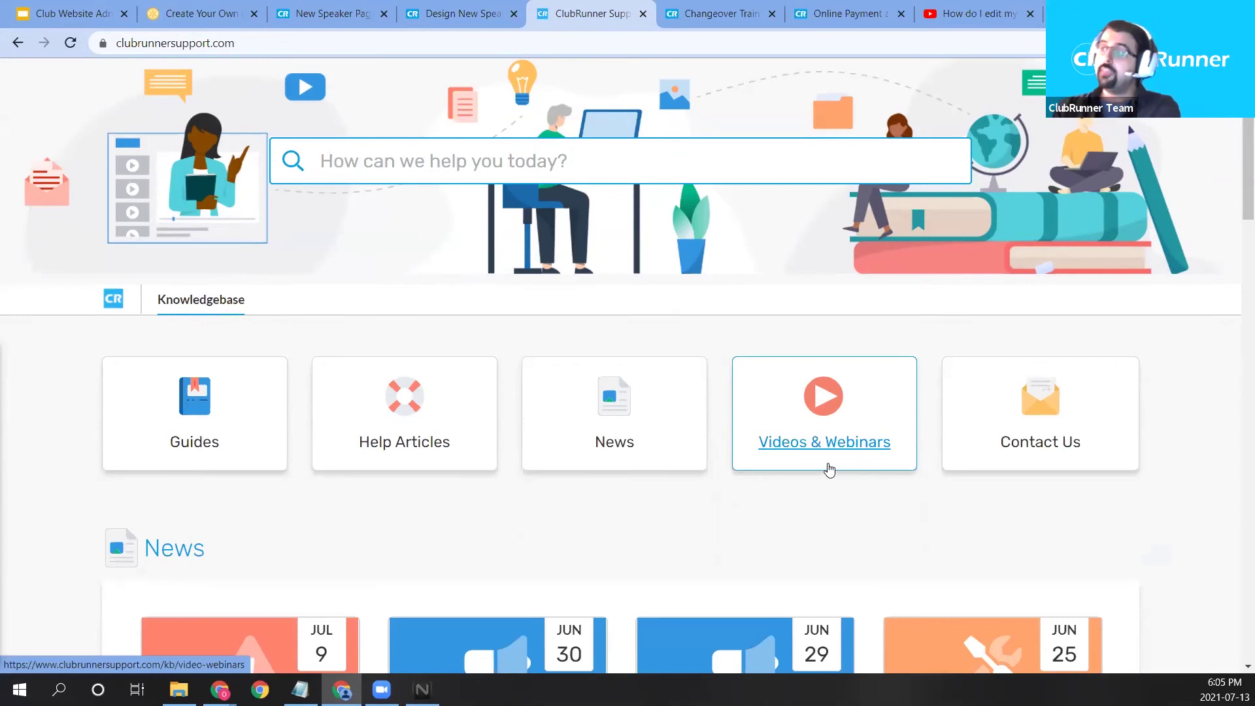
click(832, 450)
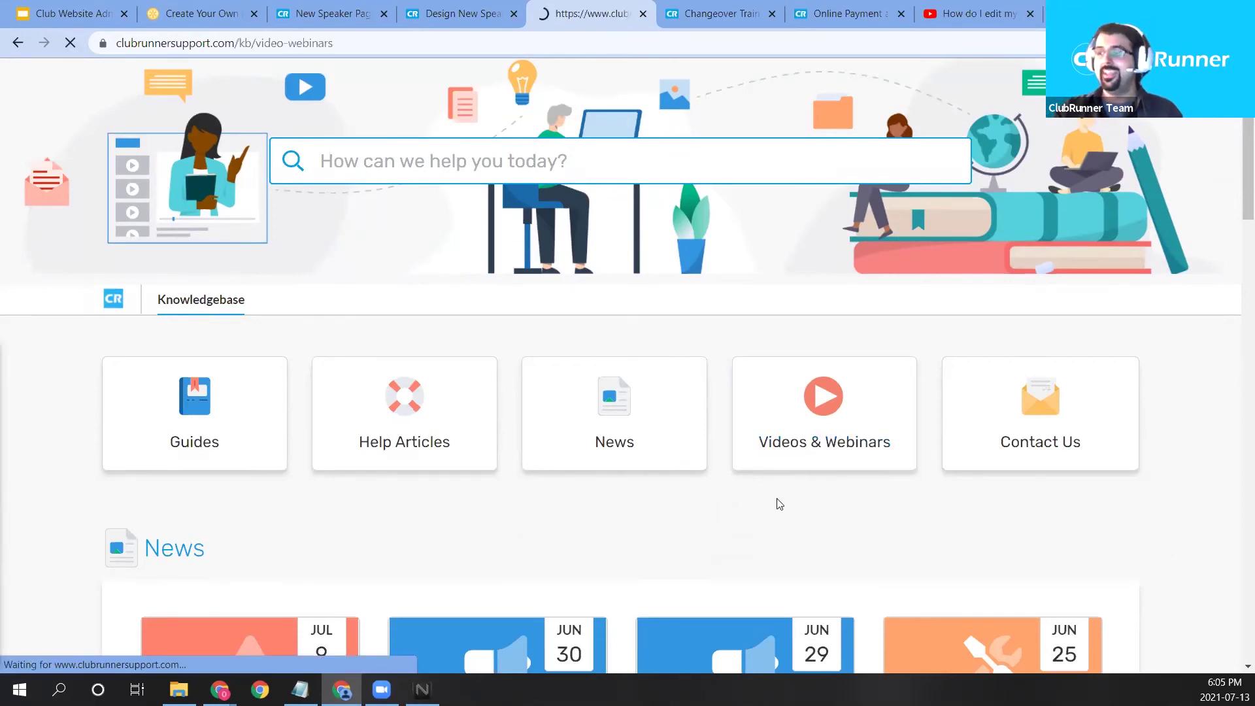
Open Help Articles, listing Club Help (247), District Help (90) and Website Guides (115).
scroll(630, 507, down, 5)
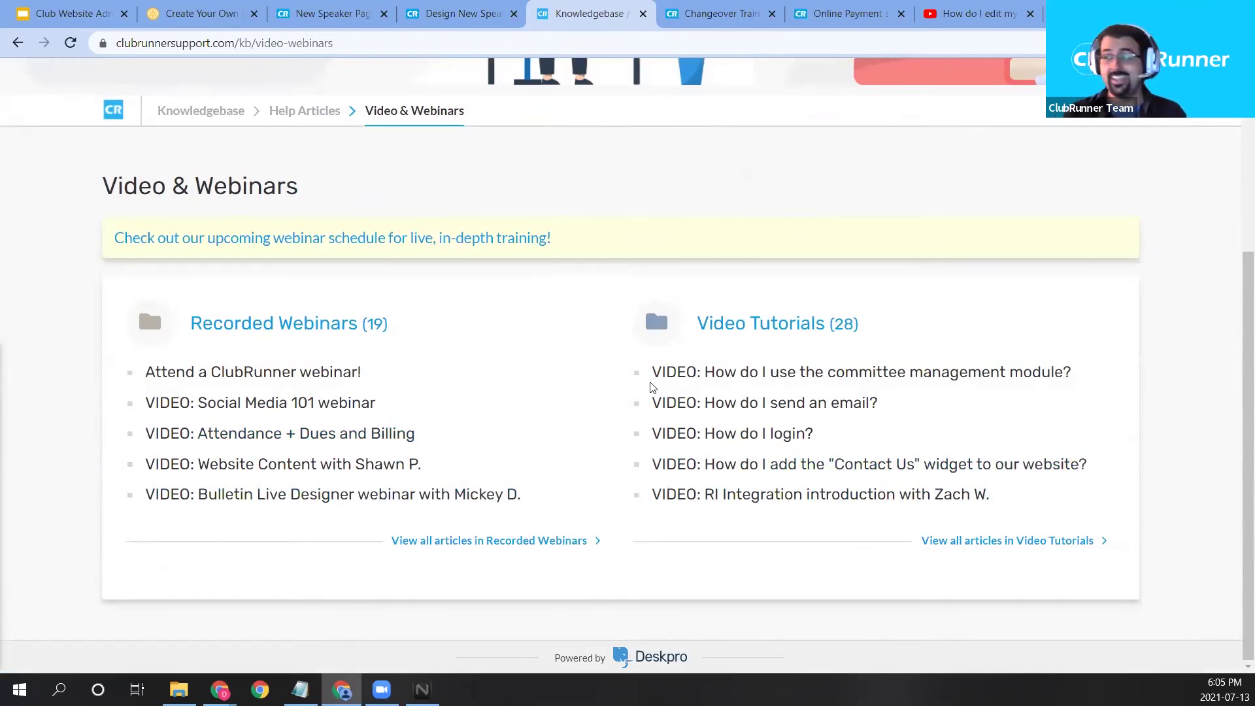
scroll(458, 204, up, 1)
click(313, 194)
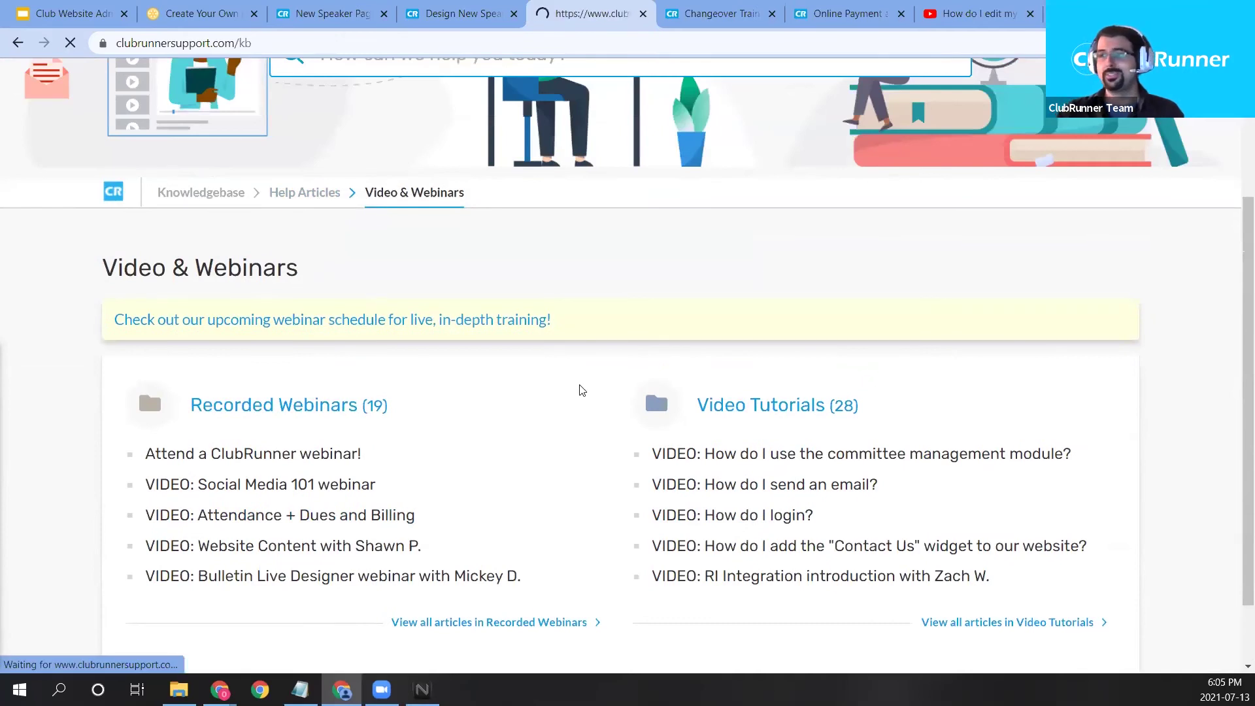
scroll(613, 423, down, 7)
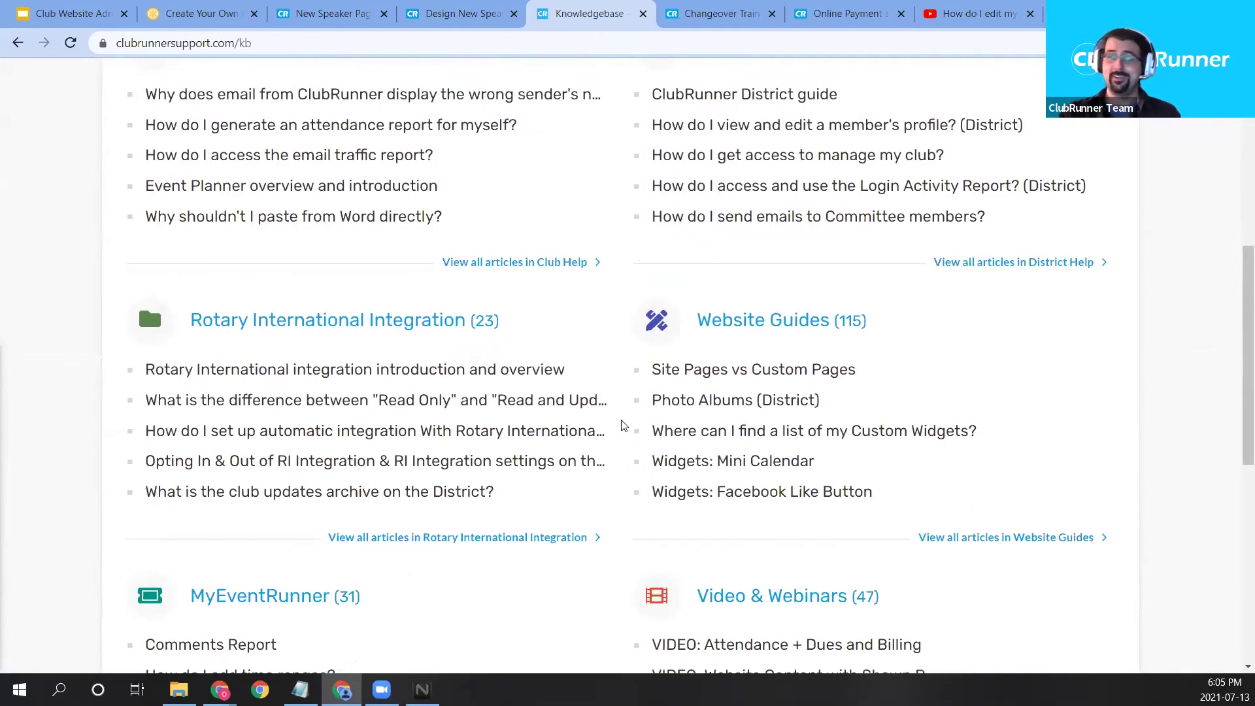
scroll(621, 424, down, 1)
scroll(477, 300, up, 3)
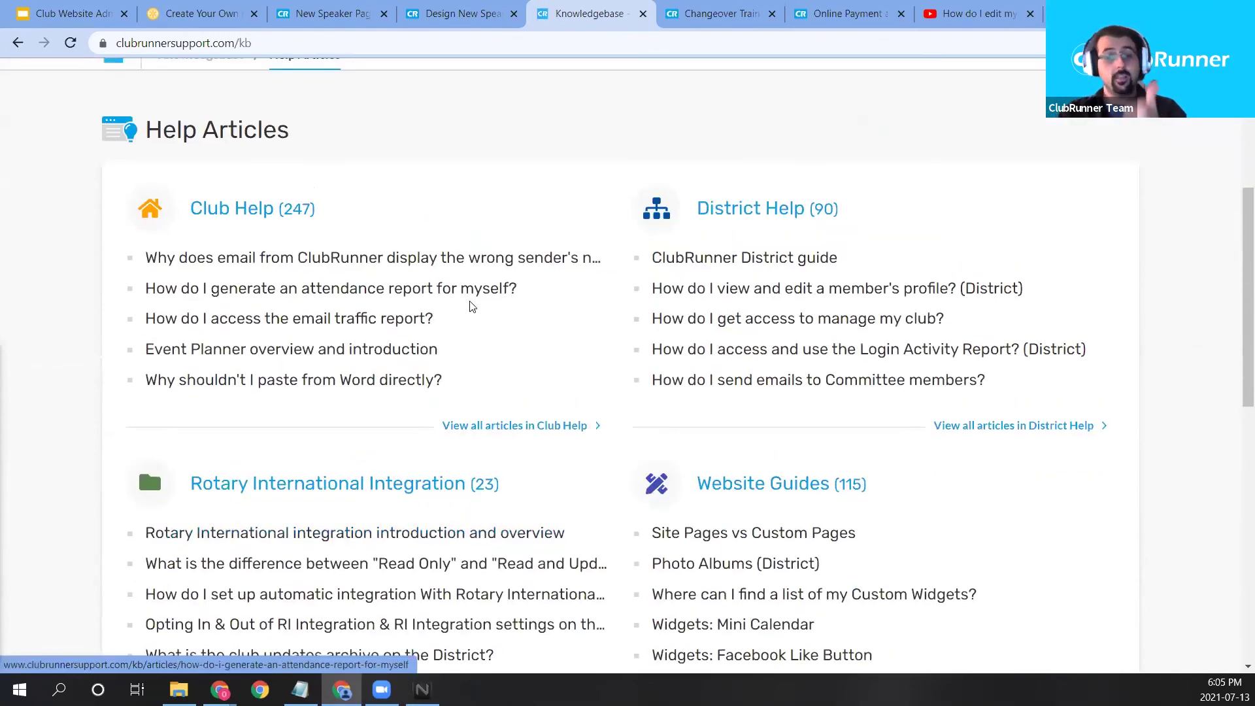
Scroll back up on the Rotary Club of Green Town Site Administrators dashboard.
scroll(467, 319, up, 1)
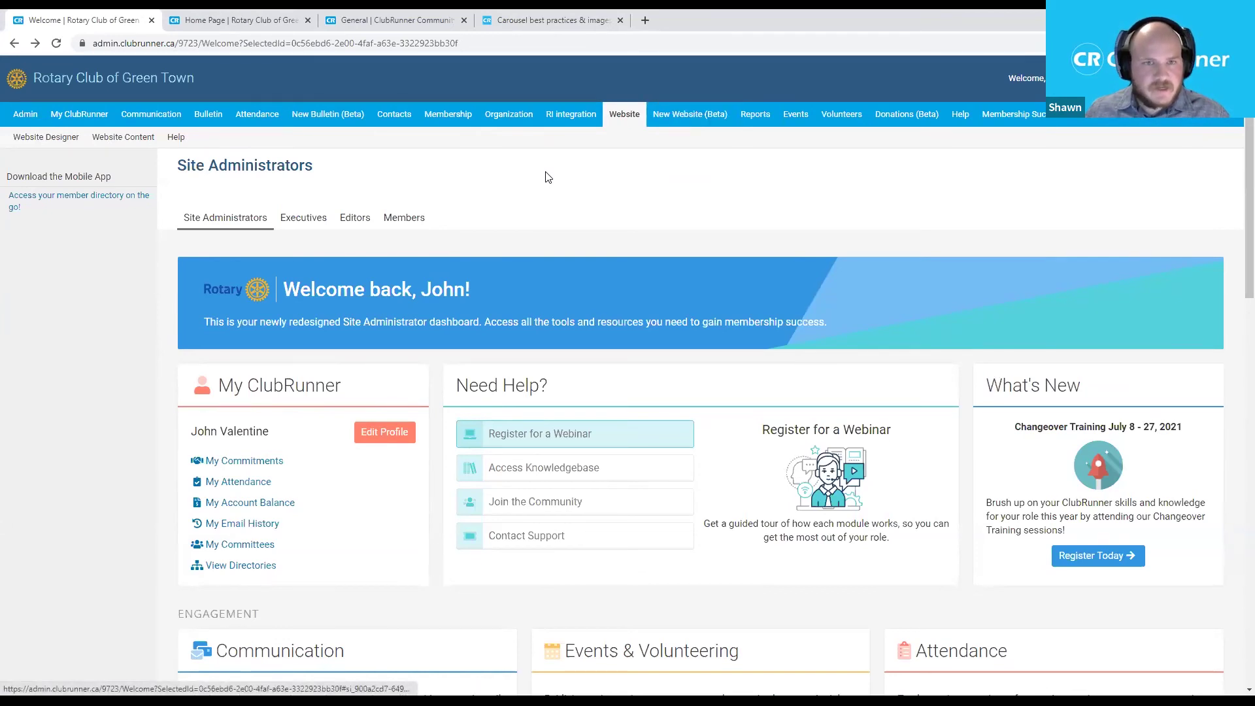
Open the Home Page in the Website Designer's Page Designer and dismiss the help ribbon.
click(65, 138)
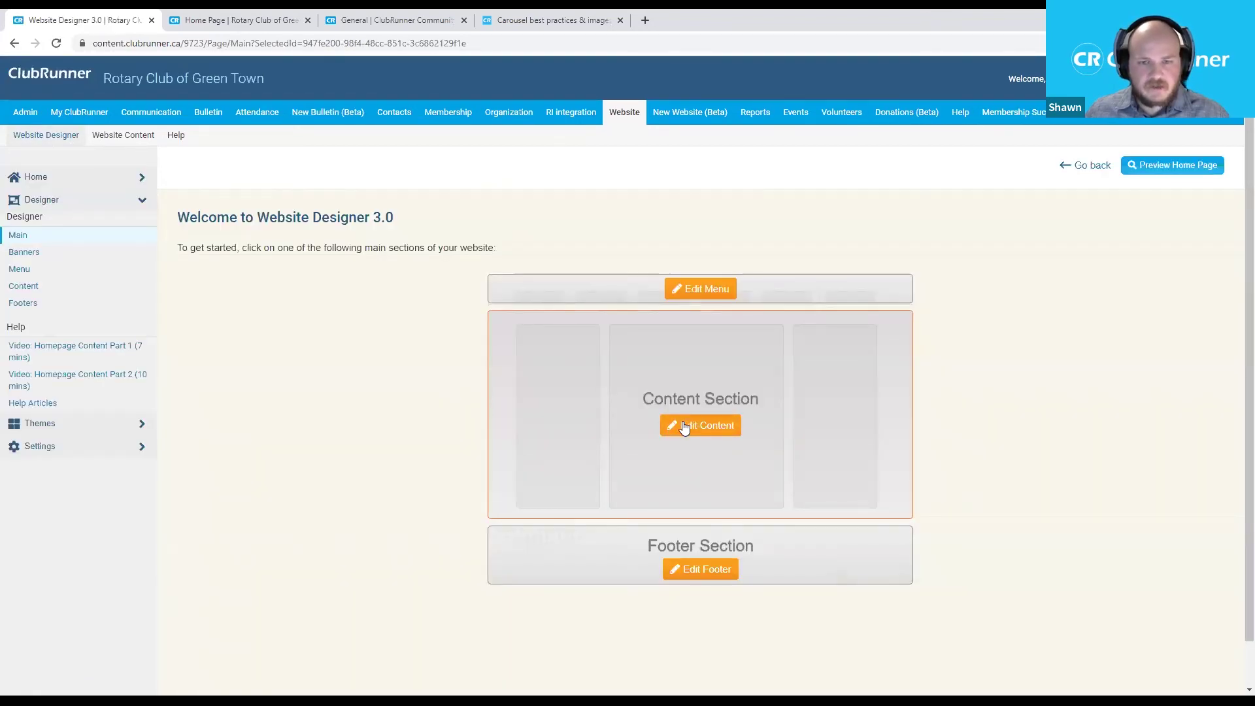
click(684, 426)
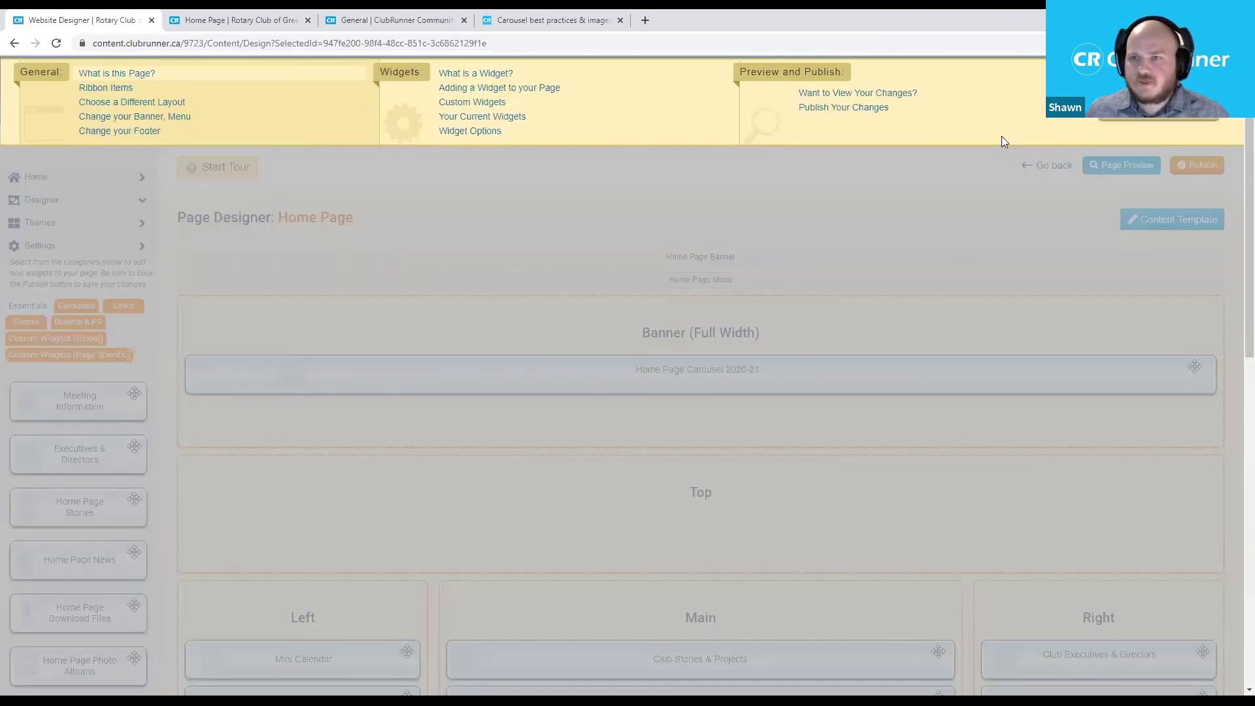
click(796, 298)
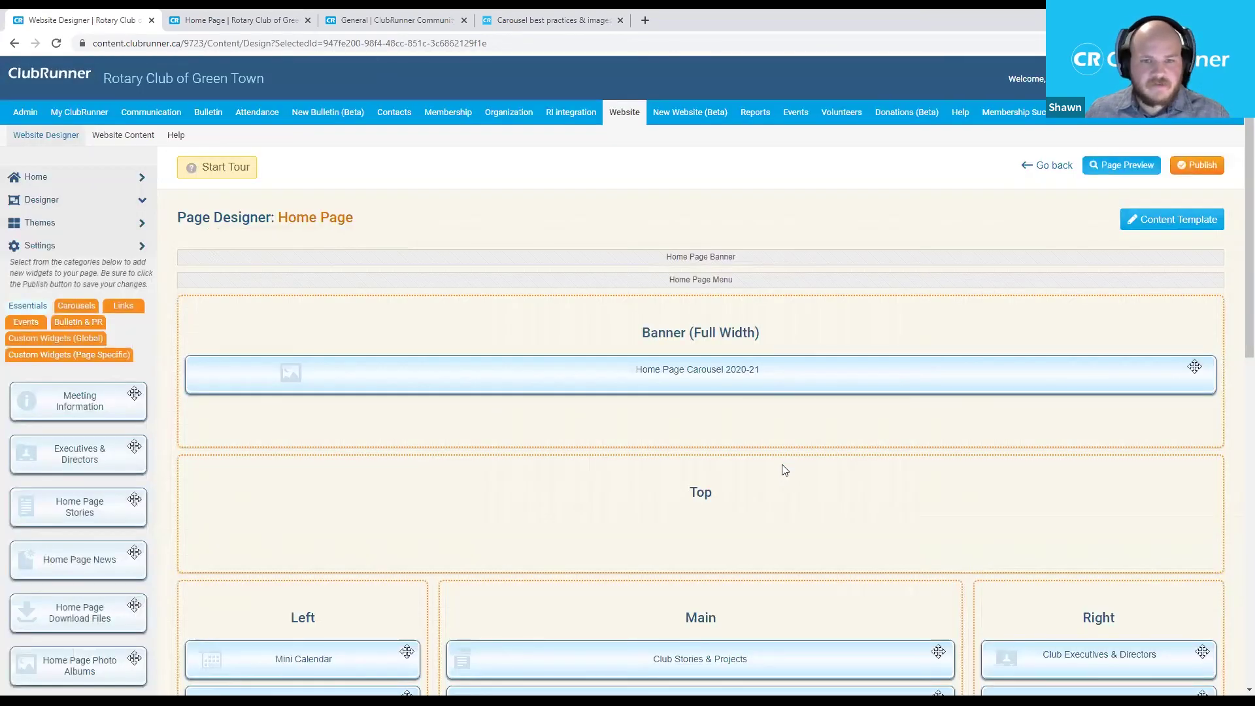
Scroll through the layout's Banner, Top, Left, Main and Right widget sections.
scroll(791, 468, down, 3)
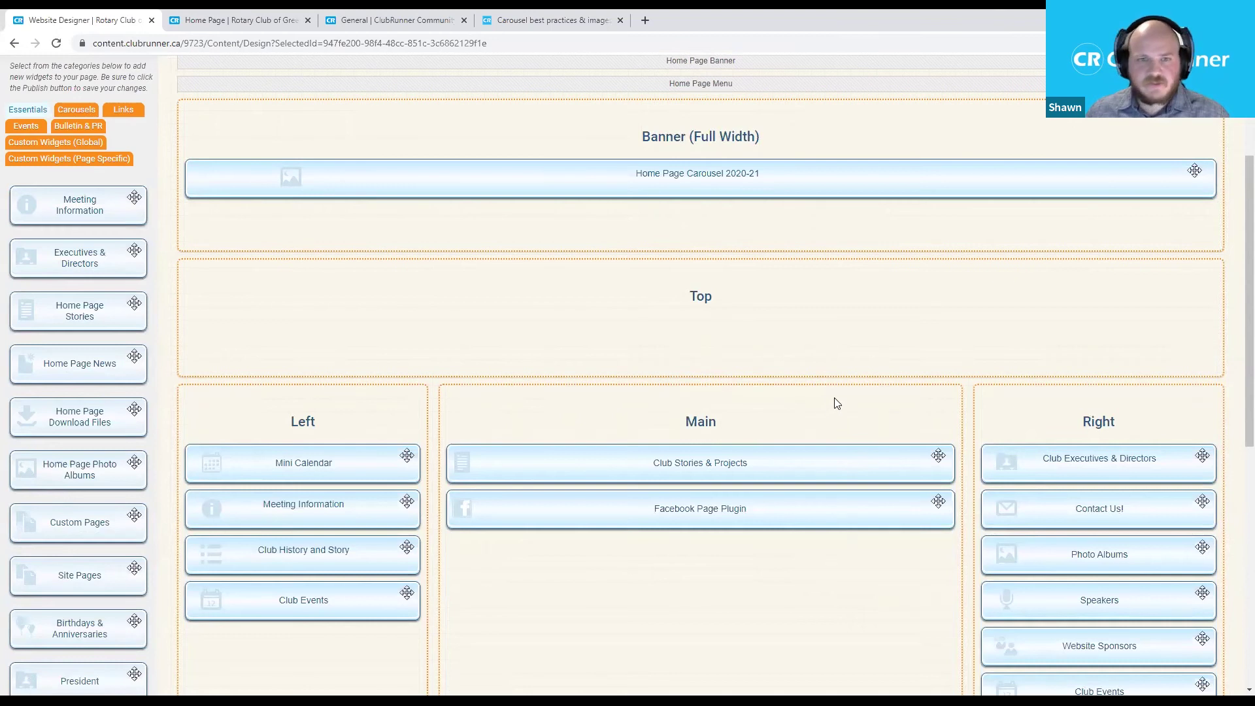
scroll(834, 400, up, 2)
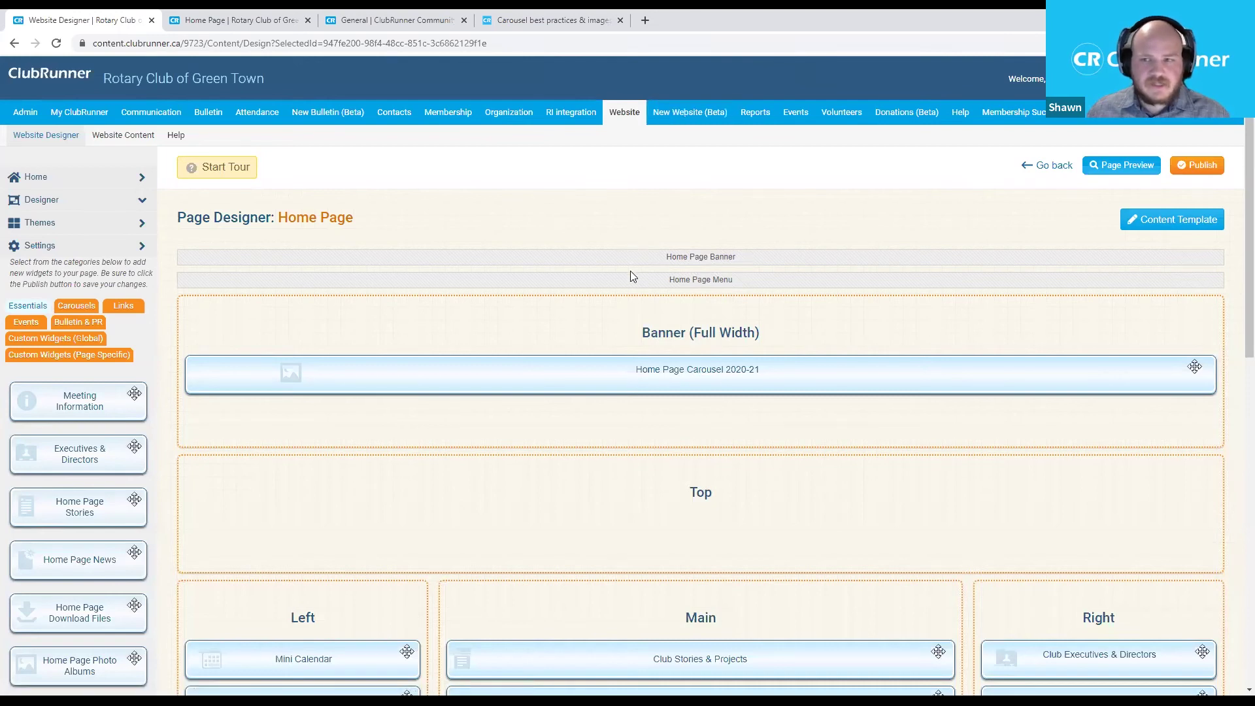
scroll(696, 308, down, 1)
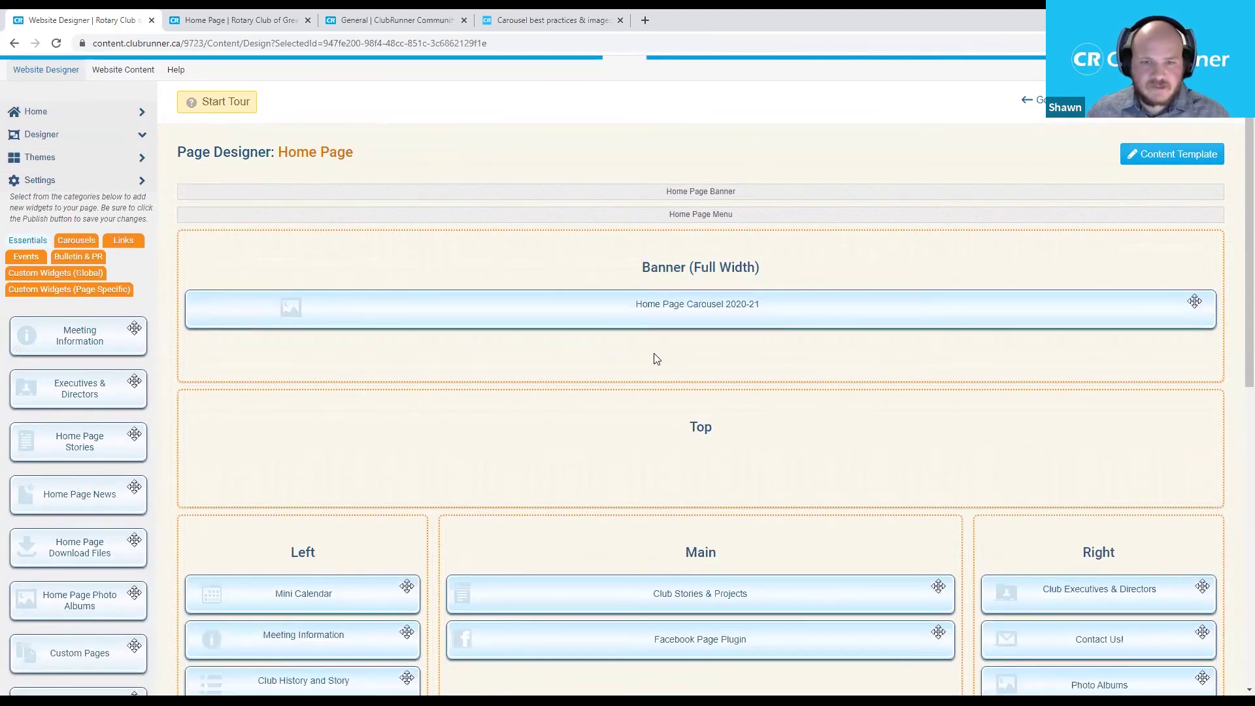
scroll(638, 342, down, 1)
scroll(654, 333, down, 2)
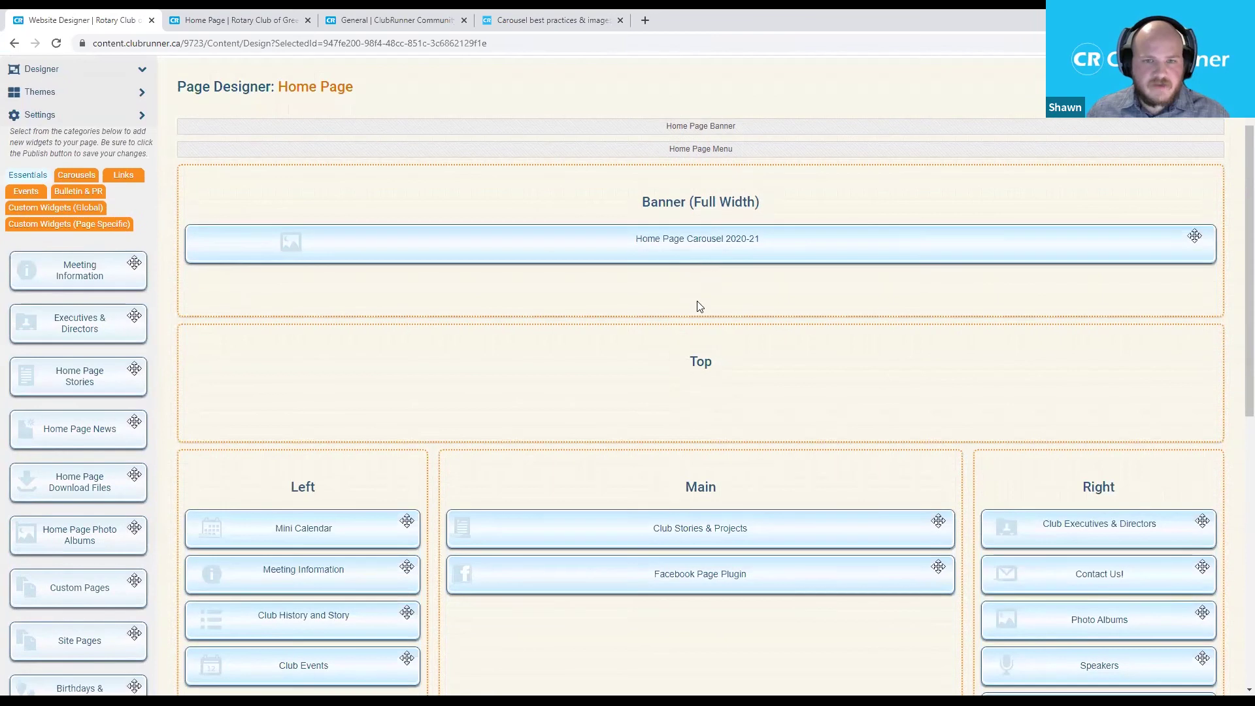
scroll(696, 355, up, 1)
scroll(697, 355, up, 2)
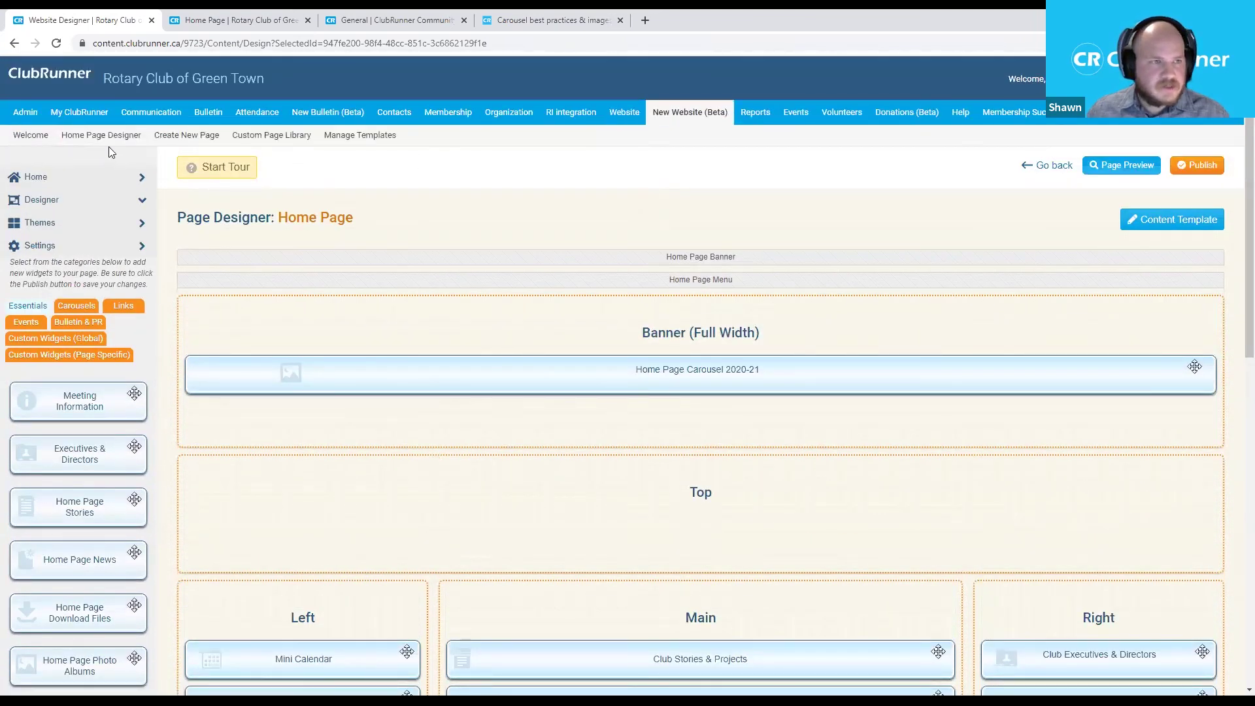
click(108, 137)
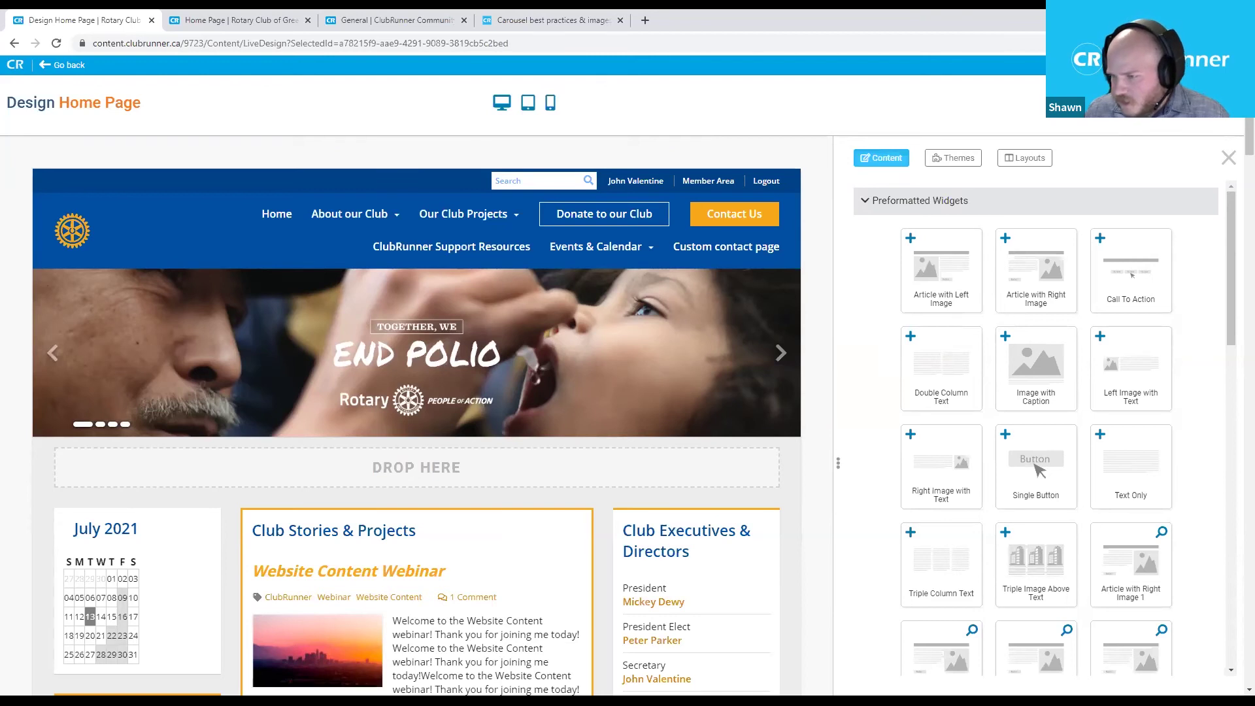
scroll(547, 524, down, 5)
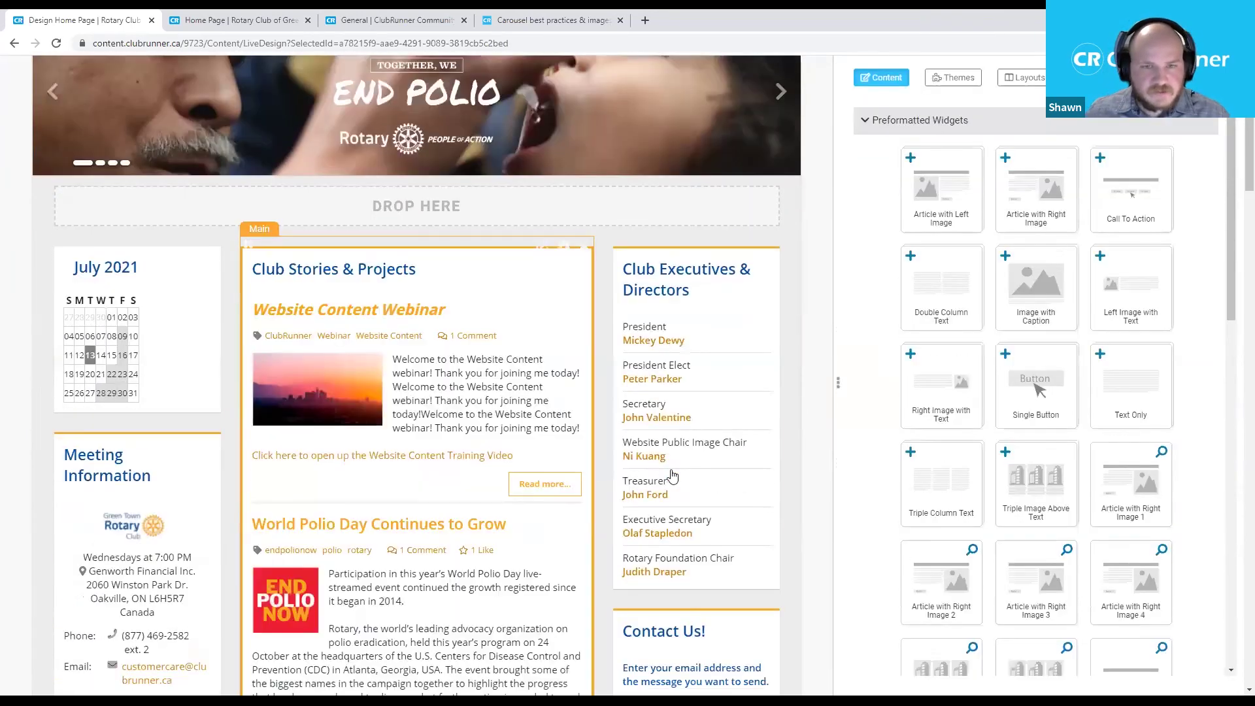
click(876, 124)
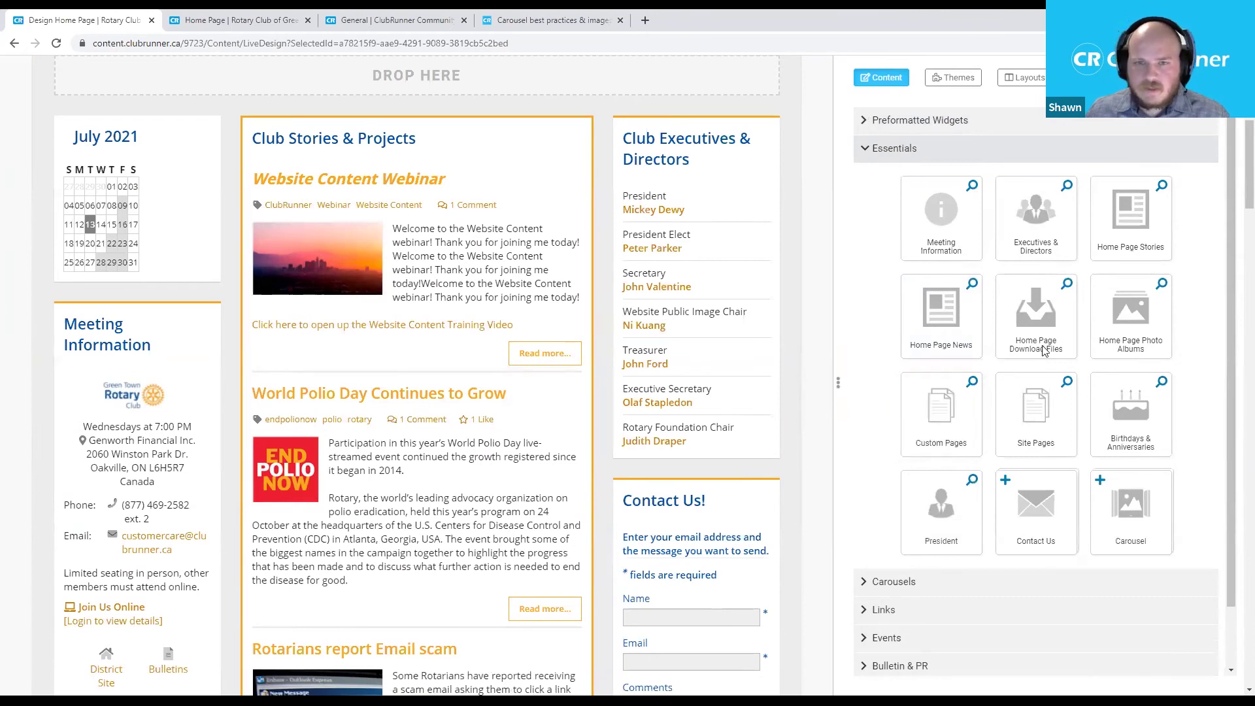
drag(1144, 222, 507, 270)
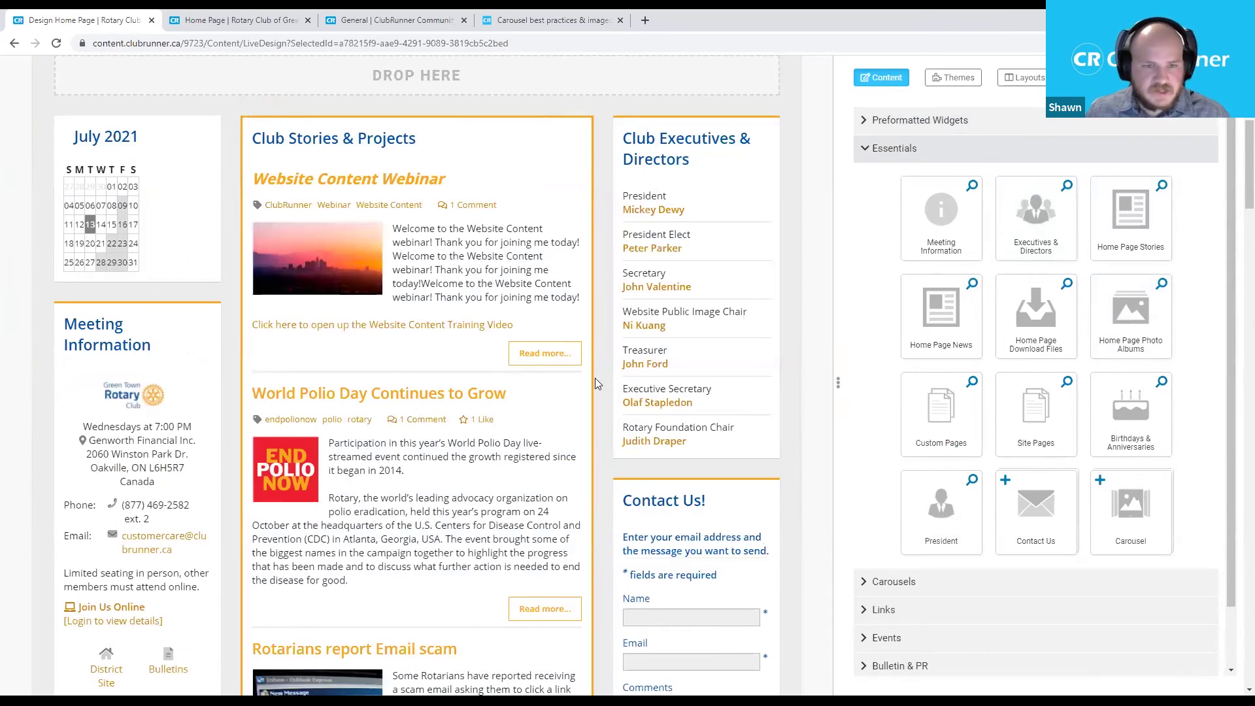
mouse_move(592, 362)
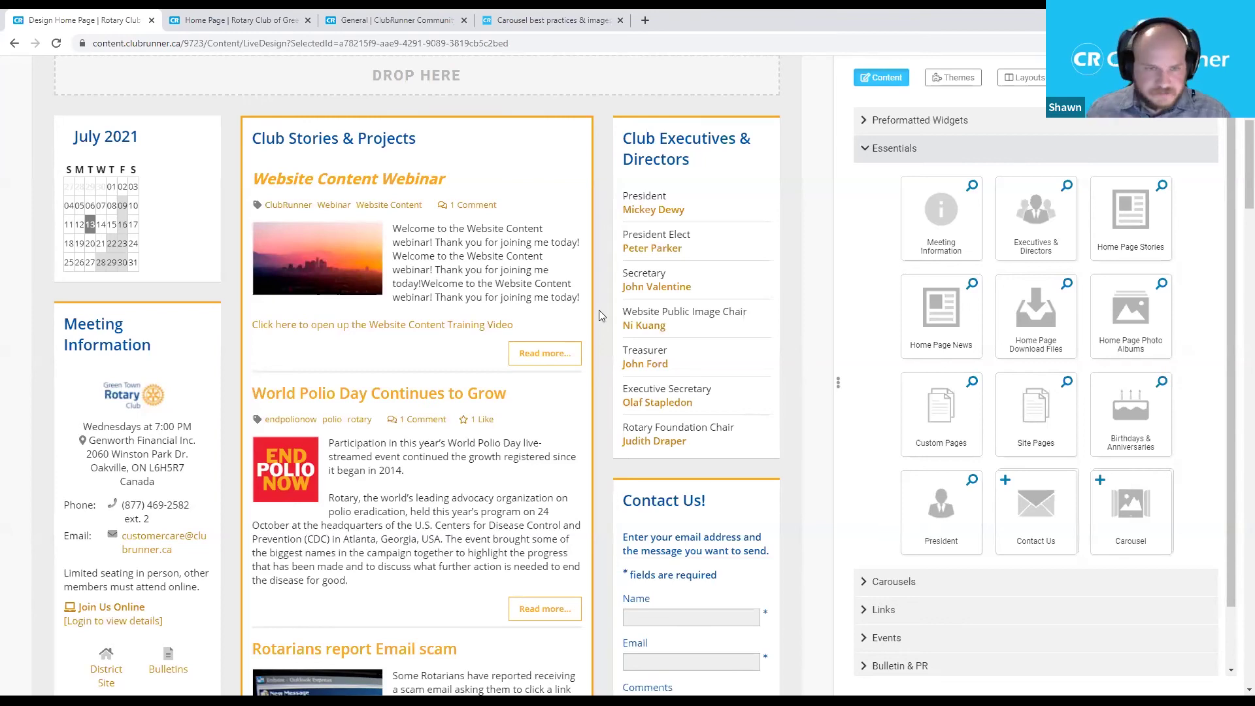
mouse_move(564, 321)
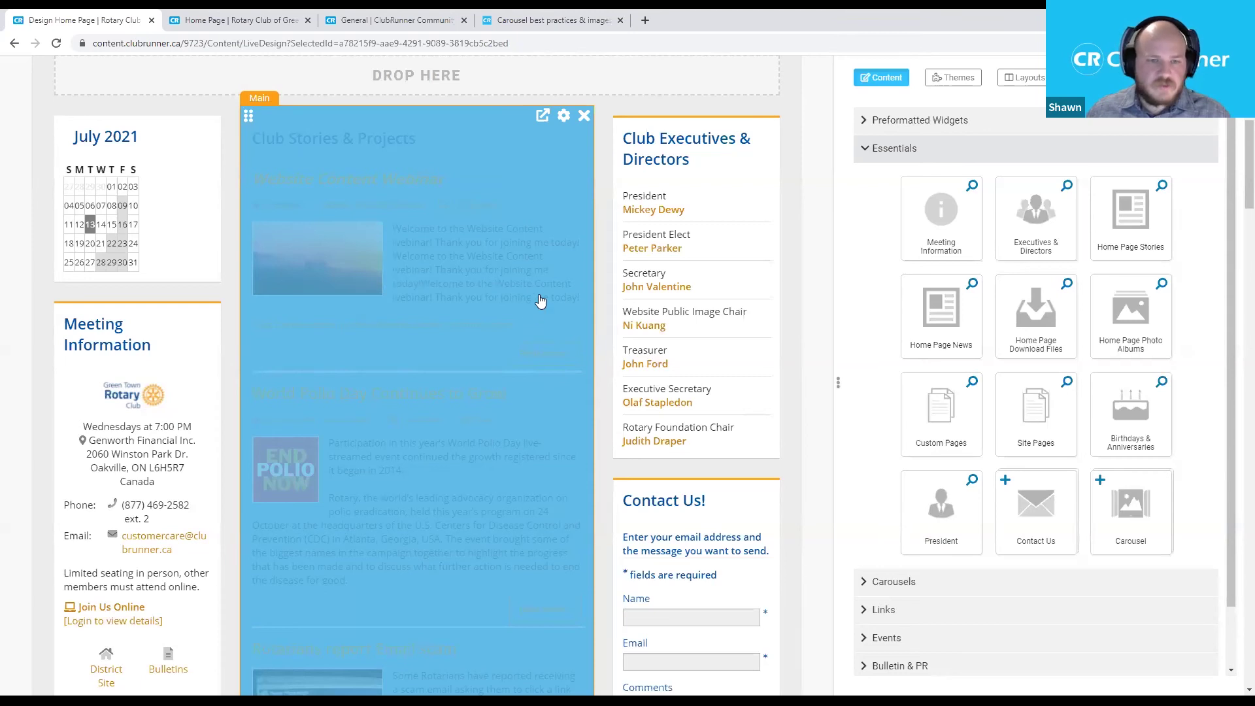
Save the Club Stories & Projects widget with Show "Read more…" link unchecked and 8 items.
click(552, 123)
scroll(678, 426, down, 3)
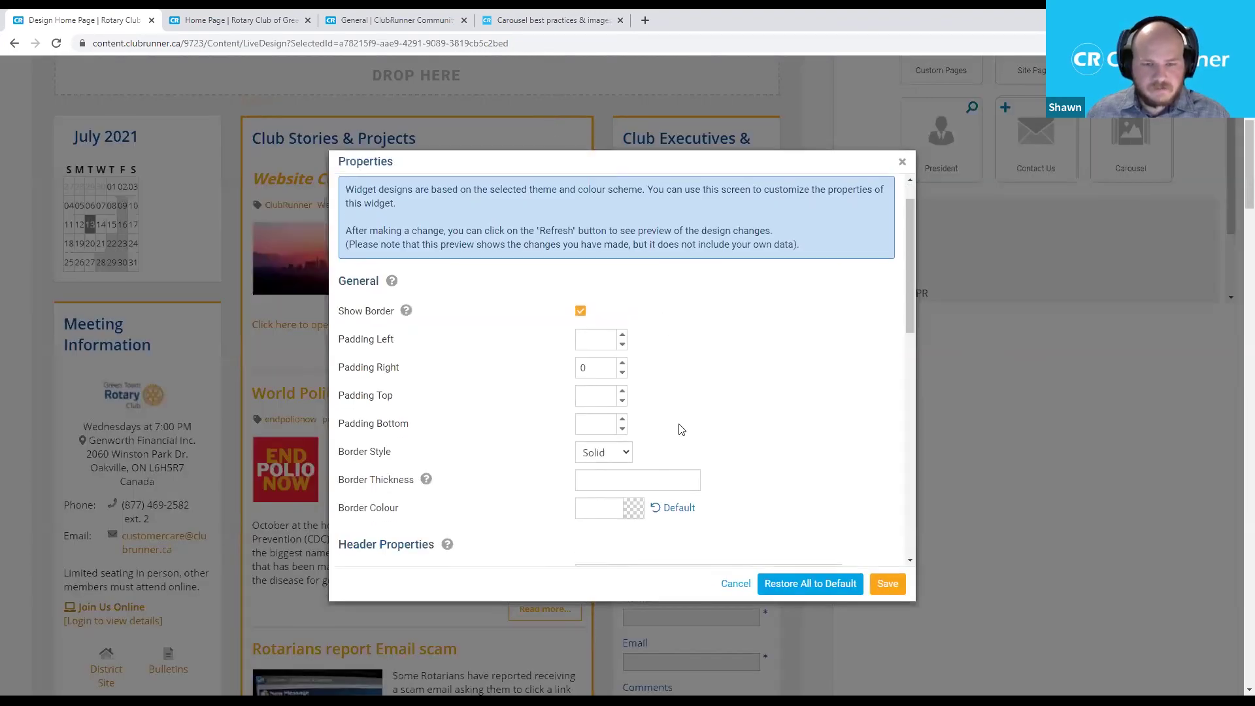
scroll(698, 411, down, 3)
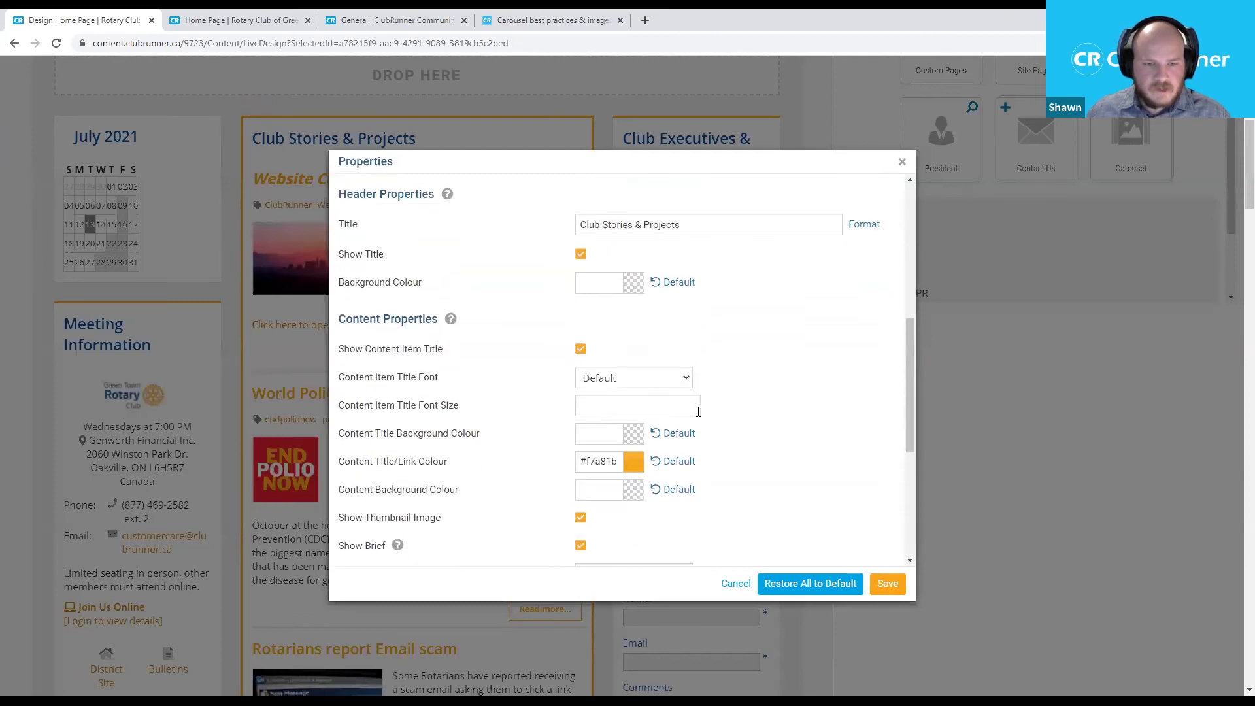
scroll(698, 411, down, 2)
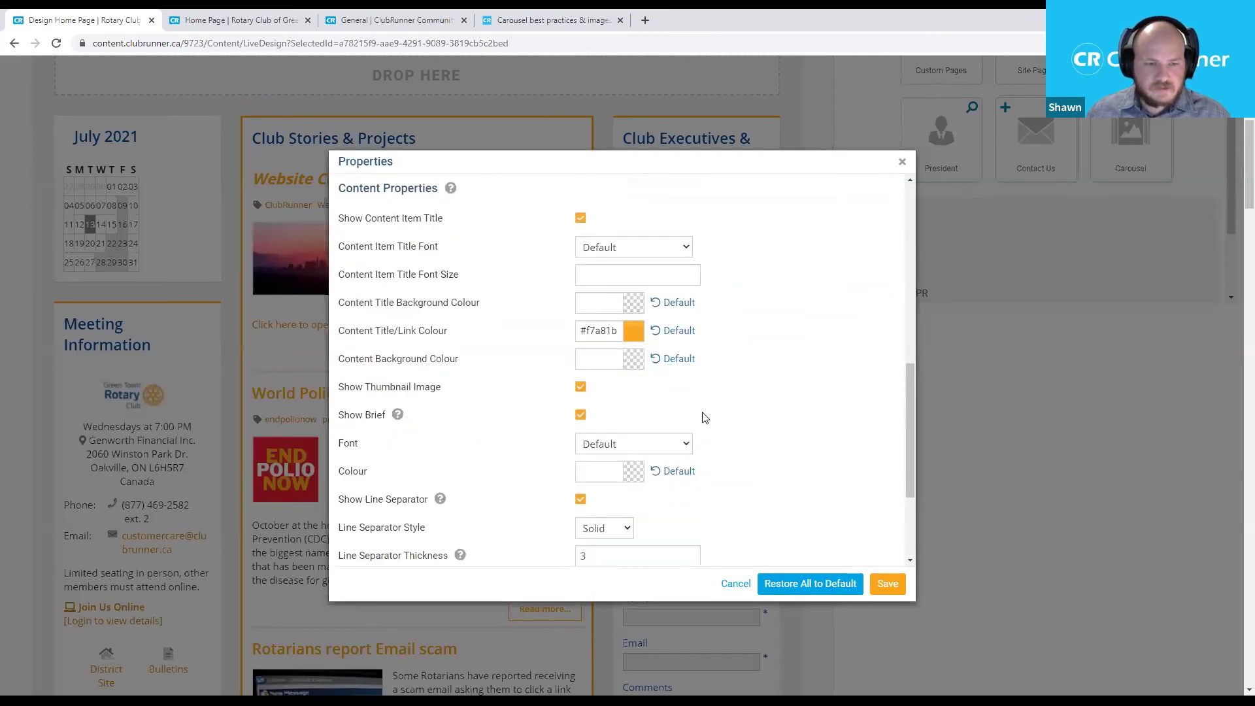
scroll(705, 418, down, 3)
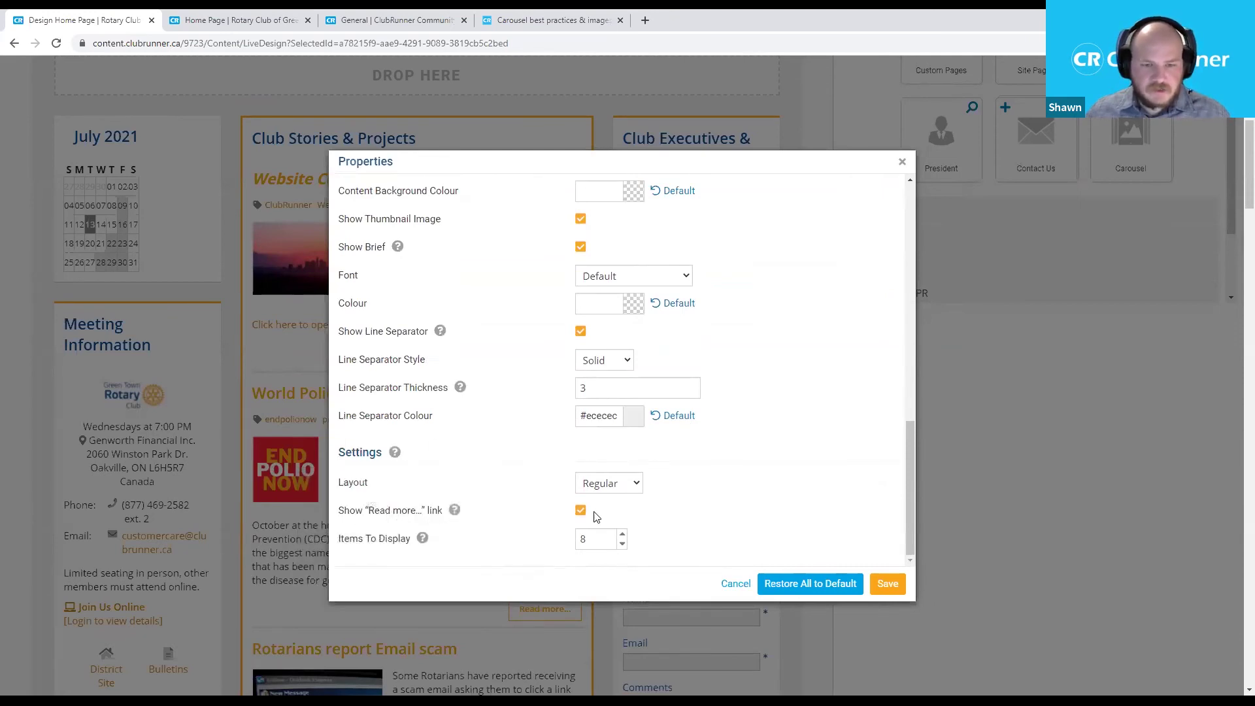
click(887, 584)
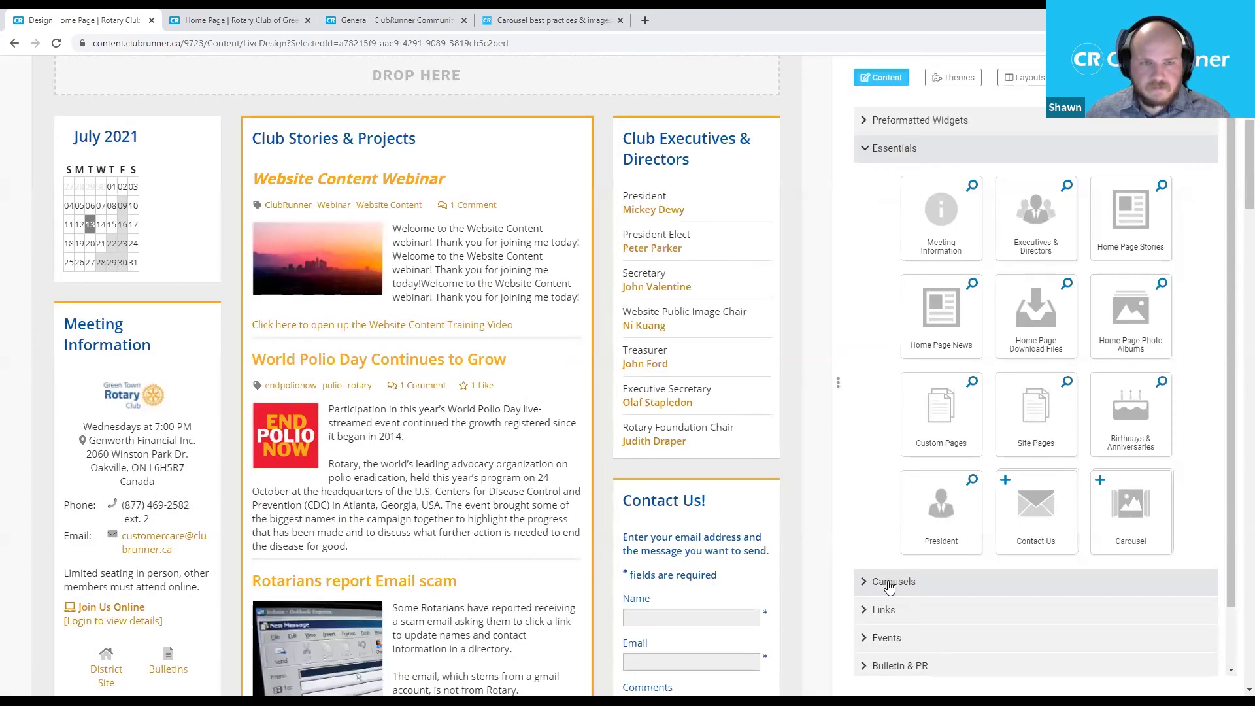
mouse_move(572, 347)
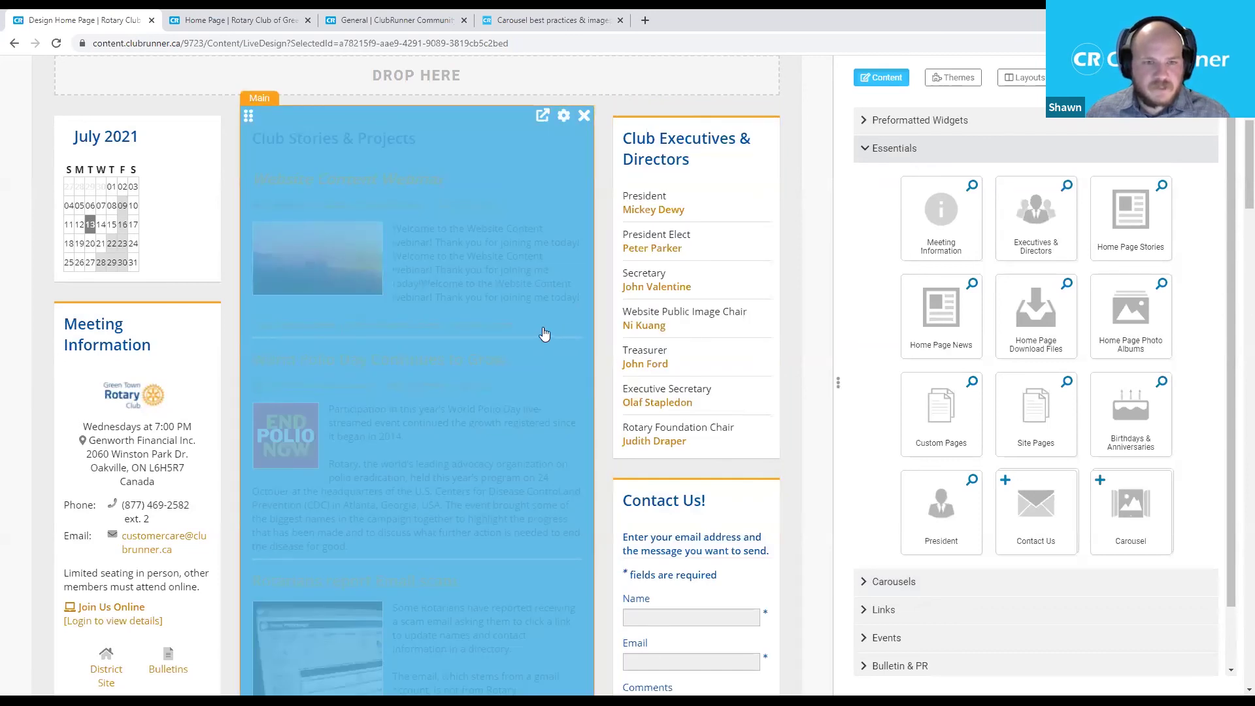
scroll(591, 342, up, 6)
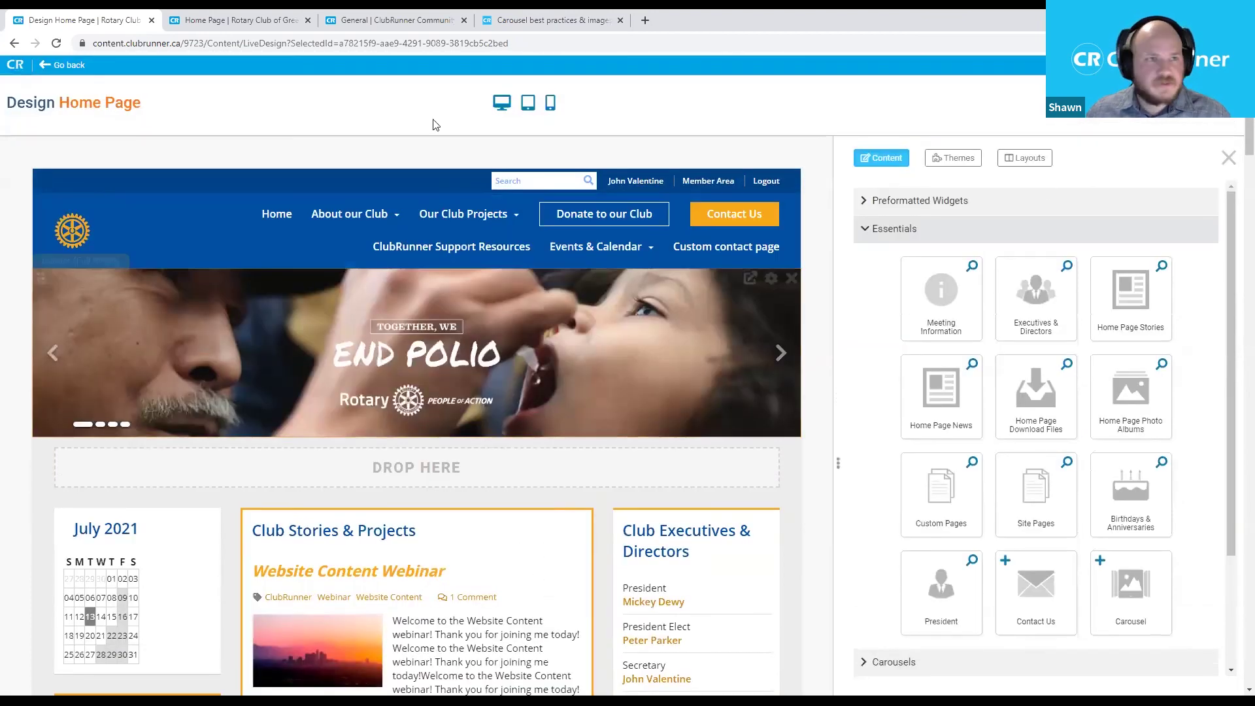
Reload the live club home page to see the stories without "Read more..." links.
click(255, 21)
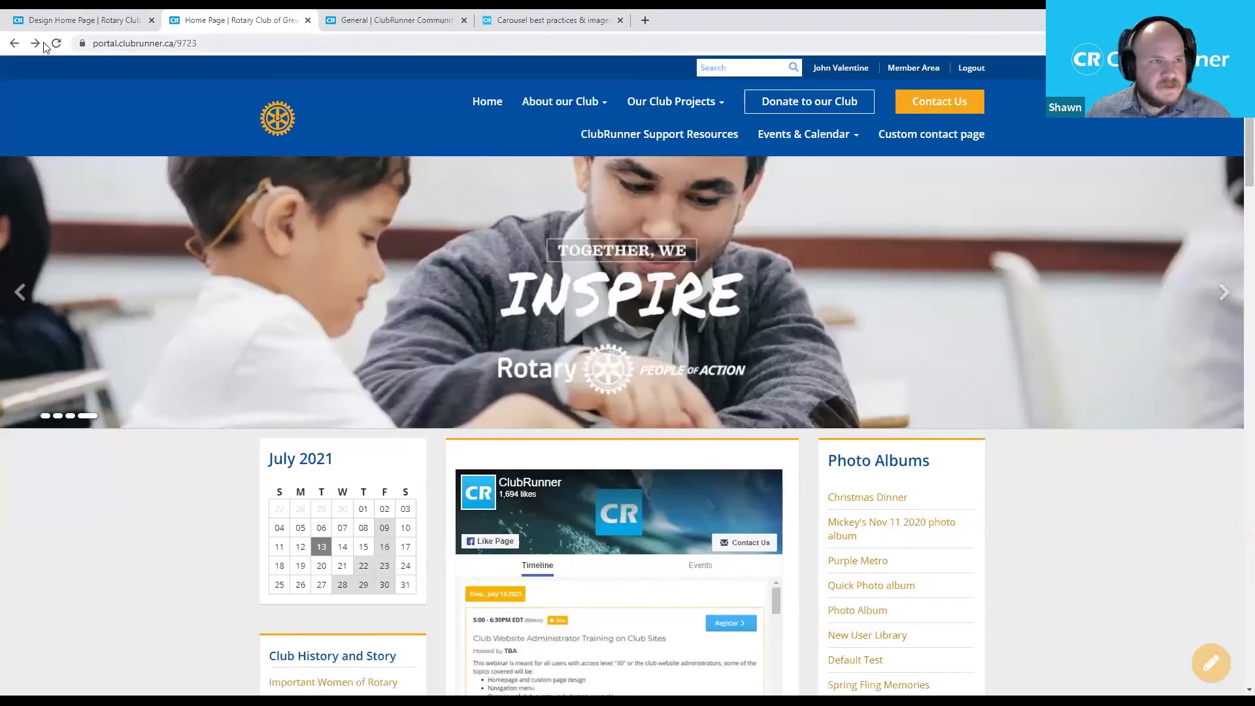
click(137, 45)
key(Return)
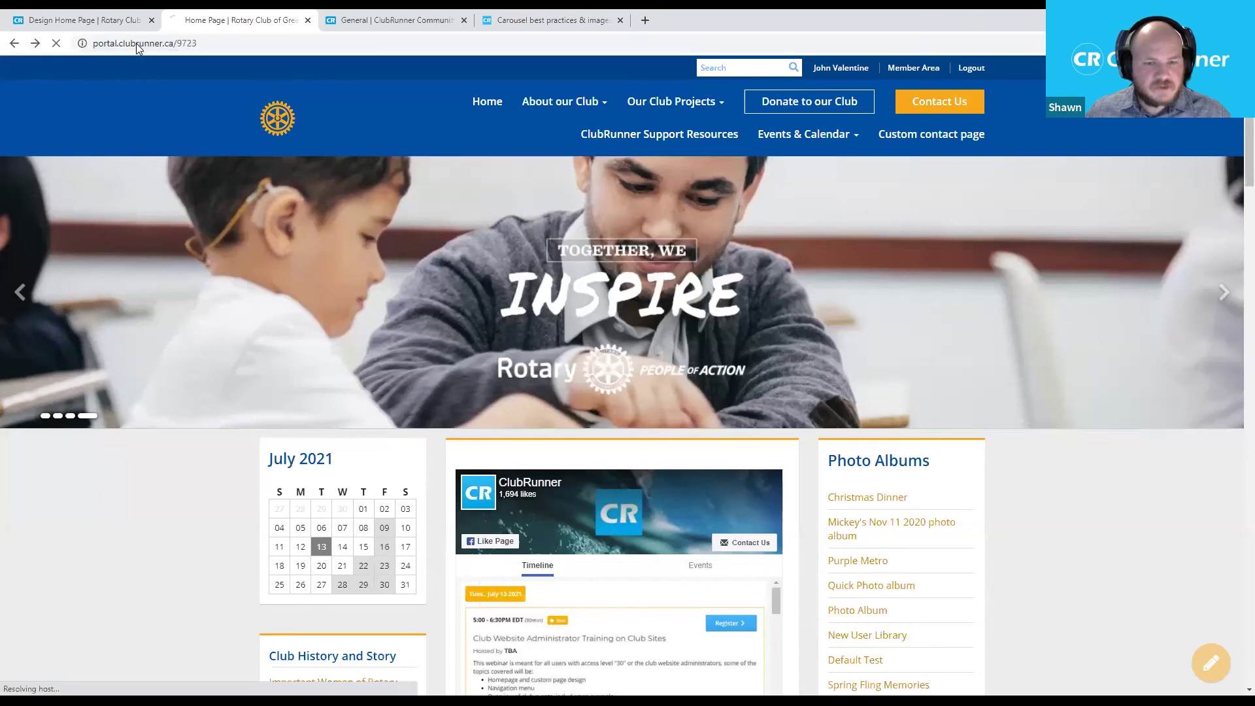
scroll(156, 383, down, 4)
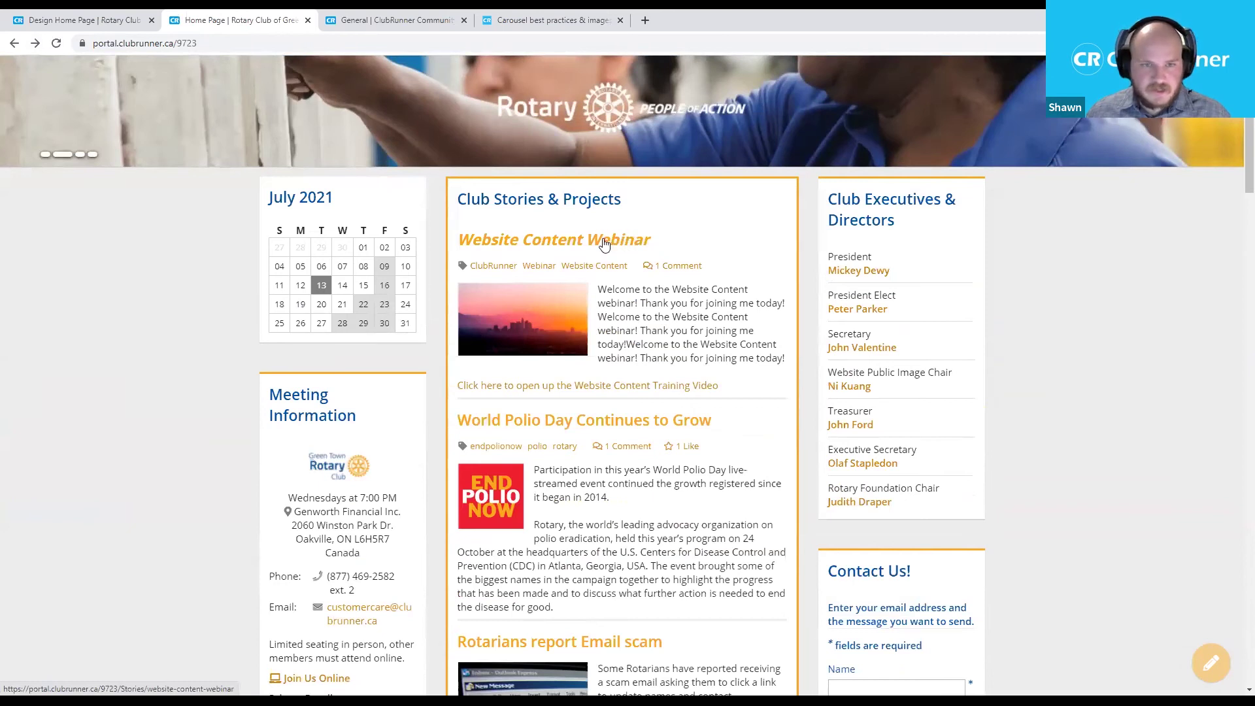
Open the Website Content Webinar story, then return to the home page and scroll down.
click(561, 243)
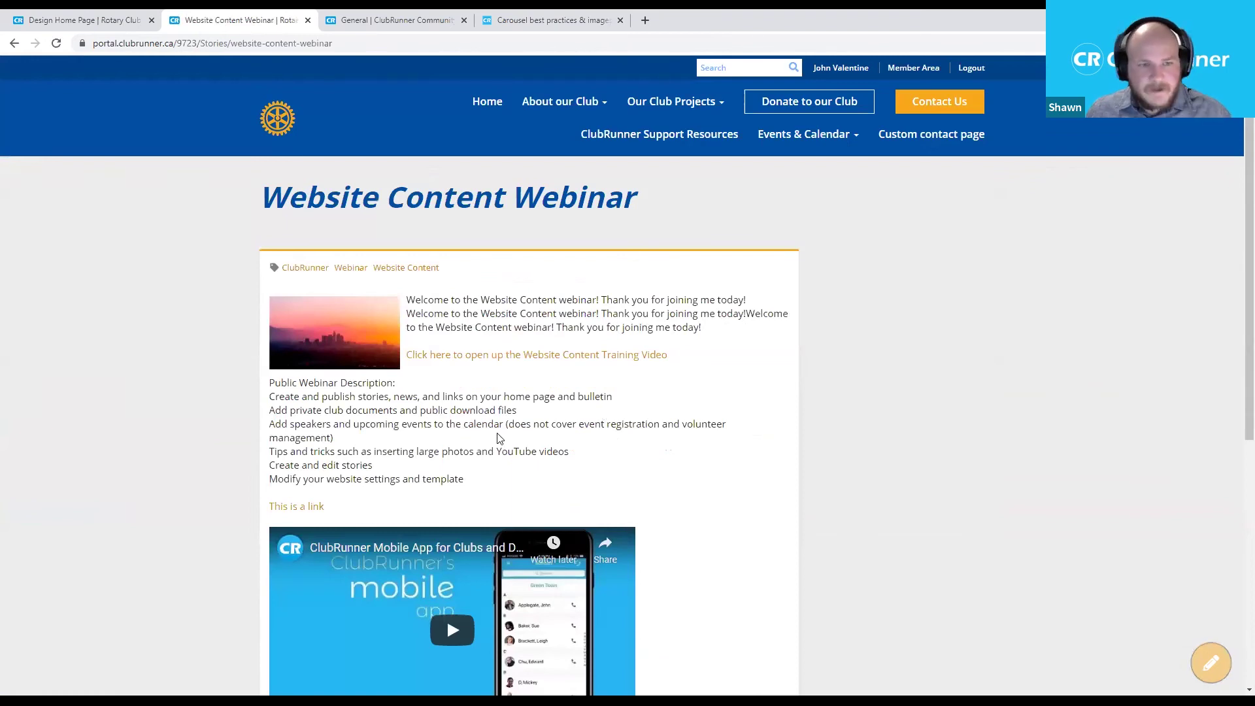
scroll(556, 366, down, 1)
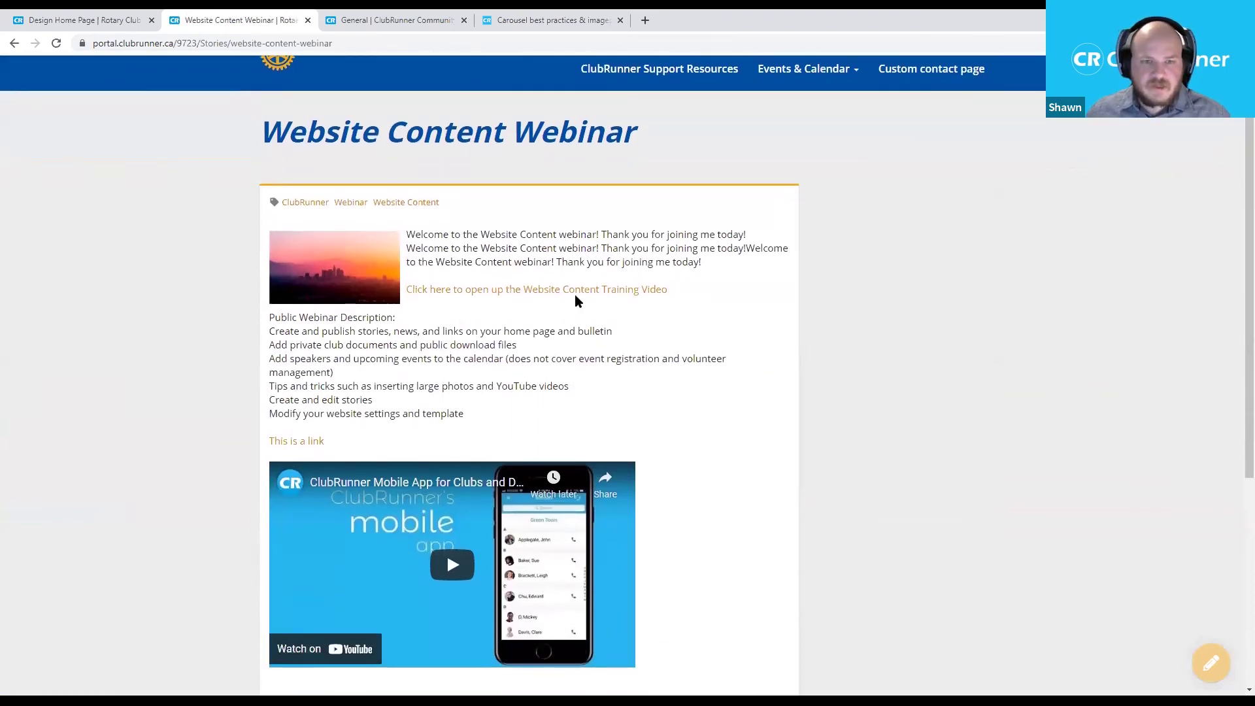
key(alt+Left)
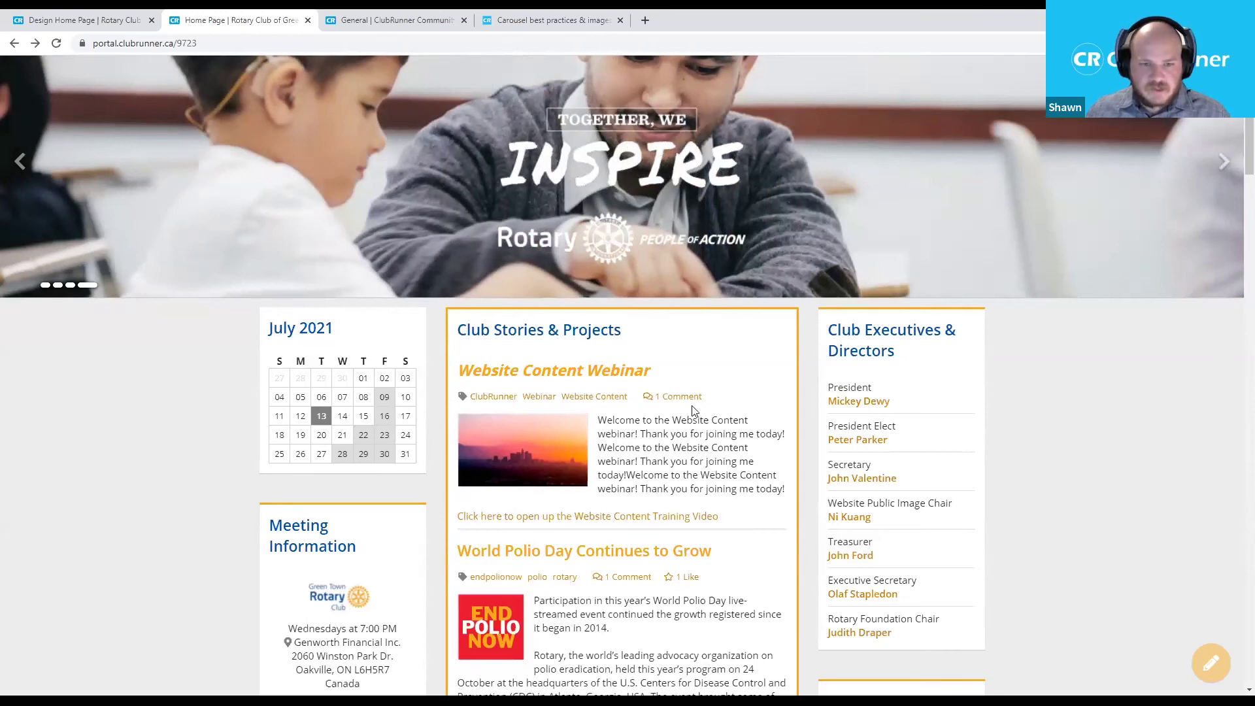
scroll(557, 394, down, 1)
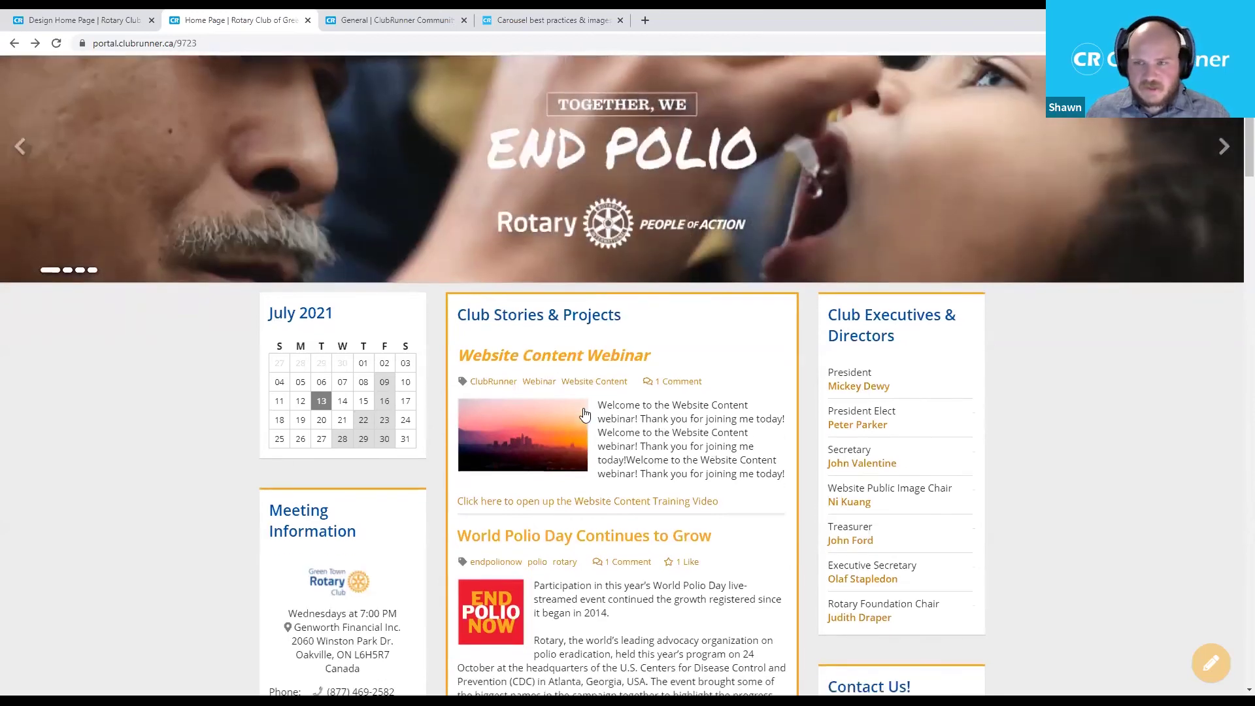
scroll(623, 473, down, 7)
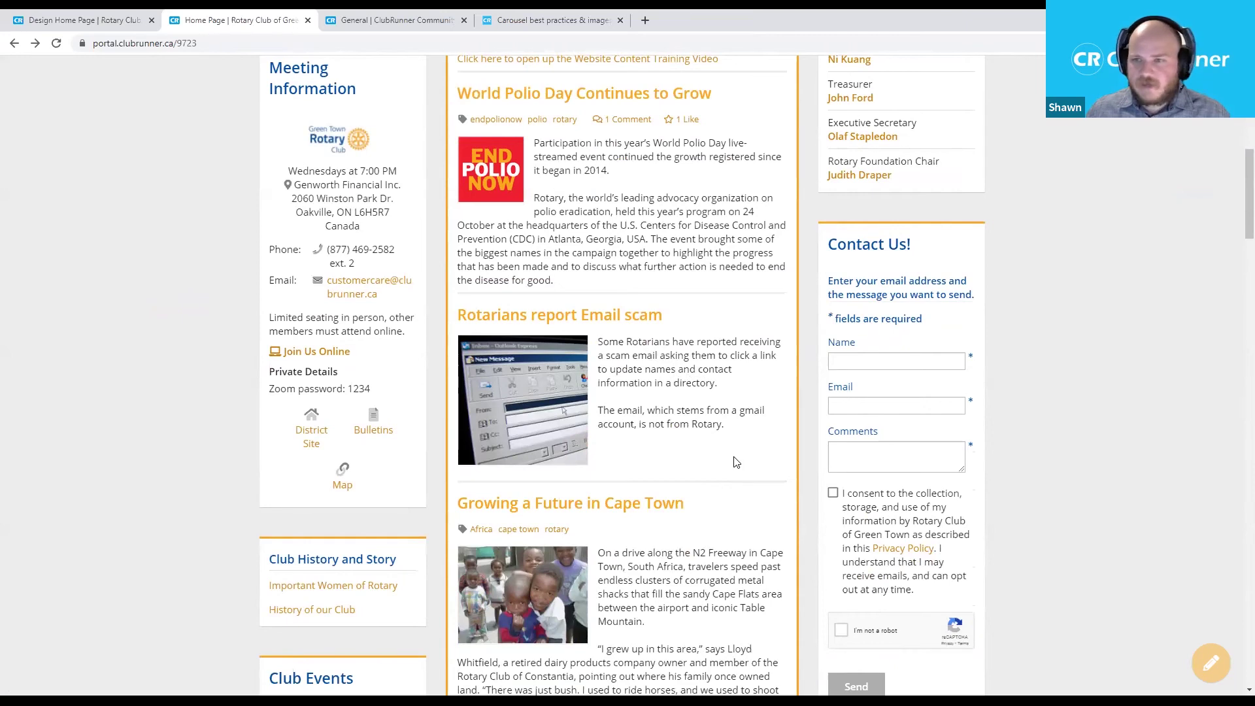
Enable Show "Read more…" link in the Club Stories & Projects widget and save it.
click(92, 20)
scroll(567, 327, down, 2)
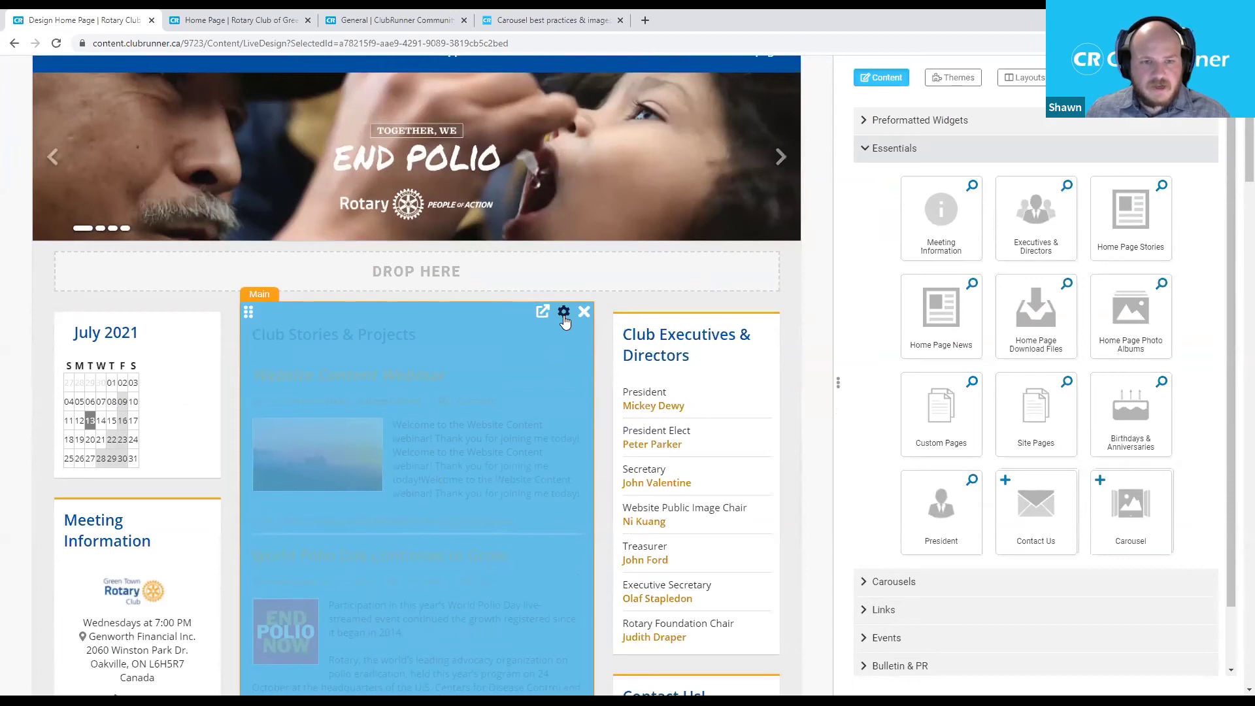
click(563, 312)
scroll(700, 446, down, 5)
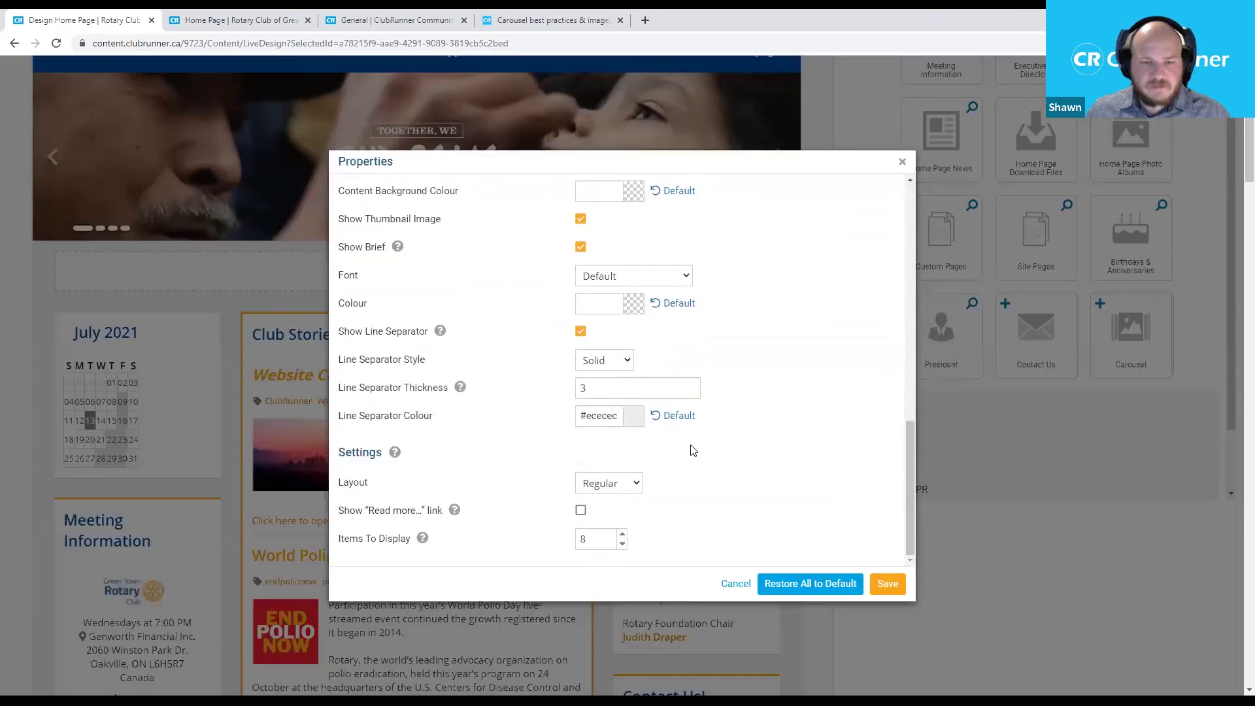
scroll(694, 450, down, 5)
click(580, 316)
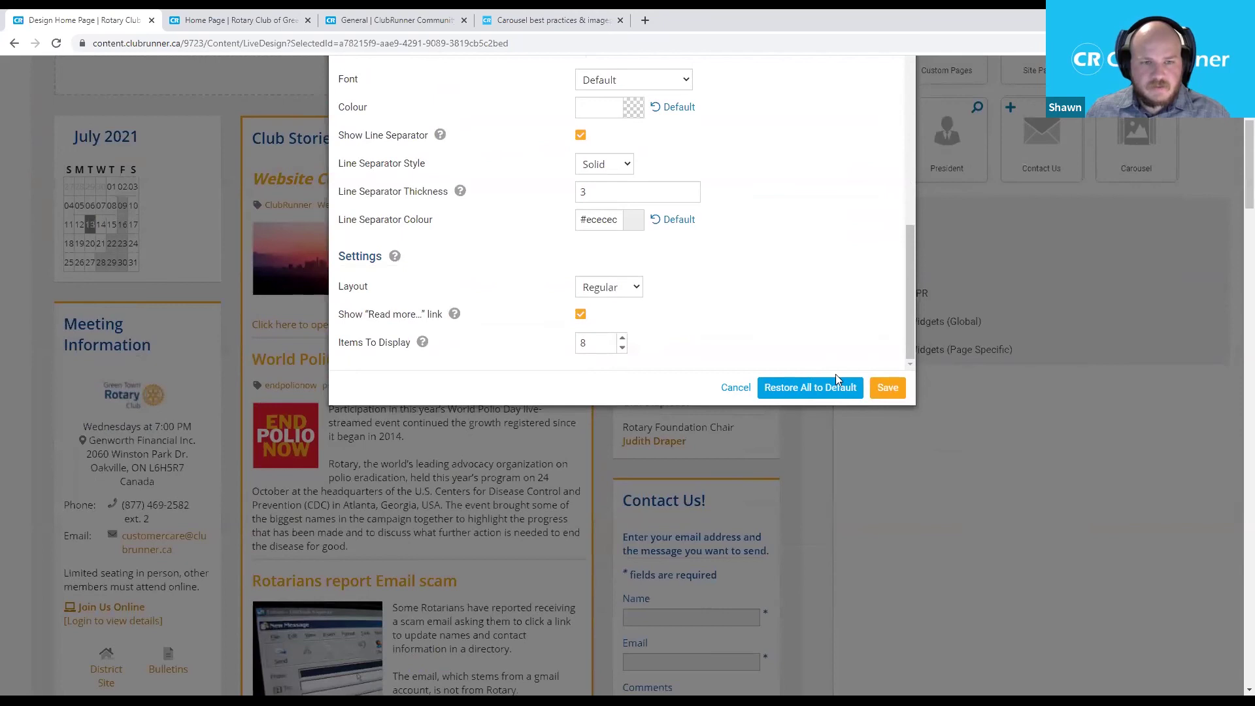
click(888, 388)
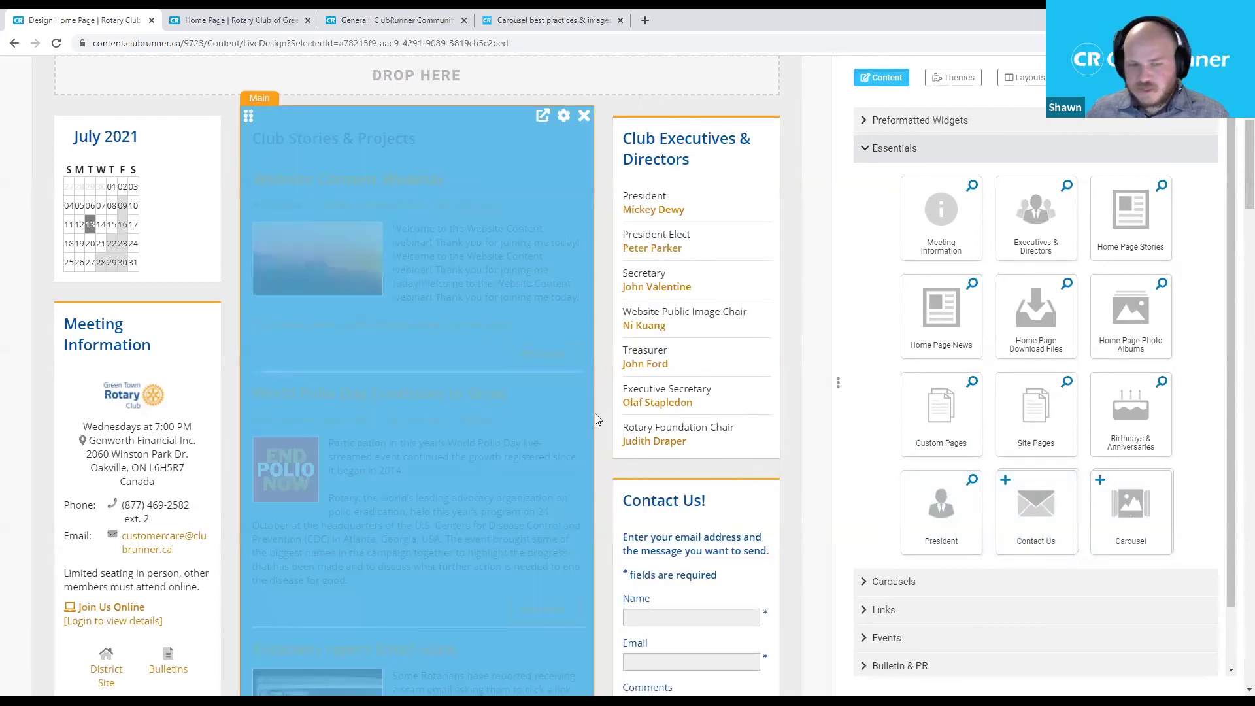
scroll(604, 412, up, 1)
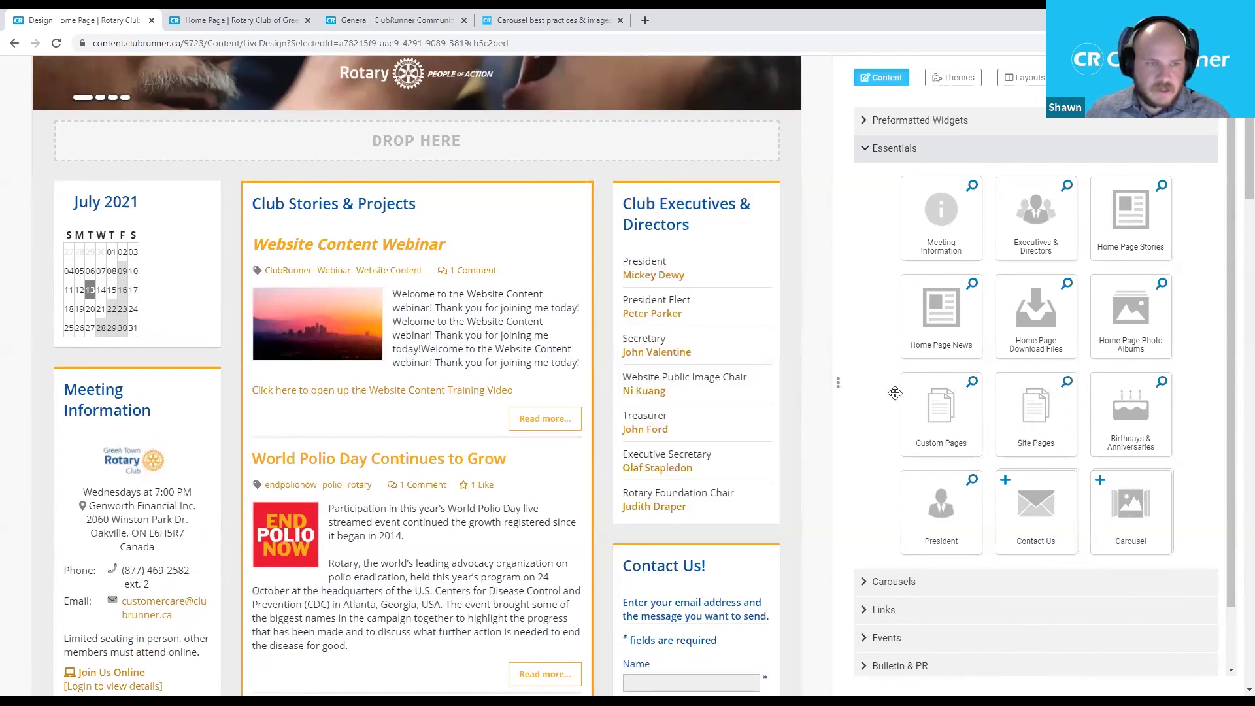
Check the list of home page stories, then return to the home page designer.
click(542, 185)
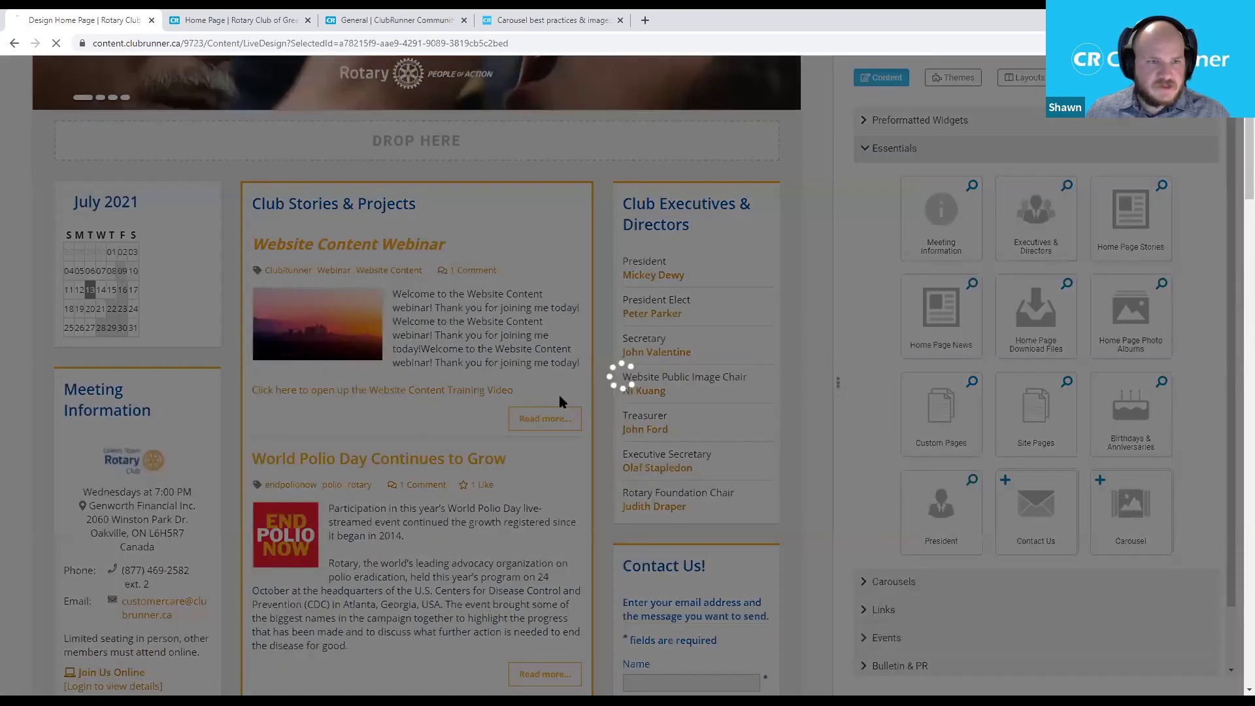
drag(178, 199, 228, 201)
click(14, 43)
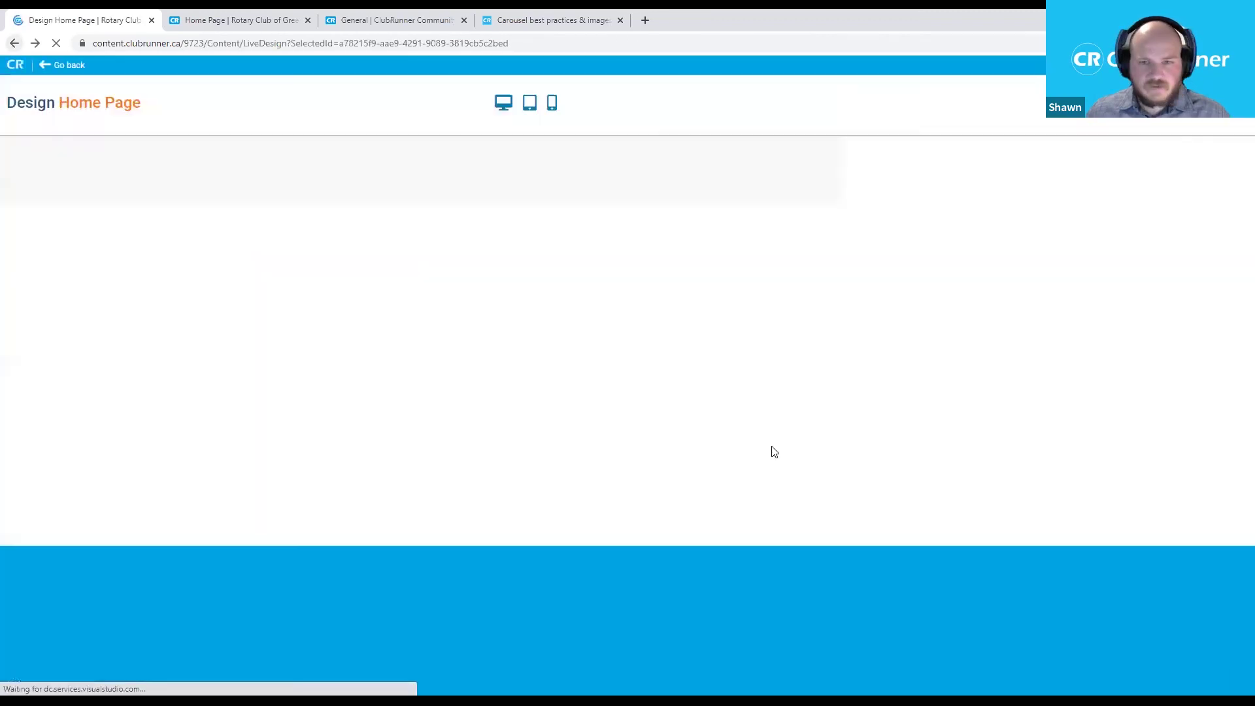
Drag Home Page News from Essentials into the Right column above Club Executives.
scroll(530, 502, down, 5)
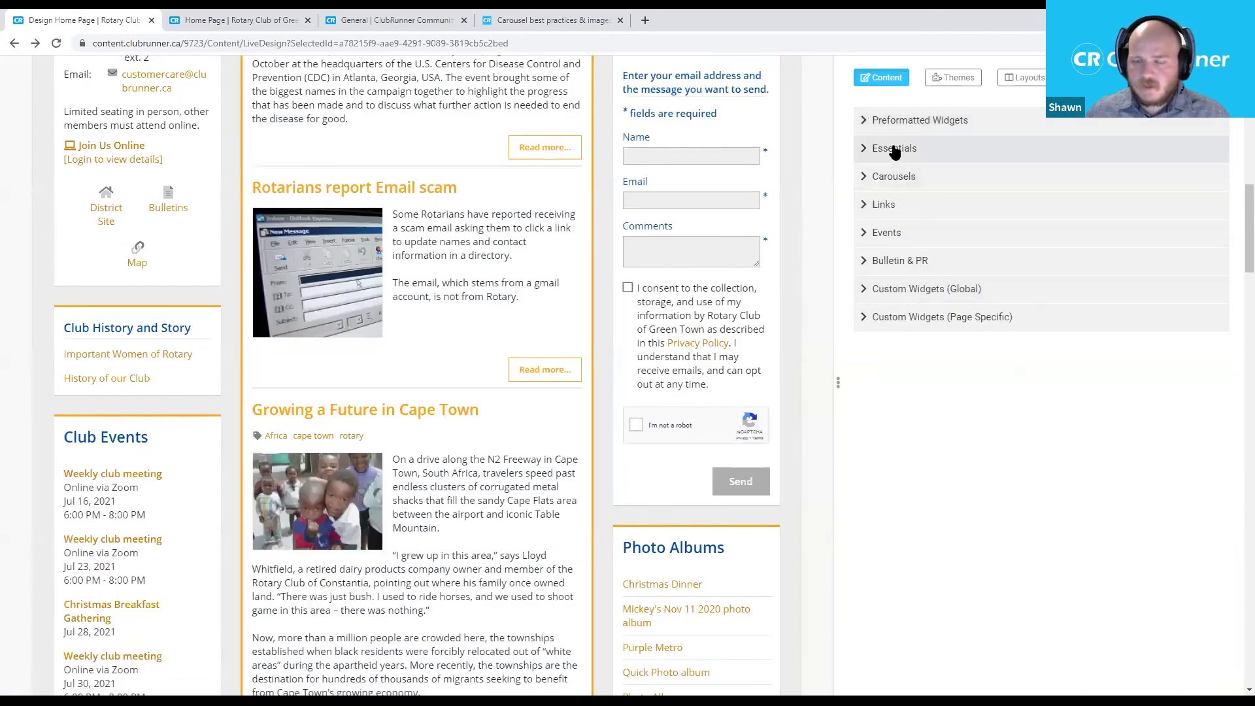
click(893, 148)
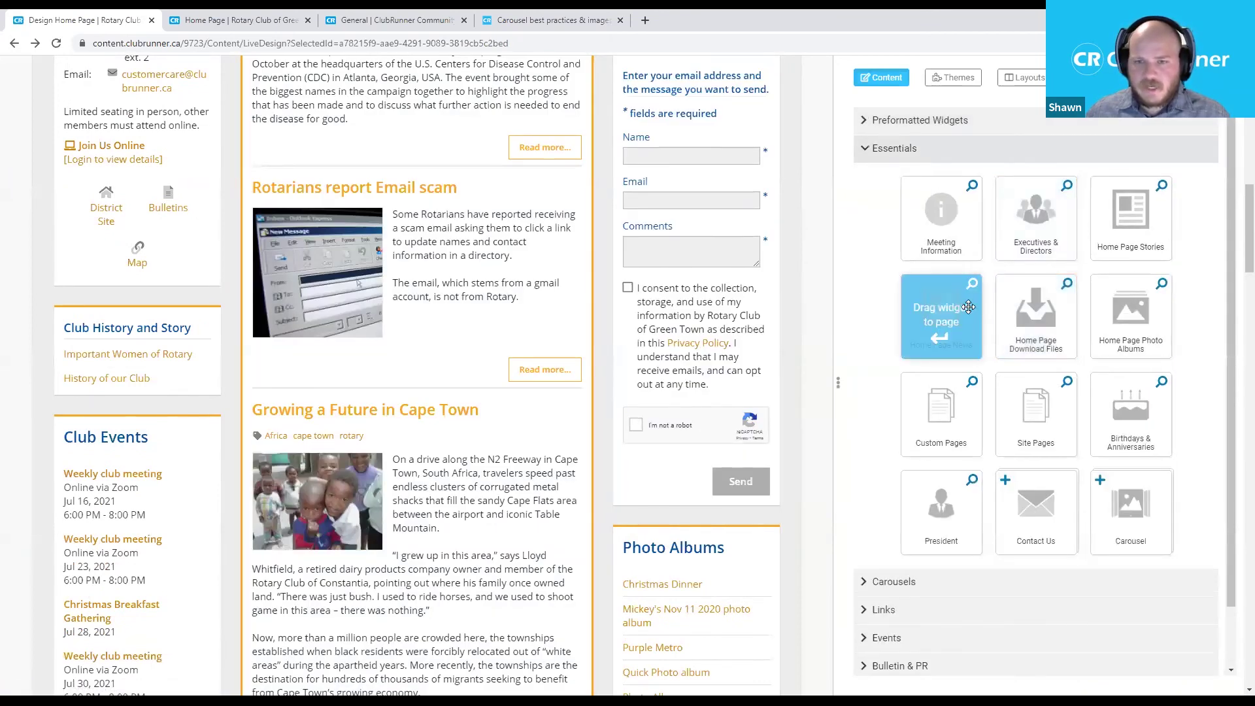
drag(965, 309, 676, 316)
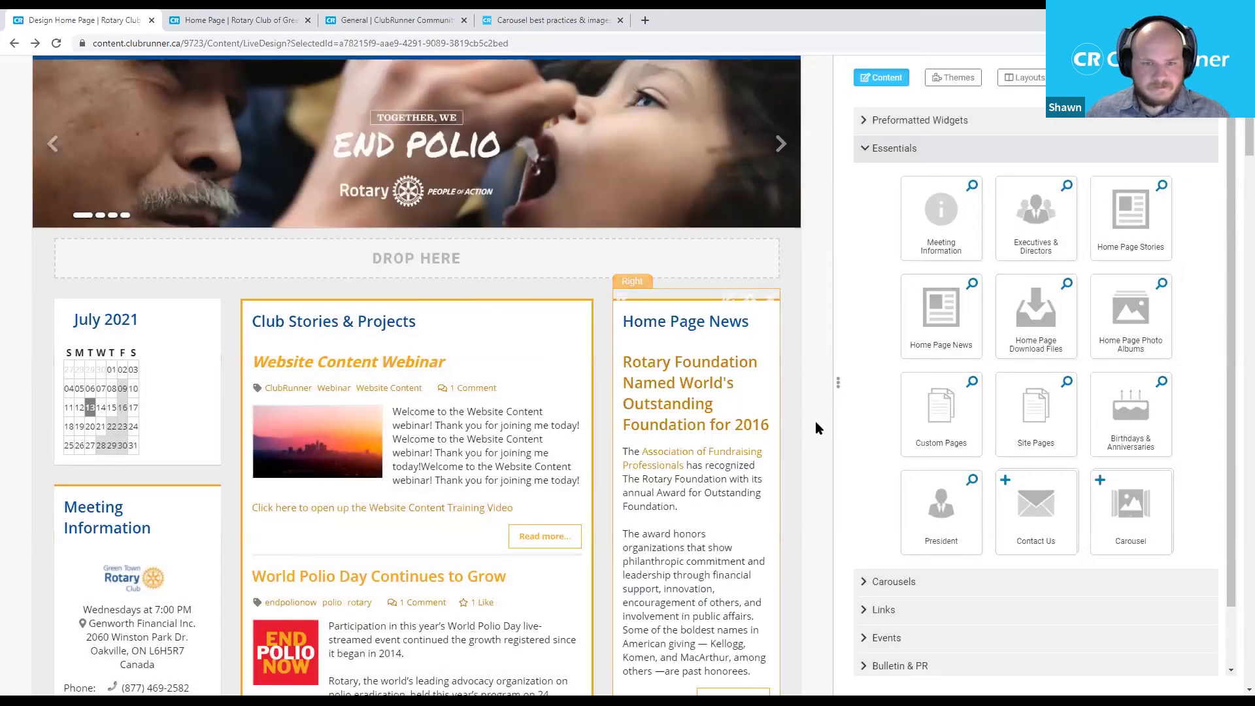
scroll(778, 428, down, 1)
scroll(771, 435, down, 1)
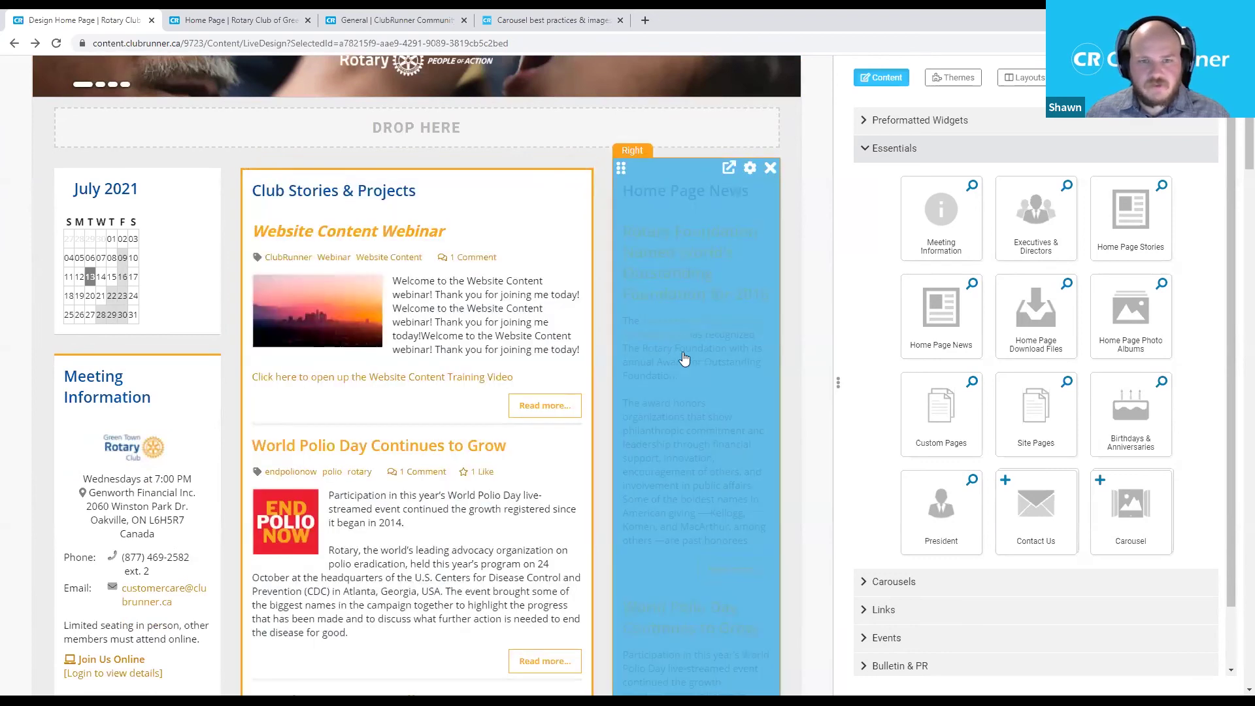
scroll(712, 376, down, 1)
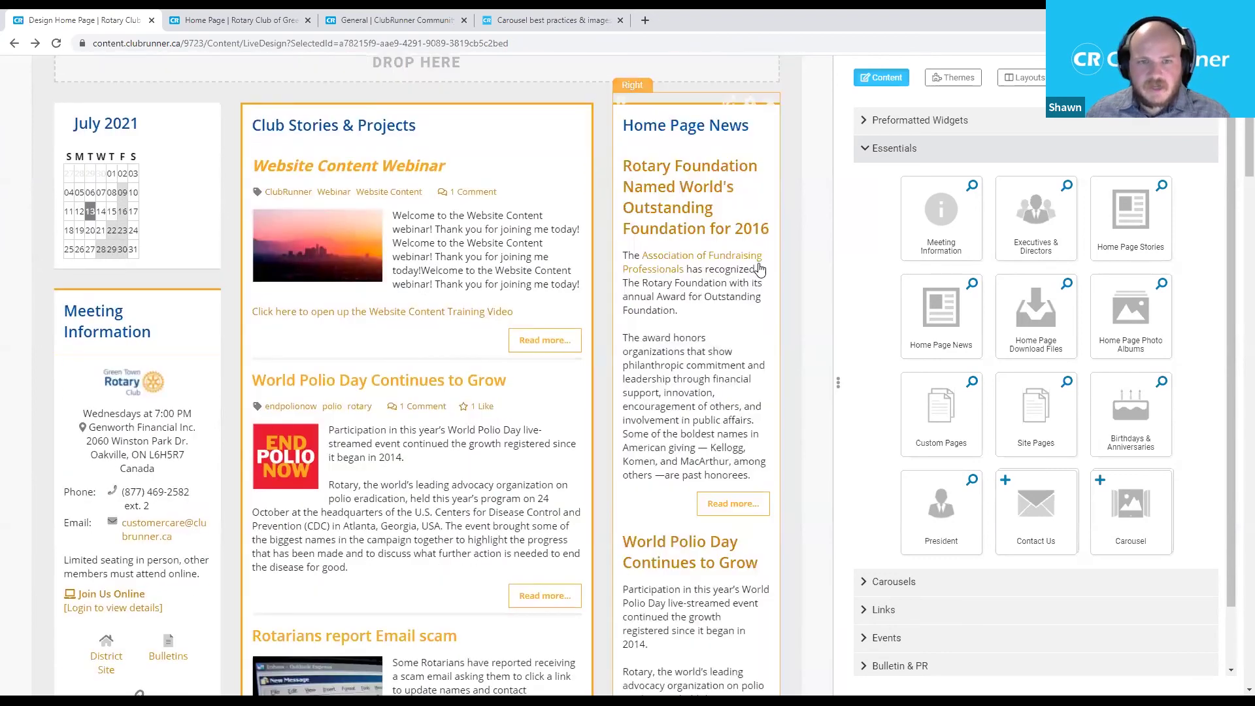
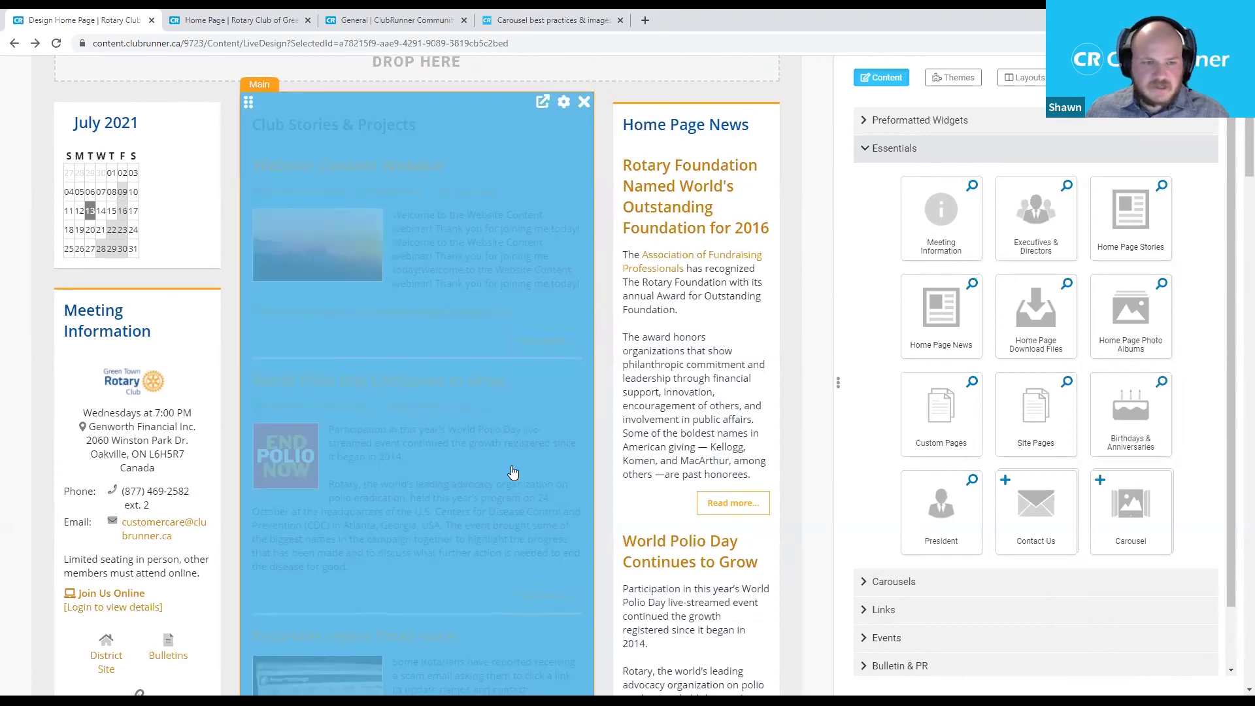
Inspect the Home Page News widget settings, then close them unchanged.
scroll(516, 472, down, 1)
scroll(536, 474, up, 3)
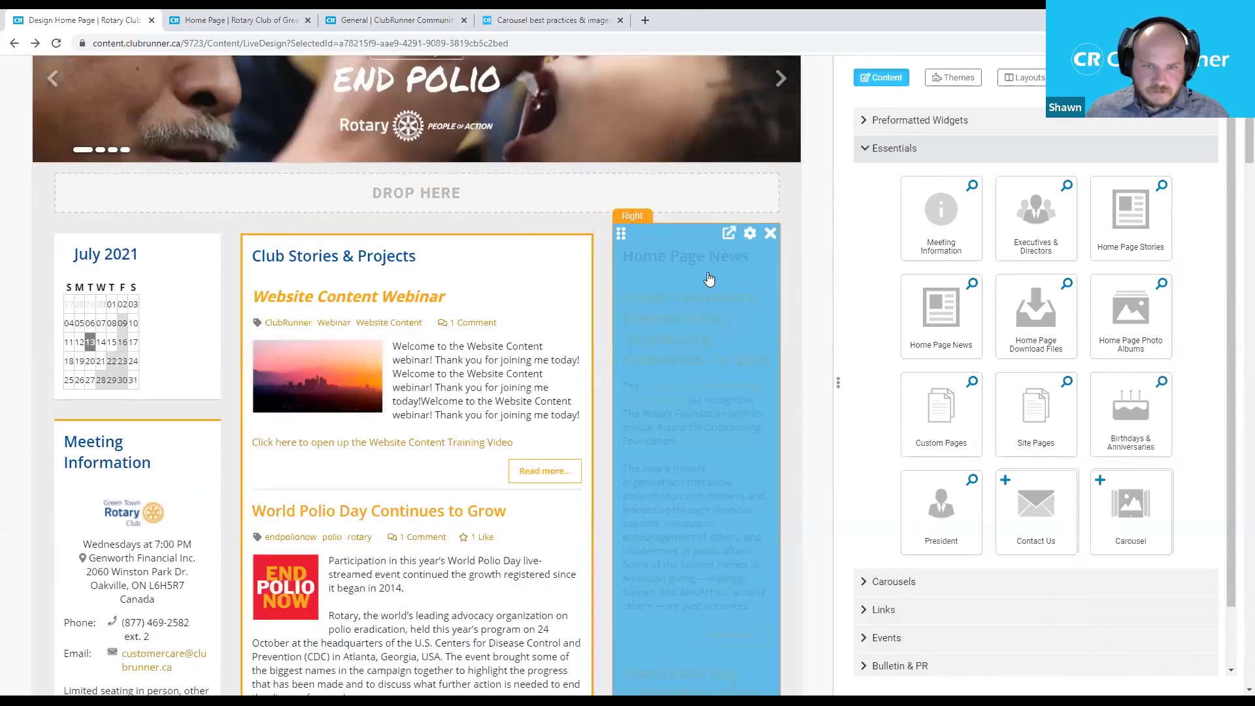
click(750, 235)
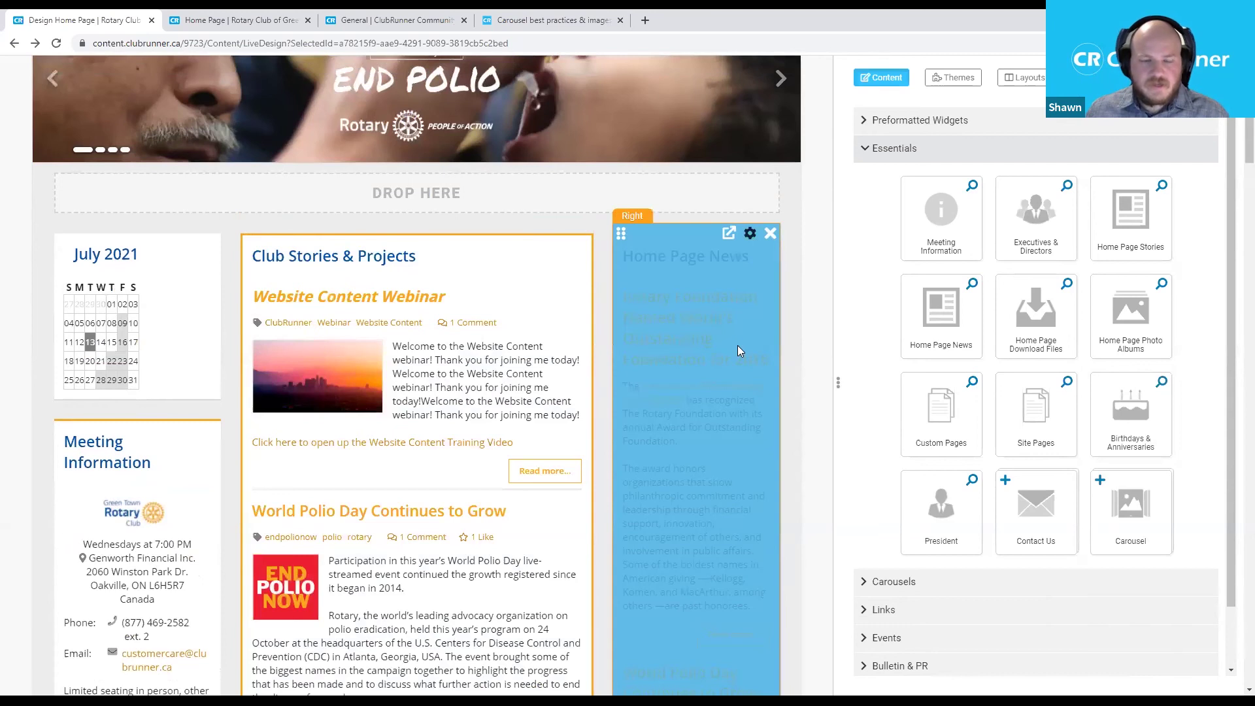
scroll(679, 440, down, 2)
scroll(680, 440, up, 2)
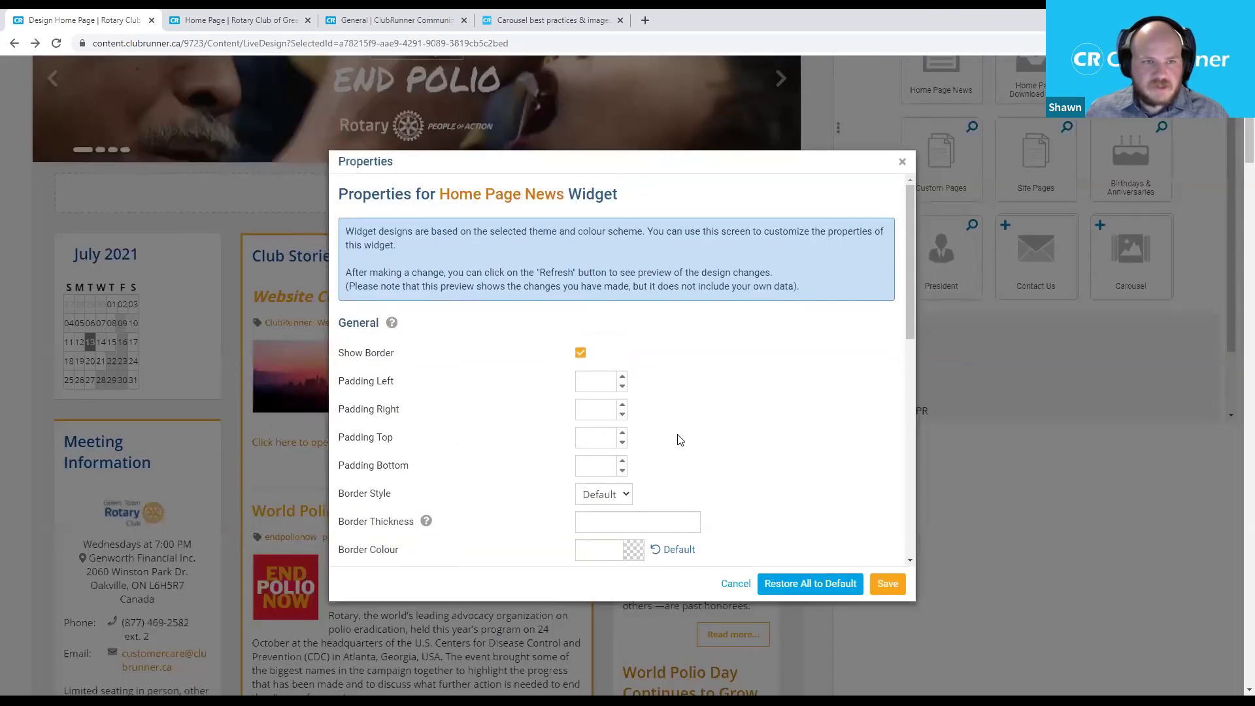
scroll(684, 438, down, 8)
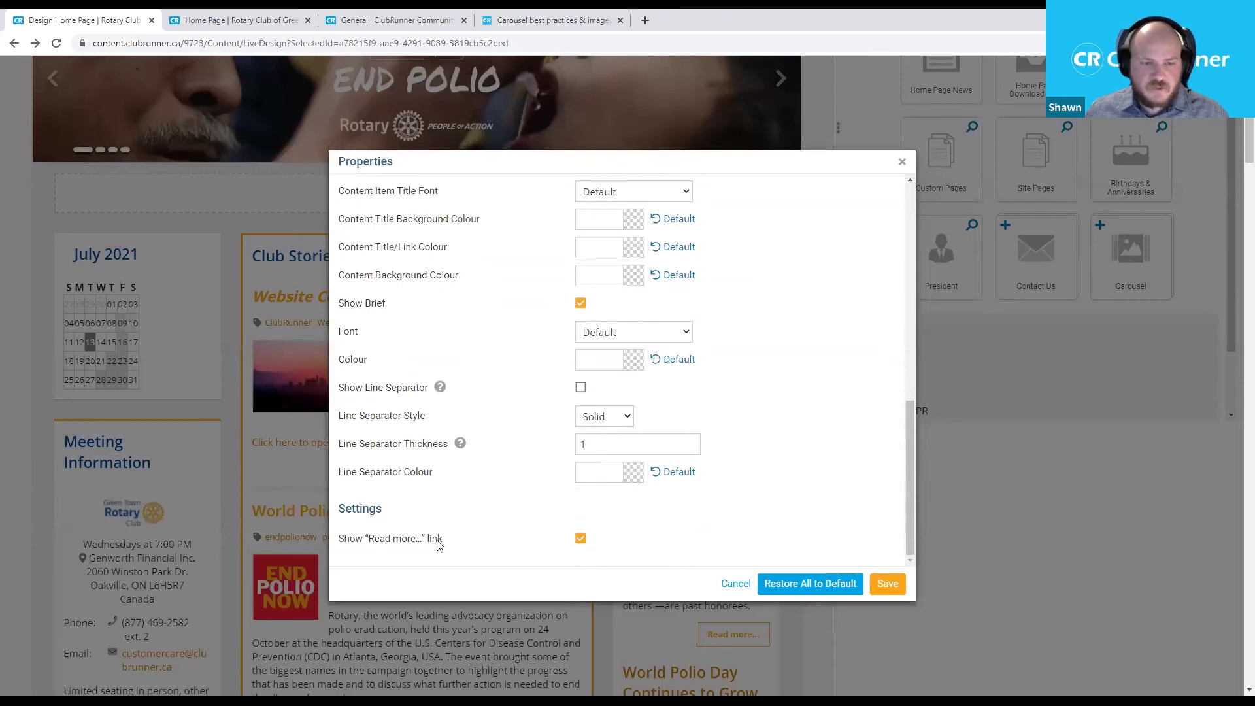
click(901, 163)
Review the Club Stories & Projects layout choices, keep Regular, and discard the changes.
mouse_move(563, 240)
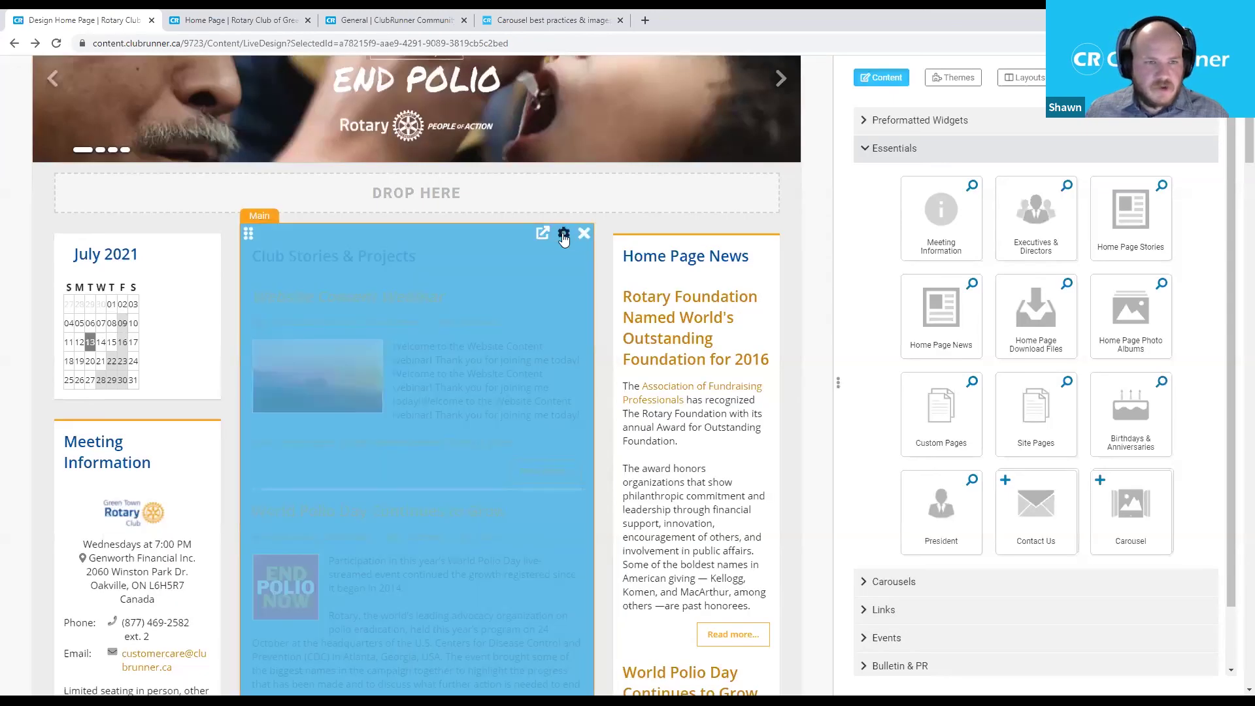
click(564, 237)
scroll(654, 399, down, 5)
scroll(667, 426, down, 10)
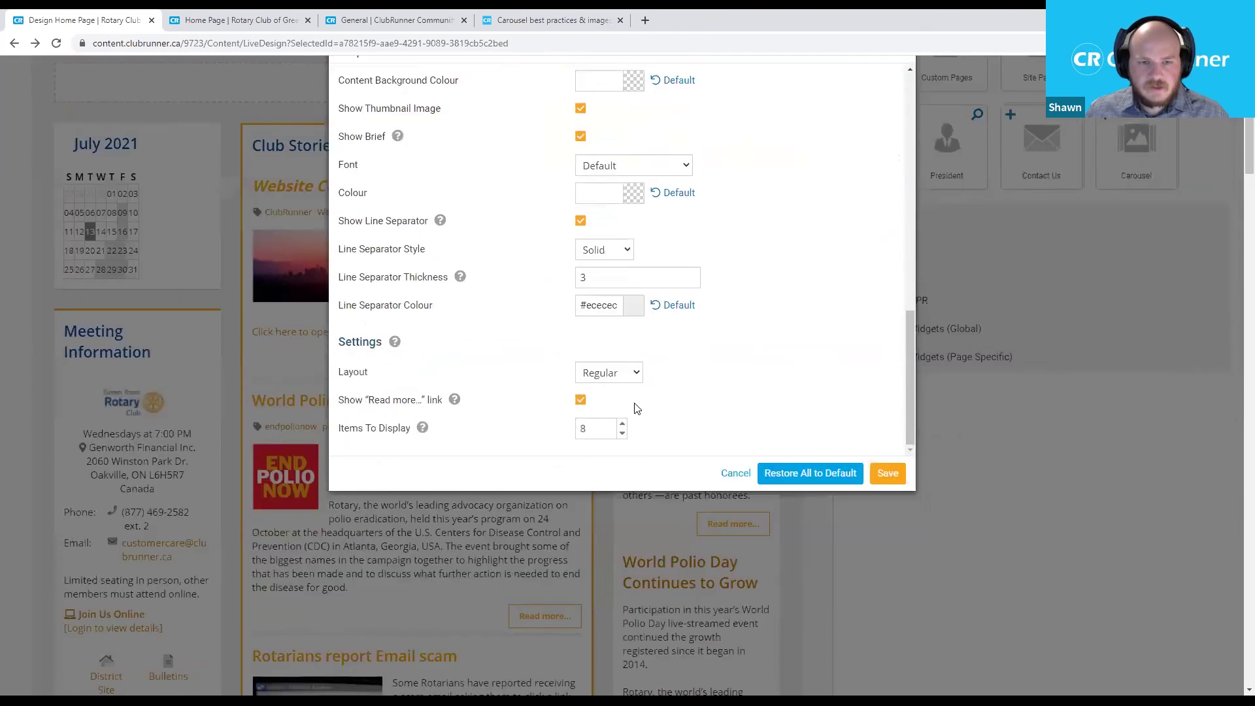
scroll(636, 449, up, 5)
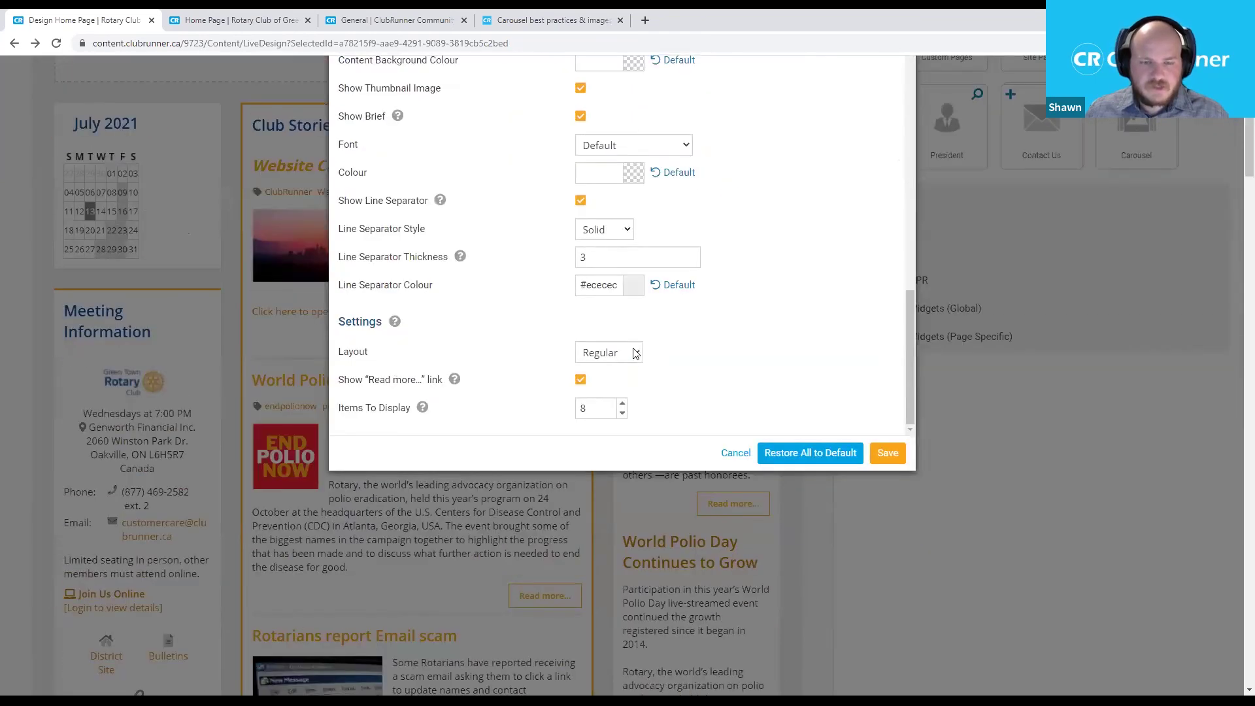
click(637, 353)
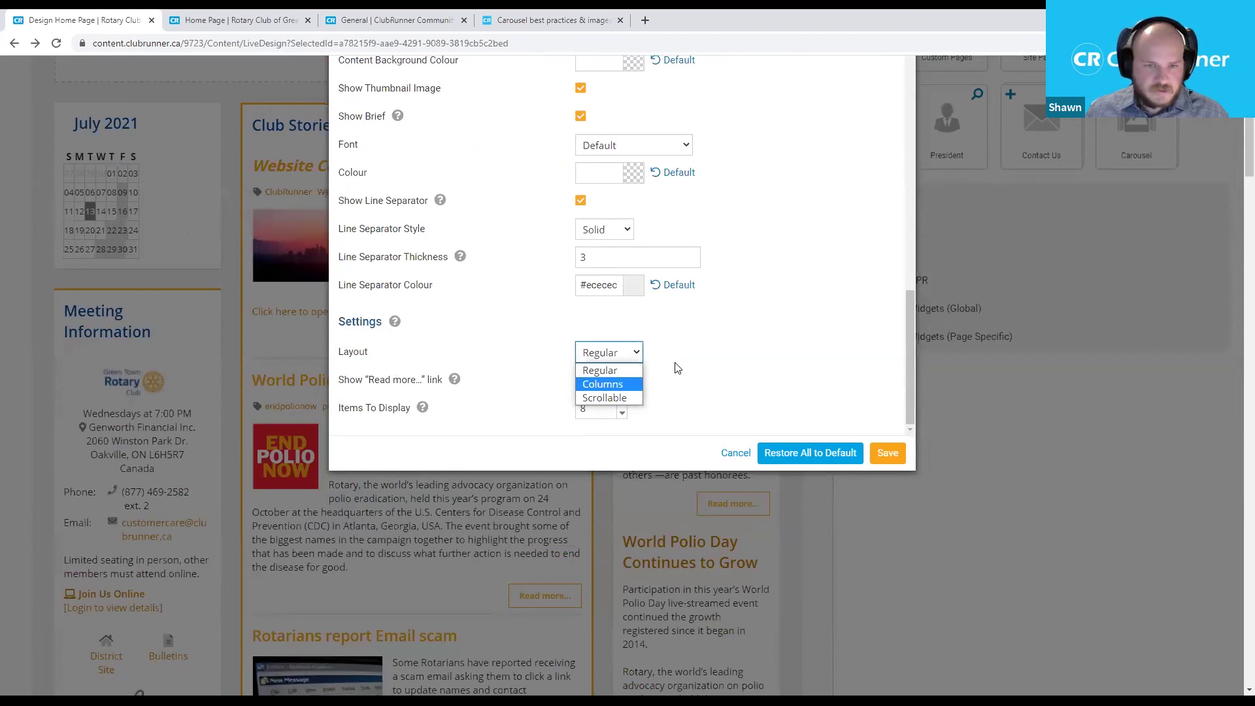
click(694, 381)
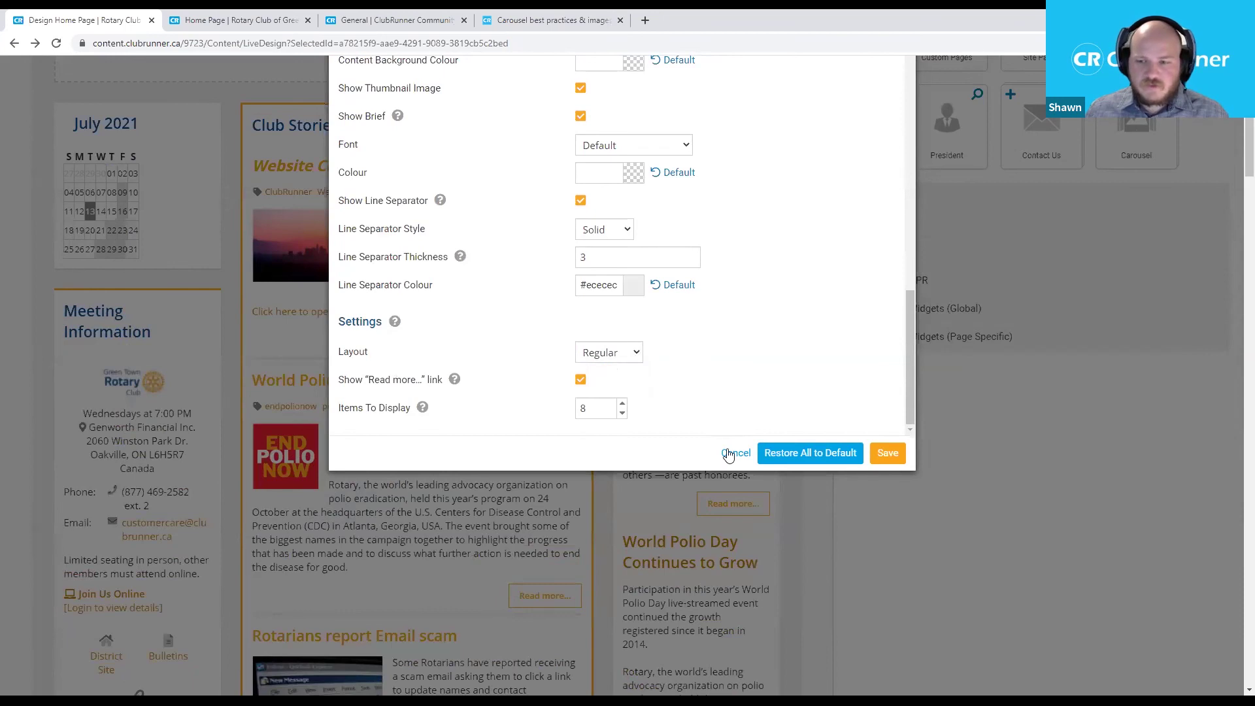
click(729, 456)
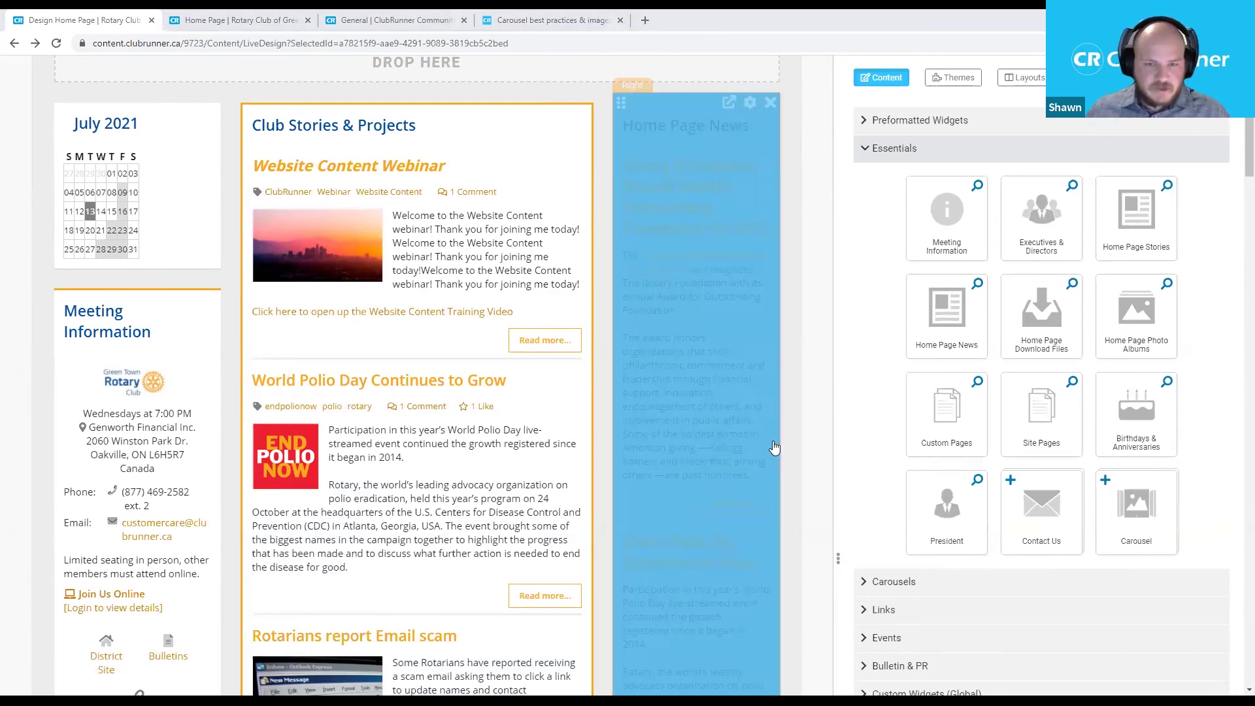
Go back from Live Design to the classic Home Page designer with Alt+Left.
scroll(796, 455, up, 5)
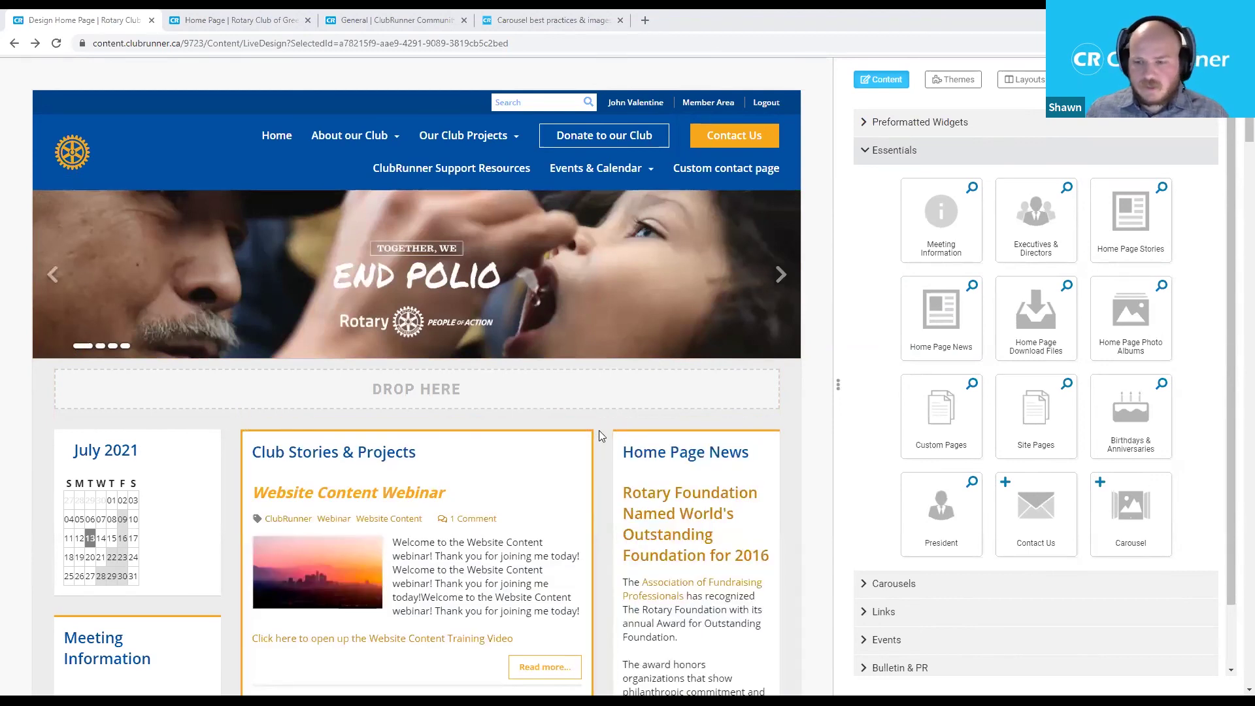
scroll(621, 420, up, 1)
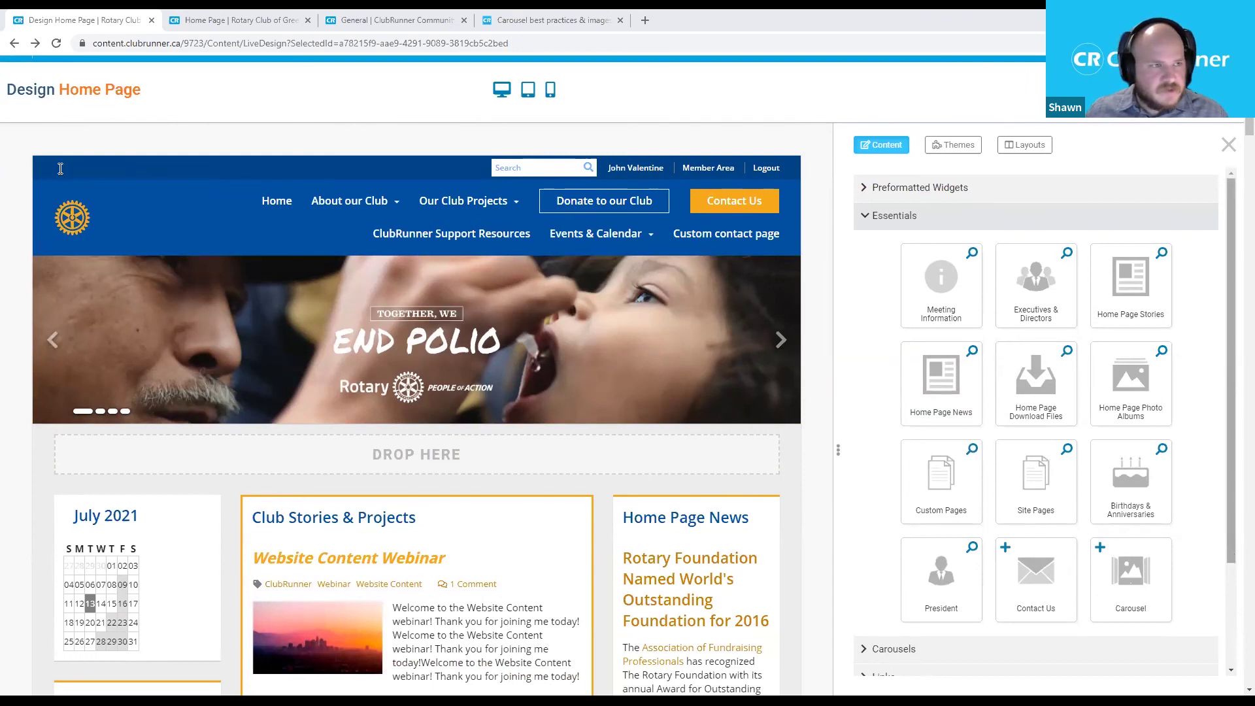
mouse_move(48, 99)
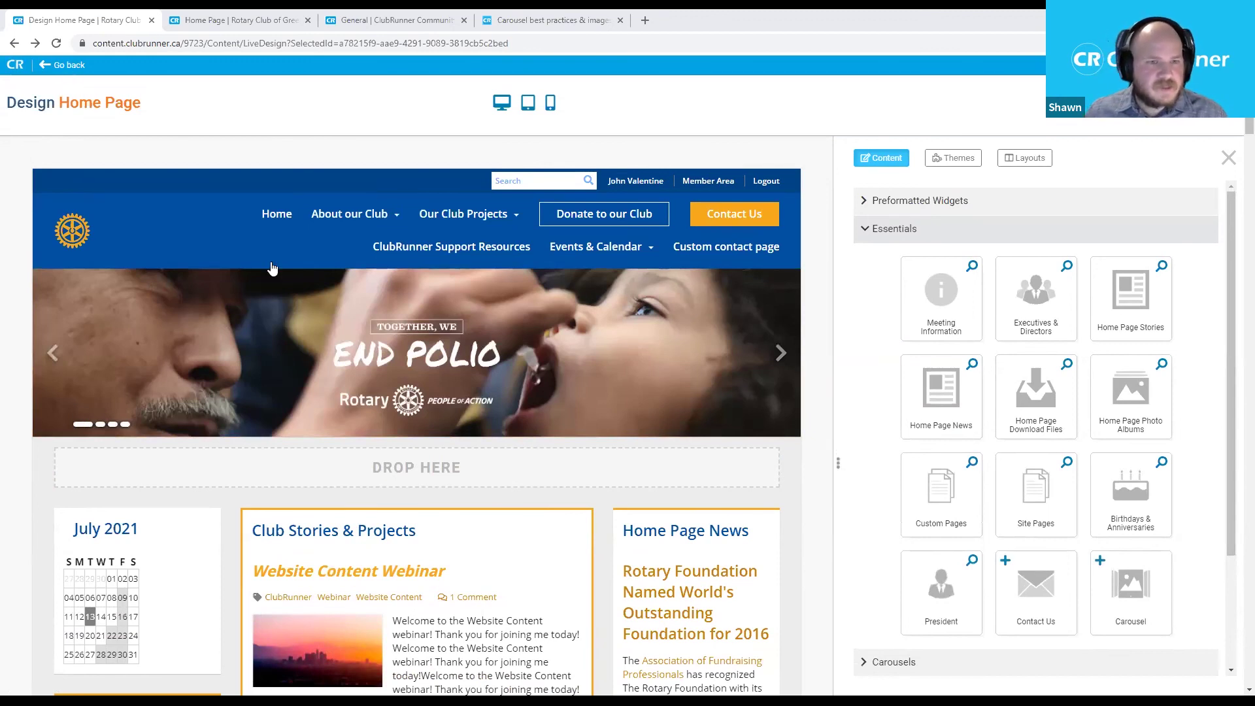
key(alt+Left)
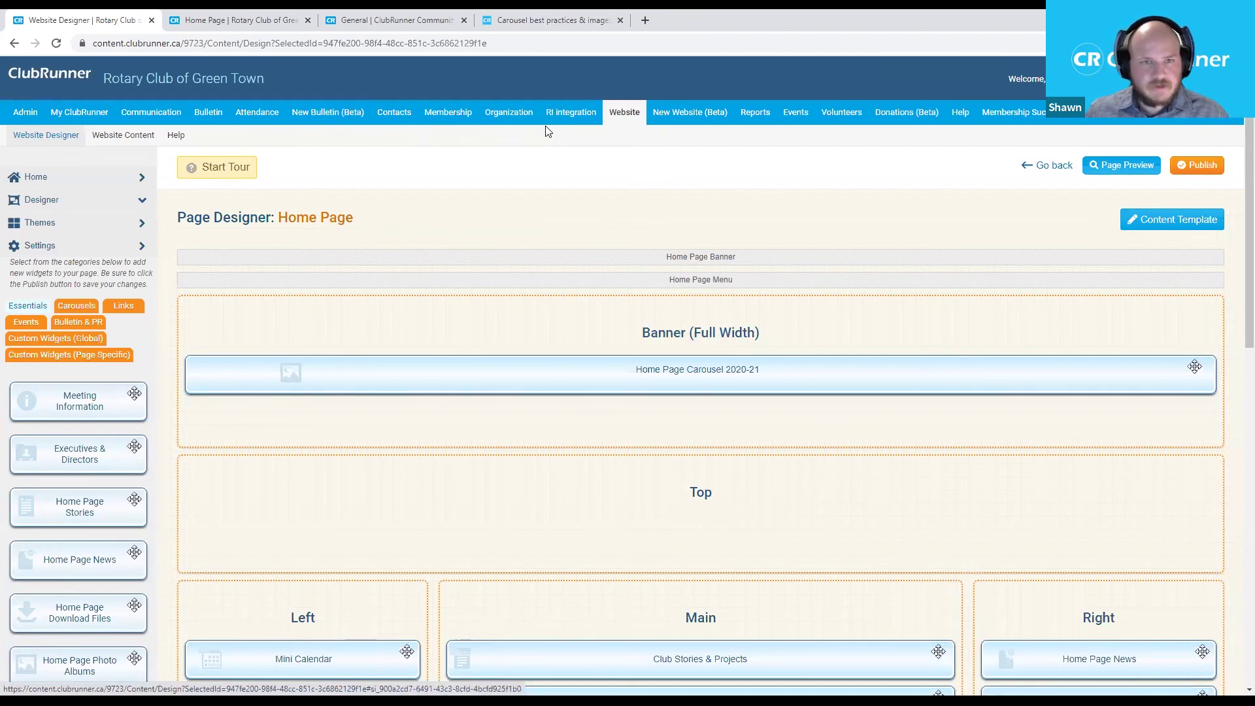
Open Website Content from the Website sub-navigation to reach its Getting Started page.
click(139, 136)
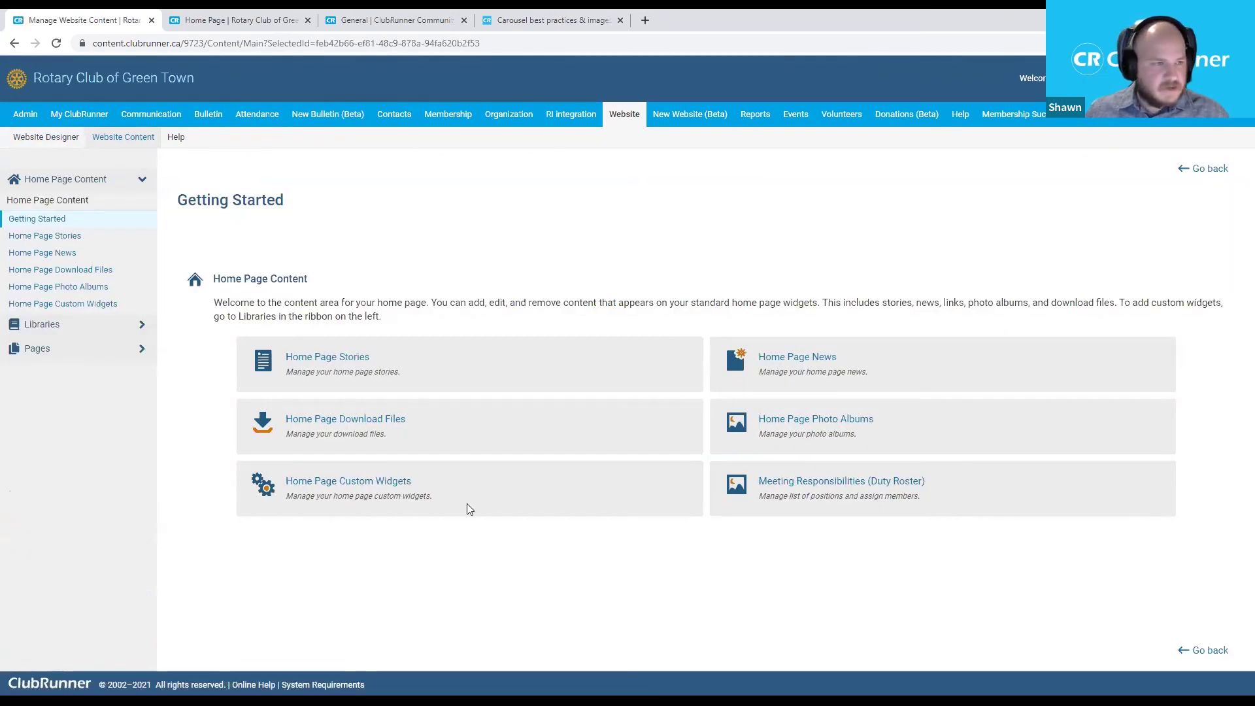
Open the Image Library under Libraries.
click(47, 328)
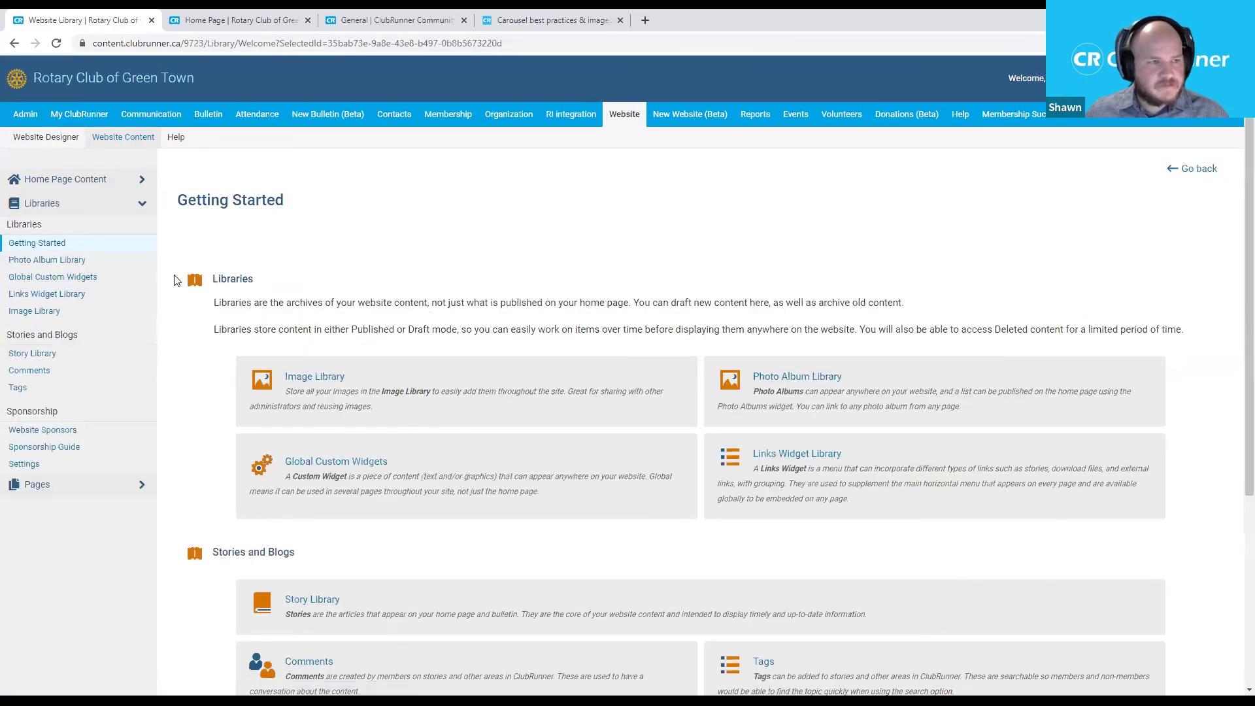
click(25, 318)
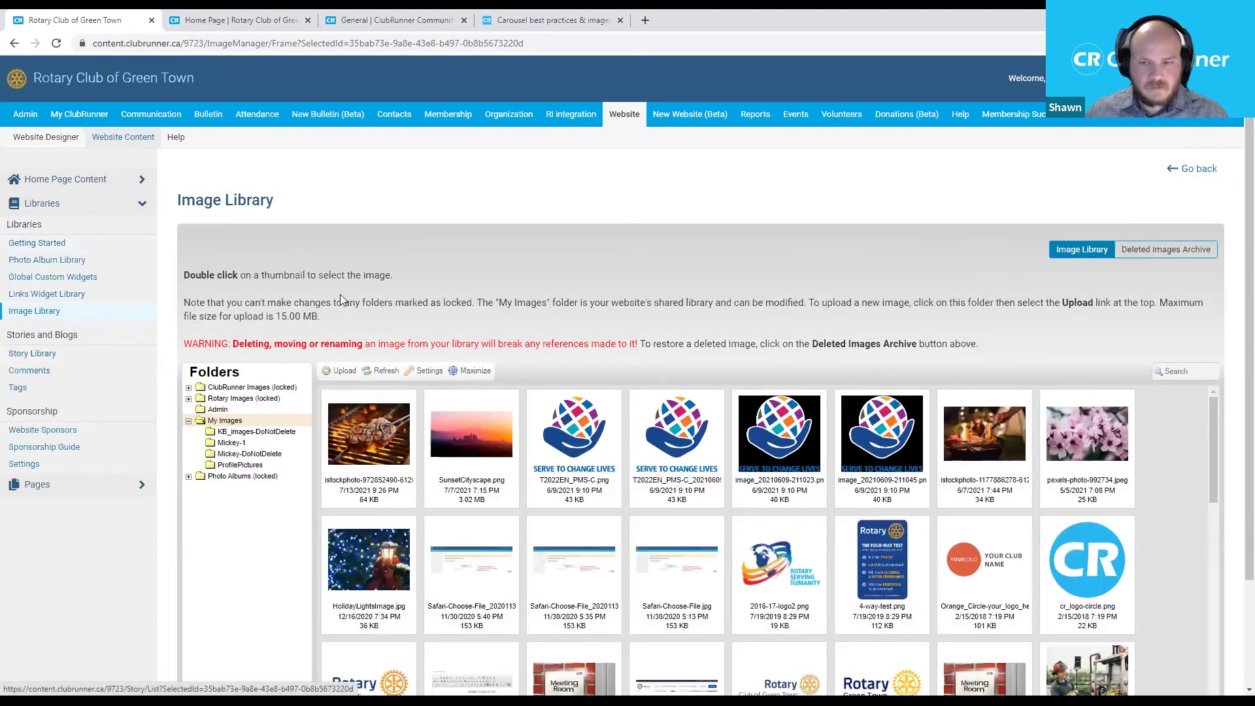
scroll(445, 296, down, 2)
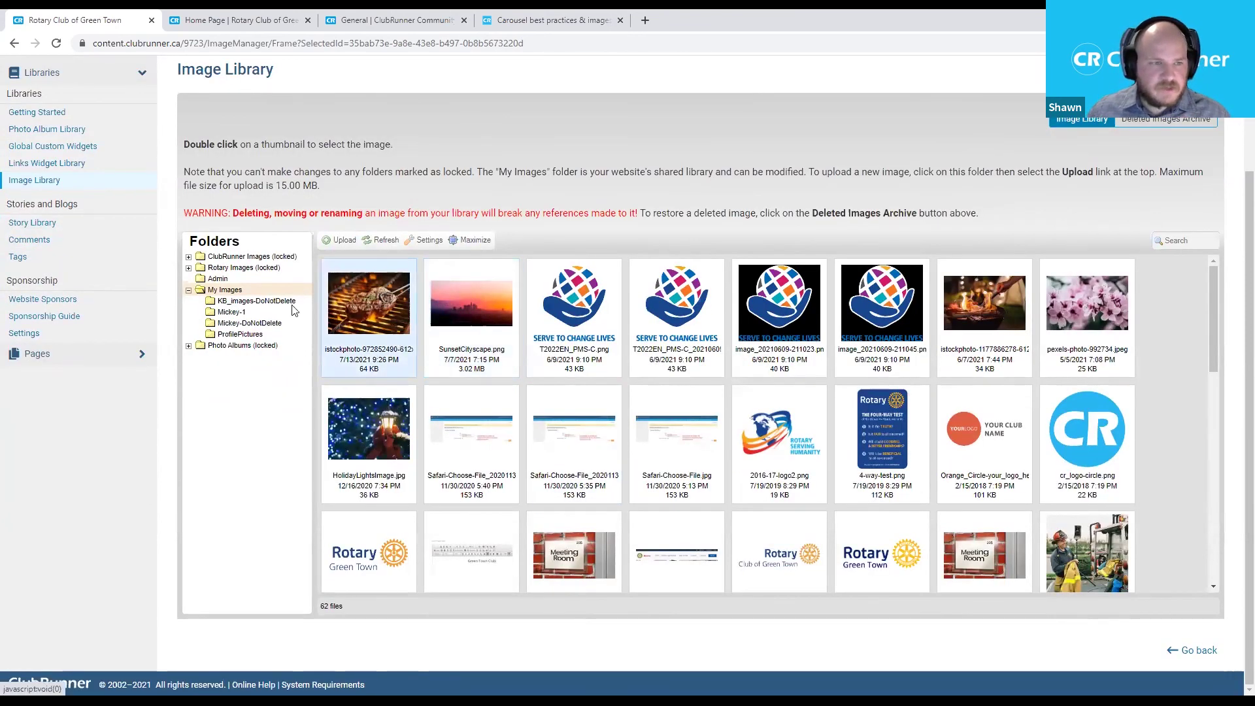
Check the My Images folder's actions, then view the Deleted Images Archive.
right_click(222, 292)
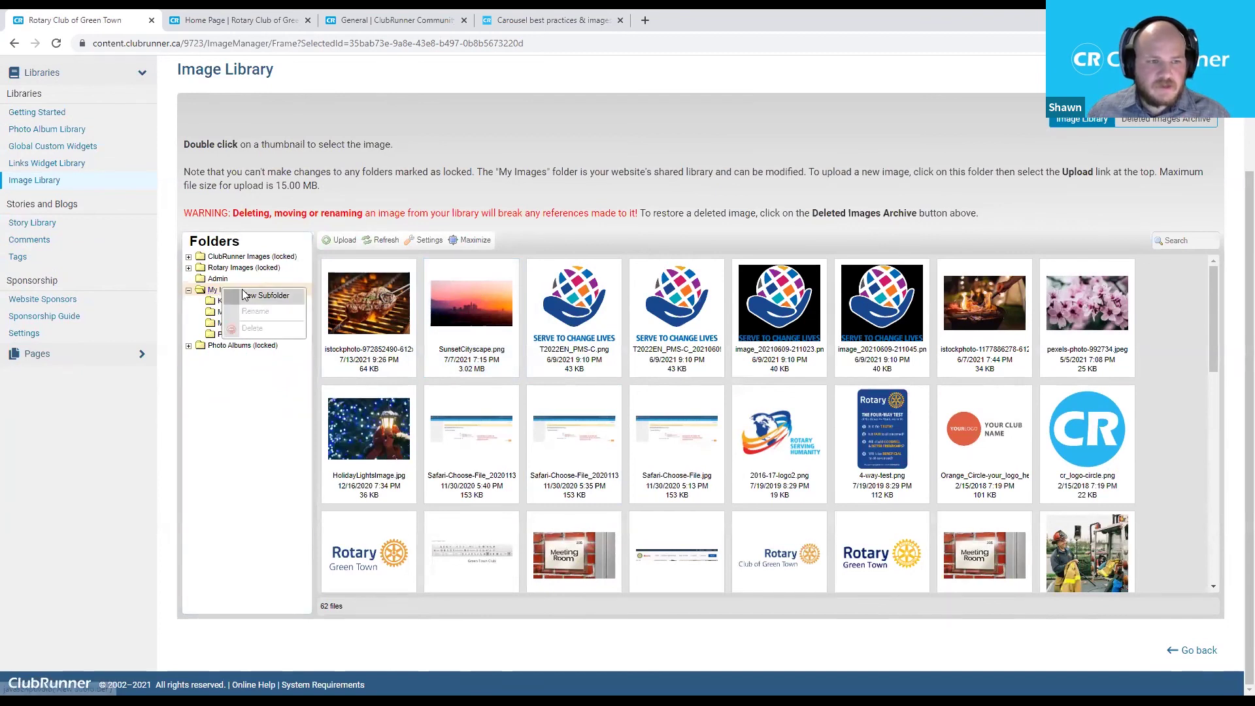
click(275, 387)
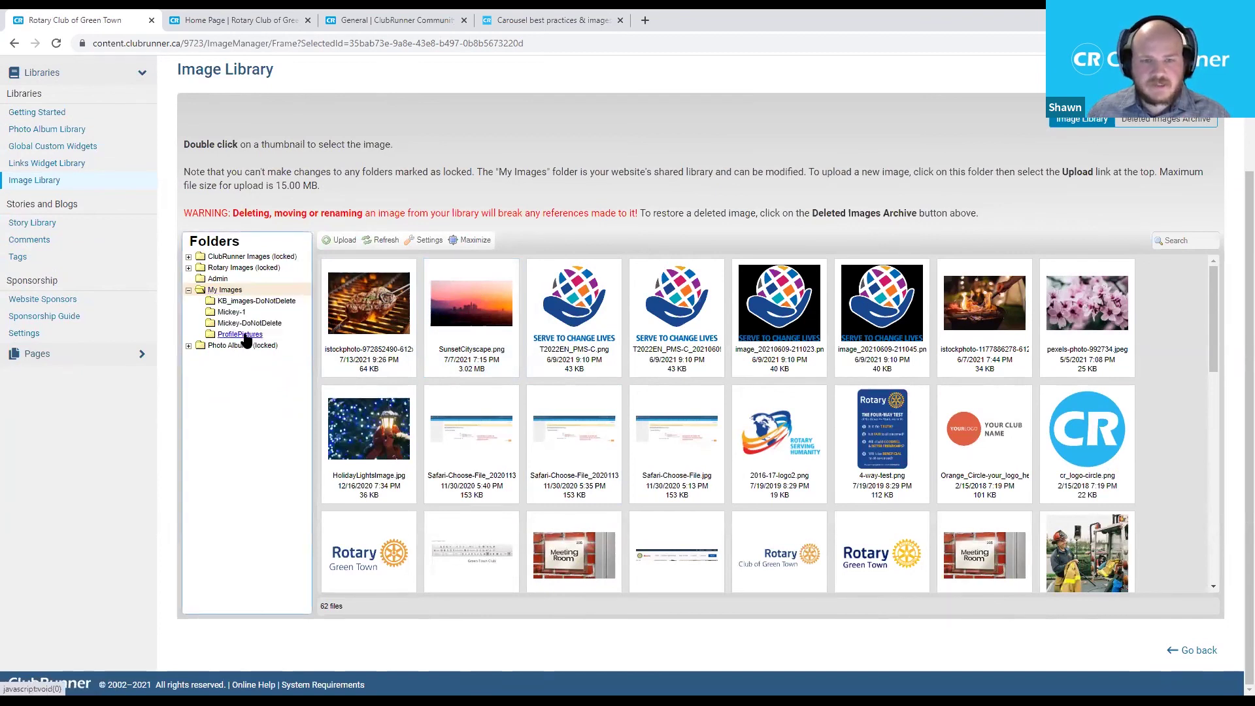
scroll(683, 340, up, 1)
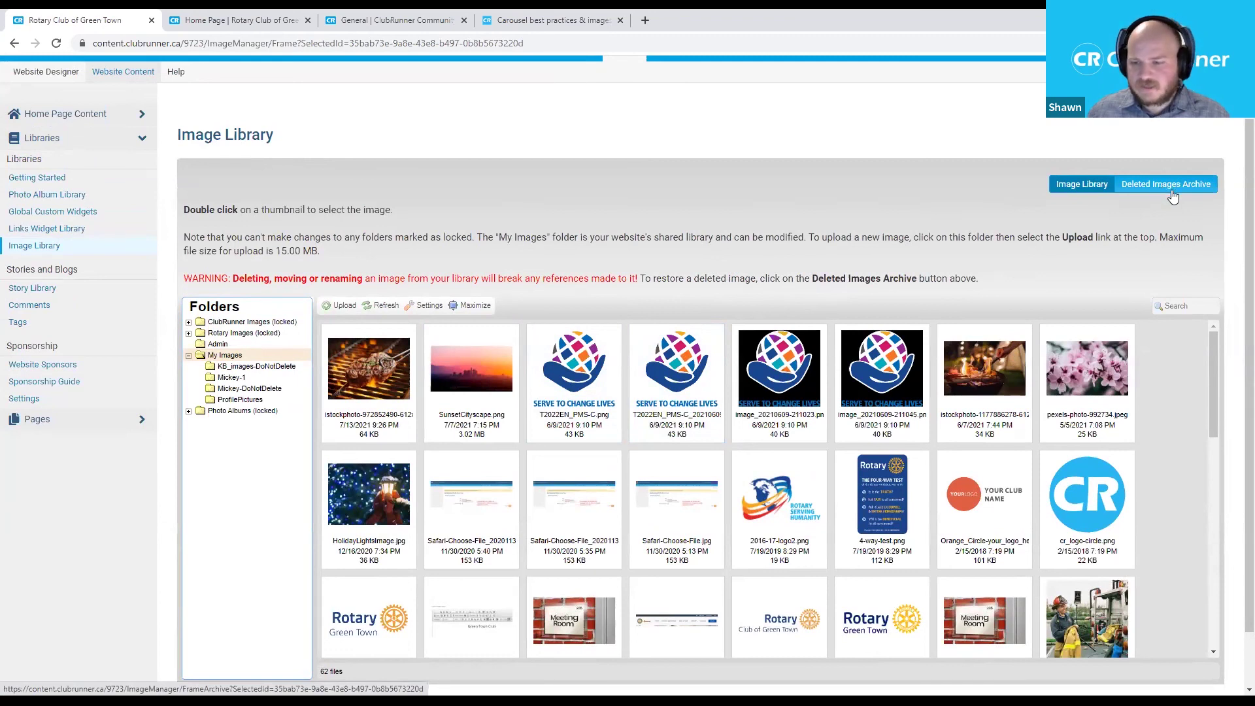
click(1136, 191)
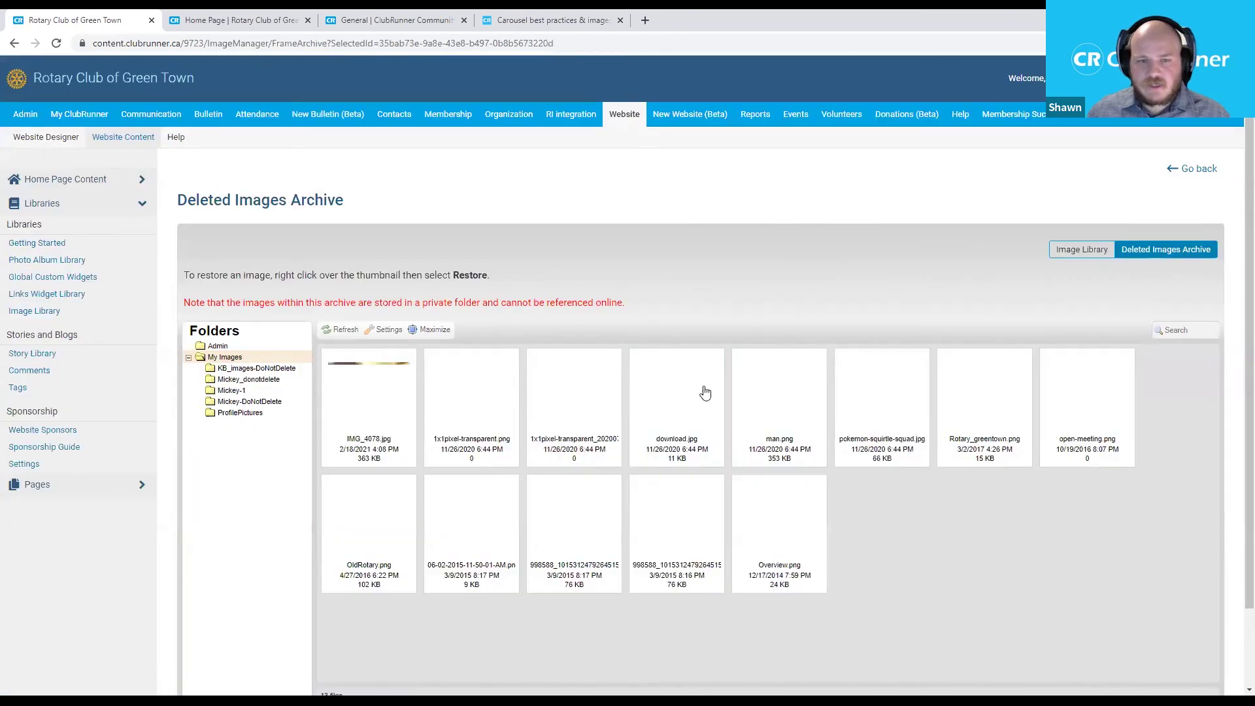
Switch back to the Image Library showing the My Images thumbnails.
click(1082, 254)
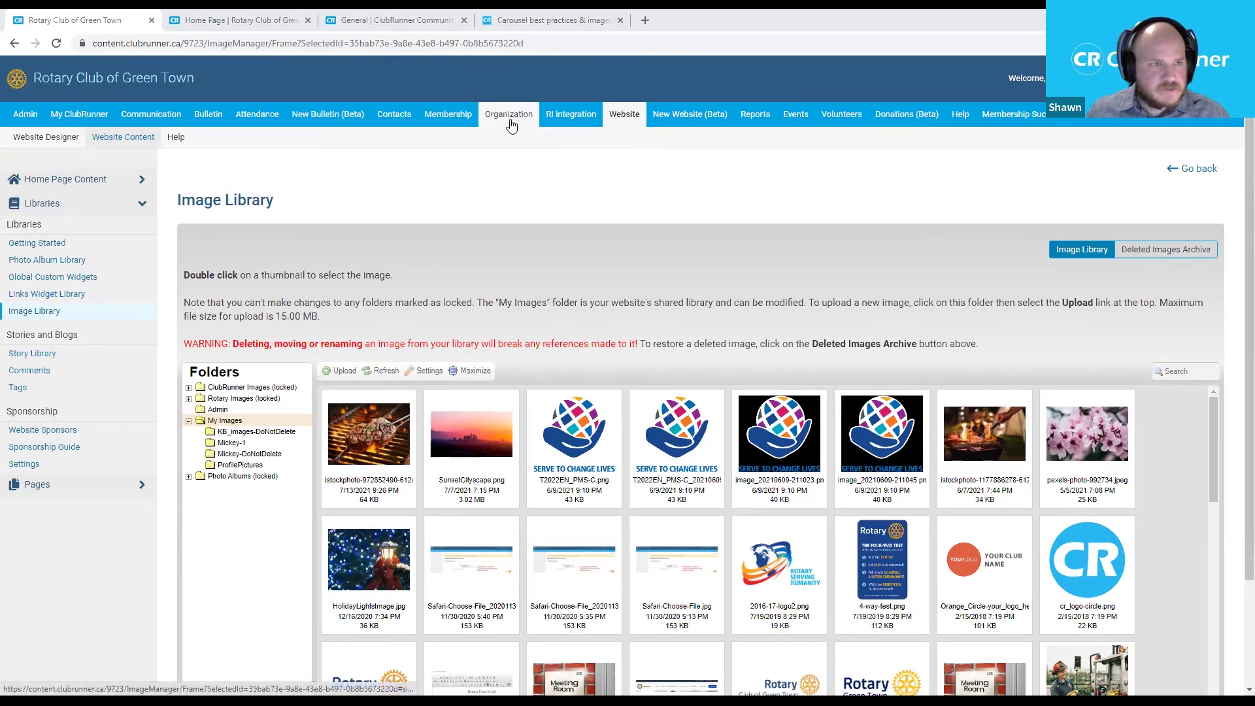
Choose Documents under the Organization menu to show Private Documents.
mouse_move(513, 122)
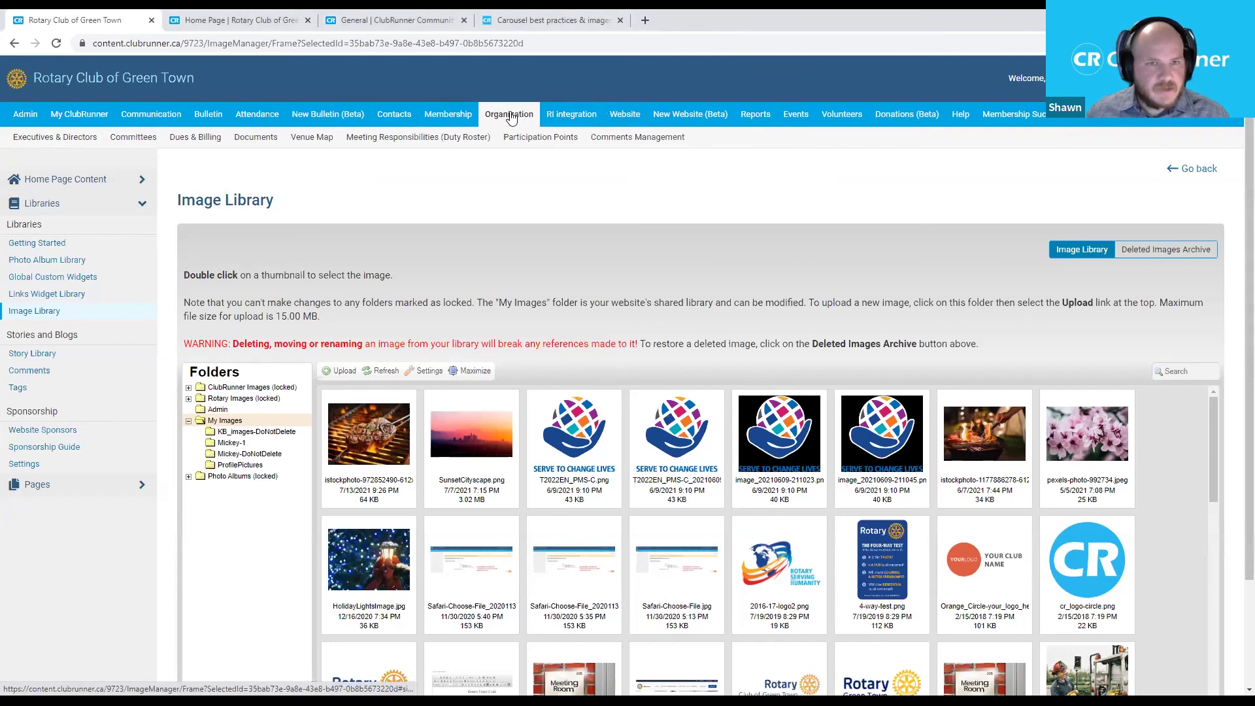
click(260, 146)
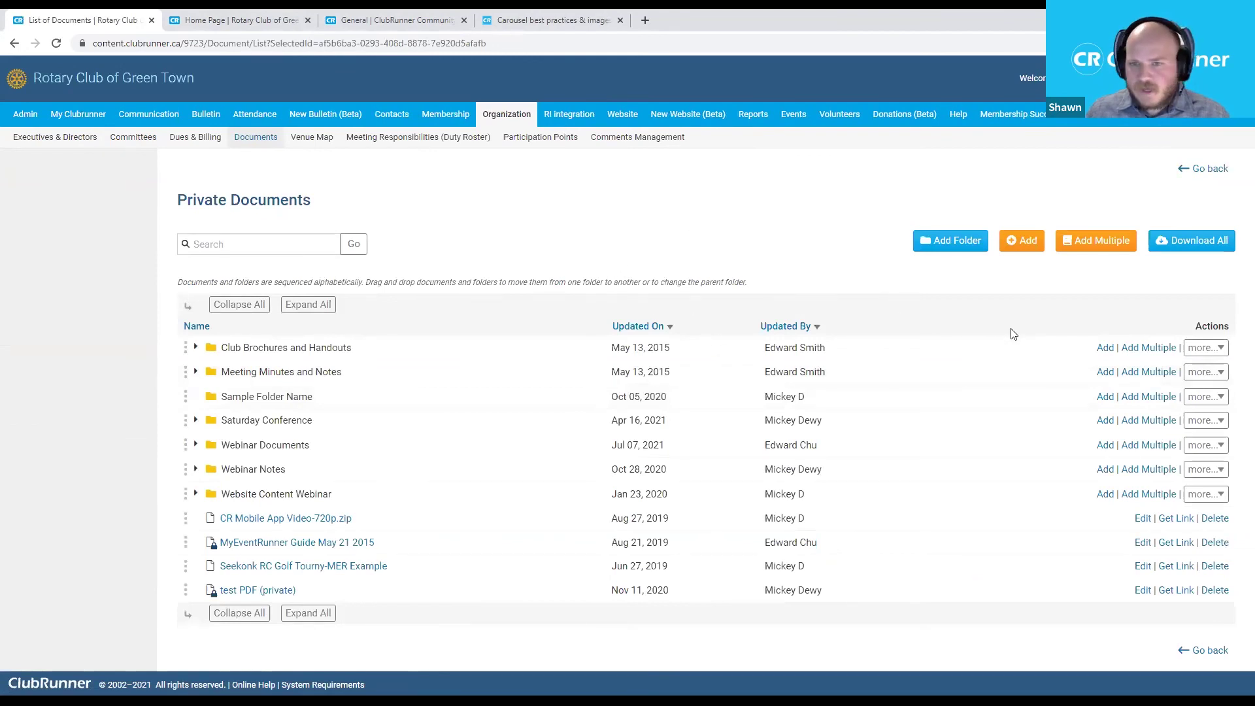
Add a root-folder document titled 'My Document' so the permalink fills in as my-document.
click(1022, 247)
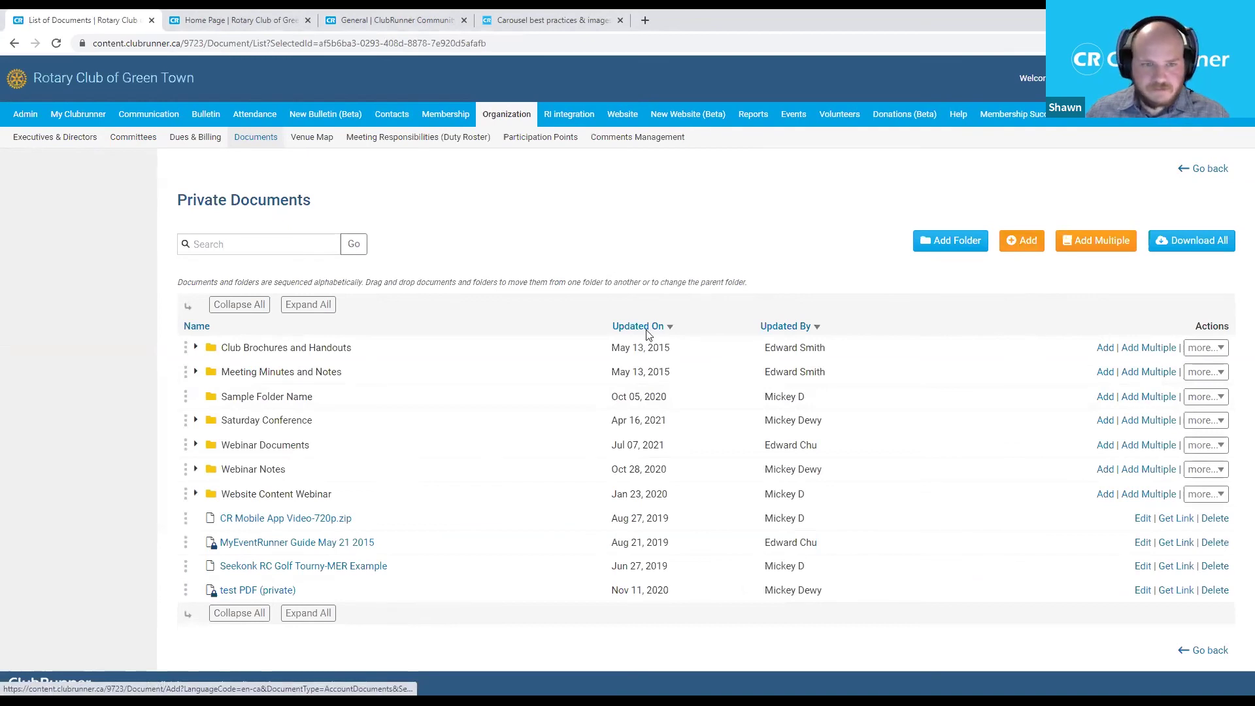
click(523, 304)
text(My Document)
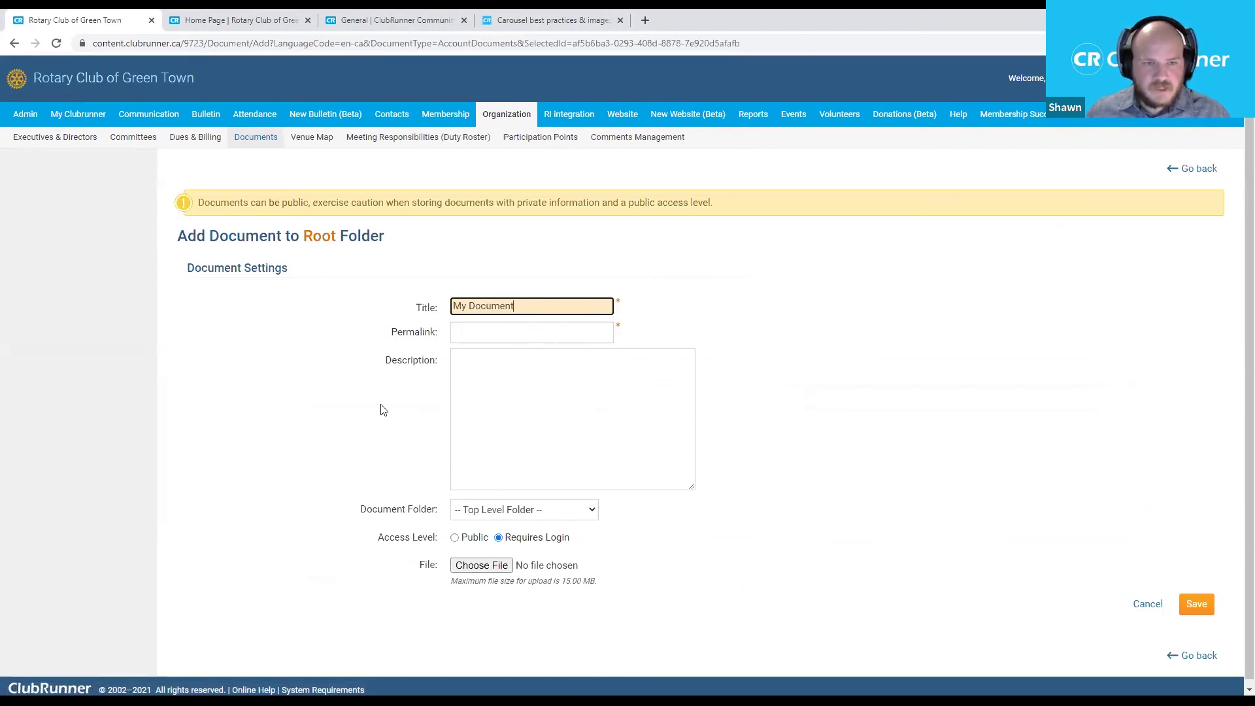
click(515, 404)
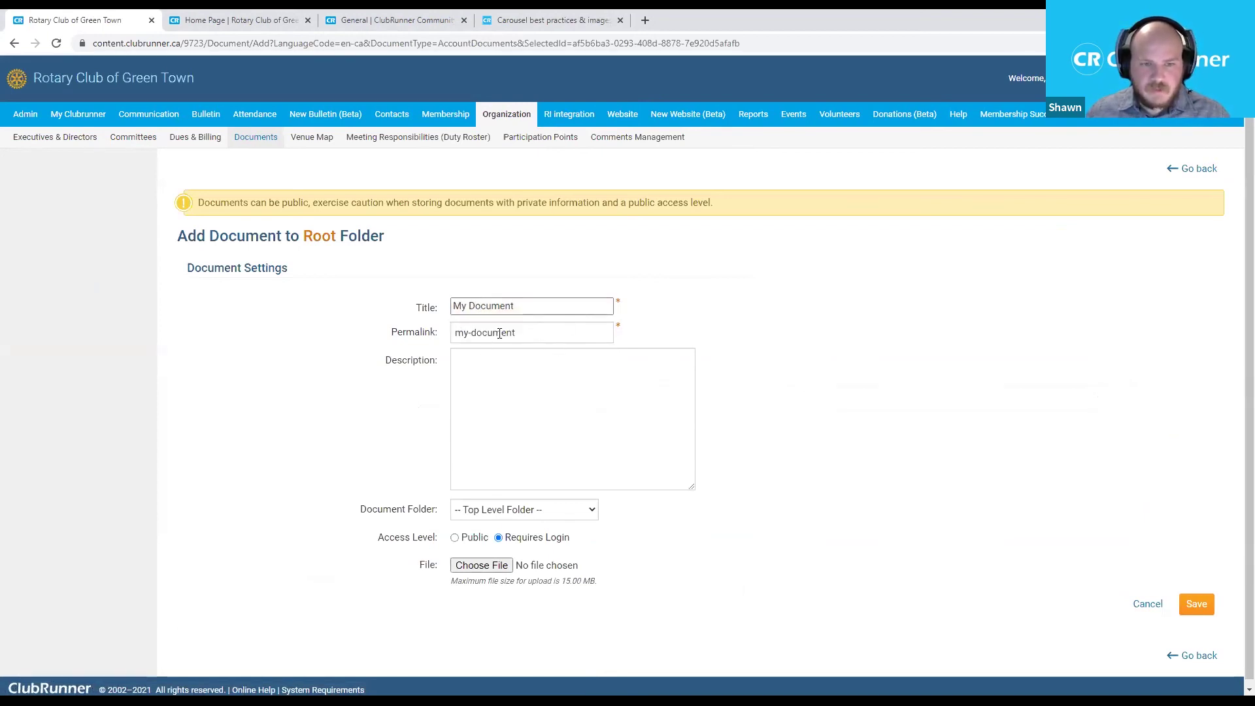
scroll(547, 474, down, 1)
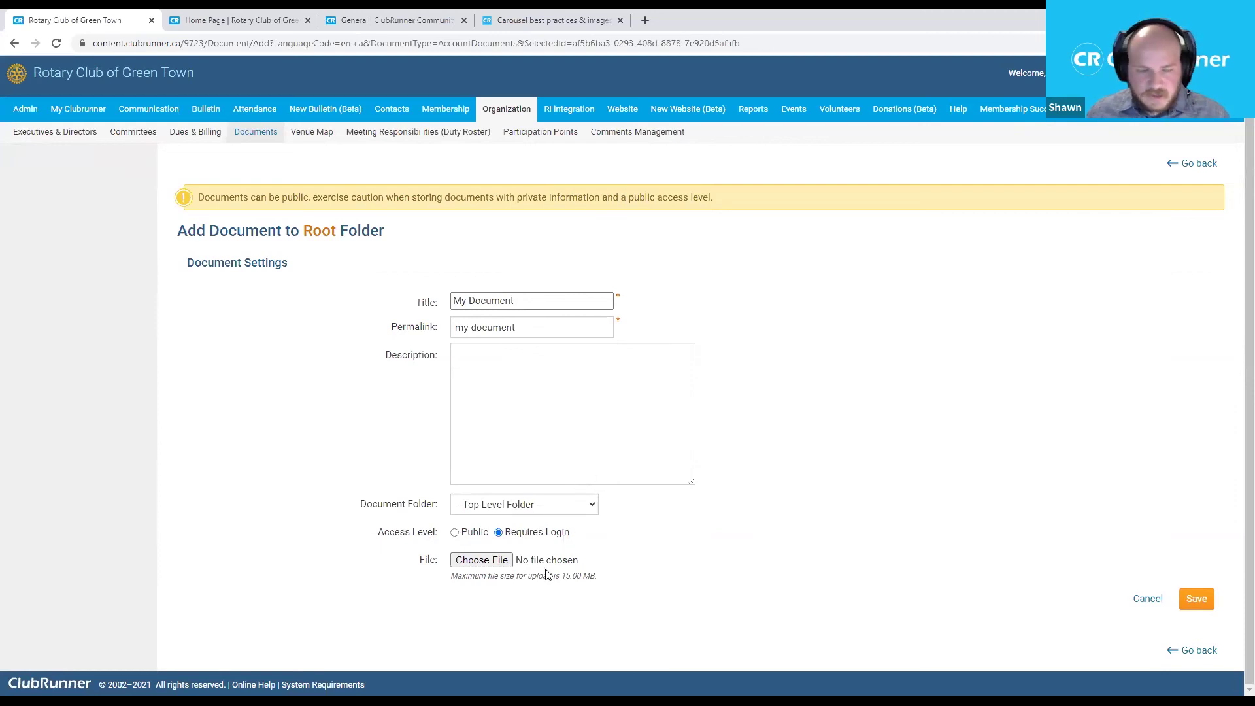
Attach ClubRunner.png to My Document and save it to Private Documents.
click(487, 562)
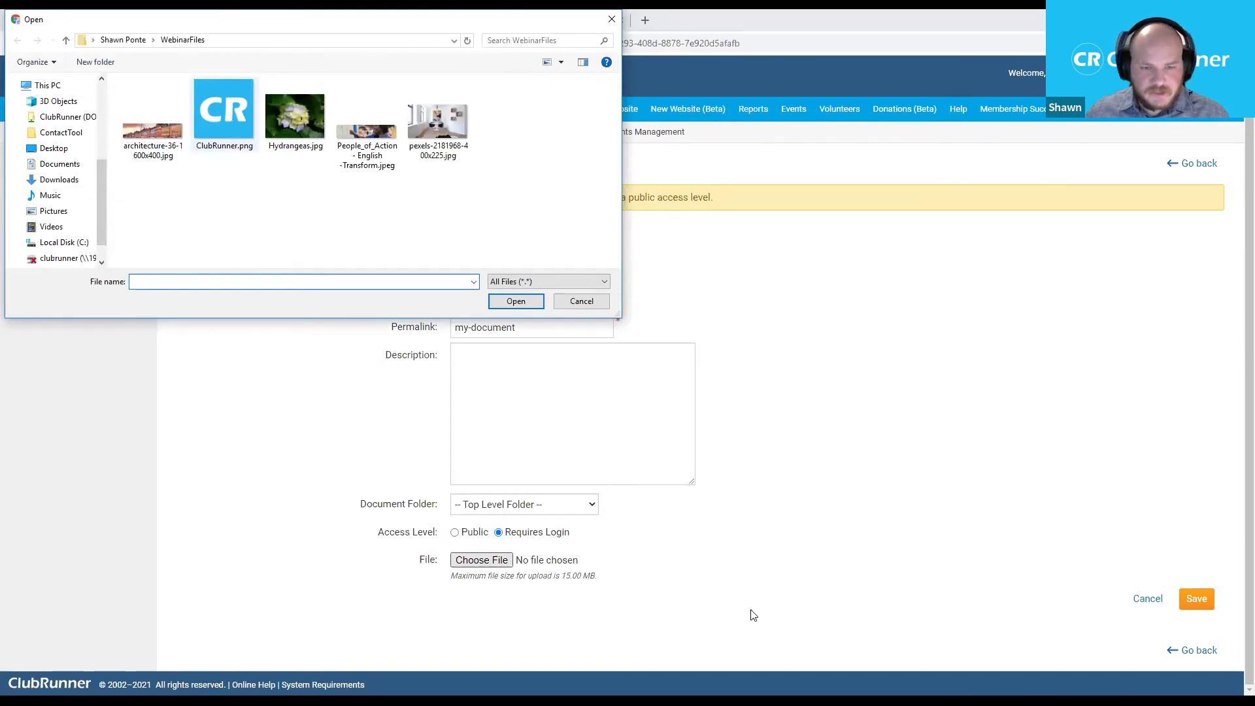
key(Return)
click(1204, 598)
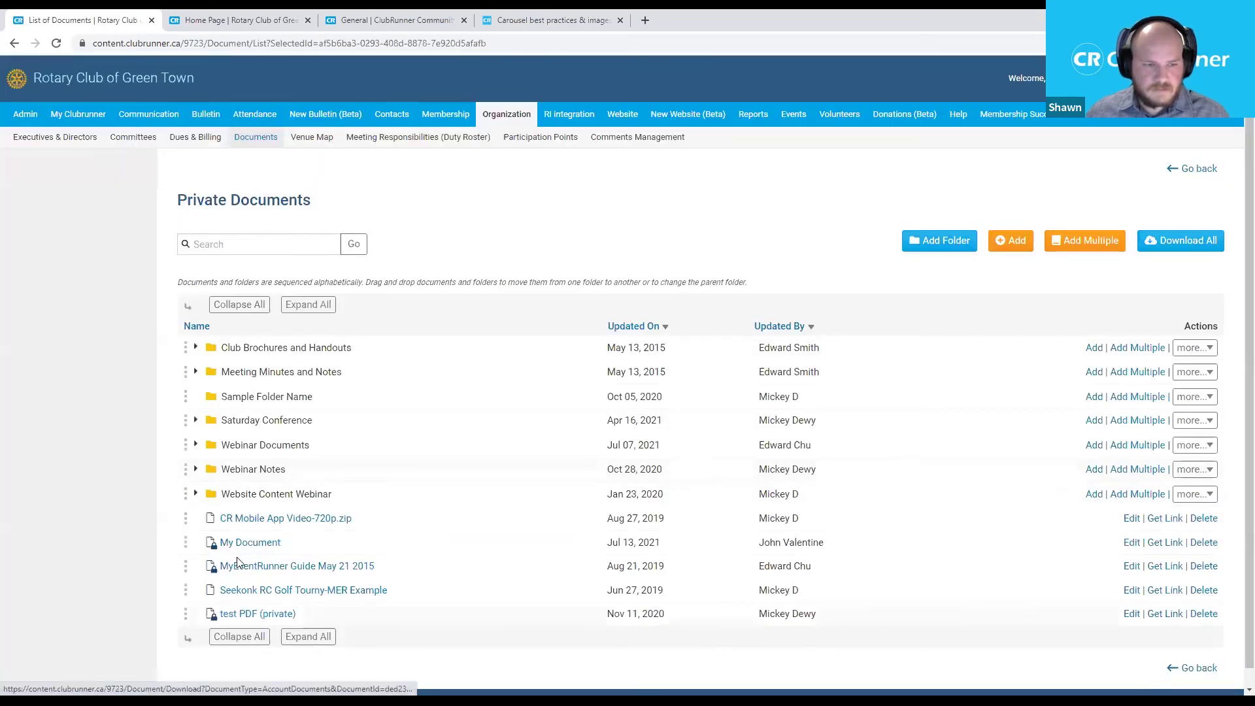
scroll(249, 528, down, 1)
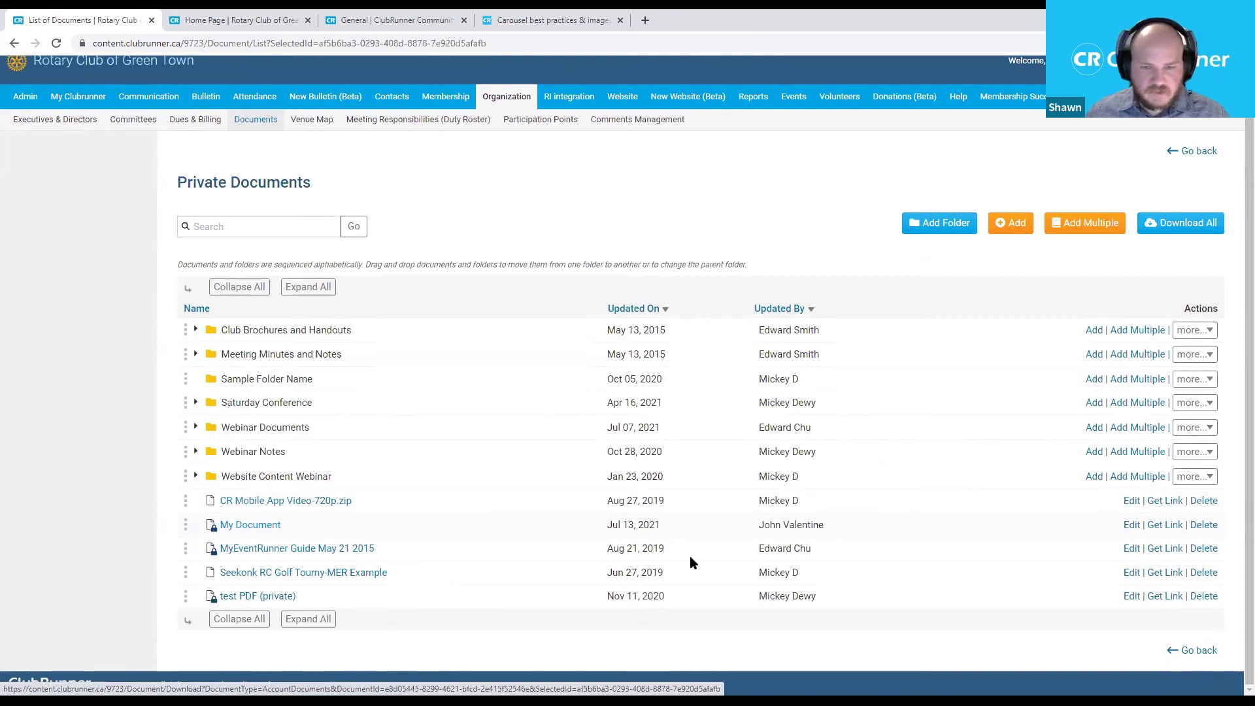
Set My Document's access level to Public and save.
click(1132, 525)
click(463, 543)
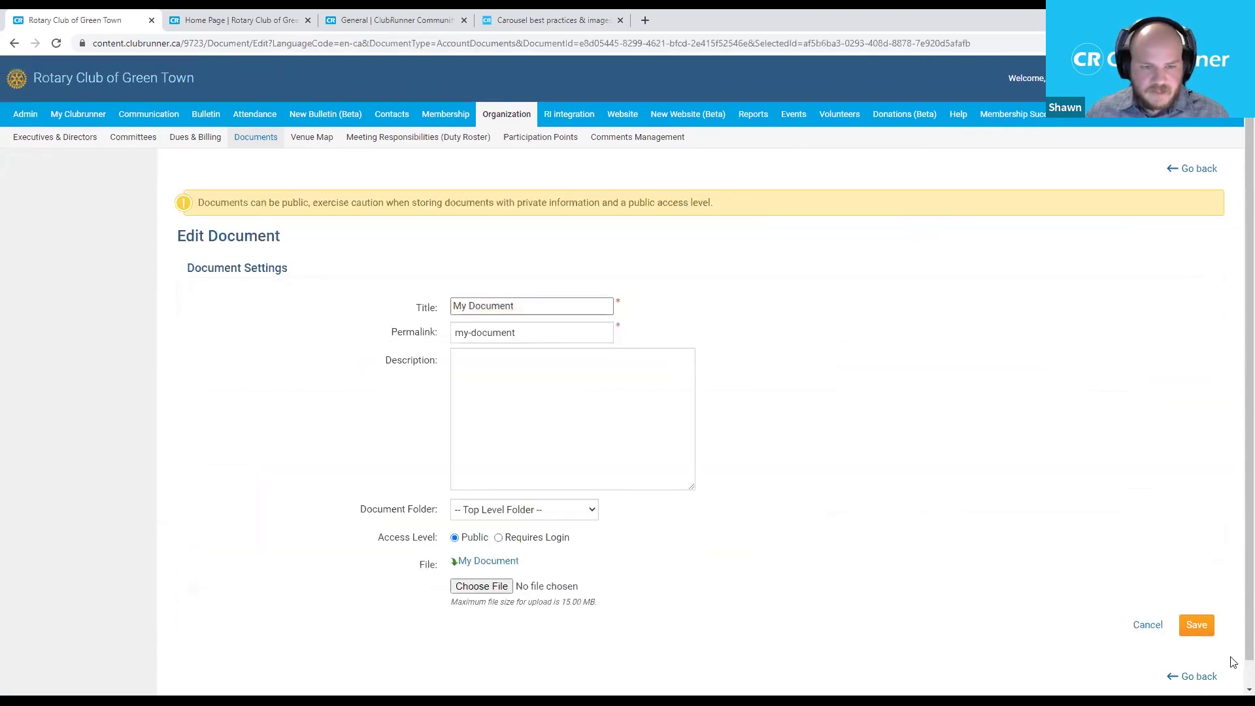
click(1197, 626)
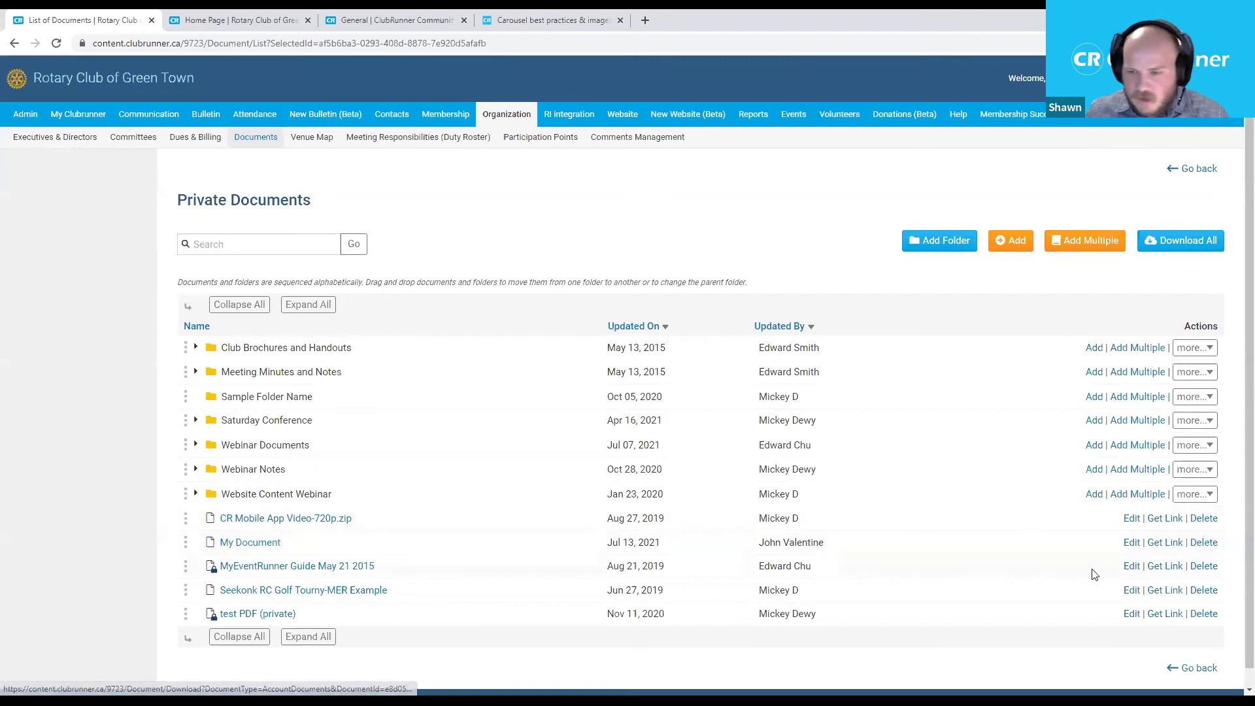
Change My Document's access level back to Requires Login and save.
click(1130, 542)
click(520, 537)
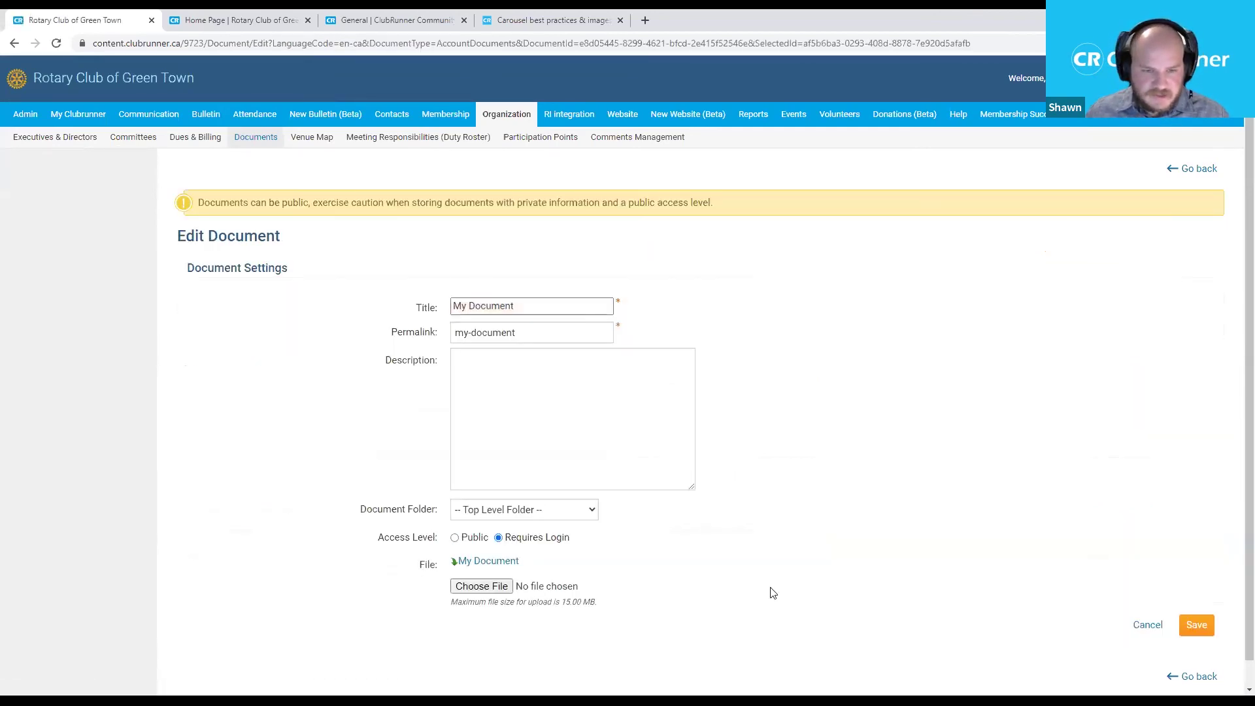
click(1196, 626)
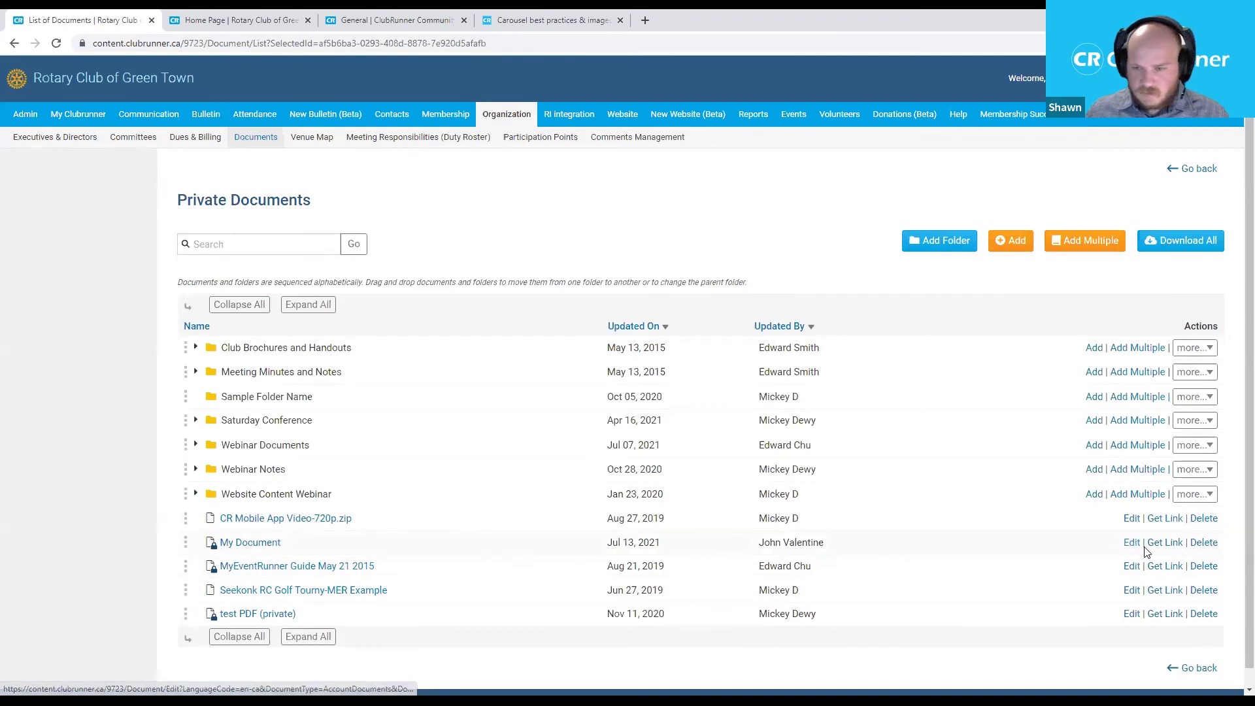
Copy My Document's link and open it in the club homepage tab.
click(1151, 545)
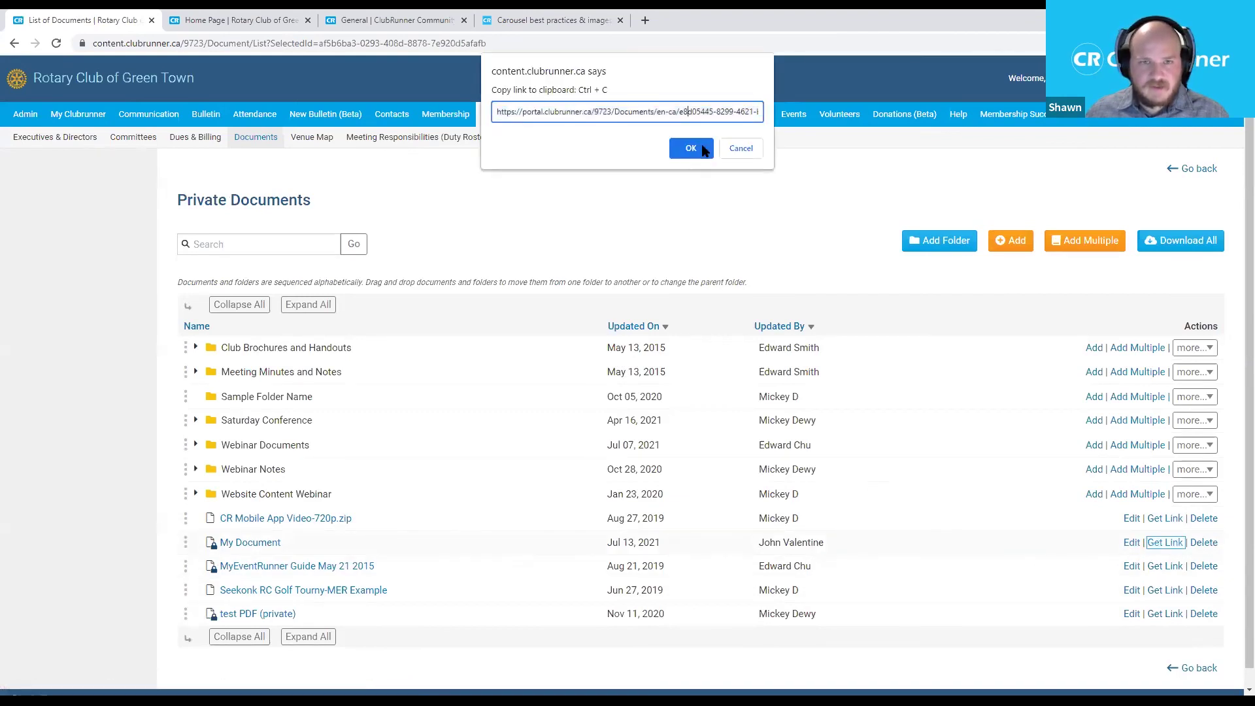
key(ctrl+a)
key(ctrl+c)
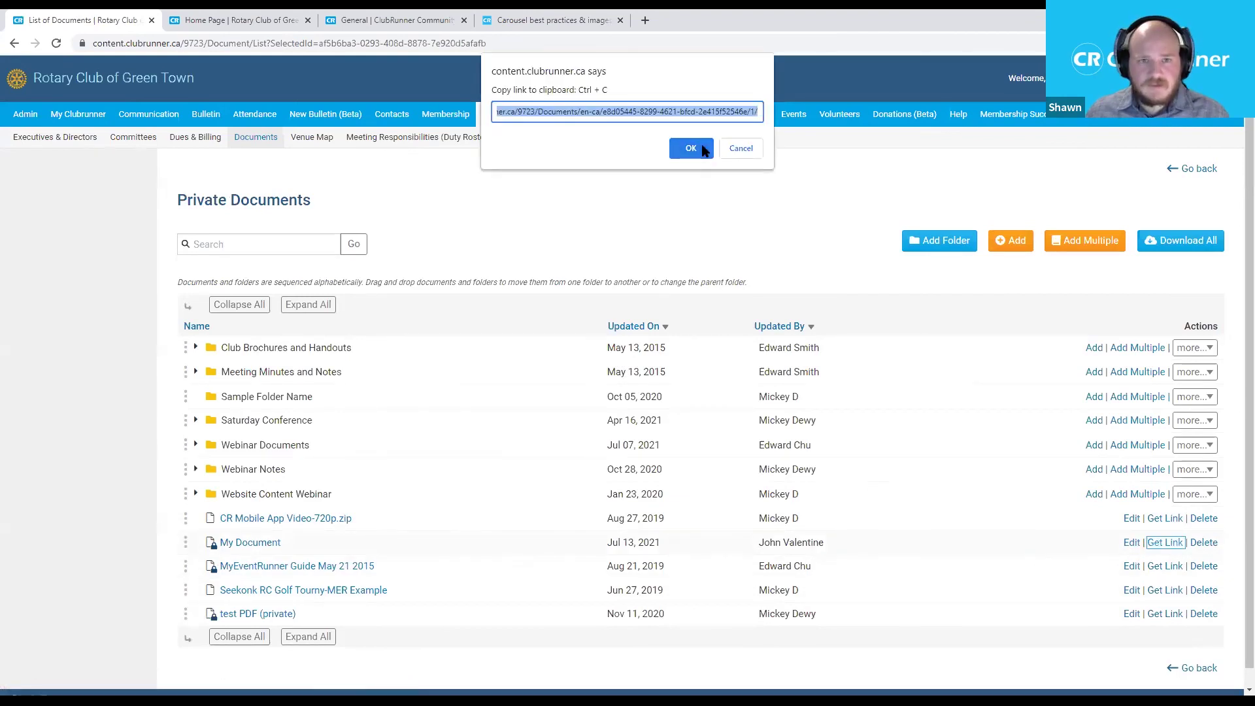
click(691, 148)
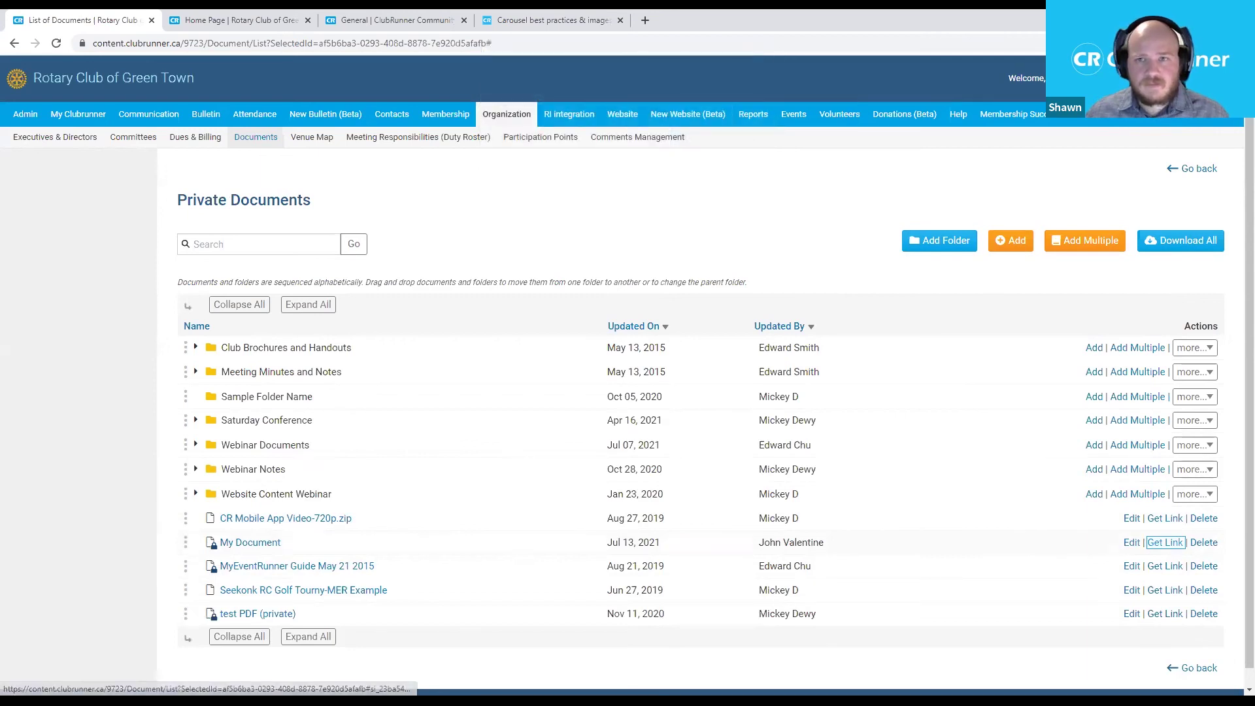
click(206, 24)
click(209, 43)
key(ctrl+v)
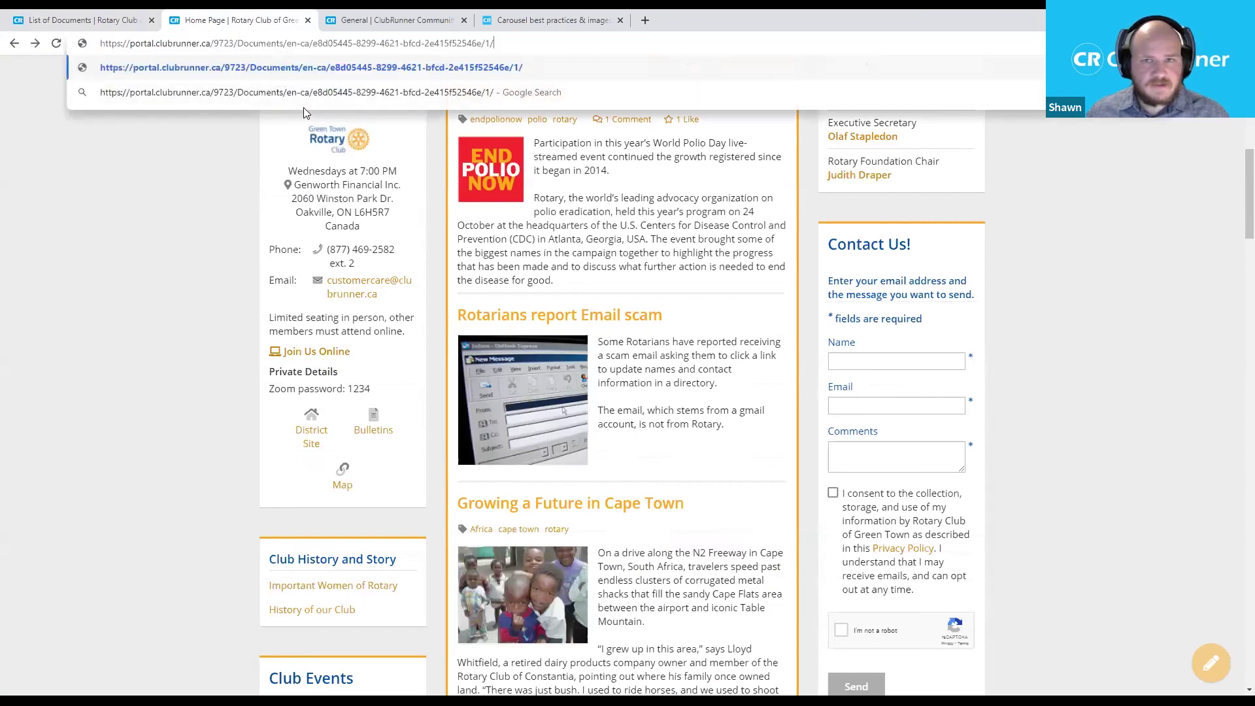
key(Return)
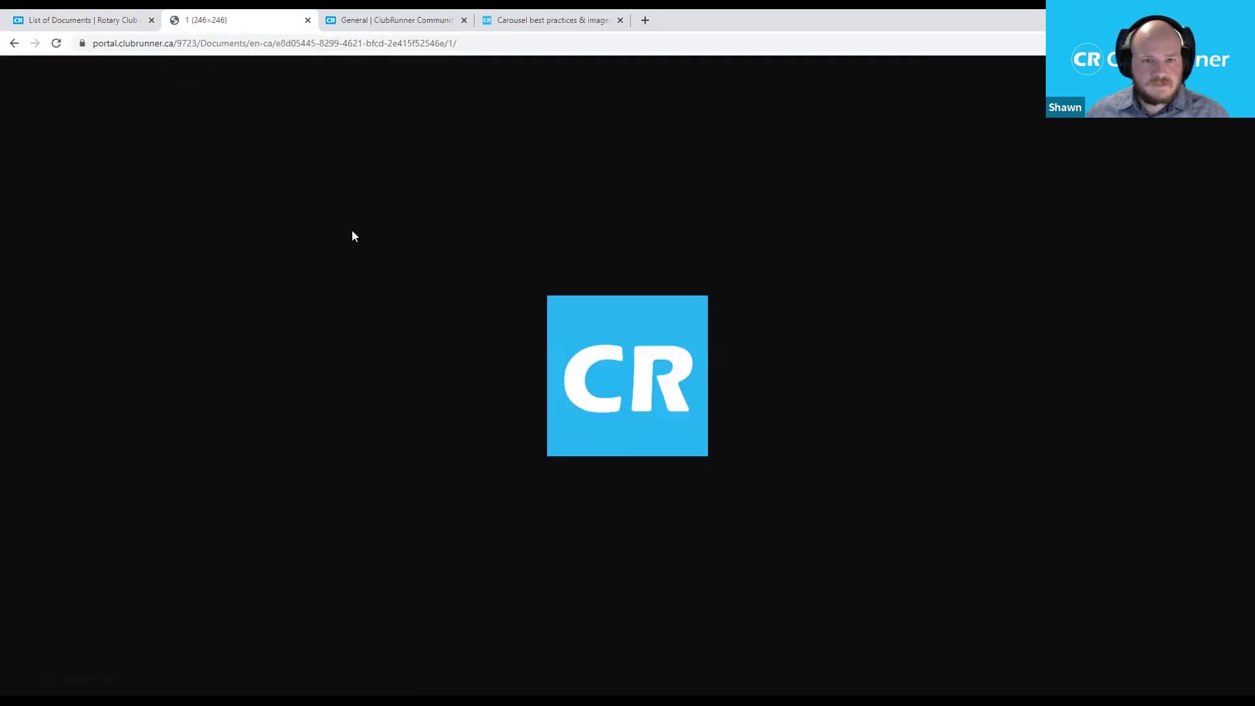
Return to the club homepage and log out of the member account.
click(15, 44)
scroll(885, 253, up, 14)
click(972, 68)
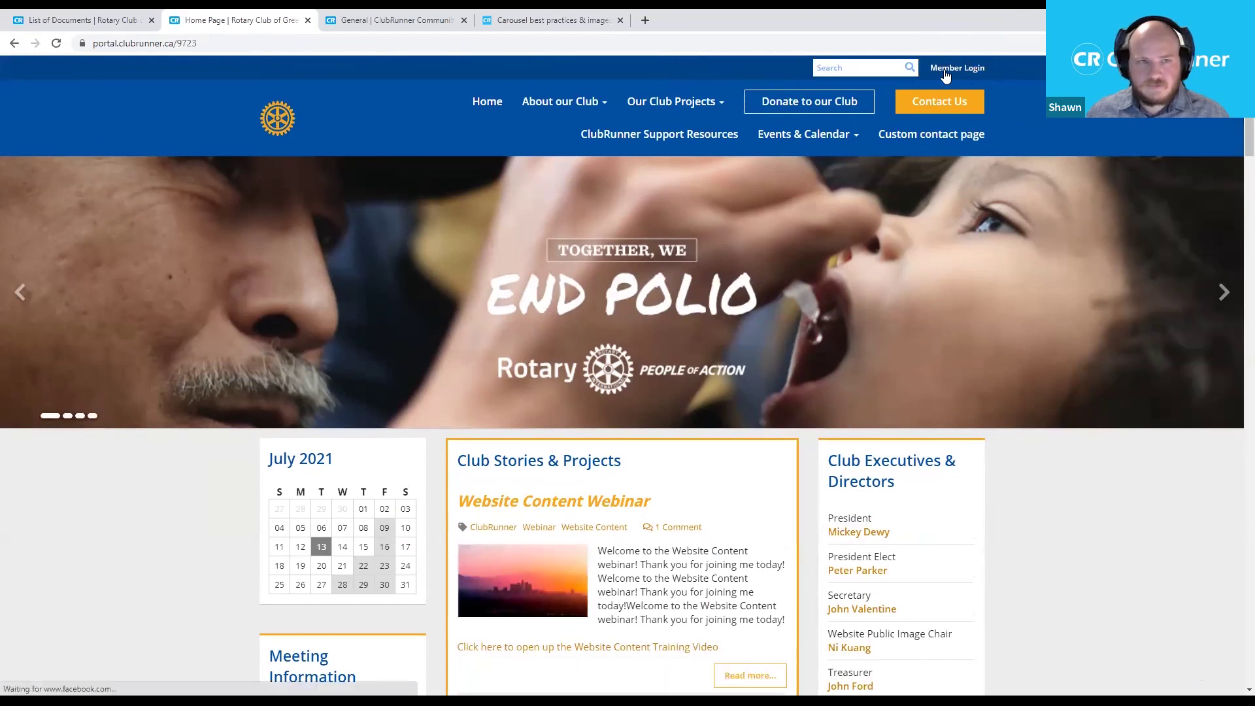
Load My Document's link while logged out, landing on the member login page.
click(181, 49)
key(ctrl+v)
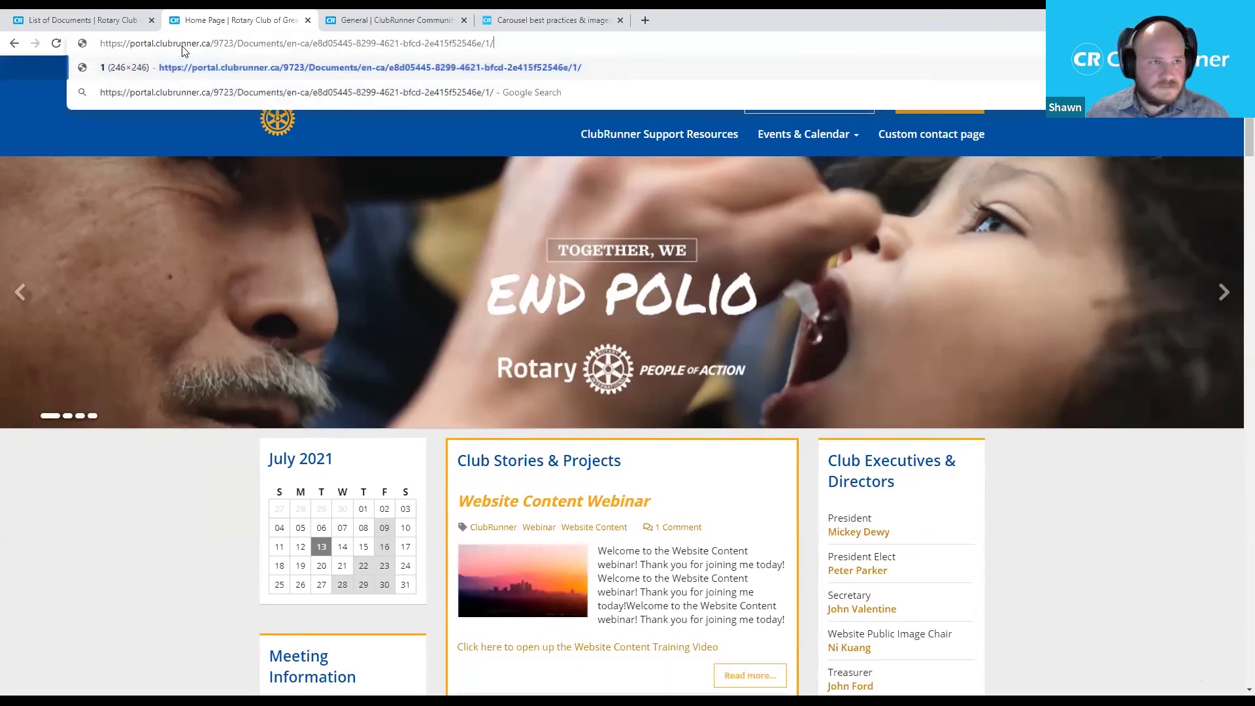
key(Return)
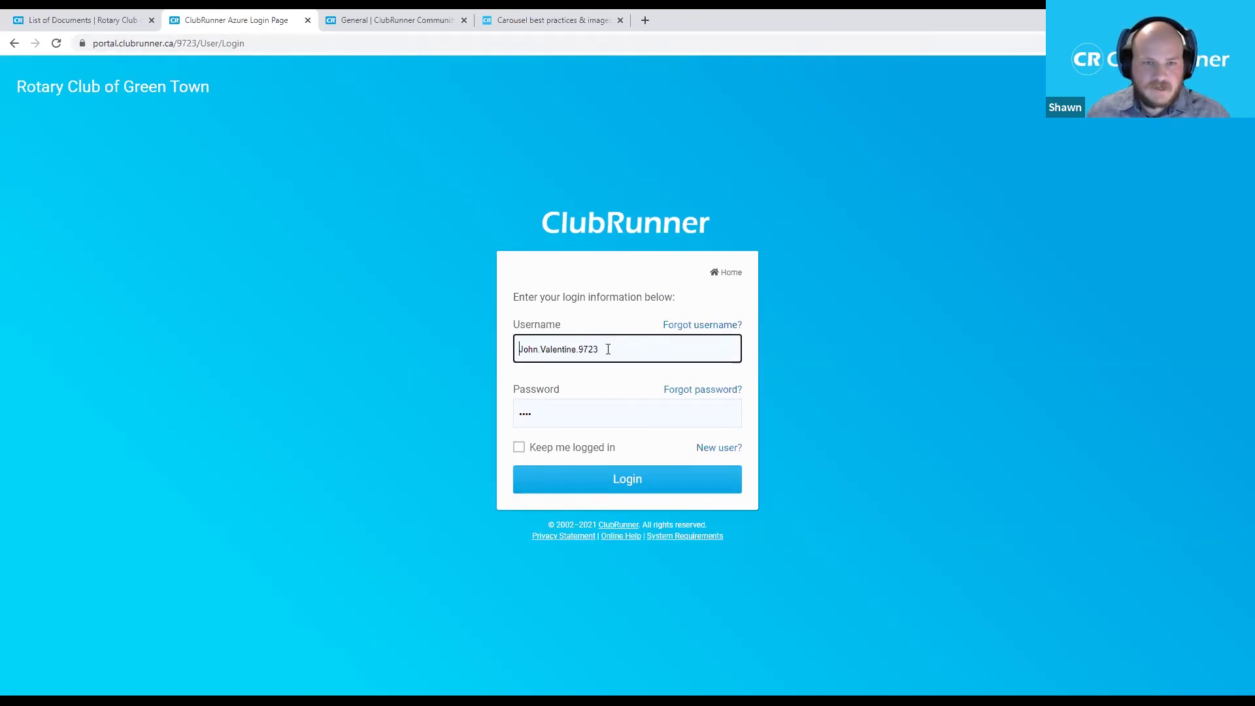
Check the saved member login, then paste the document link into the address bar again.
click(600, 353)
click(332, 143)
click(245, 45)
key(ctrl+v)
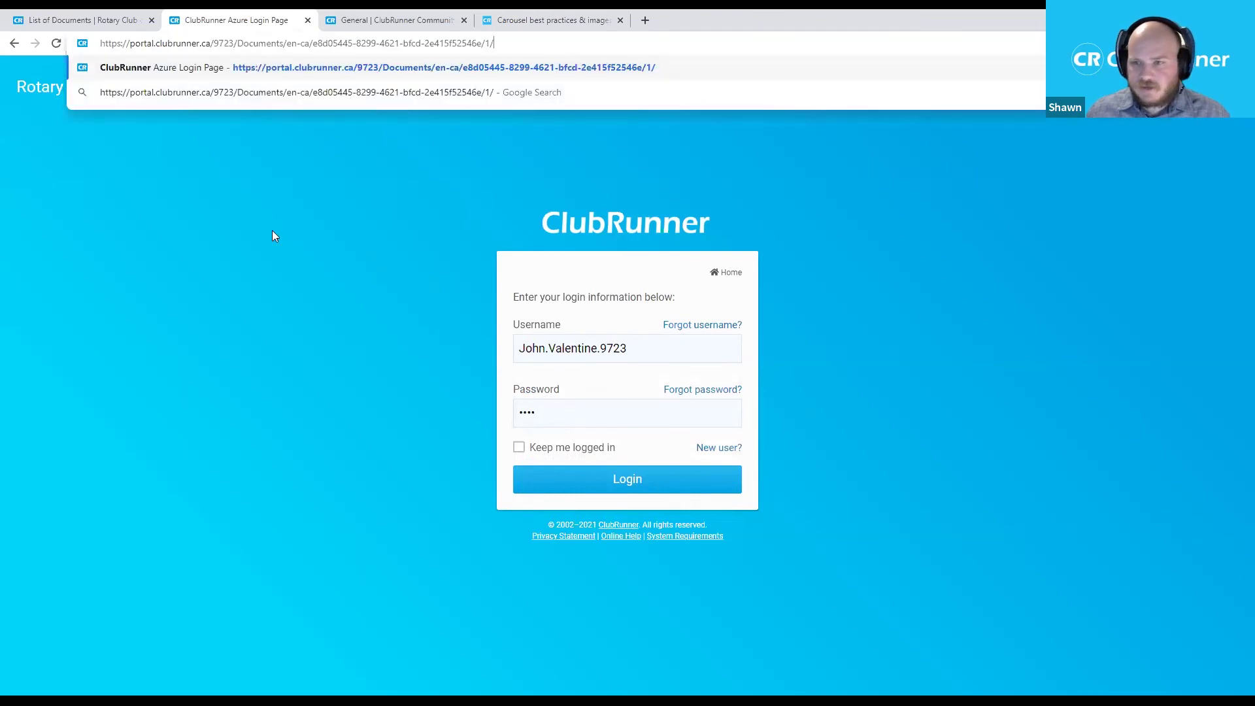
key(Return)
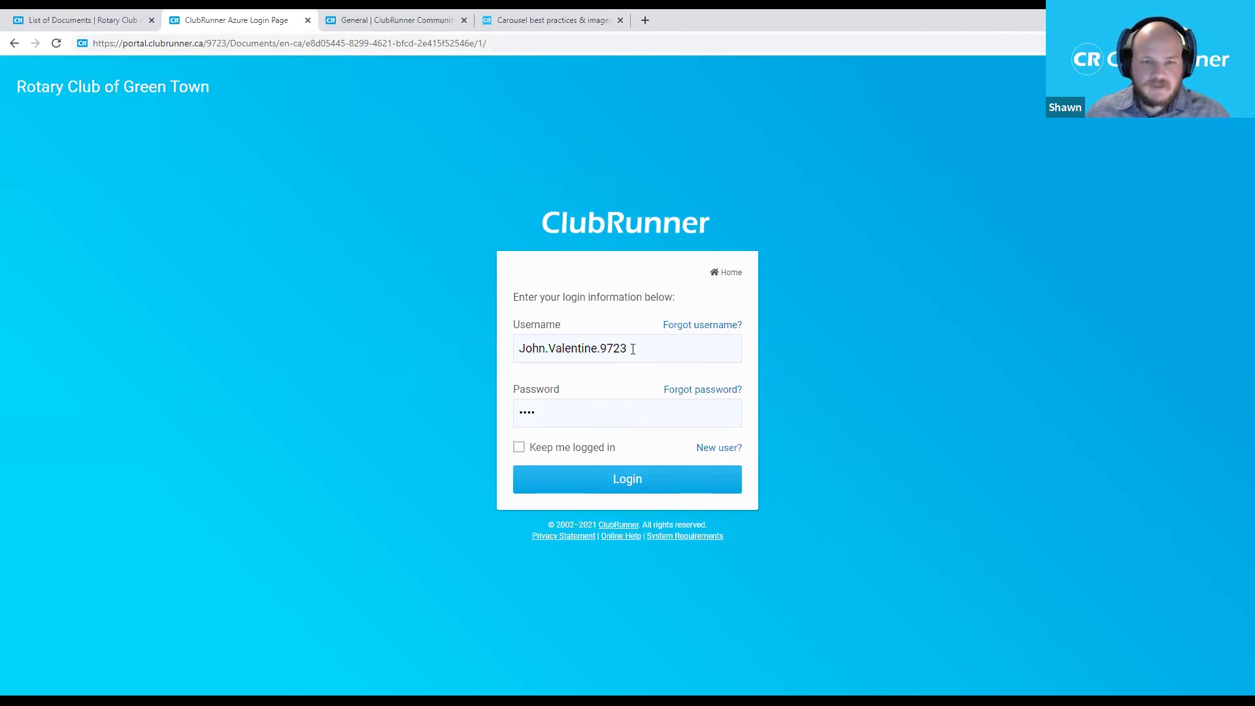
Log in as a club member with the saved credentials and reopen the document link.
click(633, 349)
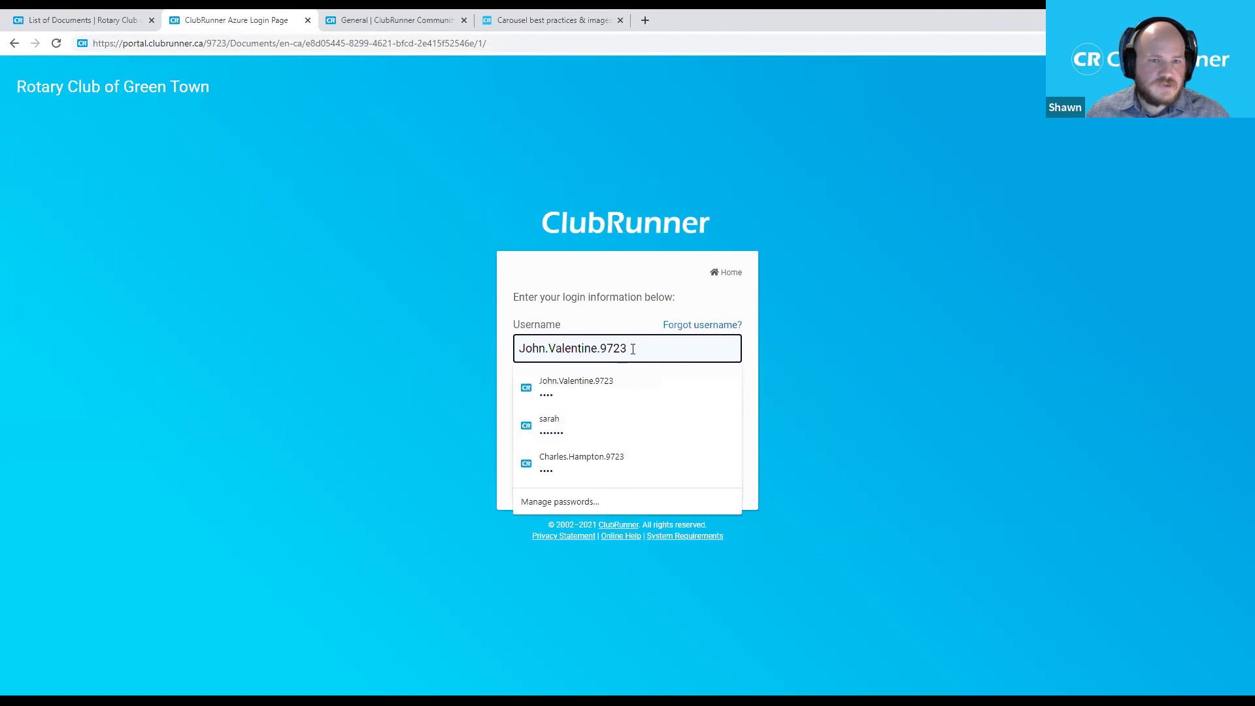
click(410, 357)
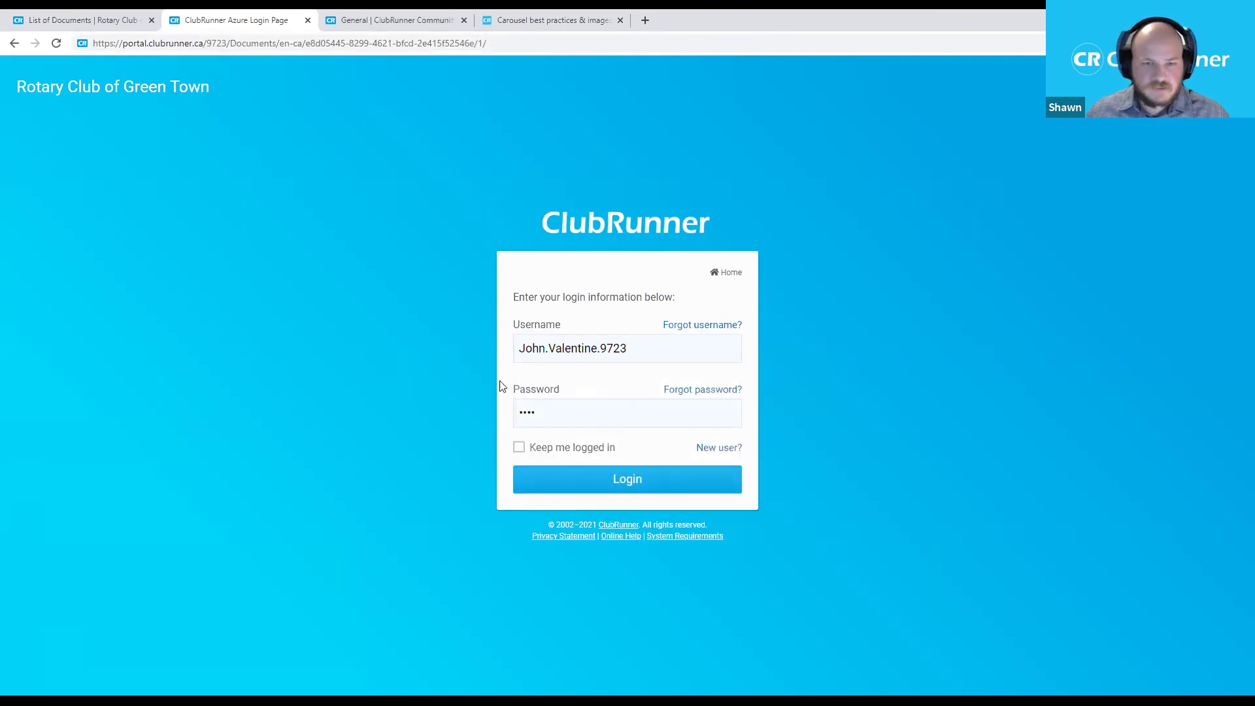
click(593, 482)
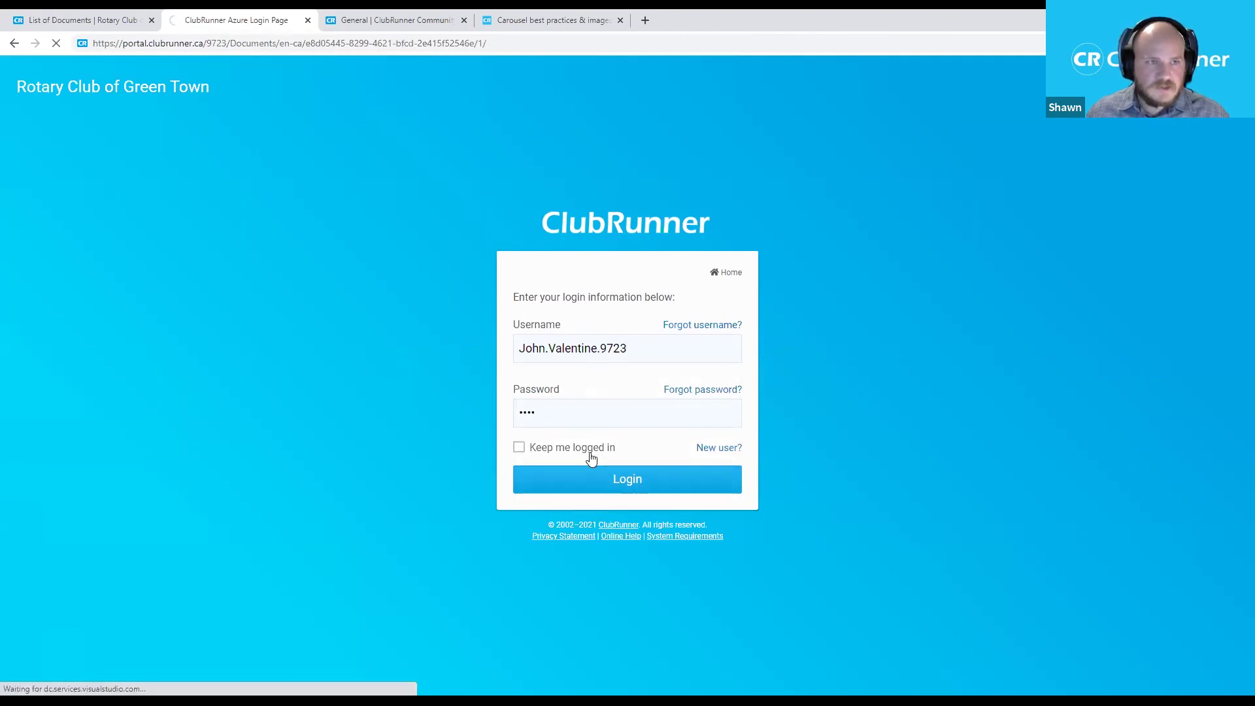
key(ctrl+l)
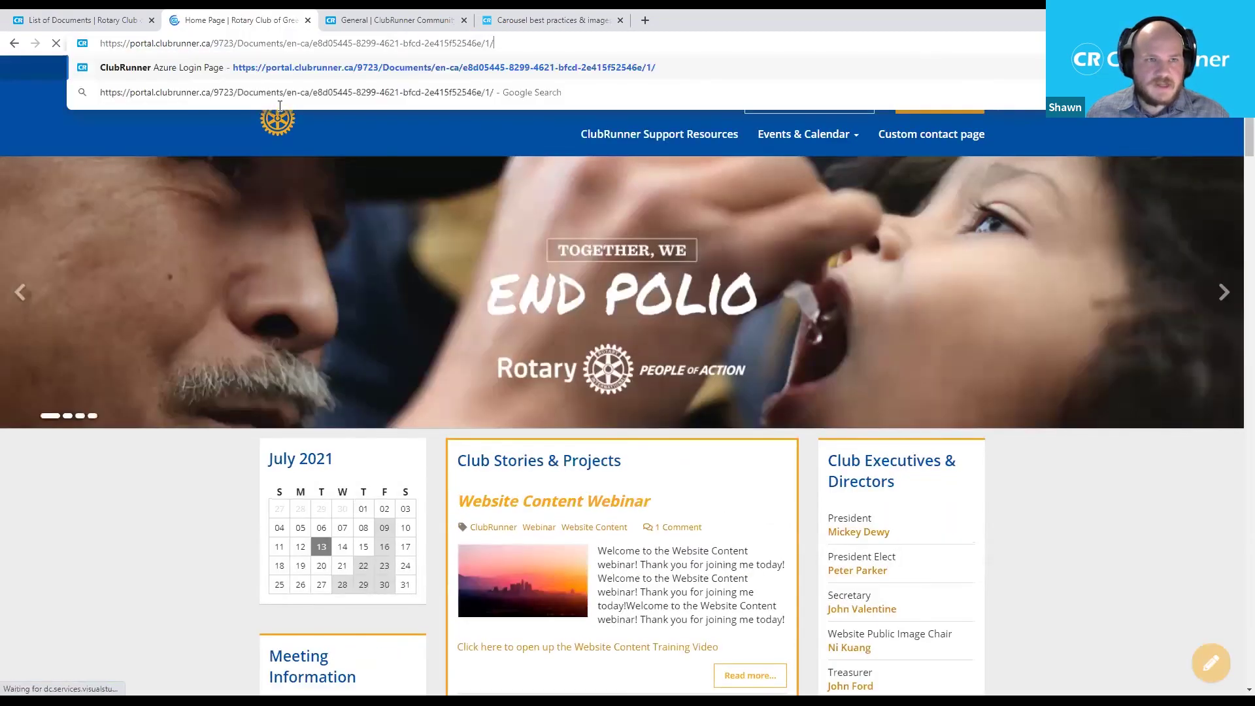
key(Return)
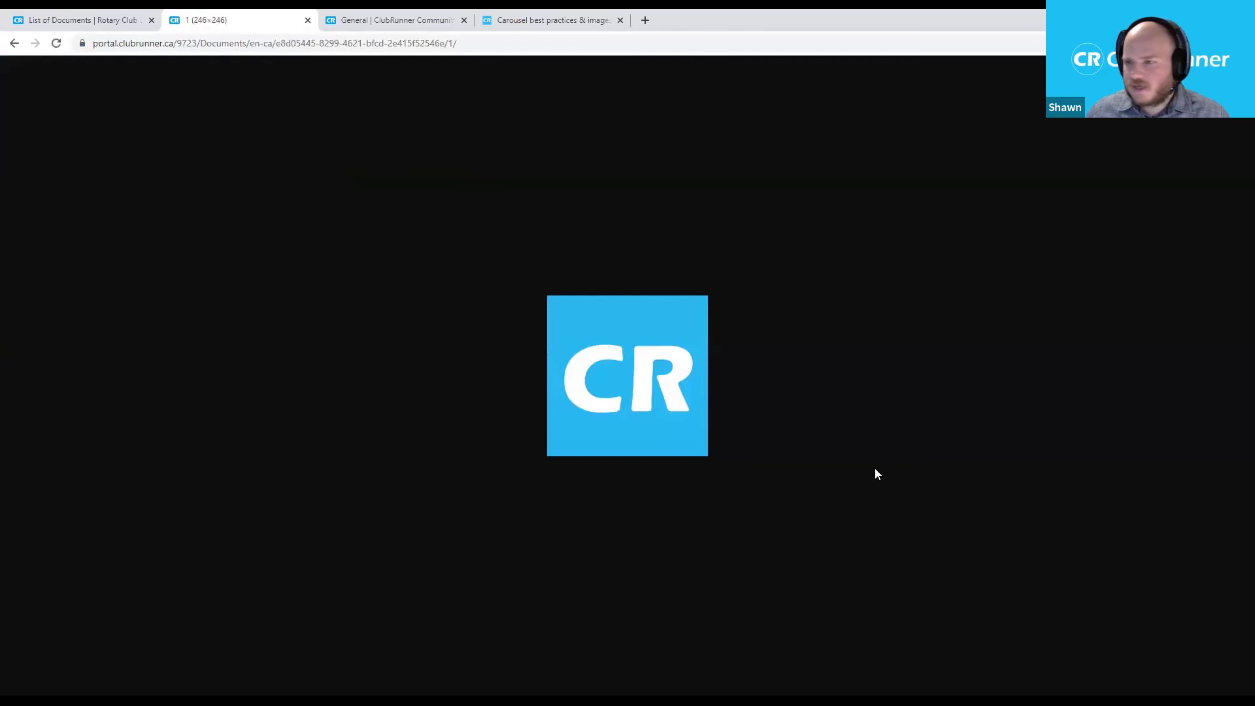